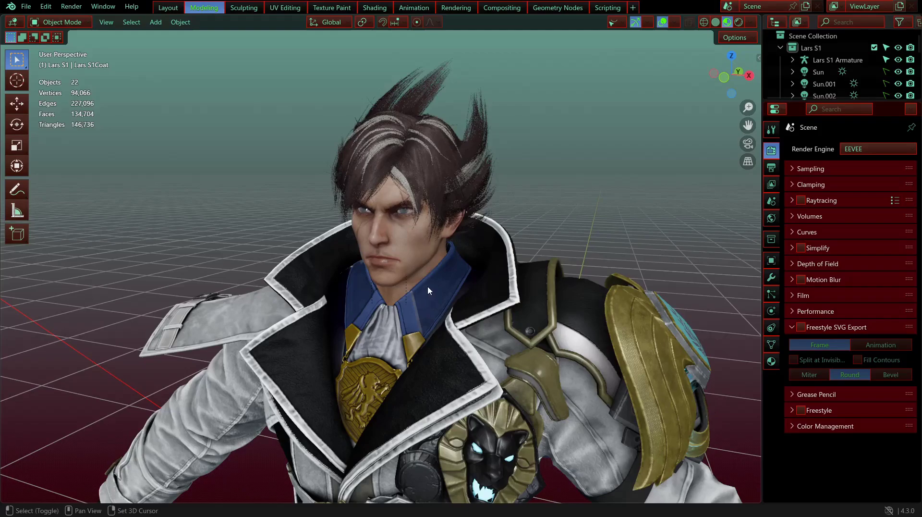
Step: Examine the armoured character from the front and back, including the coat, belts and sleeve details
middle_drag(429, 299, 431, 295)
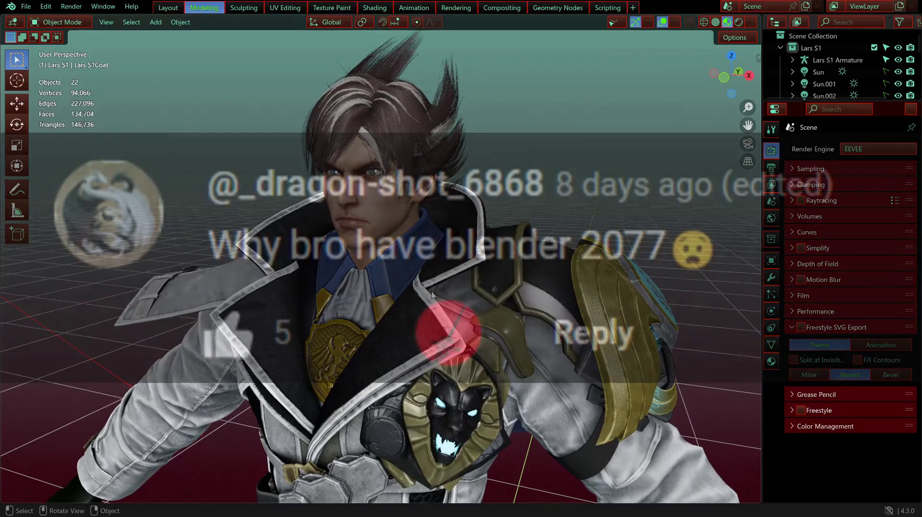
scroll(431, 294, down, 2)
scroll(431, 294, up, 2)
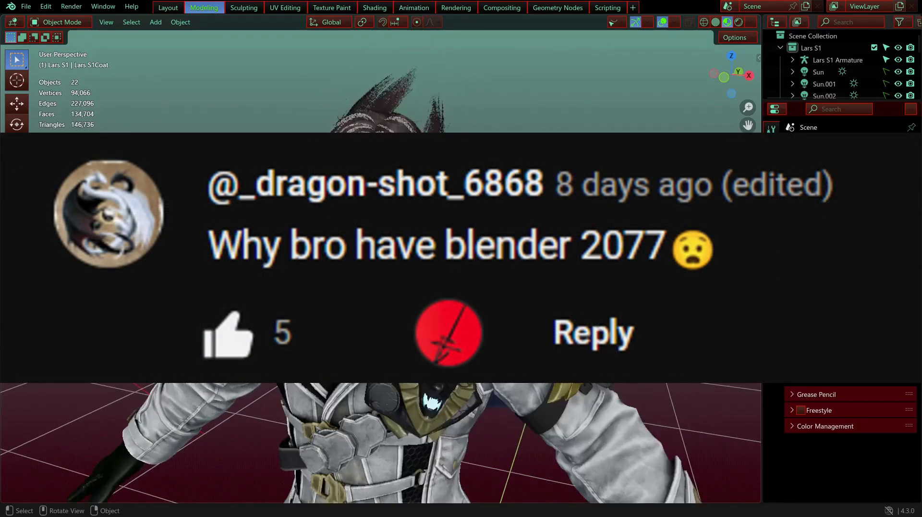
middle_drag(460, 285, 581, 308)
middle_drag(453, 335, 485, 197)
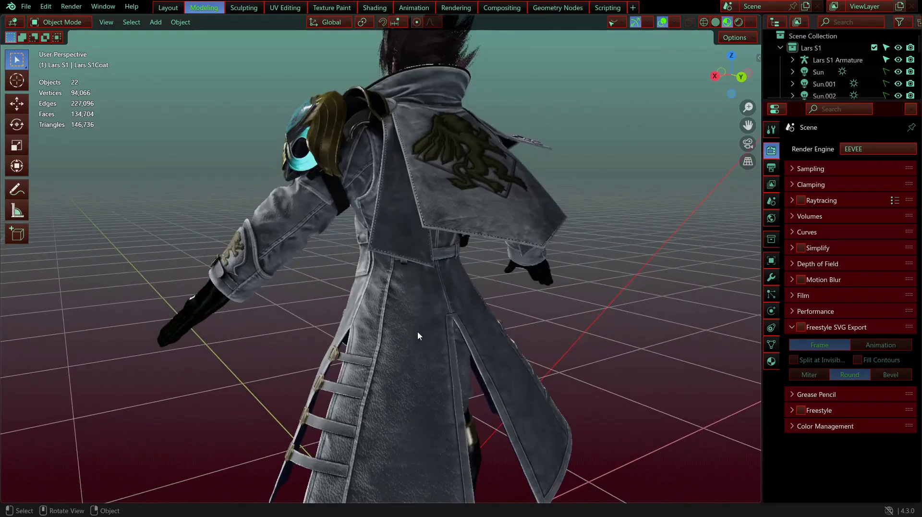
scroll(416, 331, up, 3)
middle_drag(423, 325, 549, 335)
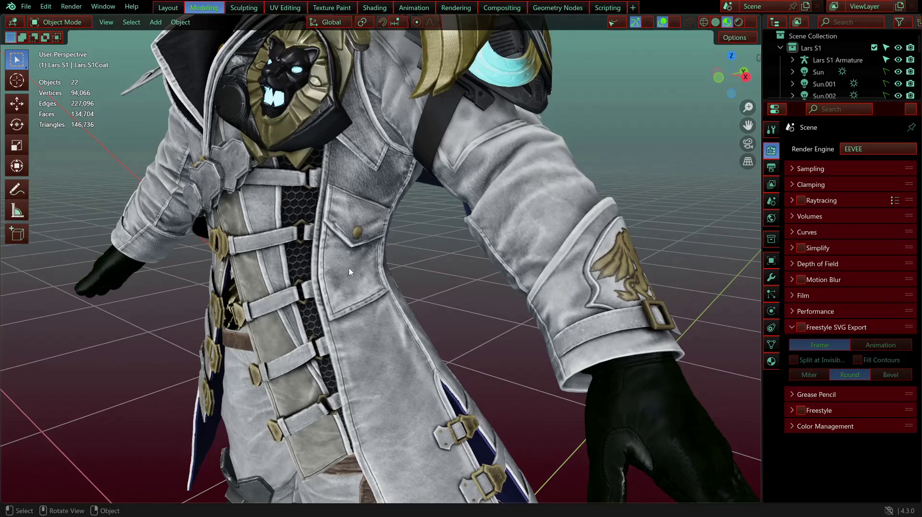
Step: Examine the character's face, hair, blue collar and gold chest emblem up close from several angles
shift+middle_drag(351, 270, 457, 487)
middle_drag(223, 288, 371, 365)
scroll(347, 273, up, 4)
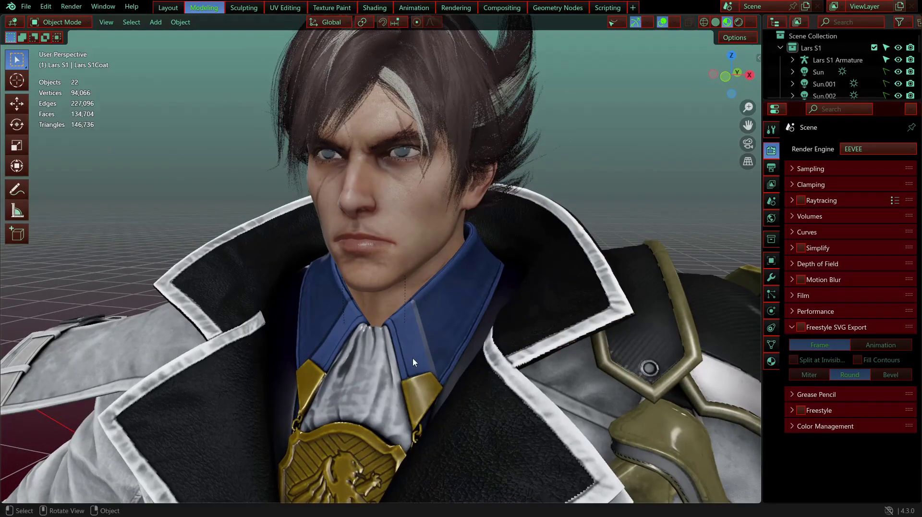
middle_drag(417, 341, 418, 342)
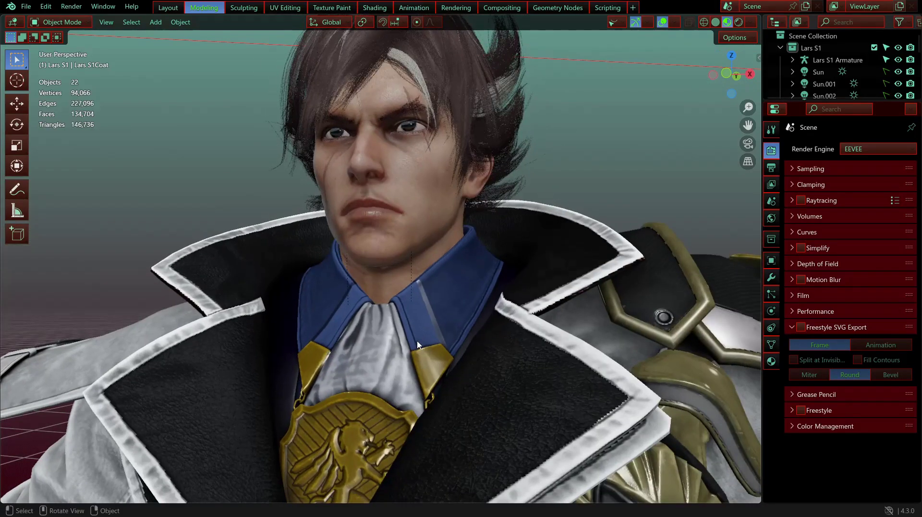
middle_drag(311, 311, 350, 307)
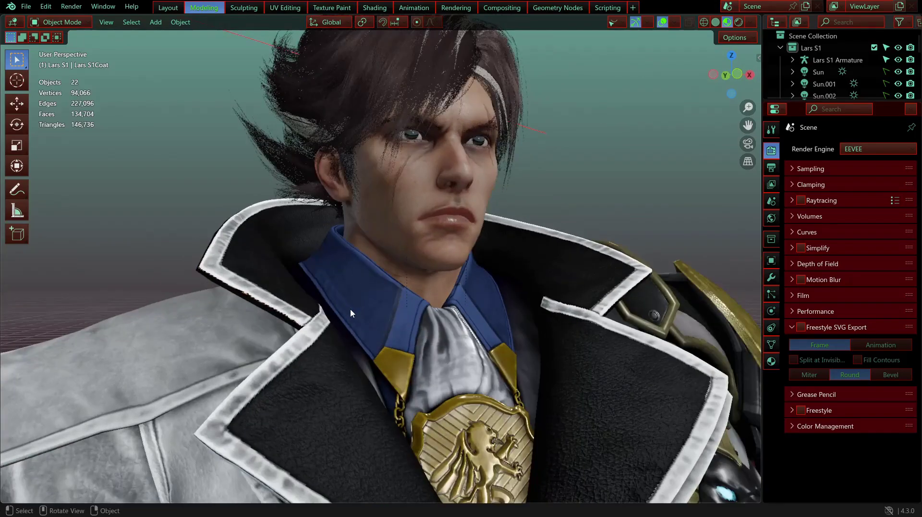
scroll(440, 293, down, 2)
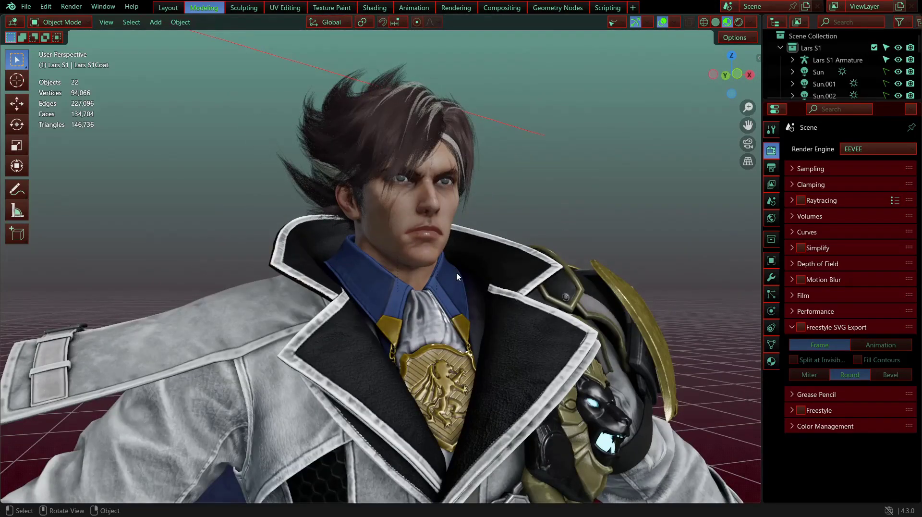
middle_drag(456, 272, 429, 273)
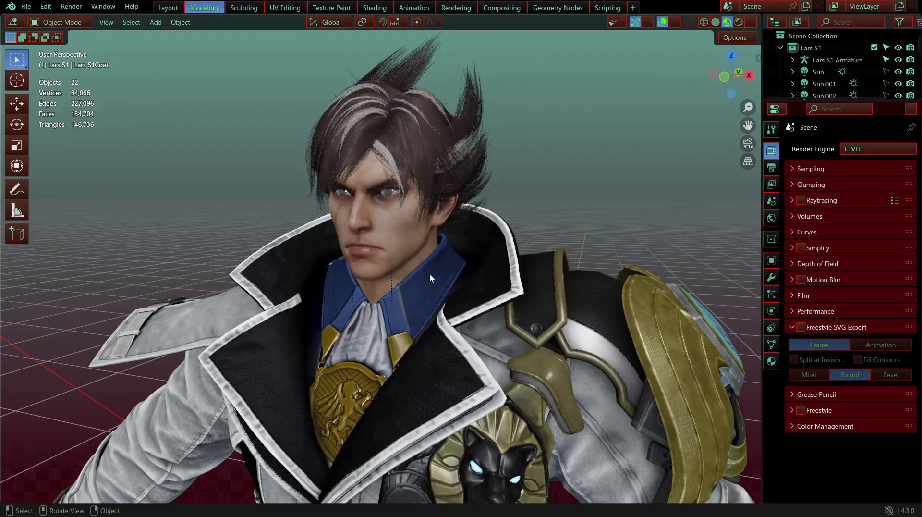
scroll(430, 277, down, 3)
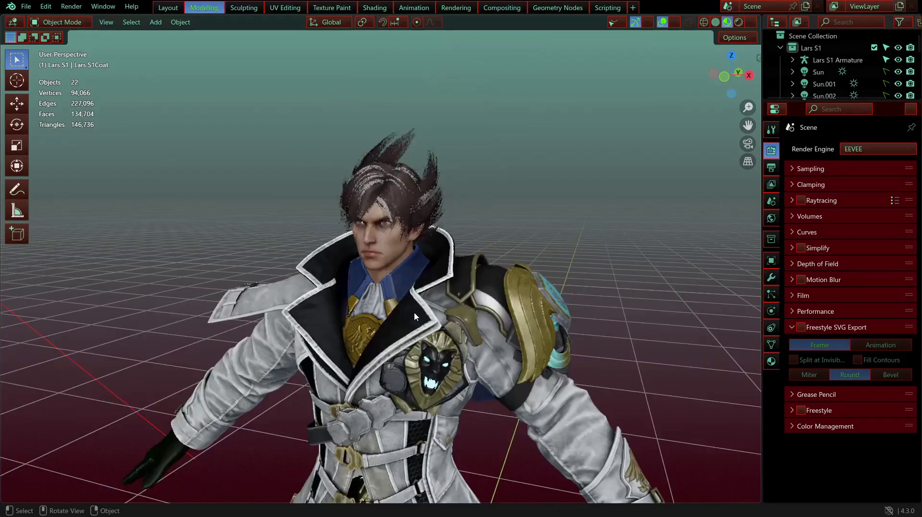
Step: Select all of the character's objects, enter Edit Mode and select all their geometry
key(a)
middle_drag(444, 276, 453, 266)
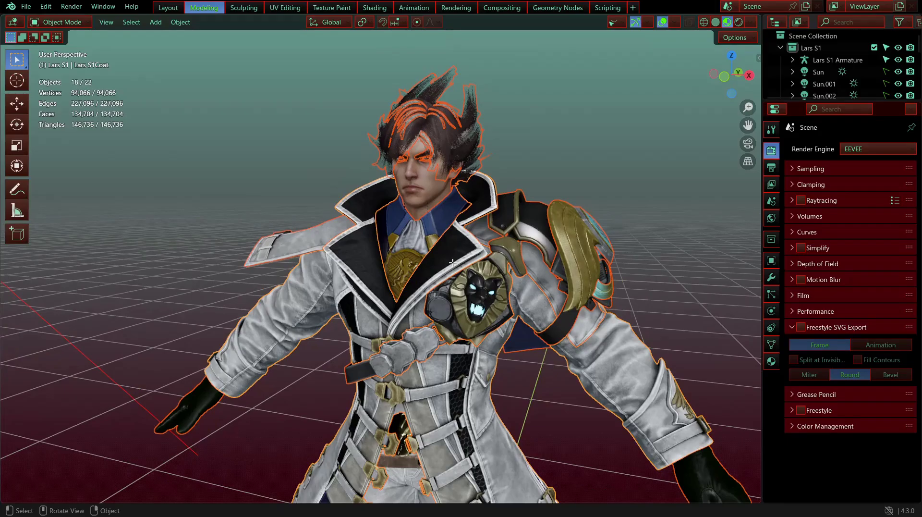
key(Tab)
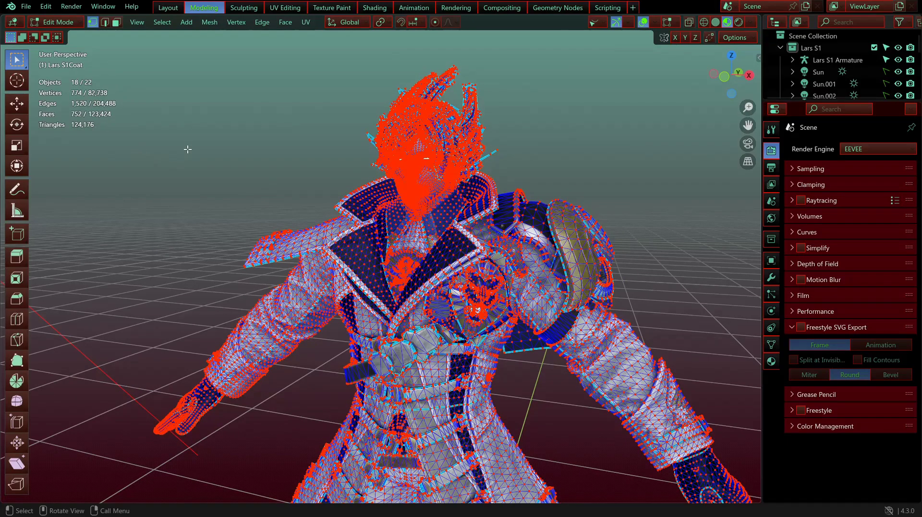
scroll(187, 149, up, 4)
key(a)
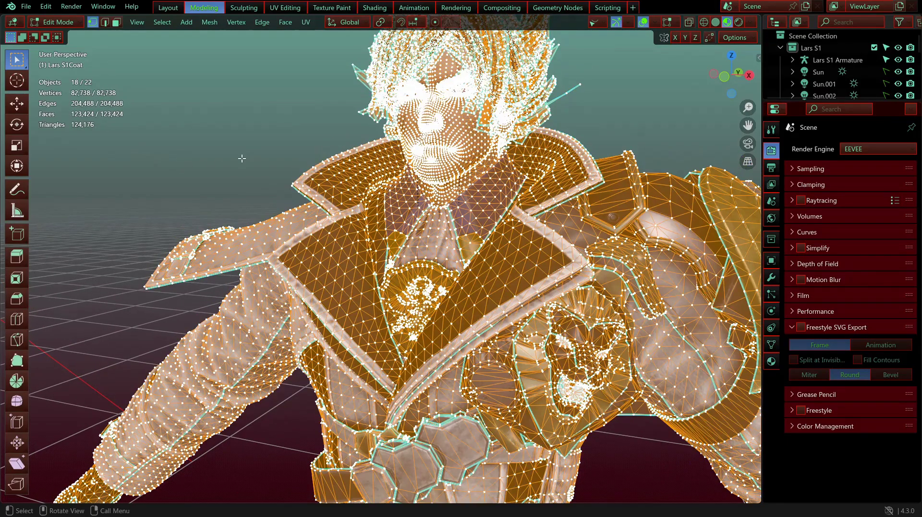
scroll(190, 194, down, 2)
key(Tab)
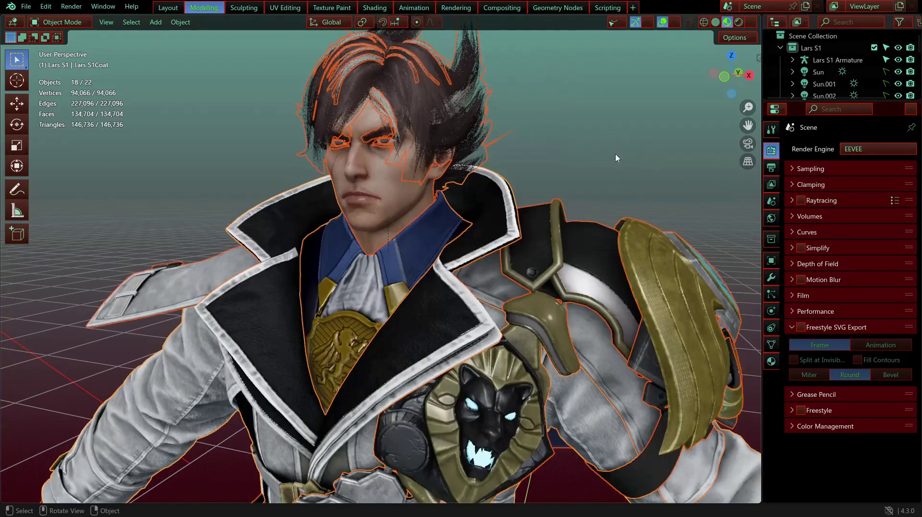
key(Tab)
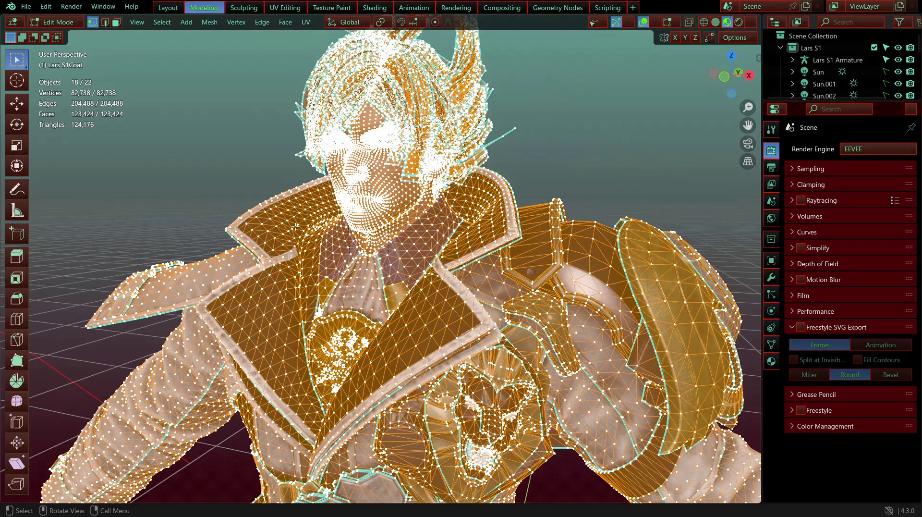
middle_drag(275, 235, 310, 236)
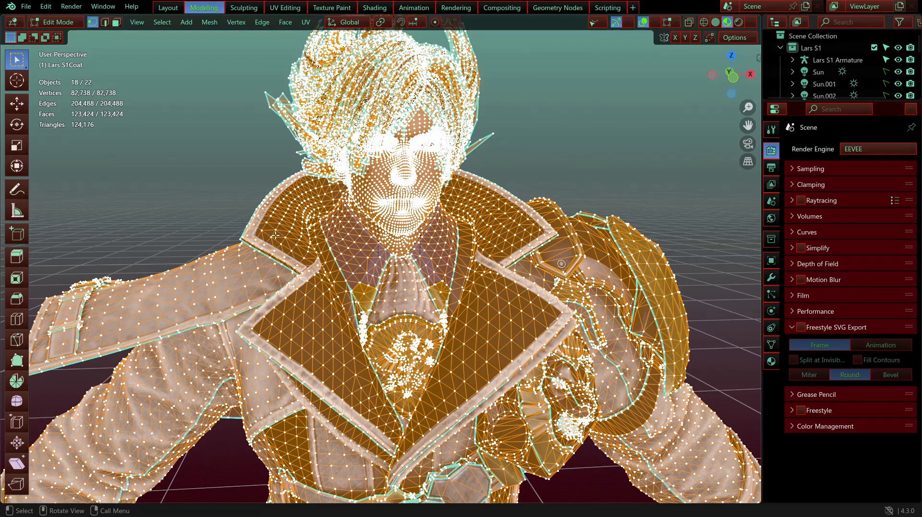
Step: Deselect the geometry and inspect the mesh topology around the collar, sleeve and belted coat front
click(581, 131)
scroll(429, 259, up, 5)
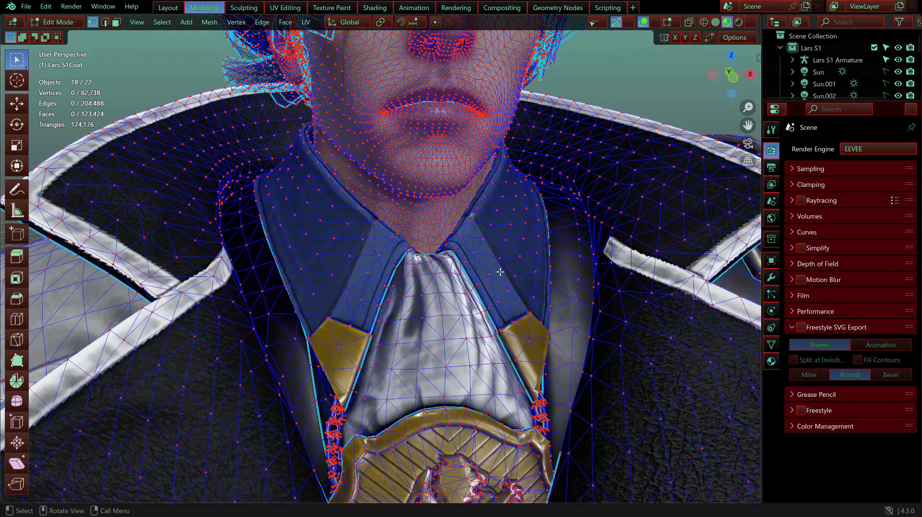
scroll(473, 251, down, 5)
shift+middle_drag(507, 229, 672, 144)
middle_drag(552, 288, 396, 292)
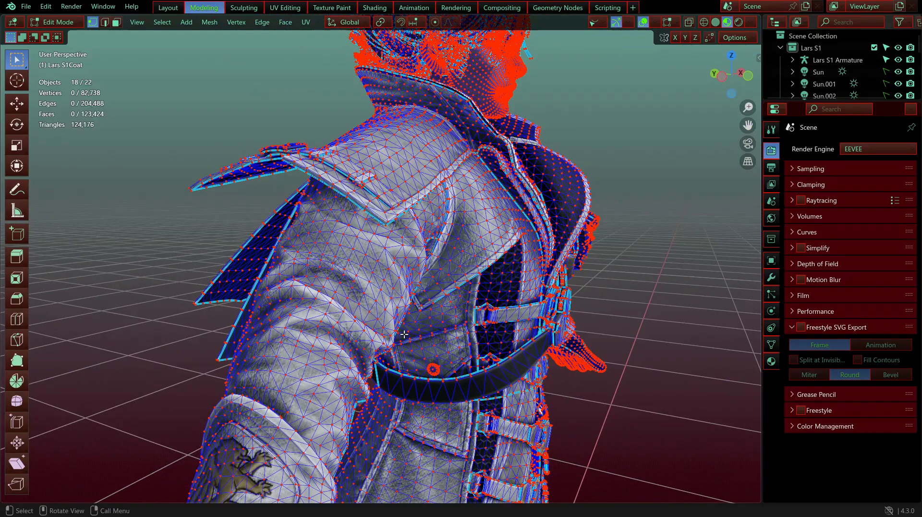
middle_drag(396, 292, 361, 240)
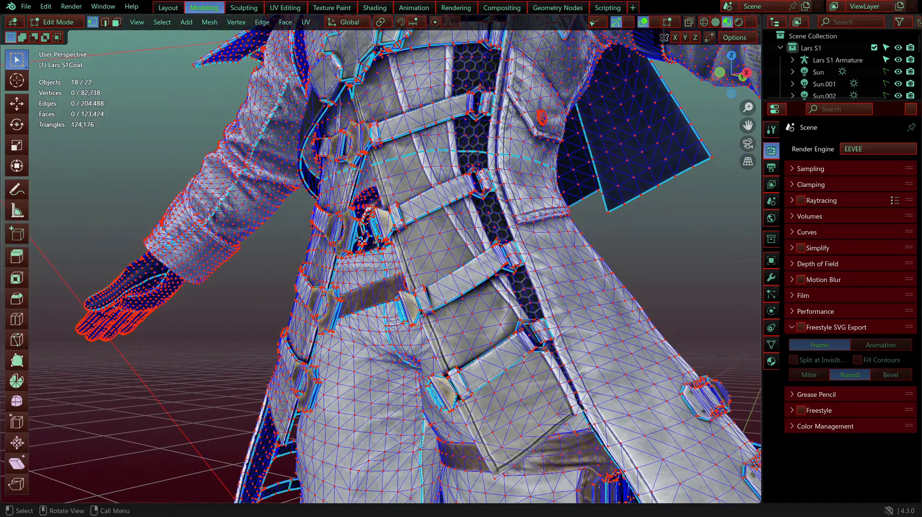
middle_drag(460, 266, 493, 278)
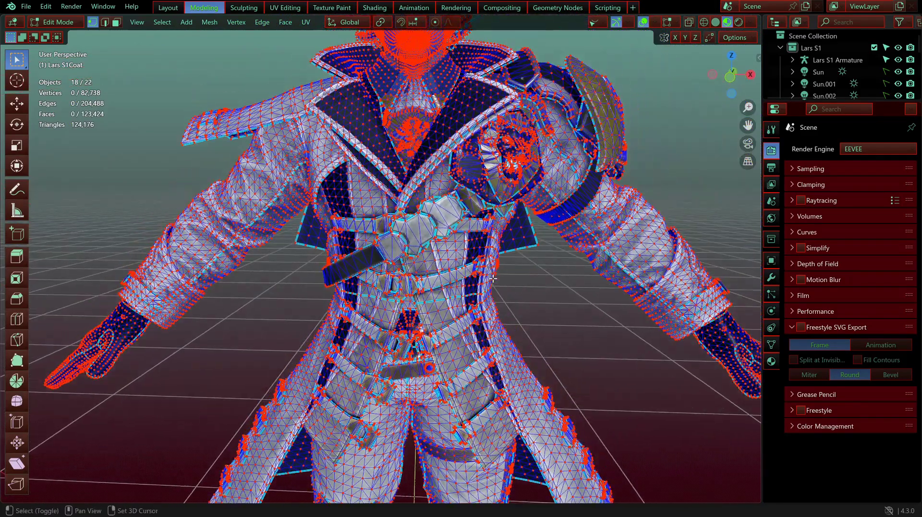
Step: Convert all of the character's triangles to quads with Tris to Quads and inspect the topology around the collar
key(a)
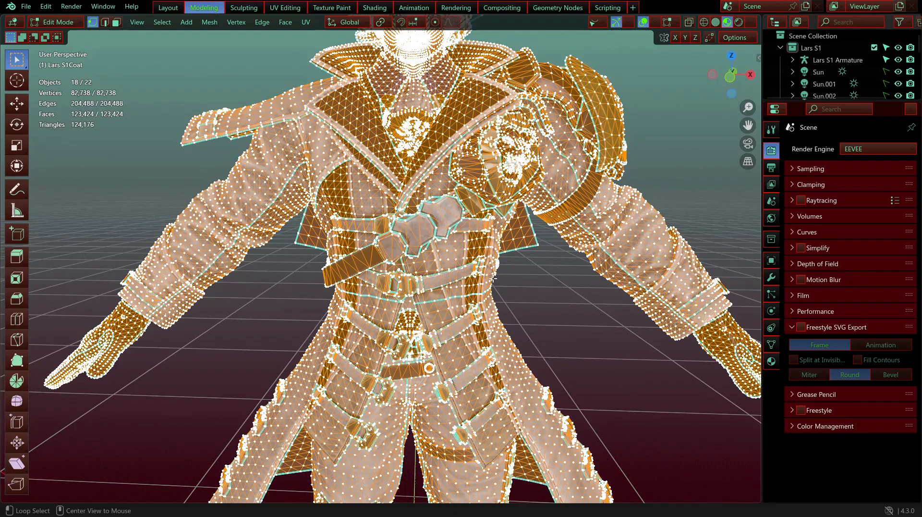
key(alt+j)
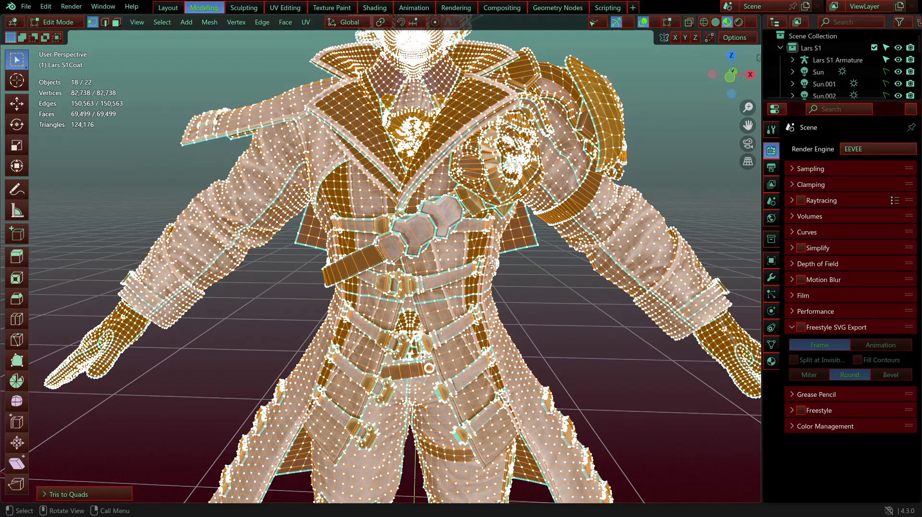
scroll(494, 265, down, 3)
middle_drag(514, 282, 494, 280)
scroll(494, 280, up, 5)
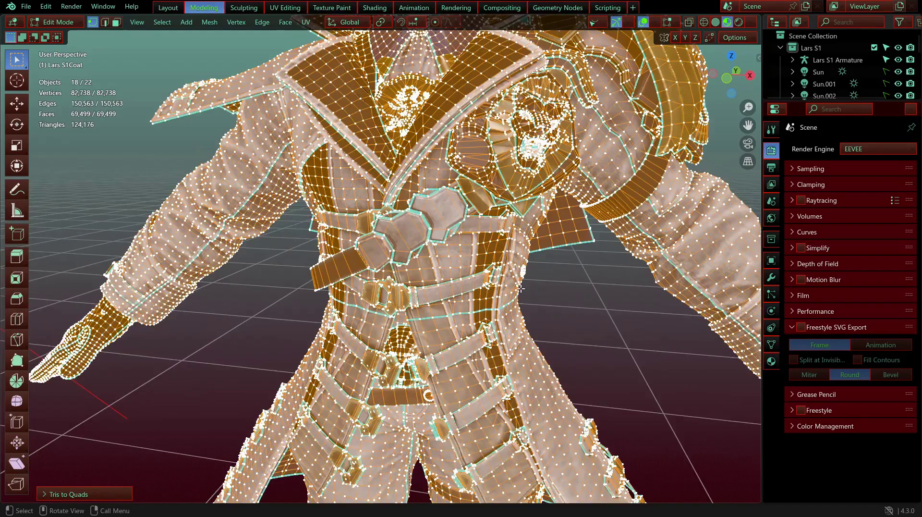
key(alt+a)
mouse_move(391, 197)
shift+middle_down()
mouse_move(333, 290)
mouse_move(361, 352)
mouse_move(393, 200)
shift+middle_up()
scroll(393, 201, up, 6)
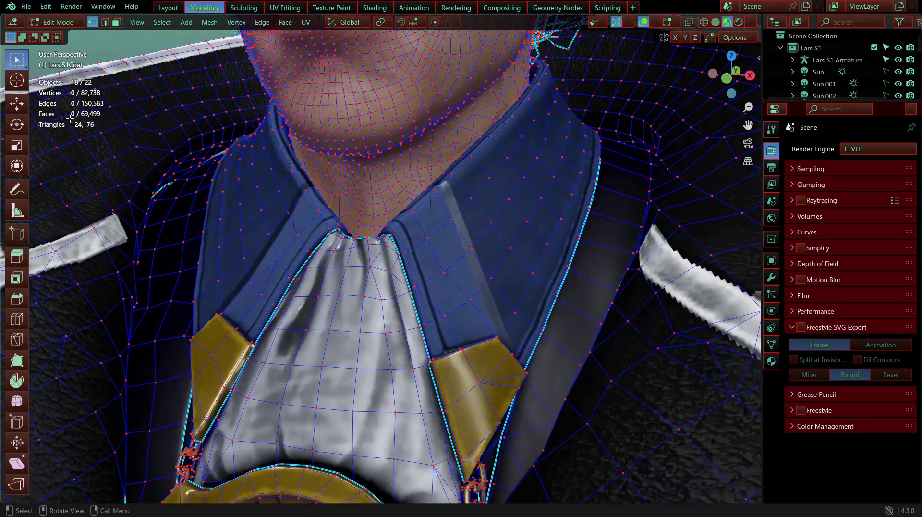
scroll(419, 197, down, 8)
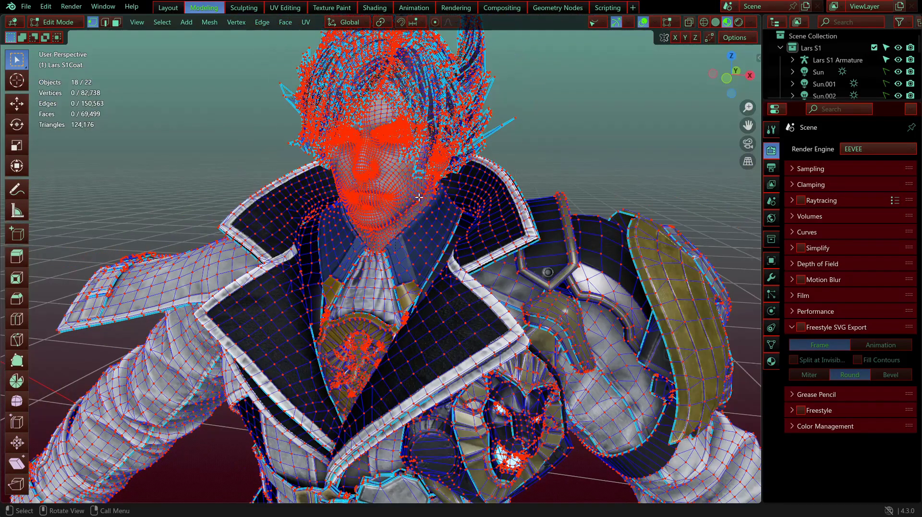
Step: Undo the tris-to-quads conversion and return to Object Mode with nothing selected
key(a)
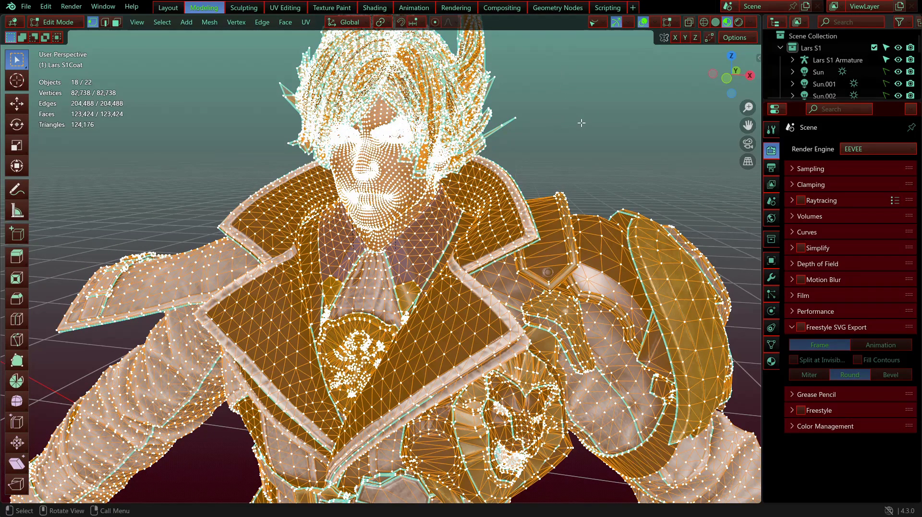
key(alt+a)
key(Tab)
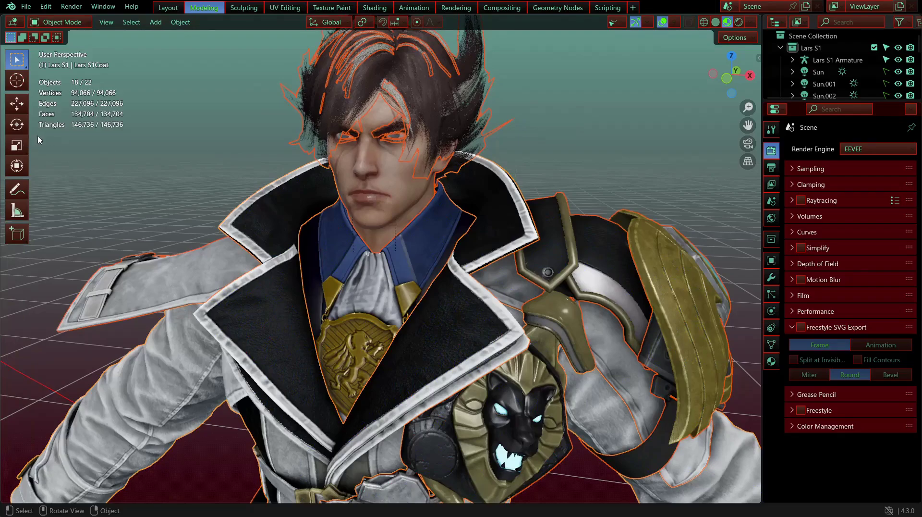
key(alt+a)
Step: Examine the textured face and hair, the coat front and the lion emblem on the back cape
middle_drag(234, 174, 263, 216)
scroll(262, 216, up, 2)
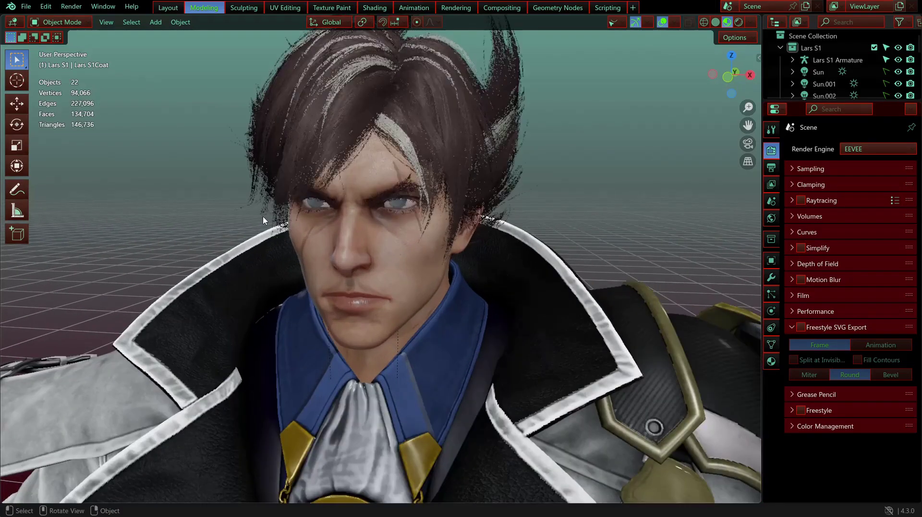
scroll(278, 192, down, 1)
middle_drag(278, 192, 295, 225)
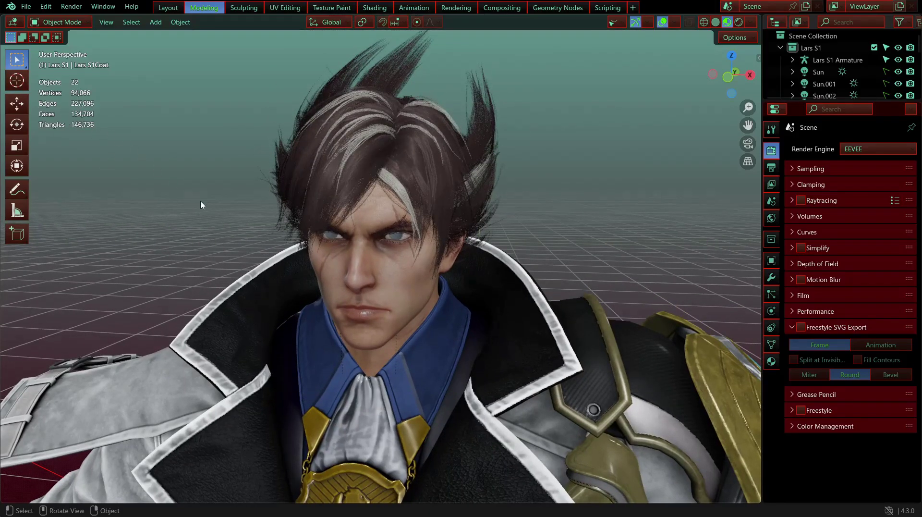
middle_drag(200, 205, 230, 194)
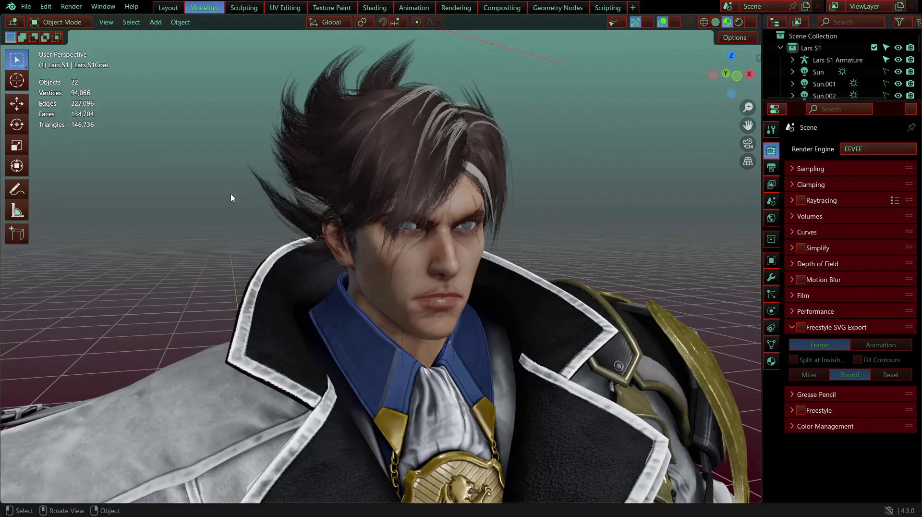
scroll(456, 325, down, 3)
shift+middle_drag(458, 348, 477, 167)
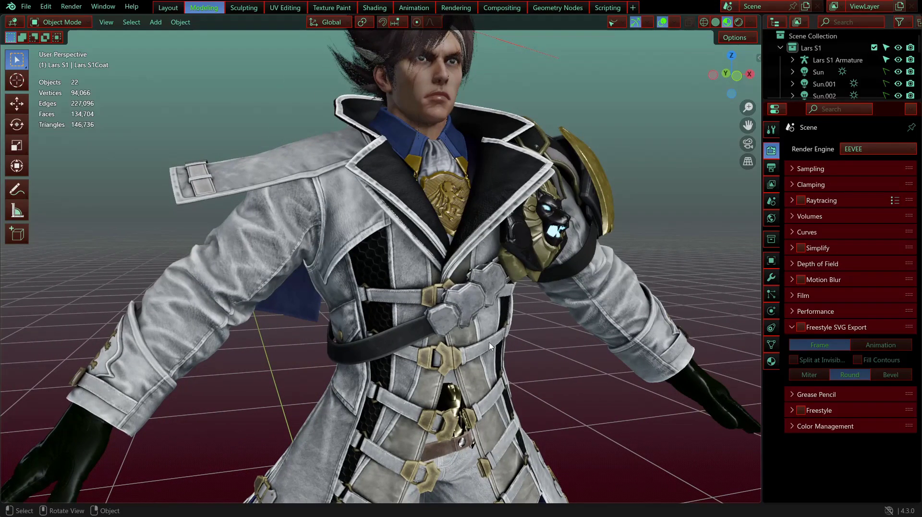
middle_drag(465, 346, 359, 319)
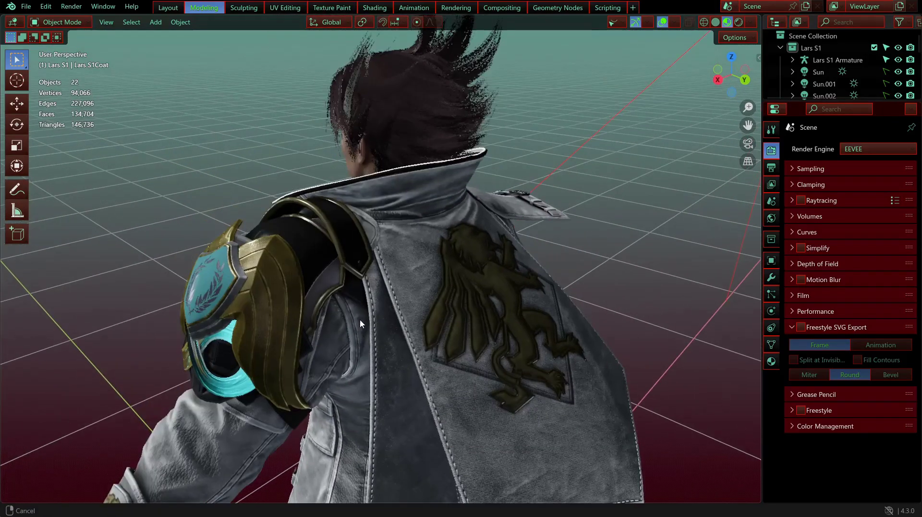
Step: Switch to the UV Editing workspace and select the character's head mesh so its face texture is shown
click(285, 8)
scroll(609, 204, up, 10)
shift+middle_drag(600, 189, 585, 240)
scroll(569, 236, down, 5)
click(584, 237)
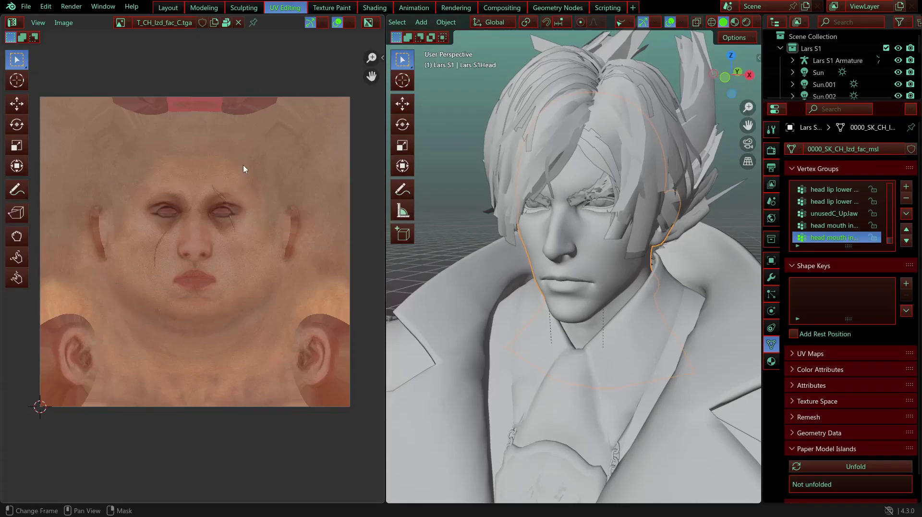
Step: Show the face texture's image properties and search the loaded images for "fac"
key(n)
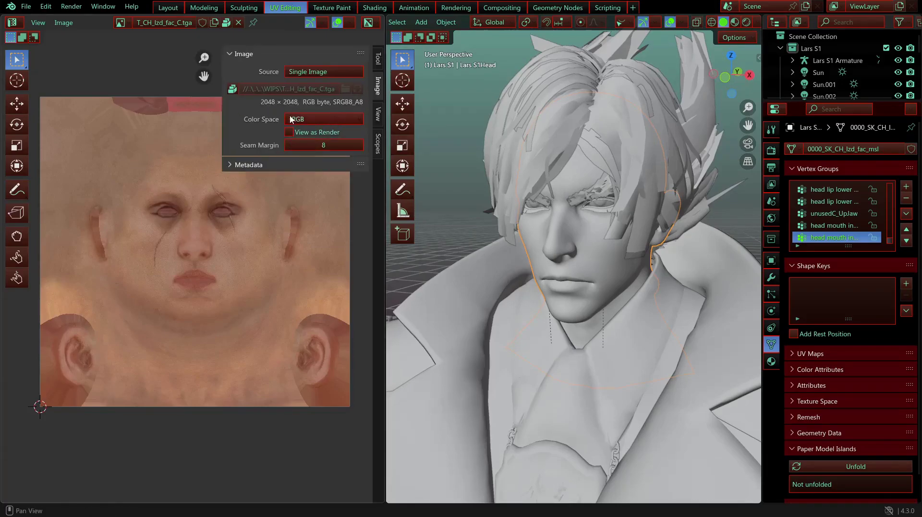
click(127, 23)
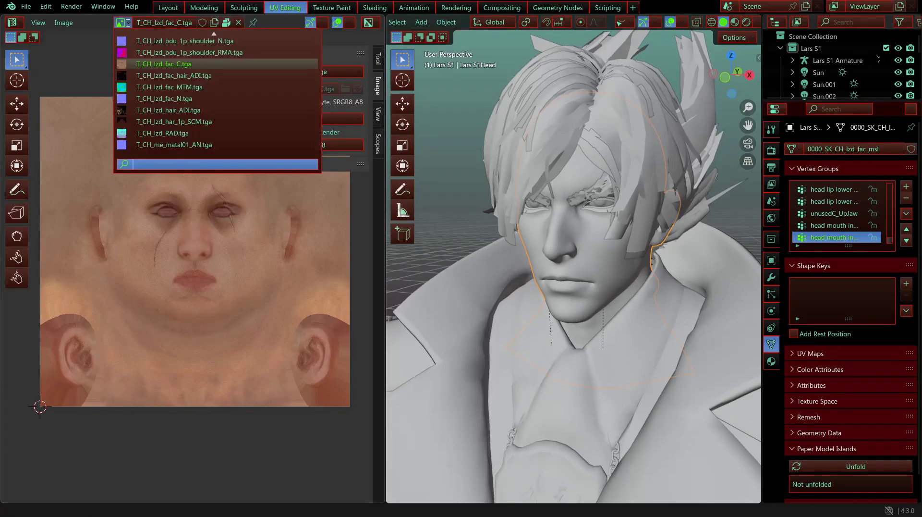
text(face)
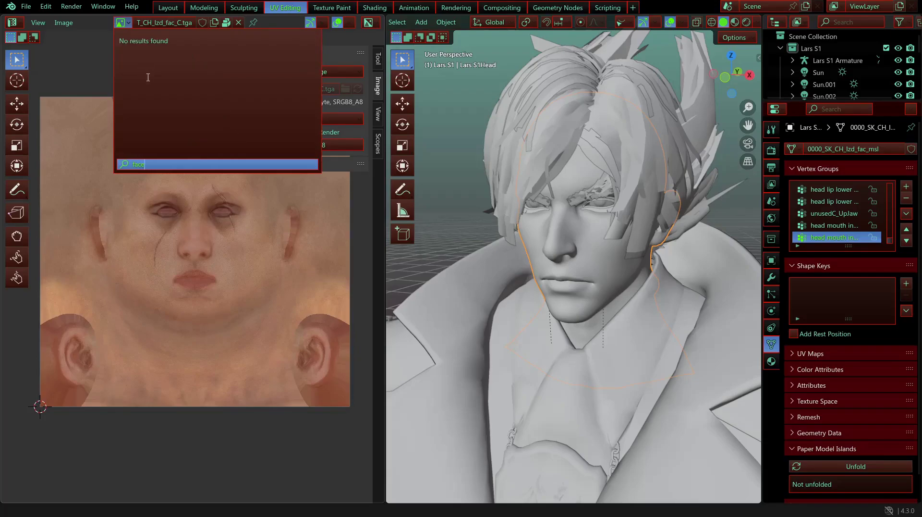
key(BackSpace)
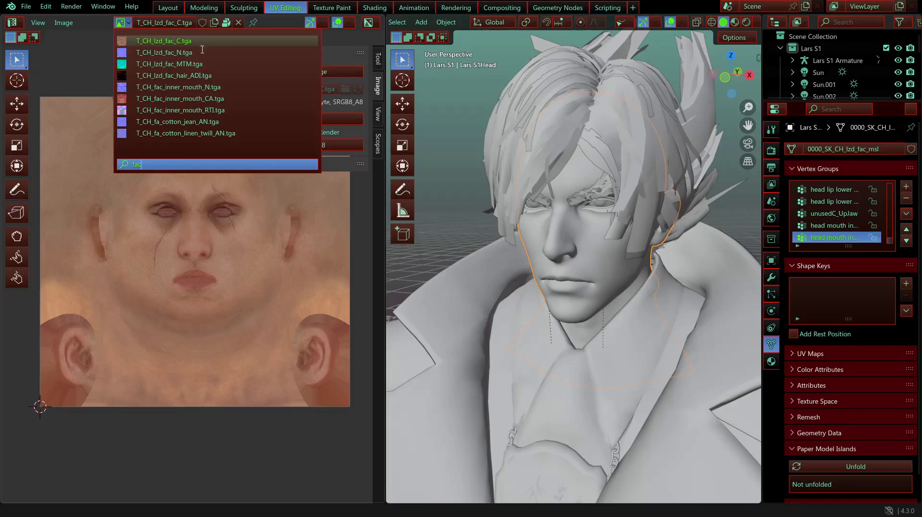
mouse_move(205, 52)
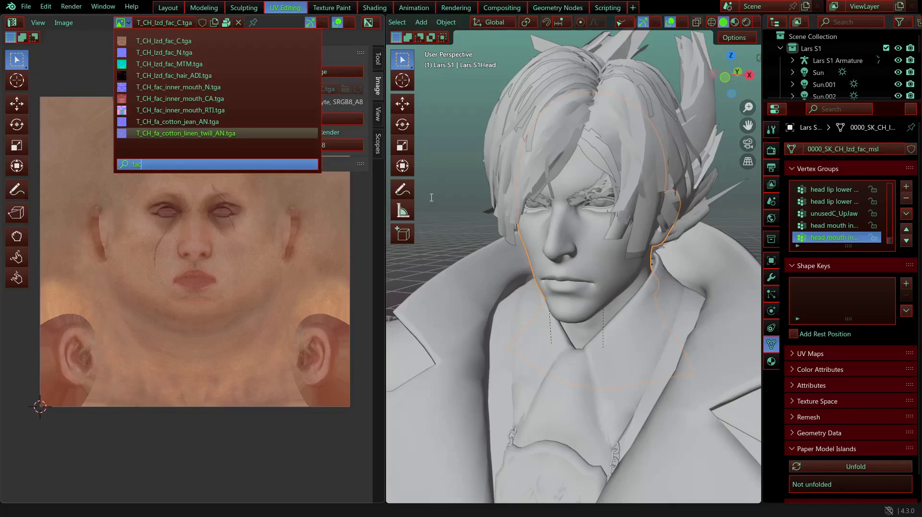
click(467, 187)
Step: Select the character's coat and pants meshes in turn, examining the full body and the upper torso
scroll(465, 186, down, 6)
click(579, 429)
shift+middle_drag(578, 430, 580, 225)
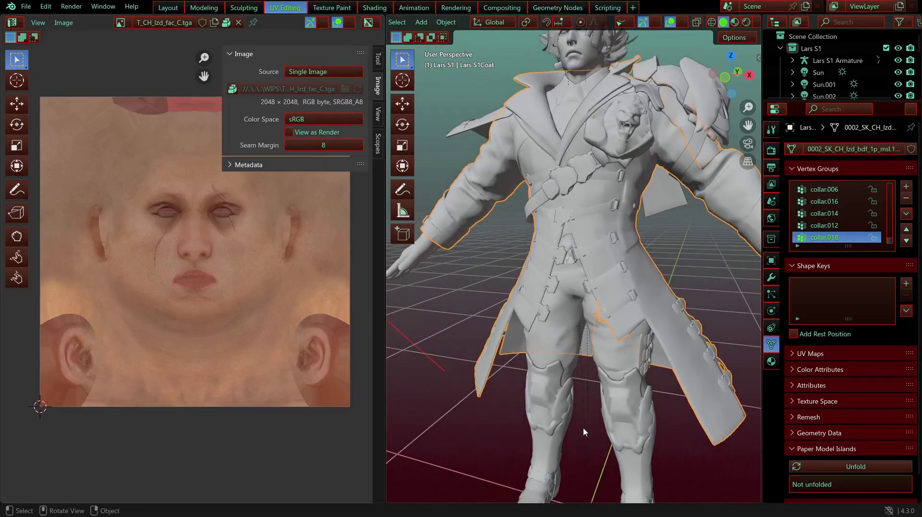
click(583, 428)
click(628, 373)
click(624, 345)
scroll(535, 424, down, 3)
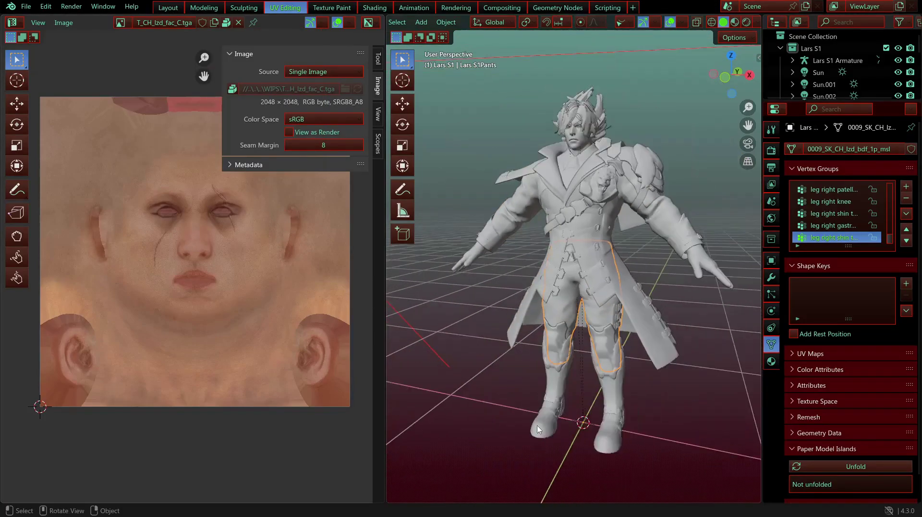
scroll(536, 428, down, 2)
scroll(583, 305, up, 5)
shift+middle_drag(593, 207, 584, 339)
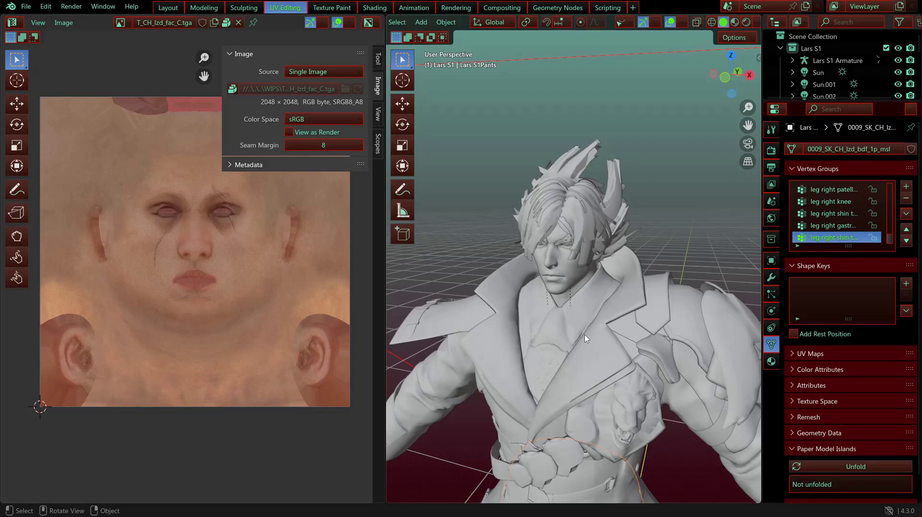
Step: Switch the viewport to Material Preview and examine the textured face and skin detail up close
scroll(571, 222, up, 6)
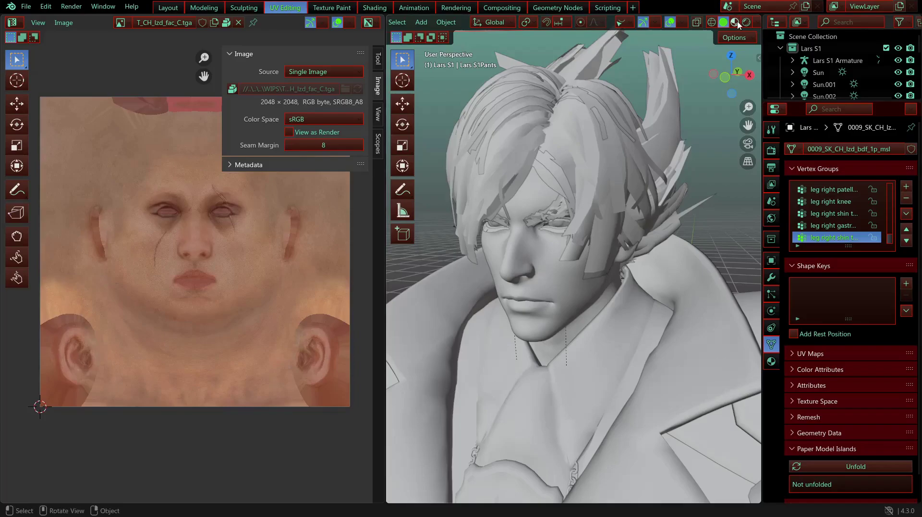
scroll(524, 280, up, 8)
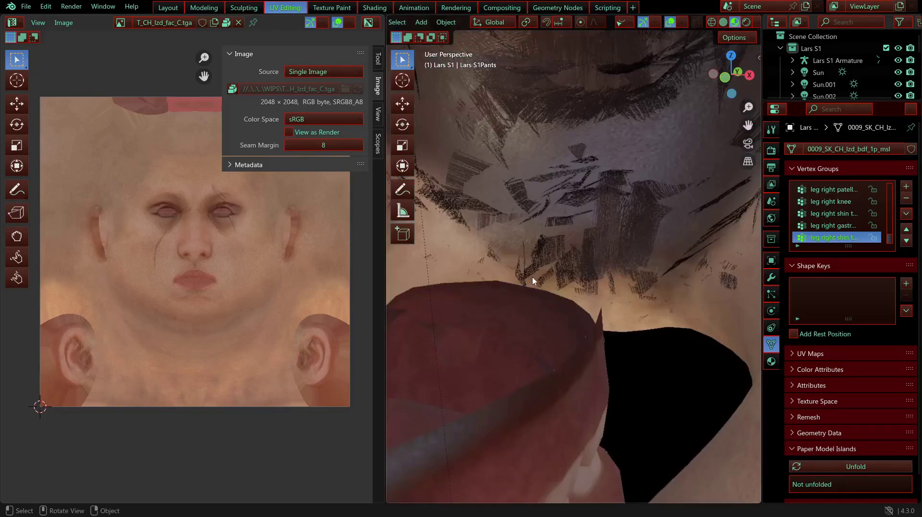
scroll(533, 275, down, 8)
scroll(569, 265, up, 5)
scroll(576, 262, up, 4)
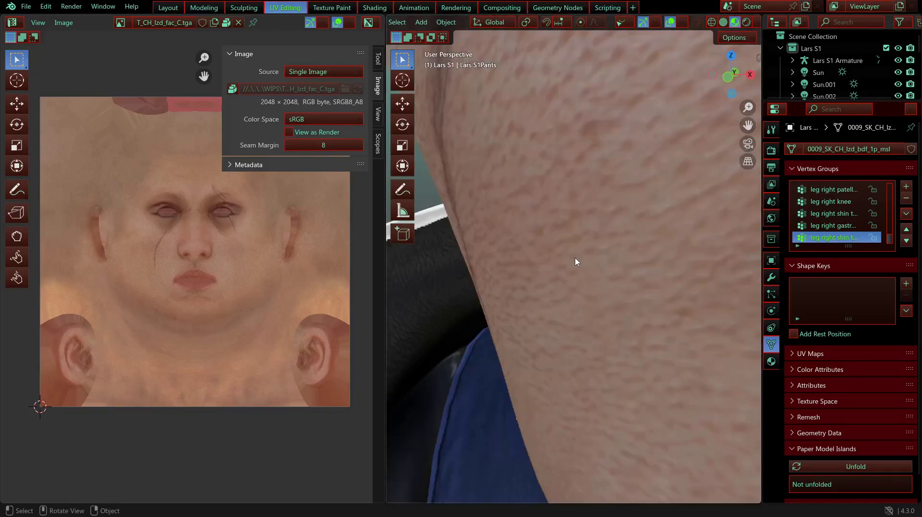
scroll(578, 262, down, 4)
middle_drag(599, 263, 586, 267)
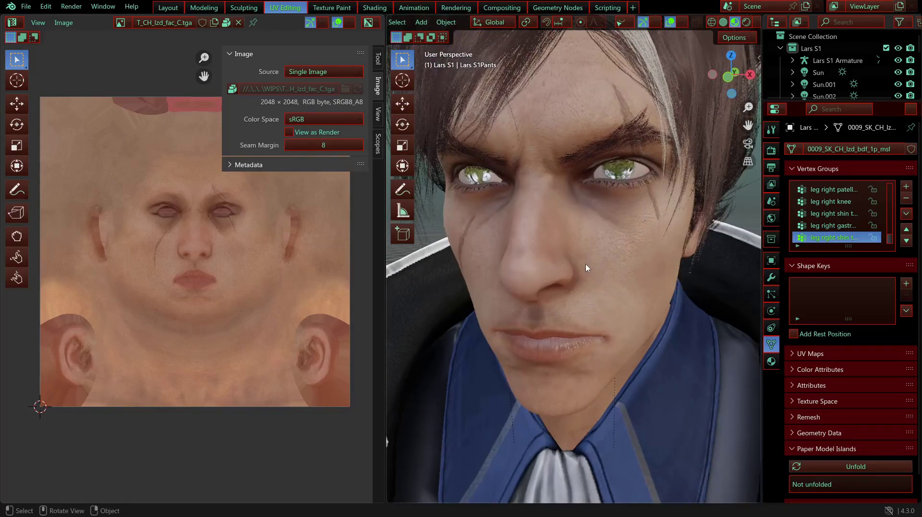
Step: Switch to the Modeling workspace and select the character's head mesh from the front
click(208, 13)
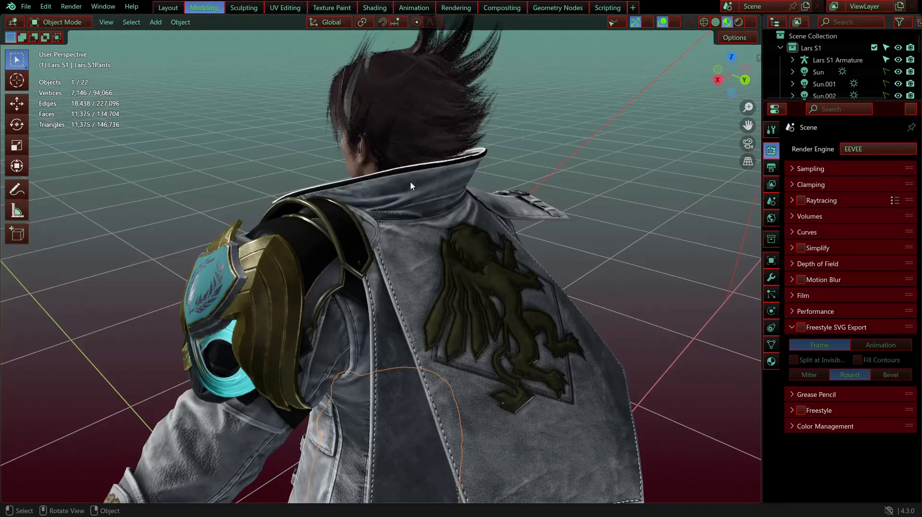
middle_drag(411, 186, 414, 353)
scroll(414, 353, up, 2)
middle_drag(331, 272, 405, 248)
click(405, 248)
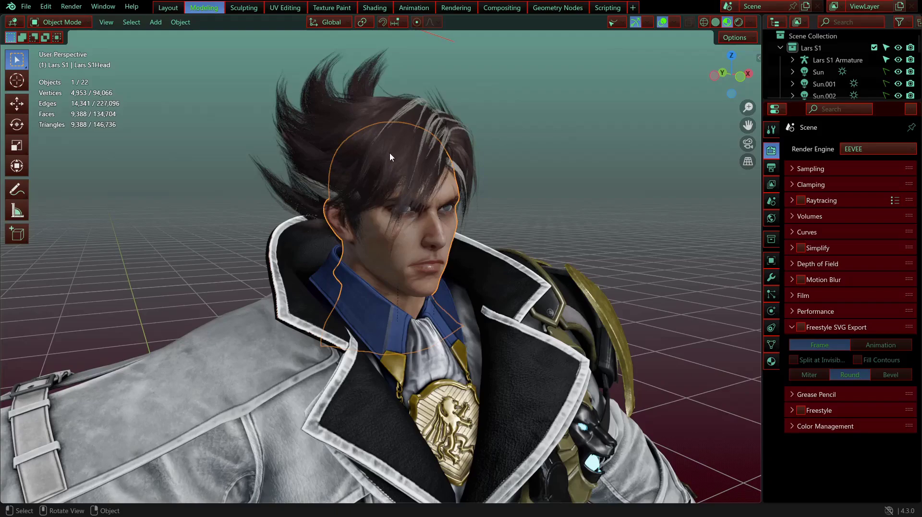
middle_drag(470, 202, 475, 201)
Step: Set the viewport to Solid shading and hide the inner shirt, coat and cape meshes
key(z)
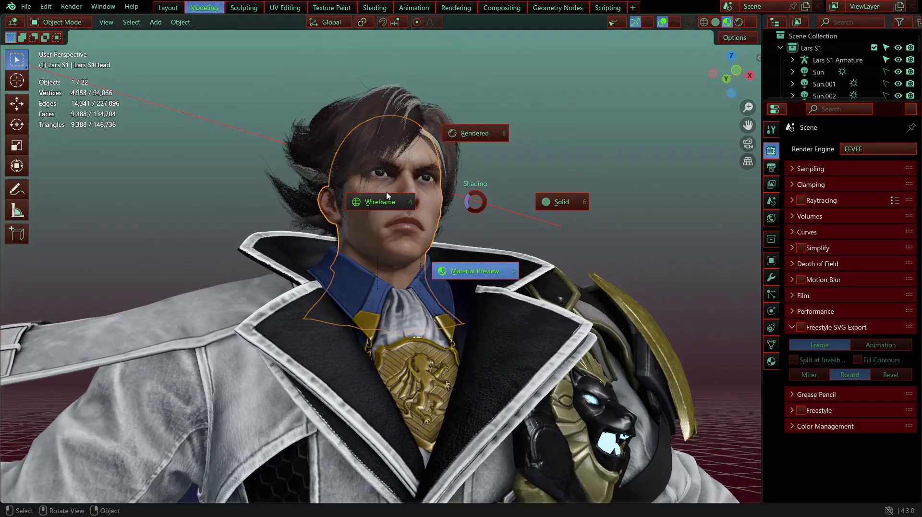
click(400, 233)
mouse_move(421, 224)
middle_down()
mouse_move(408, 249)
mouse_move(397, 250)
middle_up()
key(z)
click(486, 292)
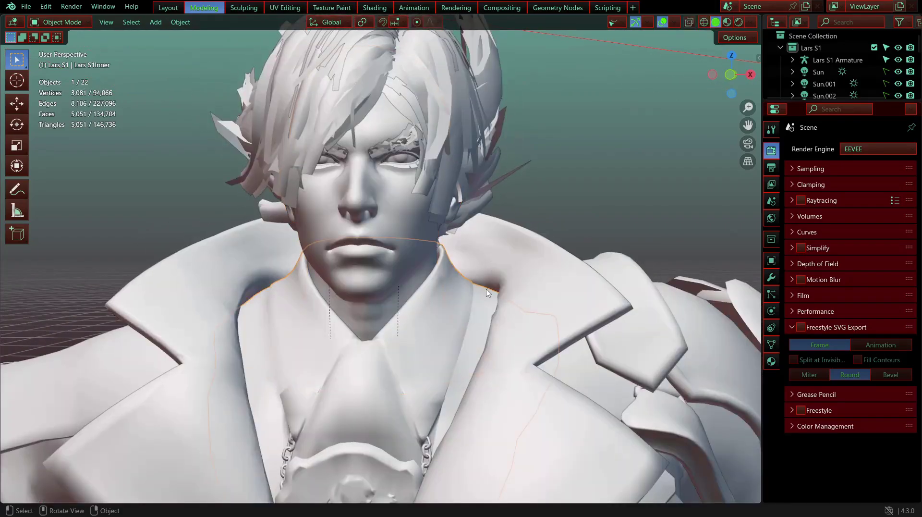
key(h)
click(518, 255)
key(h)
click(172, 351)
key(h)
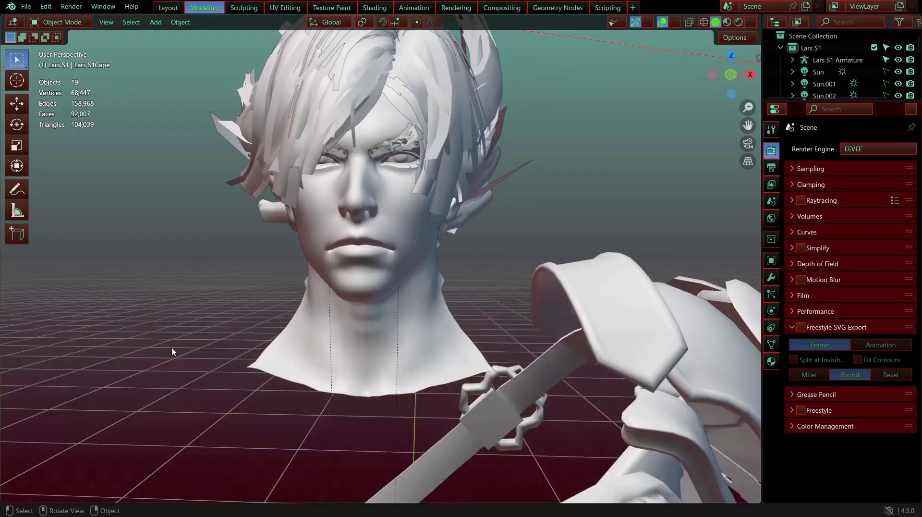
Step: Hide the armor, shoulder pad and emission disc meshes beside the head
click(618, 319)
key(h)
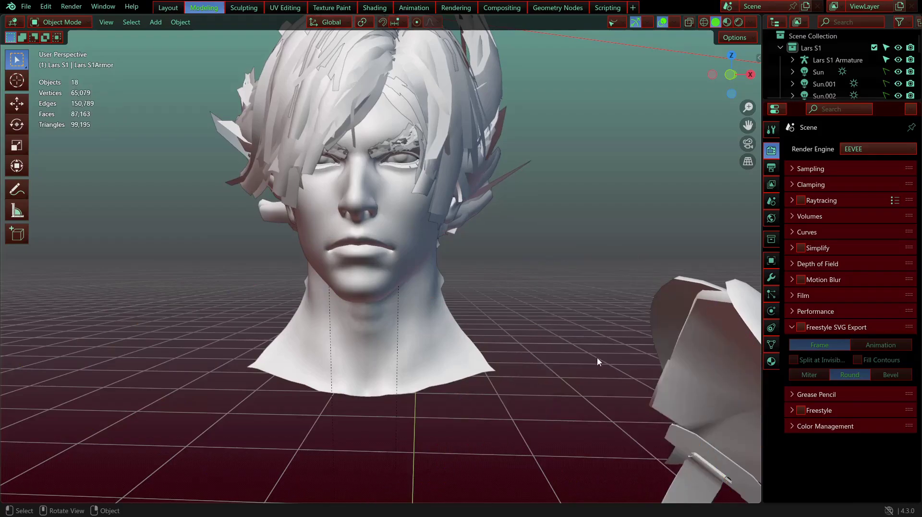
click(712, 358)
middle_drag(633, 338, 602, 365)
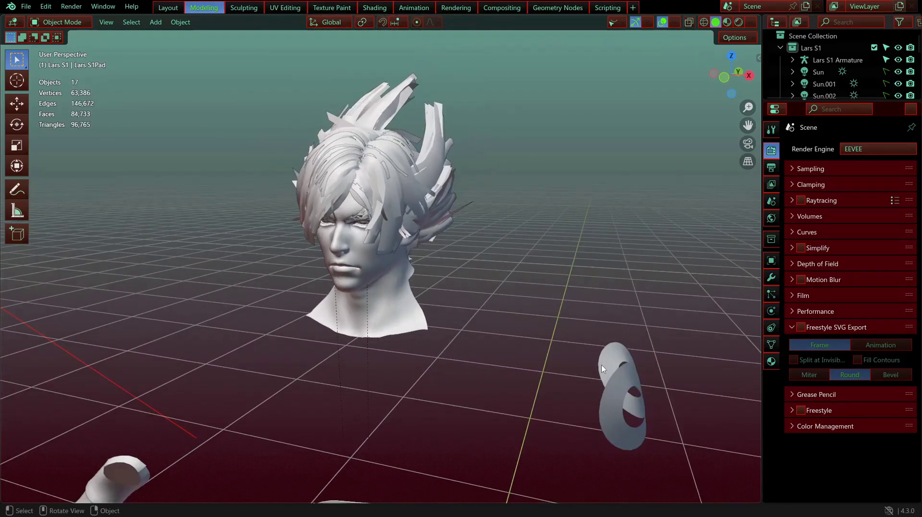
click(622, 387)
key(Delete)
scroll(375, 303, up, 3)
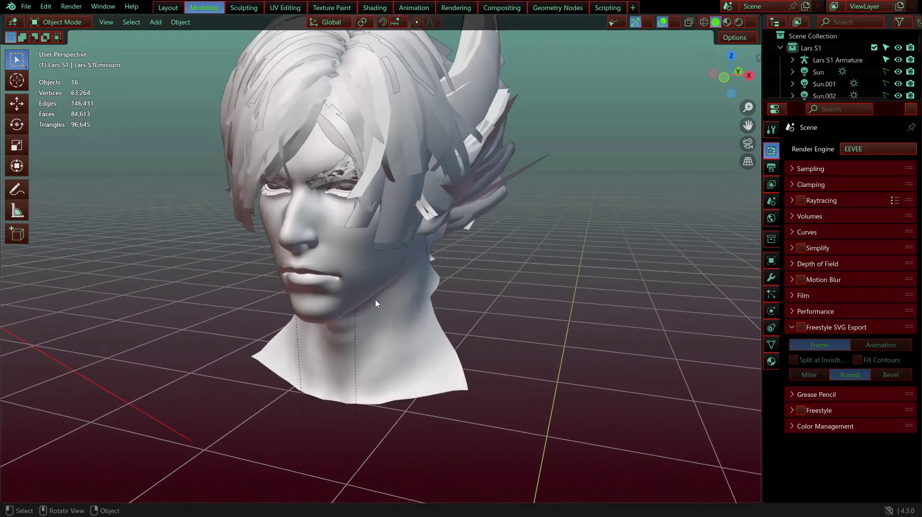
Step: Examine the isolated head and hair, switching the viewport back to Material Preview
shift+middle_drag(364, 294, 422, 333)
scroll(422, 334, up, 1)
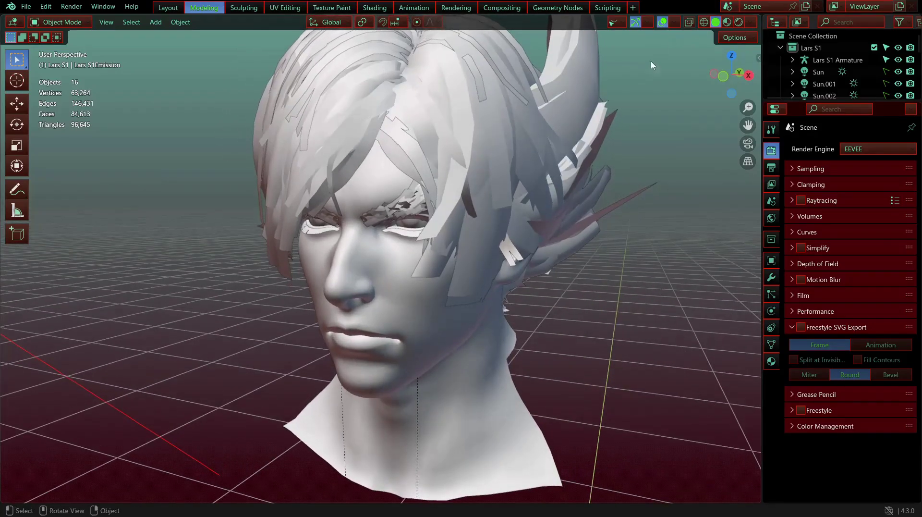
scroll(520, 181, down, 3)
scroll(521, 182, up, 2)
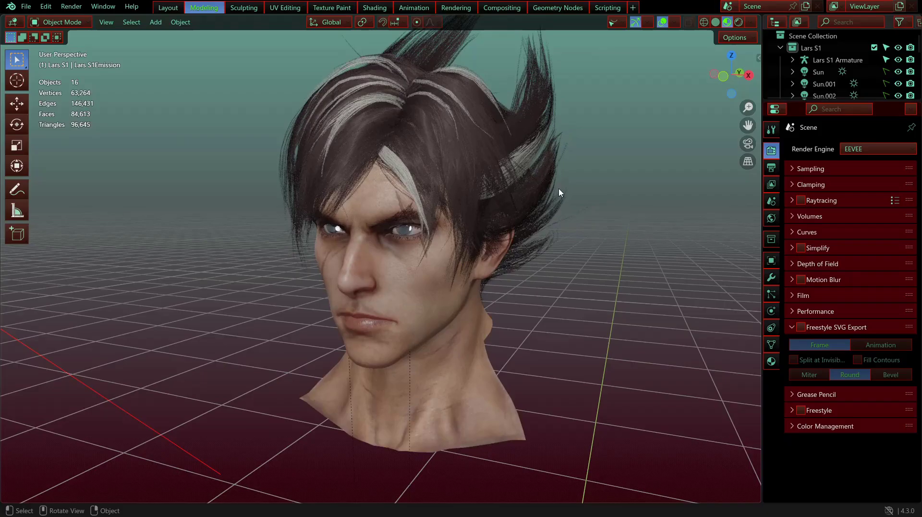
middle_drag(559, 191, 527, 184)
Step: Open the main dark hair mesh in Edit Mode and select a vertex among the rear strands
click(411, 142)
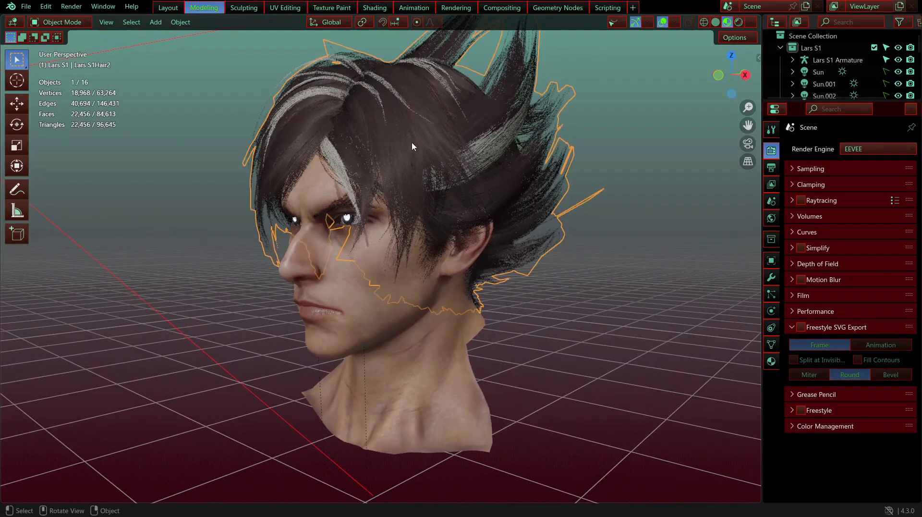
shift+middle_drag(412, 142, 412, 196)
key(Tab)
scroll(695, 250, up, 4)
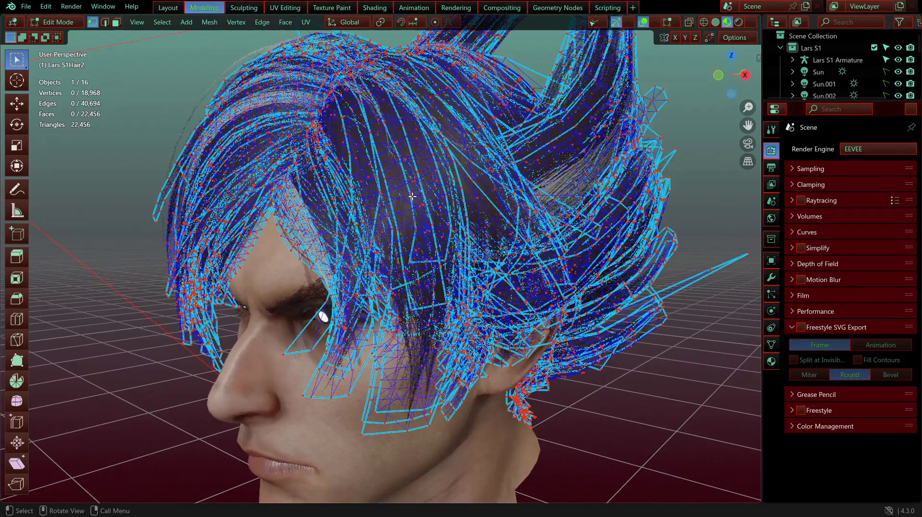
click(617, 186)
scroll(596, 155, up, 2)
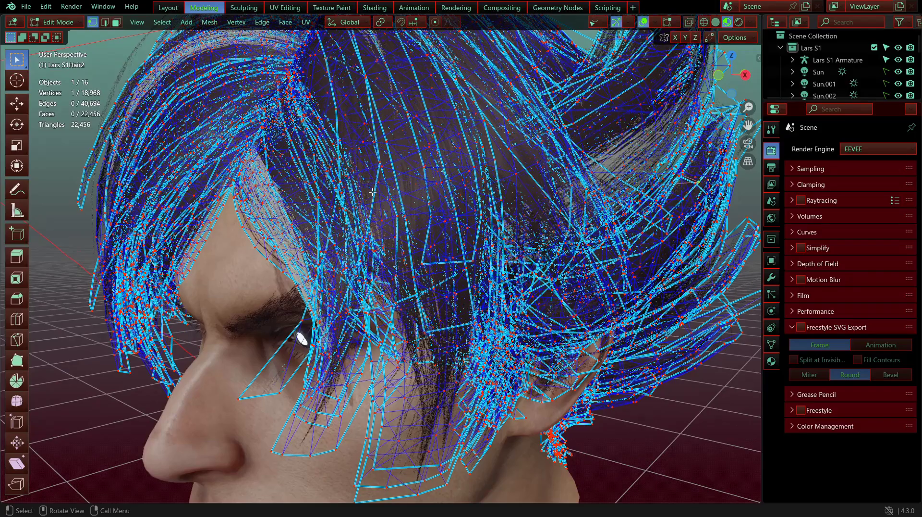
Step: Examine the hair card topology from the back, front and side of the head
shift+middle_drag(336, 130, 441, 187)
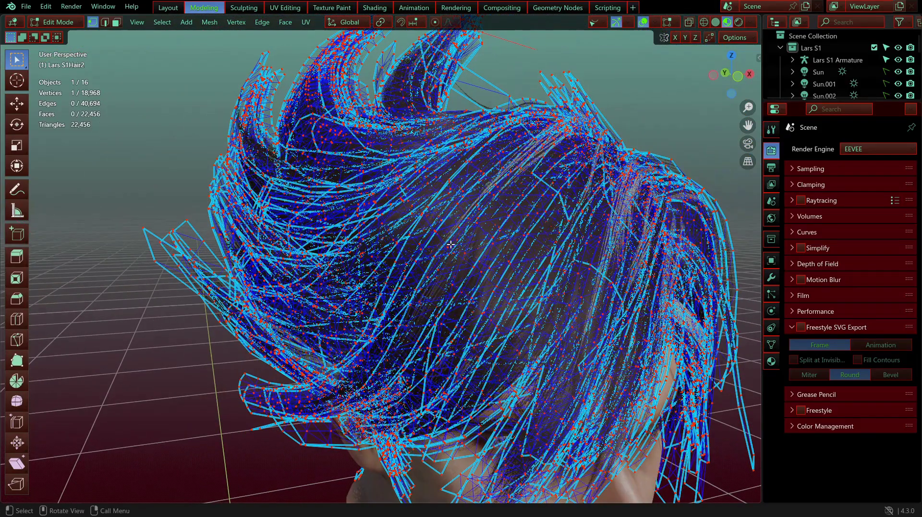
scroll(451, 245, down, 4)
shift+middle_drag(451, 245, 442, 222)
scroll(444, 216, up, 3)
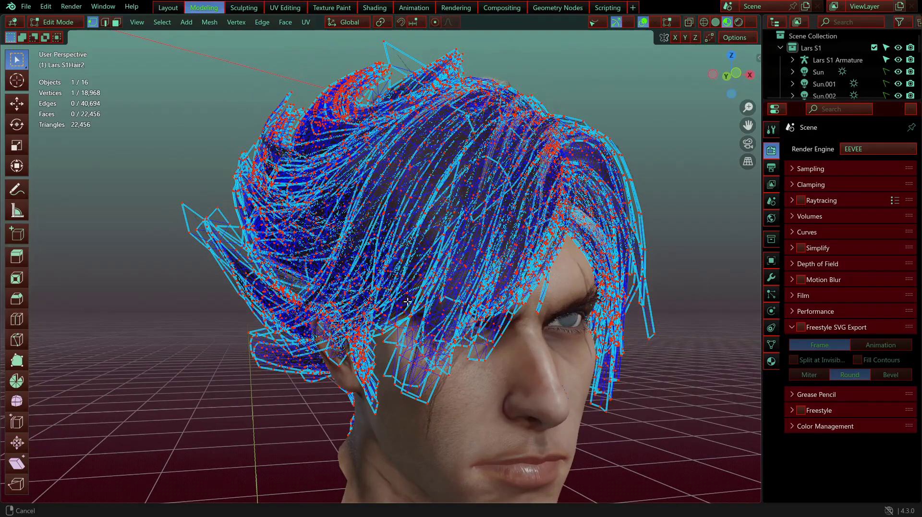
middle_drag(407, 301, 397, 289)
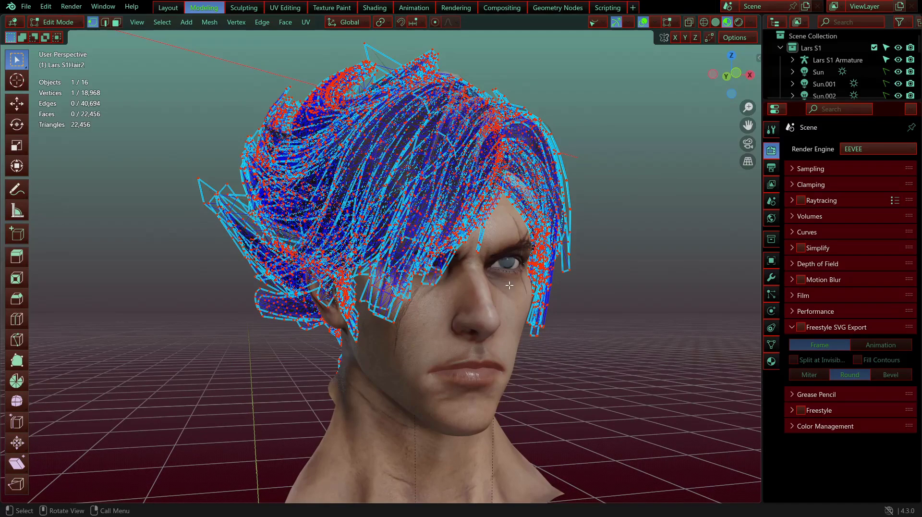
middle_drag(493, 290, 456, 290)
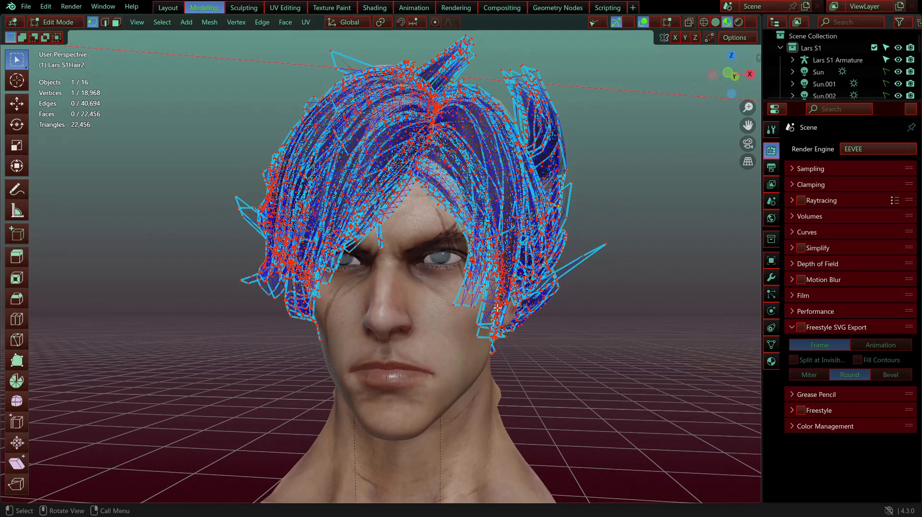
scroll(497, 307, down, 2)
middle_drag(494, 336, 405, 351)
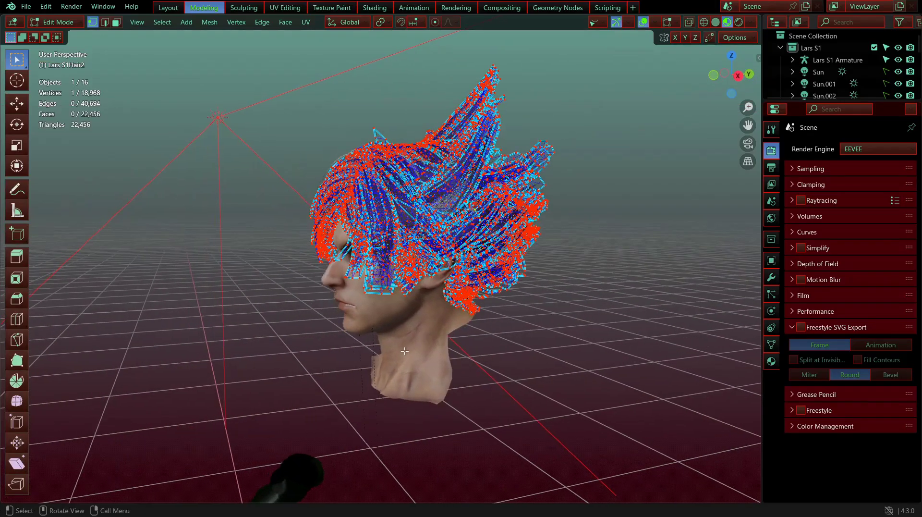
scroll(405, 351, up, 3)
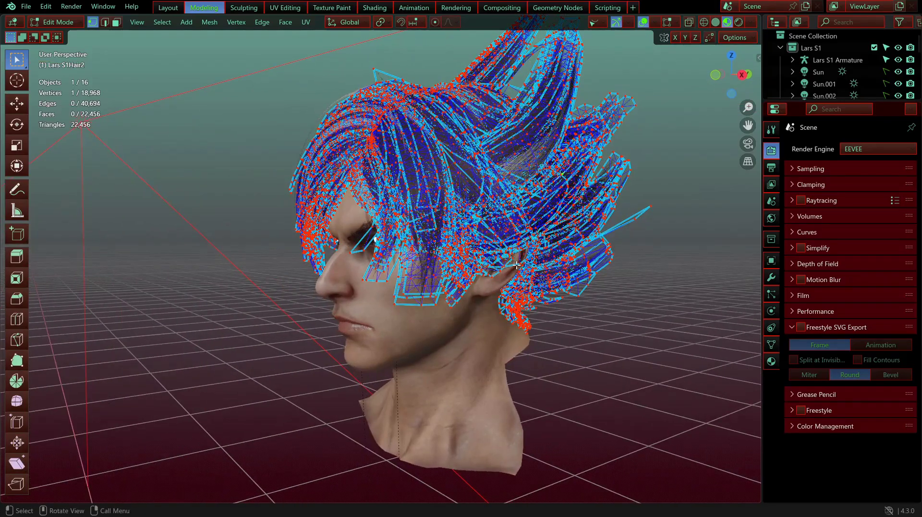
Step: Clear the vertex selection on the hair mesh and return to Object Mode
key(a)
key(alt+a)
key(Tab)
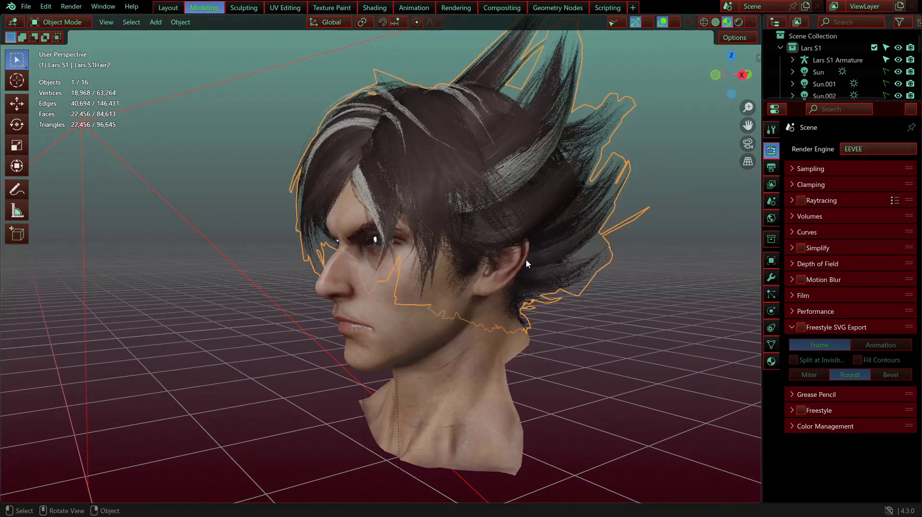
Step: Hide the main dark hair mesh and select the mesh of white hair streaks
middle_drag(392, 313, 422, 304)
scroll(488, 333, up, 4)
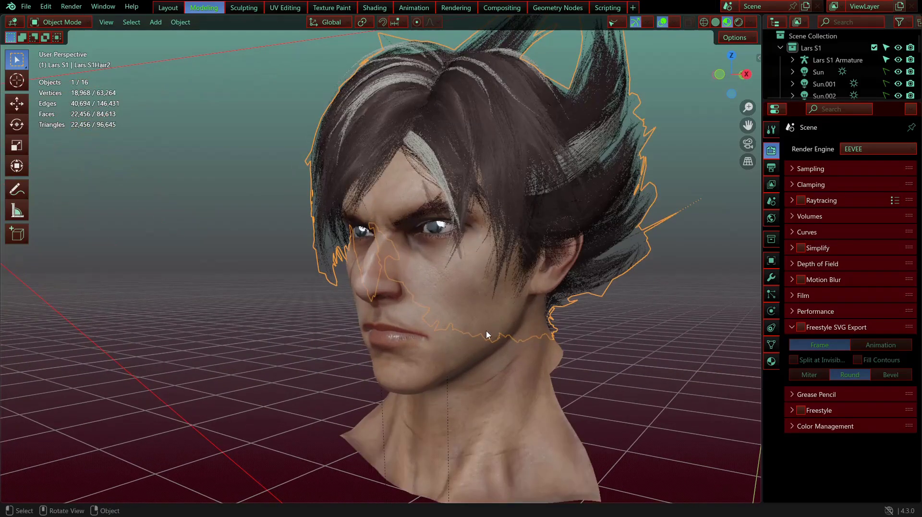
scroll(478, 339, down, 3)
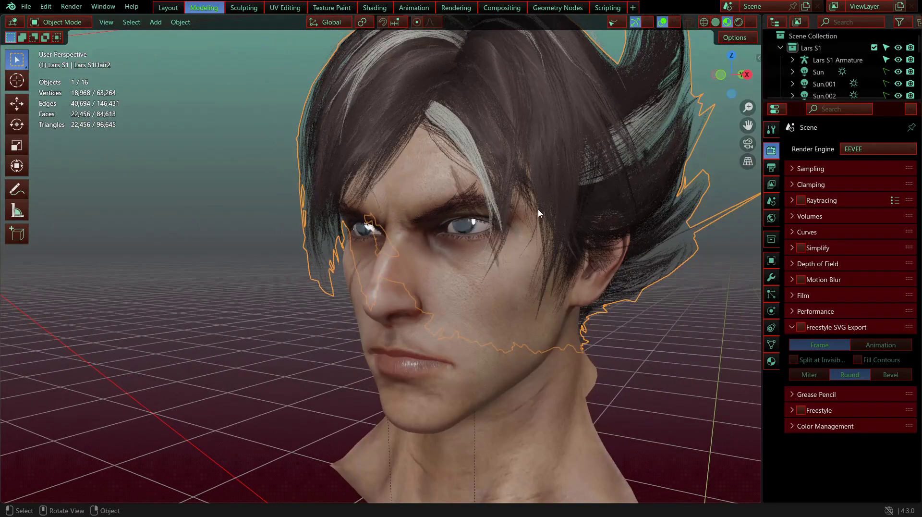
key(h)
scroll(499, 260, down, 2)
click(526, 194)
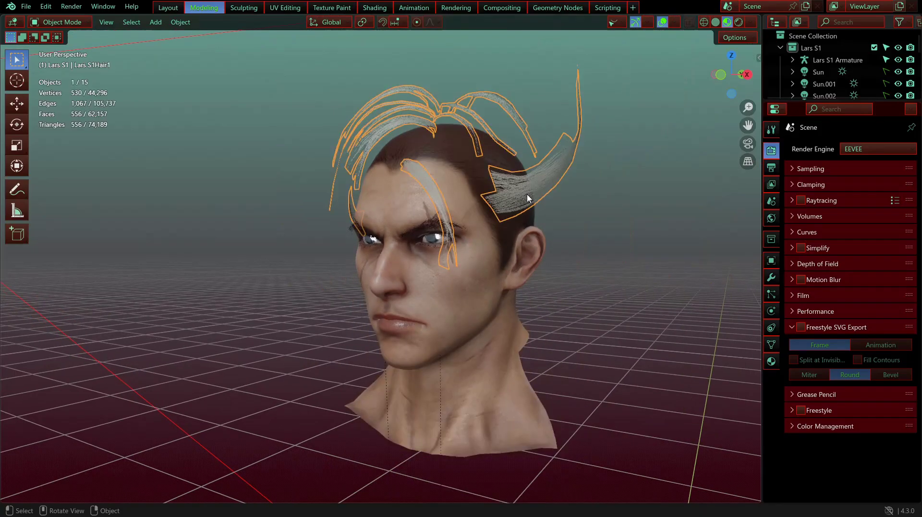
Step: Hide the mesh of white hair streaks and open the head mesh in Edit Mode
key(h)
middle_drag(527, 194, 508, 276)
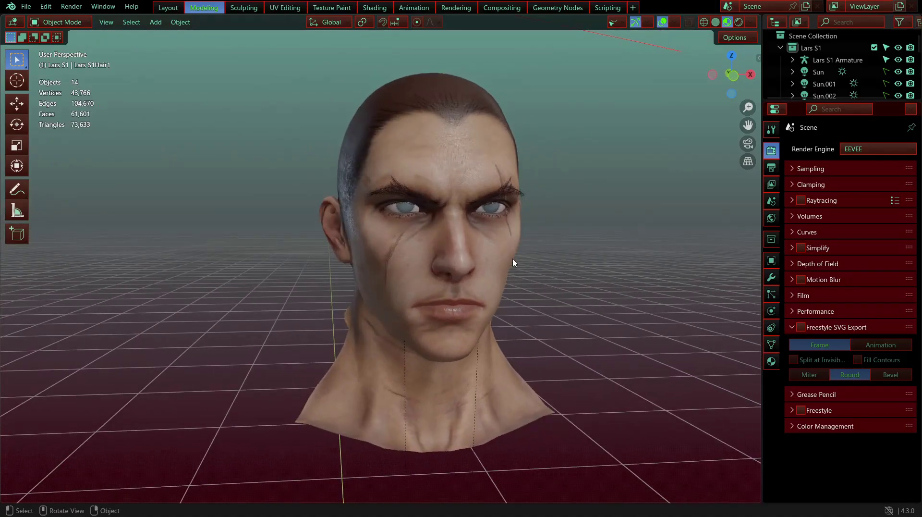
scroll(511, 259, up, 3)
click(512, 258)
key(Tab)
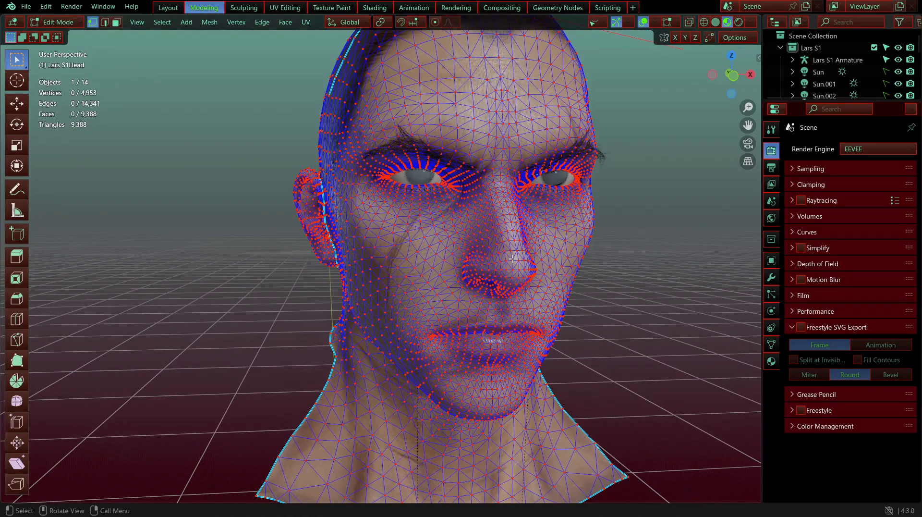
scroll(513, 258, up, 1)
middle_drag(515, 281, 520, 235)
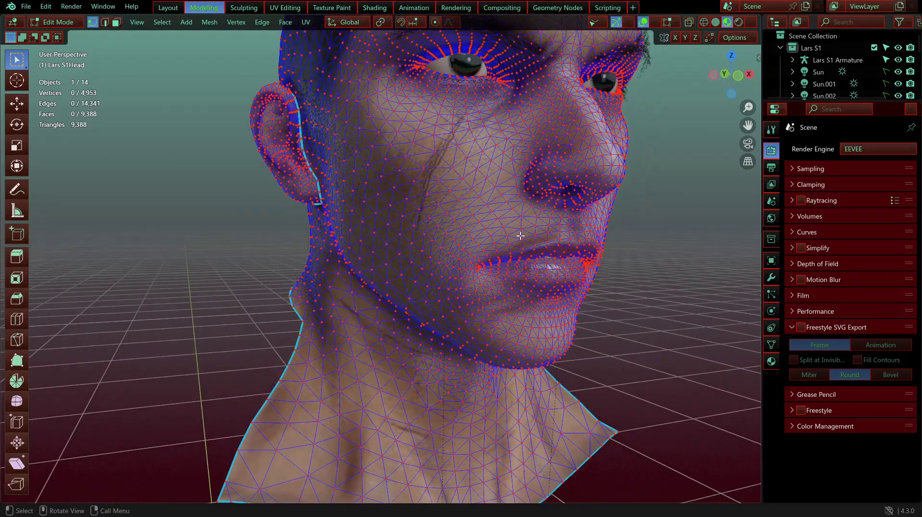
Step: Split the 3D viewport into two side-by-side views and turn off the overlays in the new one
drag(759, 17, 456, 33)
drag(357, 102, 354, 105)
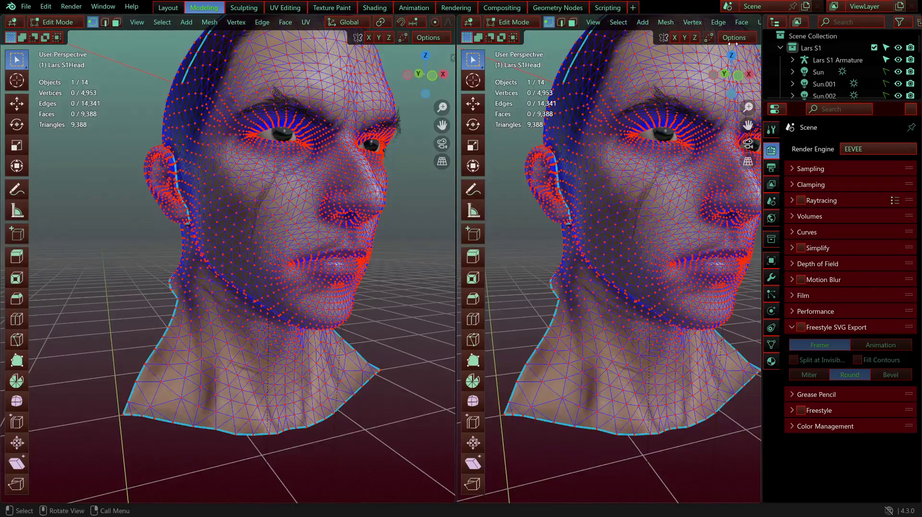
scroll(723, 27, down, 10)
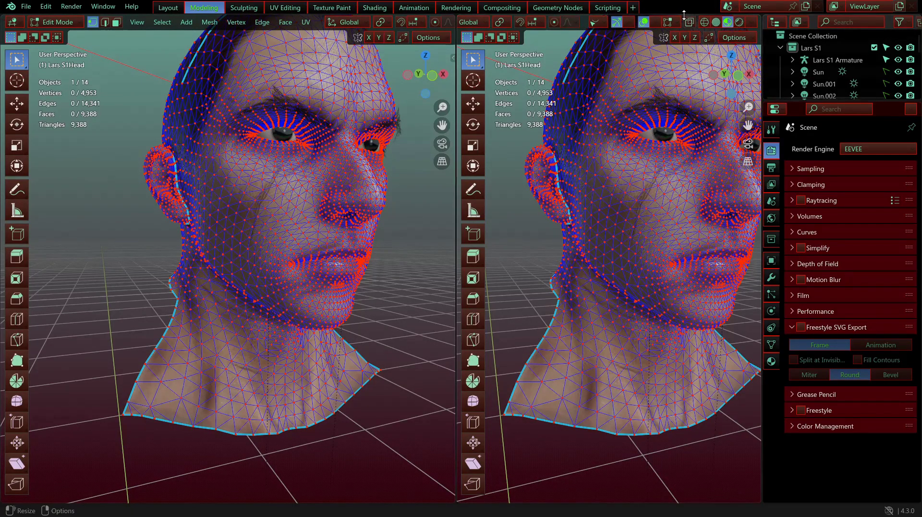
click(645, 22)
key(shift+grave)
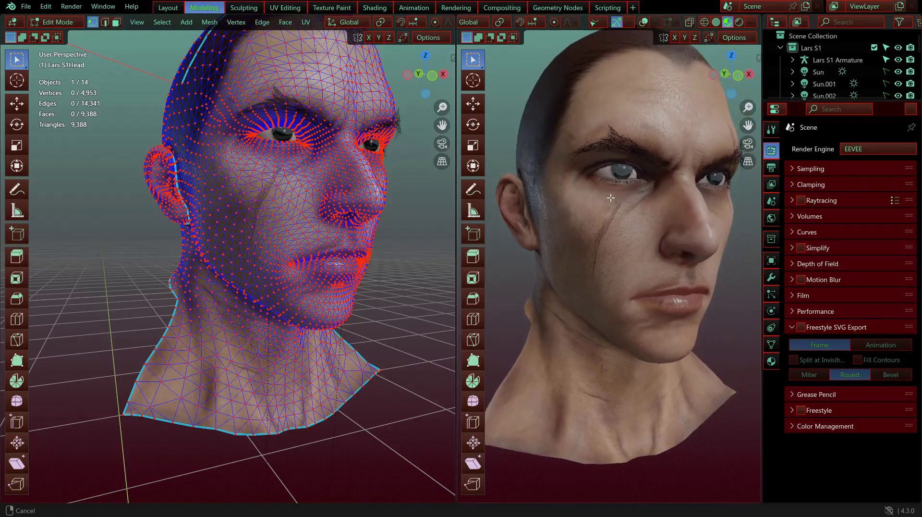
middle_drag(610, 206, 579, 206)
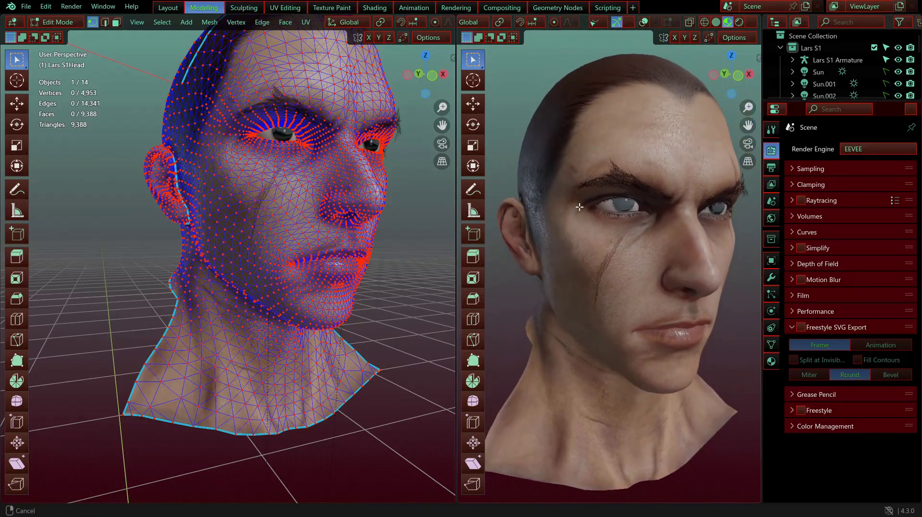
Step: Examine the face's wireframe topology around the eyes, nose and cheeks from both sides
scroll(224, 165, up, 3)
shift+middle_drag(224, 164, 161, 250)
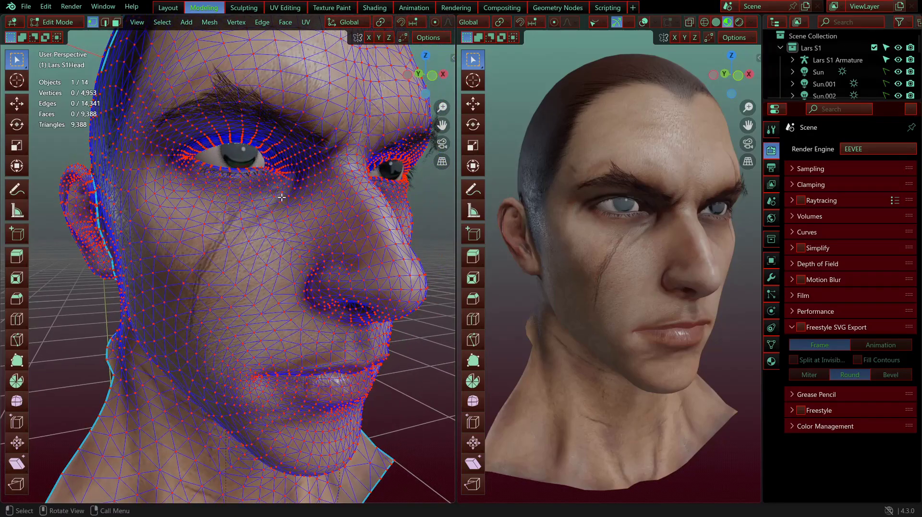
scroll(281, 197, up, 2)
scroll(282, 197, down, 5)
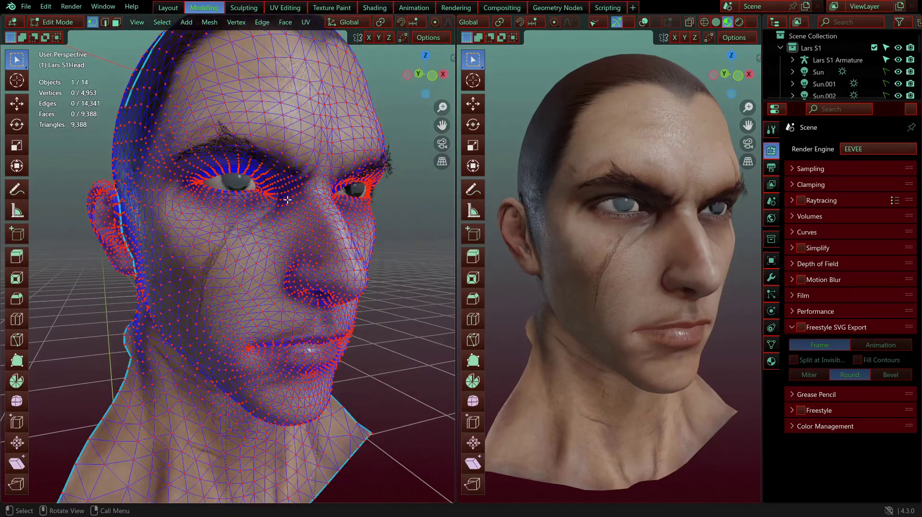
middle_drag(360, 175, 244, 201)
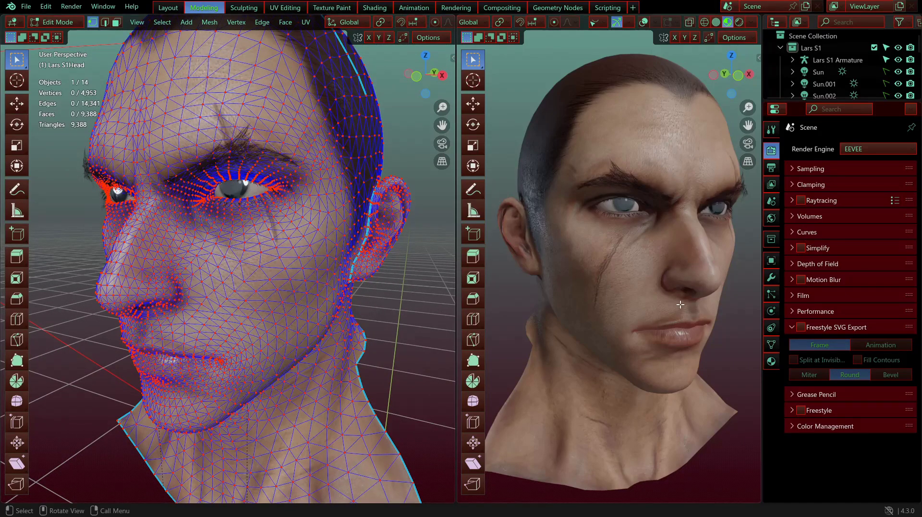
Step: Switch the overlay-free view of the head to orthographic projection
middle_drag(681, 304, 616, 304)
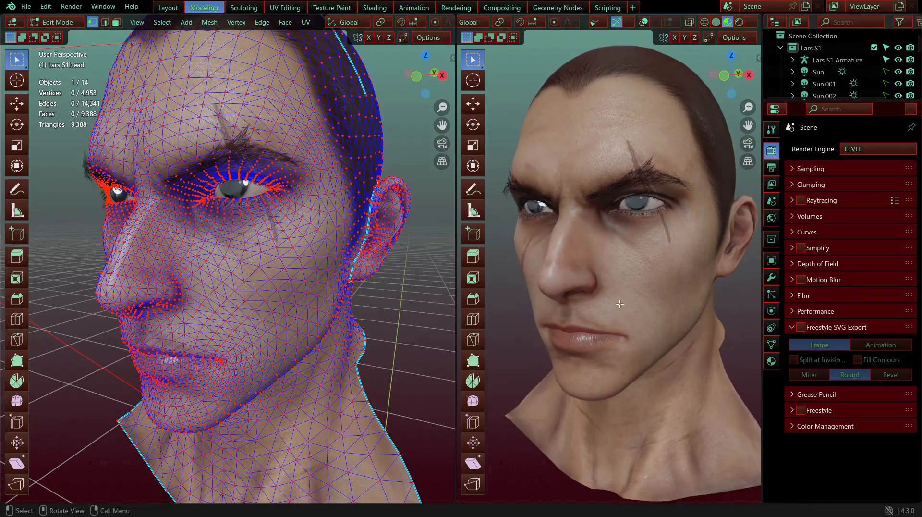
key(KP_5)
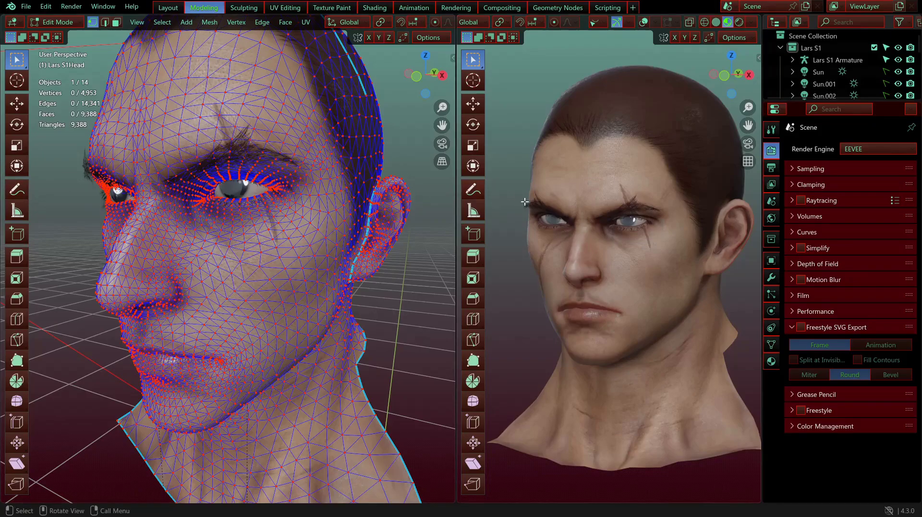
middle_drag(280, 227, 226, 225)
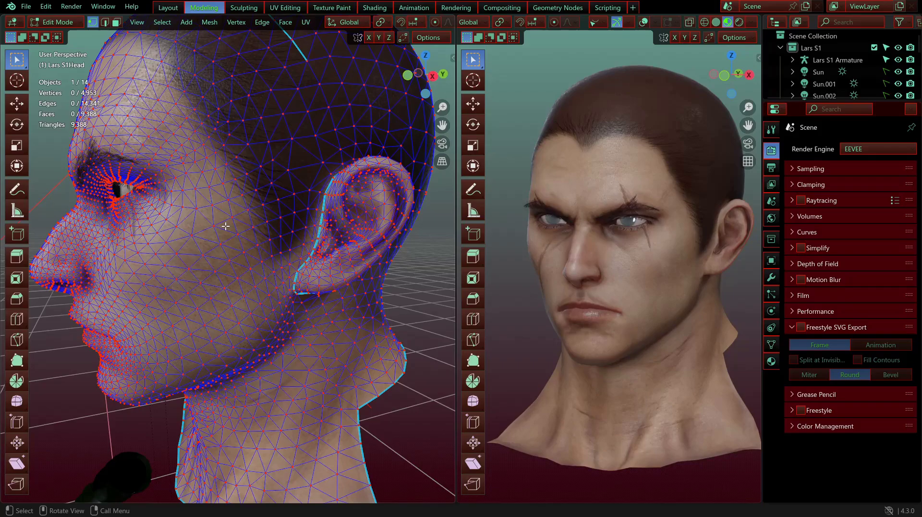
middle_drag(239, 219, 230, 240)
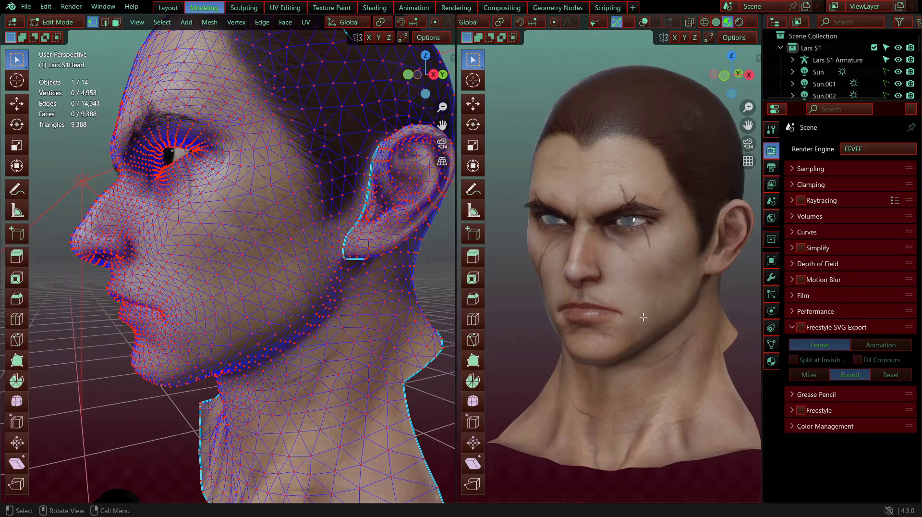
Step: Examine the skin texture on the cheek and around the scarred eye up close in the overlay-free view
scroll(643, 317, up, 4)
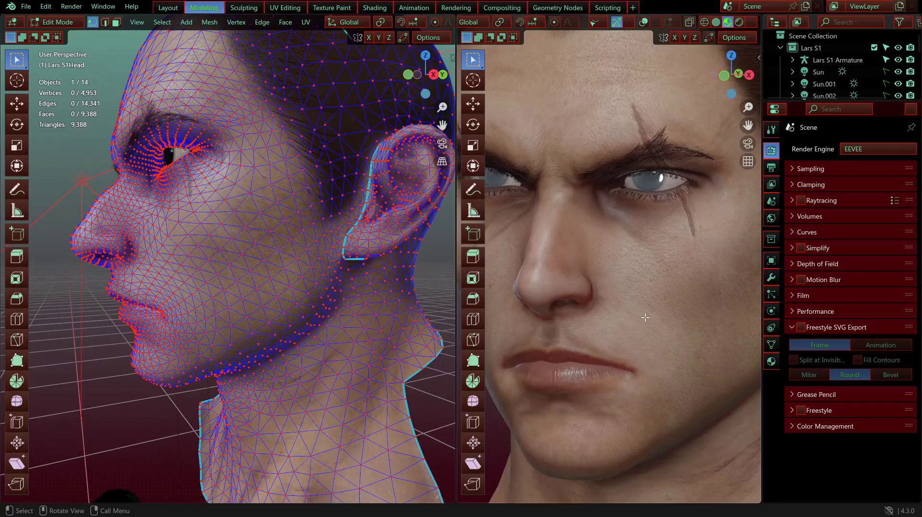
scroll(644, 317, up, 3)
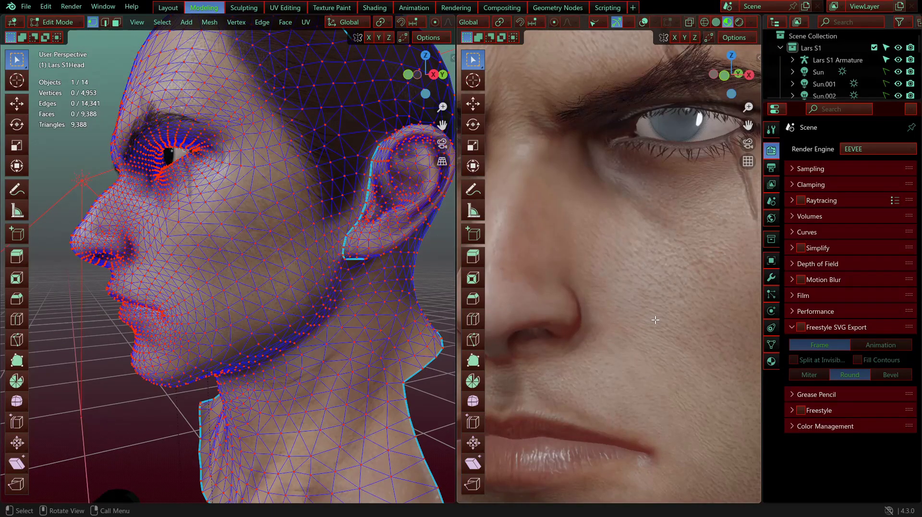
scroll(655, 320, down, 5)
scroll(657, 319, up, 5)
shift+middle_drag(657, 320, 607, 300)
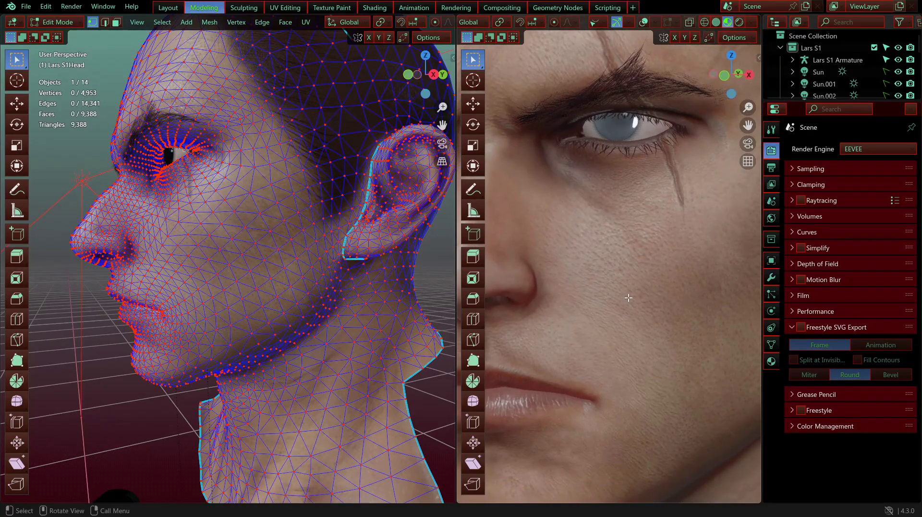
scroll(628, 298, down, 2)
scroll(629, 289, up, 2)
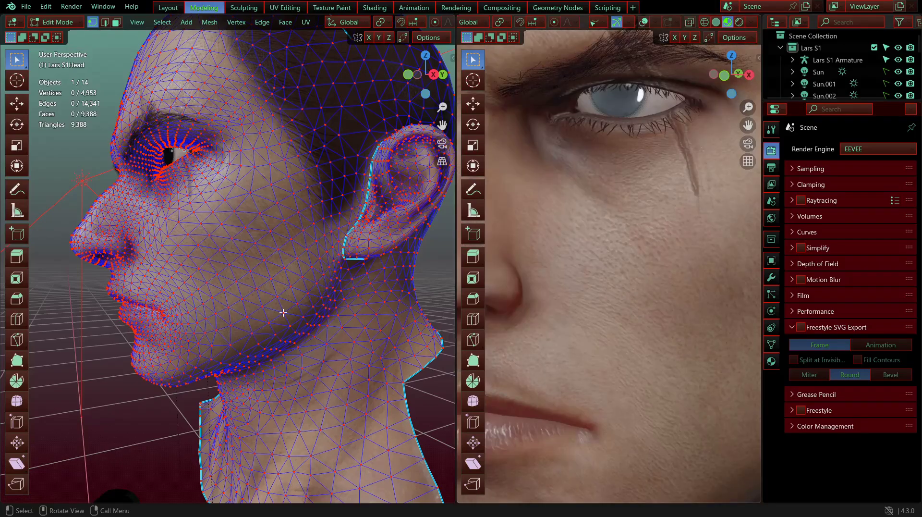
scroll(658, 312, down, 2)
scroll(659, 312, up, 2)
mouse_move(658, 313)
middle_down()
mouse_move(624, 313)
mouse_move(651, 312)
middle_up()
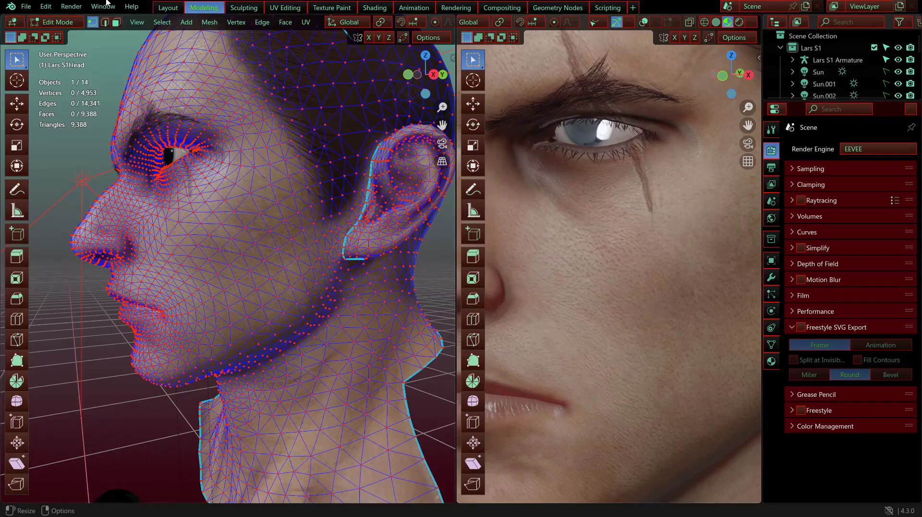
scroll(634, 258, down, 3)
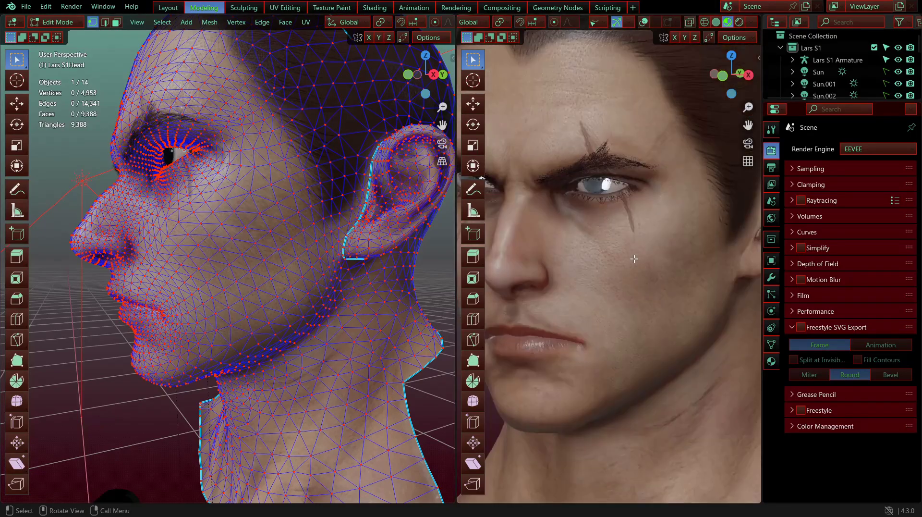
scroll(634, 261, down, 3)
scroll(611, 266, up, 1)
middle_drag(626, 258, 643, 247)
Step: Examine the head's wireframe density along the jaw and ear, around the eyes, nose and mouth, from the side and front
middle_drag(141, 242, 120, 247)
scroll(117, 249, up, 4)
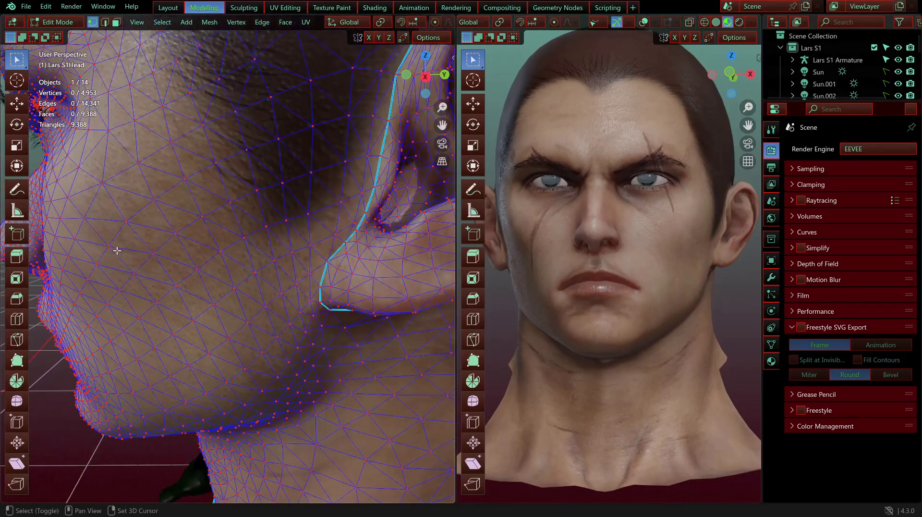
scroll(192, 243, down, 3)
scroll(204, 242, up, 3)
scroll(203, 242, down, 4)
middle_drag(233, 247, 349, 301)
middle_drag(255, 215, 283, 231)
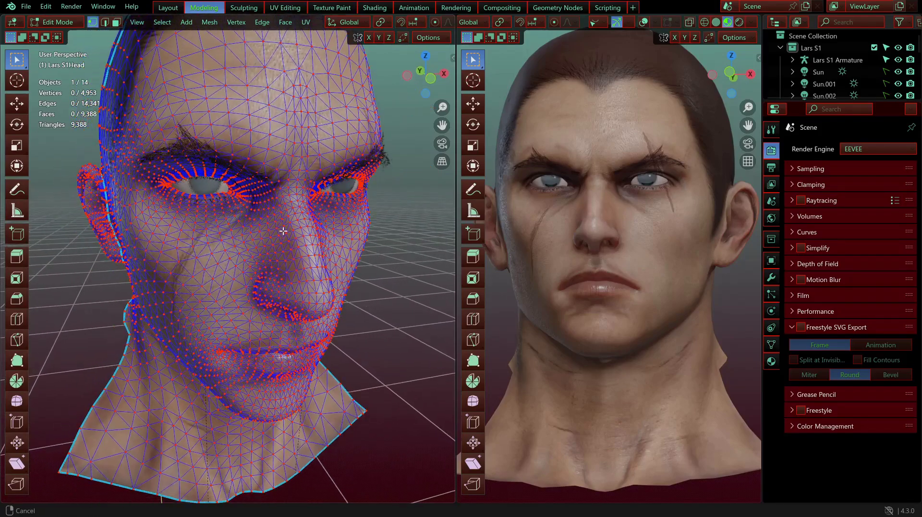
middle_drag(237, 267, 251, 257)
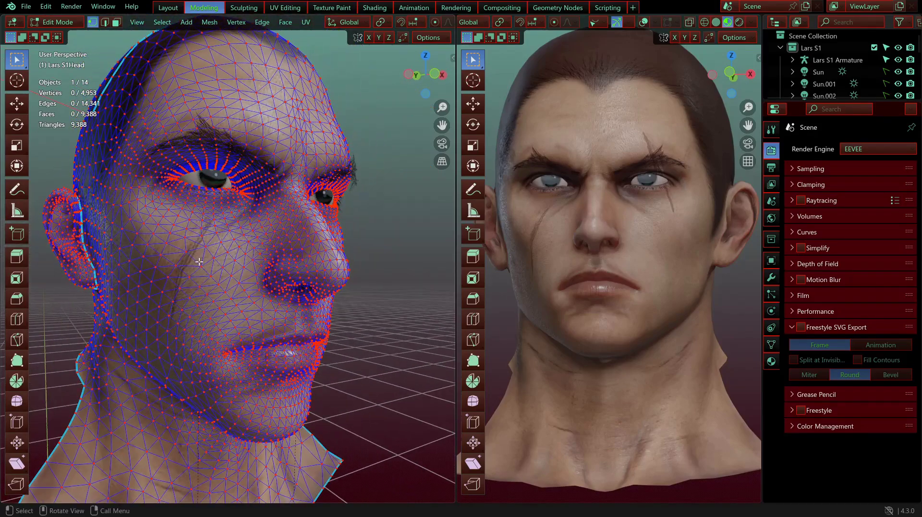
middle_drag(268, 226, 292, 242)
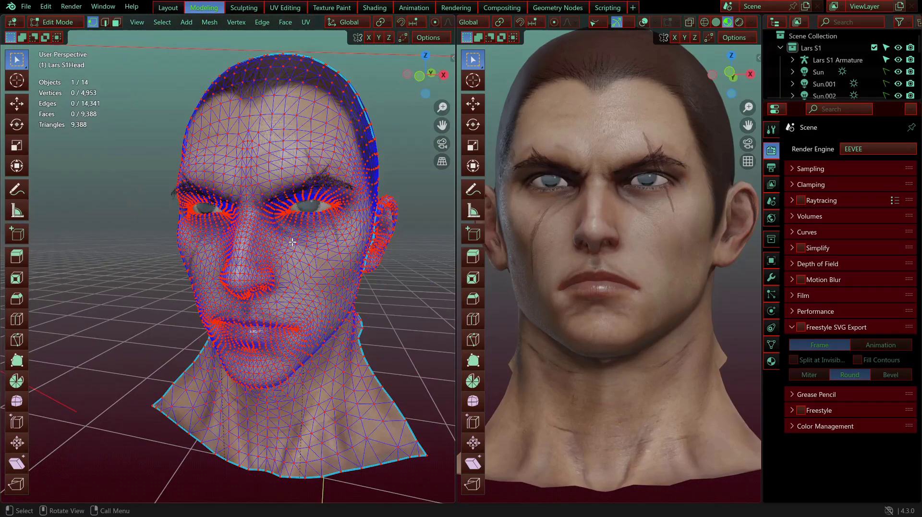
scroll(292, 241, down, 5)
scroll(311, 270, up, 3)
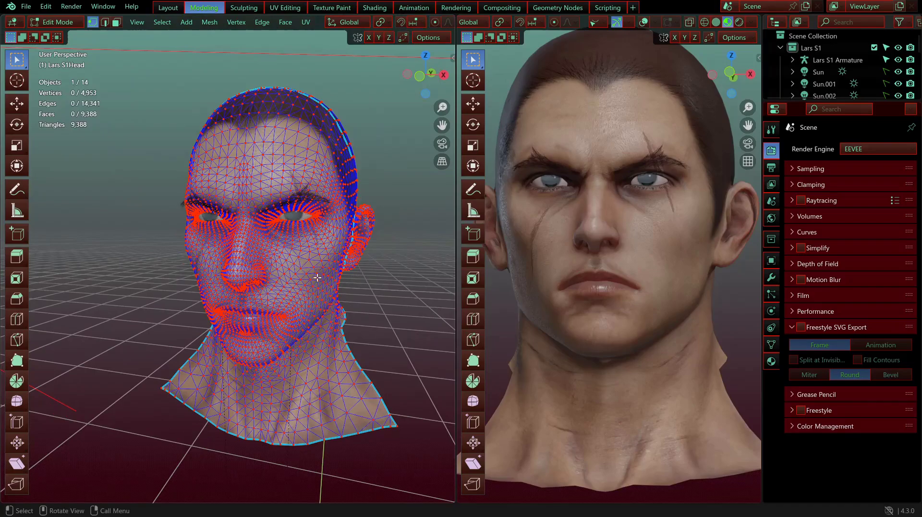
middle_drag(317, 277, 292, 270)
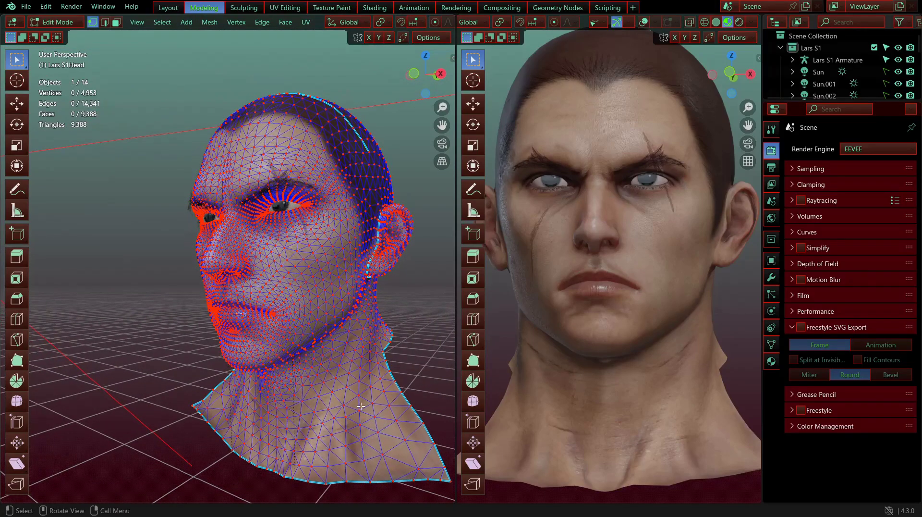
scroll(331, 349, up, 1)
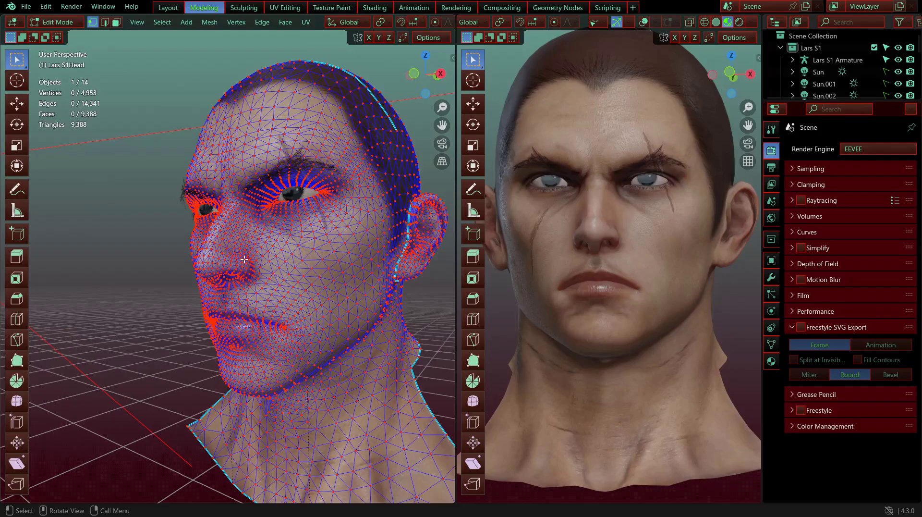
middle_drag(245, 258, 266, 270)
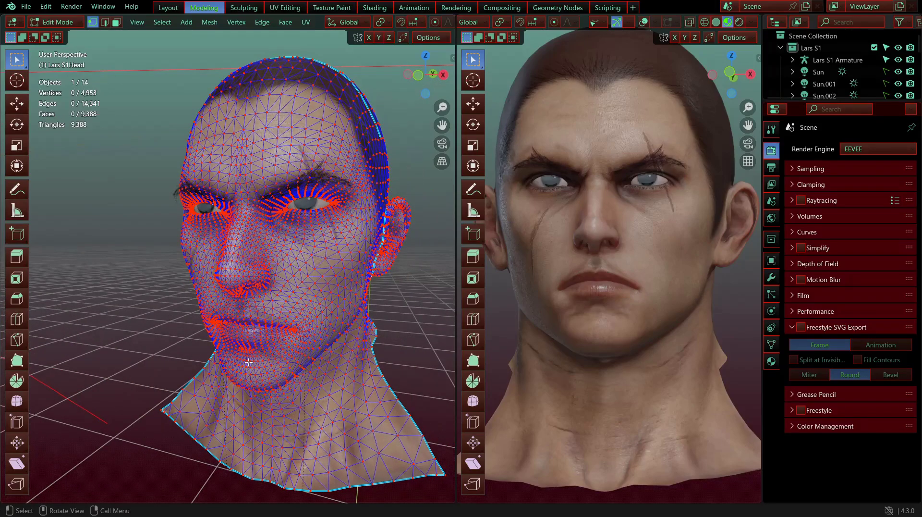
middle_drag(248, 362, 273, 346)
scroll(279, 341, up, 4)
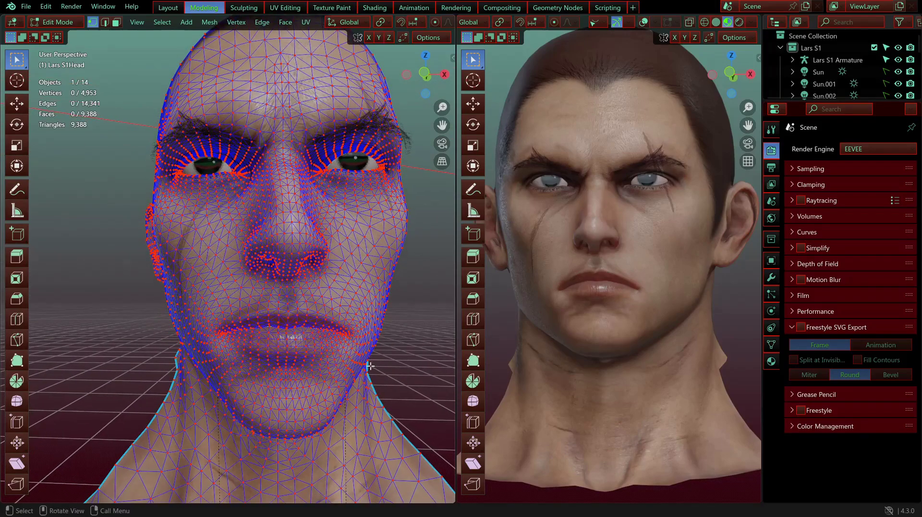
Step: Compare the shaded head with its wireframe from front and three-quarter angles
middle_drag(640, 340, 649, 342)
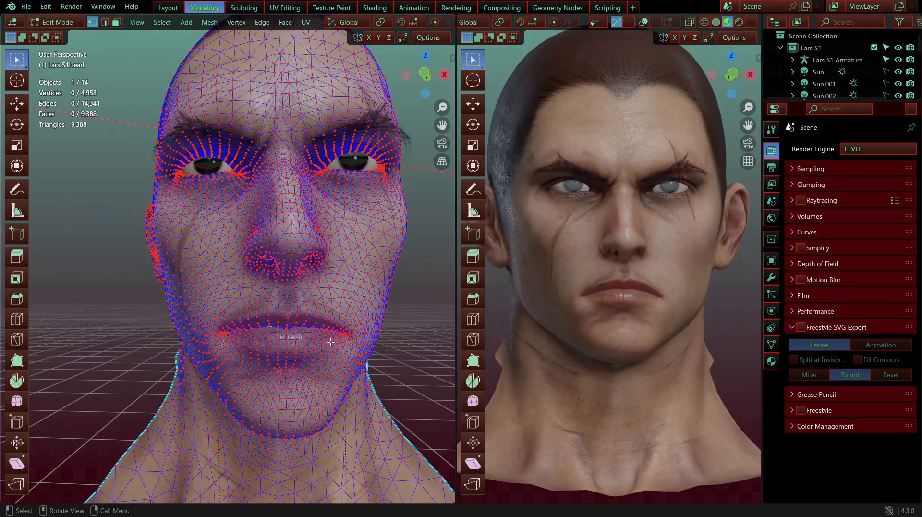
middle_drag(331, 341, 310, 306)
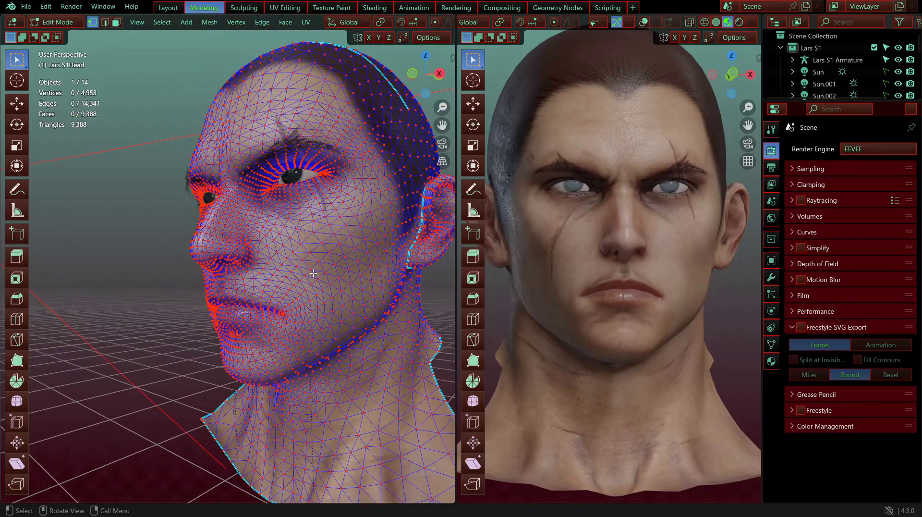
middle_drag(313, 273, 313, 273)
middle_drag(586, 259, 615, 272)
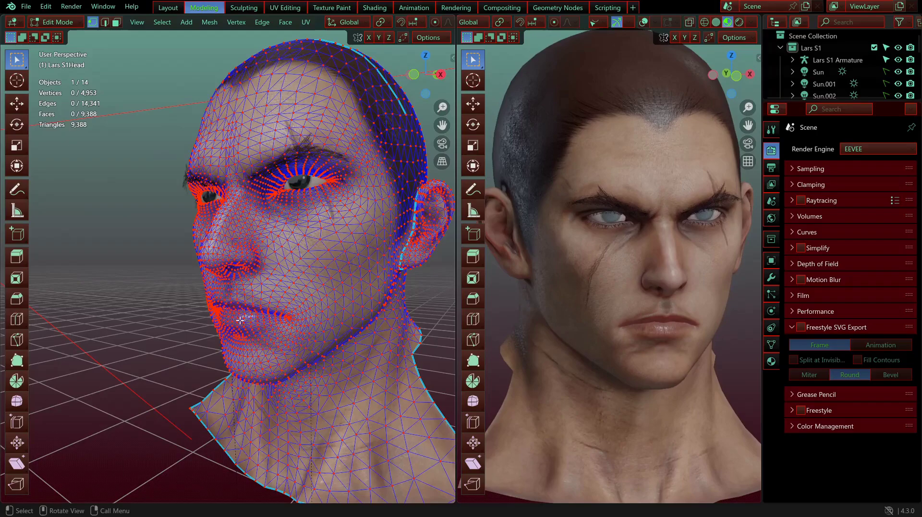
middle_drag(629, 318, 572, 322)
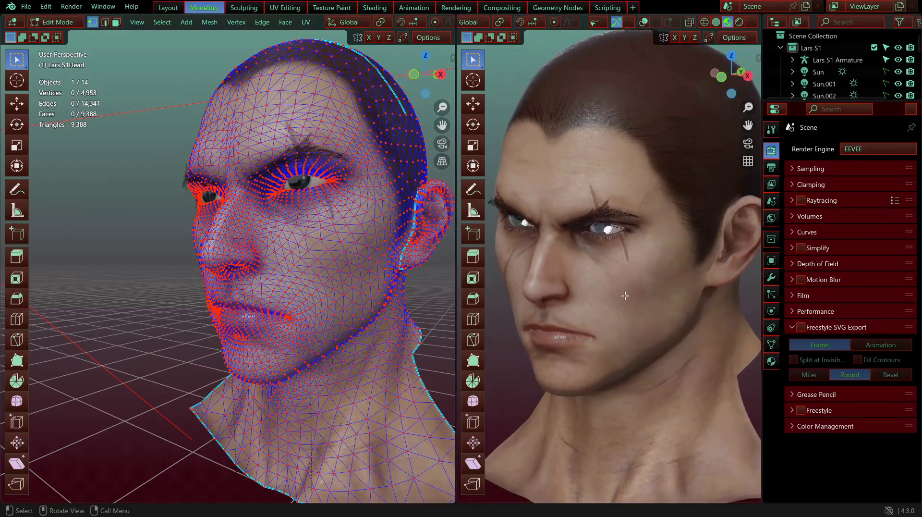
scroll(656, 288, down, 1)
middle_drag(655, 288, 643, 279)
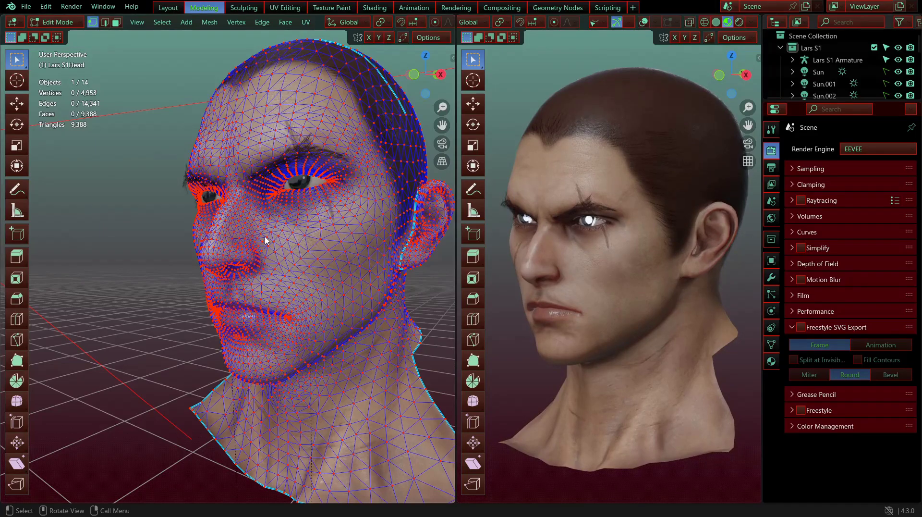
Step: Return the head mesh to Object Mode
key(Tab)
scroll(265, 240, down, 3)
middle_drag(266, 240, 292, 247)
scroll(292, 246, up, 2)
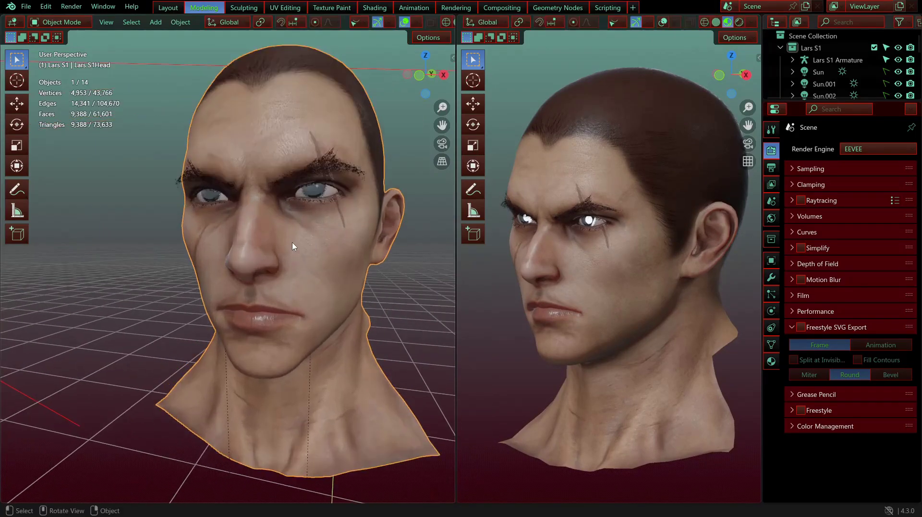
Step: Hide the head mesh to expose the eyeballs, eyebrows, eyelashes and teeth
scroll(292, 246, up, 1)
key(h)
middle_drag(355, 280, 320, 303)
scroll(320, 302, up, 1)
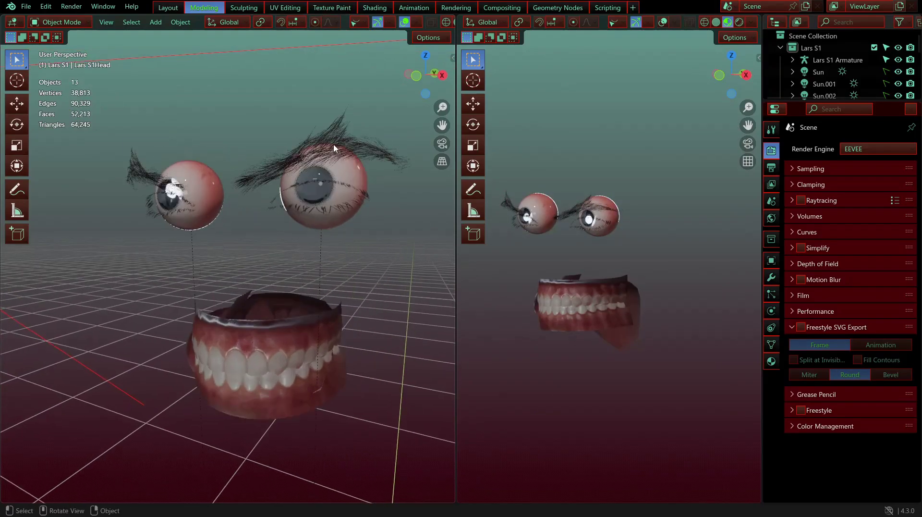
Step: Hide the eyebrow and eyelash meshes so only the eyeballs and mouth parts remain
click(334, 148)
middle_drag(334, 148, 318, 174)
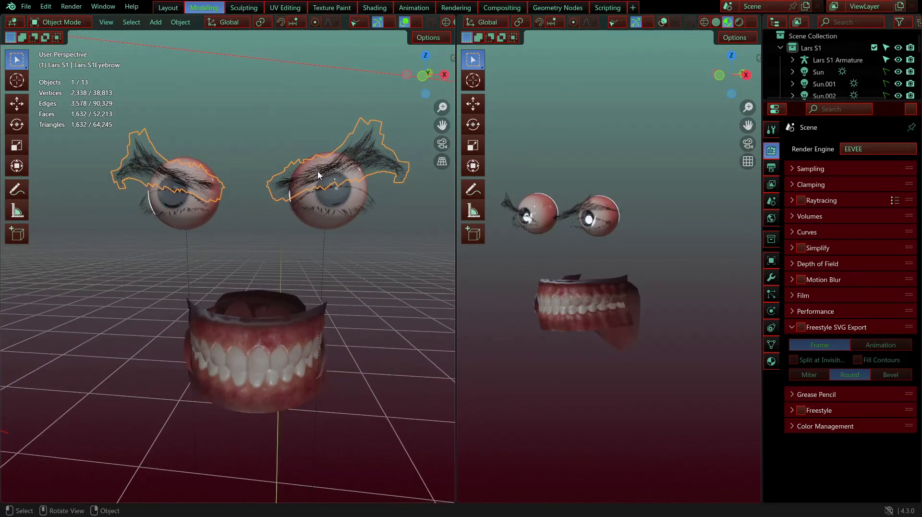
key(h)
click(333, 188)
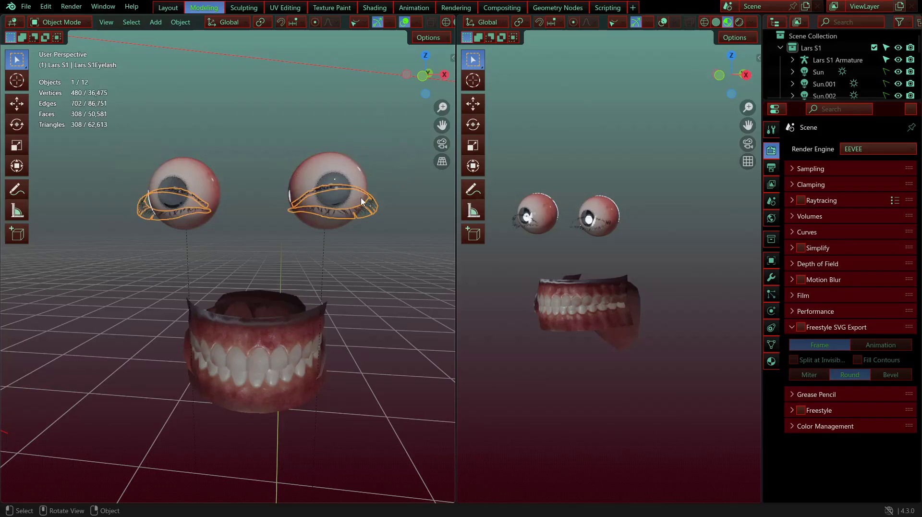
middle_drag(333, 188, 324, 218)
key(Delete)
middle_drag(243, 234, 227, 246)
scroll(580, 285, up, 4)
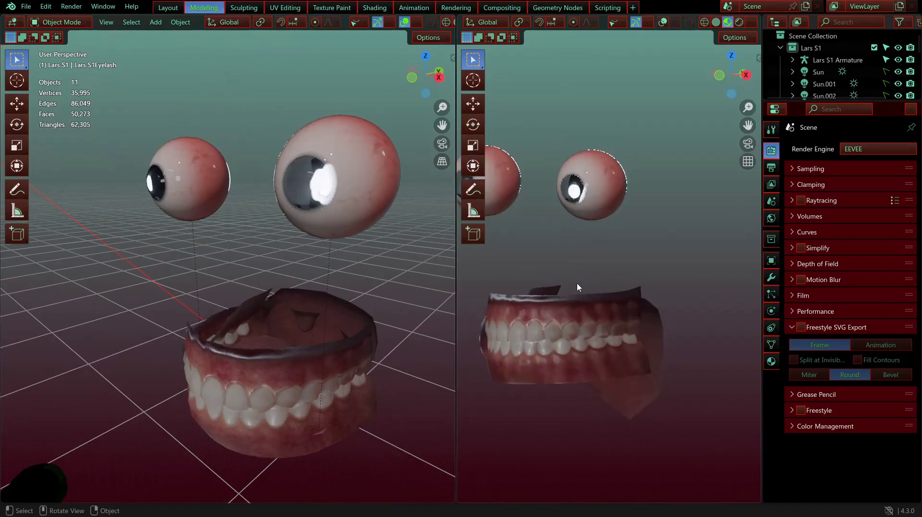
Step: Open the mouth mesh in Edit Mode and select the entire linked upper teeth and gum piece
click(278, 369)
key(Tab)
middle_drag(278, 369, 267, 243)
scroll(282, 345, up, 3)
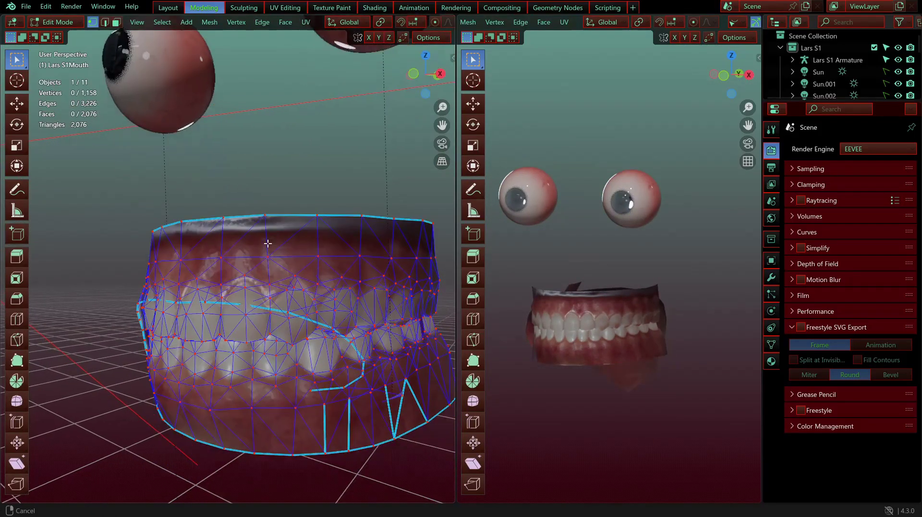
click(291, 304)
key(ctrl+l)
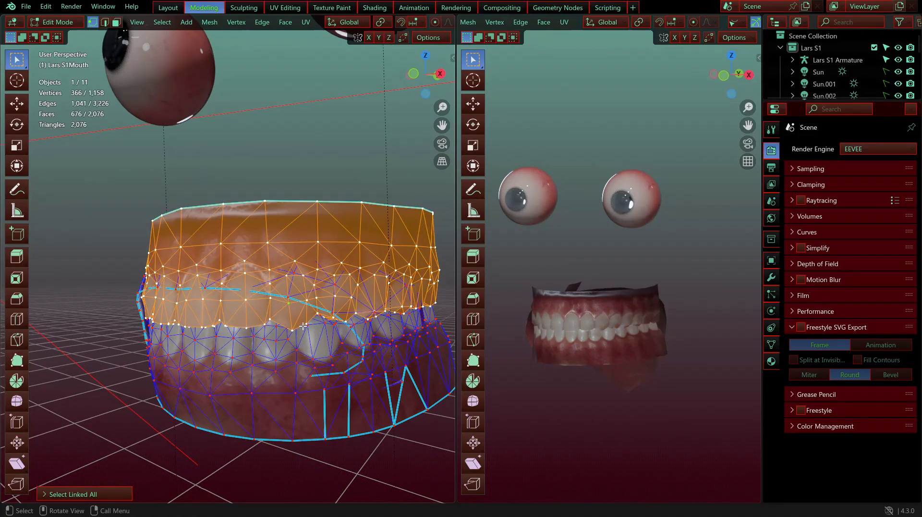
shift+middle_drag(571, 269, 629, 249)
scroll(613, 253, up, 2)
shift+middle_drag(252, 249, 285, 308)
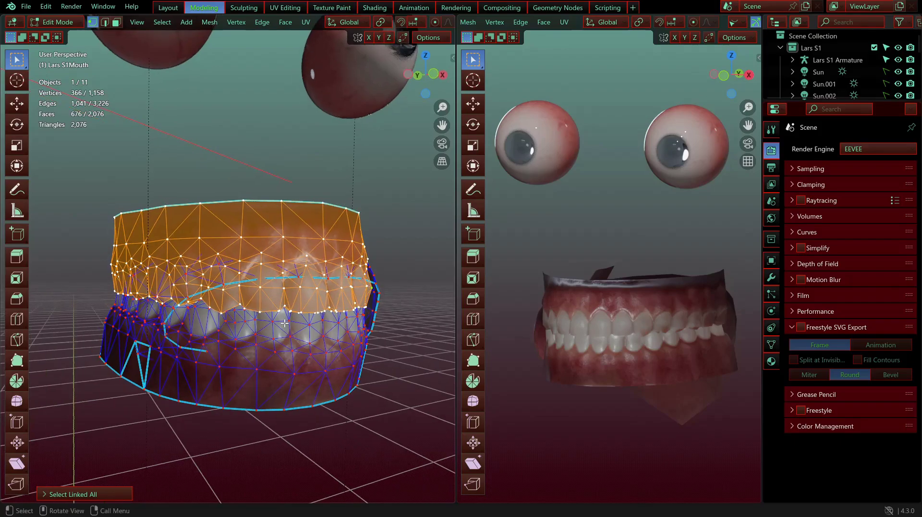
scroll(285, 331, up, 2)
Step: Select the entire linked lower teeth and gum piece and try moving it down along the global Z axis
click(285, 341)
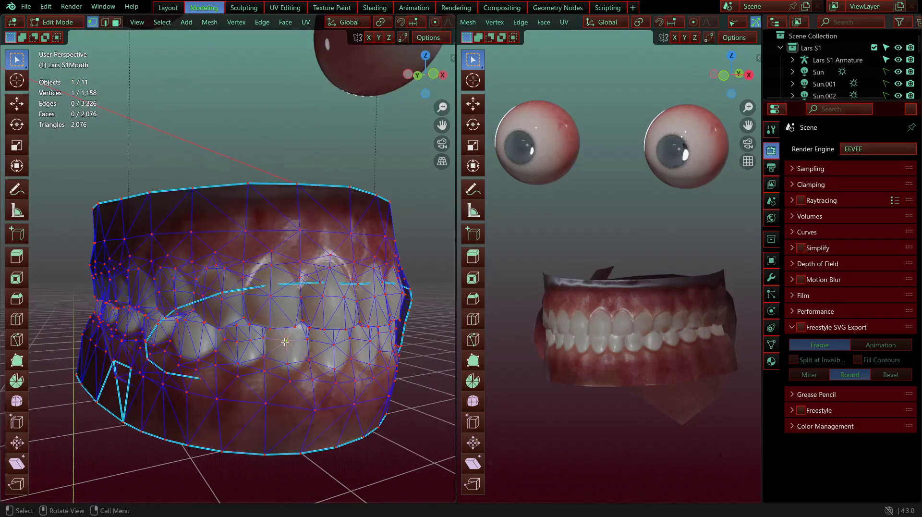
key(ctrl+l)
key(g)
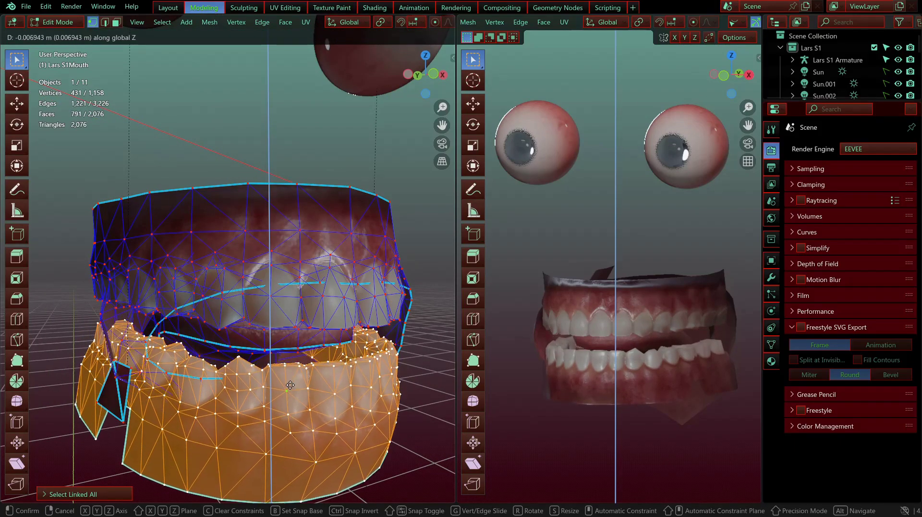
key(z)
key(Escape)
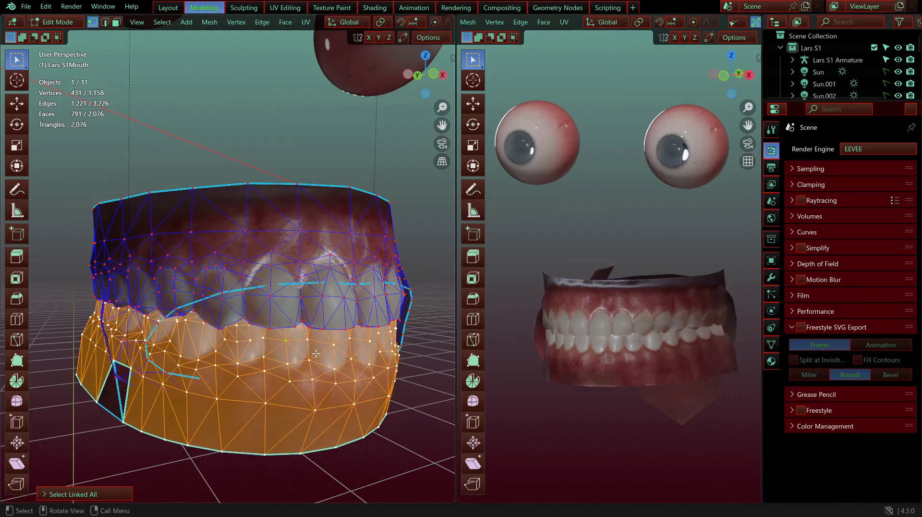
Step: Lower the selected bottom teeth along Z to open the jaw, and undo the move
scroll(316, 353, up, 5)
scroll(213, 362, down, 5)
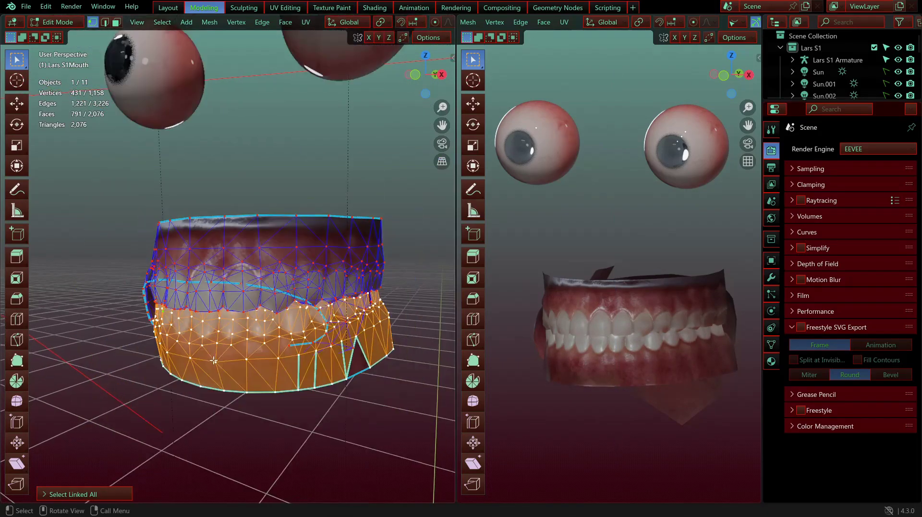
middle_drag(328, 285, 339, 320)
key(g)
key(z)
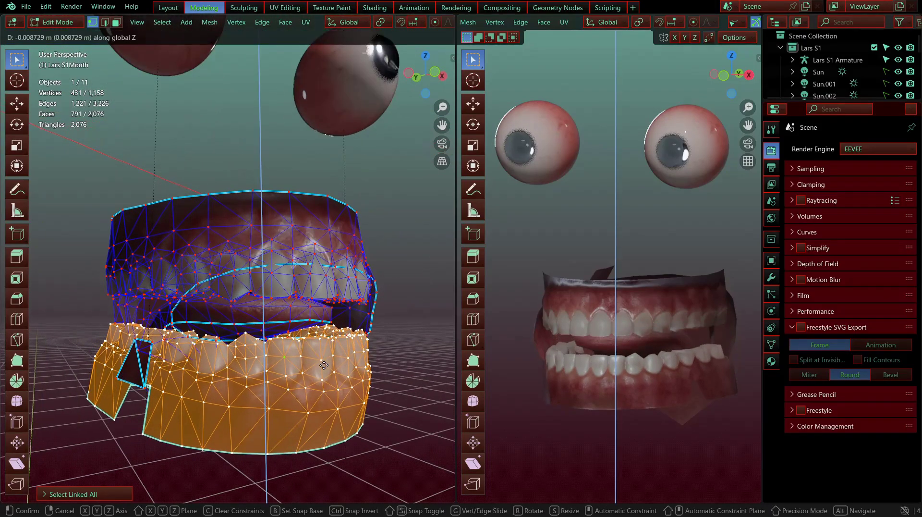
click(324, 370)
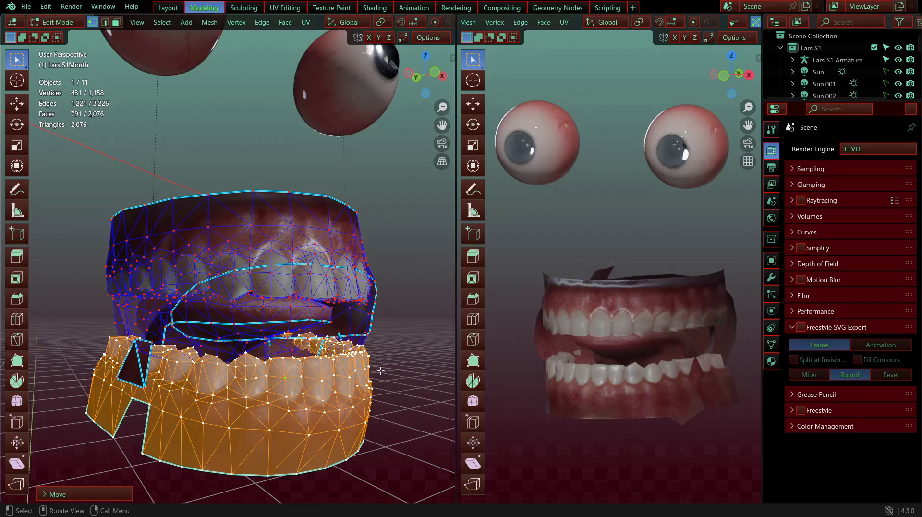
click(318, 228)
key(ctrl+z)
key(ctrl+z)
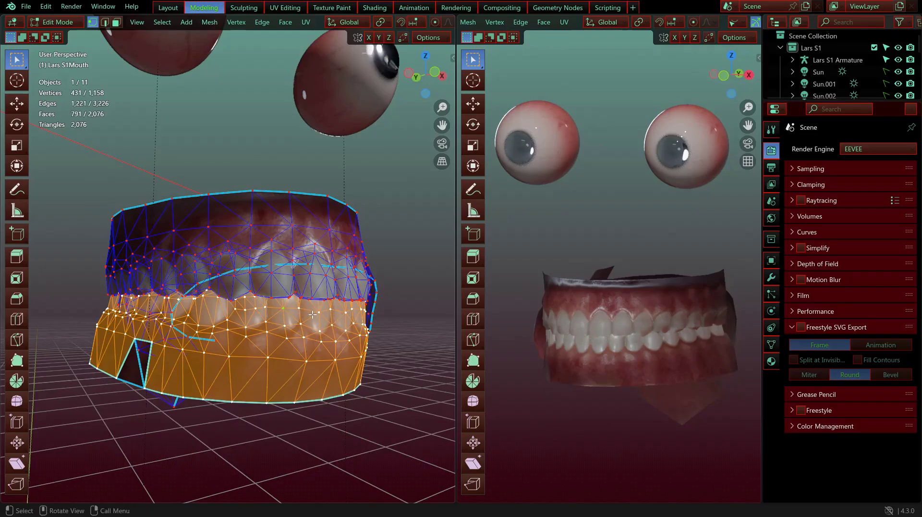
Step: Hide the lower teeth and gum piece, and hide the linked upper teeth and gum piece as well
key(h)
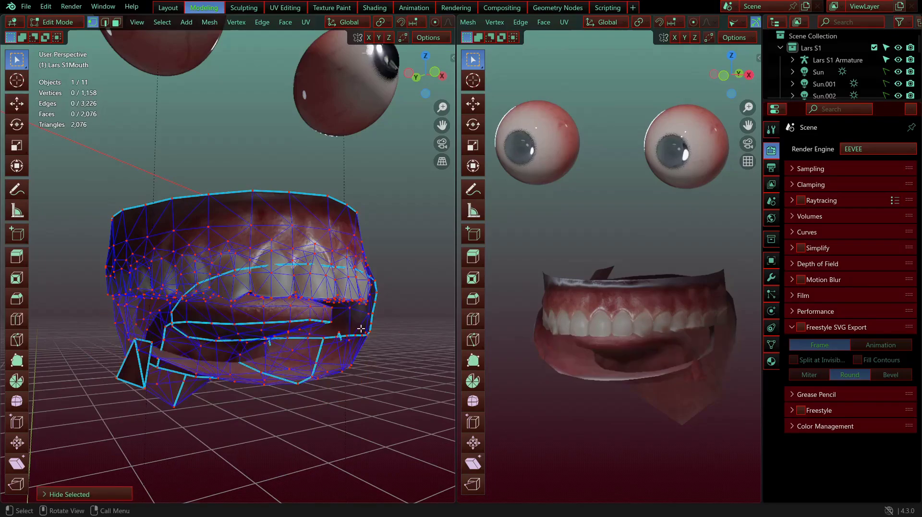
click(286, 236)
key(ctrl+l)
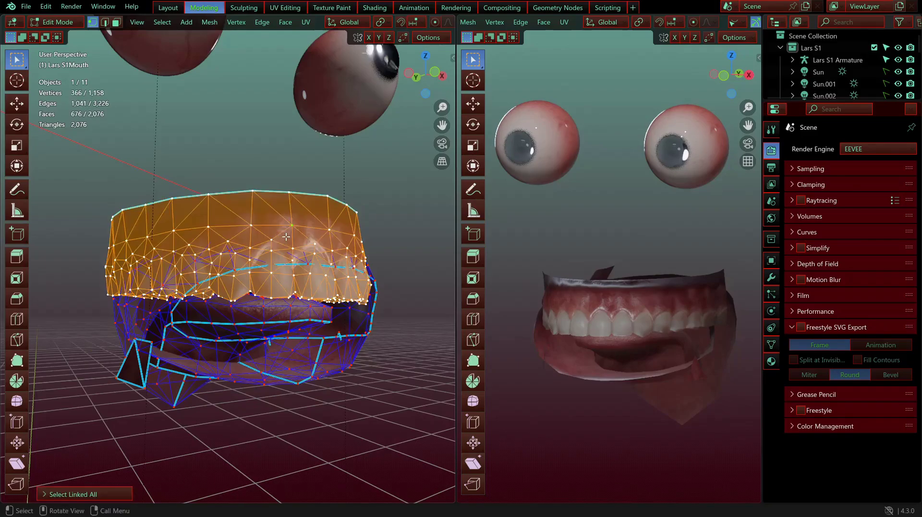
key(h)
Step: Frame the exposed mouth interior in both viewports and hide their toolbars
middle_drag(569, 344, 552, 301)
scroll(632, 319, up, 3)
mouse_move(226, 295)
middle_down()
mouse_move(199, 300)
mouse_move(228, 312)
middle_up()
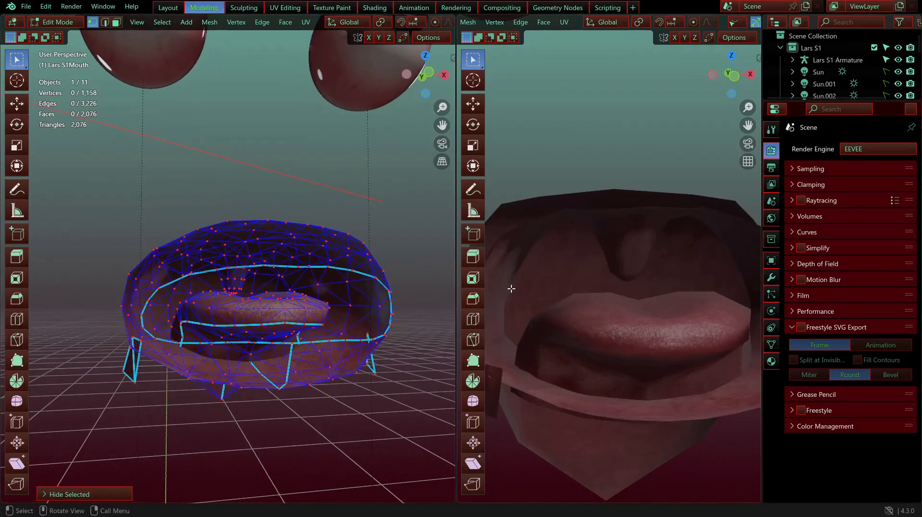
key(t)
key(t)
Step: Examine the textured tongue, uvula and inner mouth cavity up close from several angles
scroll(325, 304, up, 1)
middle_drag(474, 315, 653, 352)
scroll(564, 290, up, 2)
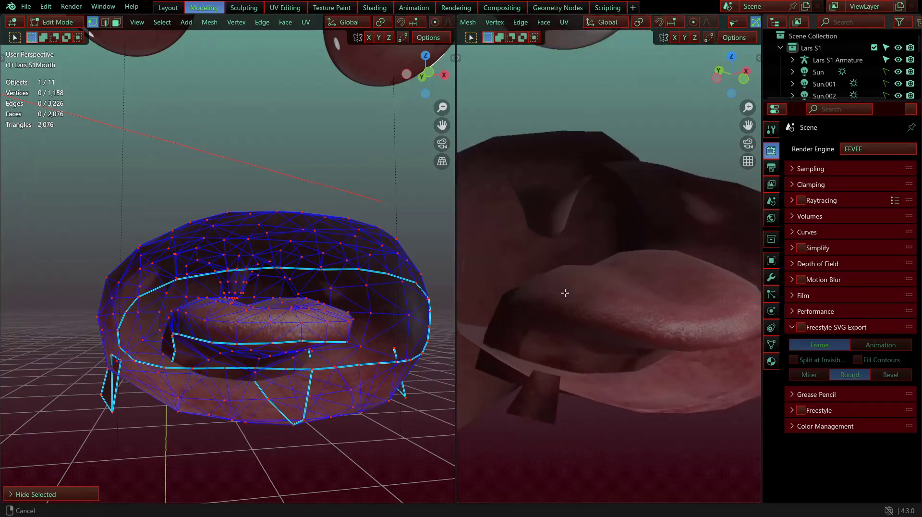
scroll(650, 336, up, 1)
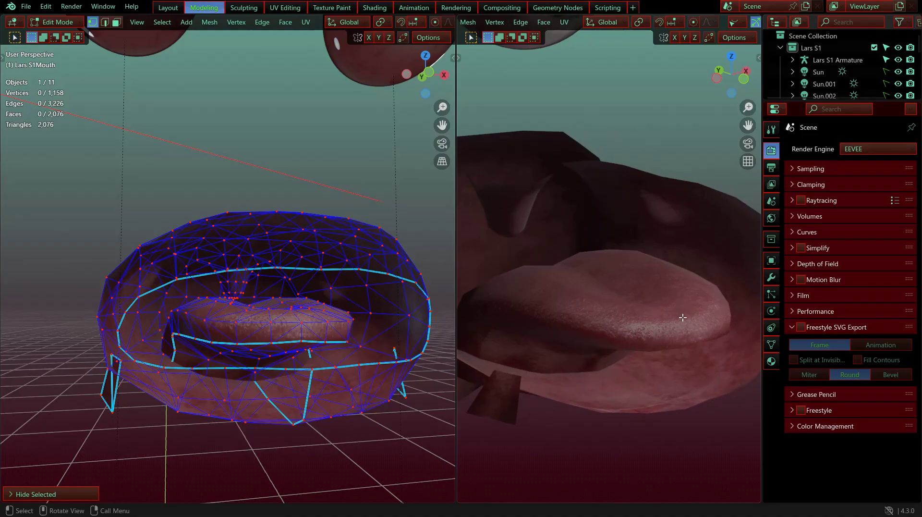
middle_drag(679, 319, 640, 304)
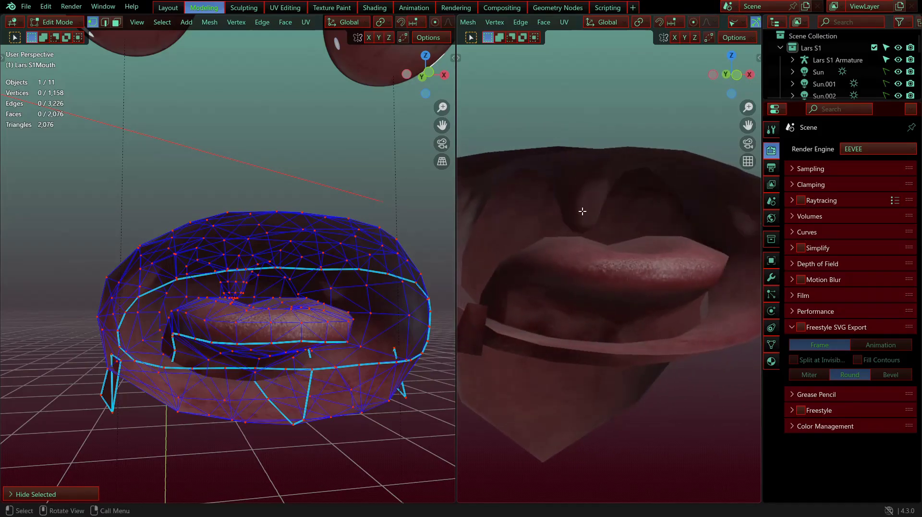
scroll(582, 211, up, 3)
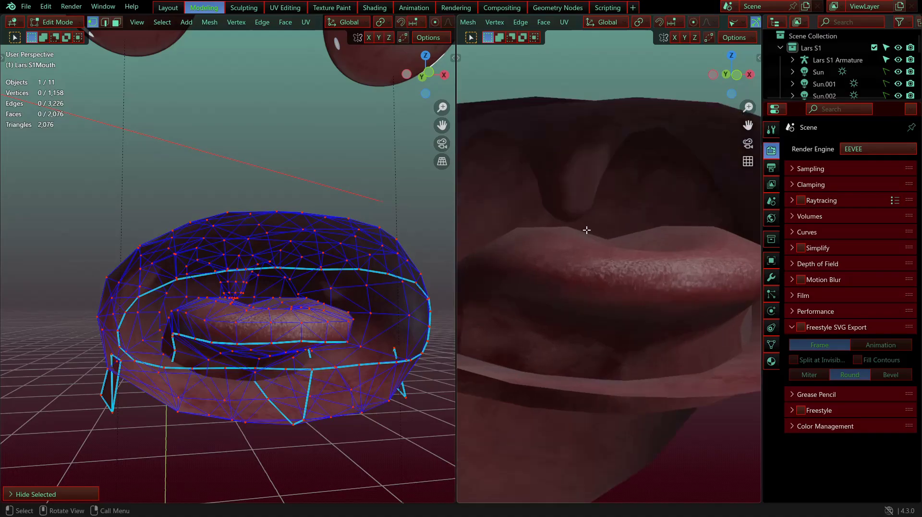
scroll(583, 232, down, 3)
scroll(583, 245, down, 2)
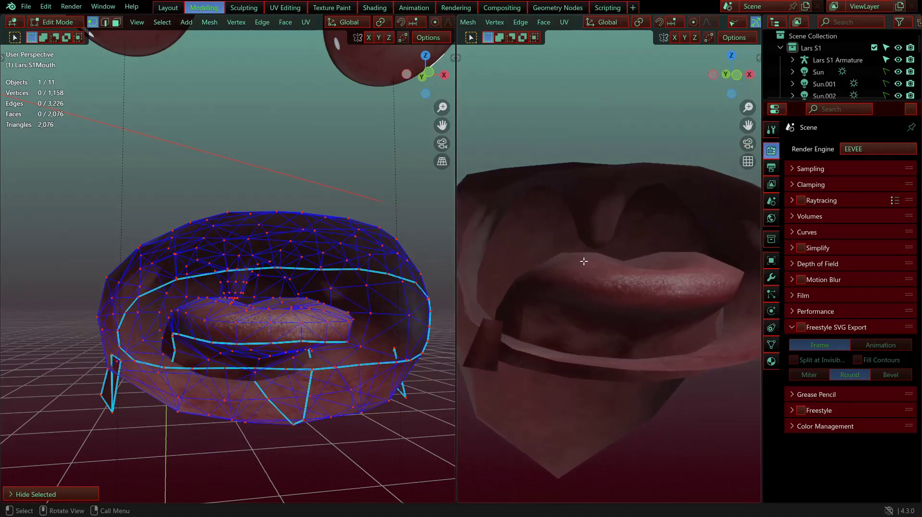
scroll(583, 260, up, 1)
scroll(267, 272, down, 5)
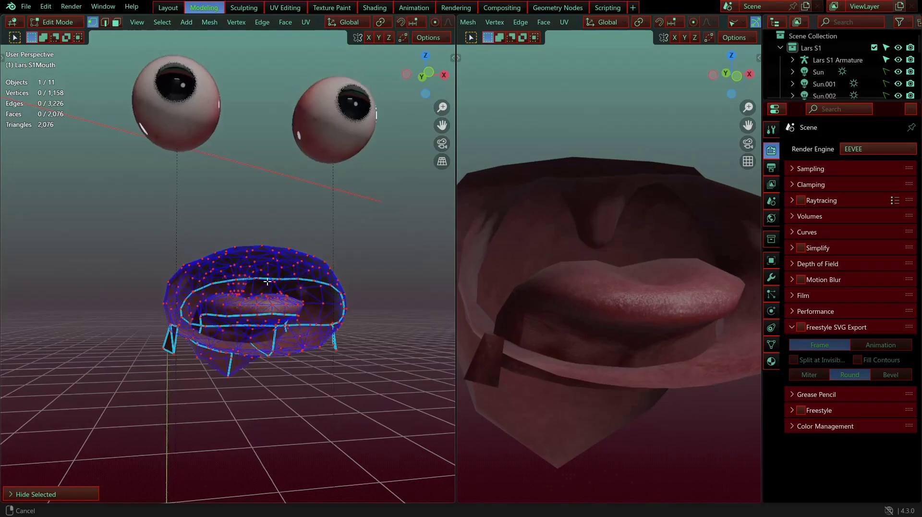
Step: Reveal the hidden teeth and gums, return the mouth mesh to Object Mode and clear the selection
scroll(283, 268, down, 1)
middle_drag(283, 267, 273, 297)
scroll(329, 262, down, 4)
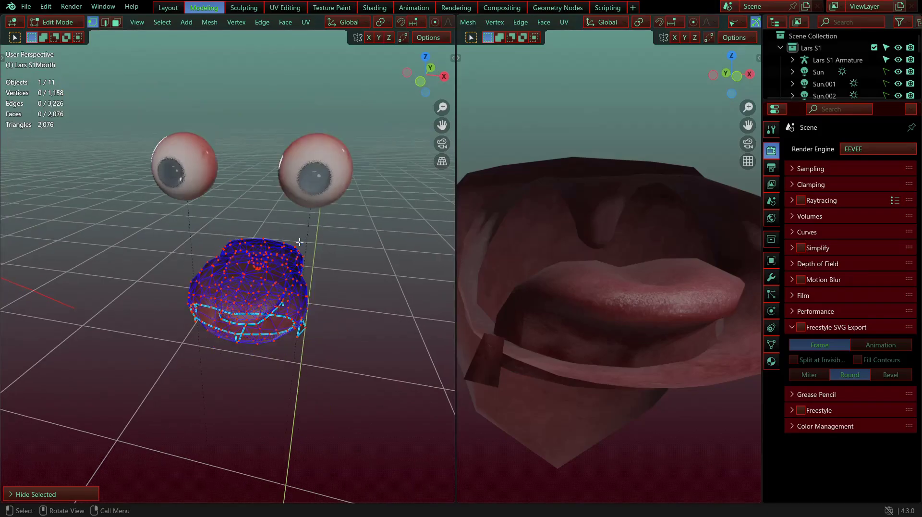
key(alt+h)
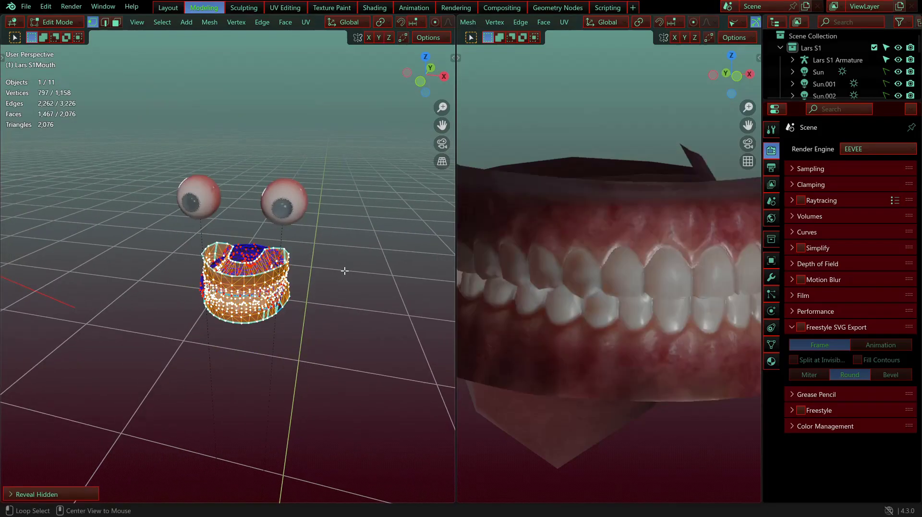
key(Tab)
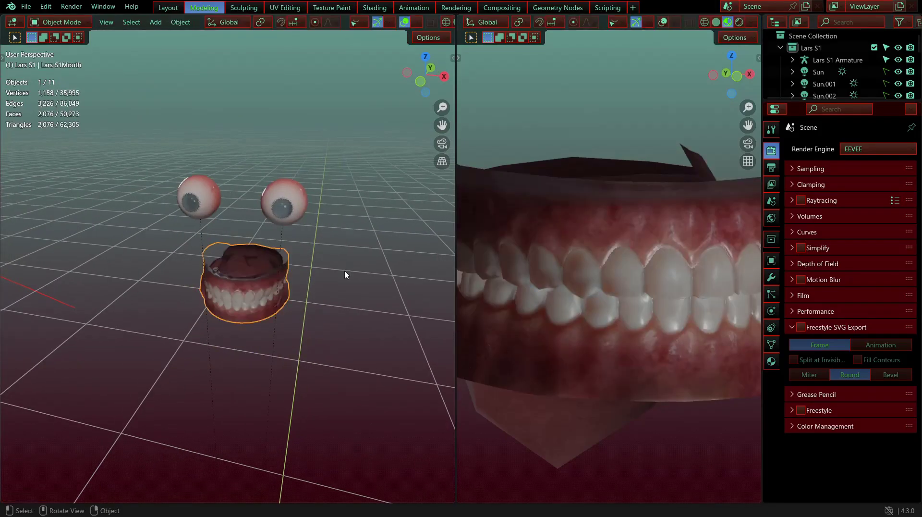
click(358, 264)
Step: Open the character's left eyeball mesh in Edit Mode and examine its wireframe
scroll(321, 257, up, 4)
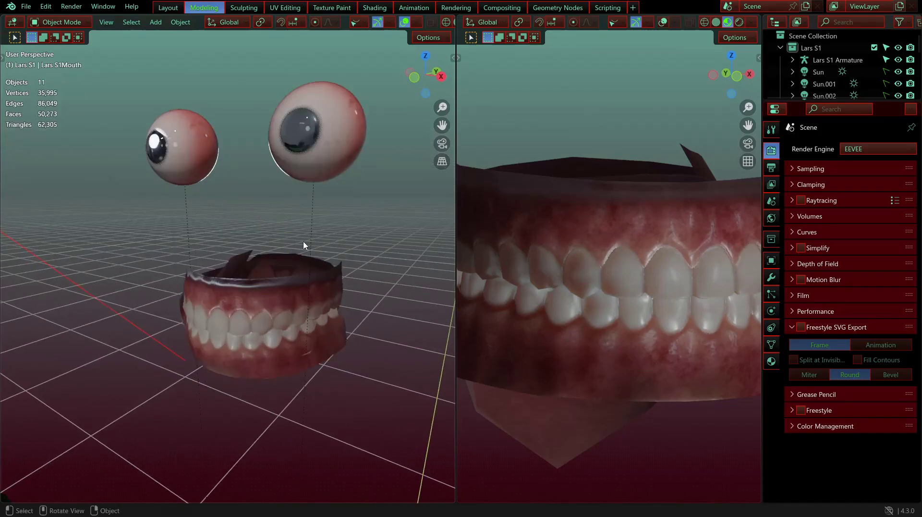
click(302, 140)
key(Tab)
key(space)
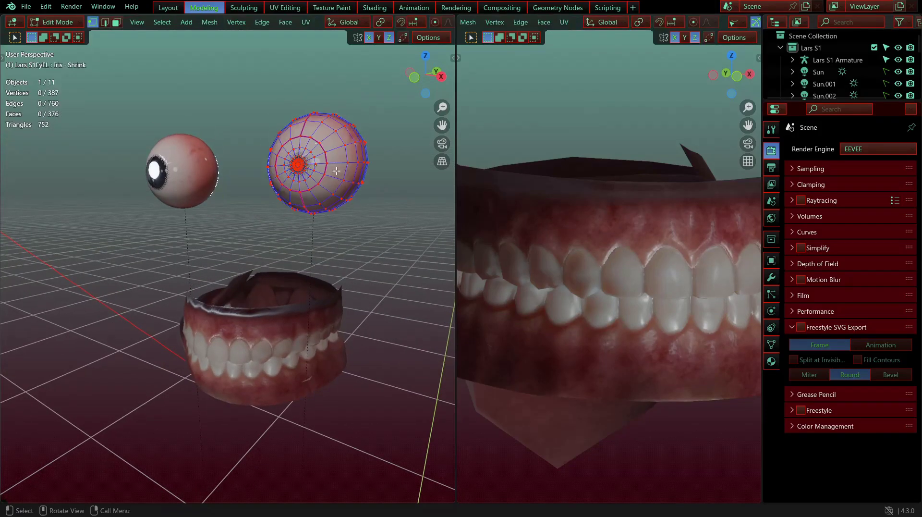
scroll(315, 230, up, 3)
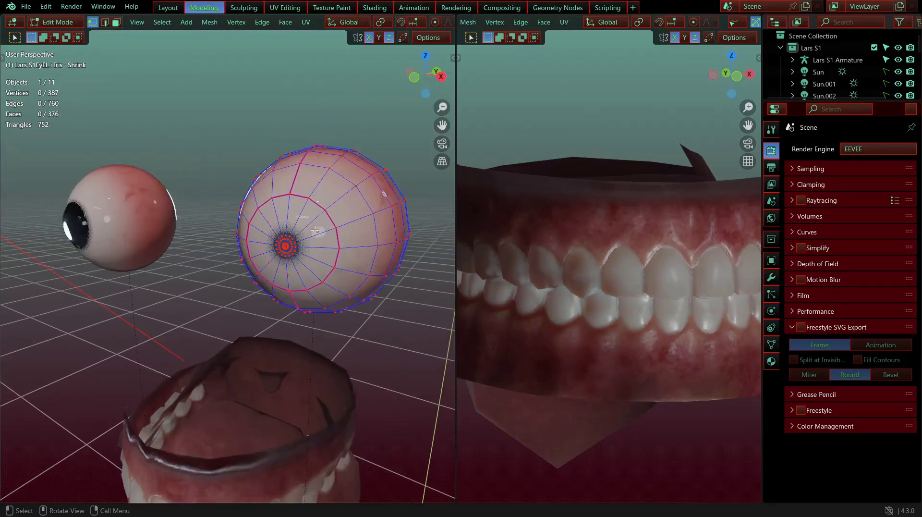
middle_drag(332, 226, 326, 223)
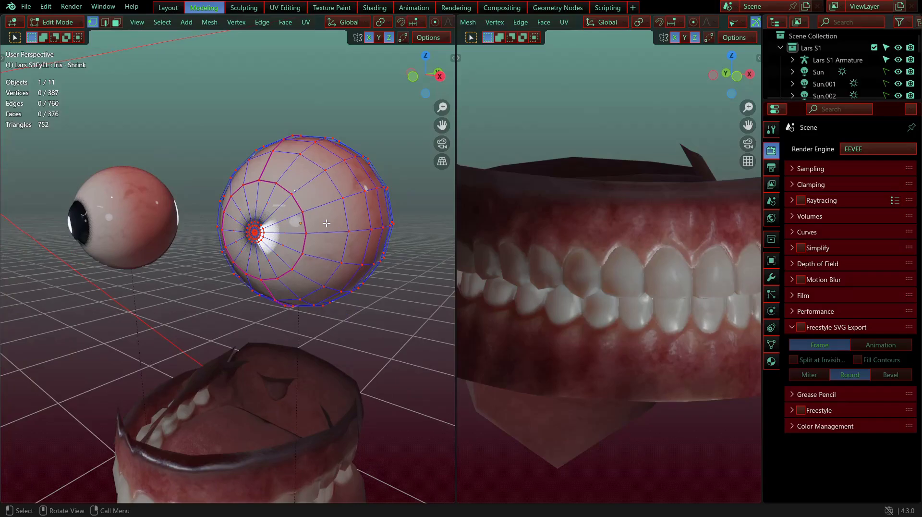
Step: Select the eyeball's entire linked outer shell and switch to face selection mode
click(274, 207)
key(ctrl+l)
key(3)
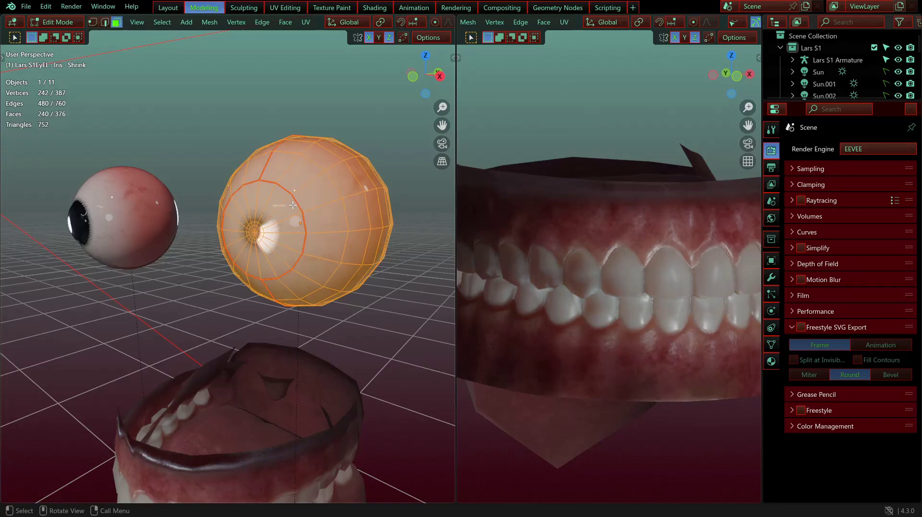
Step: Try moving a single face beside the iris on the eyeball's outer shell
click(293, 205)
key(g)
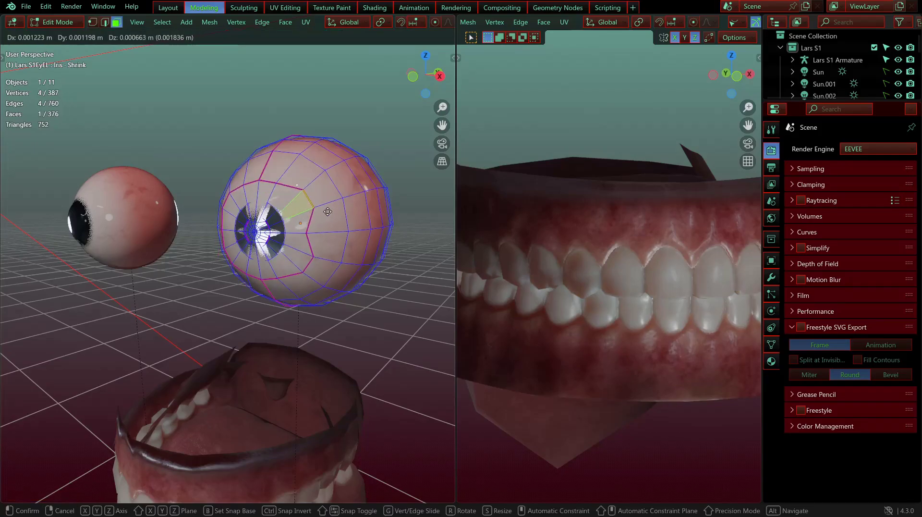
right_click(326, 215)
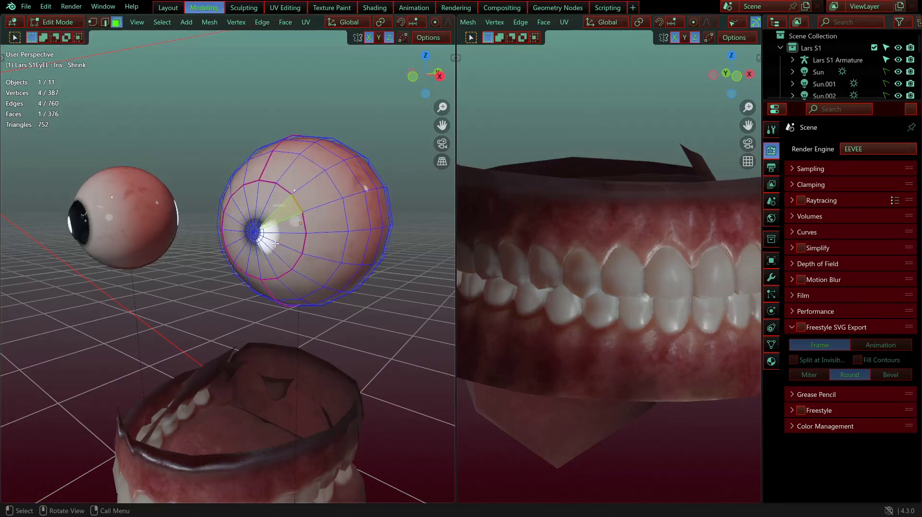
scroll(275, 244, up, 3)
scroll(279, 240, down, 1)
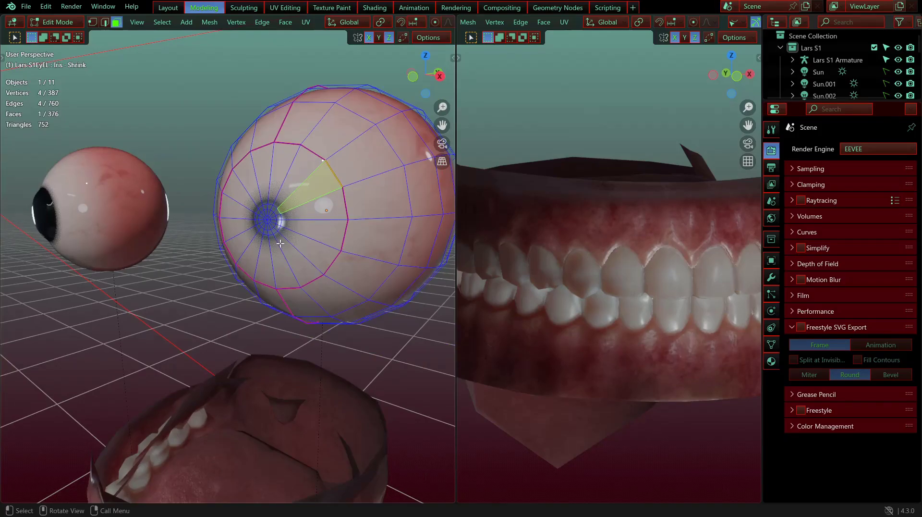
Step: Return the eyeball mesh to Object Mode and clear the selection
key(Tab)
click(173, 294)
scroll(174, 294, down, 8)
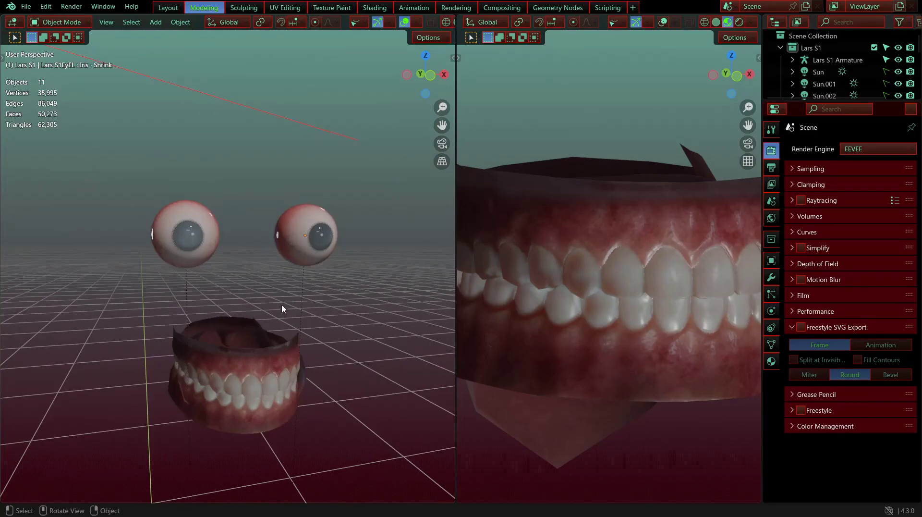
Step: Switch to the UV Editing workspace and select the left eyeball's entire mesh to show its full UV layout
middle_drag(282, 308, 321, 142)
click(336, 8)
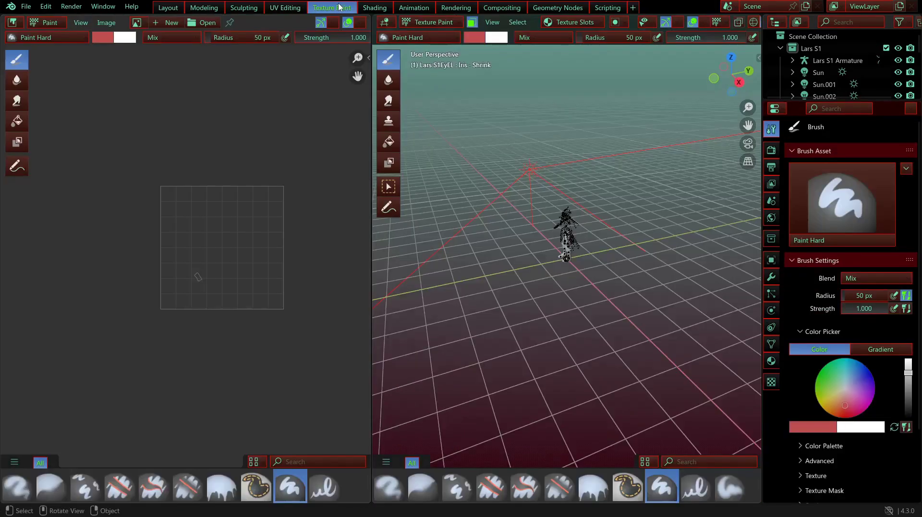
scroll(612, 251, up, 6)
shift+middle_drag(557, 54, 549, 202)
click(285, 8)
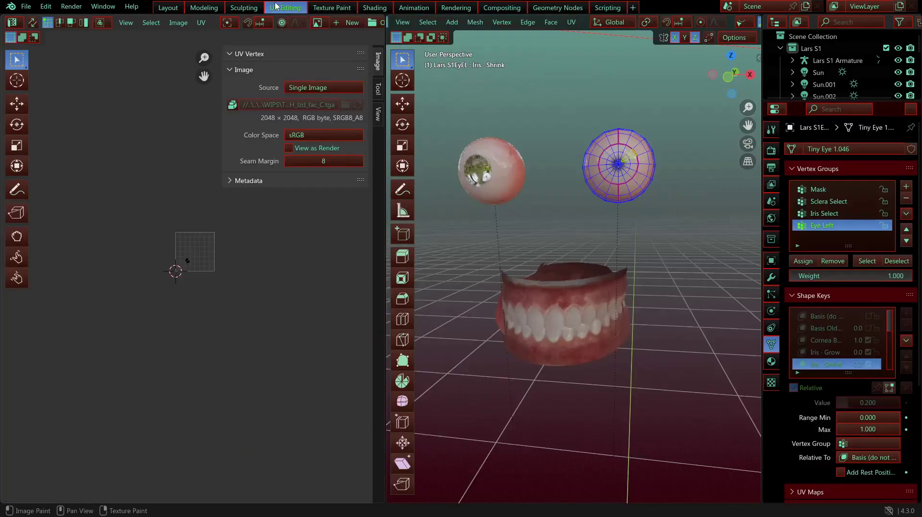
scroll(205, 237, up, 3)
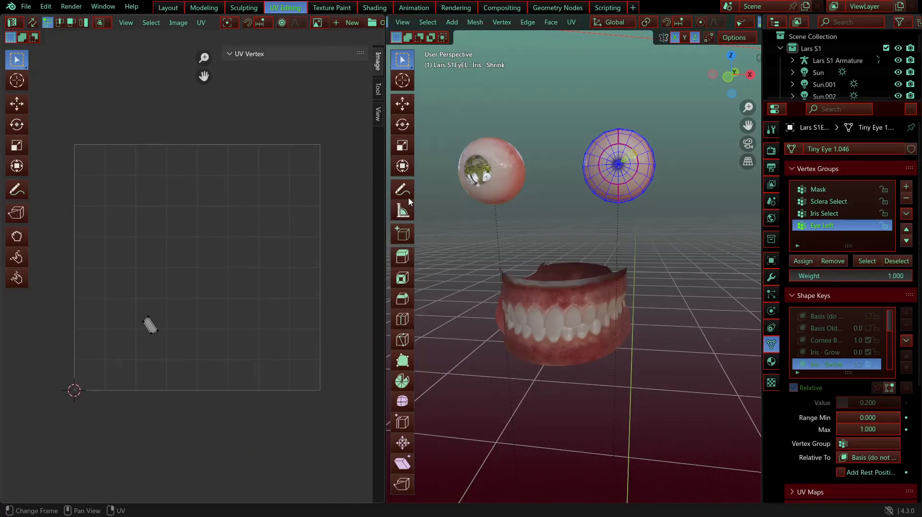
key(a)
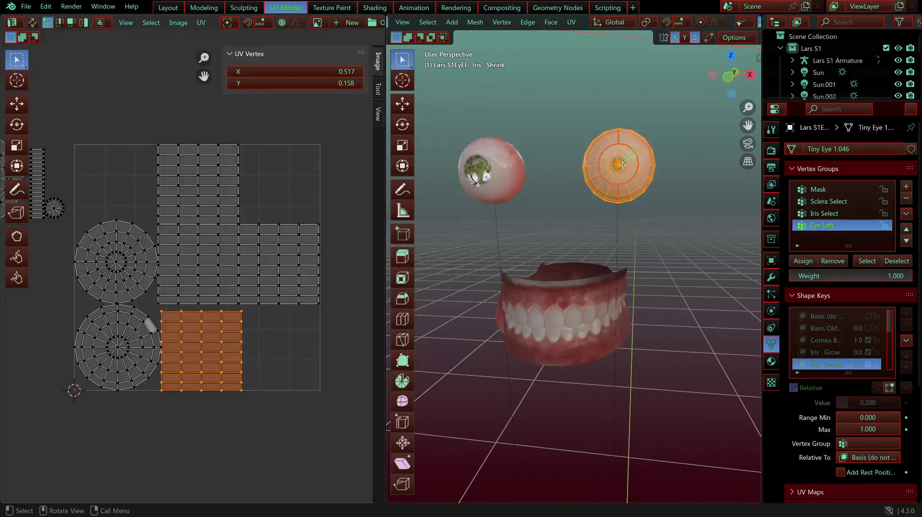
Step: Leave the left eyeball's mesh editing and open both eyeballs together in Edit Mode
key(Tab)
click(509, 174)
click(621, 170)
click(484, 161)
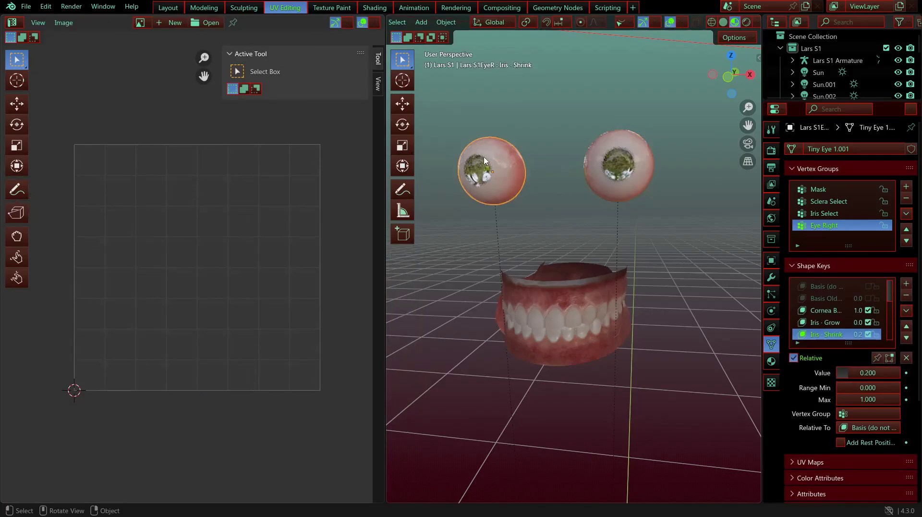
click(632, 158)
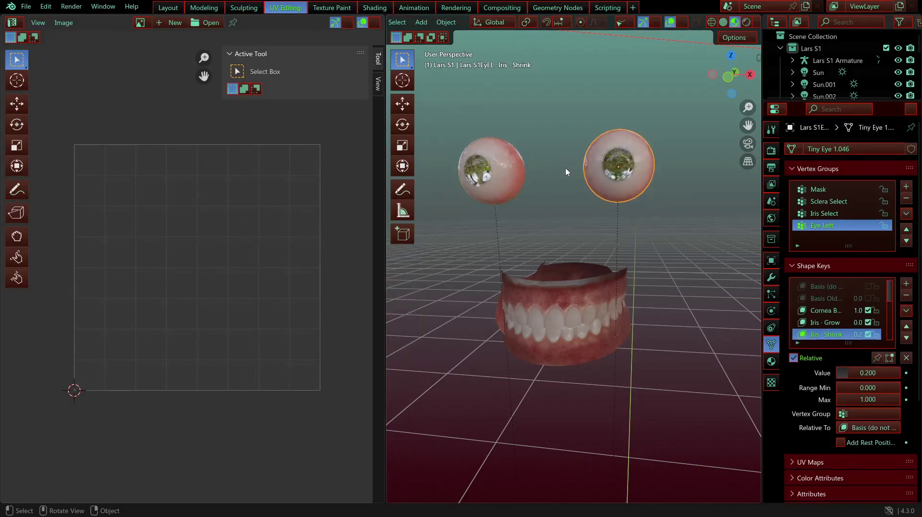
shift+middle_drag(508, 177, 525, 245)
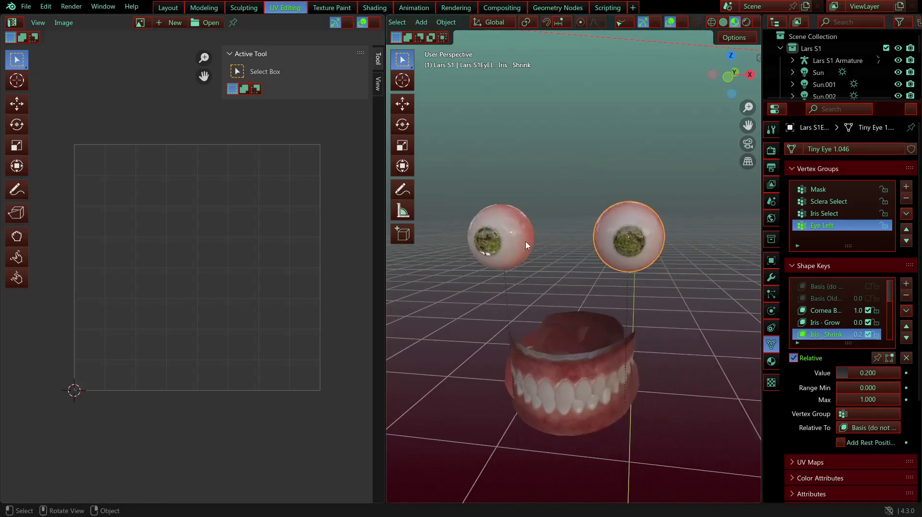
key(Tab)
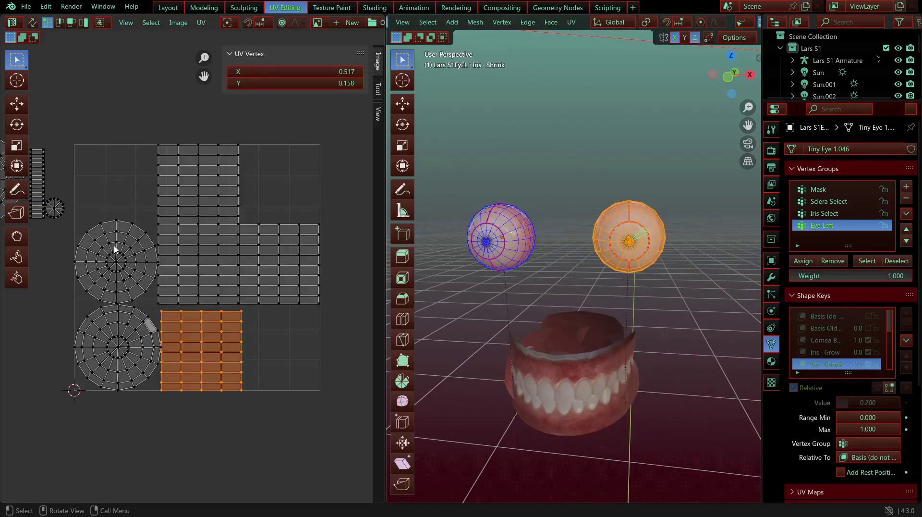
Step: Select all geometry of both eyeballs and enable UV sync selection to view all their UV islands
scroll(99, 261, down, 2)
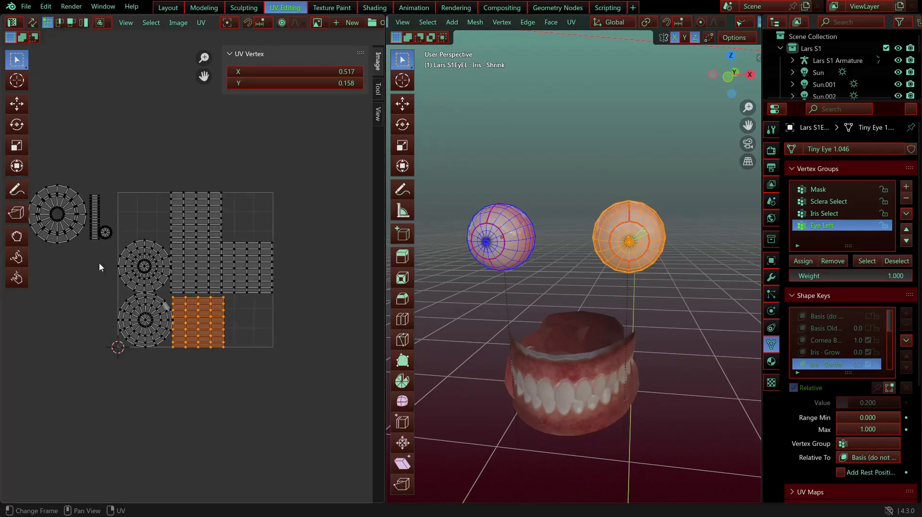
shift+middle_drag(80, 263, 123, 250)
key(a)
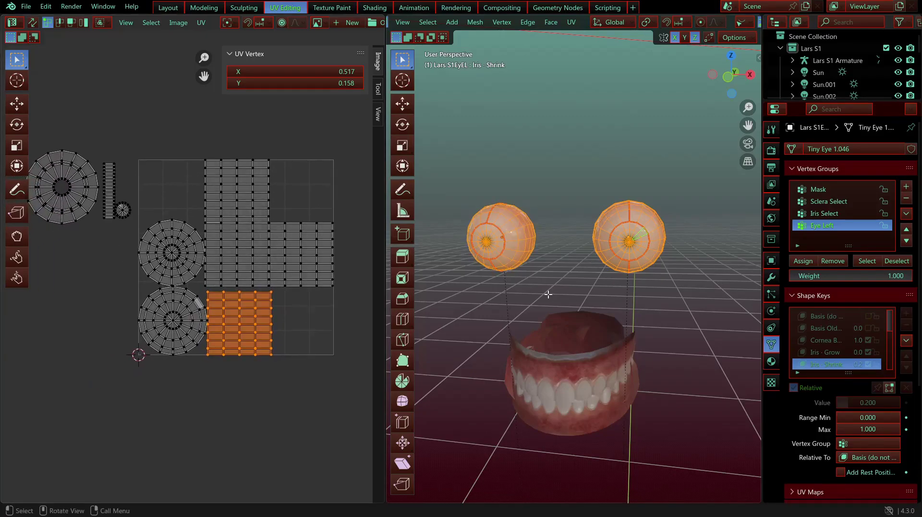
click(36, 24)
scroll(206, 22, down, 2)
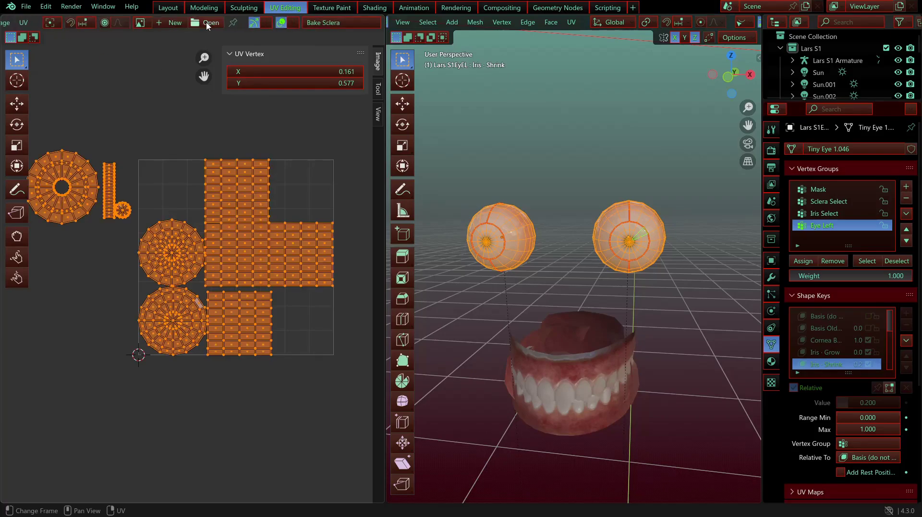
click(262, 22)
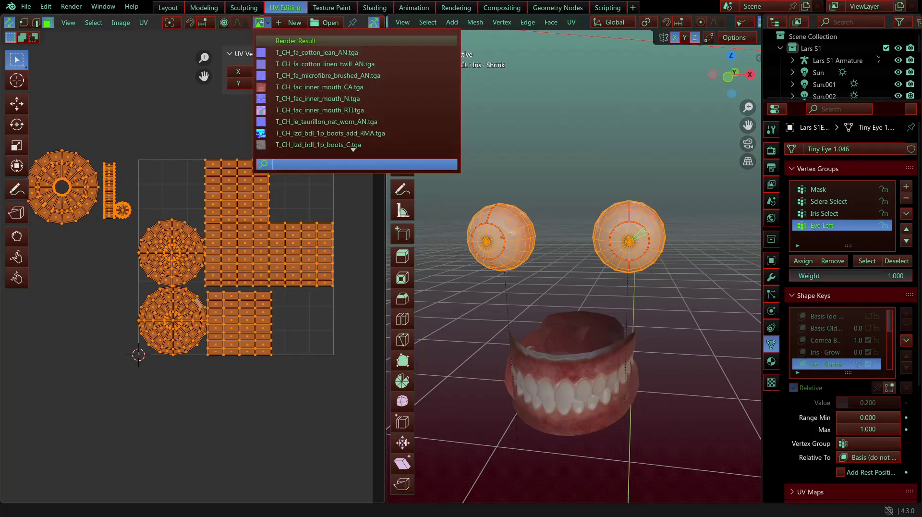
Step: Return the eyeballs to Object Mode and open the teeth and mouth mesh in Edit Mode
key(Tab)
click(584, 362)
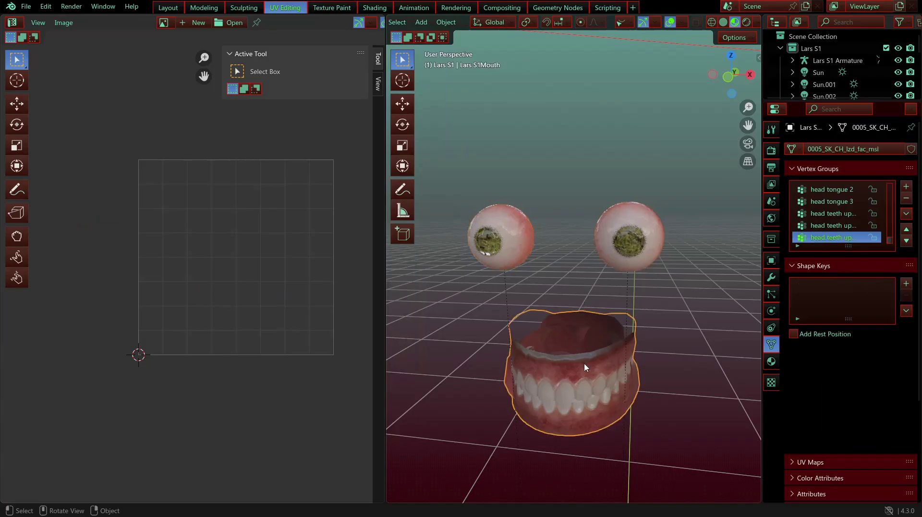
key(Tab)
scroll(128, 260, down, 4)
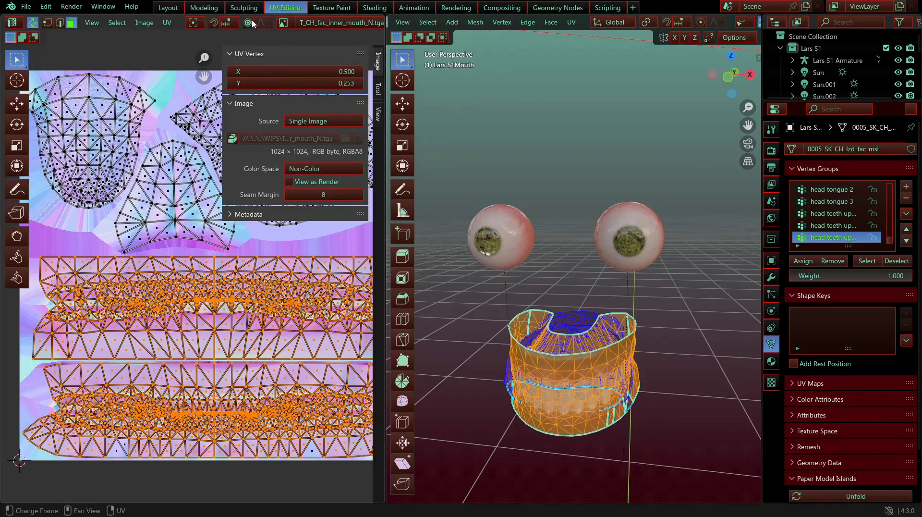
Step: Display the T_CH_fac_inner_mouth_CA.tga texture behind the mouth's UV layout
click(284, 23)
text(face)
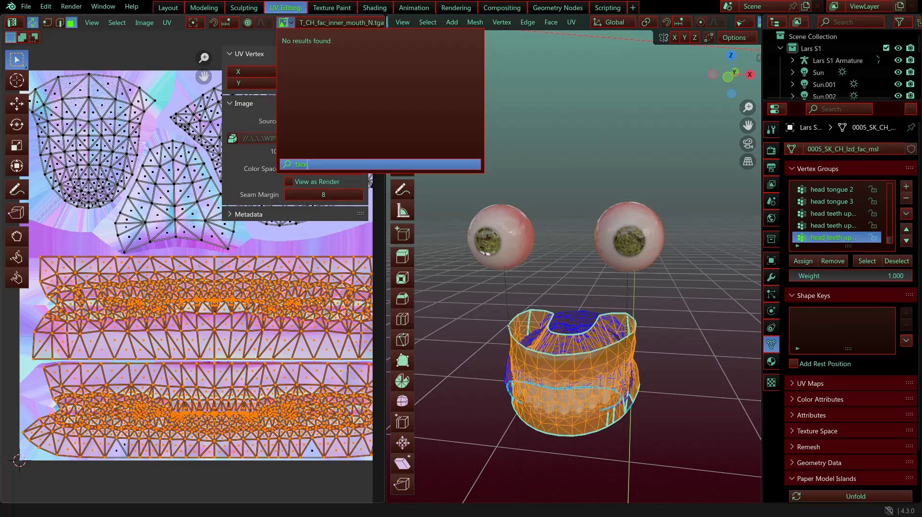
key(BackSpace)
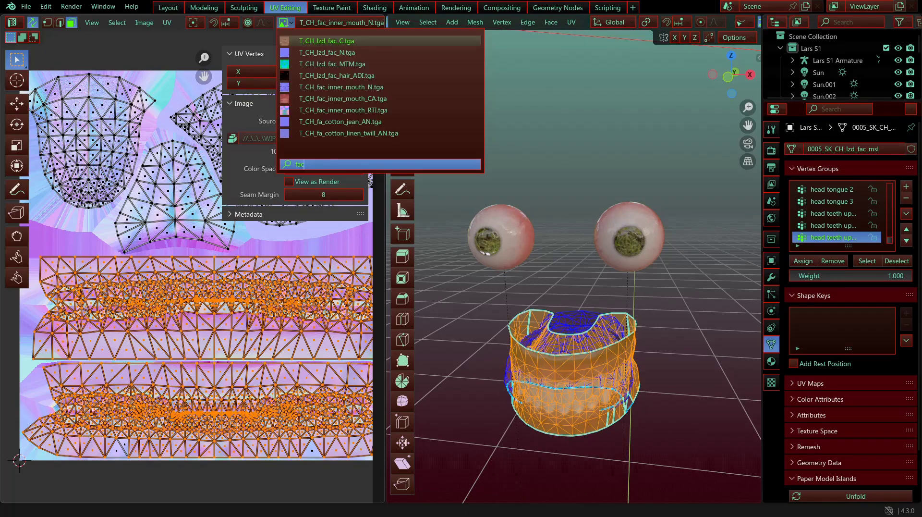
click(345, 98)
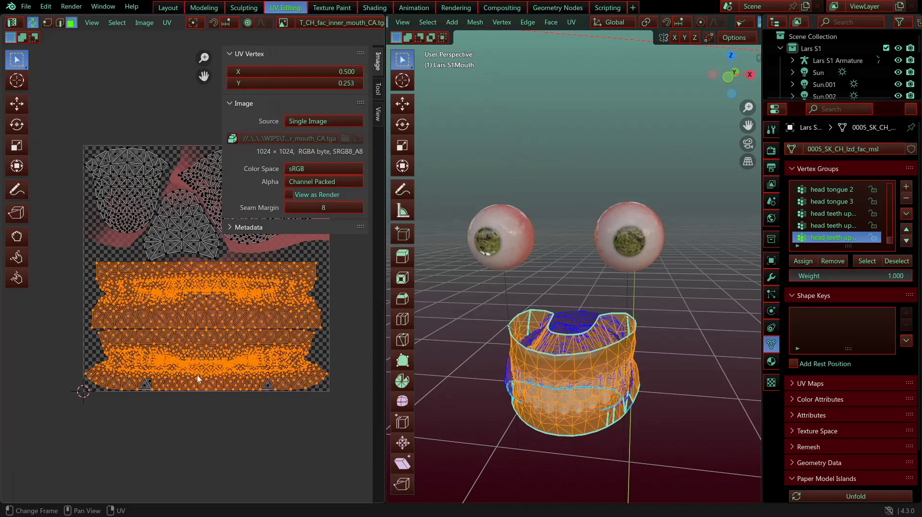
Step: Clear the UV selection, then disable UV sync selection and hide the sidebar to view the bare mouth texture
click(216, 434)
scroll(194, 273, up, 1)
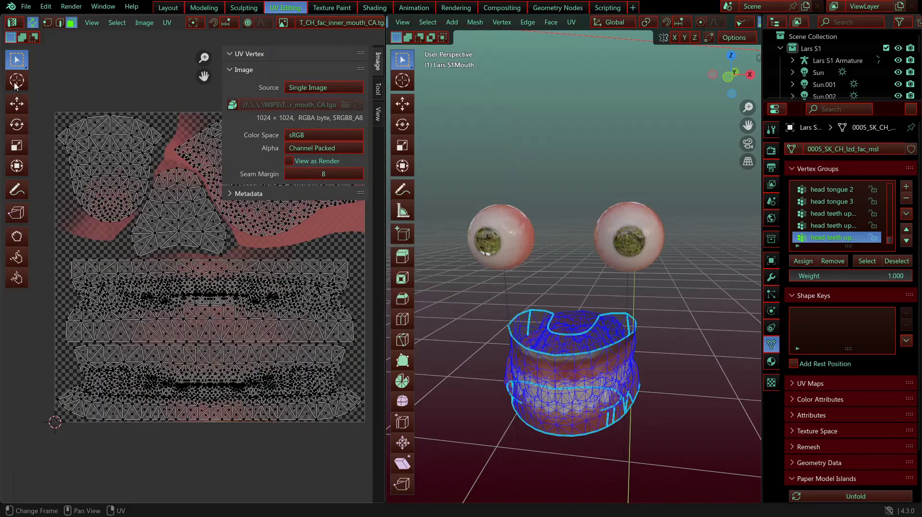
click(32, 23)
key(n)
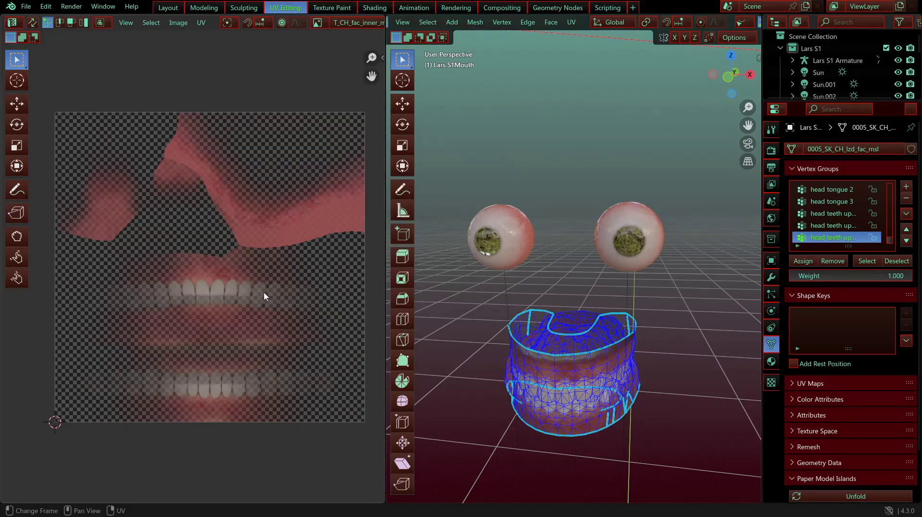
shift+middle_drag(252, 355, 240, 350)
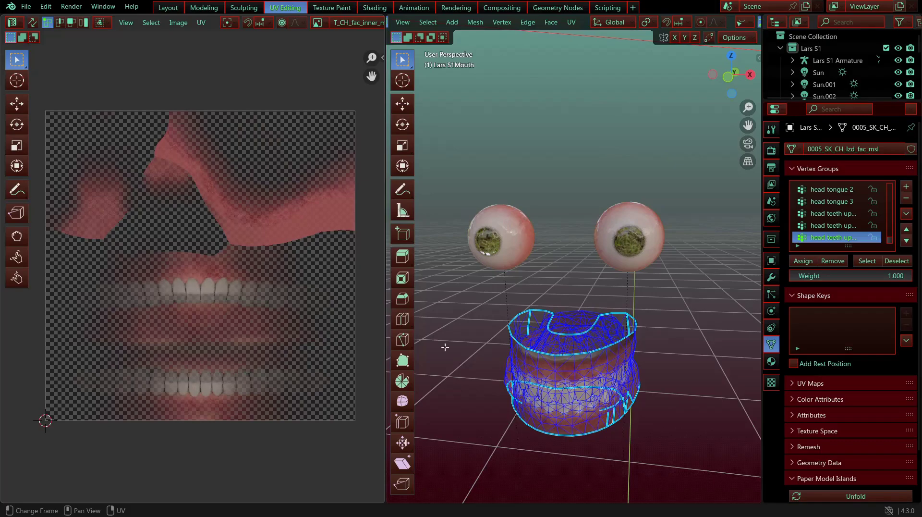
Step: Select the upper teeth and gums as one linked piece to examine their UV island, then clear the selection
middle_drag(574, 371, 556, 290)
shift+middle_drag(585, 322, 555, 291)
scroll(560, 280, up, 5)
shift+middle_drag(556, 253, 552, 276)
scroll(563, 278, down, 3)
click(591, 244)
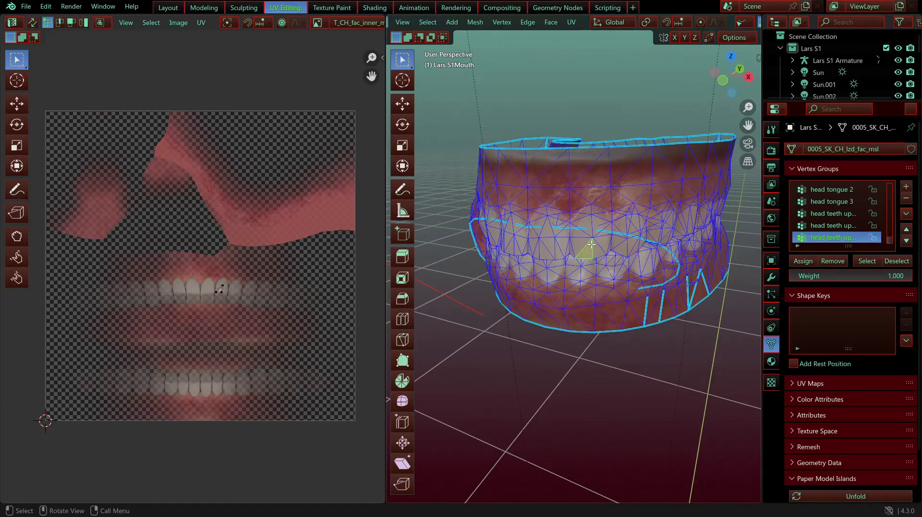
key(ctrl+l)
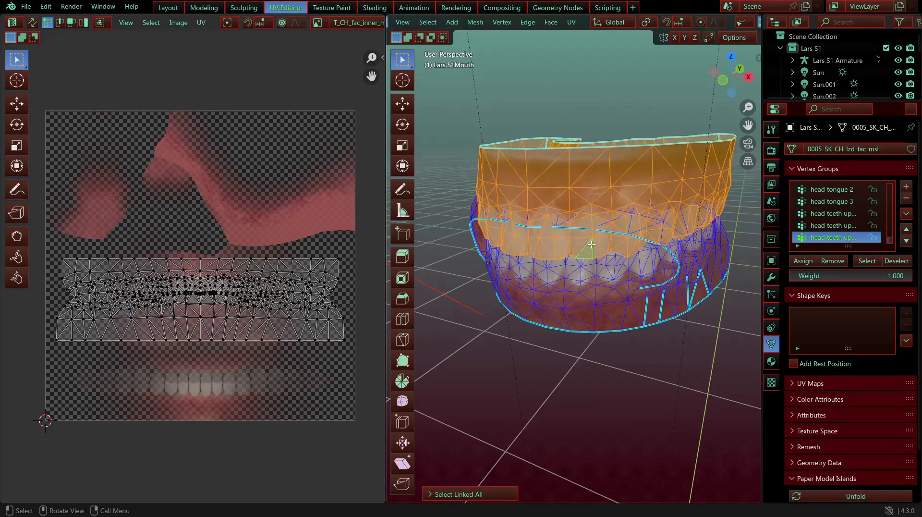
click(629, 377)
Step: Show the image details beside the mouth texture and box-select the teeth and mouth mesh
scroll(557, 238, down, 8)
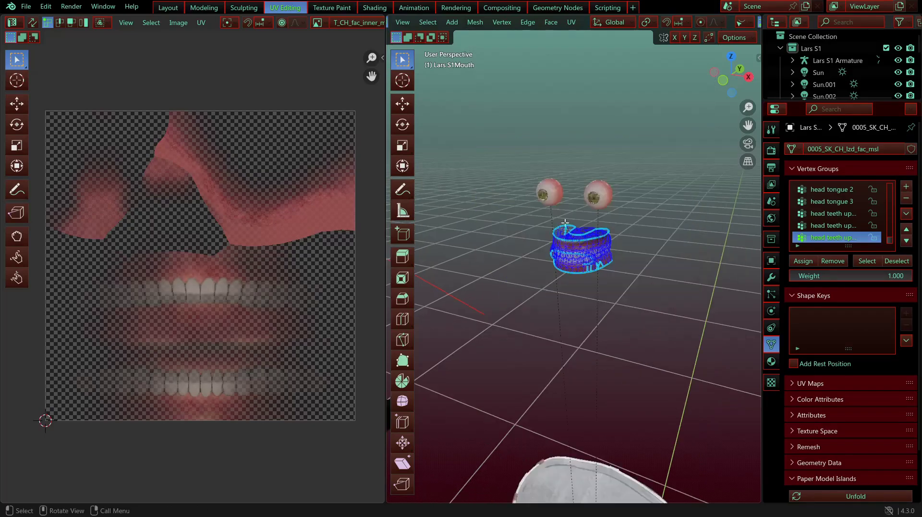
shift+middle_drag(570, 194, 575, 207)
scroll(576, 206, up, 4)
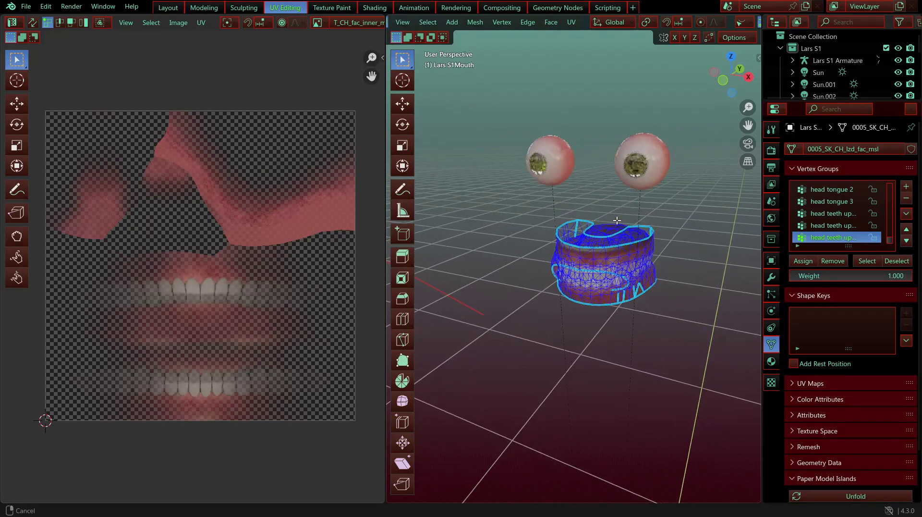
key(n)
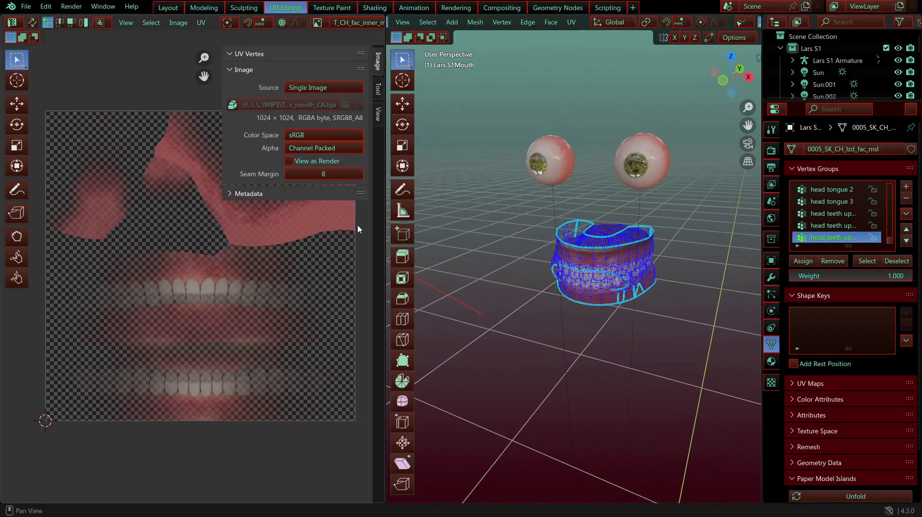
key(b)
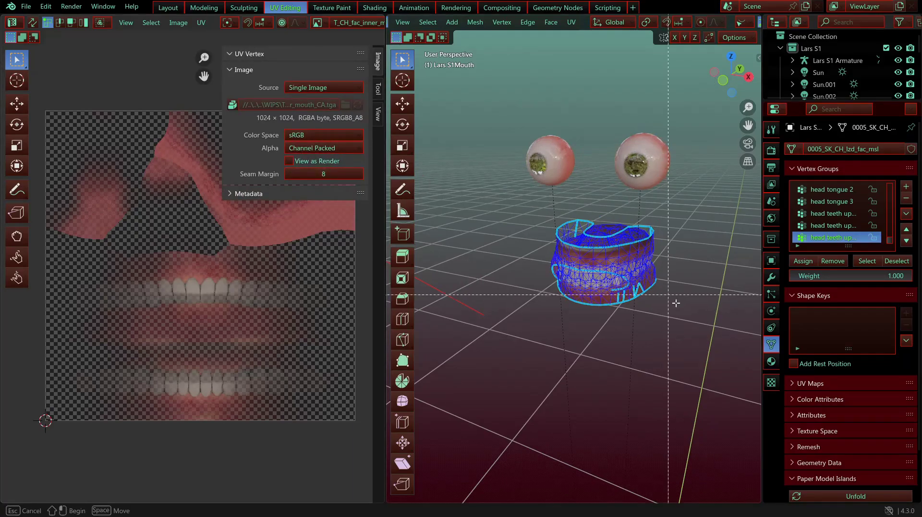
drag(695, 346, 515, 219)
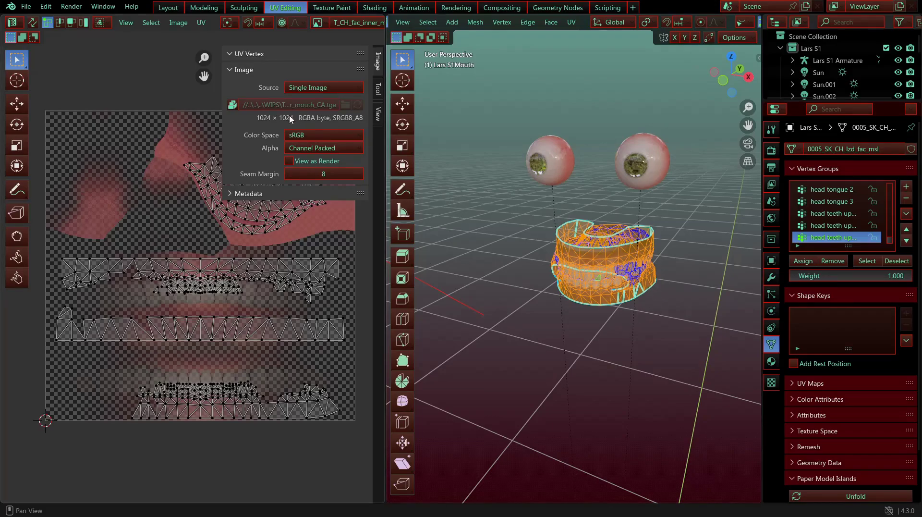
Step: Open both eyeballs in Edit Mode to examine their UVs over the mouth texture, then return to Object Mode
key(Tab)
click(651, 167)
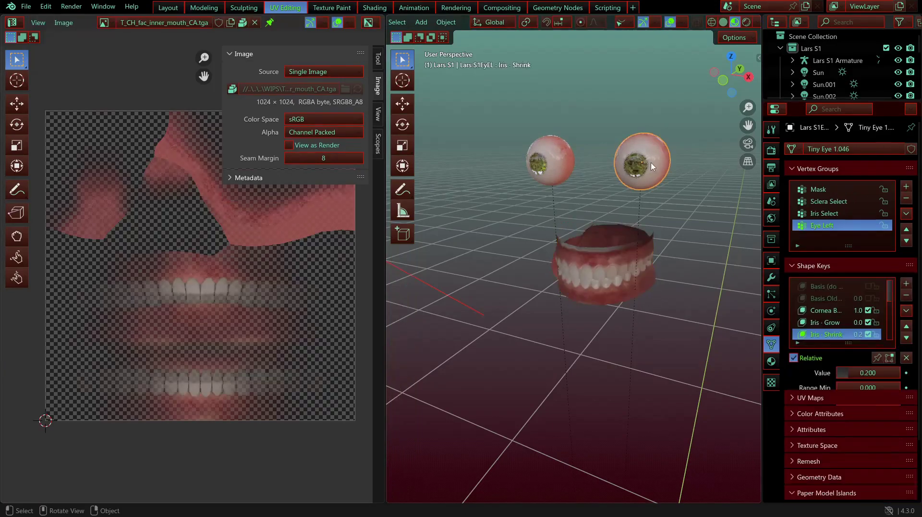
shift+click(537, 161)
key(Tab)
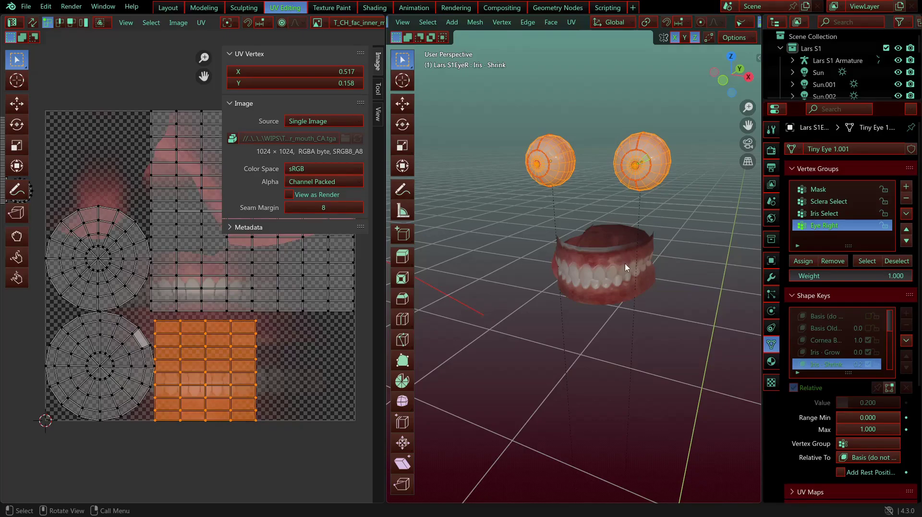
key(Tab)
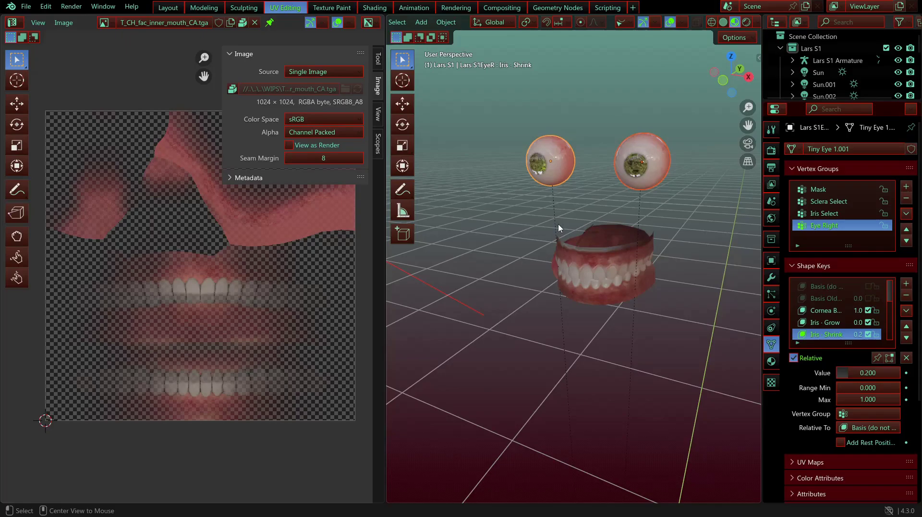
Step: Unhide all of the character's objects and clear the selection, framing the face and upper body
key(alt+h)
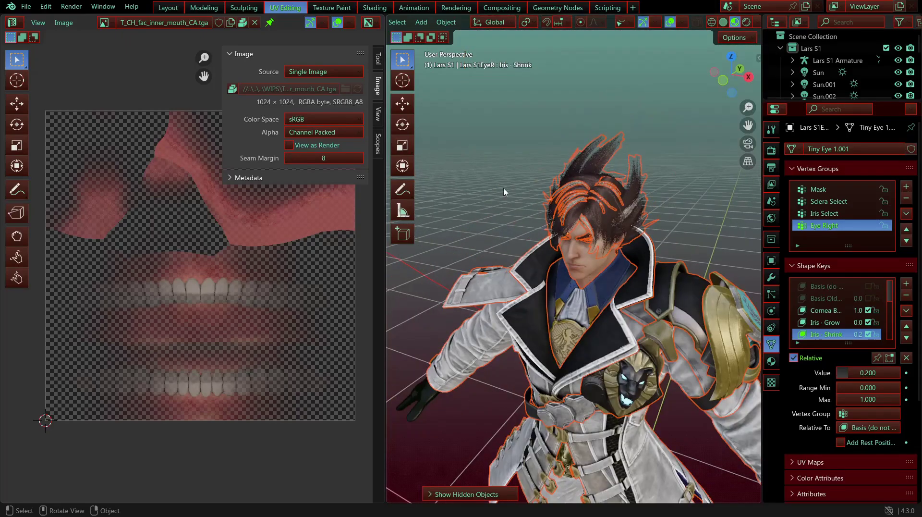
scroll(503, 182, up, 4)
click(485, 180)
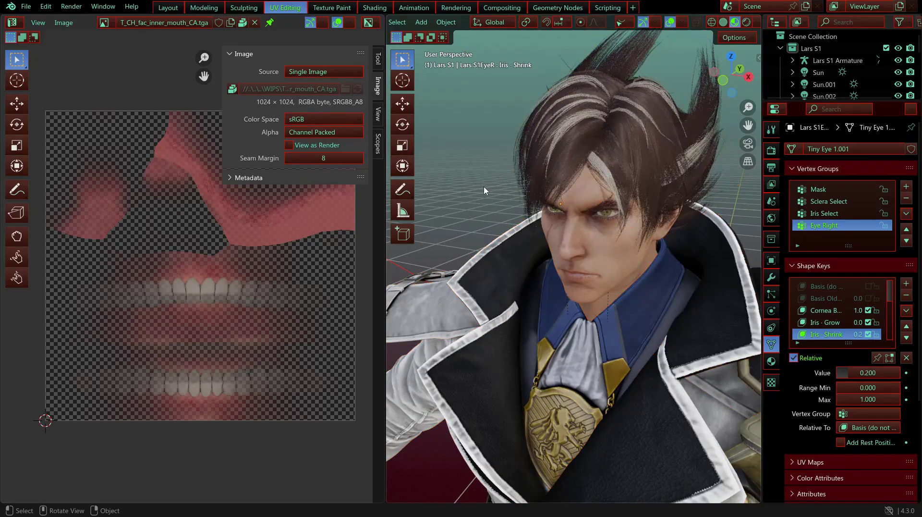
middle_drag(469, 145, 536, 174)
scroll(536, 174, up, 2)
scroll(619, 87, down, 2)
shift+middle_drag(610, 74, 624, 102)
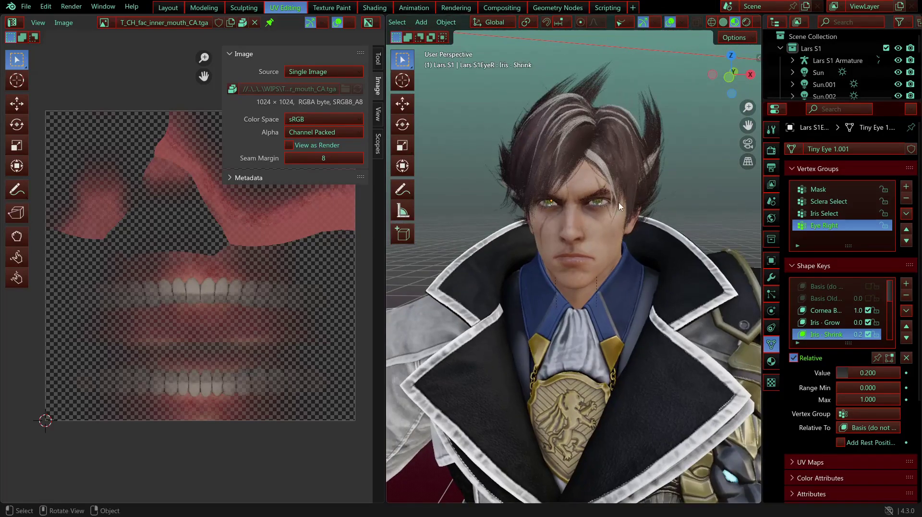
Step: Select the head mesh and hide every other object to isolate it
middle_drag(620, 207, 563, 247)
click(563, 247)
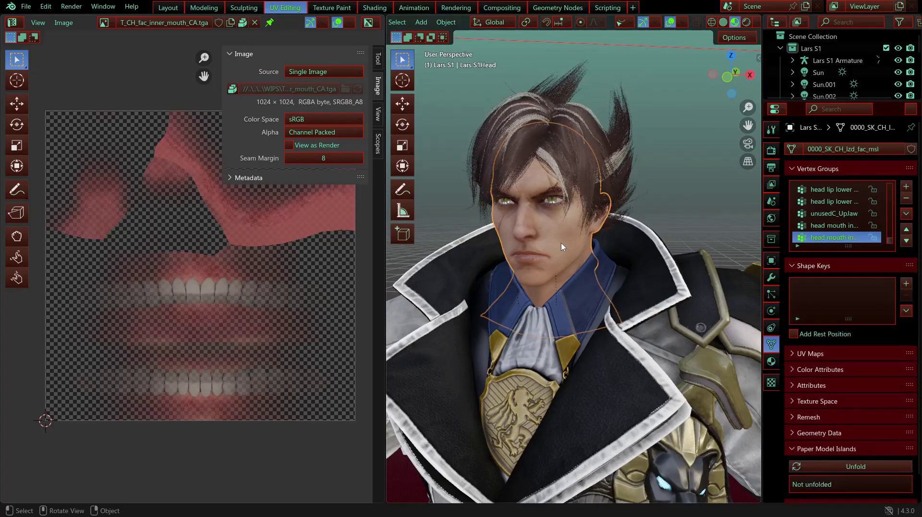
key(shift+h)
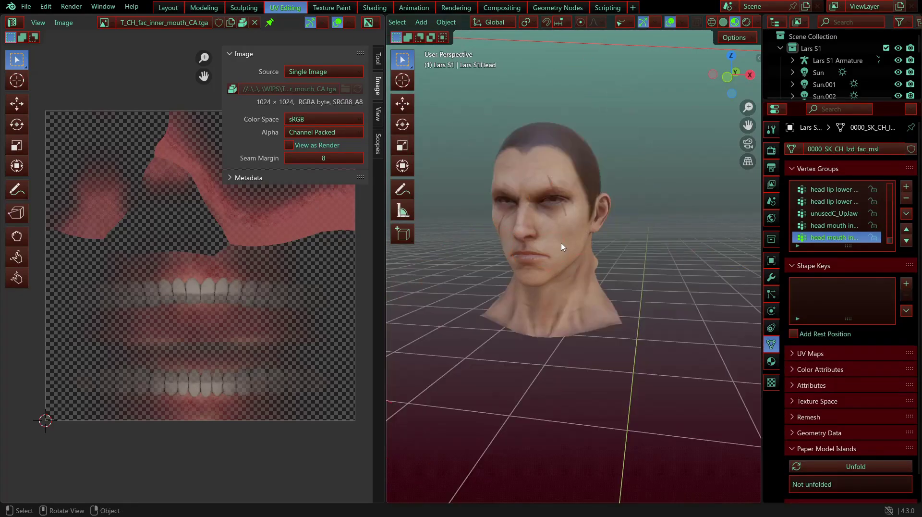
Step: Select the head mesh and load the face colour texture T_CH_lzd_fac_C.tga in the UV editor
click(562, 247)
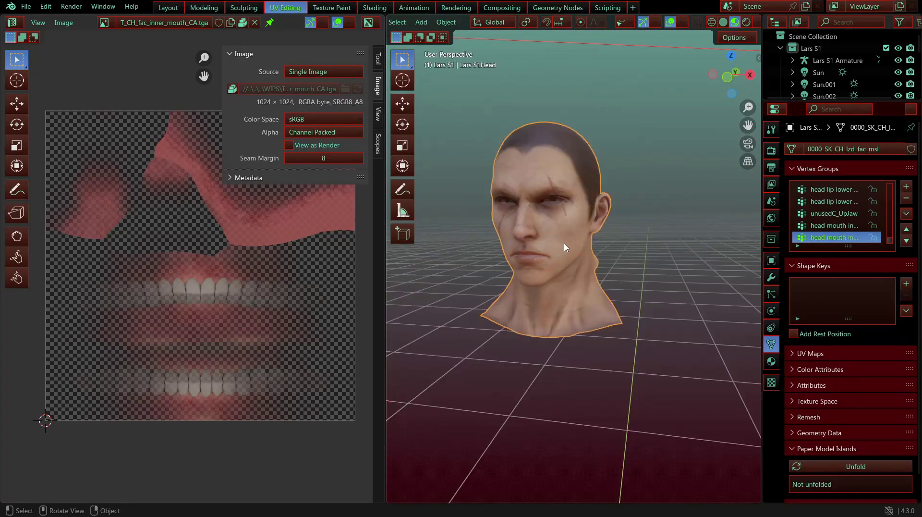
double_click(143, 19)
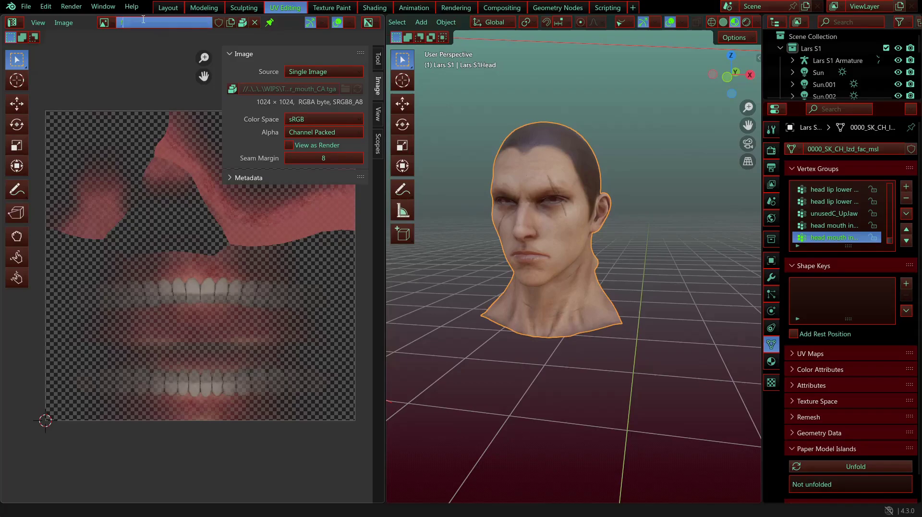
key(Escape)
click(104, 22)
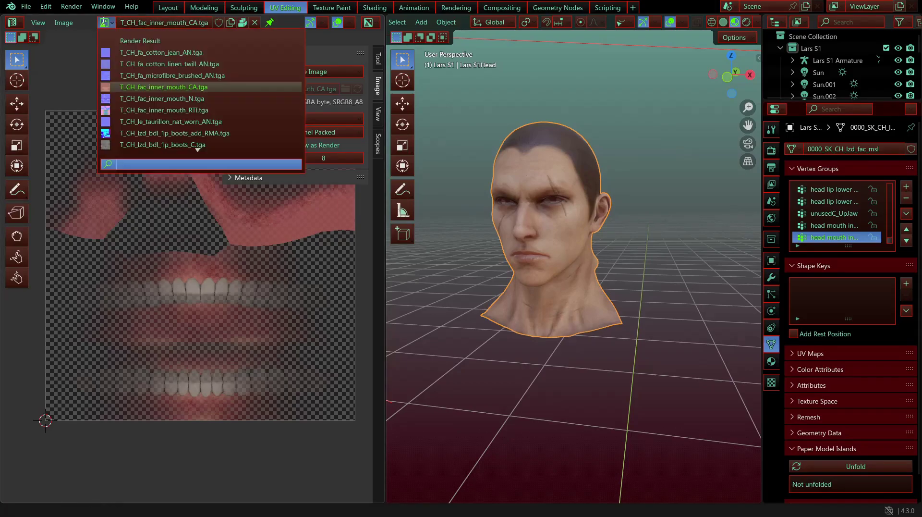
text(face)
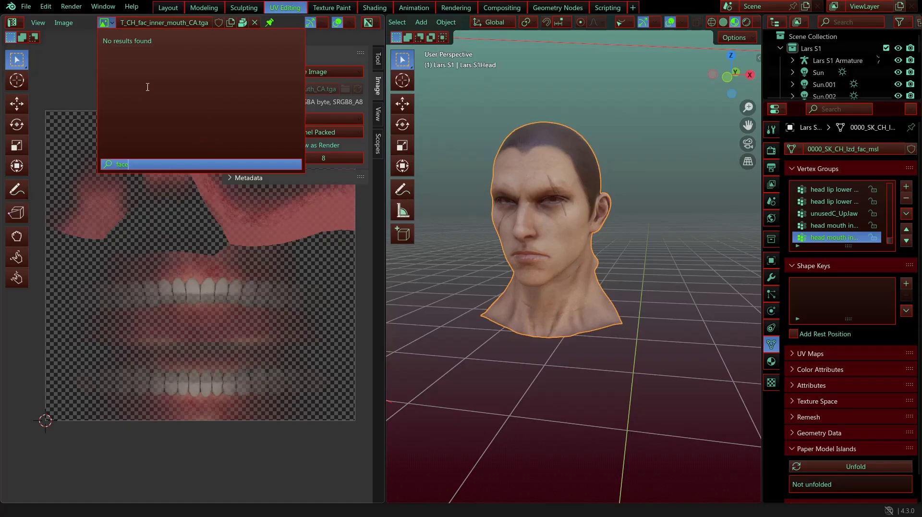
key(BackSpace)
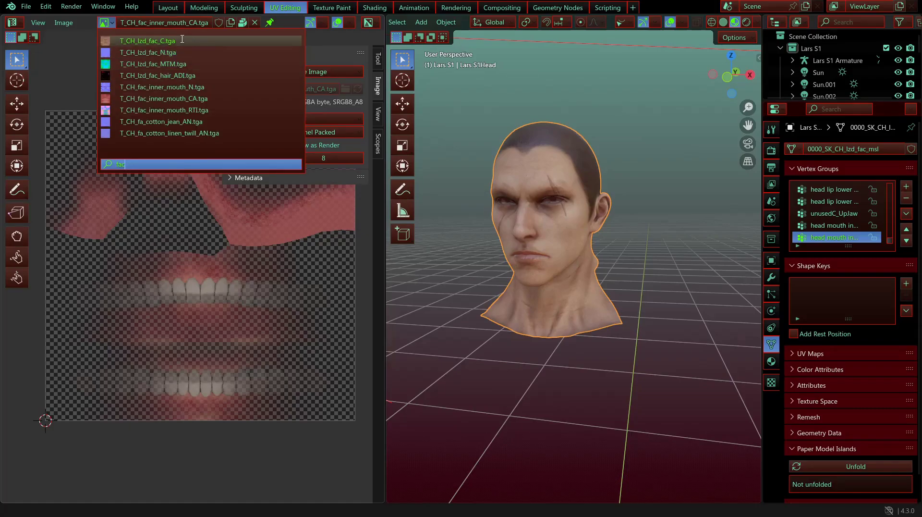
key(Return)
Step: Examine the skin detail in the face colour texture around the nose, lips and cheek scar
scroll(204, 254, down, 2)
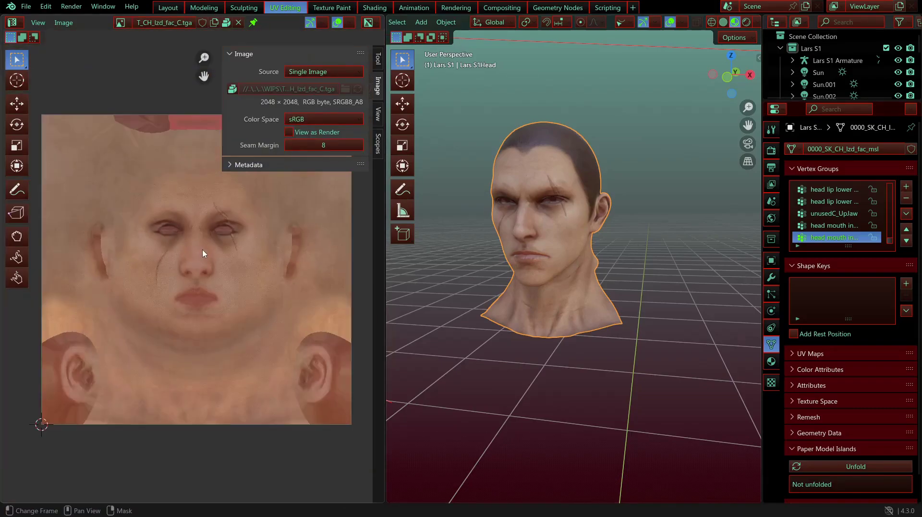
scroll(207, 253, up, 2)
scroll(236, 266, up, 8)
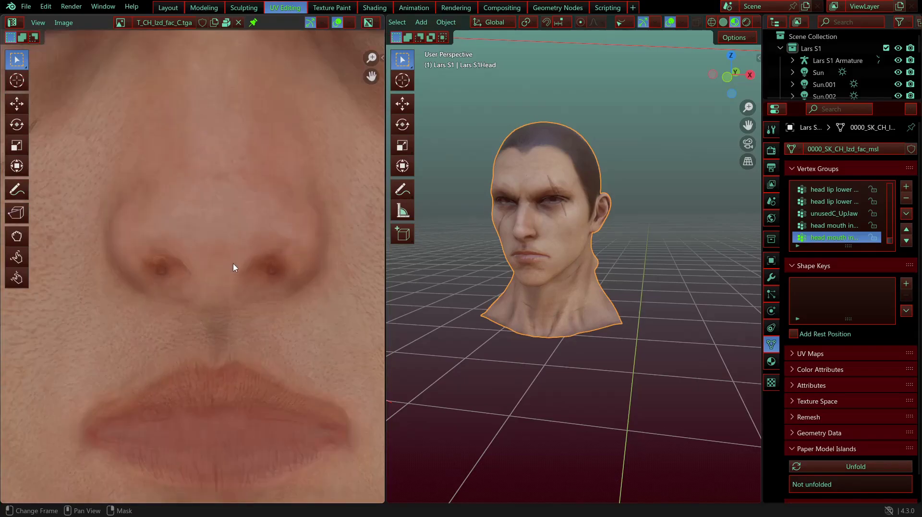
scroll(237, 265, down, 3)
scroll(237, 269, up, 2)
scroll(237, 269, up, 3)
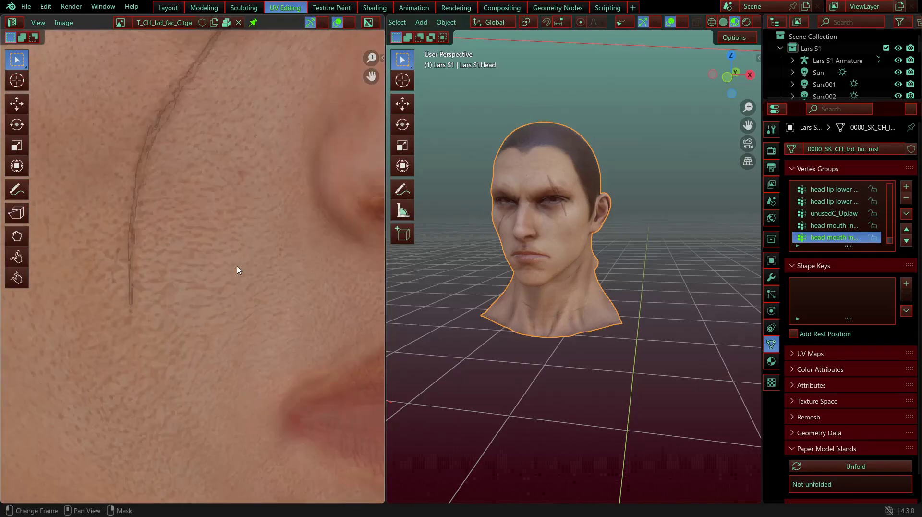
scroll(236, 267, up, 2)
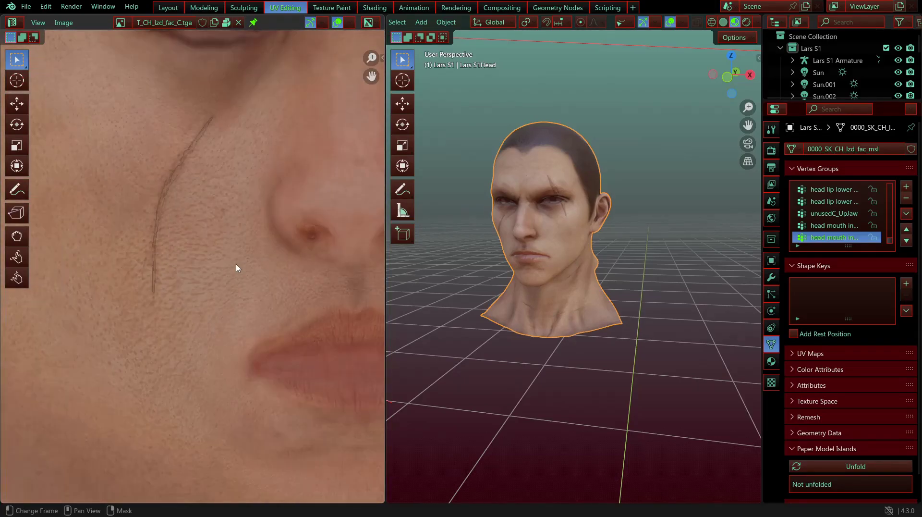
Step: Switch the 3D view to orthographic and frame the face closely from a three-quarter angle
scroll(572, 258, up, 5)
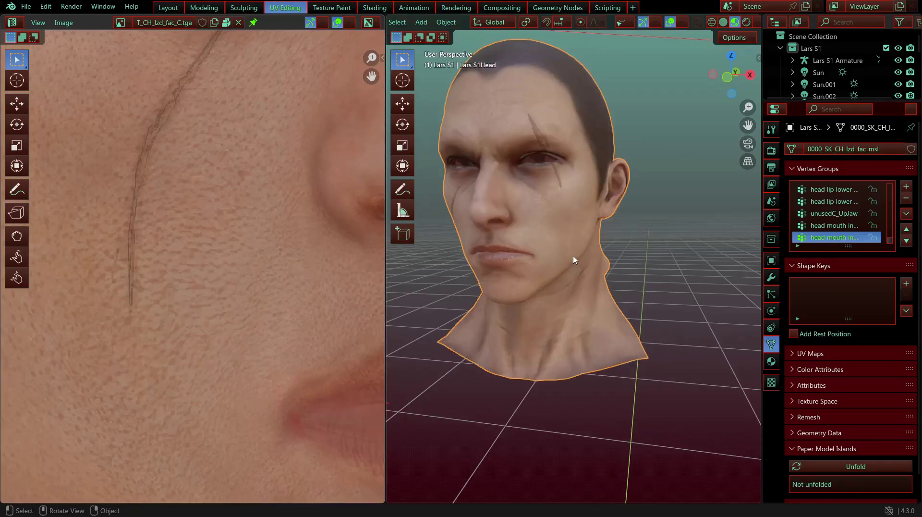
mouse_move(543, 252)
shift+middle_down()
mouse_move(562, 274)
mouse_move(556, 239)
shift+middle_up()
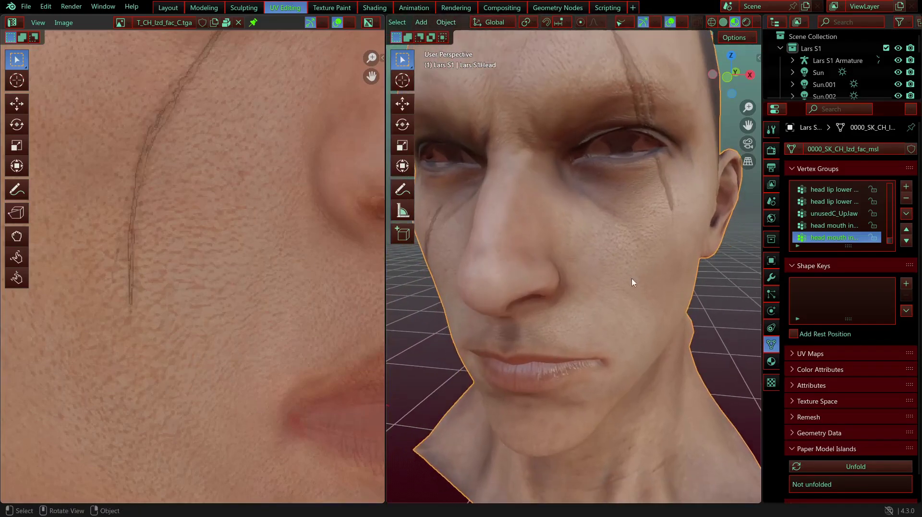
key(KP_5)
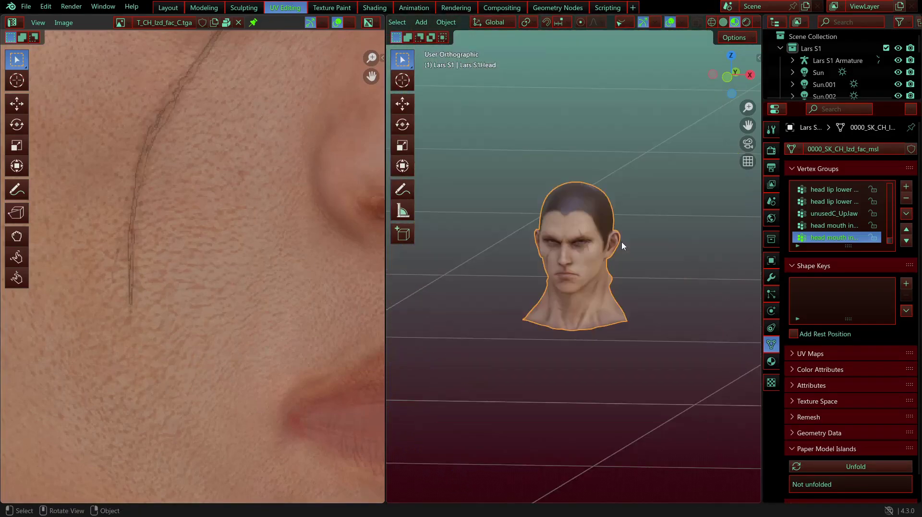
scroll(621, 241, up, 8)
middle_drag(627, 255, 589, 293)
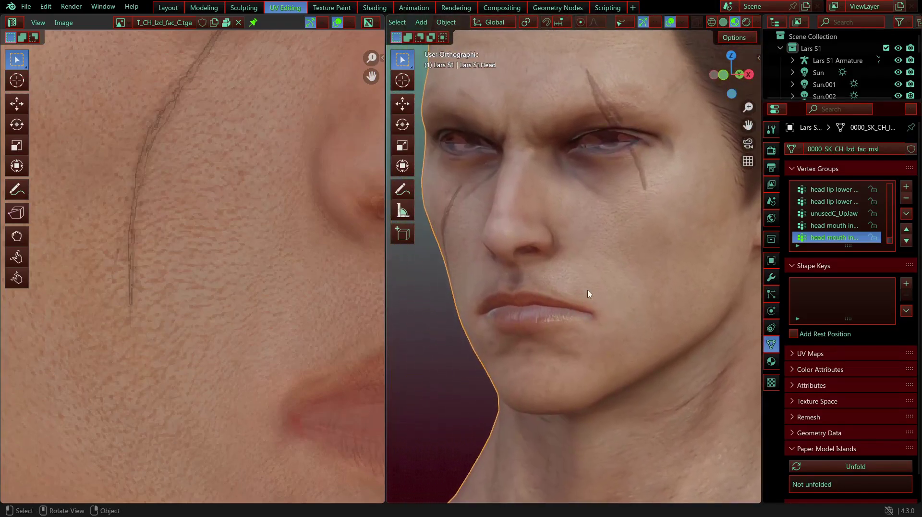
Step: Replace the displayed face colour texture with the normal map T_CH_lzd_fac_N.tga
scroll(269, 246, down, 5)
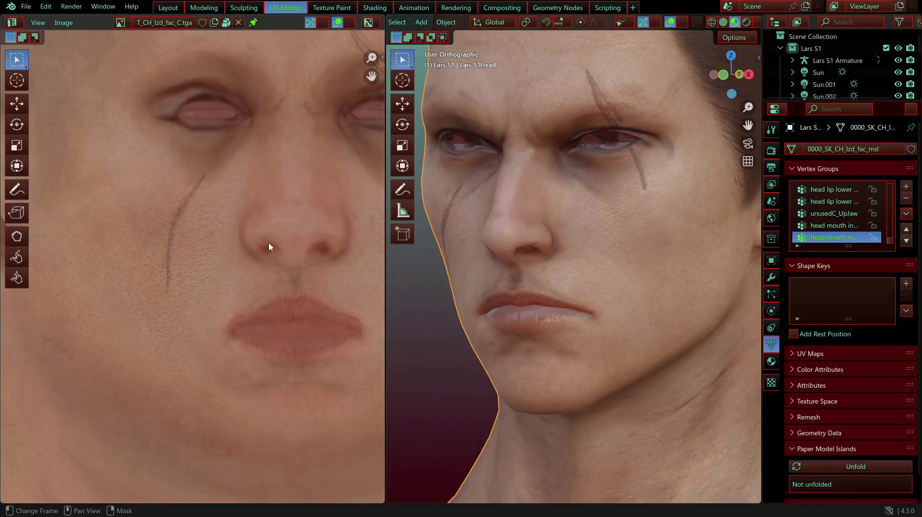
scroll(269, 248, down, 1)
scroll(269, 259, down, 1)
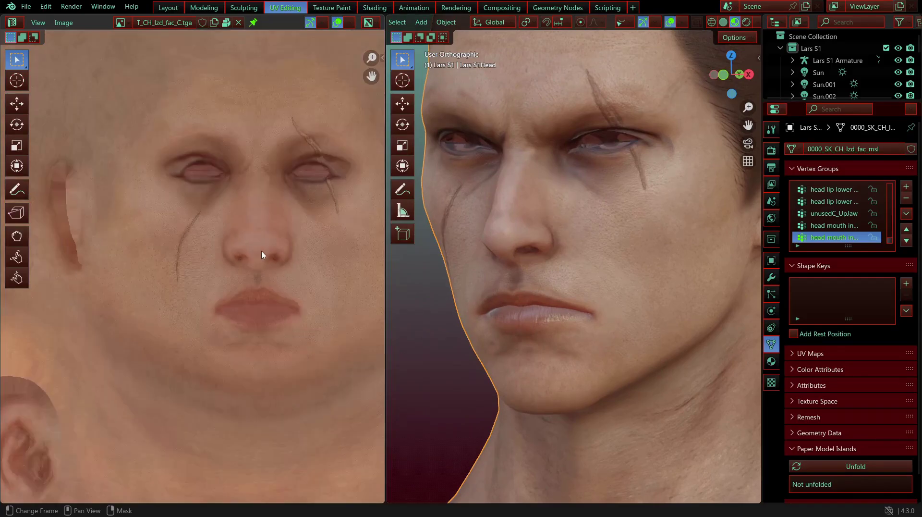
click(121, 24)
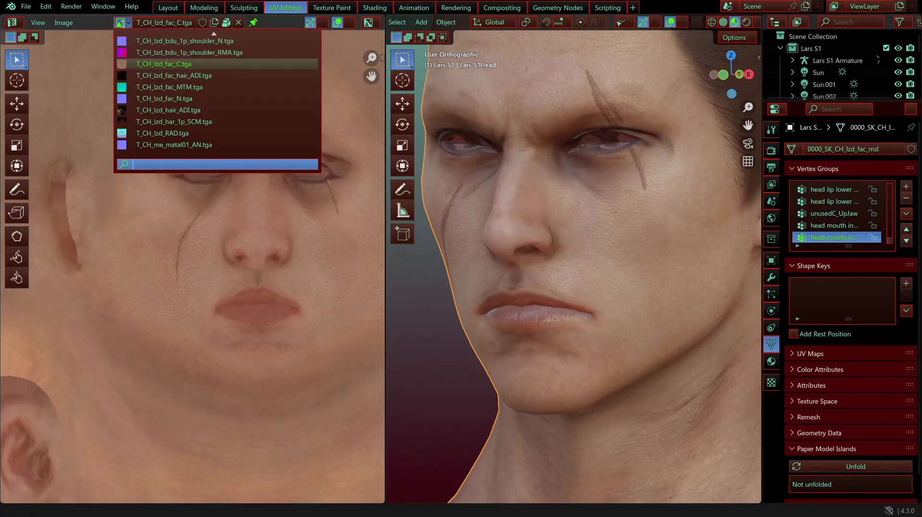
click(181, 98)
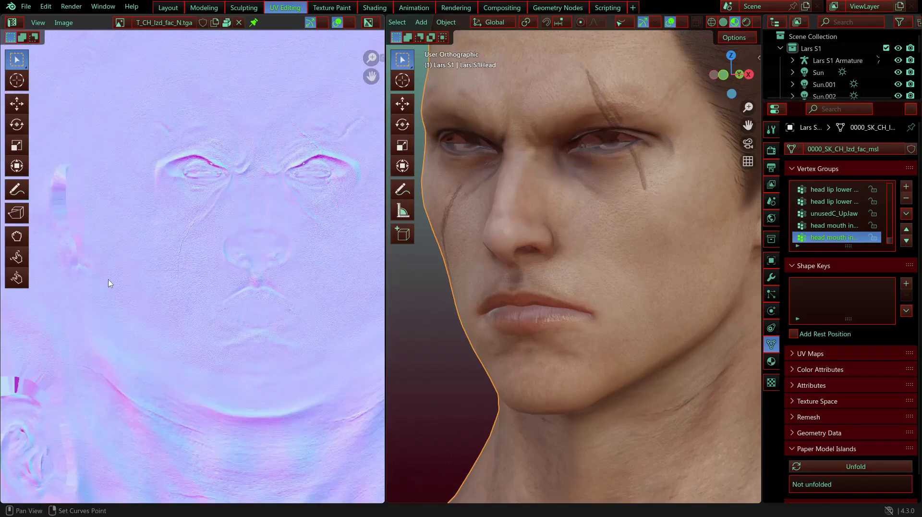
Step: Open the head in Edit Mode and circle-select a patch of faces on the neck just below the jaw
shift+middle_drag(108, 281, 29, 158)
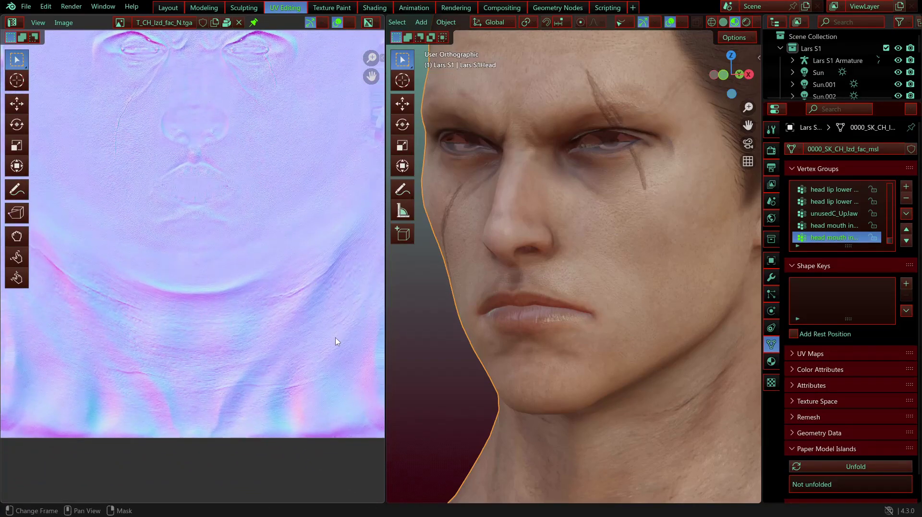
scroll(332, 315, down, 1)
shift+middle_drag(699, 411, 651, 298)
key(Tab)
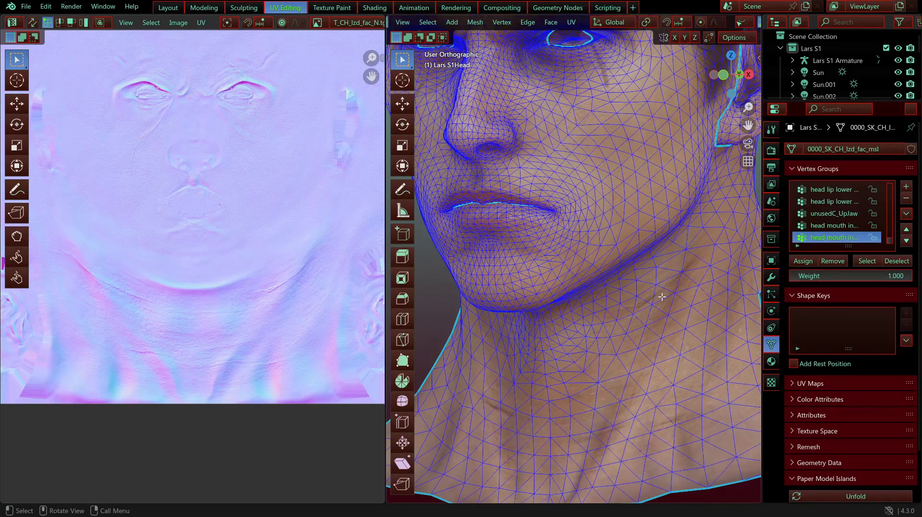
click(658, 295)
shift+click(631, 307)
shift+click(628, 307)
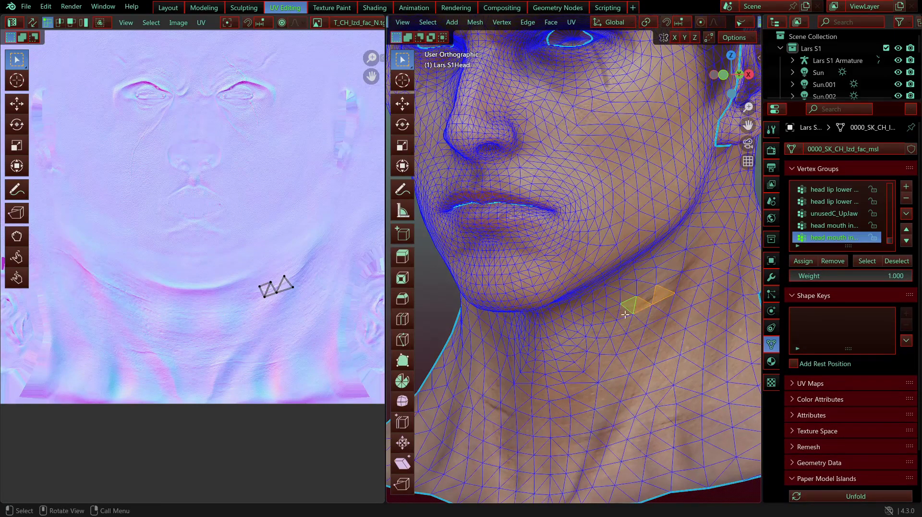
key(c)
mouse_move(631, 307)
mouse_down()
mouse_move(687, 282)
mouse_move(624, 320)
mouse_move(671, 305)
mouse_move(629, 337)
mouse_up()
key(Escape)
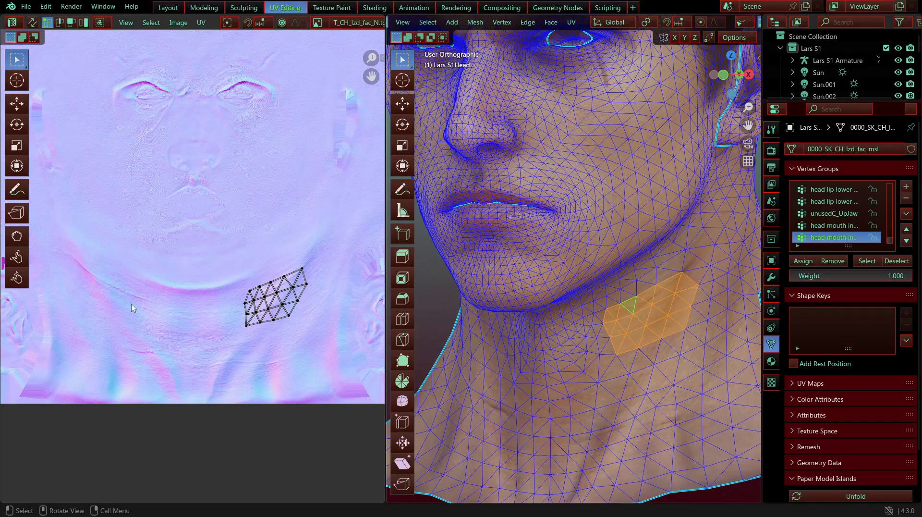
Step: Examine the selected neck patch's UVs over the normal map and compare them with the mesh
scroll(179, 297, up, 2)
middle_drag(183, 313, 79, 255)
scroll(177, 269, up, 3)
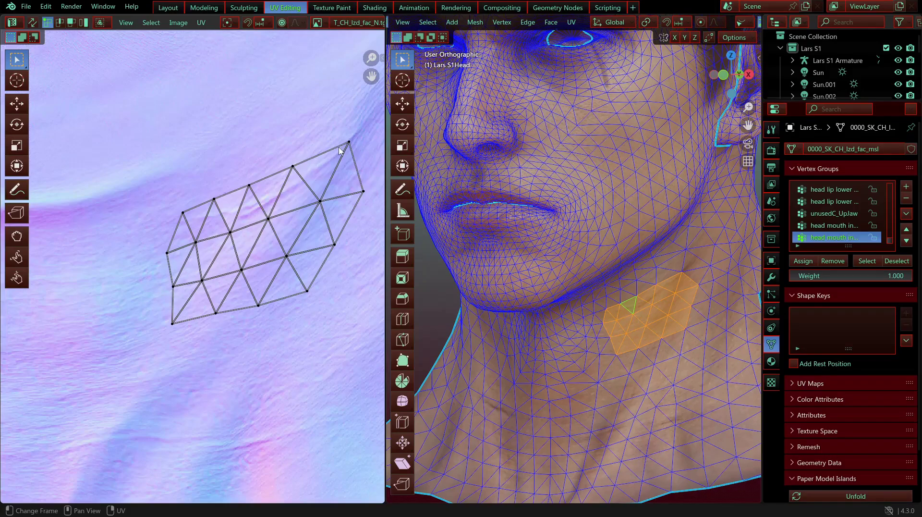
scroll(700, 321, up, 1)
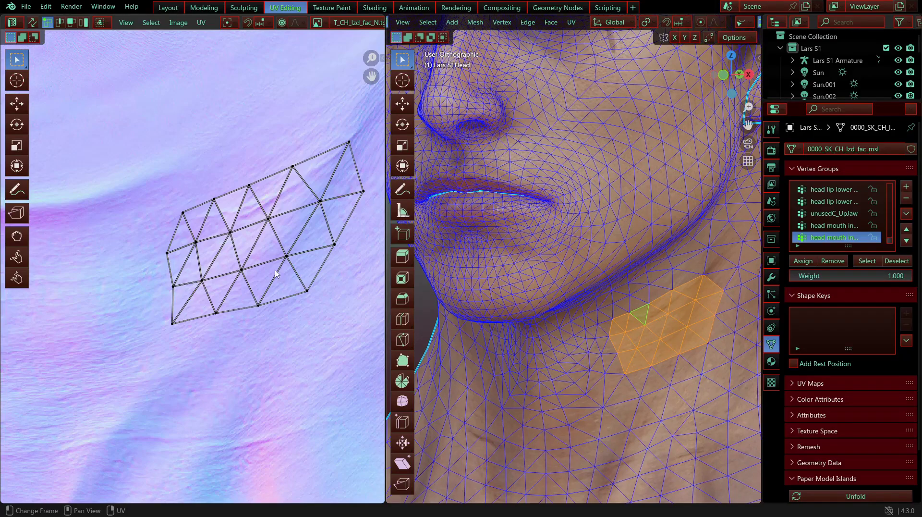
scroll(217, 314, down, 1)
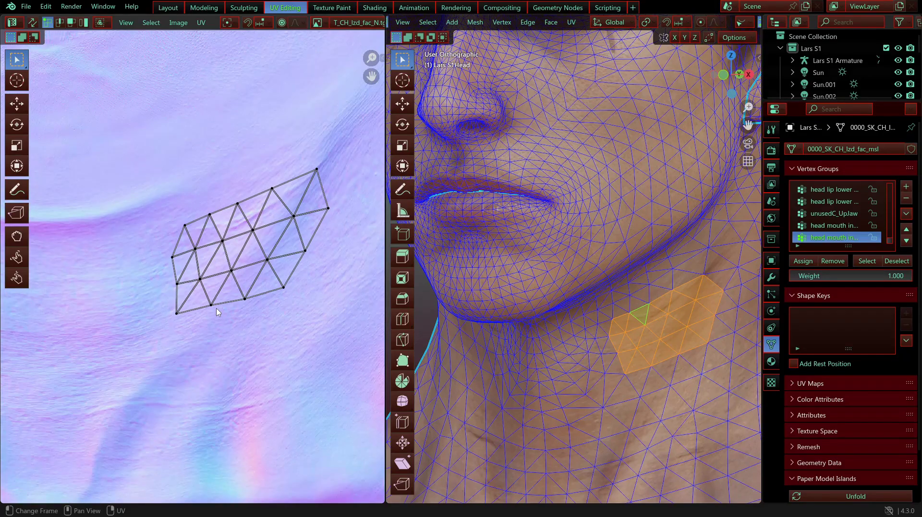
scroll(573, 229, down, 3)
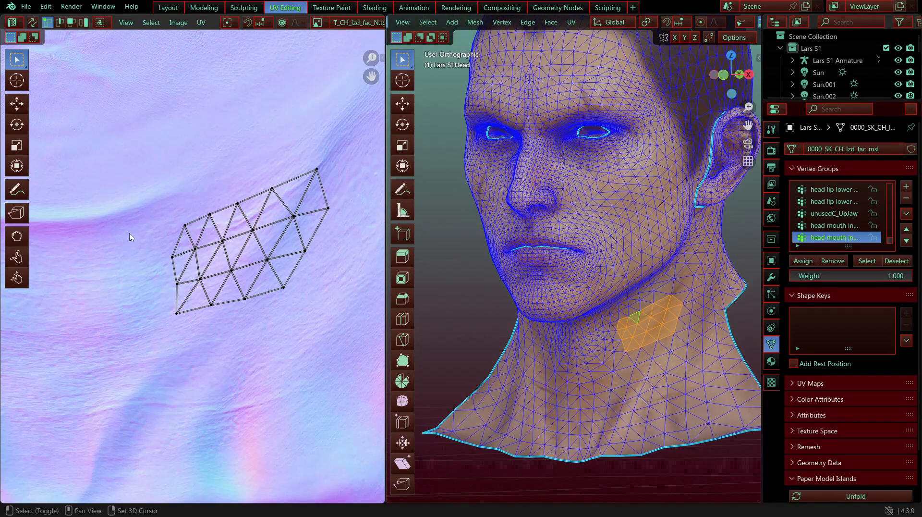
scroll(132, 235, down, 2)
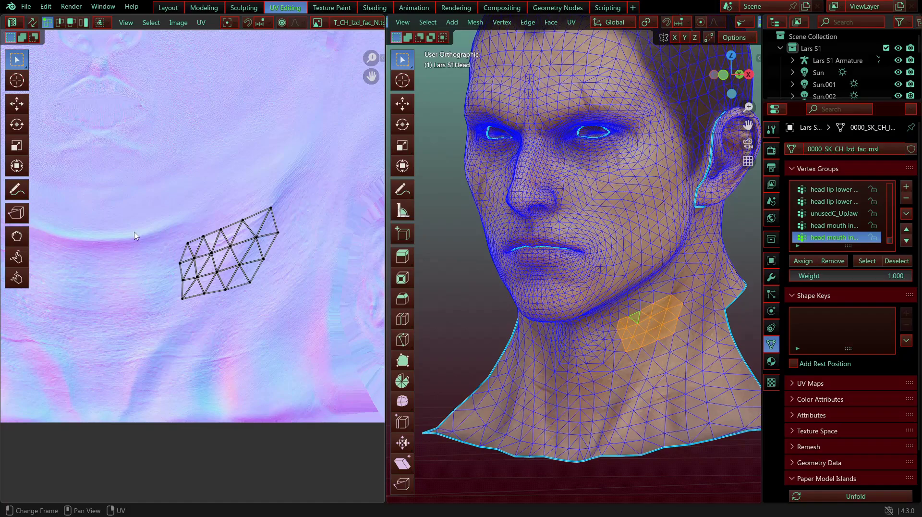
Step: Select a single face on the cheek beside the nose to locate it on the normal map
shift+middle_drag(161, 146, 317, 314)
scroll(602, 199, up, 3)
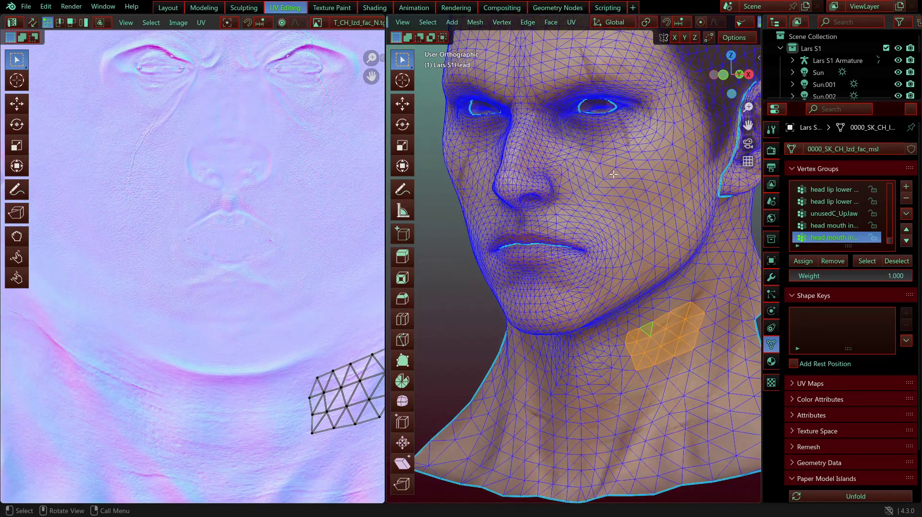
shift+middle_drag(603, 198, 606, 257)
click(610, 216)
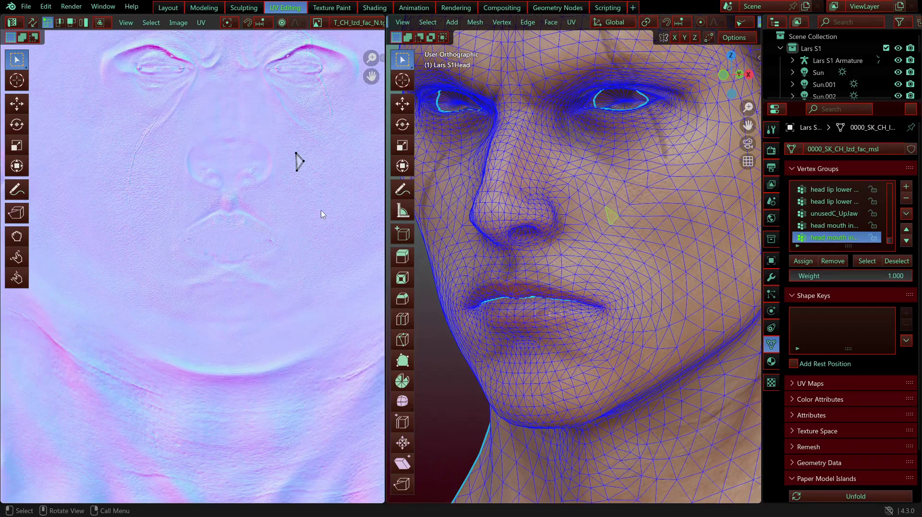
Step: Inspect the mouth area in the normal map and mesh, and select a single face on the lower lip
scroll(276, 211, up, 3)
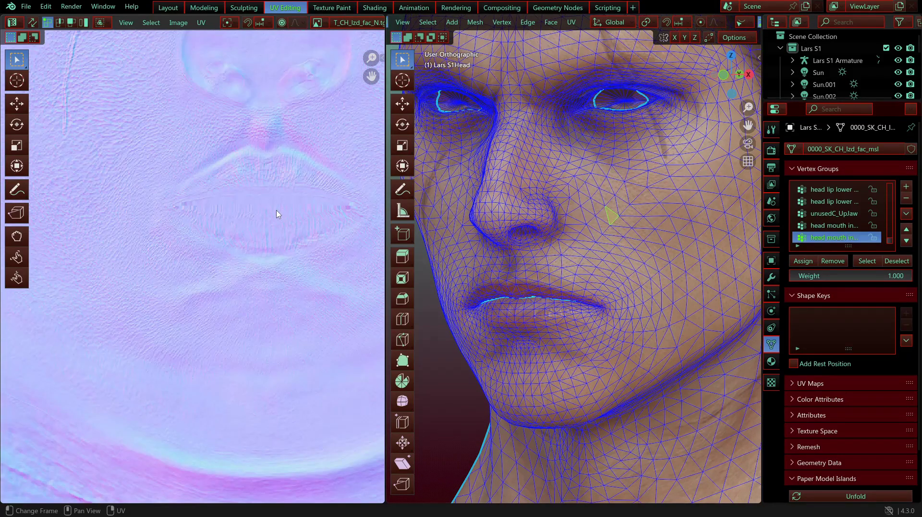
middle_drag(329, 203, 303, 218)
scroll(550, 315, up, 3)
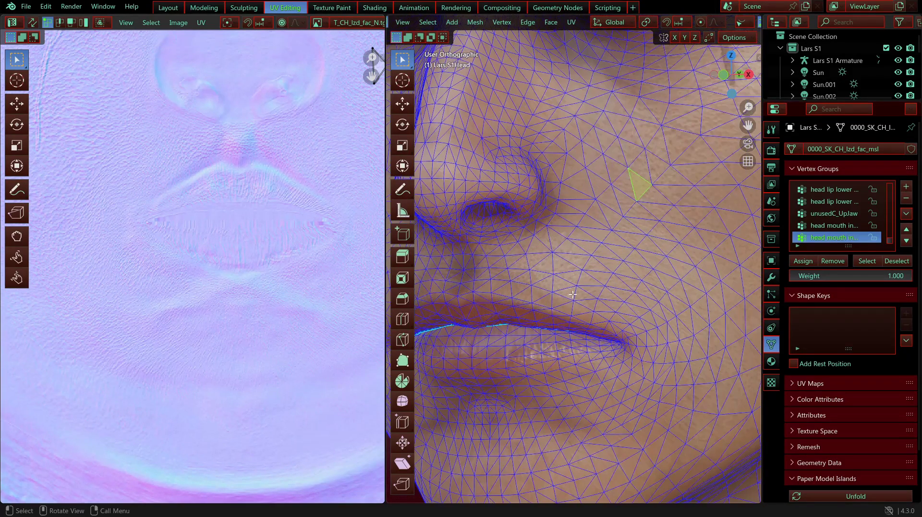
shift+middle_drag(550, 315, 624, 232)
scroll(615, 259, up, 1)
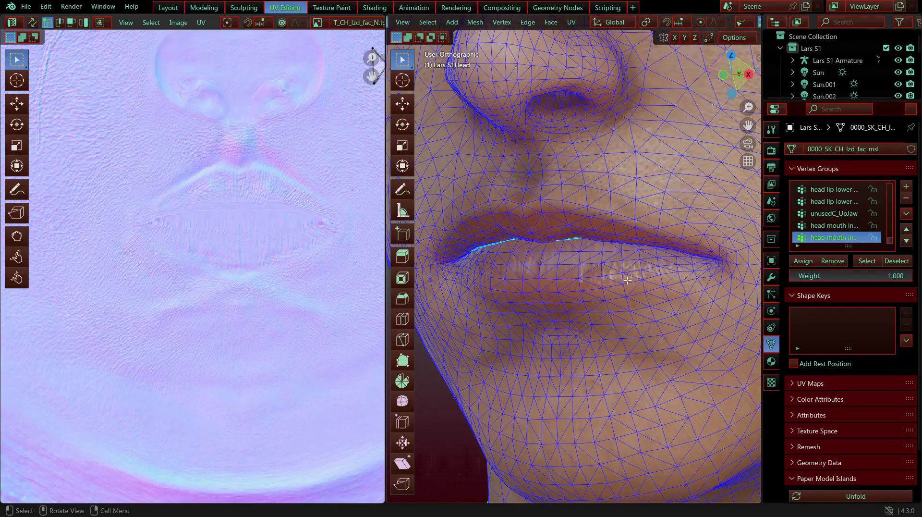
click(613, 259)
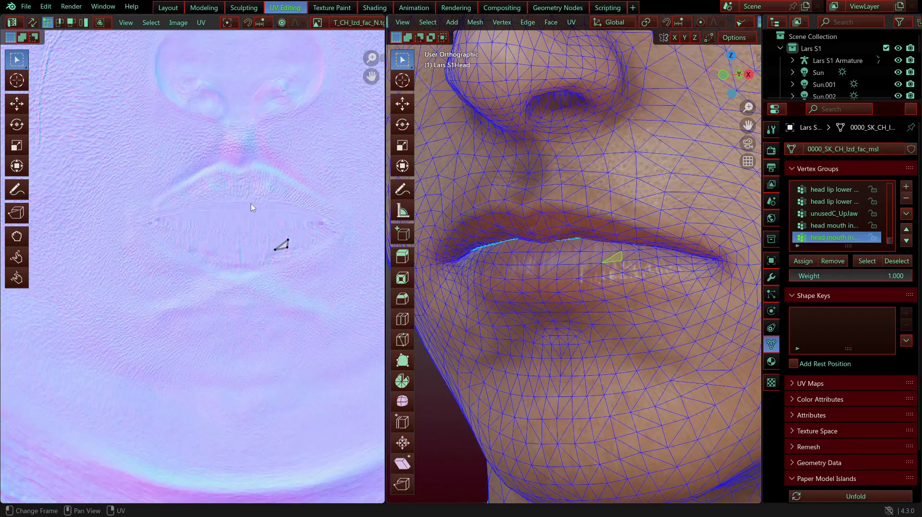
Step: Examine the fine detail around the eye and eyebrow in the face normal map
scroll(233, 212, down, 3)
scroll(205, 217, down, 2)
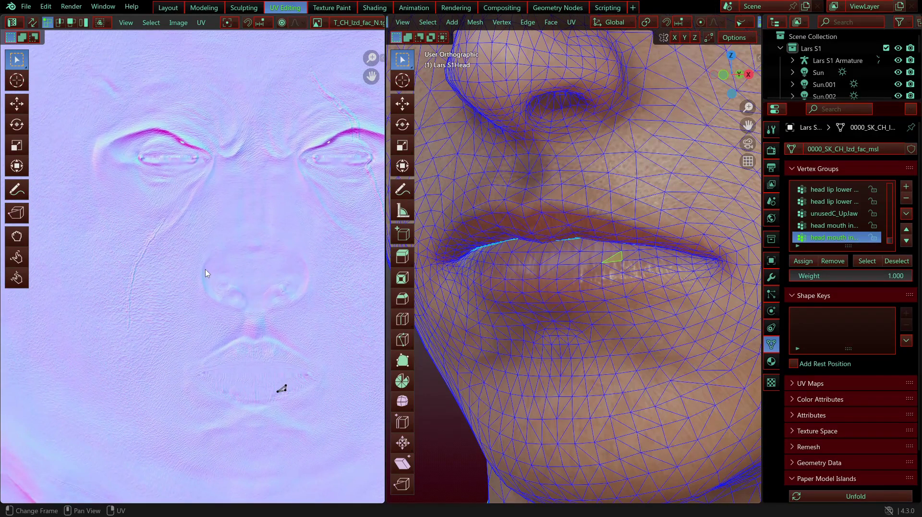
scroll(204, 270, down, 2)
scroll(230, 313, up, 7)
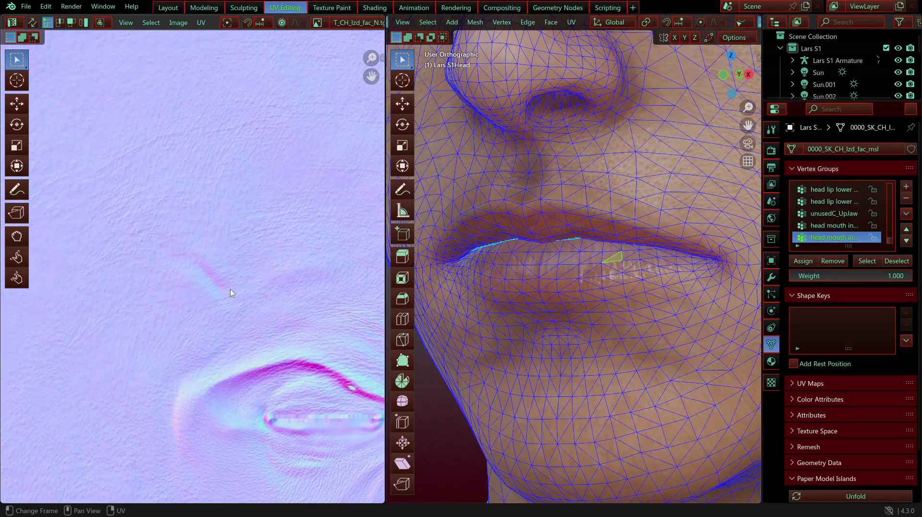
scroll(230, 293, down, 2)
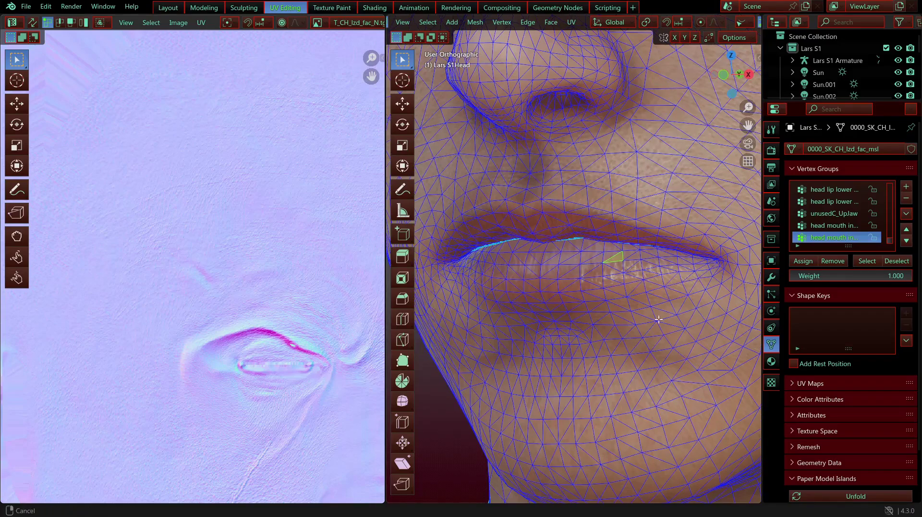
Step: Circle-select a patch of faces above the eyebrow to locate it on the normal map, and clear the selection
shift+middle_drag(659, 319, 694, 502)
scroll(586, 249, down, 3)
shift+middle_drag(566, 232, 590, 359)
click(530, 234)
key(c)
mouse_move(548, 221)
mouse_down()
mouse_move(531, 221)
mouse_move(511, 202)
mouse_move(563, 233)
mouse_move(562, 246)
mouse_move(561, 178)
mouse_move(588, 214)
mouse_up()
right_click(588, 214)
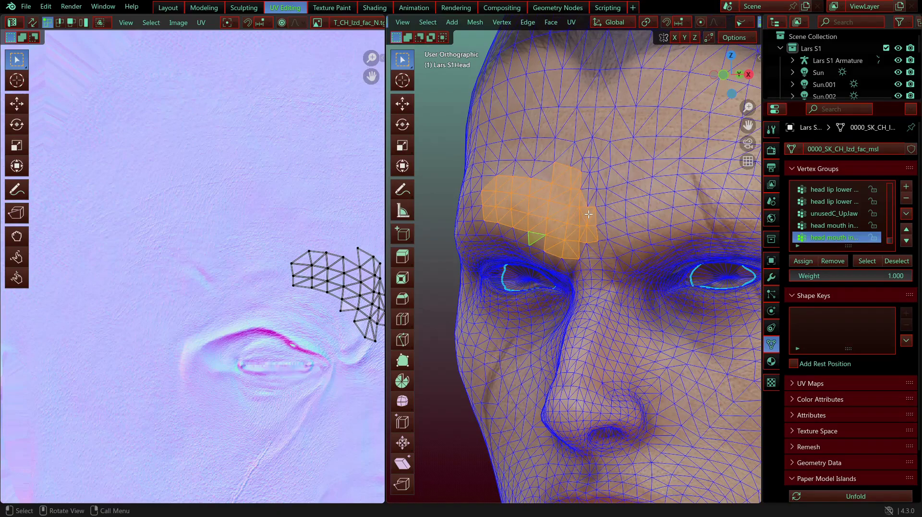
middle_drag(588, 213, 563, 227)
key(alt+a)
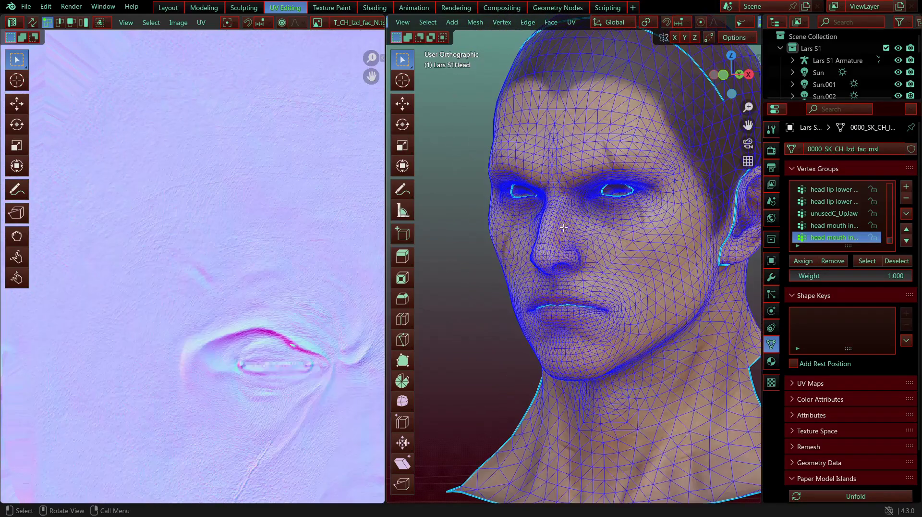
scroll(571, 265, down, 3)
middle_drag(571, 265, 597, 319)
key(shift+h)
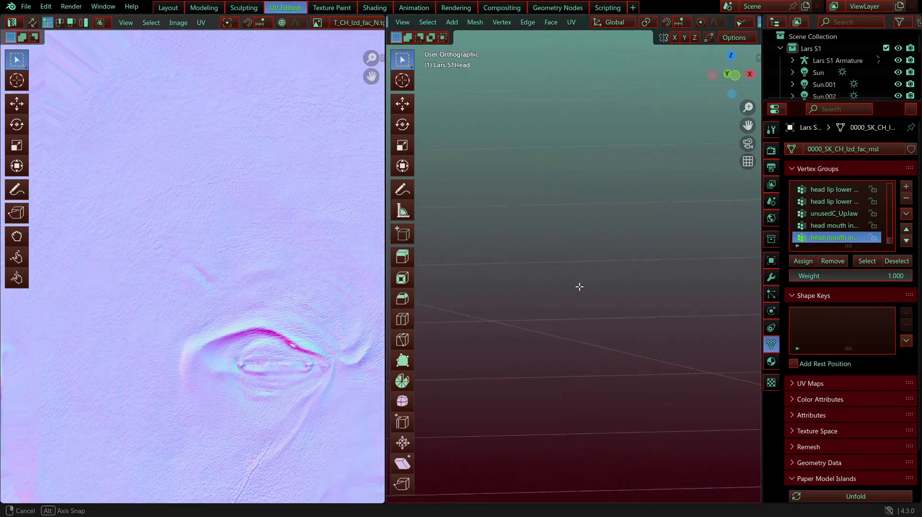
middle_drag(579, 286, 595, 261)
key(alt+h)
Step: Compare the full face normal map with the head's shaded surface and its wireframe, finishing in Object Mode
scroll(557, 288, up, 5)
key(Tab)
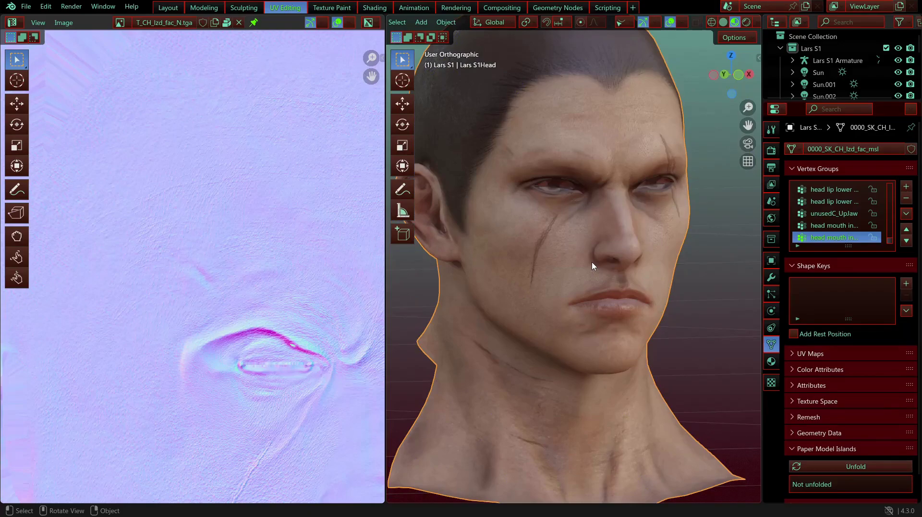
scroll(164, 338, down, 8)
middle_drag(265, 337, 221, 294)
scroll(231, 308, up, 3)
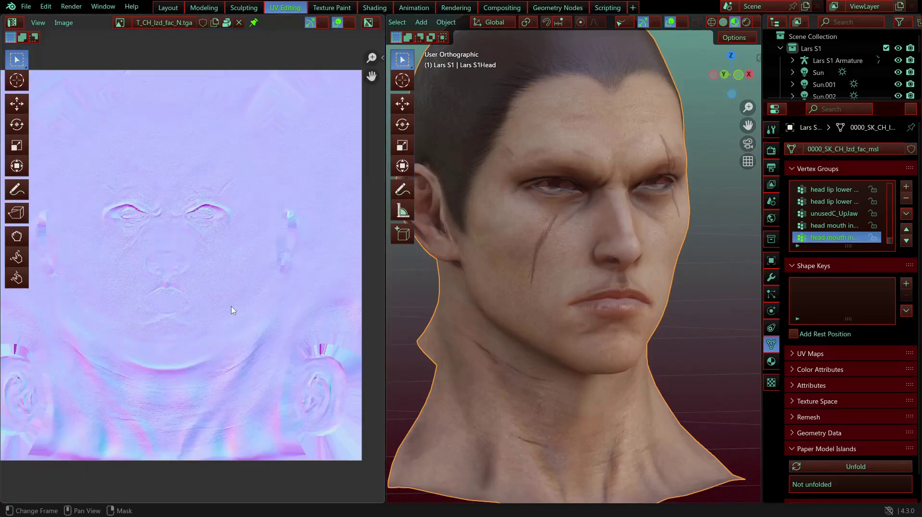
scroll(558, 296, up, 2)
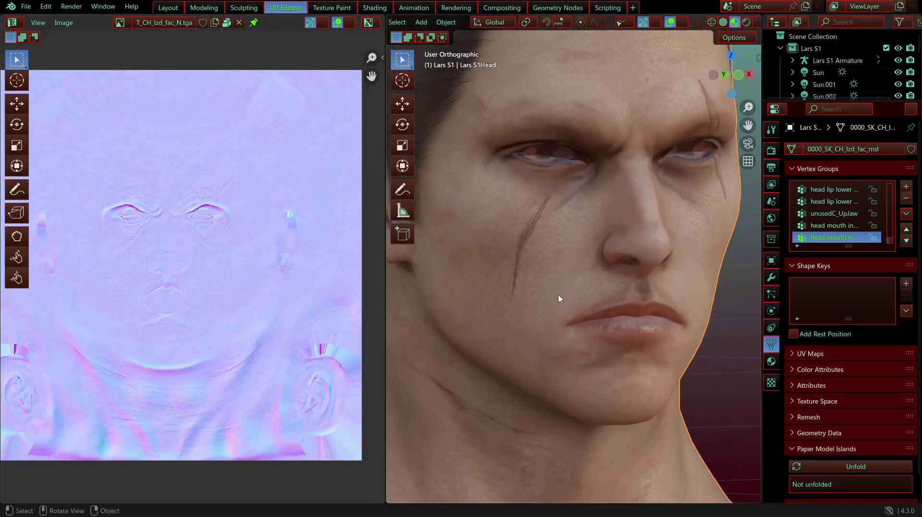
key(Tab)
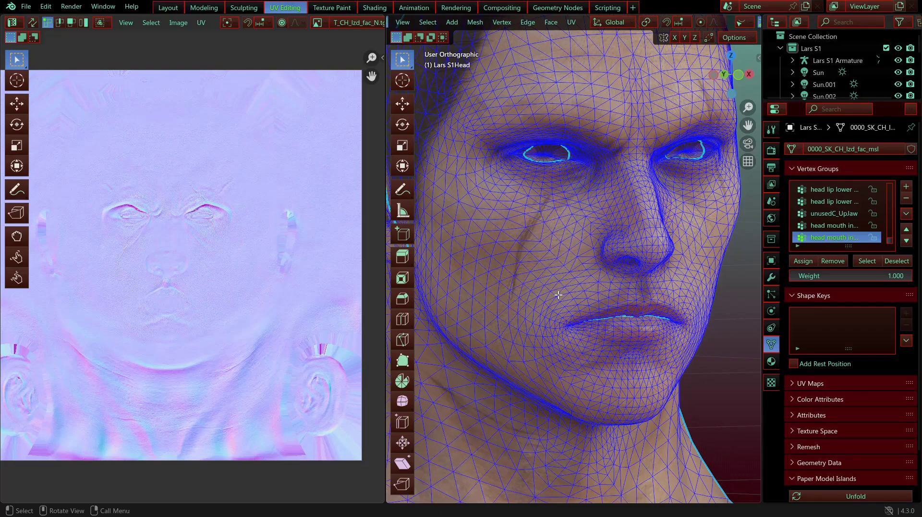
key(Tab)
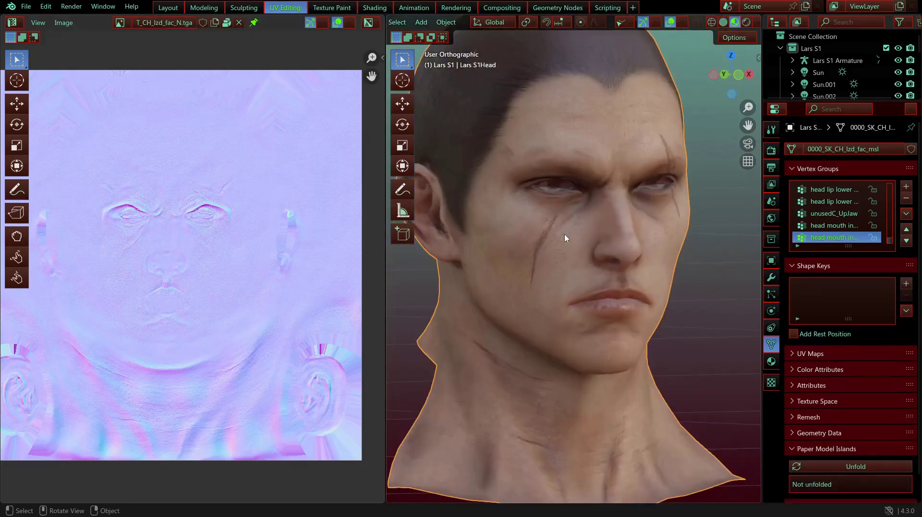
Step: Display the T_CH_lzd_fac_MTM.tga texture in the image editor and bring the whole map into view
click(127, 20)
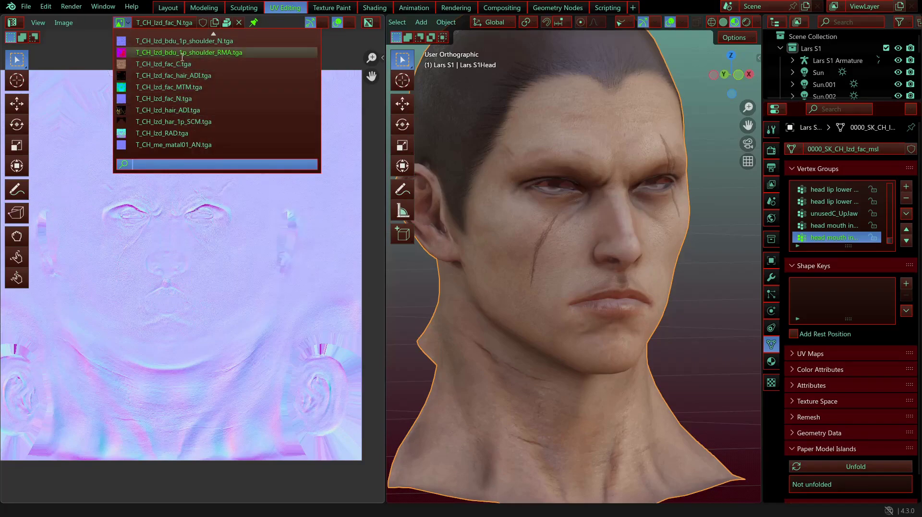
click(192, 87)
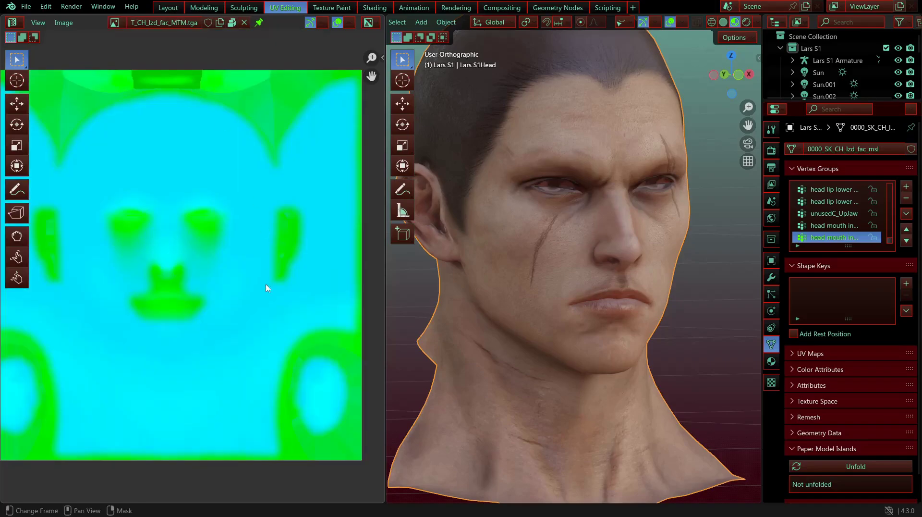
scroll(265, 312, down, 2)
middle_drag(190, 293, 210, 287)
scroll(211, 288, up, 1)
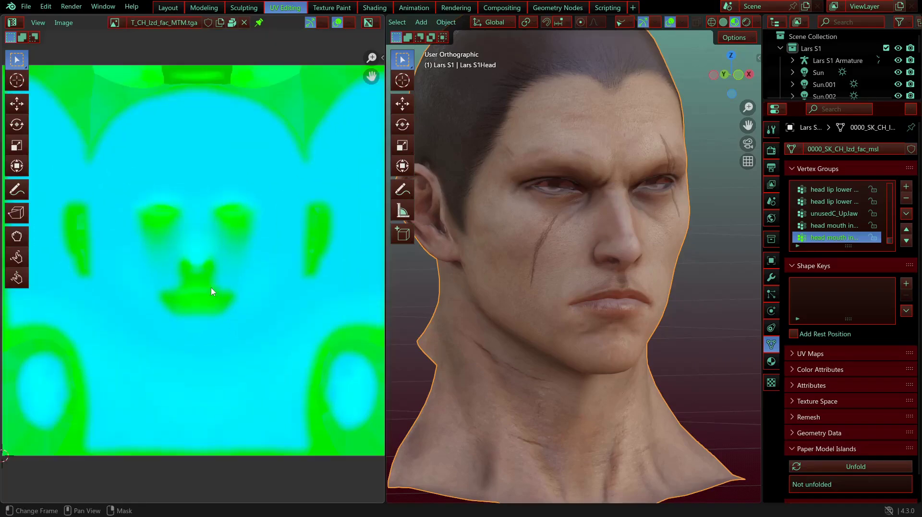
scroll(214, 292, down, 1)
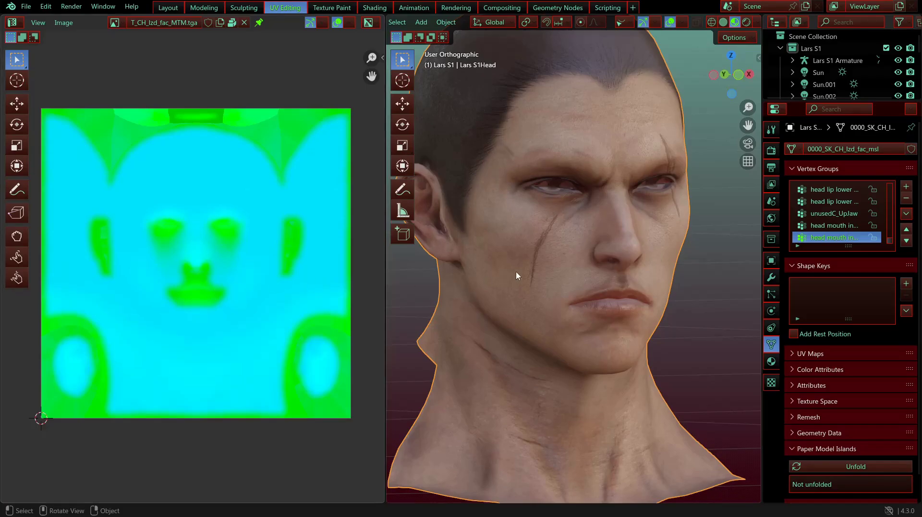
Step: Examine the shaded head from the front and three-quarter sides beside the MTM texture, with the head deselected
middle_drag(595, 290, 574, 288)
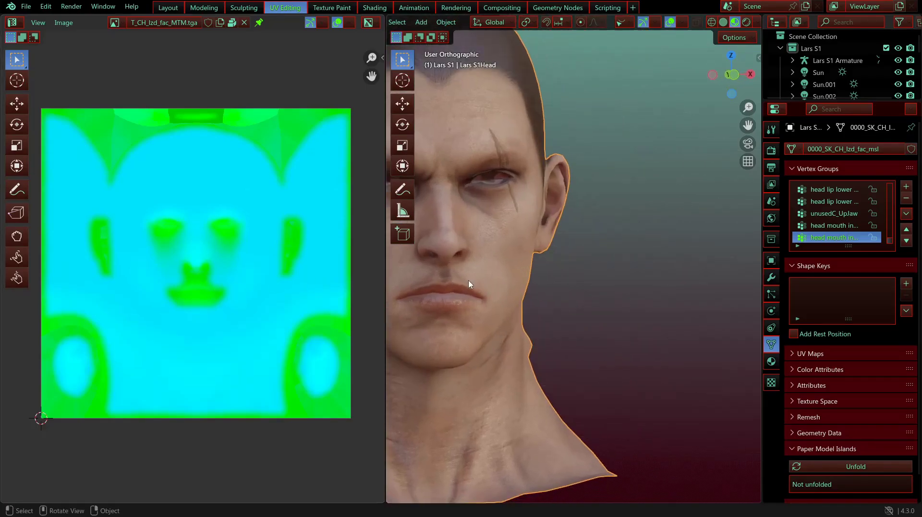
middle_drag(473, 282, 627, 348)
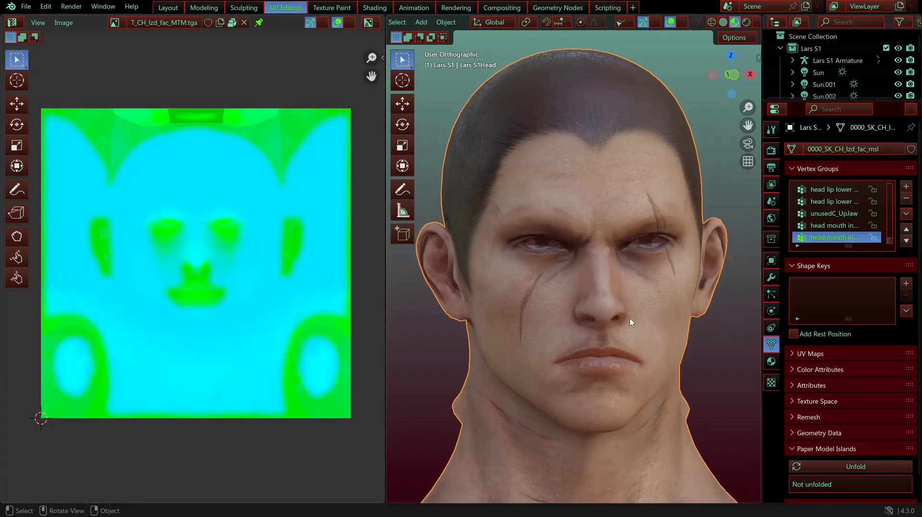
scroll(632, 321, down, 2)
shift+middle_drag(632, 320, 645, 243)
middle_drag(611, 292, 394, 375)
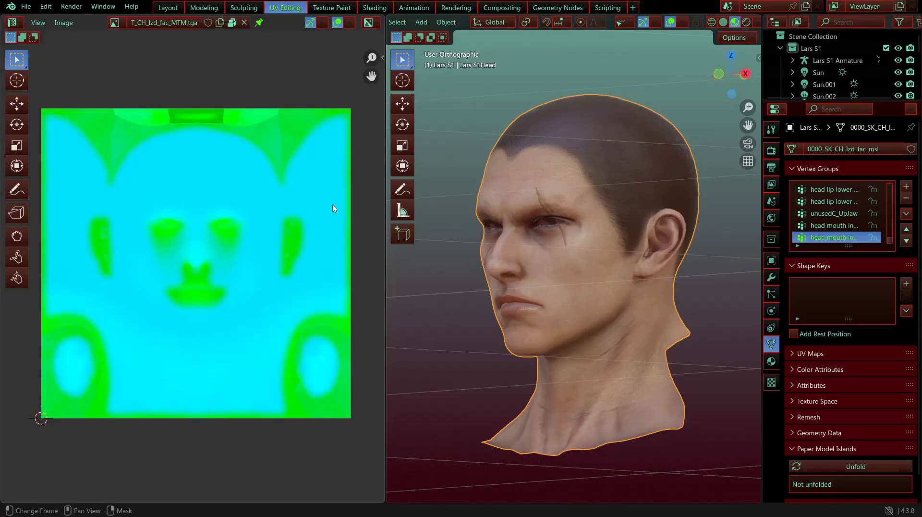
click(473, 281)
middle_drag(465, 269, 488, 281)
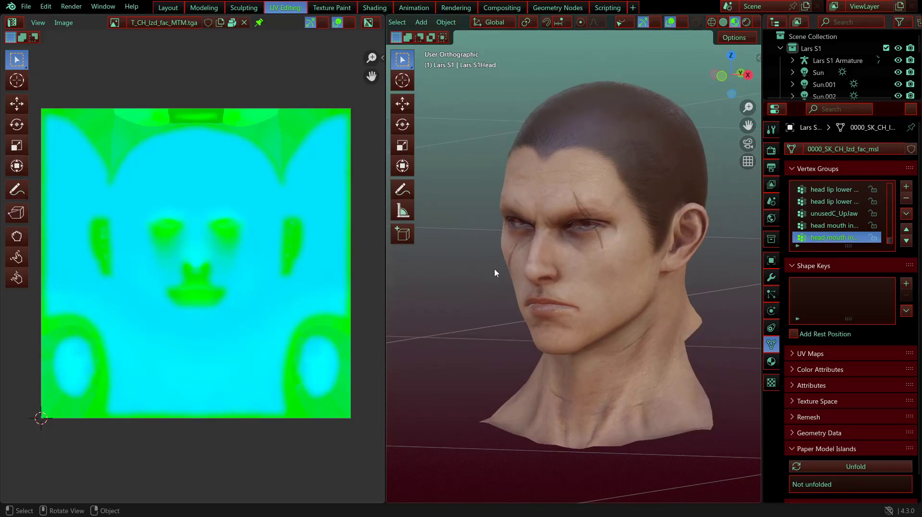
scroll(494, 272, down, 1)
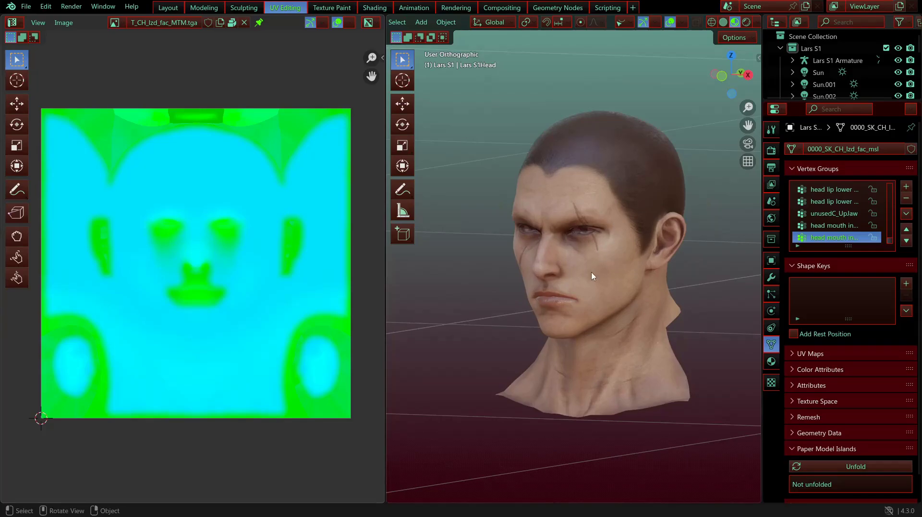
Step: Switch to the Modeling workspace and select the head mesh in the perspective viewport
click(203, 7)
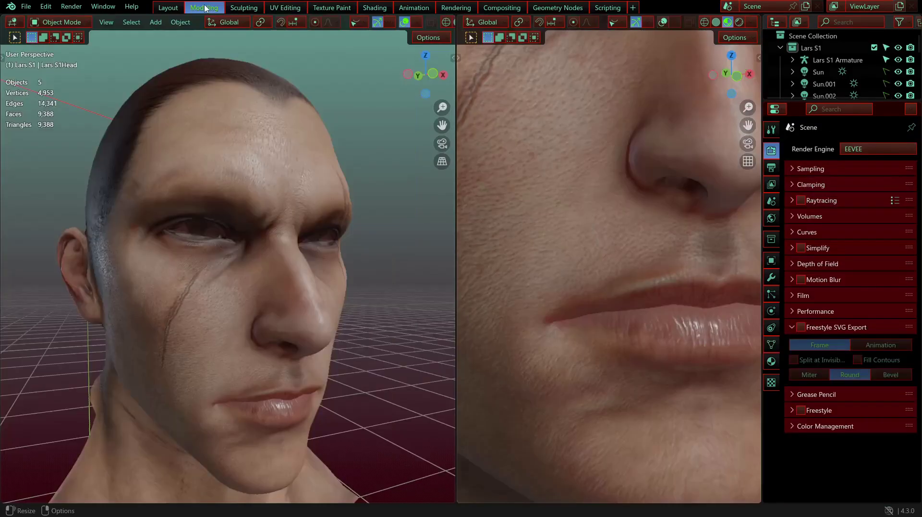
scroll(311, 258, down, 2)
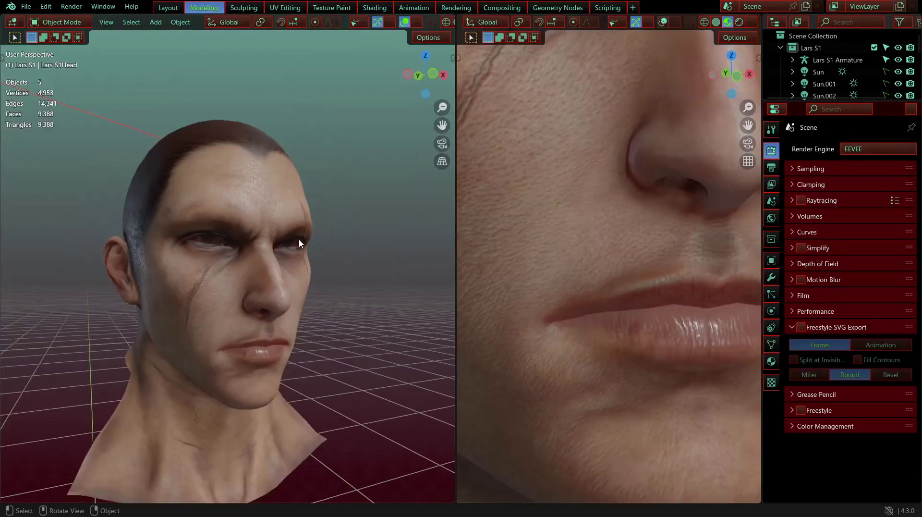
mouse_move(301, 243)
middle_down()
mouse_move(288, 254)
mouse_move(303, 247)
middle_up()
scroll(302, 246, up, 4)
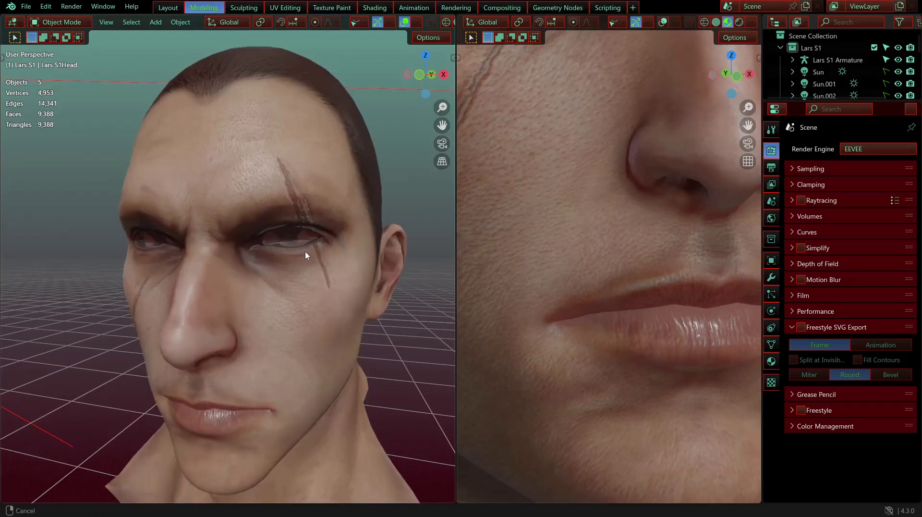
click(287, 197)
middle_drag(287, 197, 230, 218)
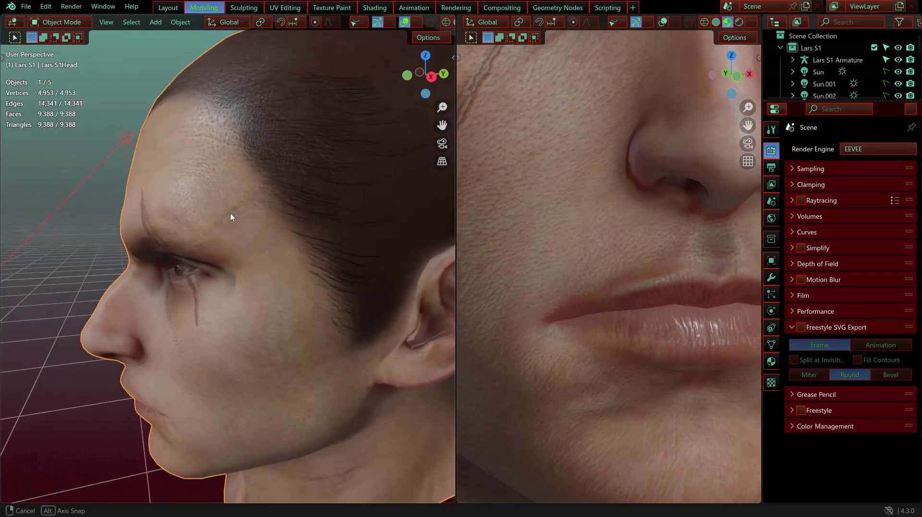
Step: Check the face wireframe in Edit Mode, return to Object Mode, and view the whole head in the orthographic viewport
key(Tab)
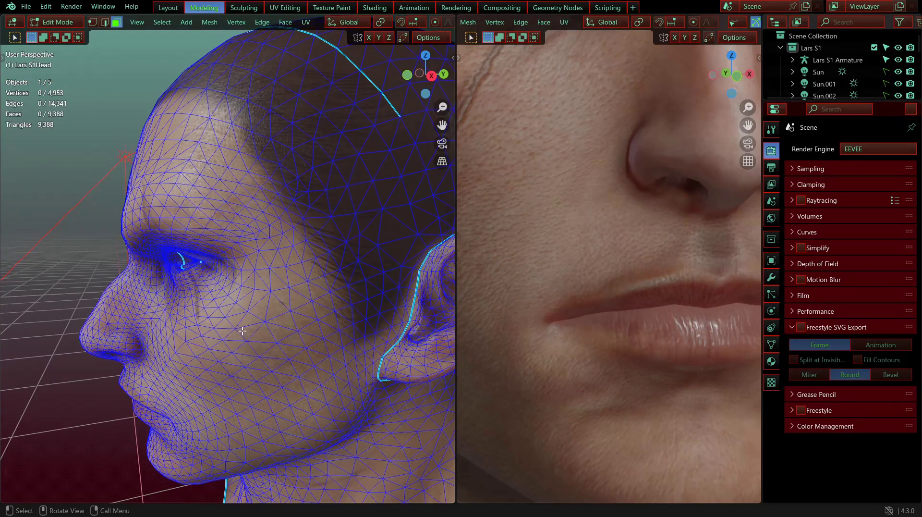
middle_drag(242, 331, 304, 330)
key(Tab)
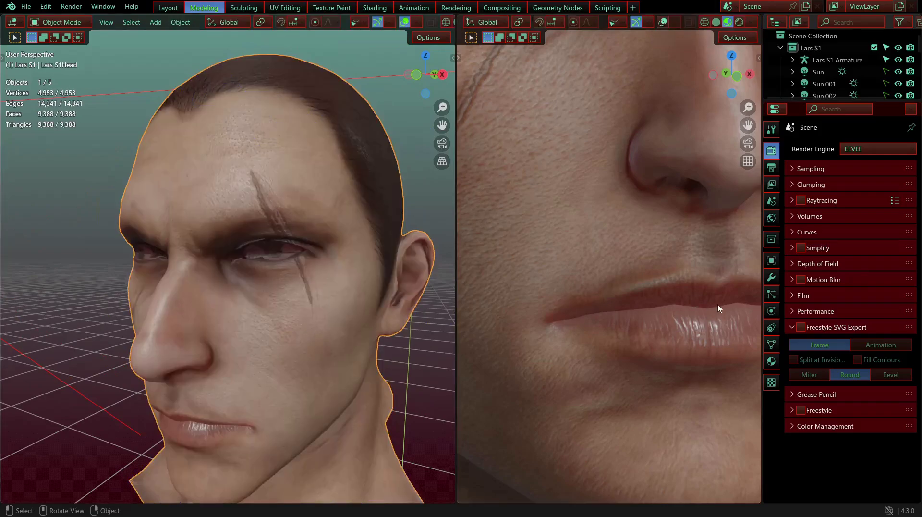
scroll(717, 304, down, 7)
shift+middle_drag(660, 308, 655, 328)
scroll(663, 329, down, 1)
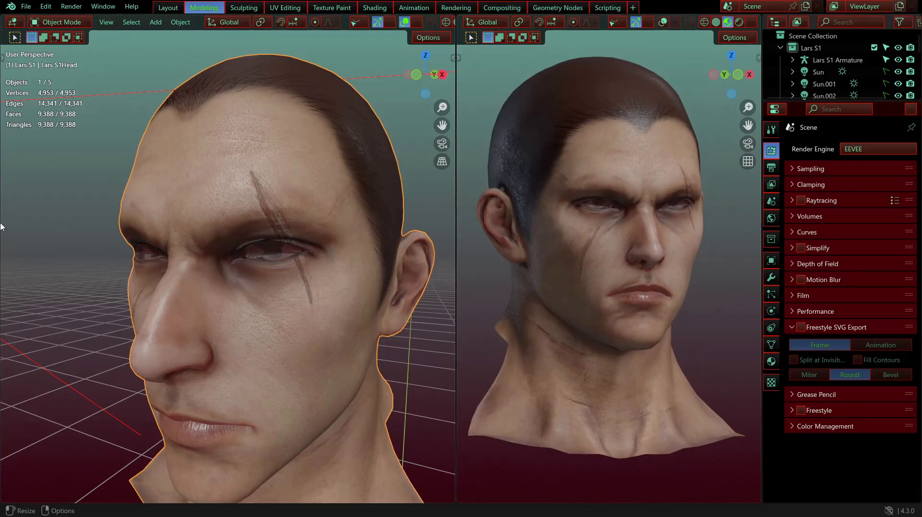
Step: Reveal all hidden objects of the character and clear the selection
key(alt+a)
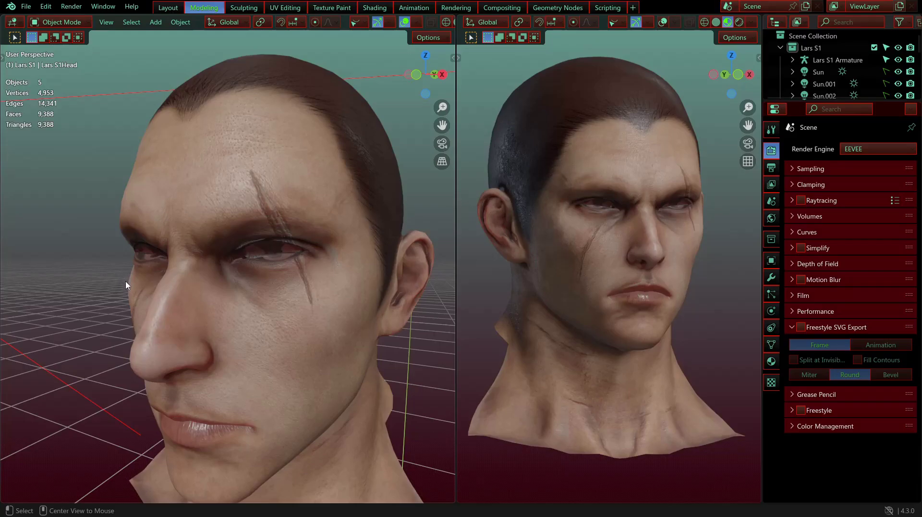
key(alt+h)
scroll(181, 303, down, 10)
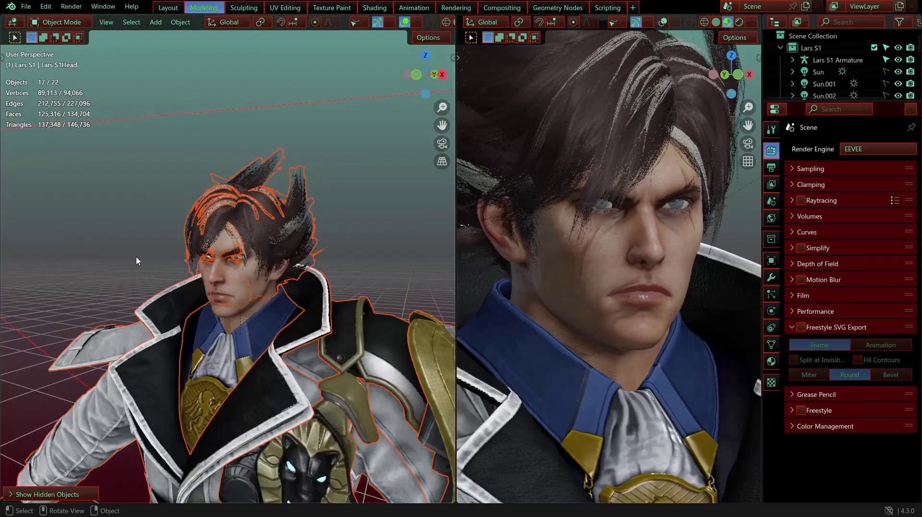
scroll(171, 298, up, 5)
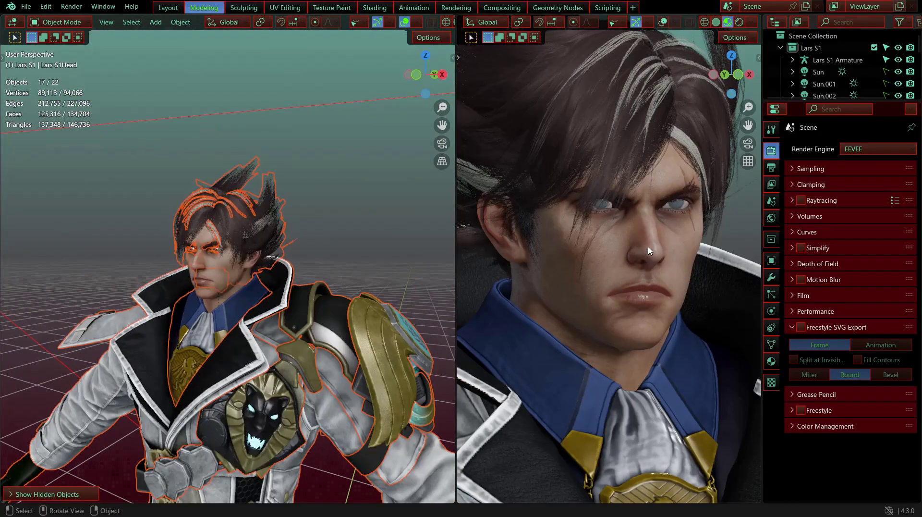
shift+middle_drag(654, 233, 663, 276)
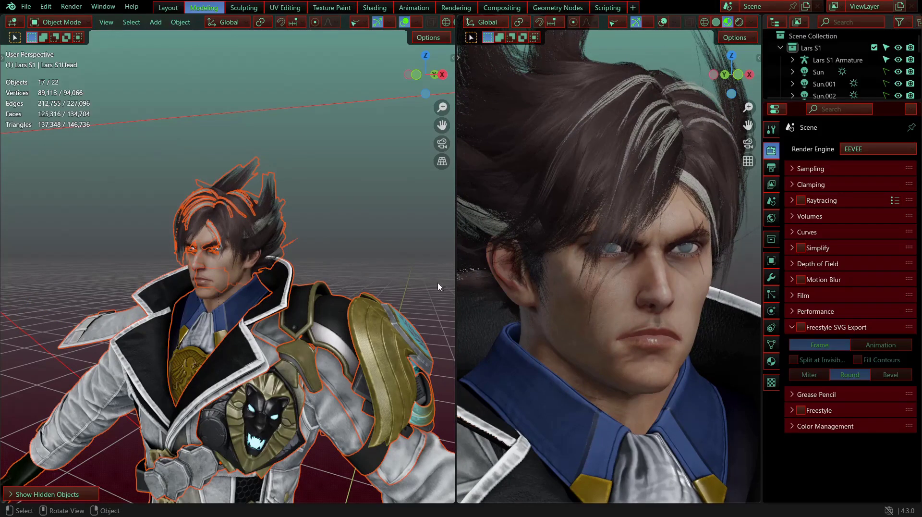
scroll(222, 280, down, 5)
scroll(313, 221, up, 2)
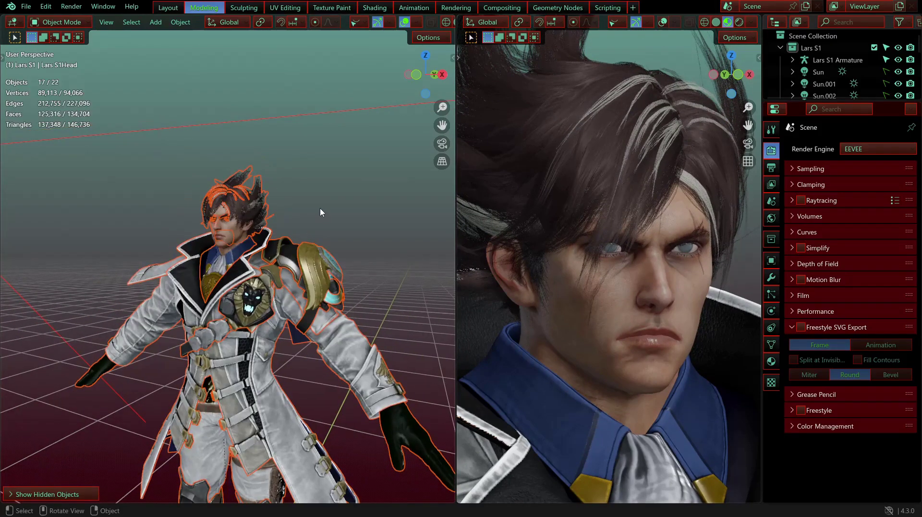
click(320, 212)
Step: Turn off the visibility of light objects in the perspective viewport
scroll(319, 208, up, 2)
scroll(317, 222, up, 1)
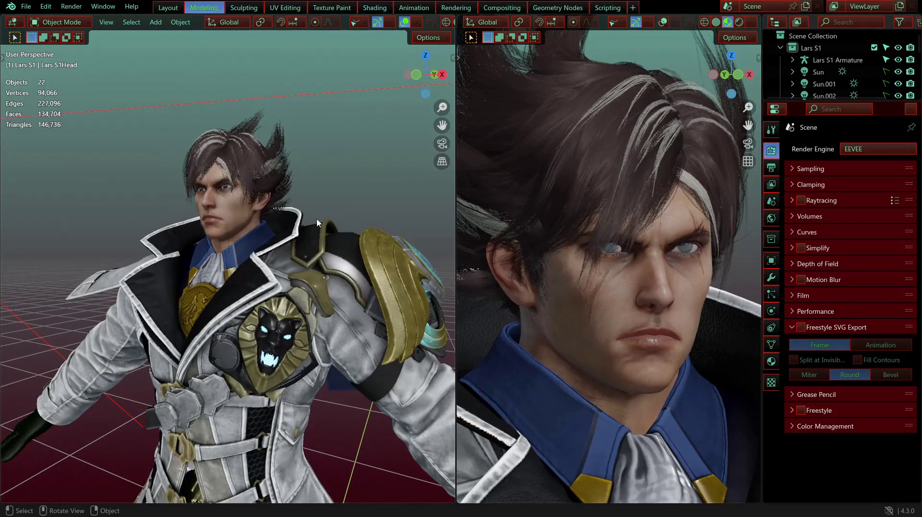
middle_drag(317, 234, 328, 250)
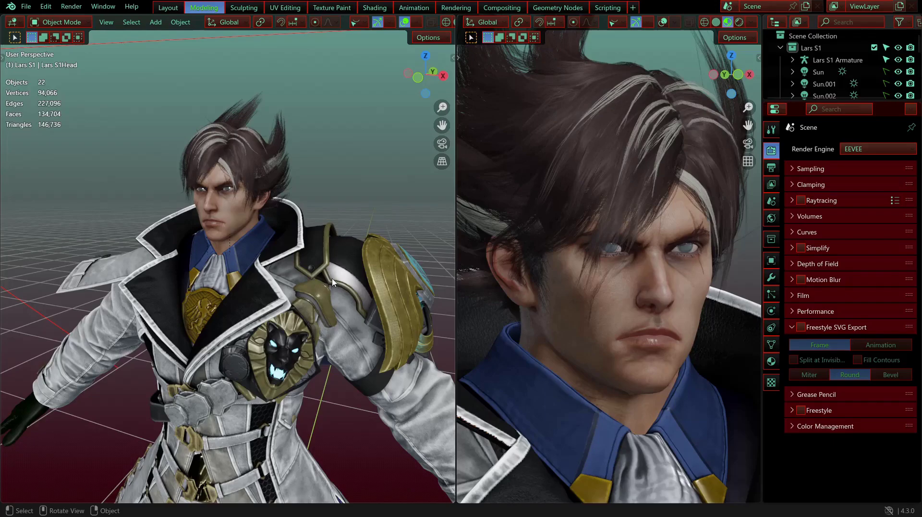
middle_drag(333, 282, 296, 220)
click(360, 23)
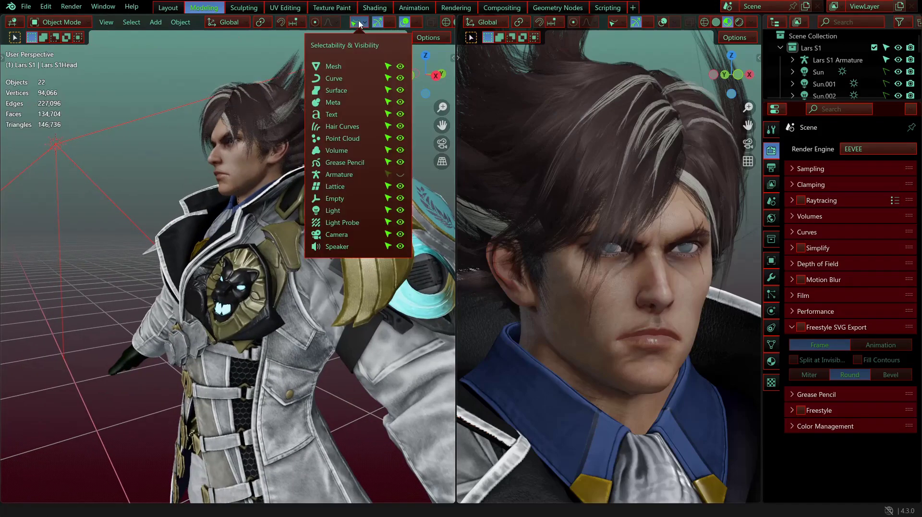
click(400, 211)
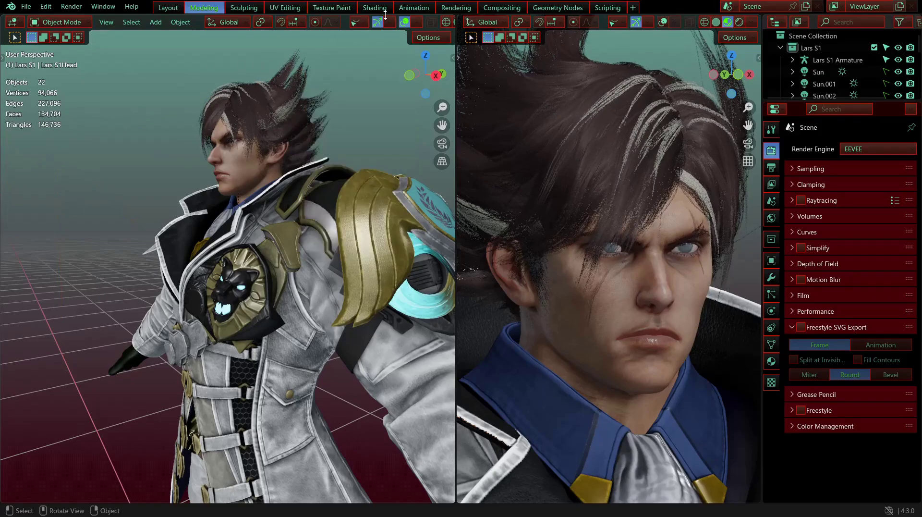
Step: Switch the perspective viewport to rendered shading and inspect the character with the lights hidden
scroll(409, 28, down, 5)
click(433, 22)
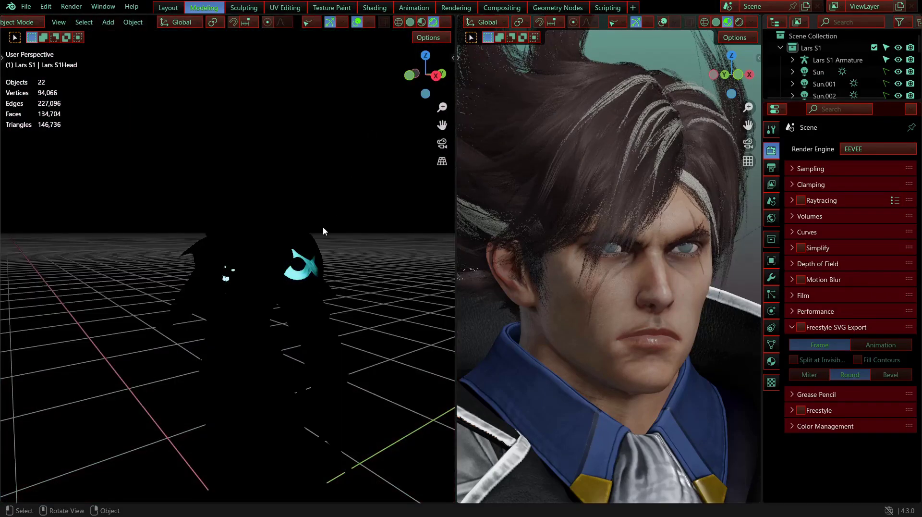
middle_drag(323, 231, 194, 302)
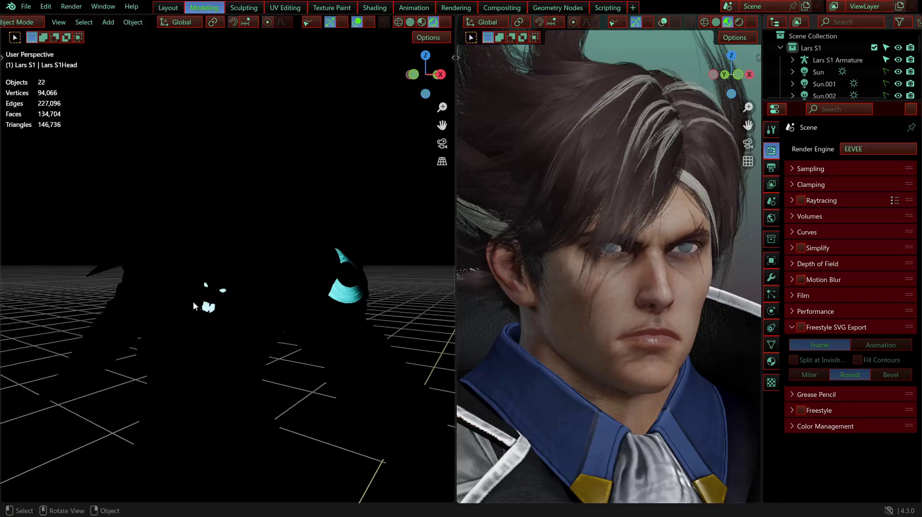
Step: Toggle raytracing on and off and compare the effect on the unlit character in the rendered perspective viewport
click(801, 200)
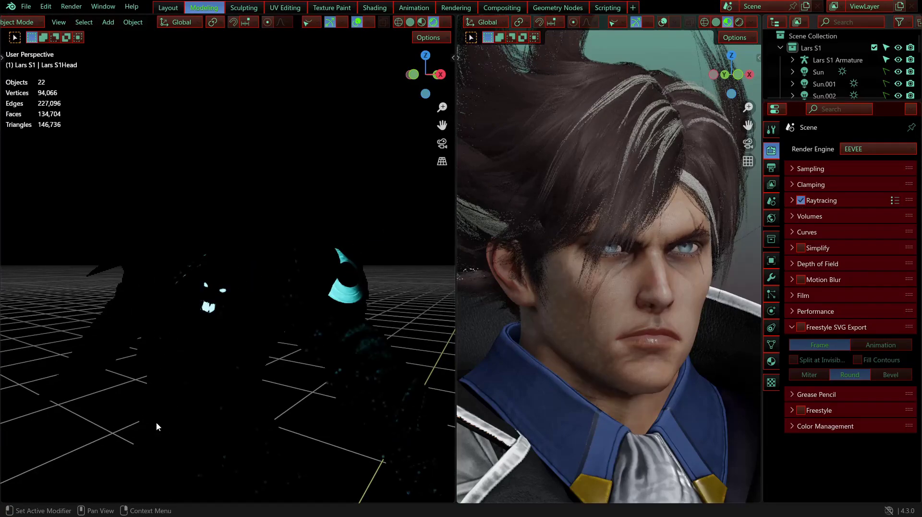
shift+middle_drag(254, 334, 245, 308)
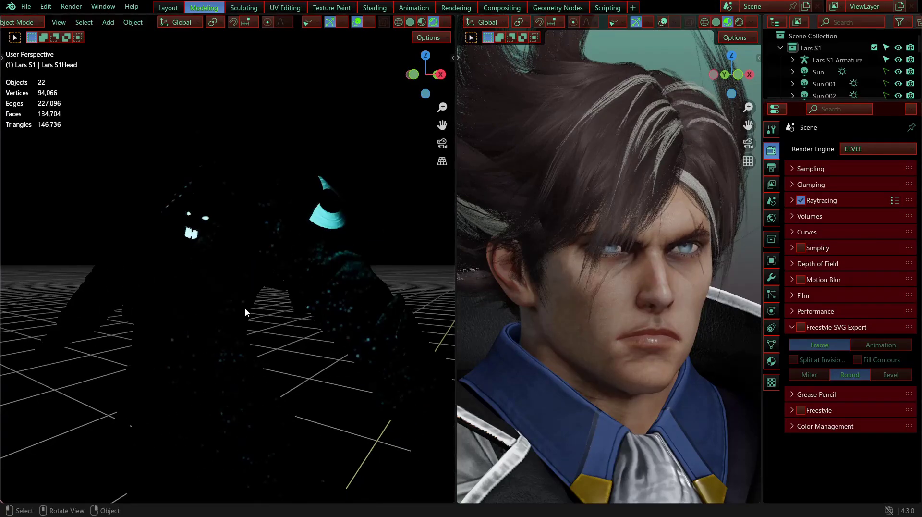
scroll(191, 270, up, 4)
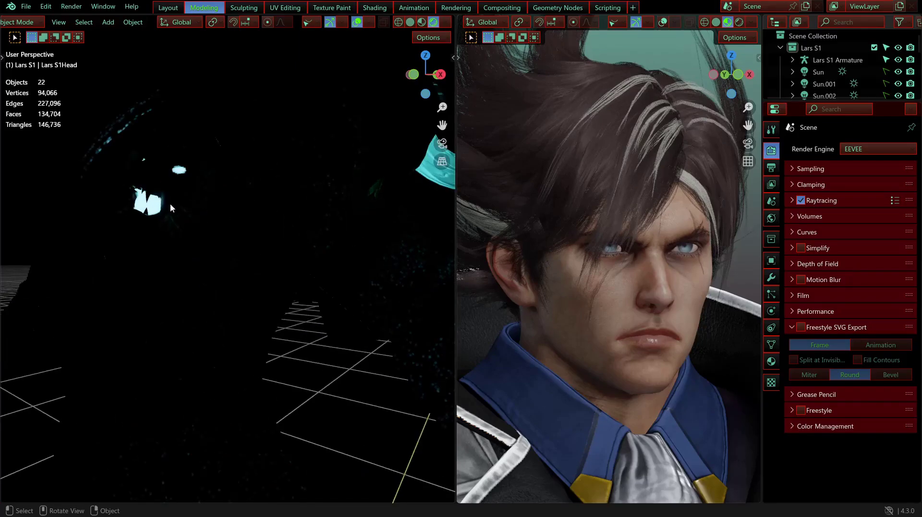
middle_drag(215, 221, 132, 224)
middle_drag(194, 258, 263, 300)
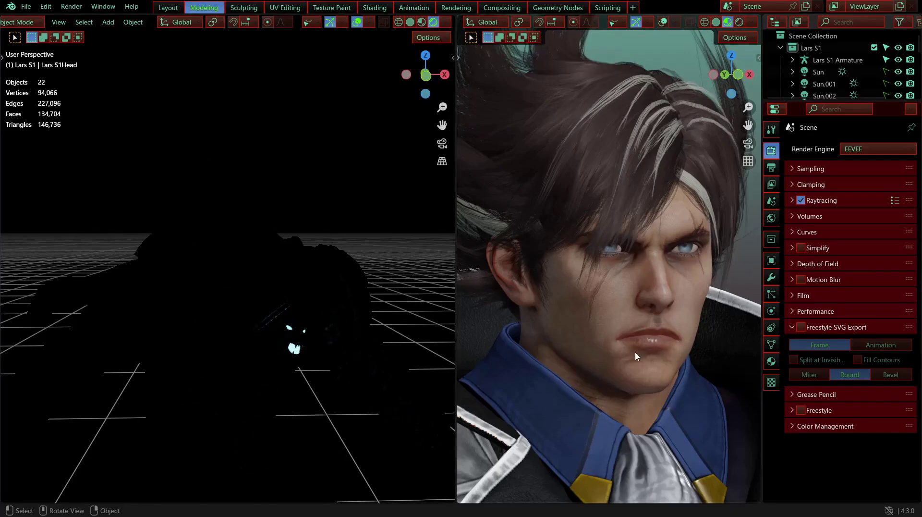
click(805, 202)
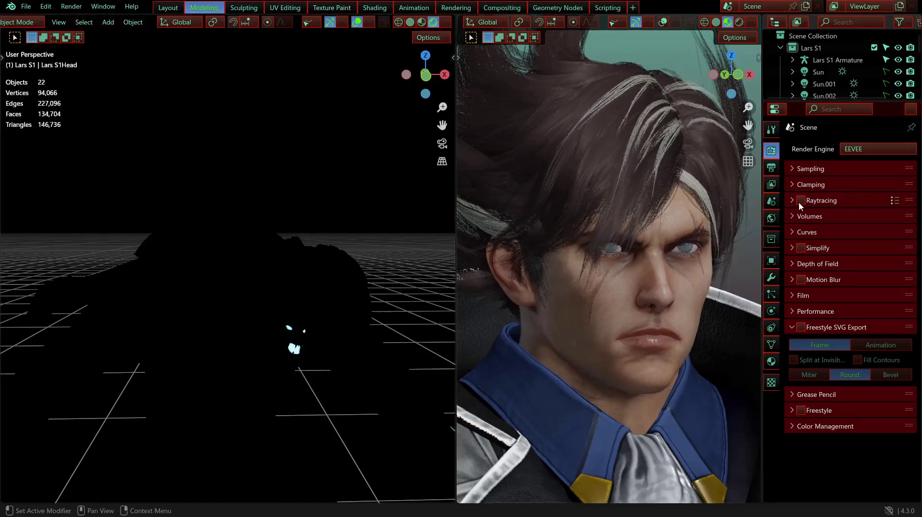
click(800, 201)
click(801, 201)
Step: Restore the visibility of light objects in the perspective viewport and set its shading to Material Preview
click(421, 22)
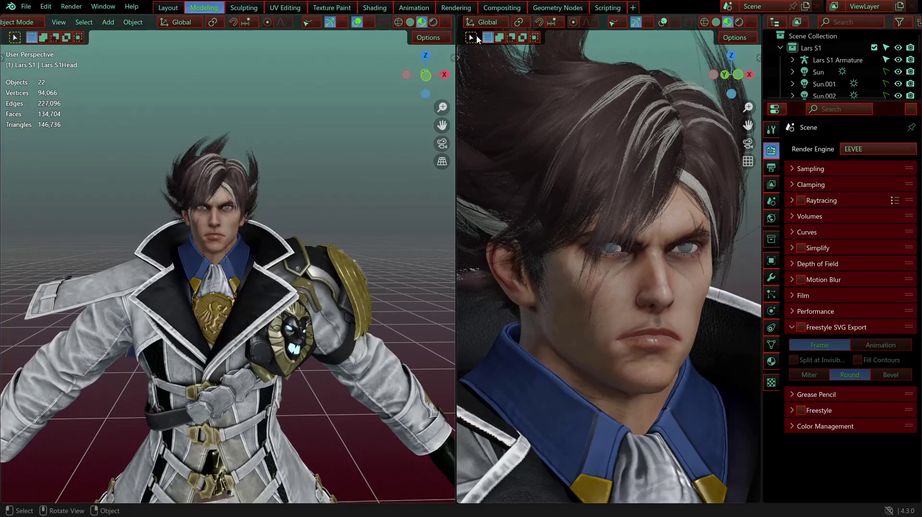
click(432, 22)
click(308, 23)
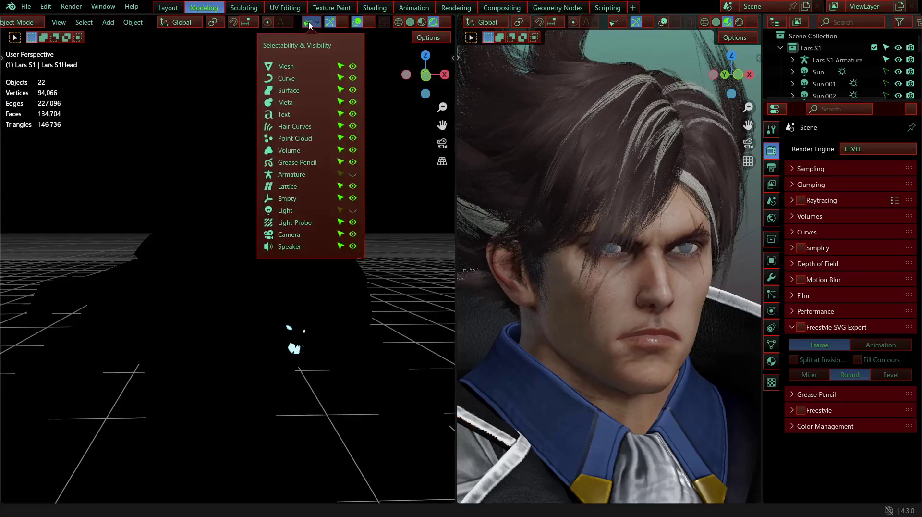
click(353, 212)
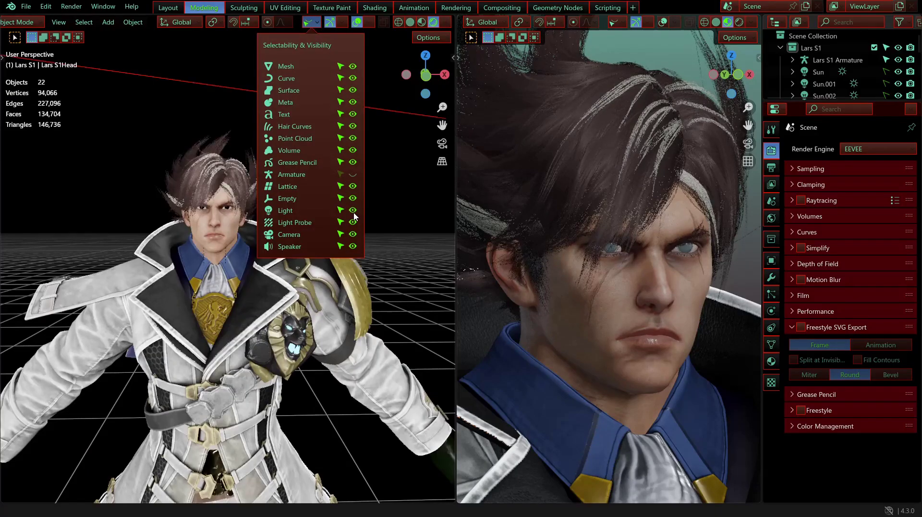
click(421, 22)
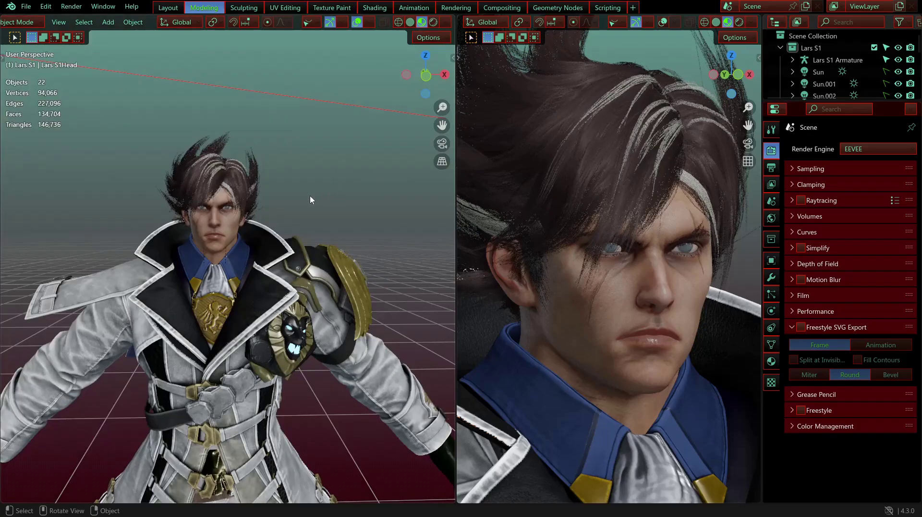
Step: Join the two 3D viewports so that the perspective view fills the whole area
mouse_move(310, 198)
middle_down()
mouse_move(259, 208)
mouse_move(323, 199)
middle_up()
scroll(259, 207, up, 4)
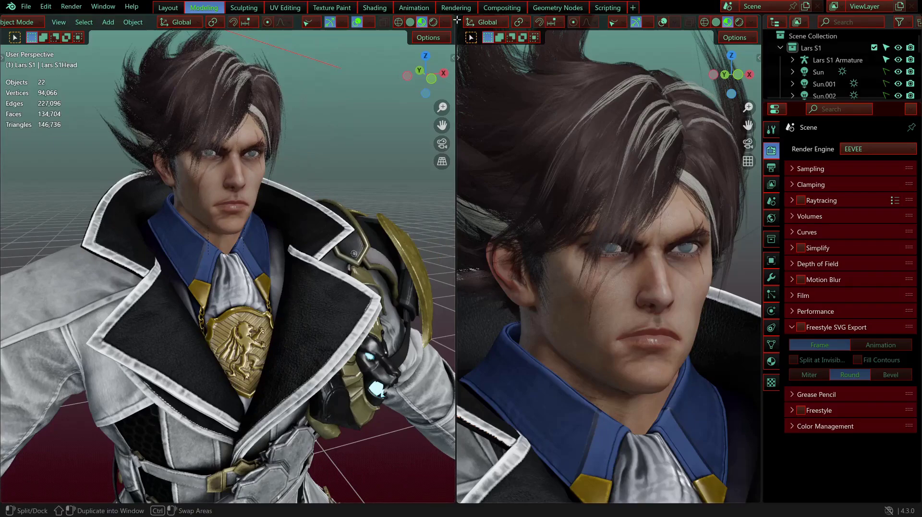
drag(463, 20, 468, 20)
drag(380, 238, 381, 238)
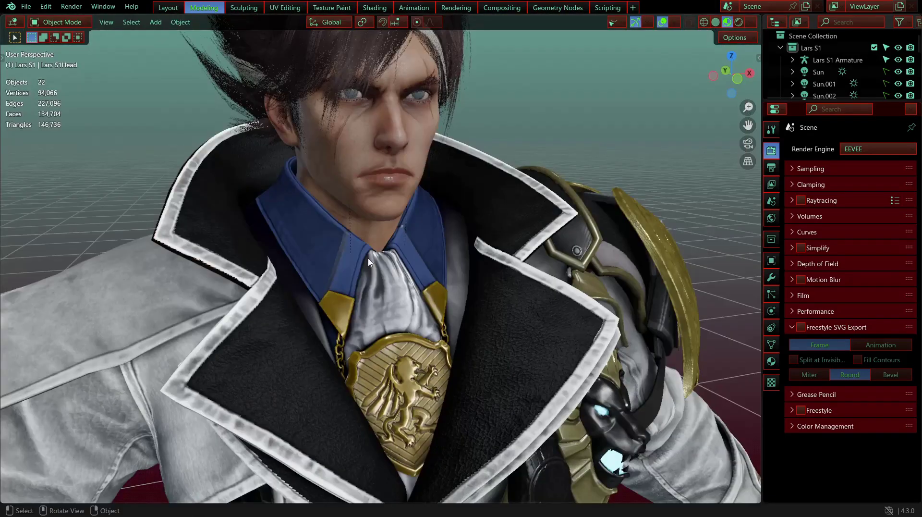
Step: Examine the character's outfit from the front, side and back, including the coat, shoulder armour and lion emblem
scroll(408, 216, down, 6)
scroll(428, 187, up, 4)
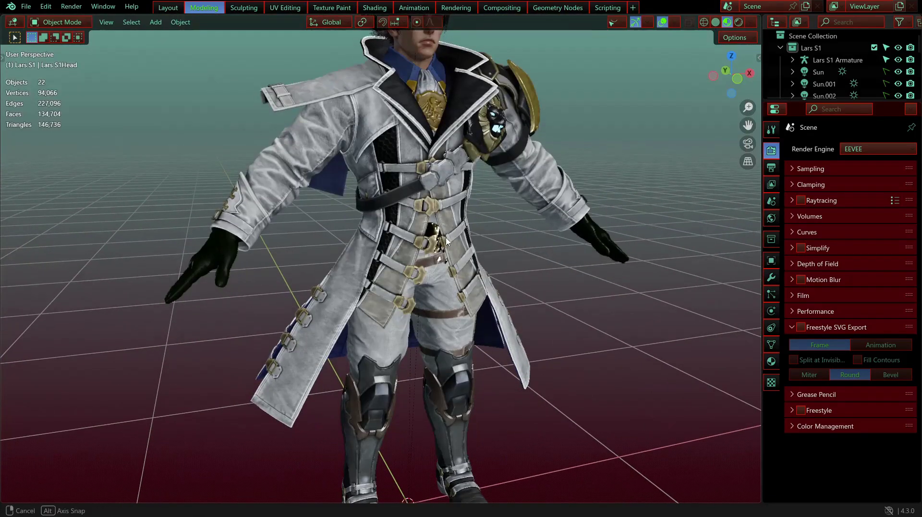
middle_drag(444, 237, 363, 241)
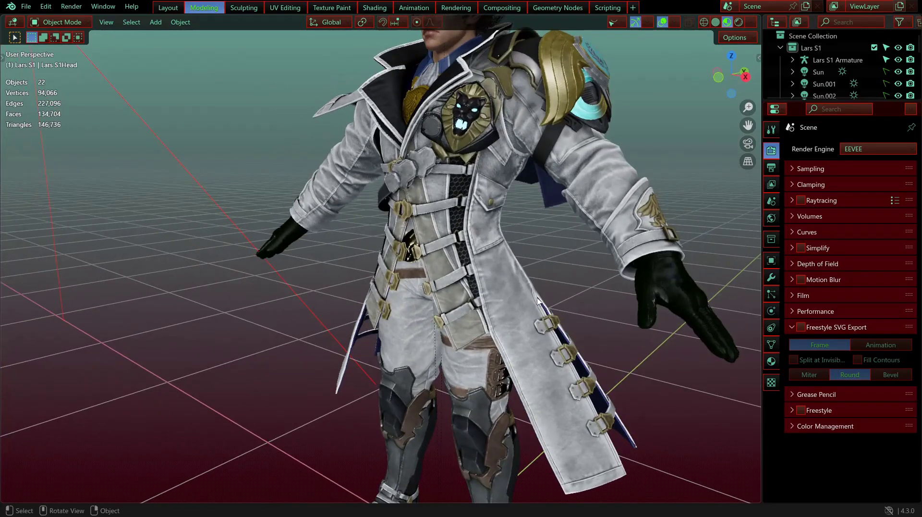
shift+middle_drag(547, 247, 510, 176)
middle_drag(510, 263, 218, 264)
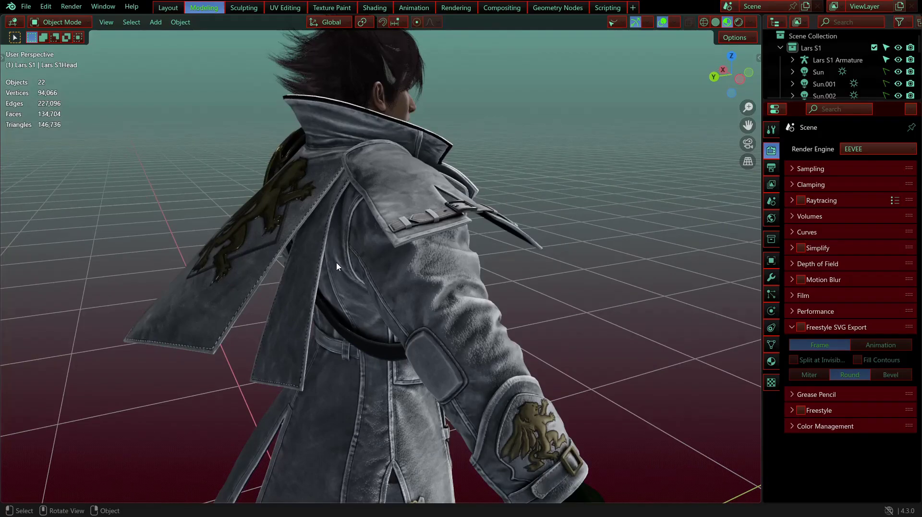
middle_drag(336, 265, 409, 301)
middle_drag(507, 335, 424, 335)
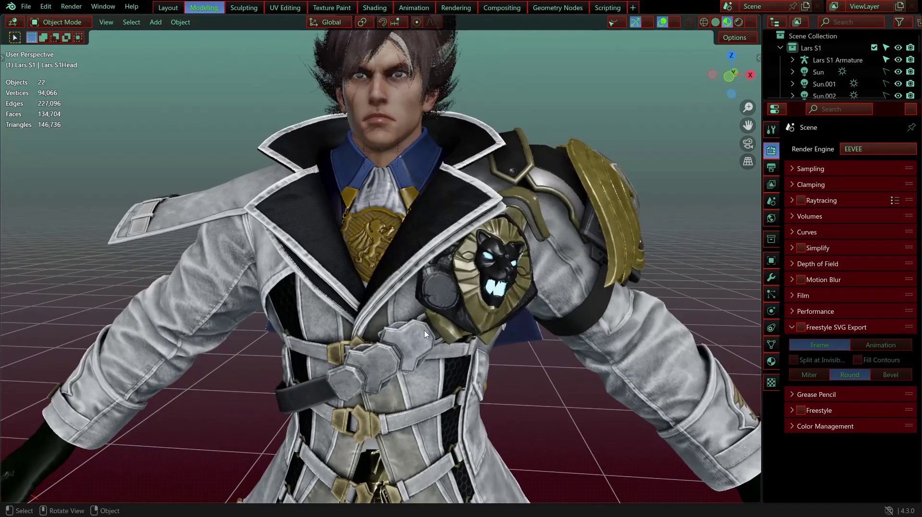
scroll(388, 275, down, 3)
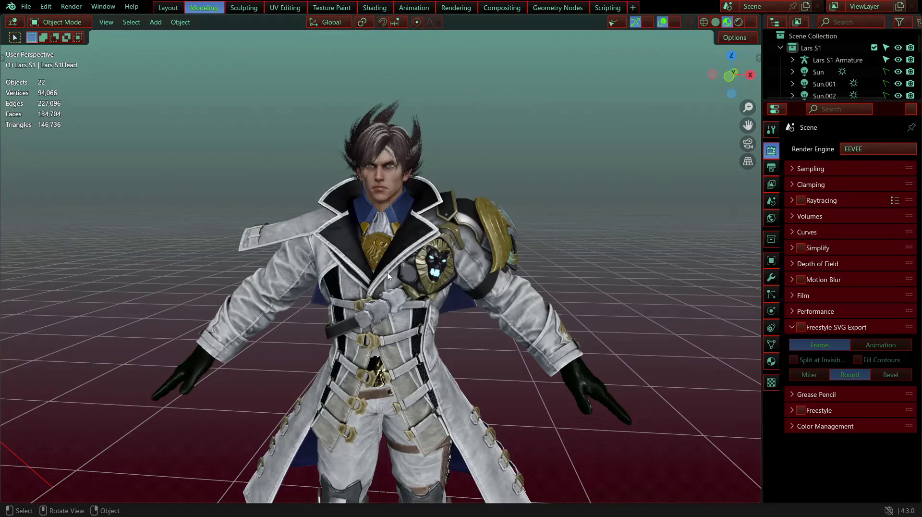
scroll(423, 271, up, 1)
middle_drag(442, 278, 440, 278)
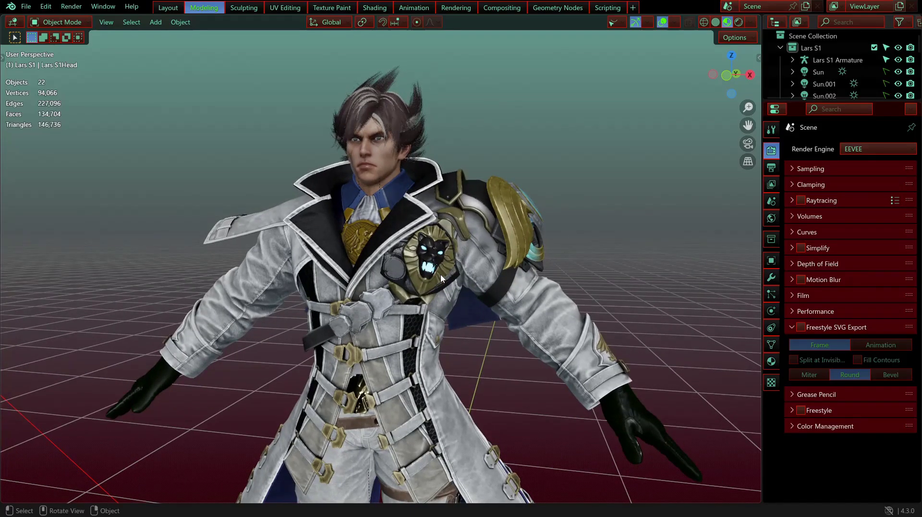
scroll(389, 261, up, 4)
scroll(393, 290, down, 3)
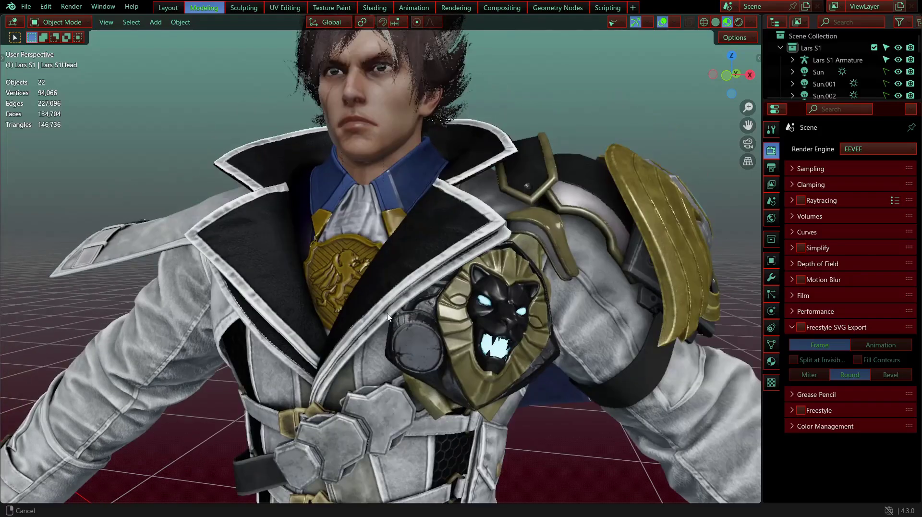
Step: Select the inner collar object with the shield pendant and isolate it in Local View
click(372, 255)
middle_drag(372, 256, 372, 255)
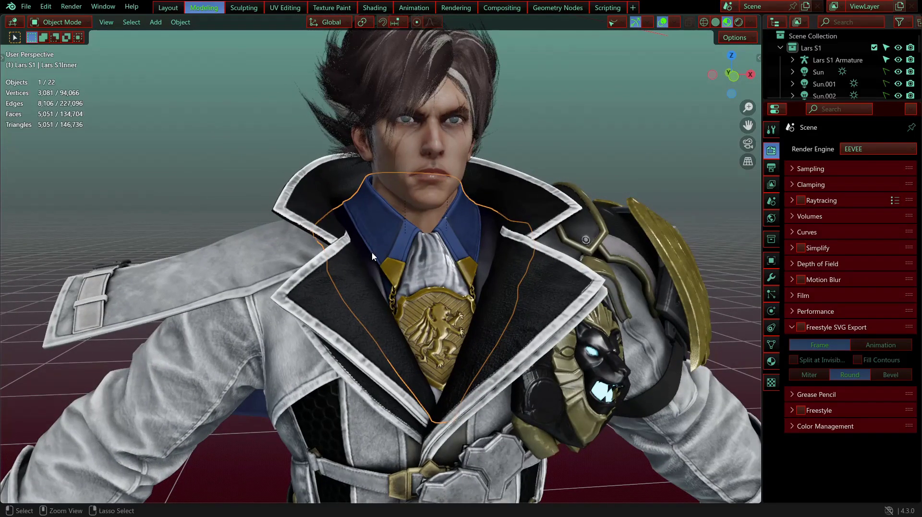
key(KP_Divide)
scroll(466, 298, up, 4)
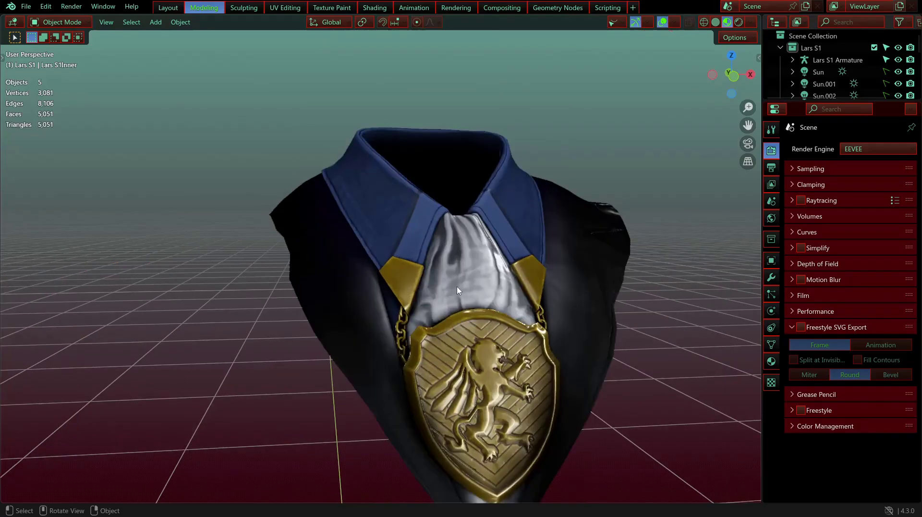
Step: Enter Edit Mode on the isolated collar object and compare the lion shield's topology in Solid and Material Preview shading
key(Tab)
scroll(446, 288, up, 6)
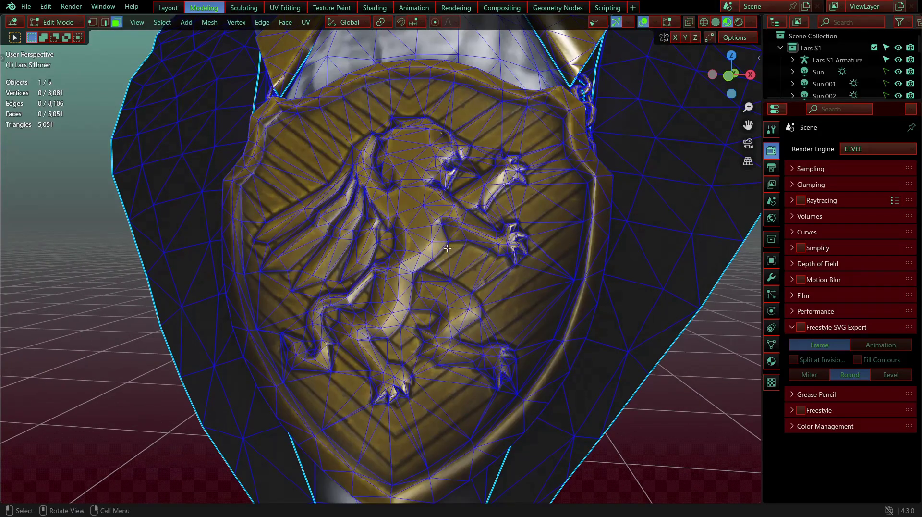
scroll(423, 248, down, 3)
scroll(398, 247, up, 4)
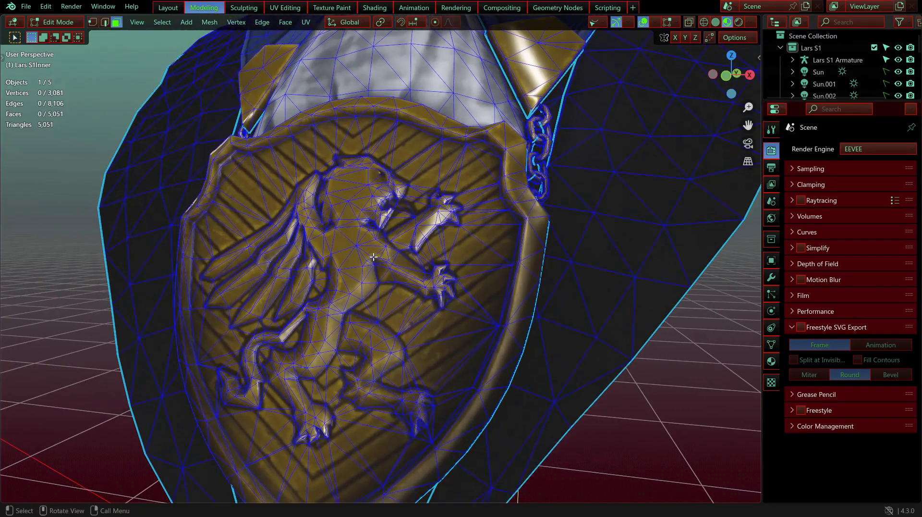
click(715, 23)
click(727, 22)
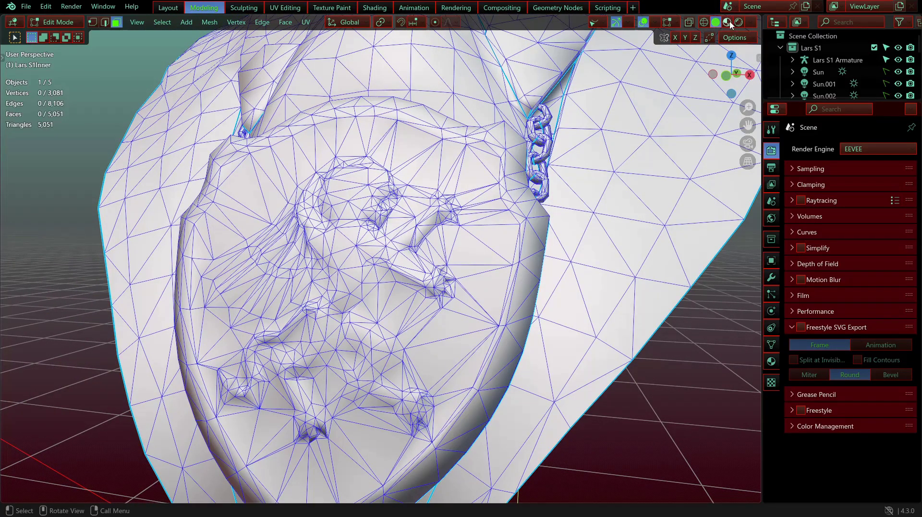
scroll(425, 261, down, 3)
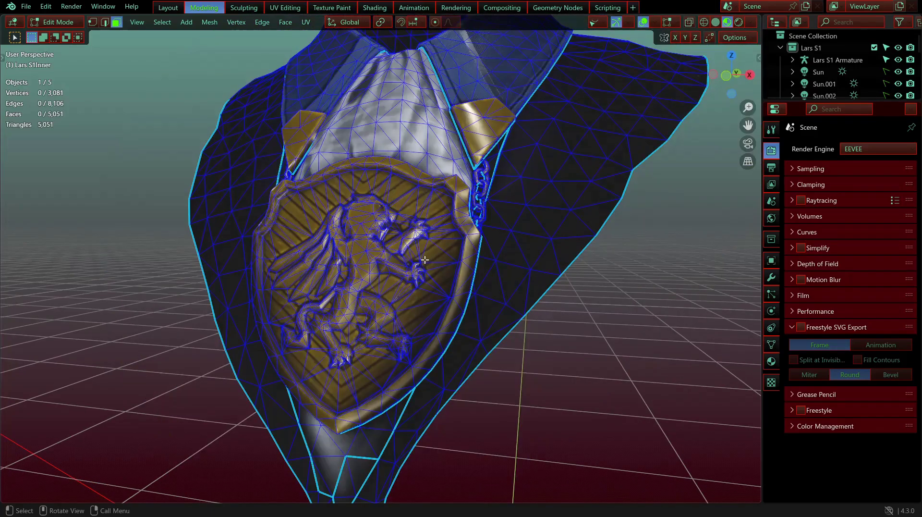
Step: Select all geometry linked to the lion shield to check its mesh, and switch the selection to a face on the cravat
middle_drag(432, 258, 485, 200)
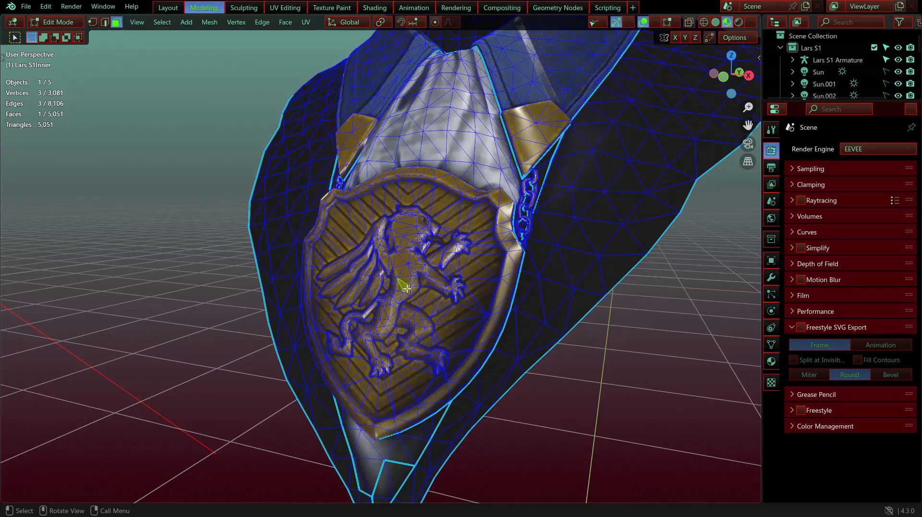
key(ctrl+l)
scroll(462, 270, down, 5)
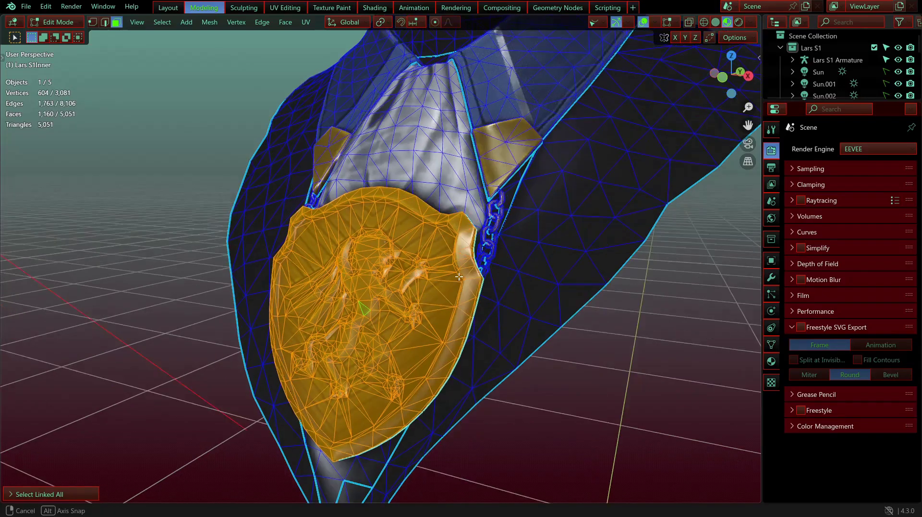
click(427, 239)
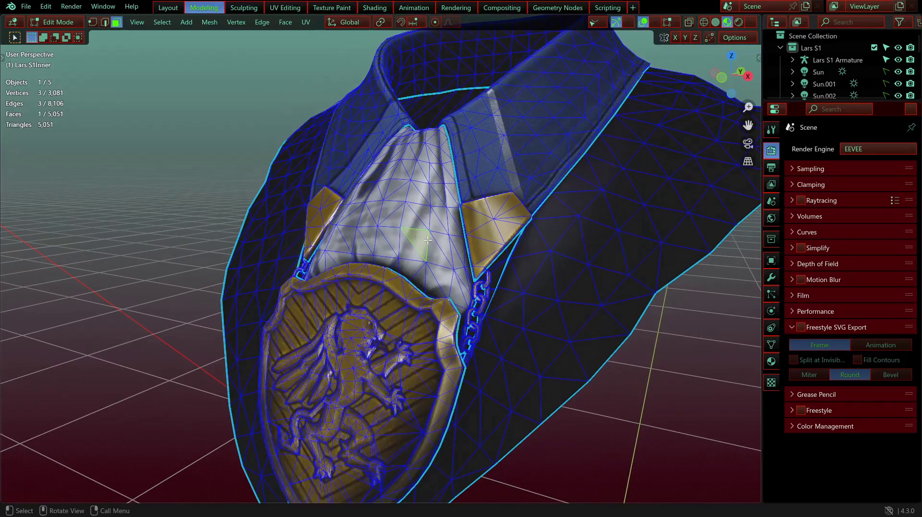
Step: Examine the collar mesh and the wireframe of the chain connecting the collar tip to the shield
scroll(490, 231, down, 5)
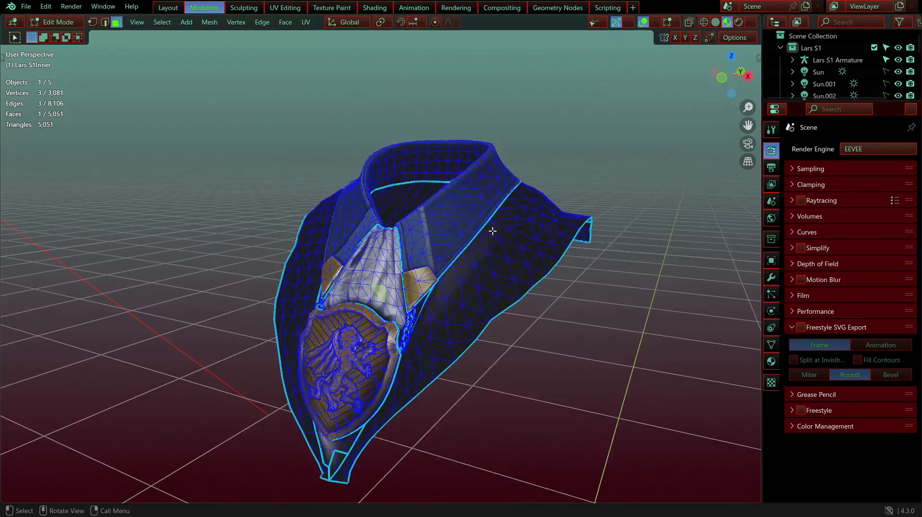
scroll(491, 232, up, 2)
middle_drag(491, 232, 421, 258)
scroll(376, 301, up, 4)
shift+middle_drag(427, 326, 489, 339)
shift+middle_drag(413, 347, 317, 361)
scroll(529, 327, up, 6)
scroll(528, 327, down, 2)
middle_drag(528, 328, 500, 328)
shift+middle_drag(720, 328, 440, 335)
middle_drag(234, 327, 340, 323)
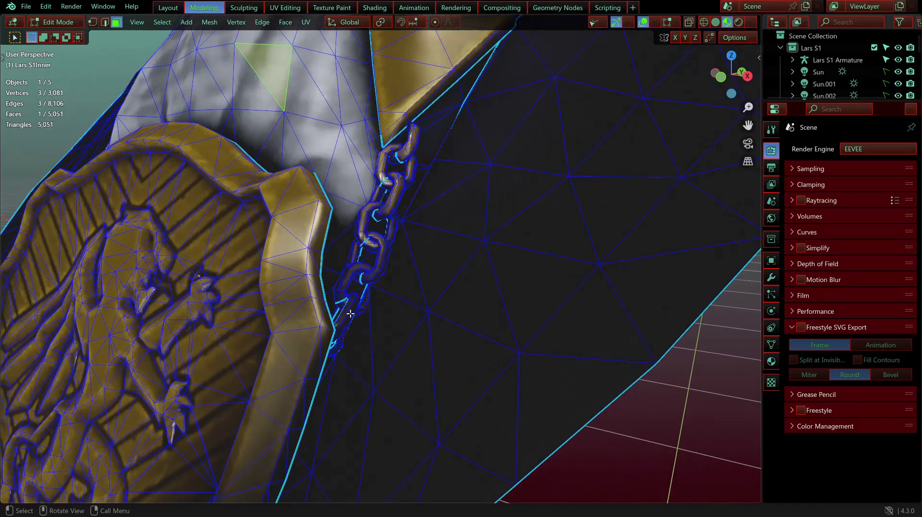
scroll(342, 323, up, 2)
scroll(318, 369, down, 1)
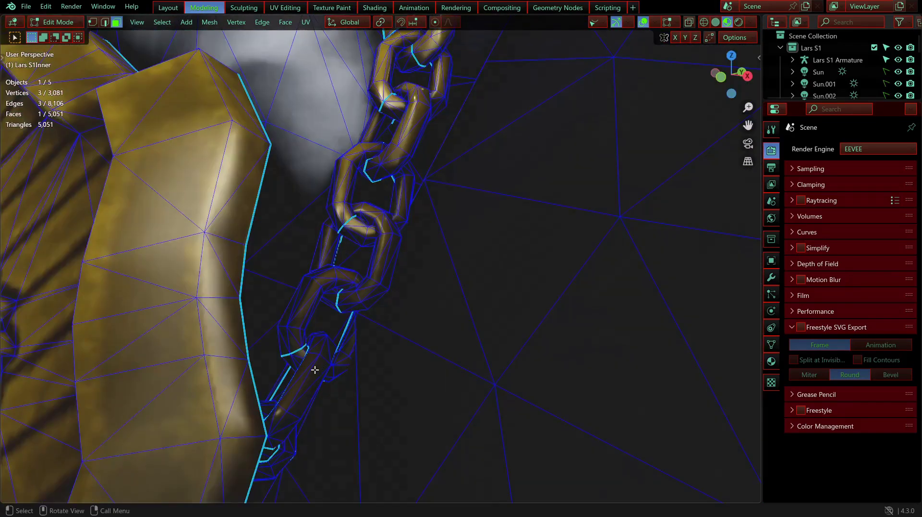
Step: Select faces on four neighbouring lower chain links and extend the selection to all their linked geometry
click(313, 371)
shift+click(305, 306)
shift+click(363, 283)
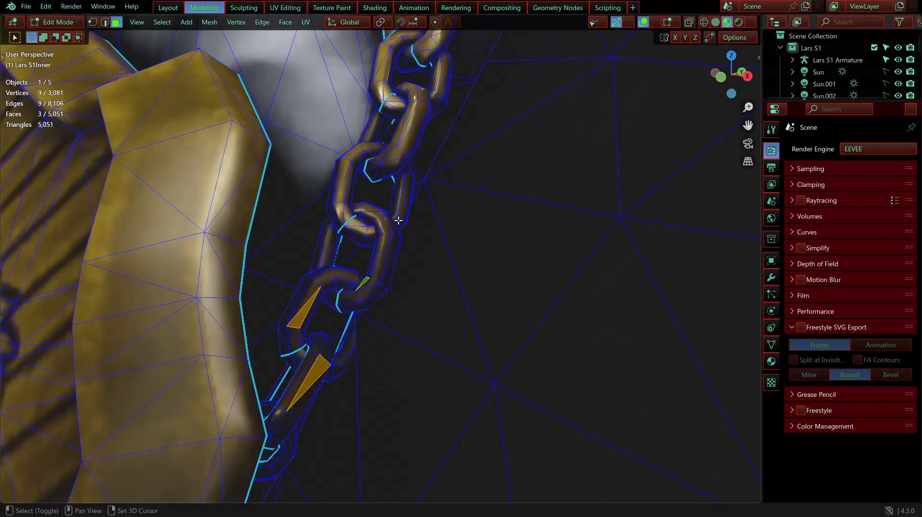
key(ctrl+l)
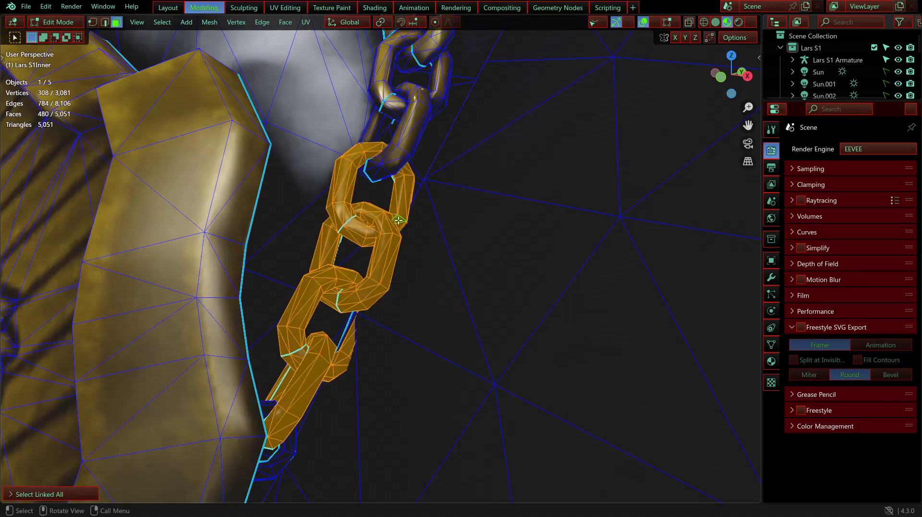
Step: Clear the chain link selection and examine the topology of the whole chain up to the collar tip
scroll(410, 230, down, 4)
shift+middle_drag(45, 92, 136, 95)
key(alt+a)
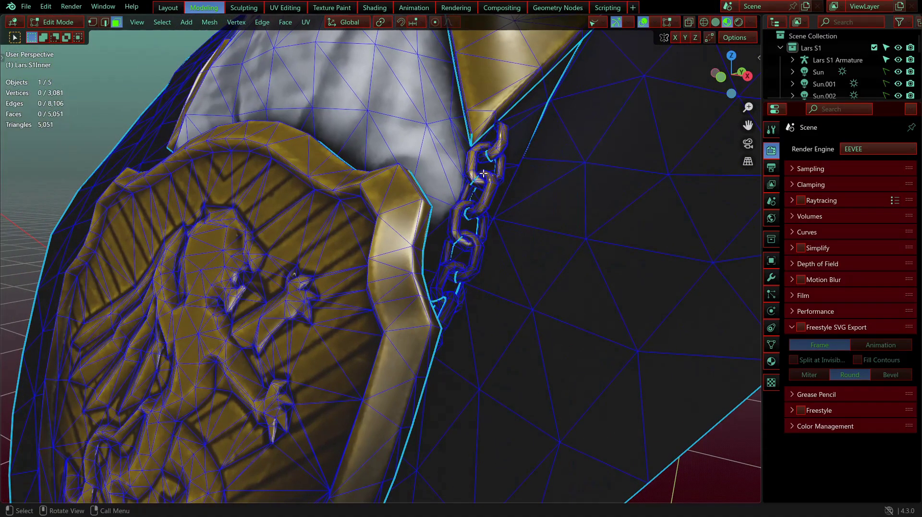
scroll(441, 156, up, 3)
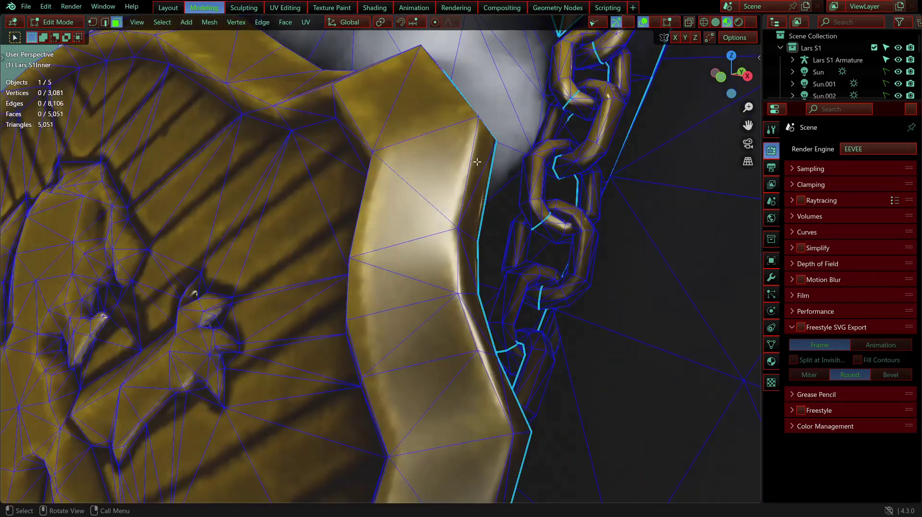
shift+middle_drag(559, 79, 517, 183)
shift+middle_drag(524, 342, 547, 242)
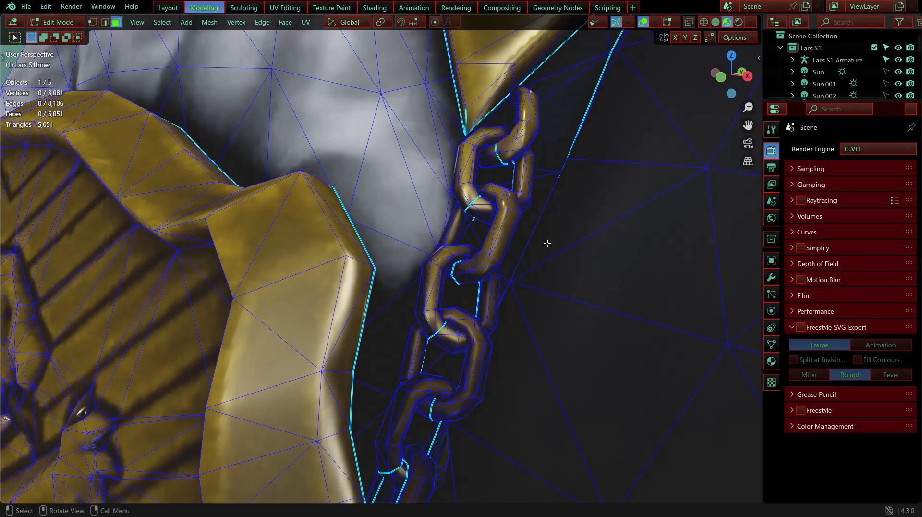
Step: Examine the wireframe of the chains, cravat, collar and shoulder area of the inner outfit from the front, side and back
scroll(547, 243, down, 8)
middle_drag(432, 235, 569, 280)
scroll(416, 253, up, 4)
scroll(568, 280, up, 3)
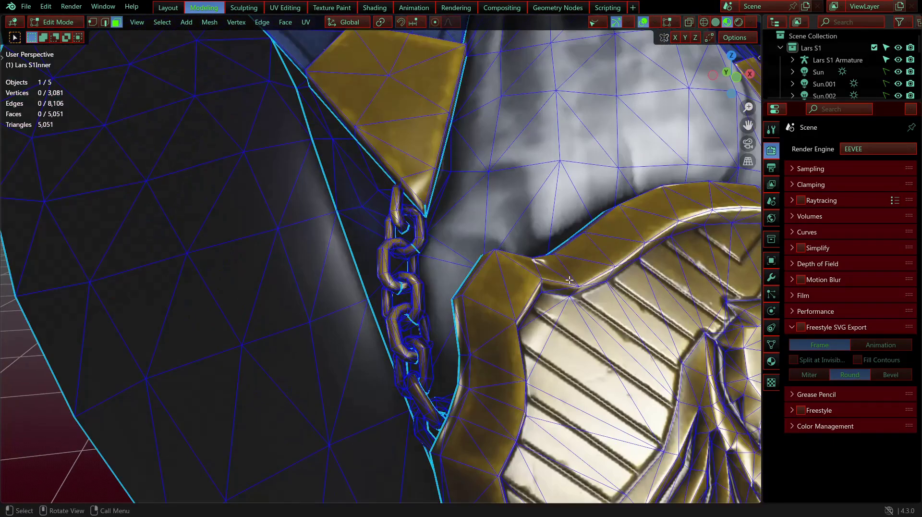
scroll(568, 280, down, 2)
scroll(472, 149, down, 5)
middle_drag(472, 149, 434, 217)
scroll(400, 207, up, 2)
middle_drag(353, 262, 414, 201)
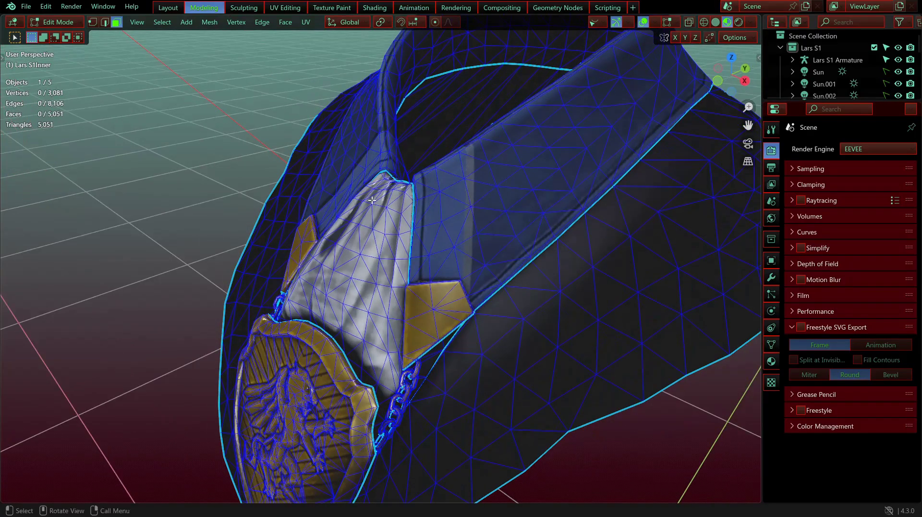
middle_drag(508, 187, 414, 189)
scroll(424, 229, up, 3)
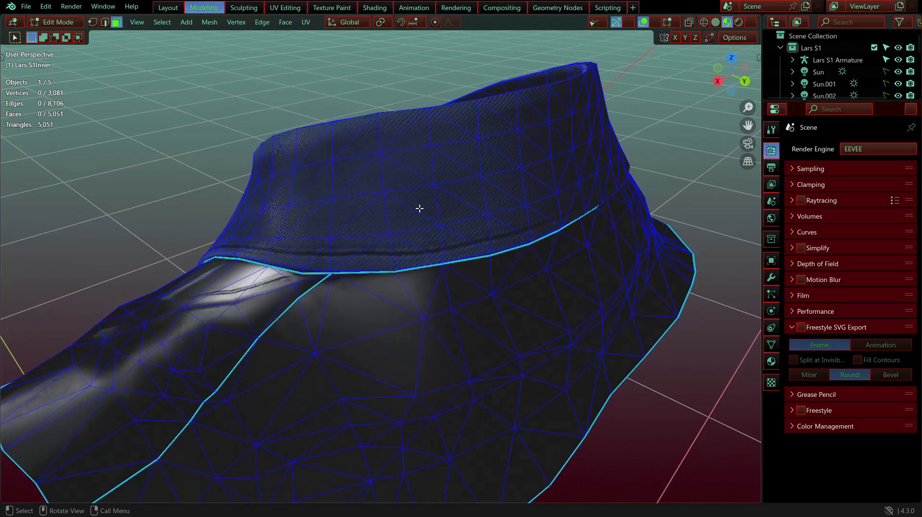
middle_drag(375, 336, 485, 276)
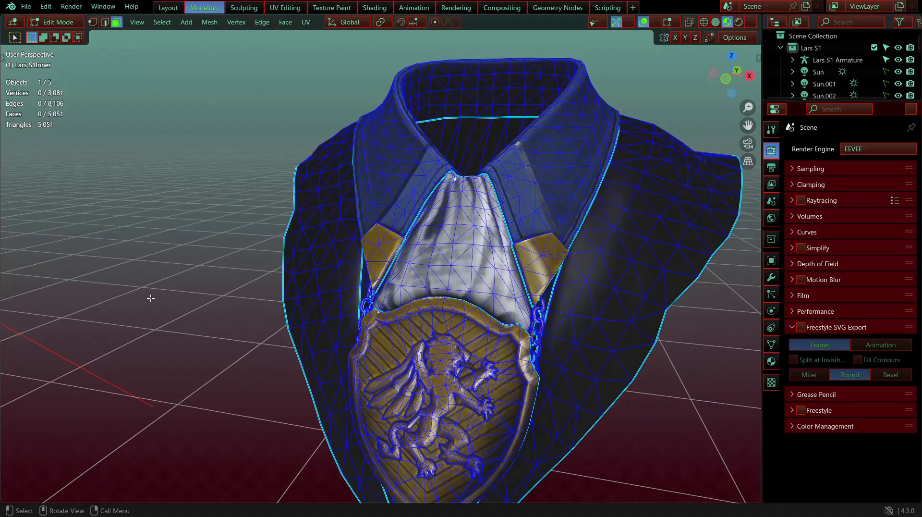
Step: Return to Object Mode, reveal all hidden character parts, deselect everything and view the shield and collar within the full outfit
key(Tab)
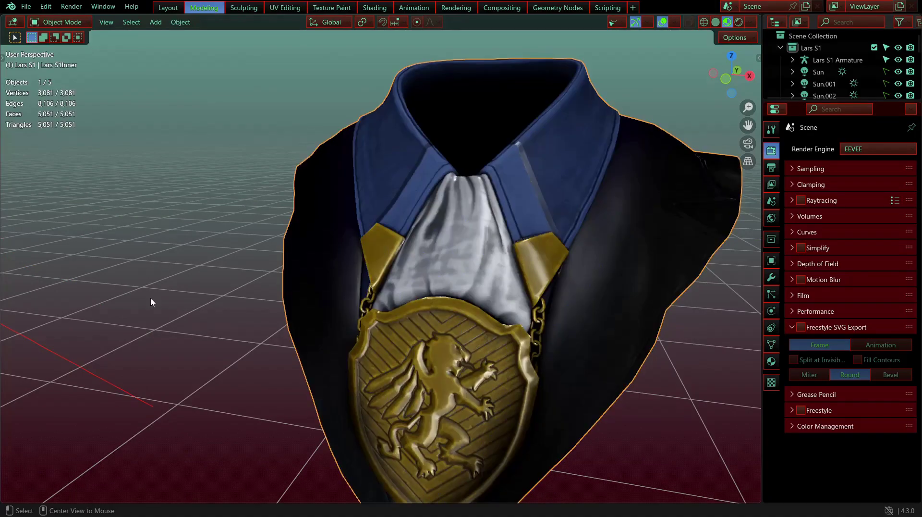
key(alt+h)
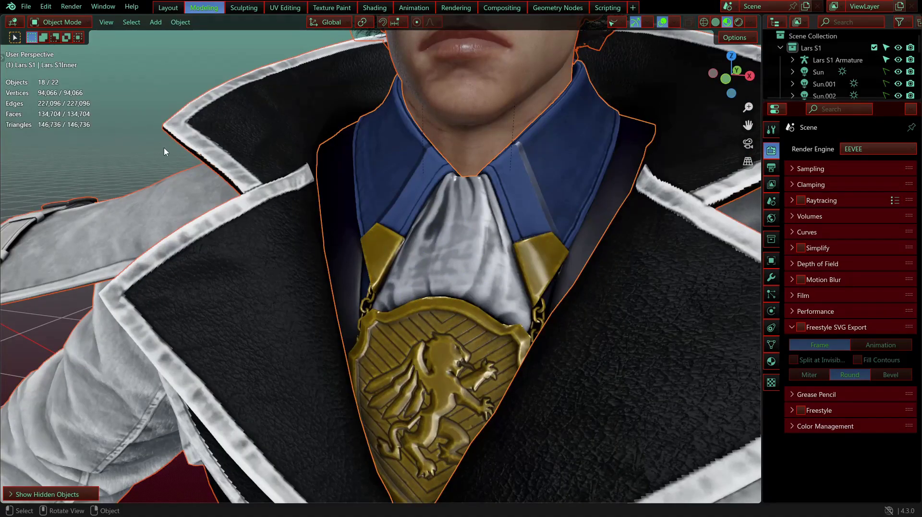
key(alt+a)
scroll(567, 292, down, 4)
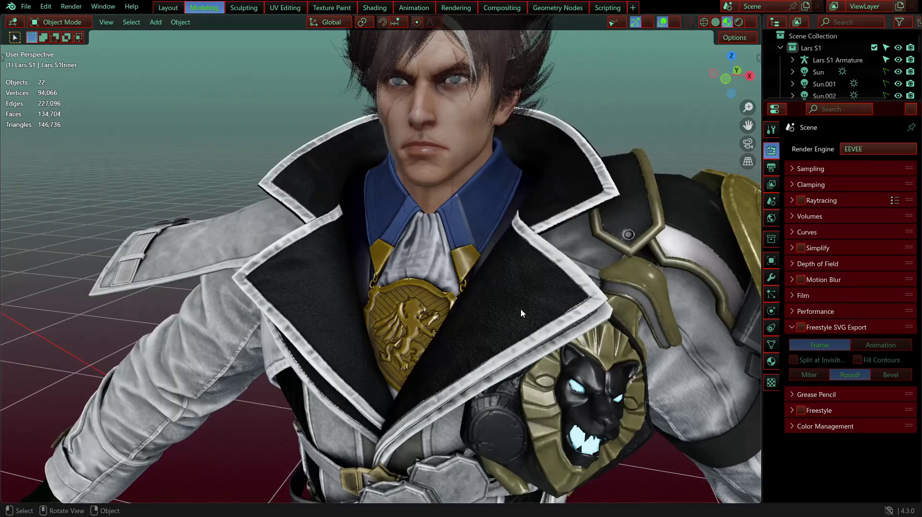
scroll(520, 315, up, 4)
shift+middle_drag(520, 315, 473, 263)
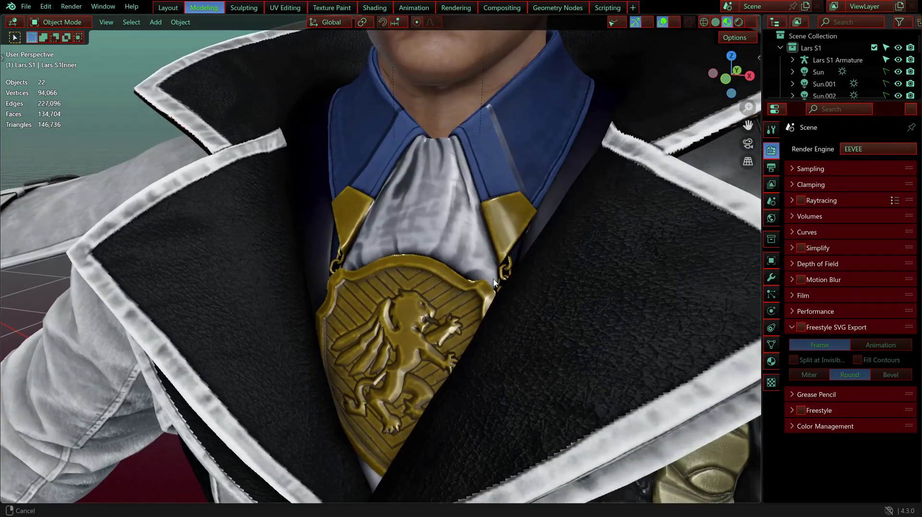
middle_drag(390, 303, 460, 309)
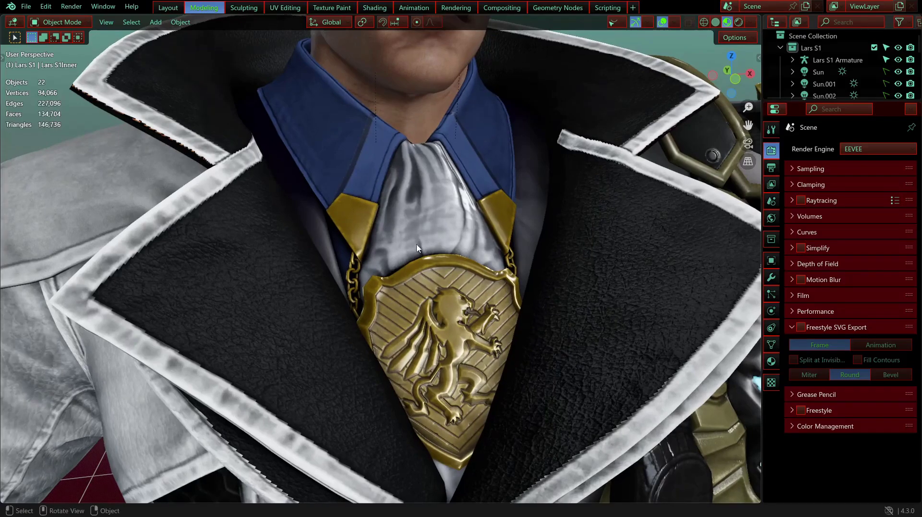
Step: Select the inner outfit mesh and display all its UV islands in the UV Editing workspace
click(418, 284)
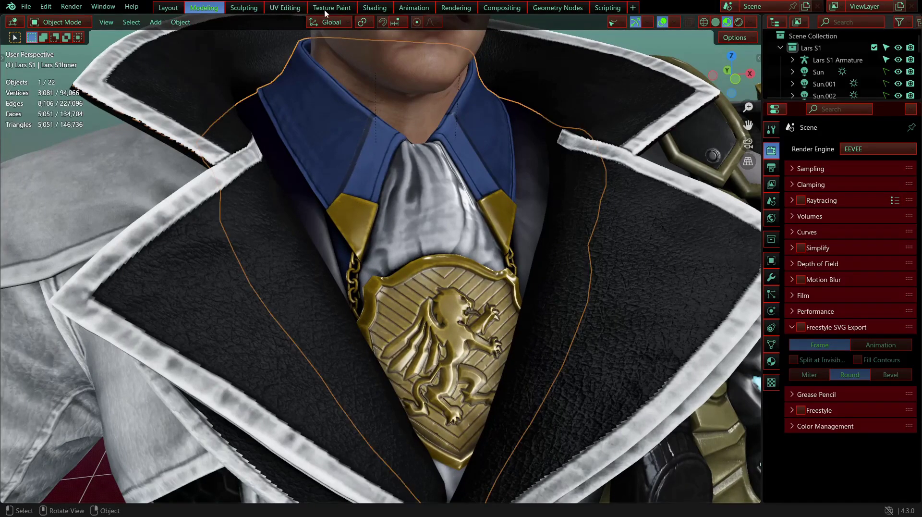
click(291, 8)
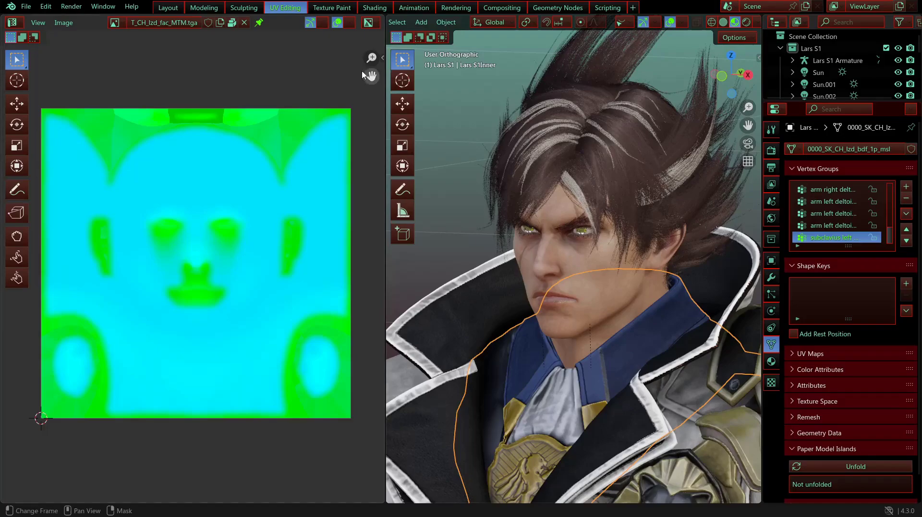
key(Tab)
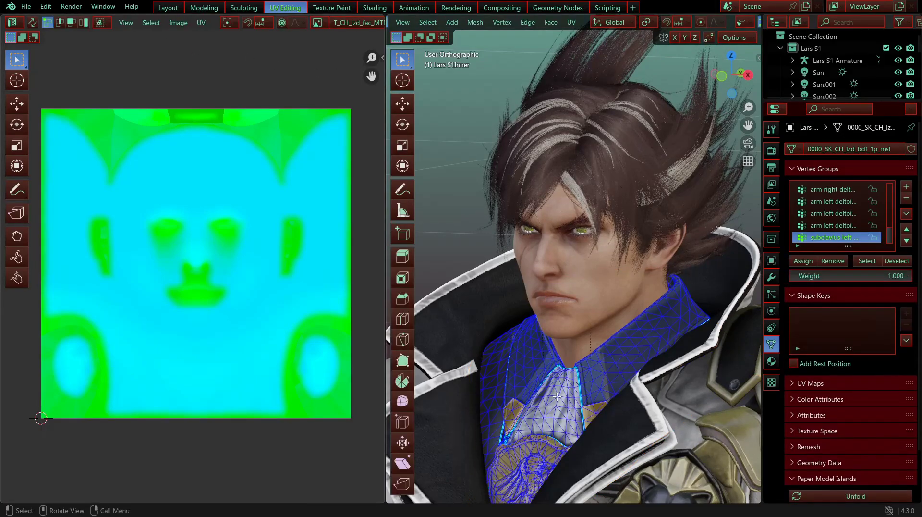
key(a)
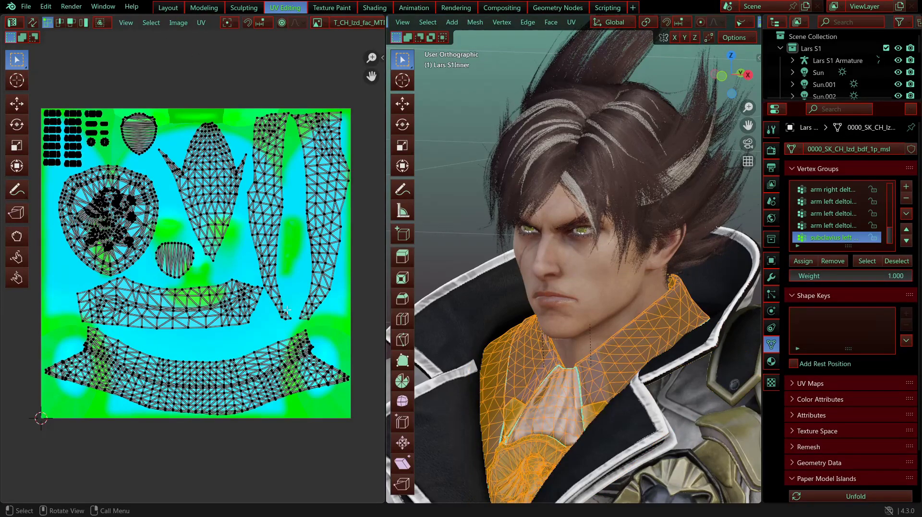
click(320, 23)
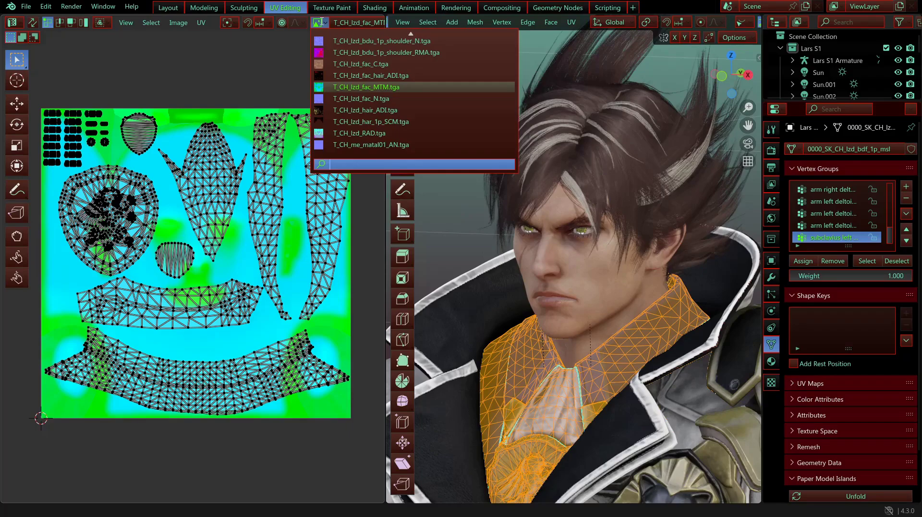
click(45, 61)
scroll(529, 299, down, 2)
shift+middle_drag(529, 298, 553, 238)
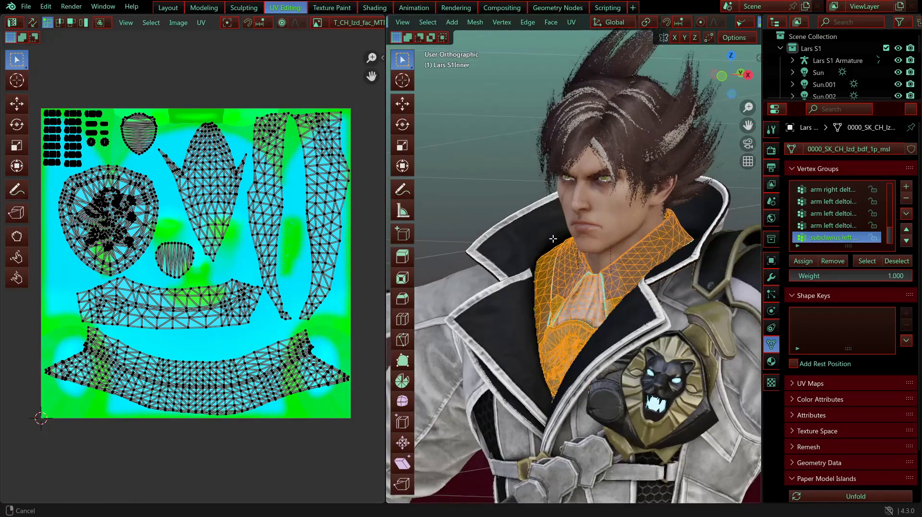
Step: Clear the selection, enlarge the material slot list and select all geometry assigned to dummy_material_0.001
key(alt+a)
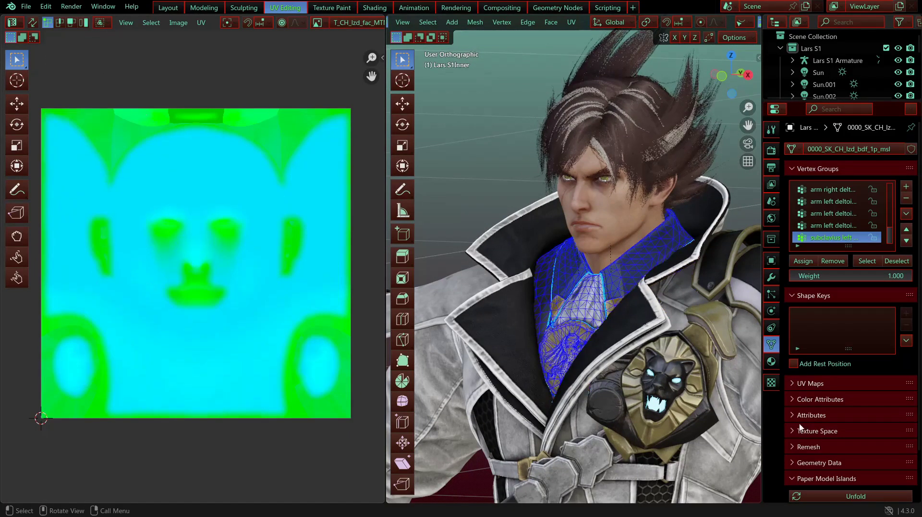
click(771, 361)
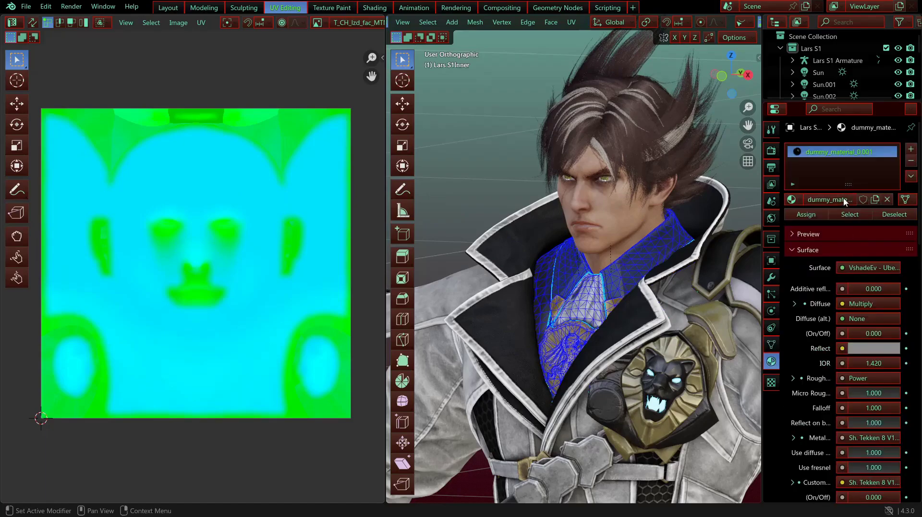
drag(849, 186, 849, 210)
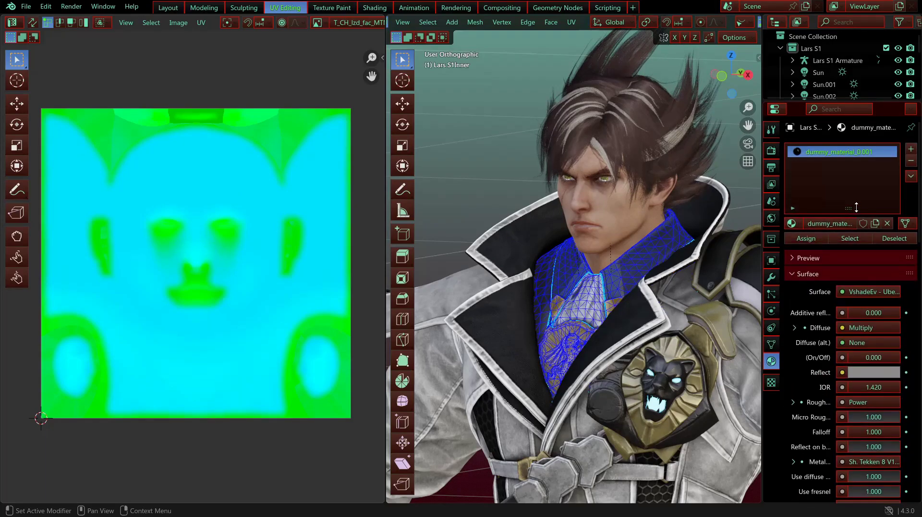
click(849, 238)
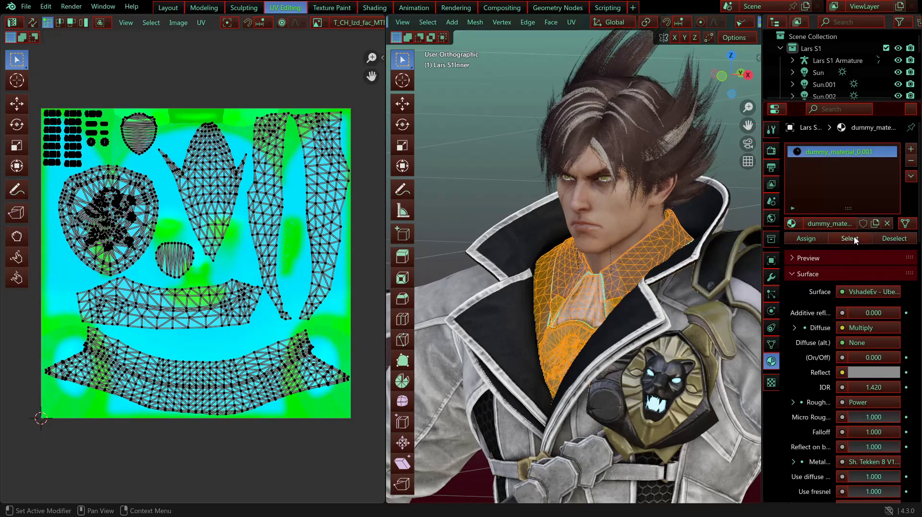
Step: Search the UV editor's image list for a matching texture, ending with the term "coat"
click(322, 25)
text(dumm)
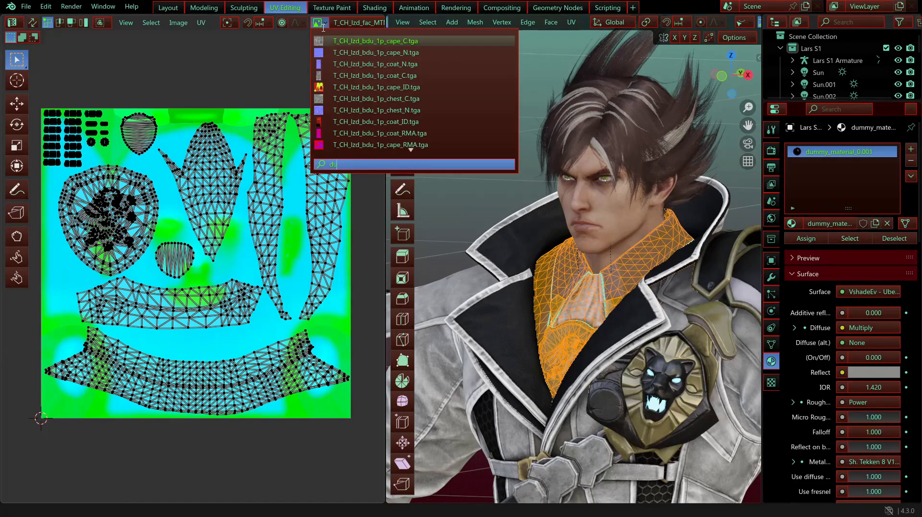
key(BackSpace)
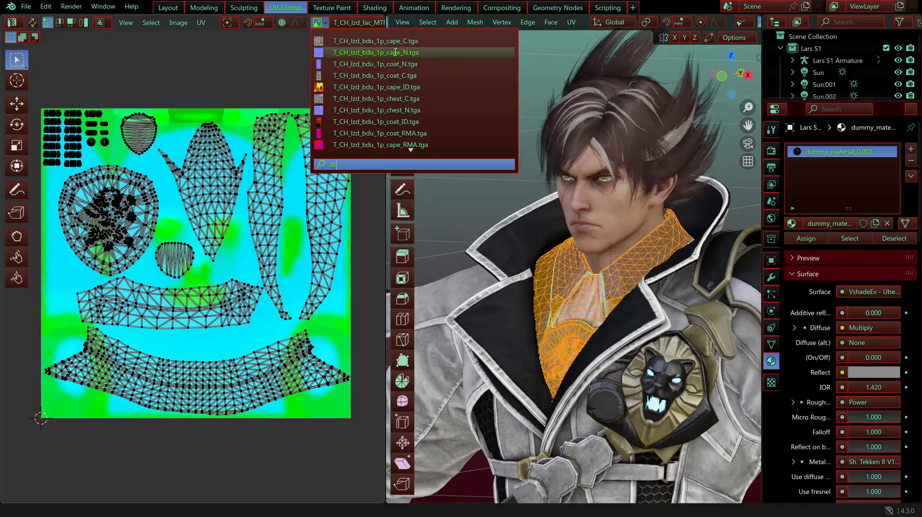
mouse_move(394, 51)
key(BackSpace)
key(BackSpace)
text(cok)
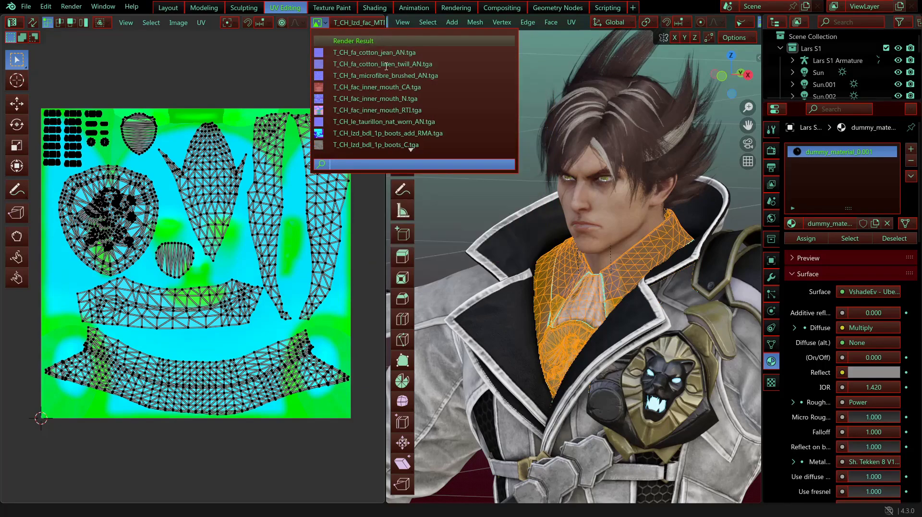
key(BackSpace)
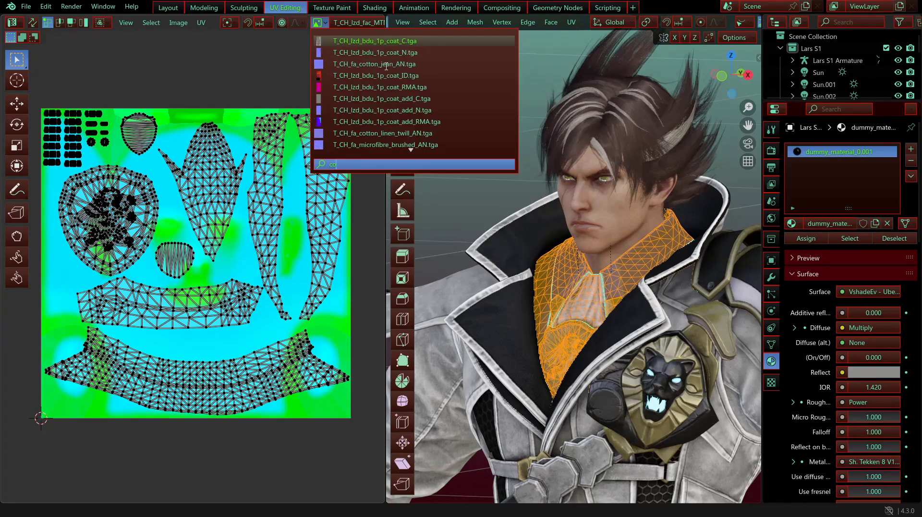
text(l)
key(BackSpace)
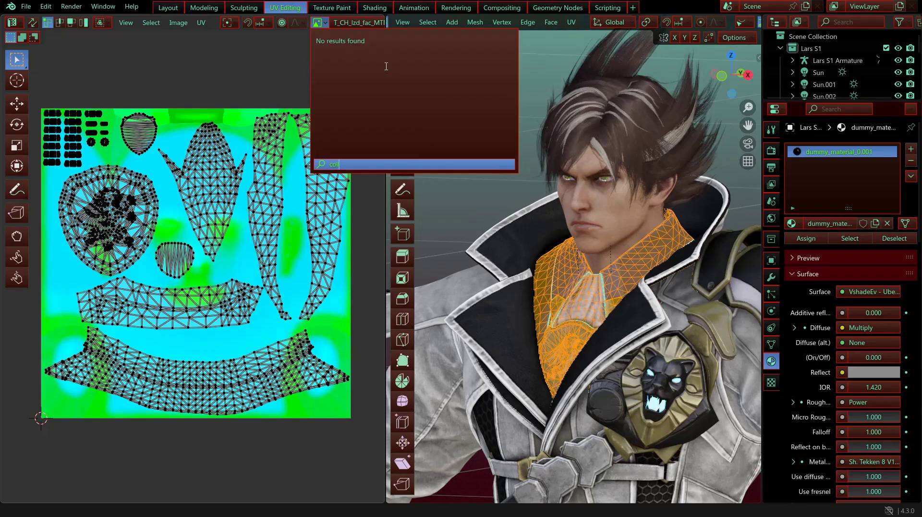
text(at)
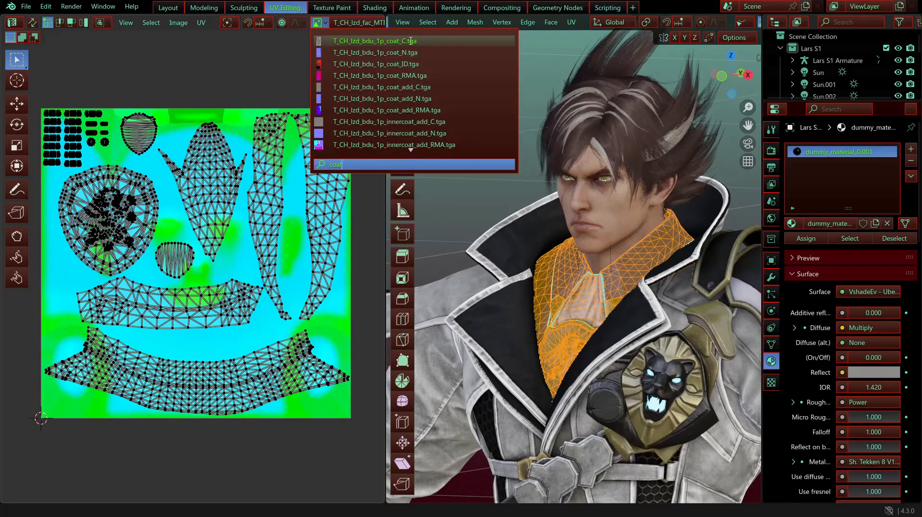
scroll(396, 139, down, 6)
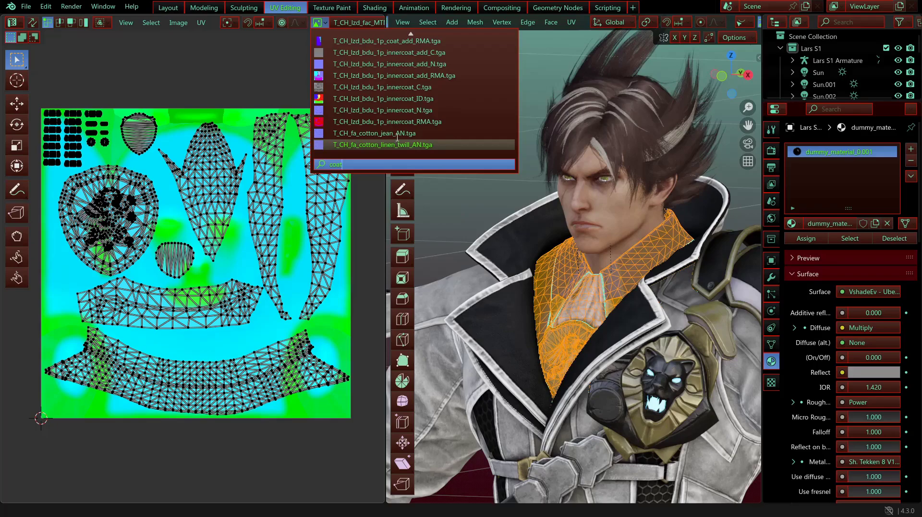
Step: Check the inner outfit's texture nodes in the Shading workspace to identify its image names
click(374, 8)
scroll(638, 240, up, 5)
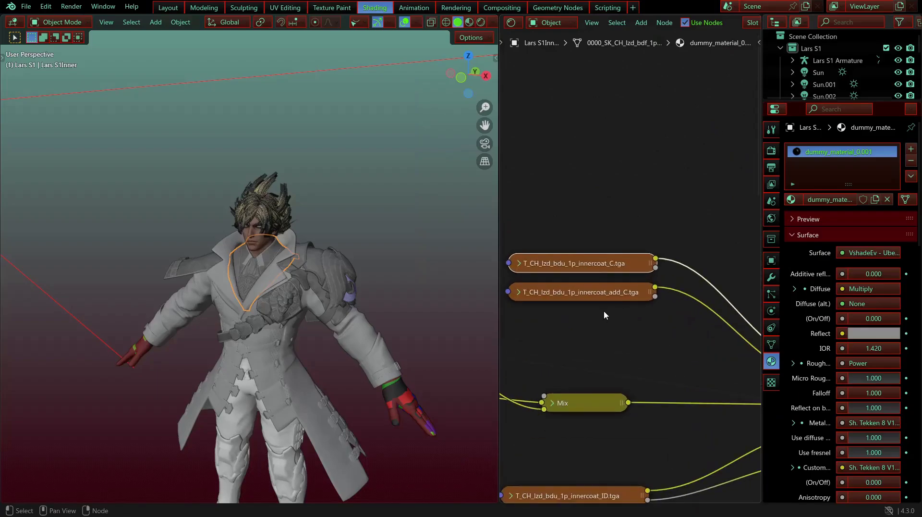
mouse_move(603, 311)
middle_down()
mouse_move(580, 310)
mouse_move(604, 294)
middle_up()
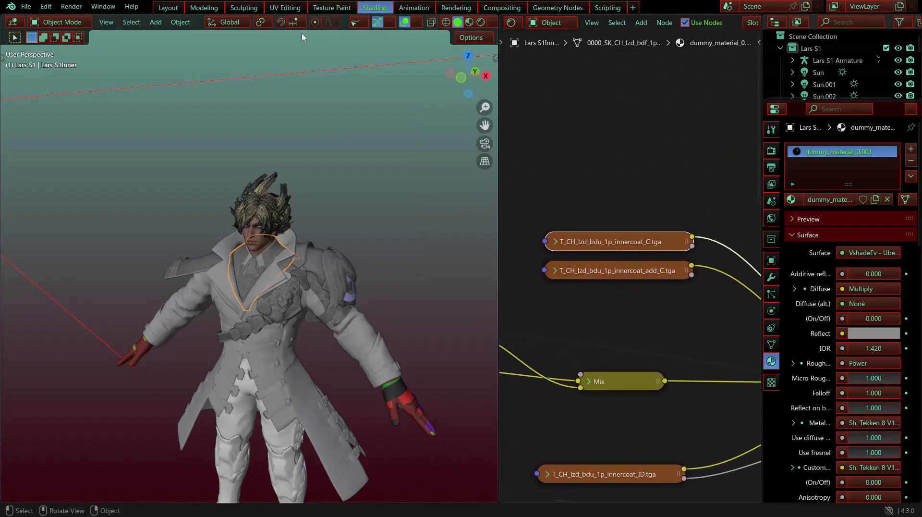
Step: Return to the UV Editing workspace and display T_CH_lzd_bdu_1p_innercoat_C.tga behind the inner outfit's UV layout
click(284, 7)
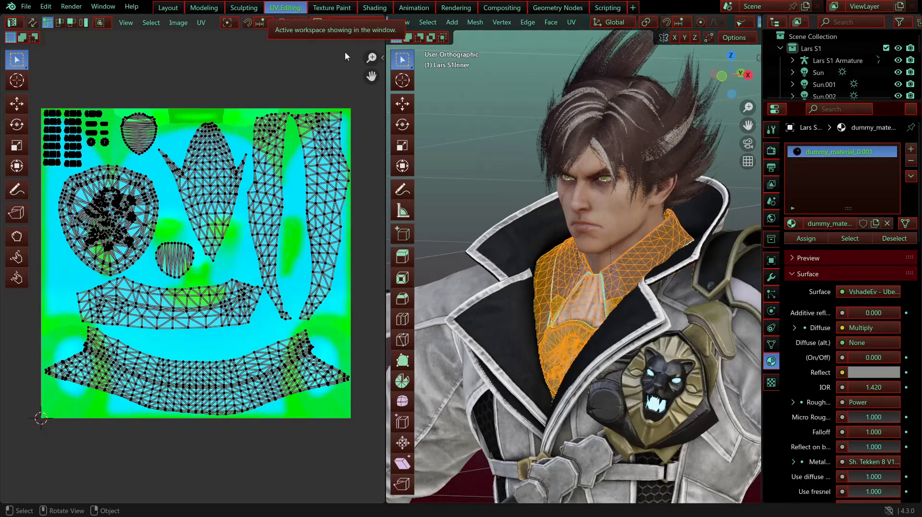
click(344, 25)
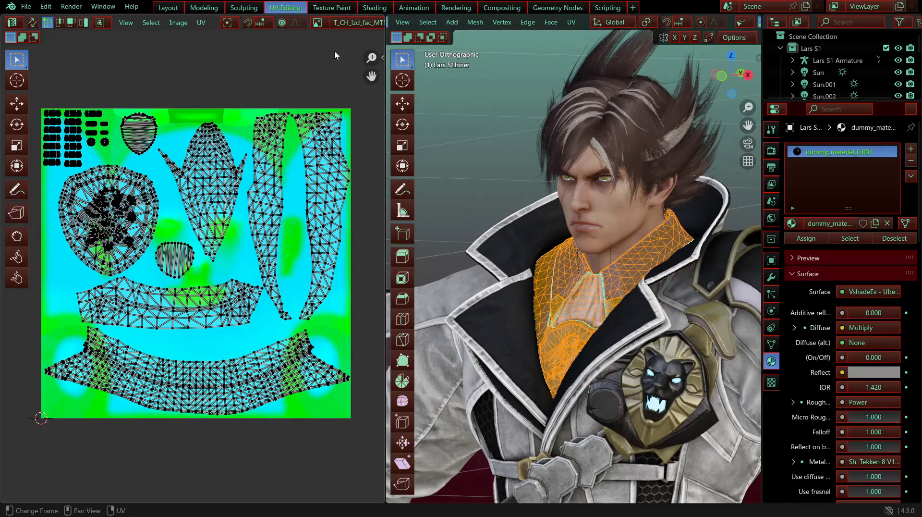
click(317, 23)
text(inner)
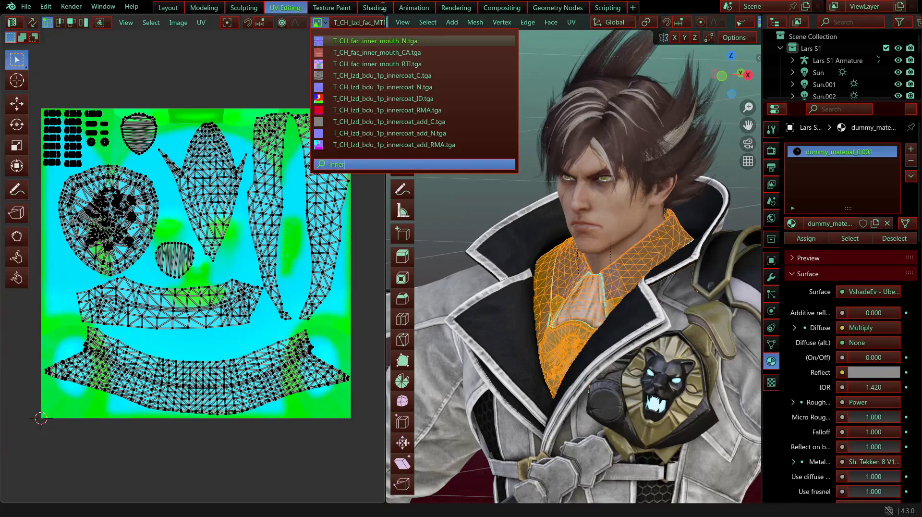
click(414, 76)
scroll(197, 226, up, 2)
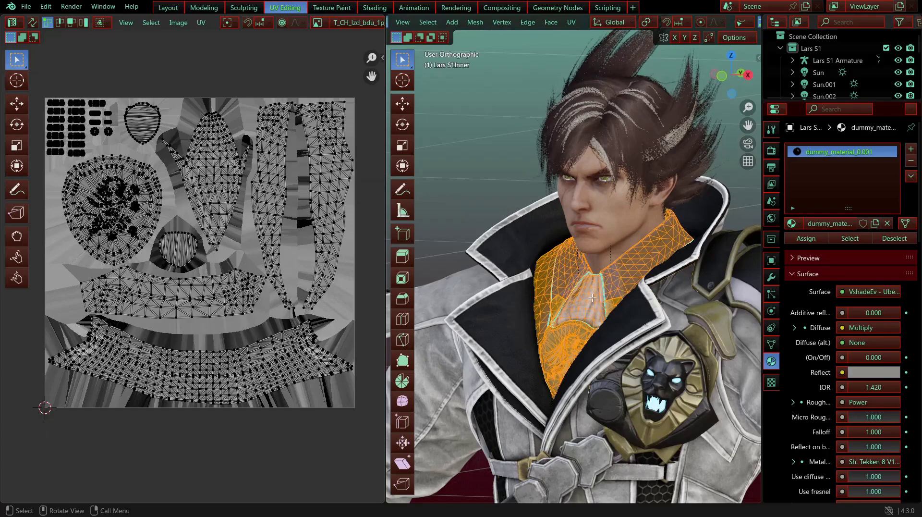
Step: Clear the mesh selection and enable UV sync selection to examine the UV islands over the texture
click(443, 223)
click(32, 23)
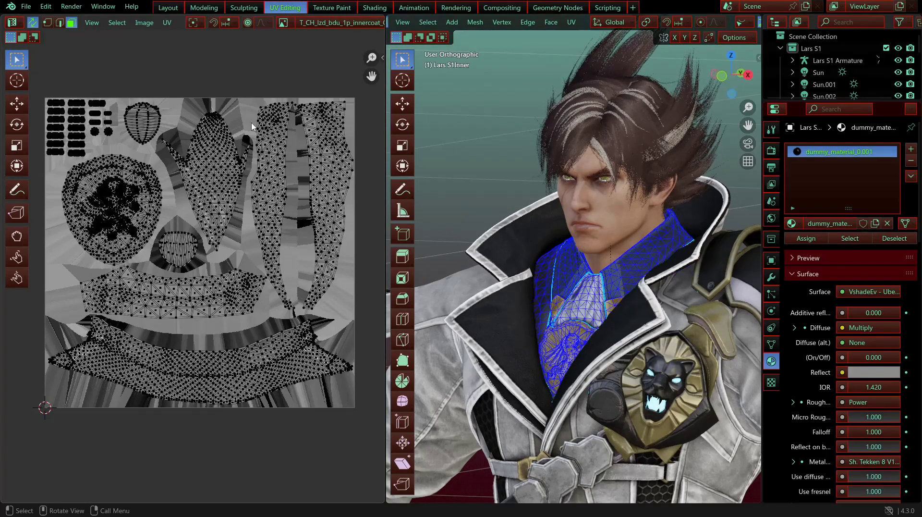
scroll(234, 311, up, 4)
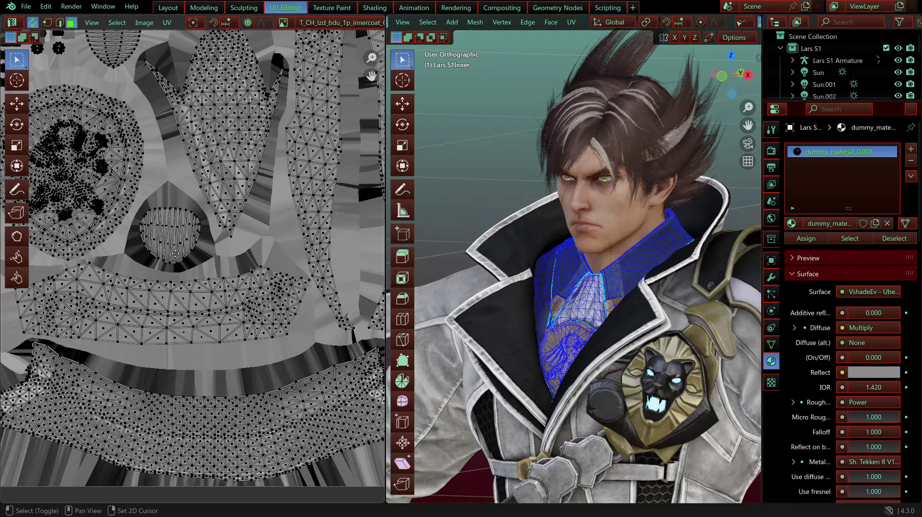
scroll(234, 310, down, 2)
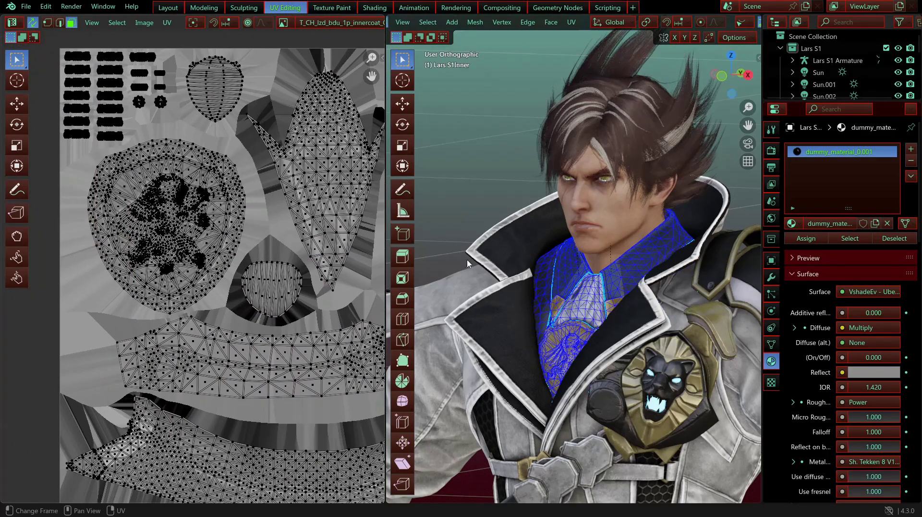
Step: Disable UV sync selection and inspect the lion shield emblem painted in the inner coat texture
click(32, 23)
scroll(221, 224, up, 2)
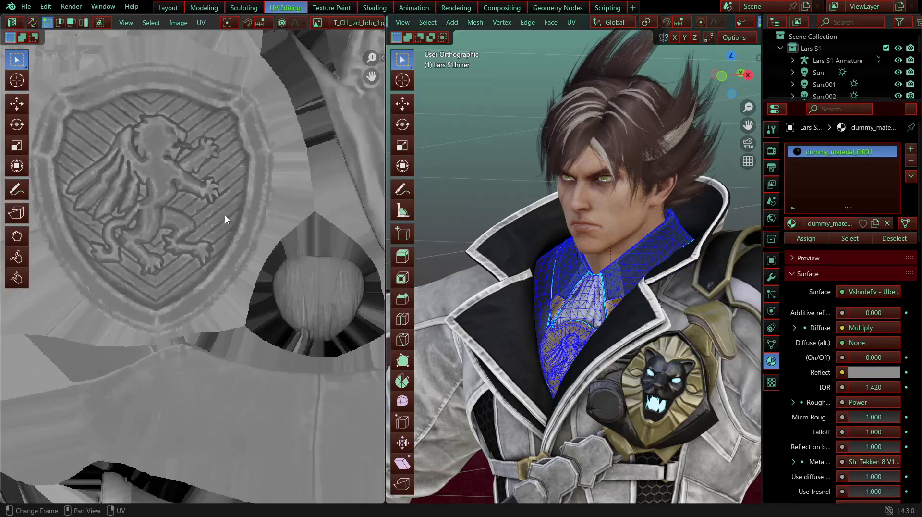
scroll(604, 287, up, 3)
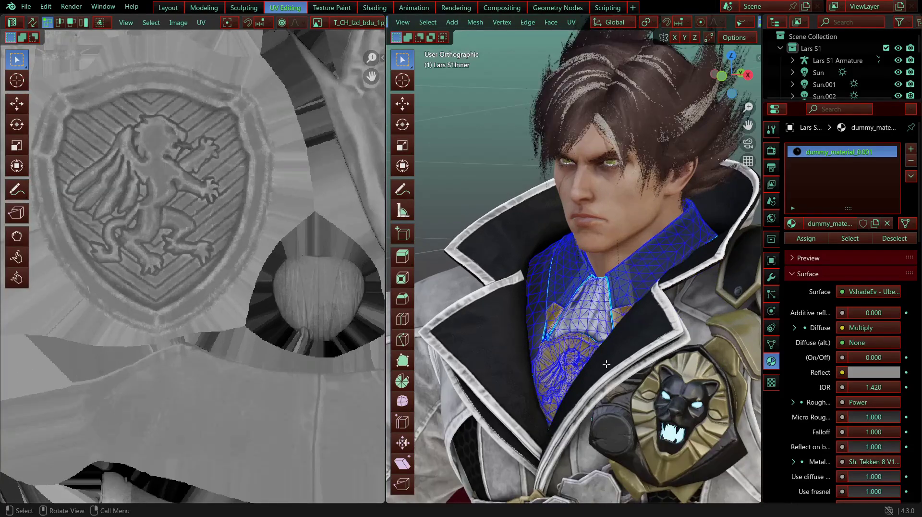
shift+middle_drag(604, 286, 553, 252)
scroll(218, 288, down, 3)
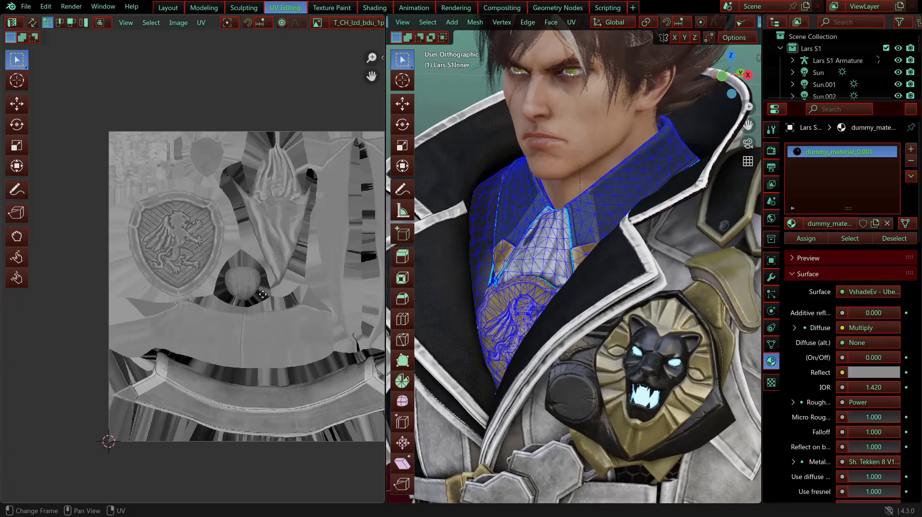
key(Home)
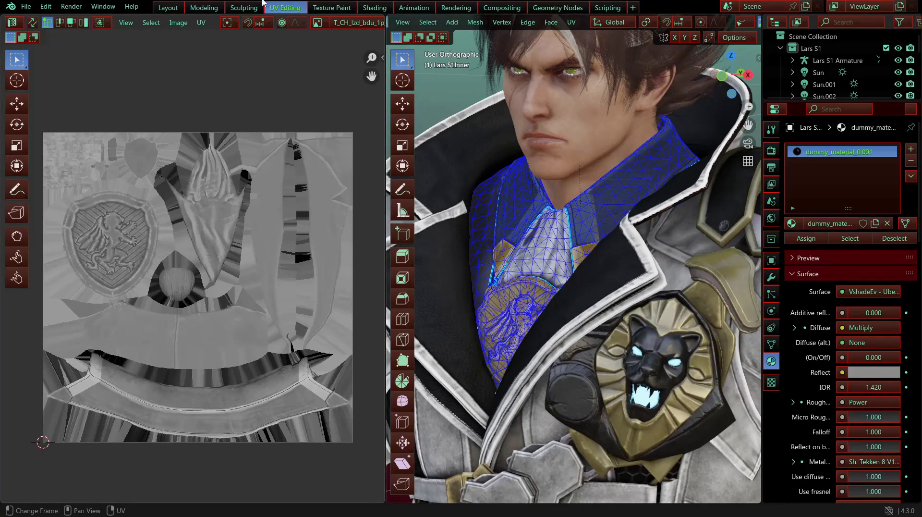
Step: Reselect T_CH_lzd_bdu_1p_innercoat_C.tga from the UV editor's images and examine the texture's cravat and shield areas
click(319, 24)
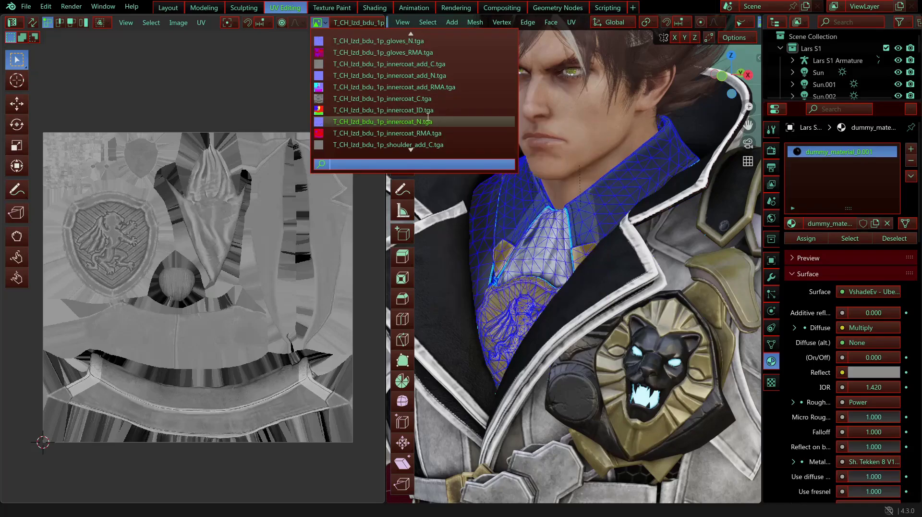
mouse_move(428, 117)
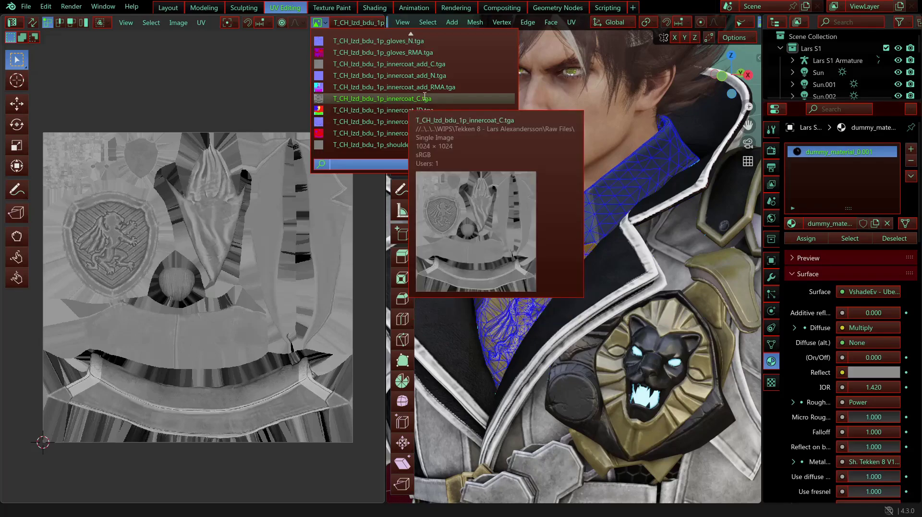
click(425, 98)
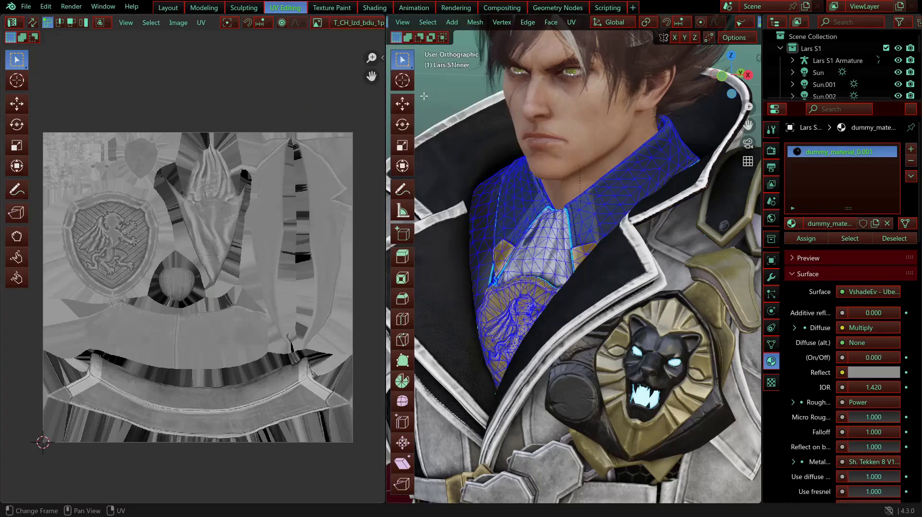
scroll(216, 240, up, 3)
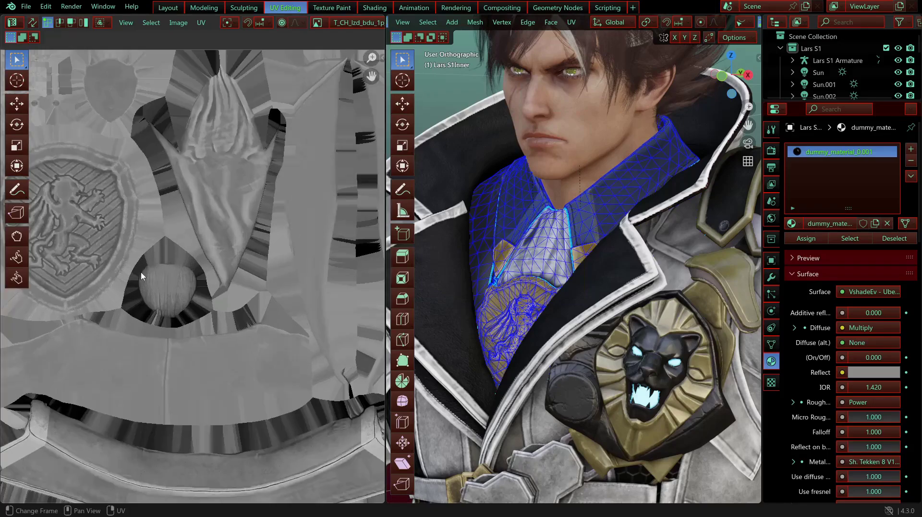
middle_drag(141, 275, 173, 277)
scroll(168, 283, down, 3)
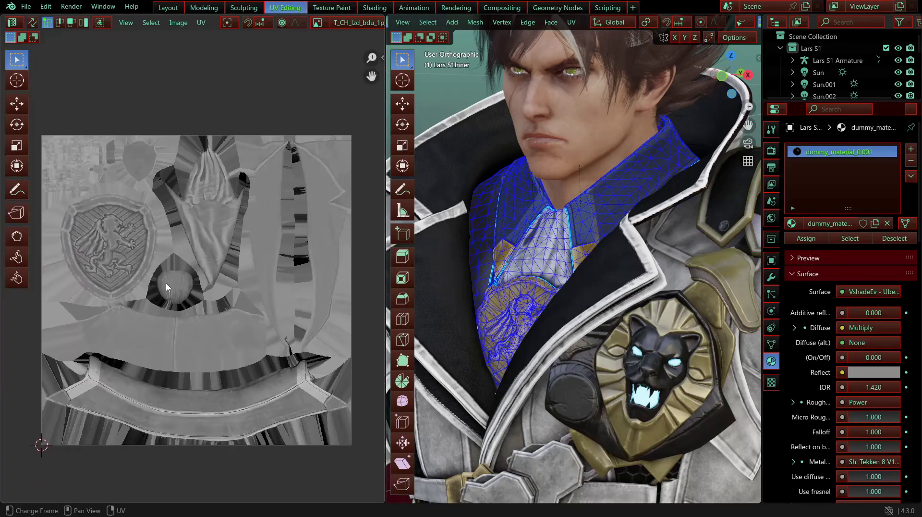
scroll(165, 287, up, 1)
scroll(166, 287, down, 1)
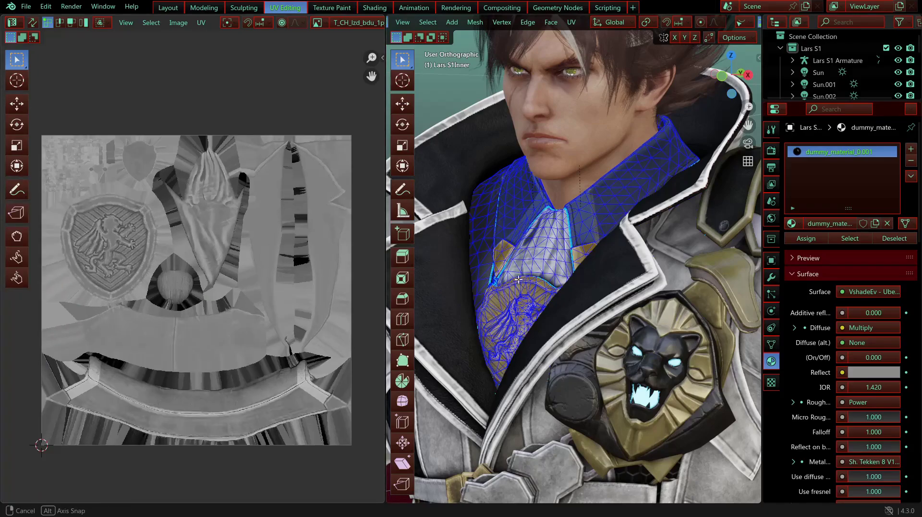
Step: Select a face on the lion emblem at the character's chest to locate its UVs over the texture
middle_drag(540, 274, 577, 271)
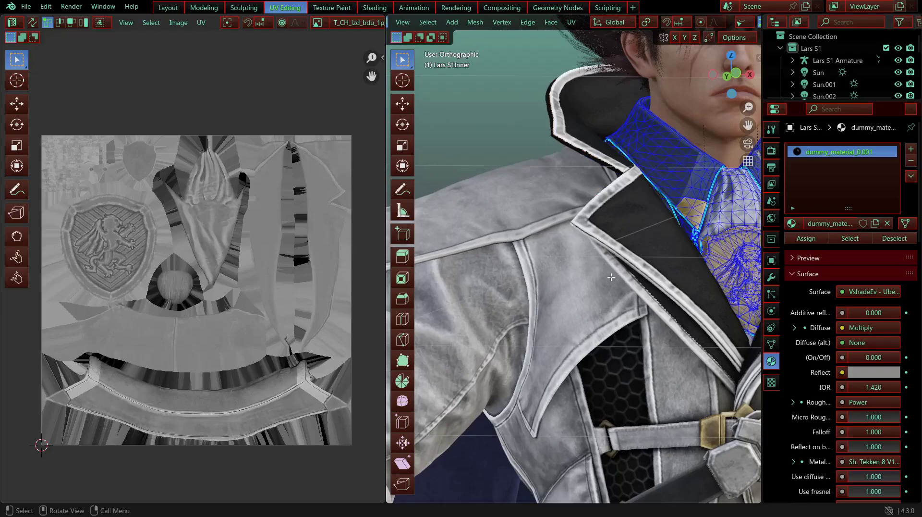
shift+middle_drag(683, 245, 578, 287)
scroll(579, 287, up, 2)
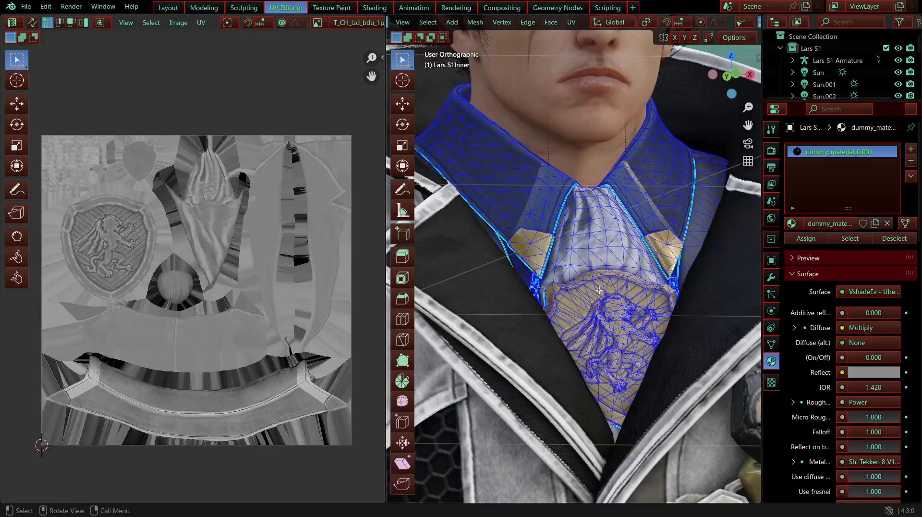
click(631, 328)
scroll(632, 334, up, 3)
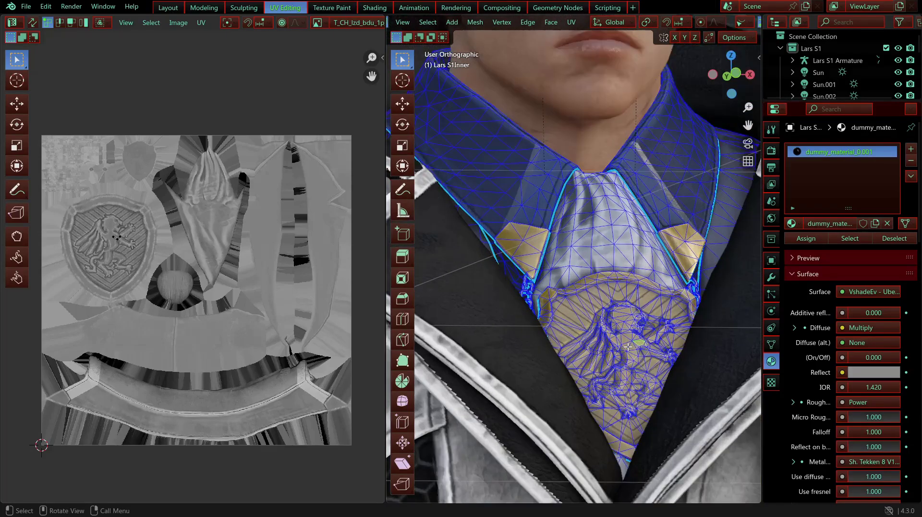
Step: Select the whole inner outfit mesh to display its full UV layout, and clear the selection
mouse_move(640, 360)
shift+middle_down()
mouse_move(620, 294)
mouse_move(616, 306)
shift+middle_up()
key(c)
mouse_move(616, 305)
mouse_down()
mouse_move(623, 287)
mouse_move(605, 250)
mouse_move(628, 304)
mouse_up()
key(Escape)
key(a)
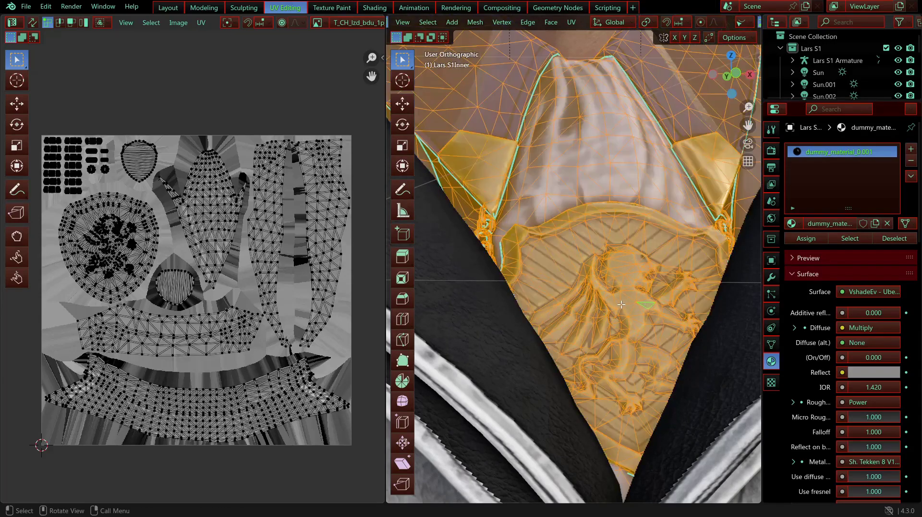
key(alt+a)
Step: Compare the lion emblem's mesh in Solid shading and in Material Preview
scroll(646, 318, down, 1)
shift+middle_drag(631, 272, 624, 238)
scroll(711, 28, down, 6)
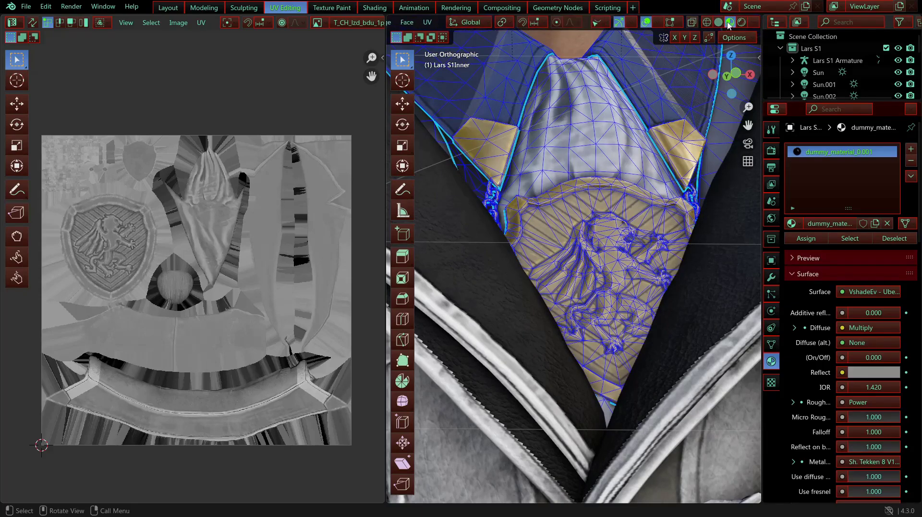
click(717, 23)
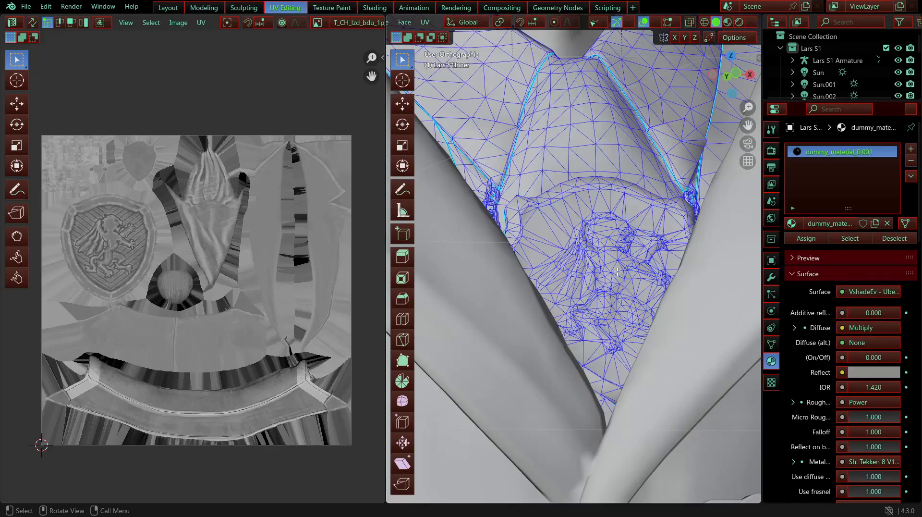
scroll(617, 272, up, 1)
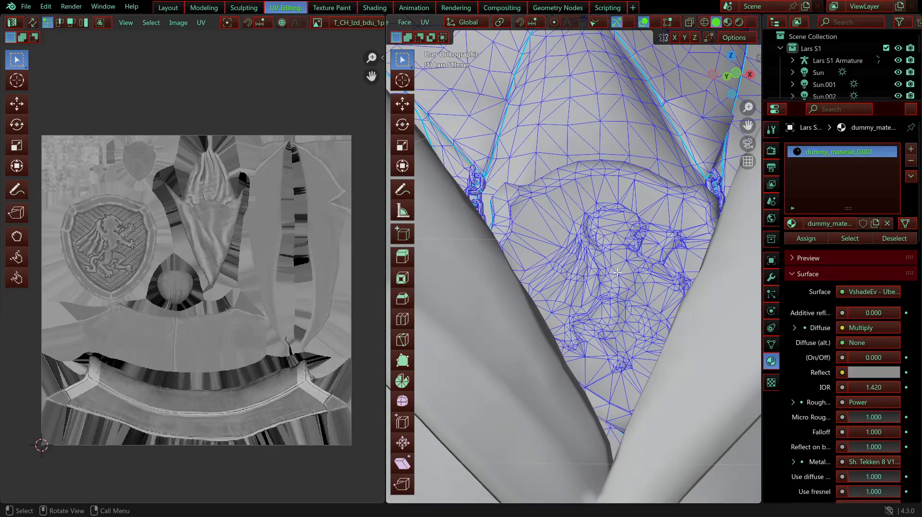
click(727, 22)
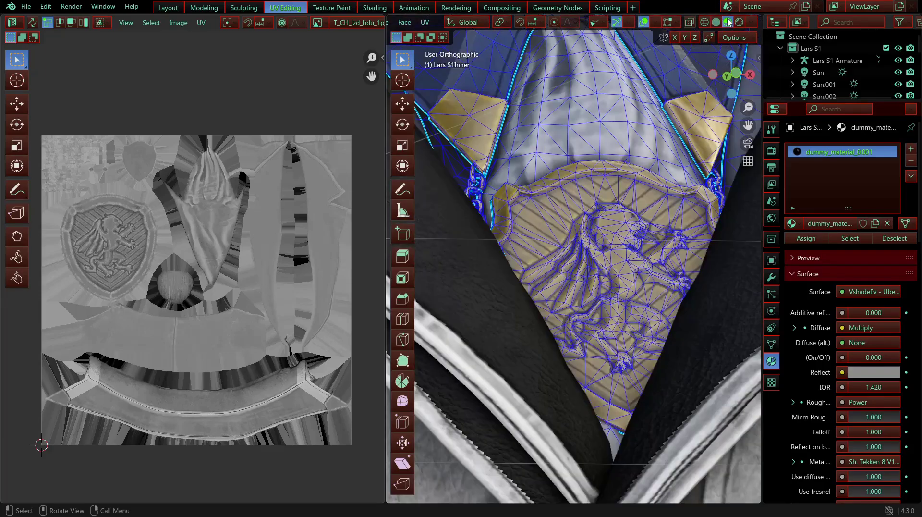
scroll(661, 299, up, 3)
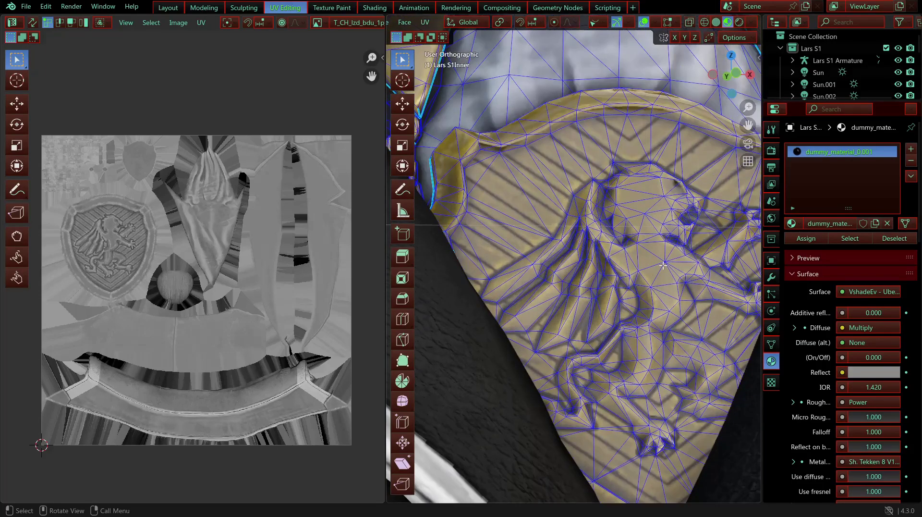
shift+middle_drag(663, 265, 620, 251)
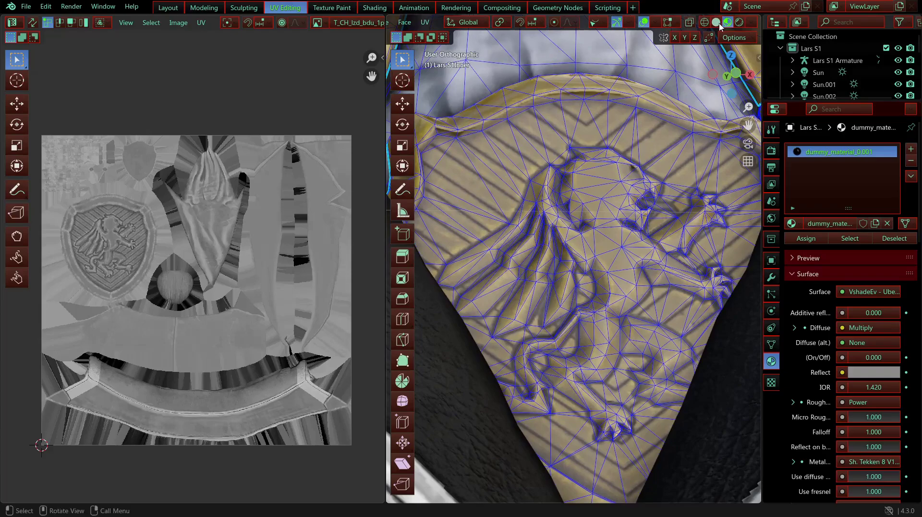
Step: Hide the viewport overlays to examine the emblem without its wireframe, and show them again
click(644, 22)
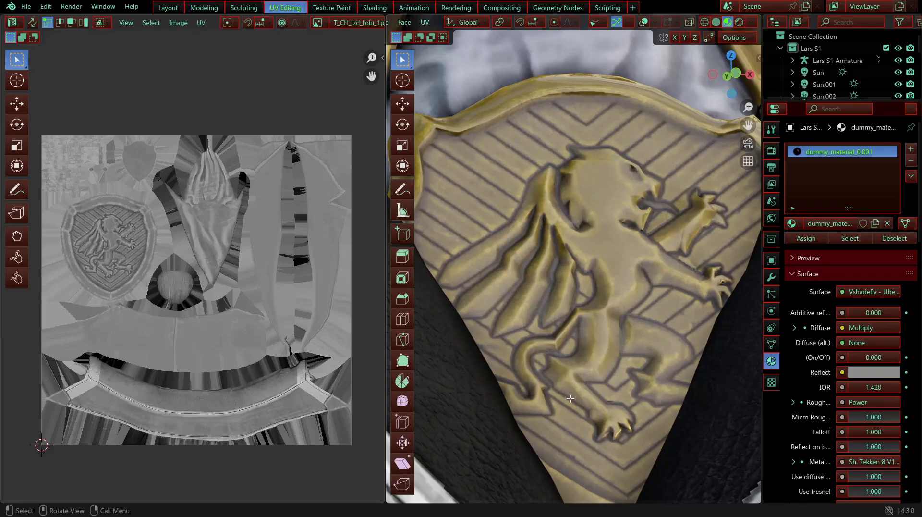
scroll(596, 199, down, 6)
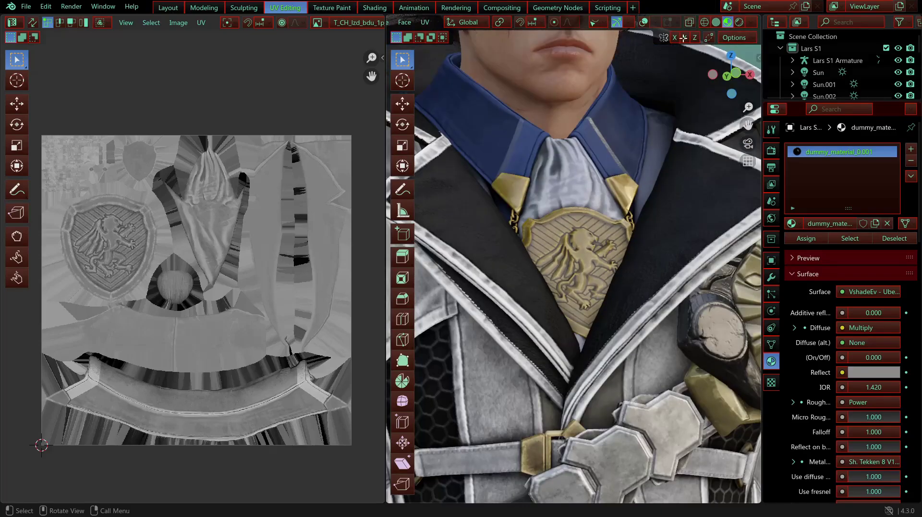
click(644, 22)
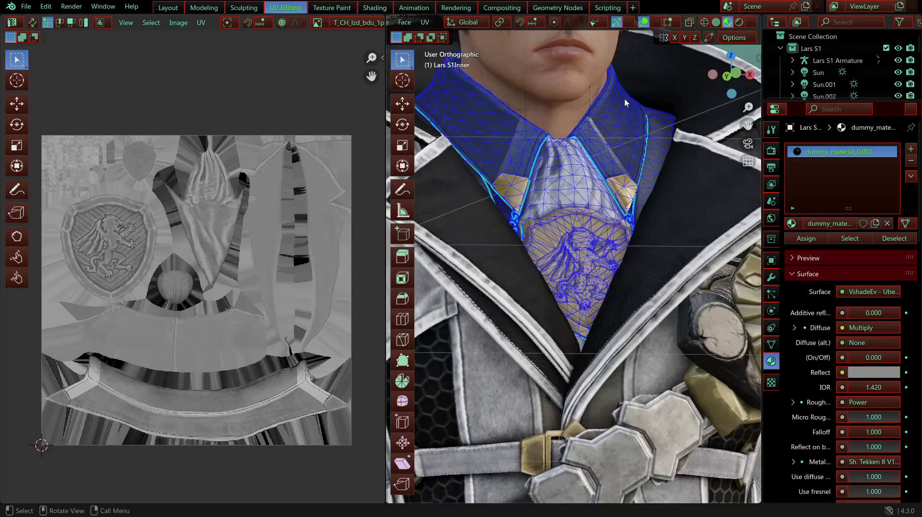
scroll(525, 291, down, 4)
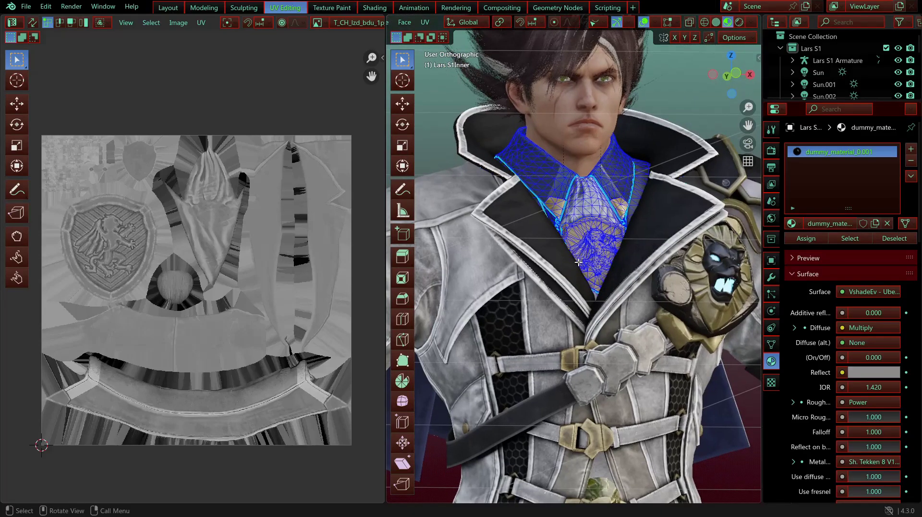
Step: Leave Edit Mode on the inner outfit and select the Lars S1Armor object with the lion head
key(Tab)
scroll(578, 262, down, 4)
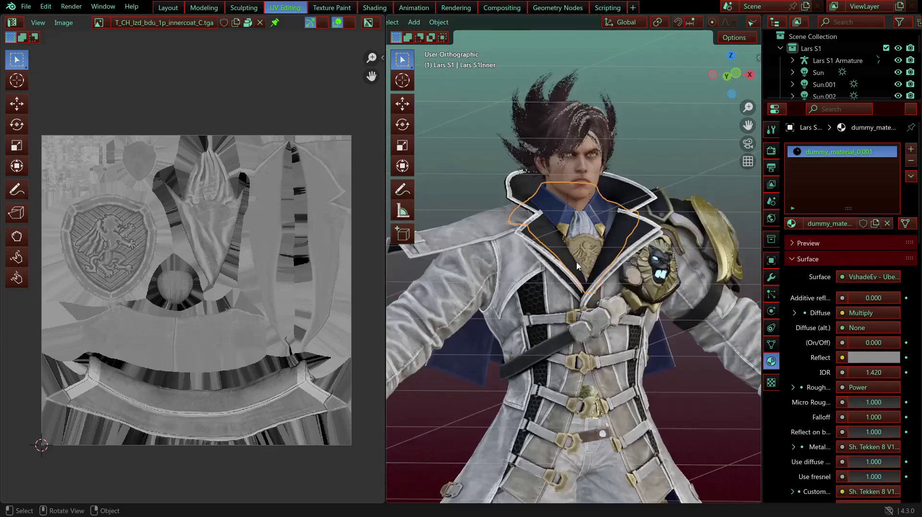
middle_drag(578, 261, 563, 301)
scroll(563, 301, up, 2)
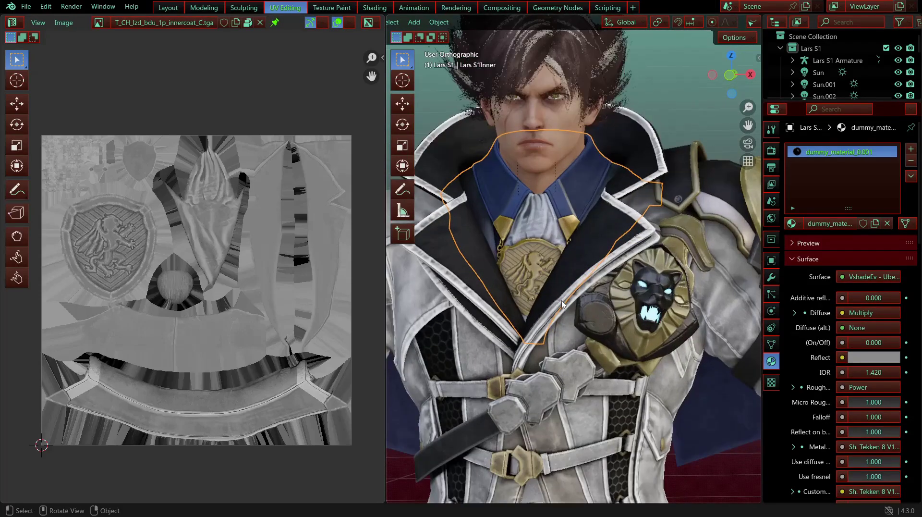
click(647, 293)
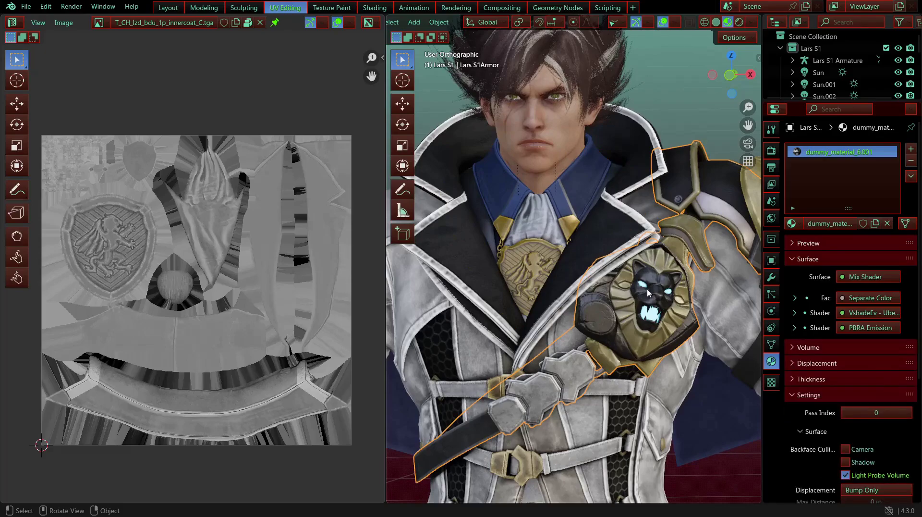
scroll(646, 295, down, 3)
middle_drag(529, 322, 624, 312)
scroll(615, 316, up, 4)
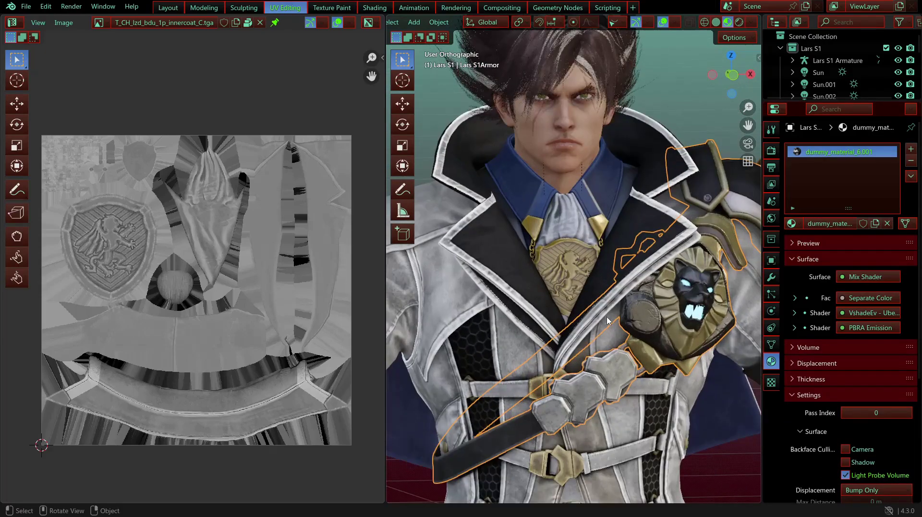
scroll(614, 316, down, 2)
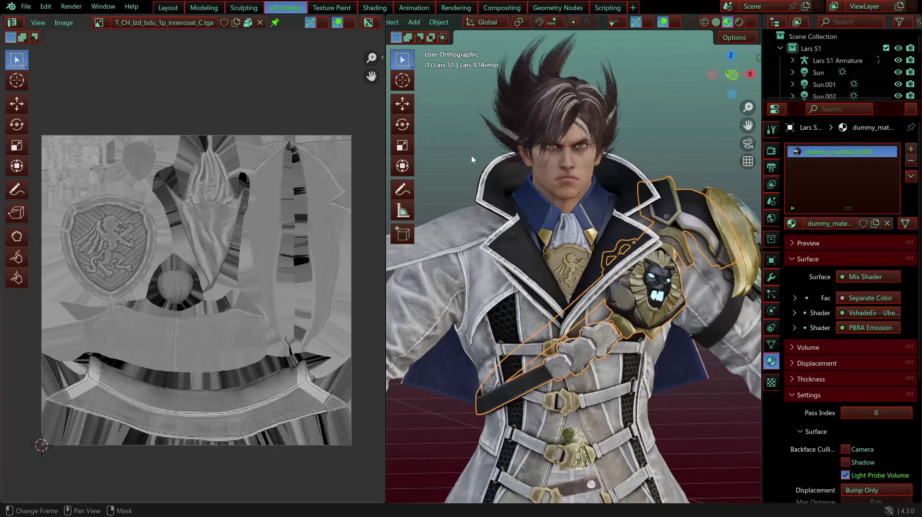
Step: Switch to the Modeling workspace and isolate the armor in Local View
click(200, 9)
scroll(505, 261, down, 5)
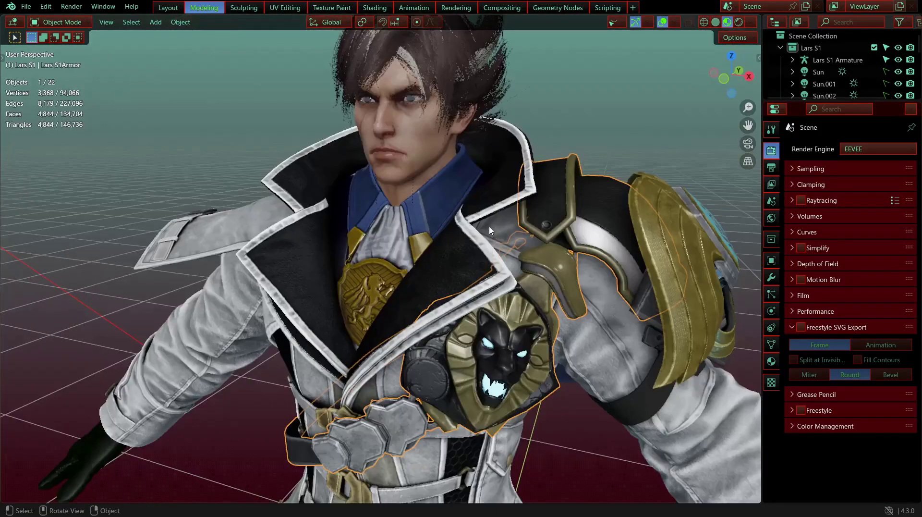
middle_drag(506, 262, 492, 273)
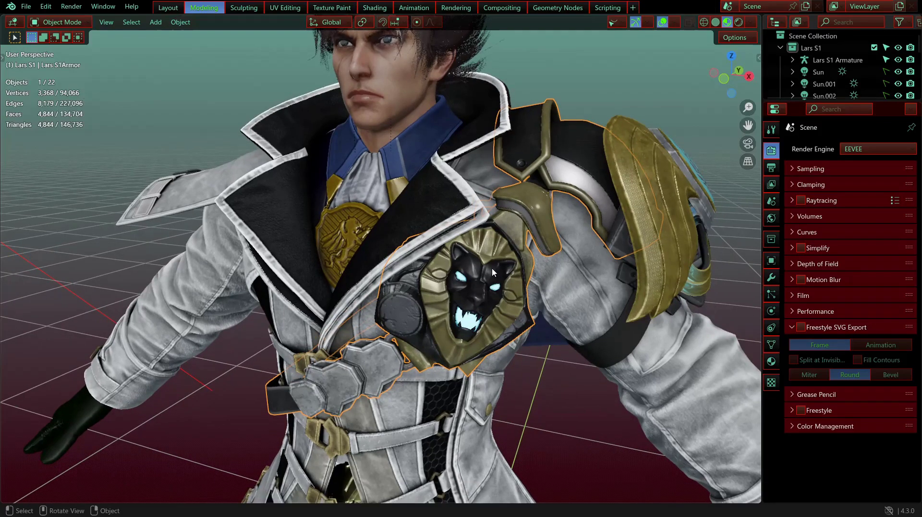
key(KP_Divide)
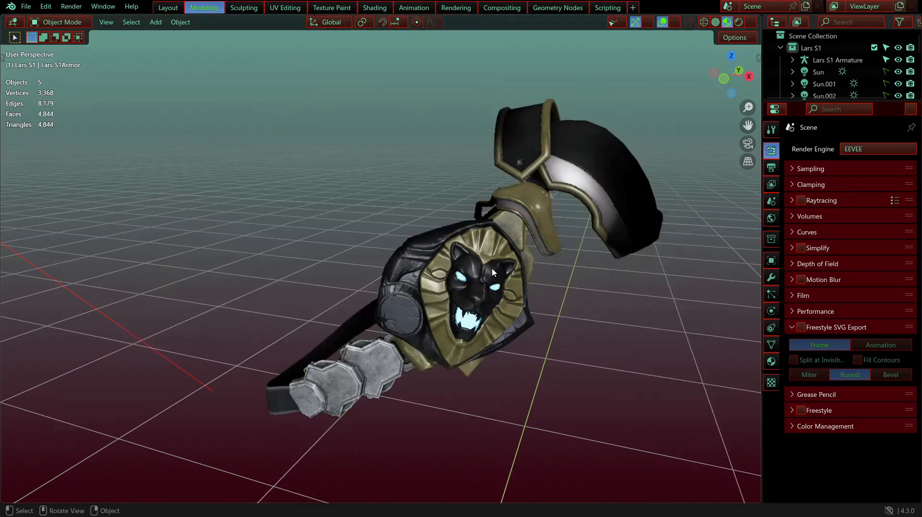
Step: Enter Edit Mode on the armor and examine the lion head's topology from the side in Solid shading
middle_drag(461, 298, 412, 256)
click(454, 270)
key(Tab)
scroll(485, 251, up, 2)
scroll(410, 262, up, 4)
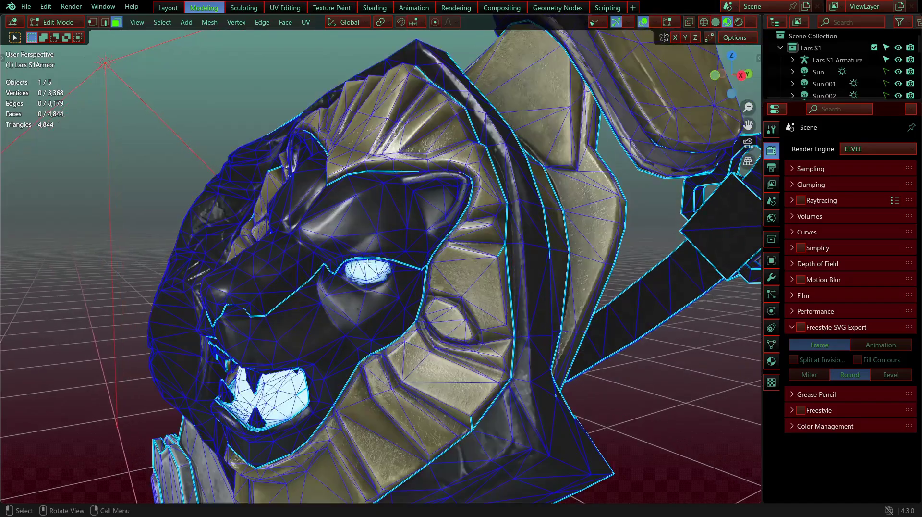
shift+middle_drag(317, 285, 388, 250)
middle_drag(480, 294, 535, 267)
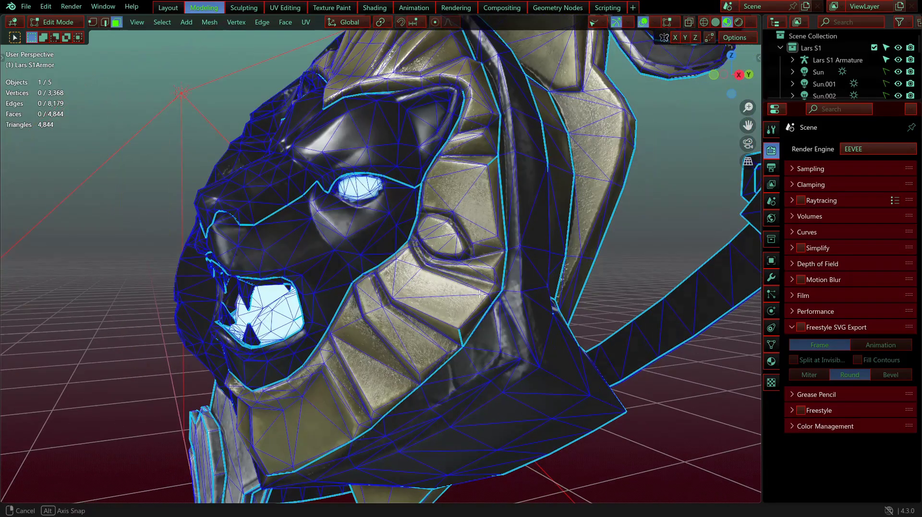
click(715, 22)
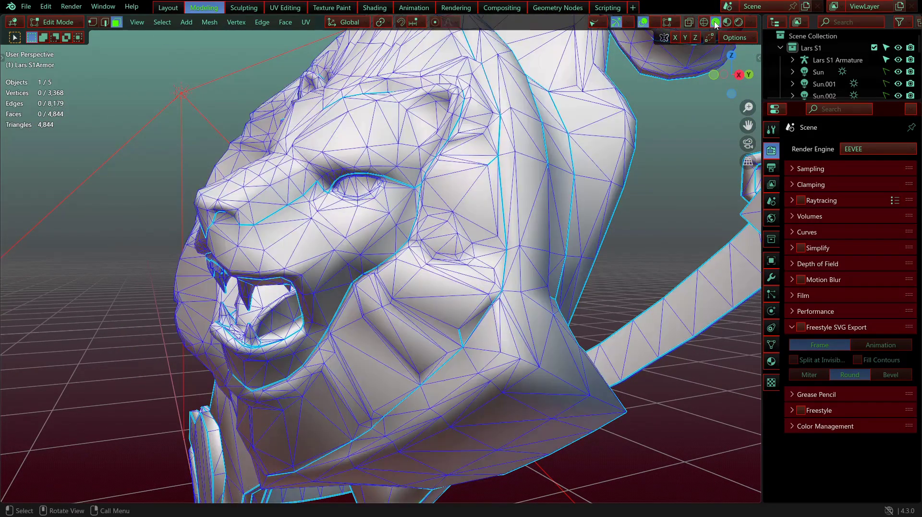
Step: Compare the lion head's side disc and mane in Material Preview and Solid shading, finishing in Material Preview
click(727, 23)
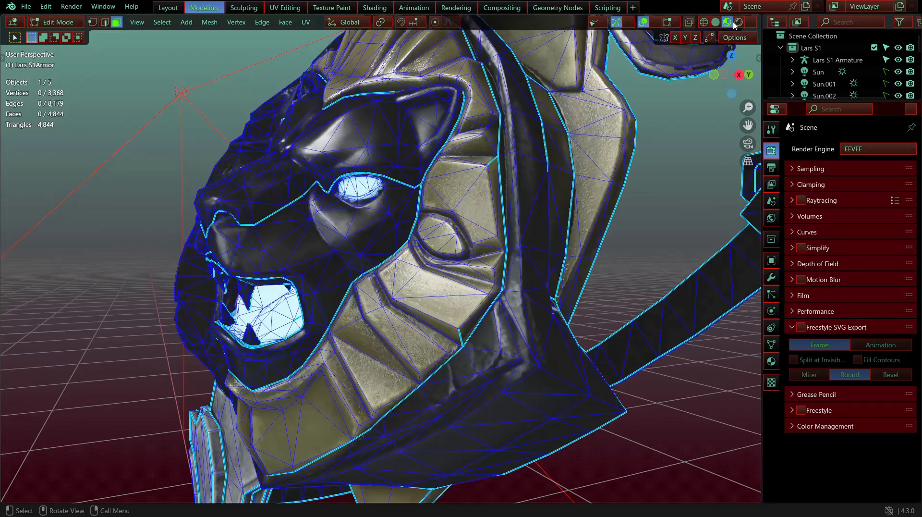
middle_drag(442, 156, 478, 153)
scroll(451, 232, up, 2)
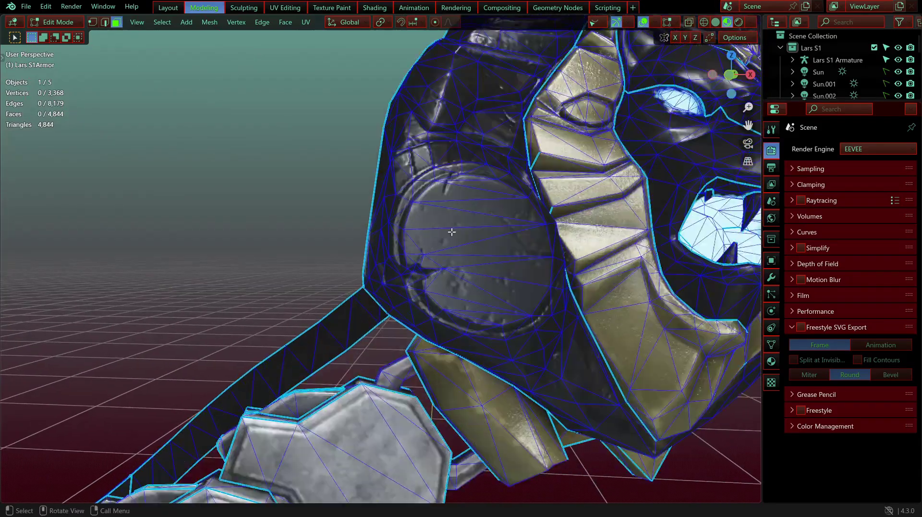
click(716, 23)
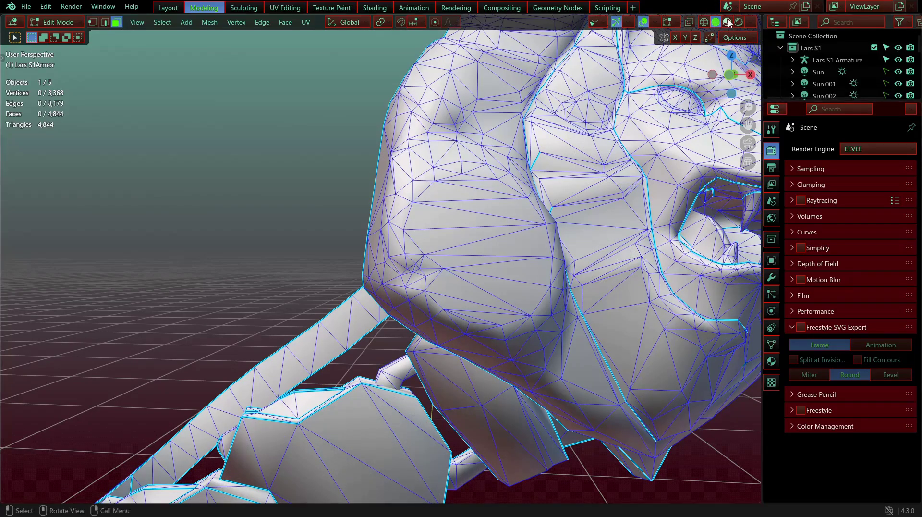
key(z)
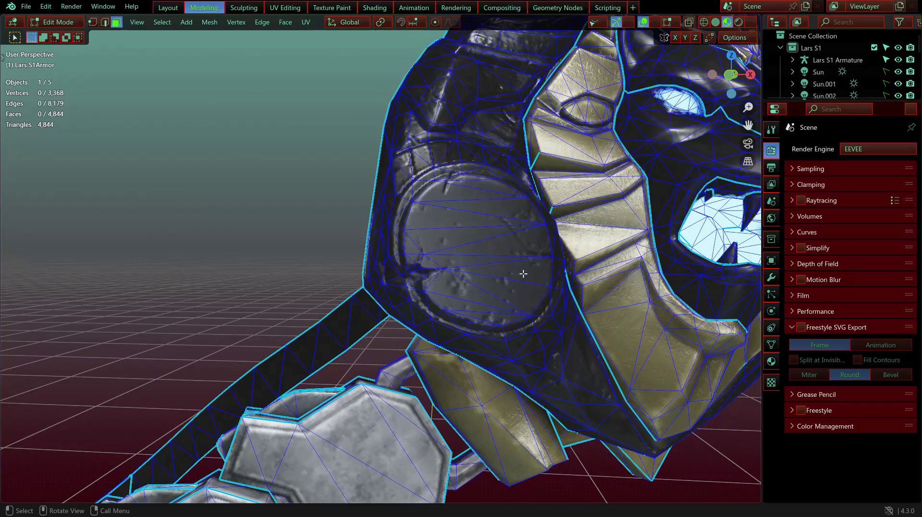
Step: Select all linked front faces of the strap plate nearest the lion head and try to move them
scroll(523, 273, down, 5)
middle_drag(522, 273, 490, 311)
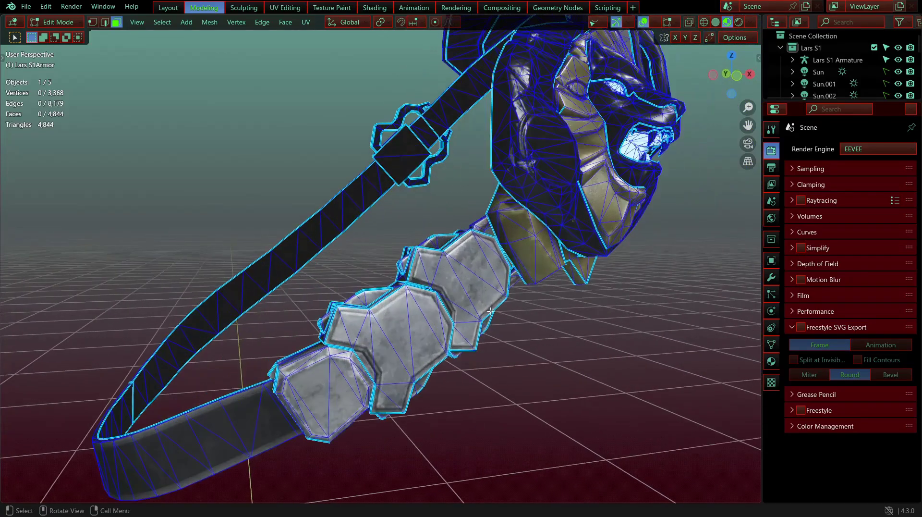
scroll(491, 311, up, 4)
click(537, 292)
middle_drag(536, 292, 529, 293)
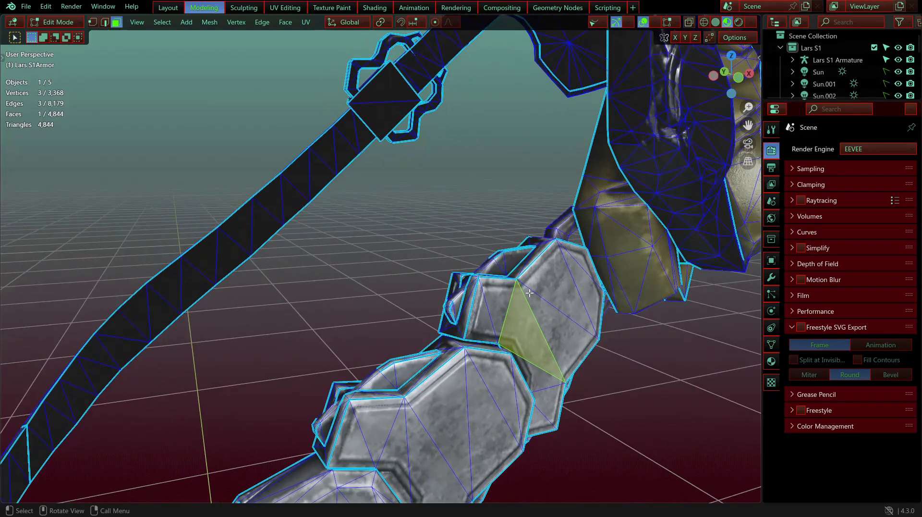
key(ctrl+l)
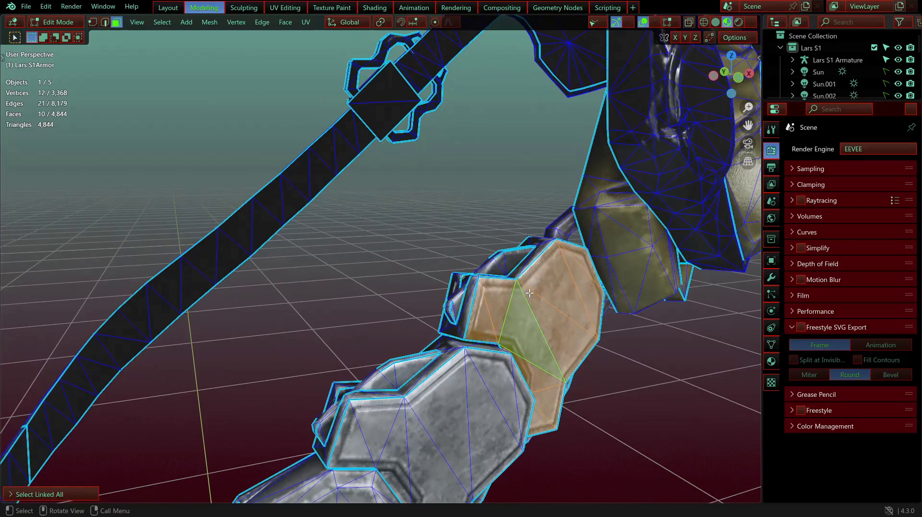
scroll(532, 302, down, 3)
key(g)
right_click(563, 267)
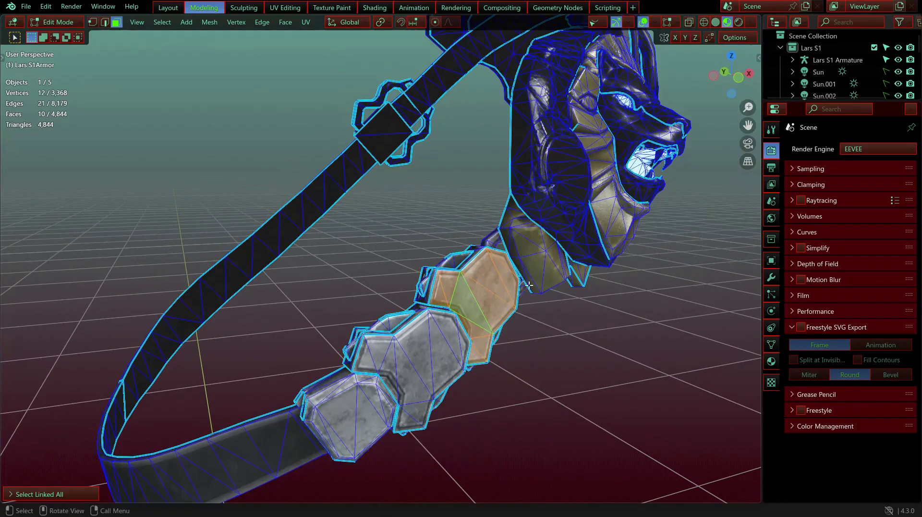
Step: Select the linked side faces of the same strap plate and try to move them away from the strap
middle_drag(499, 269, 547, 259)
shift+middle_drag(494, 300, 462, 309)
scroll(481, 325, up, 3)
scroll(482, 325, up, 2)
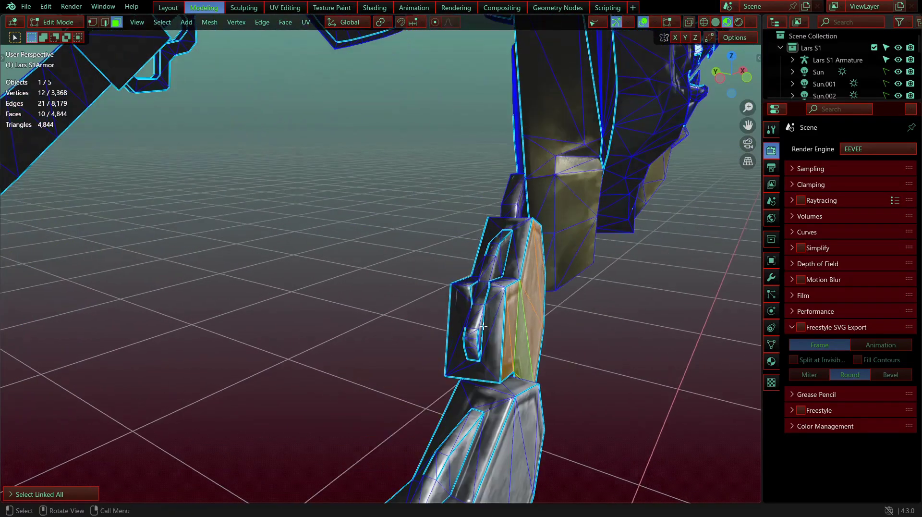
key(ctrl+l)
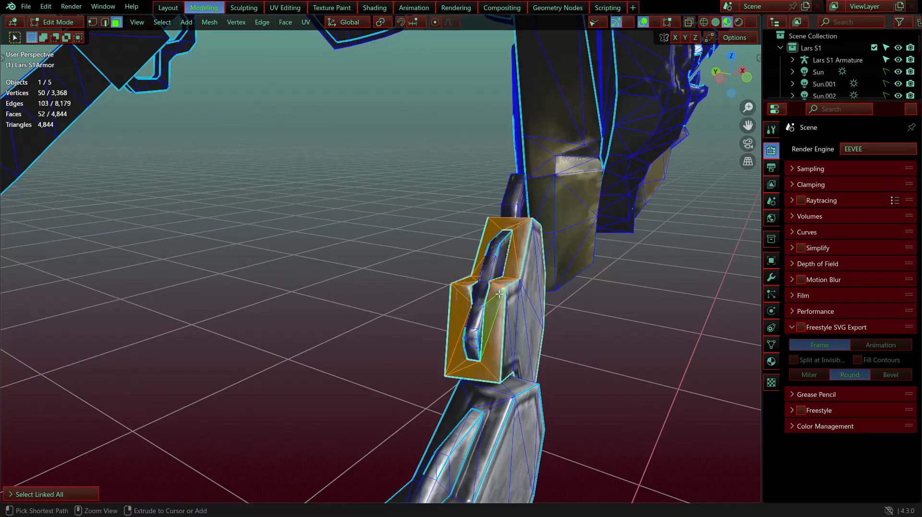
key(g)
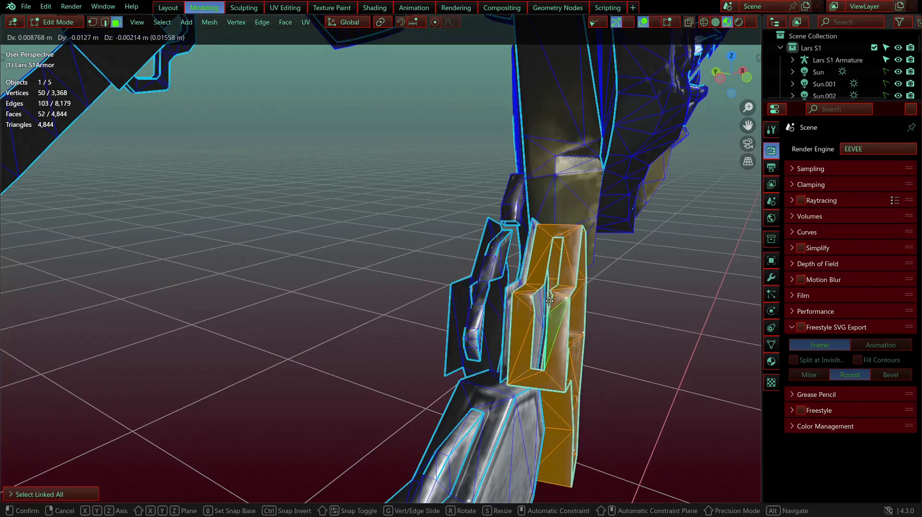
right_click(552, 298)
Step: Examine the row of metal strap plates and select a face on the middle plate
scroll(549, 305, down, 3)
middle_drag(549, 304, 446, 327)
scroll(354, 304, up, 4)
scroll(377, 317, down, 3)
scroll(434, 323, up, 1)
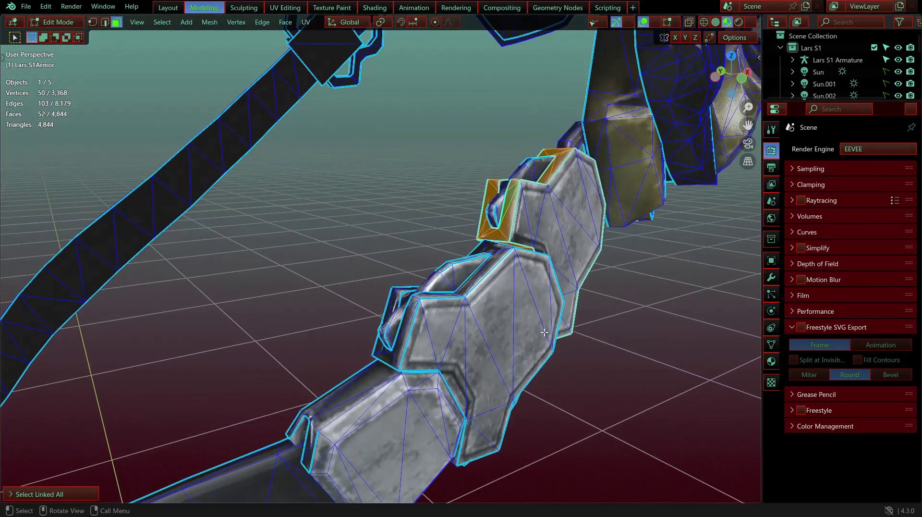
click(532, 338)
Step: Hide the viewport overlays and examine the textured armor, strap and buckle from the front and back
scroll(538, 336, down, 4)
middle_drag(538, 335, 478, 338)
middle_drag(537, 288, 486, 257)
click(643, 22)
scroll(538, 233, down, 2)
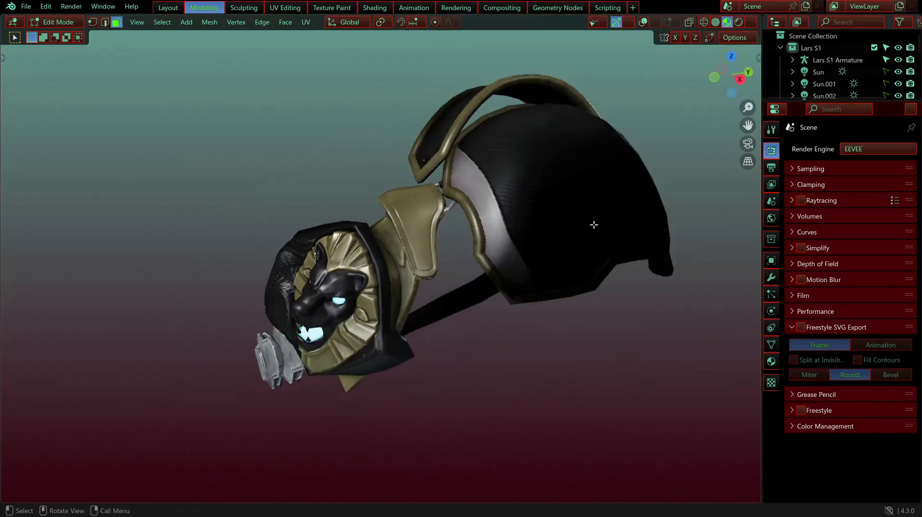
middle_drag(594, 224, 710, 53)
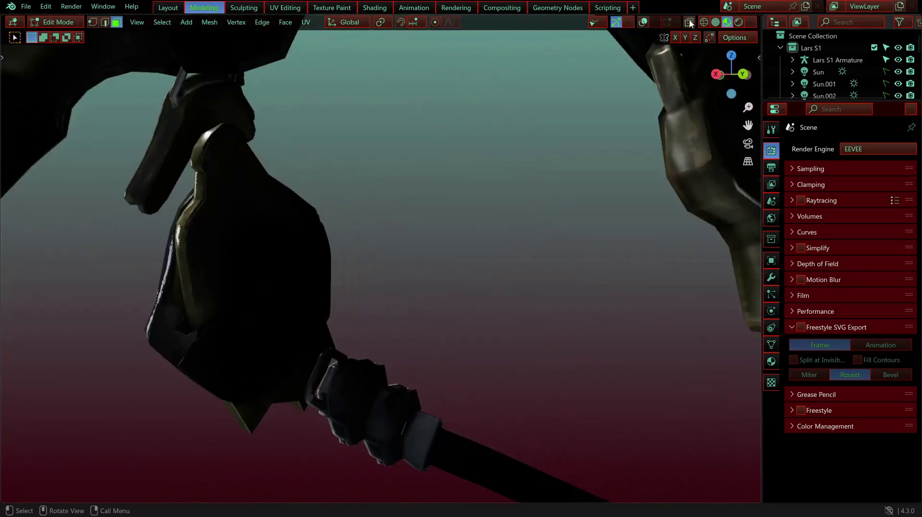
scroll(643, 132, down, 2)
middle_drag(644, 132, 726, 38)
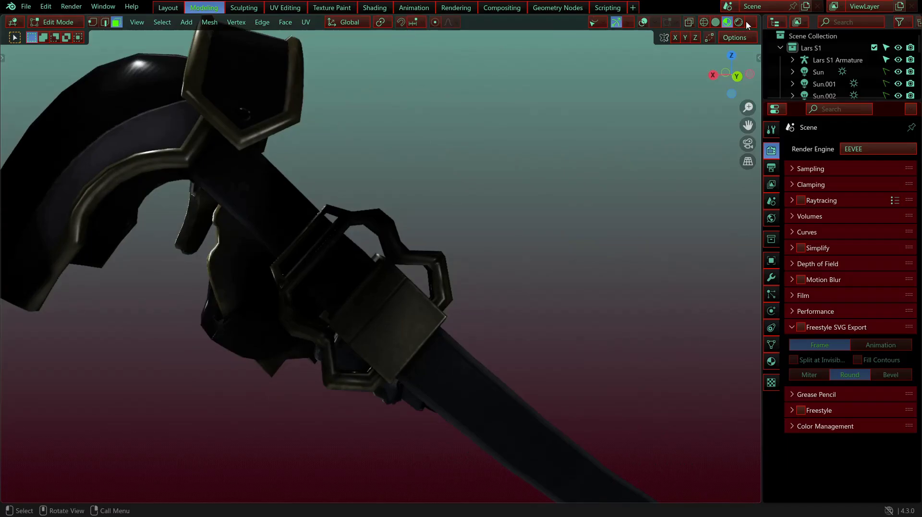
Step: Switch the viewport to Rendered shading and examine the lion head up close
click(740, 23)
middle_drag(463, 197, 553, 276)
scroll(451, 259, up, 3)
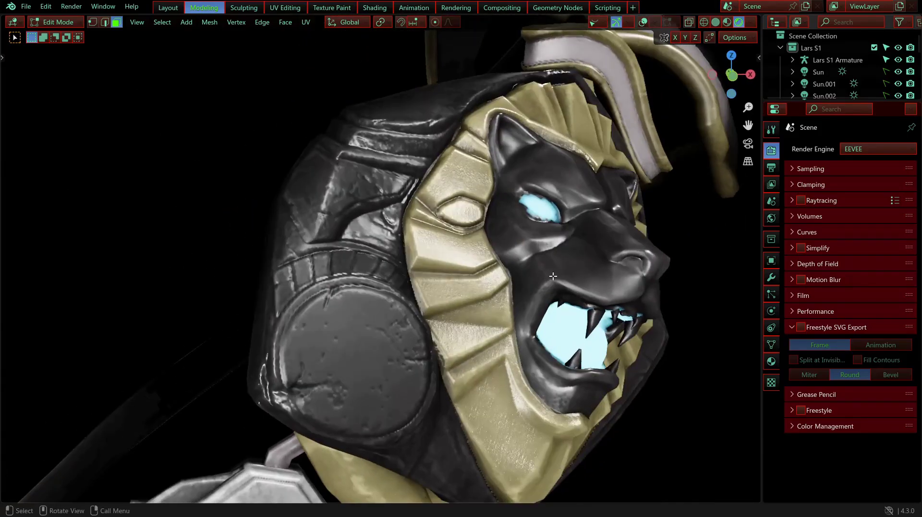
Step: Show the viewport overlays and examine the wireframe of the lion-head chest armor from several angles
key(Tab)
key(Tab)
click(642, 24)
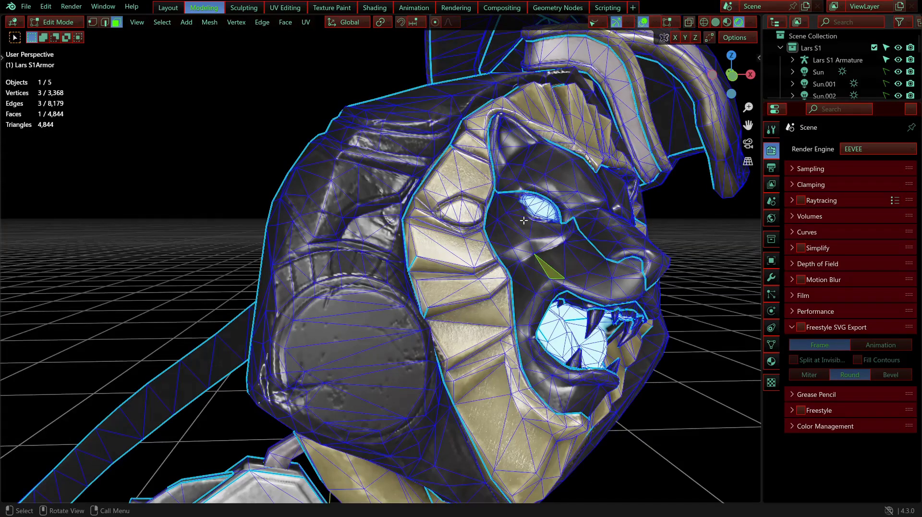
middle_drag(523, 220, 400, 246)
scroll(283, 350, down, 1)
shift+middle_drag(284, 350, 443, 245)
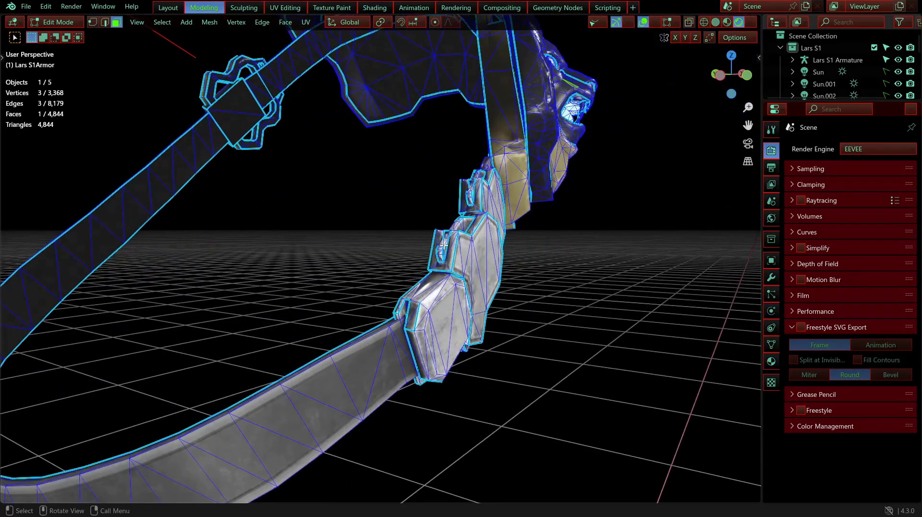
middle_drag(542, 222, 443, 275)
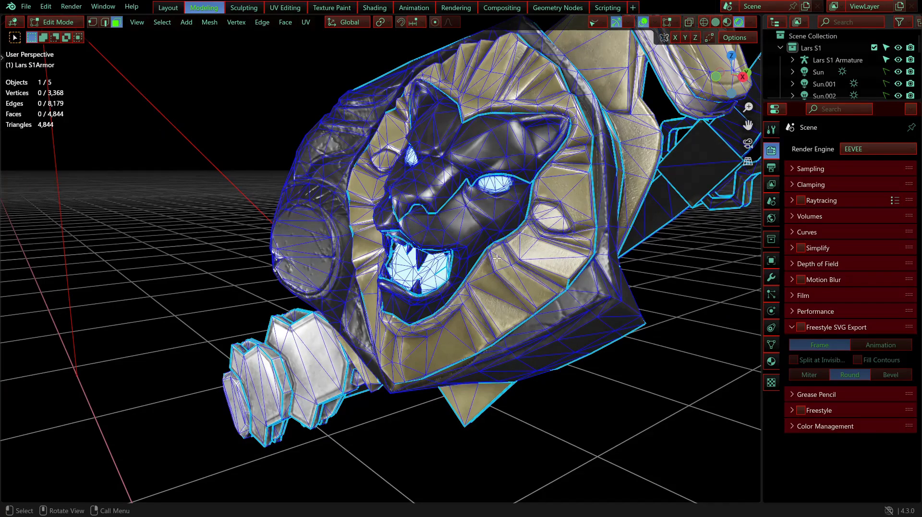
scroll(497, 258, down, 3)
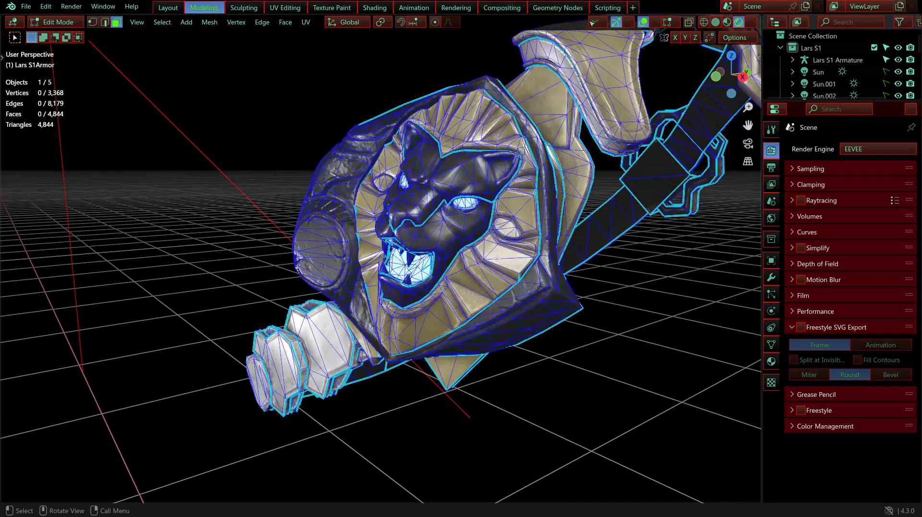
middle_drag(533, 204, 537, 265)
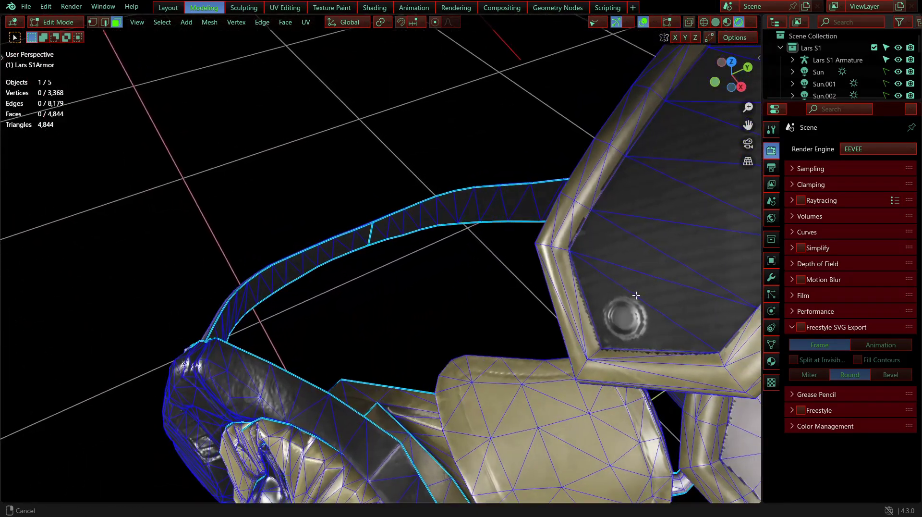
Step: Select the triangular face carrying the round stud on the shoulder armor and inspect it with and without the wireframe
click(617, 325)
key(Tab)
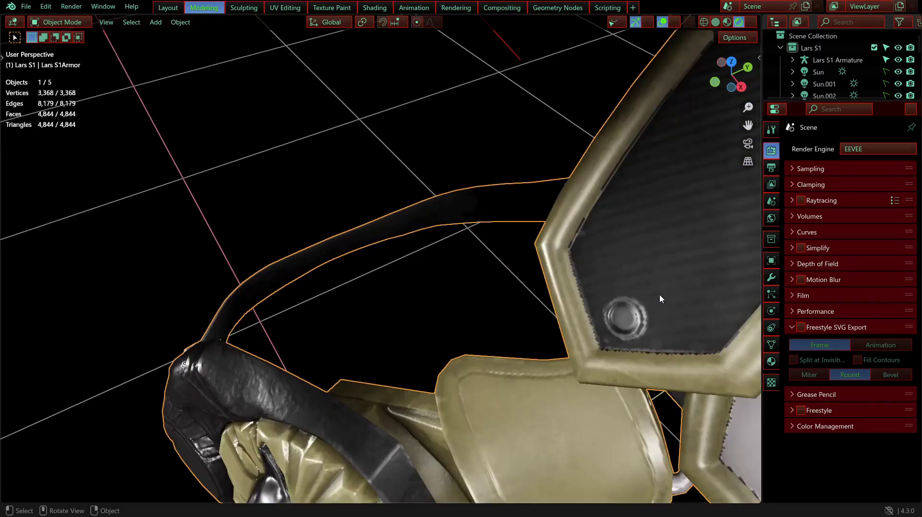
middle_drag(660, 254, 494, 270)
key(Tab)
mouse_move(547, 179)
middle_down()
mouse_move(563, 166)
mouse_move(549, 178)
middle_up()
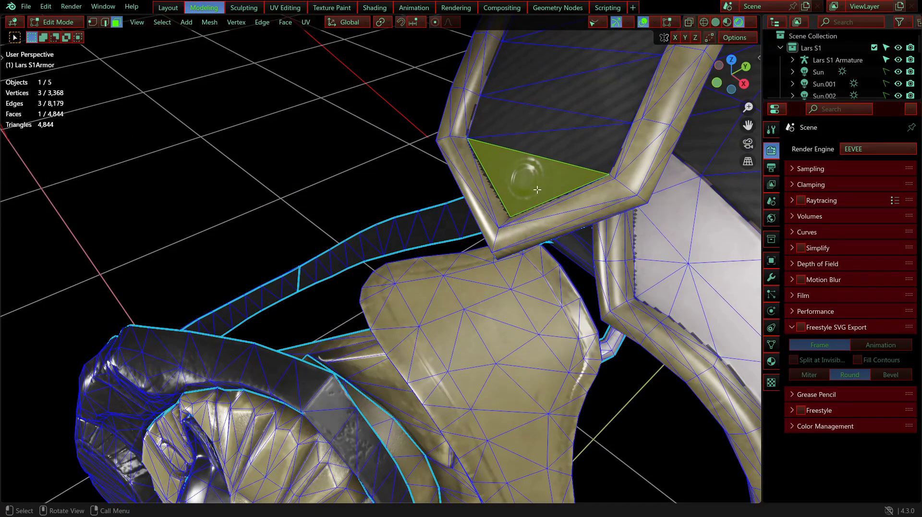
scroll(547, 178, down, 3)
shift+middle_drag(547, 160, 478, 252)
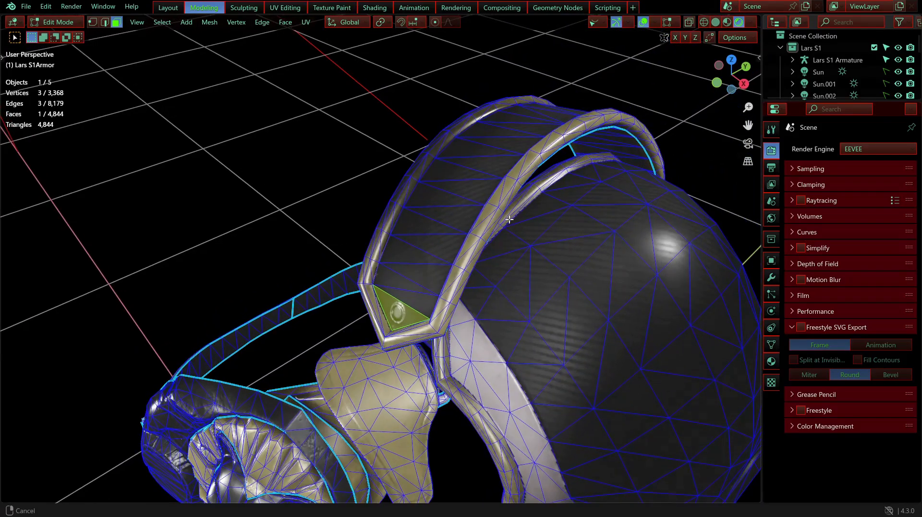
middle_drag(461, 200, 425, 237)
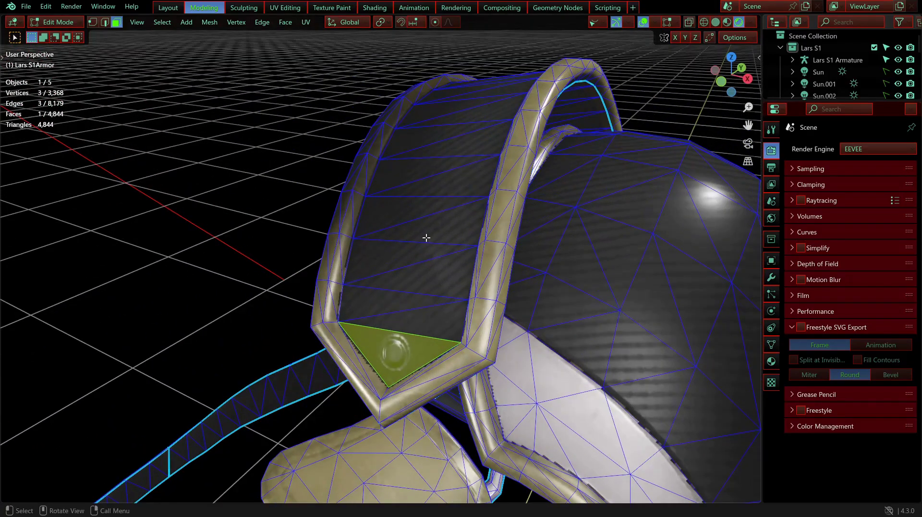
Step: Return to Object Mode and reveal all hidden parts of the character
scroll(426, 237, down, 6)
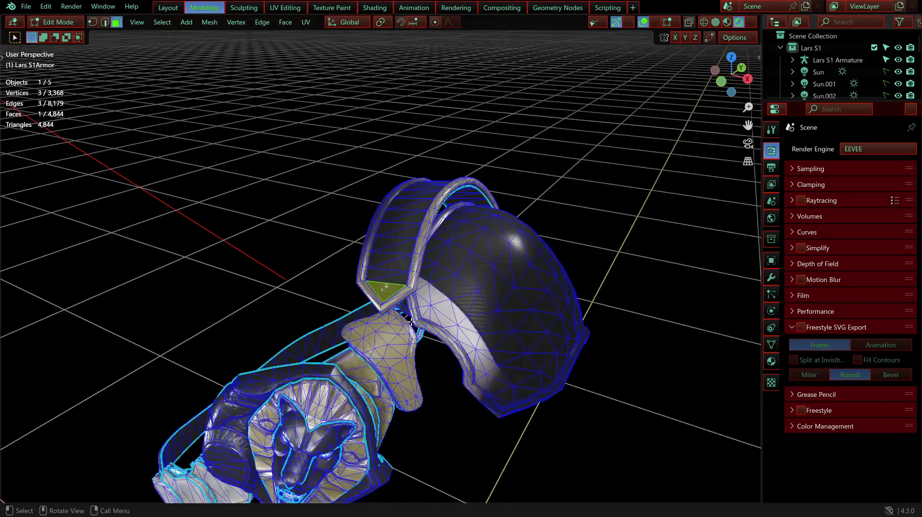
shift+middle_drag(402, 353, 451, 251)
key(Tab)
key(alt+h)
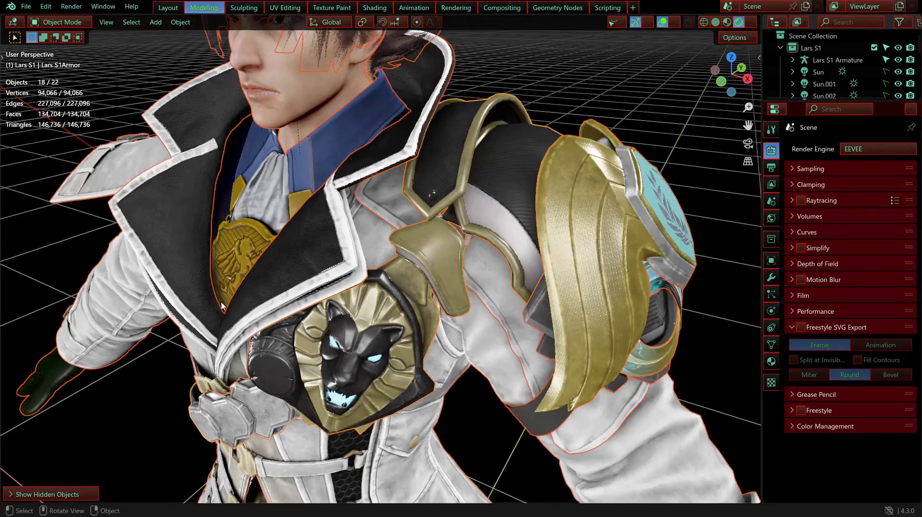
Step: Select the coat and look over the character's collar, chest and torso
middle_drag(254, 293, 324, 277)
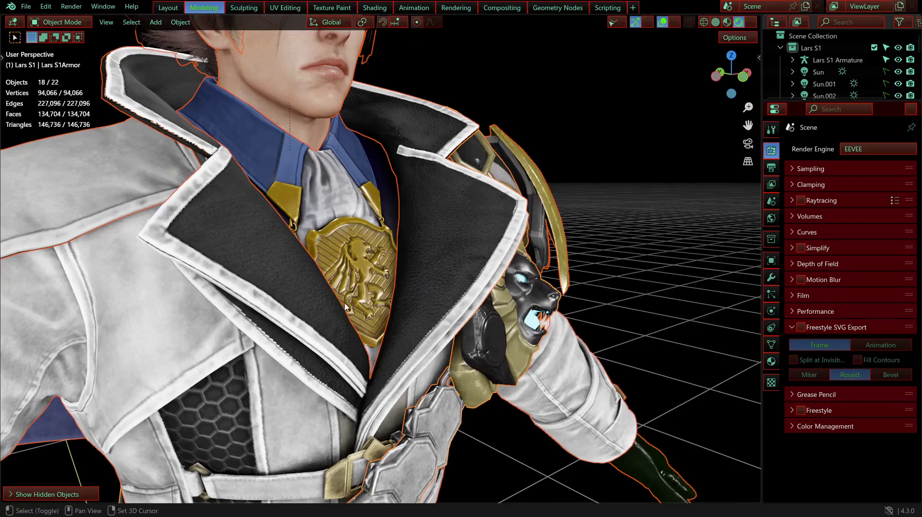
shift+middle_drag(326, 311, 368, 285)
click(368, 285)
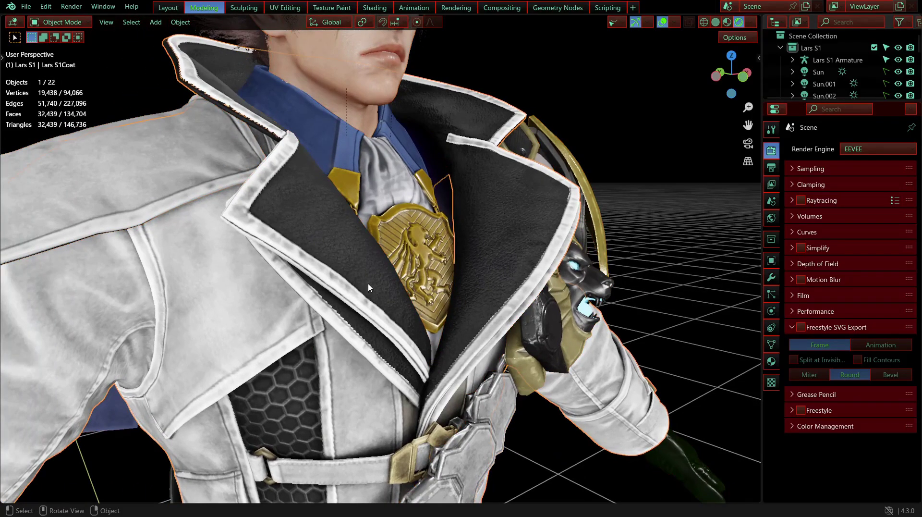
scroll(368, 286, down, 4)
shift+drag(389, 307, 386, 302)
shift+middle_drag(386, 301, 396, 248)
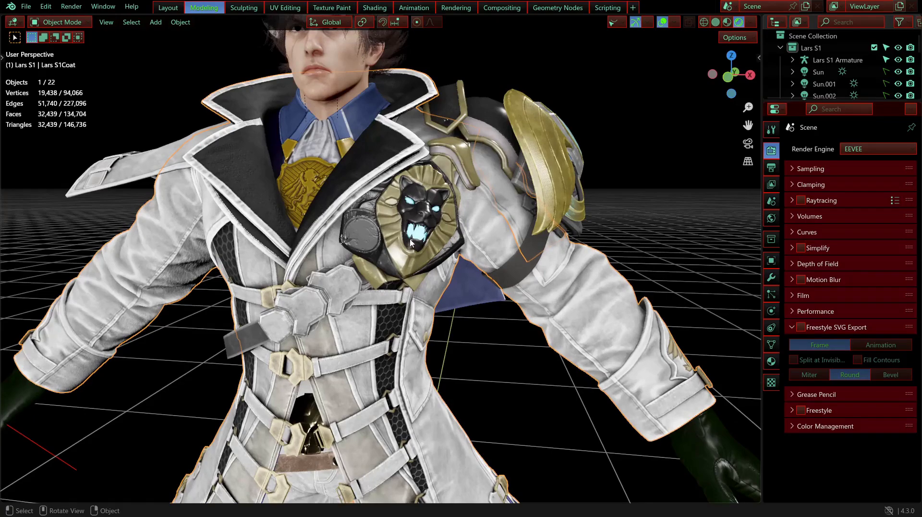
Step: Select the lion-head armor and display the UVs of its entire mesh in the UV Editing workspace
scroll(411, 243, up, 2)
click(415, 236)
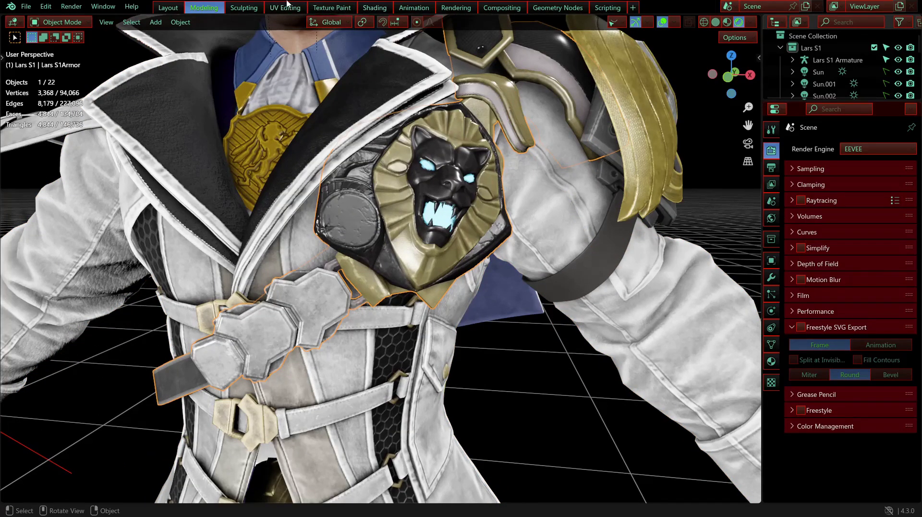
click(293, 9)
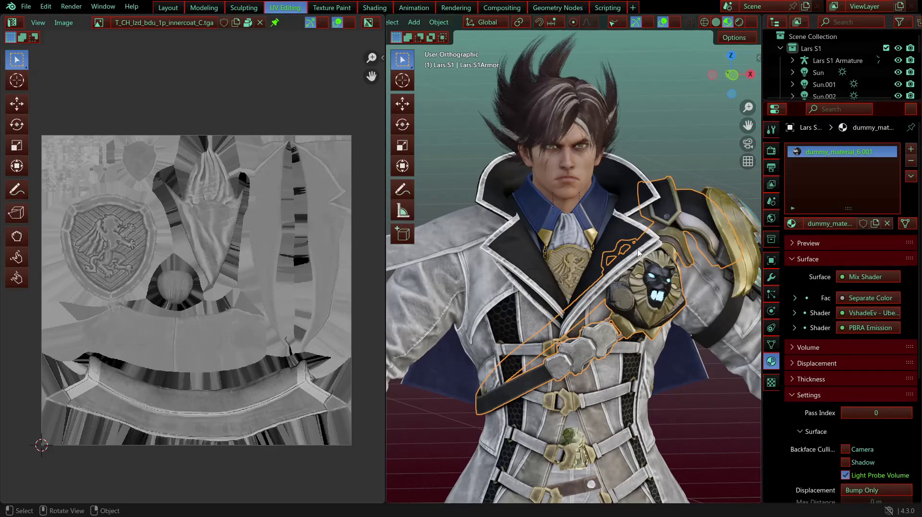
shift+middle_drag(639, 253, 636, 205)
scroll(604, 282, up, 1)
key(Tab)
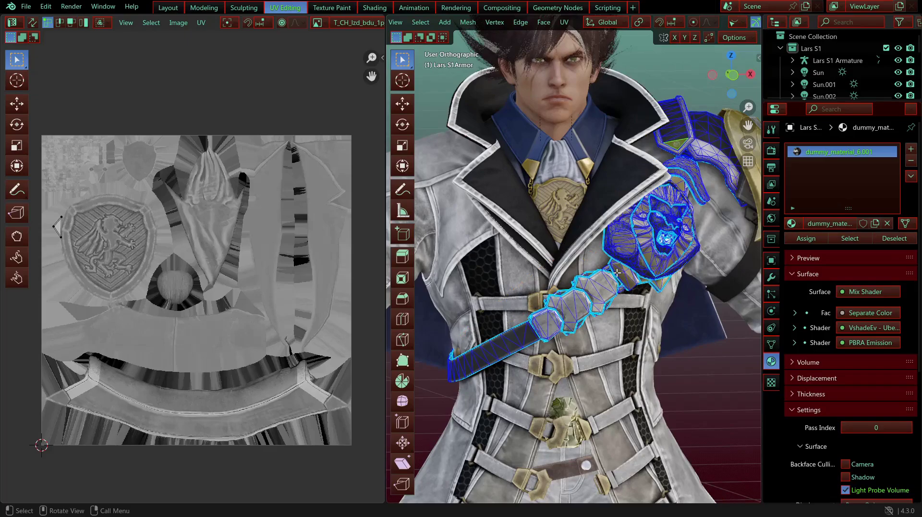
key(a)
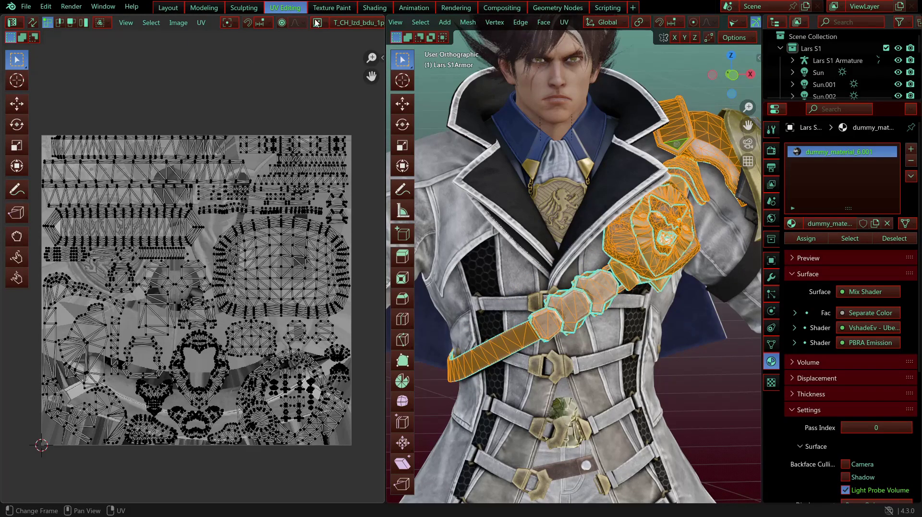
Step: Look up the chest texture nodes of the armor's material in the Shading workspace
click(375, 10)
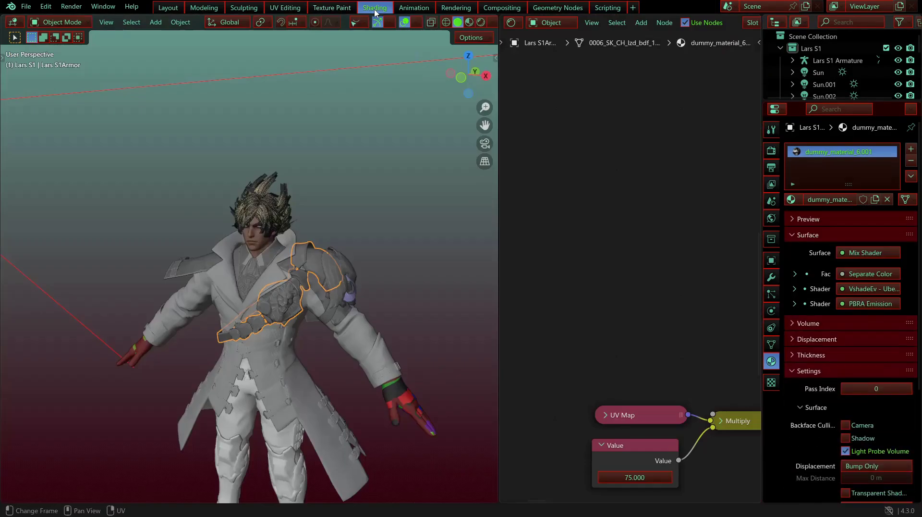
scroll(646, 399, down, 2)
middle_drag(645, 422, 672, 193)
scroll(673, 197, up, 2)
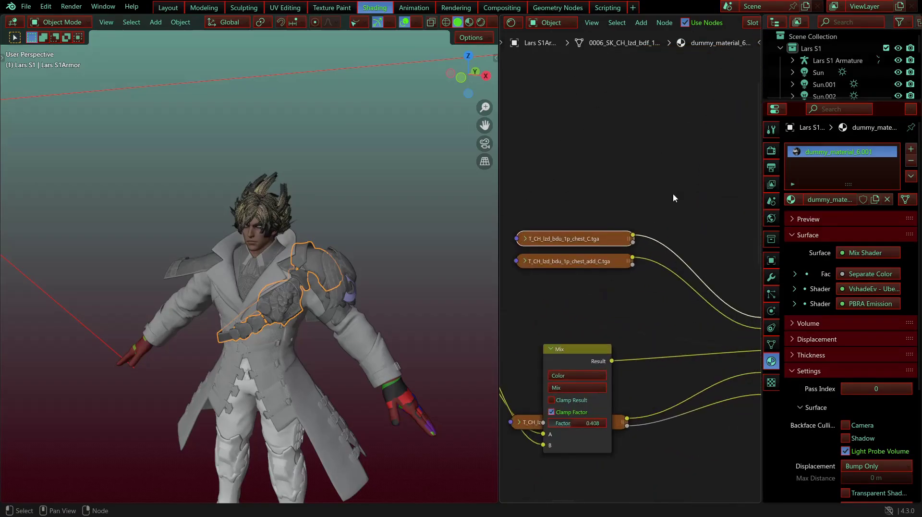
Step: Show the T_CH_lzd_bdu_1p_chest_C.tga image behind the armor's UVs in the UV Editing workspace
click(297, 10)
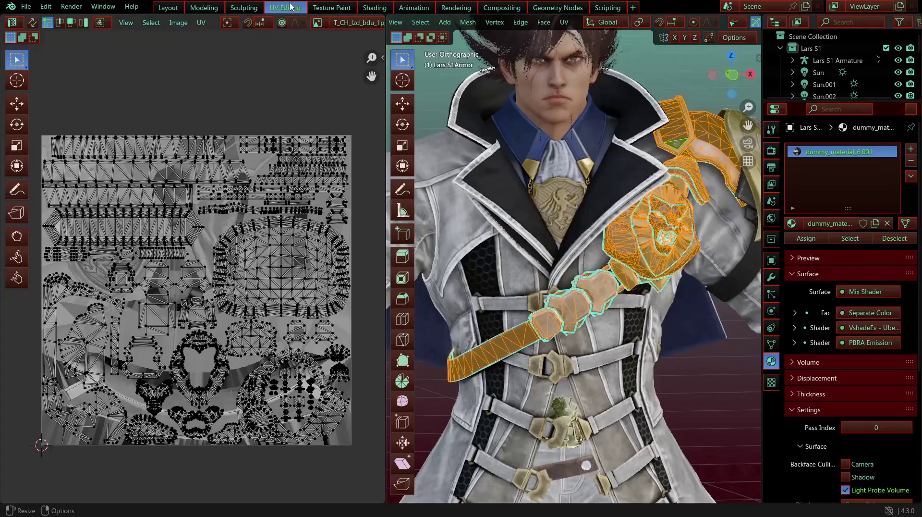
click(318, 23)
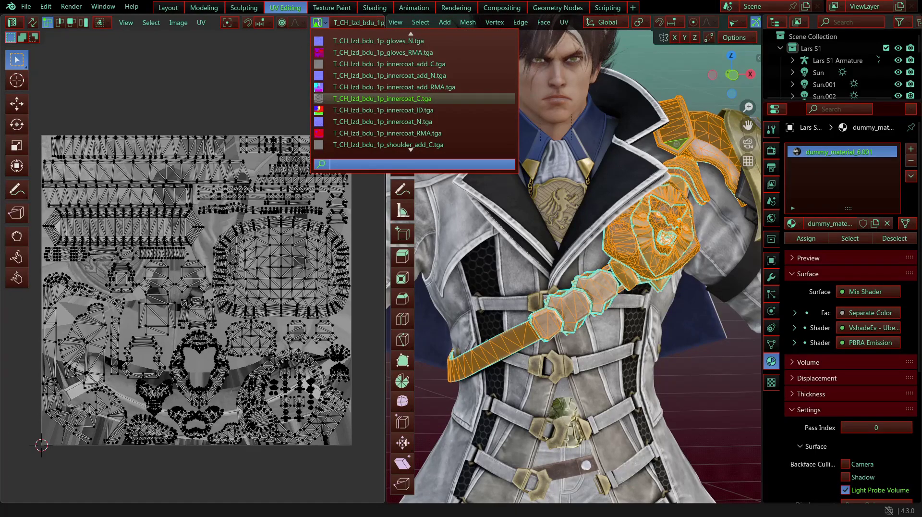
text(chest)
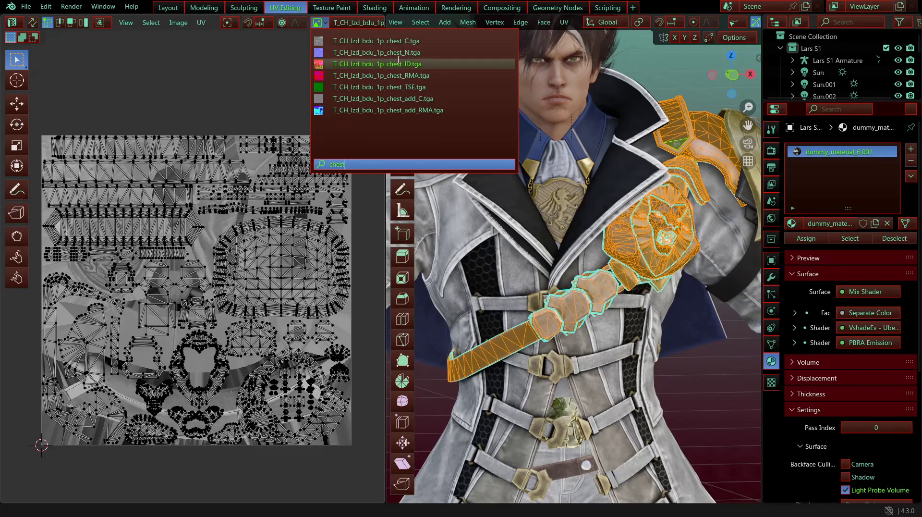
click(411, 41)
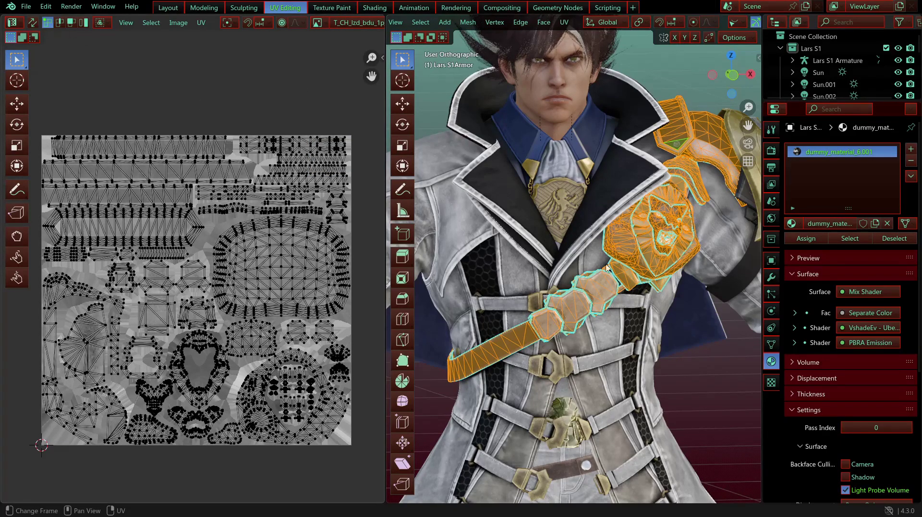
Step: Clear the mesh selection and circle-select the lion's face and mane to isolate their UV islands
key(alt+a)
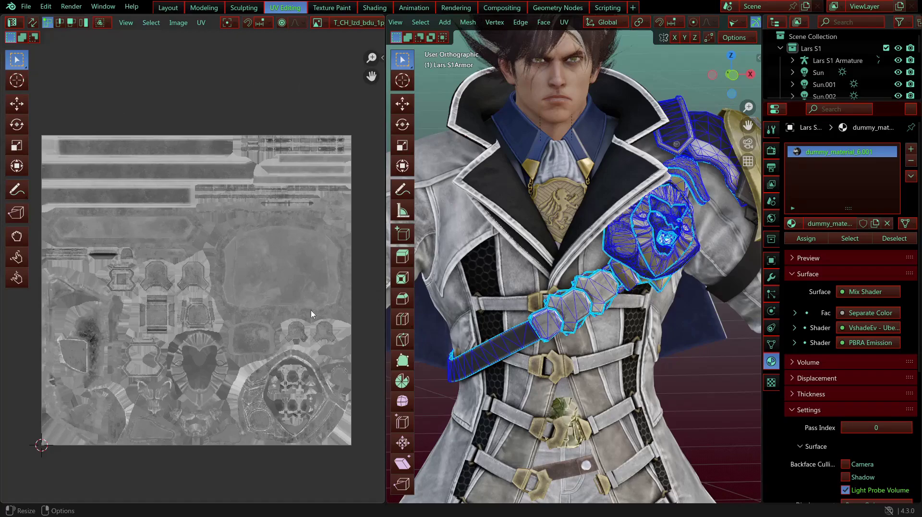
scroll(179, 346, up, 1)
middle_drag(208, 366, 222, 289)
scroll(223, 287, up, 2)
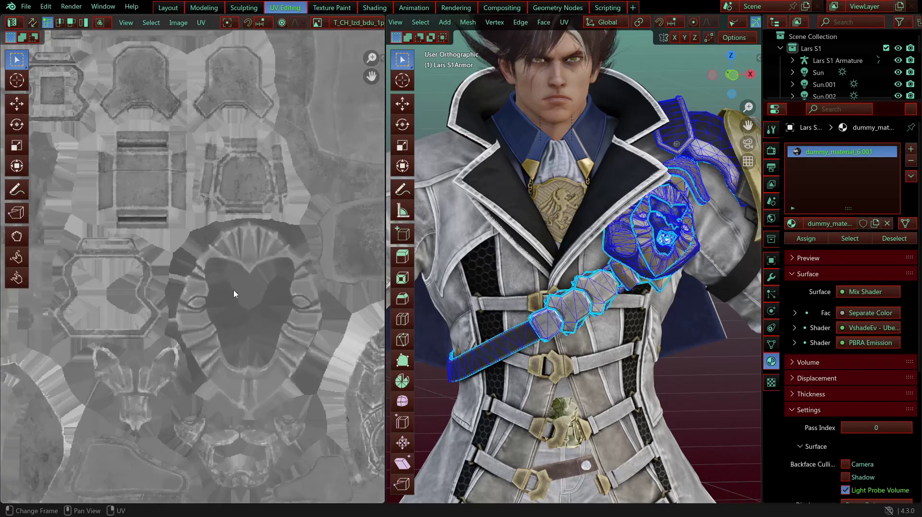
key(c)
click(669, 226)
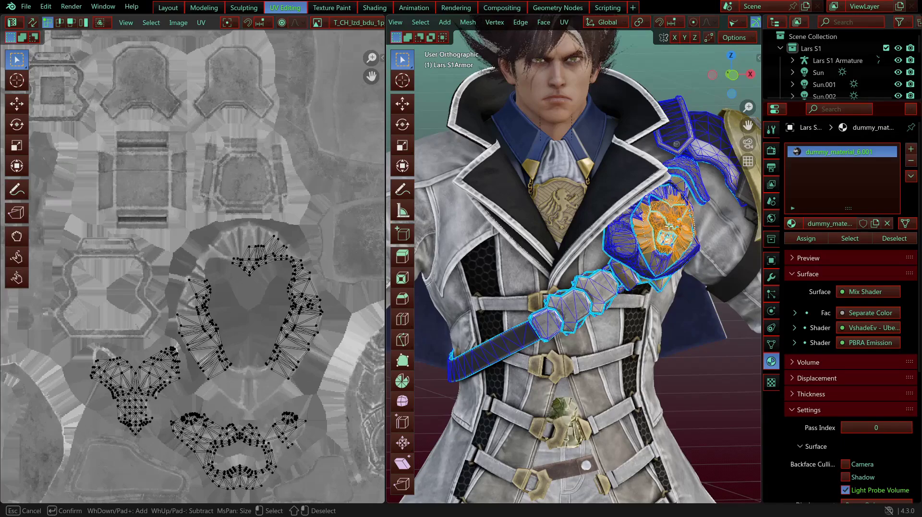
mouse_move(669, 226)
mouse_down()
mouse_move(654, 204)
mouse_move(656, 257)
mouse_move(667, 238)
mouse_up()
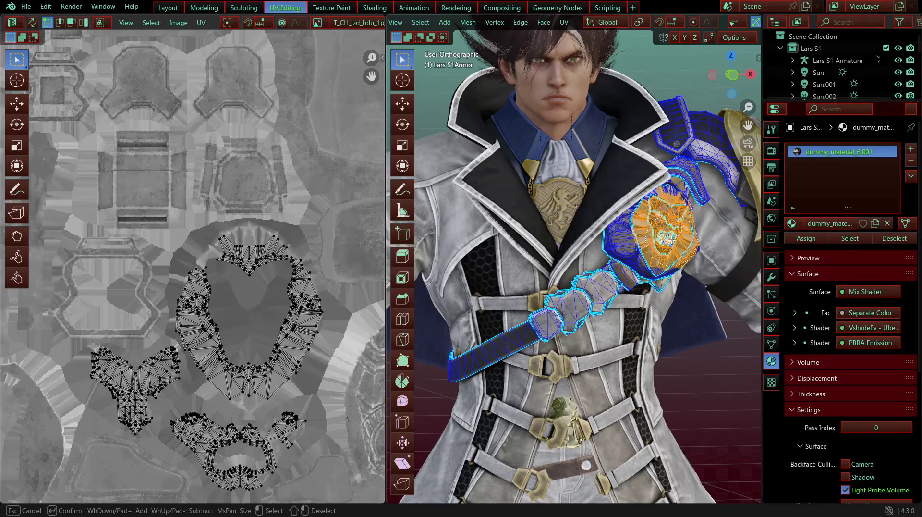
key(Escape)
Step: Examine where the lion's face and mane UV islands lie on the chest texture and the details around them
middle_drag(222, 321, 253, 294)
scroll(253, 307, up, 3)
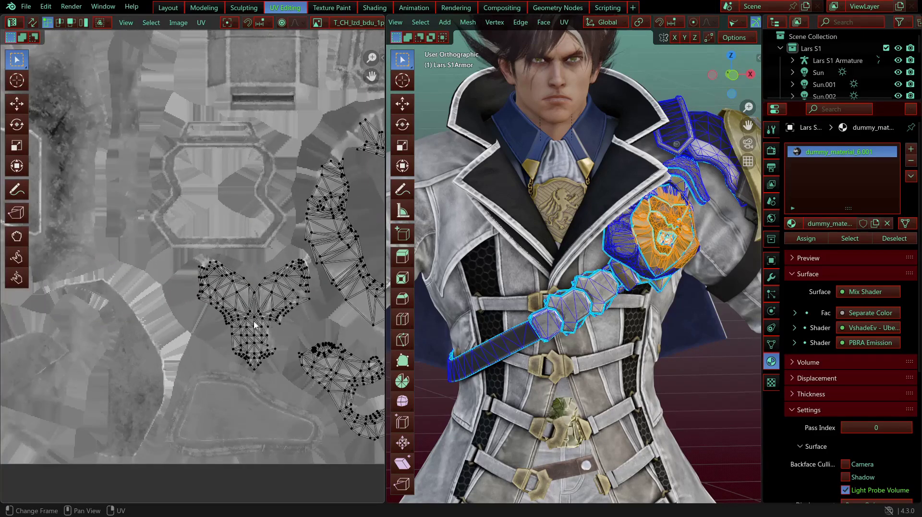
scroll(304, 386, down, 3)
middle_drag(305, 386, 255, 474)
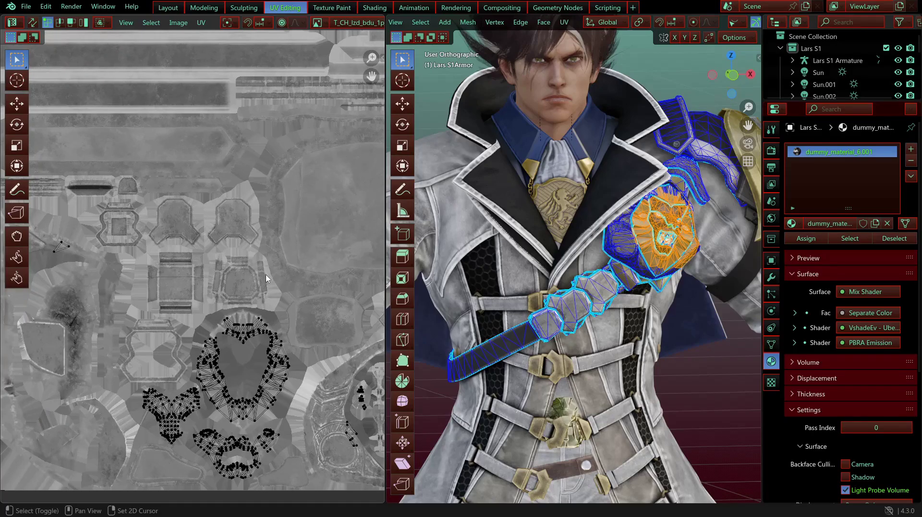
middle_drag(266, 278, 325, 297)
scroll(326, 296, up, 3)
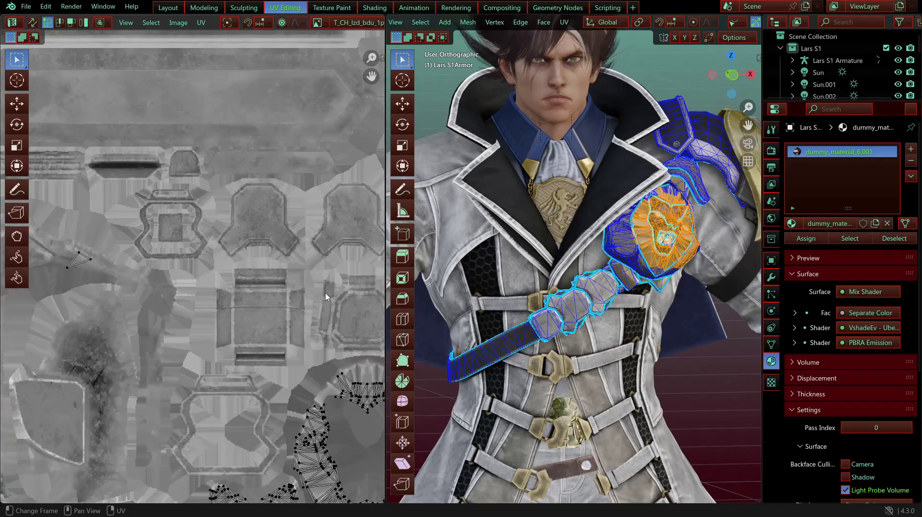
scroll(324, 293, down, 1)
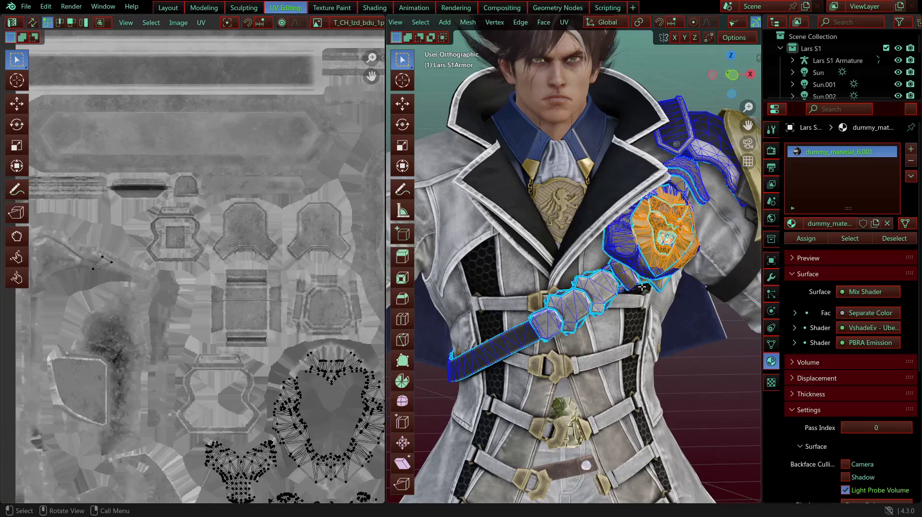
Step: Leave Edit Mode and compare the full chest texture with the textured chest and shoulder armor
middle_drag(612, 291, 567, 287)
key(Tab)
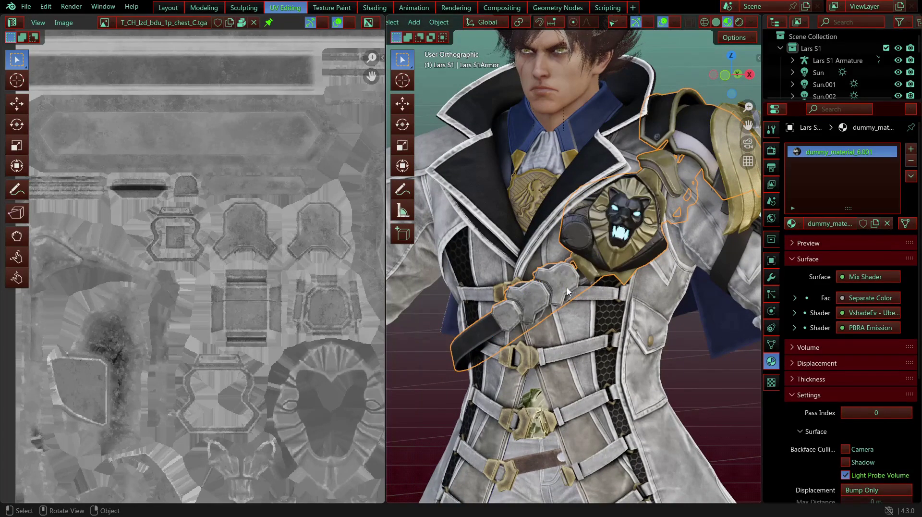
scroll(229, 315, down, 3)
middle_drag(229, 316, 163, 292)
scroll(162, 291, down, 1)
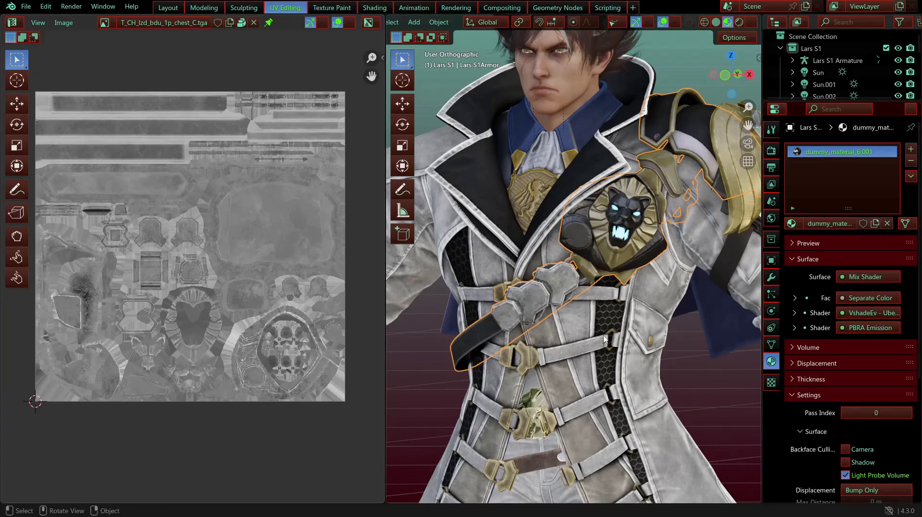
middle_drag(571, 299, 523, 308)
scroll(528, 307, up, 2)
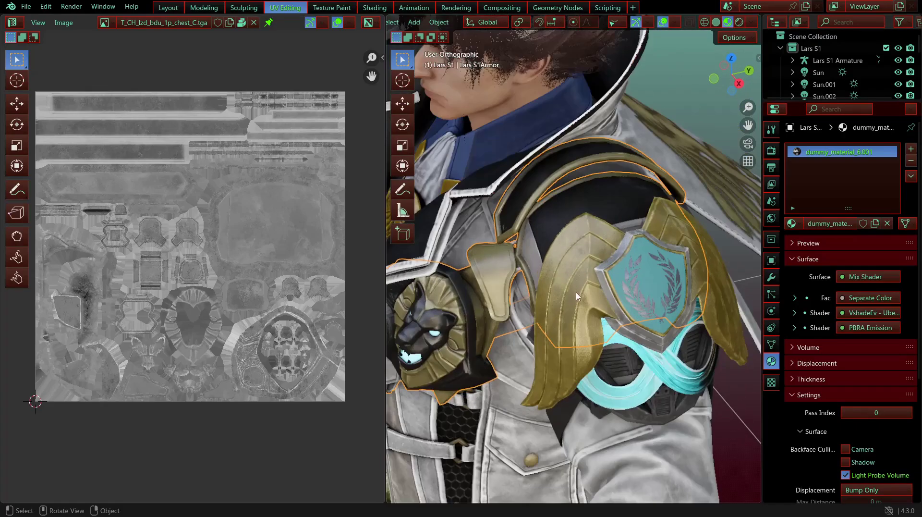
Step: Select the gold-maned shoulder pad, view it from the side and back, and try moving it away from the arm
middle_drag(594, 283, 604, 159)
click(651, 174)
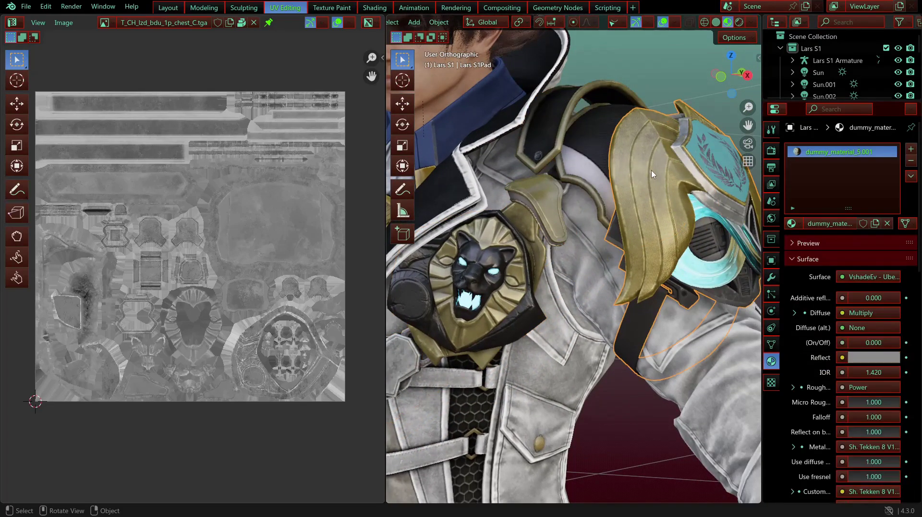
middle_drag(661, 257, 494, 265)
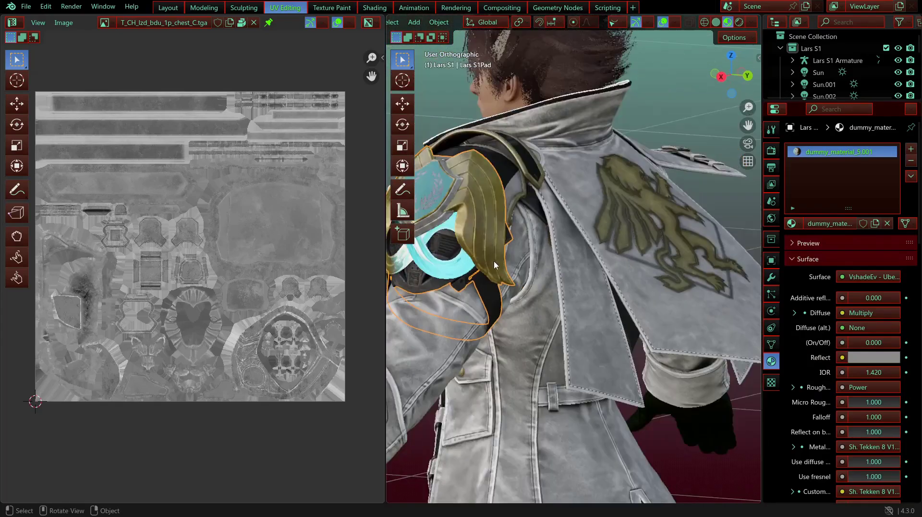
middle_drag(625, 266, 576, 261)
scroll(576, 261, down, 3)
key(g)
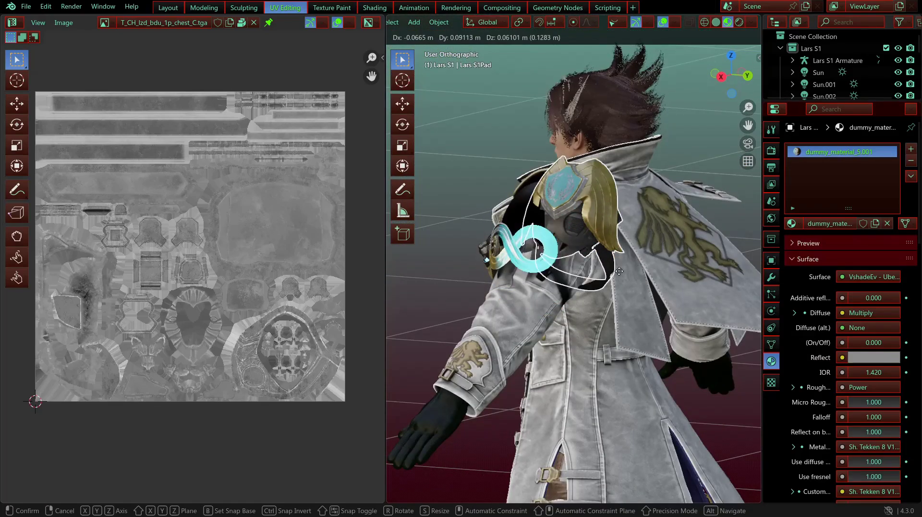
right_click(572, 256)
Step: Select the lion-head chest armor and isolate the armor pieces from the rest of the character in Local View
middle_drag(451, 260, 564, 269)
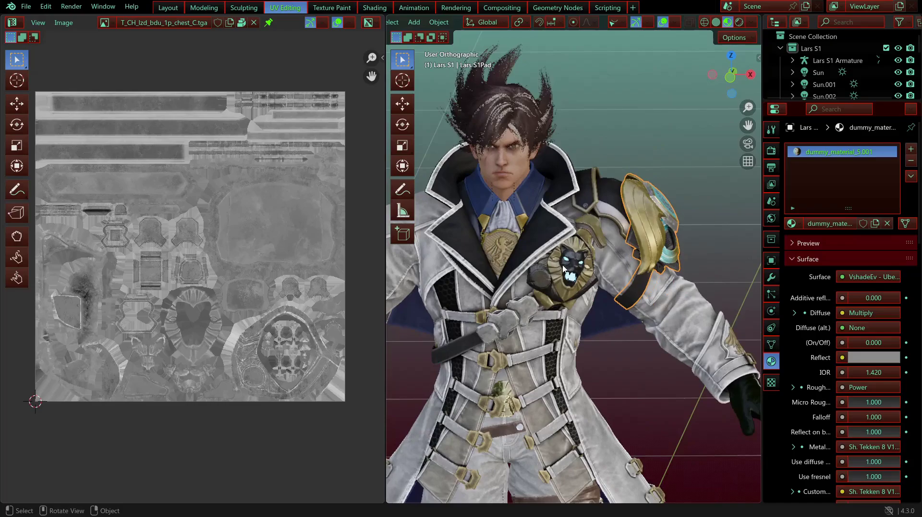
click(569, 267)
scroll(569, 267, up, 3)
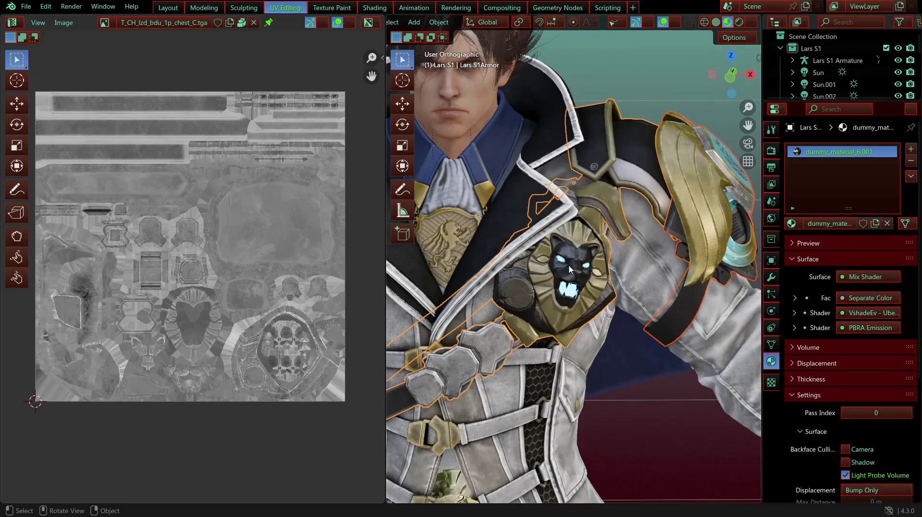
key(KP_Divide)
scroll(565, 315, down, 3)
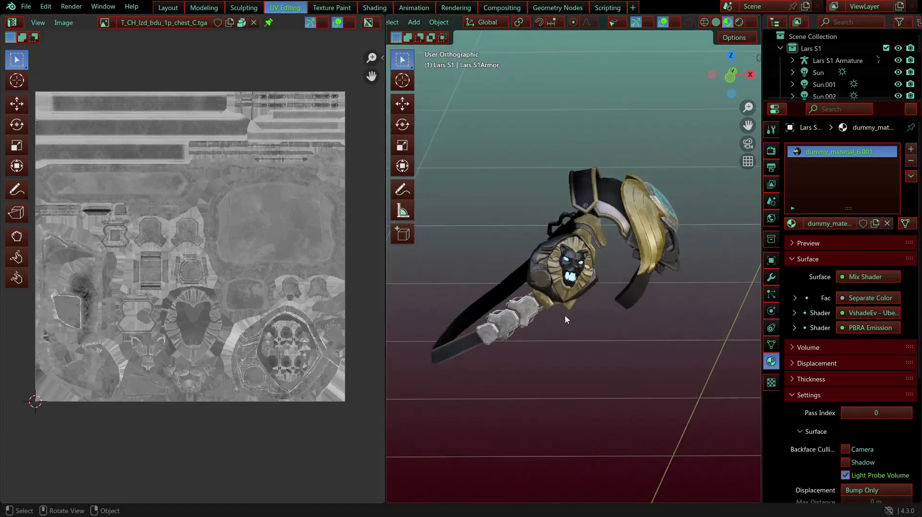
shift+middle_drag(564, 315, 592, 302)
scroll(592, 302, up, 1)
Step: Show the armor in the Modeling workspace with Material Preview shading and open the shoulder pad in Edit Mode
click(200, 9)
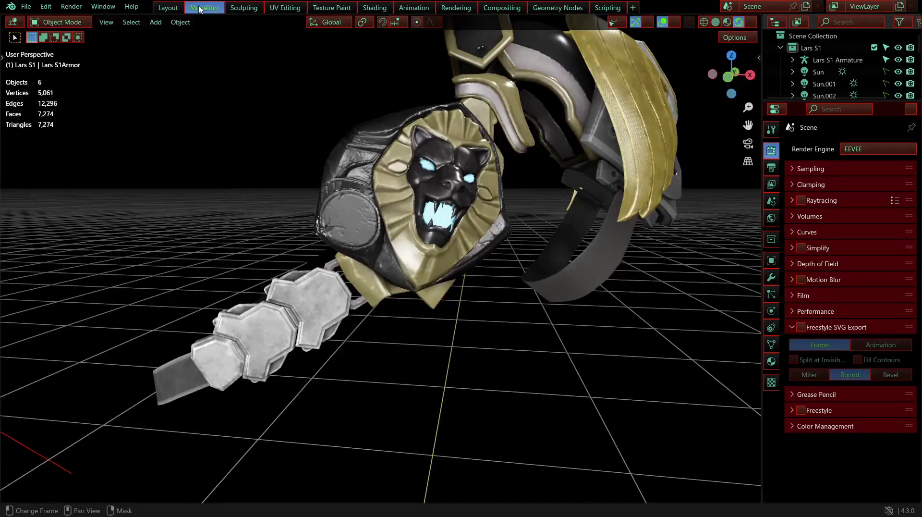
click(726, 22)
middle_drag(515, 251, 399, 262)
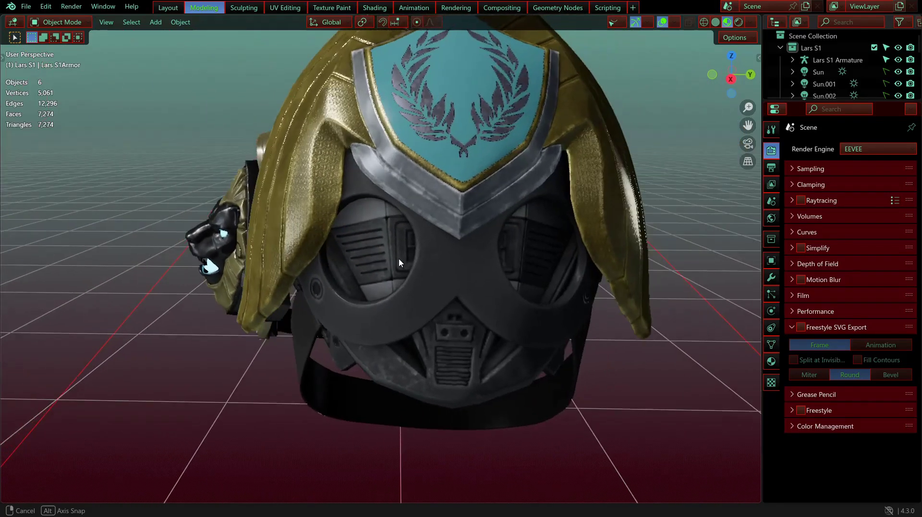
mouse_move(474, 224)
middle_down()
mouse_move(377, 259)
mouse_move(389, 273)
mouse_move(469, 236)
middle_up()
click(470, 237)
key(Tab)
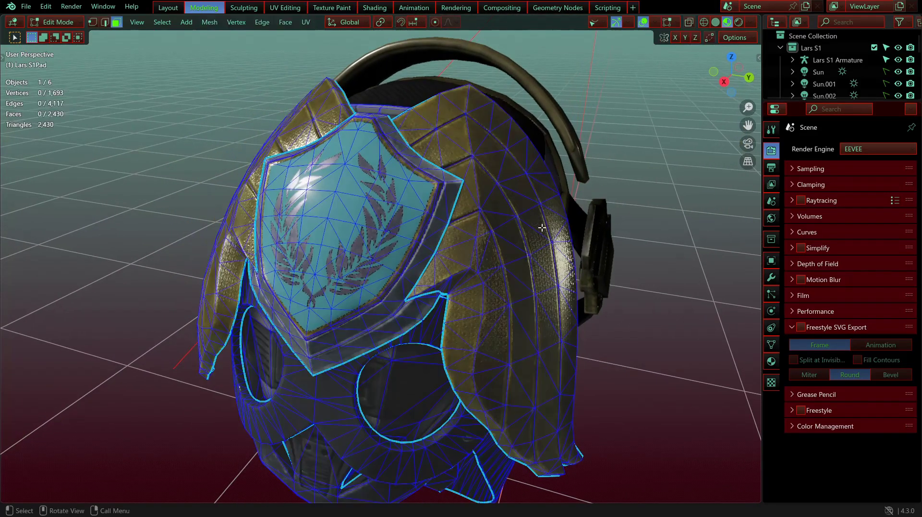
Step: Examine the wireframe across the pad's laurel shield and gold mane, and return to Object Mode
scroll(541, 235, up, 6)
scroll(552, 309, down, 5)
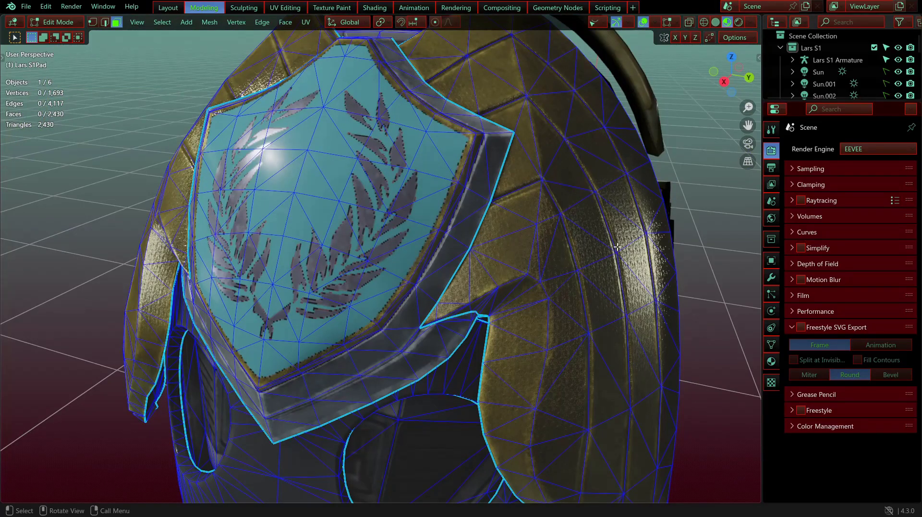
scroll(617, 246, down, 5)
key(Tab)
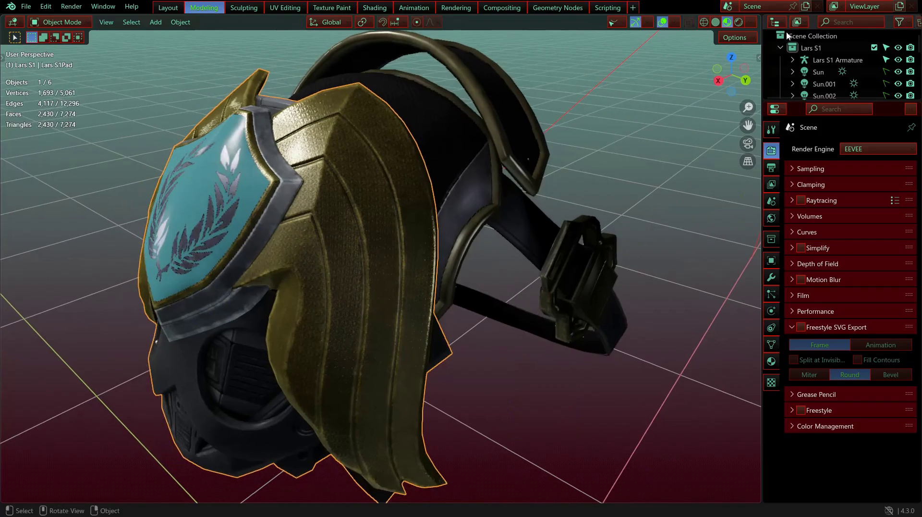
Step: Compare the shoulder pad's bare surface in Solid shading with its textured look in Material Preview
click(715, 22)
middle_drag(392, 196, 526, 298)
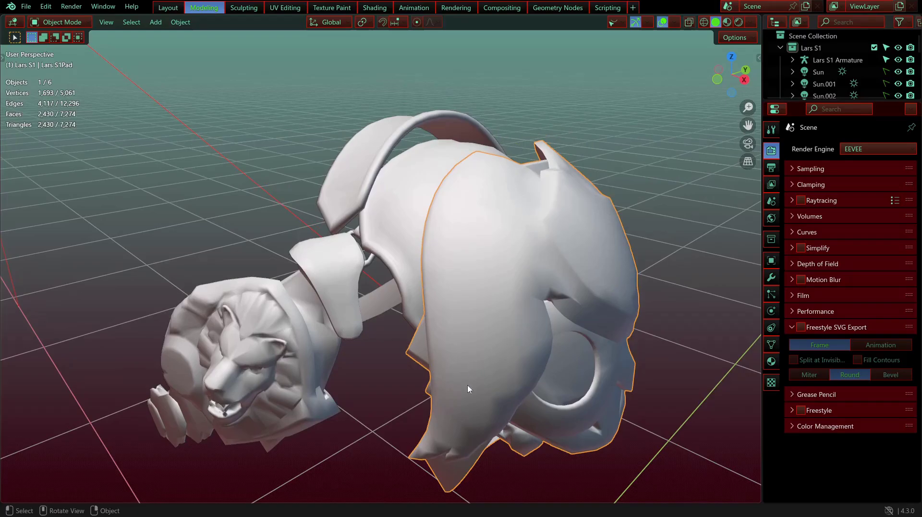
middle_drag(469, 388, 543, 358)
click(727, 23)
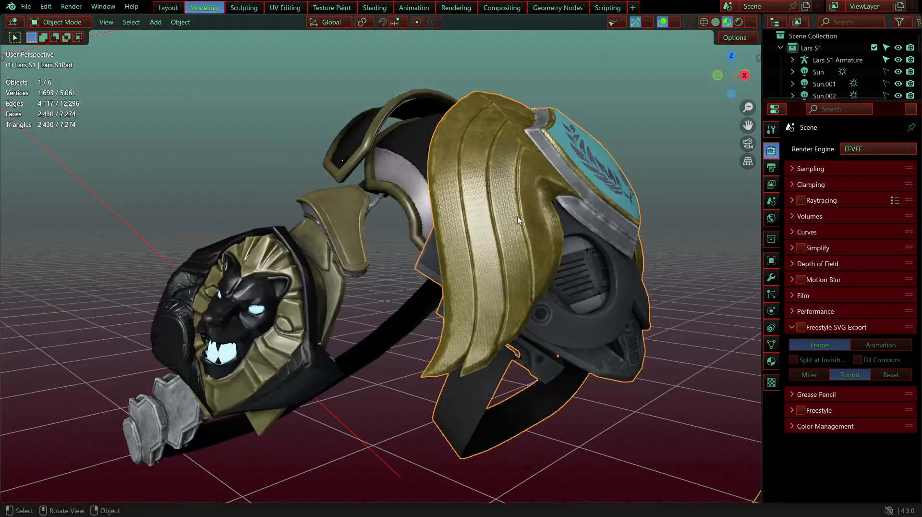
scroll(518, 221, up, 2)
middle_drag(594, 192, 580, 200)
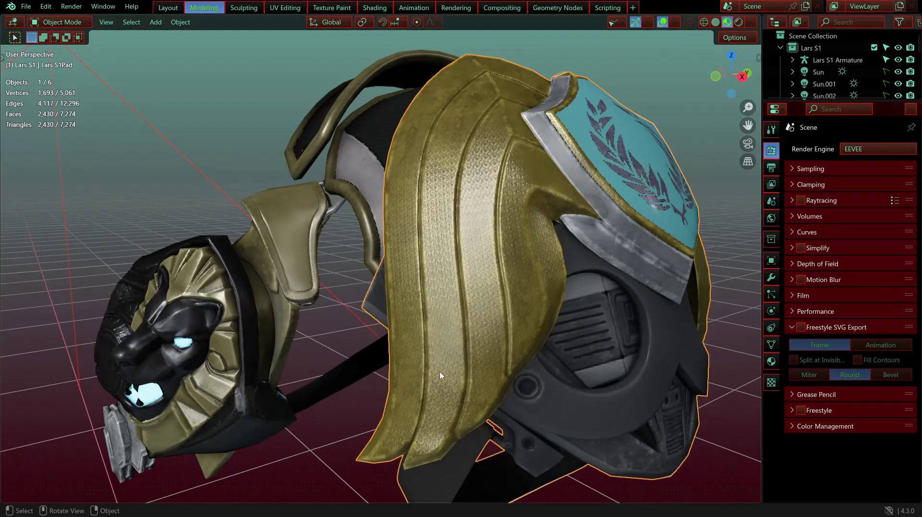
middle_drag(620, 229, 612, 255)
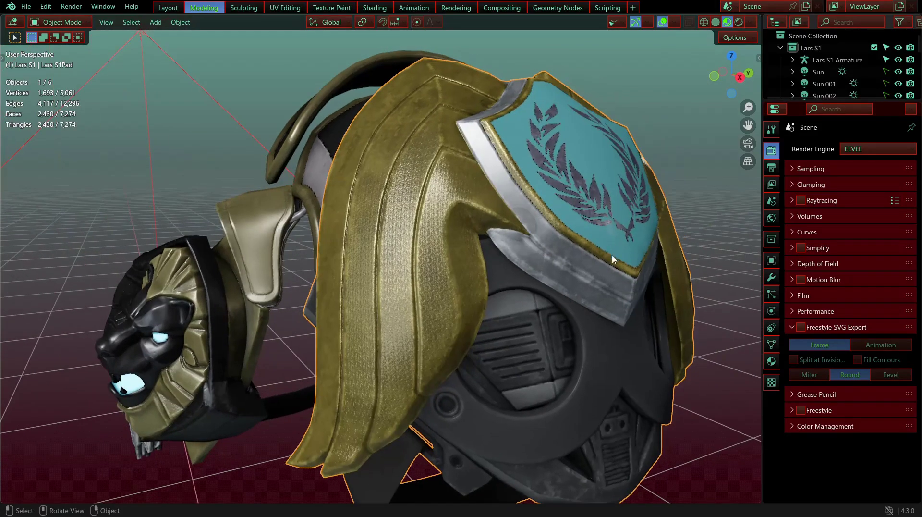
middle_drag(618, 345, 604, 303)
Step: Compare the shoulder pad's wireframe in Solid and Material Preview shading with side-by-side Edit Mode views
click(715, 22)
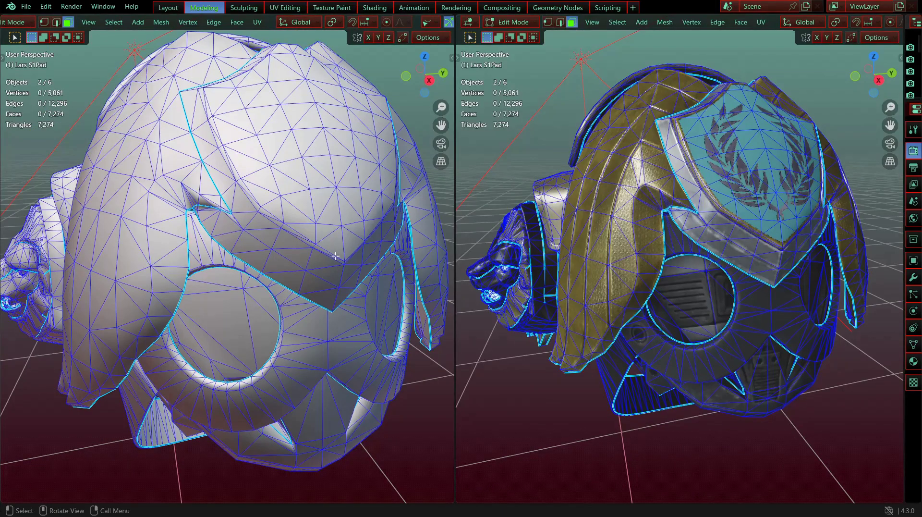
scroll(313, 253, down, 2)
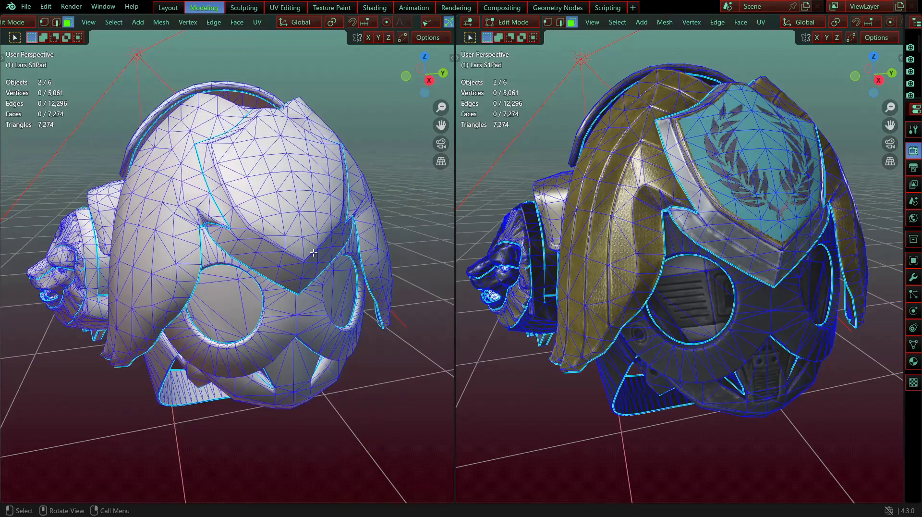
middle_drag(313, 252, 298, 248)
middle_drag(831, 282, 786, 305)
scroll(720, 314, up, 3)
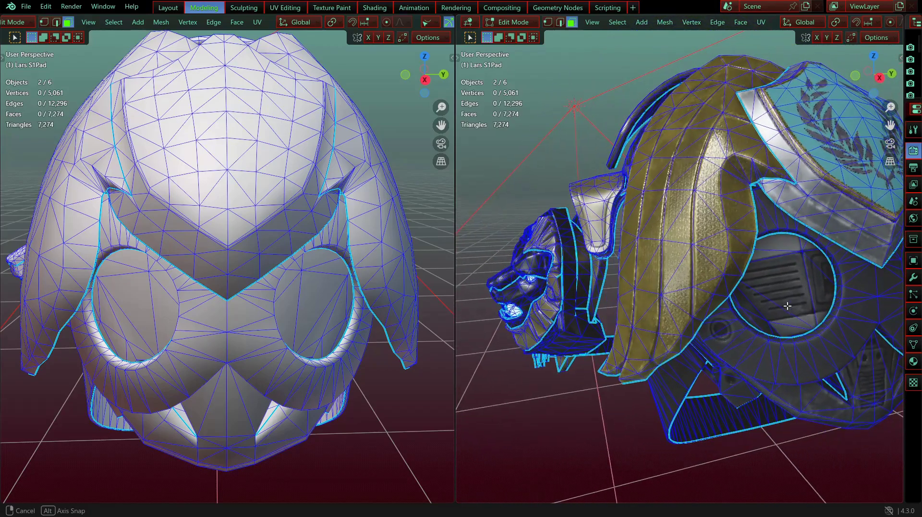
scroll(239, 251, up, 2)
scroll(239, 251, down, 2)
middle_drag(239, 251, 255, 255)
scroll(283, 262, down, 3)
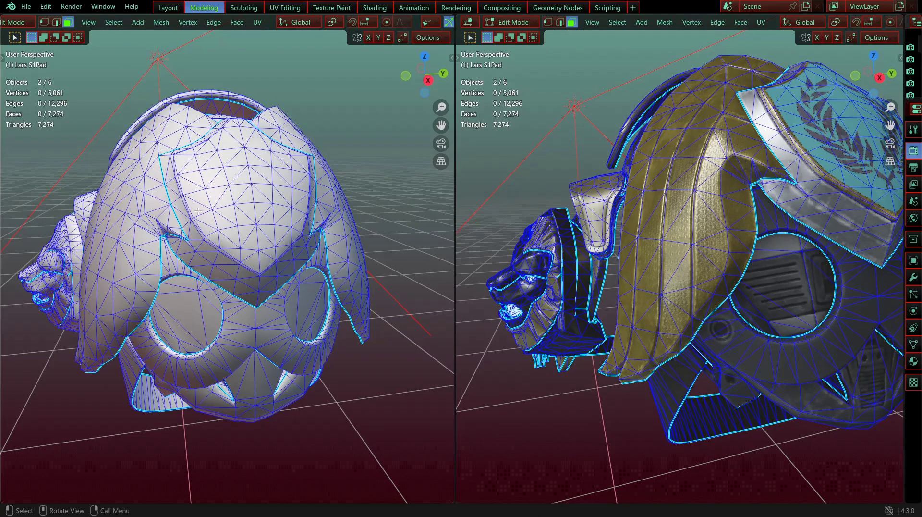
middle_drag(683, 209, 738, 292)
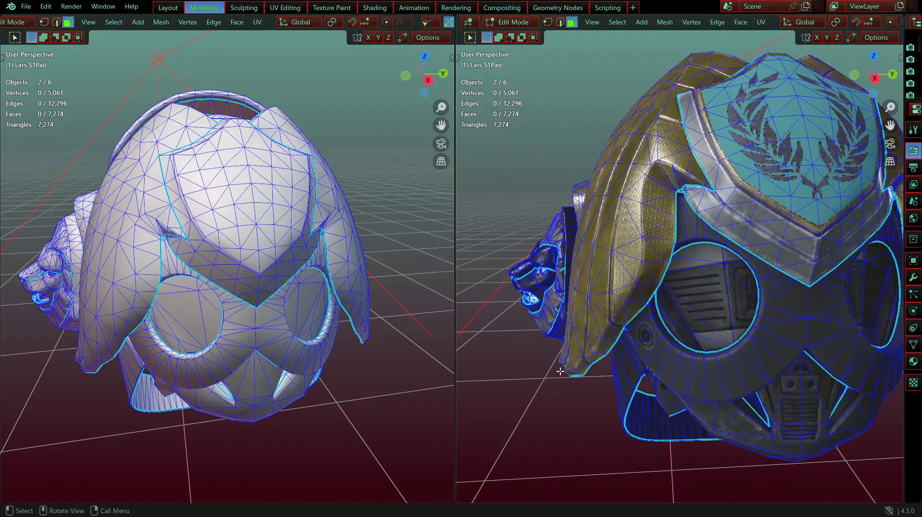
middle_drag(88, 311, 110, 311)
Step: Select single triangles in the pad's round vent and lower central plate to compare flat geometry with textured detail
click(701, 313)
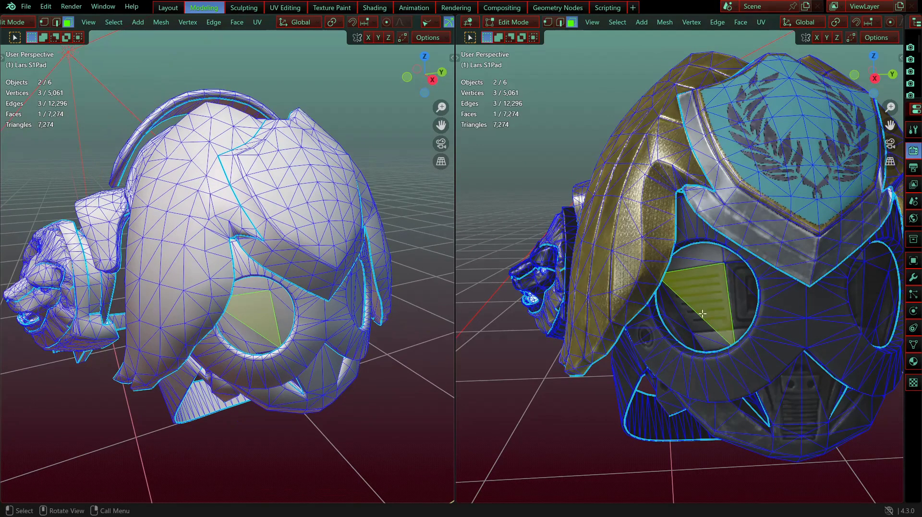
middle_drag(742, 295, 665, 354)
click(682, 323)
scroll(683, 322, up, 4)
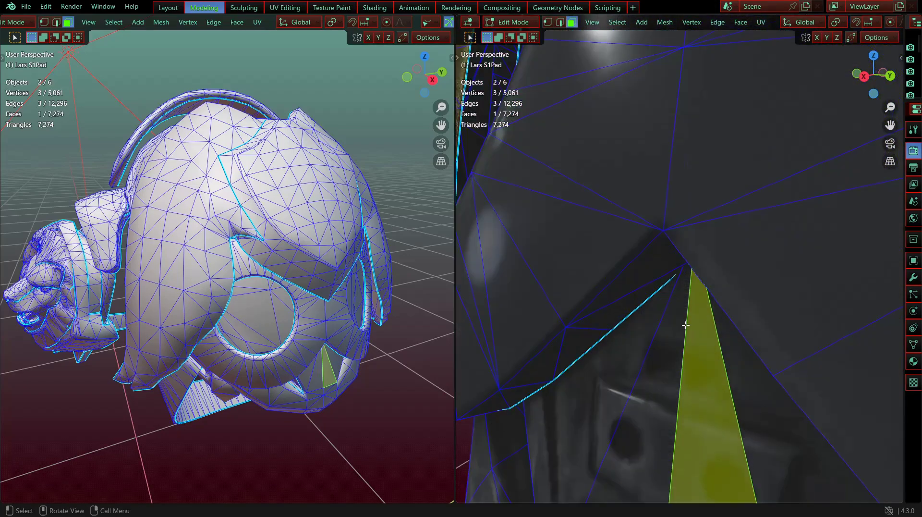
scroll(667, 342, down, 3)
Step: Circle-select the faces of the pad's lower central plate that carry the painted grille detail
click(656, 313)
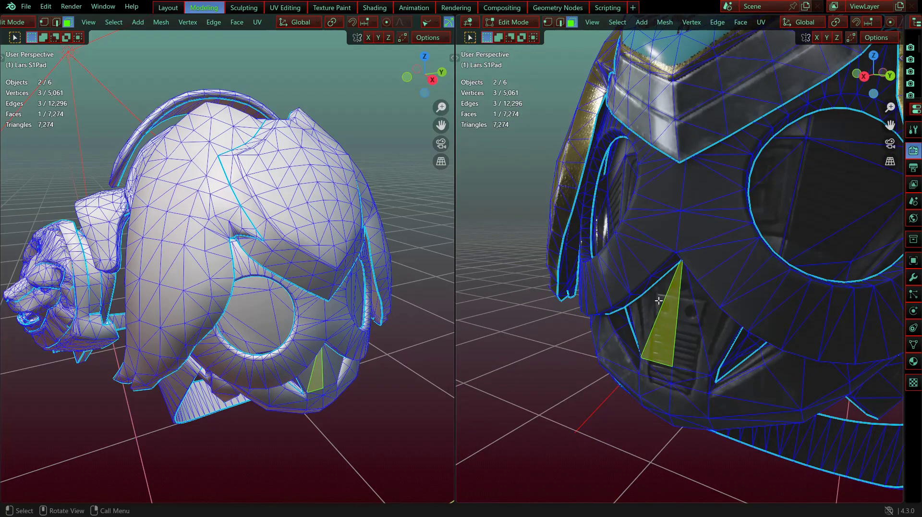
click(691, 390)
click(689, 393)
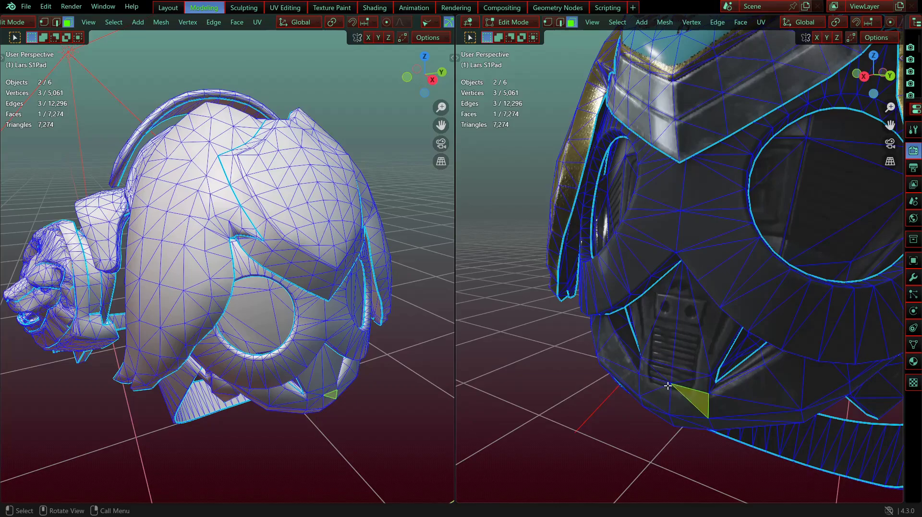
key(c)
click(678, 376)
right_click(678, 376)
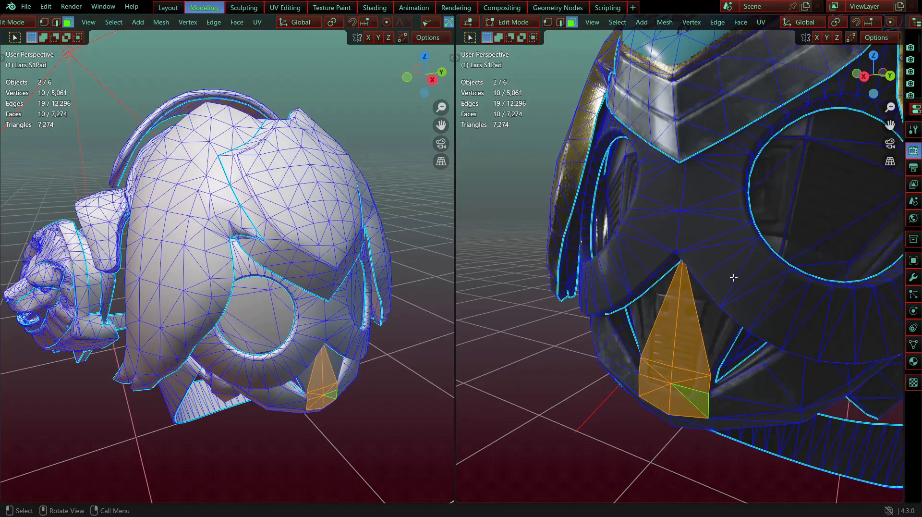
Step: Compare the gold mane's smooth geometry with its textured grooves in both views, and clear the face selection
scroll(762, 292, down, 3)
middle_drag(762, 292, 708, 291)
scroll(709, 291, up, 2)
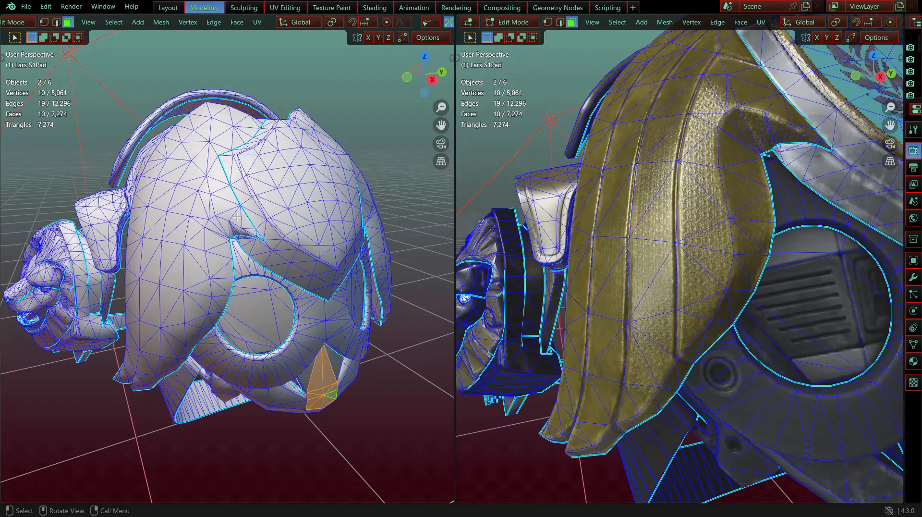
middle_drag(236, 217, 257, 222)
middle_drag(391, 258, 375, 256)
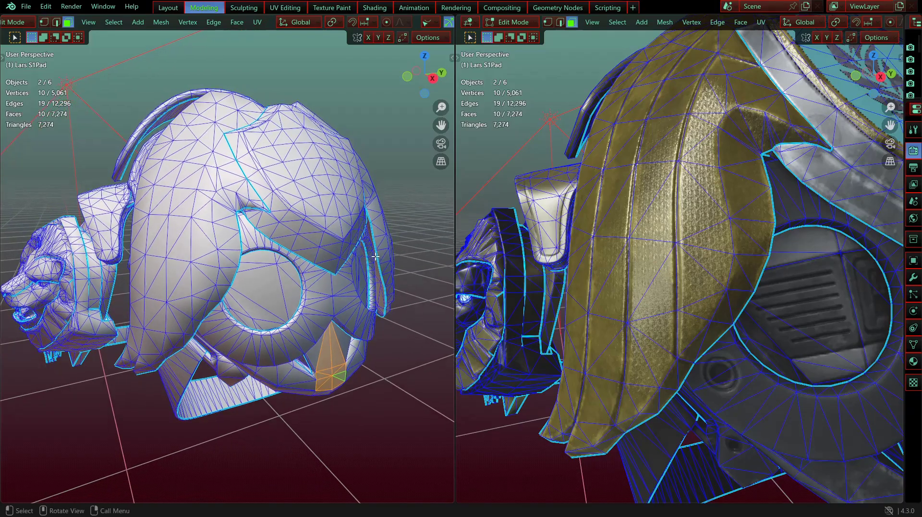
click(537, 433)
Step: Compare the lion head's wireframe in both views and select a face on the dark armor beside the mane
scroll(532, 326, down, 4)
middle_drag(620, 309, 345, 257)
scroll(268, 295, up, 1)
middle_drag(545, 306, 610, 285)
scroll(610, 286, up, 1)
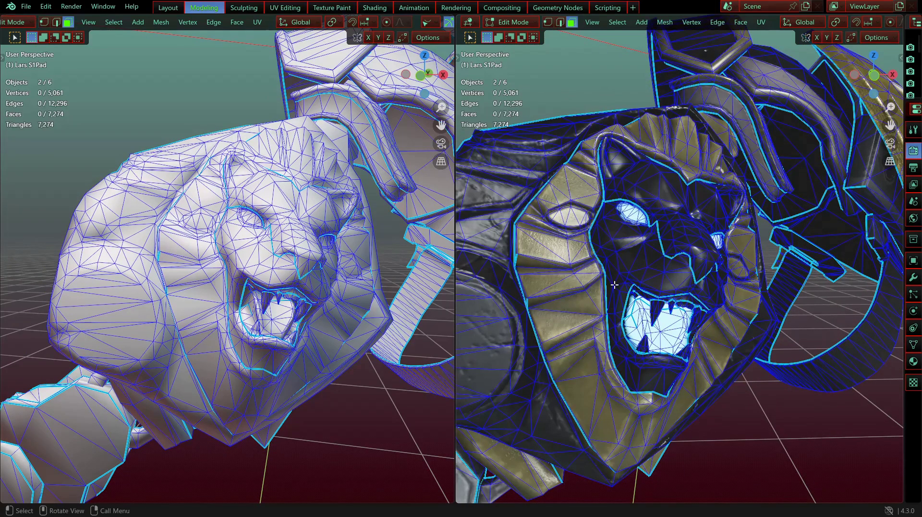
click(499, 232)
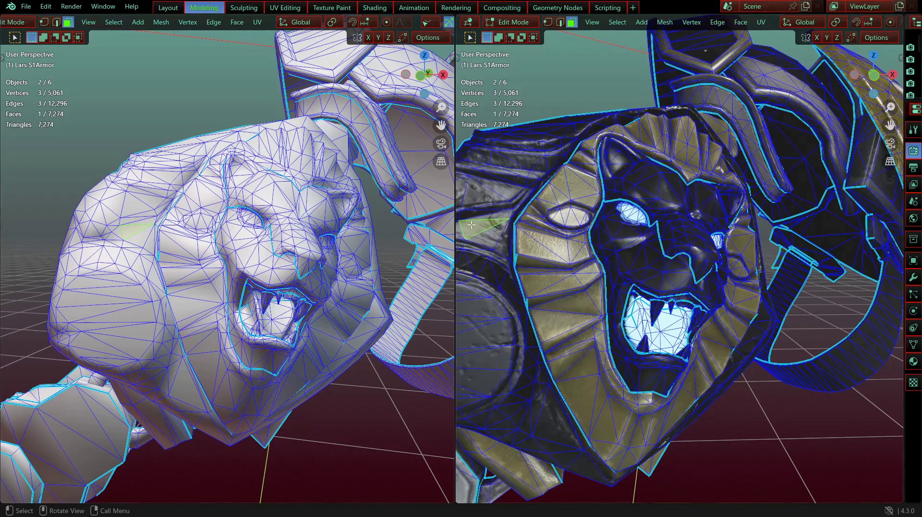
scroll(649, 299, down, 4)
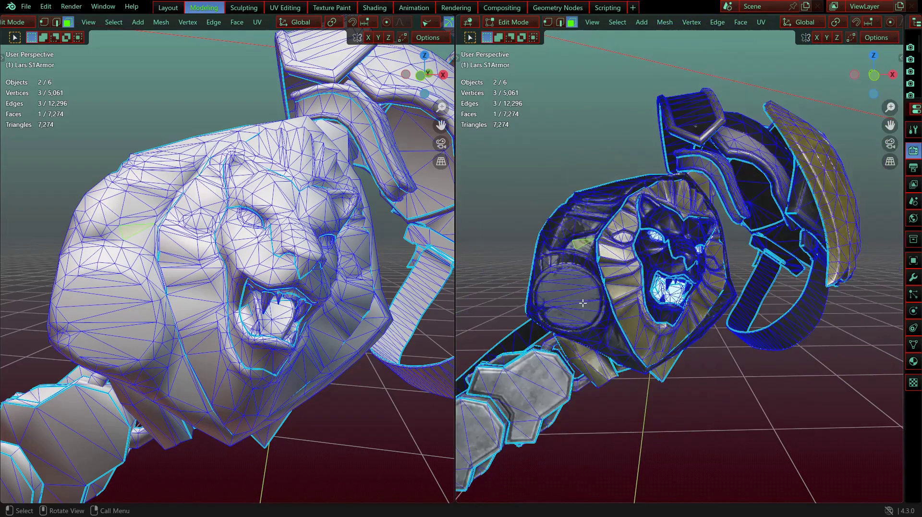
Step: Examine the textured wireframe of the shoulder pad's front, laurel shield and upper rim
middle_drag(619, 302, 597, 296)
scroll(614, 293, down, 4)
shift+middle_drag(665, 283, 644, 287)
scroll(695, 300, up, 2)
scroll(698, 303, up, 5)
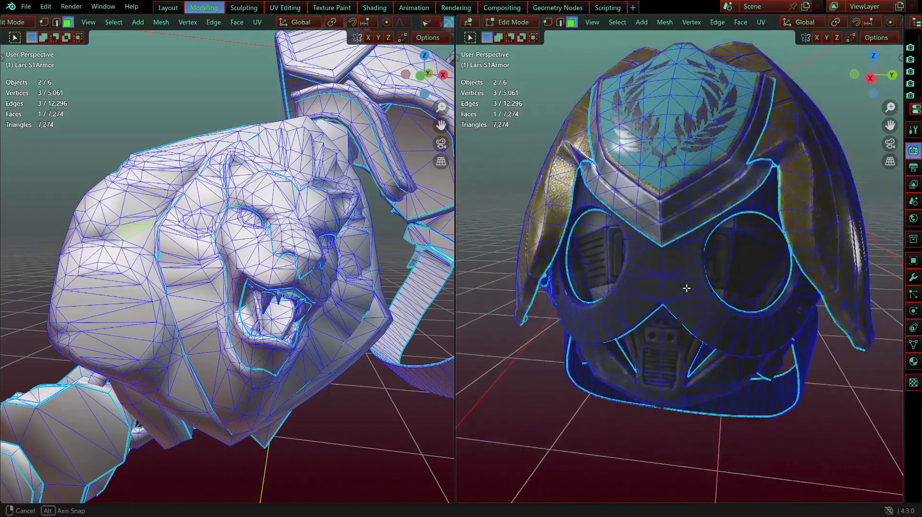
middle_drag(622, 265, 628, 337)
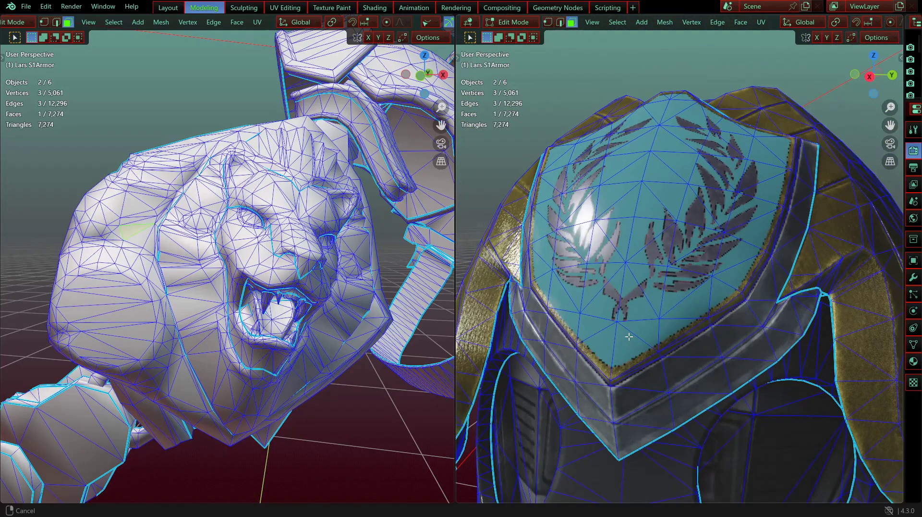
middle_drag(679, 247, 714, 299)
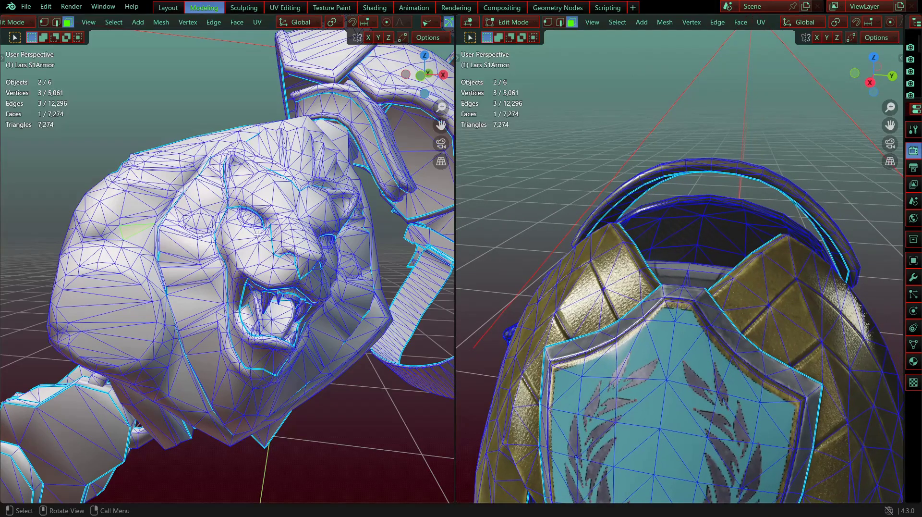
Step: Examine the geometry of the shoulder pad's underside, arm strap and connecting pieces in both the Solid and textured views
middle_drag(202, 247, 239, 270)
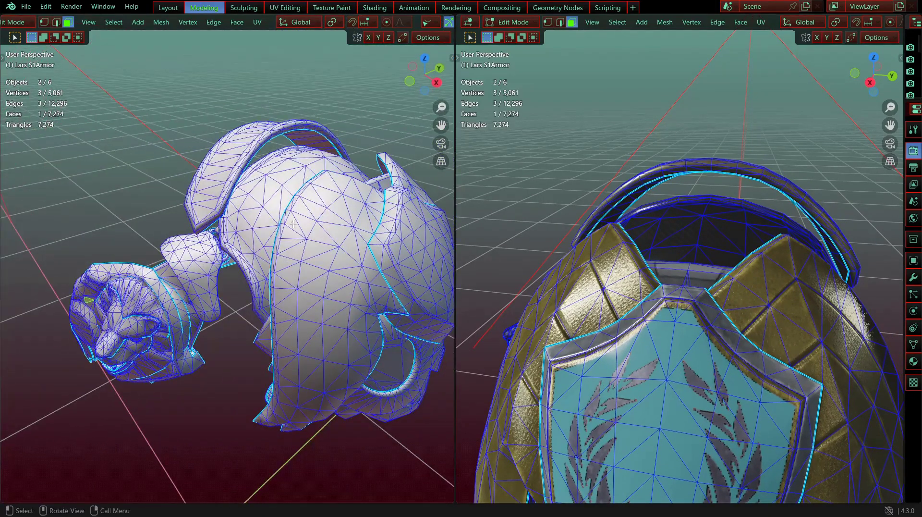
middle_drag(672, 288, 689, 242)
shift+middle_drag(690, 243, 632, 227)
middle_drag(391, 275, 286, 272)
scroll(240, 260, up, 3)
scroll(293, 229, up, 1)
middle_drag(293, 229, 293, 241)
scroll(623, 279, up, 4)
shift+middle_drag(623, 279, 573, 261)
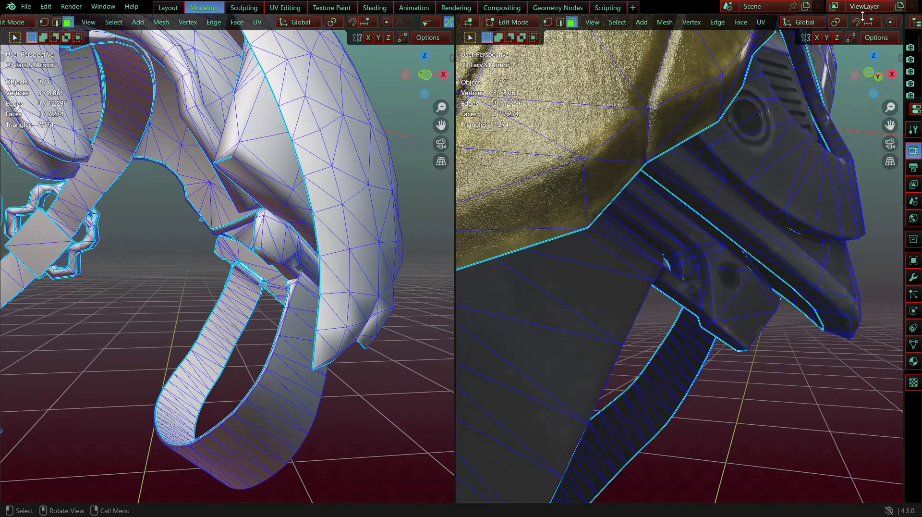
Step: Hide the overlays in the textured view and examine the arm strap, shoulder pad and lion-head armor from several angles
scroll(858, 23, down, 7)
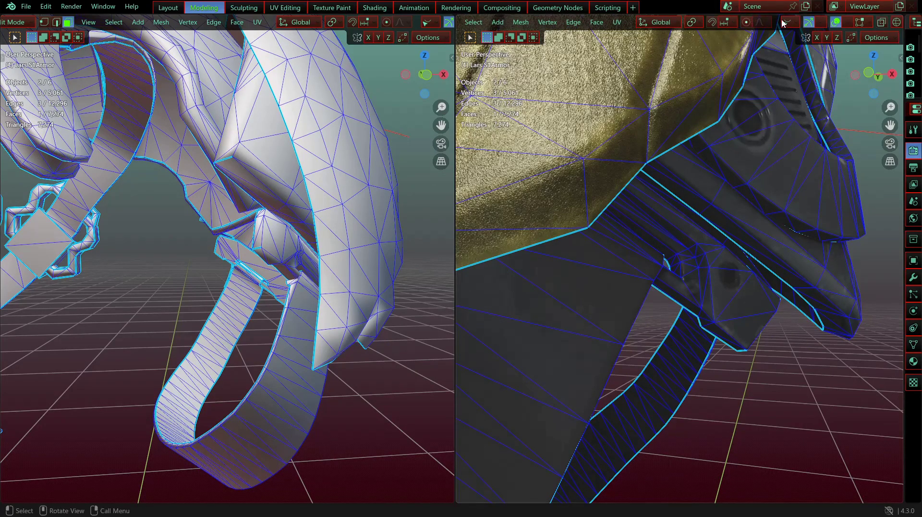
click(837, 23)
middle_drag(672, 257, 729, 245)
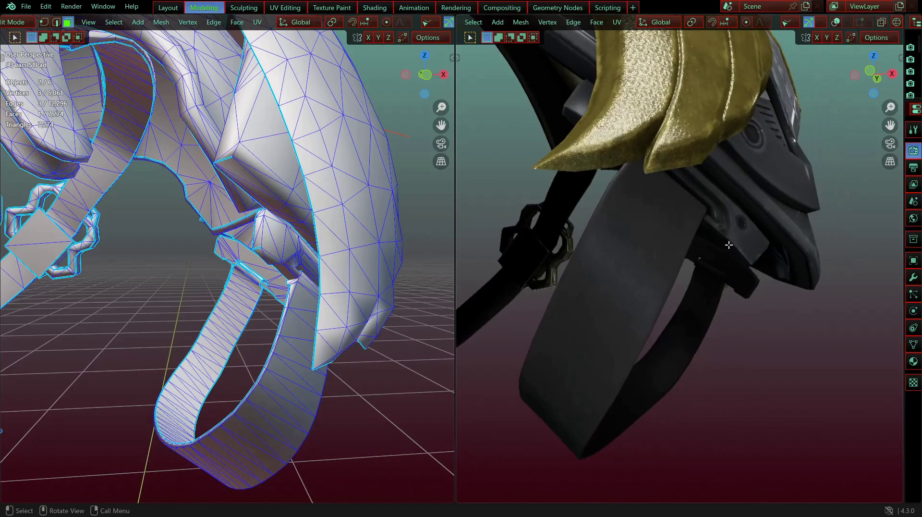
scroll(295, 250, up, 2)
middle_click(295, 250)
scroll(296, 249, down, 2)
middle_drag(296, 250, 317, 209)
middle_drag(646, 228, 792, 306)
scroll(620, 260, down, 5)
mouse_move(792, 307)
middle_down()
mouse_move(787, 320)
mouse_move(788, 312)
middle_up()
scroll(264, 243, down, 6)
middle_drag(264, 243, 234, 262)
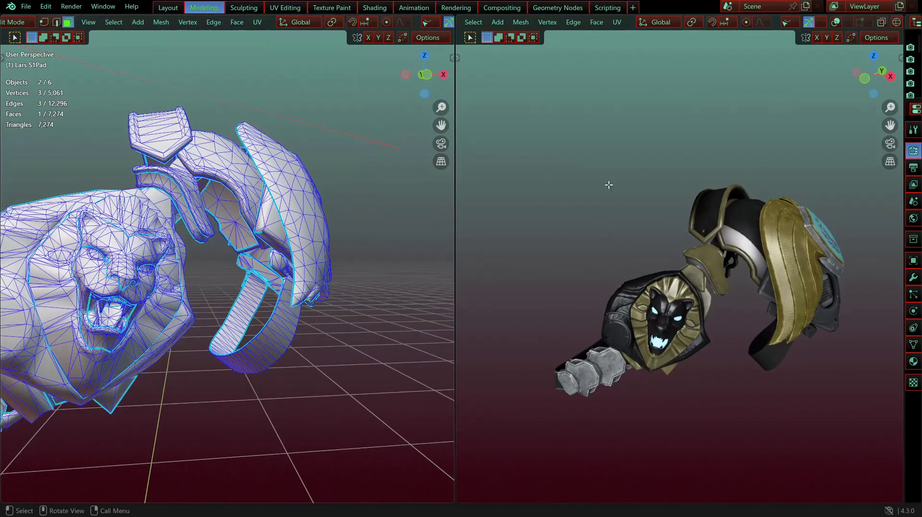
Step: Leave Edit Mode, merge the two viewports into one Solid view and deselect the armor pieces
key(Tab)
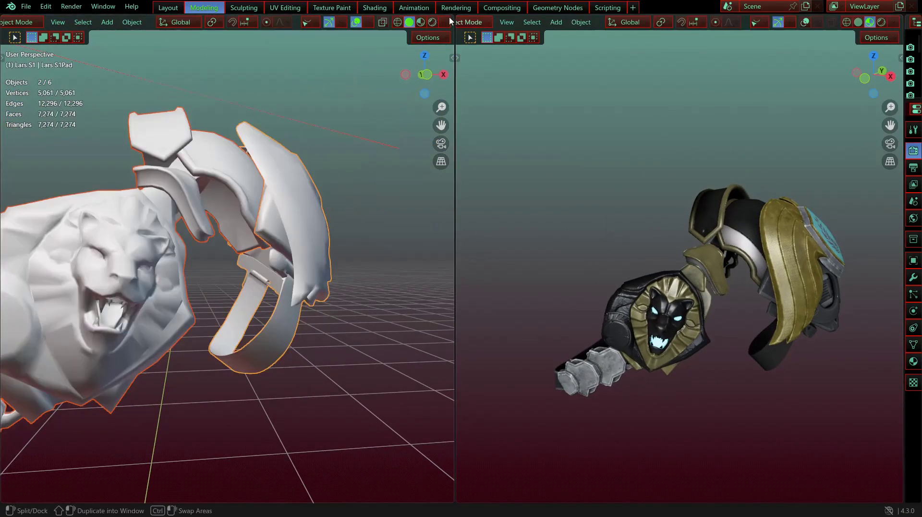
click(443, 23)
drag(472, 19, 519, 72)
scroll(403, 182, down, 5)
click(327, 224)
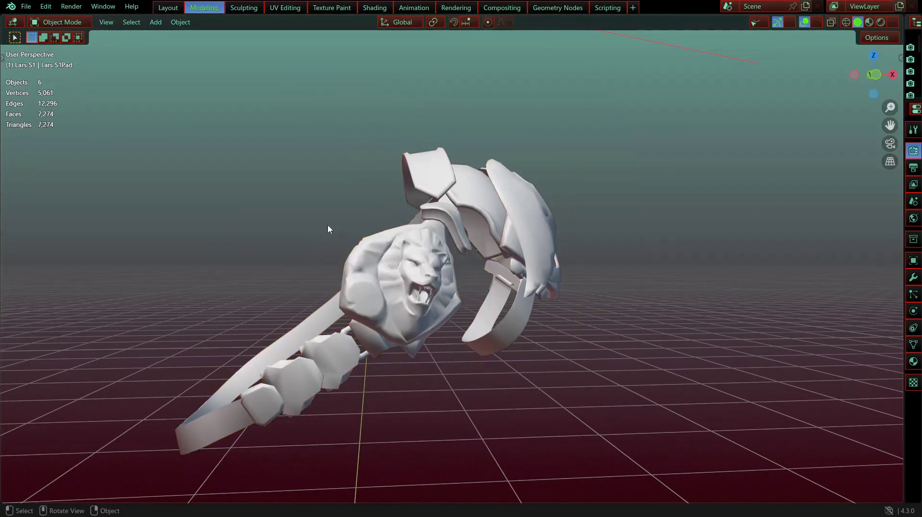
Step: Unhide the rest of the character and display it in Material Preview shading
key(alt+h)
middle_drag(290, 213, 332, 219)
scroll(655, 219, down, 3)
click(655, 219)
middle_drag(619, 225, 572, 240)
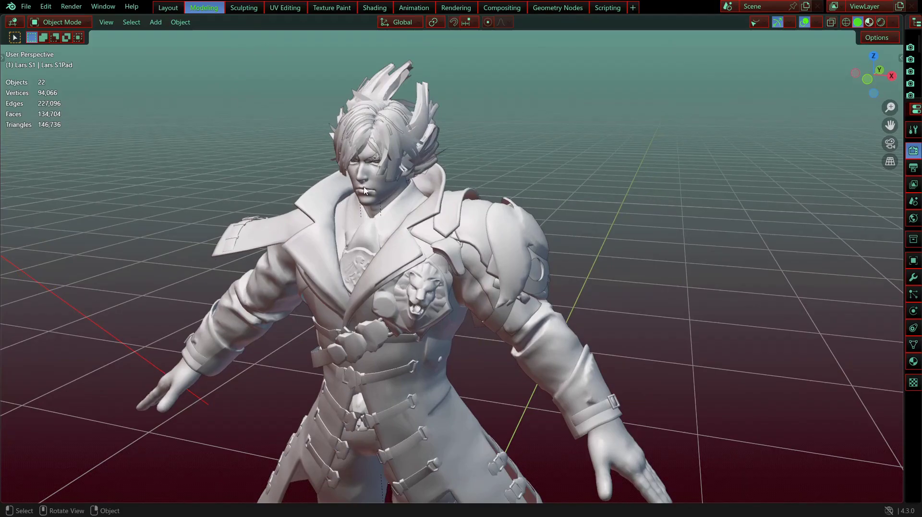
key(z)
key(2)
scroll(405, 180, up, 2)
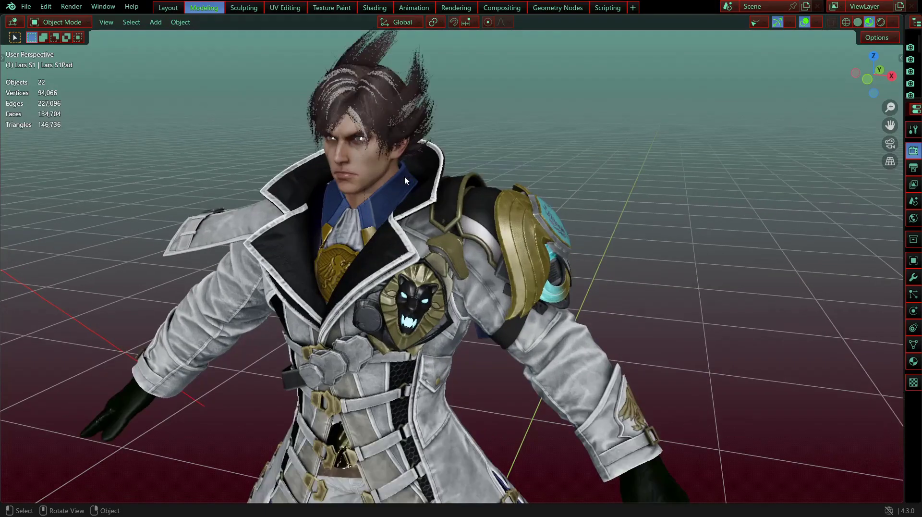
Step: Hide the lion-head chest armor and the gold shoulder pad to expose the coat underneath
click(483, 216)
middle_drag(483, 216, 615, 210)
key(h)
click(615, 210)
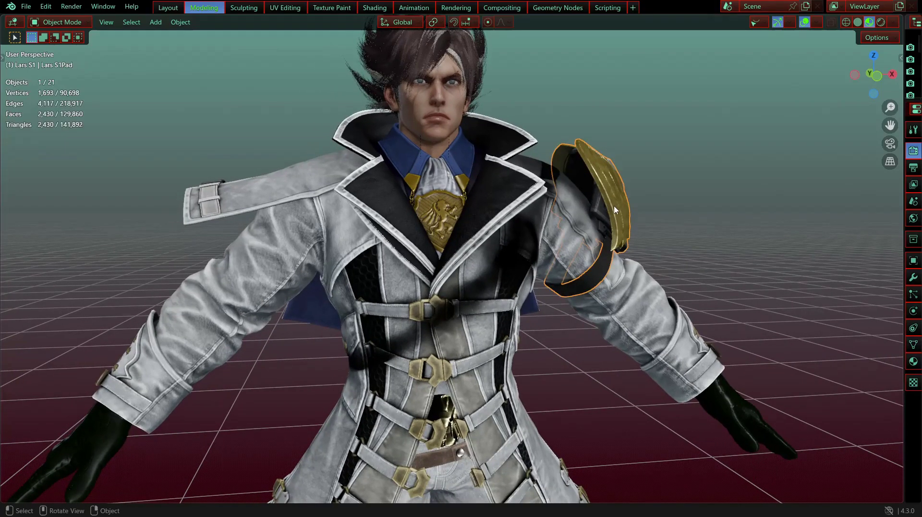
key(h)
middle_drag(618, 217, 619, 217)
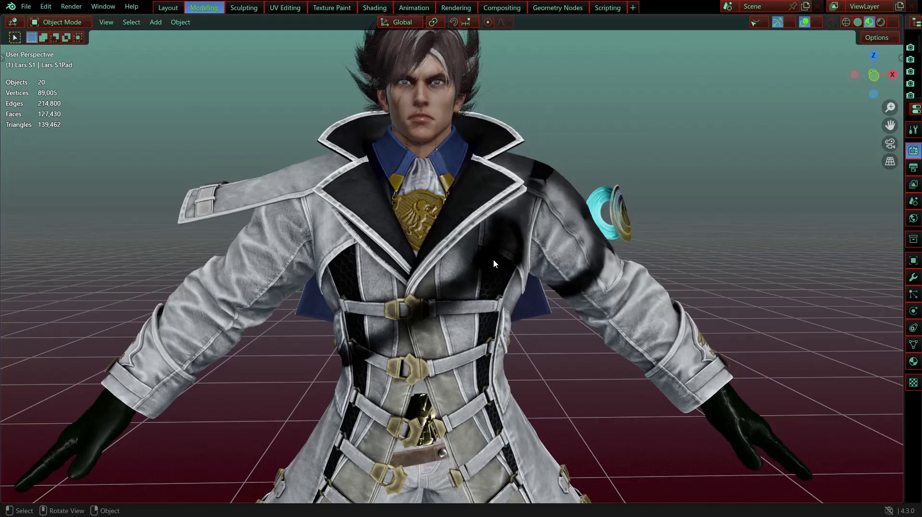
Step: Hide the glowing blue emission piece floating beside the shoulder
middle_drag(380, 337, 465, 314)
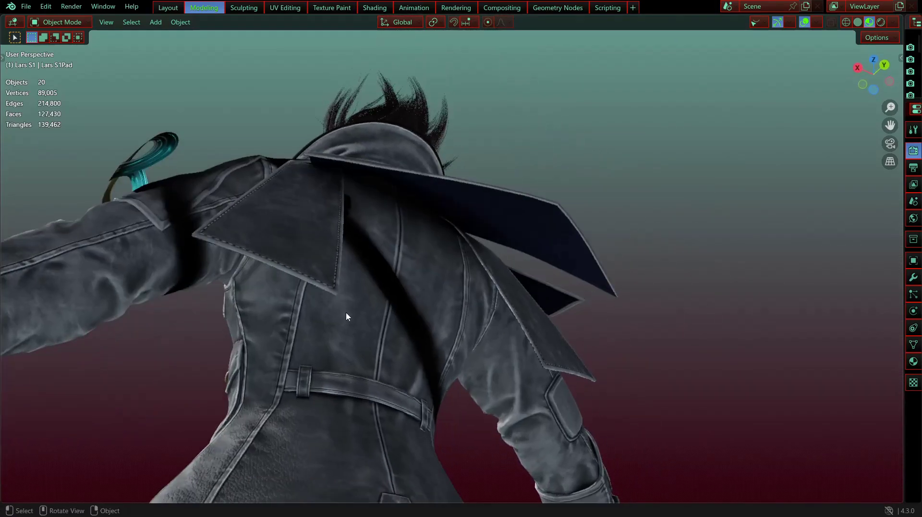
middle_drag(345, 316, 711, 338)
click(715, 372)
key(Delete)
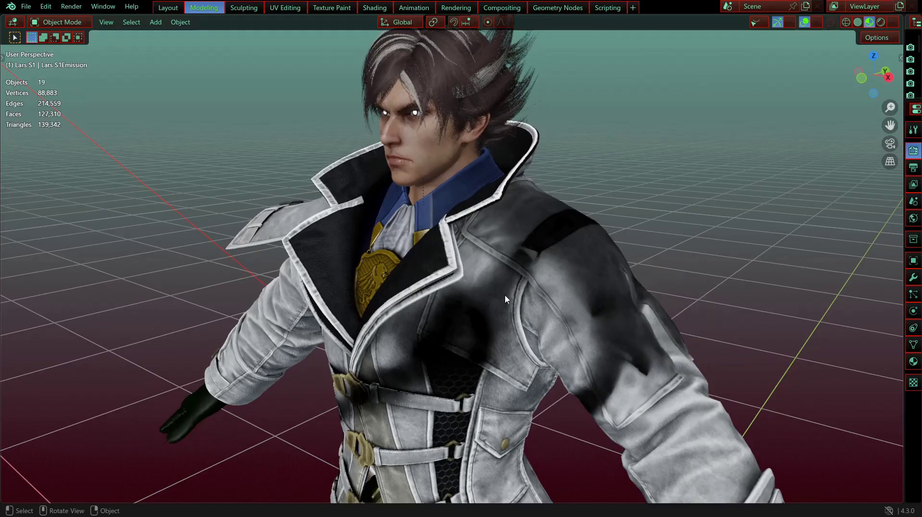
middle_drag(505, 298, 509, 297)
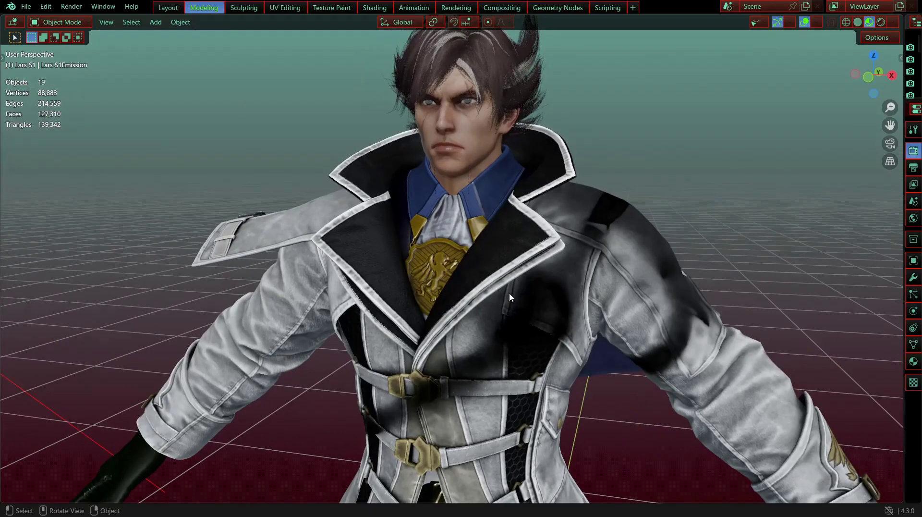
Step: Select the coat and examine its baked armor shadows, front buckles, straps and lower tails
click(512, 290)
scroll(553, 349, down, 2)
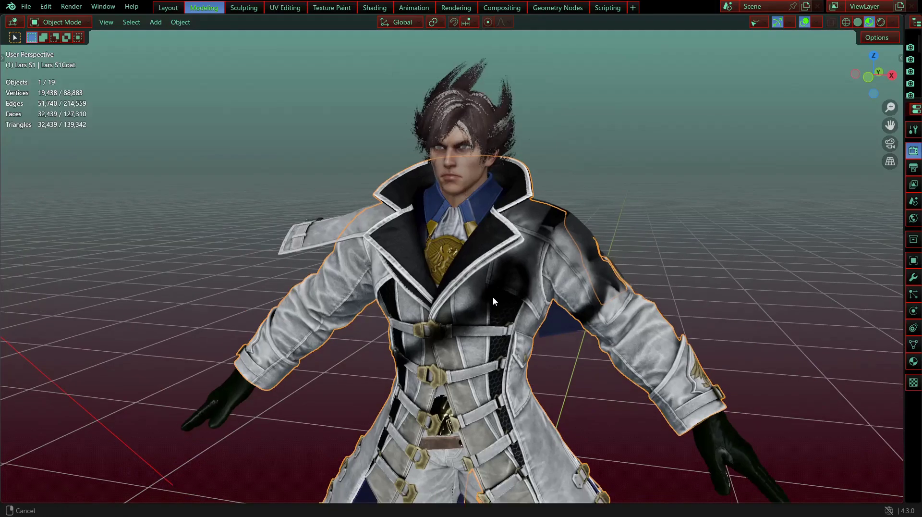
shift+middle_drag(489, 364, 500, 286)
scroll(494, 301, up, 3)
scroll(494, 293, up, 5)
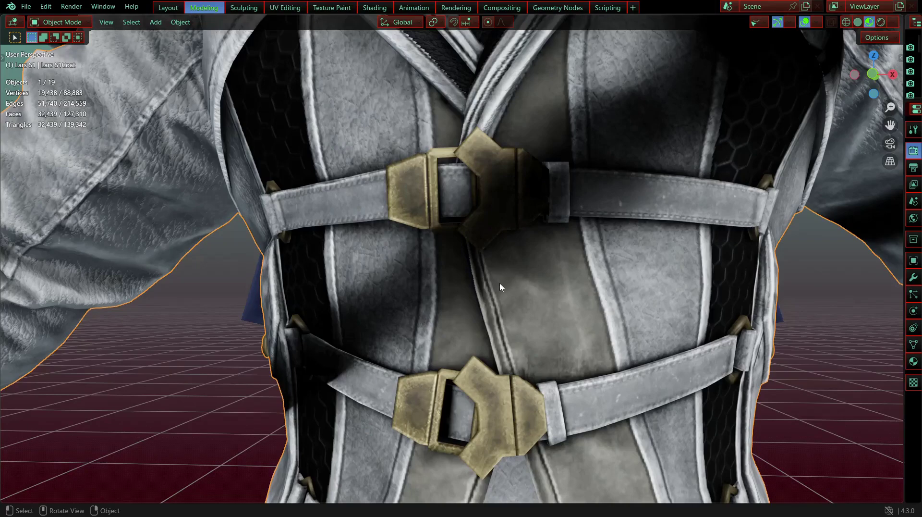
scroll(535, 250, down, 5)
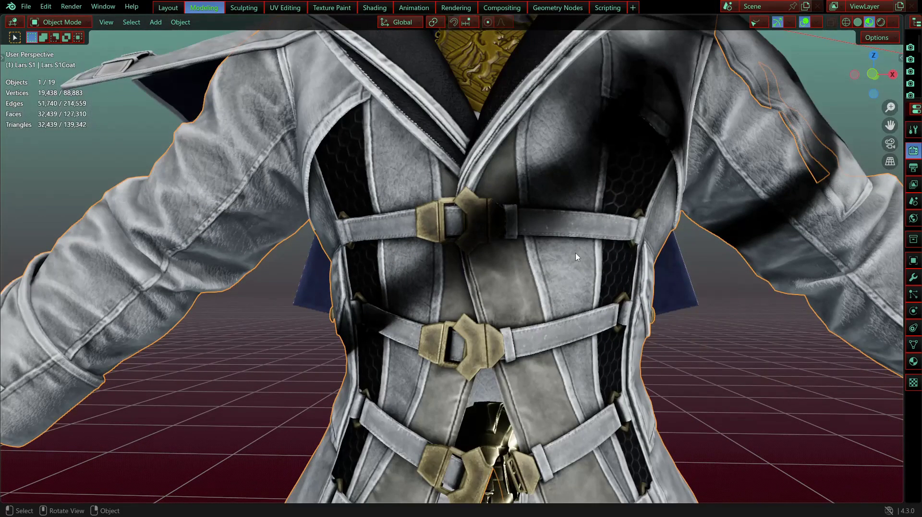
scroll(554, 239, down, 2)
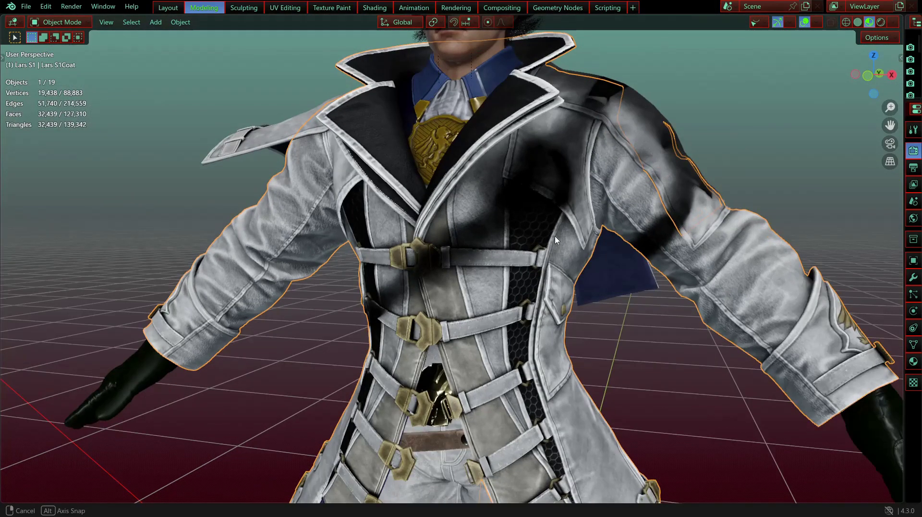
middle_drag(465, 258, 420, 257)
middle_drag(535, 251, 602, 258)
scroll(587, 255, down, 4)
shift+middle_drag(524, 348, 527, 233)
scroll(507, 157, up, 5)
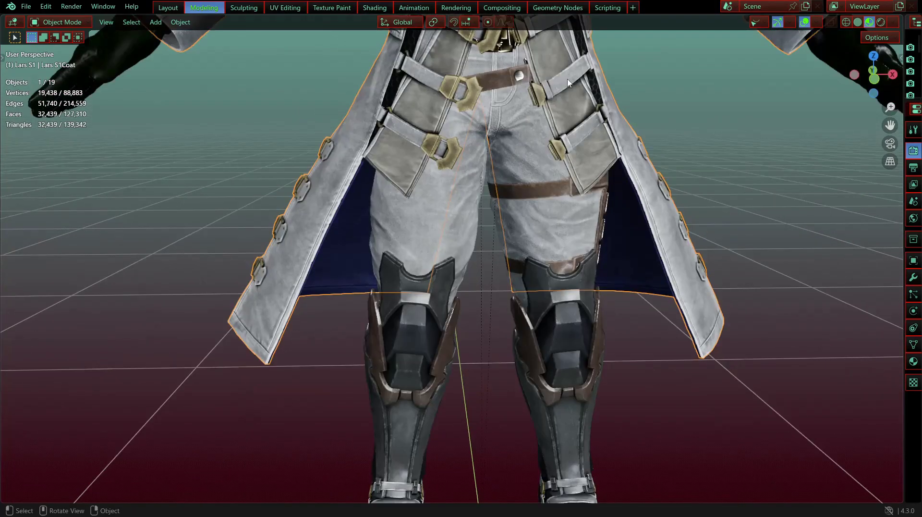
shift+middle_drag(572, 113, 568, 360)
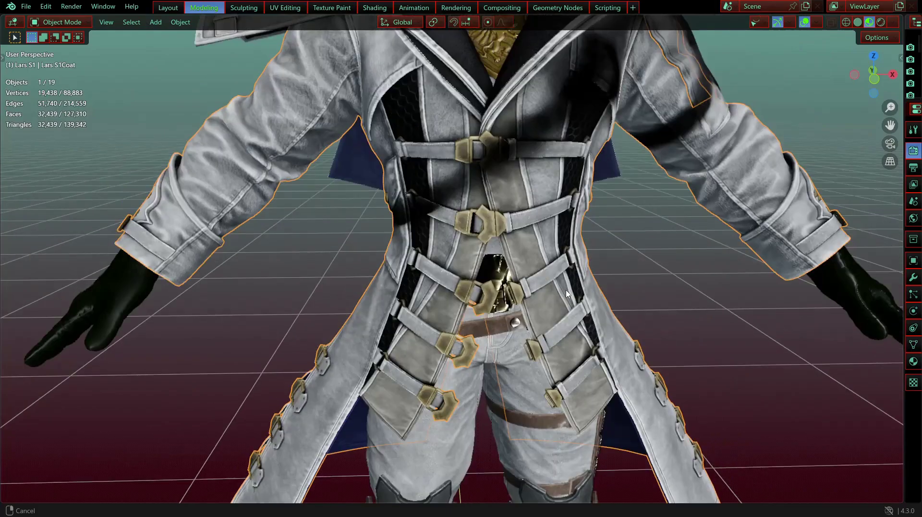
Step: Select the shoulder cape and try moving it away from the coat
middle_drag(456, 123, 286, 104)
click(287, 105)
shift+middle_drag(428, 132, 407, 160)
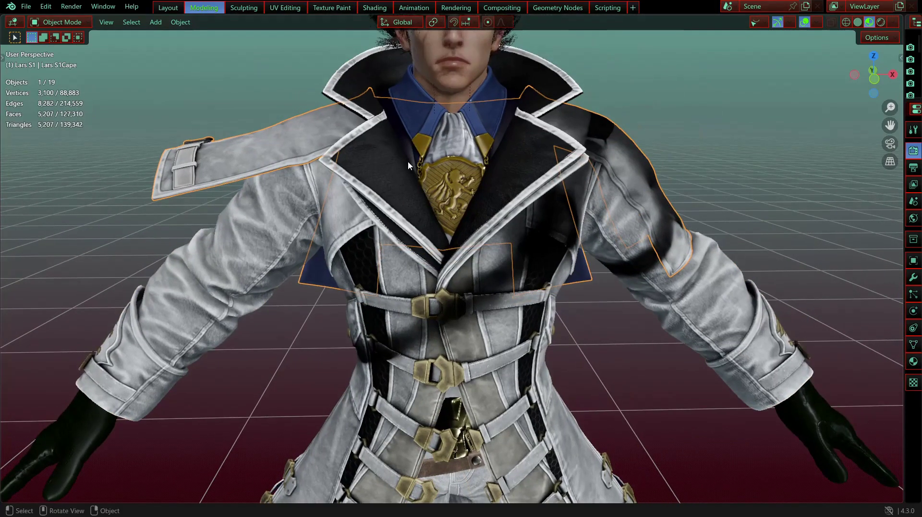
key(g)
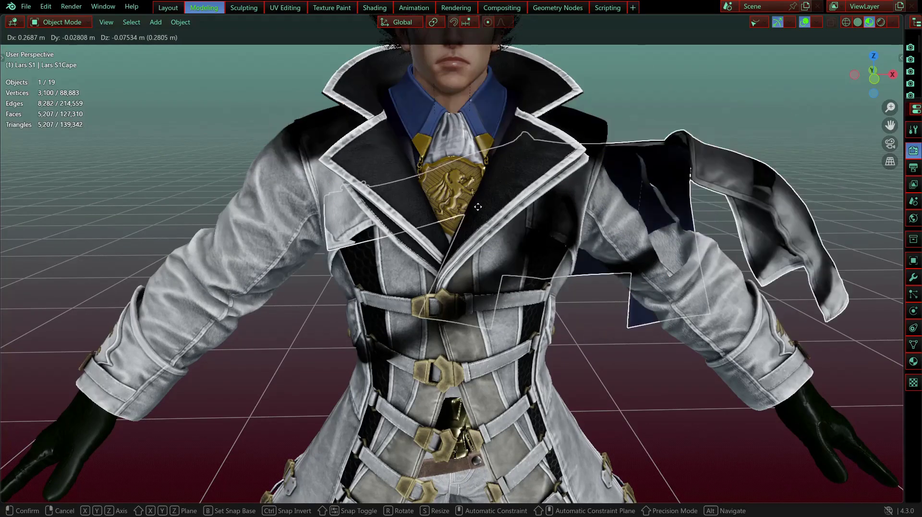
right_click(478, 208)
Step: Isolate the cape in local view and check its mesh in Edit Mode
shift+middle_drag(342, 192, 334, 235)
middle_drag(334, 235, 328, 2)
key(KP_Divide)
click(531, 243)
key(Tab)
scroll(512, 282, up, 3)
key(Tab)
scroll(497, 289, down, 3)
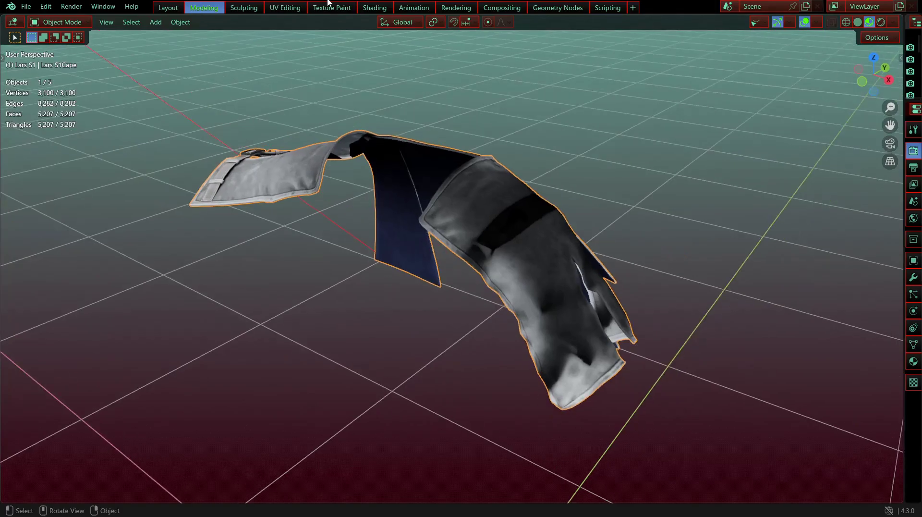
Step: Examine the cape's texture image and its lion emblem in the Texture Paint workspace
click(324, 10)
key(Home)
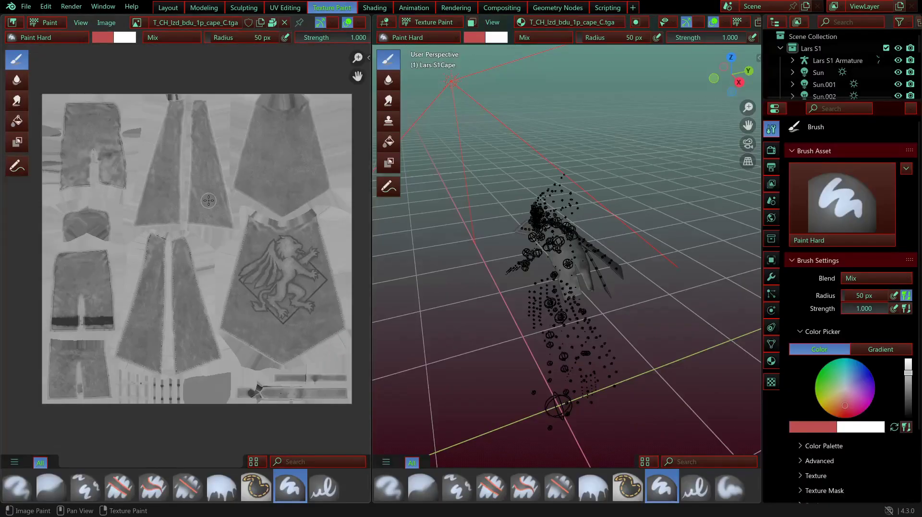
scroll(209, 200, up, 1)
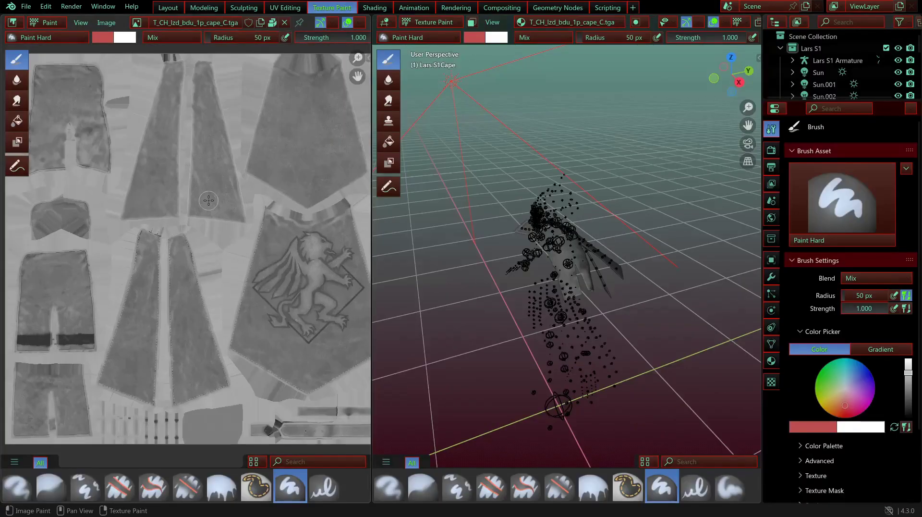
scroll(226, 176, down, 1)
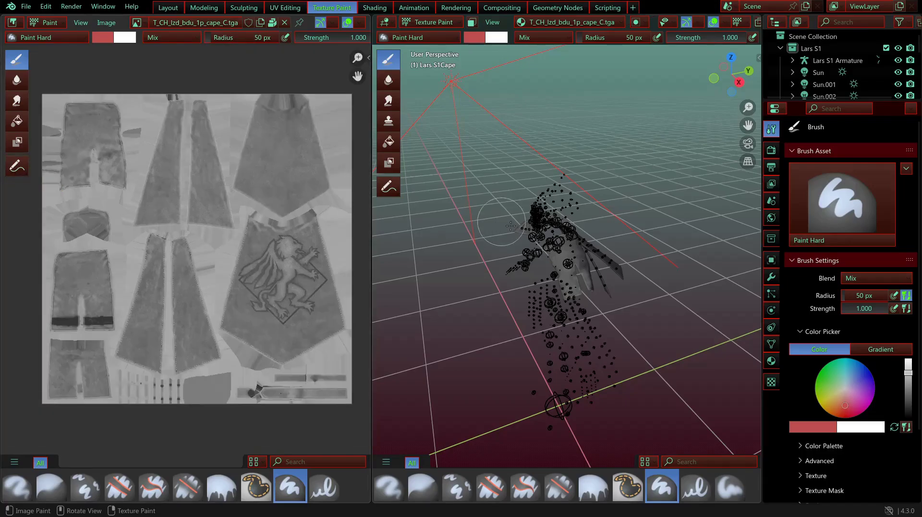
middle_drag(501, 222, 405, 23)
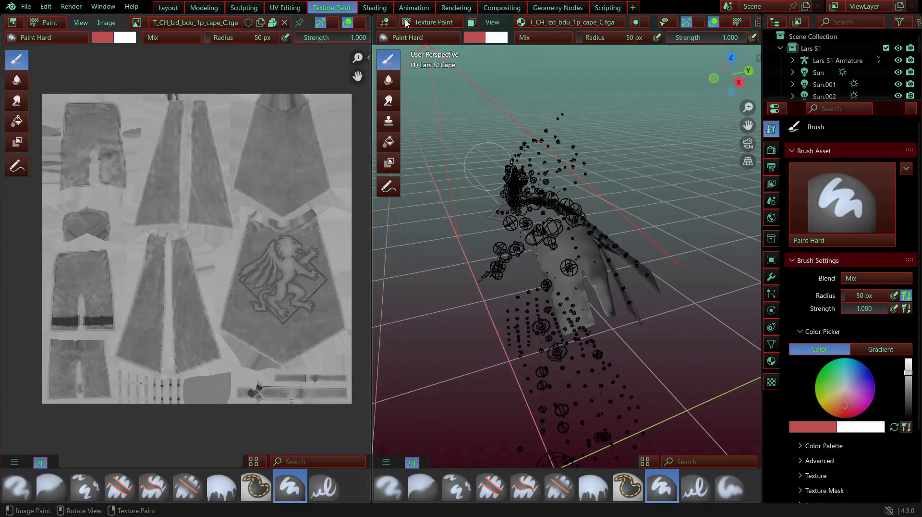
click(288, 8)
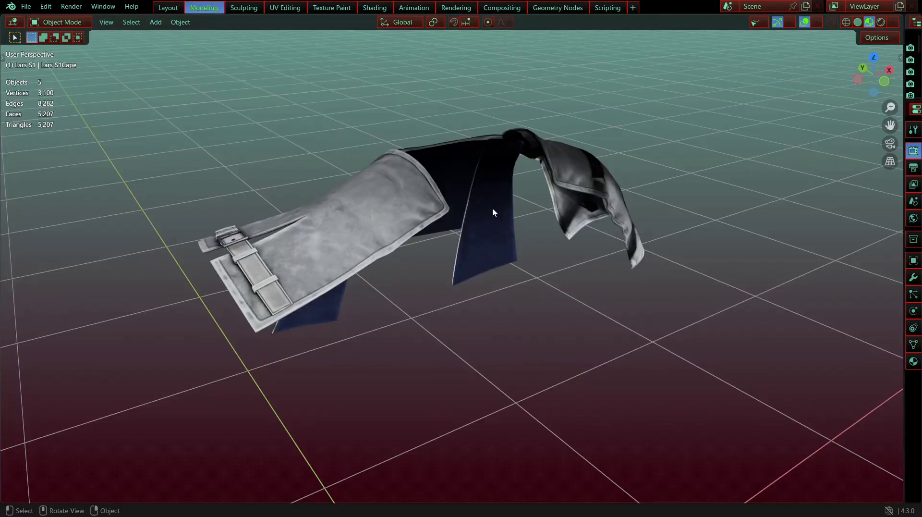
Step: Examine the lion emblem on the cape's back with the wireframe overlaid and with the texture alone
middle_drag(493, 211, 580, 125)
click(468, 281)
scroll(401, 285, up, 3)
key(Tab)
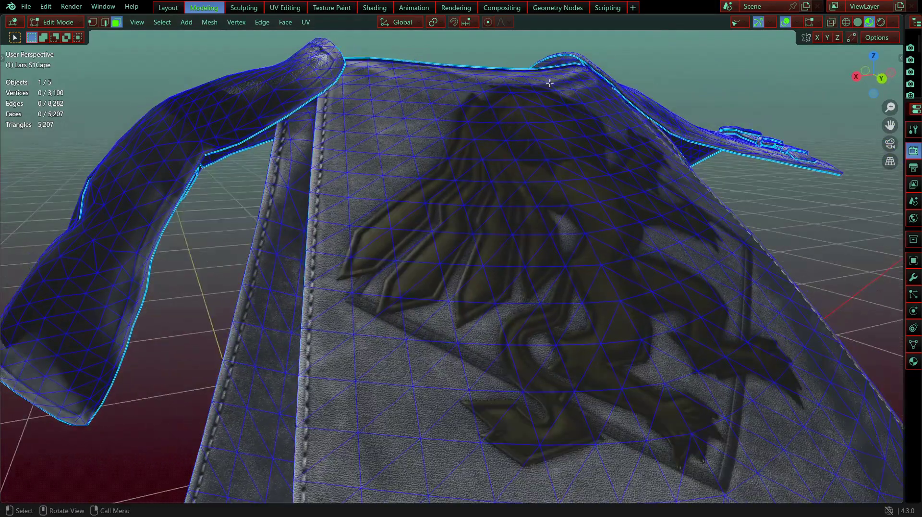
middle_drag(556, 205, 518, 211)
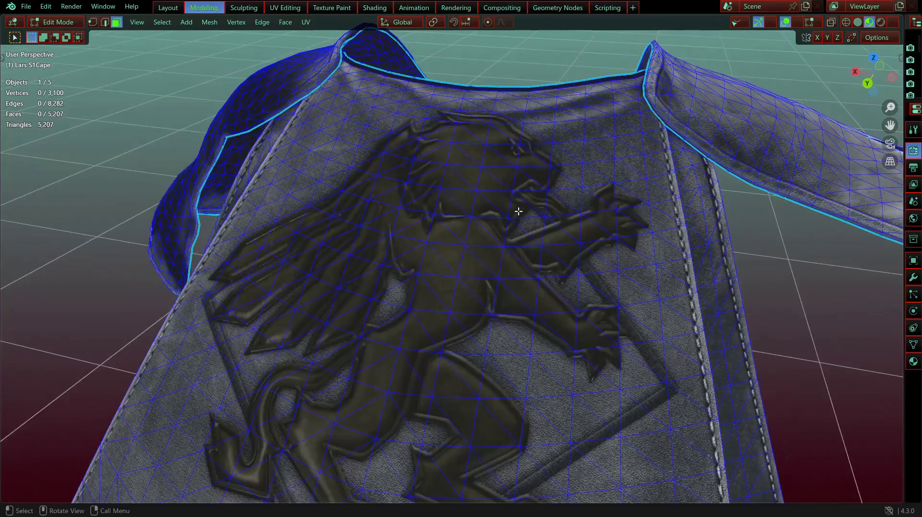
key(Tab)
scroll(497, 243, down, 5)
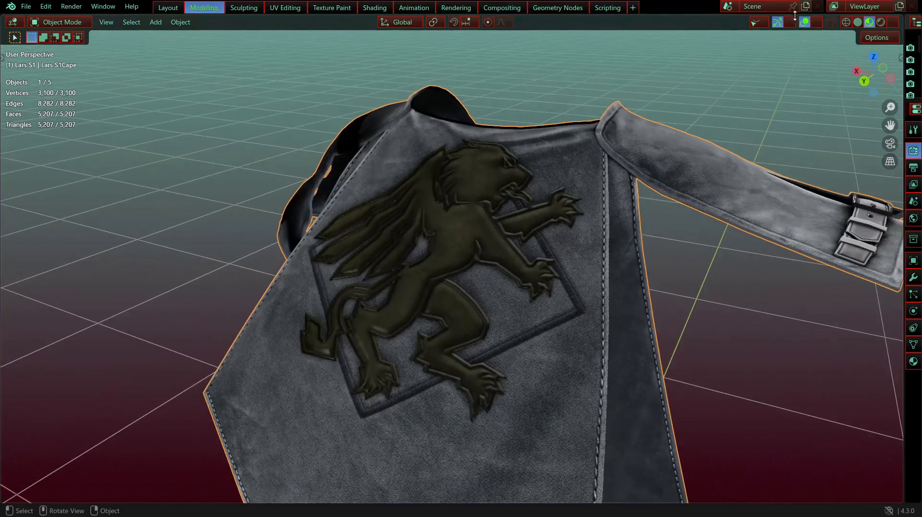
middle_drag(602, 194, 733, 117)
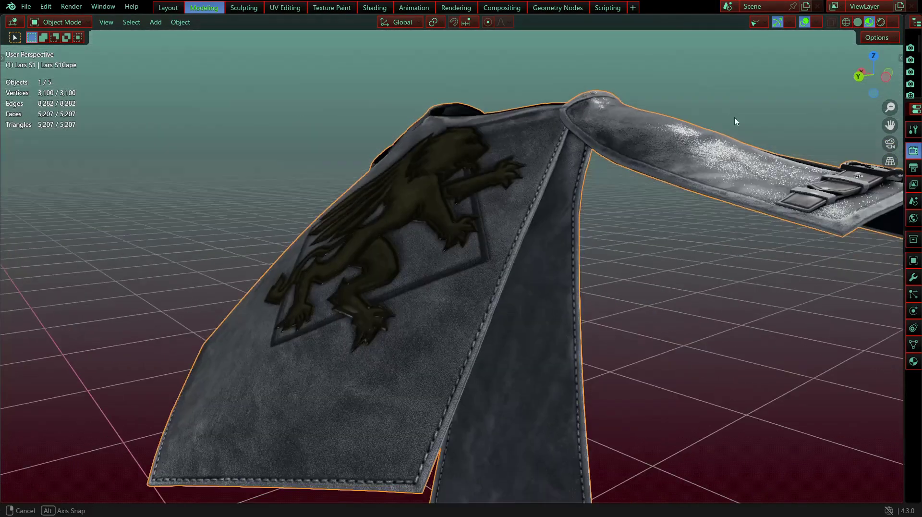
Step: Switch the viewport to Rendered shading and examine the lion emblem and stitching on the cape's back
click(881, 23)
mouse_move(360, 158)
middle_down()
mouse_move(415, 173)
mouse_move(409, 191)
mouse_move(384, 201)
middle_up()
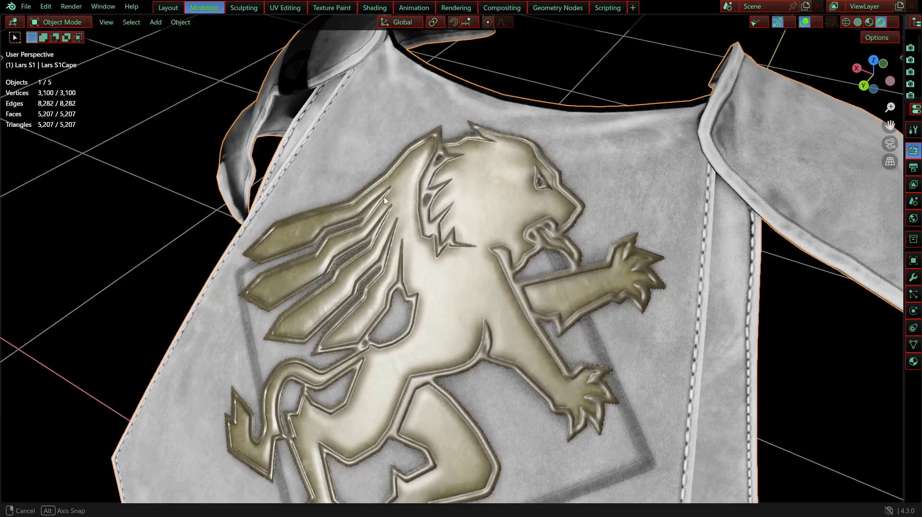
middle_drag(461, 301, 509, 310)
shift+middle_drag(642, 374, 577, 292)
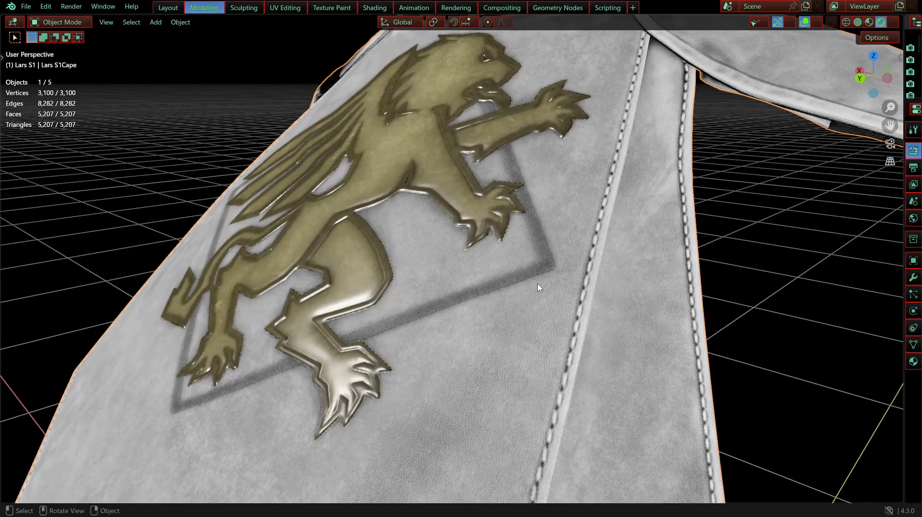
Step: Show the cape's wireframe in Edit Mode and examine the emblem's topology and the shadowed shoulder flap
key(Tab)
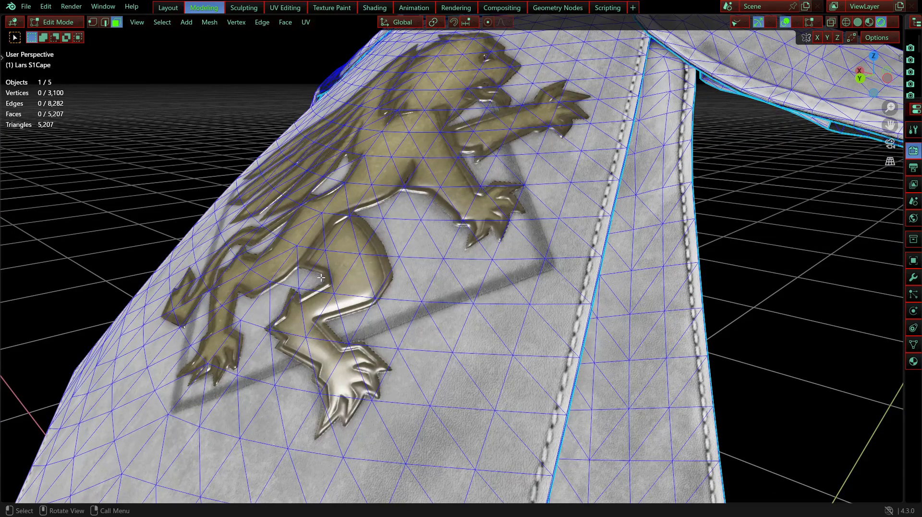
mouse_move(321, 277)
middle_down()
mouse_move(354, 277)
mouse_move(322, 277)
middle_up()
scroll(336, 271, down, 4)
shift+middle_drag(404, 250, 388, 238)
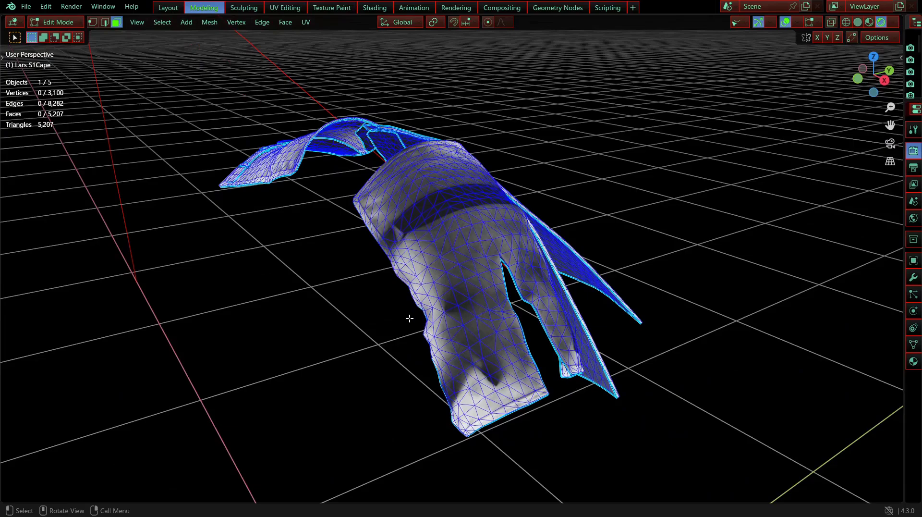
scroll(409, 318, up, 8)
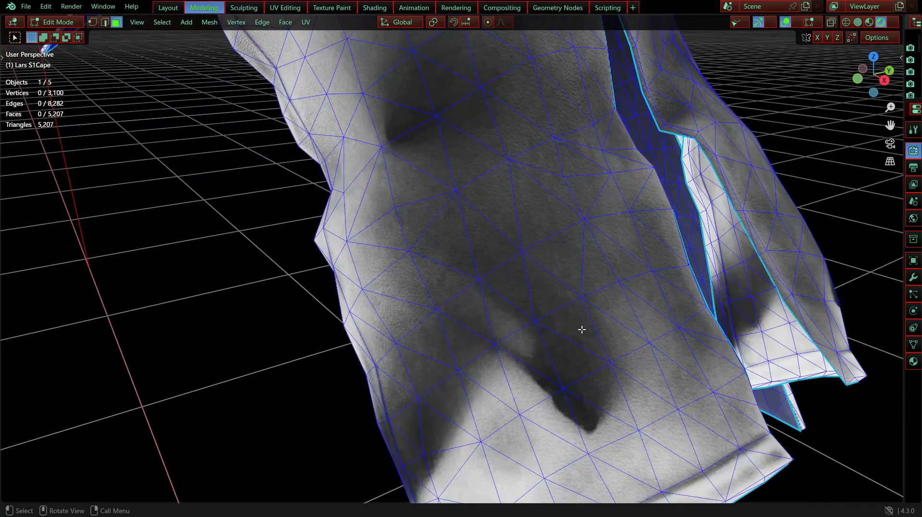
Step: Examine the cape's wireframe topology from the split shoulder flap around to the lion emblem on the back
scroll(566, 264, down, 5)
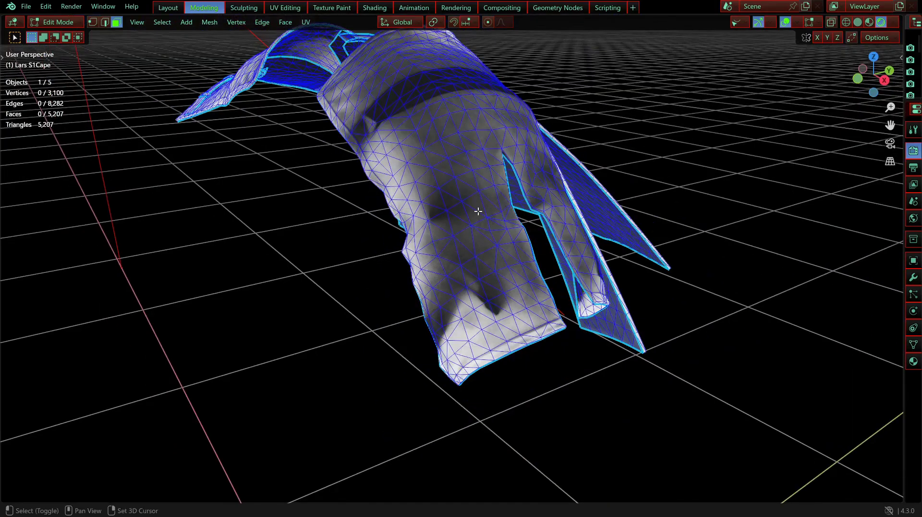
shift+middle_drag(477, 210, 521, 298)
middle_drag(551, 263, 396, 248)
shift+middle_drag(544, 353, 528, 297)
scroll(521, 315, up, 2)
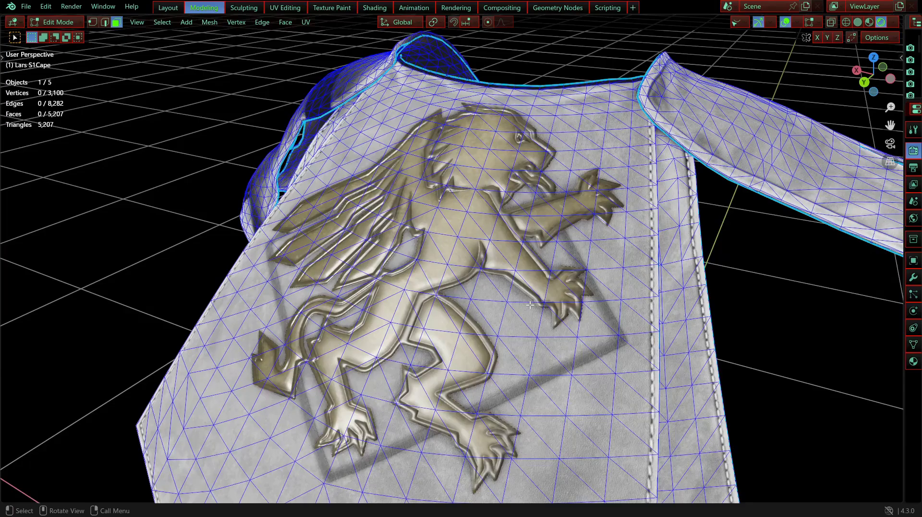
middle_drag(558, 270, 357, 22)
scroll(411, 302, down, 4)
scroll(384, 228, up, 3)
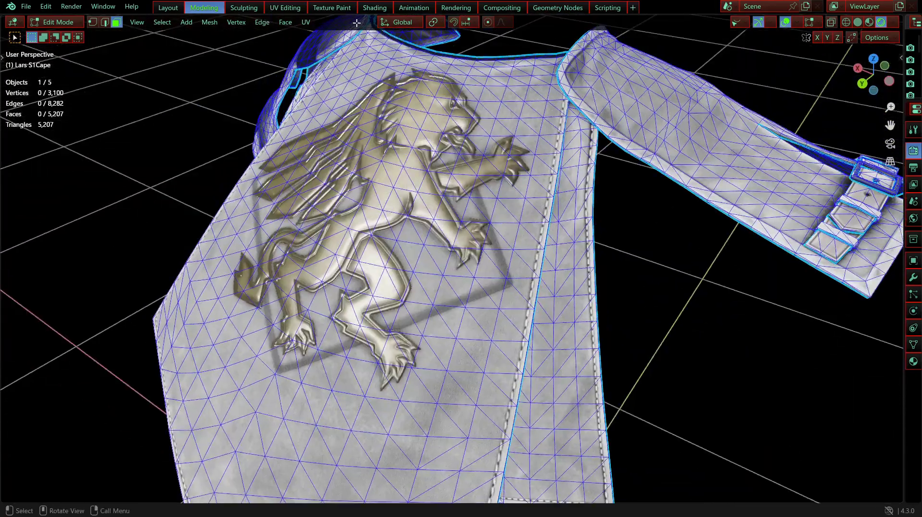
Step: Open the Shading workspace and look over the cape material's node setup
click(285, 9)
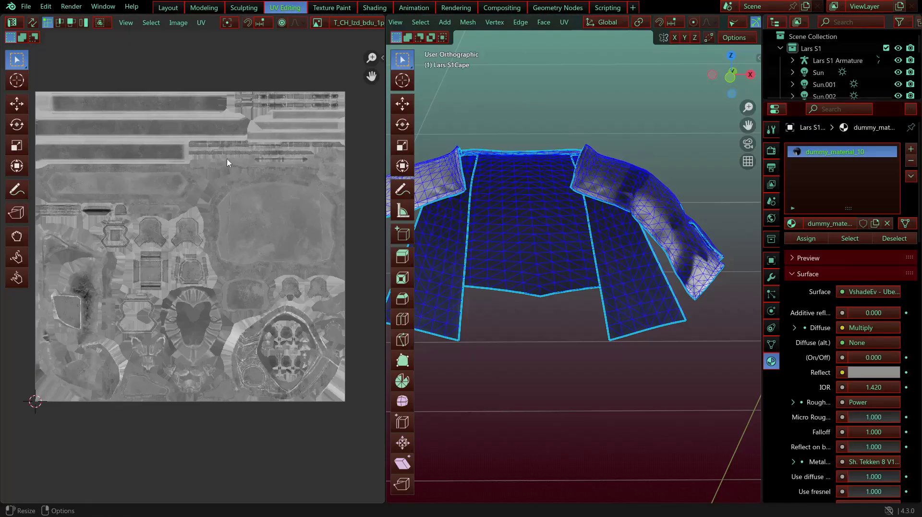
click(374, 8)
scroll(595, 295, down, 3)
middle_drag(576, 377, 669, 179)
scroll(651, 258, up, 5)
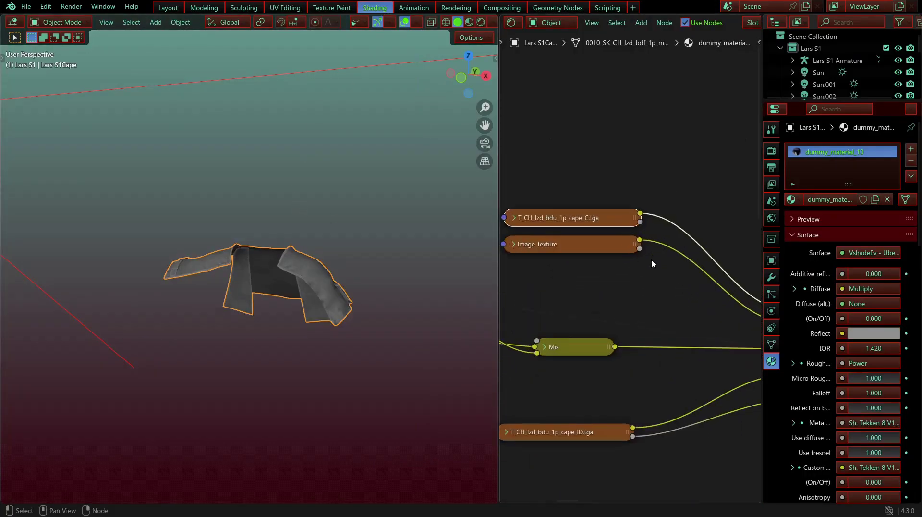
Step: In the UV Editing workspace, display T_CH_lzd_bdu_1p_cape_N.tga in the image editor and examine its lion emblem
click(295, 8)
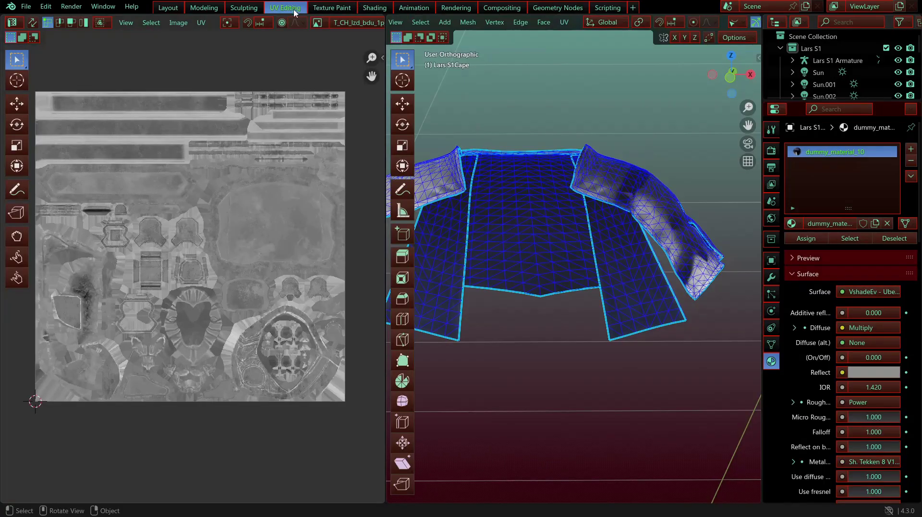
click(318, 23)
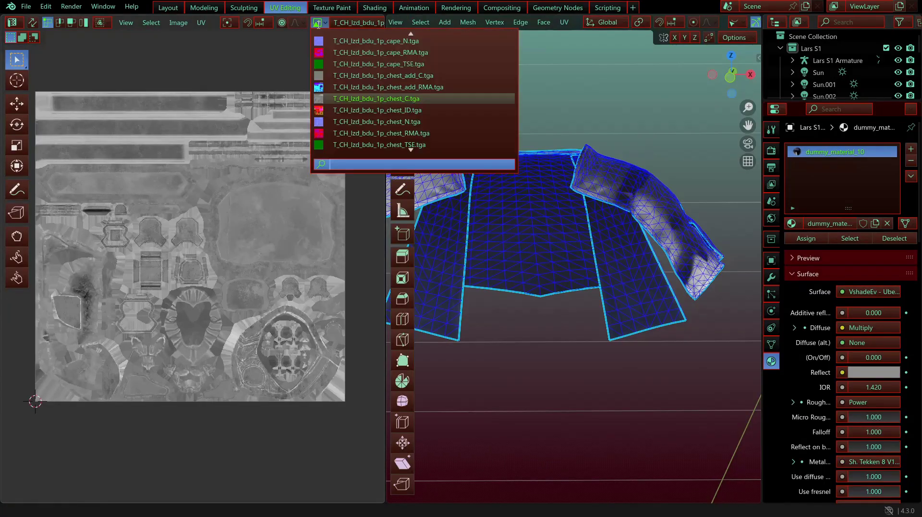
text(cape)
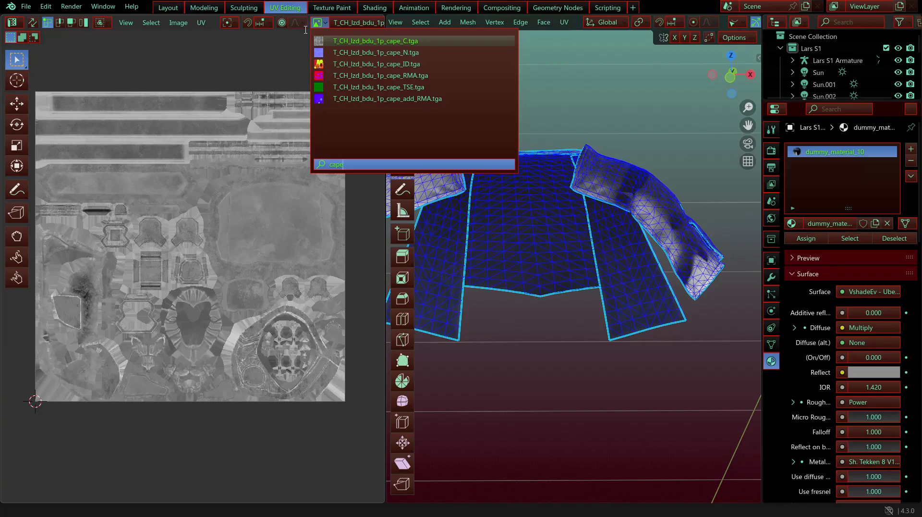
click(368, 52)
scroll(228, 272, down, 2)
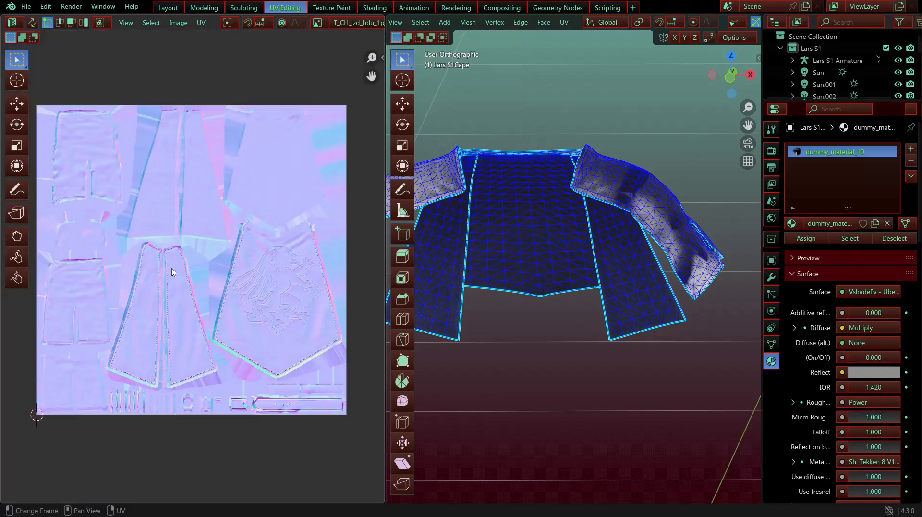
scroll(228, 273, up, 7)
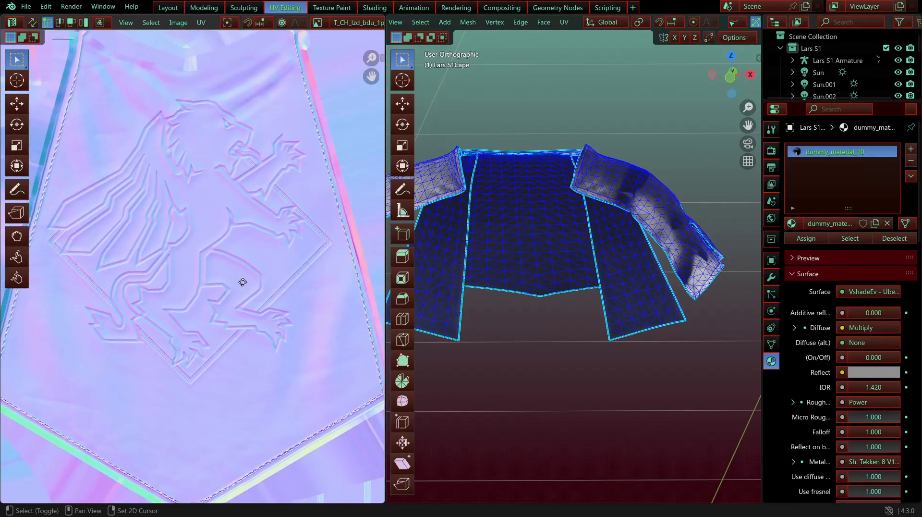
middle_drag(246, 270, 190, 300)
scroll(190, 301, down, 1)
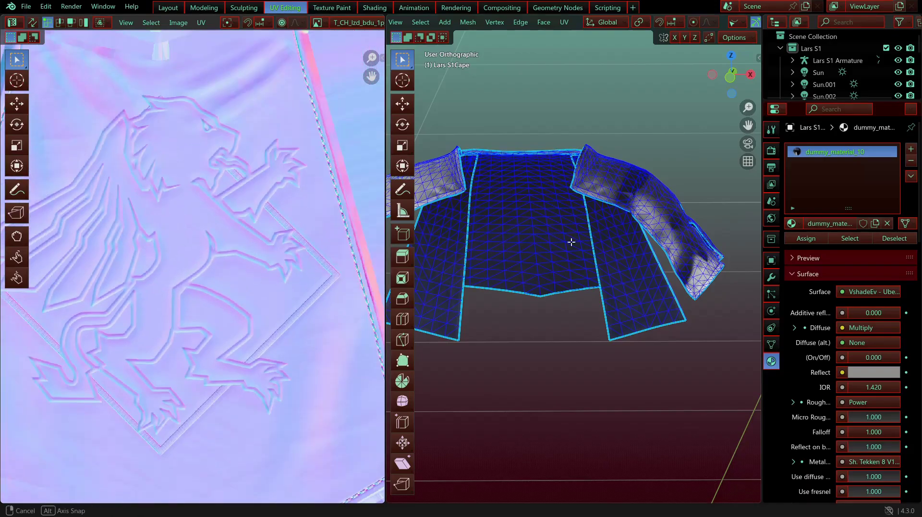
Step: Circle-select the faces covering the back's lion emblem, inspect their UVs over the normal map, and clear the selection
mouse_move(570, 241)
middle_down()
mouse_move(386, 244)
mouse_move(404, 242)
middle_up()
key(c)
mouse_move(646, 224)
mouse_down()
mouse_move(701, 232)
mouse_move(706, 202)
mouse_move(638, 201)
mouse_move(605, 244)
mouse_move(697, 263)
mouse_move(730, 228)
mouse_move(709, 287)
mouse_up()
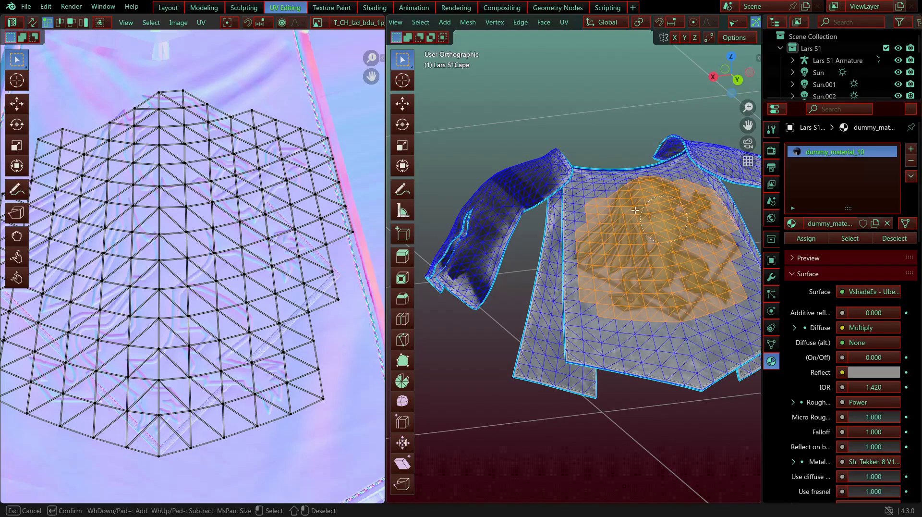
drag(634, 210, 604, 207)
drag(670, 199, 680, 201)
key(Escape)
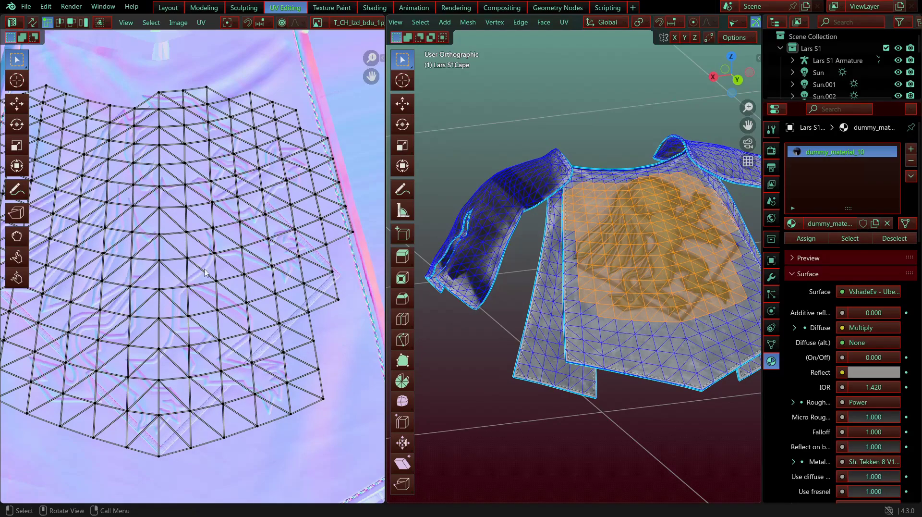
scroll(192, 265, down, 2)
middle_drag(197, 260, 235, 252)
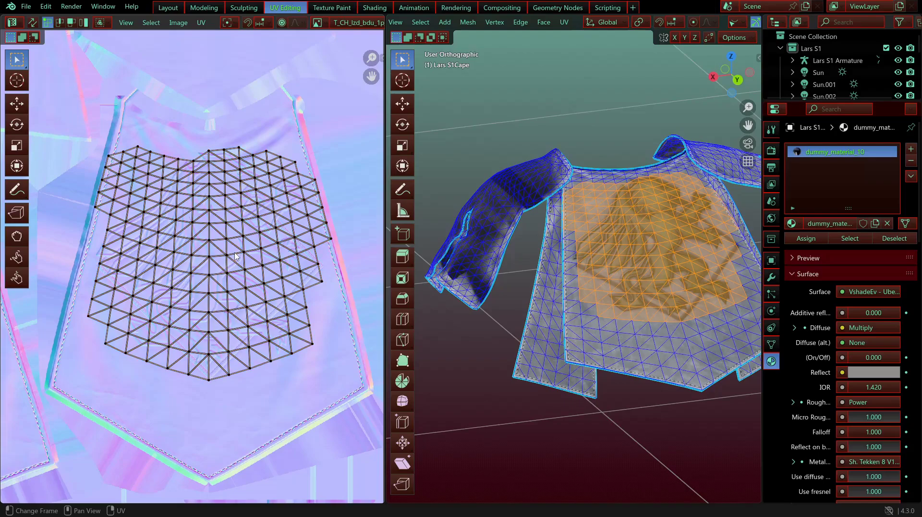
key(alt+a)
Step: Examine the split shoulder flap's seams and fabric folds in the cape's normal map
scroll(277, 261, down, 4)
scroll(276, 264, up, 4)
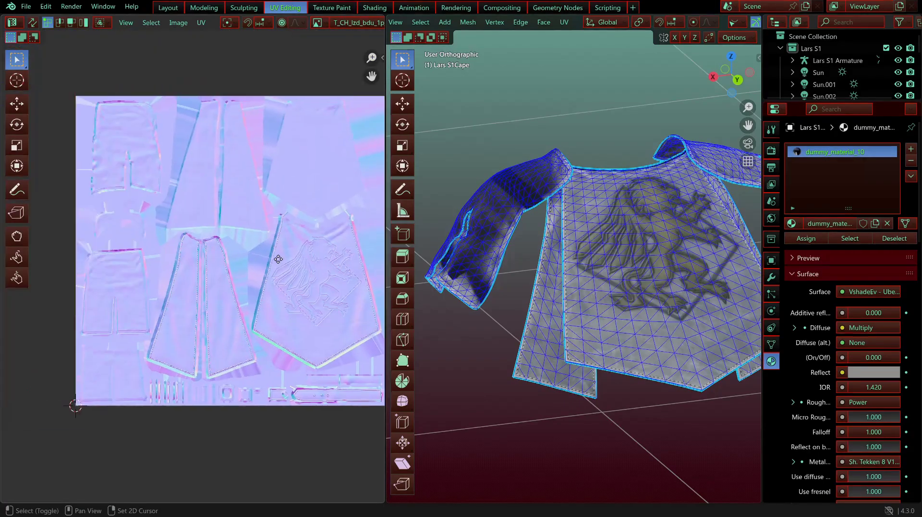
shift+middle_drag(199, 246, 258, 489)
scroll(243, 353, up, 3)
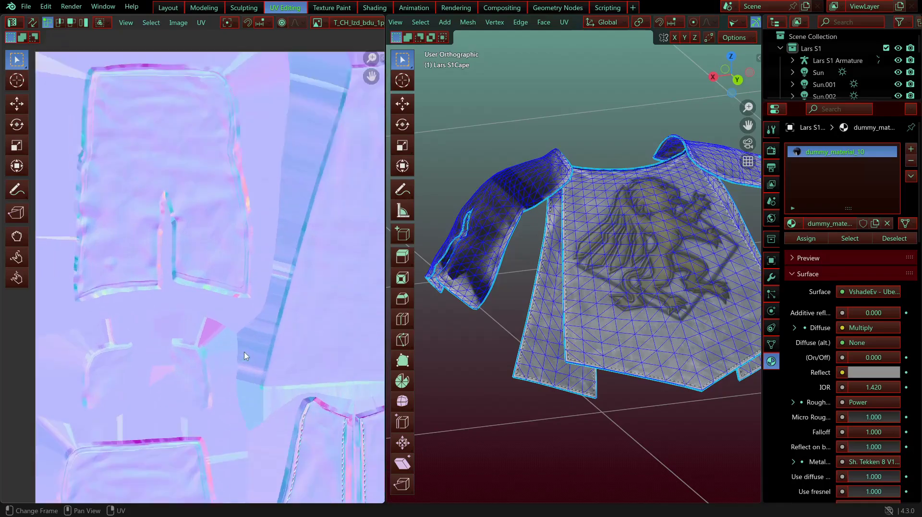
shift+middle_drag(223, 272, 243, 431)
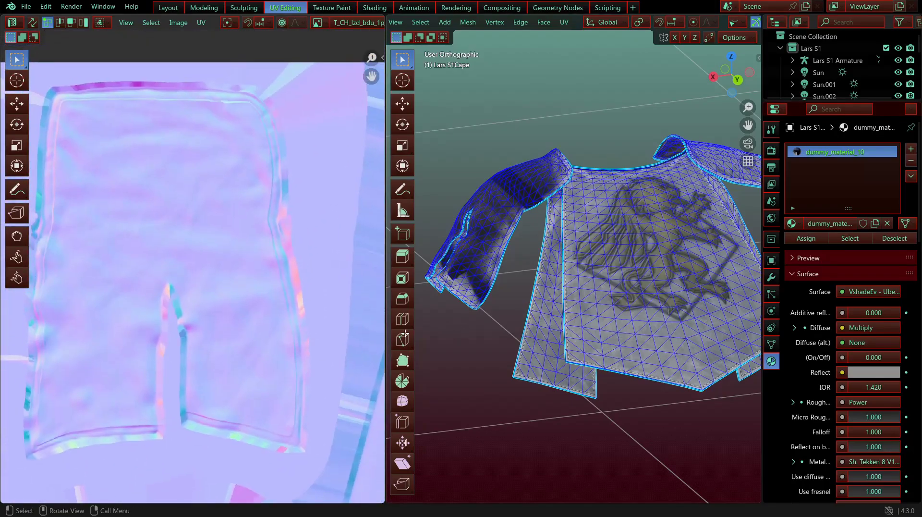
scroll(255, 348, down, 3)
shift+middle_drag(246, 332, 53, 183)
scroll(236, 273, down, 4)
shift+middle_drag(237, 274, 210, 255)
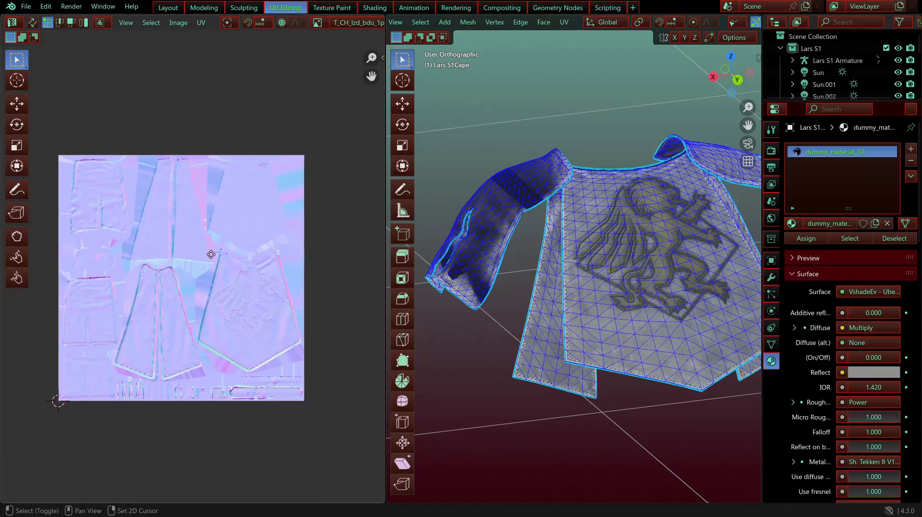
Step: Examine the stitched panel edges and the belt strap with its holes in the cape's normal map
scroll(210, 269, up, 3)
shift+middle_drag(268, 265, 257, 164)
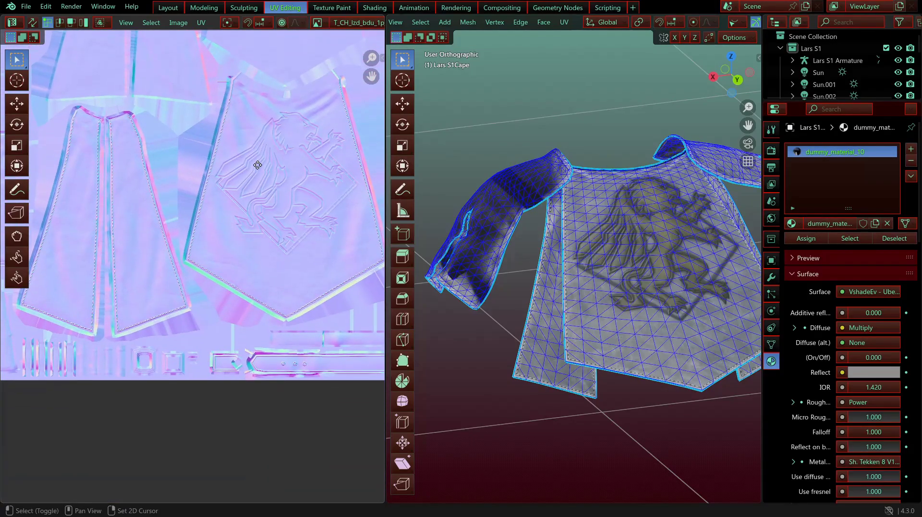
scroll(251, 308, up, 2)
shift+middle_drag(289, 321, 164, 170)
scroll(210, 266, up, 3)
shift+middle_drag(210, 265, 233, 303)
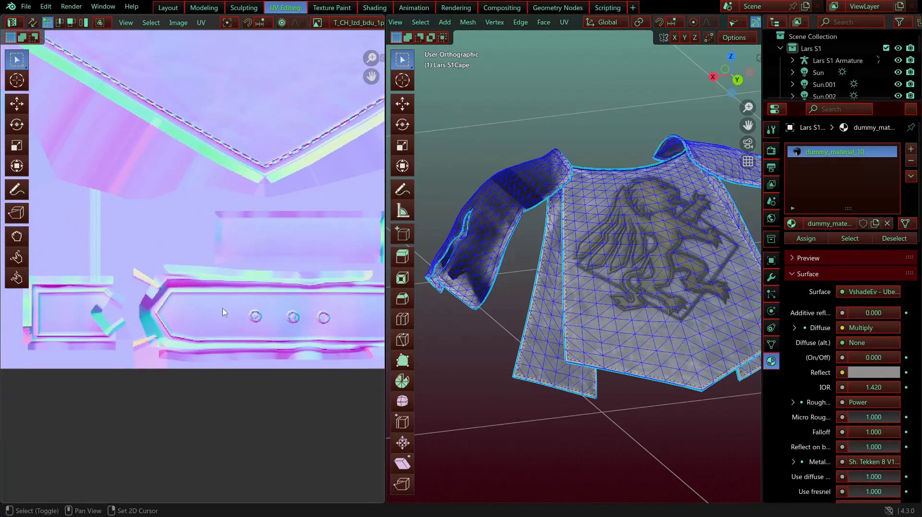
Step: Examine the geometry of the buckle, strap and strap loops on the cape's shoulder flap
middle_drag(613, 271, 461, 268)
scroll(523, 321, up, 3)
middle_drag(455, 271, 504, 283)
scroll(529, 259, up, 4)
shift+middle_drag(572, 197, 463, 492)
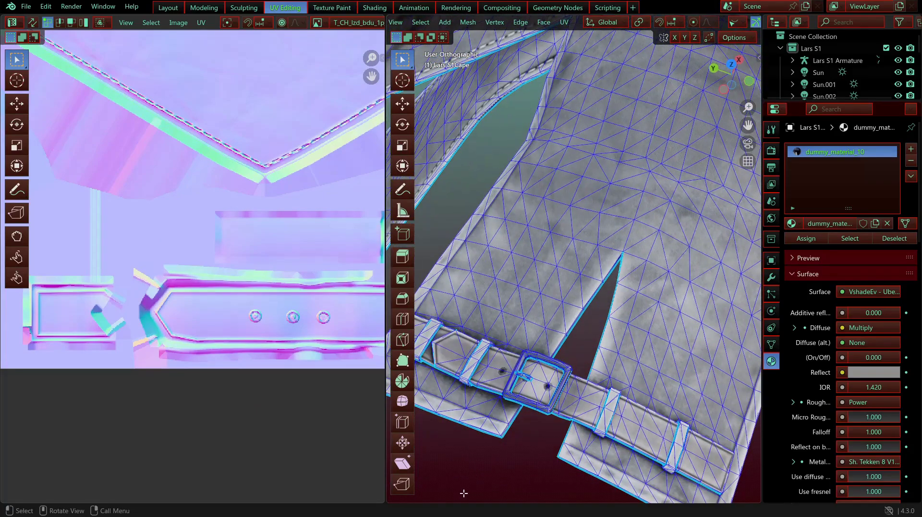
shift+middle_drag(551, 425, 591, 338)
middle_drag(708, 332, 696, 336)
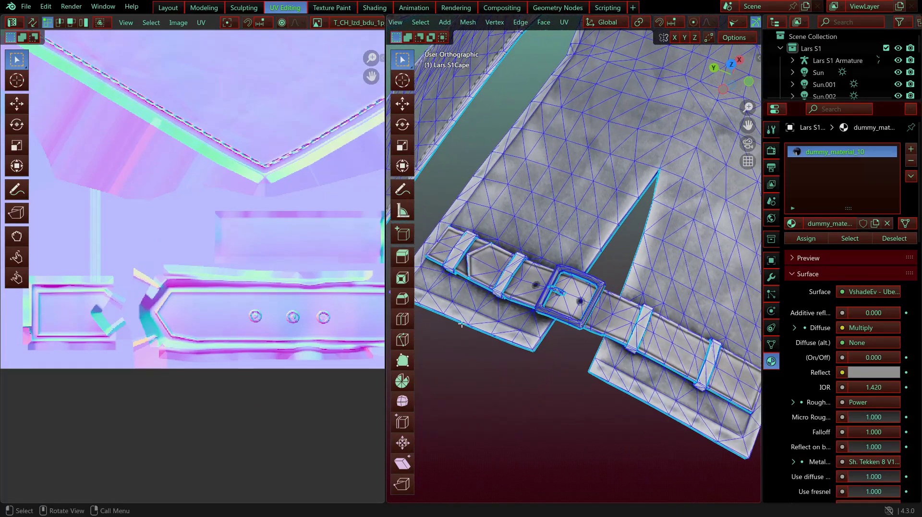
middle_drag(642, 355, 585, 175)
scroll(585, 174, up, 2)
scroll(715, 23, down, 5)
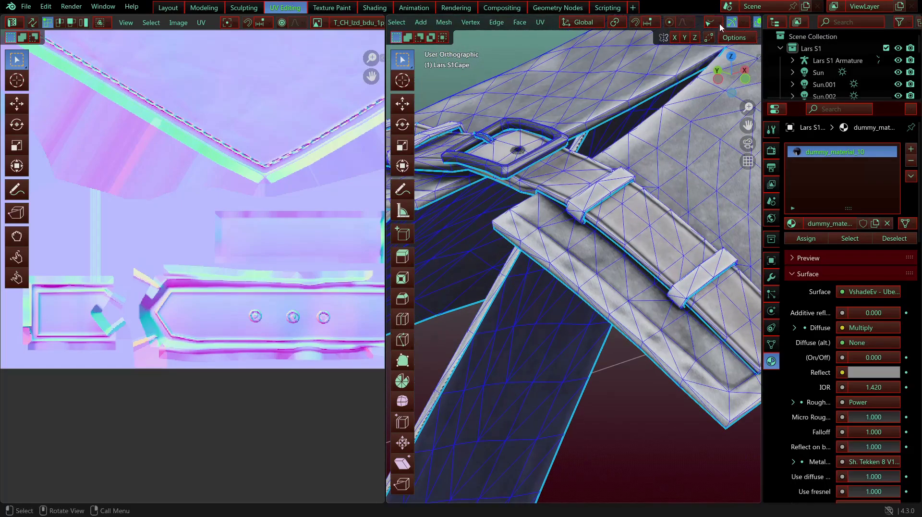
Step: Hide the viewport overlays and select the face at the buckle's strap hole to locate it on the normal map, then restore the wireframe
key(shift+alt+z)
middle_drag(469, 254, 542, 204)
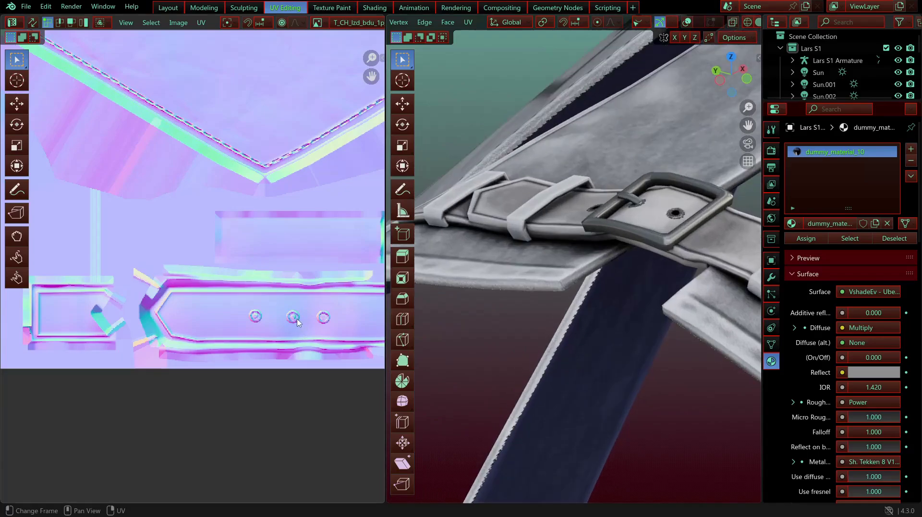
click(677, 214)
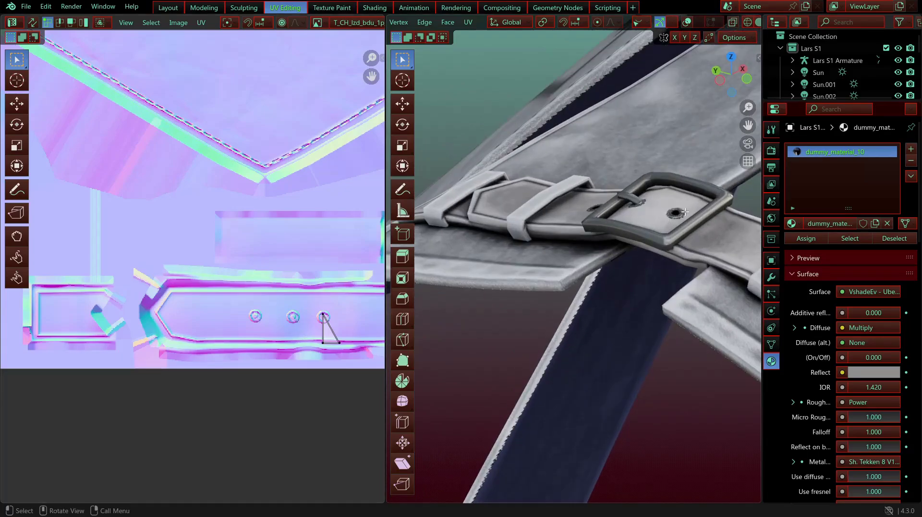
key(Tab)
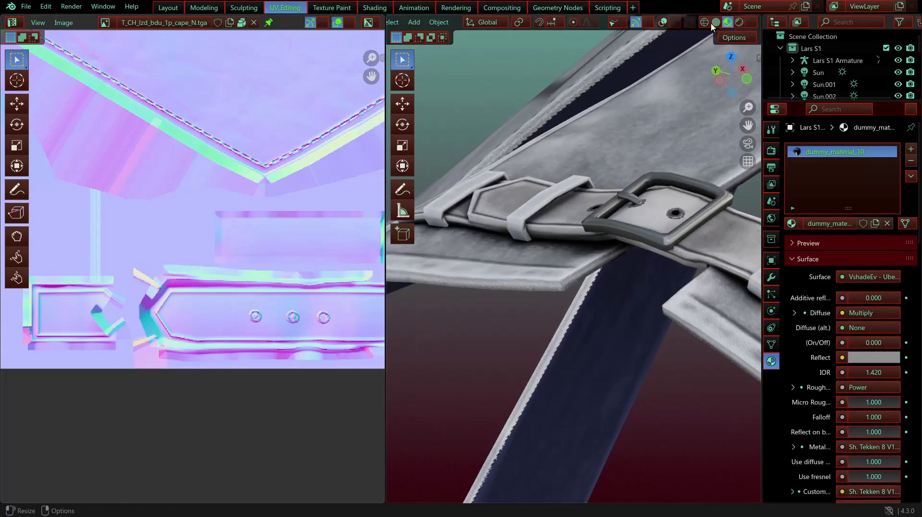
key(Tab)
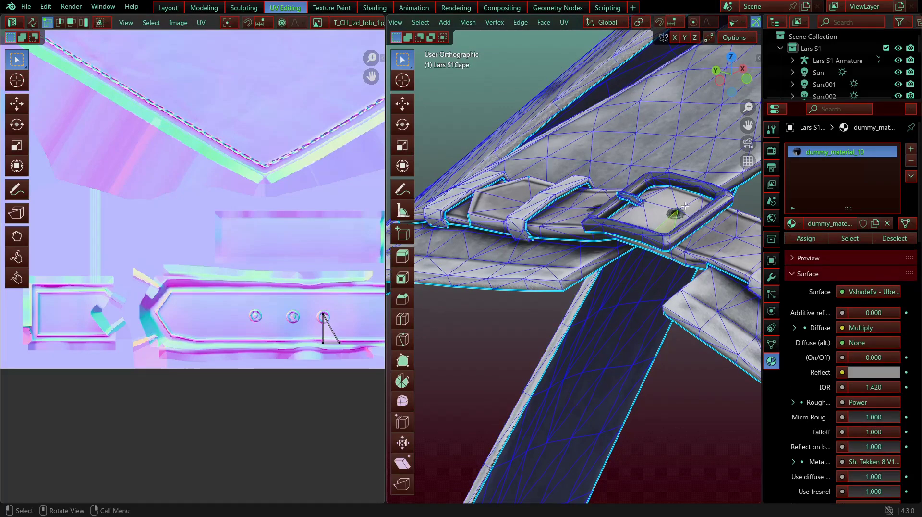
Step: Inspect the buckled strap's wireframe once more and return to Object Mode to view the whole cape
click(594, 205)
middle_drag(594, 205, 638, 214)
scroll(683, 220, down, 2)
shift+middle_drag(501, 212, 634, 292)
key(Tab)
scroll(624, 228, down, 3)
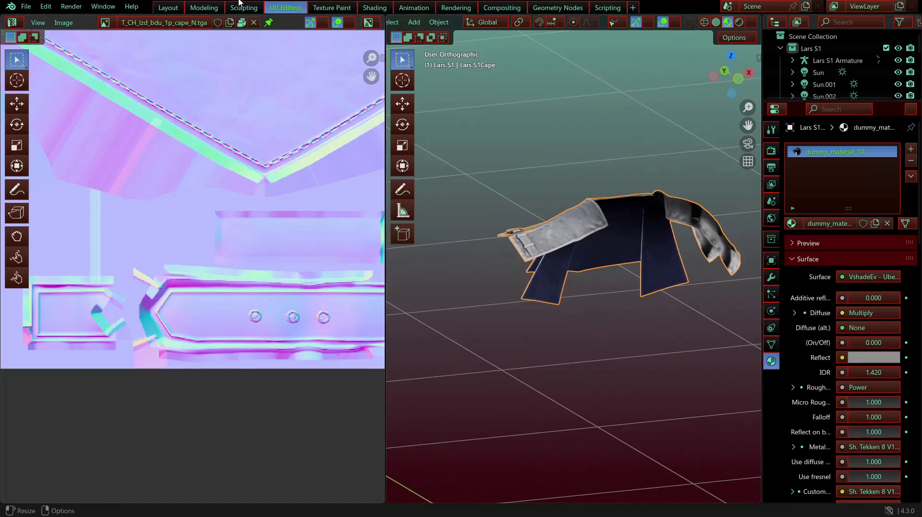
Step: Return to the Modeling workspace, examine the rendered lion emblem and buckled shoulder flap, and deselect the cape
click(203, 8)
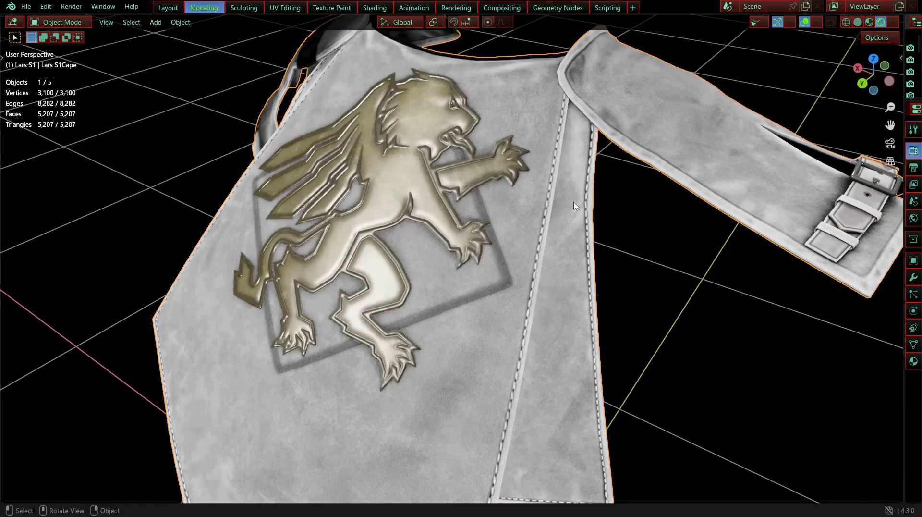
middle_drag(575, 206, 613, 267)
scroll(520, 269, up, 2)
middle_drag(520, 269, 512, 263)
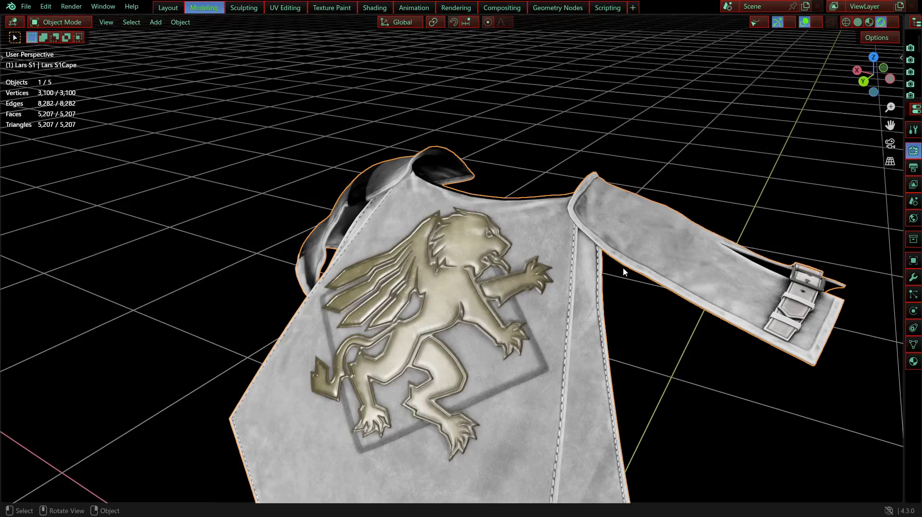
middle_drag(623, 271, 523, 288)
click(542, 324)
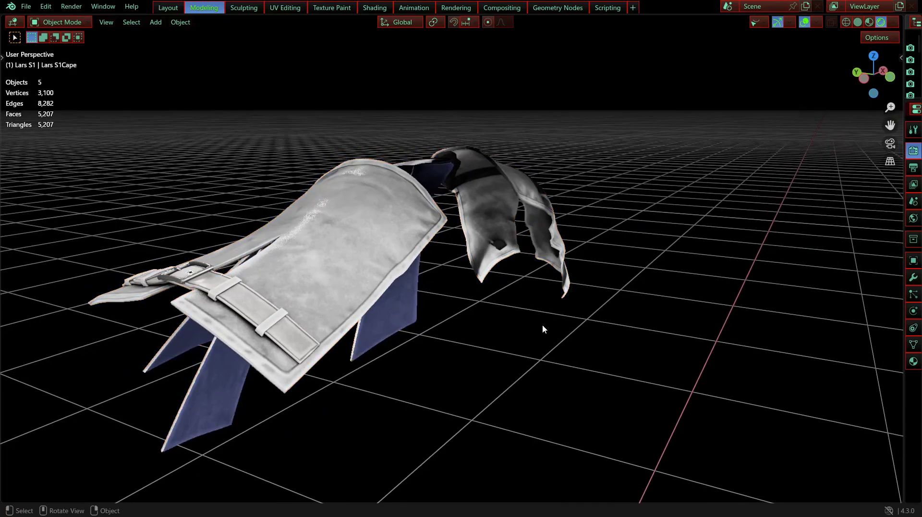
Step: Switch the viewport to Material Preview shading, reveal all hidden parts of the character, and clear the selection
click(869, 22)
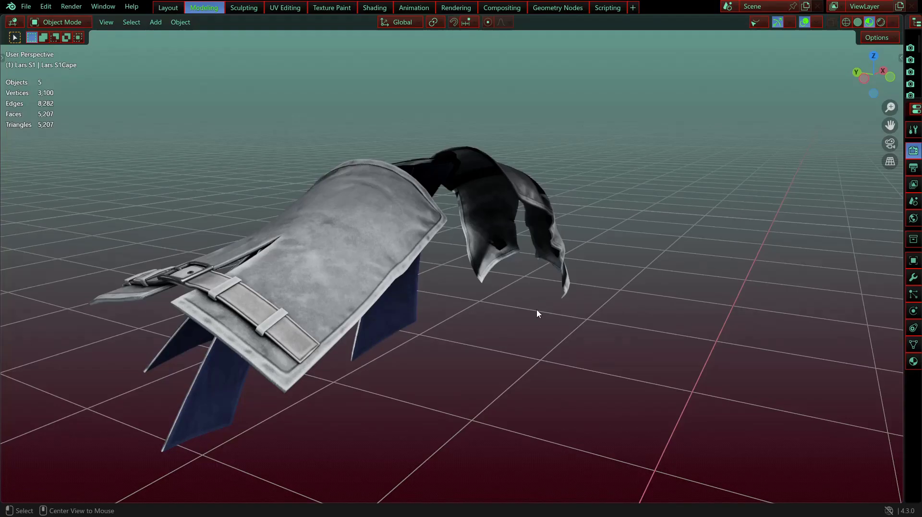
key(alt+h)
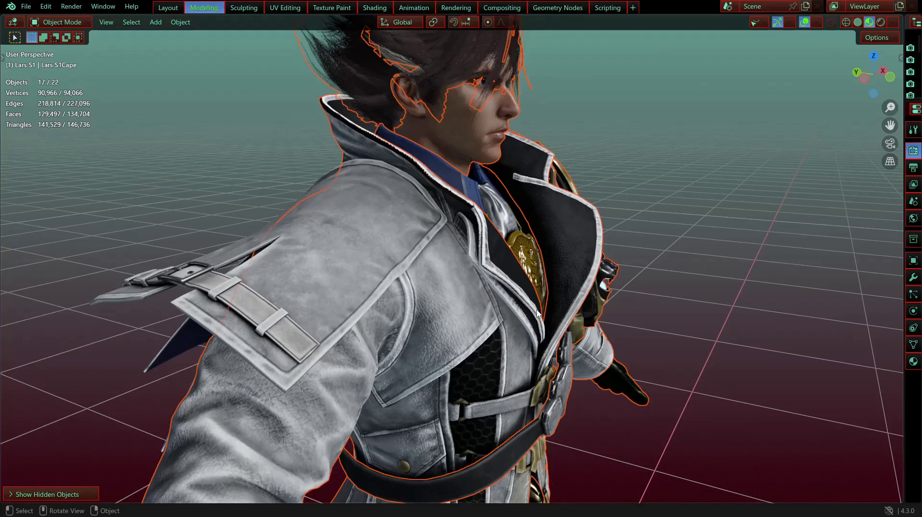
click(690, 233)
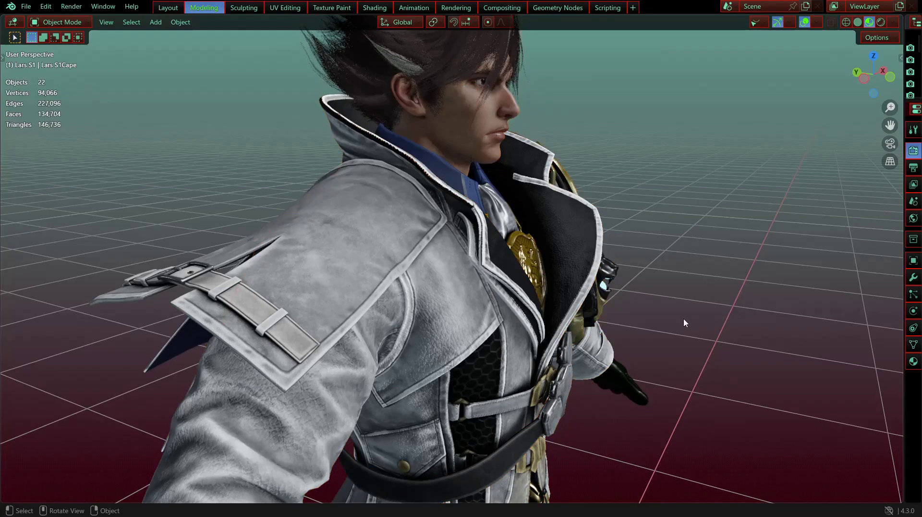
middle_drag(684, 318, 672, 319)
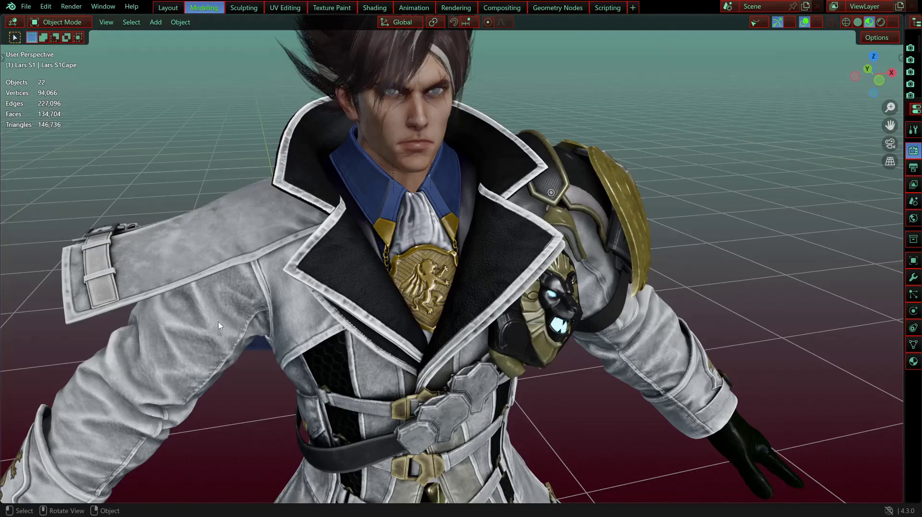
Step: Isolate the coat by hiding every other object, inspect its front, and reveal all parts with the selection cleared
click(232, 331)
middle_drag(382, 382, 474, 295)
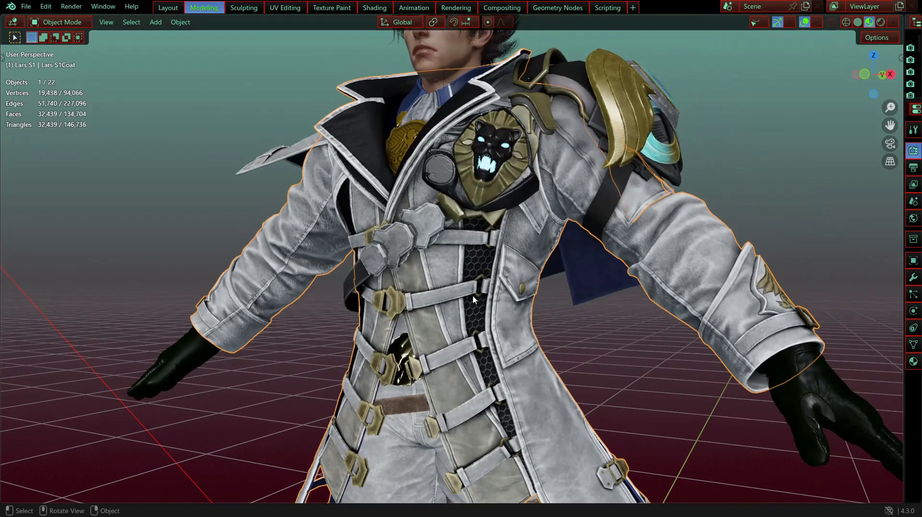
key(ctrl+i)
key(h)
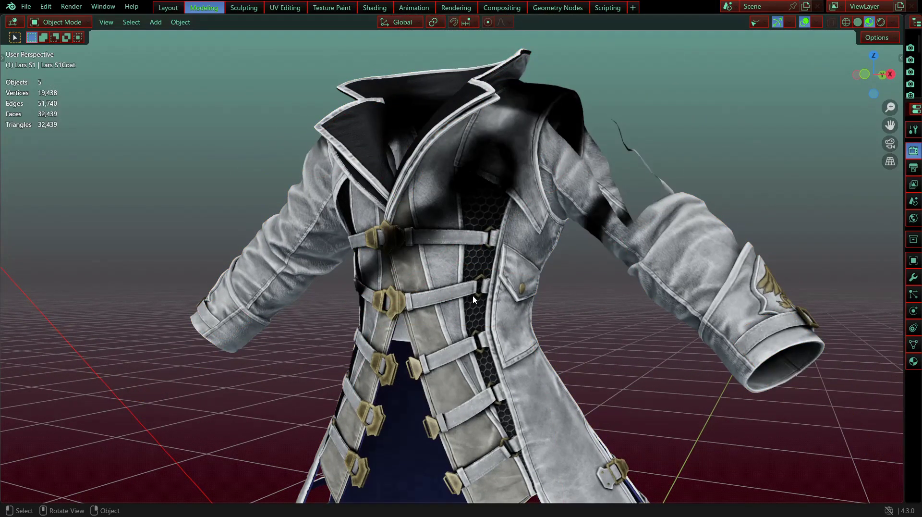
middle_drag(472, 295, 503, 292)
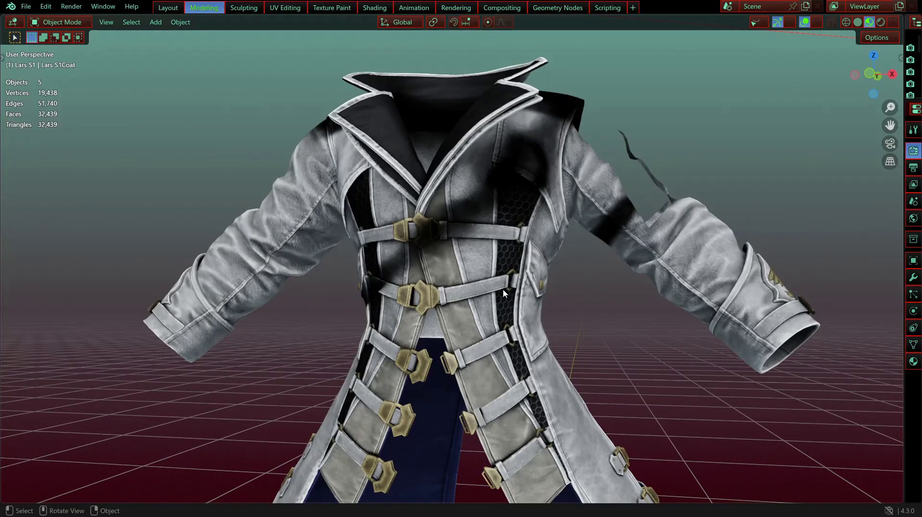
key(alt+h)
key(alt+a)
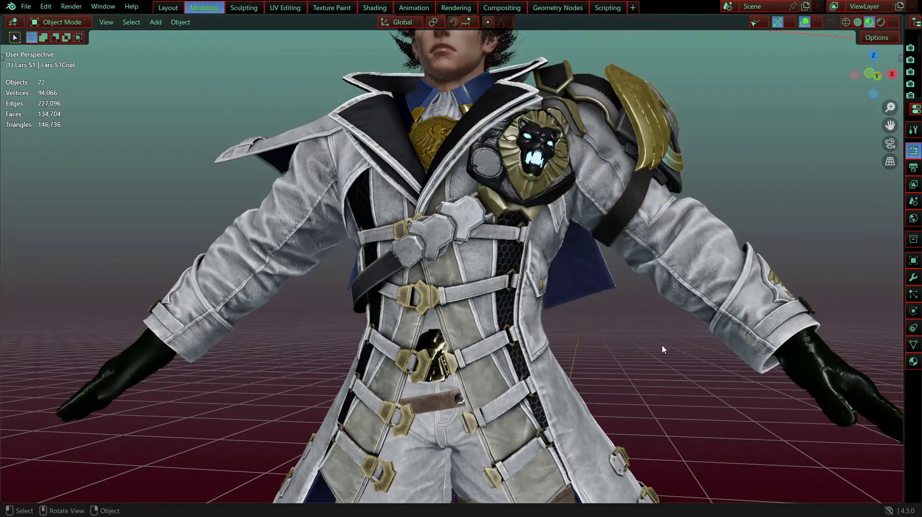
Step: Inspect the shoulder pad strap and the trousers beneath the coat's front opening, then hide the coat
click(653, 199)
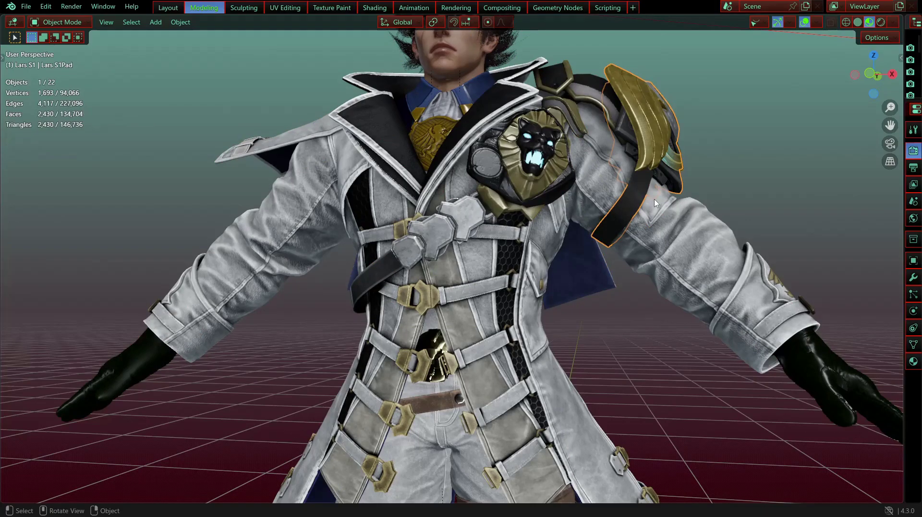
click(654, 203)
middle_drag(342, 202, 440, 185)
shift+middle_drag(537, 365, 534, 312)
click(489, 345)
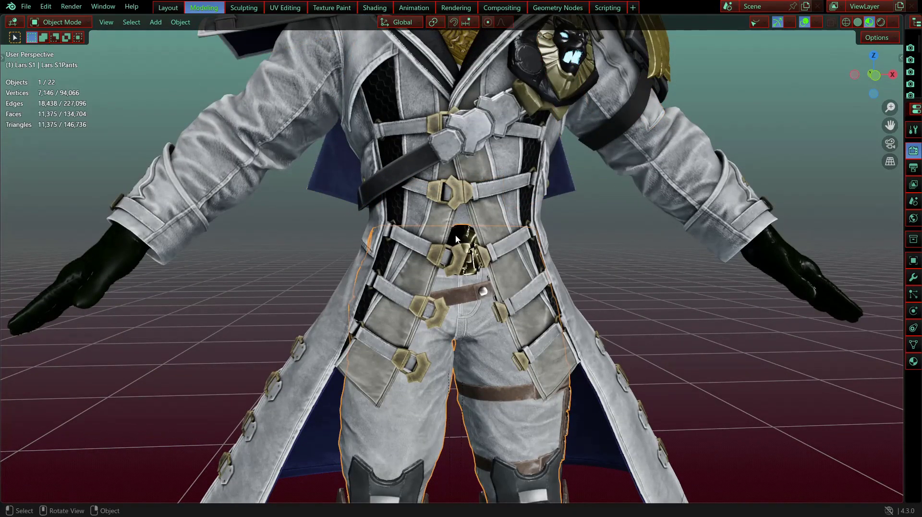
click(463, 219)
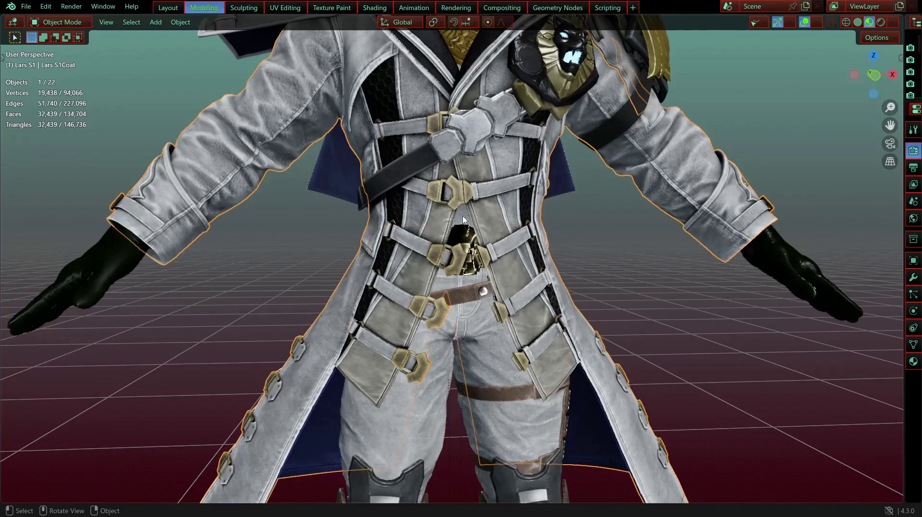
scroll(465, 250, down, 5)
middle_drag(465, 250, 457, 250)
scroll(457, 251, up, 4)
key(h)
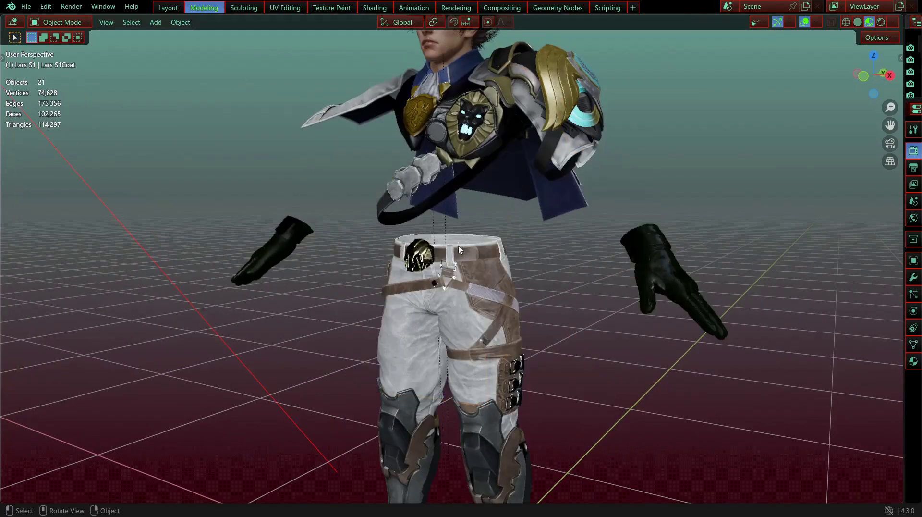
Step: Select the trousers and enter Edit Mode to select one face of the cap closing the waist opening
middle_drag(450, 214, 439, 271)
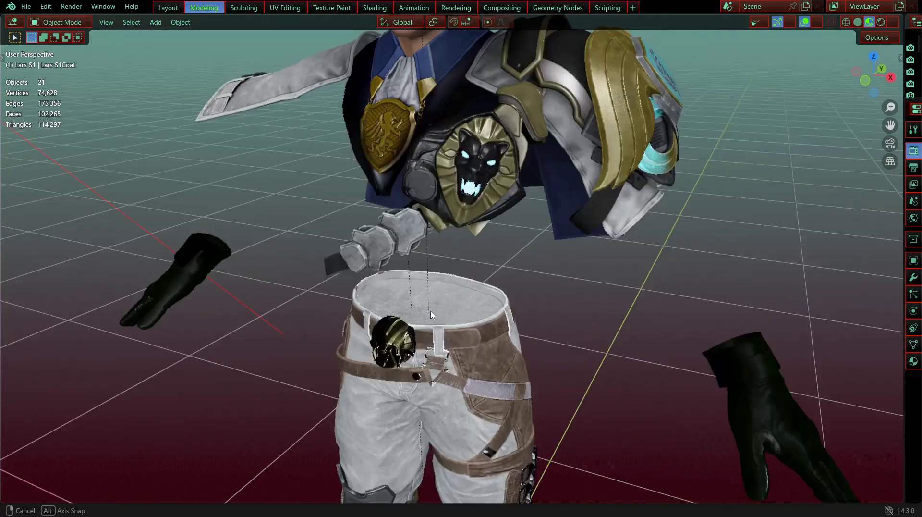
scroll(439, 330, up, 6)
middle_drag(440, 334, 472, 261)
click(472, 261)
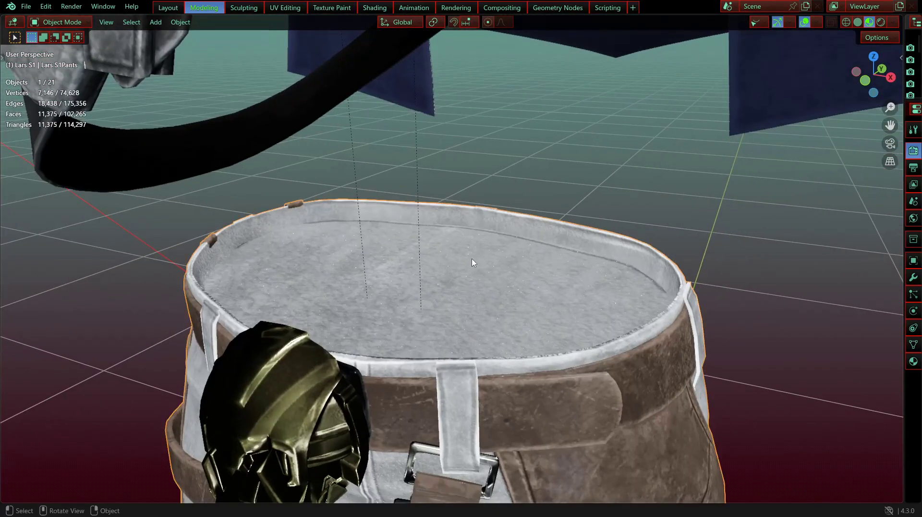
key(Tab)
click(491, 300)
key(c)
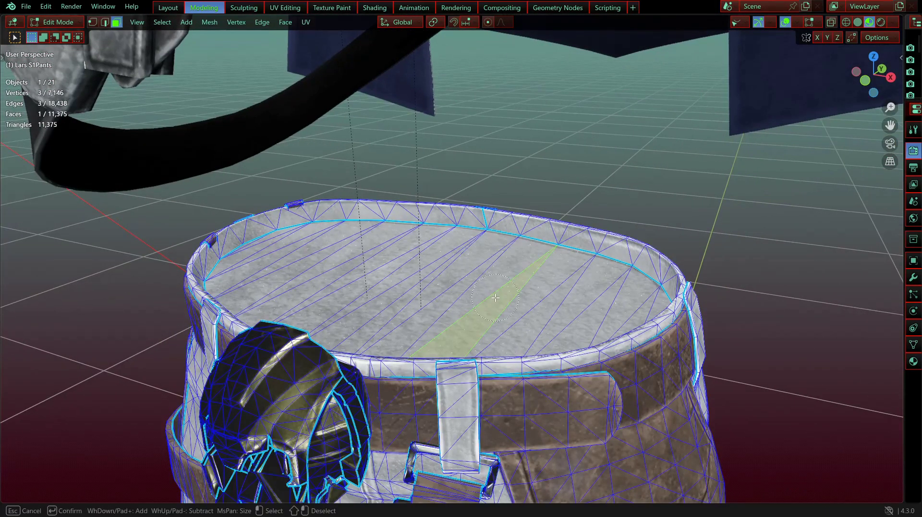
drag(449, 292, 306, 267)
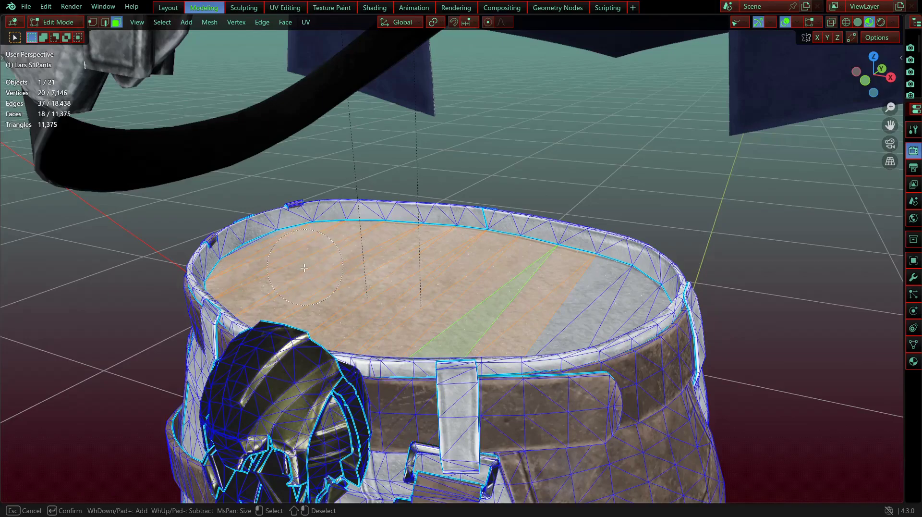
mouse_move(487, 293)
mouse_down()
mouse_move(540, 289)
mouse_move(643, 319)
mouse_move(606, 300)
mouse_up()
key(Escape)
click(507, 300)
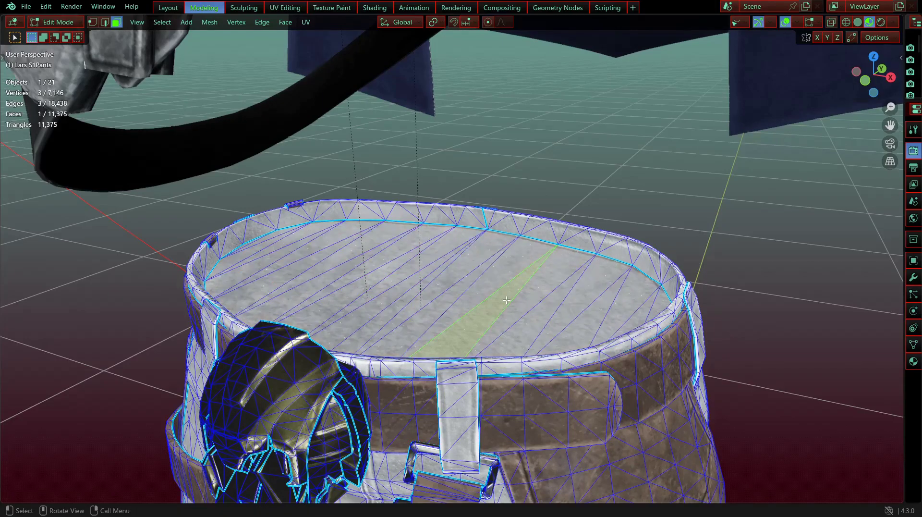
middle_drag(503, 305, 497, 315)
key(x)
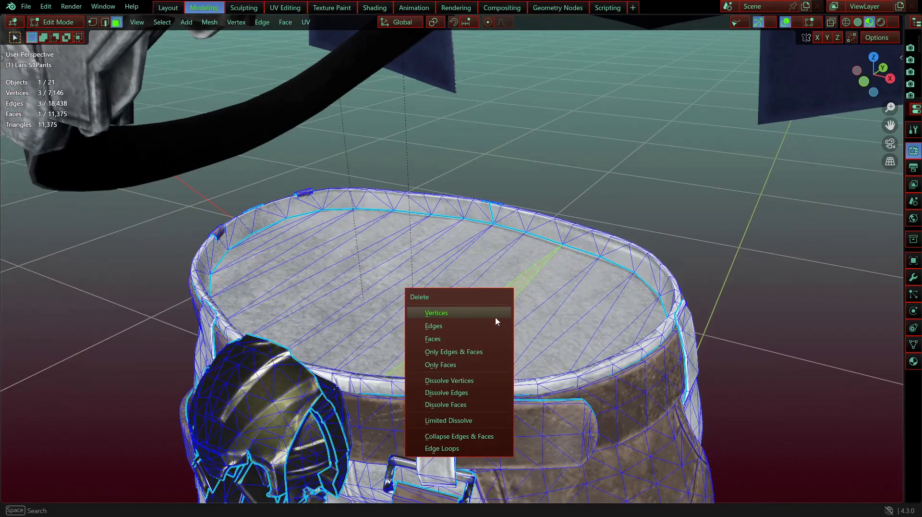
key(Escape)
Step: Hide the middle faces of the waist cap to look inside the trousers, then undo the hiding and return to Object Mode
key(c)
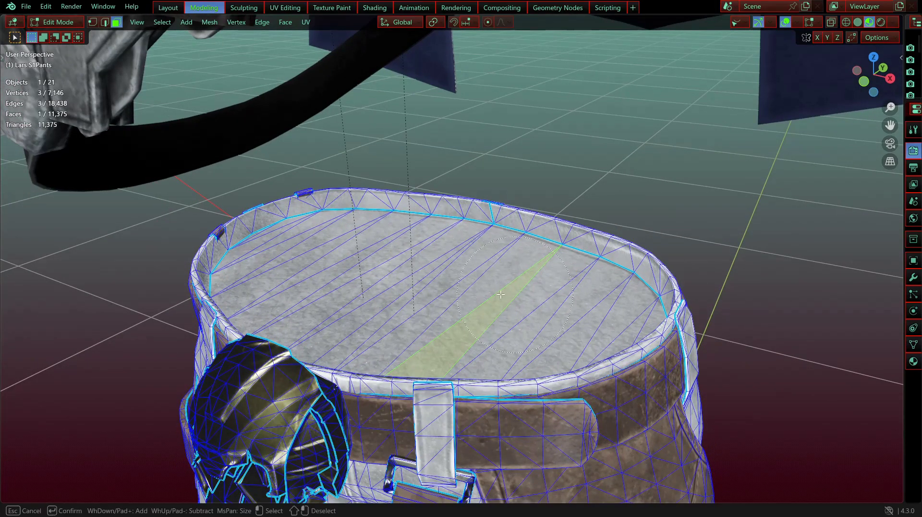
click(500, 294)
key(Escape)
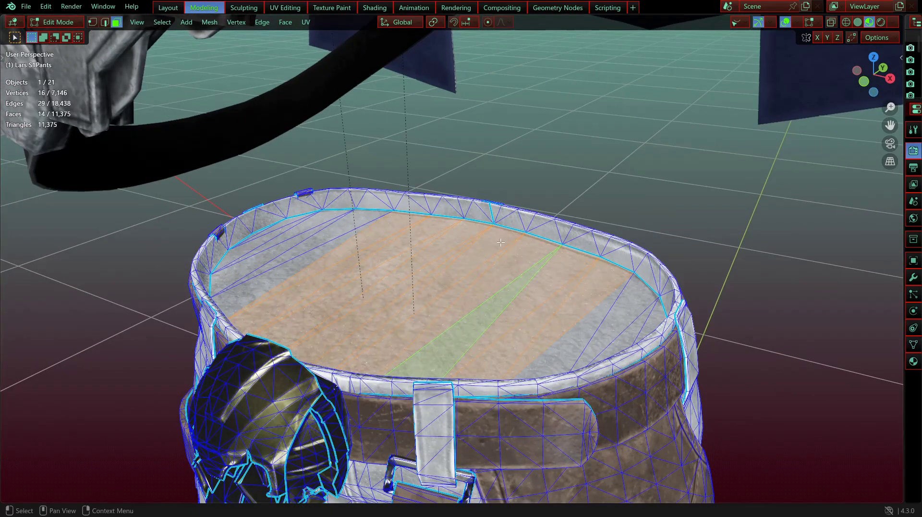
key(h)
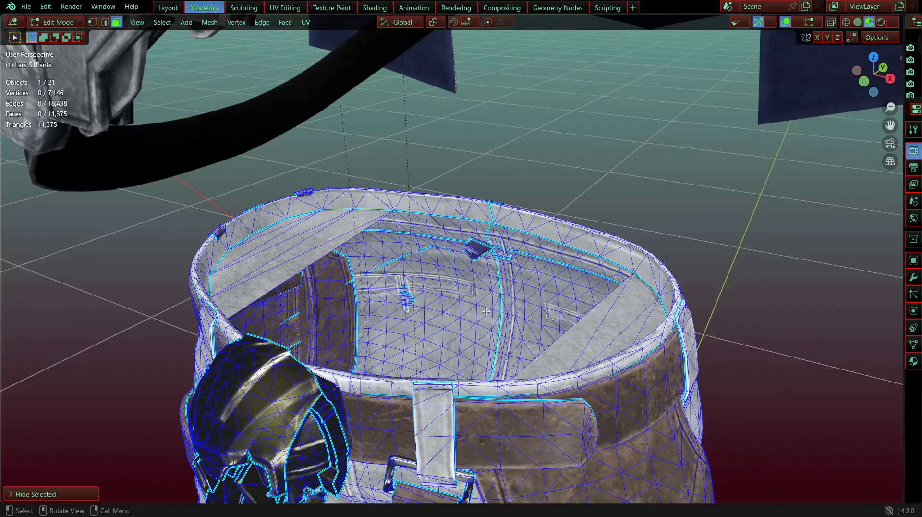
key(ctrl+z)
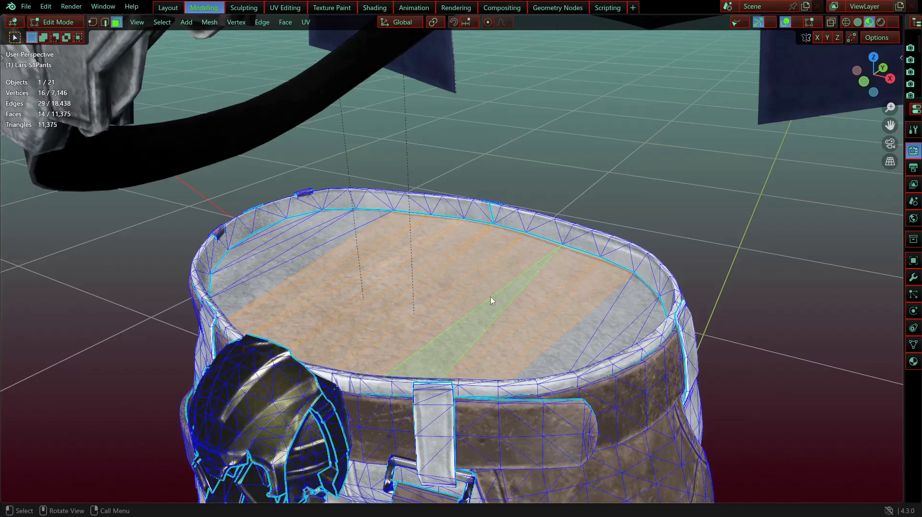
key(Tab)
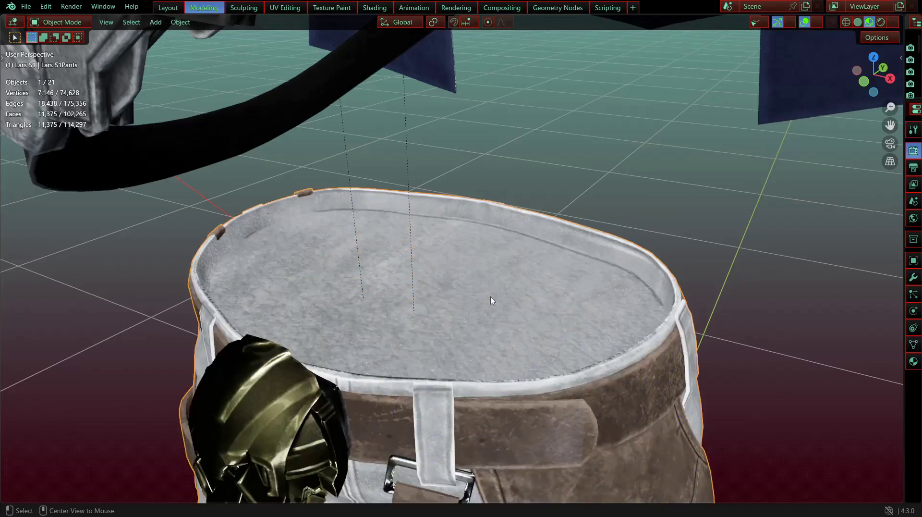
Step: Reveal the hidden coat and isolate it to view its buckled front on its own
key(alt+h)
scroll(452, 270, down, 3)
middle_drag(452, 270, 512, 229)
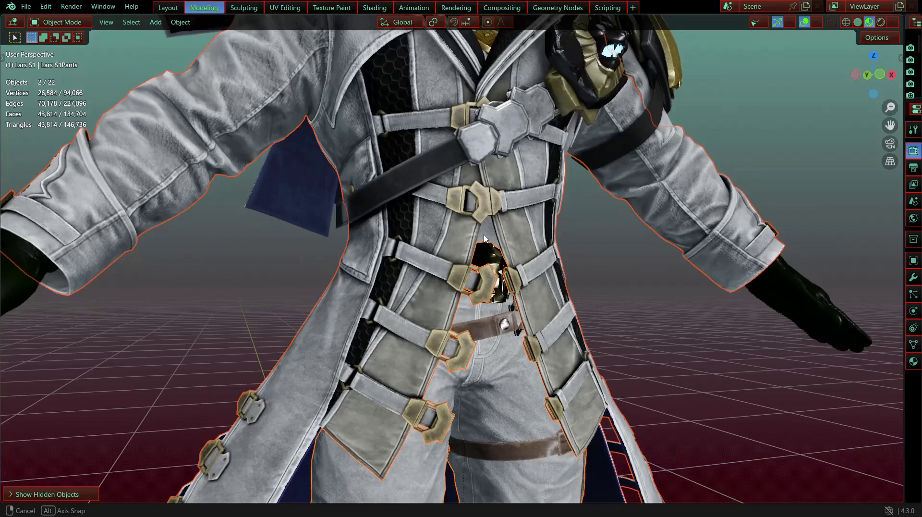
click(540, 275)
key(KP_Divide)
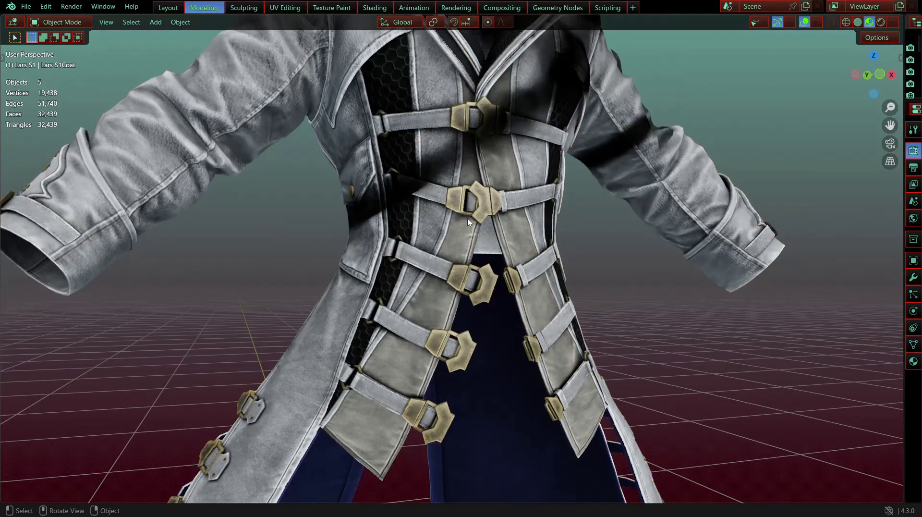
scroll(470, 223, down, 5)
middle_drag(470, 222, 459, 241)
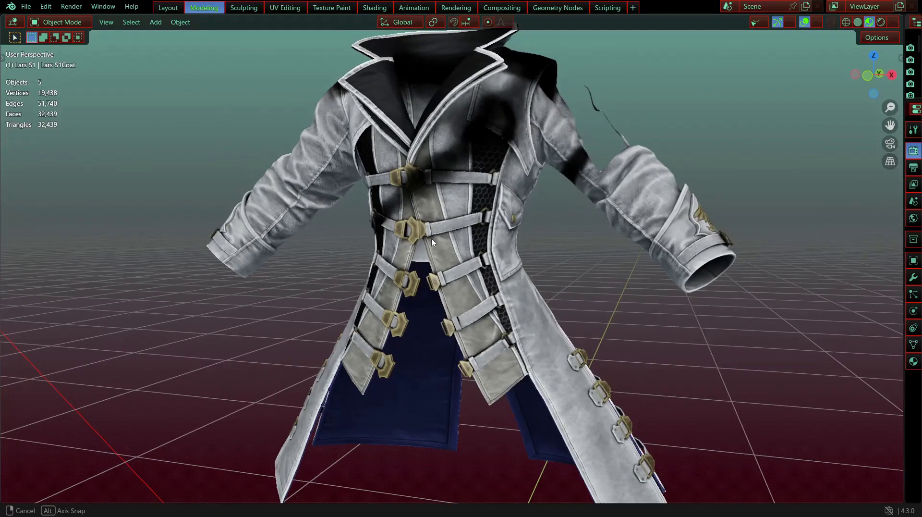
scroll(458, 241, up, 5)
Step: Enter Edit Mode on the coat and examine the wireframe of the front and the buckled straps across the side slit
key(Tab)
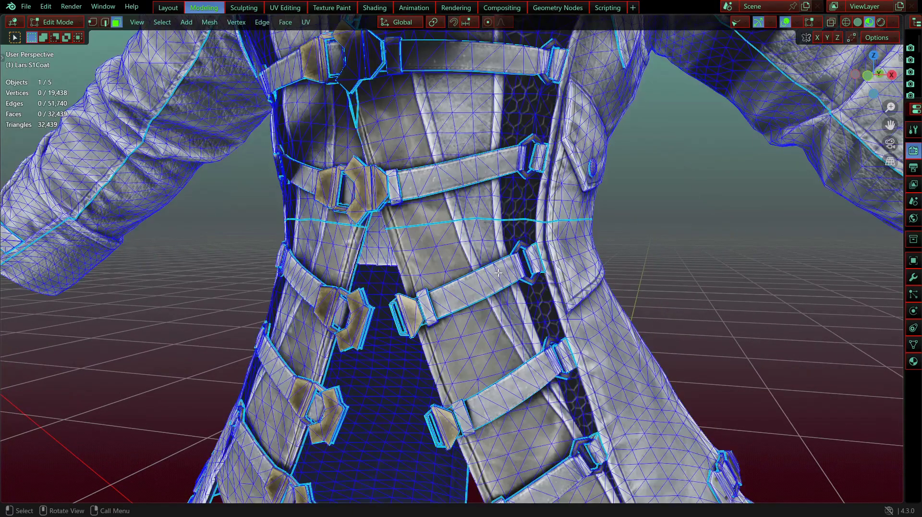
middle_drag(521, 246, 413, 120)
scroll(545, 230, down, 4)
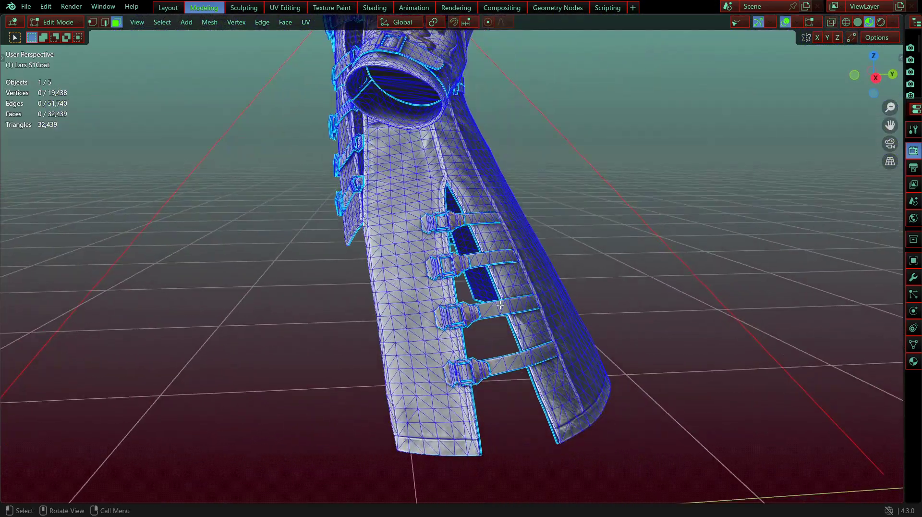
scroll(500, 306, up, 6)
shift+middle_drag(507, 319, 515, 310)
mouse_move(527, 379)
middle_down()
mouse_move(504, 222)
mouse_move(520, 255)
mouse_move(584, 265)
mouse_move(528, 276)
mouse_move(500, 187)
mouse_move(533, 382)
middle_up()
scroll(520, 256, down, 5)
scroll(380, 362, up, 3)
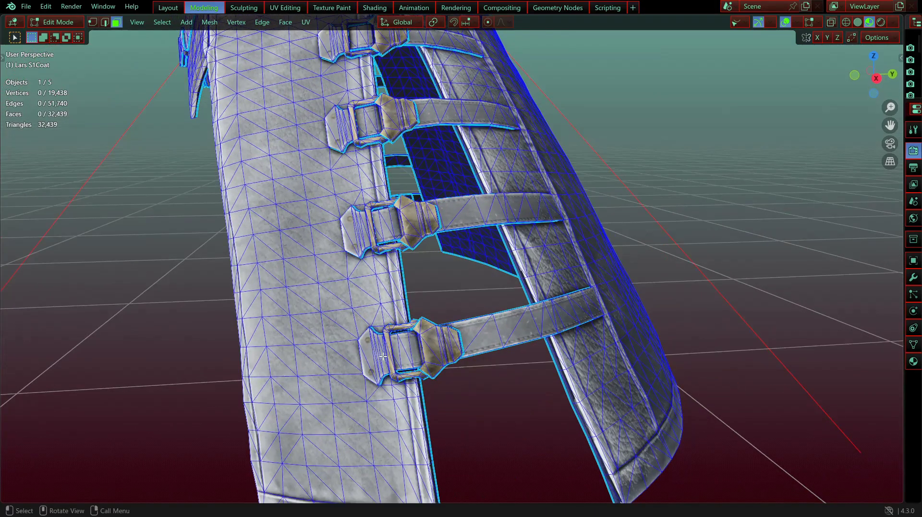
middle_drag(557, 318, 369, 374)
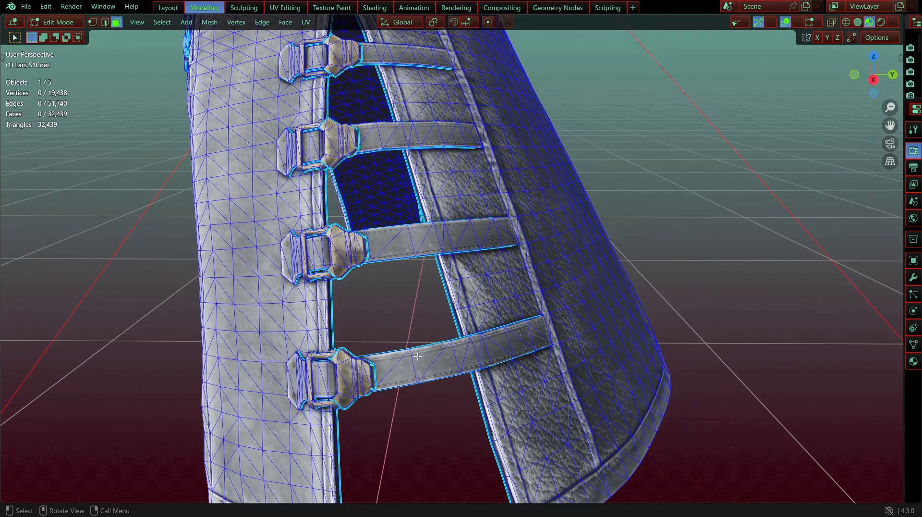
middle_drag(417, 355, 416, 211)
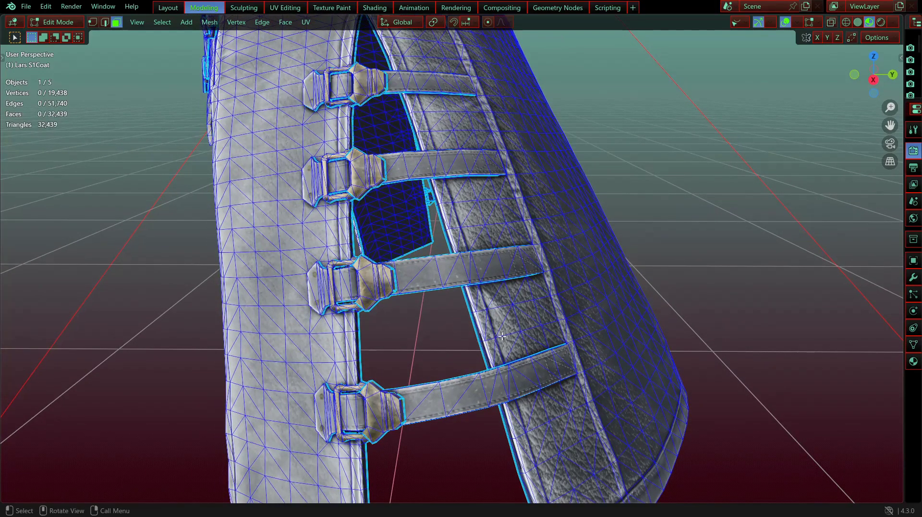
Step: Select all linked faces of the coat's lower section and examine where it separates from the upper body at the waist
middle_drag(434, 180, 495, 245)
click(445, 253)
key(ctrl+l)
shift+middle_drag(497, 190, 464, 277)
scroll(477, 291, up, 2)
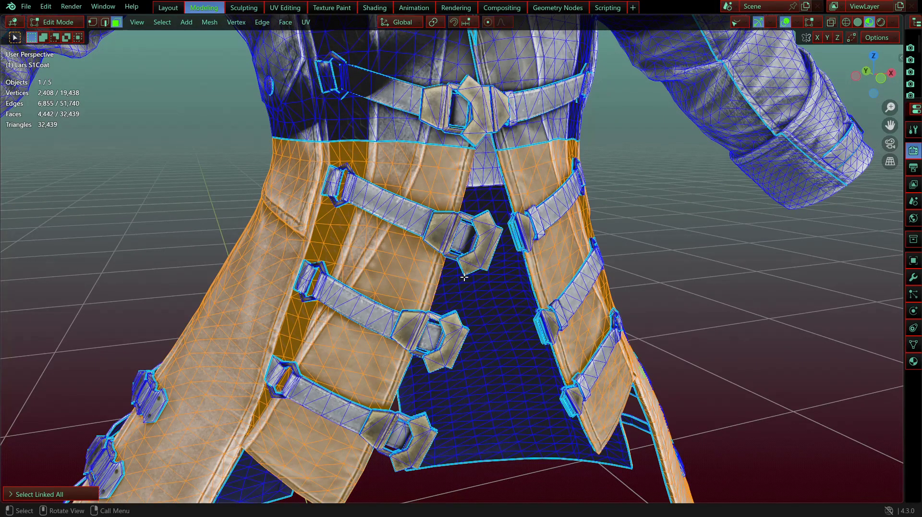
scroll(519, 223, down, 3)
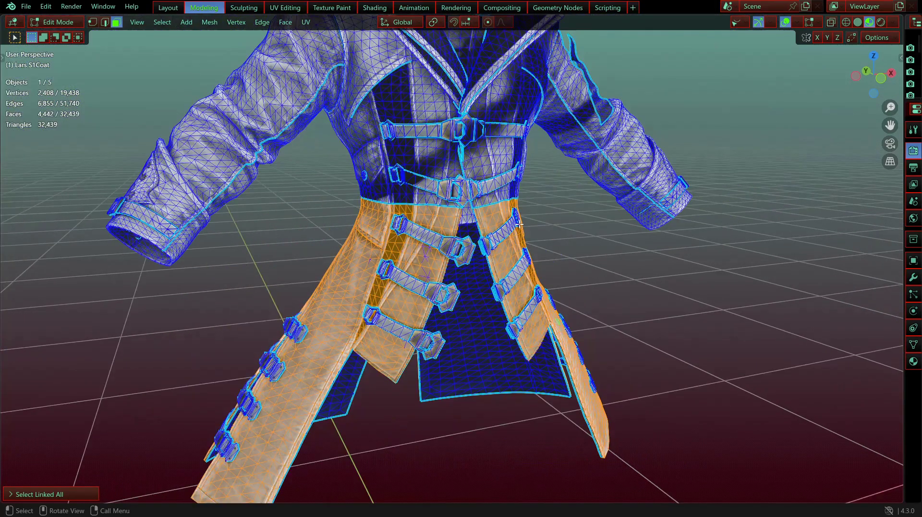
scroll(514, 230, up, 2)
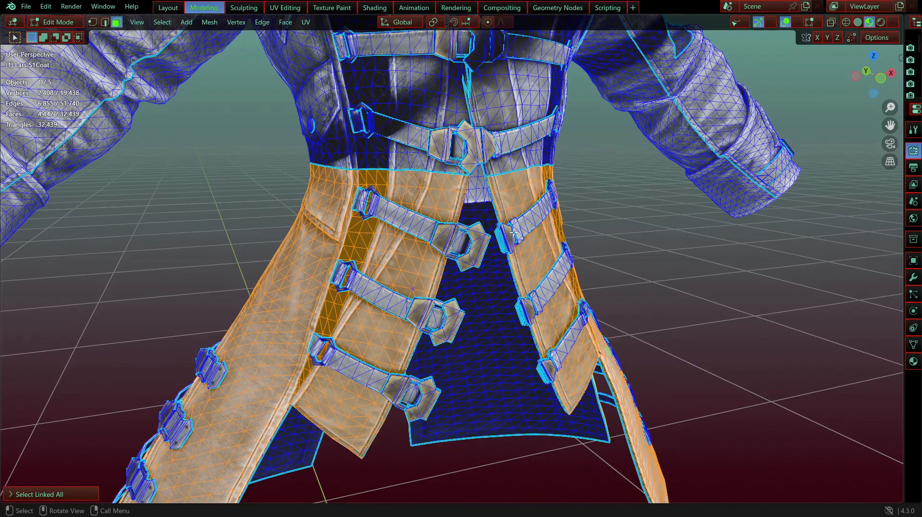
scroll(499, 124, down, 3)
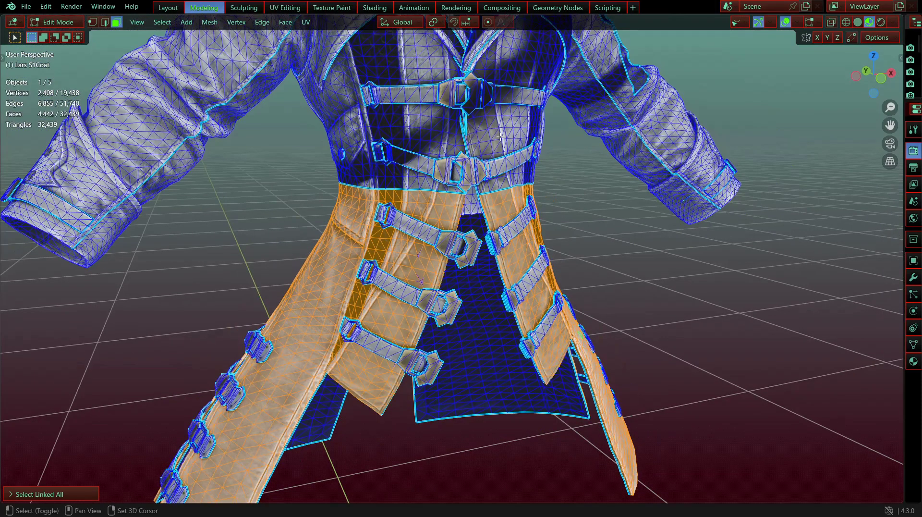
Step: Switch to the UV Editing workspace to view the lower coat's UVs and search the image list for "jac"
click(292, 9)
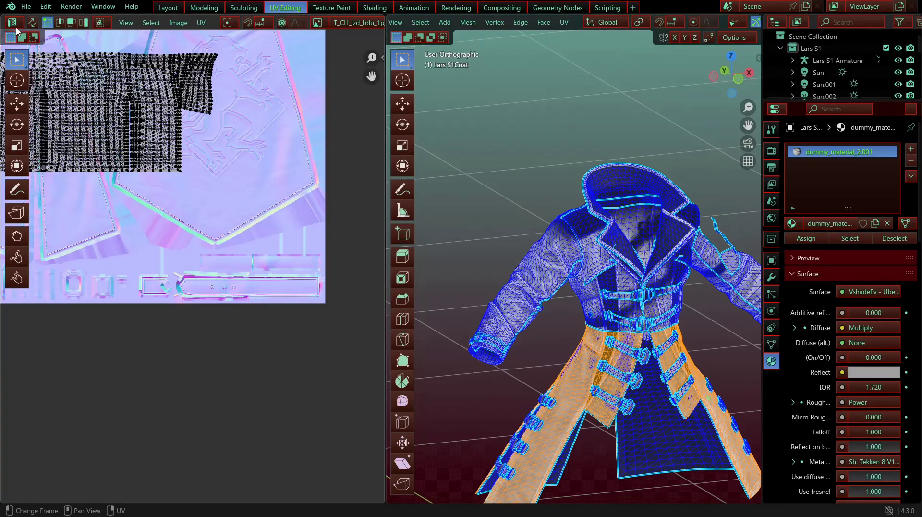
middle_drag(230, 208, 344, 332)
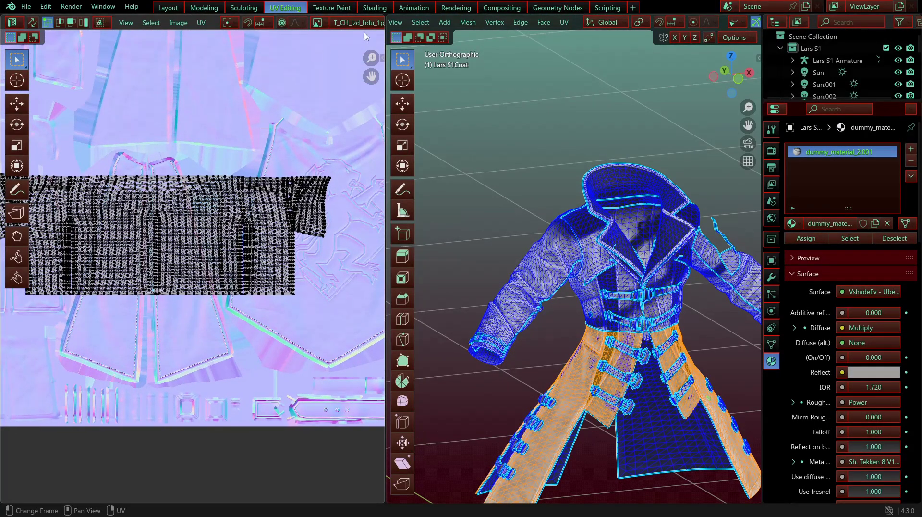
click(319, 21)
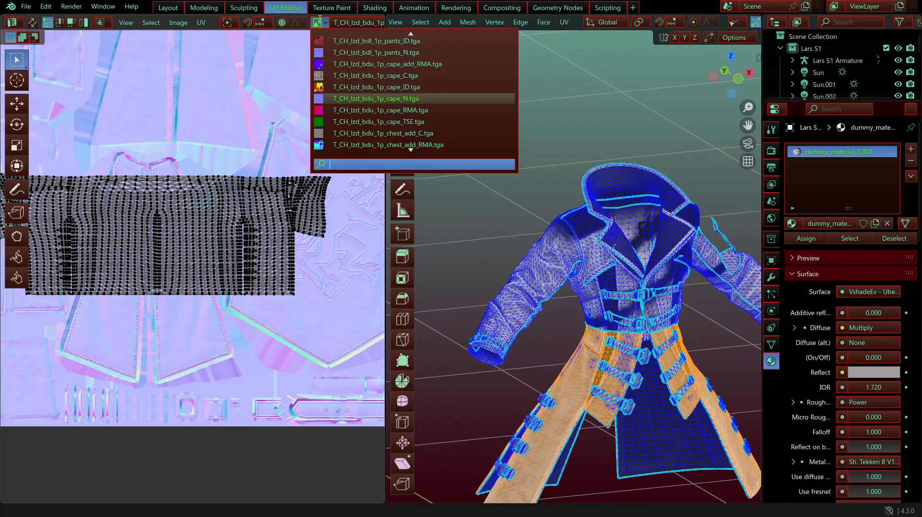
text(jac)
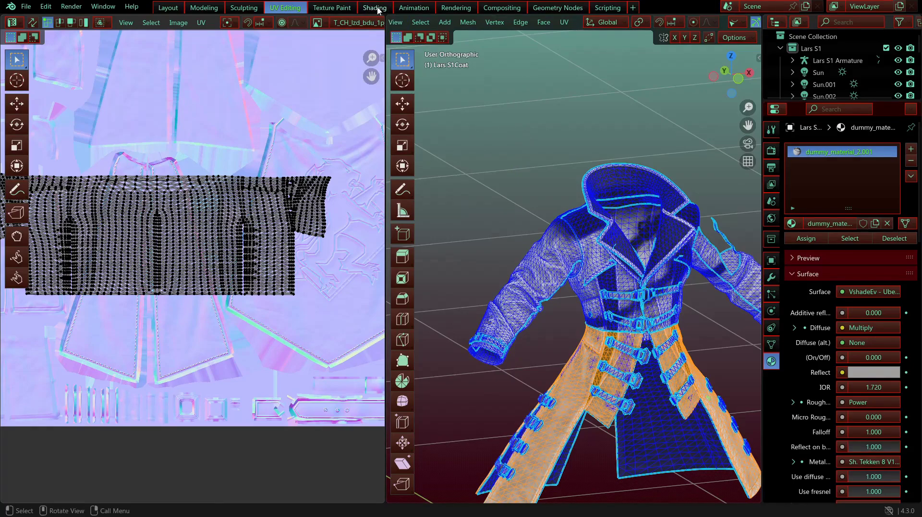
Step: Inspect the coat material's nodes in the Shading workspace to identify its texture images
click(379, 9)
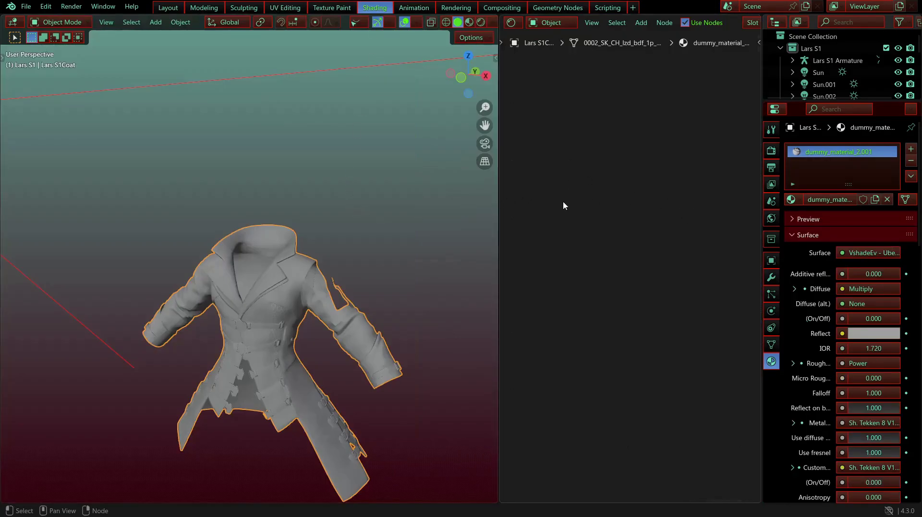
scroll(593, 243, down, 4)
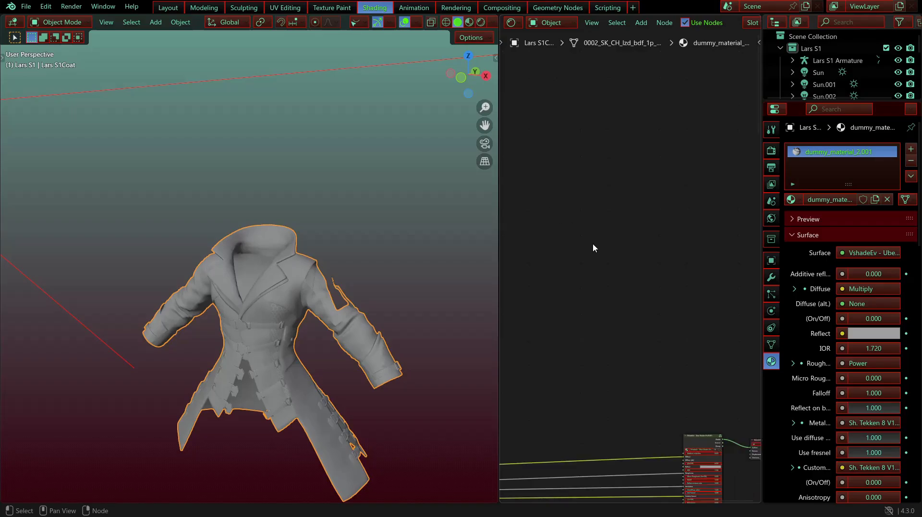
middle_drag(628, 372, 572, 107)
scroll(634, 221, up, 7)
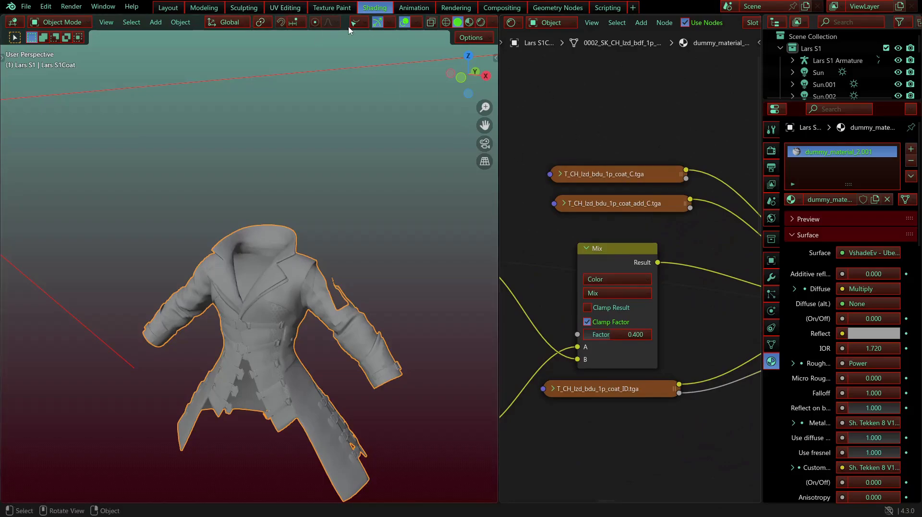
Step: Return to the UV Editing workspace and display T_CH_lzd_bdu_1p_coat_C.tga behind the lower coat's UVs
click(286, 8)
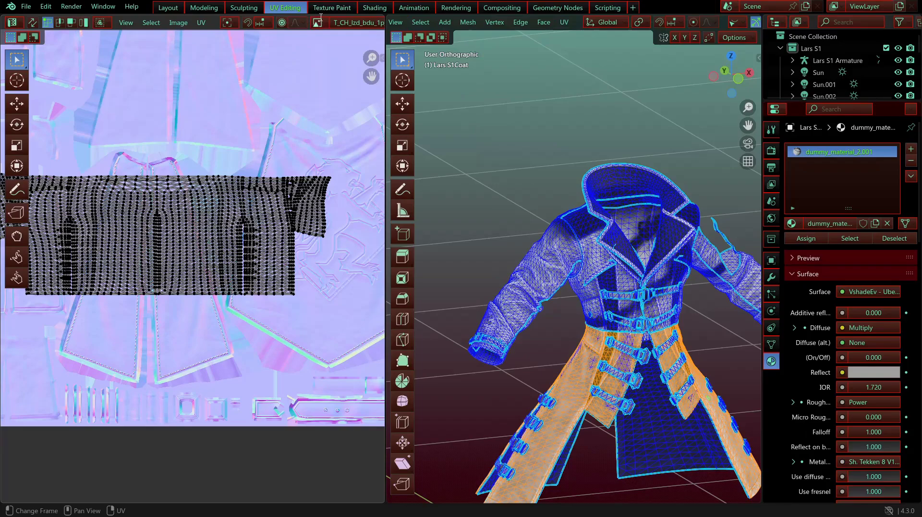
click(319, 22)
text(coat)
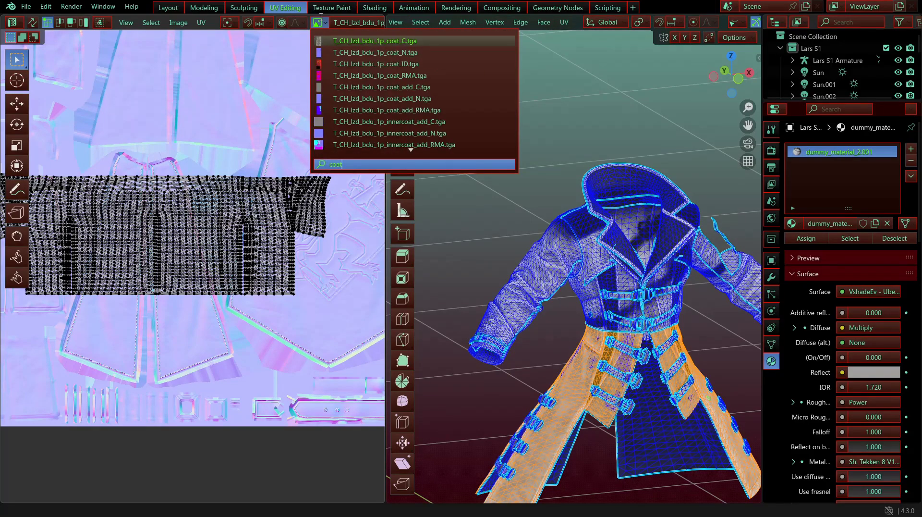
click(365, 42)
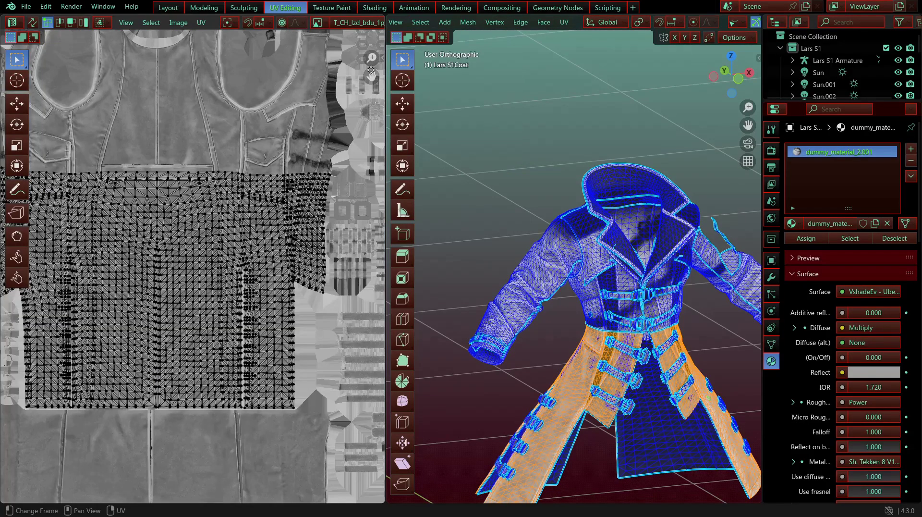
Step: View the full coat color texture and check its image properties
shift+middle_drag(234, 269, 254, 265)
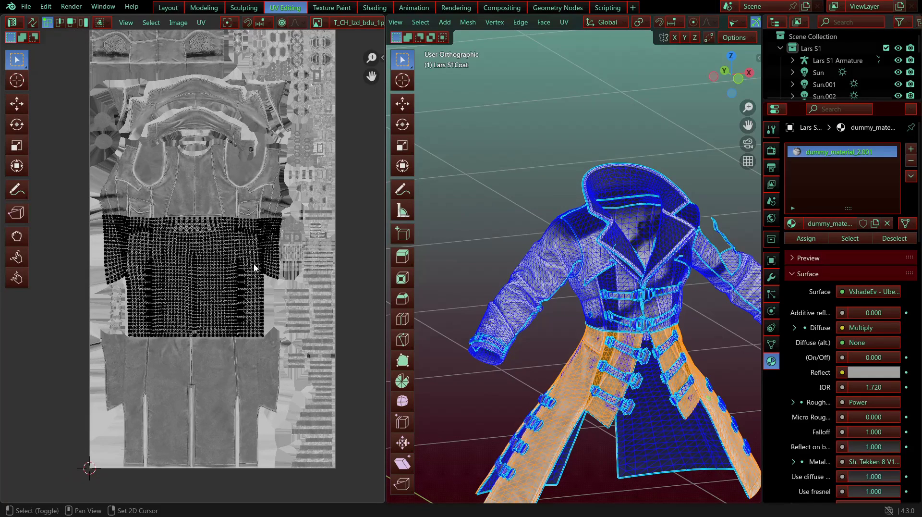
scroll(255, 265, up, 1)
shift+middle_drag(228, 220, 217, 290)
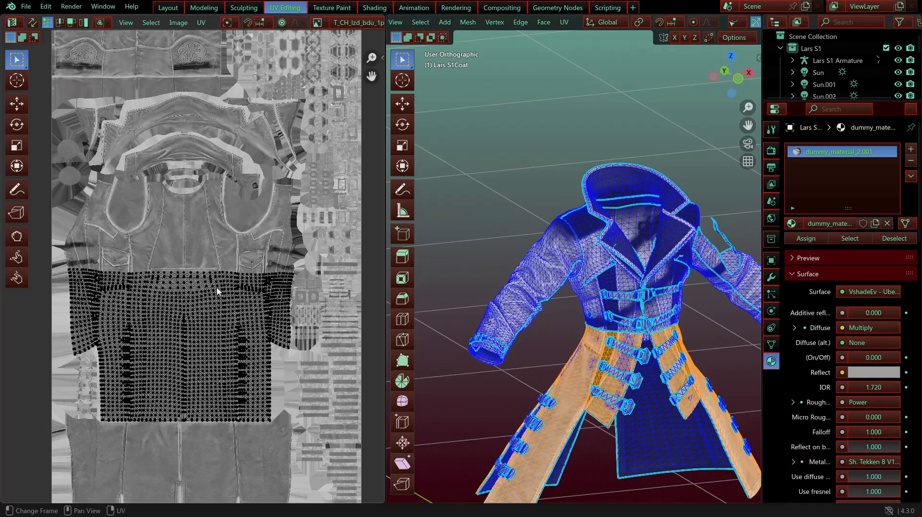
key(n)
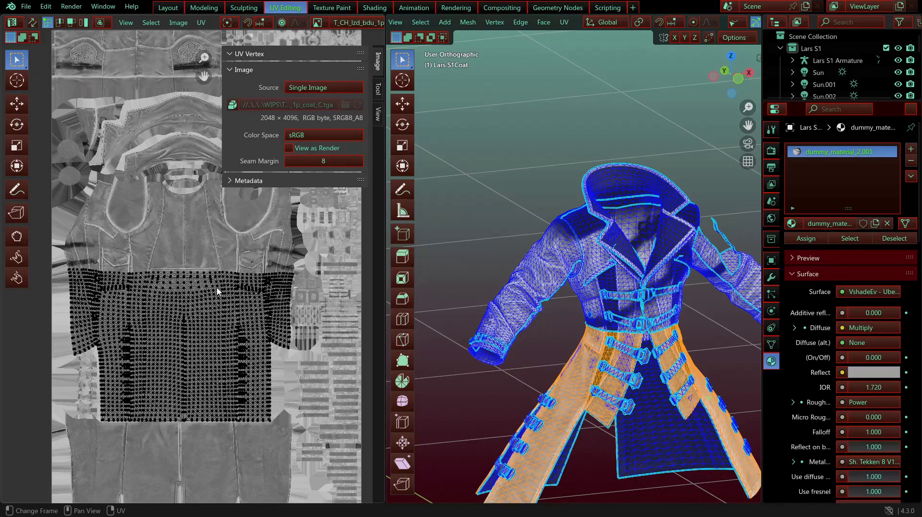
key(n)
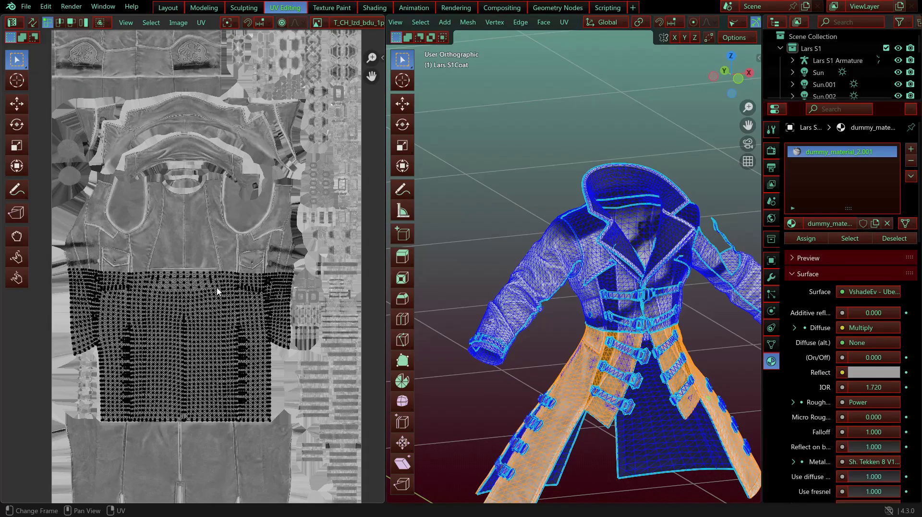
Step: Widen the UV editor, hide its tools, and examine the collar and upper-body areas of the coat texture
scroll(217, 290, down, 1)
scroll(209, 284, up, 3)
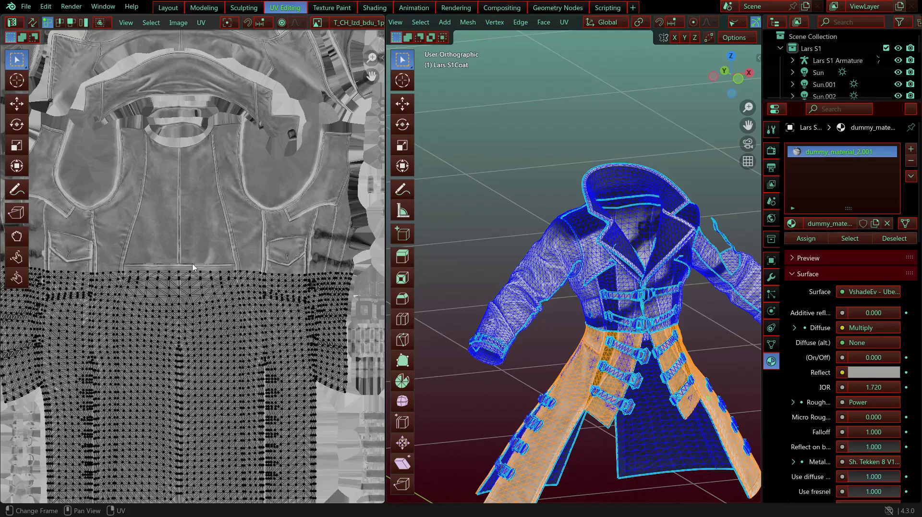
scroll(179, 291, down, 1)
scroll(177, 293, up, 1)
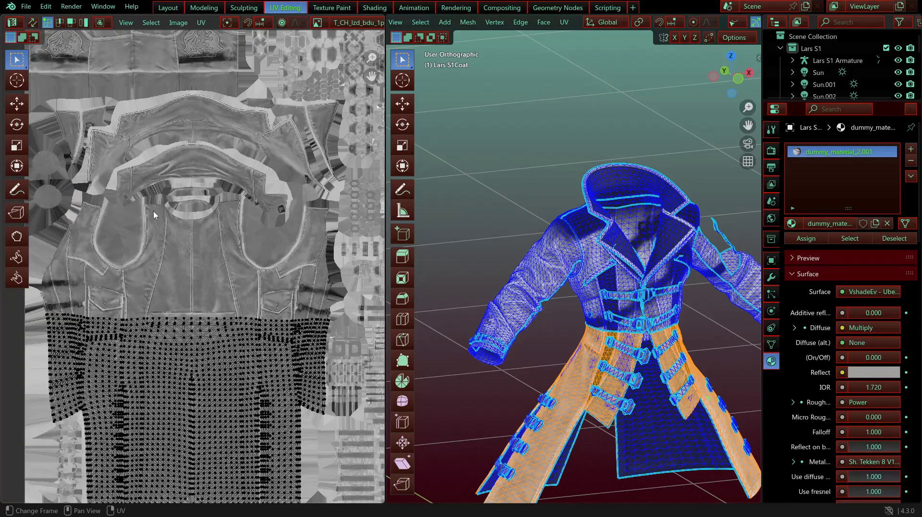
middle_drag(154, 215, 130, 376)
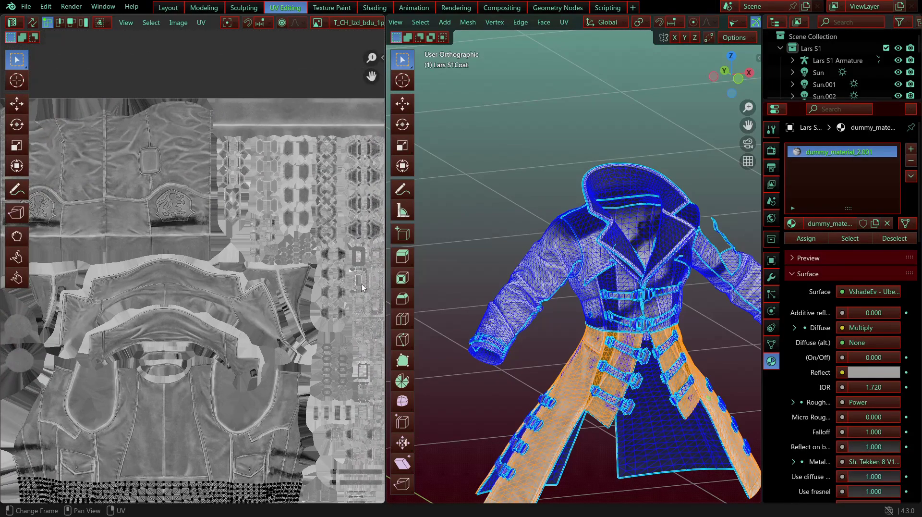
drag(386, 290, 436, 283)
middle_drag(254, 319, 252, 278)
key(t)
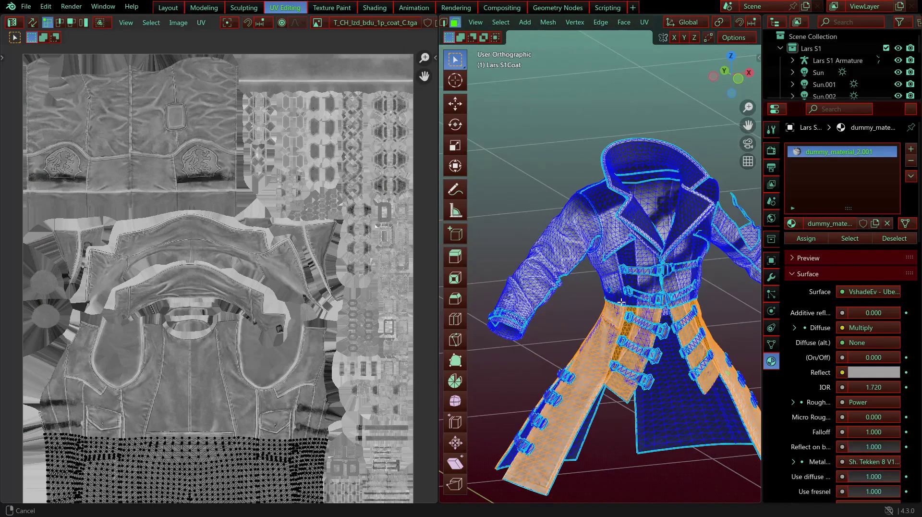
Step: Compare the selected lower coat's UV layout with its side slit, buckled front and inner lining on the model
shift+middle_drag(626, 307, 619, 283)
scroll(193, 380, down, 4)
middle_drag(193, 380, 200, 239)
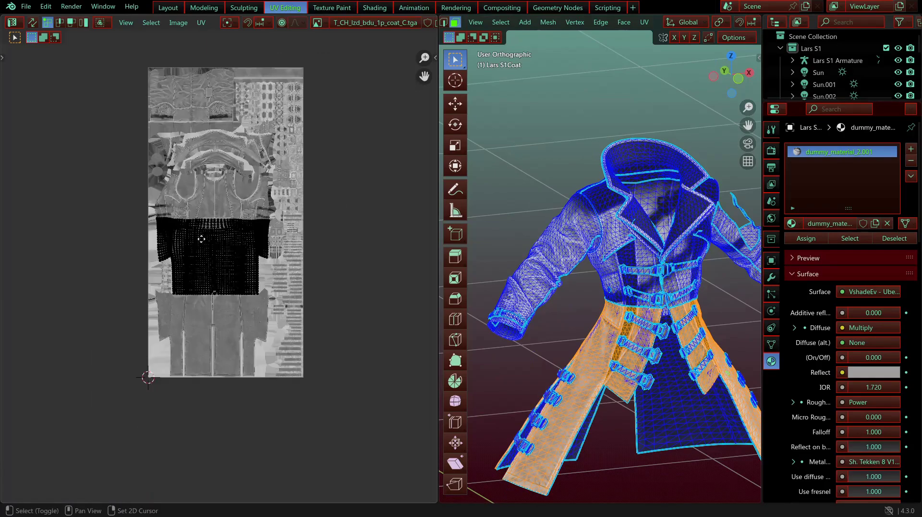
scroll(223, 264, up, 3)
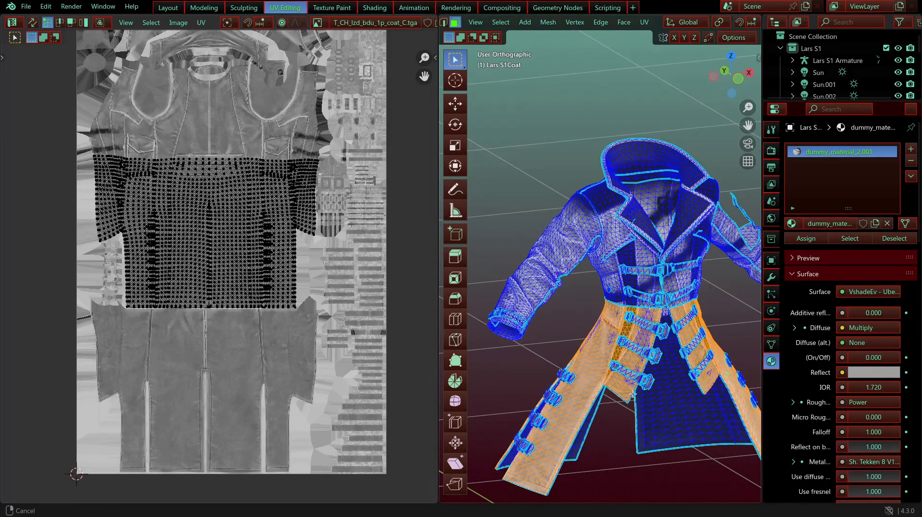
middle_drag(538, 288, 499, 298)
scroll(595, 259, up, 8)
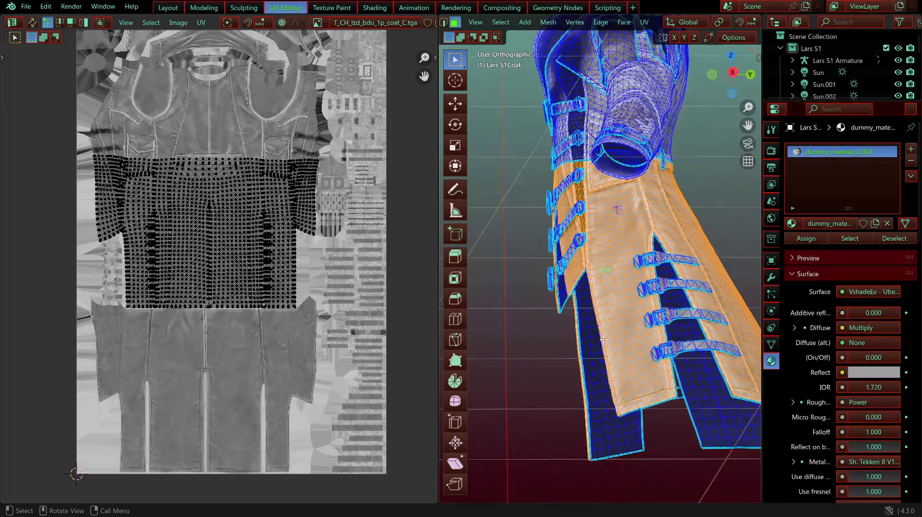
middle_drag(649, 284, 685, 218)
scroll(679, 317, down, 3)
scroll(633, 294, down, 2)
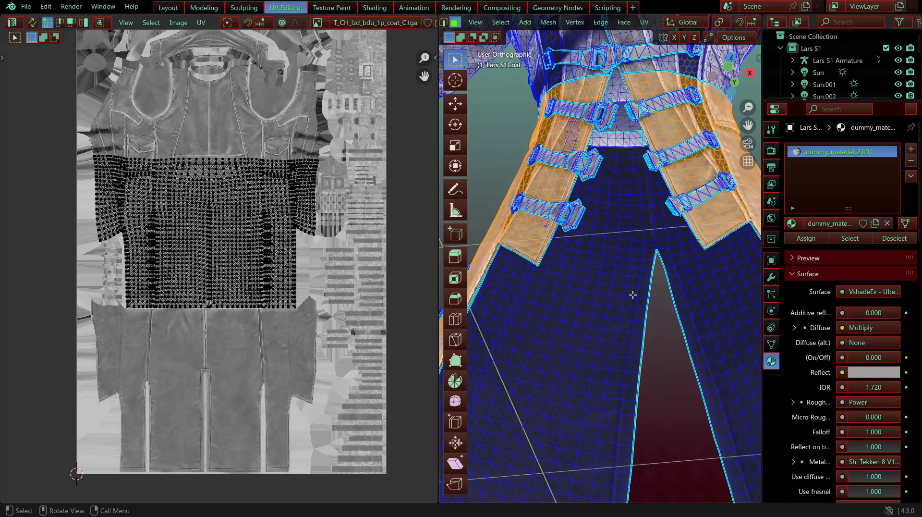
scroll(600, 340, down, 3)
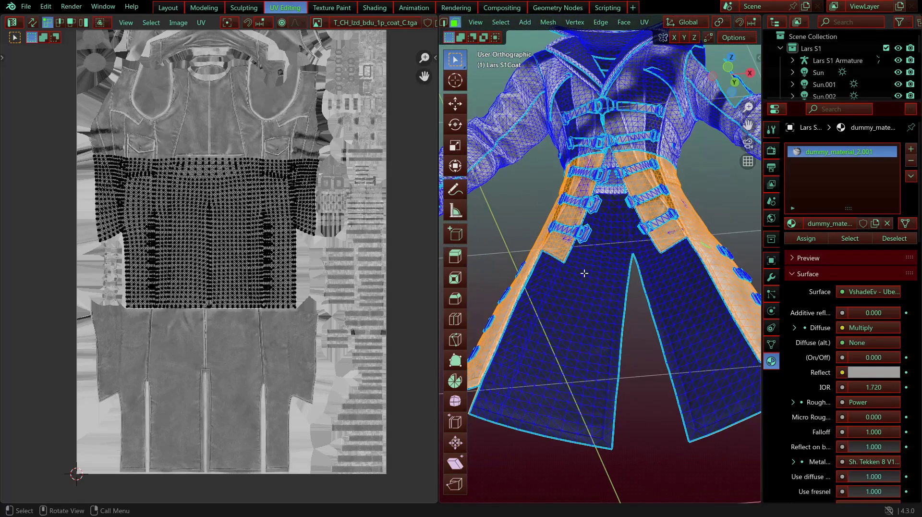
Step: Select all linked faces of the coat's inner lining to locate its UVs, and clear the selection to view the texture beneath
key(alt+a)
key(ctrl+l)
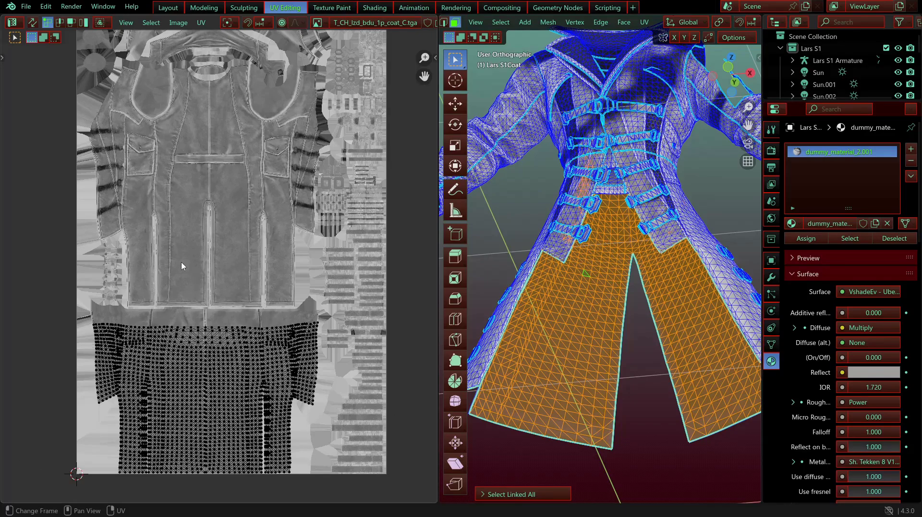
key(alt+a)
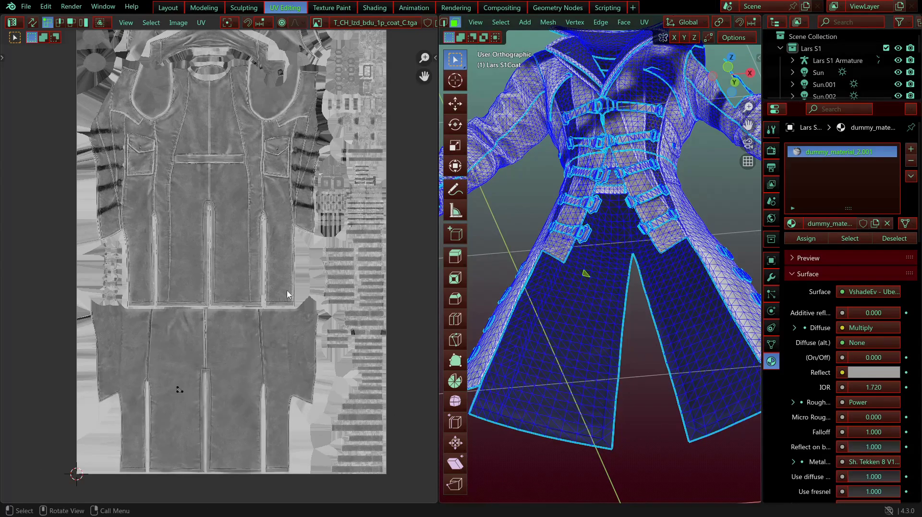
shift+scroll(287, 293, up, 5)
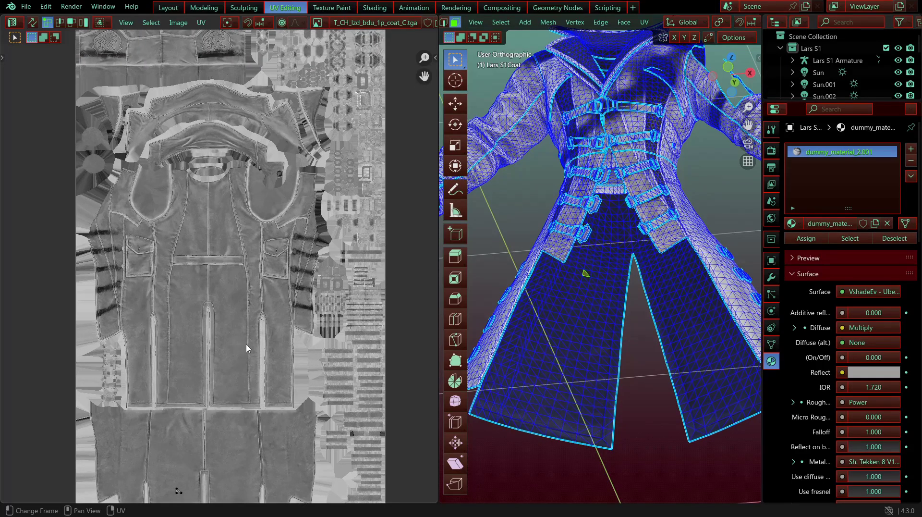
Step: Examine the textured buckles and straps on the coat's front up close with the viewport overlays temporarily hidden
scroll(621, 205, up, 3)
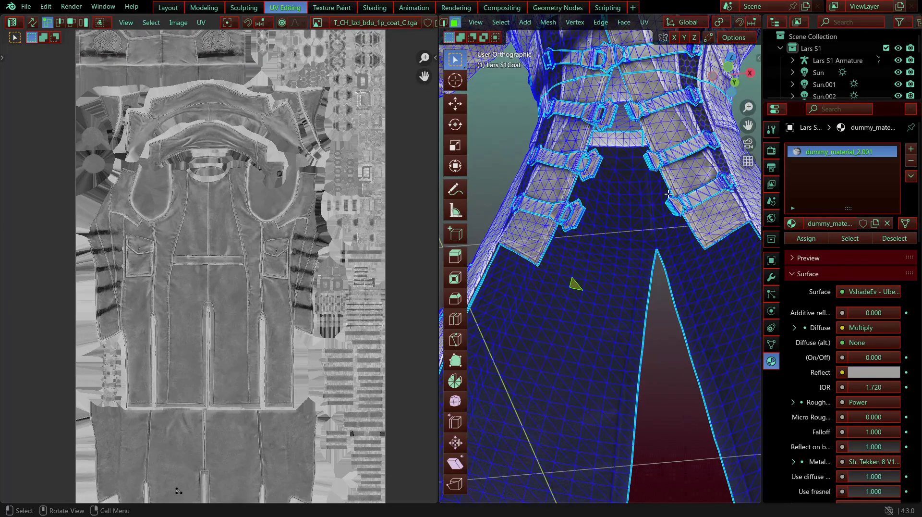
scroll(547, 230, up, 2)
mouse_move(569, 246)
middle_down()
mouse_move(607, 261)
mouse_move(633, 313)
middle_up()
scroll(617, 261, up, 3)
scroll(701, 24, down, 9)
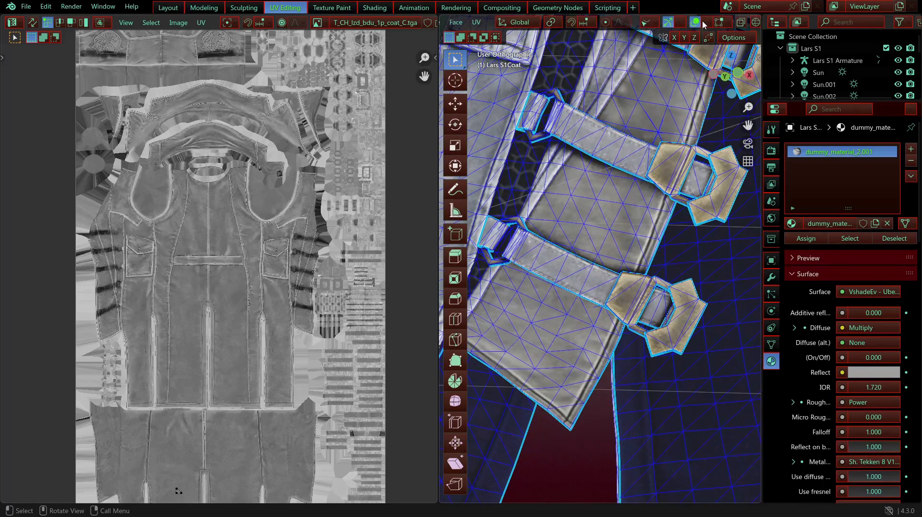
click(649, 22)
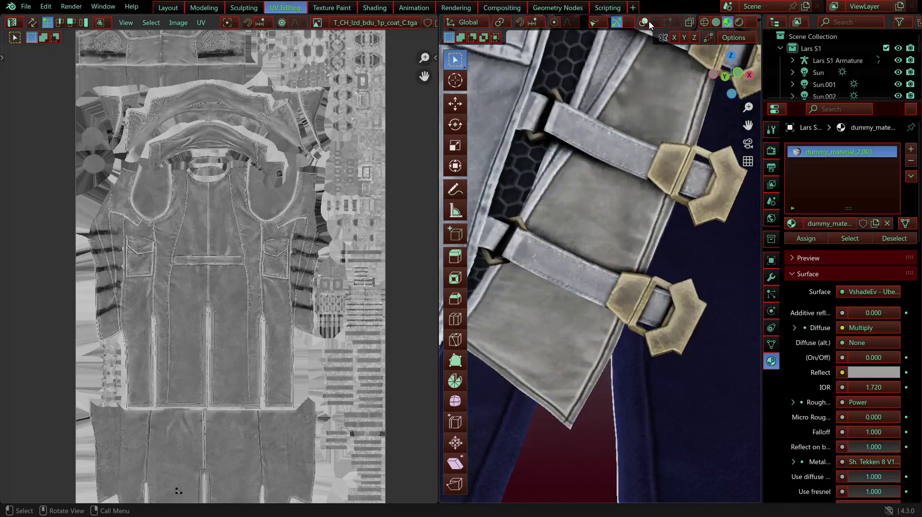
scroll(715, 190, down, 4)
shift+middle_drag(704, 228, 682, 295)
click(646, 23)
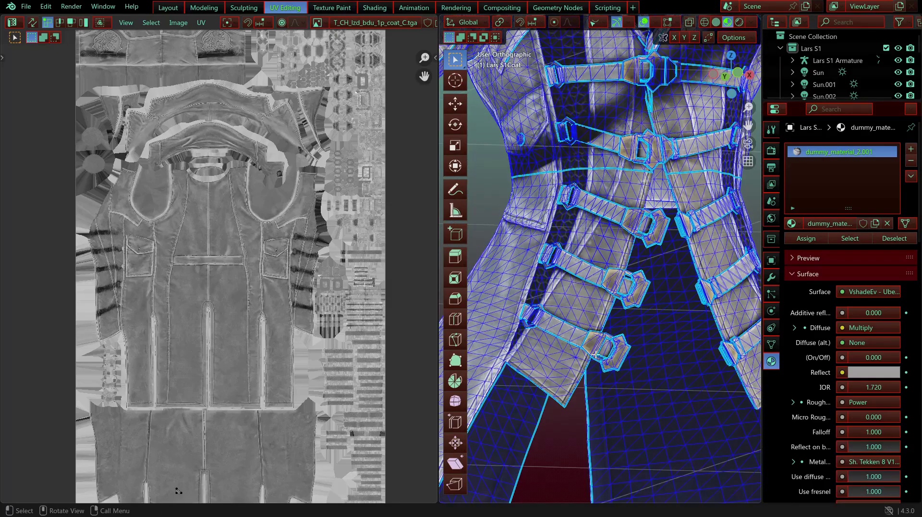
Step: Select all linked faces of the lowest front strap and examine its UVs among the strap textures
shift+middle_drag(600, 327, 597, 384)
click(569, 350)
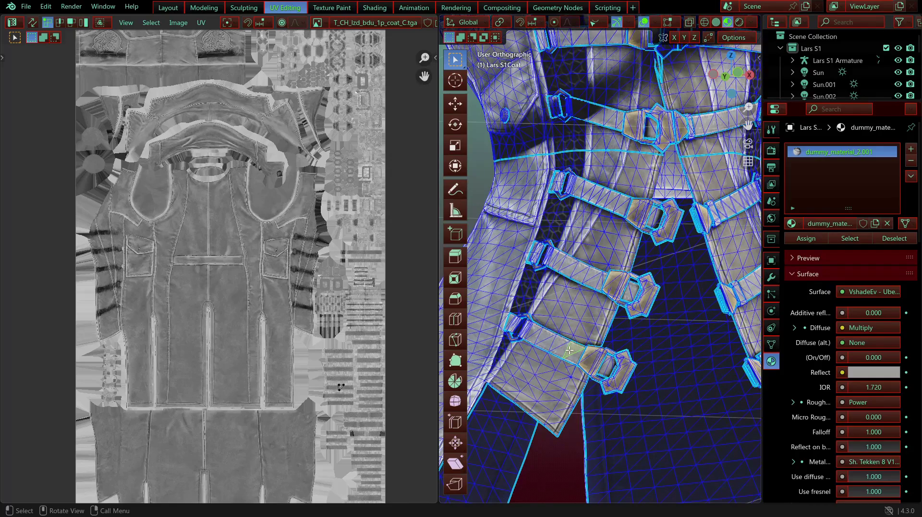
key(ctrl+l)
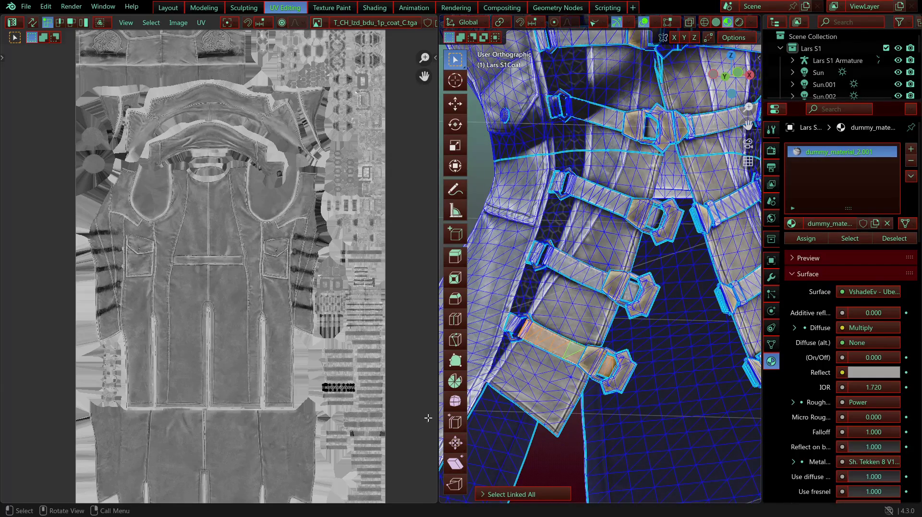
shift+middle_drag(294, 410, 200, 263)
scroll(269, 230, up, 6)
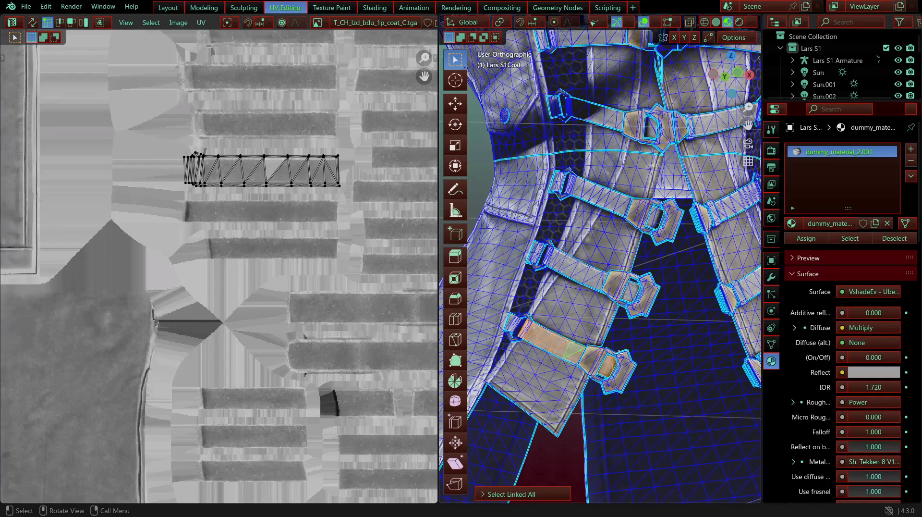
Step: Clear the strap selection, select the linked faces of the buckle end above it, and locate its UVs on the coat texture
key(alt+a)
middle_drag(619, 354, 532, 375)
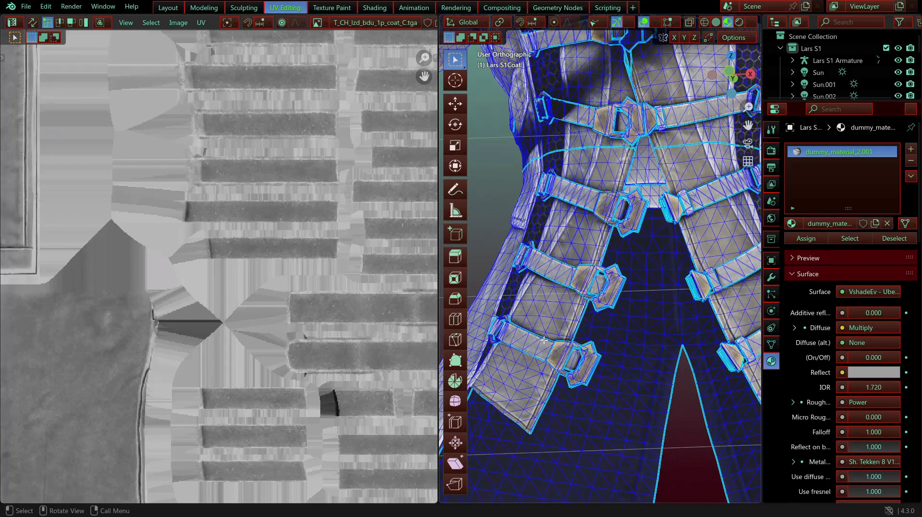
click(613, 295)
key(ctrl+l)
scroll(166, 261, down, 6)
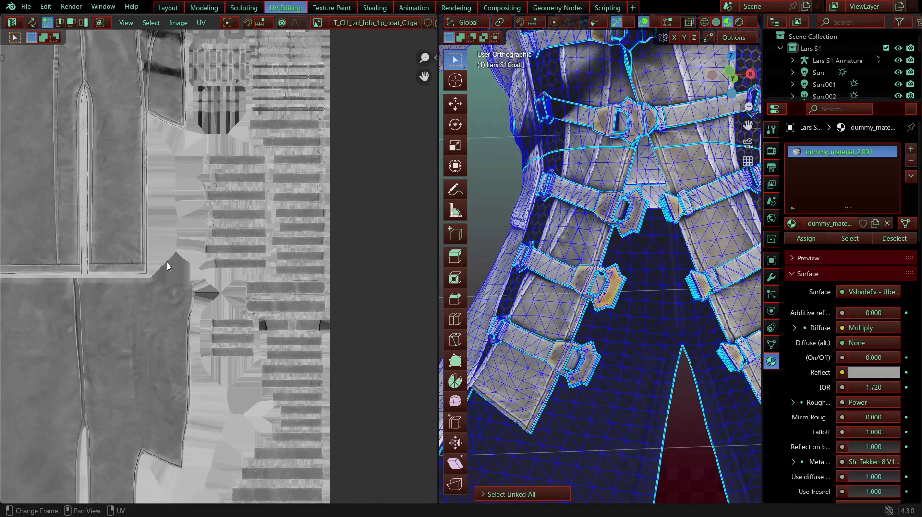
middle_drag(146, 291, 259, 296)
middle_drag(172, 274, 194, 76)
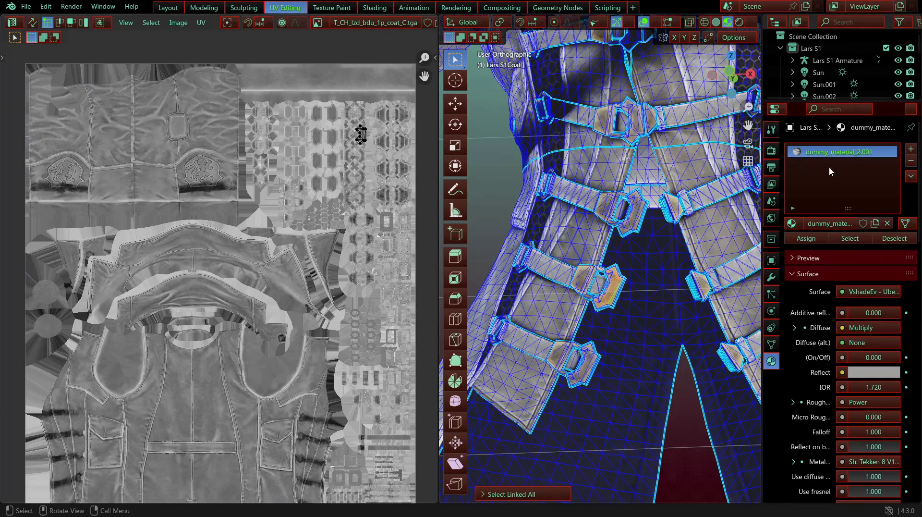
Step: Examine the sleeve and lion-emblem areas of the coat's colour texture alongside the coat's upper front
shift+middle_drag(661, 164, 665, 291)
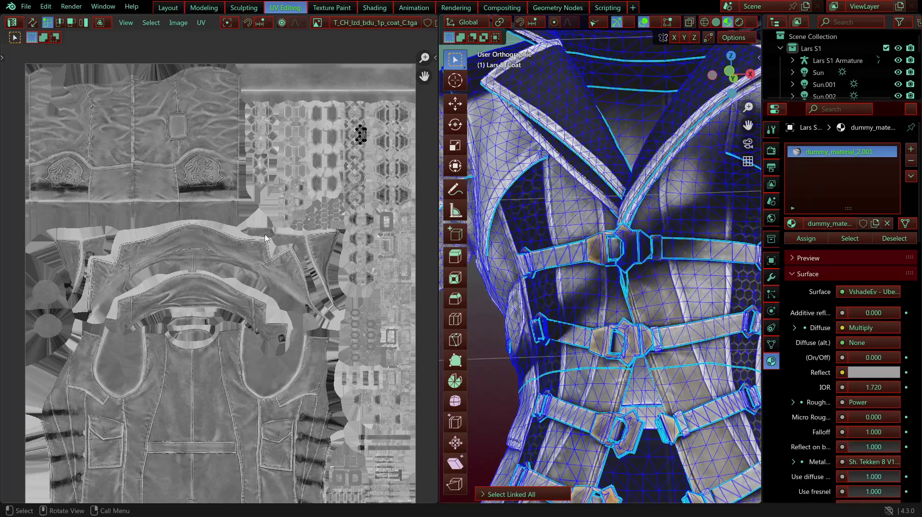
scroll(165, 198, up, 2)
mouse_move(165, 199)
shift+middle_down()
mouse_move(153, 170)
mouse_move(179, 187)
shift+middle_up()
scroll(223, 158, down, 1)
shift+middle_drag(259, 176, 372, 249)
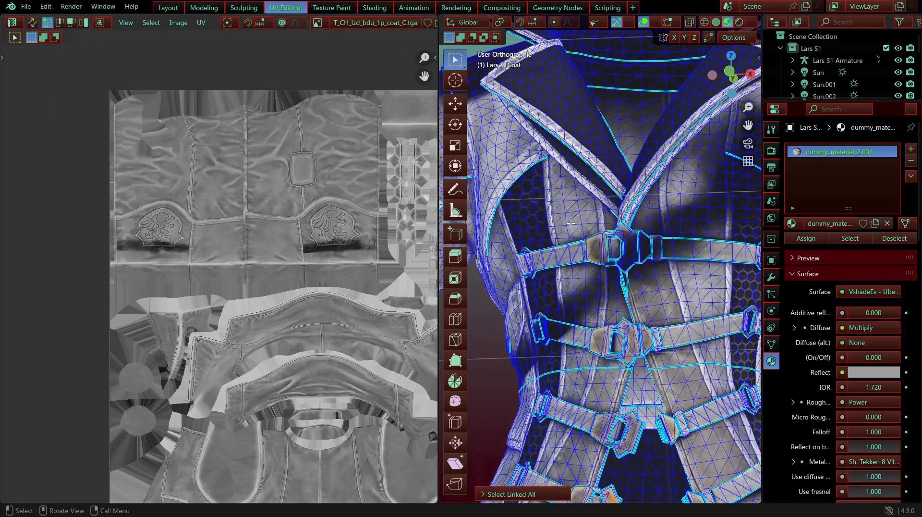
Step: Select a face on the lion emblem of the coat's cuff to locate its UVs on the texture
scroll(641, 184, down, 3)
middle_drag(643, 182, 742, 172)
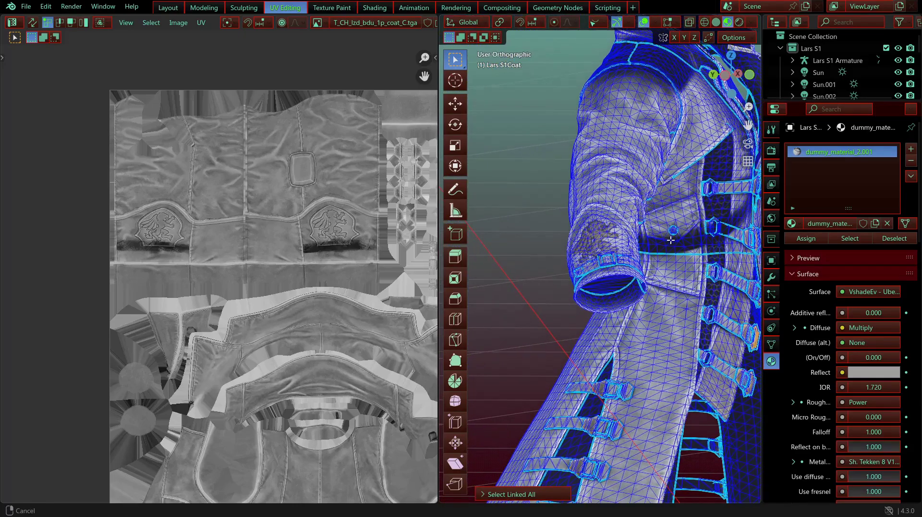
scroll(594, 257, up, 5)
shift+middle_drag(701, 293, 593, 245)
click(655, 289)
scroll(660, 291, up, 1)
shift+middle_drag(691, 293, 633, 288)
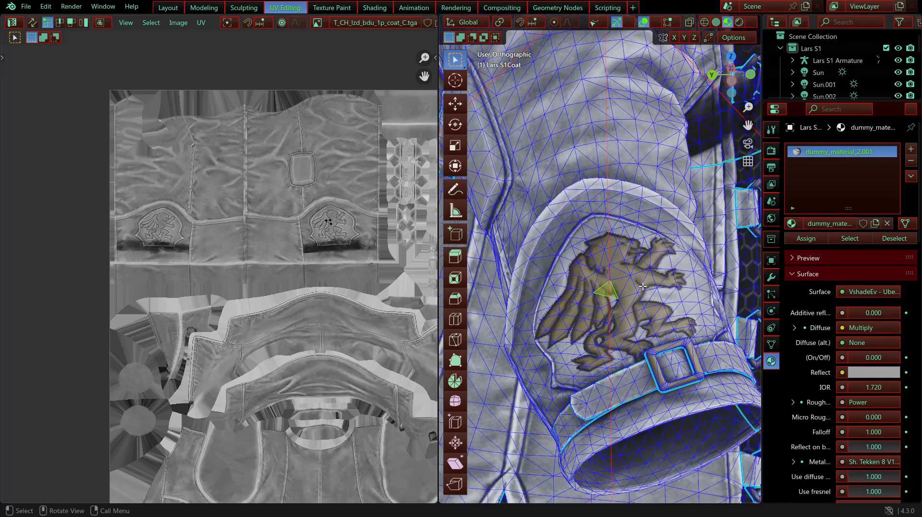
Step: Circle-select the faces across the cuff's lion emblem, inspect their UVs, and reduce the selection to one face above the emblem
key(c)
mouse_move(632, 288)
mouse_down()
mouse_move(600, 278)
mouse_move(610, 312)
mouse_move(639, 276)
mouse_up()
key(Escape)
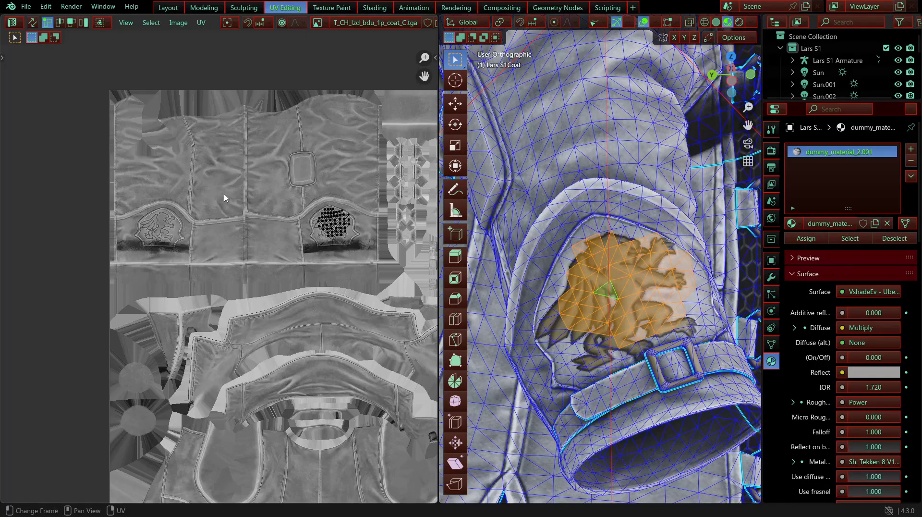
scroll(226, 196, up, 4)
middle_drag(194, 152, 427, 258)
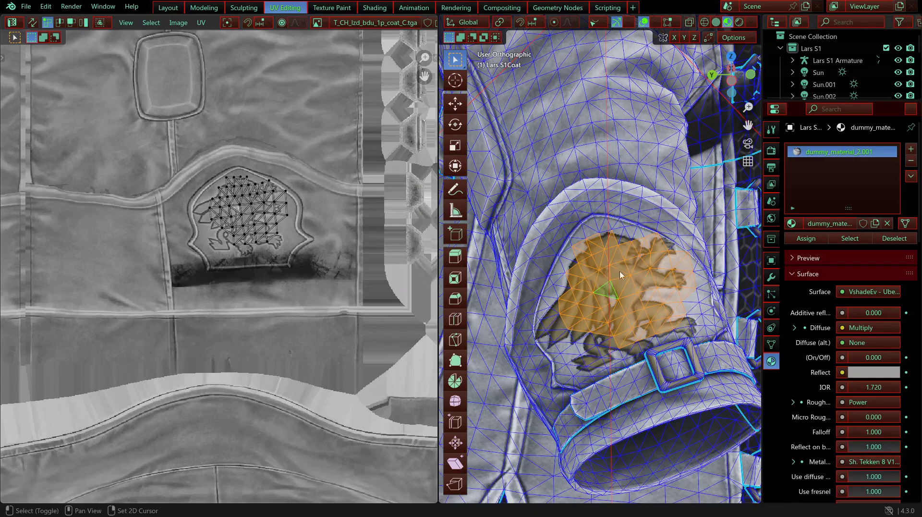
click(605, 196)
scroll(619, 212, down, 4)
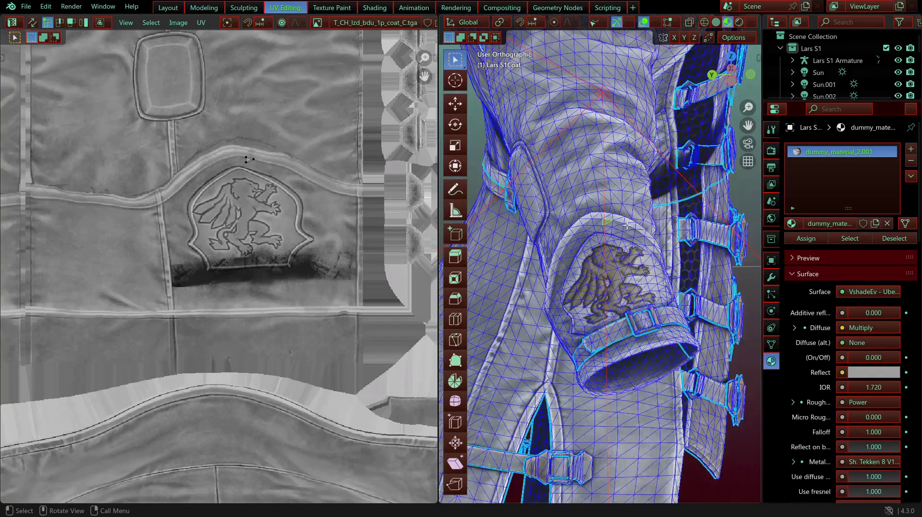
Step: Switch the viewport to rendered shading and examine the sleeve cuff, lion emblem and buckle up close
middle_drag(619, 212, 708, 214)
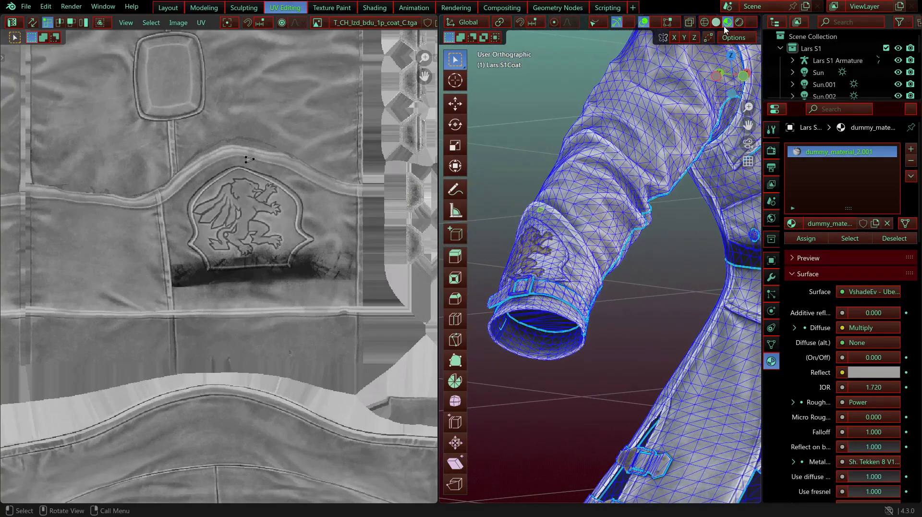
click(740, 24)
scroll(567, 235, up, 3)
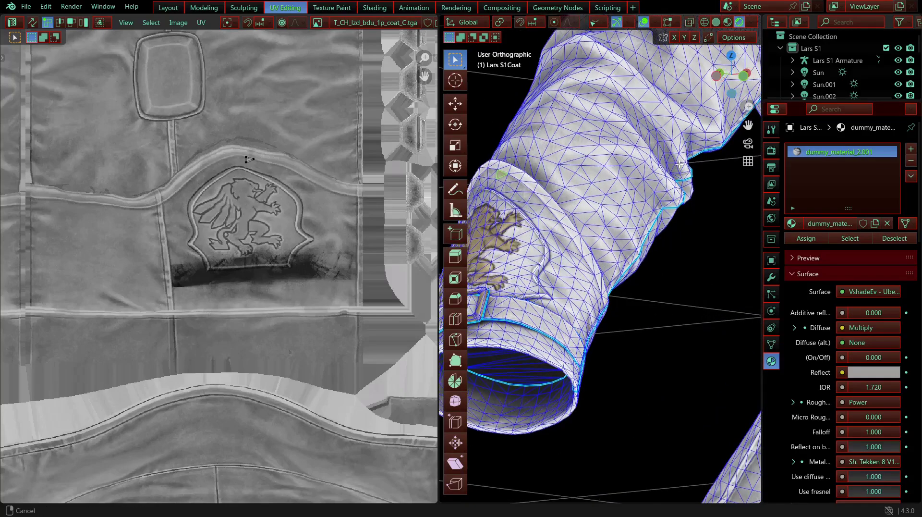
mouse_move(567, 236)
shift+middle_down()
mouse_move(654, 179)
mouse_move(735, 160)
shift+middle_up()
shift+middle_drag(589, 210, 620, 274)
scroll(512, 235, down, 3)
shift+middle_drag(644, 288, 566, 258)
scroll(566, 259, up, 3)
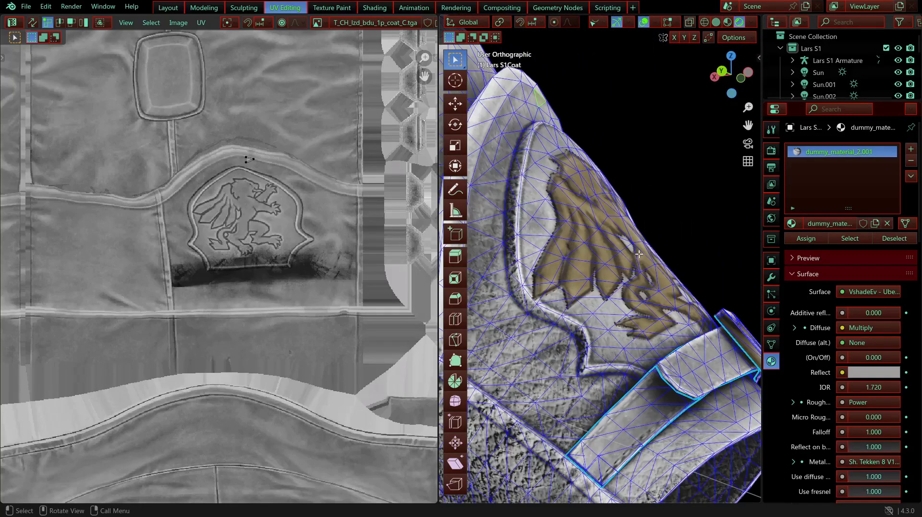
middle_drag(639, 254, 598, 279)
scroll(610, 260, up, 1)
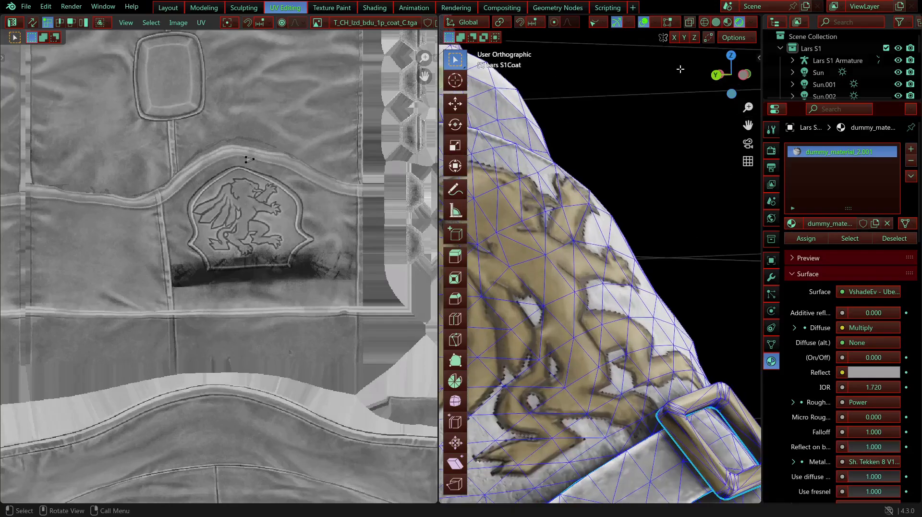
Step: Compare the cuff's geometry in solid shading with its textured look in material preview, leaving solid shading active
click(716, 22)
scroll(638, 223, down, 9)
shift+middle_drag(638, 222, 559, 265)
scroll(559, 265, up, 4)
scroll(558, 265, up, 2)
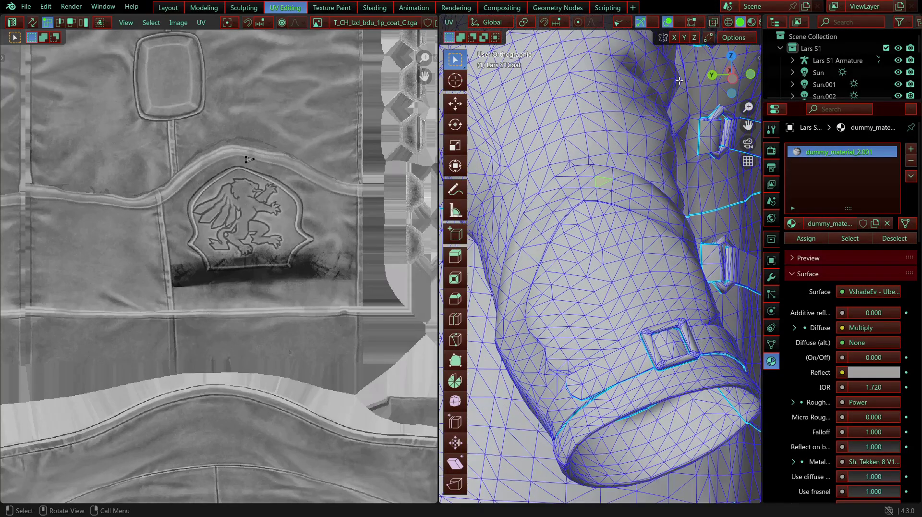
click(750, 22)
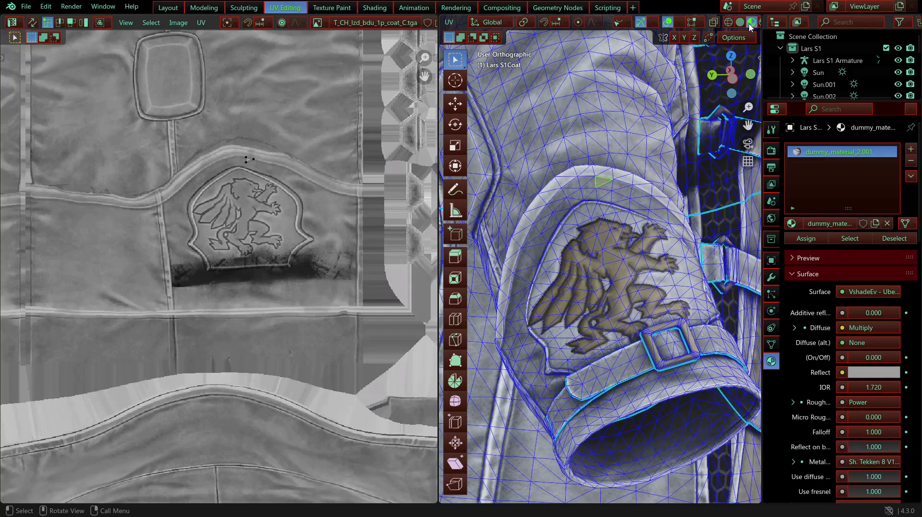
click(741, 26)
click(754, 25)
click(741, 25)
Step: Display the normal map T_CH_lzd_bdu_1p_coat_N.tga in the UV editor and examine its lion-emblem area up close
scroll(639, 202, down, 4)
mouse_move(639, 202)
middle_down()
mouse_move(521, 218)
mouse_move(654, 283)
middle_up()
scroll(552, 212, down, 3)
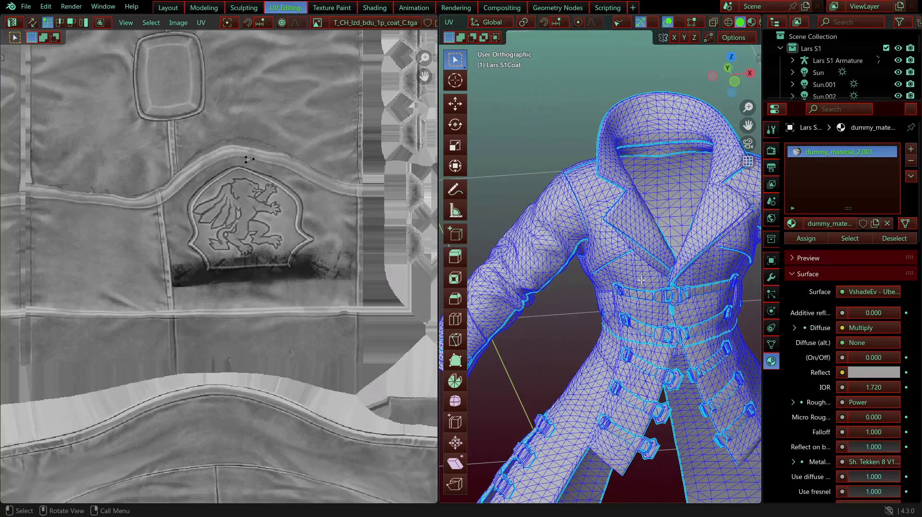
scroll(249, 159, down, 3)
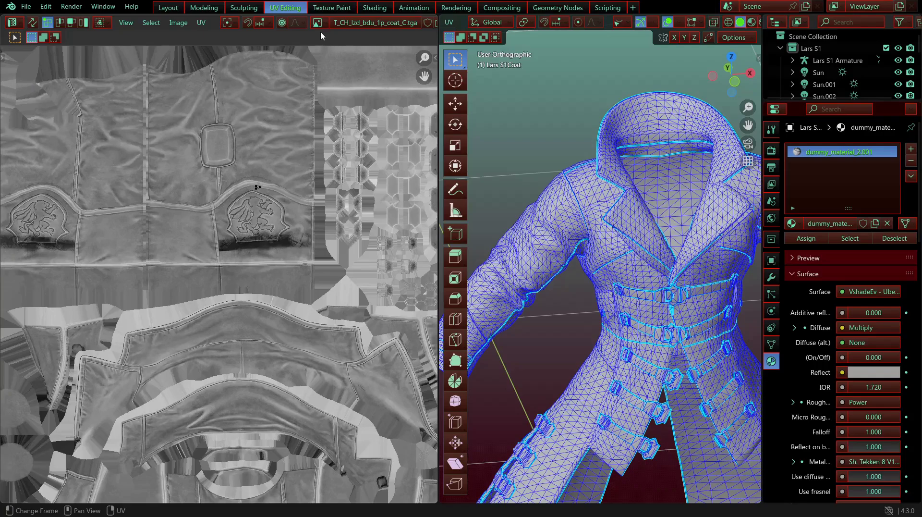
click(319, 23)
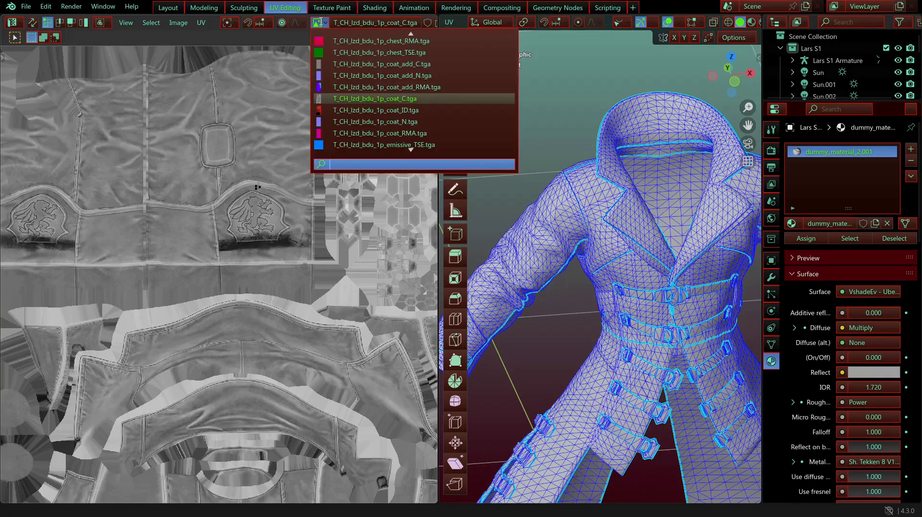
click(368, 121)
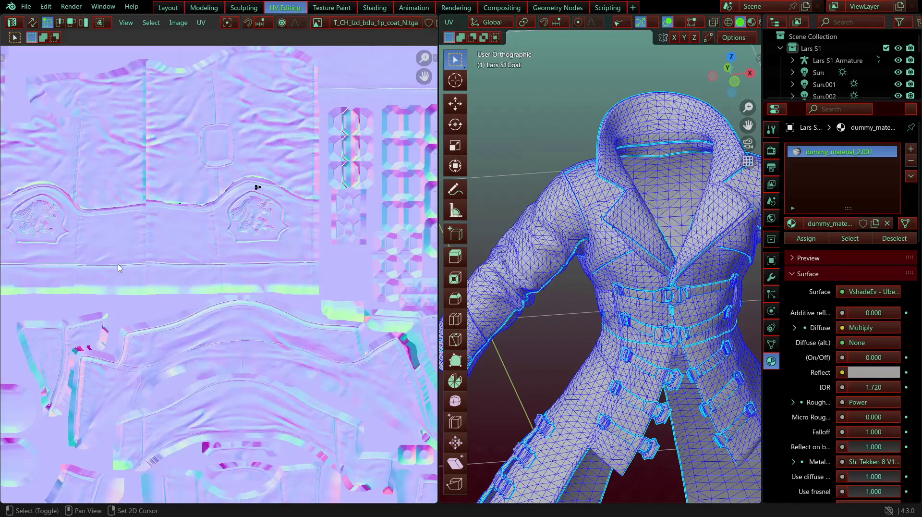
shift+middle_drag(155, 298, 140, 329)
scroll(220, 276, up, 8)
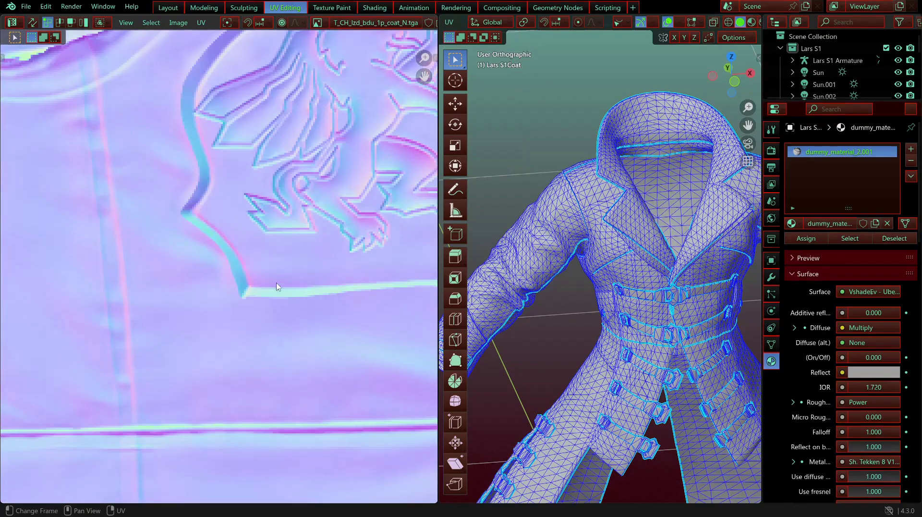
shift+middle_drag(317, 247, 246, 337)
scroll(263, 195, down, 8)
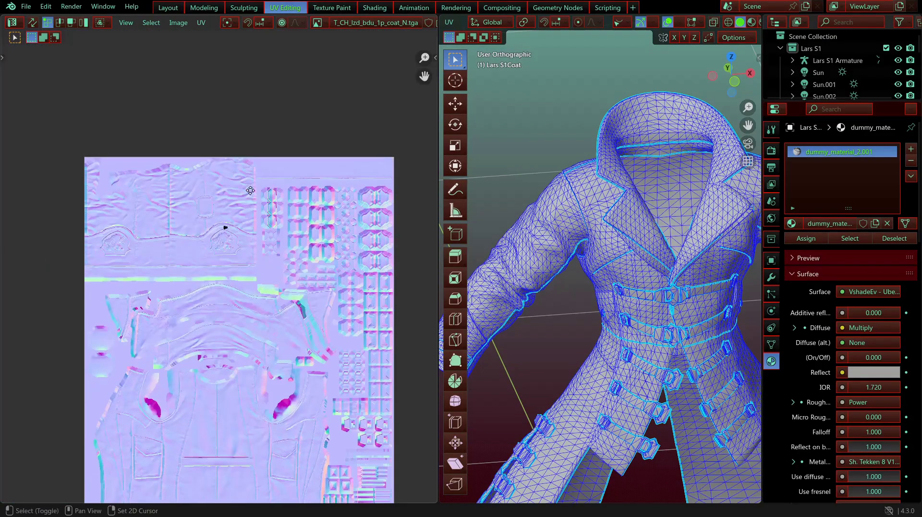
Step: Examine the torso, pocket, seam and lower-panel details of the coat's normal map against the coat's wireframe
scroll(237, 107, up, 5)
scroll(253, 187, down, 1)
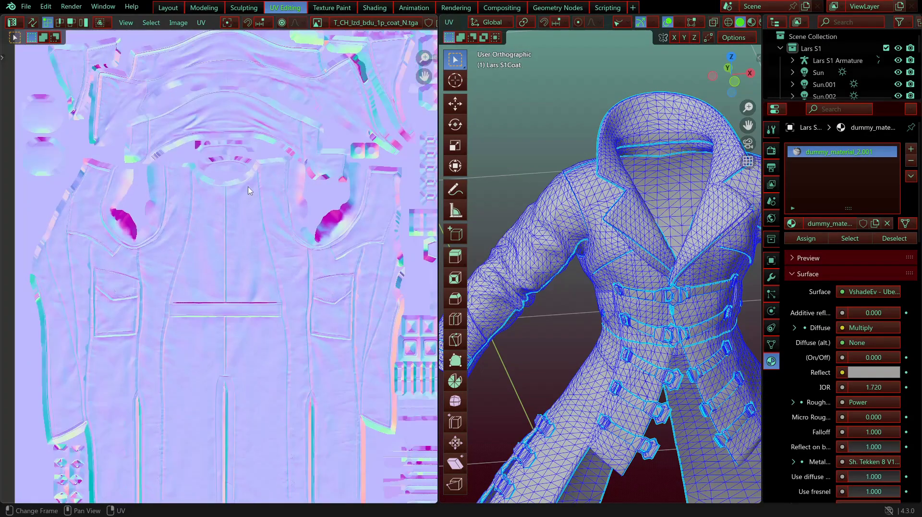
shift+middle_drag(273, 302, 248, 103)
shift+middle_drag(280, 211, 148, 171)
shift+middle_drag(212, 187, 303, 93)
shift+middle_drag(134, 187, 172, 234)
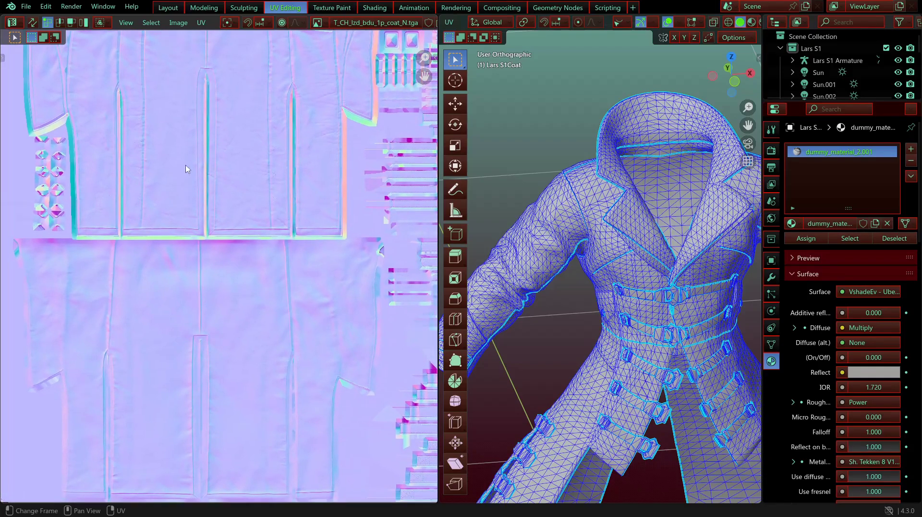
middle_drag(187, 169, 173, 323)
scroll(312, 304, up, 3)
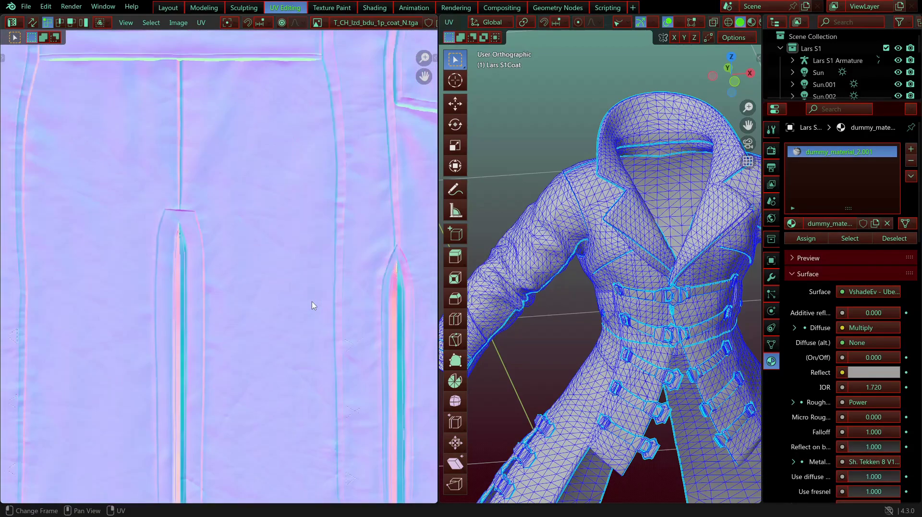
scroll(312, 304, down, 6)
scroll(312, 303, up, 2)
scroll(657, 309, down, 2)
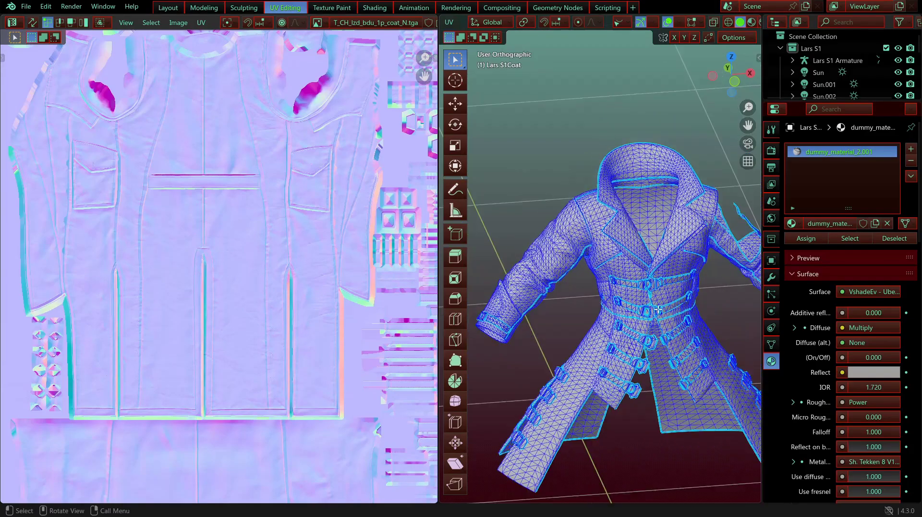
middle_drag(657, 309, 639, 312)
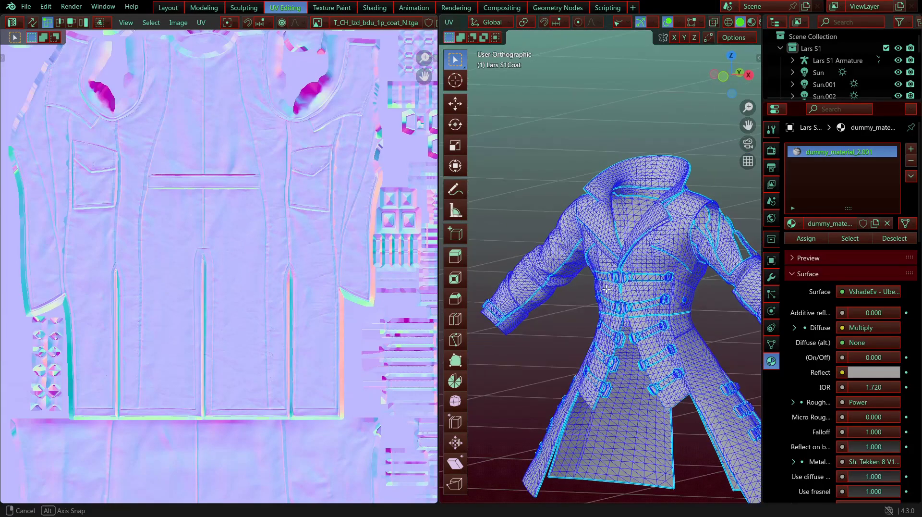
Step: Switch to the Modeling workspace, hide the viewport overlays, and examine the textured coat's front, straps and sleeves
click(202, 7)
middle_drag(288, 96, 341, 282)
middle_drag(438, 210, 392, 207)
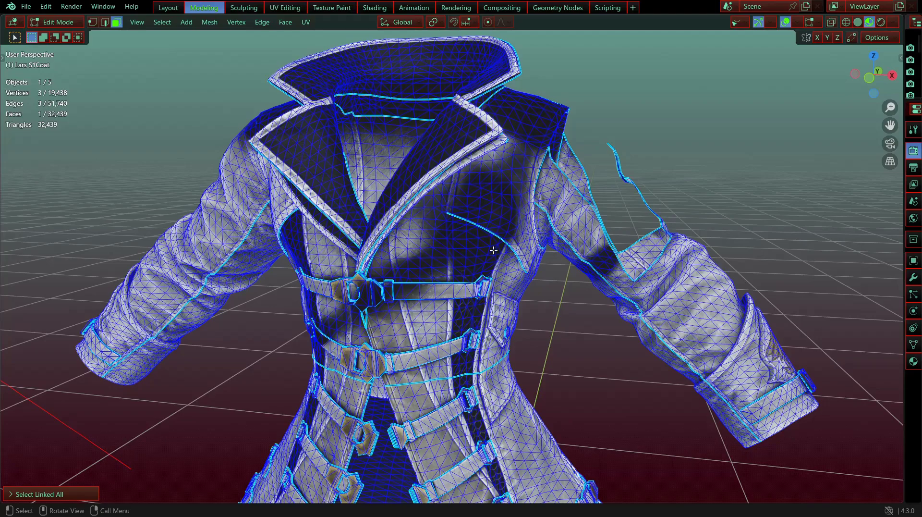
click(785, 23)
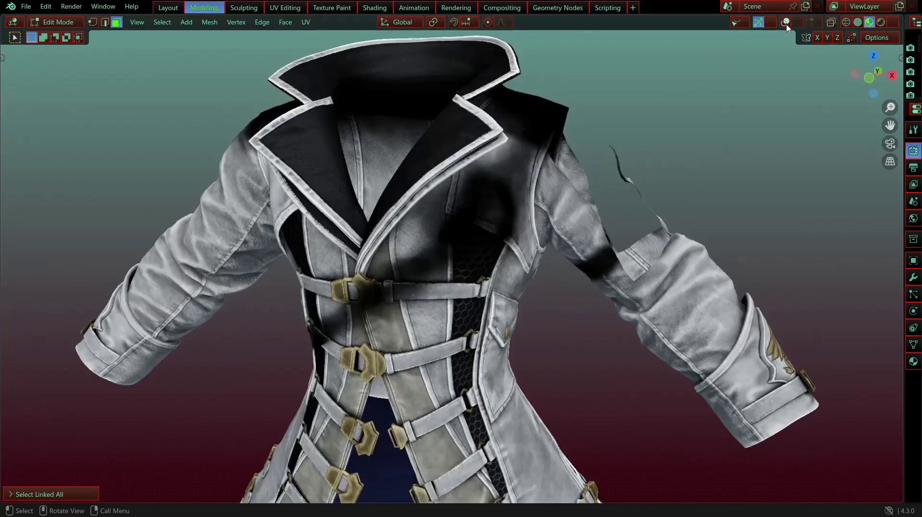
scroll(533, 271, down, 2)
shift+middle_drag(489, 307, 517, 236)
scroll(514, 260, up, 3)
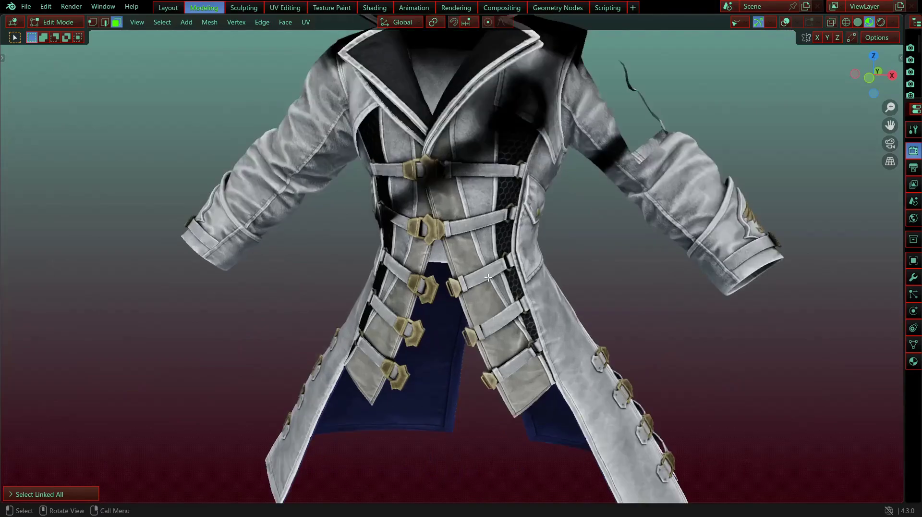
middle_drag(546, 266, 550, 266)
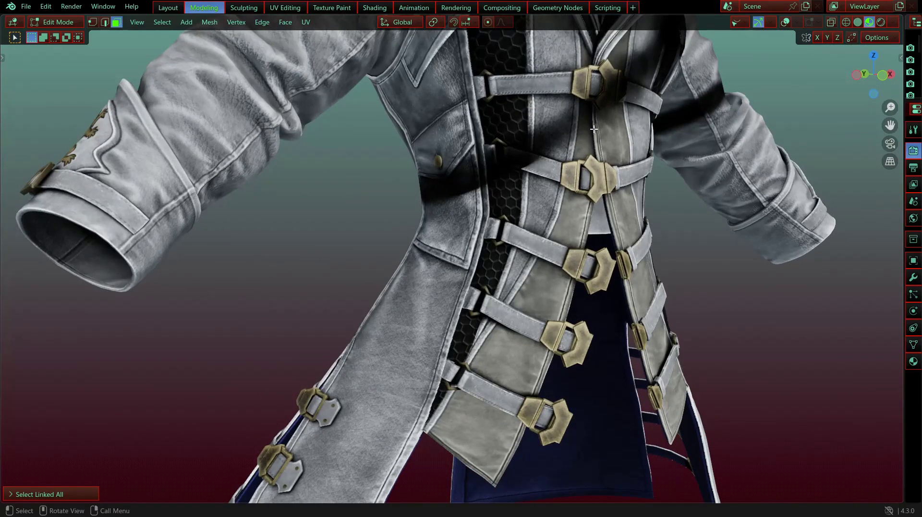
shift+middle_drag(635, 179, 609, 256)
Step: Show the overlays again and circle-select the faces of the black hexagon-patterned panel above the top chest strap
click(789, 22)
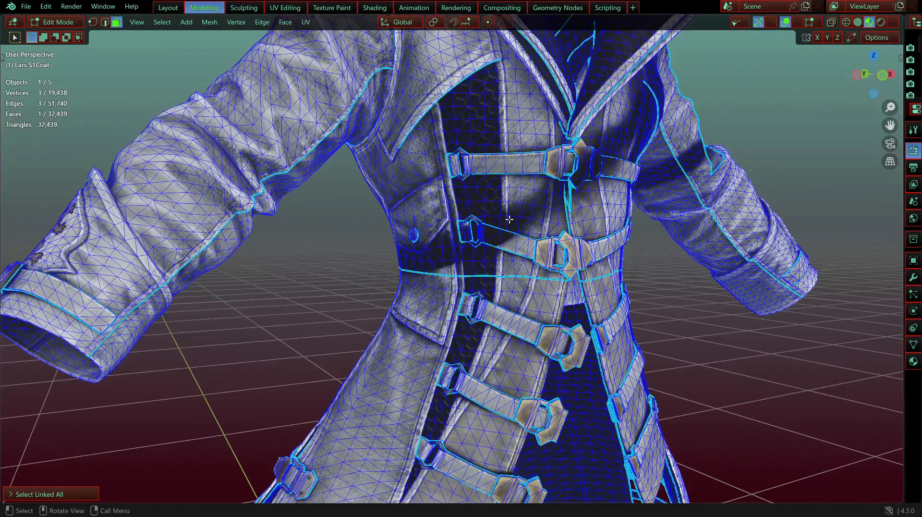
scroll(498, 179, up, 3)
shift+middle_drag(507, 261, 496, 237)
click(496, 233)
key(c)
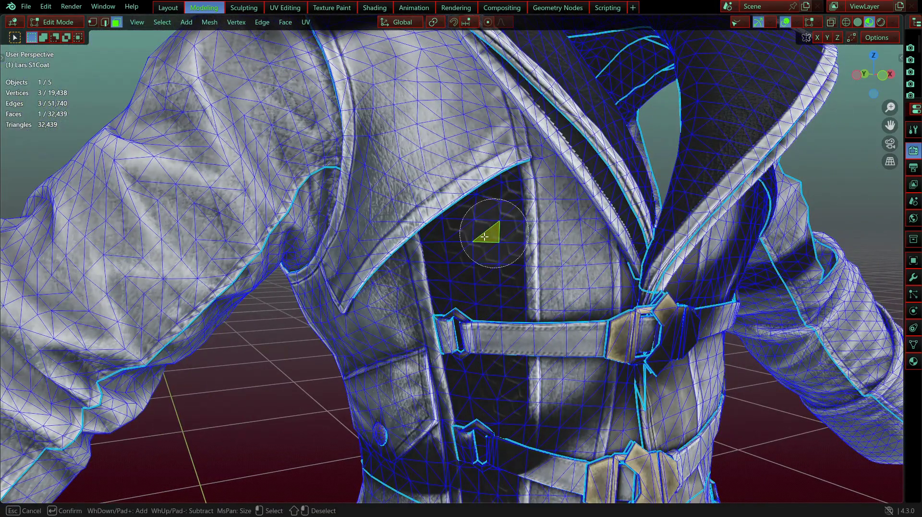
mouse_move(479, 240)
mouse_down()
mouse_move(499, 283)
mouse_move(485, 300)
mouse_move(455, 244)
mouse_up()
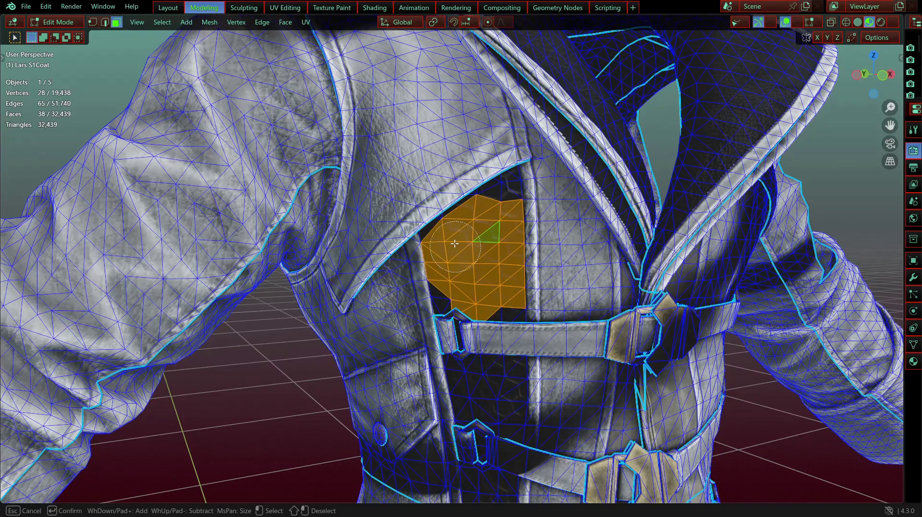
key(Escape)
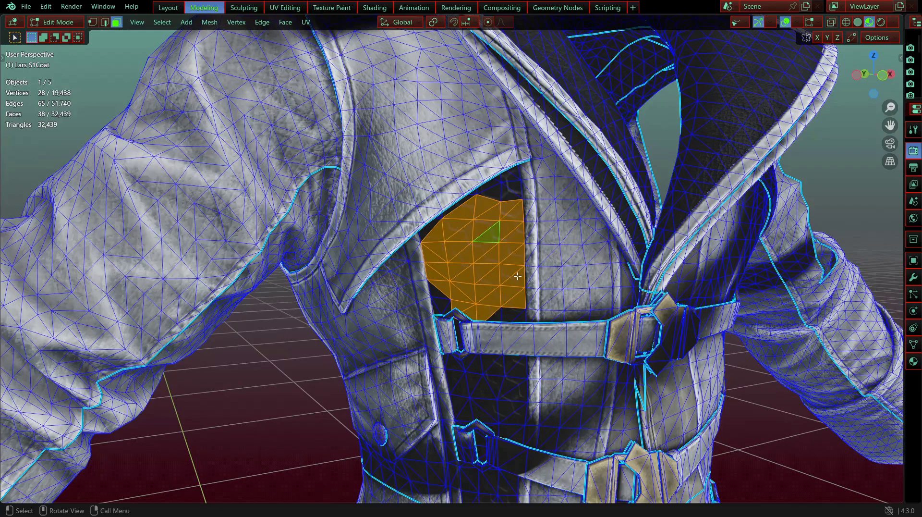
Step: Select all linked faces of the coat's torso from a chest face, and reduce the selection to a single face
click(469, 170)
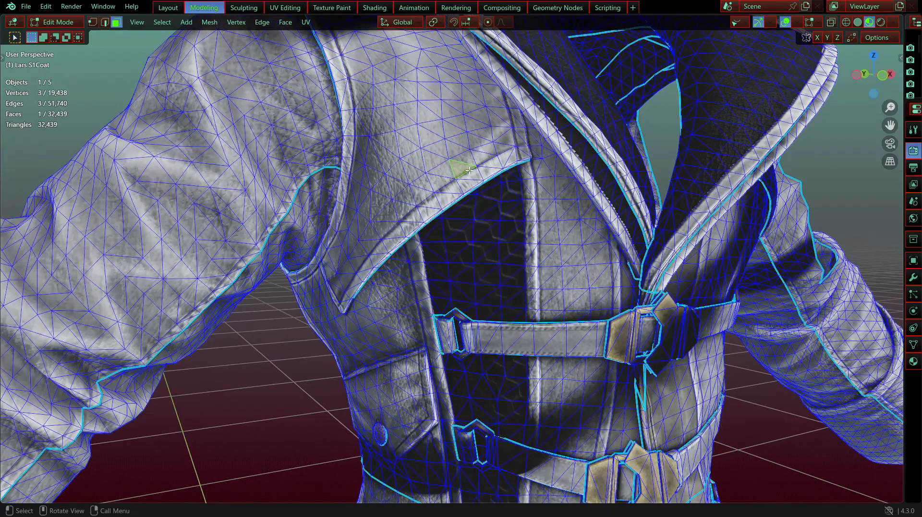
key(ctrl+l)
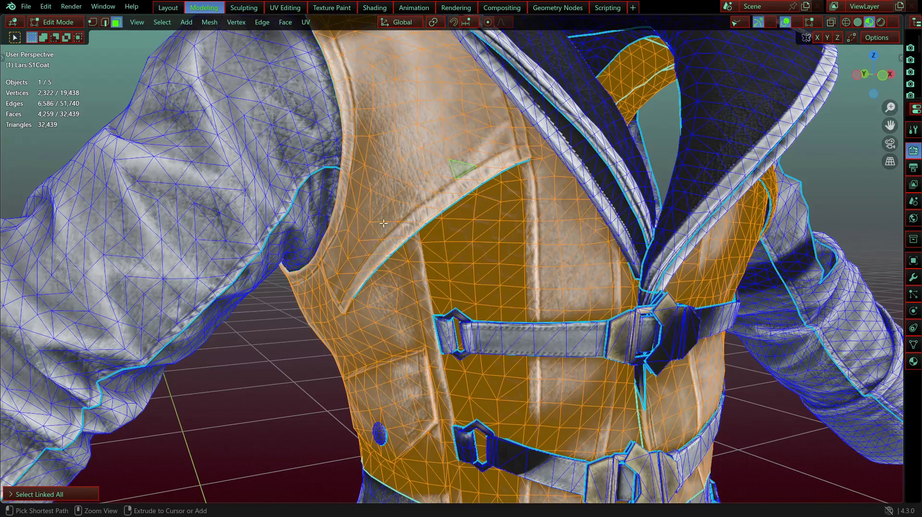
click(438, 259)
middle_drag(391, 236, 391, 236)
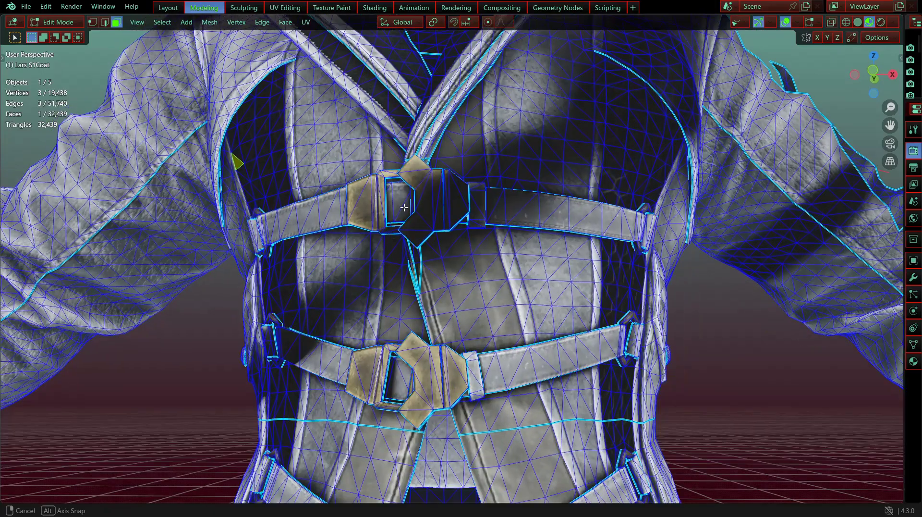
Step: Select all linked faces of the fourth strap from the top on the coat's front, starting from a single strap face
shift+middle_drag(404, 207, 422, 299)
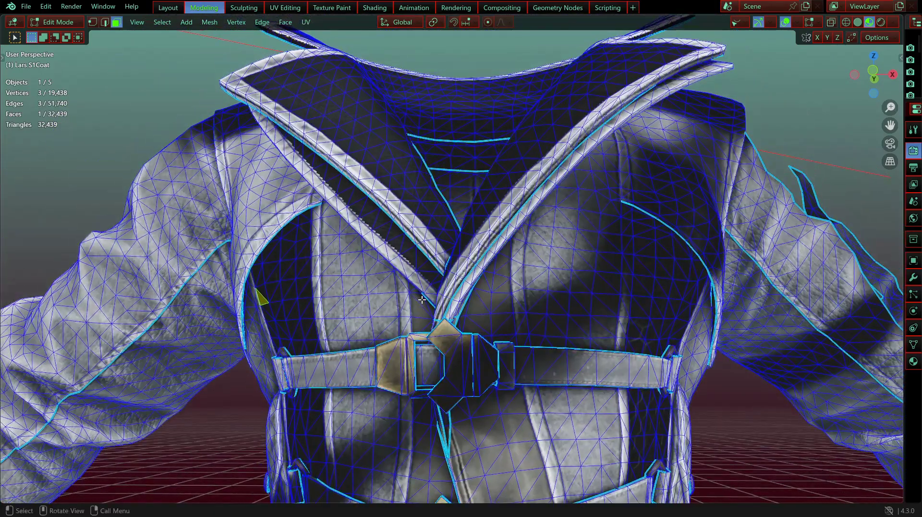
scroll(454, 276, down, 6)
shift+middle_drag(464, 267, 448, 280)
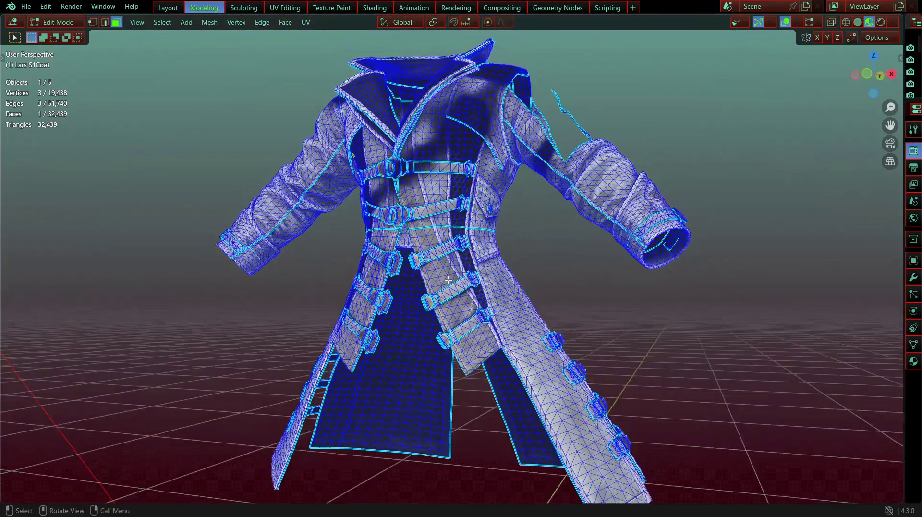
key(a)
scroll(450, 287, up, 4)
click(460, 321)
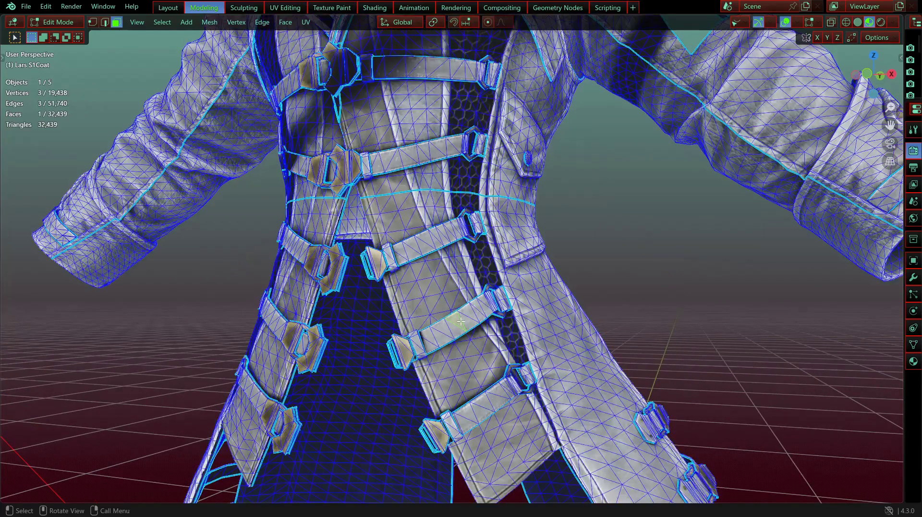
key(ctrl+l)
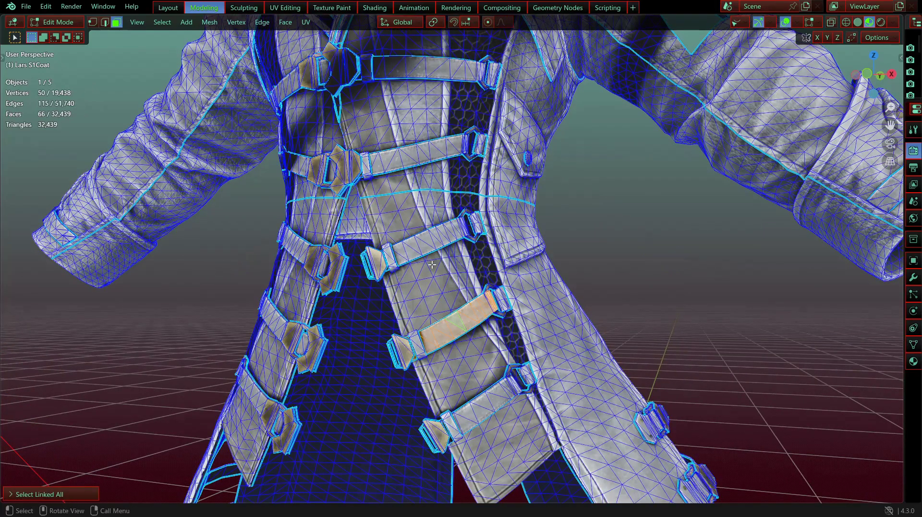
Step: Select all linked faces of the coat's lower section below the waist seam from a front-panel face
click(424, 278)
key(ctrl+l)
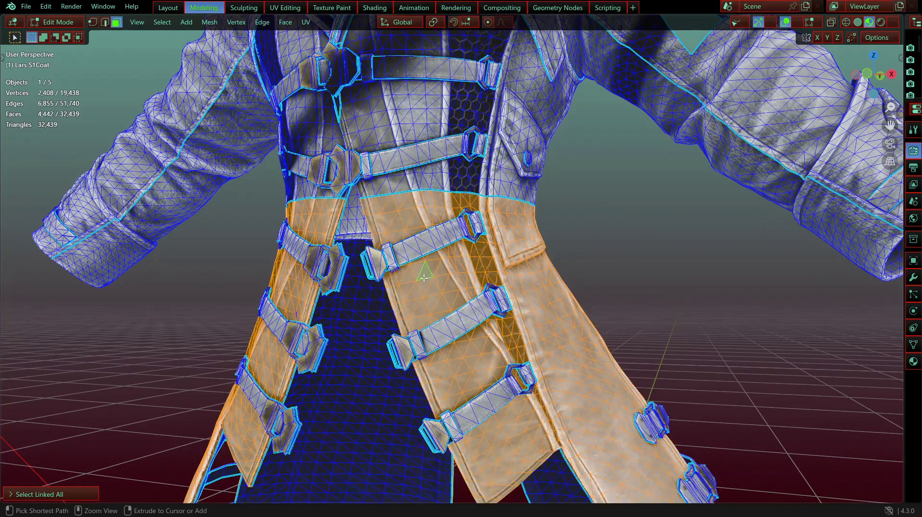
scroll(438, 252, down, 3)
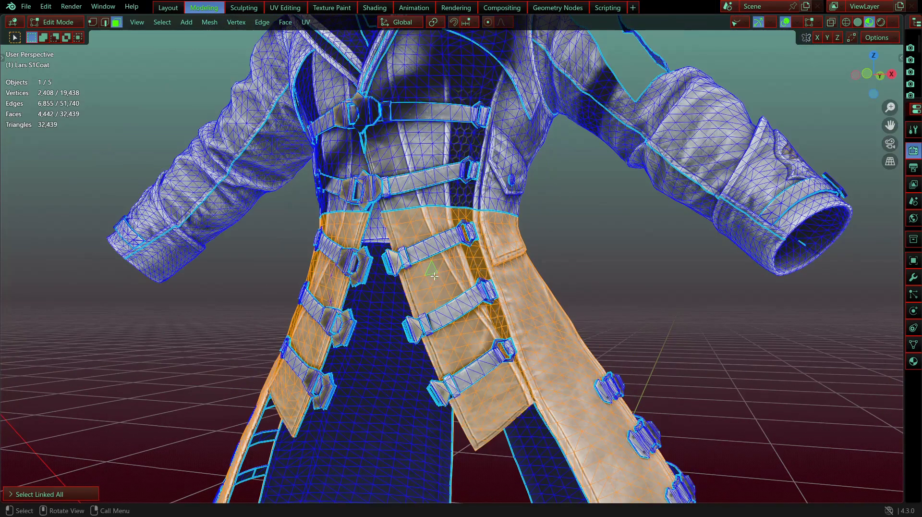
Step: Select all linked faces of the coat's torso from a chest face, and show its UVs in the UV Editing workspace
shift+scroll(429, 213, up, 4)
click(429, 201)
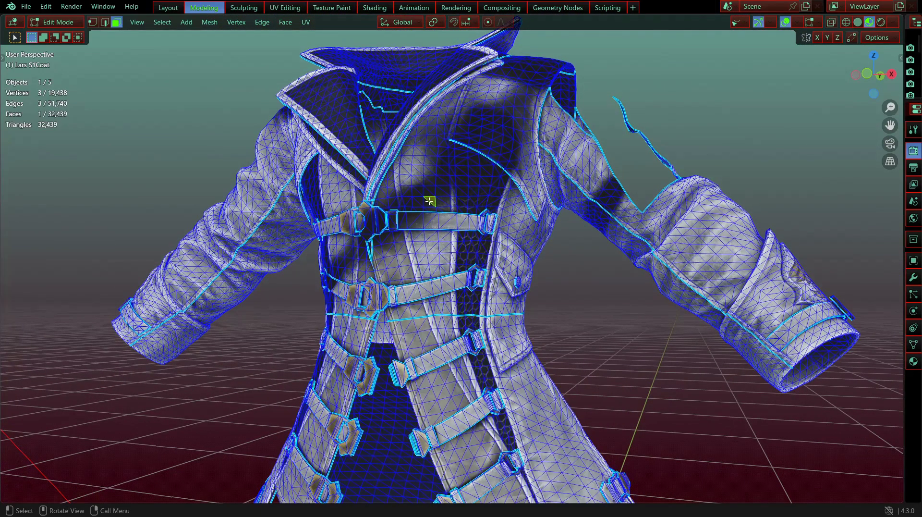
key(ctrl+l)
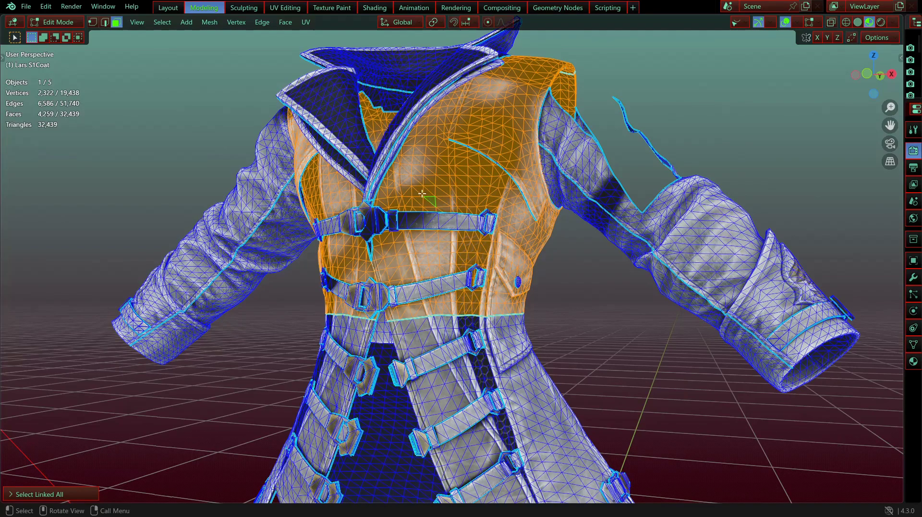
middle_drag(311, 74, 346, 71)
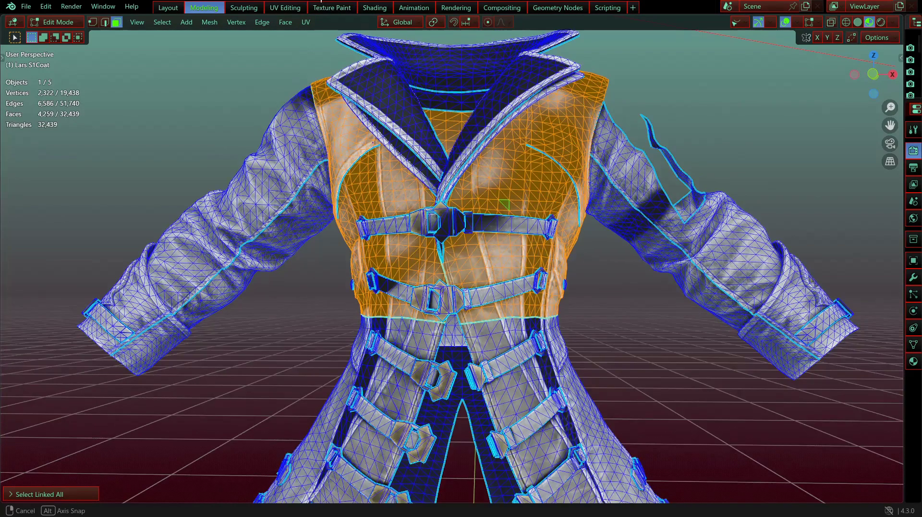
click(285, 8)
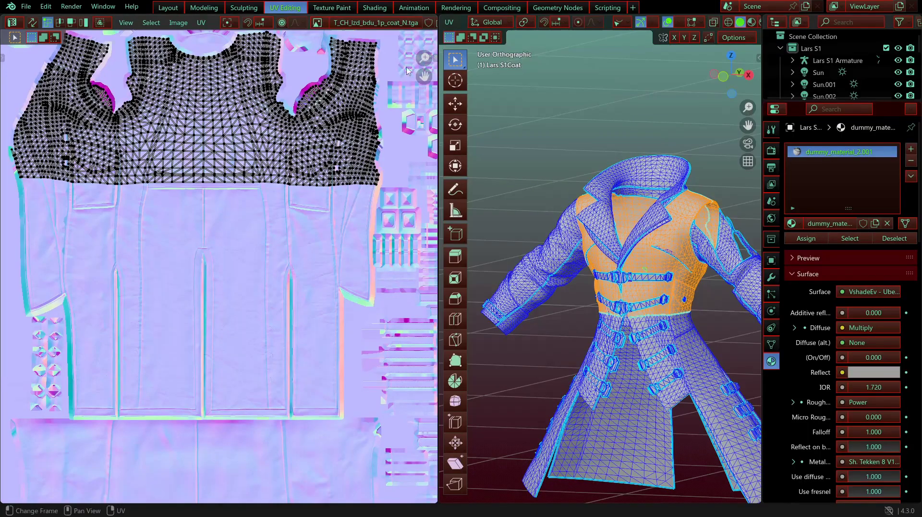
Step: Select all linked faces of one sleeve and examine its UV island against the sleeve details on the coat's normal map
click(547, 251)
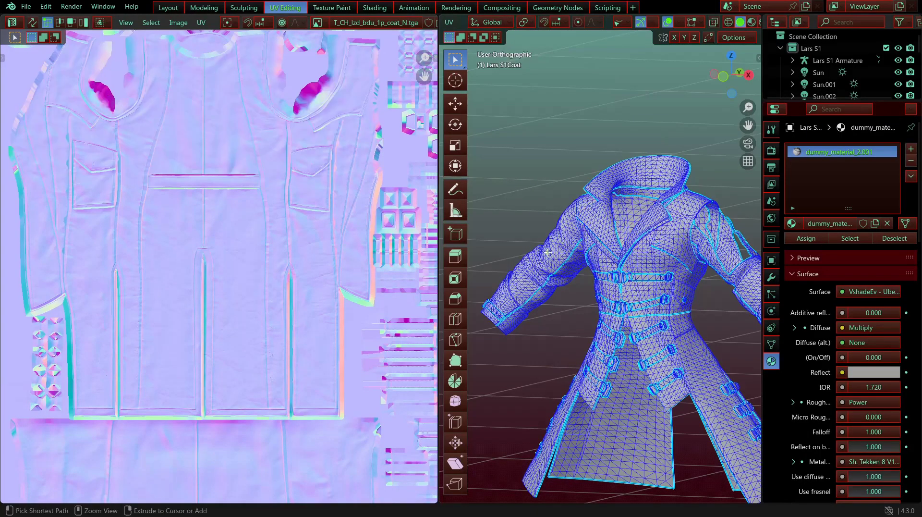
key(ctrl+l)
scroll(229, 274, down, 5)
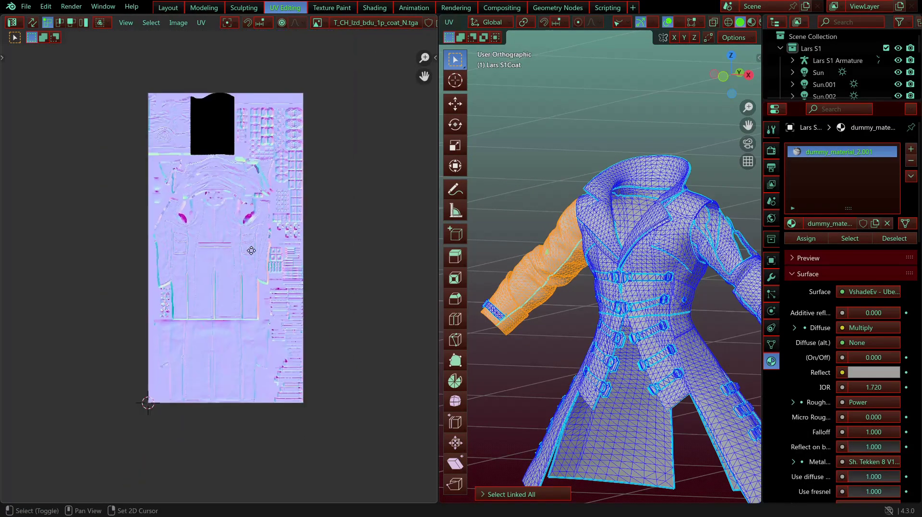
middle_drag(249, 247, 276, 374)
scroll(276, 370, up, 4)
middle_drag(202, 235, 268, 305)
scroll(268, 305, up, 3)
scroll(268, 305, down, 4)
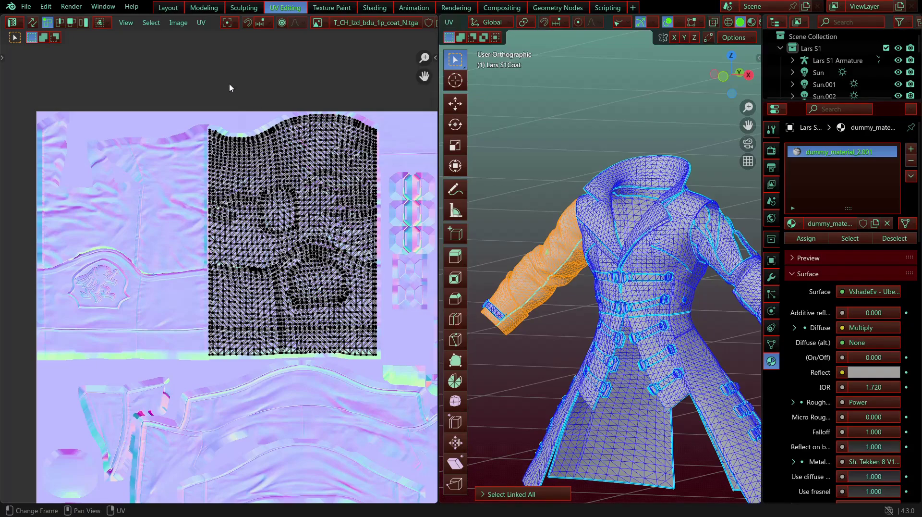
scroll(278, 193, down, 3)
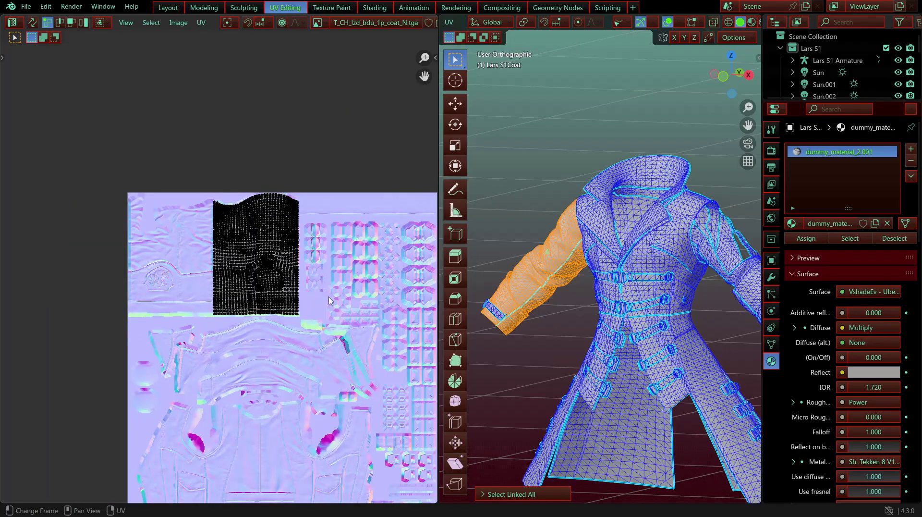
middle_drag(283, 182, 261, 126)
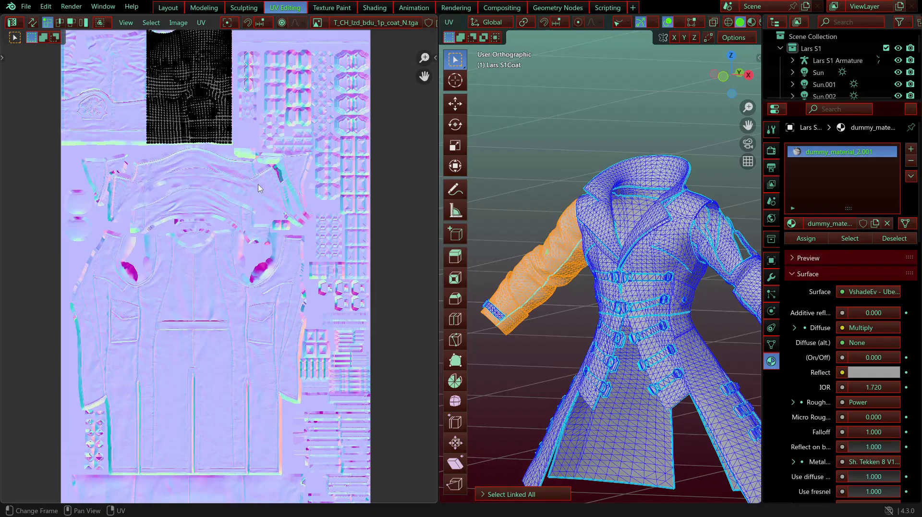
Step: Leave Edit Mode and compare the coat's whole normal map with its solid-shaded geometry
key(Tab)
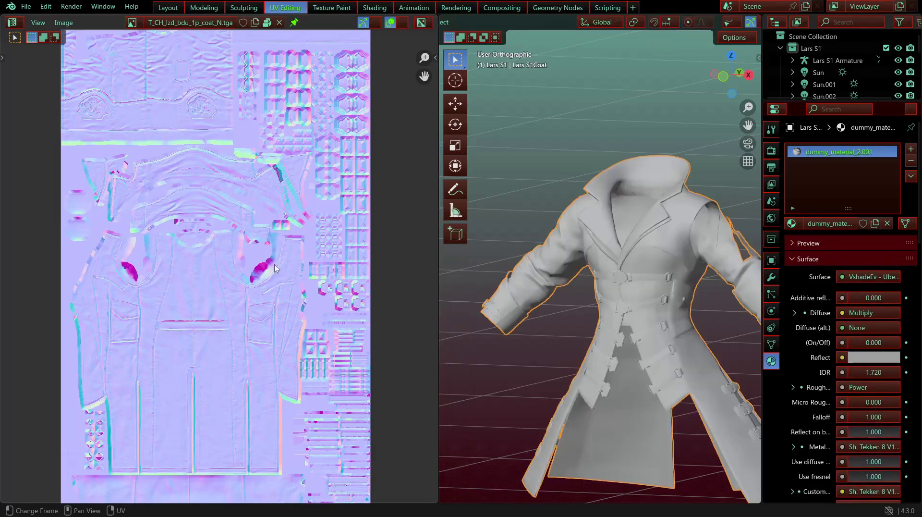
scroll(275, 267, up, 2)
scroll(250, 252, down, 1)
middle_drag(691, 335, 635, 291)
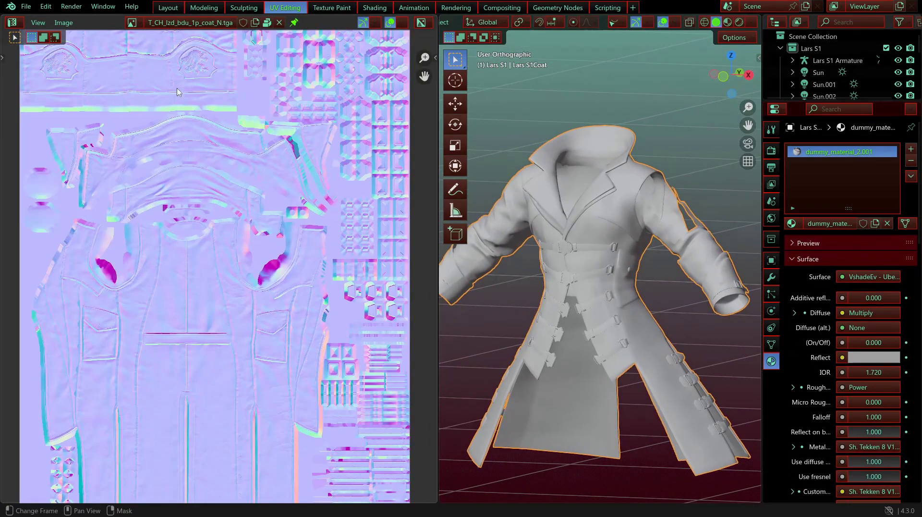
Step: Switch to the Modeling workspace and examine the textured coat's collar, shoulder, chest pocket and side straps up close
click(225, 8)
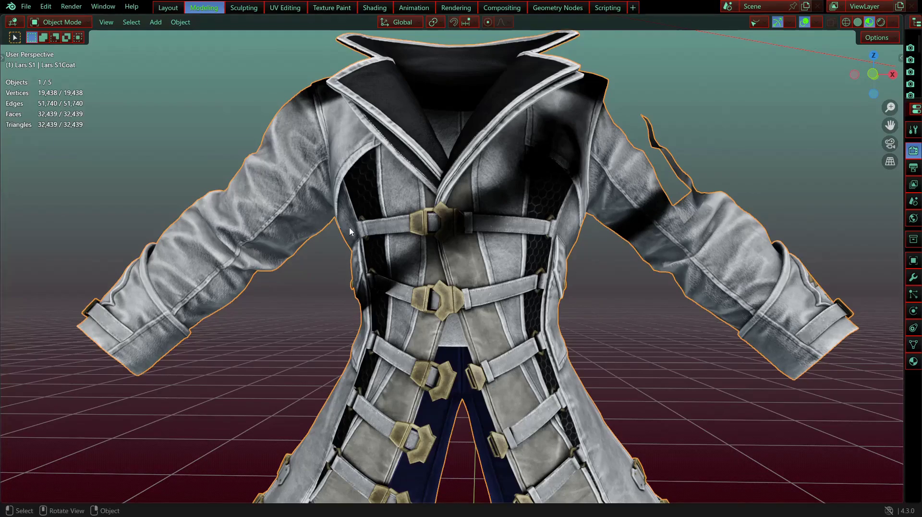
mouse_move(447, 238)
middle_down()
mouse_move(589, 236)
mouse_move(531, 323)
mouse_move(475, 337)
mouse_move(455, 251)
middle_up()
middle_drag(465, 316, 465, 317)
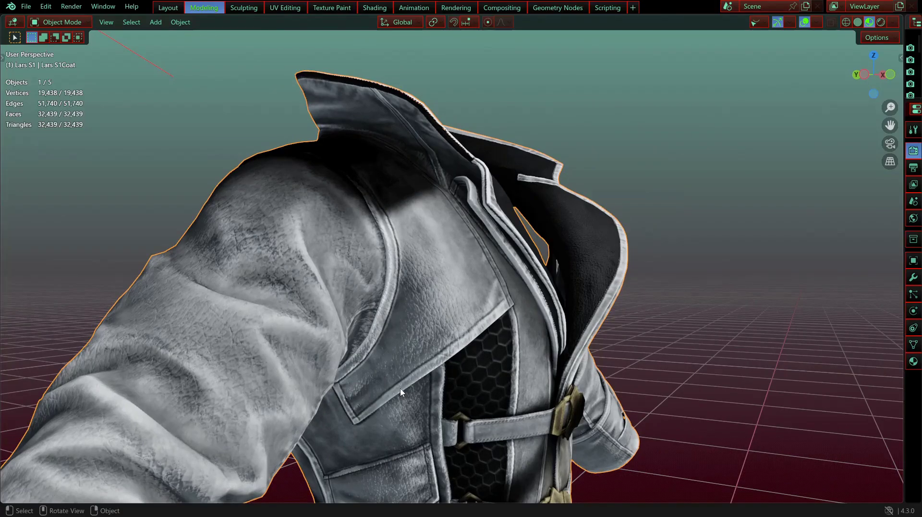
scroll(400, 390, down, 1)
shift+middle_drag(382, 288, 378, 221)
scroll(403, 291, up, 1)
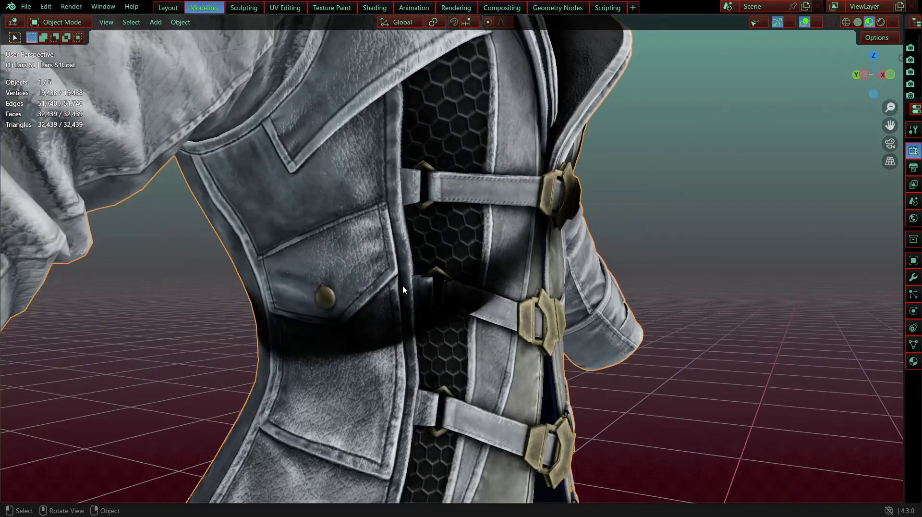
scroll(402, 289, down, 1)
middle_drag(402, 289, 329, 299)
scroll(329, 299, up, 1)
Step: Enter Edit Mode, select a chest pocket face, and compare the torso's wireframe in Solid and Material Preview shading
key(Tab)
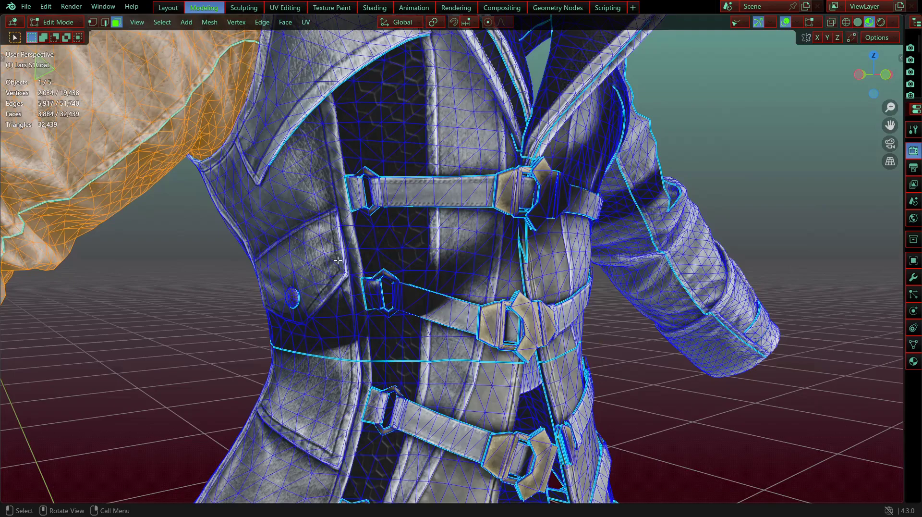
click(338, 261)
scroll(350, 248, up, 3)
middle_drag(350, 249, 339, 248)
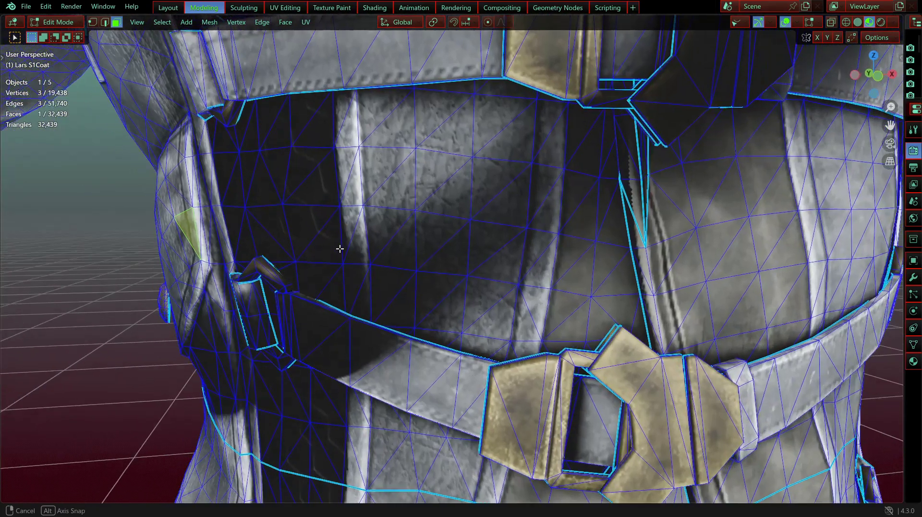
click(859, 23)
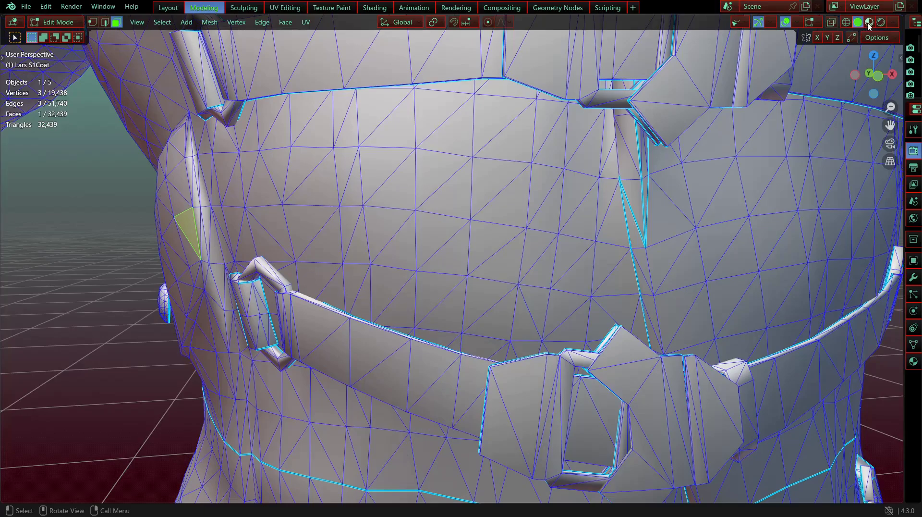
key(z)
key(2)
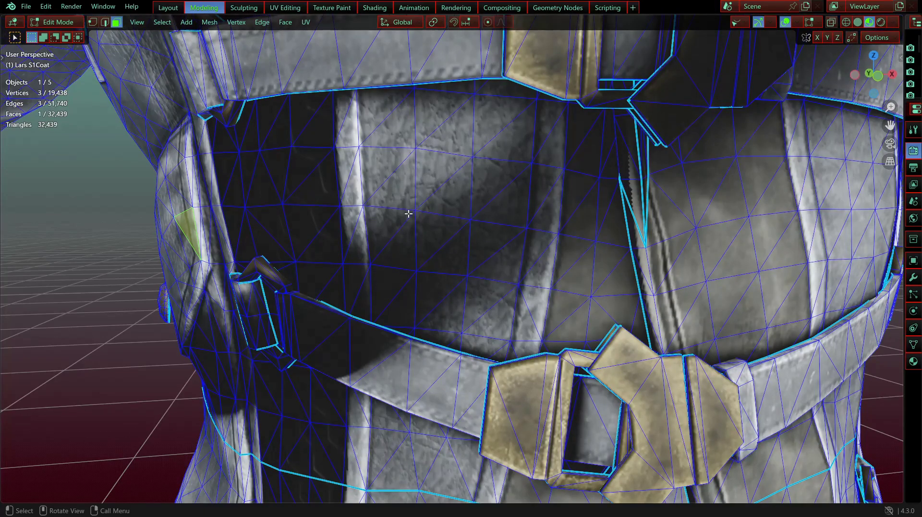
Step: Select all linked faces of the uppermost buckle's pointed plate on the coat's side slit
scroll(408, 214, down, 4)
middle_drag(335, 268, 328, 320)
scroll(429, 288, down, 3)
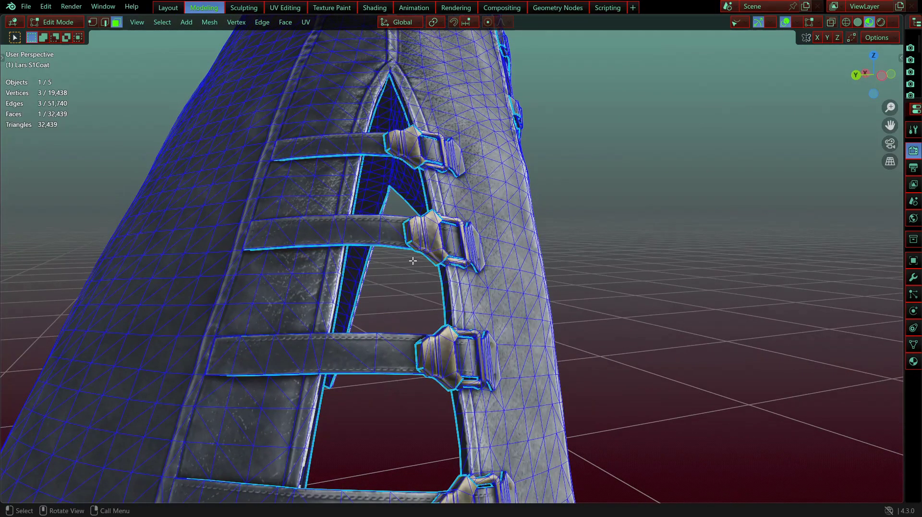
middle_drag(412, 260, 350, 187)
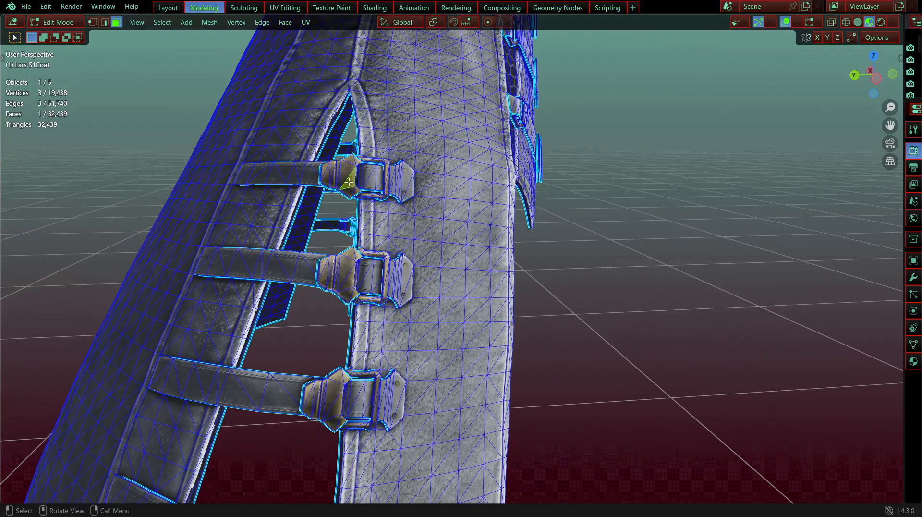
key(ctrl+l)
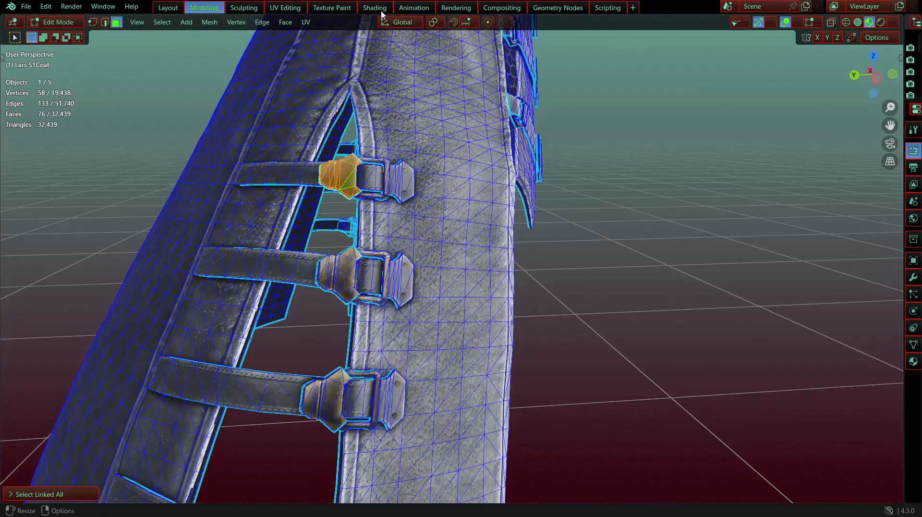
Step: Switch to the UV Editing workspace and examine the selected buckle plate's UV island on the coat's normal map
click(279, 9)
scroll(154, 417, down, 3)
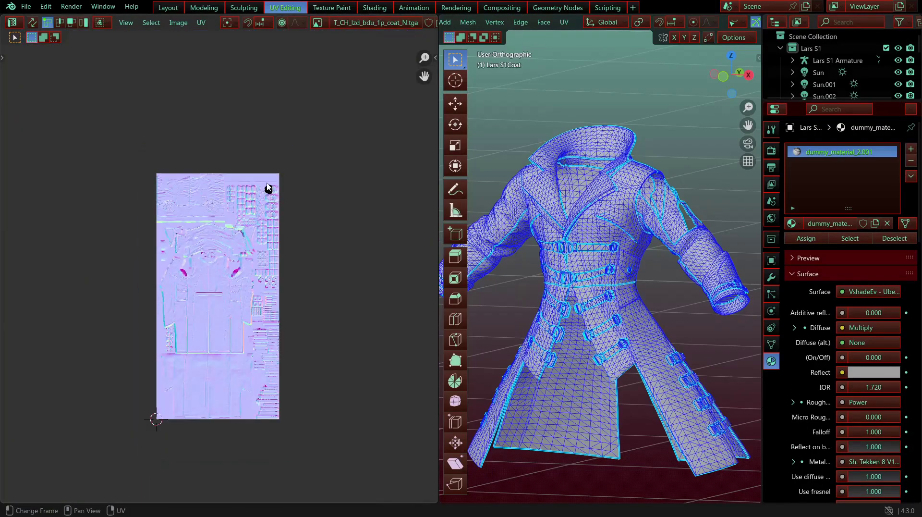
scroll(154, 417, up, 3)
middle_drag(353, 170, 248, 236)
scroll(249, 234, up, 4)
middle_drag(264, 161, 251, 252)
Step: Frame the selected buckle plate in the 3D view and select all linked faces of the matching plate one buckle below
middle_drag(579, 294, 730, 319)
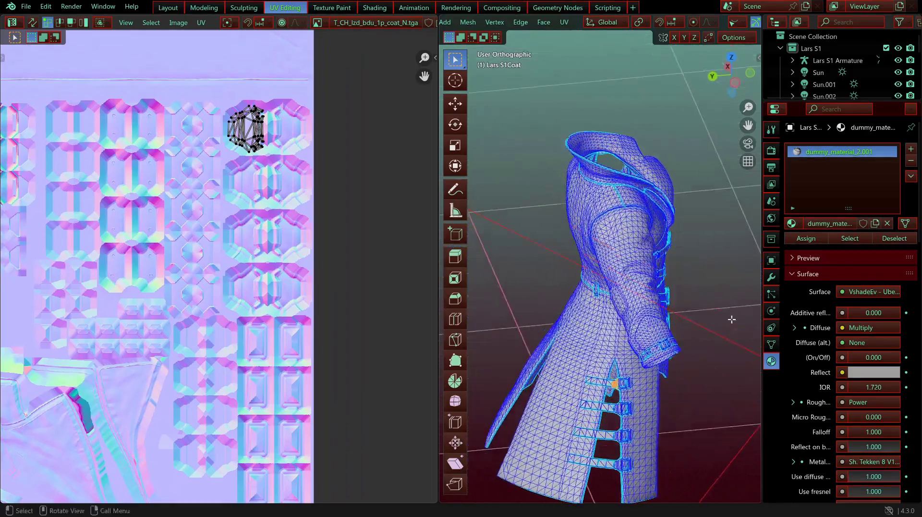
key(KP_Decimal)
scroll(619, 251, up, 8)
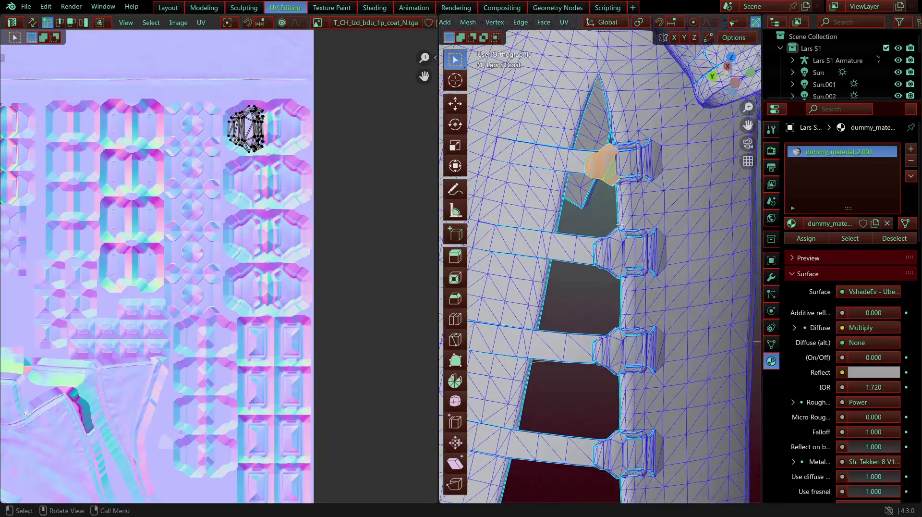
click(619, 251)
key(ctrl+l)
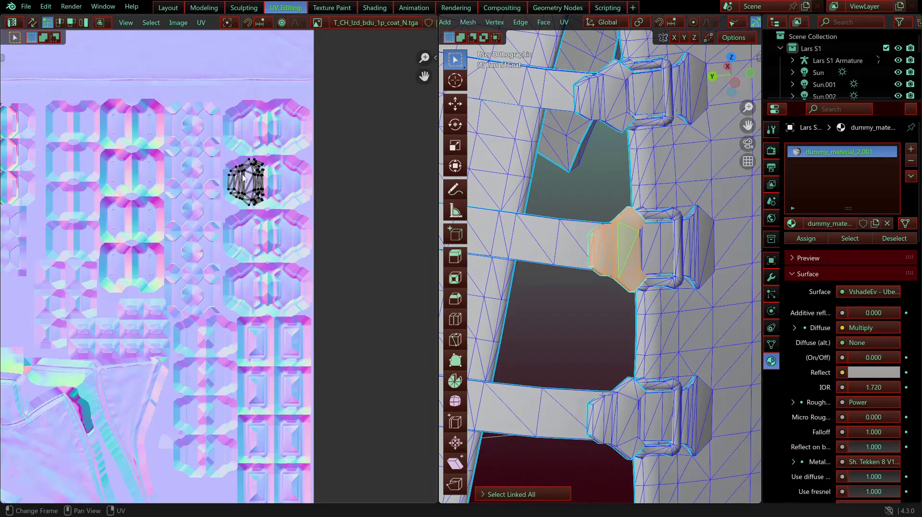
Step: Examine the second buckle plate's UV island against the repeated buckle details and the rest of the normal map
scroll(276, 186, up, 1)
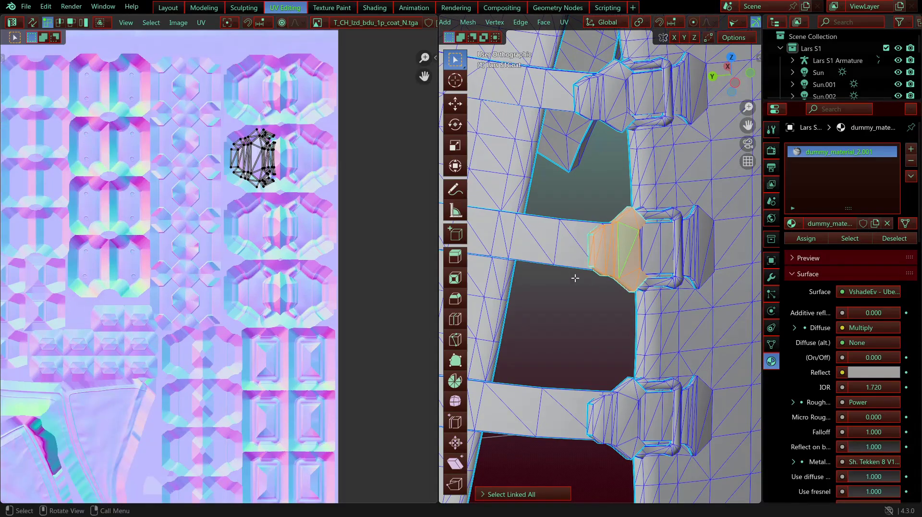
scroll(229, 207, up, 4)
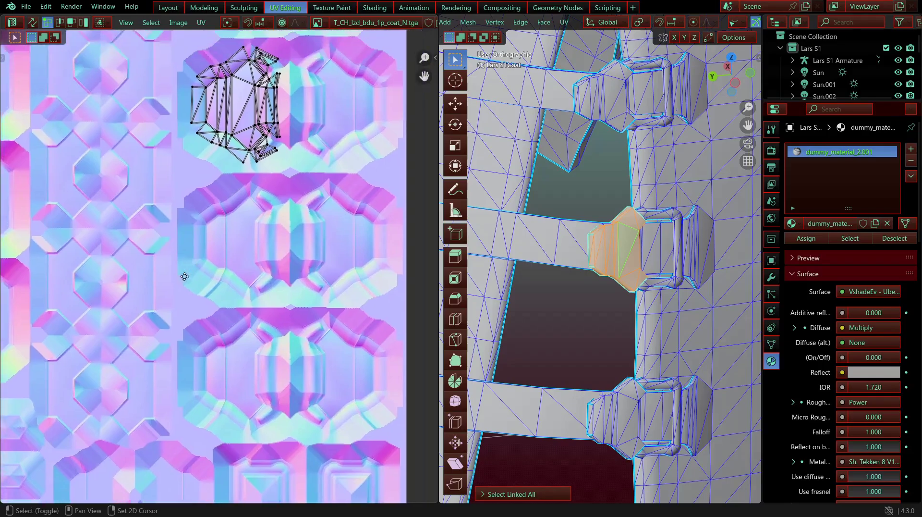
scroll(169, 202, down, 6)
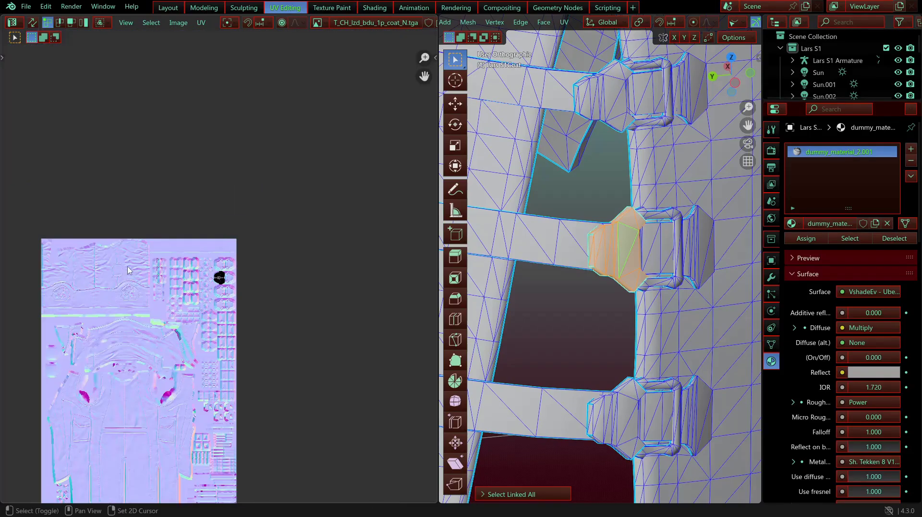
scroll(169, 202, up, 3)
scroll(528, 231, down, 1)
scroll(170, 185, down, 2)
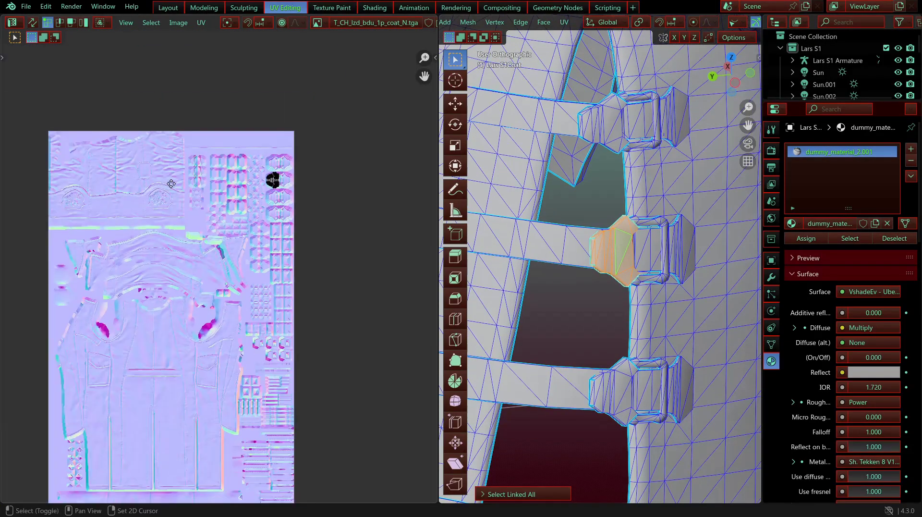
Step: Compare the coat's normal map in the UV editor with the wireframe of its side slit, front straps and collar
middle_drag(166, 185, 210, 179)
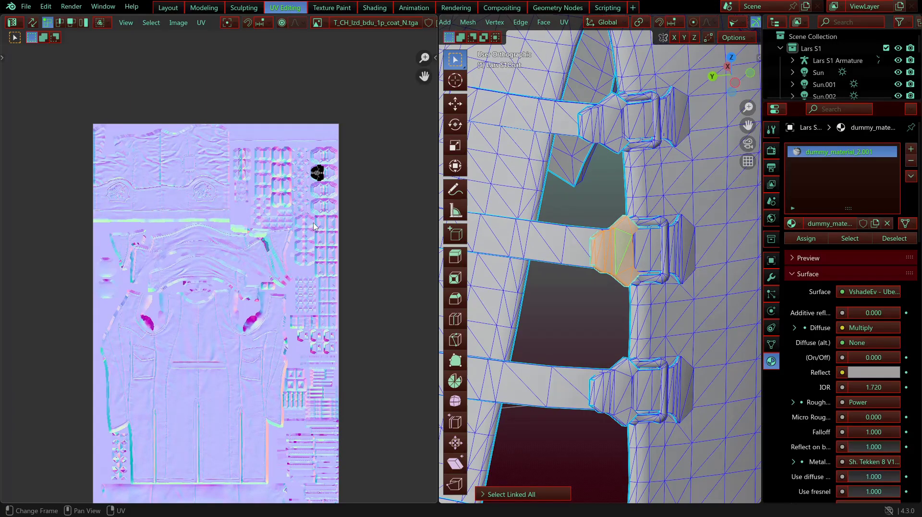
scroll(314, 225, up, 1)
scroll(678, 234, down, 4)
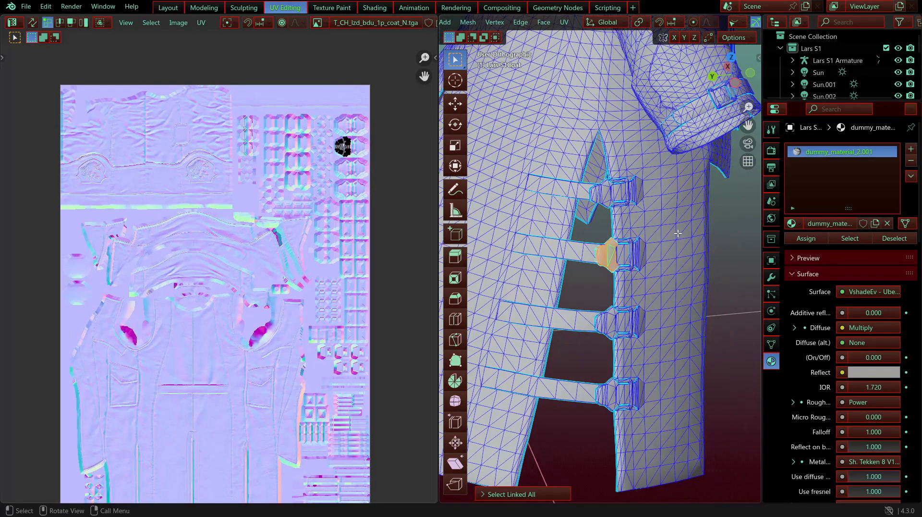
scroll(678, 234, down, 2)
mouse_move(678, 233)
middle_down()
mouse_move(552, 181)
mouse_move(677, 233)
middle_up()
scroll(656, 221, up, 2)
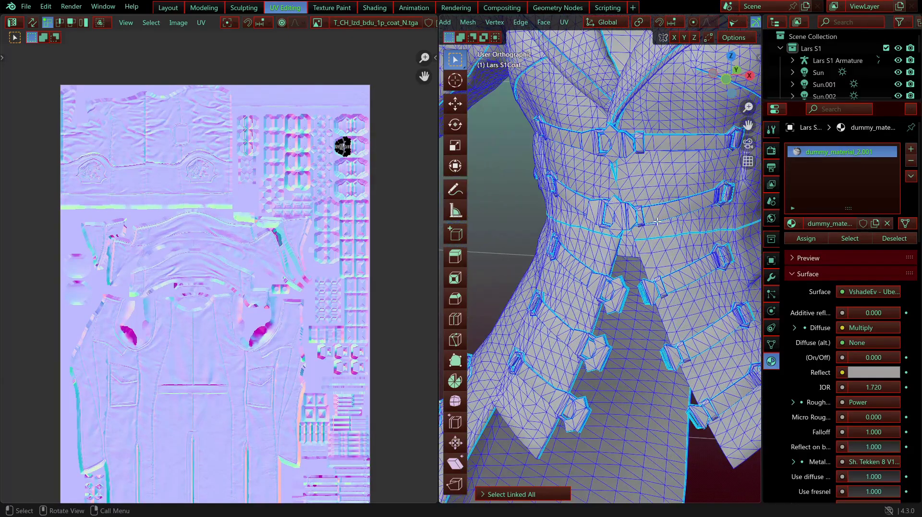
scroll(657, 219, down, 3)
scroll(714, 24, down, 5)
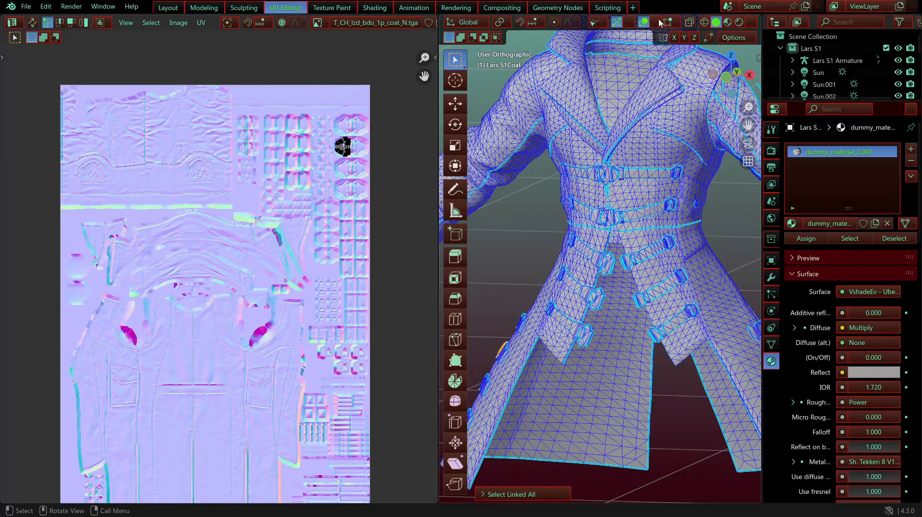
Step: Hide the viewport overlays and inspect the solid-shaded pocket, its button and the side strap loops on the coat's waist
click(645, 24)
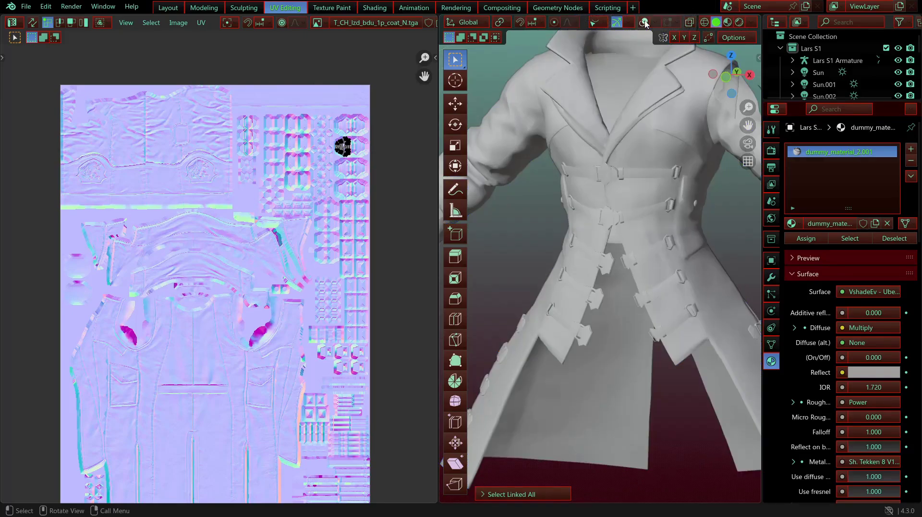
middle_drag(710, 163, 638, 278)
scroll(696, 157, up, 4)
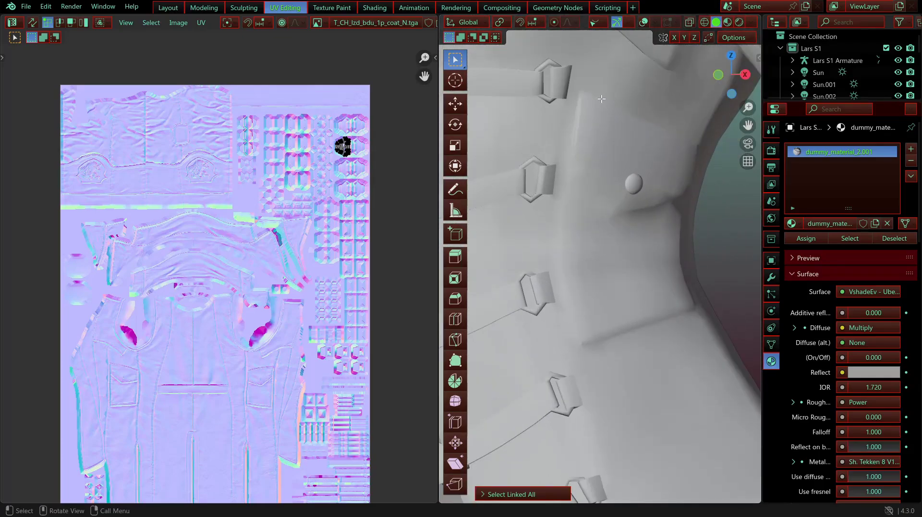
scroll(624, 262, down, 5)
scroll(597, 230, up, 4)
middle_drag(621, 243, 604, 224)
Step: Show the viewport overlays again and select all linked faces of the round button on the coat's waist pocket
click(644, 22)
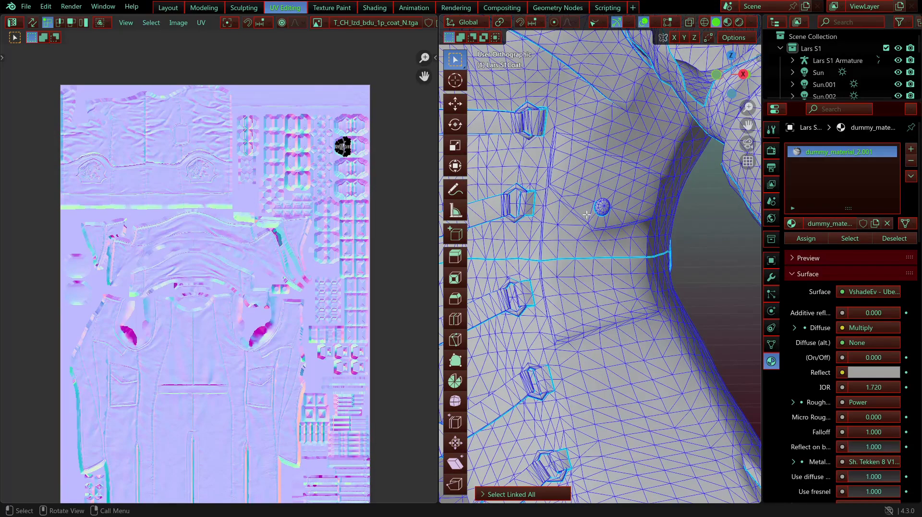
scroll(587, 215, up, 4)
shift+middle_drag(604, 152, 613, 238)
scroll(617, 221, up, 2)
click(619, 217)
scroll(619, 217, up, 1)
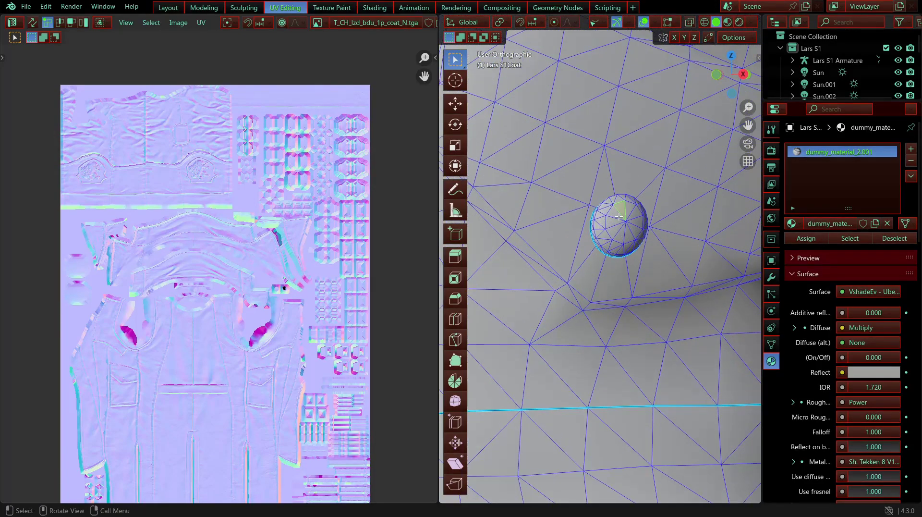
key(ctrl+l)
Step: Examine the pocket button's UV island on the normal map, then view the wireframe of both sides of the coat
scroll(505, 239, down, 5)
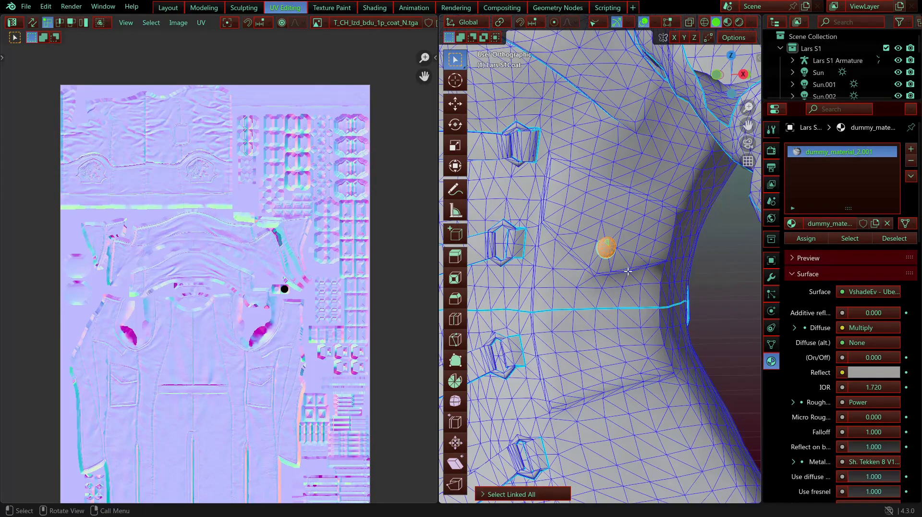
scroll(241, 289, up, 5)
middle_drag(295, 300, 118, 258)
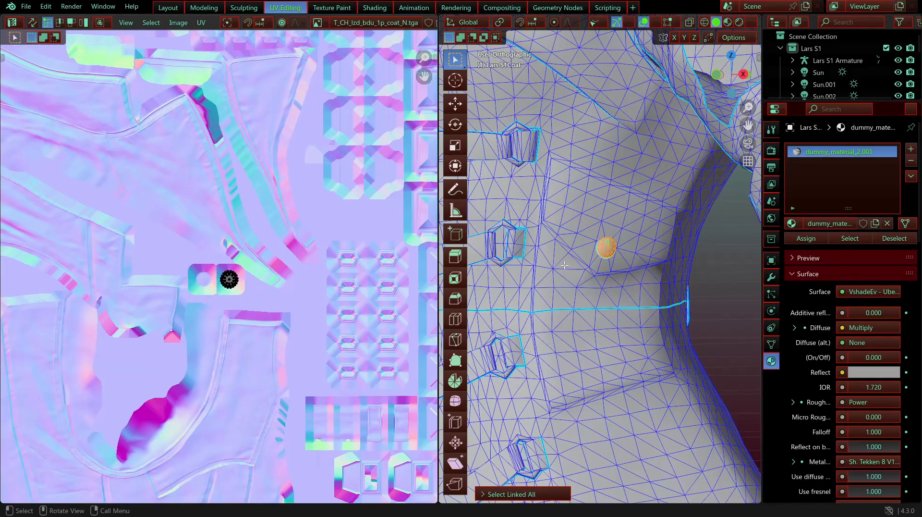
scroll(564, 264, down, 4)
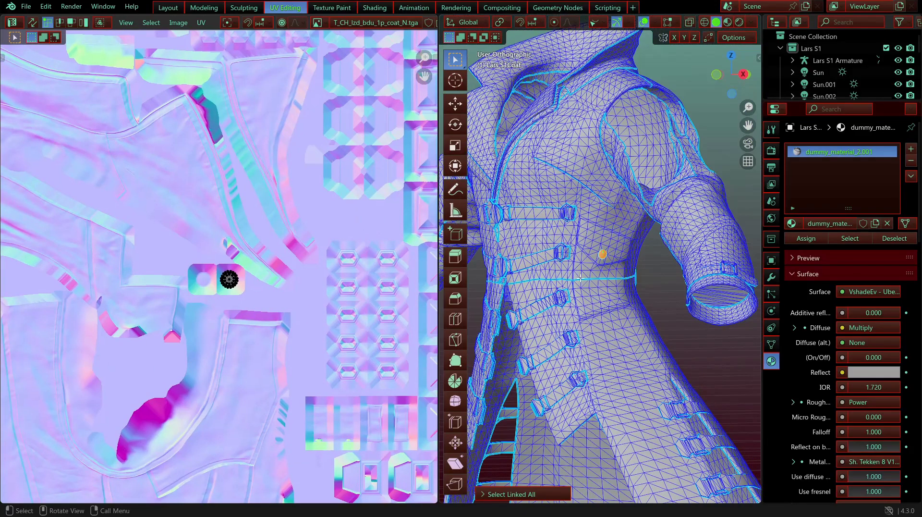
middle_drag(528, 269, 638, 303)
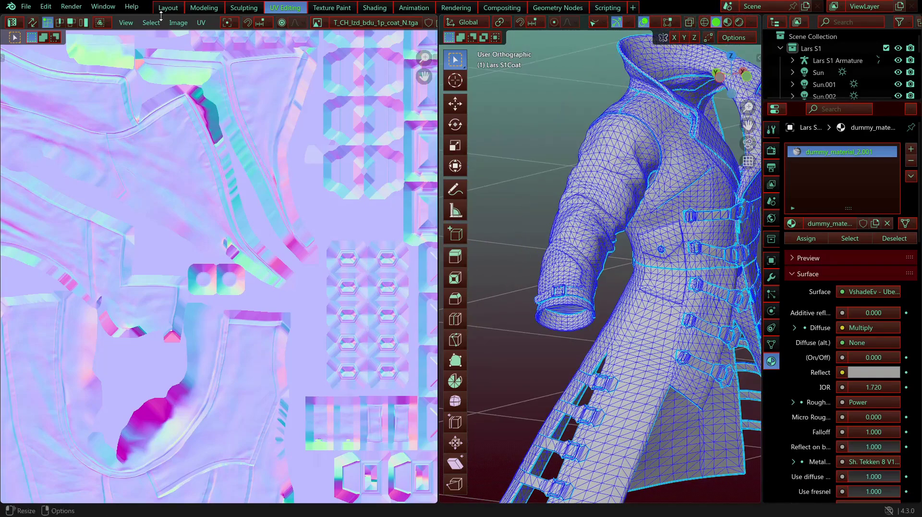
Step: Switch to the Modeling workspace and examine the textured coat's front with its wireframe overlay
click(210, 8)
middle_drag(445, 142, 527, 241)
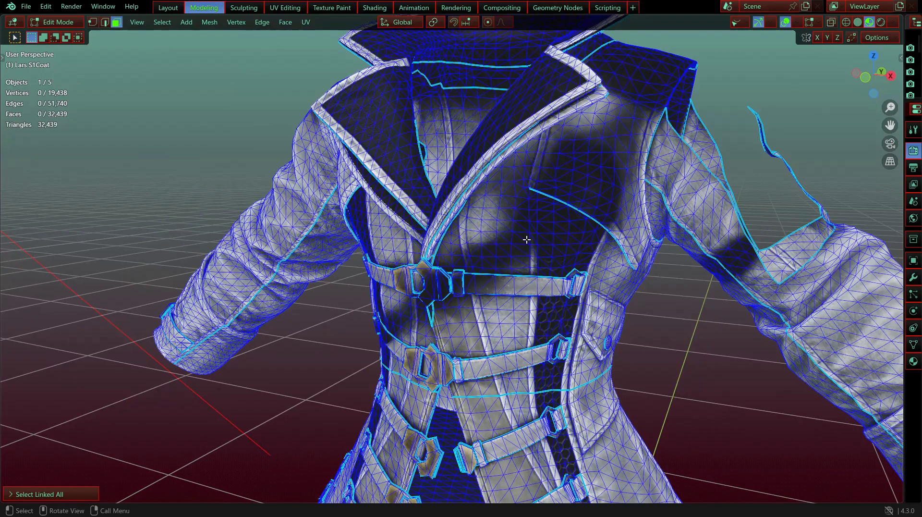
scroll(566, 229, down, 3)
shift+middle_drag(559, 379, 550, 331)
scroll(550, 330, up, 1)
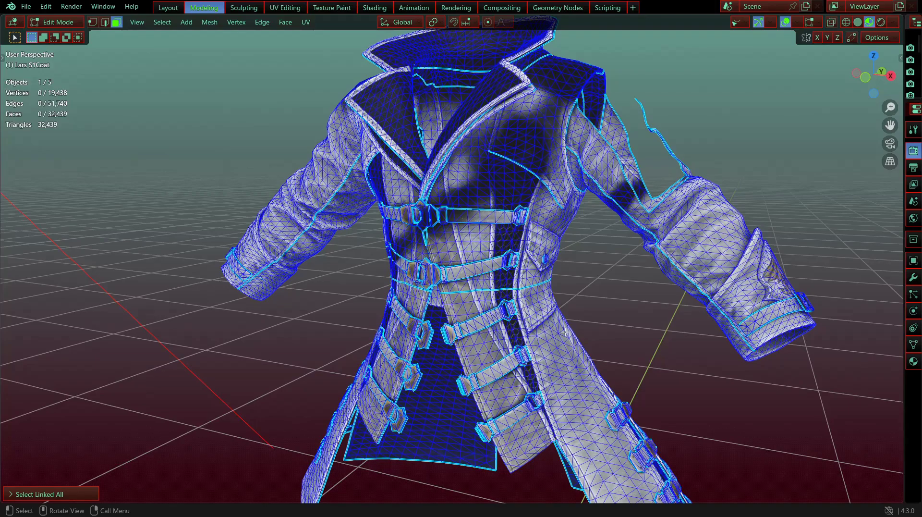
Step: Examine the wireframe over the textured lower straps, buckles, coat tails and back of the collar
shift+middle_drag(612, 482, 558, 345)
shift+middle_drag(610, 434, 745, 302)
scroll(538, 318, up, 6)
shift+middle_drag(325, 146, 354, 311)
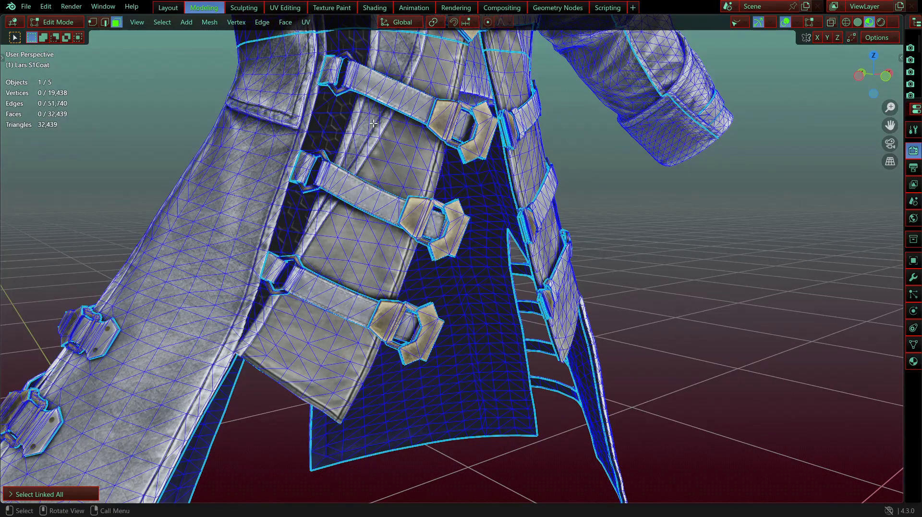
shift+middle_drag(373, 124, 393, 339)
scroll(432, 216, down, 2)
shift+middle_drag(373, 103, 353, 253)
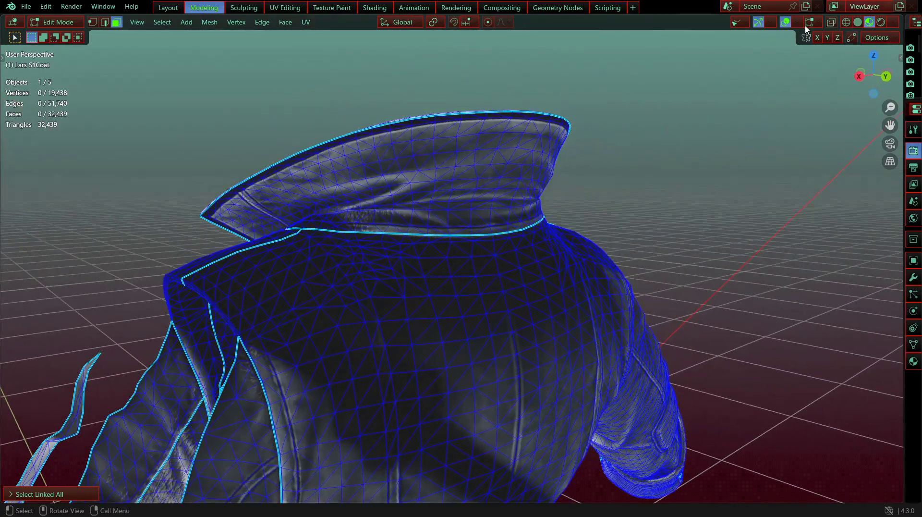
Step: Hide the viewport overlays and inspect the leather texture and light trim on the inside of the collar
click(786, 22)
middle_drag(600, 97, 560, 192)
scroll(463, 195, up, 5)
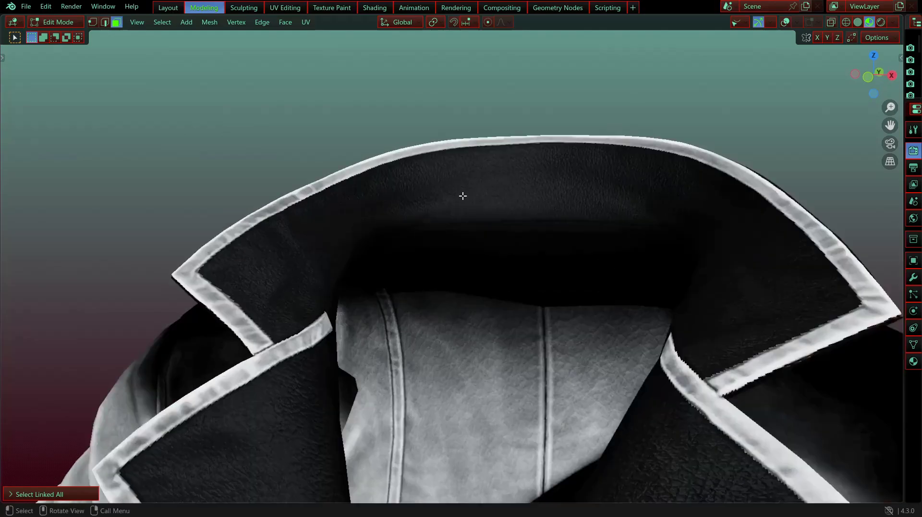
scroll(450, 200, up, 1)
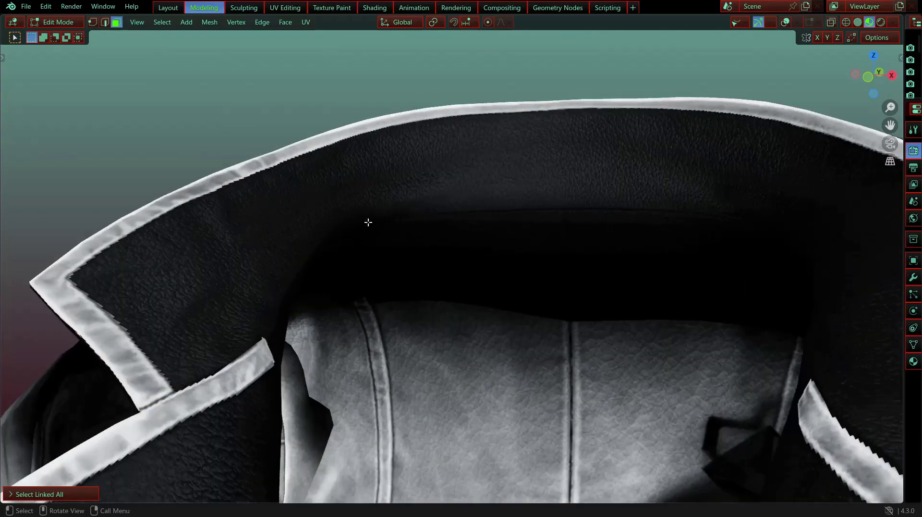
middle_drag(368, 222, 359, 228)
middle_drag(424, 214, 465, 227)
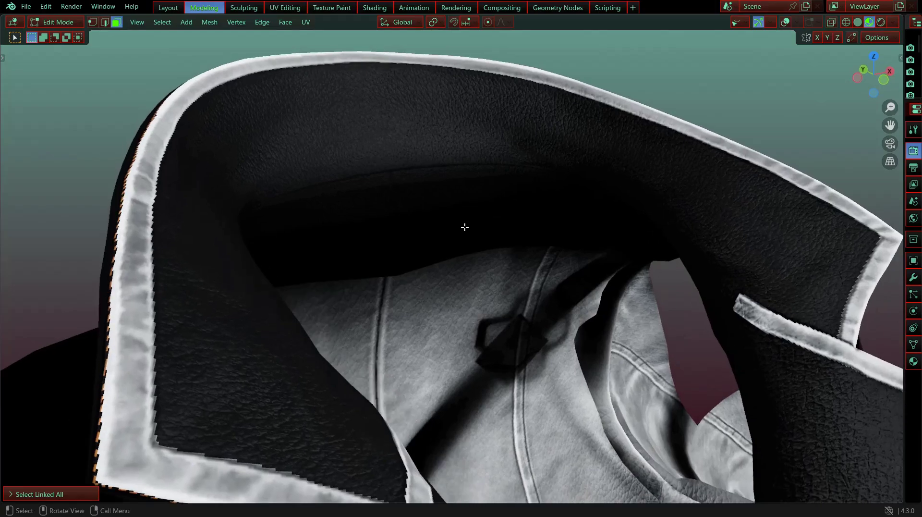
Step: Inspect the textured coat from the front to the sleeve cuff, including its winged emblem and buckled strap
scroll(465, 226, down, 9)
shift+middle_drag(490, 280, 516, 219)
middle_drag(458, 217, 369, 217)
scroll(486, 245, up, 4)
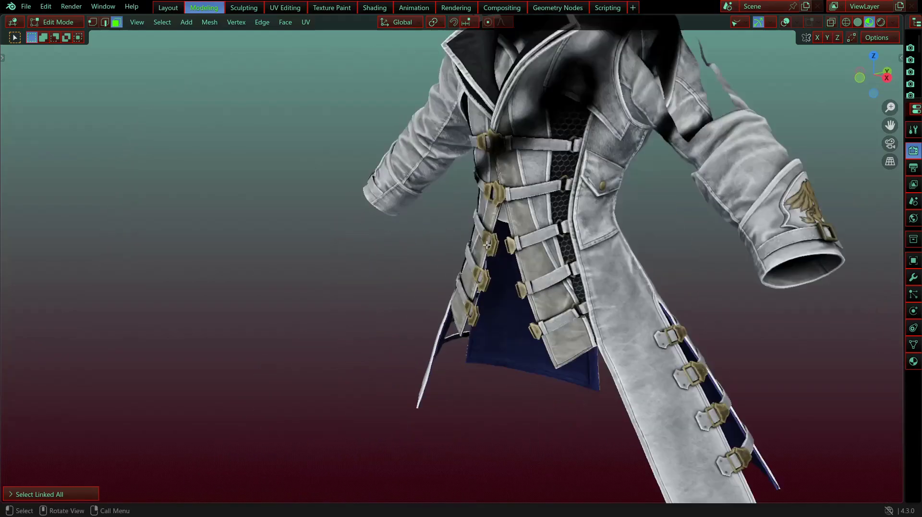
shift+middle_drag(461, 237, 379, 260)
middle_drag(583, 231, 531, 239)
scroll(499, 239, up, 5)
shift+middle_drag(446, 239, 433, 236)
scroll(434, 236, down, 4)
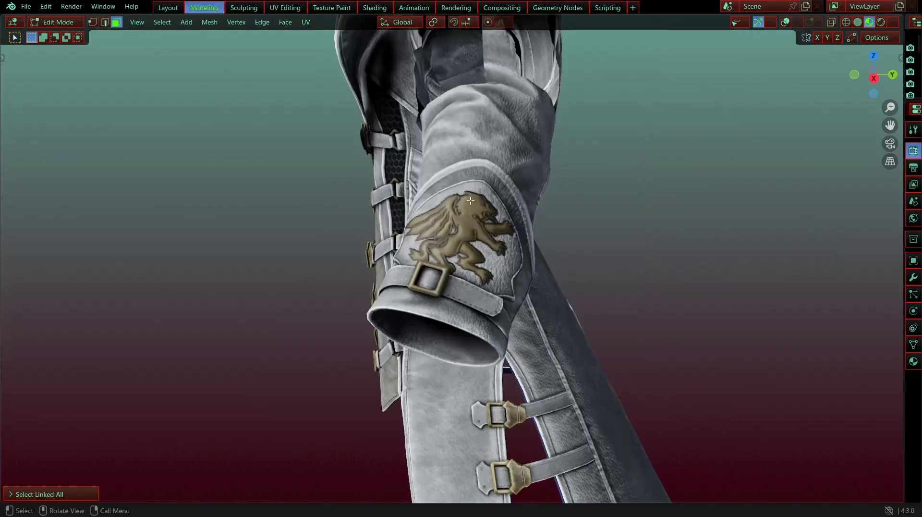
Step: Inspect the textured front straps, buckles and hexagon-patterned side panels across the coat's torso
scroll(470, 201, down, 3)
middle_drag(470, 196, 556, 179)
scroll(457, 161, up, 3)
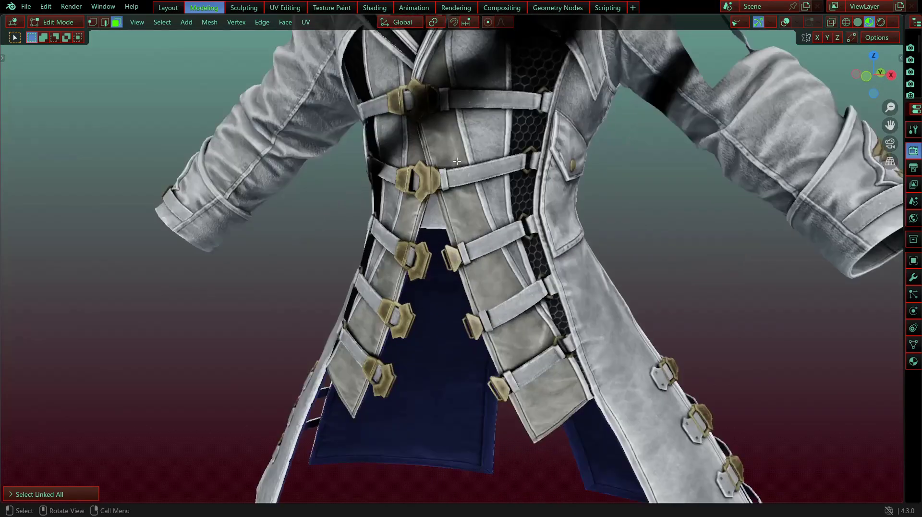
scroll(457, 161, down, 3)
scroll(457, 161, up, 3)
shift+middle_drag(457, 162, 463, 205)
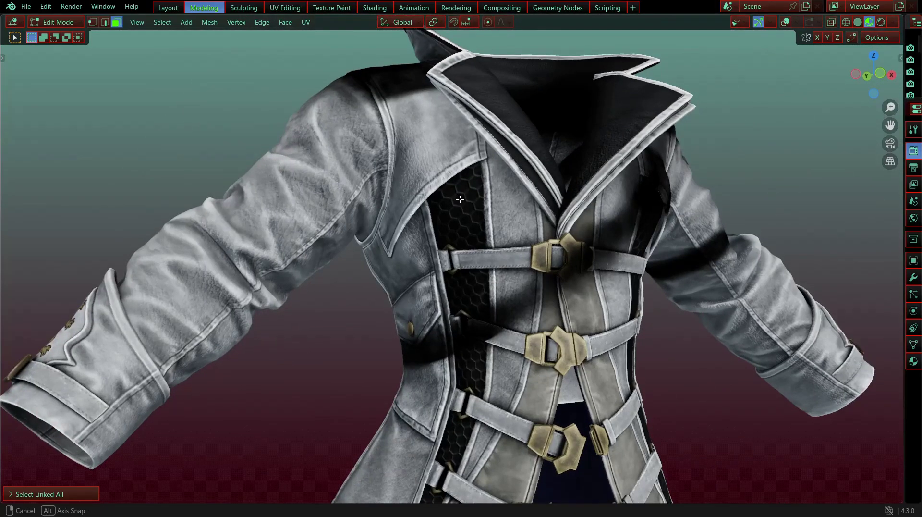
Step: Show the viewport overlays and circle-select the dark hexagon-patterned faces between the chest flap and the uppermost strap
click(785, 22)
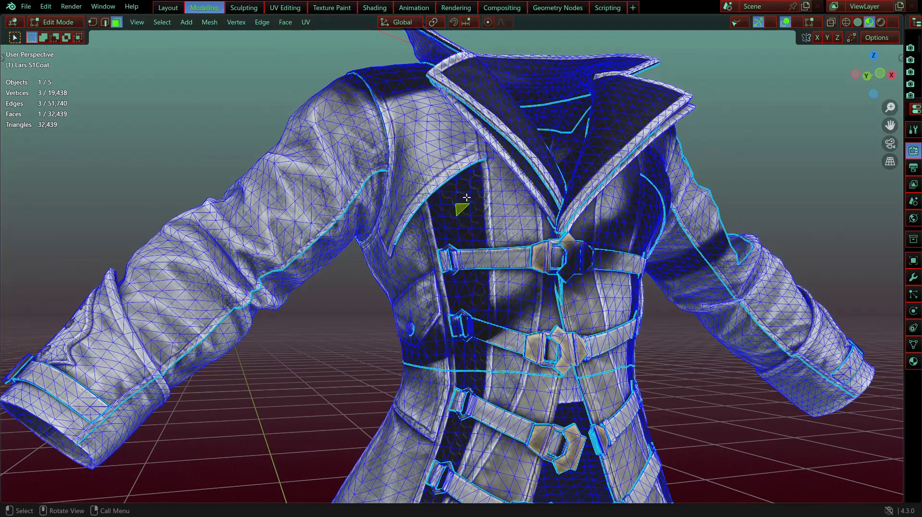
scroll(466, 197, up, 3)
key(c)
mouse_move(469, 191)
mouse_down()
mouse_move(473, 158)
mouse_move(461, 187)
mouse_move(441, 153)
mouse_move(448, 183)
mouse_move(474, 205)
mouse_up()
key(Escape)
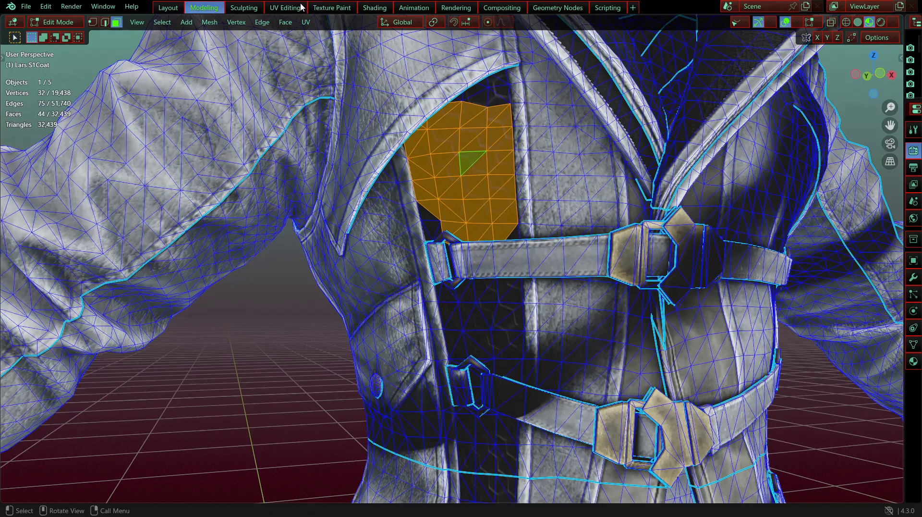
Step: Switch to the UV Editing workspace, examine where the selected chest panel faces lie on the normal map, and deselect them
click(296, 10)
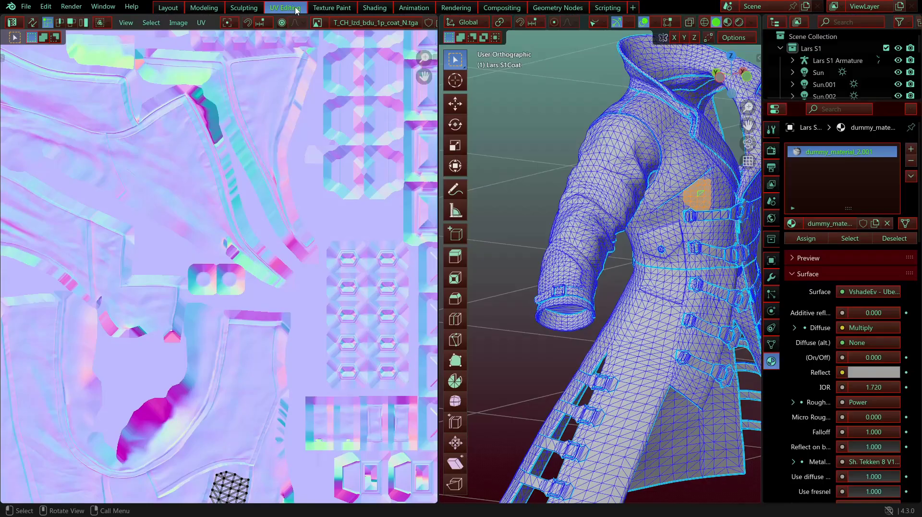
scroll(208, 287, down, 5)
scroll(208, 287, up, 7)
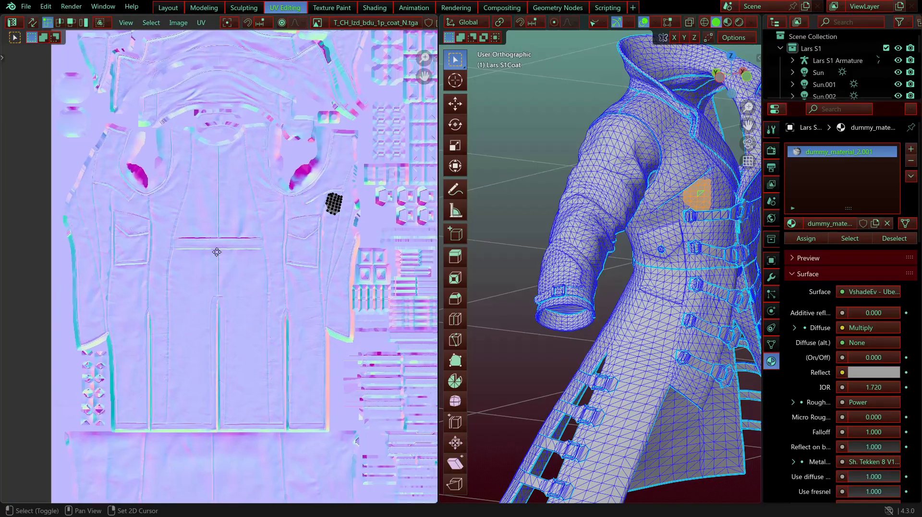
scroll(244, 287, up, 4)
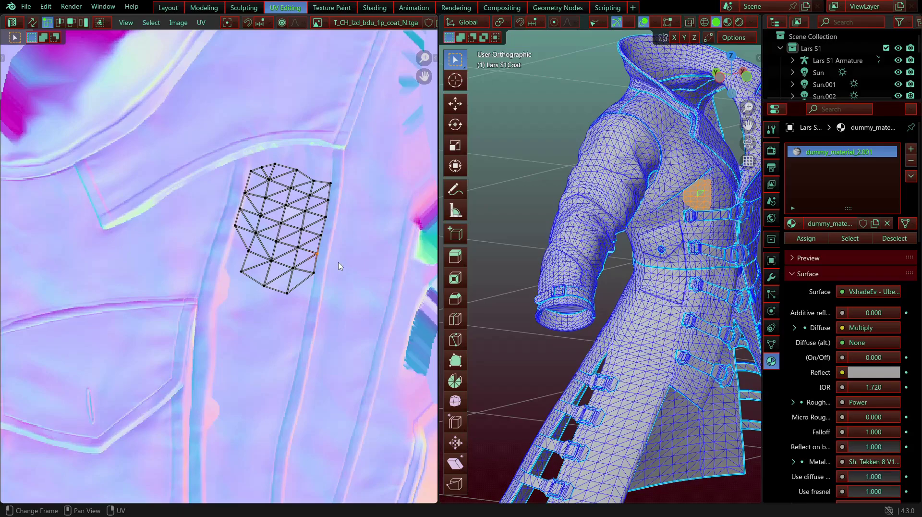
key(alt+a)
scroll(297, 217, down, 3)
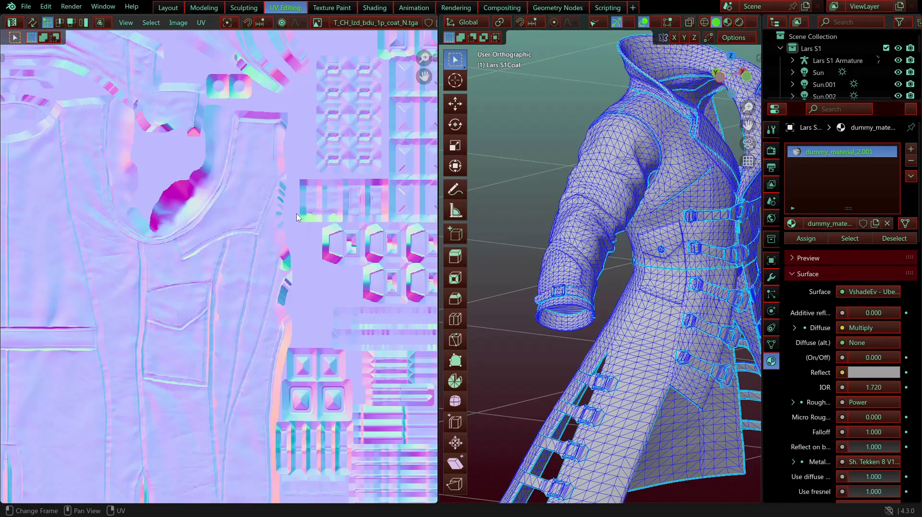
Step: Frame the coat's chest and straps in the 3D view and switch its shading to Material Preview
scroll(619, 240, up, 3)
middle_drag(619, 240, 595, 235)
shift+middle_drag(643, 192, 564, 266)
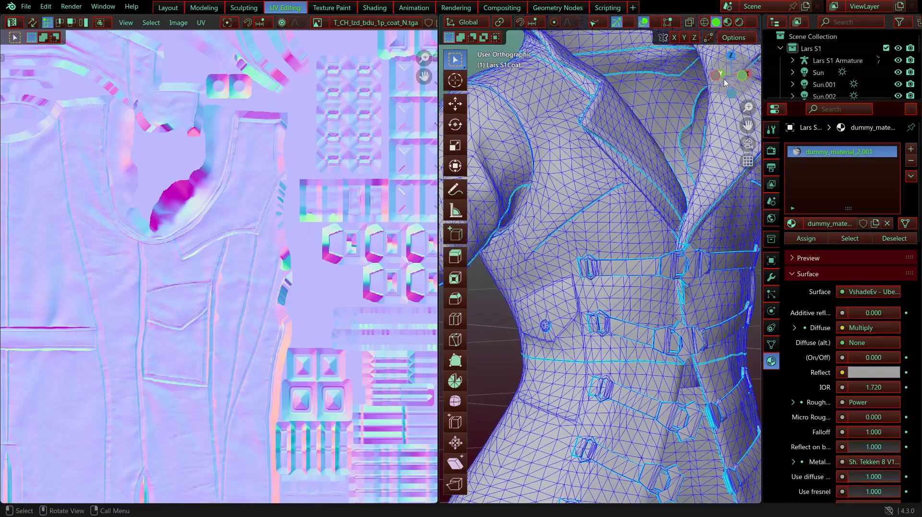
click(728, 22)
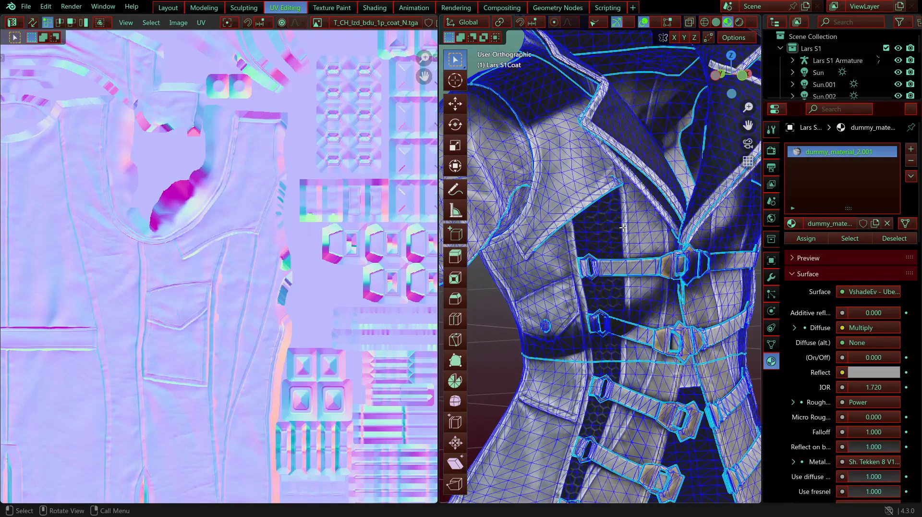
Step: Circle-select the hexagon-patterned panel faces above the uppermost chest strap in the textured 3D view
scroll(613, 172, up, 5)
key(c)
click(613, 171)
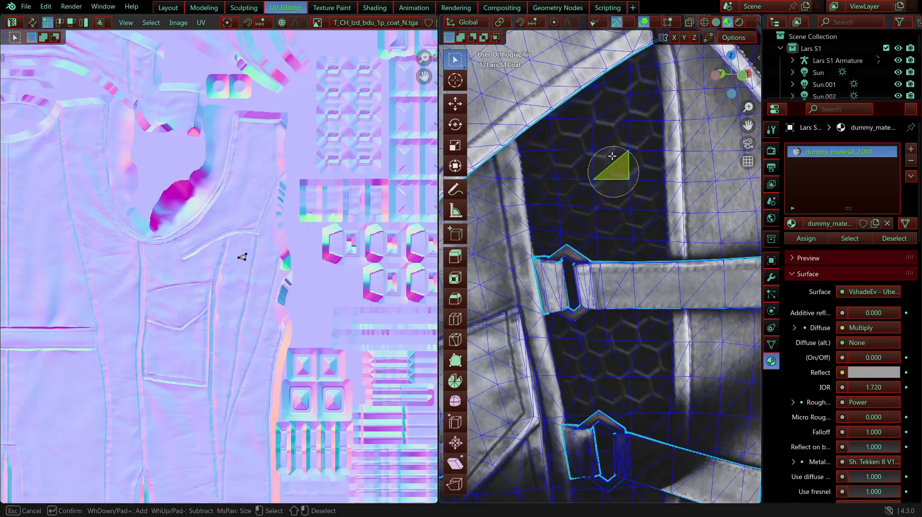
mouse_move(612, 156)
mouse_down()
mouse_move(619, 149)
mouse_move(567, 216)
mouse_move(552, 144)
mouse_move(618, 114)
mouse_move(633, 91)
mouse_move(627, 213)
mouse_up()
key(Escape)
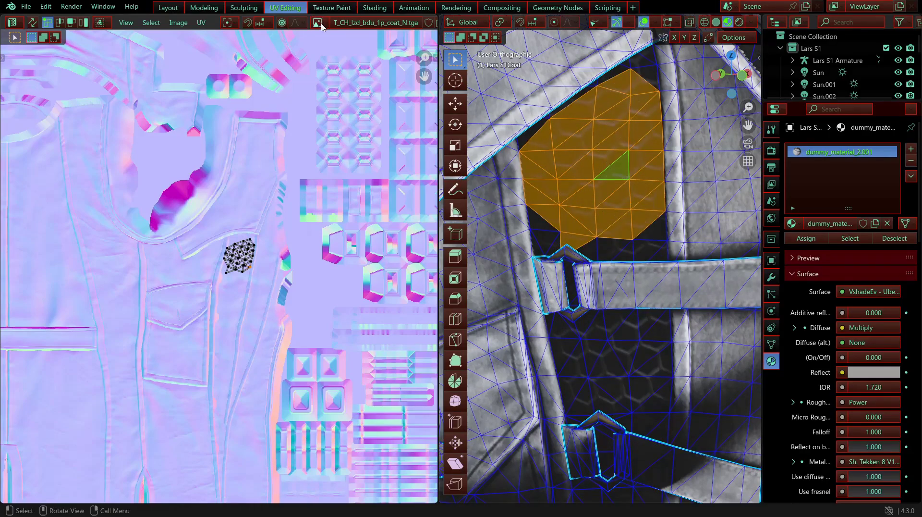
Step: Examine the coat's normal map around the selected panel faces, from the full sheet to its buckle and stud details
click(319, 23)
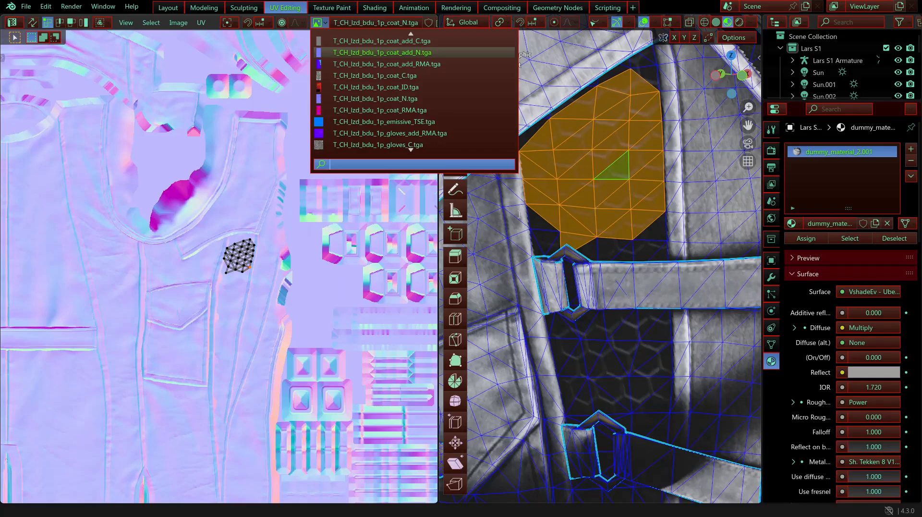
scroll(257, 297, down, 6)
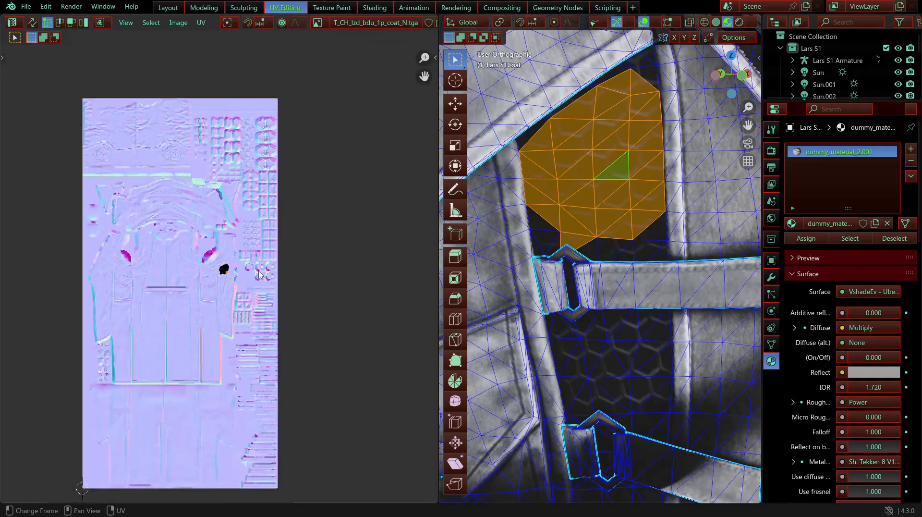
scroll(258, 297, up, 8)
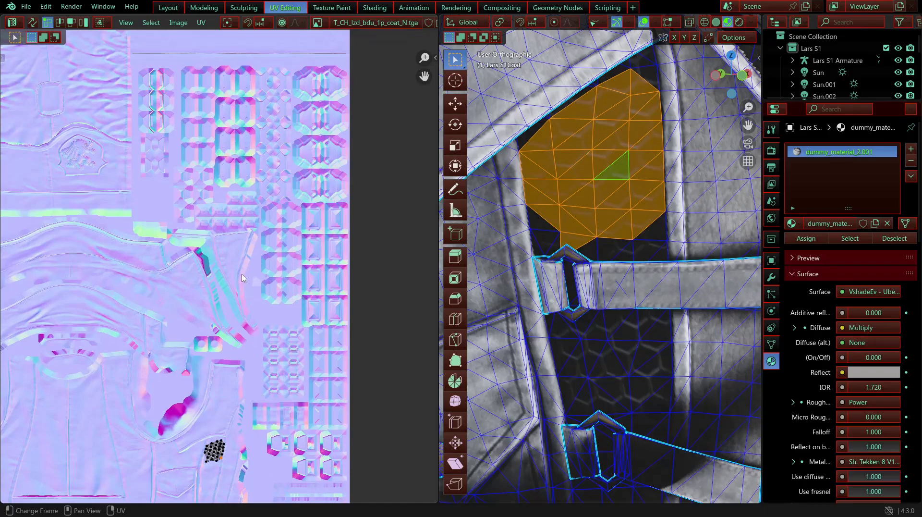
scroll(242, 278, up, 2)
scroll(596, 329, down, 7)
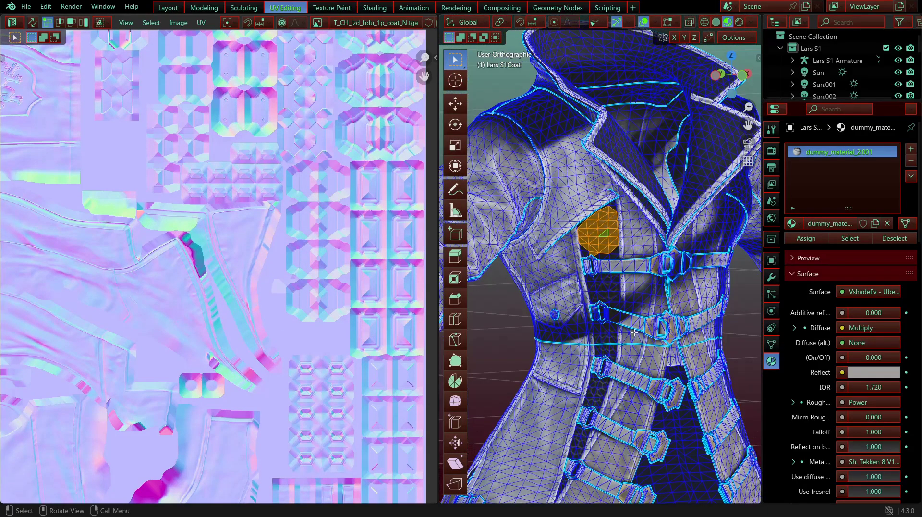
Step: Leave Edit Mode on the coat, frame its front, and display T_CH_lzd_bdu_1p_coat_add_N.tga in the image editor
key(Tab)
scroll(626, 266, down, 5)
scroll(627, 266, up, 1)
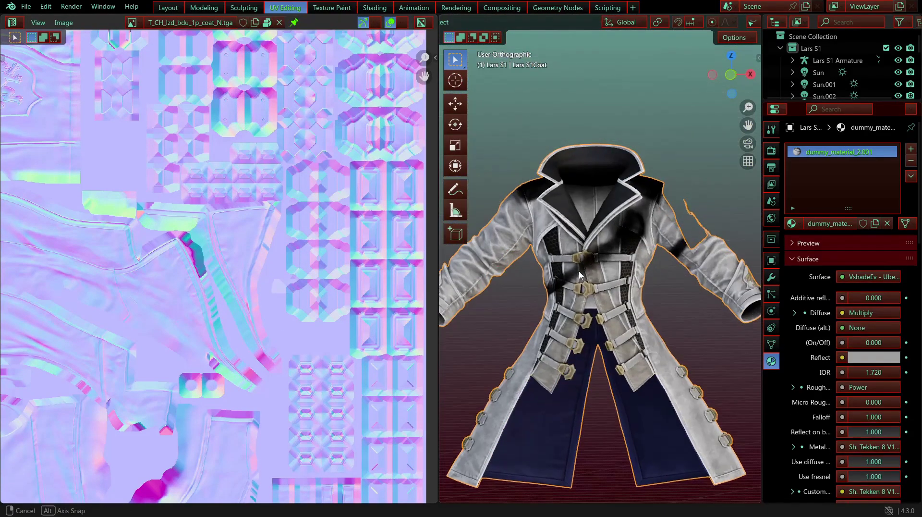
click(131, 22)
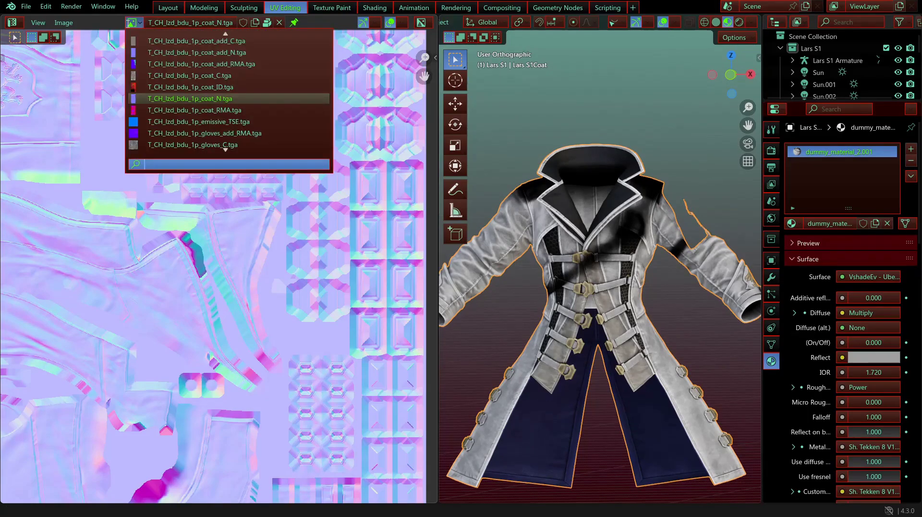
click(163, 54)
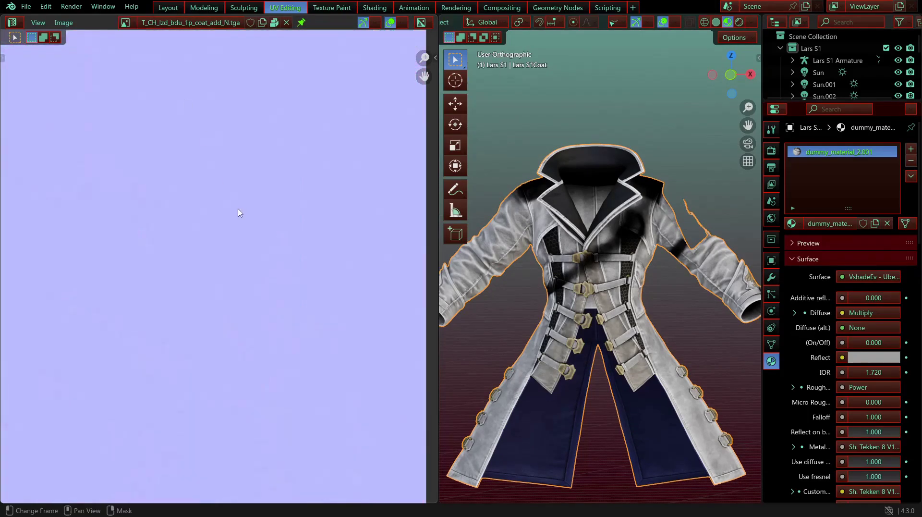
Step: Examine the narrow hexagon-patterned strips on the additional coat normal map
scroll(237, 211, down, 4)
scroll(243, 253, up, 4)
middle_drag(243, 253, 383, 498)
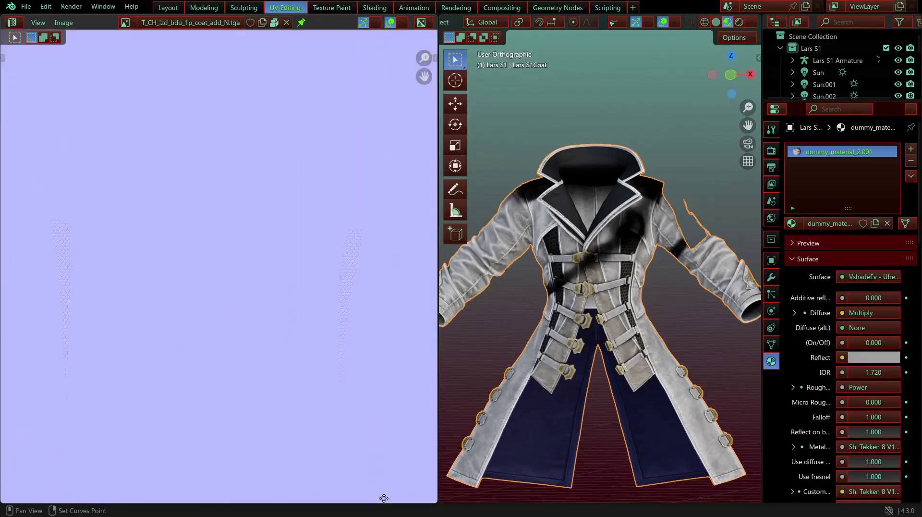
middle_drag(300, 188, 414, 160)
scroll(338, 125, up, 2)
scroll(310, 227, down, 6)
scroll(307, 255, up, 10)
scroll(243, 260, up, 3)
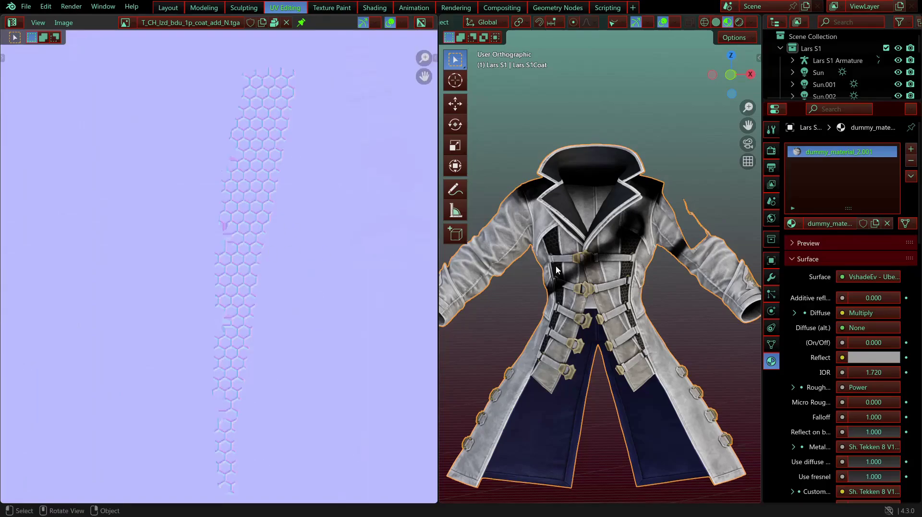
Step: Enter Edit Mode on the coat and compare the selected chest panel's UVs with the hexagon strip
key(Tab)
scroll(573, 257, up, 3)
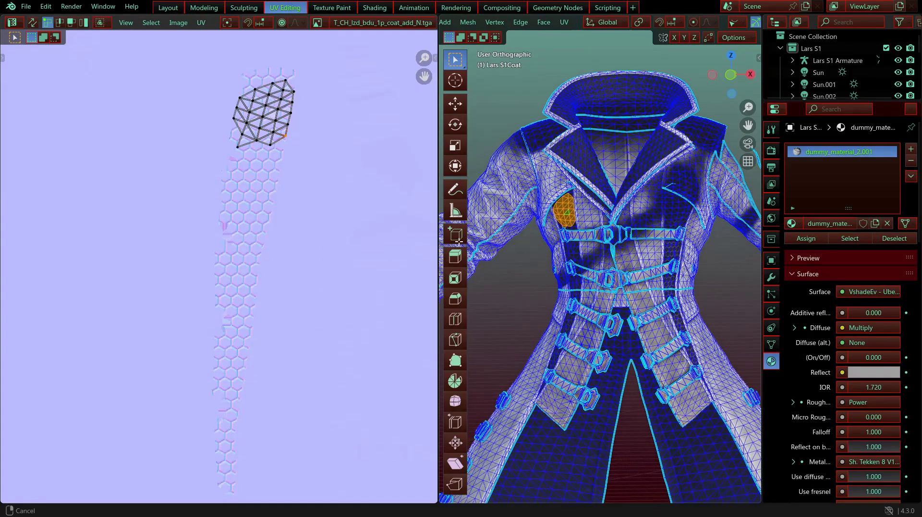
shift+middle_drag(307, 182, 252, 203)
scroll(636, 219, up, 6)
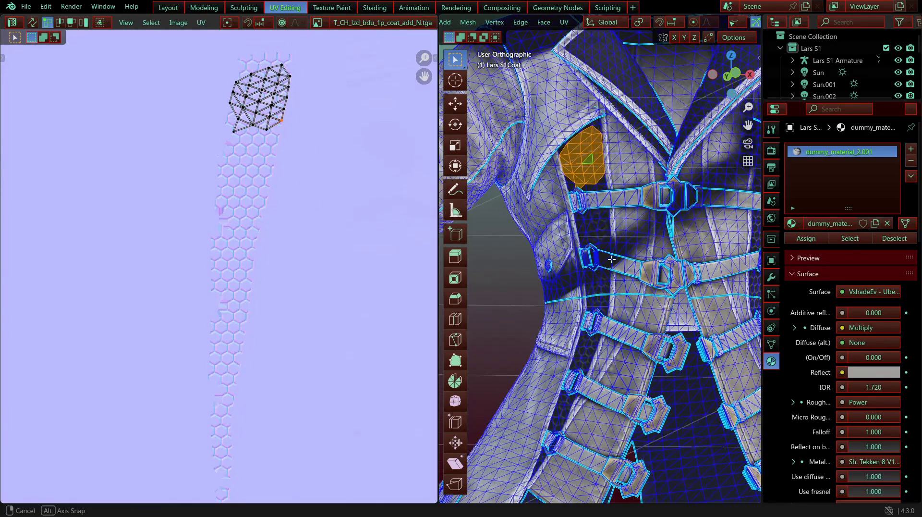
Step: Circle-select only the hexagon-patterned faces between the first and second chest straps and examine their UVs on the hexagon strip
scroll(636, 219, up, 5)
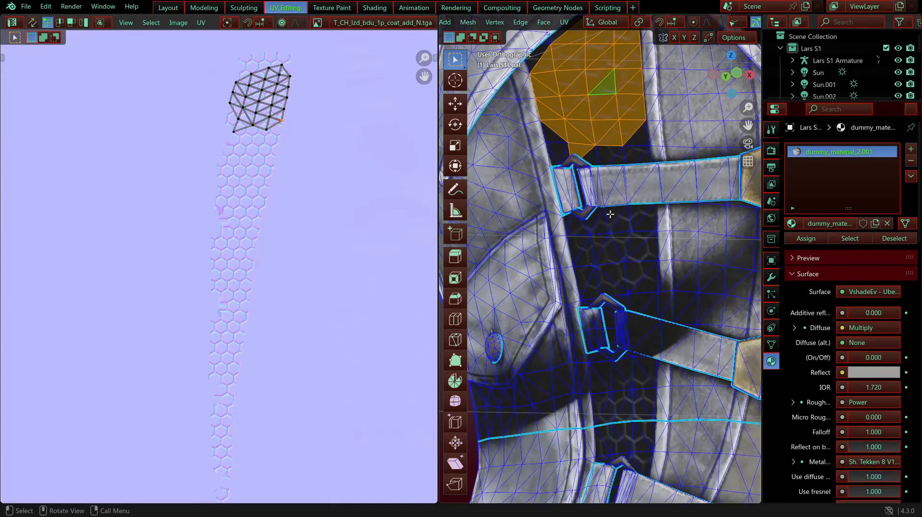
key(a)
key(alt+a)
key(c)
drag(596, 230, 624, 269)
key(Escape)
scroll(217, 242, down, 3)
shift+middle_drag(37, 249, 271, 191)
scroll(298, 216, up, 4)
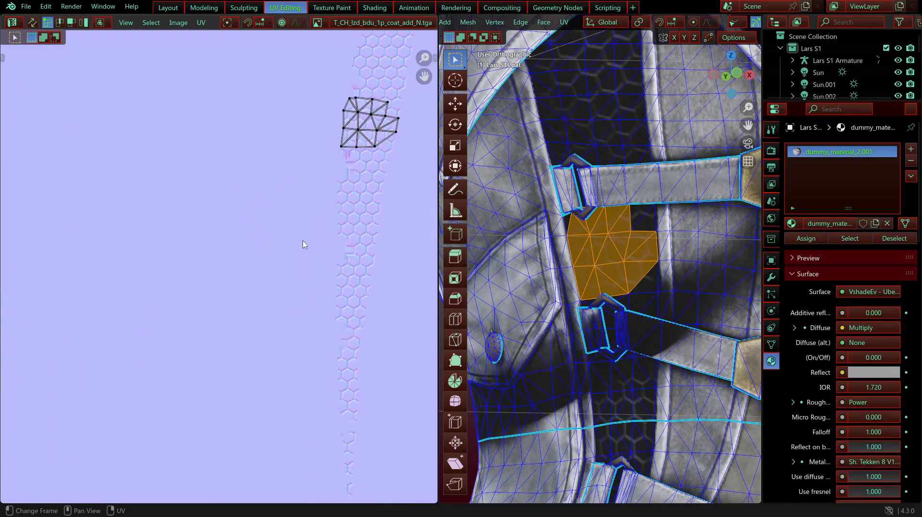
shift+middle_drag(305, 245, 182, 328)
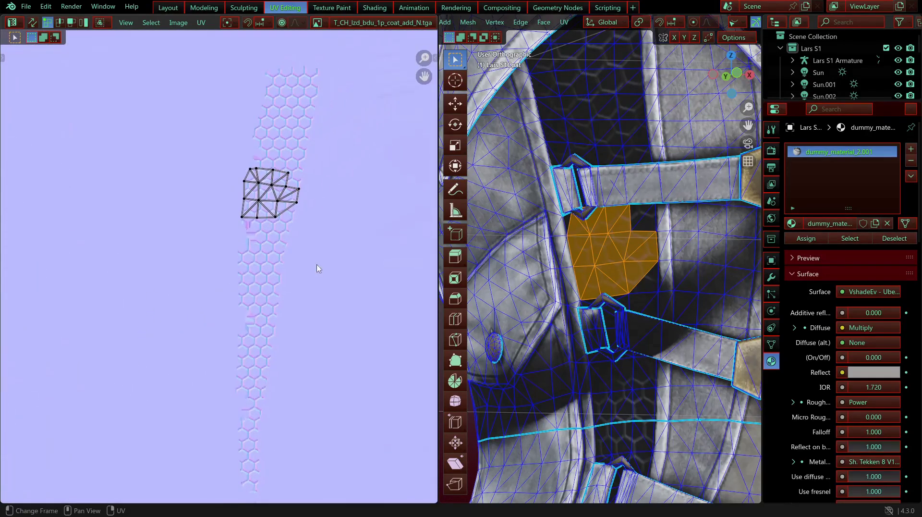
Step: Try to cover the hexagon panel above the uppermost strap by growing a one-face selection three times, and clear the selection
click(615, 91)
key(ctrl+KP_Add)
key(ctrl+KP_Add)
key(ctrl+KP_Add)
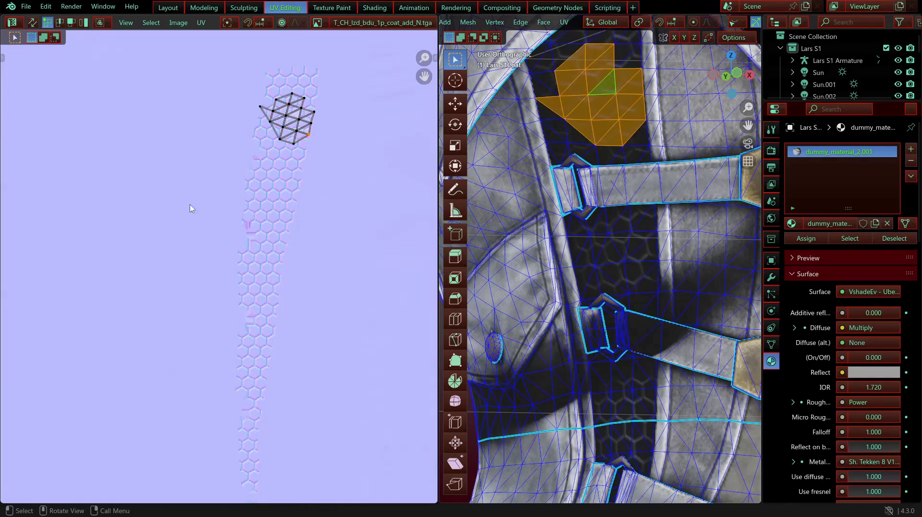
key(a)
key(alt+a)
key(a)
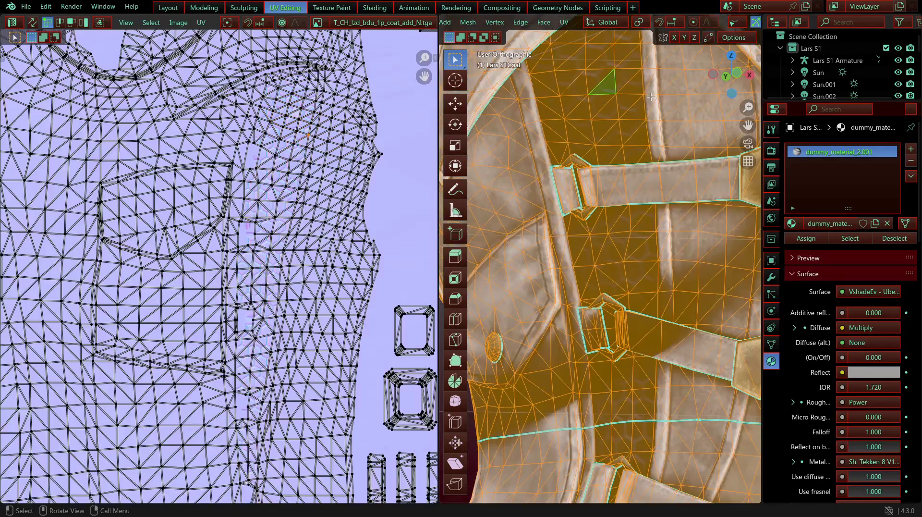
key(alt+a)
Step: Circle-select the hexagon-patterned faces above the uppermost chest strap and between the first and second straps
middle_drag(596, 111, 598, 148)
key(c)
mouse_move(599, 148)
mouse_down()
mouse_move(603, 120)
mouse_move(603, 158)
mouse_move(574, 187)
mouse_move(581, 155)
mouse_move(619, 192)
mouse_up()
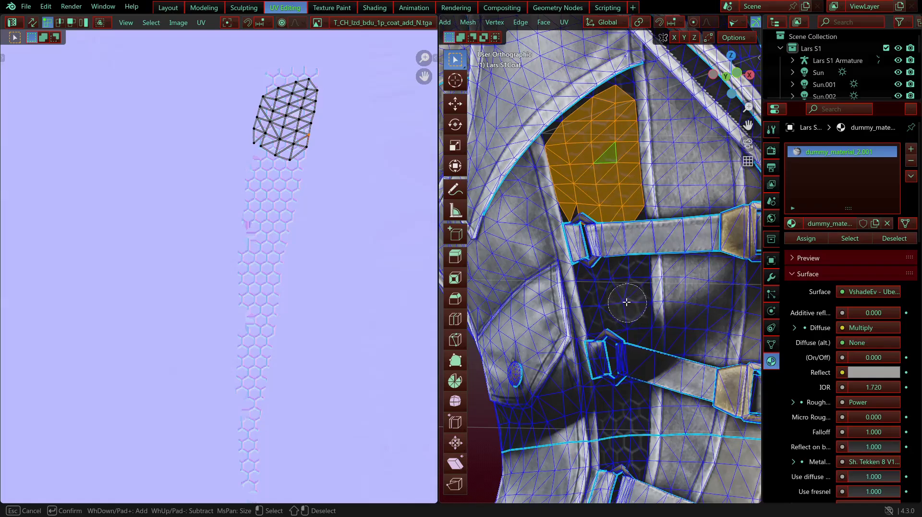
mouse_move(621, 300)
mouse_down()
mouse_move(596, 282)
mouse_move(629, 284)
mouse_move(642, 312)
mouse_up()
key(Escape)
middle_drag(723, 279, 670, 282)
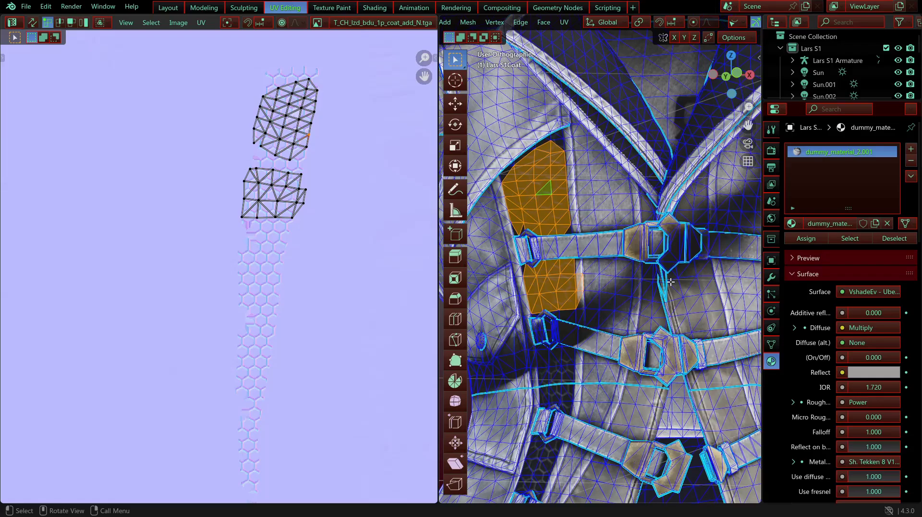
Step: Examine where the selected faces lie on the additional normal map, and compare the remaining hexagon strip with the panels between the lower straps
scroll(315, 231, down, 9)
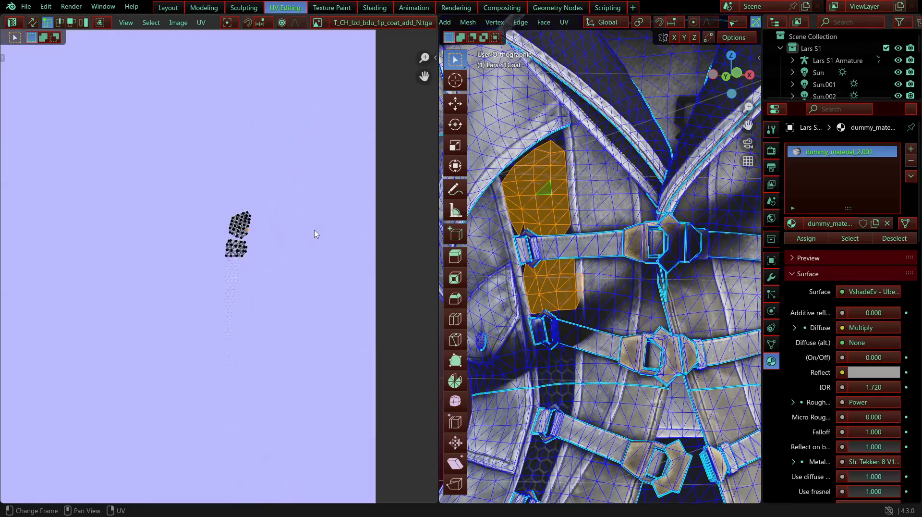
middle_drag(151, 307, 195, 299)
scroll(266, 361, up, 1)
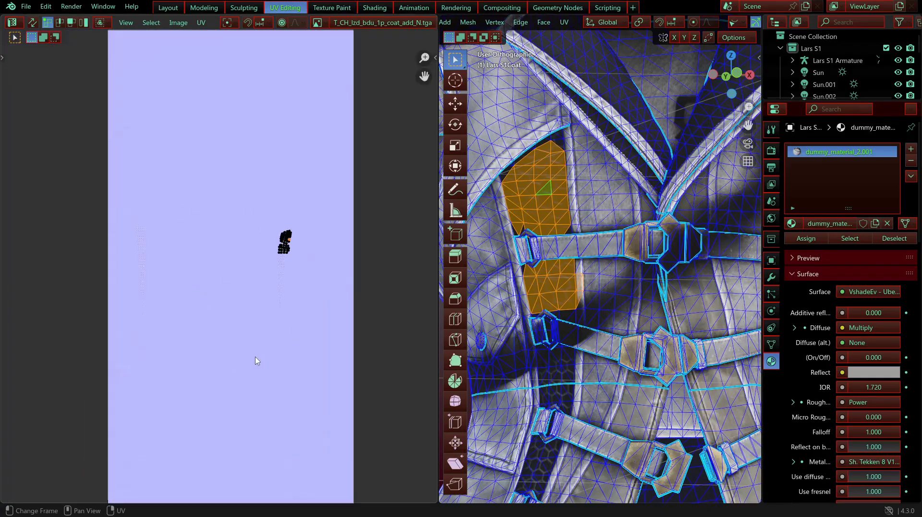
scroll(258, 356, down, 1)
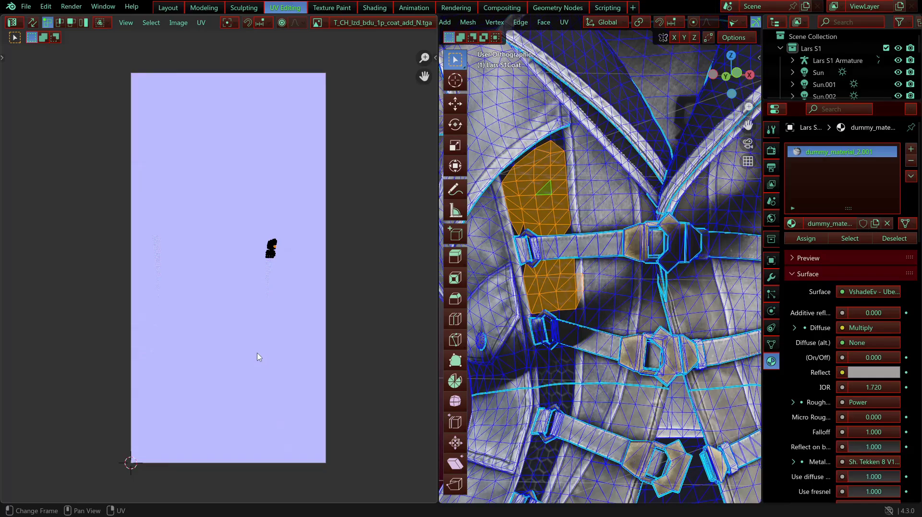
scroll(307, 326, up, 5)
middle_drag(331, 256, 208, 313)
scroll(236, 313, up, 3)
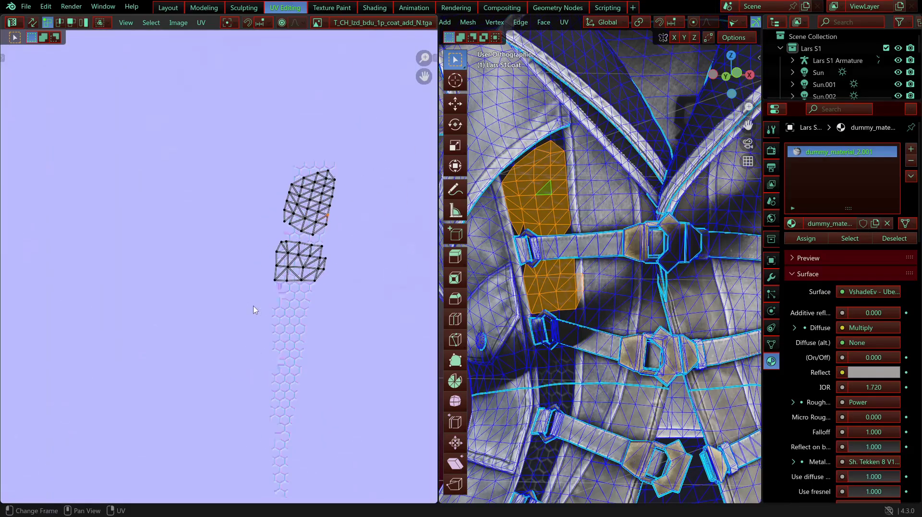
middle_drag(258, 261, 224, 164)
scroll(246, 283, up, 3)
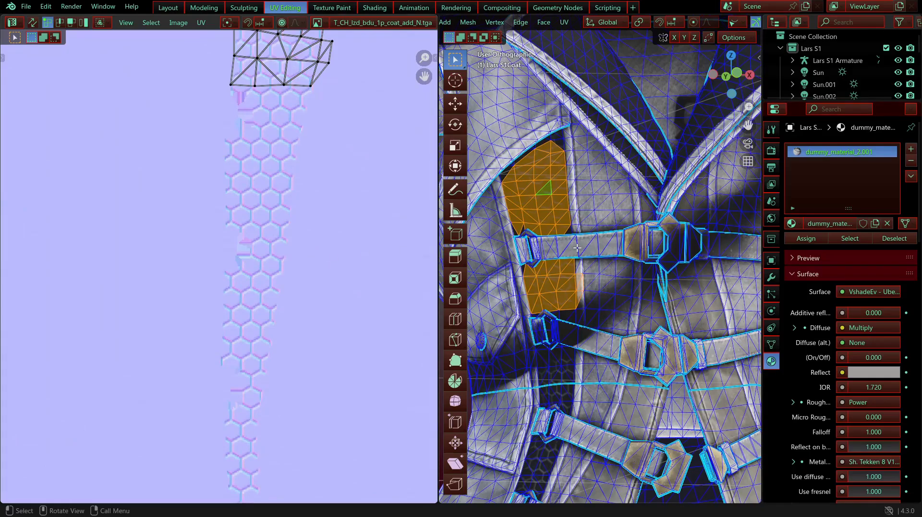
middle_drag(573, 249, 599, 195)
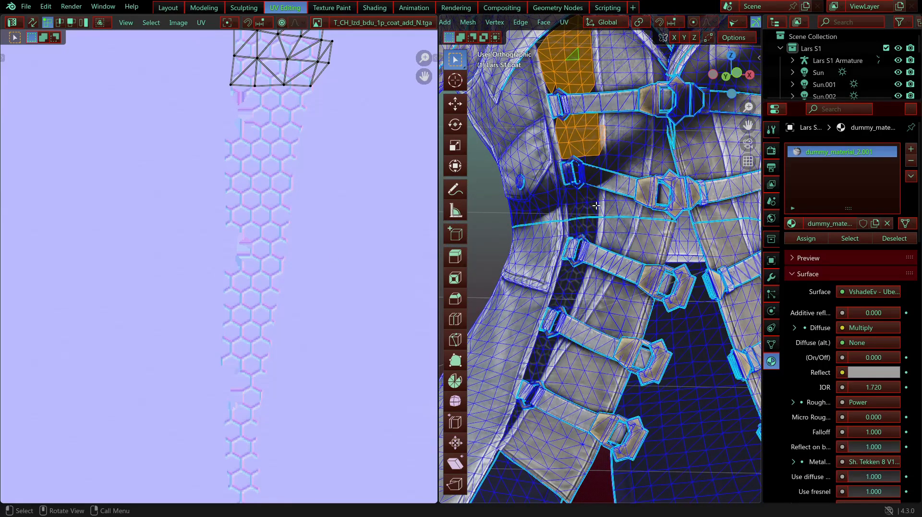
scroll(591, 213, up, 1)
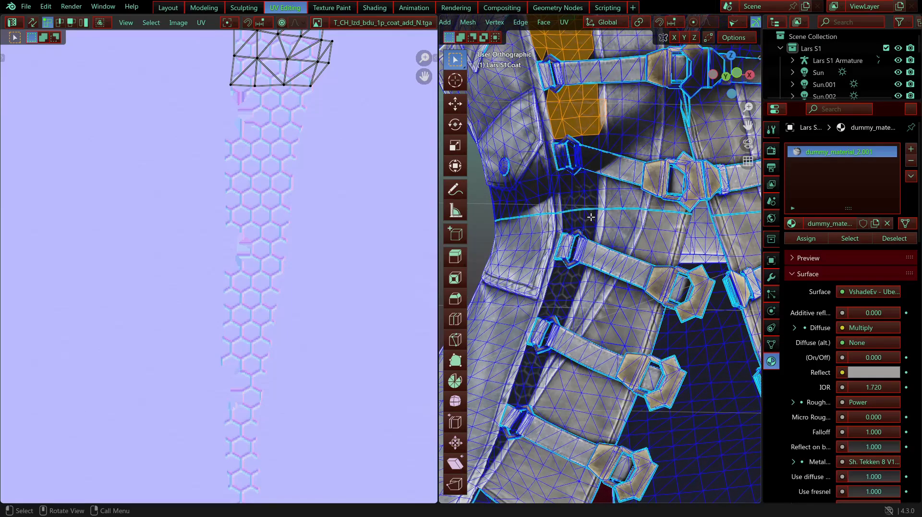
shift+middle_drag(558, 98, 587, 300)
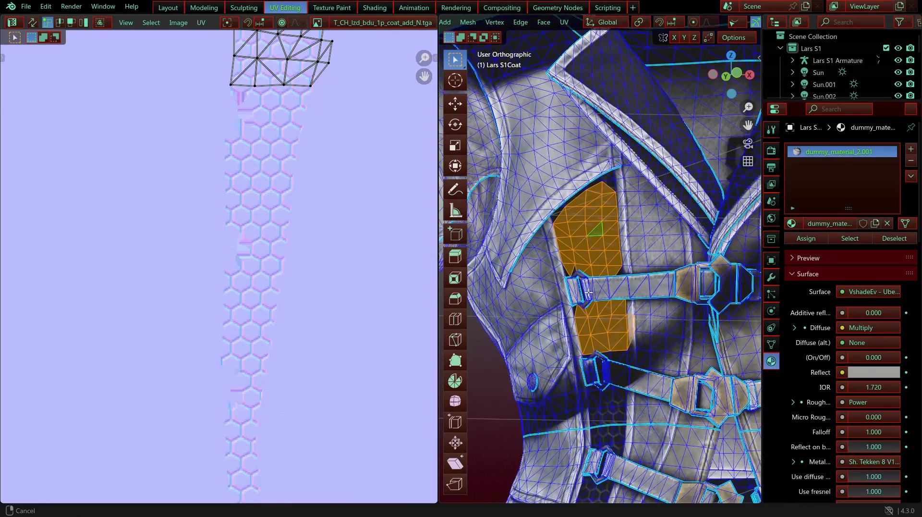
Step: Try to circle-select a band of hexagon-patterned faces just above the uppermost strap, and deselect everything
scroll(619, 182, up, 2)
click(645, 159)
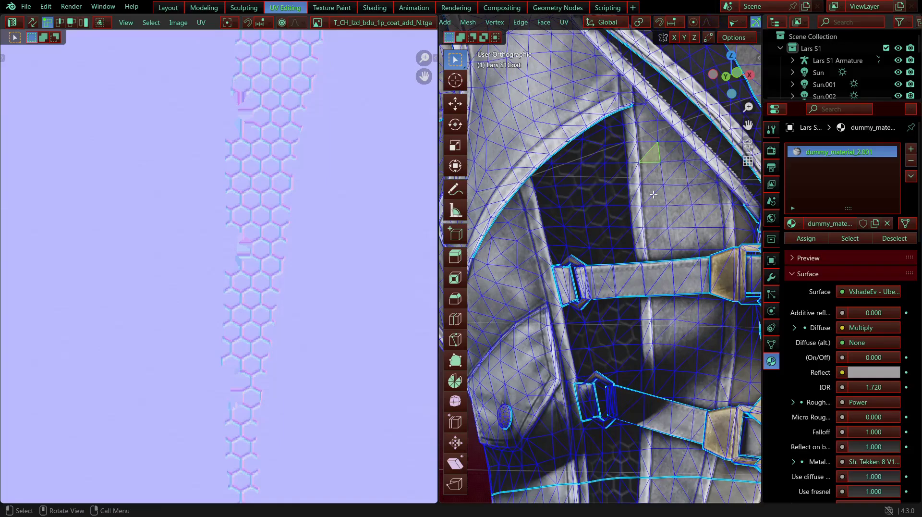
key(c)
drag(620, 221, 560, 227)
right_click(560, 227)
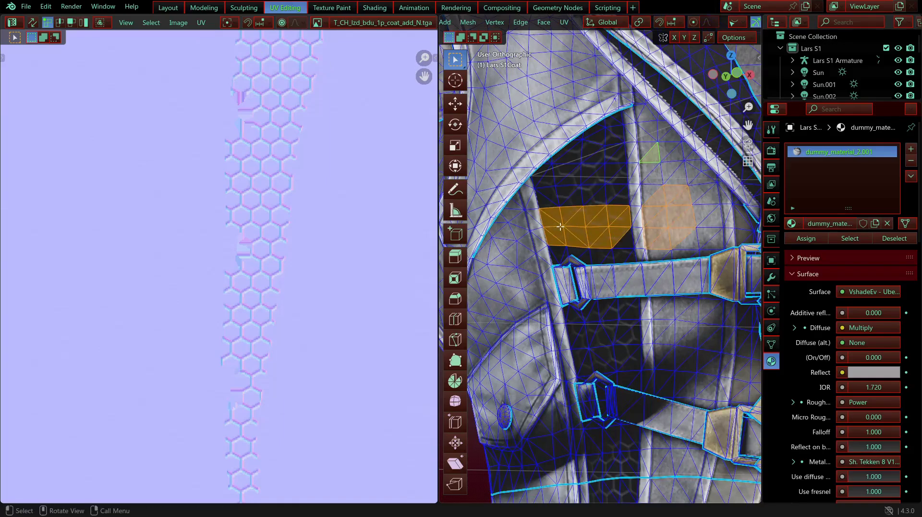
key(alt+a)
Step: Compare the hexagon panels on both sides of the coat with the normal map strip, selecting one panel face below the second strap
scroll(622, 200, down, 3)
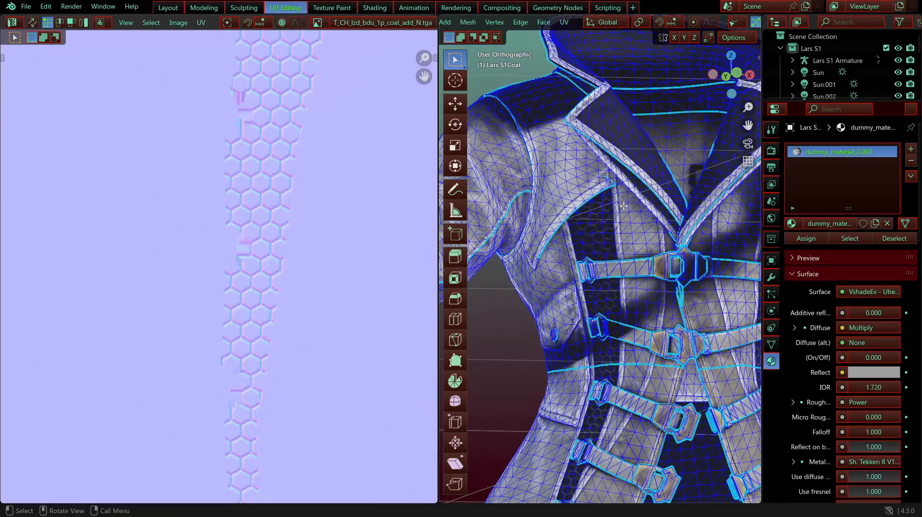
scroll(623, 205, down, 3)
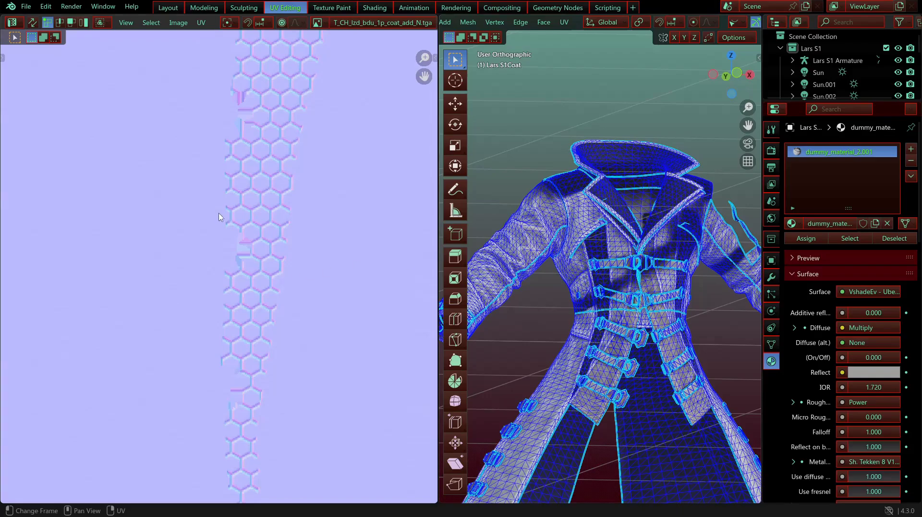
scroll(219, 217, down, 1)
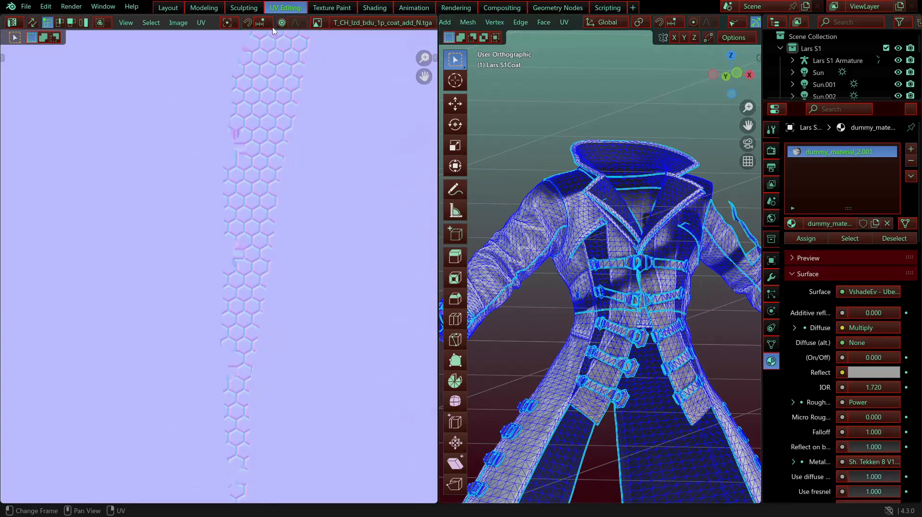
scroll(646, 285, up, 5)
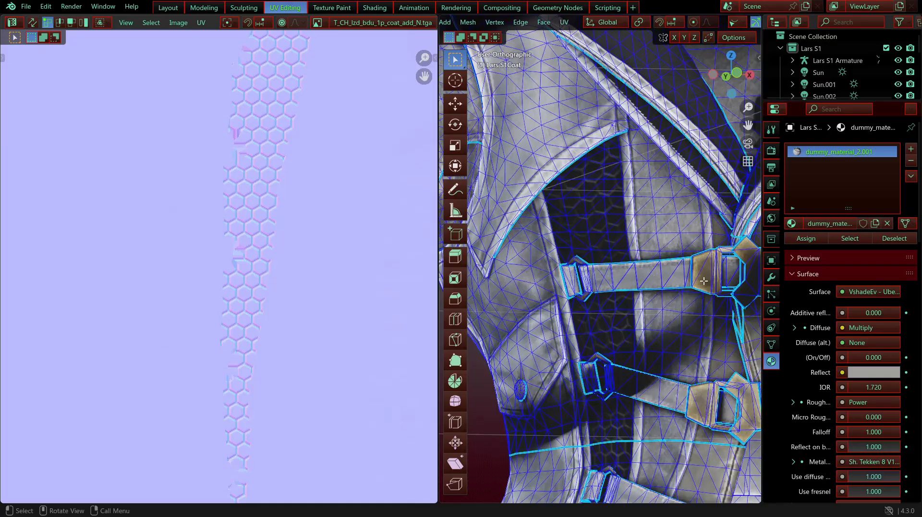
middle_drag(645, 284, 606, 283)
scroll(658, 210, up, 3)
shift+middle_drag(605, 329, 595, 139)
scroll(629, 263, up, 2)
click(628, 263)
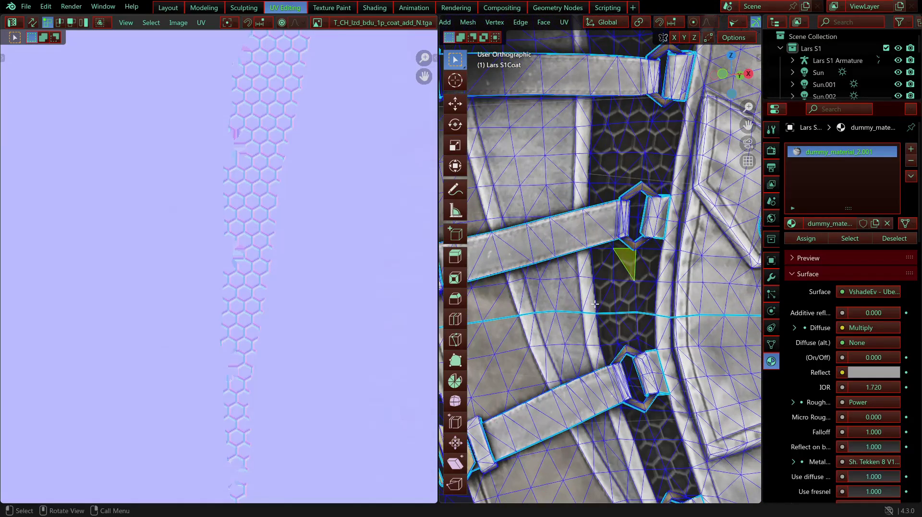
scroll(594, 304, down, 3)
scroll(212, 307, down, 4)
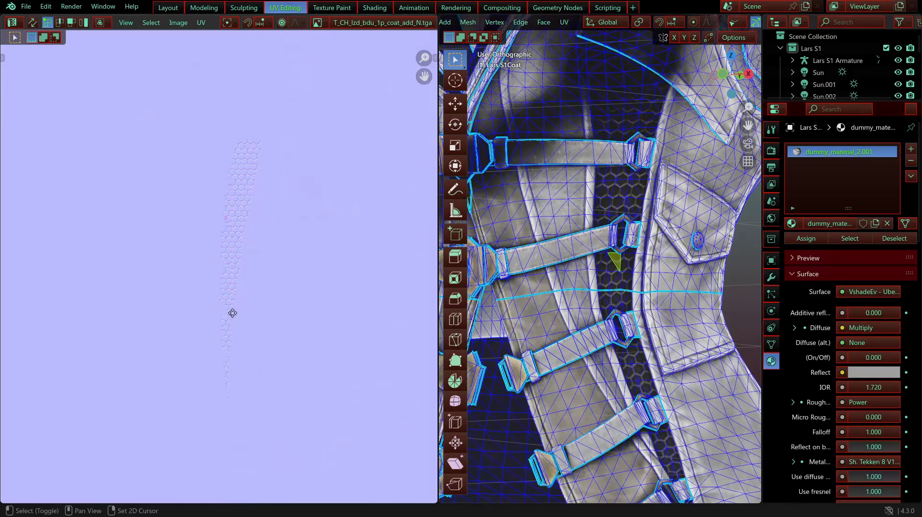
Step: Show the coat's additional colour map T_CH_lzd_bdu_1p_coat_add_C.tga, and switch back to T_CH_lzd_bdu_1p_coat_add_N.tga to compare the hexagon strip
click(318, 23)
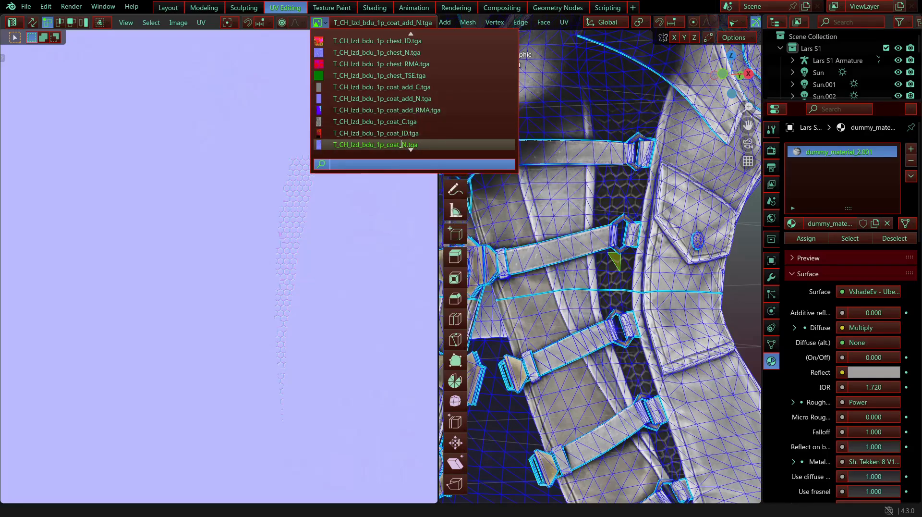
mouse_move(406, 100)
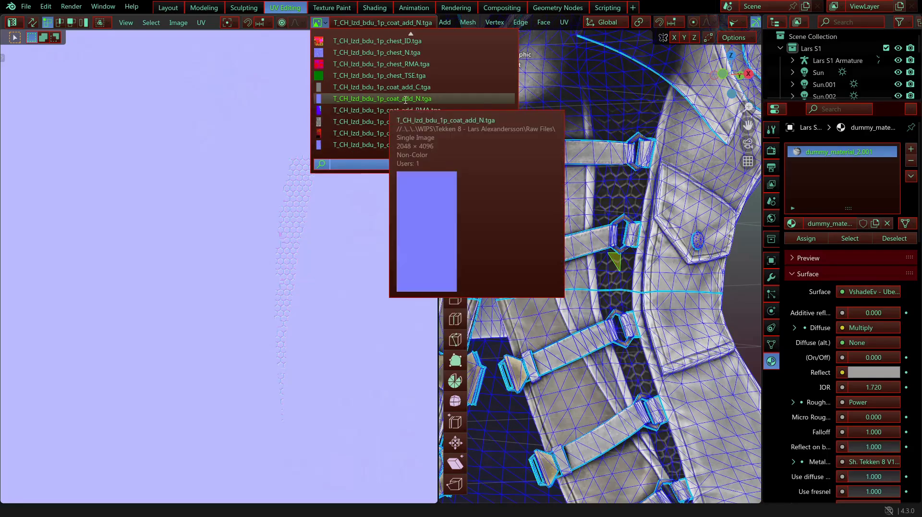
click(406, 87)
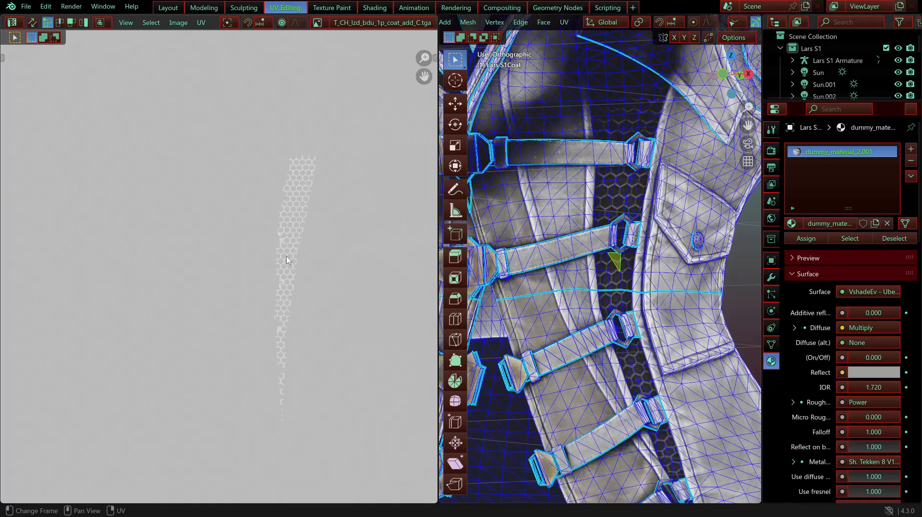
click(317, 22)
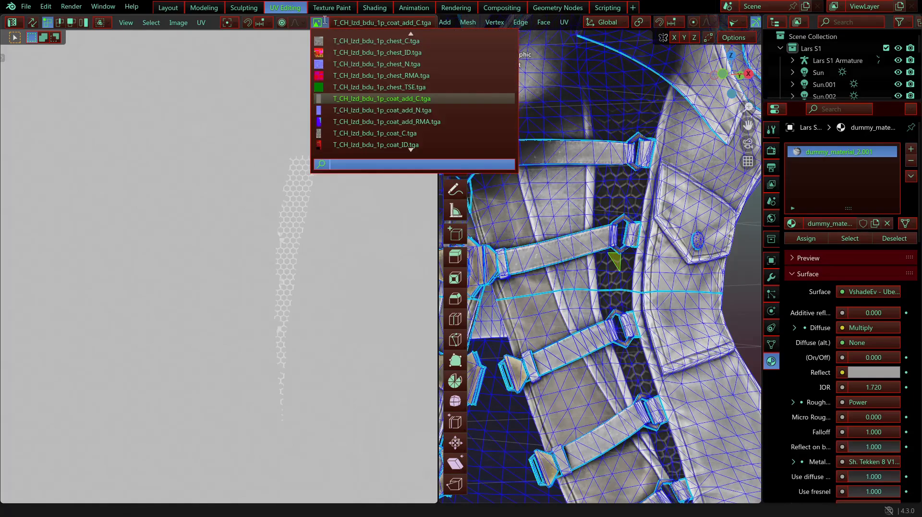
click(367, 110)
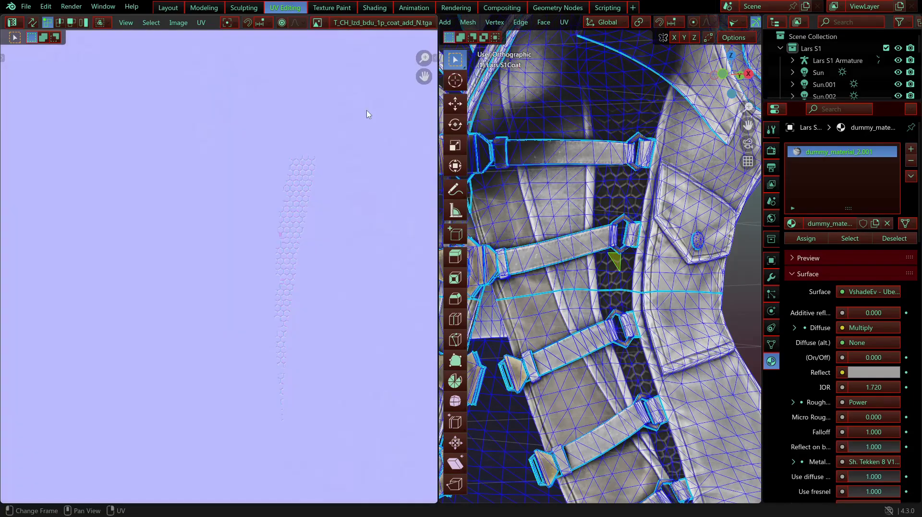
Step: Display the base normal map T_CH_lzd_bdu_1p_coat_N.tga and examine its pocket, body and collar areas
click(317, 23)
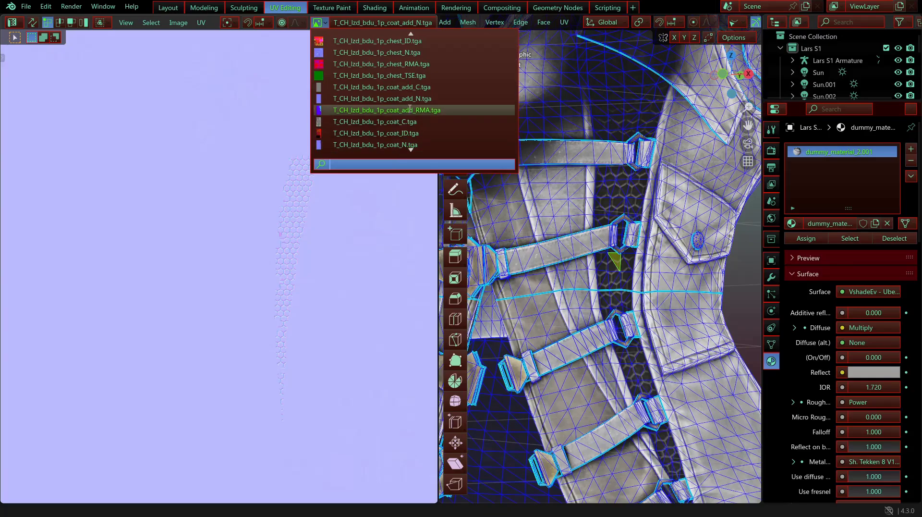
click(403, 145)
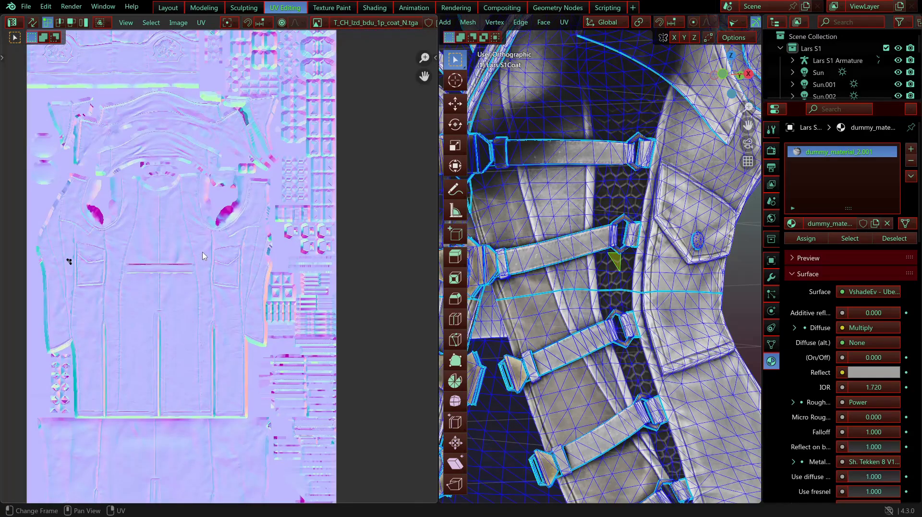
scroll(202, 256, up, 3)
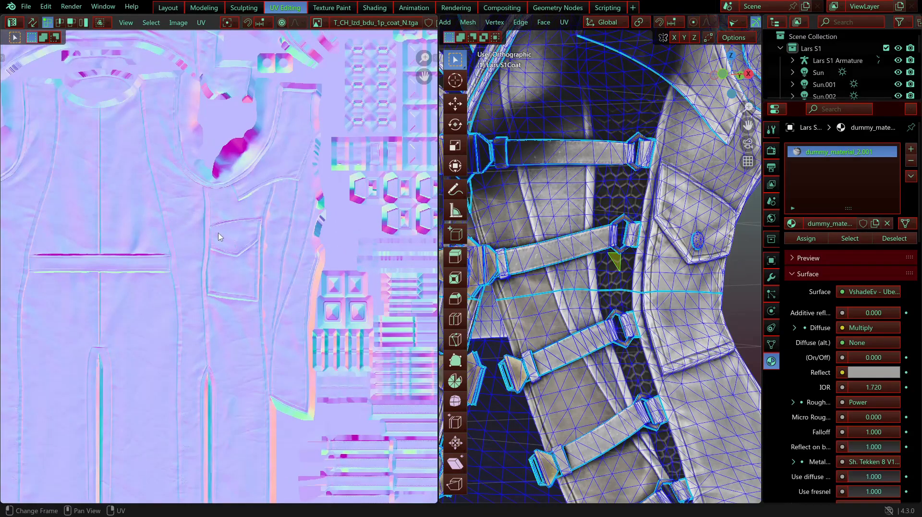
scroll(137, 219, down, 2)
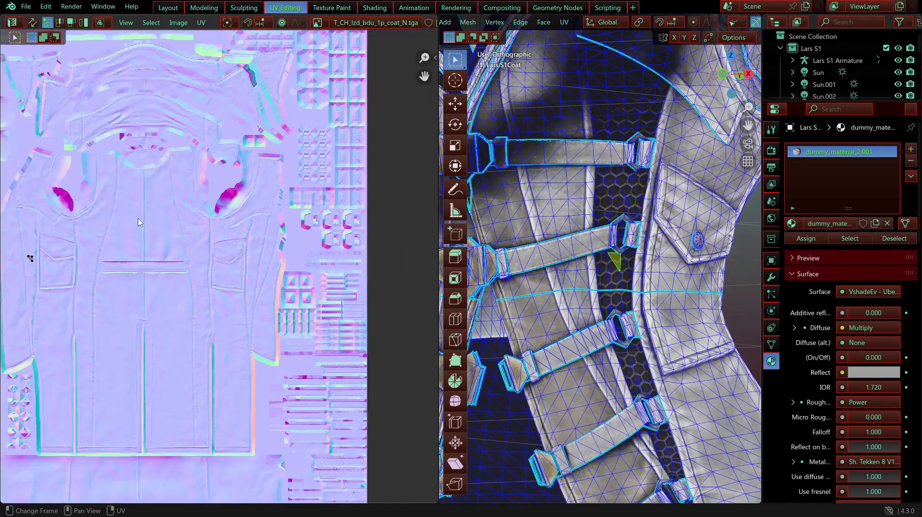
shift+middle_drag(160, 216, 242, 341)
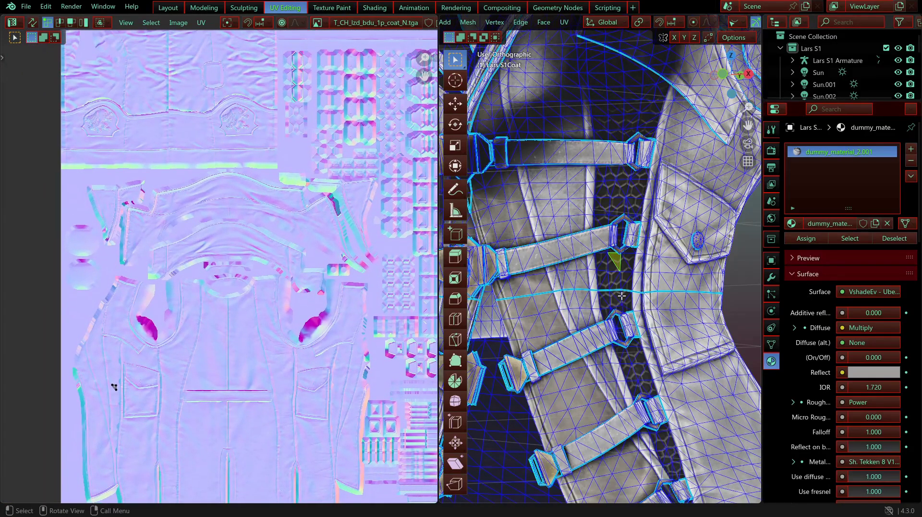
Step: Compare the base normal map layout with the coat's front, from the whole garment to the chest straps and hexagon panels
middle_drag(624, 298, 602, 251)
scroll(592, 246, down, 4)
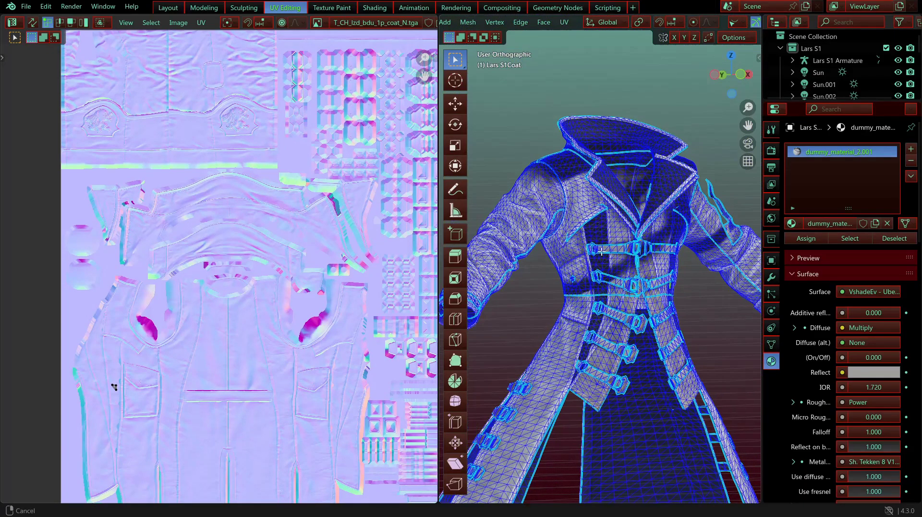
scroll(127, 248, up, 1)
scroll(139, 250, down, 1)
scroll(186, 283, down, 5)
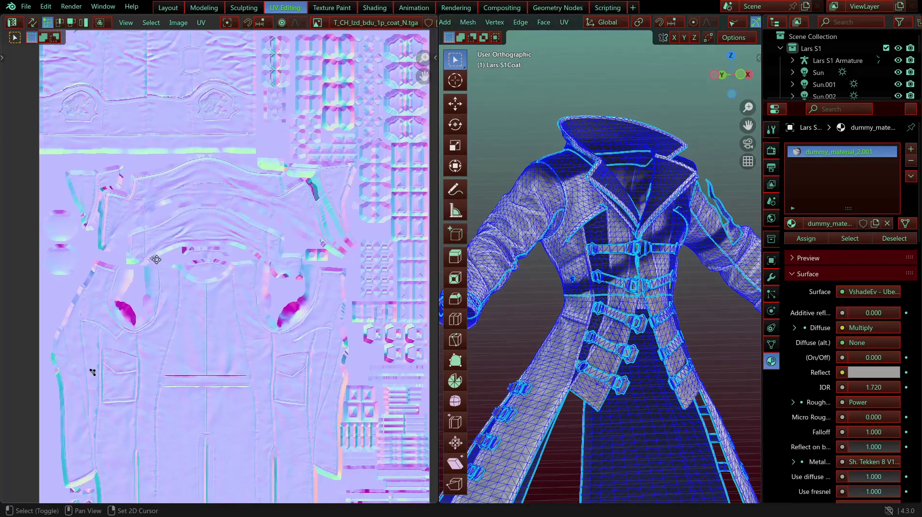
scroll(273, 261, up, 3)
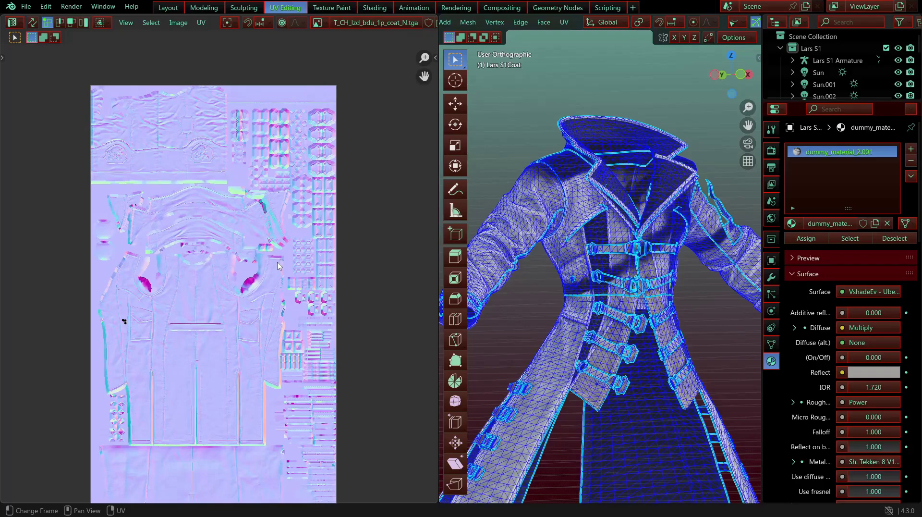
middle_drag(262, 303, 255, 329)
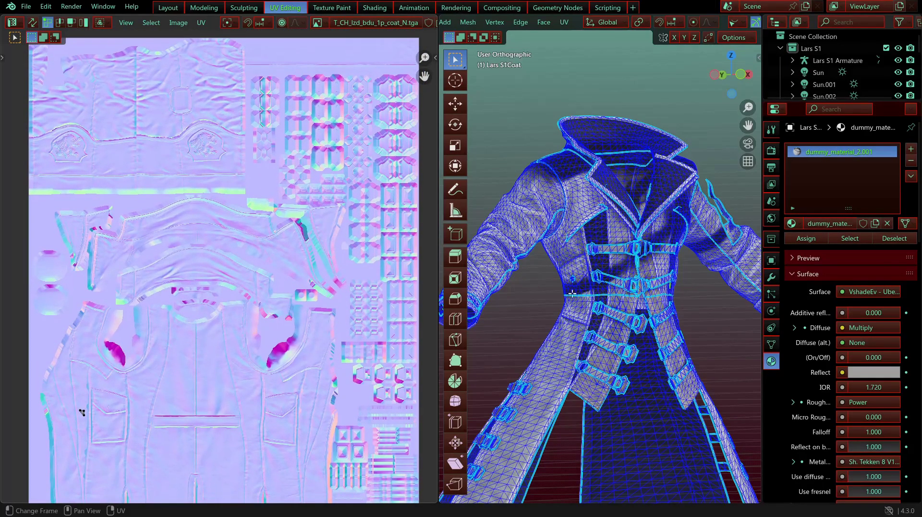
scroll(601, 258, up, 4)
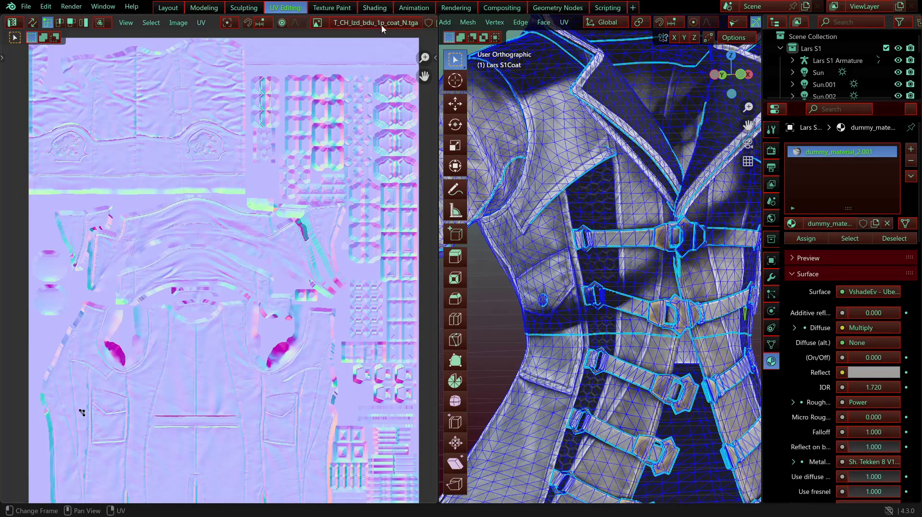
Step: Switch to the Modeling workspace and inspect the wireframe of the lower straps, buckles and inner lining of the coat tails
click(204, 7)
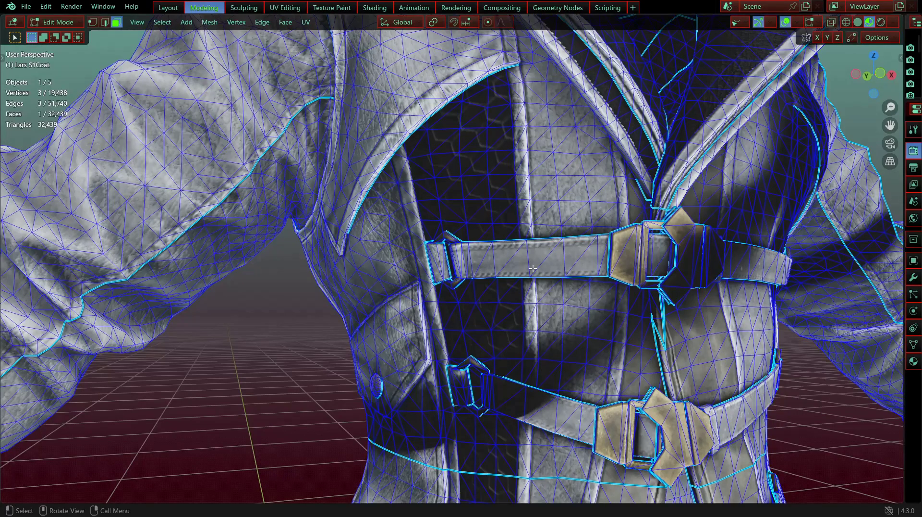
scroll(530, 268, down, 5)
middle_drag(615, 283, 496, 259)
scroll(495, 259, up, 4)
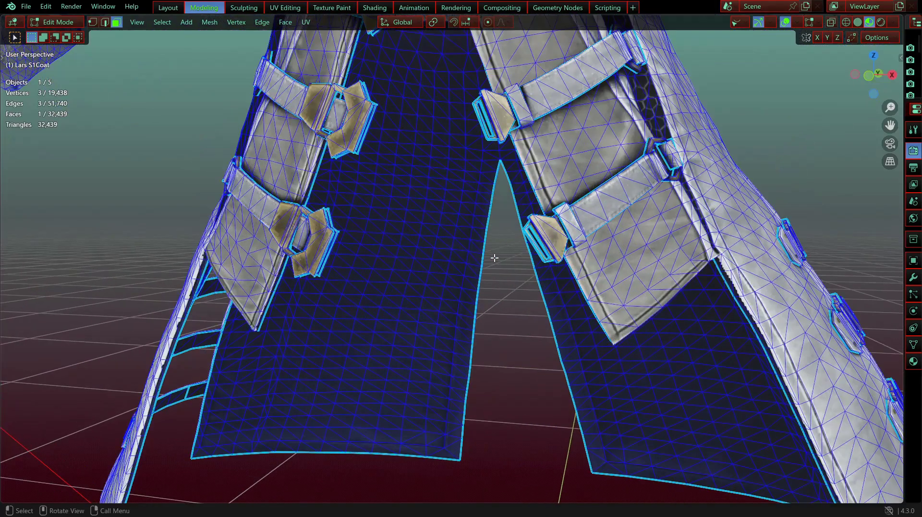
scroll(494, 257, up, 2)
middle_drag(421, 258, 415, 256)
scroll(415, 257, down, 4)
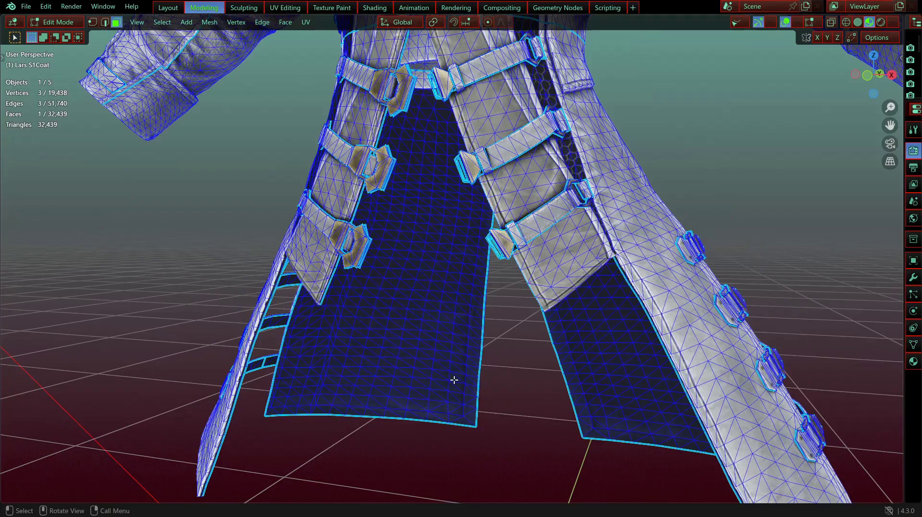
Step: Return the coat to Object Mode and view the whole textured garment at an angle from the front
key(Tab)
scroll(455, 332, down, 5)
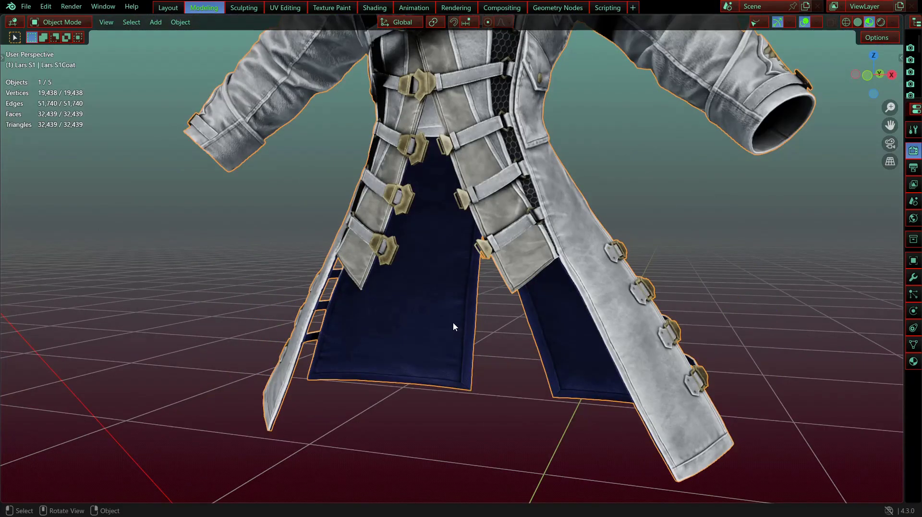
scroll(451, 312, down, 2)
middle_drag(449, 293, 463, 316)
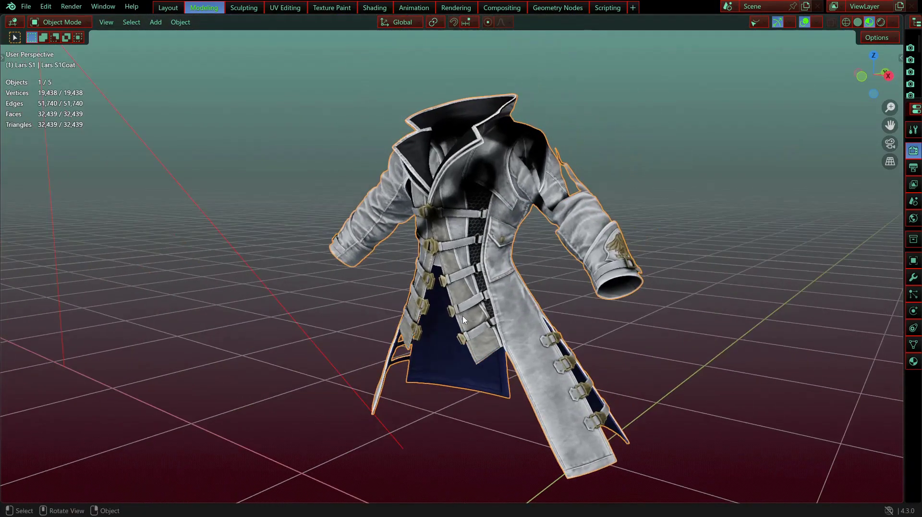
Step: Clear the selection and unhide all hidden parts of the character model
key(alt+a)
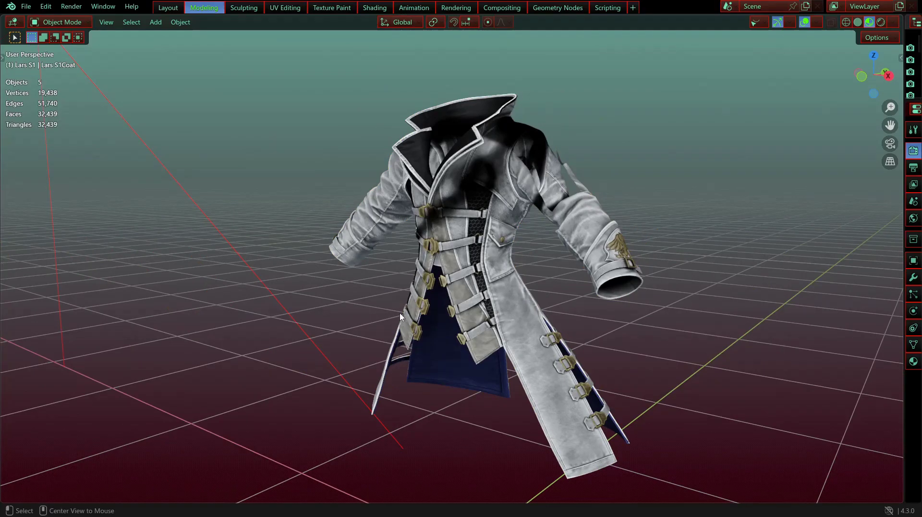
key(alt+h)
scroll(580, 276, up, 3)
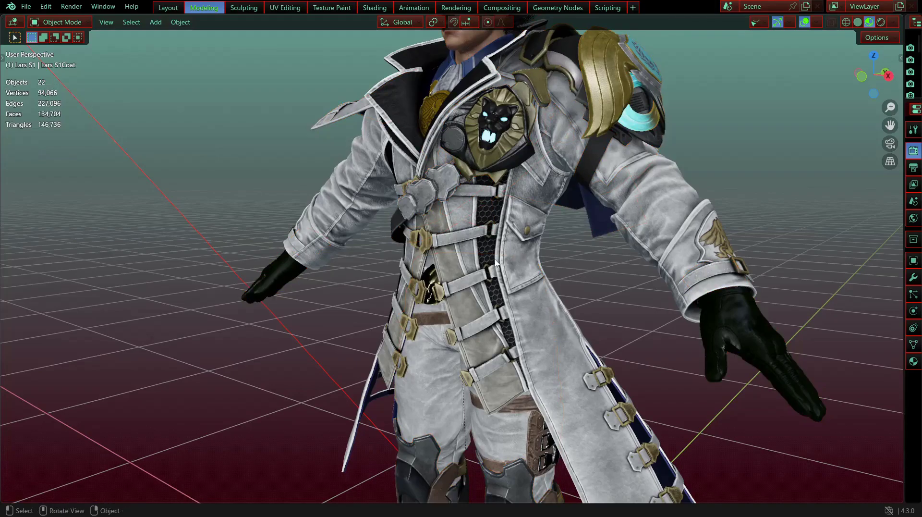
middle_drag(497, 263, 468, 196)
shift+middle_drag(480, 128, 474, 235)
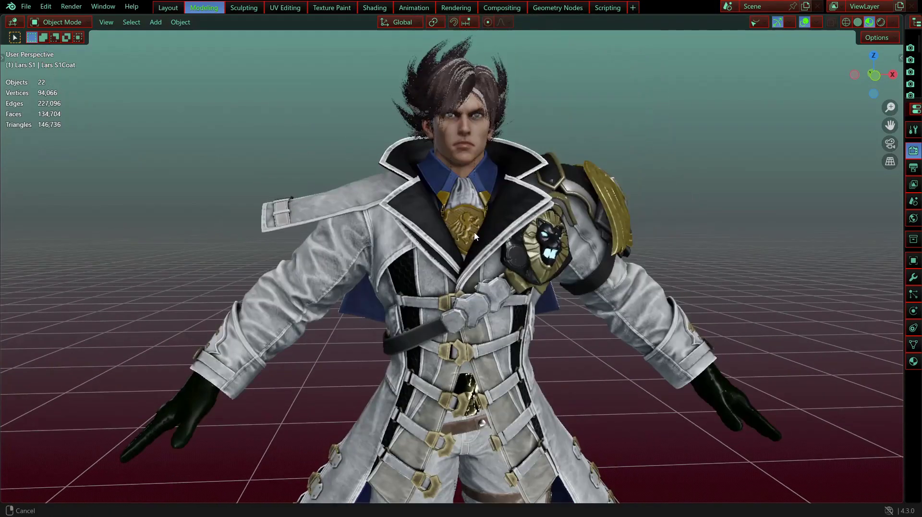
shift+middle_drag(491, 461, 542, 263)
Step: Isolate the pants by selecting them, inverting the selection and hiding all the other parts
click(572, 319)
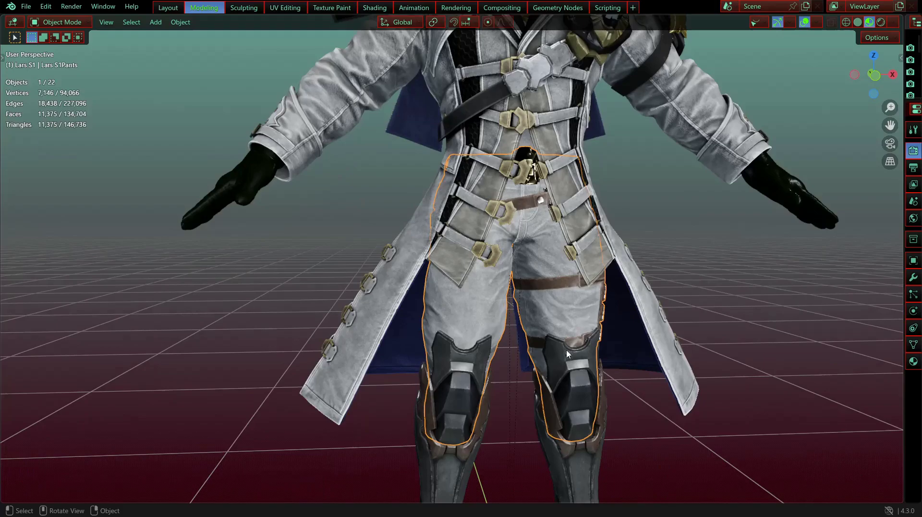
shift+middle_drag(561, 366, 535, 228)
middle_drag(503, 260, 534, 317)
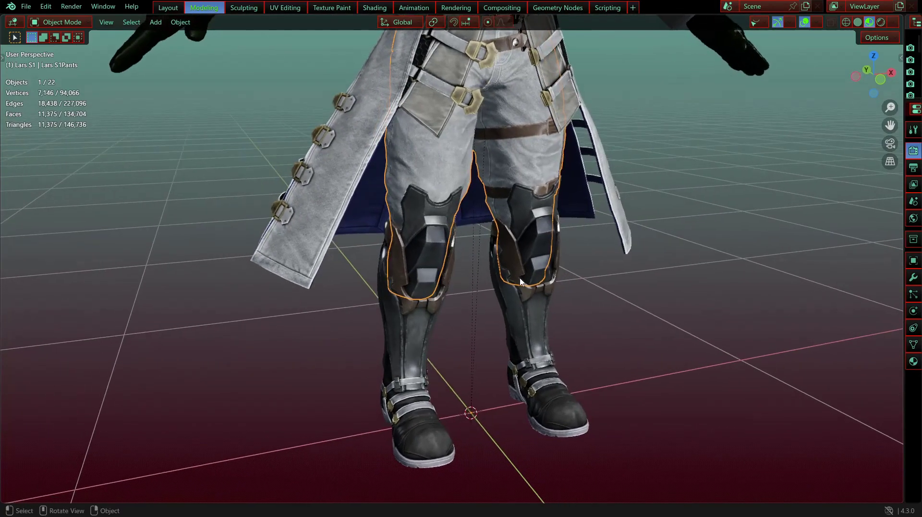
click(534, 317)
click(532, 174)
click(547, 354)
middle_drag(459, 295, 517, 198)
click(535, 205)
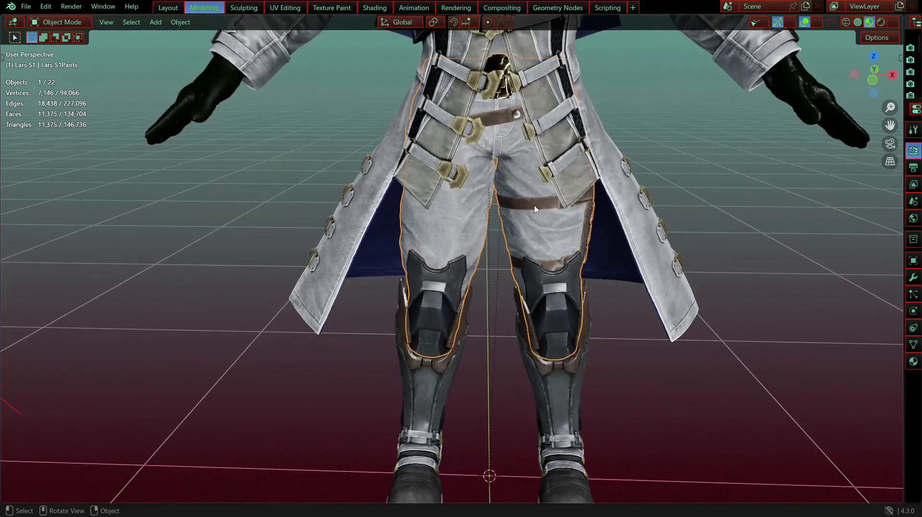
middle_drag(570, 221, 528, 220)
scroll(565, 225, up, 5)
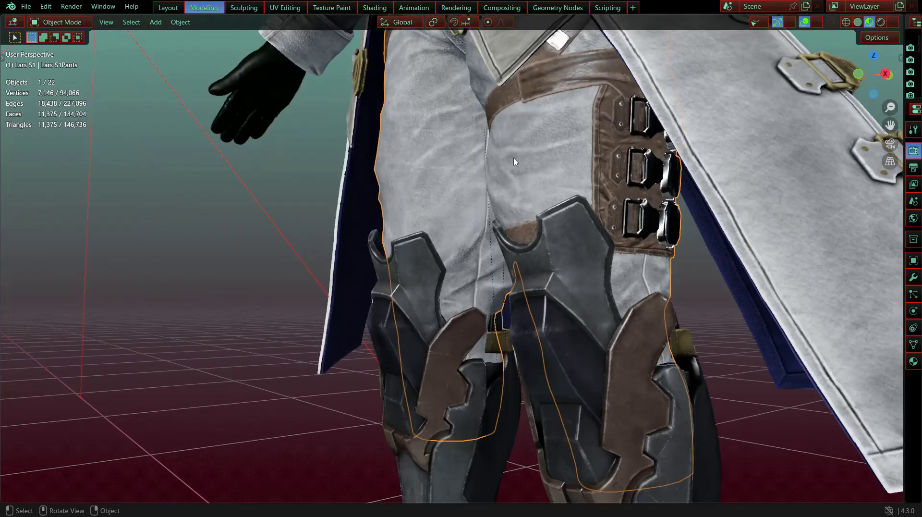
middle_drag(539, 172, 546, 173)
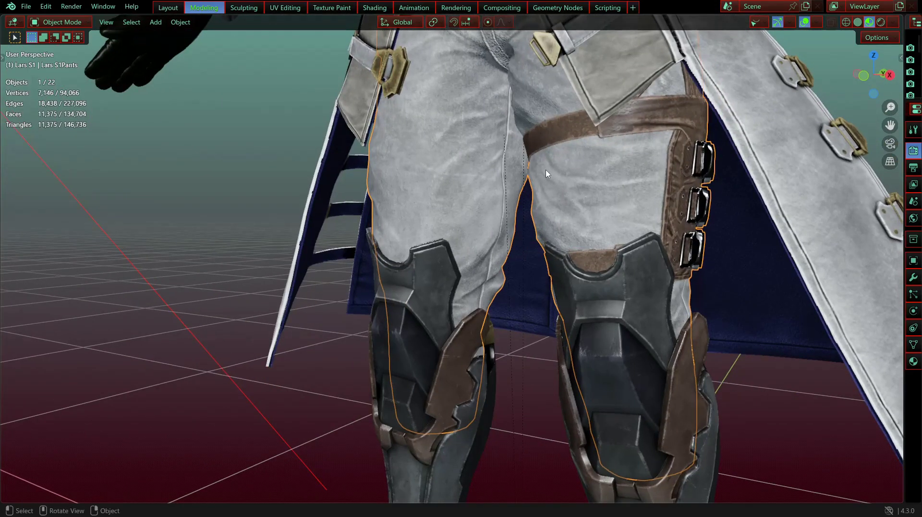
key(ctrl+i)
key(h)
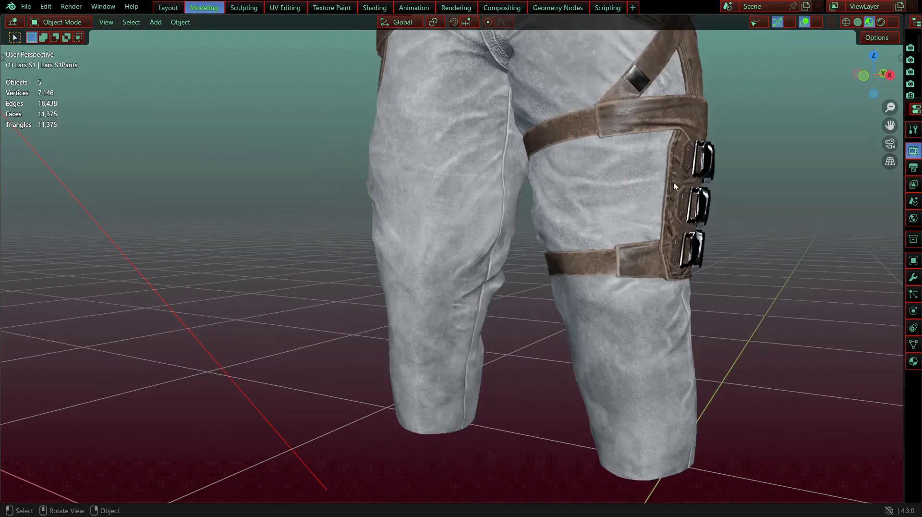
Step: Examine the pants from all sides, including the thigh buckles, leg straps, hip pouch and belt
middle_drag(673, 182, 589, 221)
scroll(636, 202, up, 4)
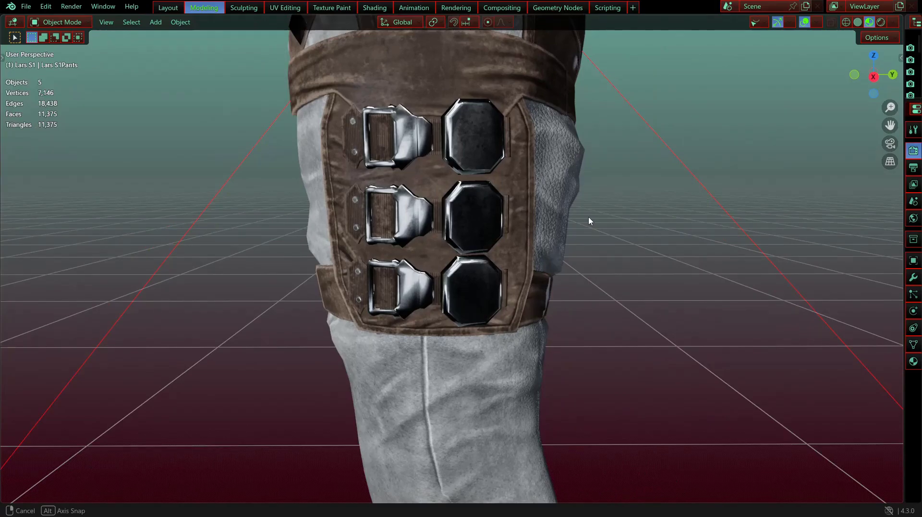
middle_drag(590, 221, 768, 214)
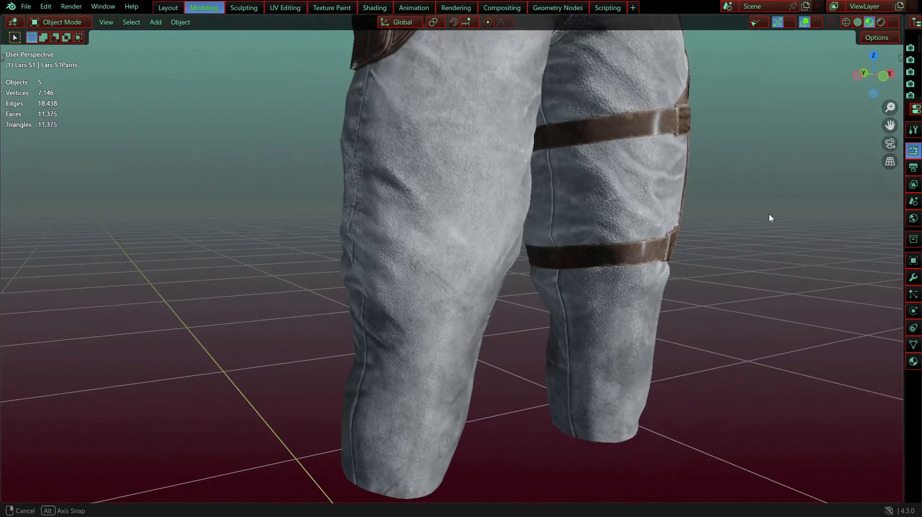
scroll(591, 192, up, 3)
middle_drag(591, 192, 279, 251)
scroll(566, 233, down, 4)
scroll(422, 345, up, 5)
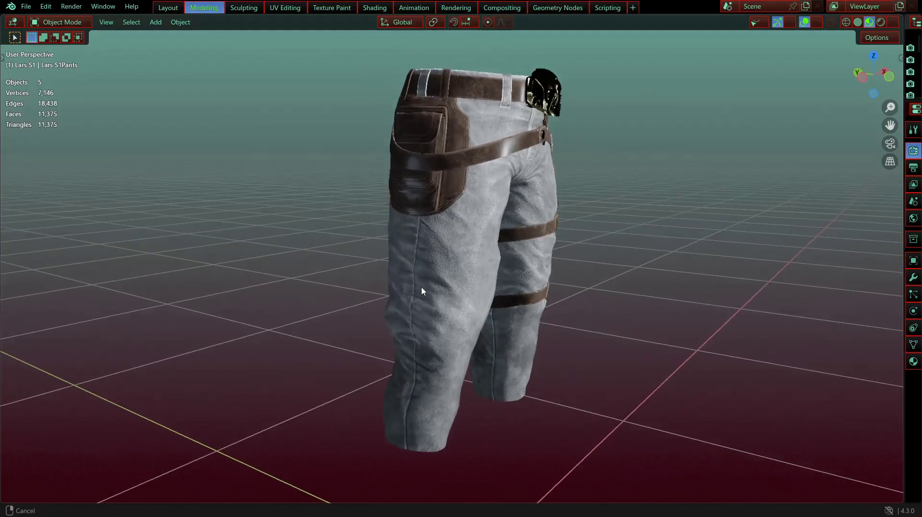
middle_drag(498, 294, 471, 314)
scroll(468, 318, up, 3)
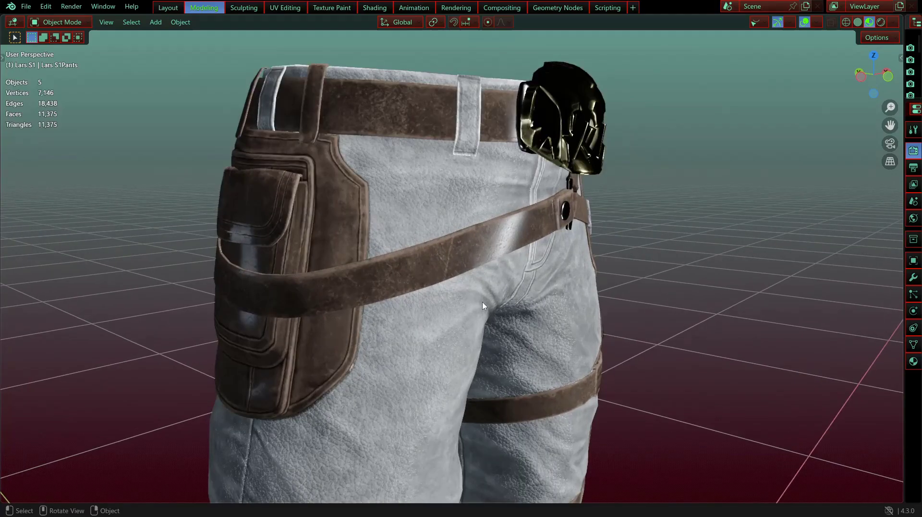
middle_drag(580, 319, 459, 314)
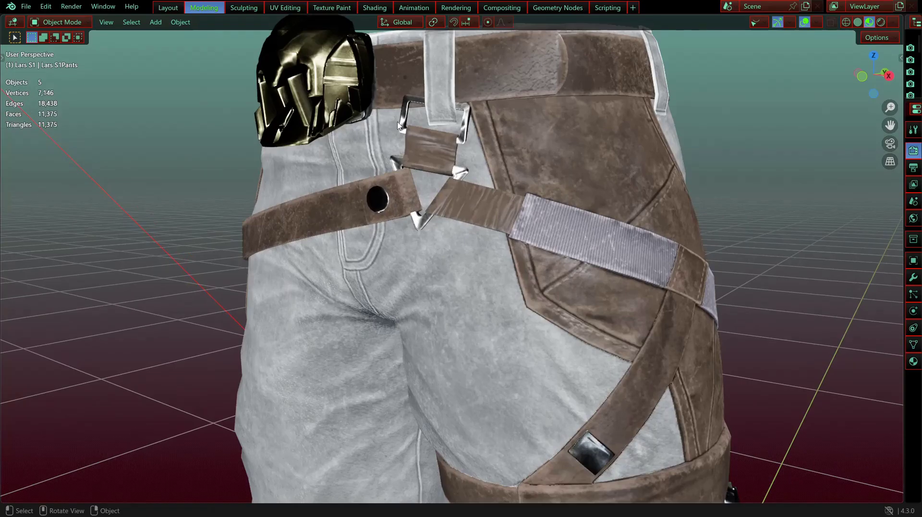
shift+middle_drag(398, 126, 506, 137)
Step: Enter Edit Mode on the pants and select all linked faces of the short strap piece beside the triangular buckle
key(Tab)
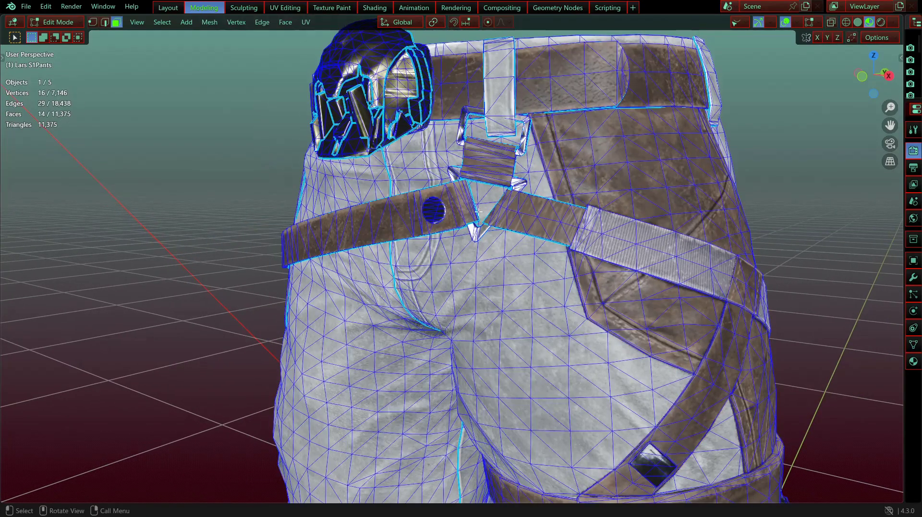
middle_drag(458, 248, 525, 252)
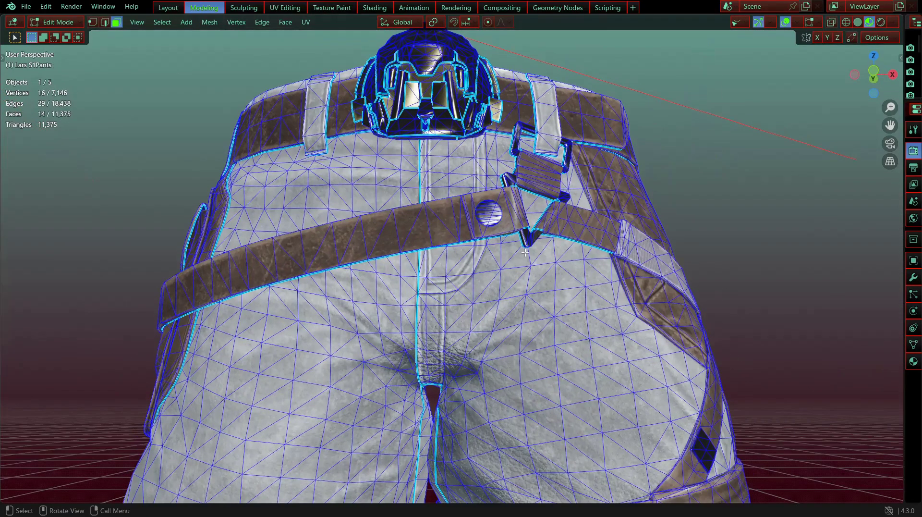
click(569, 226)
key(ctrl+l)
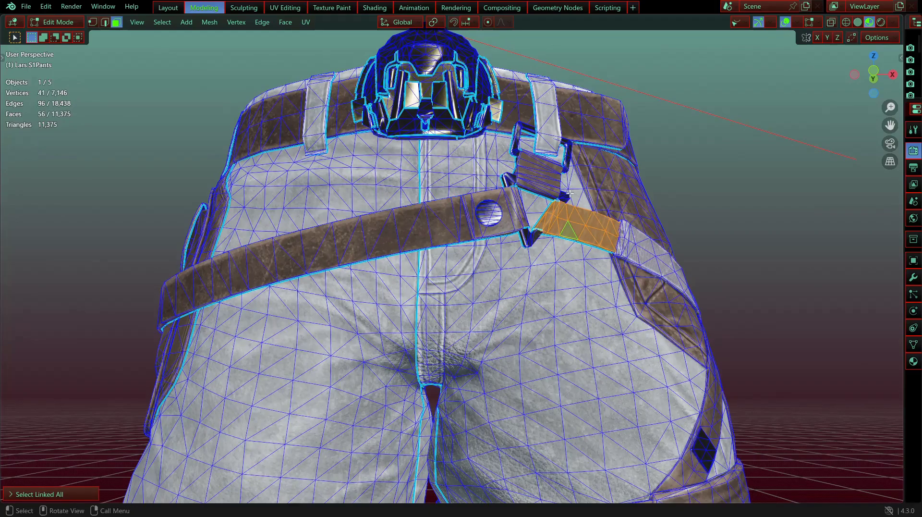
middle_drag(569, 193, 555, 251)
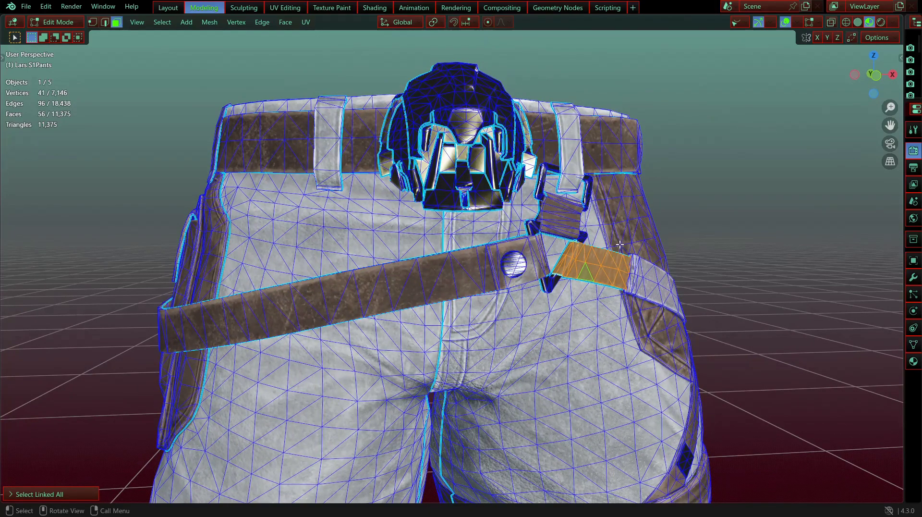
scroll(619, 245, up, 4)
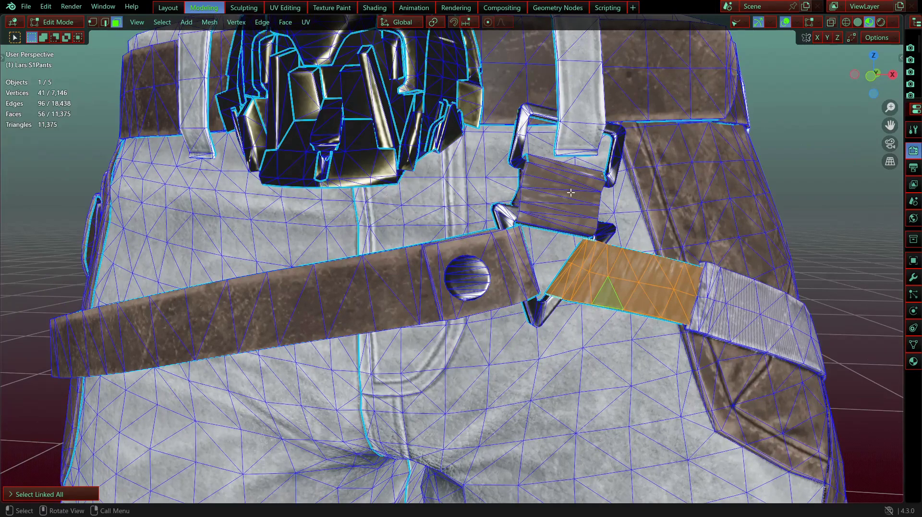
Step: Check the linked geometry of the short strap between the two metal buckles, and clear the selection
click(570, 192)
key(ctrl+l)
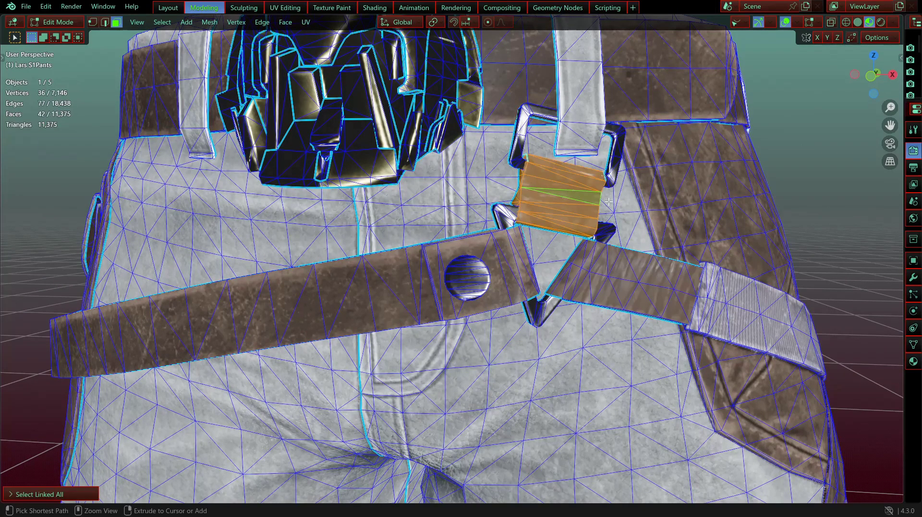
middle_drag(609, 202, 649, 229)
click(800, 256)
scroll(797, 257, down, 2)
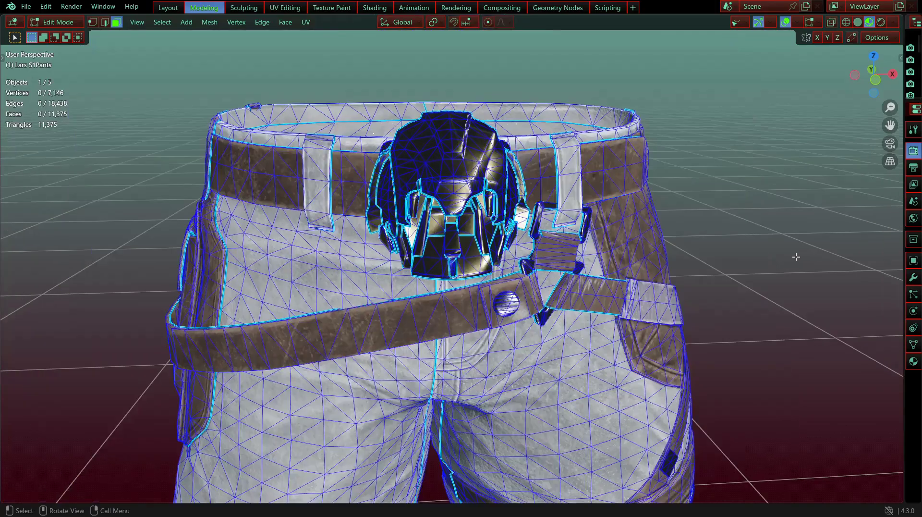
Step: Inspect the mesh of the thigh buckles and the topology of both pant legs, using Solid shading for the legs
middle_drag(796, 257, 550, 160)
scroll(535, 338, down, 2)
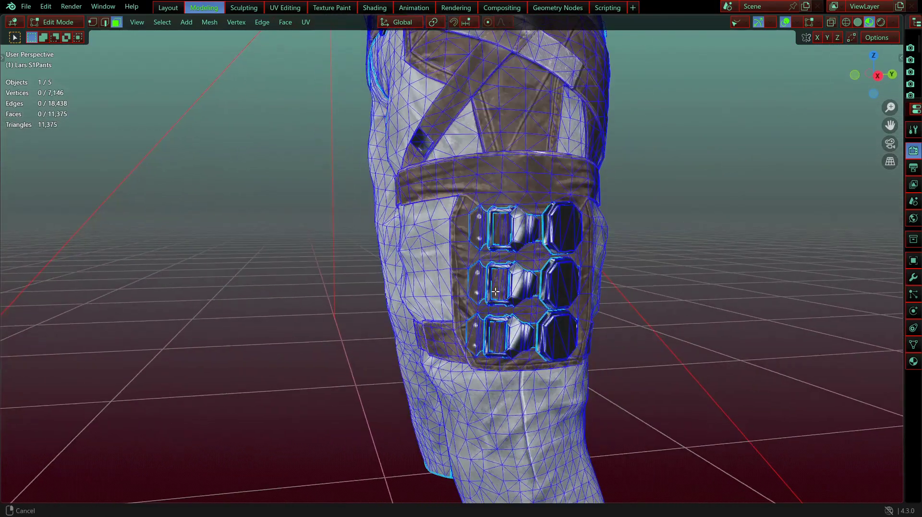
middle_drag(375, 250, 516, 323)
mouse_move(516, 324)
middle_down()
mouse_move(313, 253)
mouse_move(420, 253)
mouse_move(445, 225)
mouse_move(497, 233)
middle_up()
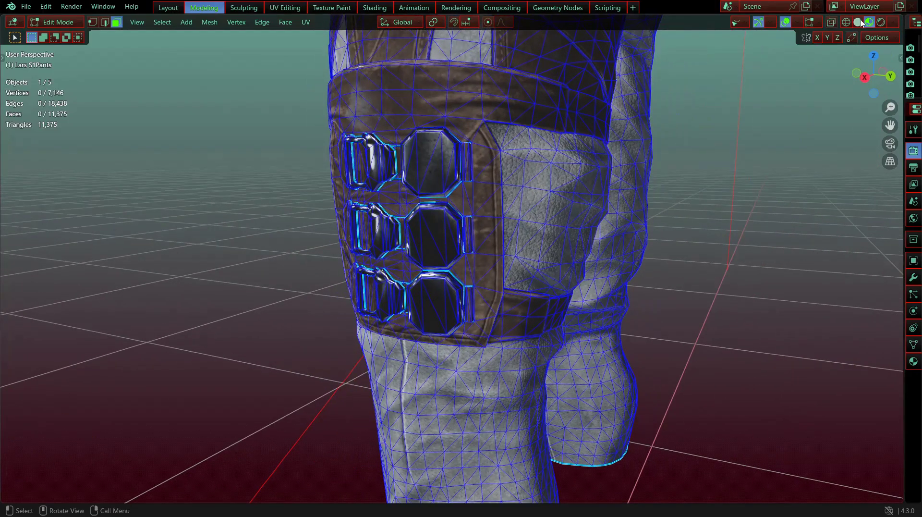
click(859, 22)
scroll(207, 206, down, 1)
middle_drag(185, 207, 306, 191)
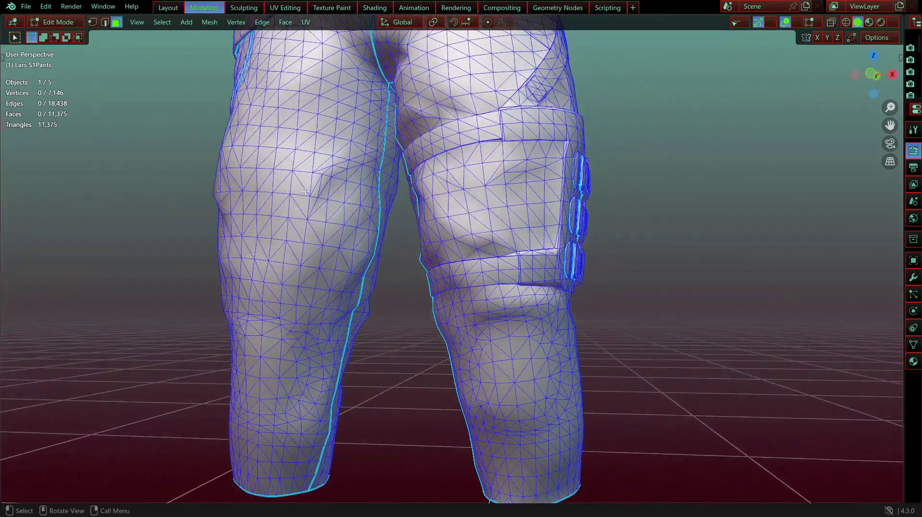
shift+middle_drag(361, 223, 395, 303)
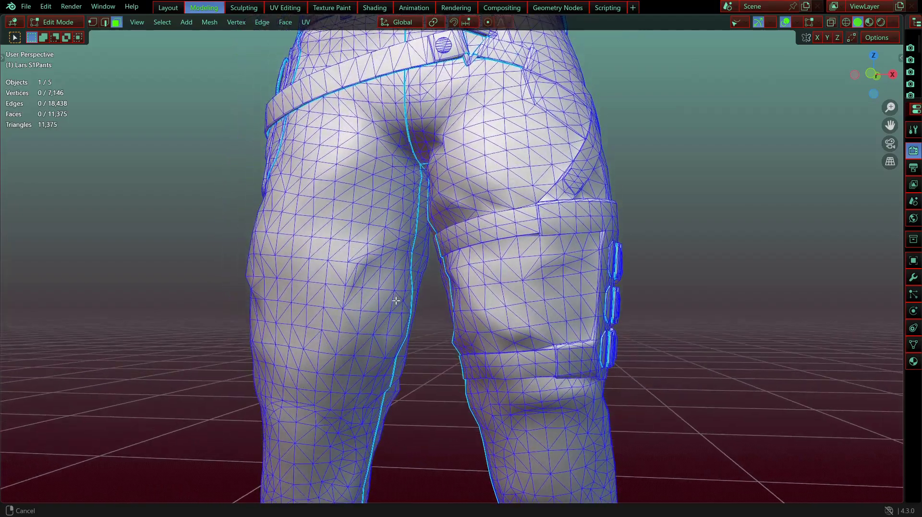
scroll(409, 300, down, 2)
middle_drag(480, 274, 476, 284)
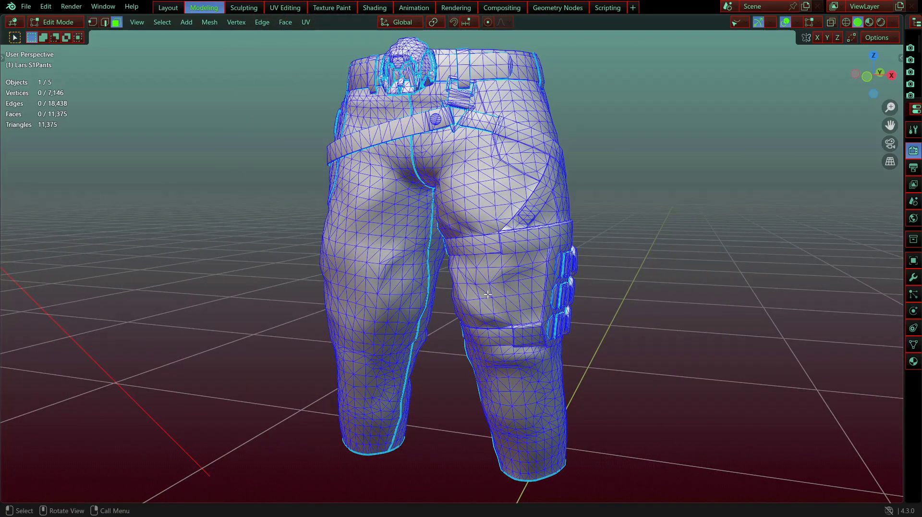
scroll(461, 284, up, 2)
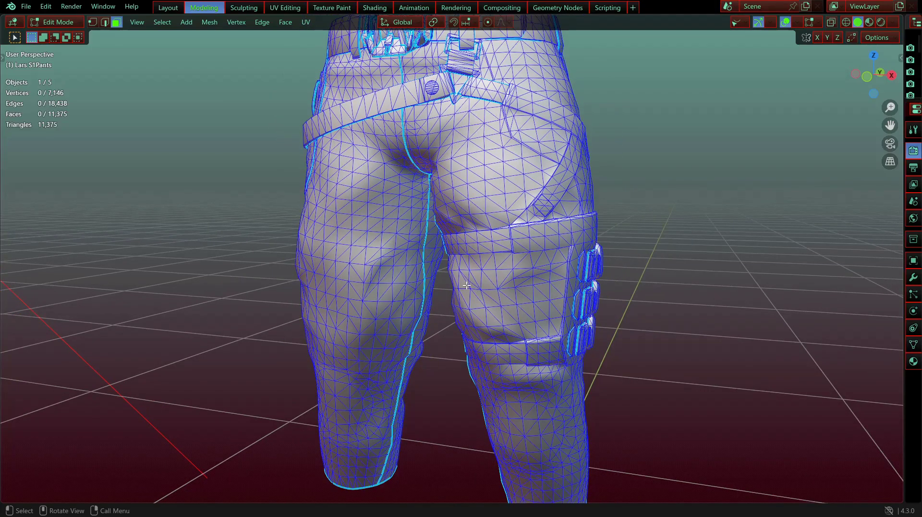
middle_drag(591, 304, 437, 334)
scroll(577, 120, down, 1)
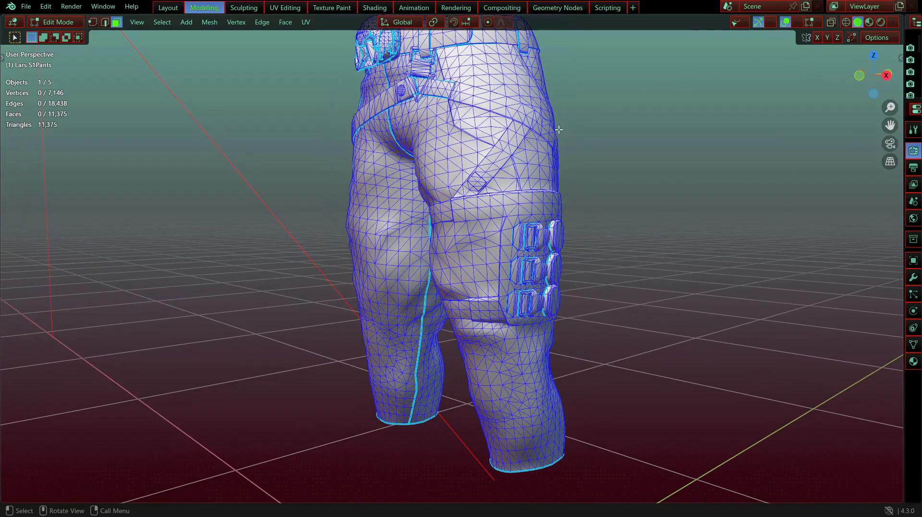
Step: Return to Material Preview shading and inspect the belt and its large gold buckle with the overlays hidden
click(870, 23)
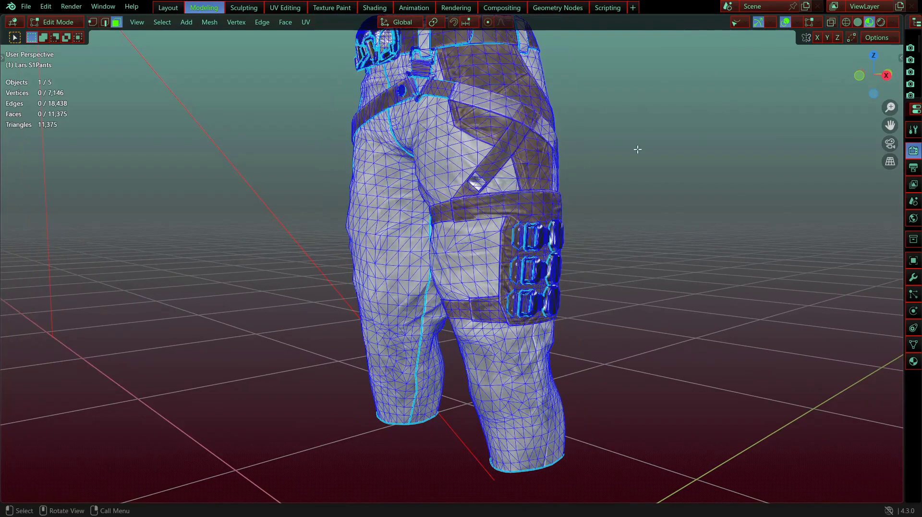
shift+middle_drag(418, 52, 426, 222)
scroll(415, 211, up, 4)
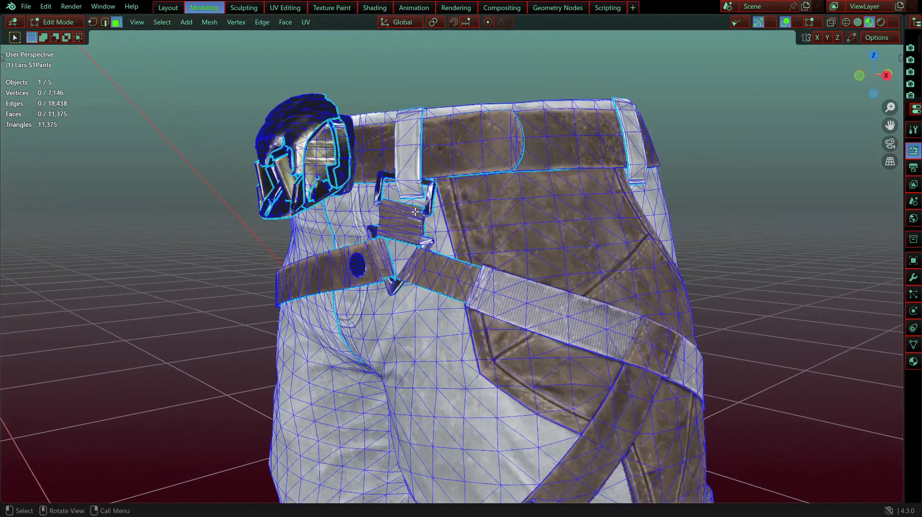
middle_drag(311, 179, 374, 181)
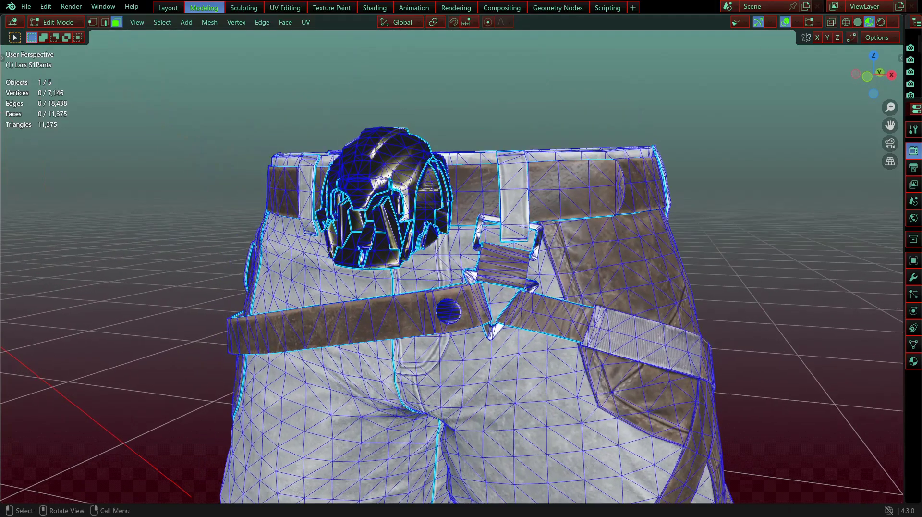
click(784, 22)
scroll(323, 174, up, 2)
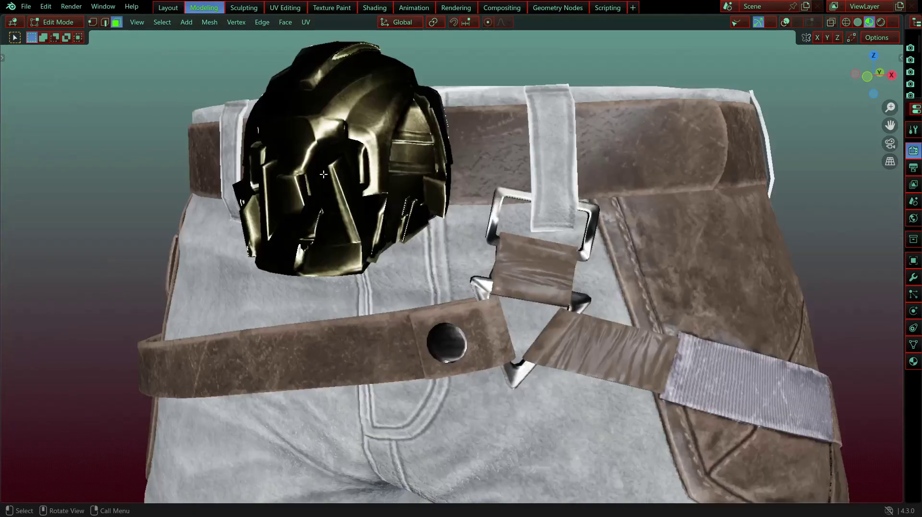
middle_drag(384, 176, 578, 159)
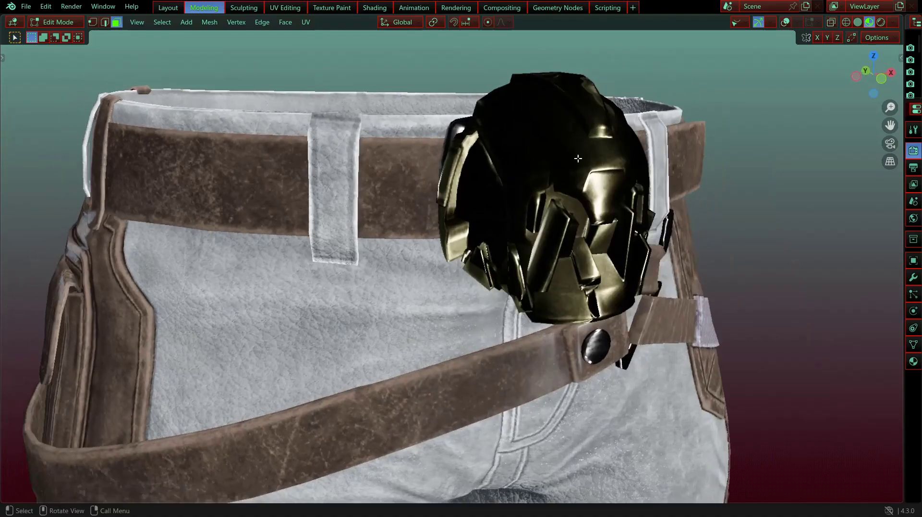
Step: Show the overlays again, select a face on the gold belt buckle, and inspect the buckle and belt loop mesh up close
click(785, 23)
click(565, 181)
scroll(565, 182, down, 4)
middle_drag(561, 182, 475, 177)
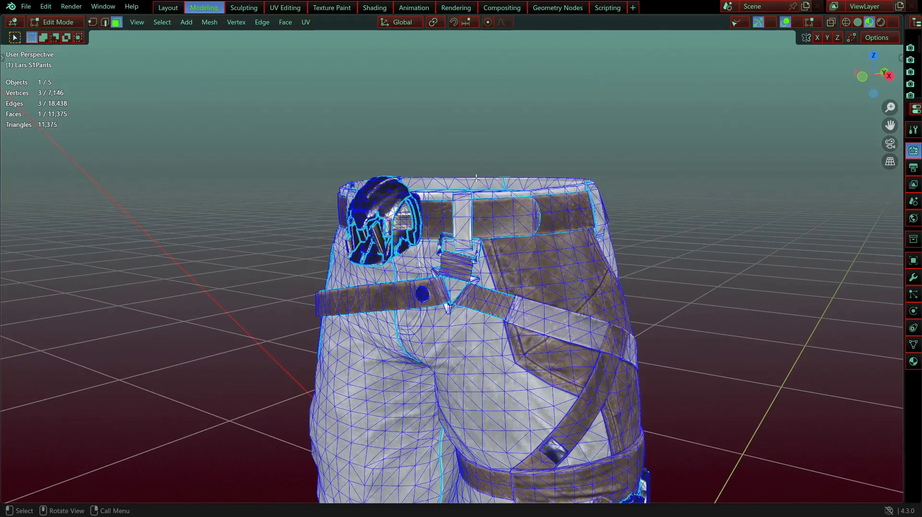
scroll(502, 173, up, 2)
shift+middle_drag(357, 185, 415, 214)
scroll(419, 232, up, 4)
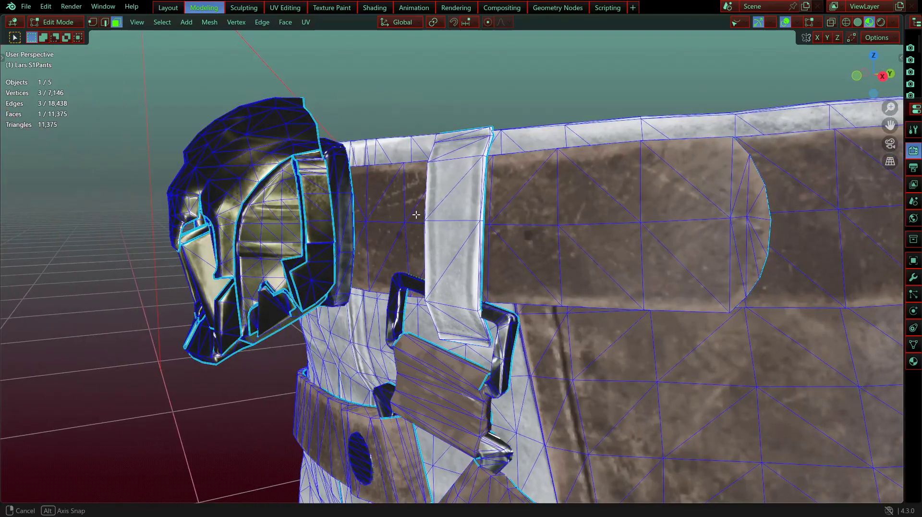
Step: Inspect the mesh of the gold belt buckle from the front and of the pocket side of the hip, and clear the selection
middle_drag(500, 207, 509, 207)
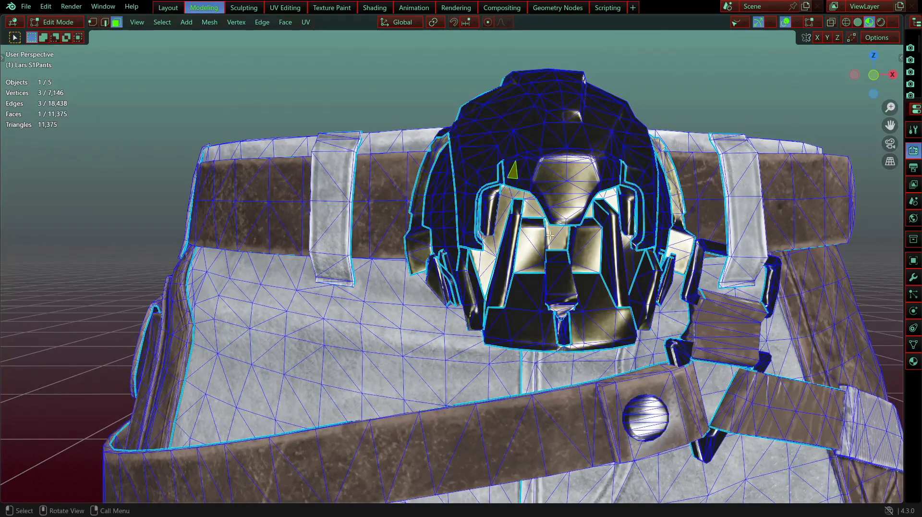
scroll(568, 254, down, 6)
middle_drag(567, 254, 675, 207)
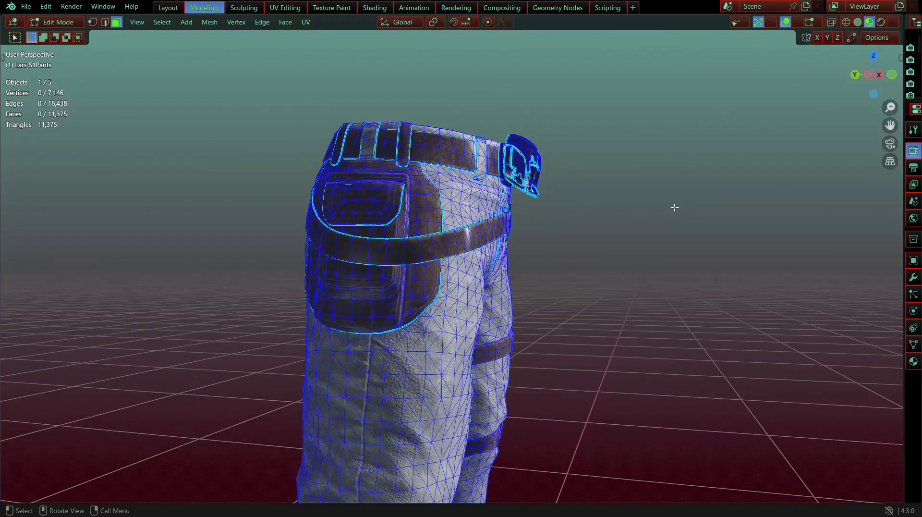
Step: Leave Edit Mode and examine the textured side pocket, belt and hip straps, checking the viewport shading options
key(Tab)
scroll(672, 235, up, 2)
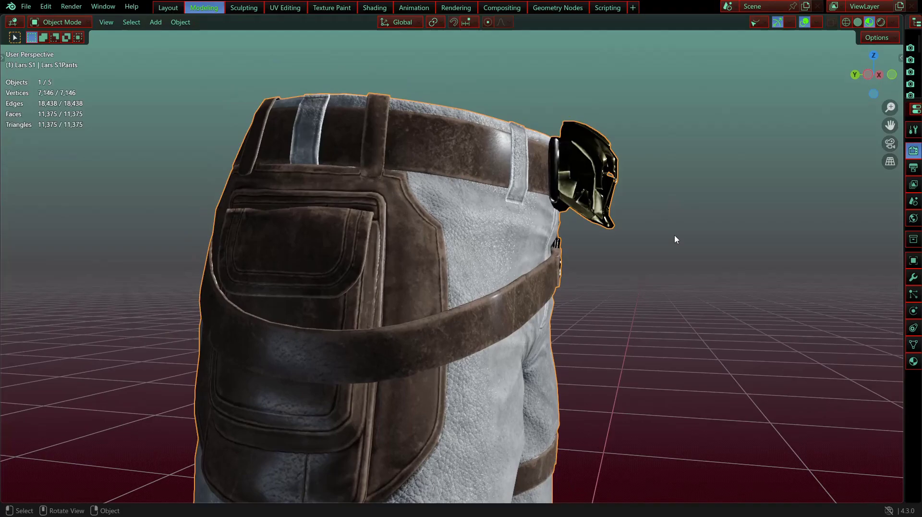
scroll(675, 236, up, 1)
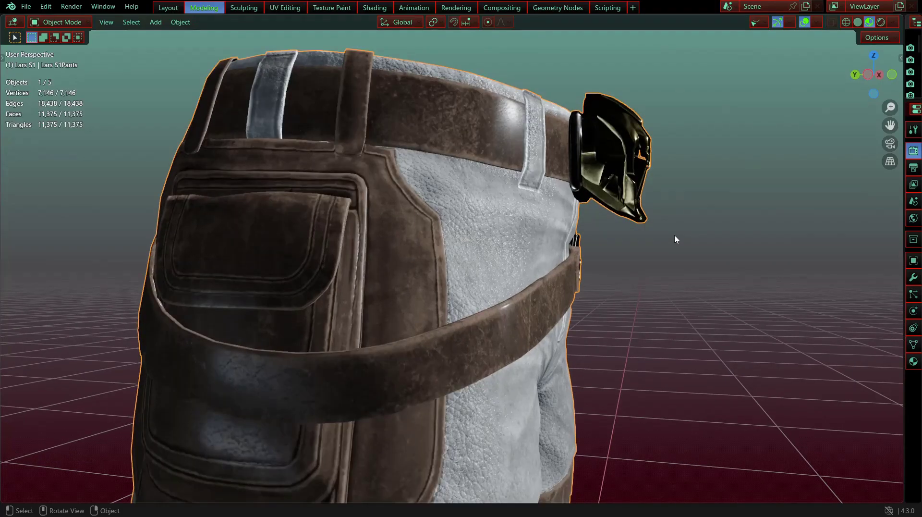
mouse_move(470, 248)
middle_down()
mouse_move(502, 243)
mouse_move(465, 251)
middle_up()
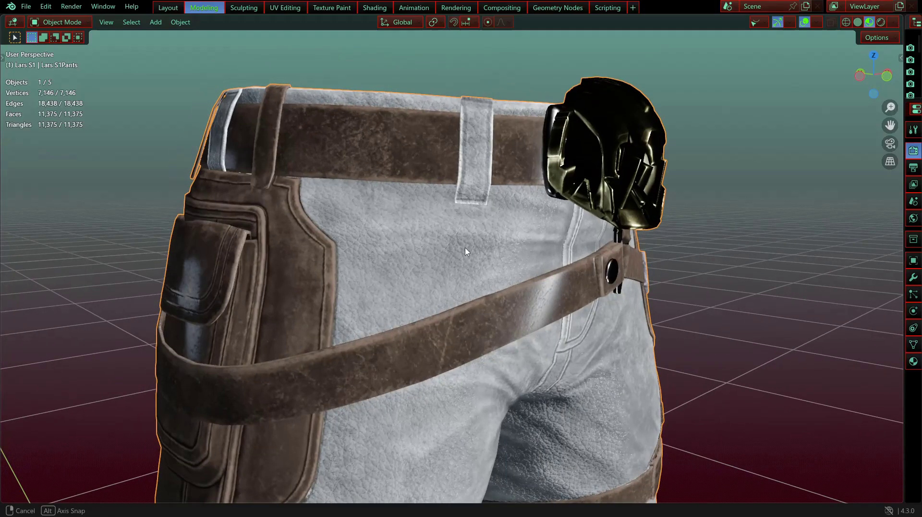
click(894, 22)
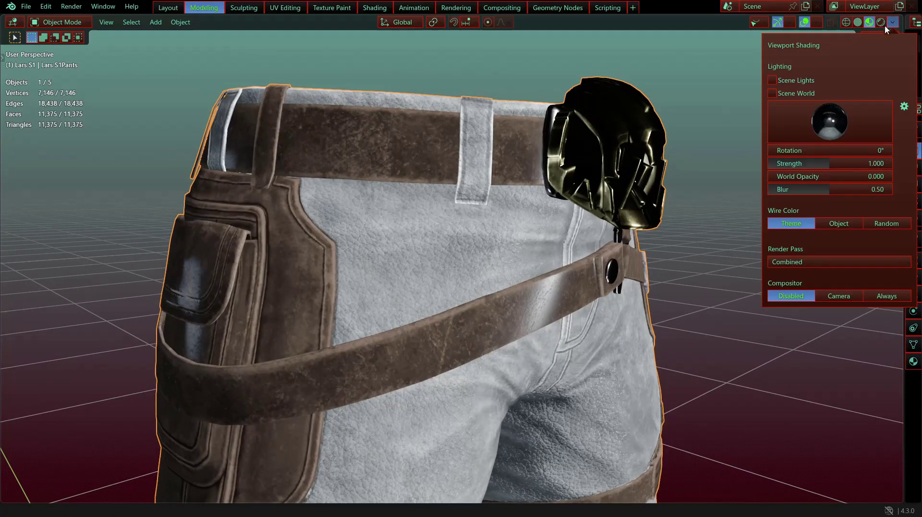
mouse_move(762, 291)
middle_down()
mouse_move(738, 278)
mouse_move(615, 282)
middle_up()
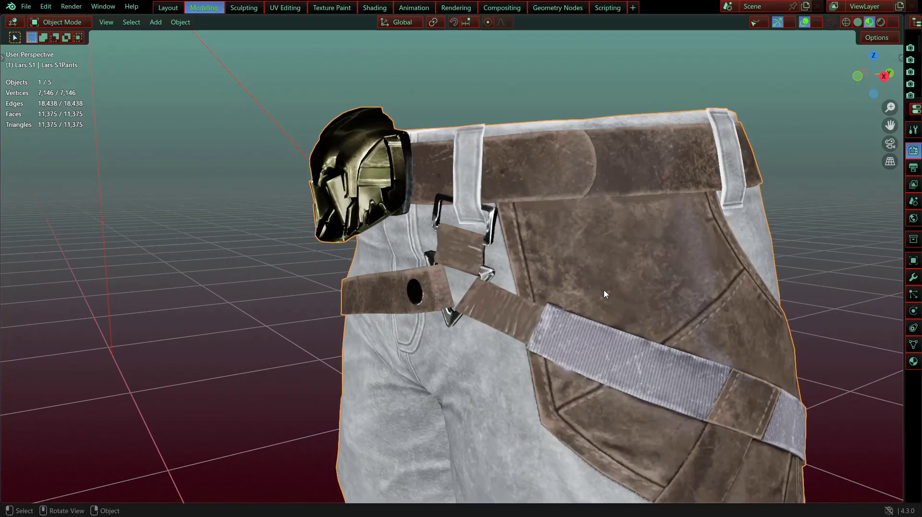
Step: View the whole pants in Object Mode and examine the three metal buckles on the thigh panel up close
scroll(603, 293, down, 8)
scroll(546, 347, up, 1)
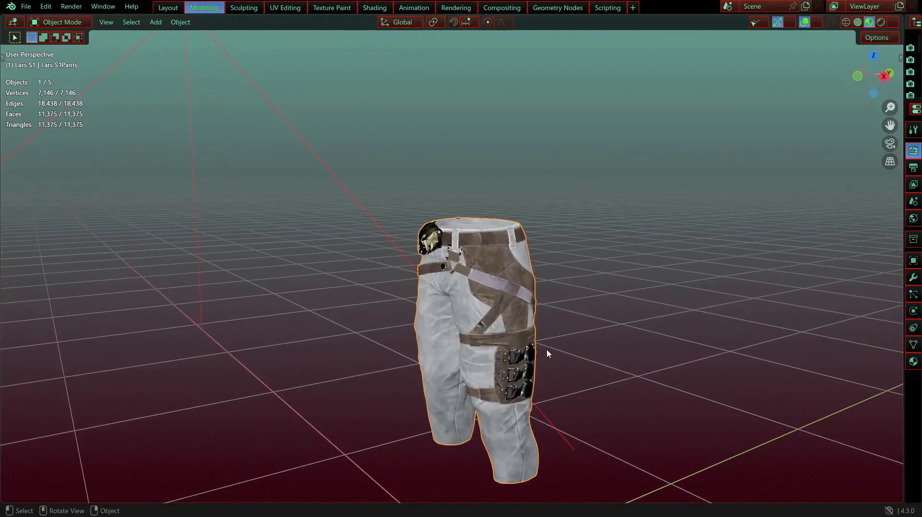
scroll(540, 318, up, 2)
scroll(499, 312, up, 3)
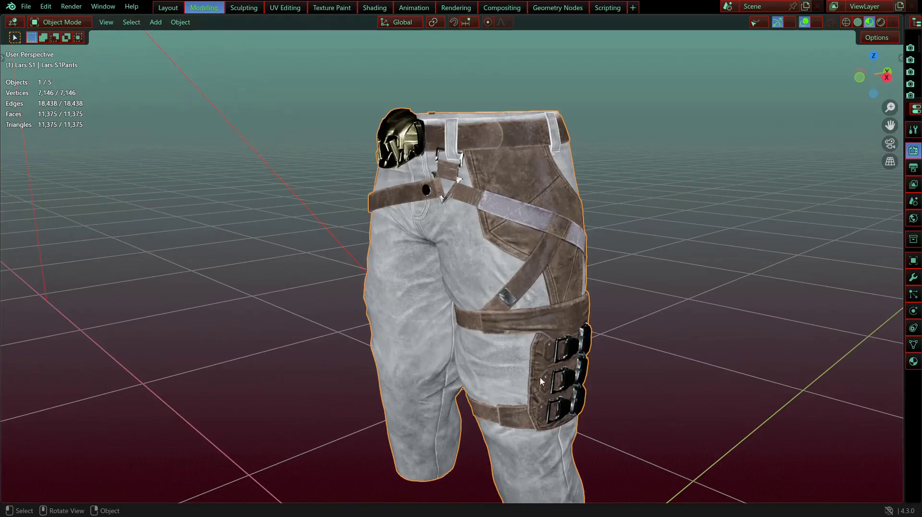
middle_drag(540, 376, 528, 342)
scroll(527, 365, up, 2)
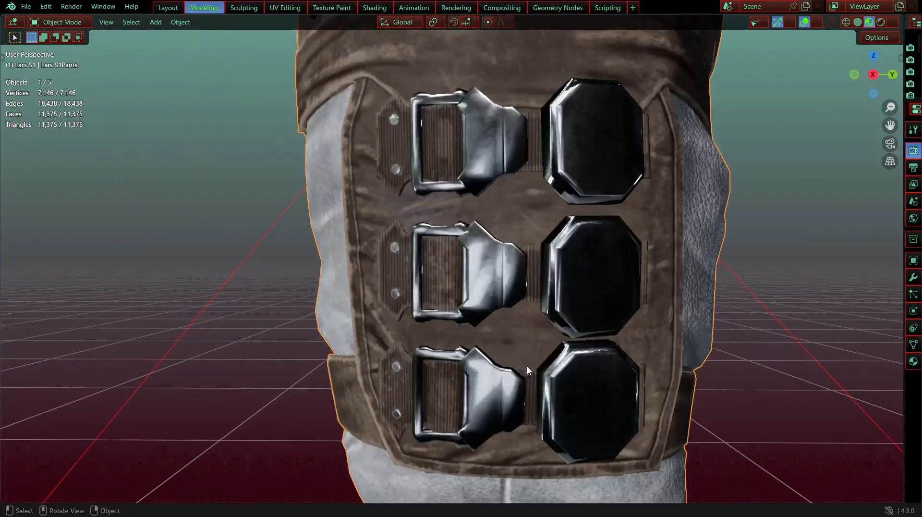
scroll(493, 302, up, 3)
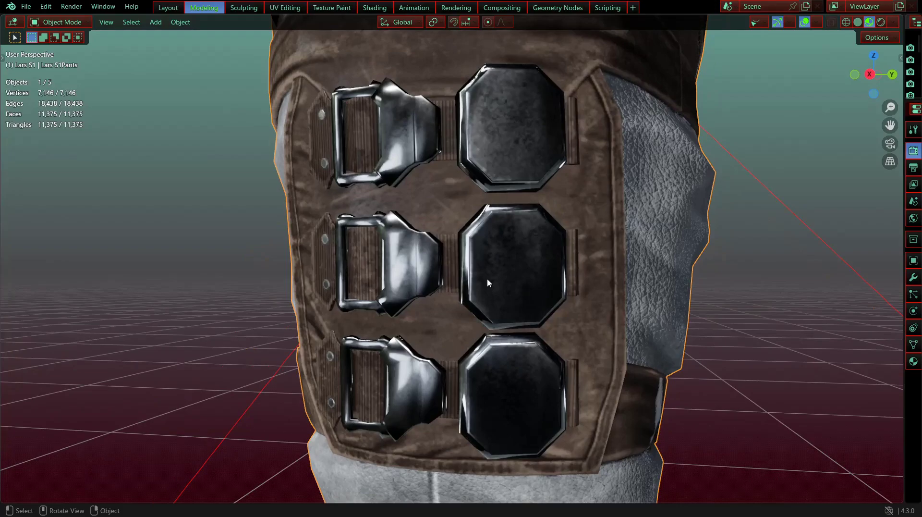
Step: Inspect the thigh panel and buckle mesh in Edit Mode from the front and side, and return to Object Mode
key(Tab)
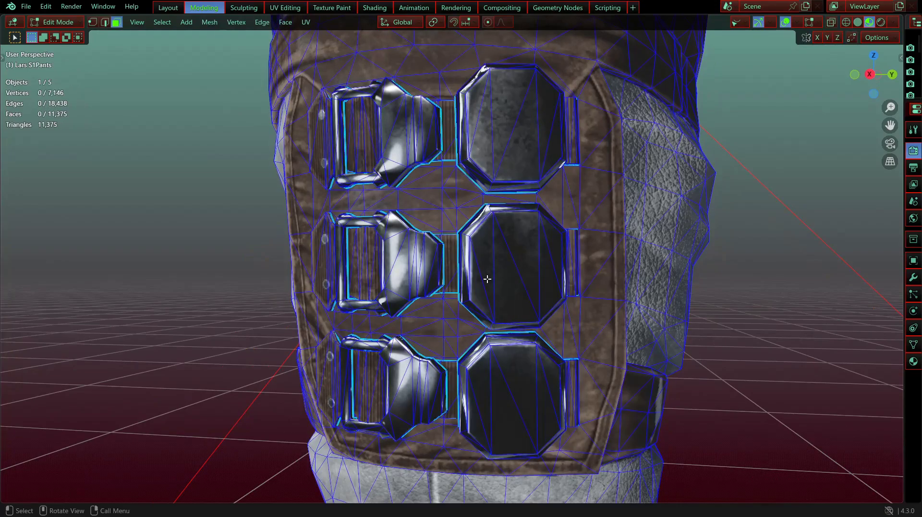
scroll(487, 278, down, 3)
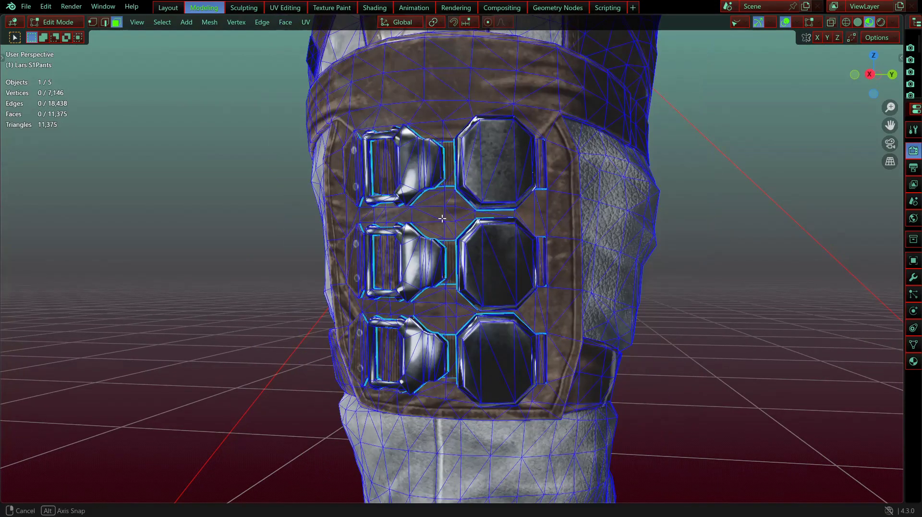
middle_drag(486, 277, 682, 200)
scroll(560, 208, up, 3)
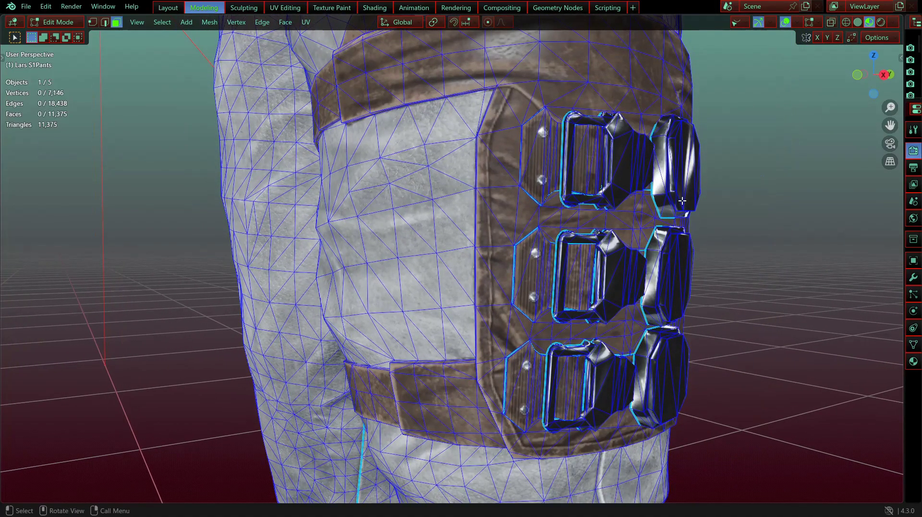
scroll(666, 206, down, 3)
key(Tab)
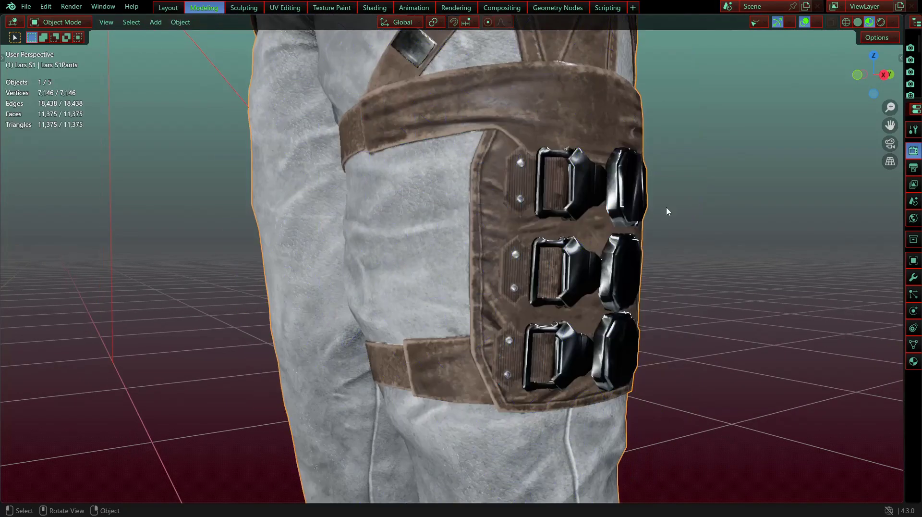
Step: Examine the open cuffs from below and inspect the topology of both lower pant legs in Edit Mode
scroll(536, 171, down, 2)
middle_drag(523, 162, 546, 230)
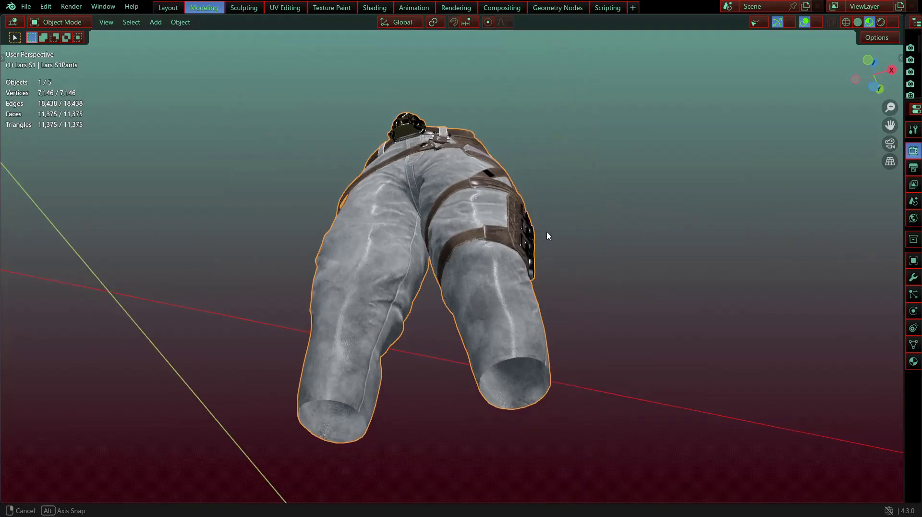
key(Tab)
middle_drag(425, 297, 377, 299)
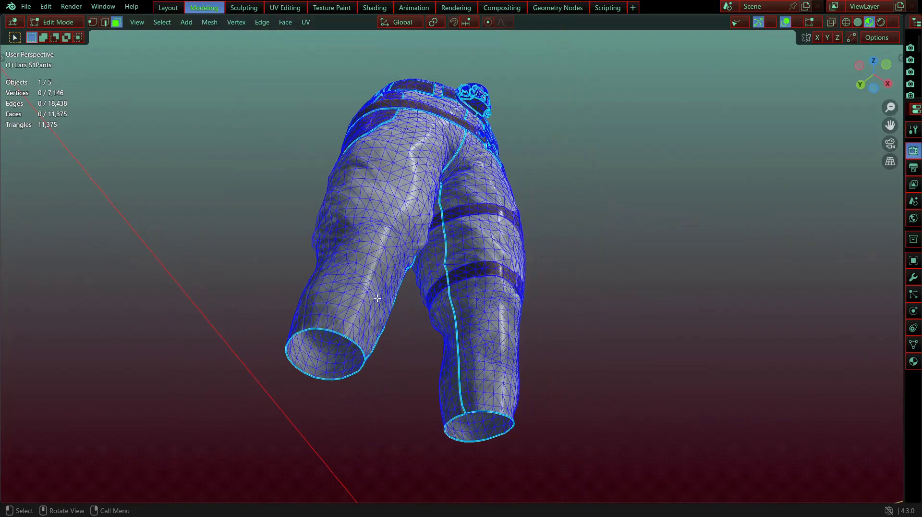
middle_drag(457, 270, 456, 320)
scroll(422, 319, up, 2)
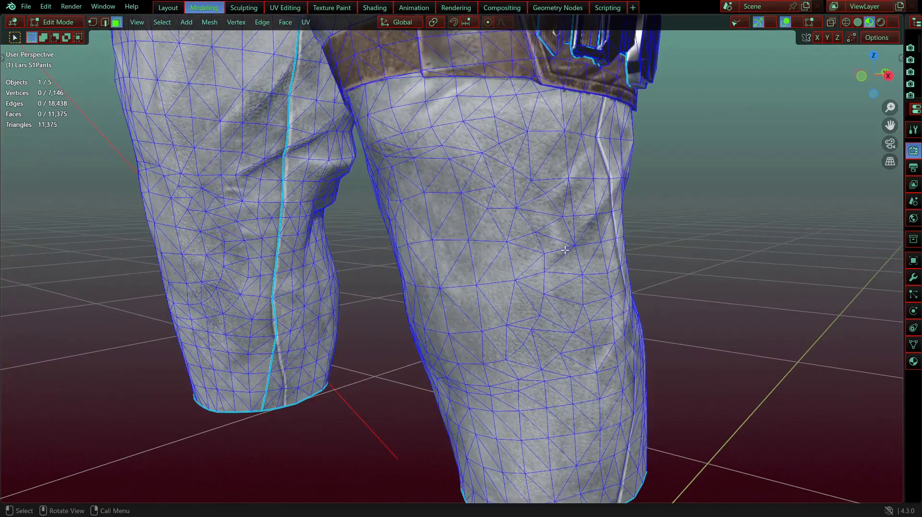
middle_drag(447, 244, 485, 228)
shift+middle_drag(255, 266, 319, 287)
scroll(824, 272, down, 3)
middle_drag(782, 274, 740, 274)
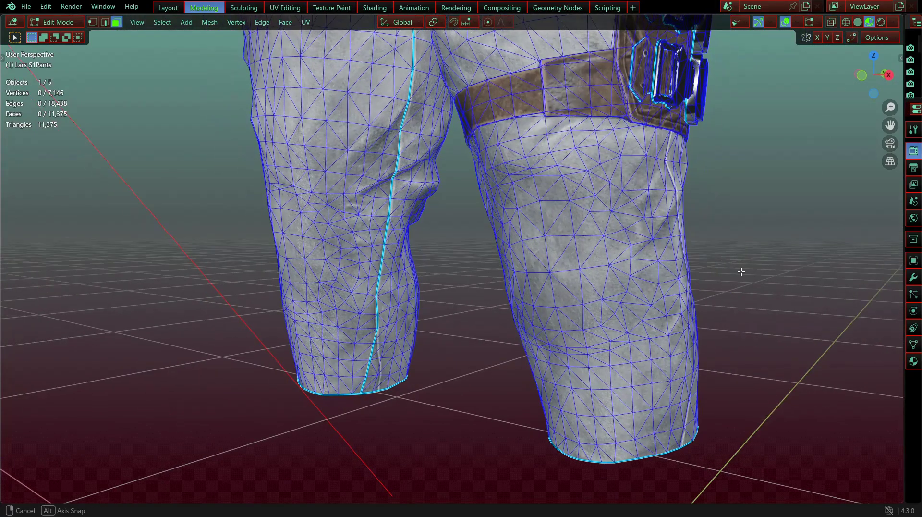
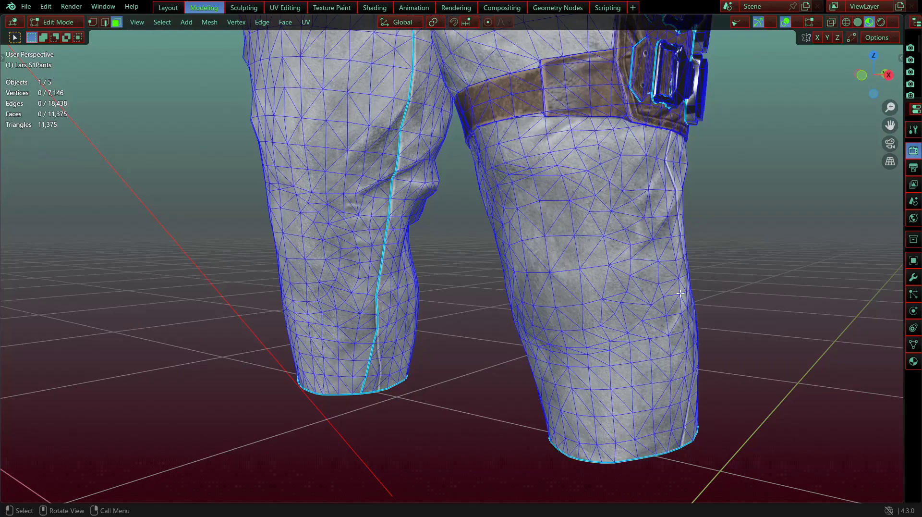
Step: Circle-select a patch of faces on the leg below the lower thigh strap, and clear the selection
click(594, 202)
key(c)
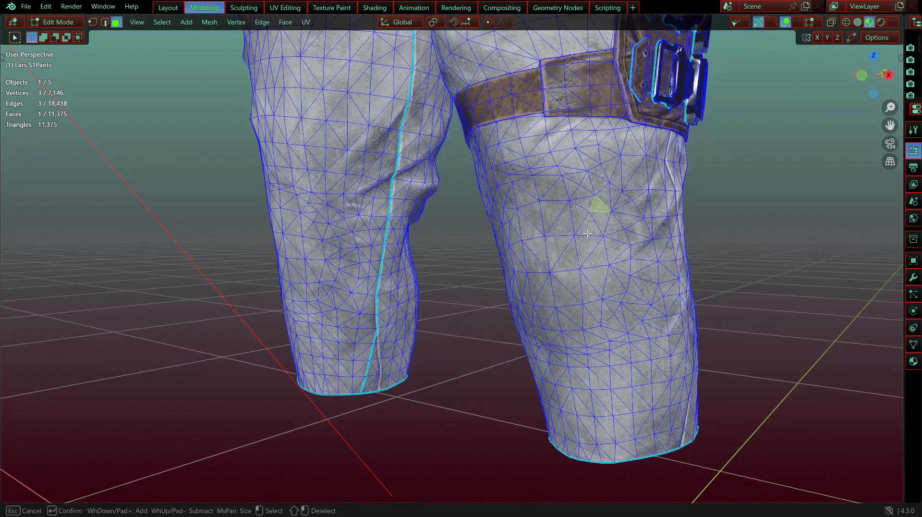
drag(587, 233, 564, 214)
key(Escape)
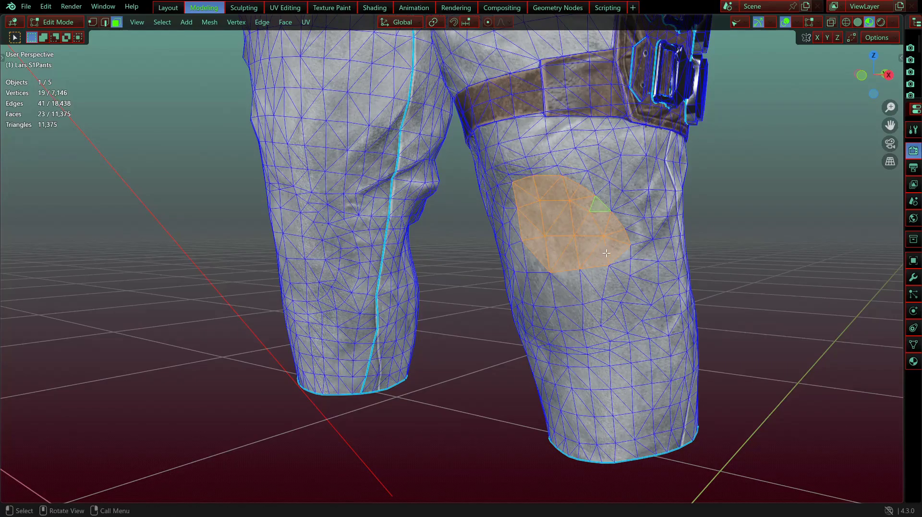
key(a)
click(498, 318)
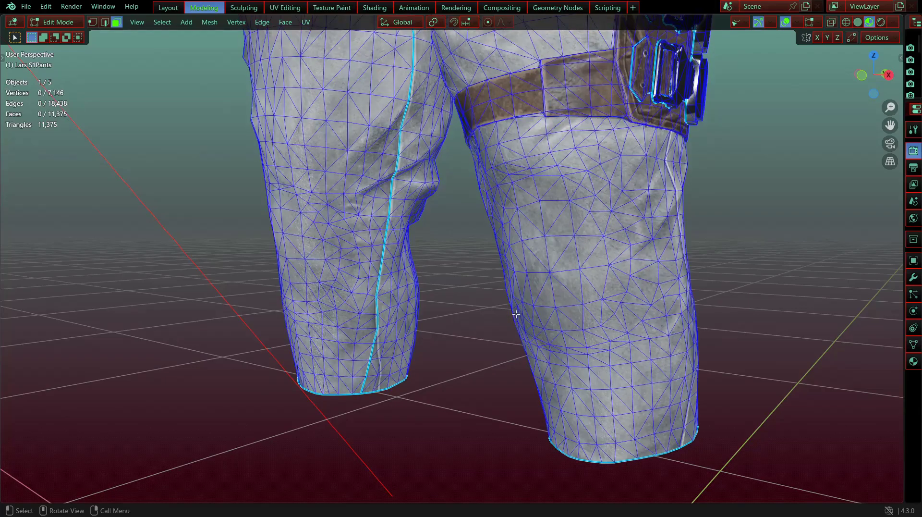
Step: Check the linked geometry of the brown strap with the round stud that crosses the front of the hips
middle_drag(516, 314, 535, 315)
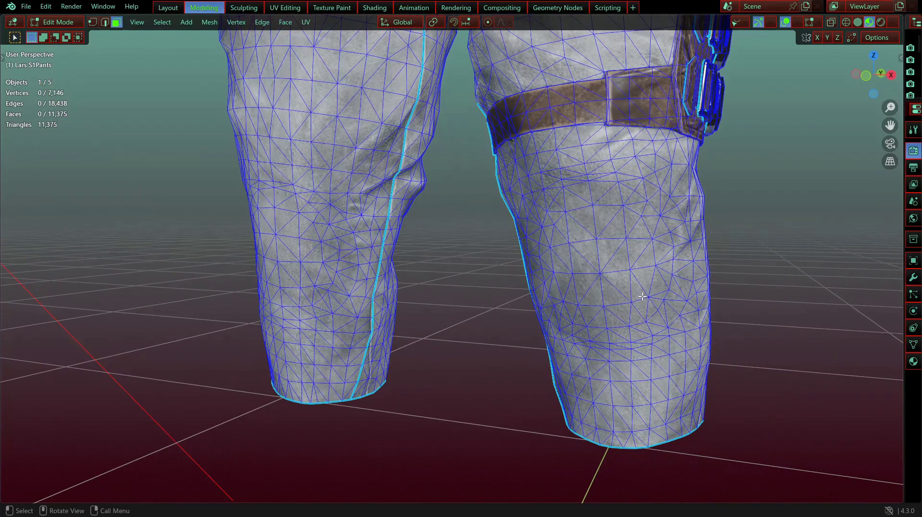
middle_drag(642, 297, 419, 126)
scroll(419, 126, up, 2)
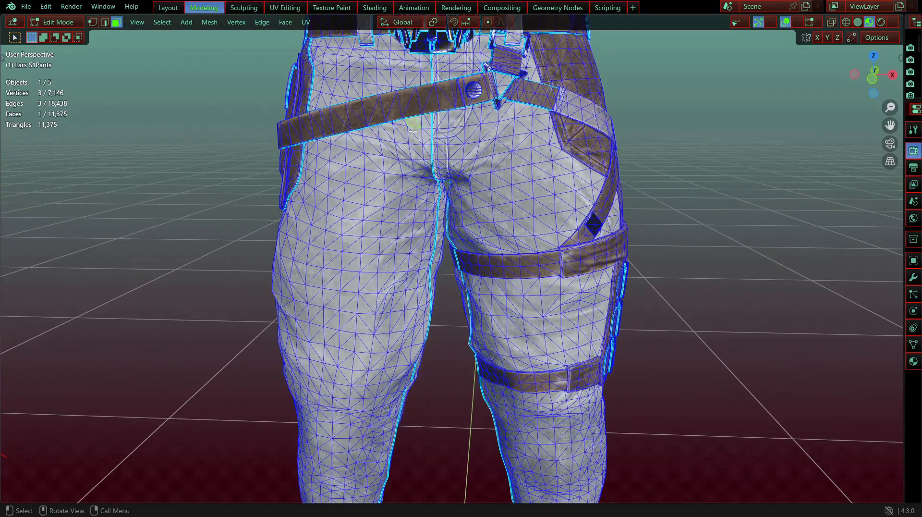
click(410, 98)
key(ctrl+l)
middle_drag(426, 142, 434, 248)
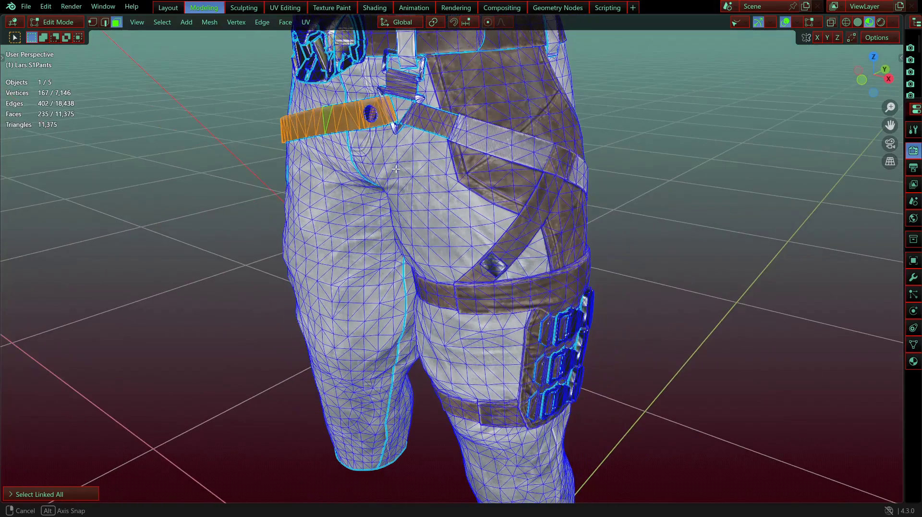
Step: Select all geometry linked to the strapped pant leg and inspect where the ribbed strap merges into it
click(434, 248)
key(ctrl+l)
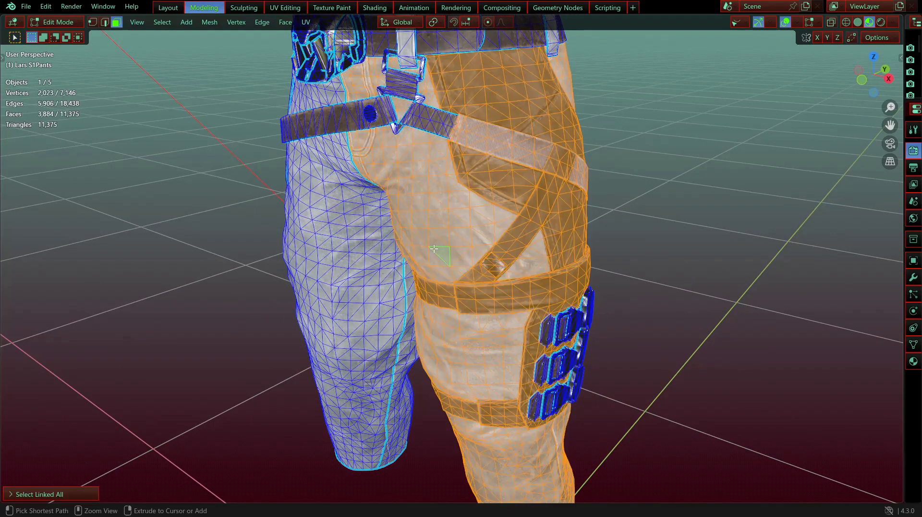
middle_drag(433, 248, 417, 259)
scroll(388, 261, up, 4)
scroll(388, 261, up, 2)
shift+middle_drag(492, 134, 507, 214)
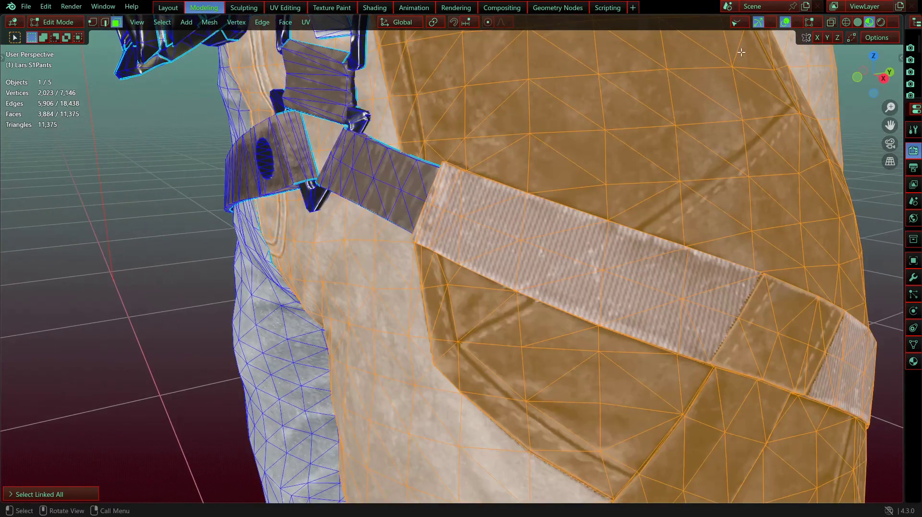
Step: Check the strap's modelled shape in Solid shading, and return to Material Preview to view the hips from the front
click(857, 23)
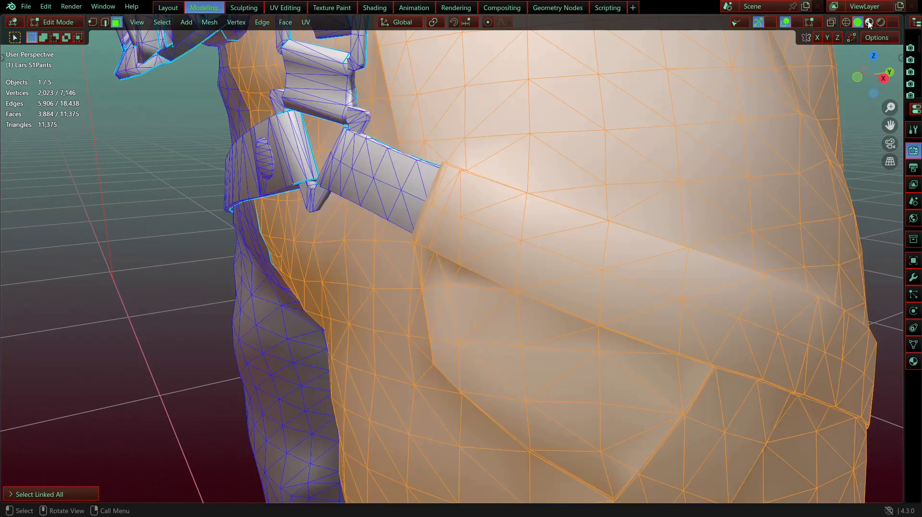
click(870, 23)
scroll(524, 248, down, 2)
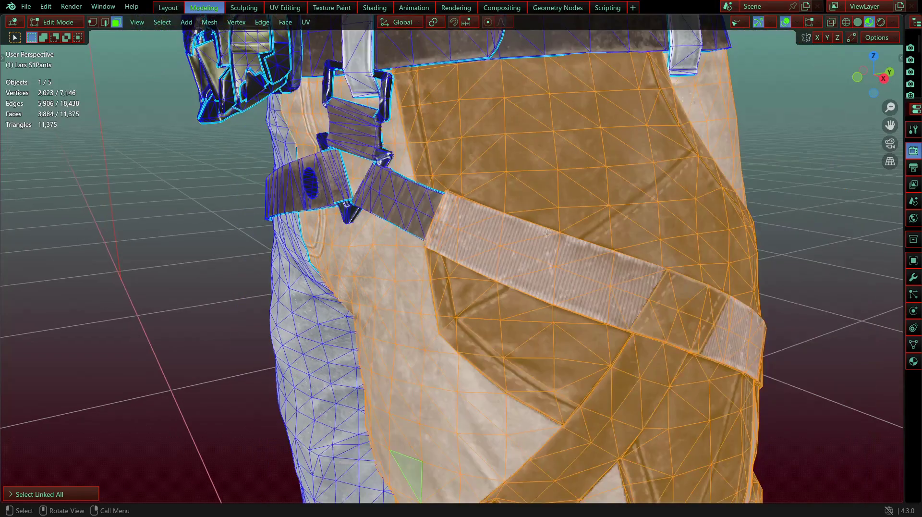
middle_drag(523, 247, 569, 230)
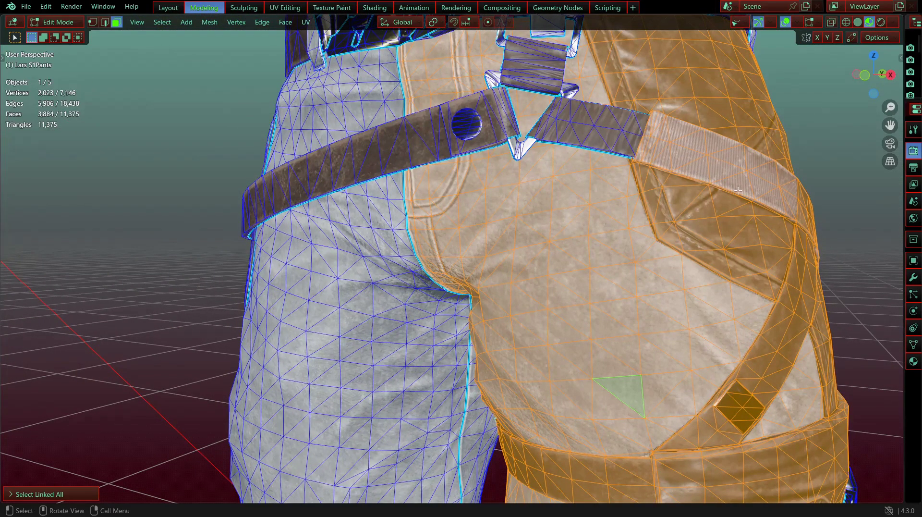
middle_drag(737, 191, 698, 172)
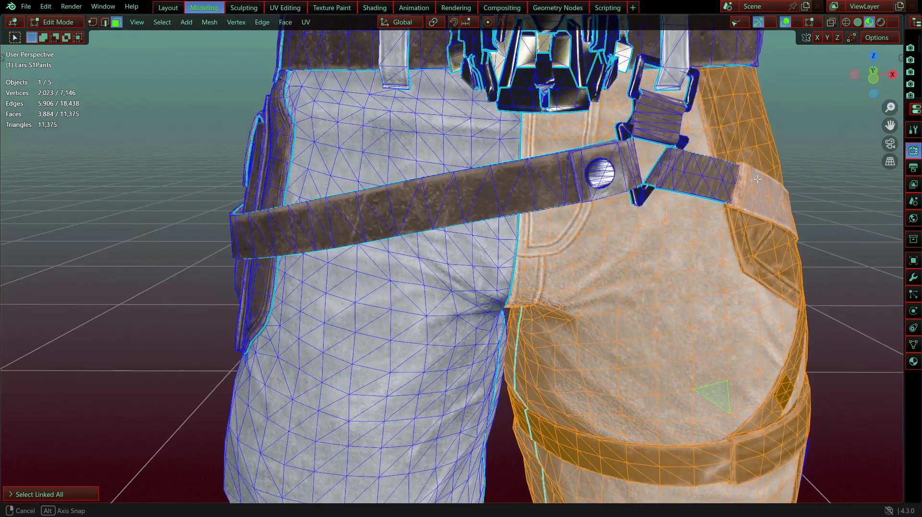
Step: Select the linked geometry of the metal triangle ring joining the straps, and try to move it out from under them
click(680, 141)
key(ctrl+l)
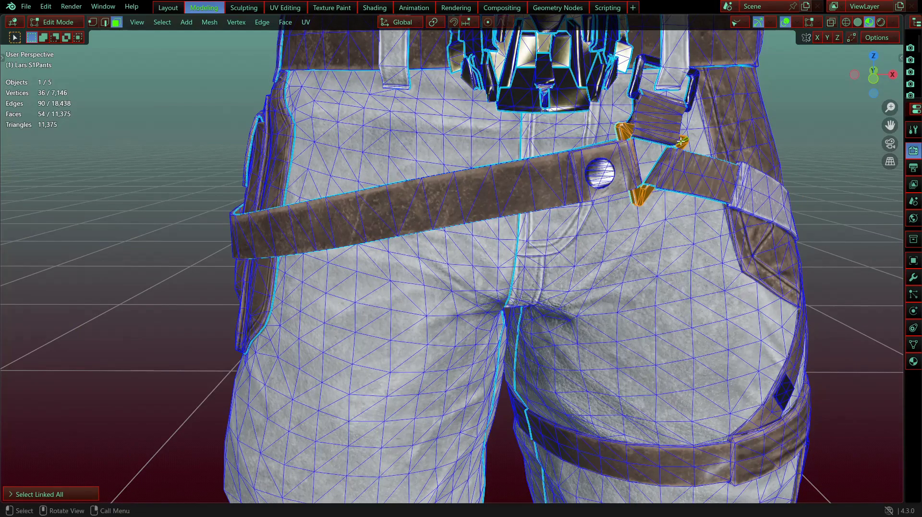
key(g)
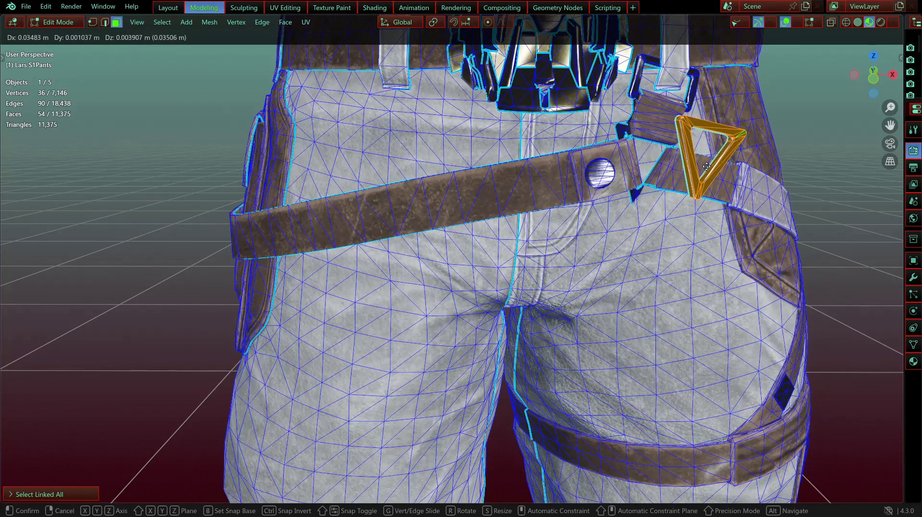
key(Escape)
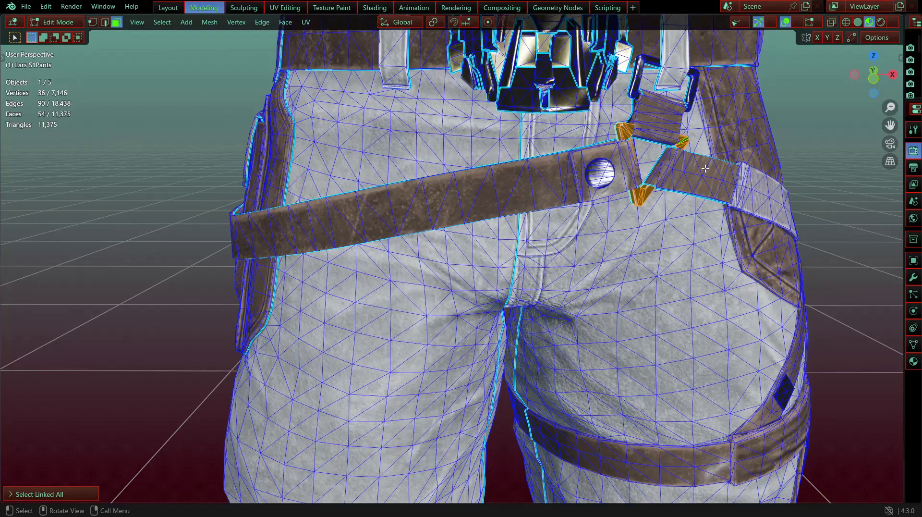
Step: Select the geometry linked to a part of the belt buckle, and look over the pants' wireframe from the front
middle_drag(564, 139, 352, 255)
click(533, 93)
key(ctrl+l)
scroll(487, 170, up, 5)
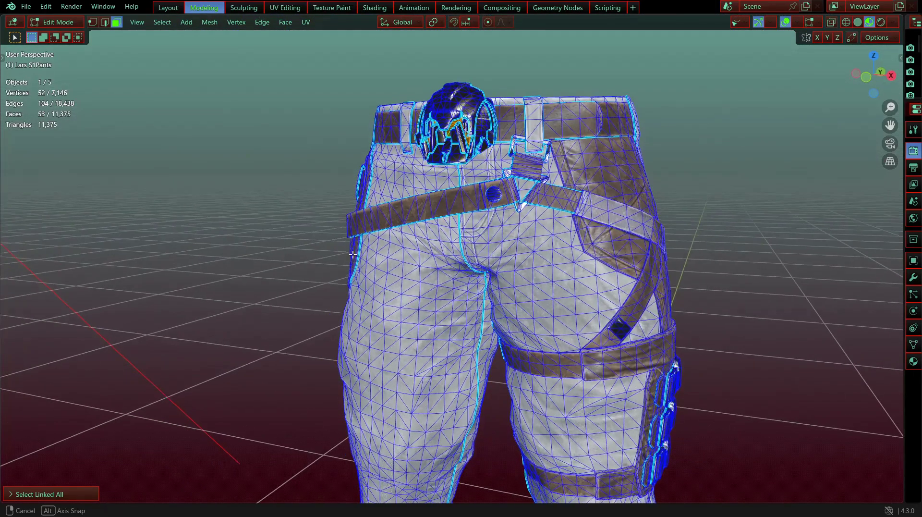
scroll(352, 255, down, 5)
scroll(460, 269, up, 8)
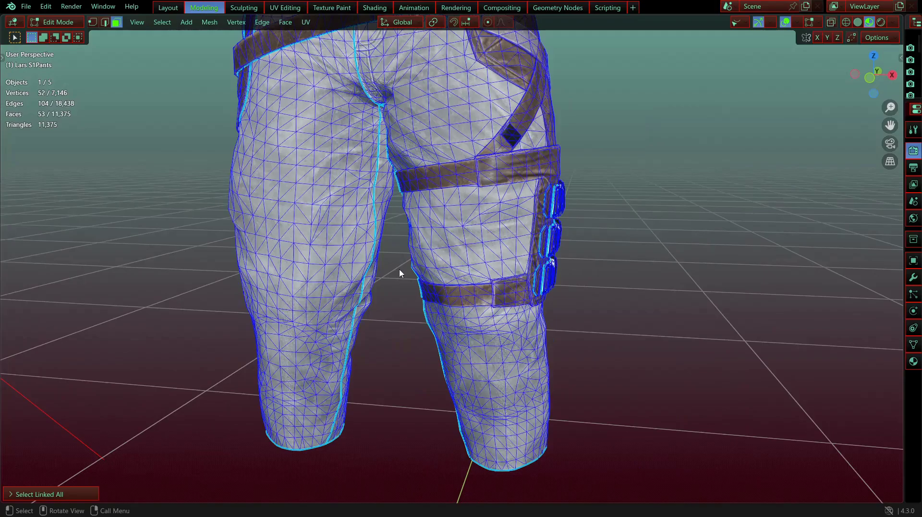
Step: Bring the pants into the UV Editing workspace, select all their geometry and turn on UV sync selection
key(Tab)
click(295, 8)
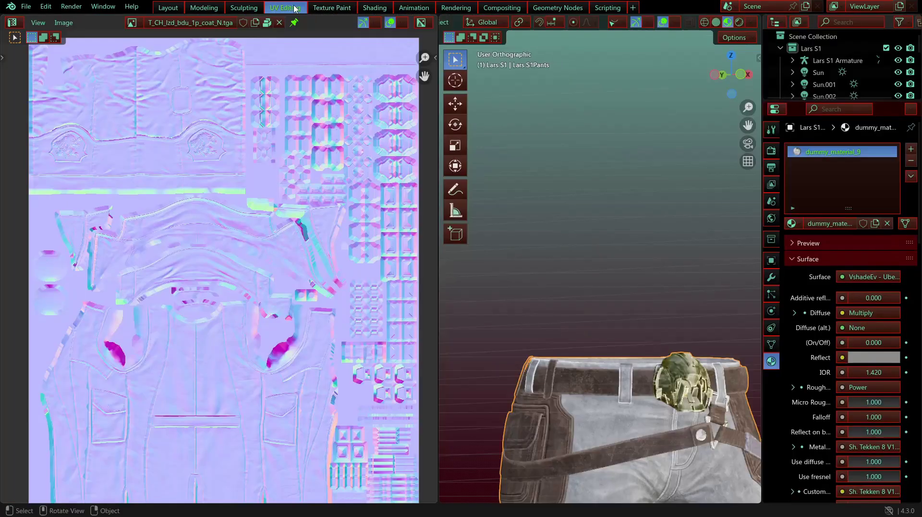
key(Tab)
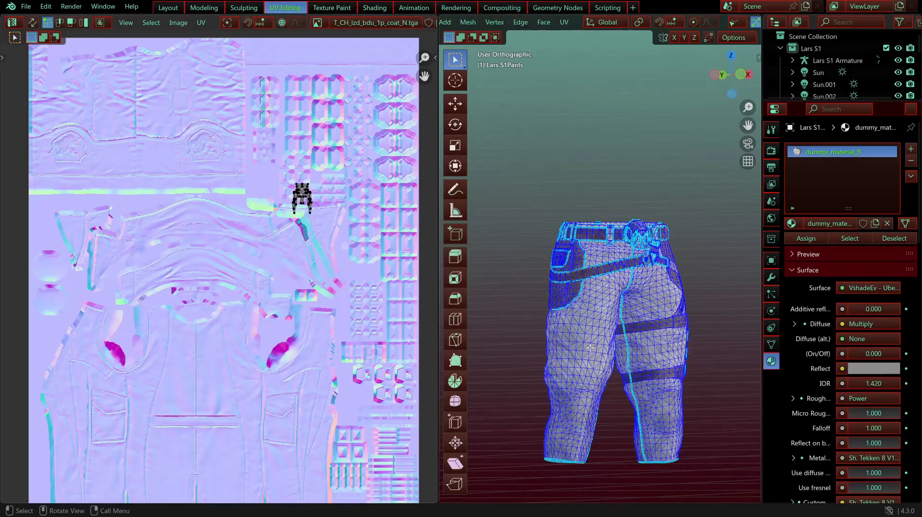
key(a)
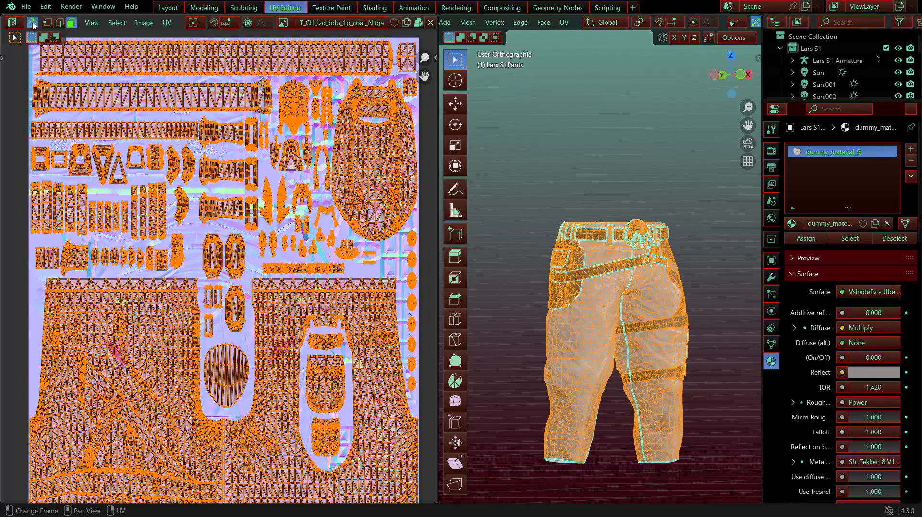
click(32, 23)
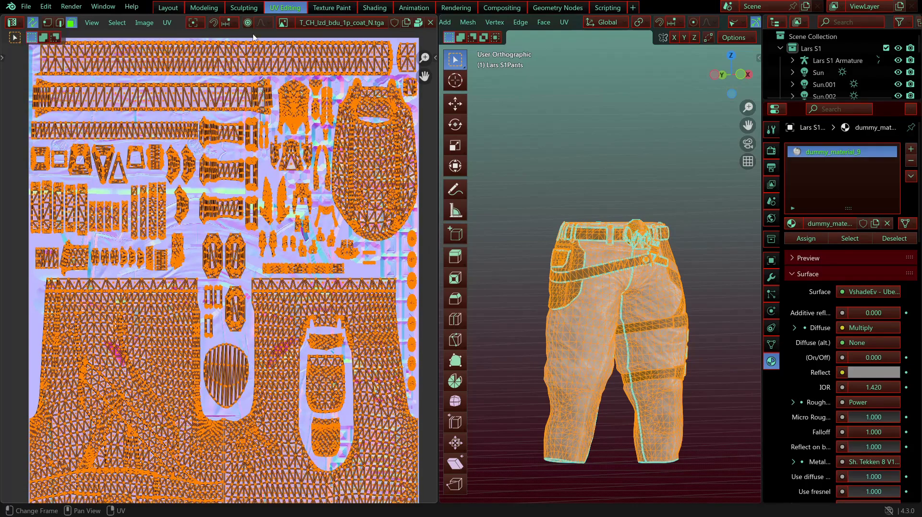
click(284, 23)
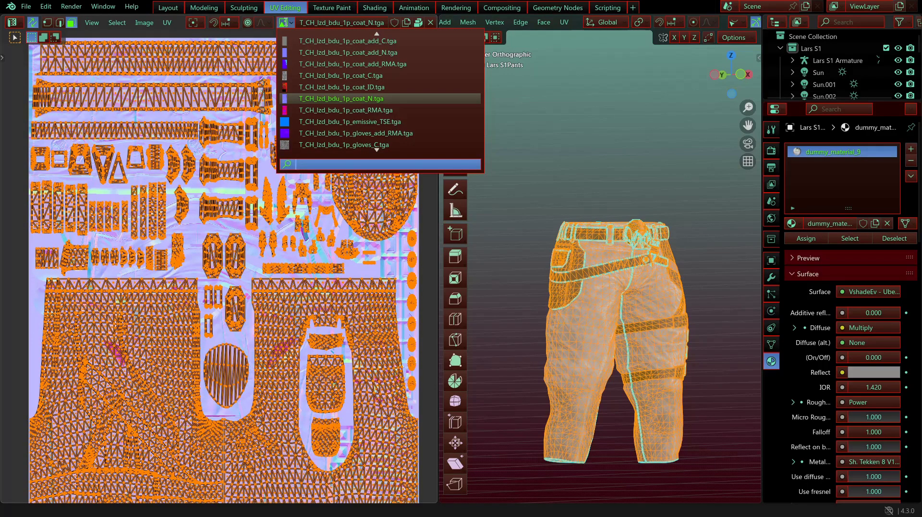
text(tro)
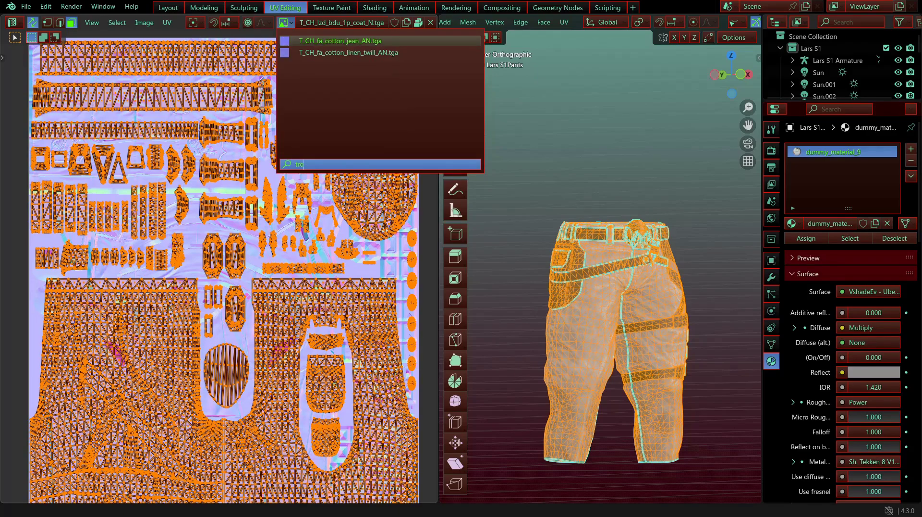
key(BackSpace)
key(BackSpace)
key(BackSpace)
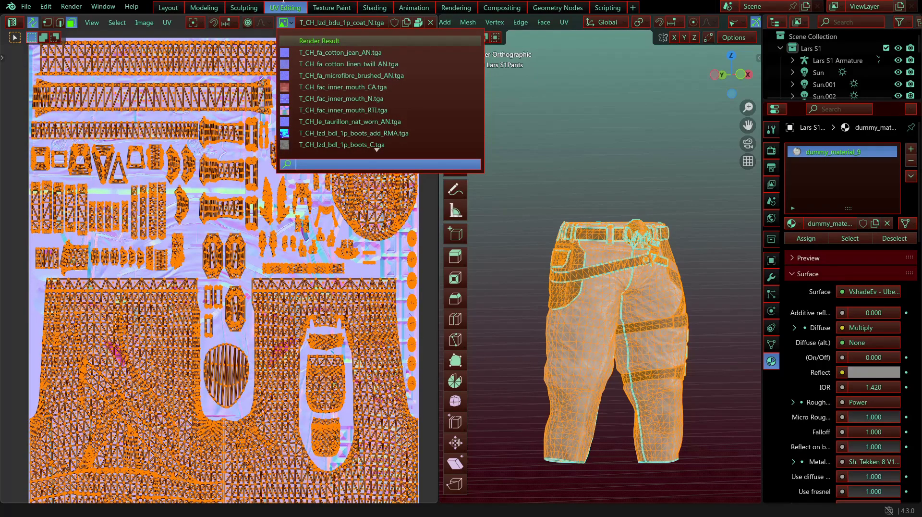
Step: Show the pants' material node tree in the Shading workspace and widen the node editor
click(377, 7)
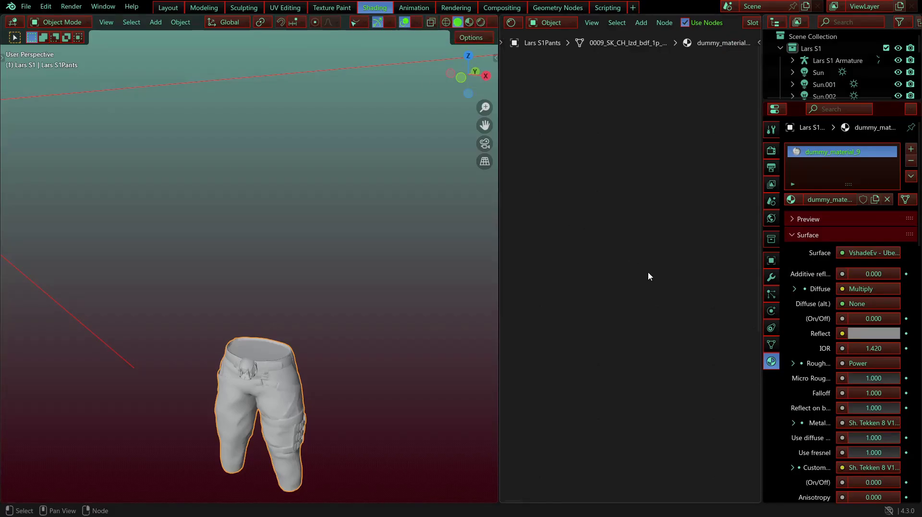
middle_drag(662, 278, 575, 267)
scroll(676, 275, up, 4)
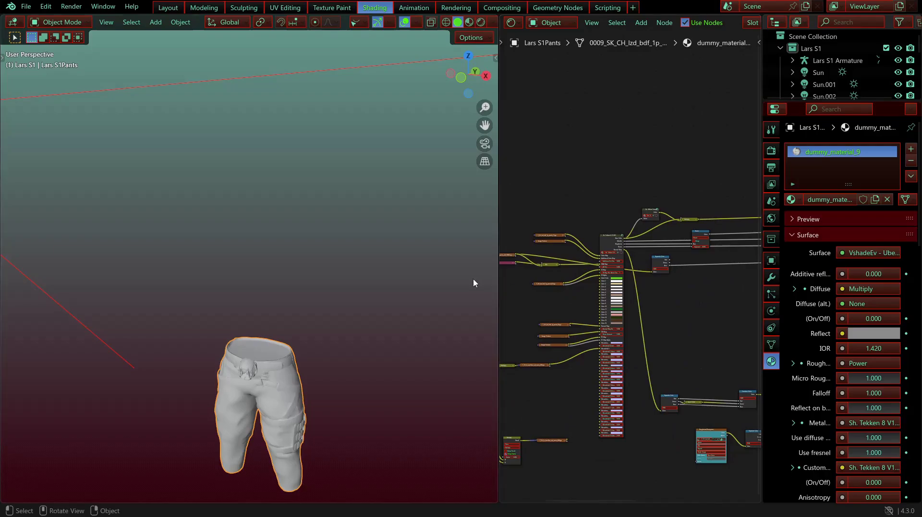
drag(498, 282, 219, 255)
scroll(555, 328, up, 5)
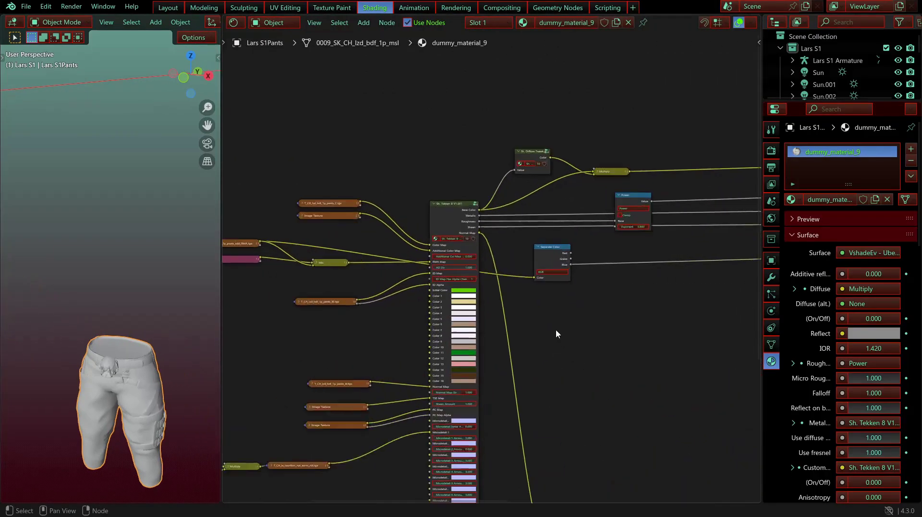
Step: Examine the map inputs, color slots and outputs of the Sh. Tekken 8 V1.001 node group
scroll(662, 315, down, 4)
middle_drag(665, 314, 705, 312)
scroll(538, 211, up, 7)
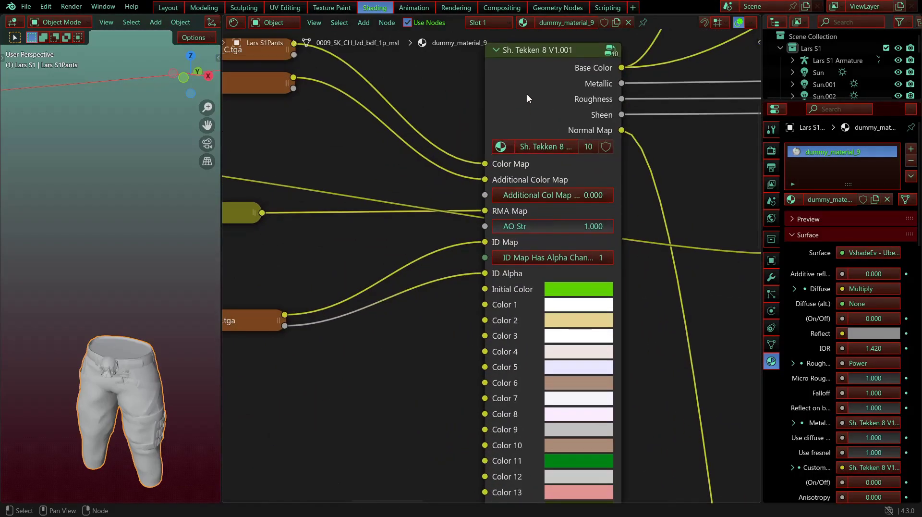
drag(487, 102, 440, 102)
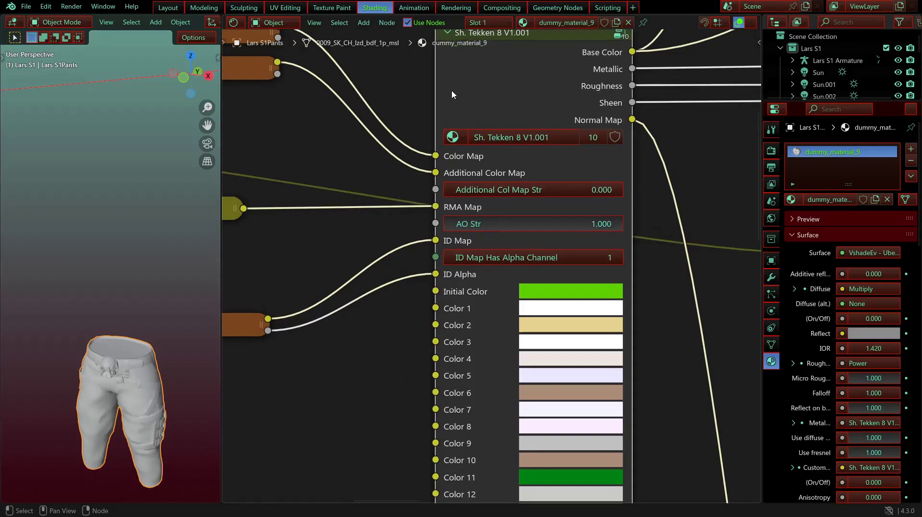
scroll(583, 175, down, 1)
scroll(585, 180, down, 1)
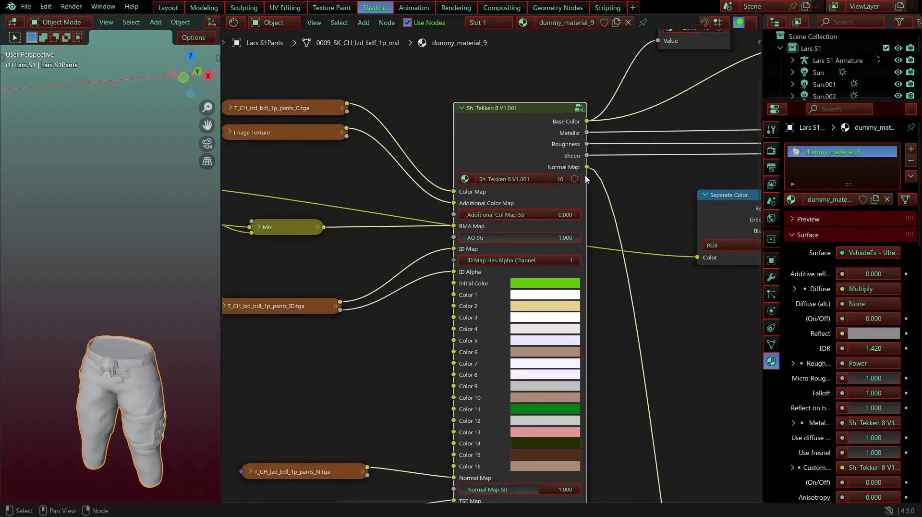
Step: Follow the node group's output links and inspect the VshadeEv - Uber Shader (Full).001 node they feed
scroll(585, 179, down, 5)
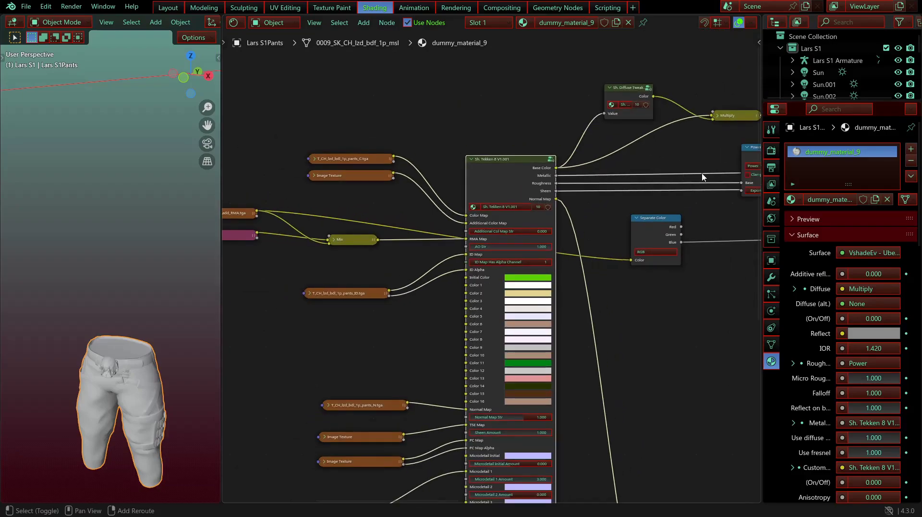
shift+middle_drag(690, 176, 584, 355)
scroll(568, 290, up, 3)
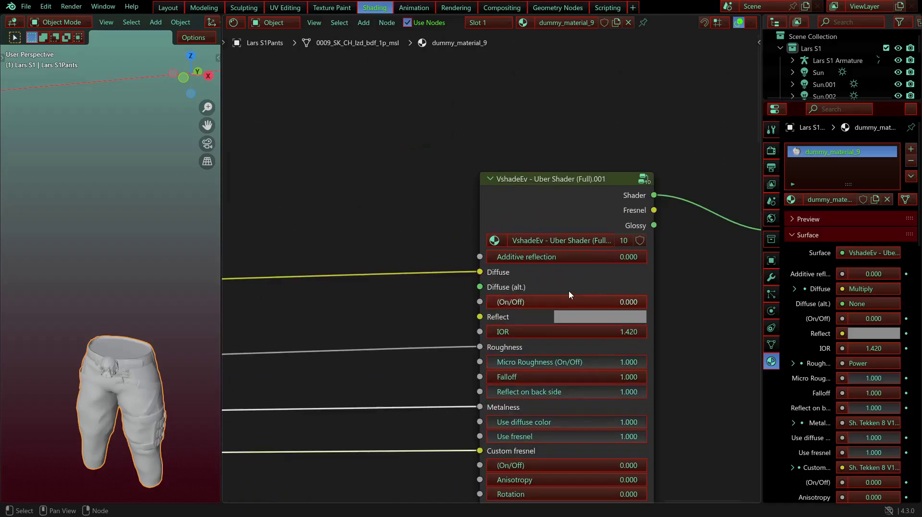
scroll(573, 291, up, 1)
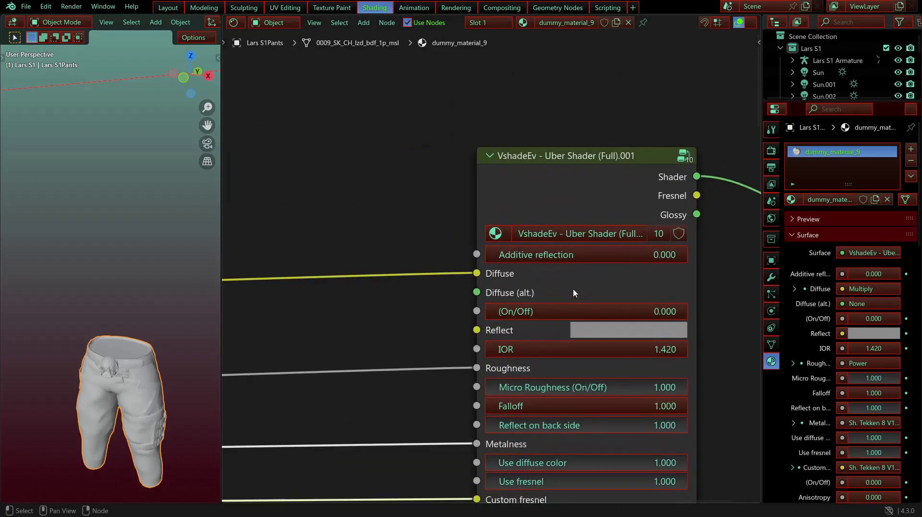
scroll(572, 287, down, 5)
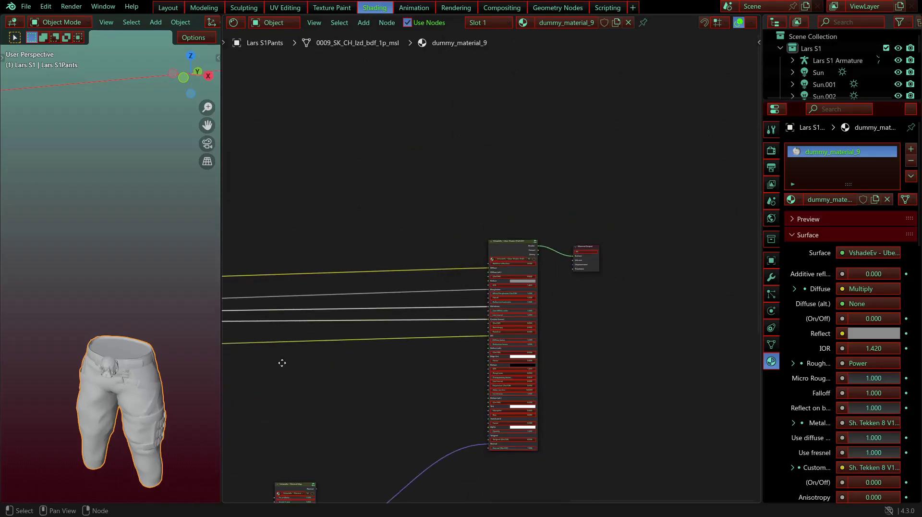
Step: Find the image texture nodes that feed the color, RMA and ID maps of the pants material
shift+middle_drag(280, 364, 440, 278)
shift+middle_drag(275, 272, 704, 360)
scroll(512, 306, up, 4)
scroll(512, 308, up, 4)
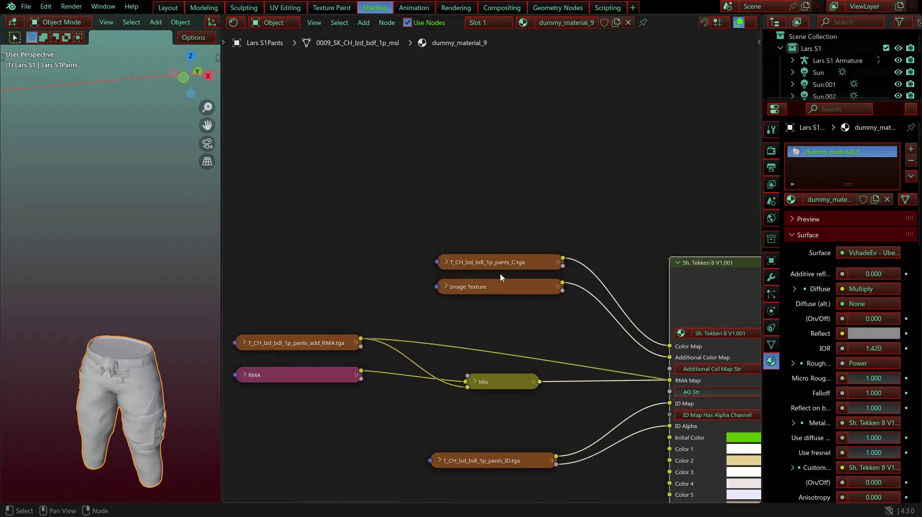
Step: Enlarge the 3D viewport over the node editor and frame the pants in it
drag(222, 269, 689, 268)
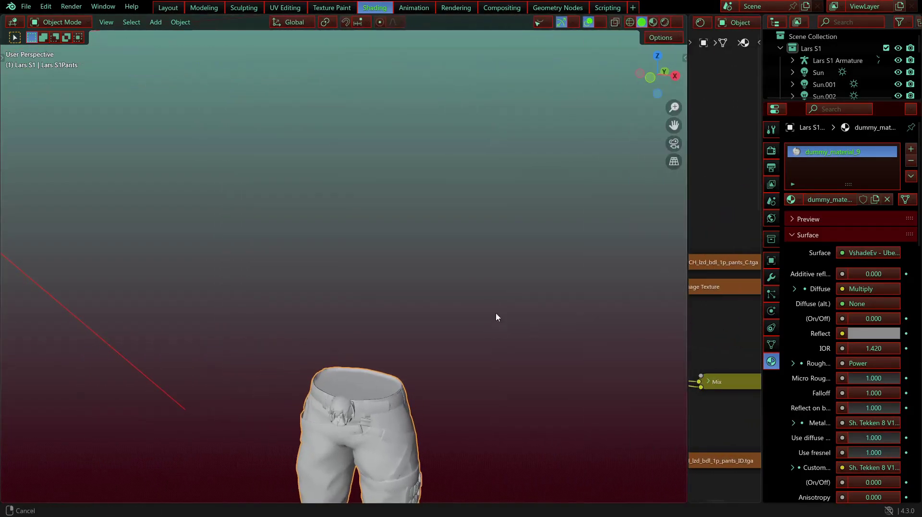
scroll(450, 225, up, 3)
shift+middle_drag(429, 304, 444, 260)
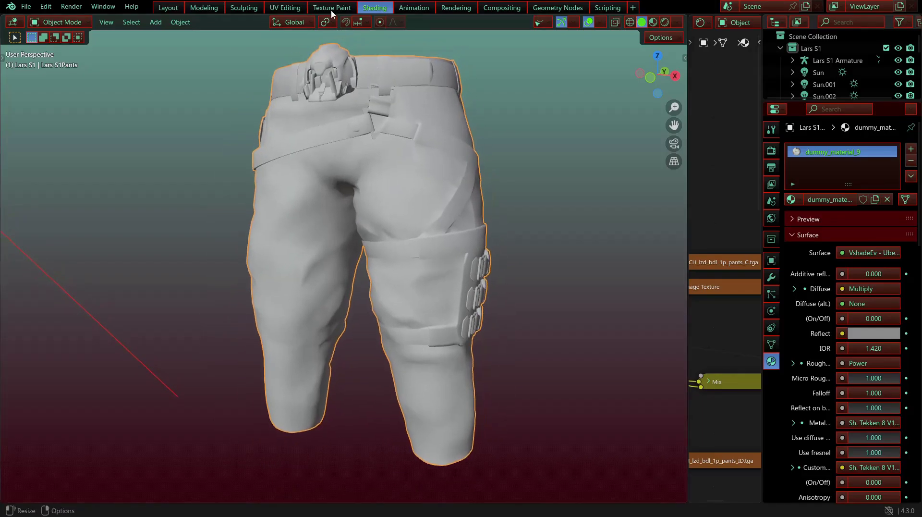
Step: Display the T_CH_lzd_bdl_1p_pants_C.tga texture behind the pants' UV layout in the UV Editing workspace
click(286, 9)
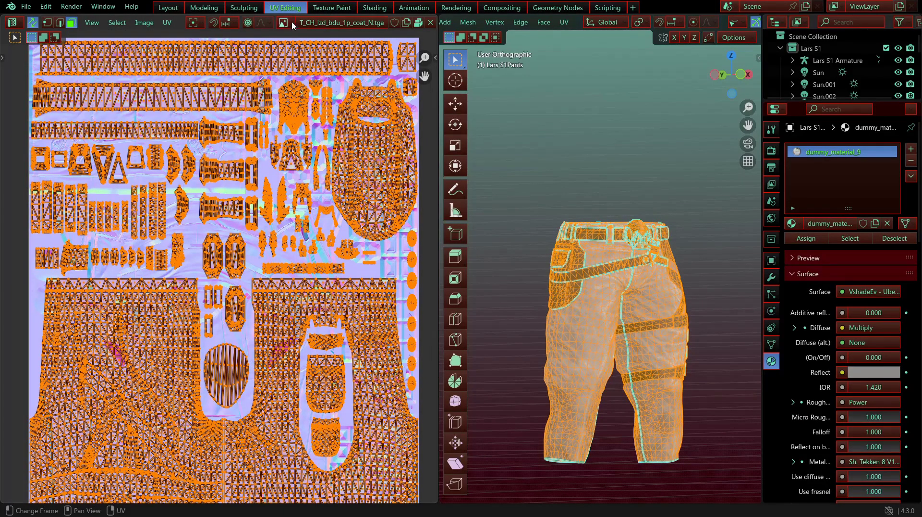
click(284, 22)
text(pan)
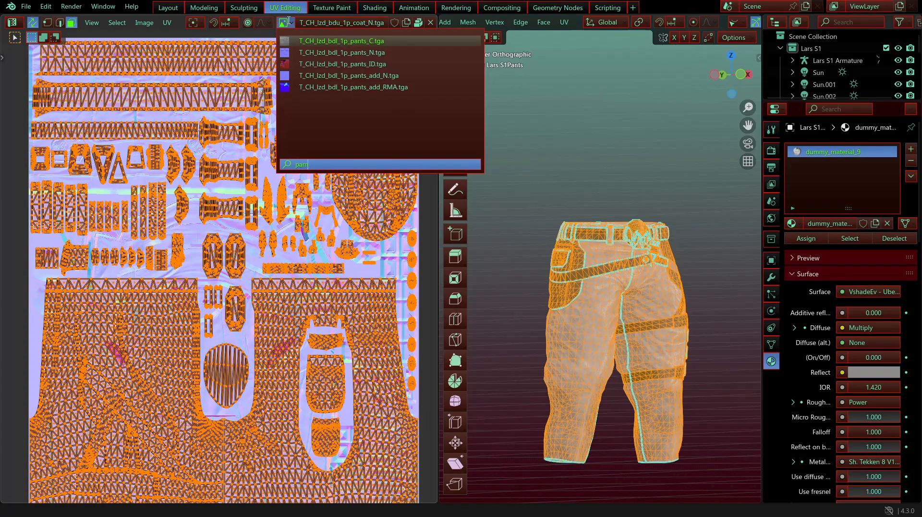
click(404, 44)
scroll(322, 180, down, 7)
shift+middle_drag(309, 202, 315, 136)
Step: Clear the mesh selection and turn off UV sync to expose the bare texture, and check its image properties
click(321, 225)
scroll(322, 225, up, 4)
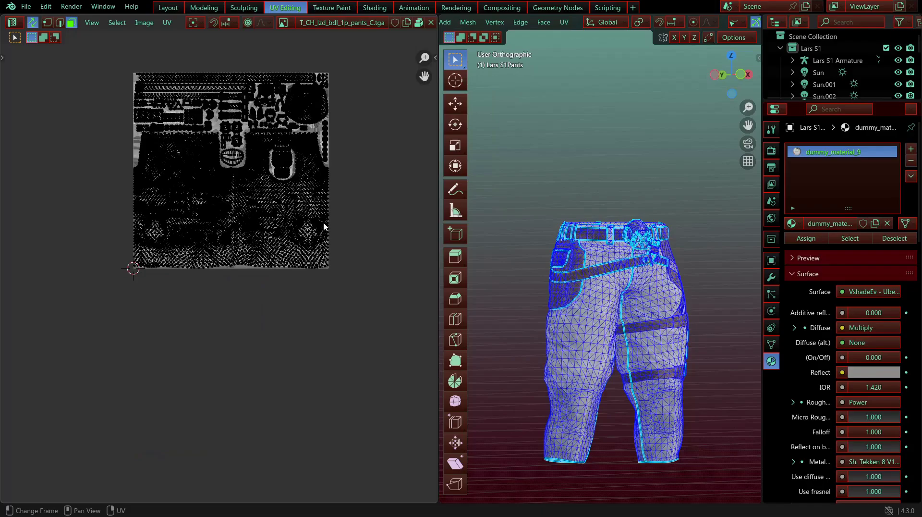
scroll(325, 225, up, 2)
click(32, 23)
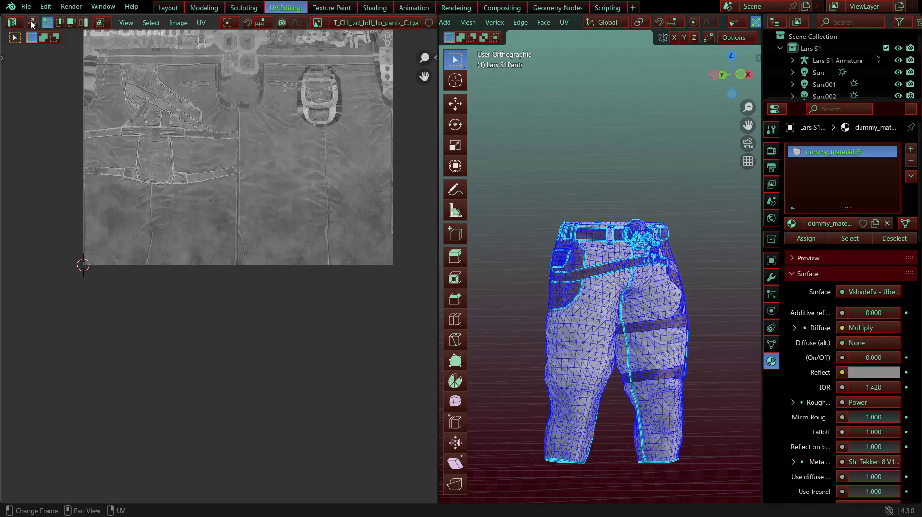
middle_drag(285, 197, 244, 315)
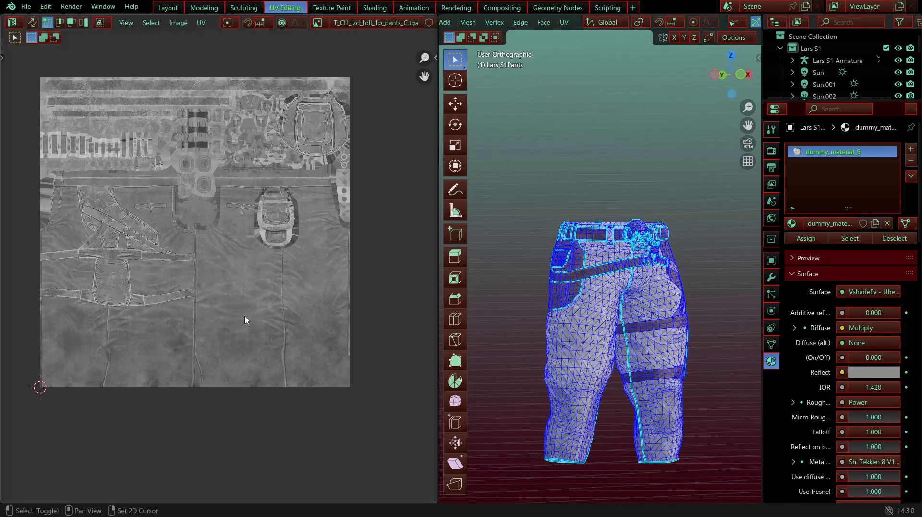
key(n)
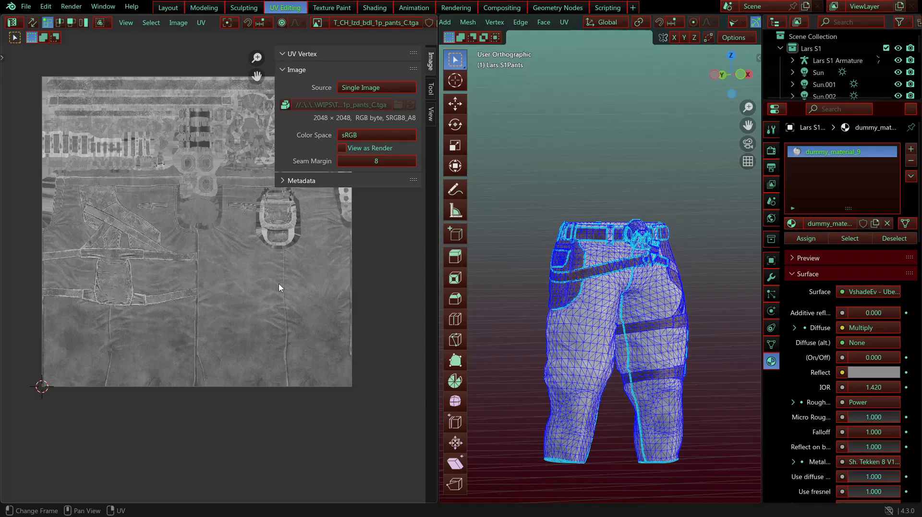
key(n)
Step: Widen the 3D viewport beside the texture and frame both the pants and the texture for comparison
scroll(588, 235, up, 4)
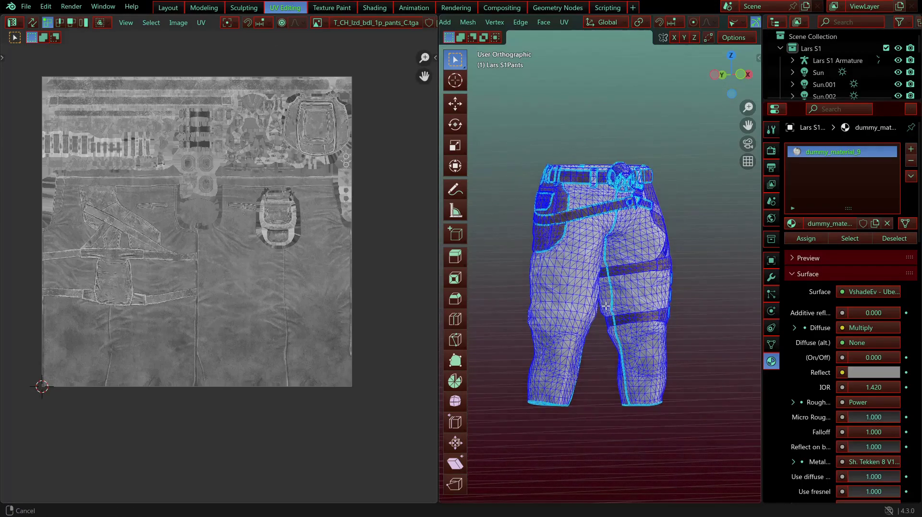
shift+middle_drag(588, 235, 595, 194)
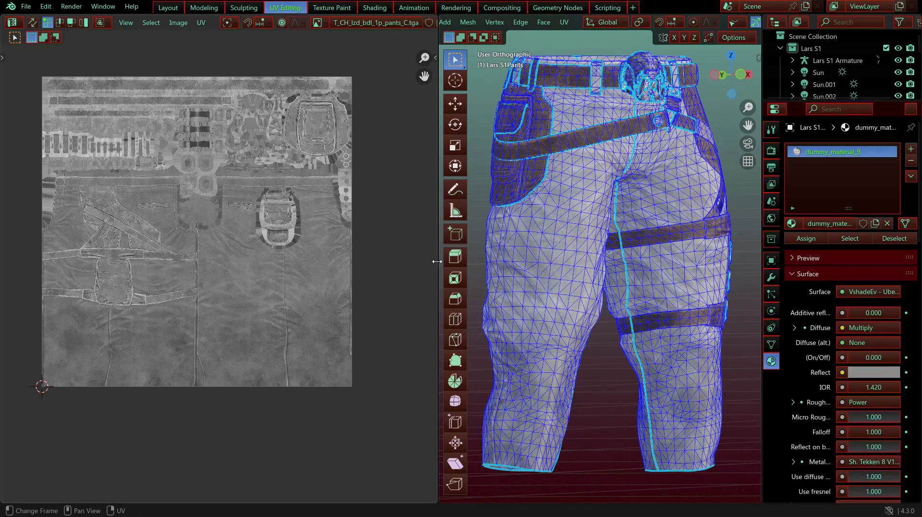
drag(438, 259, 398, 260)
scroll(223, 271, up, 1)
middle_drag(230, 270, 255, 300)
scroll(636, 313, up, 1)
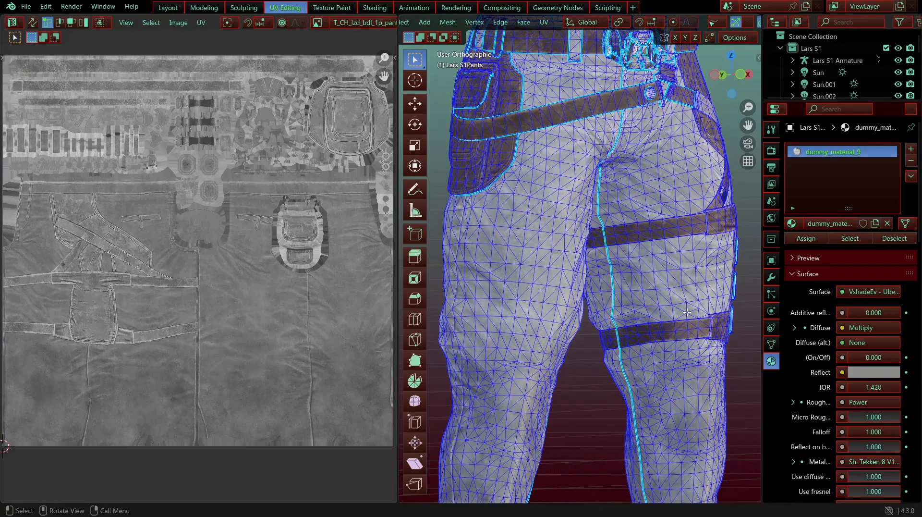
Step: Compare the thigh straps and the side panel with three metal buckles against the displayed pants texture
middle_drag(637, 314, 575, 315)
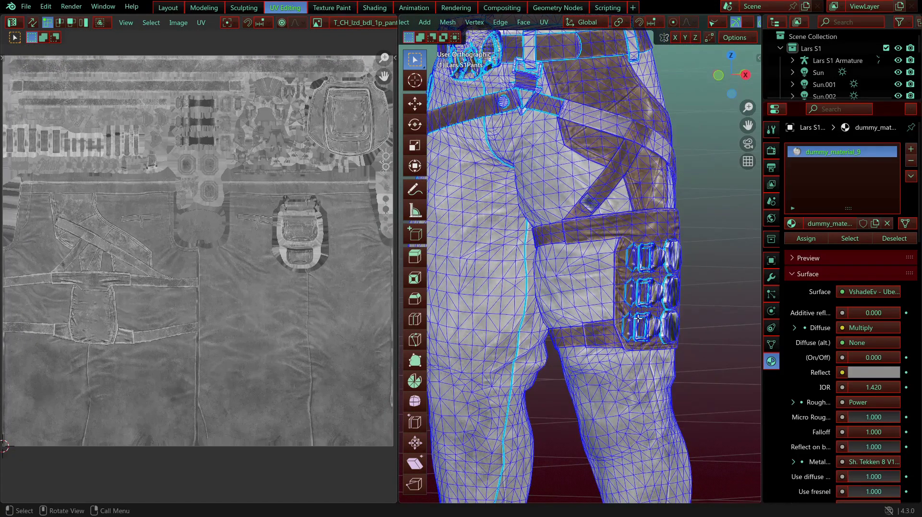
scroll(638, 318, up, 3)
mouse_move(665, 318)
shift+middle_down()
mouse_move(609, 230)
mouse_move(615, 240)
mouse_move(573, 305)
mouse_move(533, 313)
mouse_move(556, 323)
mouse_move(659, 327)
shift+middle_up()
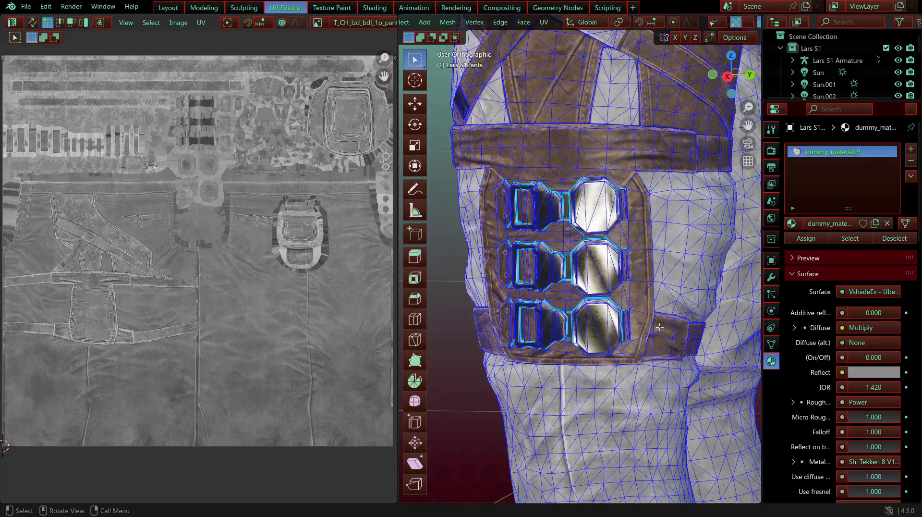
middle_drag(692, 300, 612, 318)
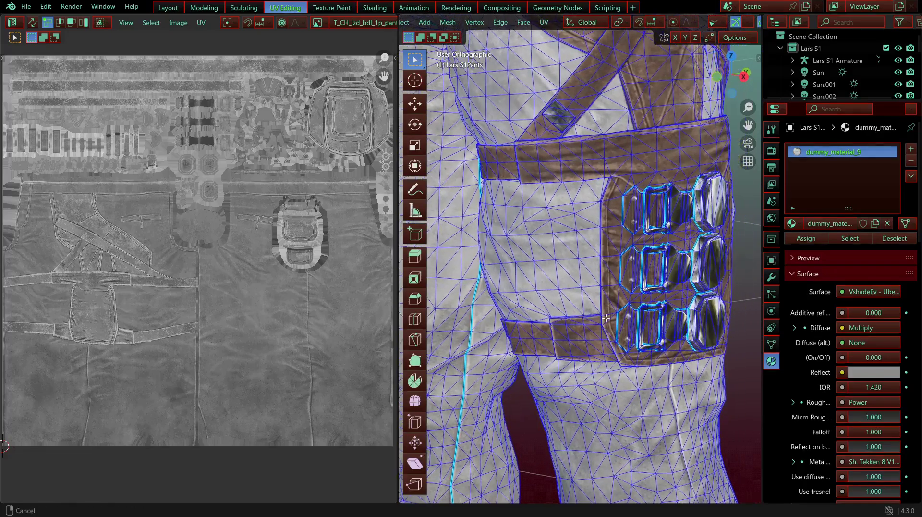
scroll(609, 319, up, 3)
scroll(609, 318, down, 2)
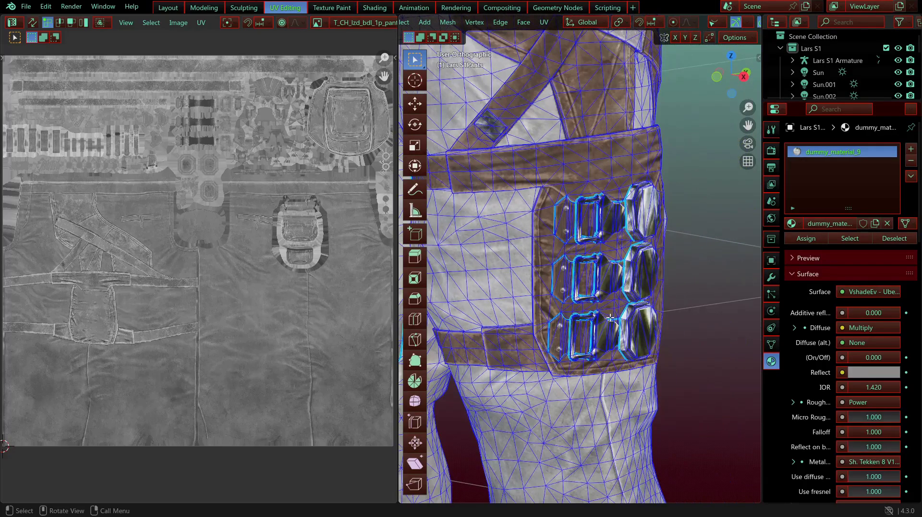
Step: Circle-select the thigh side panel with its three metal buckles and inspect its UV islands on the texture
key(c)
click(648, 214)
mouse_move(648, 214)
mouse_down()
mouse_move(626, 273)
mouse_move(635, 323)
mouse_up()
mouse_move(600, 338)
mouse_down()
mouse_move(573, 288)
mouse_move(567, 226)
mouse_move(600, 192)
mouse_move(640, 198)
mouse_move(575, 216)
mouse_up()
drag(574, 319, 572, 339)
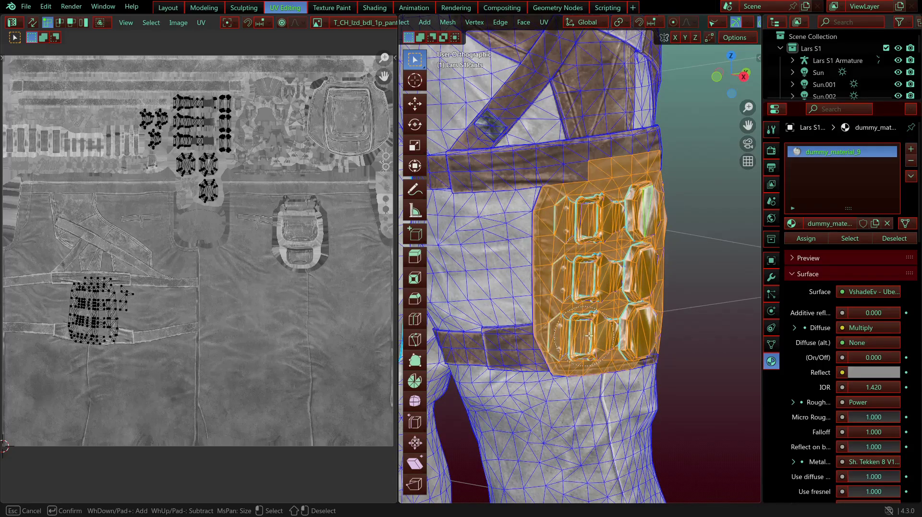
drag(630, 332, 644, 327)
key(Escape)
middle_drag(610, 328, 567, 337)
key(c)
middle_drag(647, 194, 623, 259)
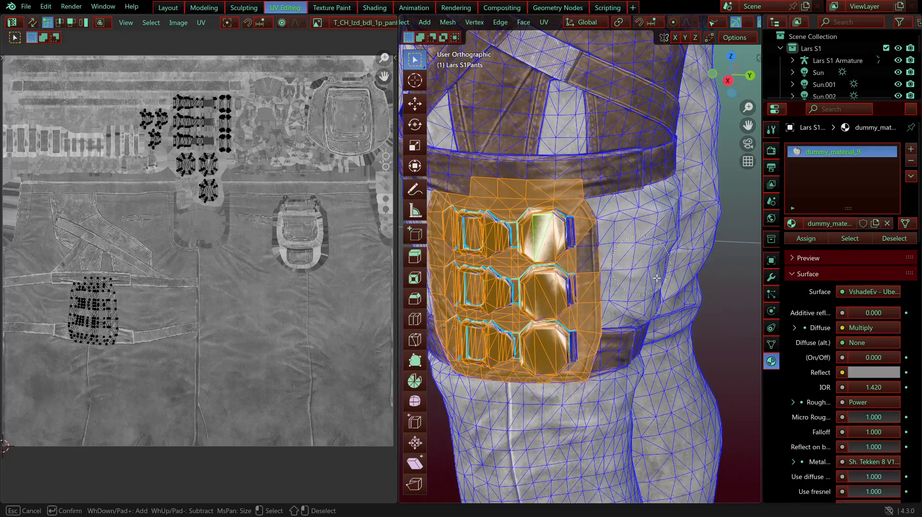
key(Escape)
scroll(183, 292, up, 4)
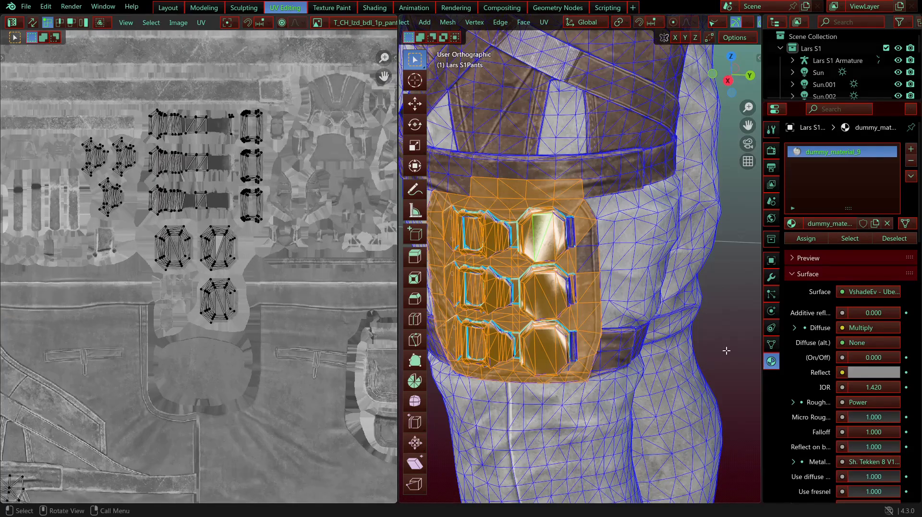
Step: Clear the mesh selection and display the T_CH_lzd_bdl_1p_pants_N.tga normal map in the UV editor
key(alt+a)
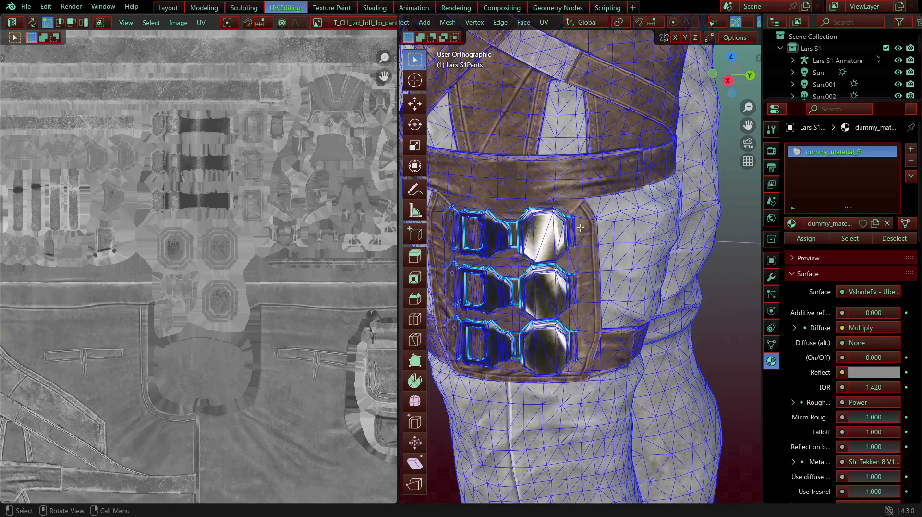
scroll(574, 226, down, 2)
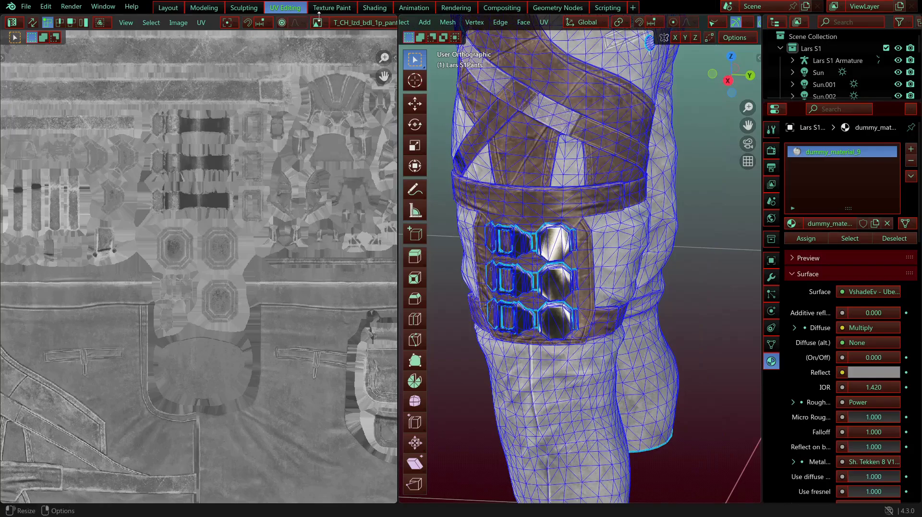
click(317, 22)
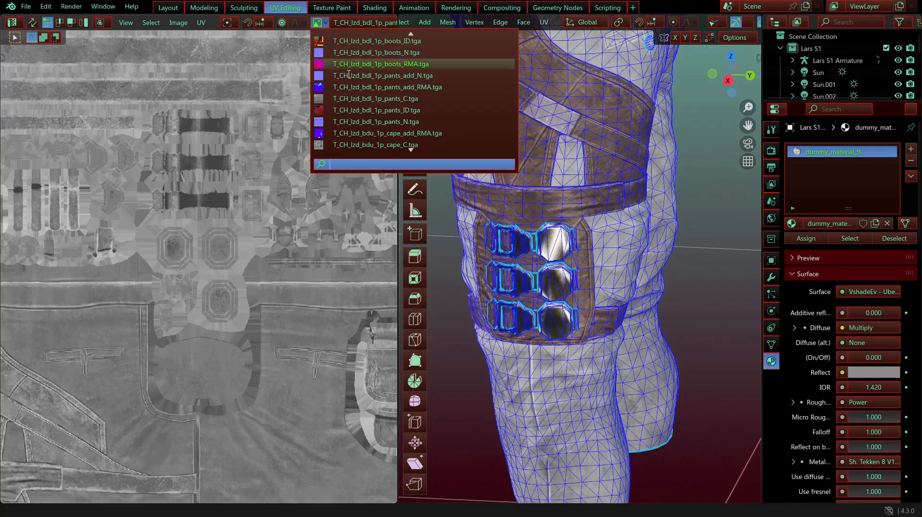
click(360, 122)
scroll(199, 227, down, 3)
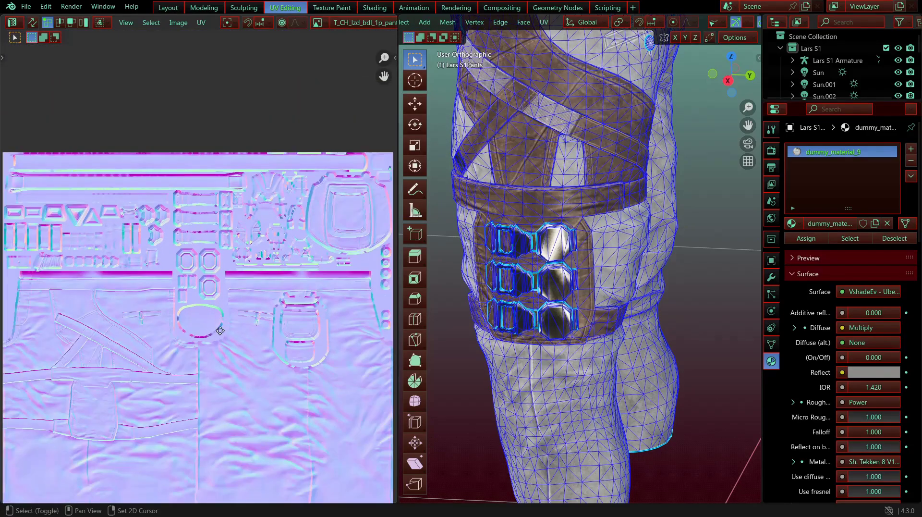
middle_drag(214, 323, 264, 202)
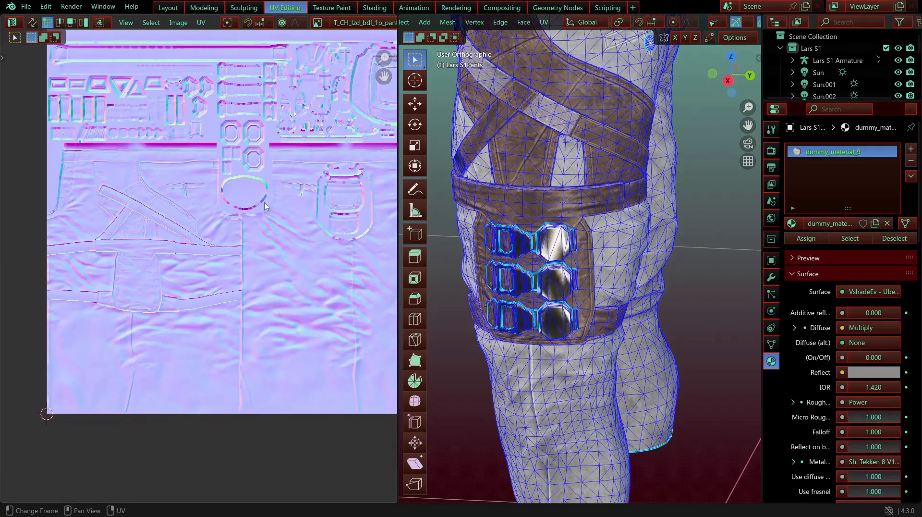
Step: Examine the baked straps, side panel, fabric folds and pocket details on the pants' normal map
scroll(216, 220, up, 2)
middle_drag(195, 242, 238, 255)
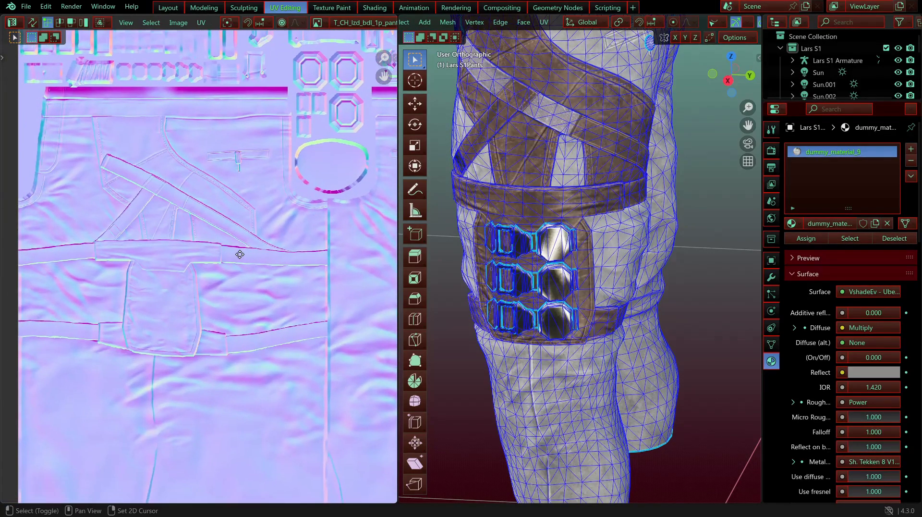
scroll(241, 258, up, 2)
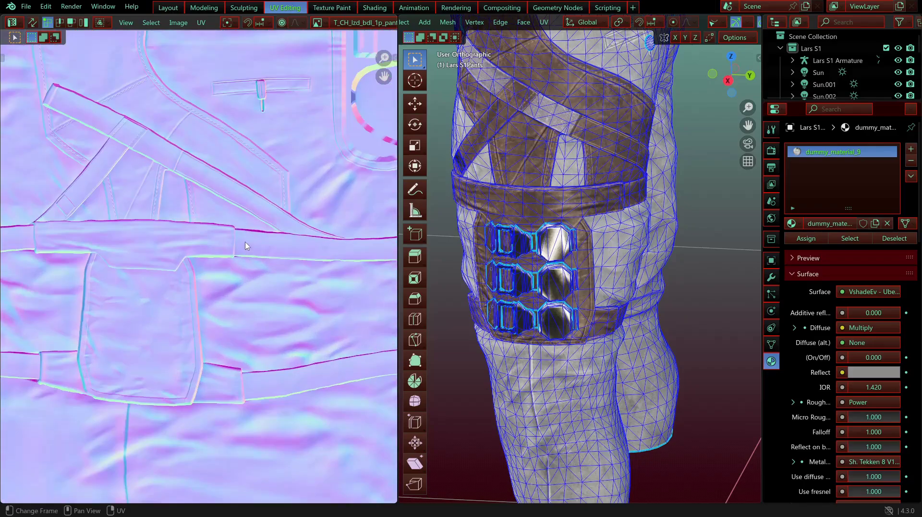
scroll(317, 235, down, 6)
middle_drag(283, 242, 240, 240)
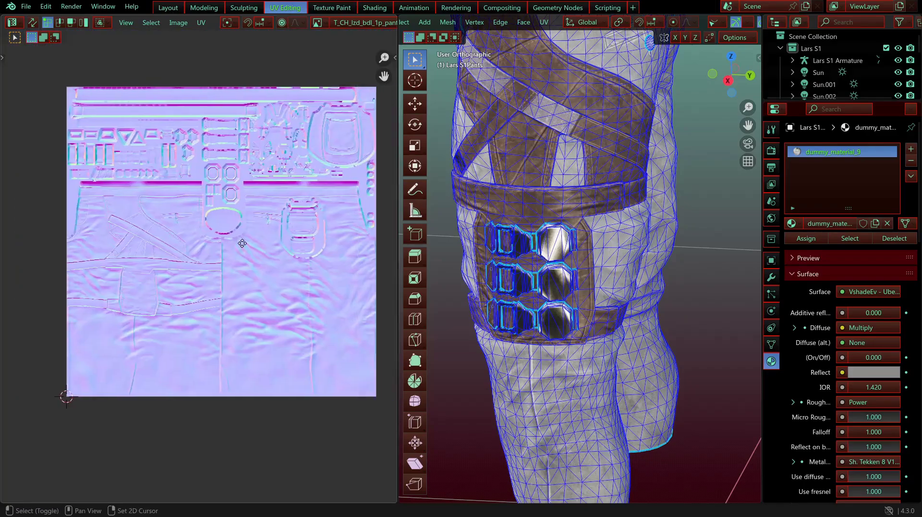
scroll(259, 247, up, 1)
scroll(269, 253, up, 3)
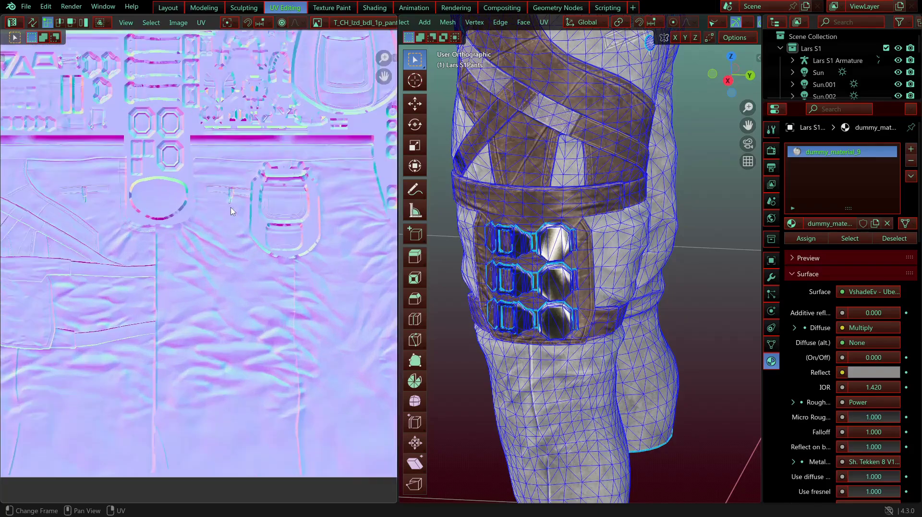
middle_drag(157, 184, 126, 273)
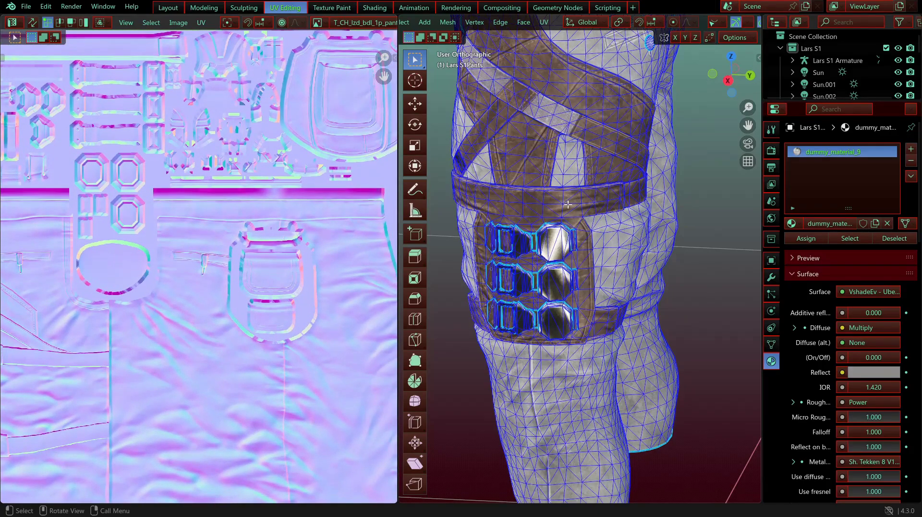
Step: Compare the thigh straps, buckle panel and front of the pants on the model against the normal map
middle_drag(533, 161, 590, 164)
scroll(589, 164, up, 3)
middle_drag(528, 149, 499, 141)
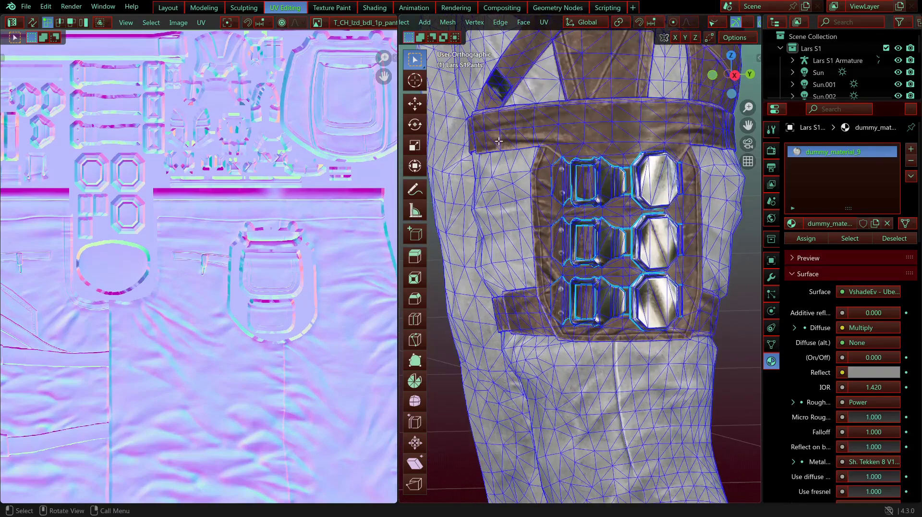
middle_drag(668, 138, 712, 138)
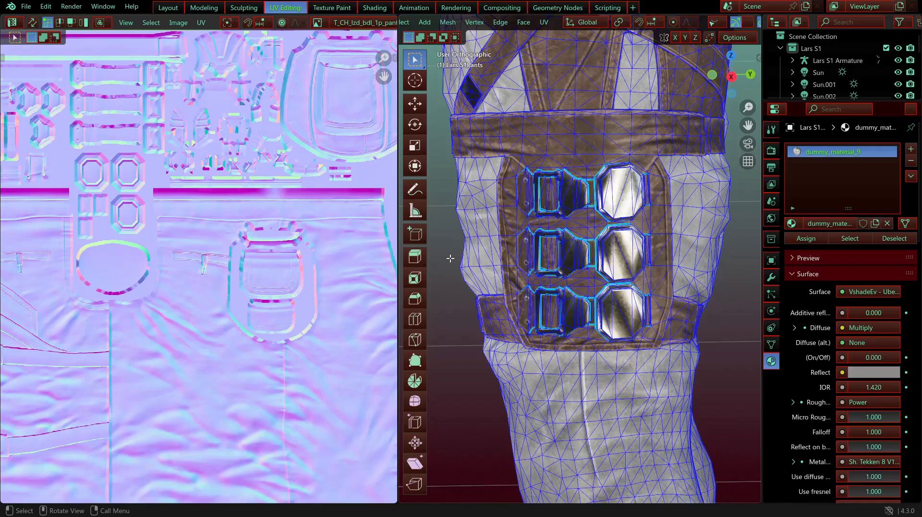
scroll(555, 231, down, 3)
middle_drag(548, 208, 621, 207)
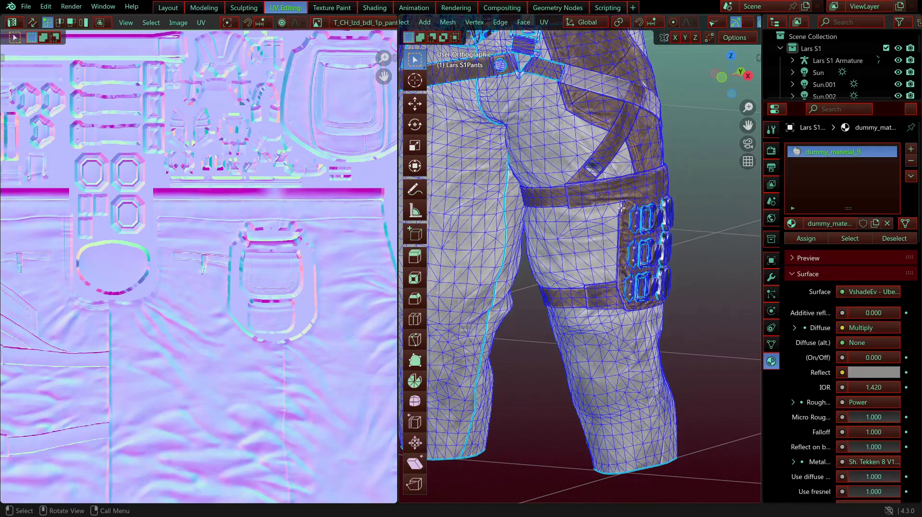
middle_drag(571, 234, 542, 226)
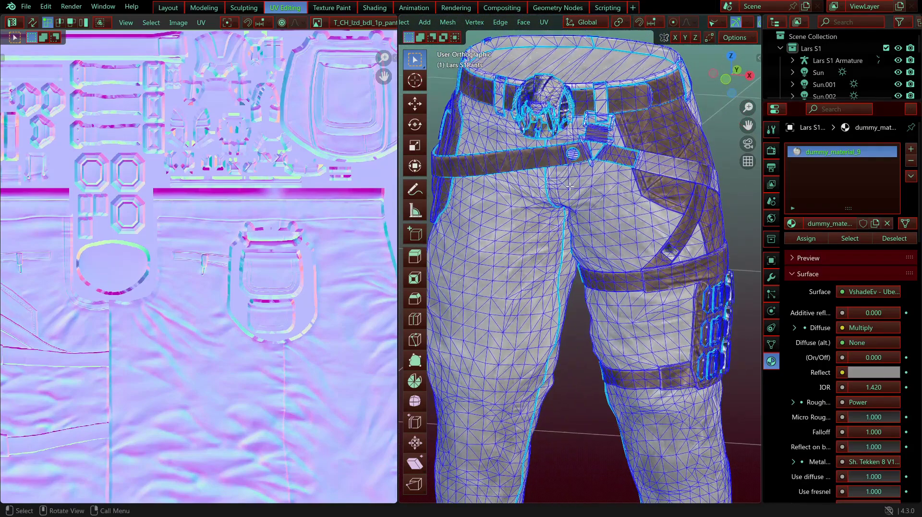
Step: Circle-select the round belt buckle ornament and locate its UV islands on the normal map
scroll(542, 182, up, 6)
key(c)
mouse_move(541, 165)
mouse_down()
mouse_move(529, 153)
mouse_move(552, 188)
mouse_up()
key(Escape)
scroll(288, 156, up, 3)
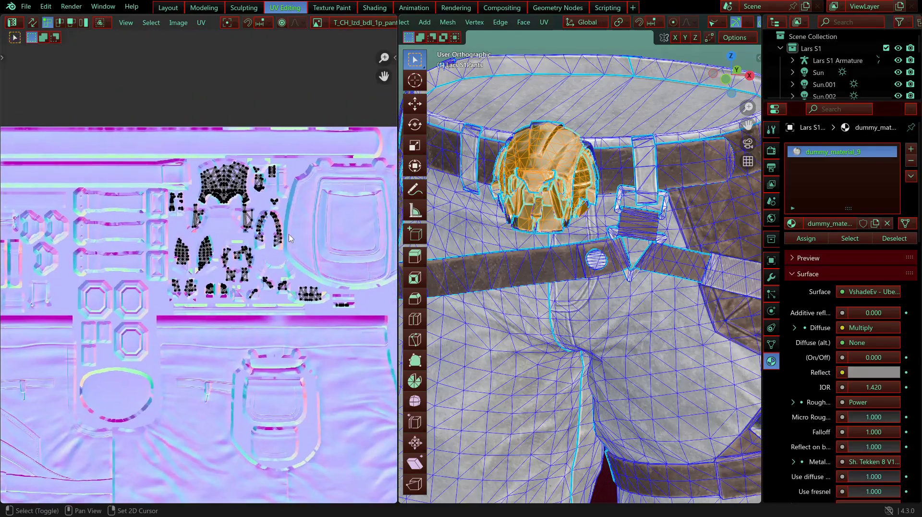
Step: Circle-select the faces capping the waist opening and inspect their oval UV island on the normal map
click(557, 97)
middle_drag(577, 111, 569, 145)
key(c)
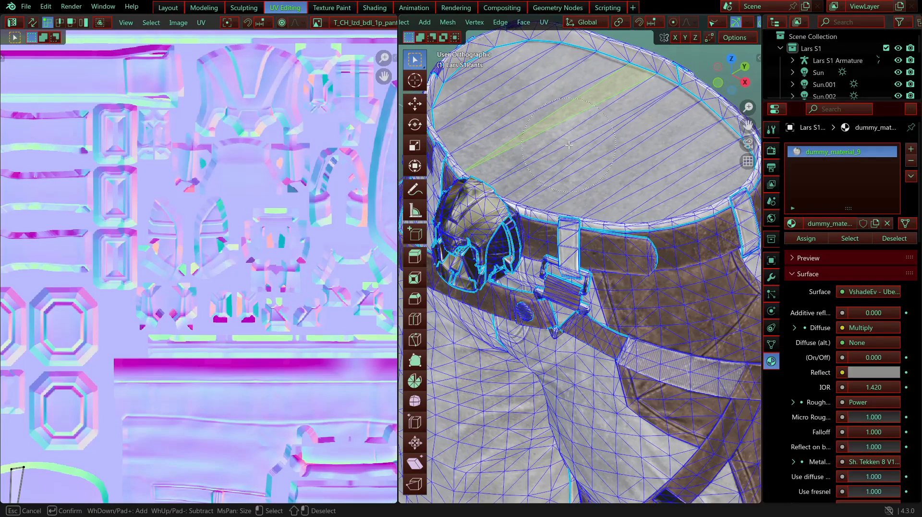
mouse_move(551, 127)
mouse_down()
mouse_move(519, 99)
mouse_move(672, 159)
mouse_move(696, 183)
mouse_move(681, 176)
mouse_up()
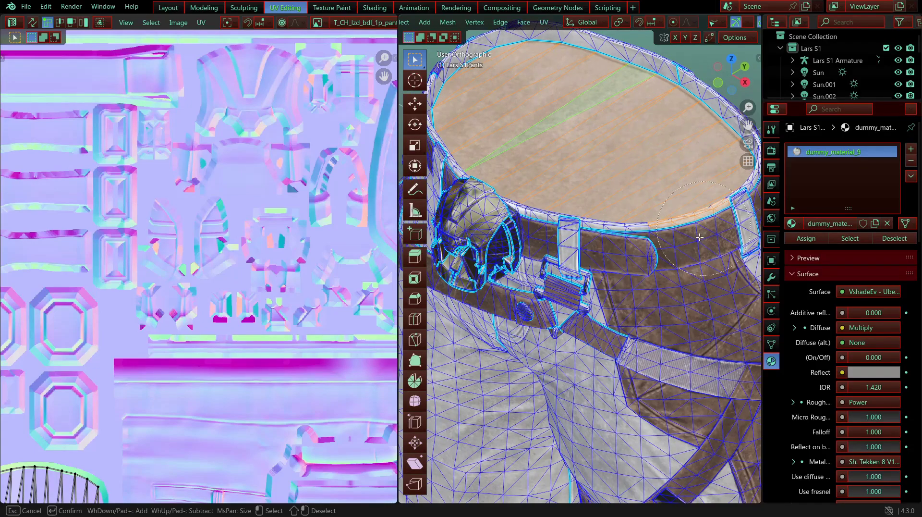
key(Escape)
scroll(251, 243, down, 8)
scroll(164, 329, up, 10)
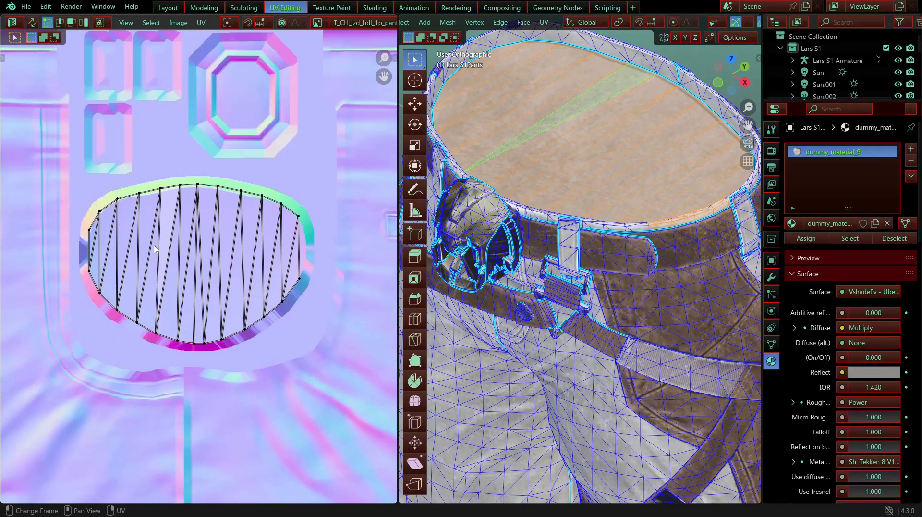
scroll(259, 249, down, 7)
scroll(216, 244, up, 4)
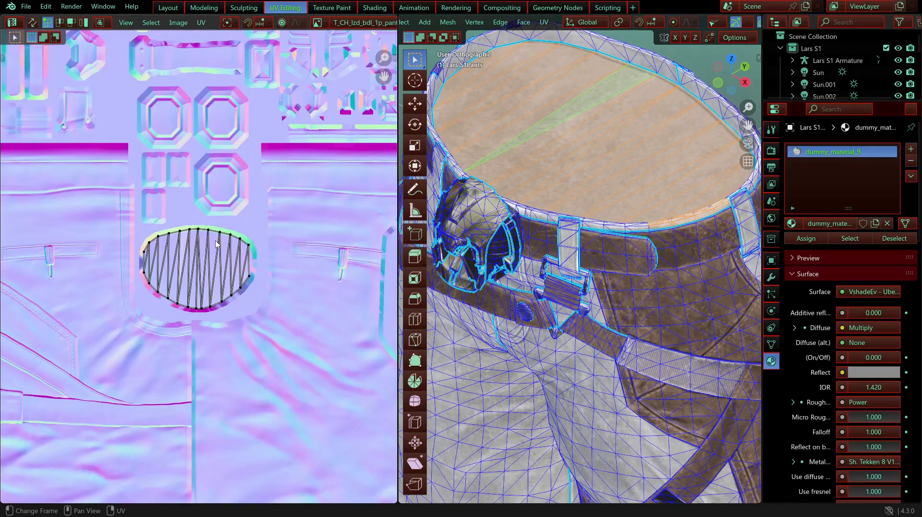
scroll(502, 300, down, 3)
Step: Clear the waist cap selection and examine the legs and the leather hip pocket crossed by the strap
middle_drag(502, 303, 519, 278)
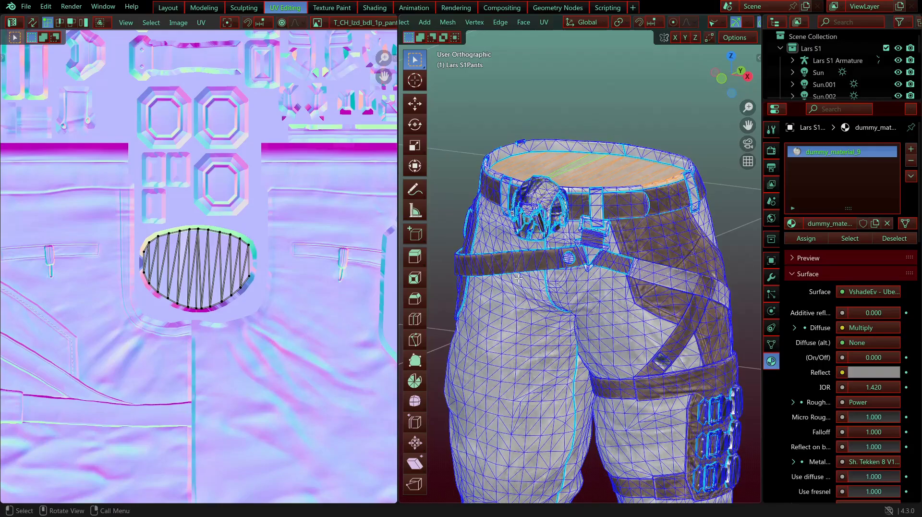
shift+middle_drag(564, 256, 576, 137)
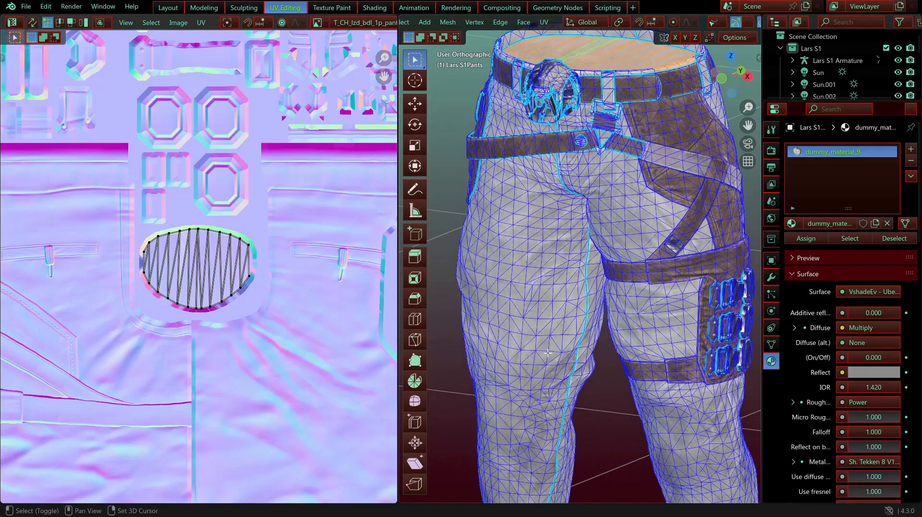
click(582, 415)
scroll(596, 391, down, 2)
scroll(597, 389, up, 4)
mouse_move(598, 389)
middle_down()
mouse_move(644, 384)
mouse_move(654, 373)
mouse_move(607, 399)
middle_up()
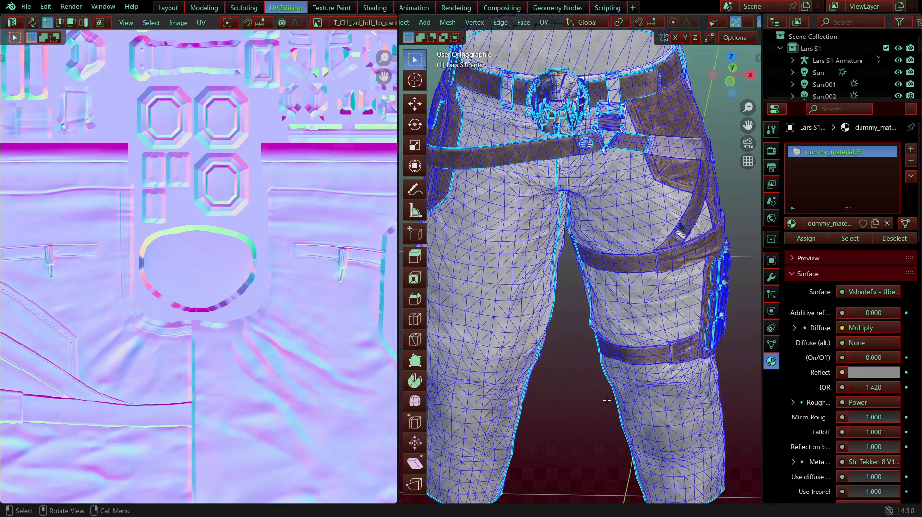
middle_drag(674, 328, 708, 65)
scroll(502, 276, up, 3)
scroll(624, 184, up, 4)
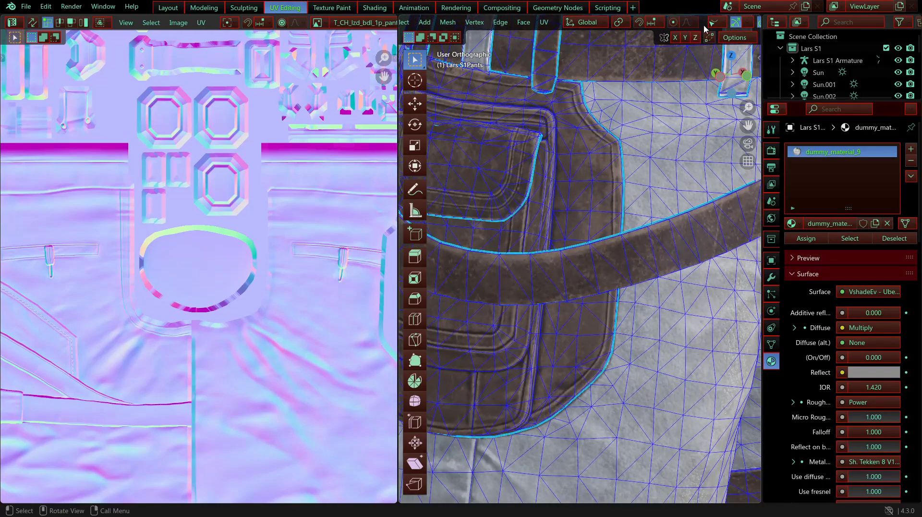
scroll(721, 26, down, 5)
Step: Compare the leather hip pocket in Solid, Material Preview and Rendered shading, ending in Material Preview
click(716, 22)
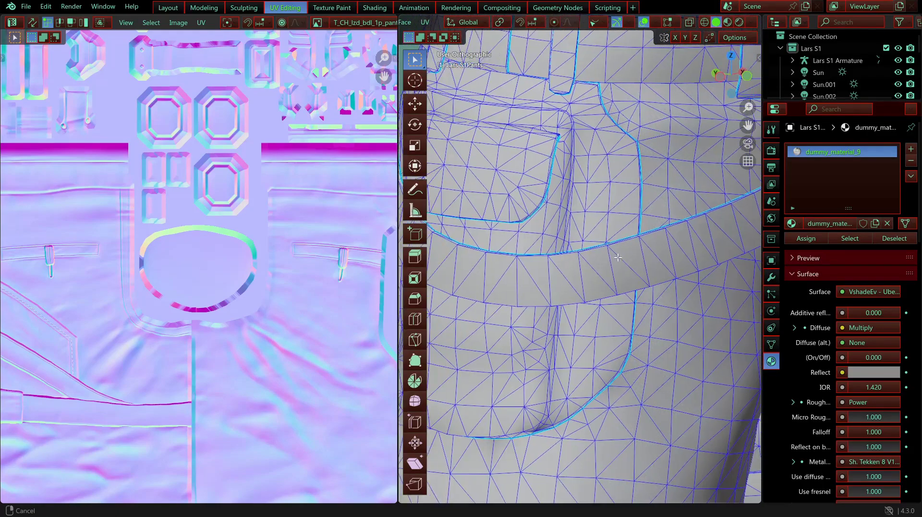
mouse_move(624, 206)
middle_down()
mouse_move(606, 245)
mouse_move(470, 258)
middle_up()
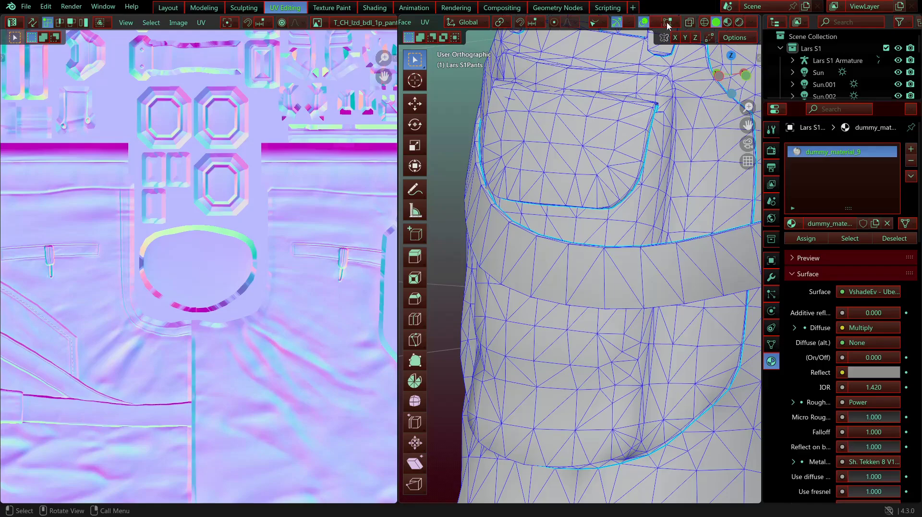
click(727, 21)
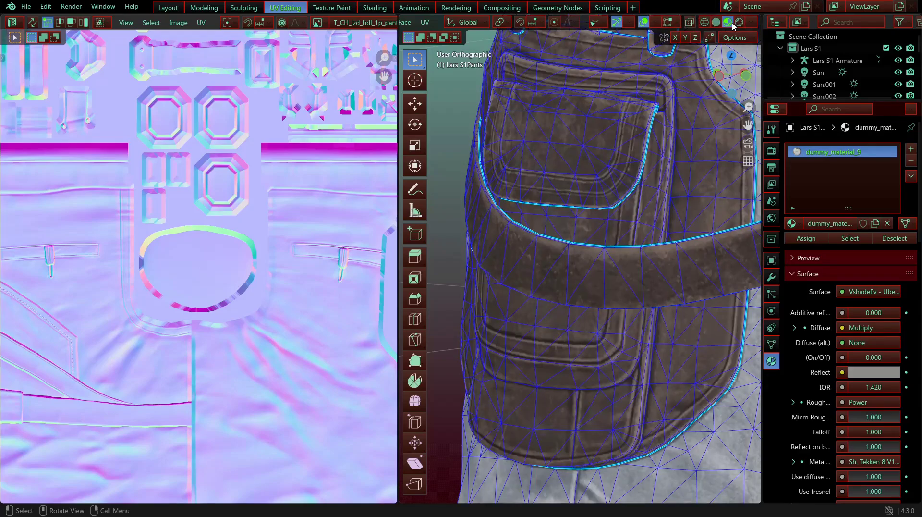
click(738, 23)
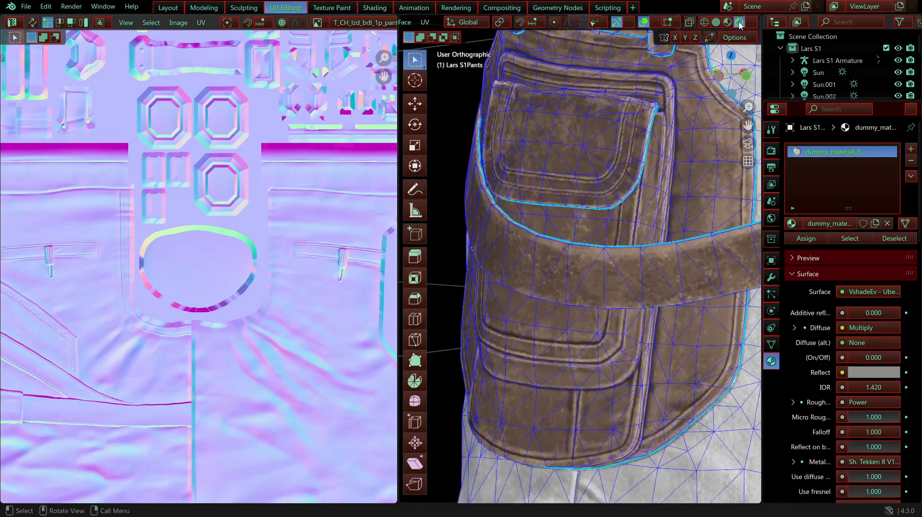
click(731, 23)
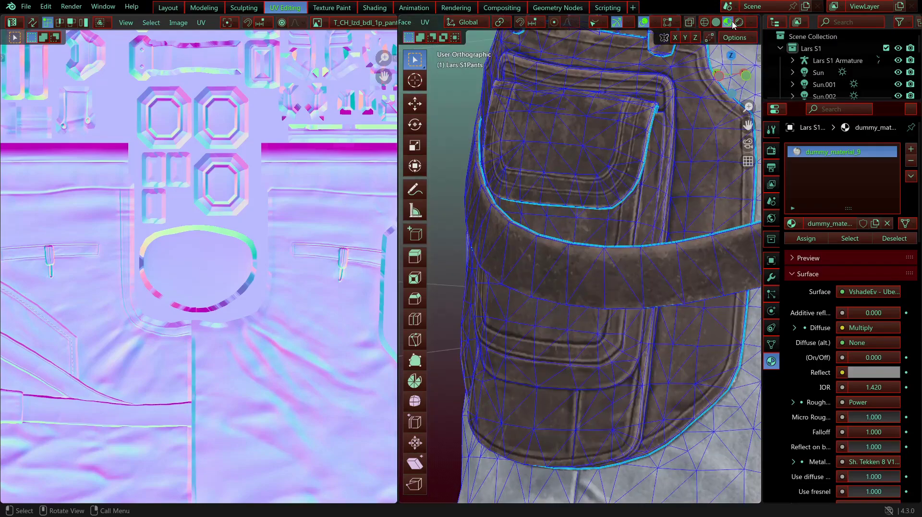
Step: Frame the whole pants from the front and display them in Solid shading
scroll(727, 27, up, 1)
scroll(680, 229, down, 1)
scroll(679, 229, down, 4)
middle_drag(689, 228, 624, 203)
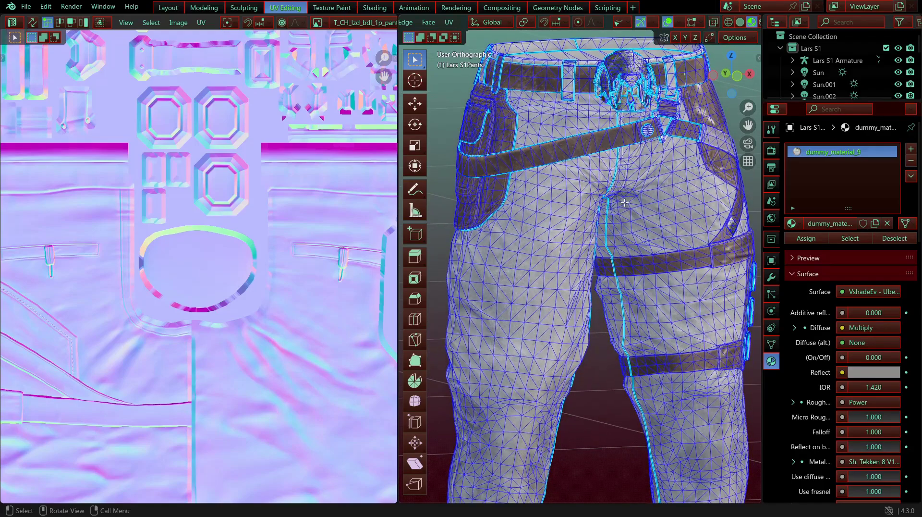
scroll(623, 204, down, 1)
click(740, 23)
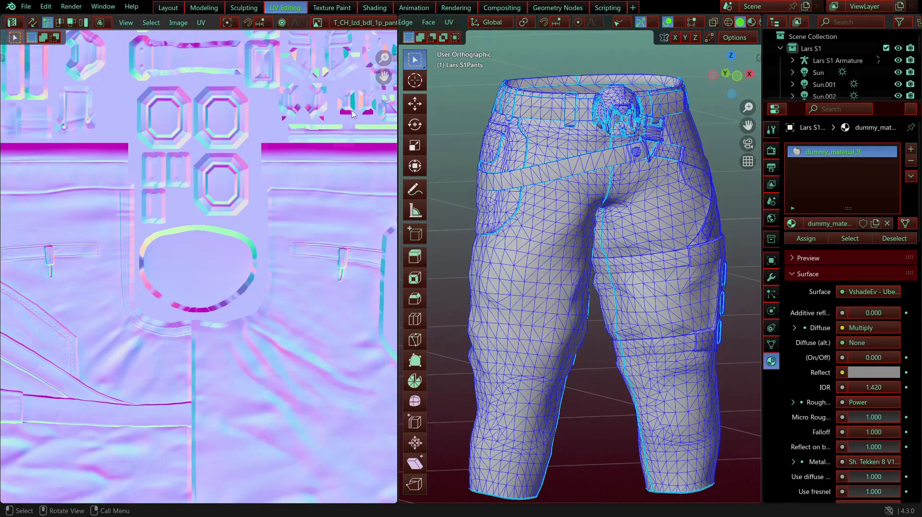
Step: Open the Modeling workspace and view the entire pants mesh from its buckle-panel side
click(220, 9)
scroll(544, 284, down, 5)
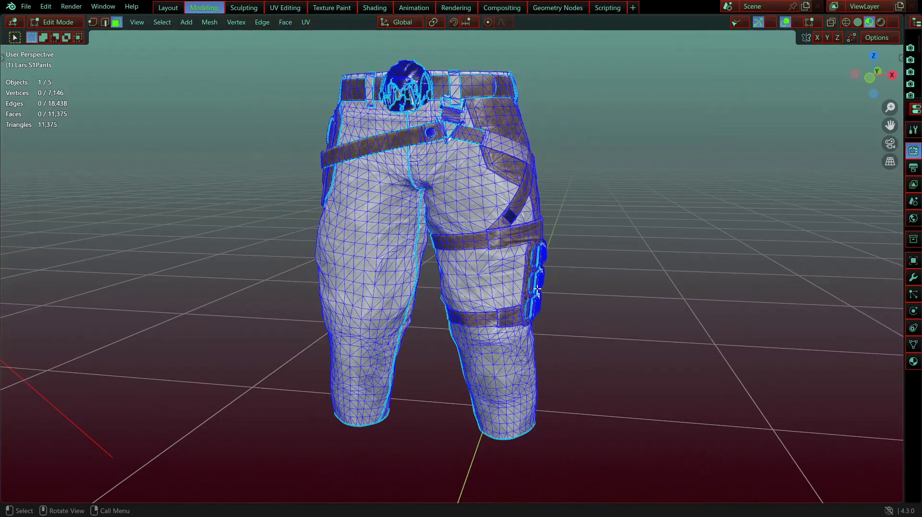
middle_drag(544, 284, 526, 288)
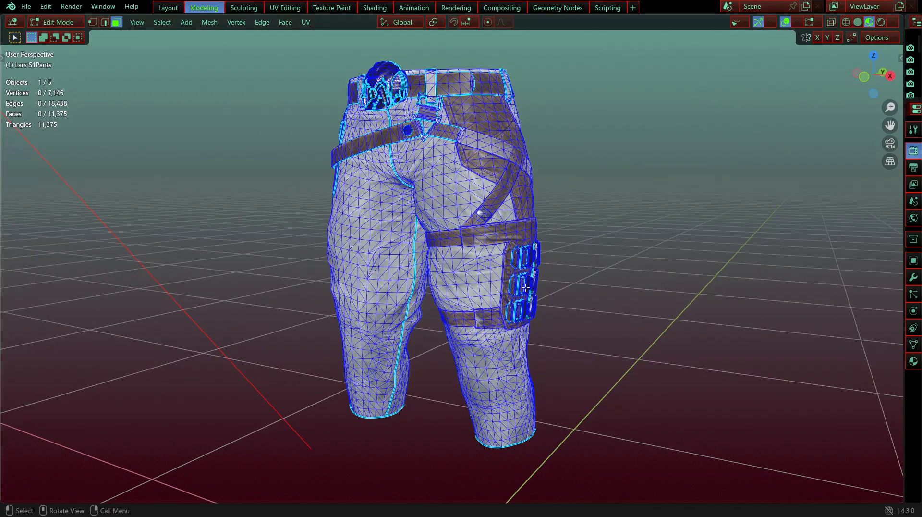
Step: Leave mesh editing and clear the pants selection for an unobstructed view of the legs
key(Tab)
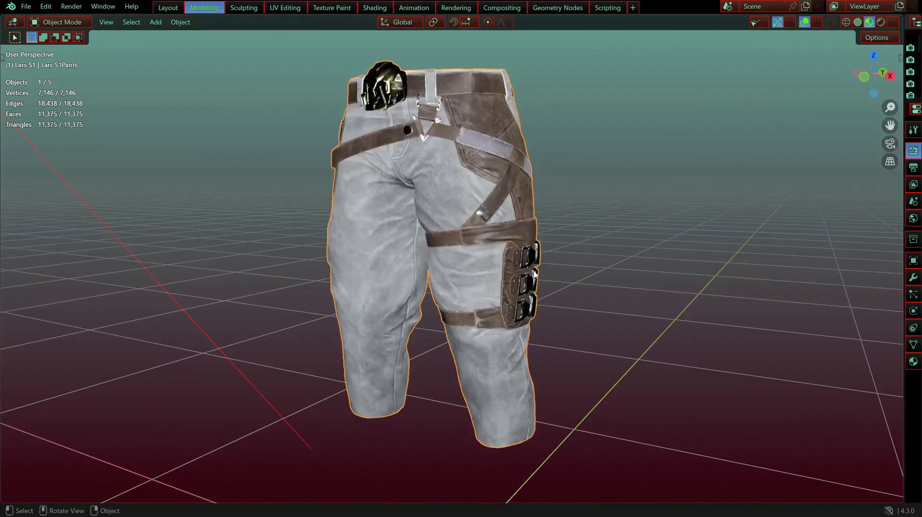
middle_drag(349, 258, 590, 274)
scroll(480, 248, up, 1)
scroll(433, 246, up, 2)
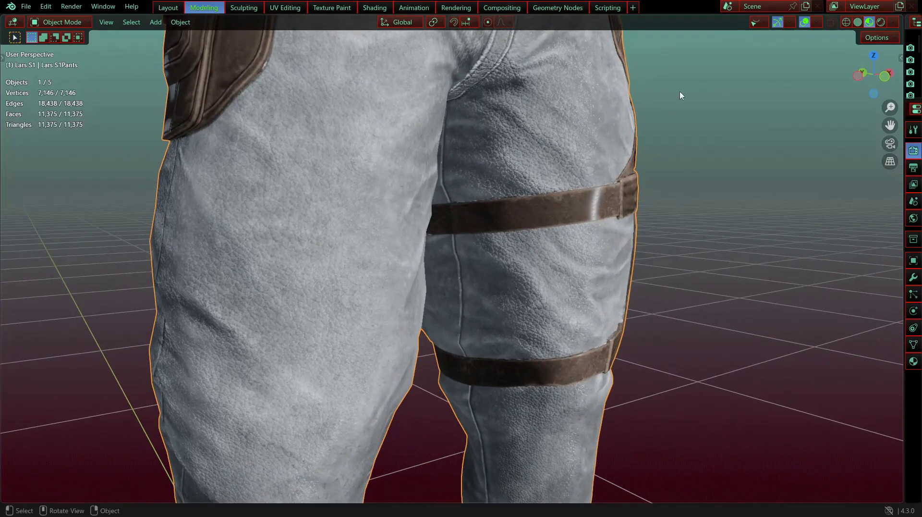
drag(718, 99, 762, 201)
mouse_move(588, 207)
middle_down()
mouse_move(604, 198)
mouse_move(587, 208)
middle_up()
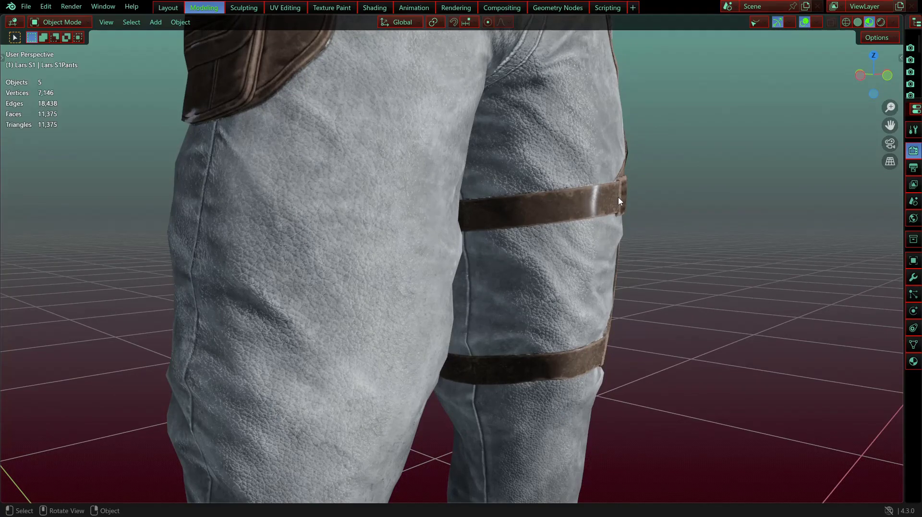
Step: Examine the leg fabric and the two leather thigh straps in Material Preview from several angles
middle_drag(615, 197, 586, 137)
middle_drag(591, 194, 571, 201)
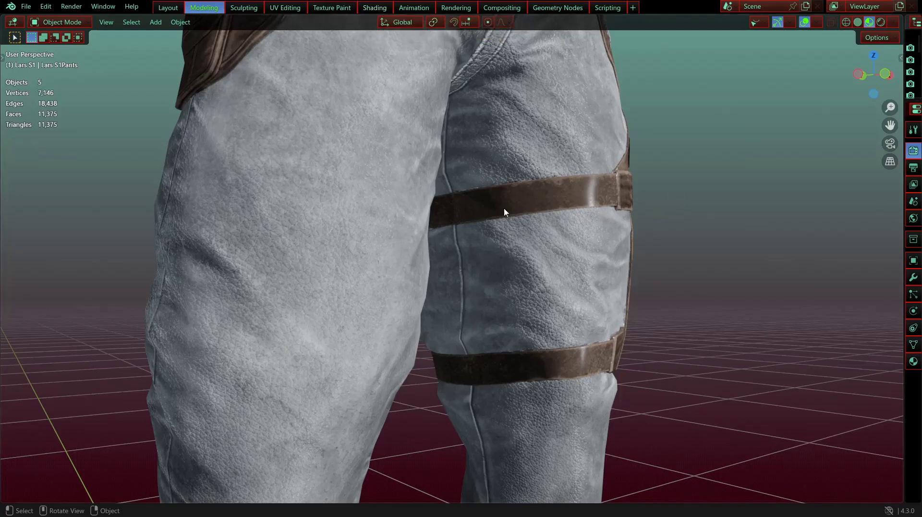
scroll(501, 204, down, 2)
middle_drag(526, 188, 530, 190)
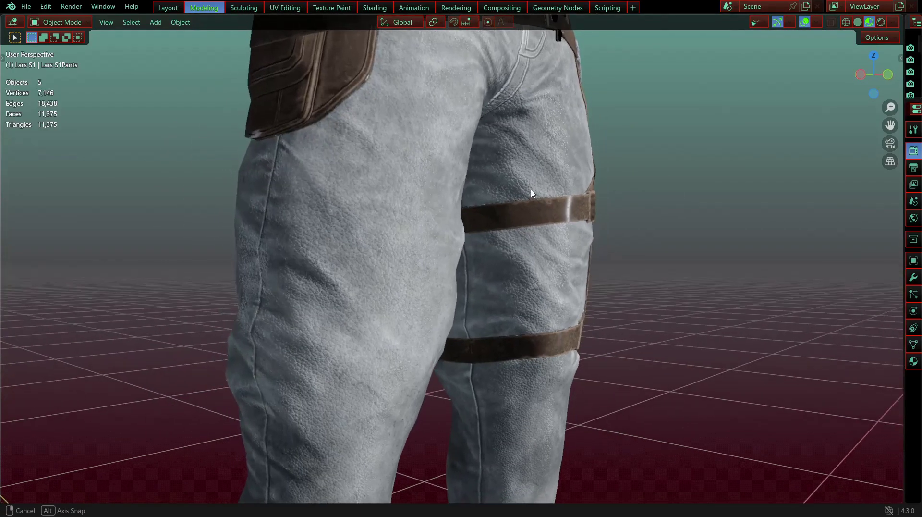
scroll(530, 190, up, 3)
shift+middle_drag(601, 213, 519, 263)
scroll(530, 222, down, 3)
scroll(429, 248, up, 3)
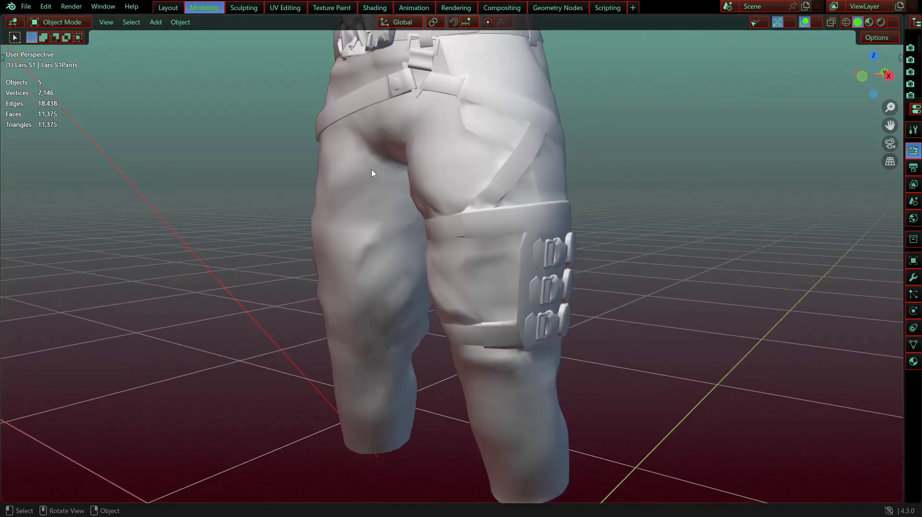
Step: View the pants in Solid shading from the waist buckle down to the legs
middle_drag(372, 172, 463, 331)
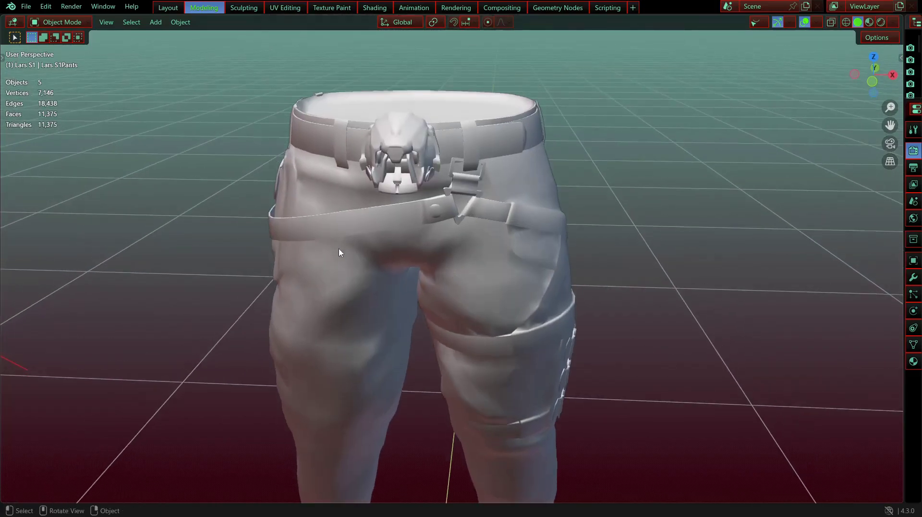
middle_drag(339, 251, 430, 249)
scroll(413, 289, down, 3)
shift+middle_drag(382, 368, 443, 265)
scroll(601, 244, up, 1)
mouse_move(629, 246)
middle_down()
mouse_move(601, 244)
mouse_move(620, 231)
middle_up()
scroll(620, 237, down, 2)
Step: Reveal all hidden character objects and select the boots
key(alt+h)
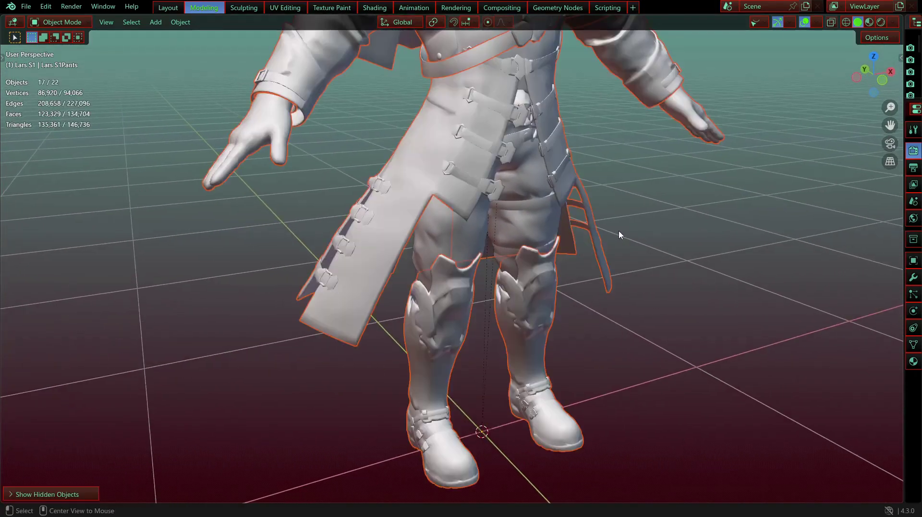
scroll(492, 271, up, 3)
click(493, 271)
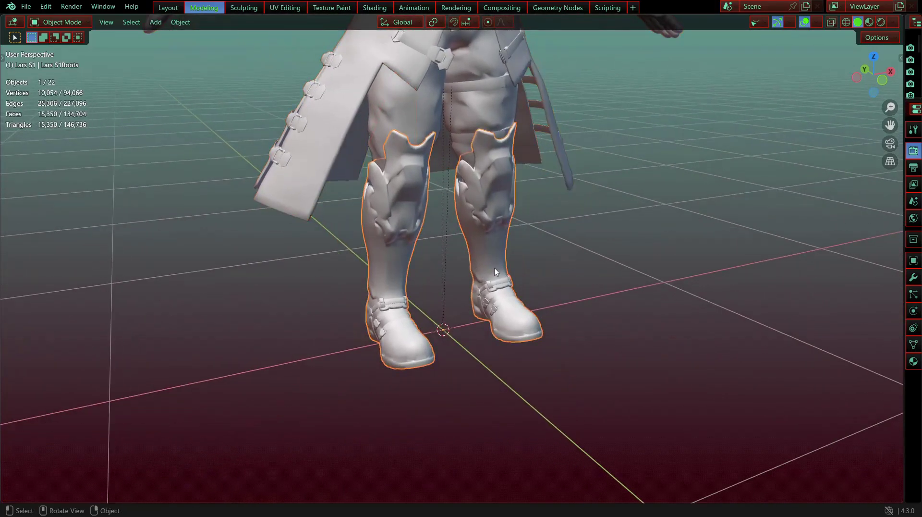
middle_drag(658, 140, 480, 149)
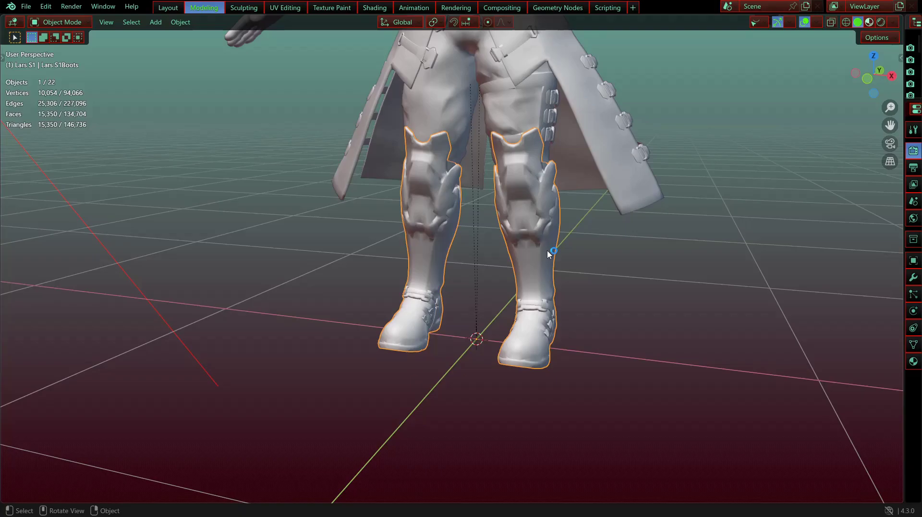
Step: Display the character in Material Preview and examine the boots' shin armor and ankle straps
key(z)
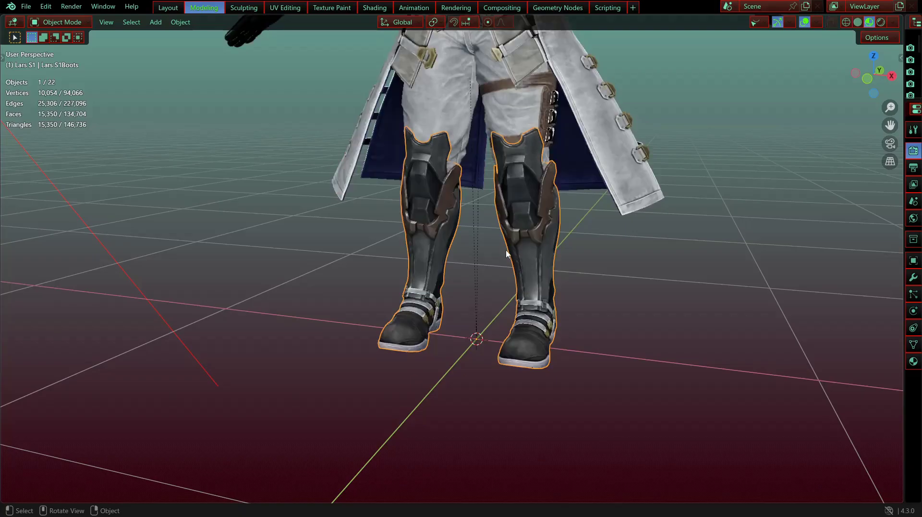
scroll(461, 242, up, 4)
mouse_move(476, 241)
middle_down()
mouse_move(523, 242)
mouse_move(481, 248)
middle_up()
shift+middle_drag(391, 260, 445, 316)
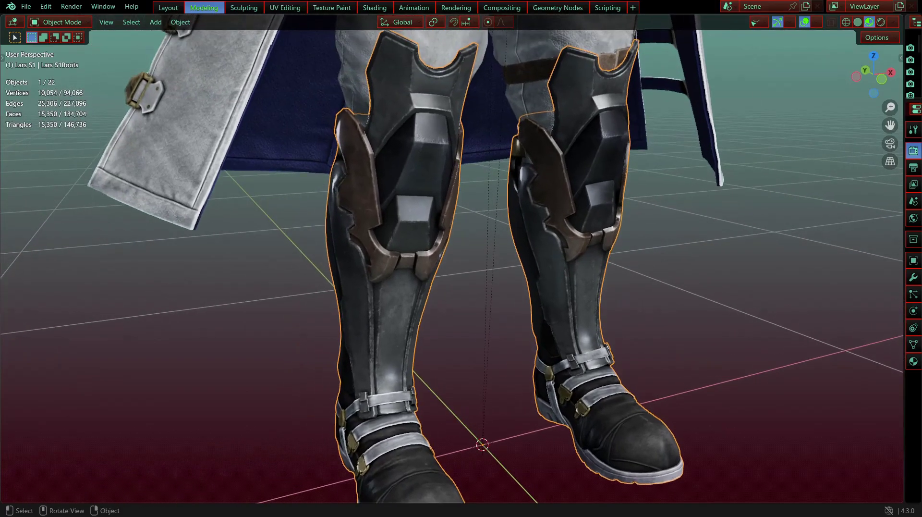
Step: Switch to Solid shading and isolate the boots by hiding every other object
click(858, 22)
scroll(425, 229, down, 1)
key(ctrl+i)
key(h)
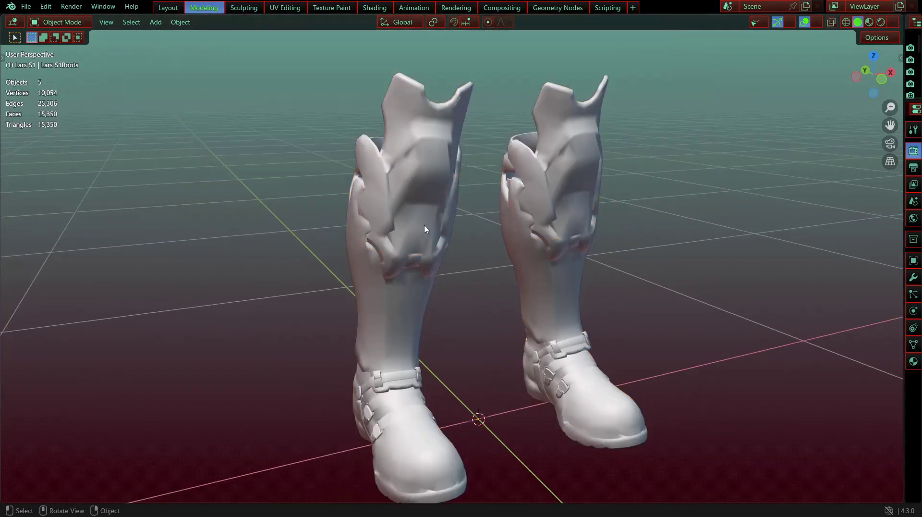
Step: Enter Edit Mode on the boots and examine the topology of the shin armor, foot and buckles
click(424, 229)
key(Tab)
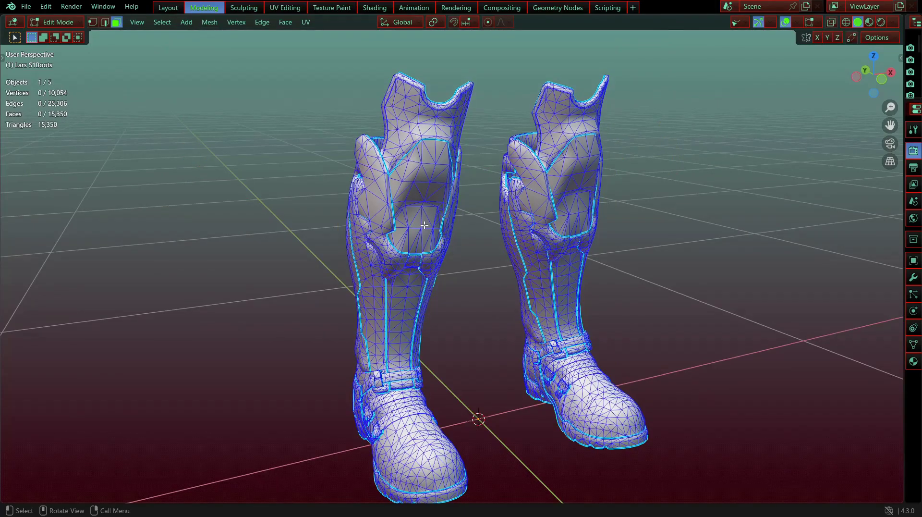
middle_drag(388, 201, 523, 291)
shift+middle_drag(218, 206, 443, 250)
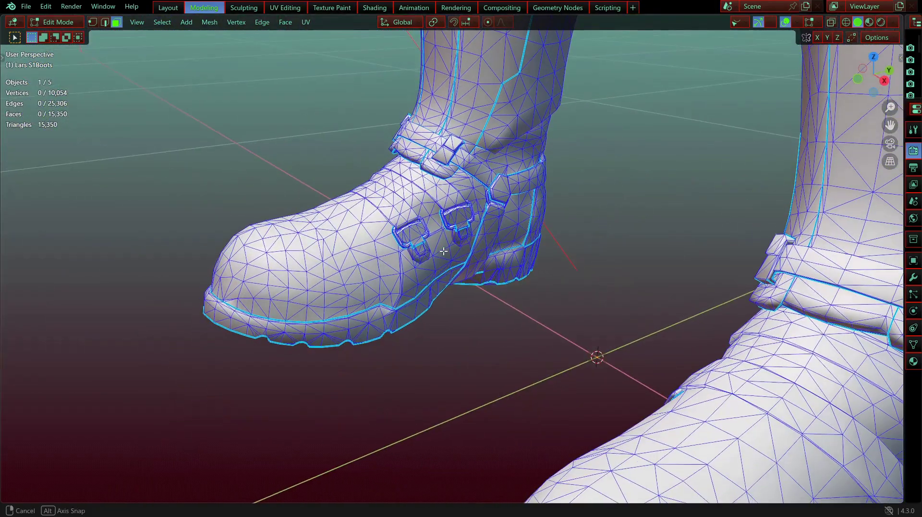
mouse_move(327, 242)
middle_down()
mouse_move(422, 228)
mouse_move(434, 208)
mouse_move(399, 304)
middle_up()
scroll(434, 208, down, 4)
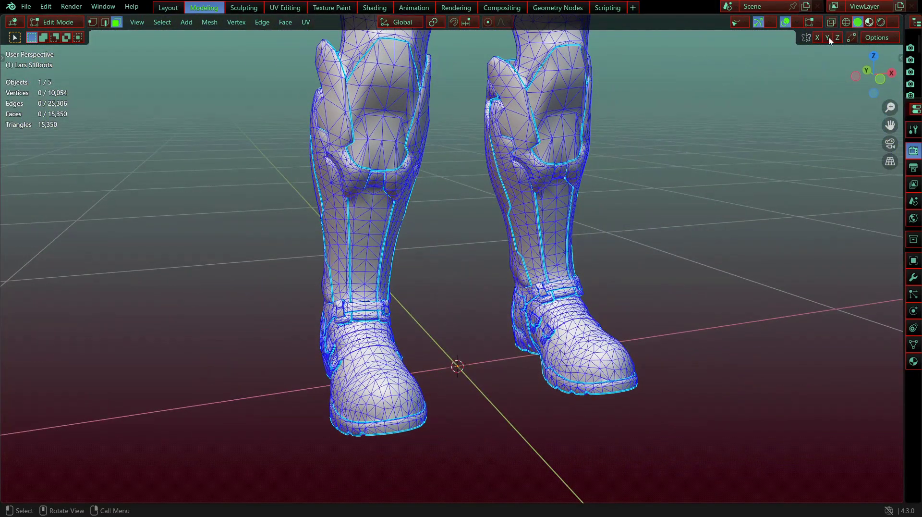
Step: Display the boots in Material Preview and compare them with the viewport overlays off and on
click(869, 22)
scroll(609, 230, up, 1)
middle_drag(609, 230, 453, 229)
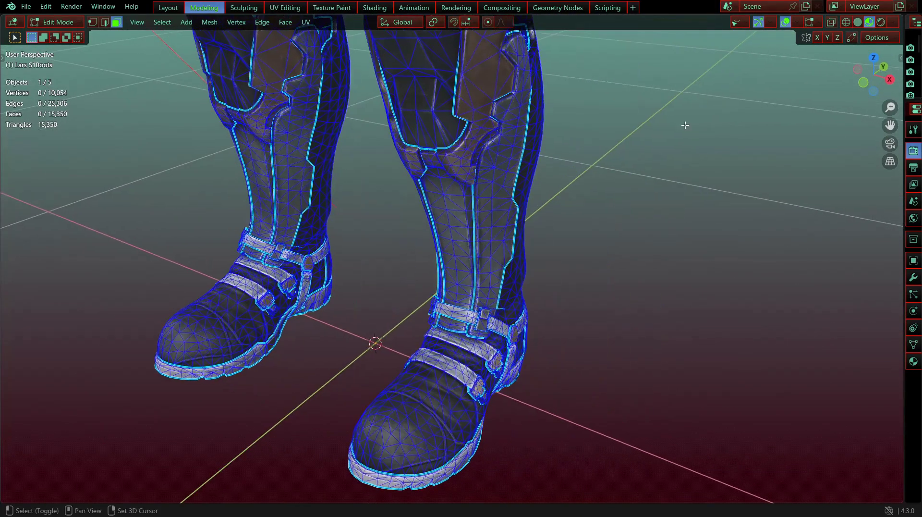
click(786, 22)
scroll(572, 152, down, 3)
middle_drag(573, 152, 528, 113)
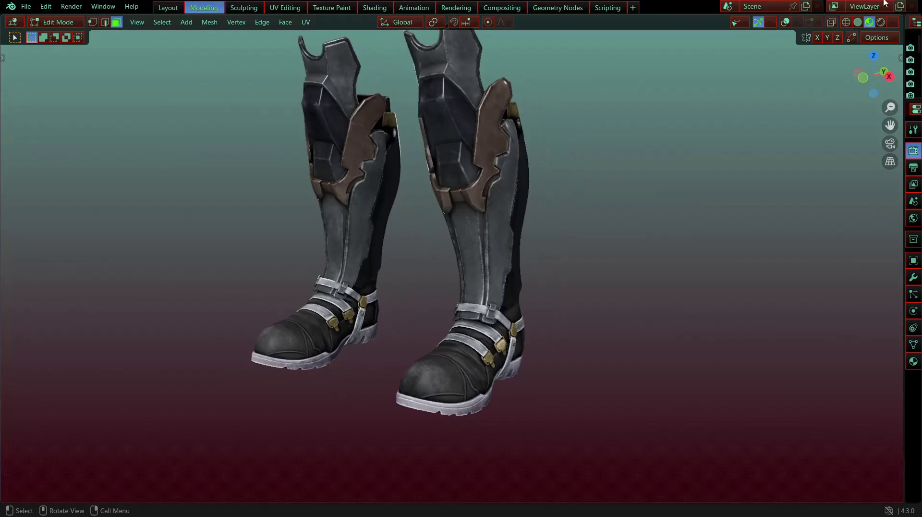
click(785, 22)
scroll(585, 121, up, 5)
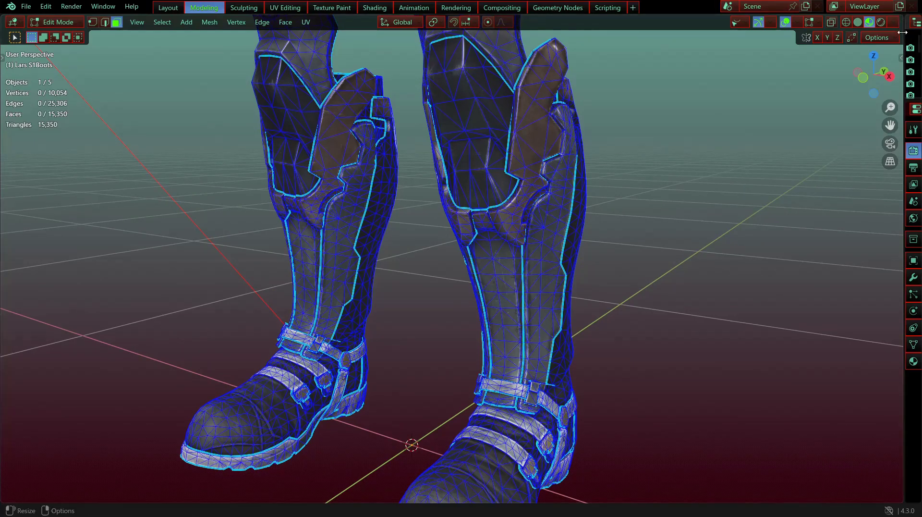
Step: Split the 3D viewport into two side by side and hide the overlays in the new one
drag(903, 33, 424, 61)
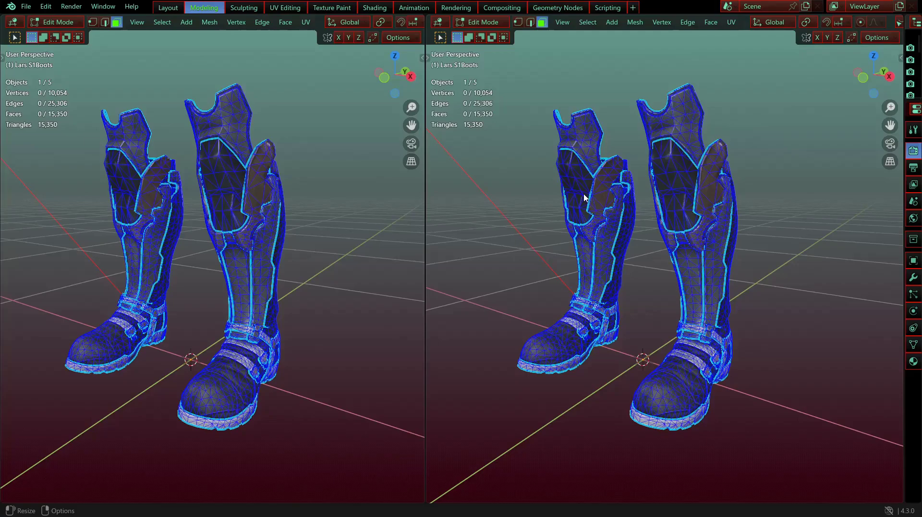
scroll(852, 22, down, 5)
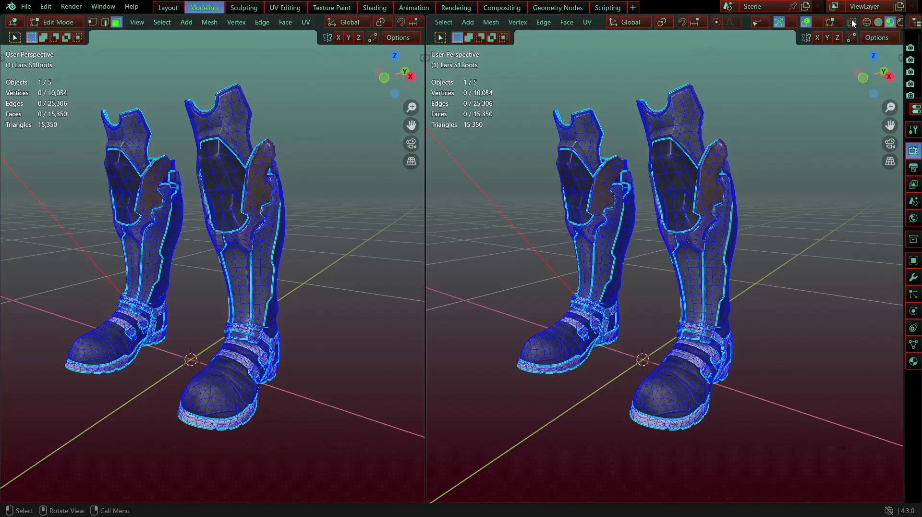
click(807, 23)
scroll(720, 221, up, 5)
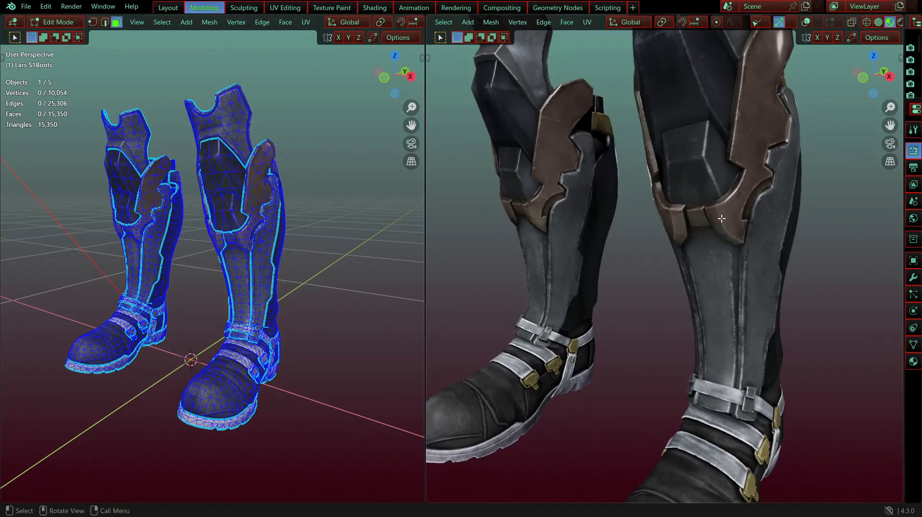
mouse_move(686, 220)
middle_down()
mouse_move(697, 249)
mouse_move(711, 223)
middle_up()
scroll(184, 310, up, 3)
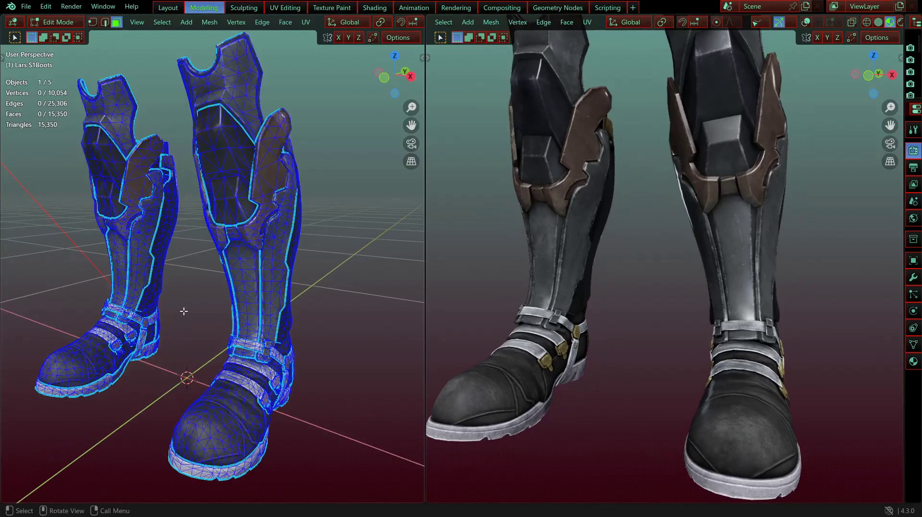
Step: Set the viewport with the mesh overlay to Solid shading and compare both views of the boots
shift+middle_drag(185, 306, 216, 221)
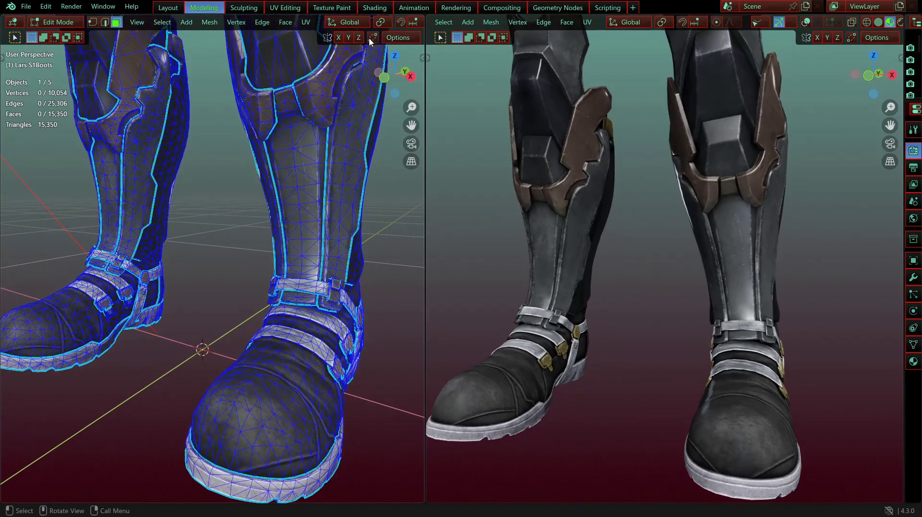
scroll(374, 23, down, 6)
click(382, 23)
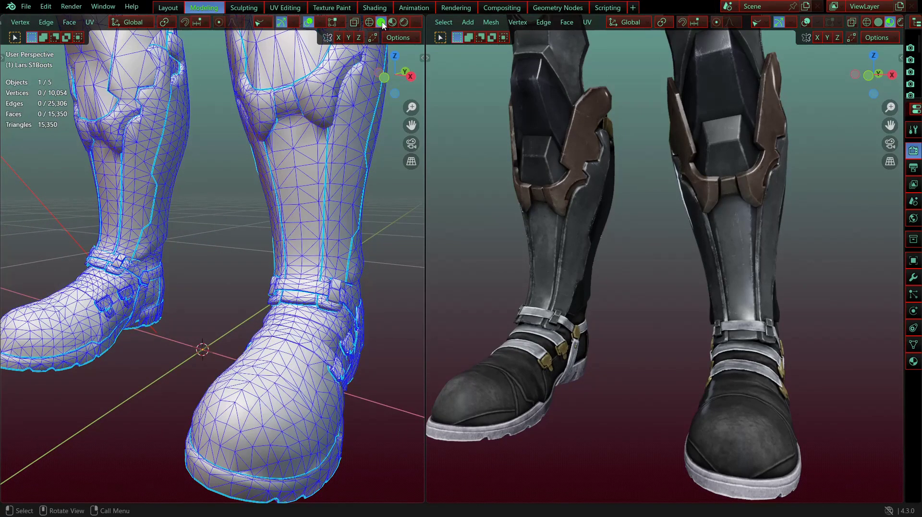
middle_drag(743, 238, 721, 238)
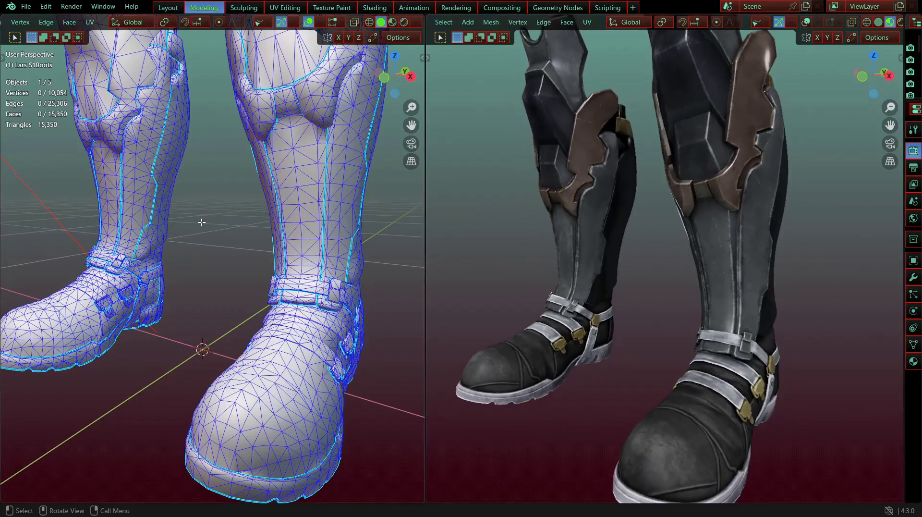
middle_drag(211, 317, 229, 343)
scroll(630, 233, down, 3)
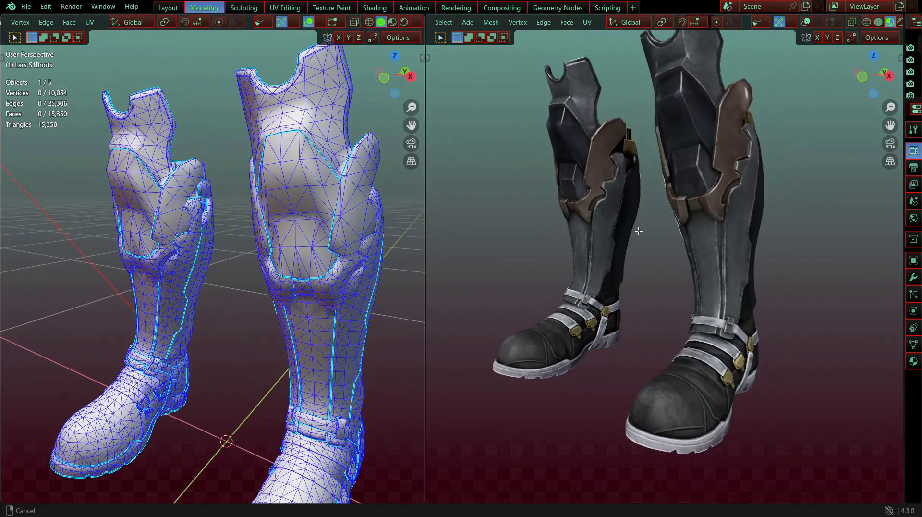
Step: Select the linked outer knee plate of the nearer boot and try moving it off to inspect the geometry behind
middle_drag(257, 187, 294, 124)
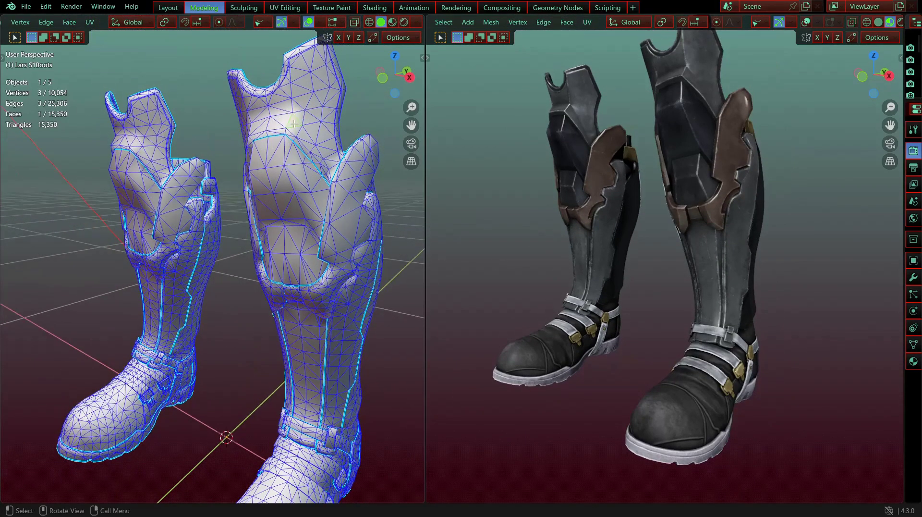
key(ctrl+l)
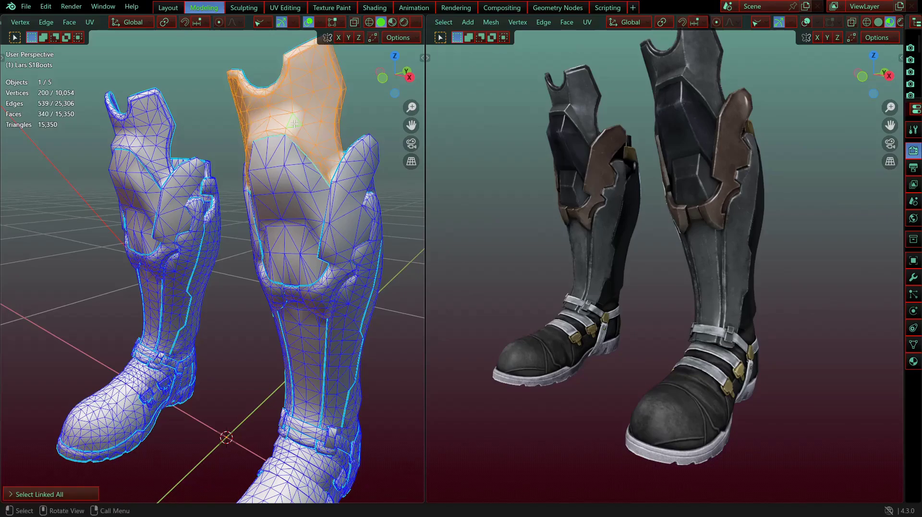
key(g)
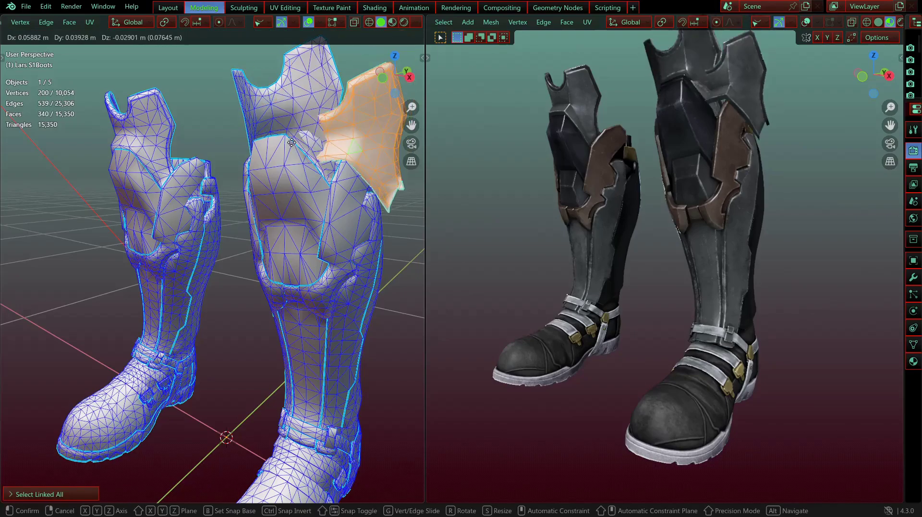
key(Escape)
middle_drag(326, 144, 200, 231)
scroll(218, 203, up, 5)
key(g)
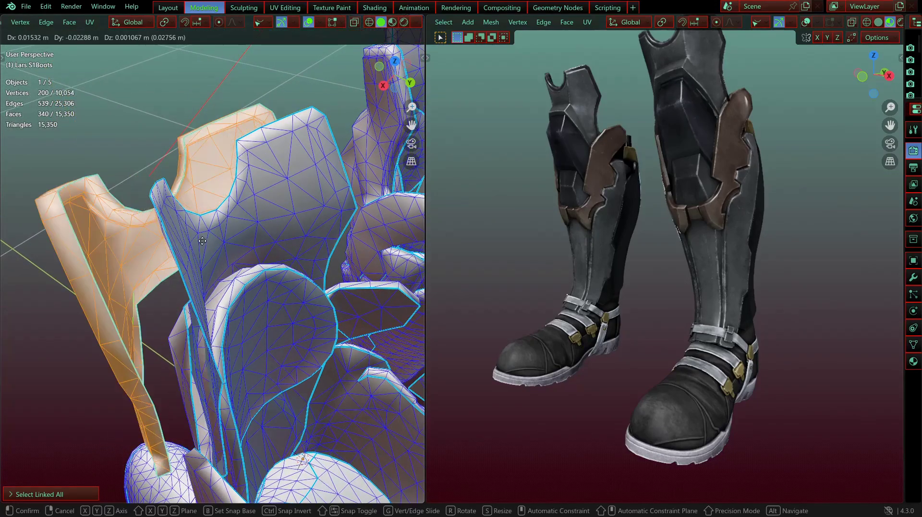
click(247, 231)
Step: Select the linked inner surface behind the knee plate and bring the boot's front back into view
click(247, 231)
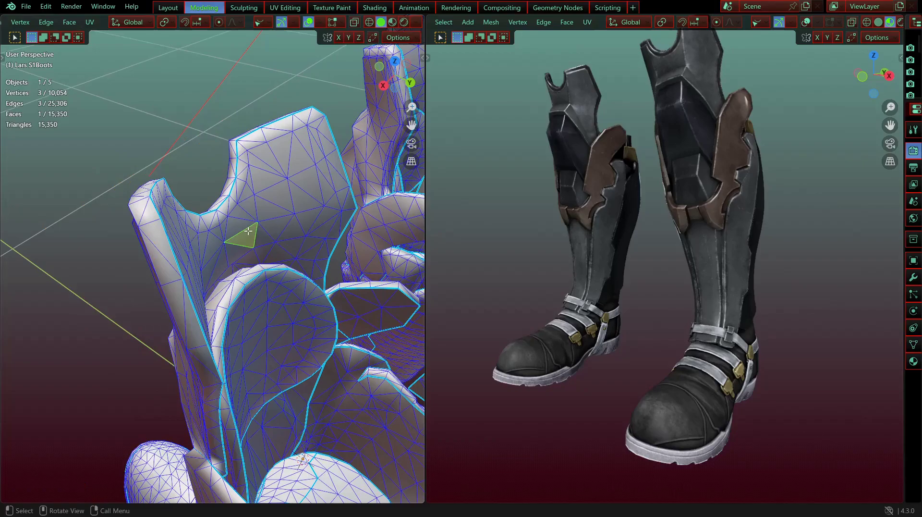
key(ctrl+l)
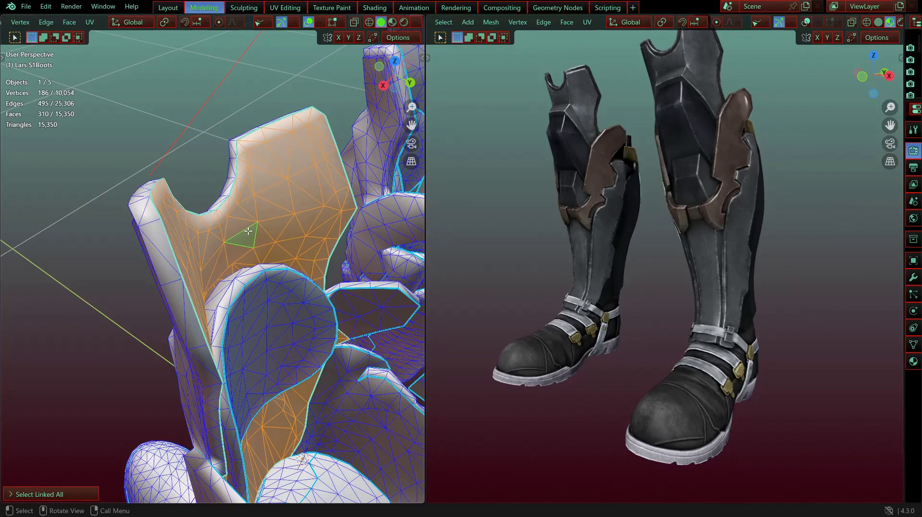
middle_drag(191, 182, 275, 179)
mouse_move(275, 179)
middle_down()
mouse_move(284, 181)
mouse_move(263, 182)
middle_up()
scroll(768, 173, up, 1)
Step: Examine the knee armor and brown side plate up close in the textured view and compare them with the mesh
shift+middle_drag(692, 144, 662, 268)
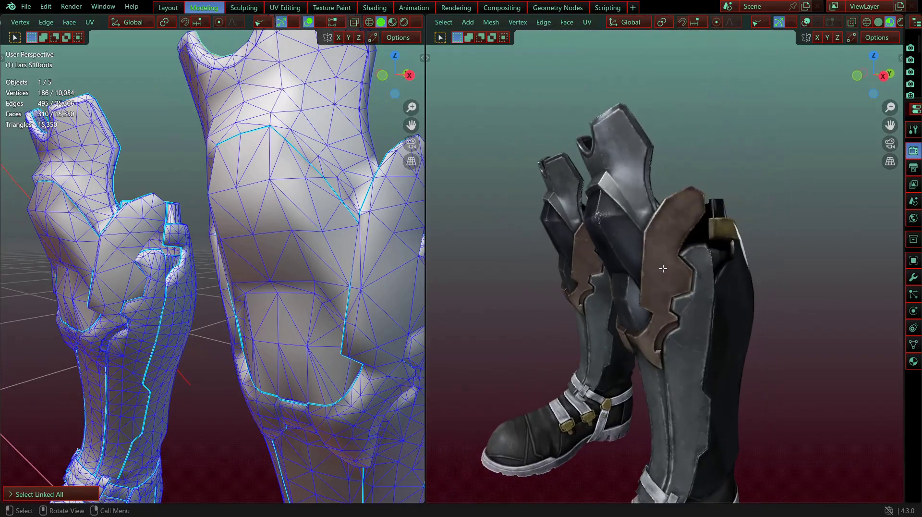
scroll(663, 268, up, 4)
middle_drag(487, 220, 512, 225)
middle_drag(199, 202, 333, 78)
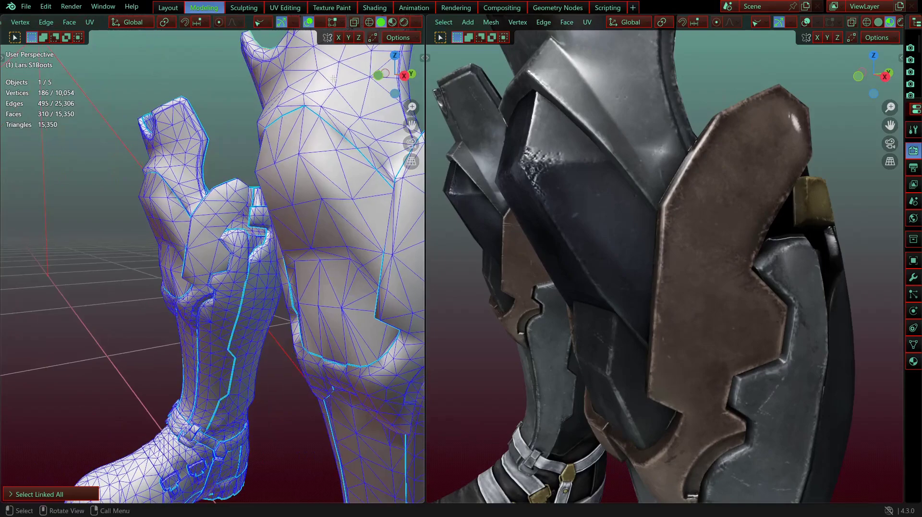
Step: Change the mesh view's MatCap to the bright, soft white sphere and examine the knee armor in both views
click(416, 22)
click(417, 114)
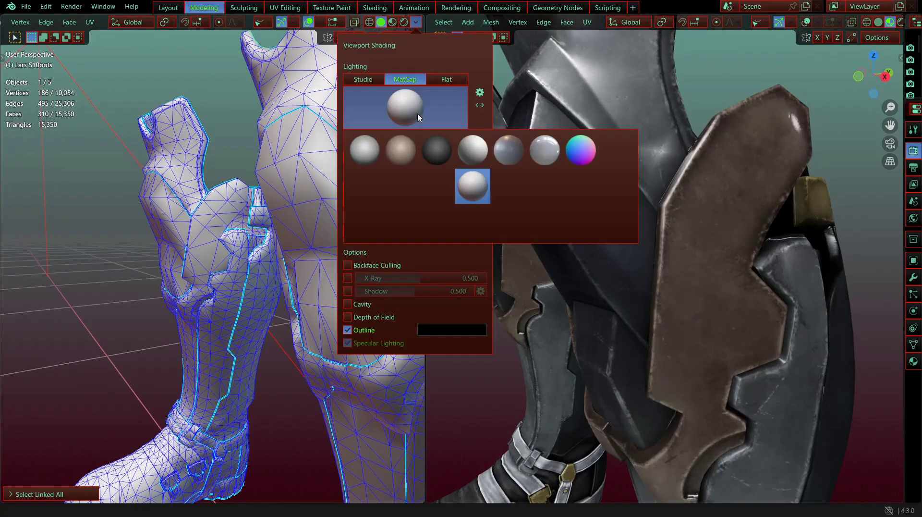
click(473, 153)
click(423, 102)
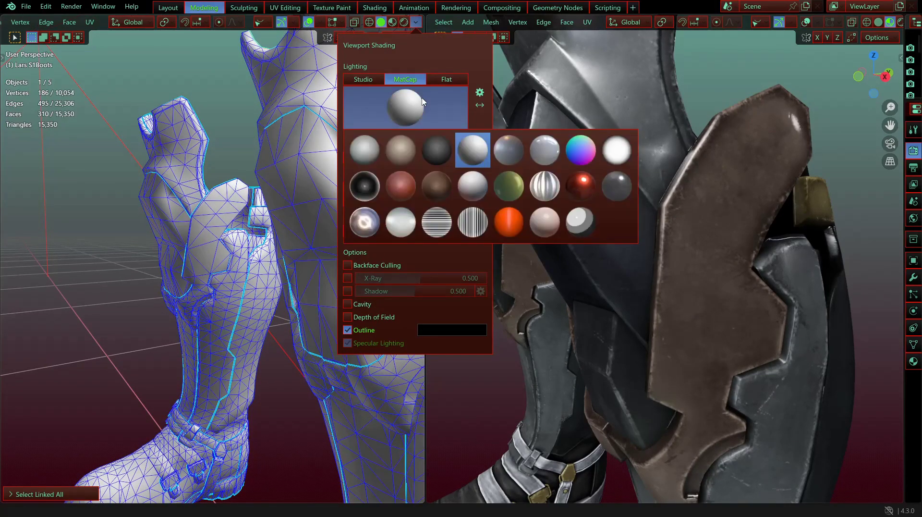
click(401, 222)
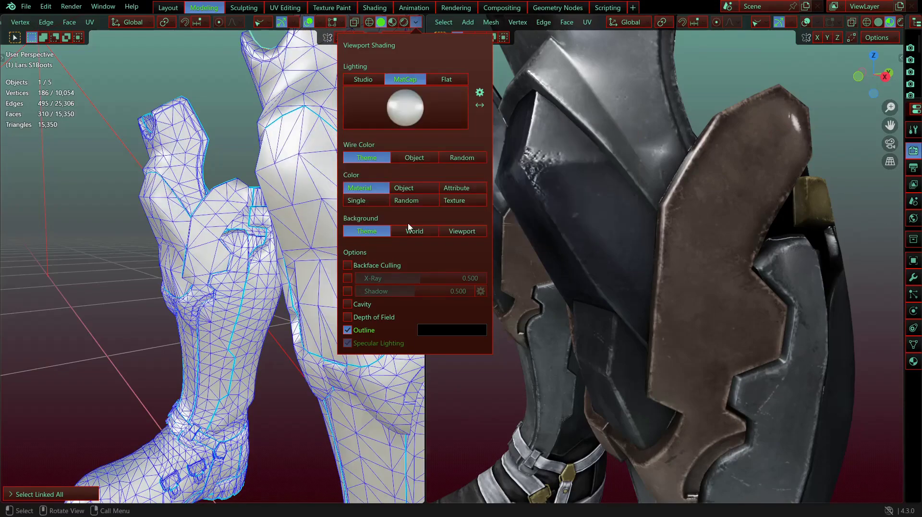
mouse_move(293, 197)
middle_down()
mouse_move(273, 206)
mouse_move(300, 202)
mouse_move(291, 204)
middle_up()
middle_drag(500, 183, 493, 185)
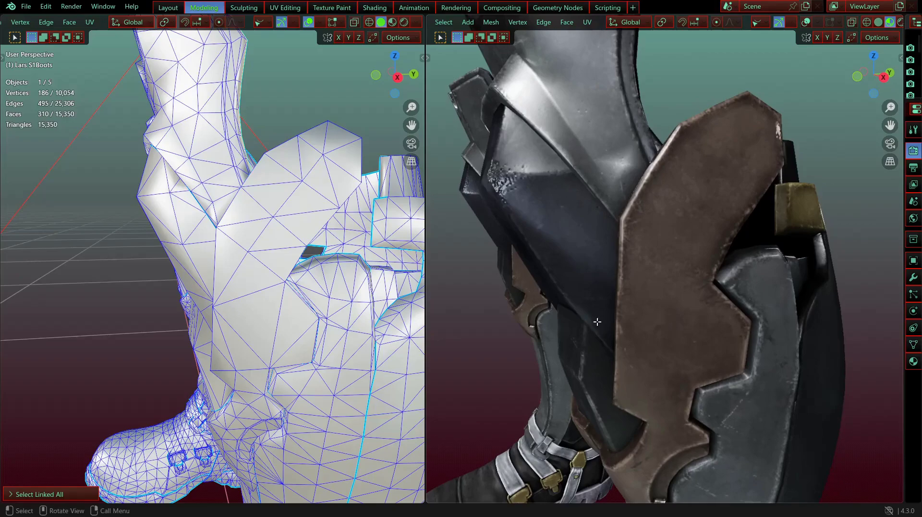
middle_drag(509, 216, 595, 234)
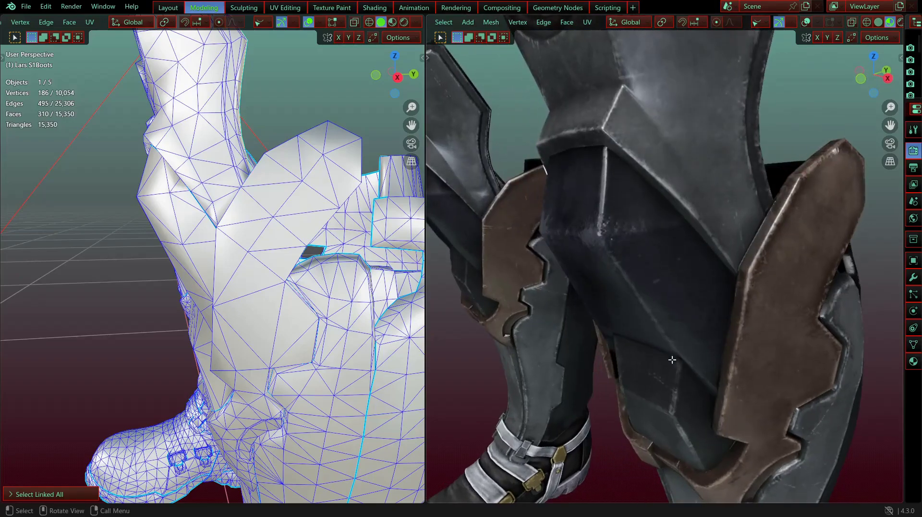
Step: Select the faceted front faces of the nearer boot's knee cap with Circle Select and show the mesh overlay in the textured view
middle_drag(252, 282, 315, 288)
click(231, 251)
key(c)
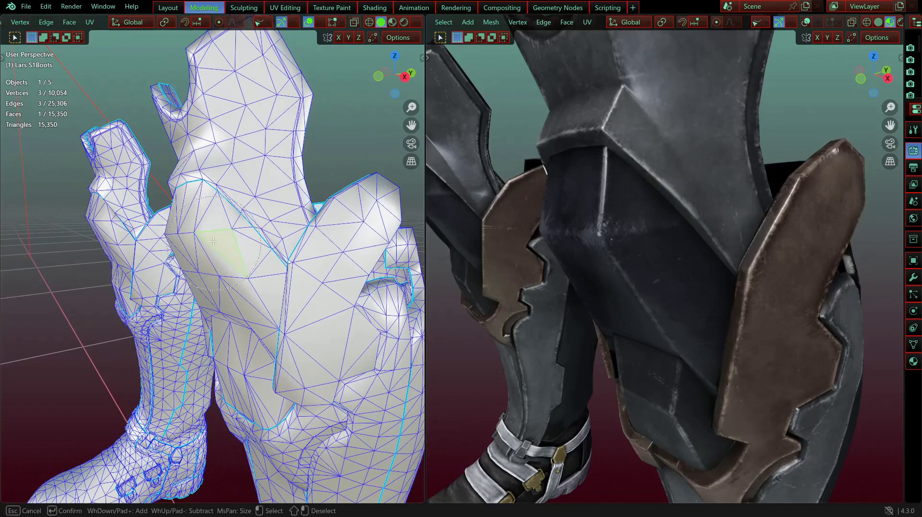
click(209, 245)
right_click(210, 248)
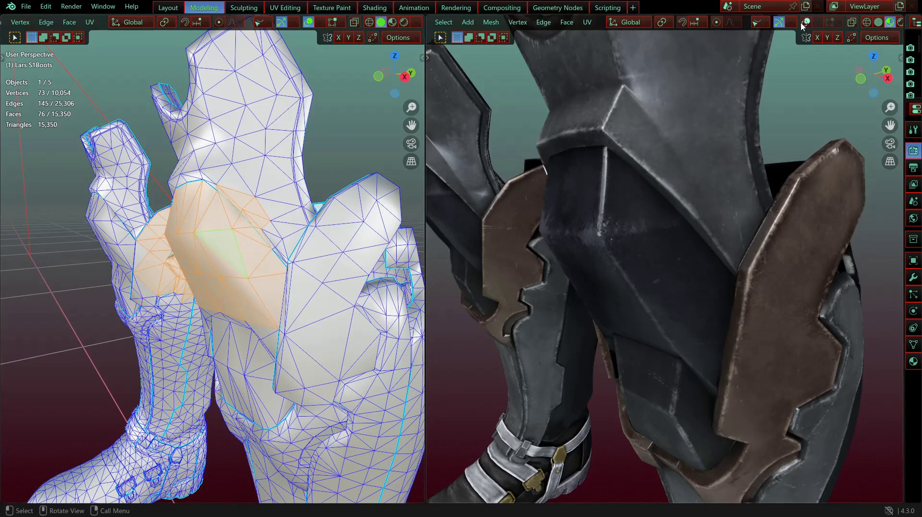
click(806, 22)
middle_drag(582, 241, 622, 234)
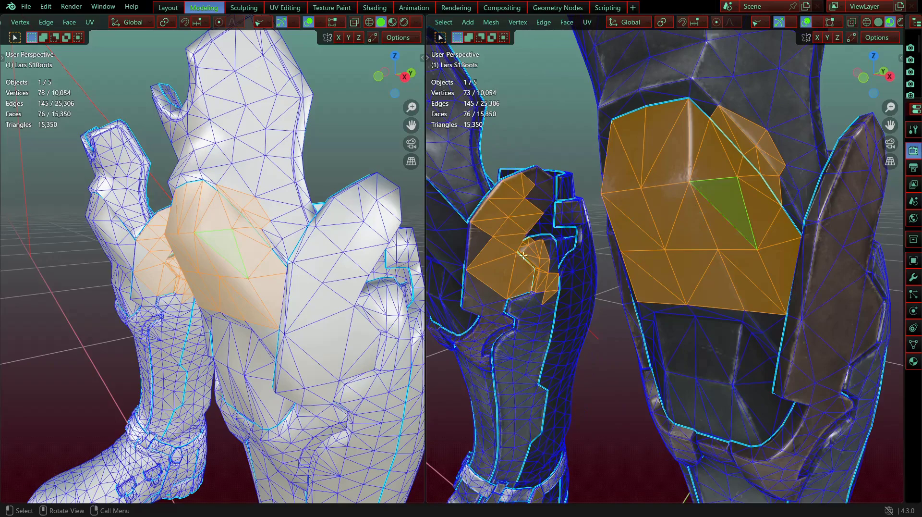
Step: Compare the knee armor from the front in both views and hide the textured view's mesh overlay
scroll(253, 287, down, 3)
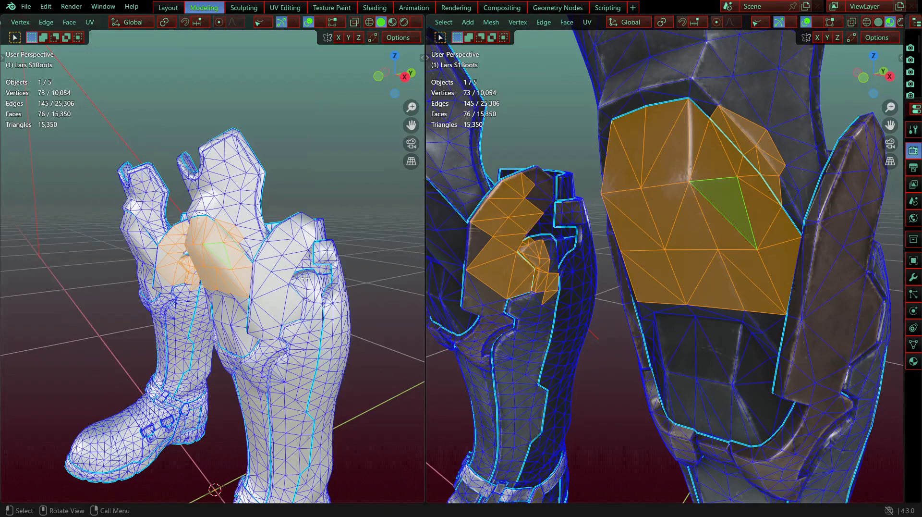
middle_drag(305, 278, 346, 276)
middle_drag(624, 219, 701, 214)
middle_drag(278, 259, 303, 257)
scroll(703, 282, down, 3)
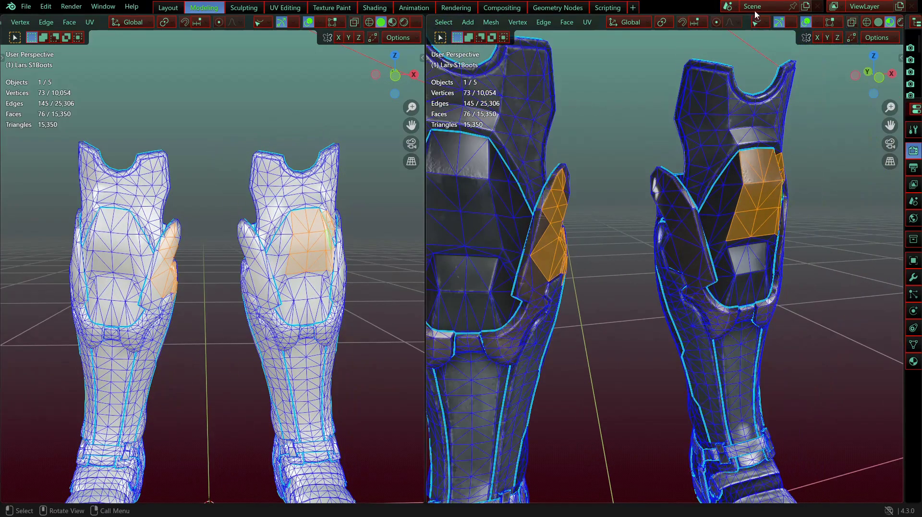
click(807, 22)
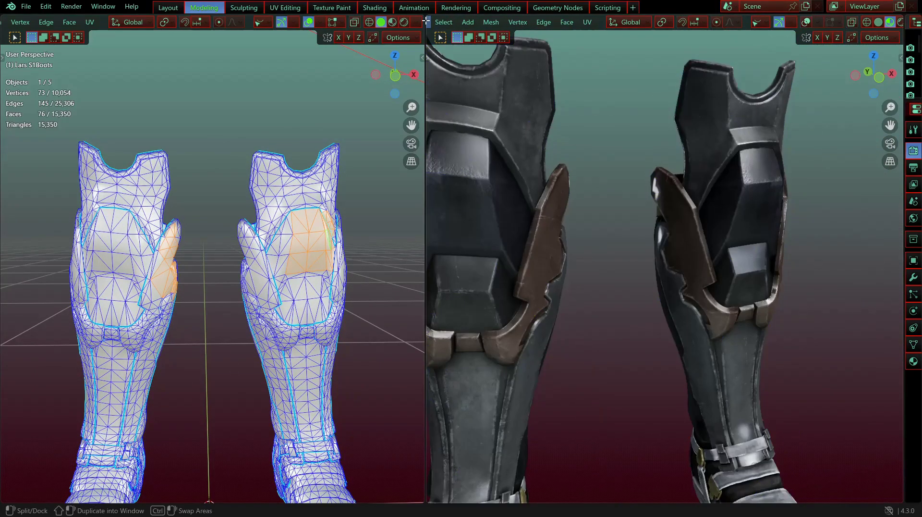
Step: Expand the textured viewport over the mesh view and turn on its overlays with the boots in Edit Mode
drag(428, 19, 405, 22)
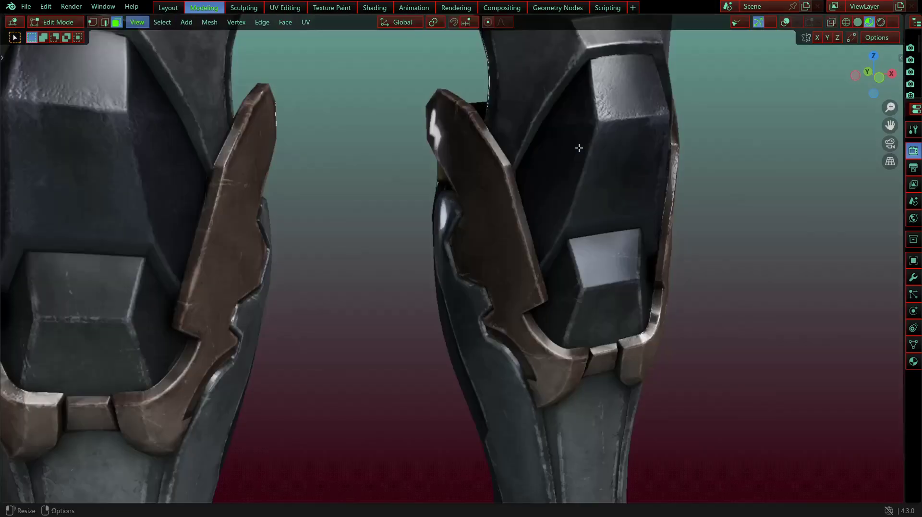
scroll(572, 182, down, 4)
middle_drag(571, 182, 483, 208)
scroll(483, 207, up, 3)
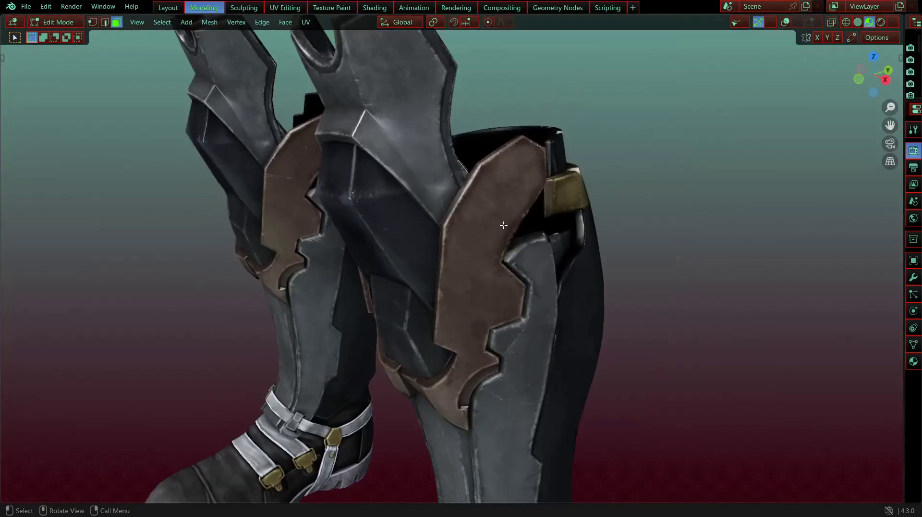
key(Tab)
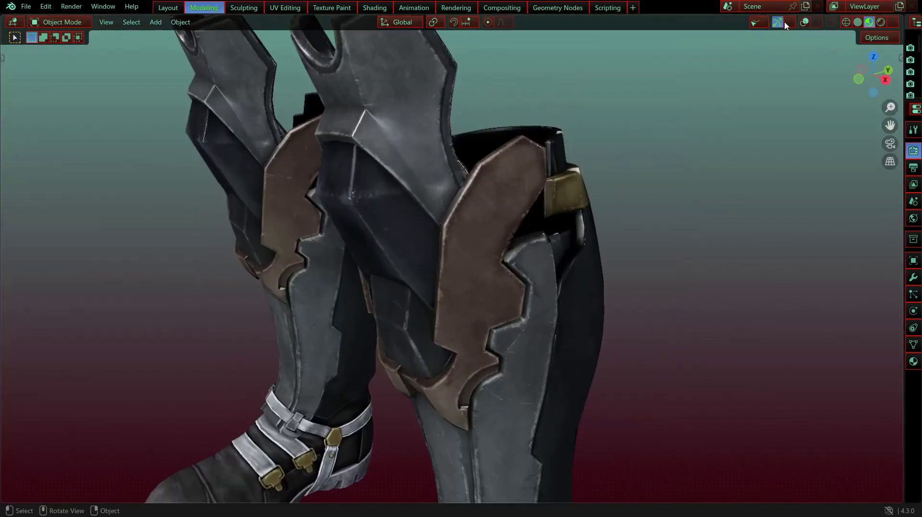
click(810, 21)
key(Tab)
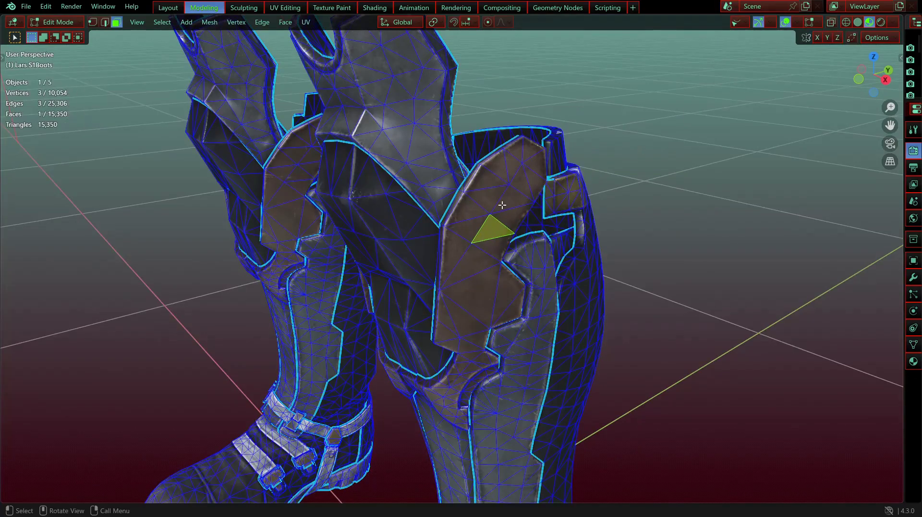
Step: Select the linked brown side plate of the nearer boot and try moving it off the knee
click(501, 205)
key(ctrl+l)
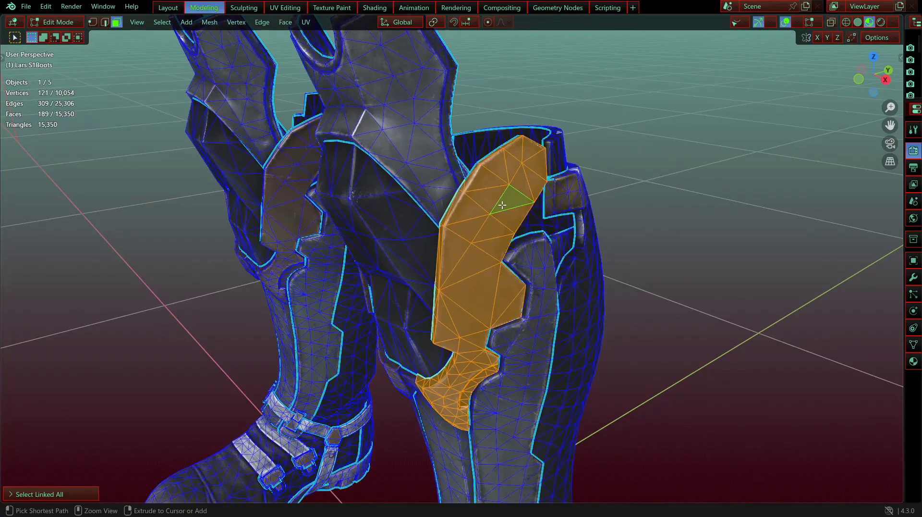
middle_drag(526, 216, 471, 196)
scroll(549, 238, up, 1)
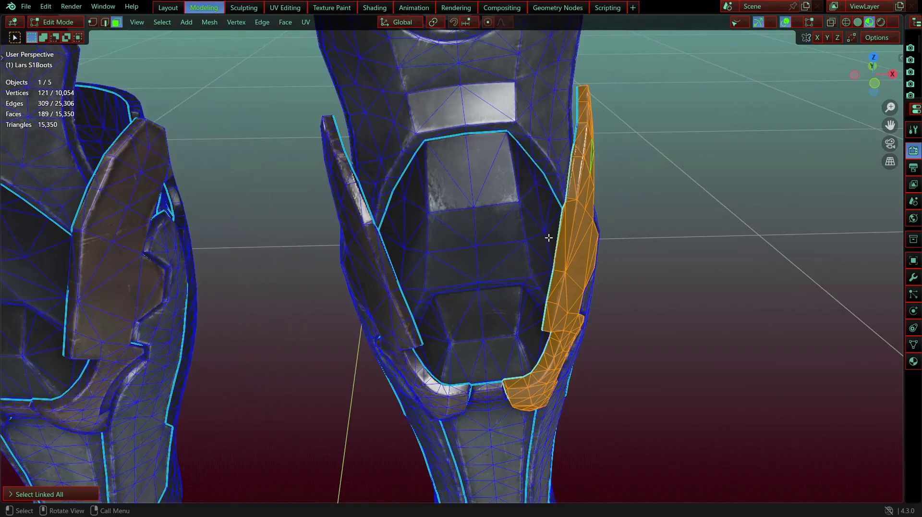
key(g)
right_click(634, 241)
Step: Clear the side plate selection and examine the topology of the side plates, calf and shin from several angles
middle_drag(449, 255, 546, 331)
scroll(546, 330, up, 2)
click(274, 270)
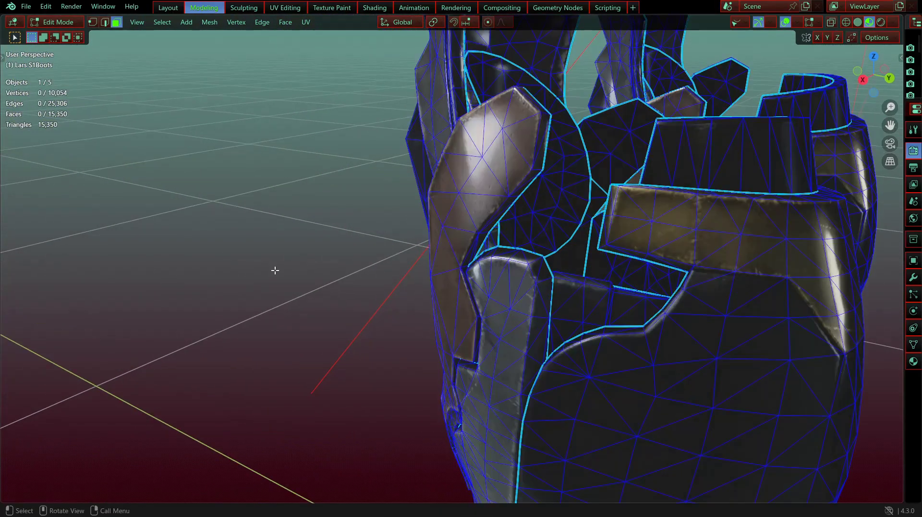
middle_drag(288, 261, 332, 267)
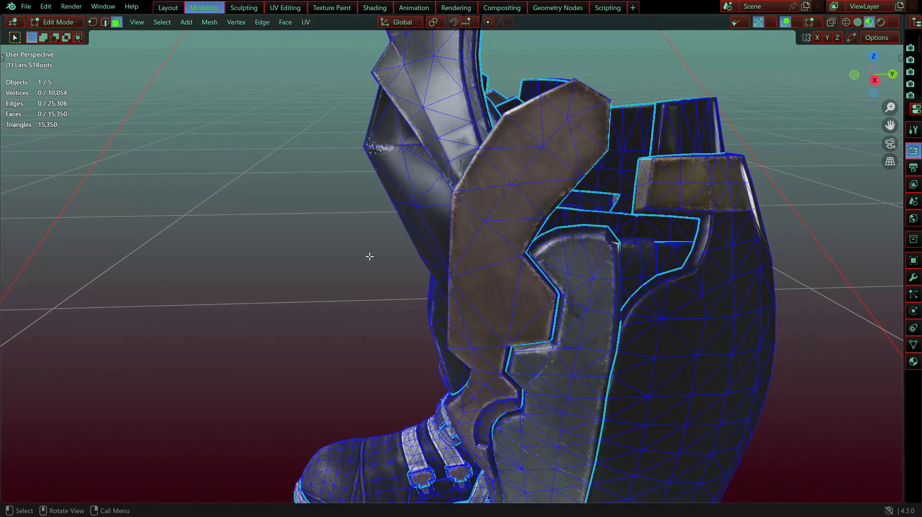
middle_drag(365, 258, 447, 253)
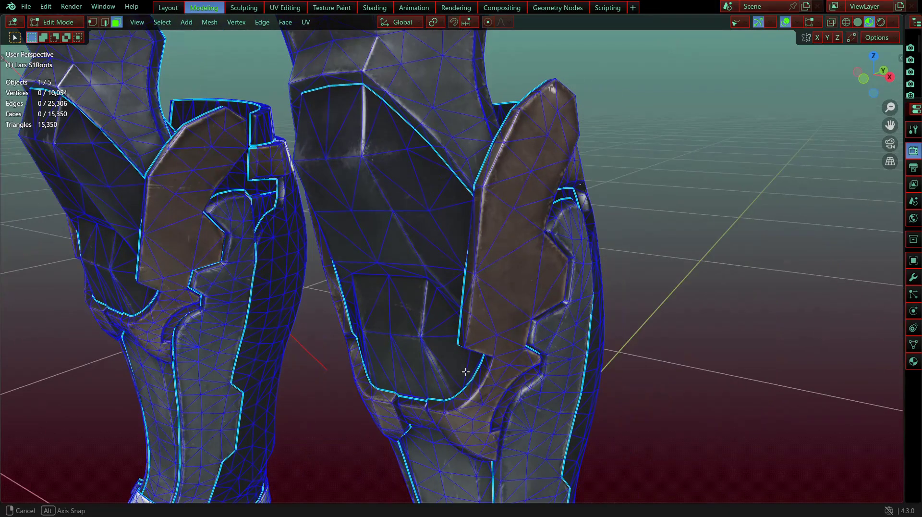
middle_drag(485, 321, 383, 278)
scroll(383, 278, down, 5)
shift+middle_drag(561, 308, 475, 226)
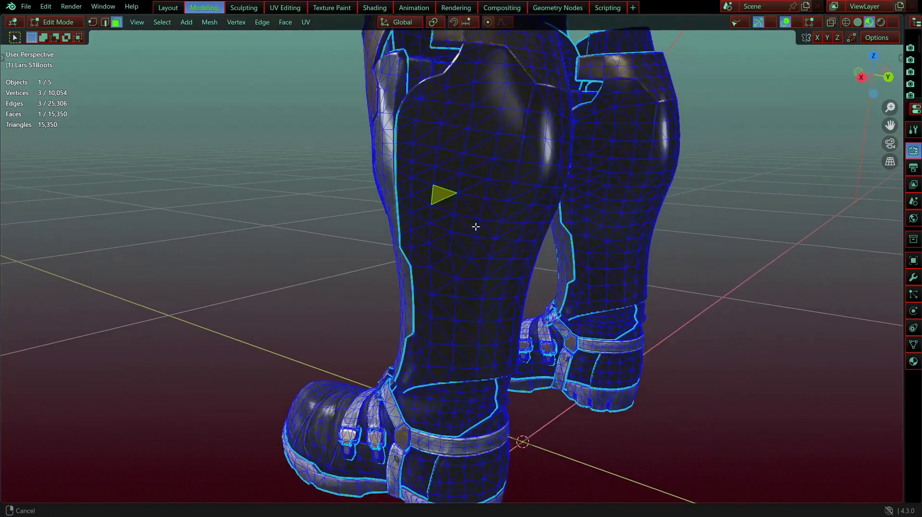
middle_drag(406, 307, 477, 164)
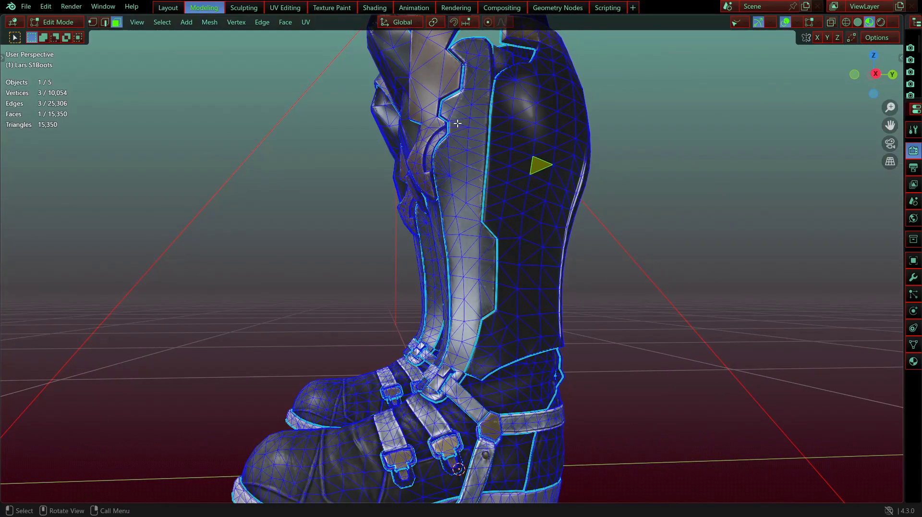
Step: Select the linked hexagonal buckle joining the ankle straps and examine the mesh of both soles from below
middle_drag(461, 248, 488, 234)
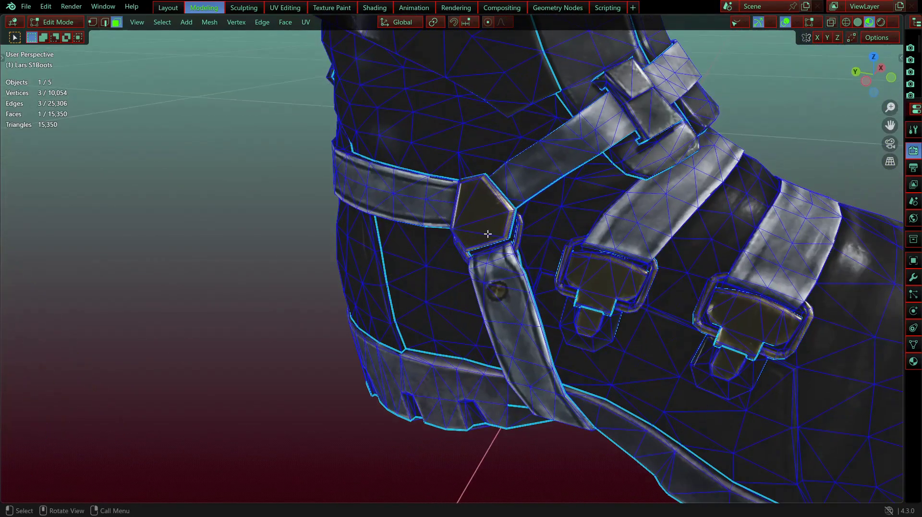
key(ctrl+l)
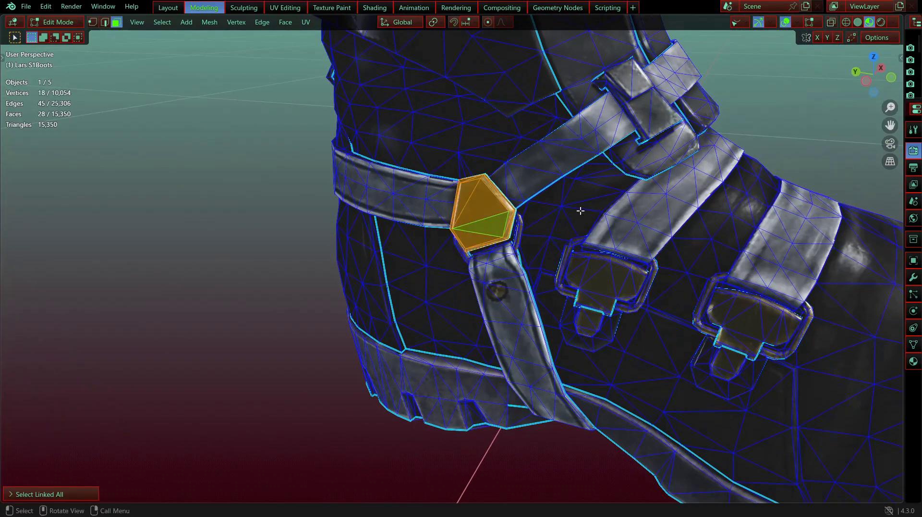
scroll(365, 190, down, 5)
middle_drag(455, 195, 164, 180)
scroll(435, 320, up, 1)
middle_drag(439, 321, 565, 260)
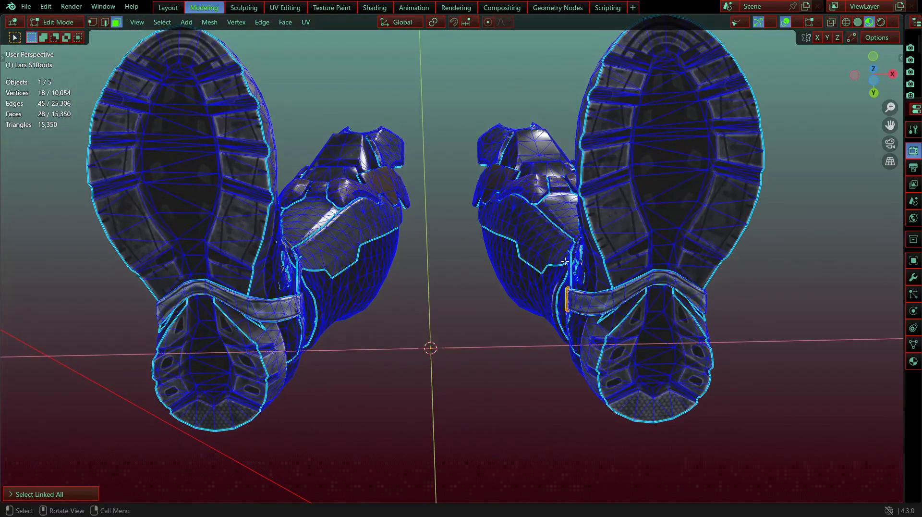
middle_drag(496, 181, 510, 189)
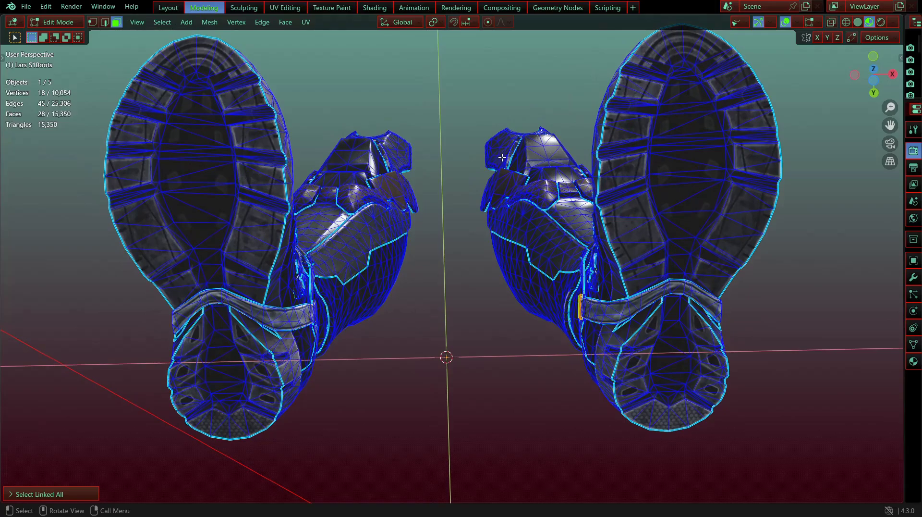
Step: Hide the mesh overlay and examine the textured soles and the side of the nearer boot
click(788, 22)
click(787, 21)
click(787, 22)
shift+middle_drag(755, 124, 588, 172)
middle_drag(536, 197, 458, 271)
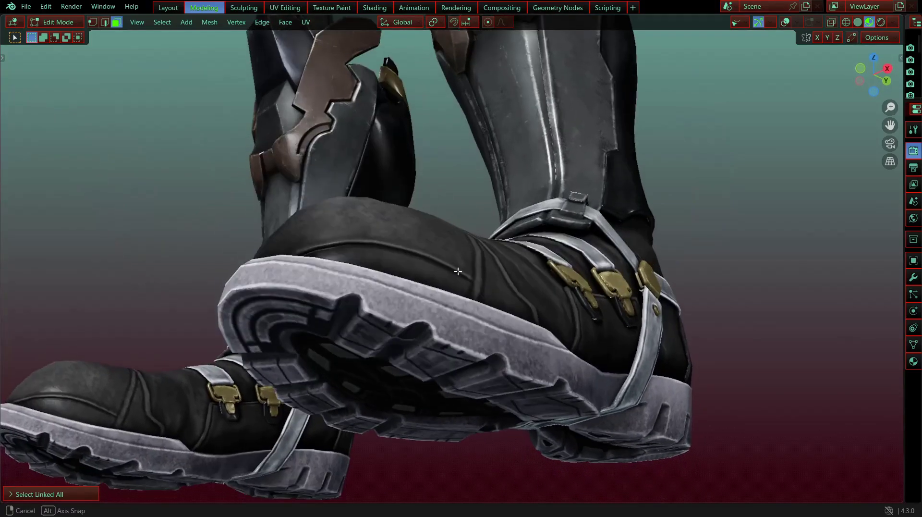
Step: Show the mesh overlay with Solid shading and examine the sole's tread geometry from below
click(786, 22)
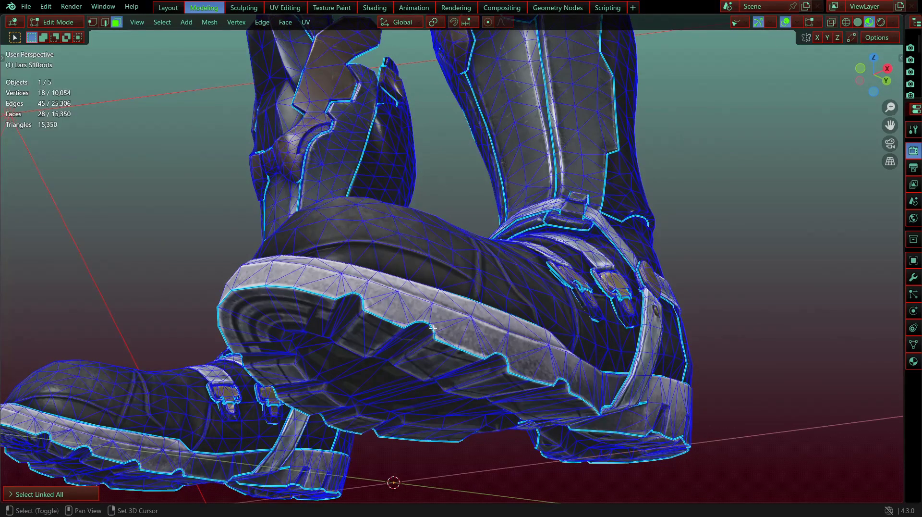
shift+middle_drag(427, 383, 445, 300)
mouse_move(444, 305)
middle_down()
mouse_move(438, 290)
mouse_move(451, 306)
middle_up()
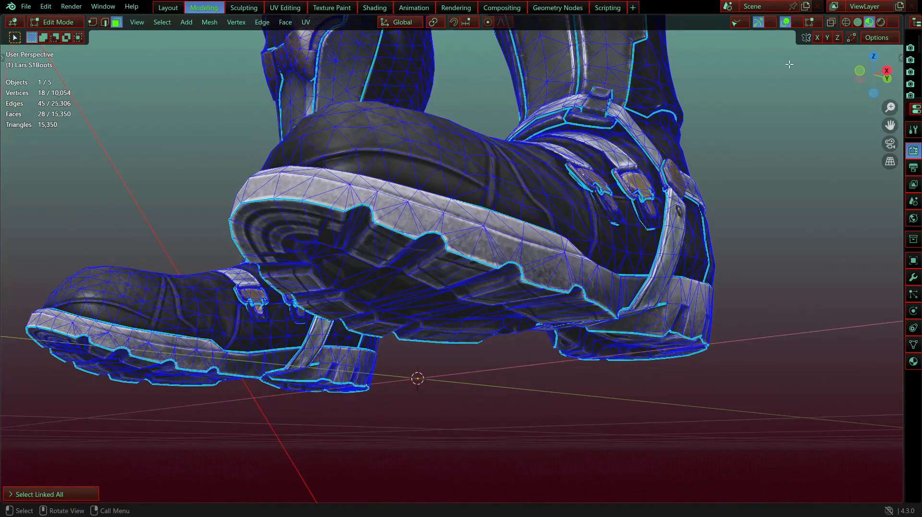
click(861, 22)
middle_drag(502, 258, 382, 278)
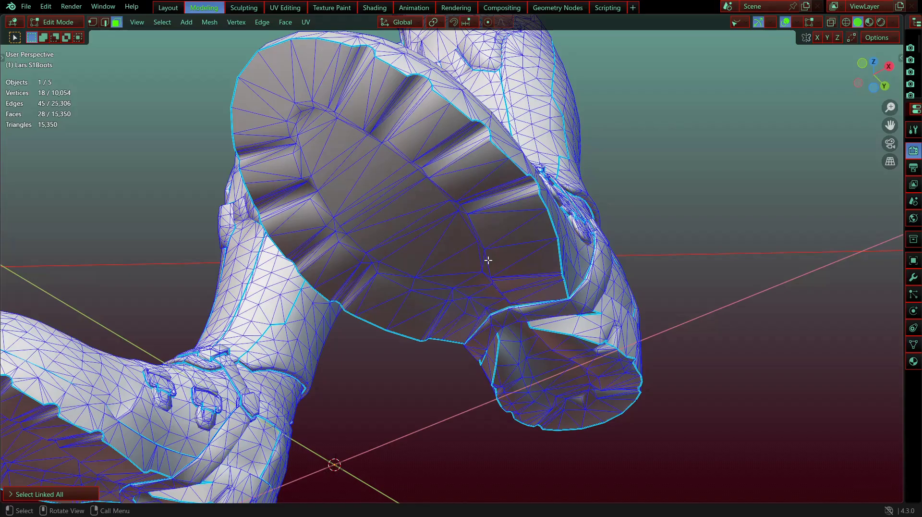
middle_drag(648, 197, 447, 367)
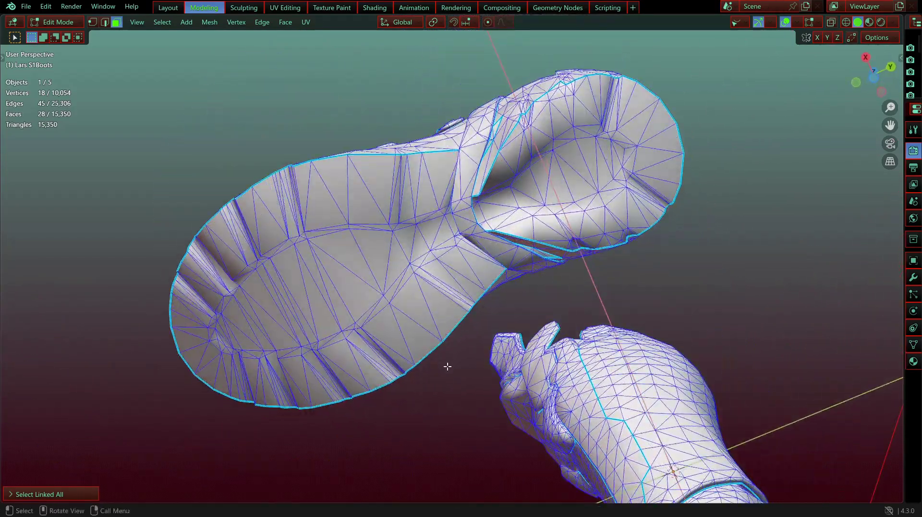
middle_drag(407, 272, 462, 262)
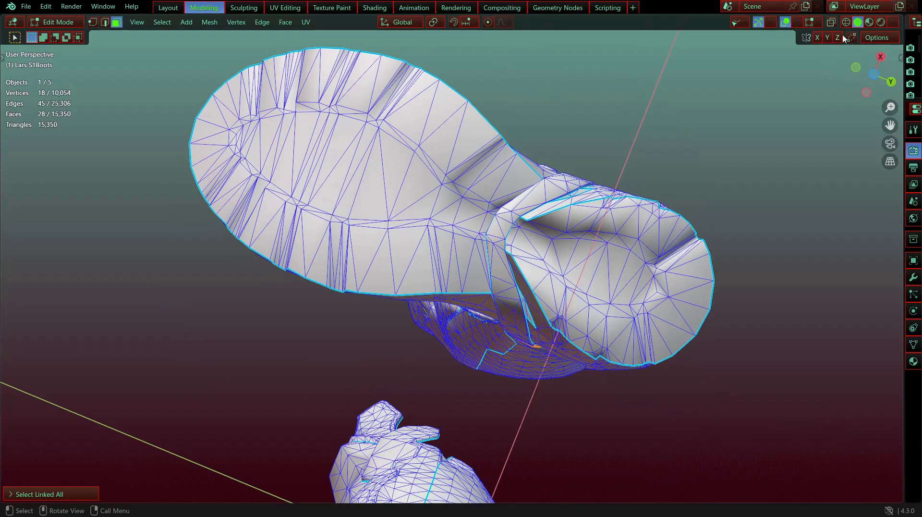
Step: Return to Material Preview shading and compare the textures of the sole, straps and buckles with the mesh
click(868, 23)
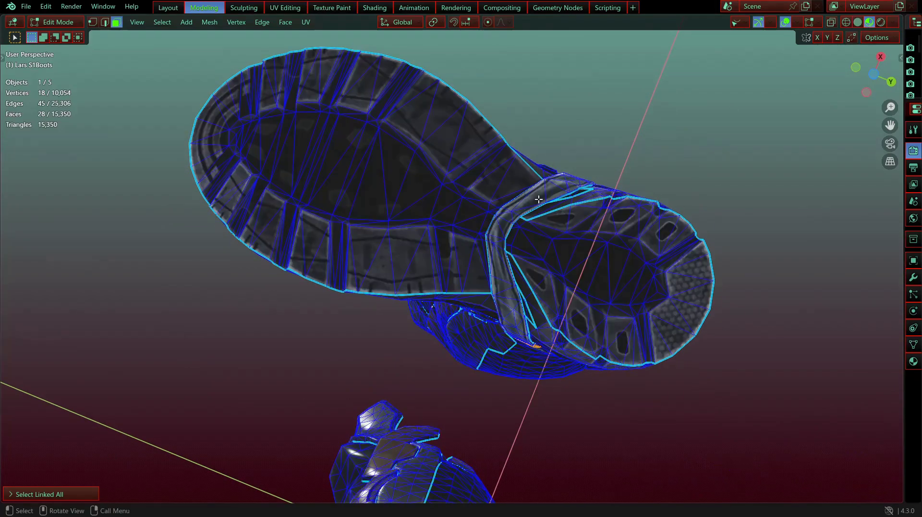
middle_drag(539, 198, 599, 270)
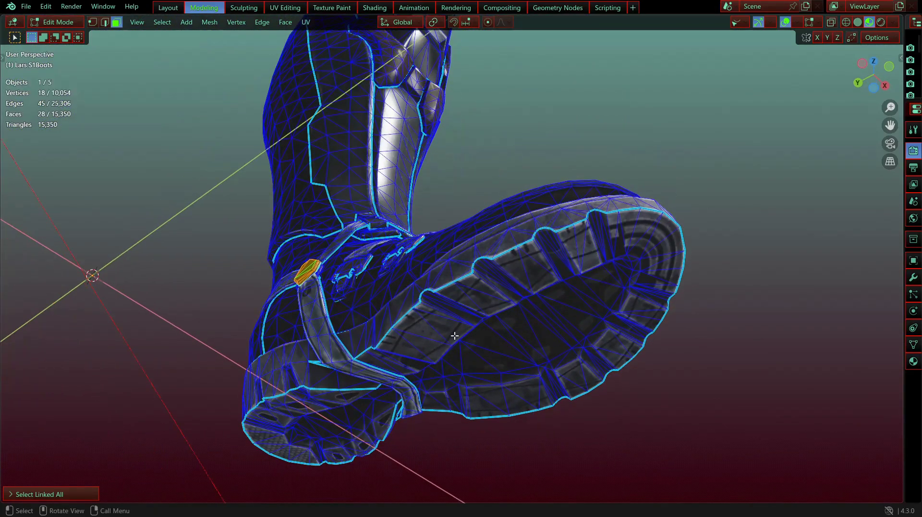
middle_drag(417, 287, 350, 294)
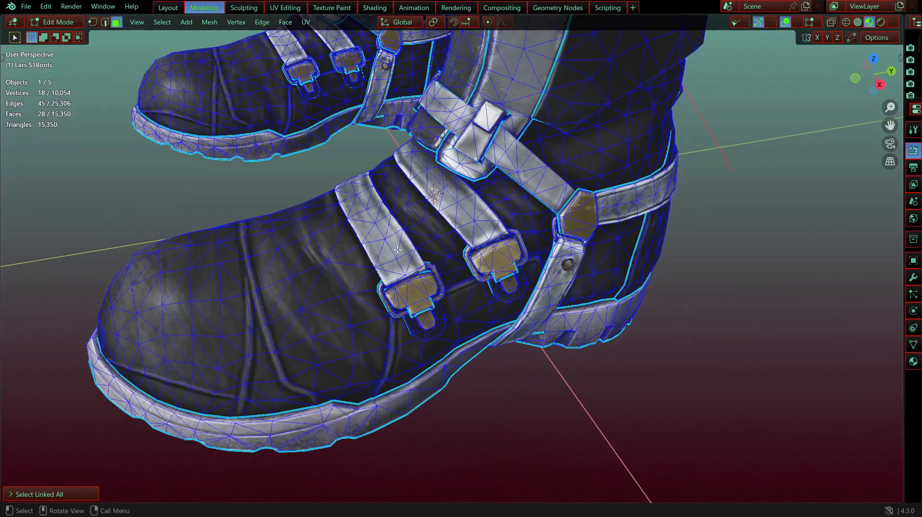
Step: Select all mesh faces linked to the front instep strap on the nearer boot
click(394, 244)
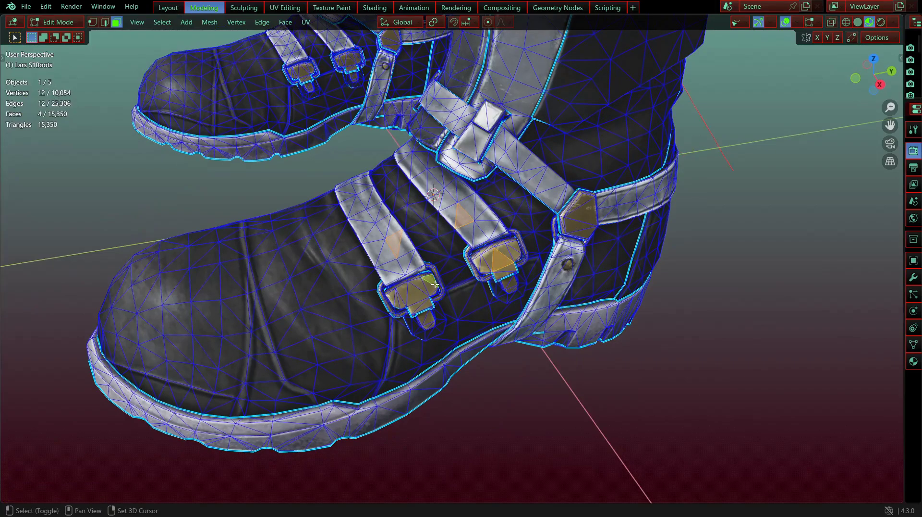
key(ctrl+l)
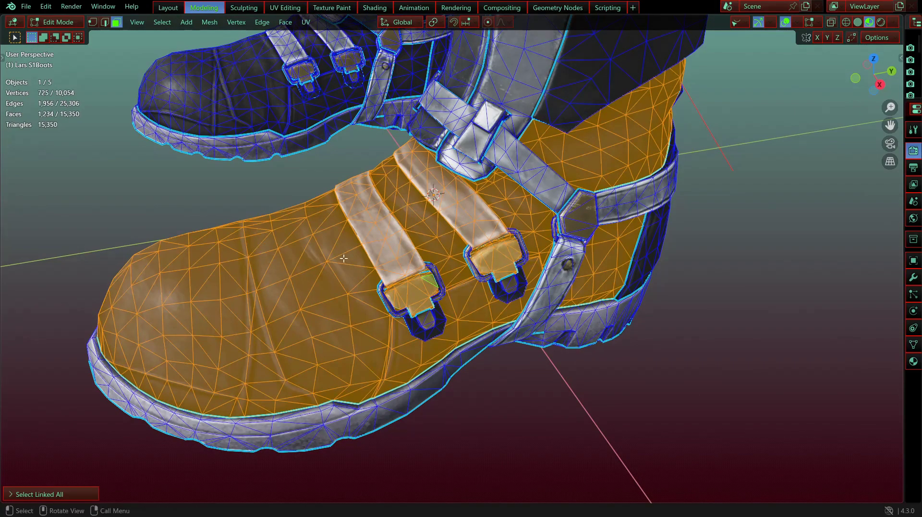
click(367, 237)
key(ctrl+l)
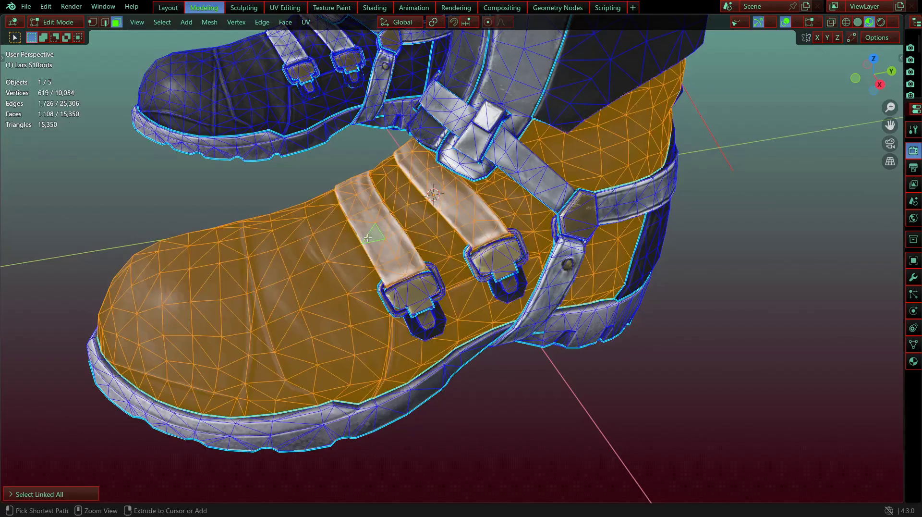
Step: Select a single triangle on the front instep strap and try to move it away from the boot
mouse_move(323, 157)
middle_down()
mouse_move(366, 150)
mouse_move(323, 226)
mouse_move(470, 252)
mouse_move(500, 266)
mouse_move(466, 245)
middle_up()
click(480, 264)
scroll(480, 265, up, 6)
key(c)
key(Escape)
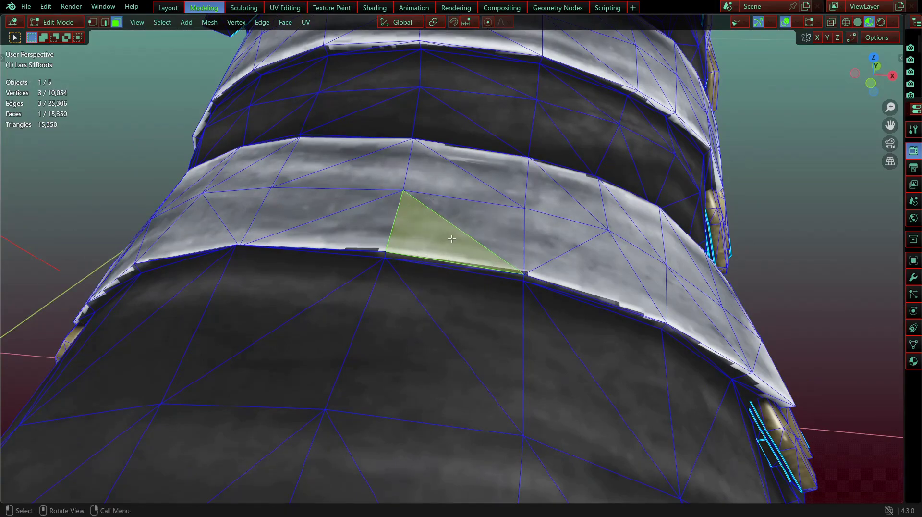
key(g)
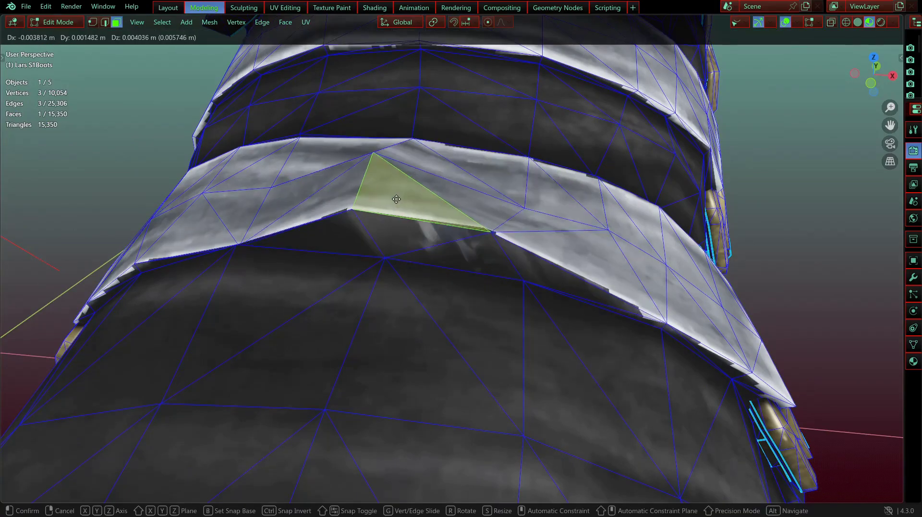
key(Escape)
scroll(571, 166, down, 5)
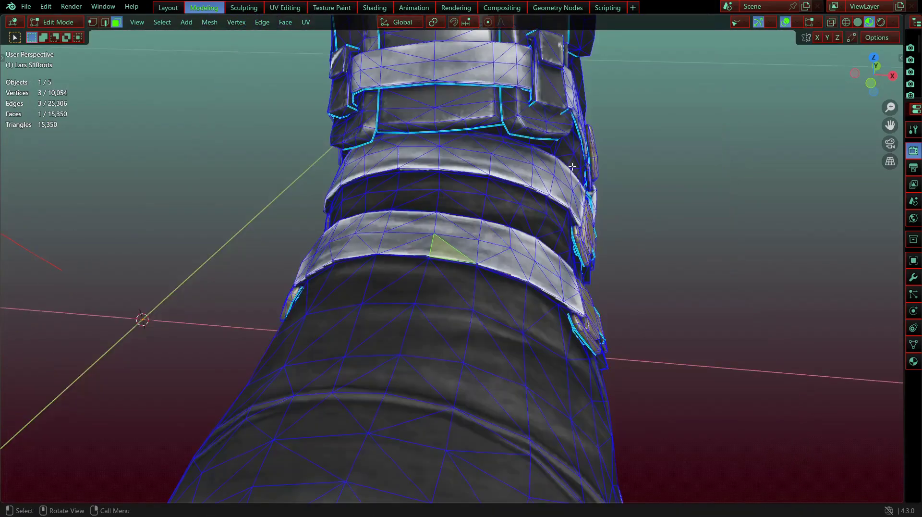
Step: Compare the instep straps in Solid shading with their textured look in Material Preview, viewing the boot from several sides
click(857, 22)
mouse_move(432, 192)
middle_down()
mouse_move(332, 240)
mouse_move(475, 284)
middle_up()
scroll(332, 240, up, 4)
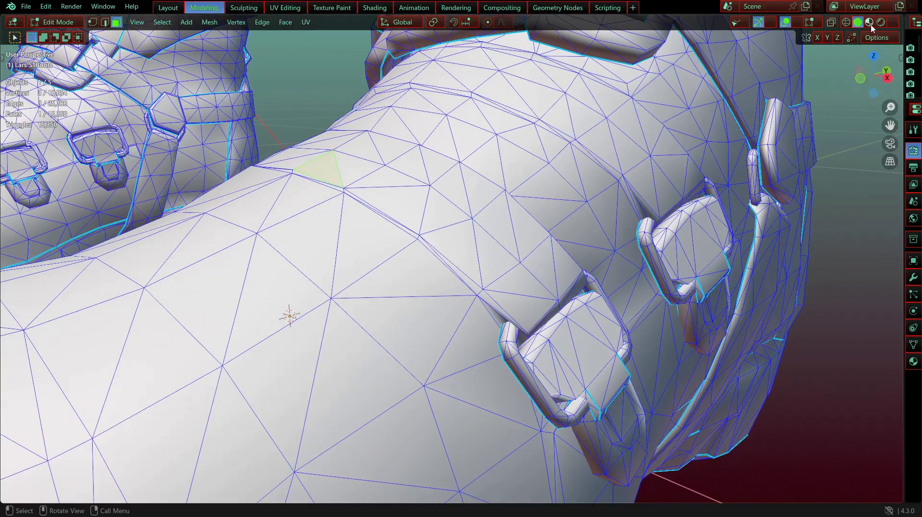
click(869, 22)
scroll(466, 247, down, 3)
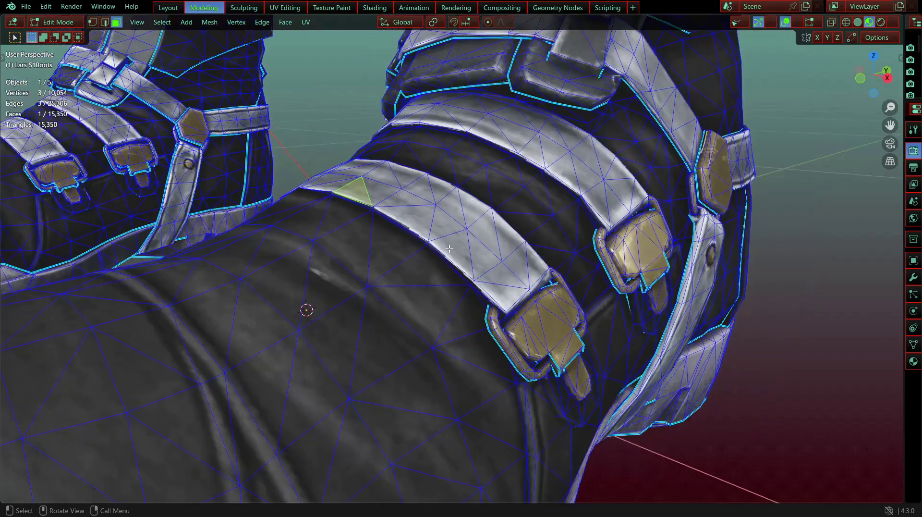
scroll(404, 238, up, 1)
middle_drag(451, 245, 528, 272)
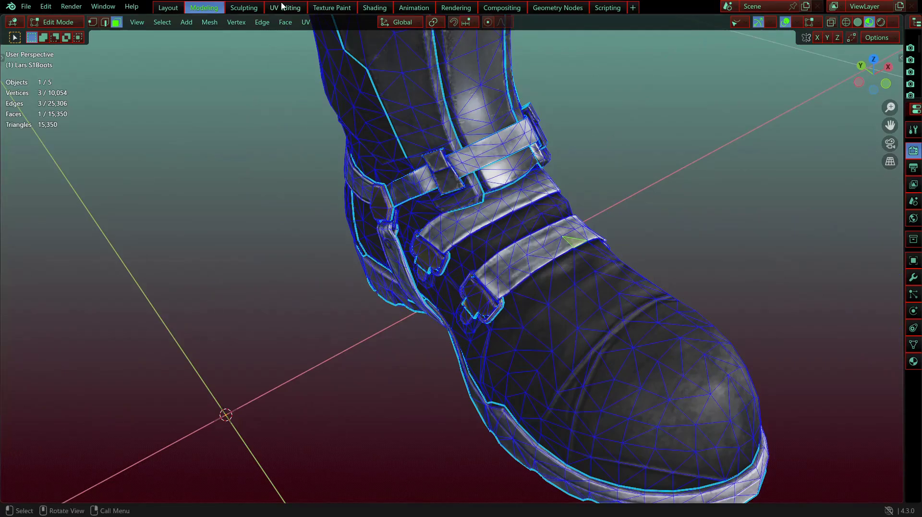
Step: Open the UV Editing workspace and select the entire boots mesh with UV sync selection enabled
click(282, 6)
scroll(593, 293, down, 4)
shift+middle_drag(580, 405, 598, 263)
key(a)
click(33, 23)
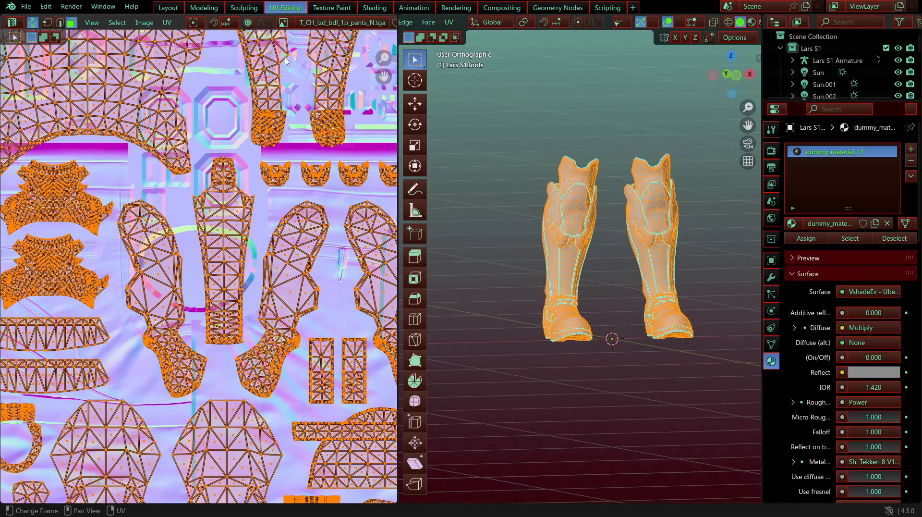
Step: Find the boot images and display T_CH_lzd_bdl_1p_boots_C.tga behind the boots' UV layout
click(284, 22)
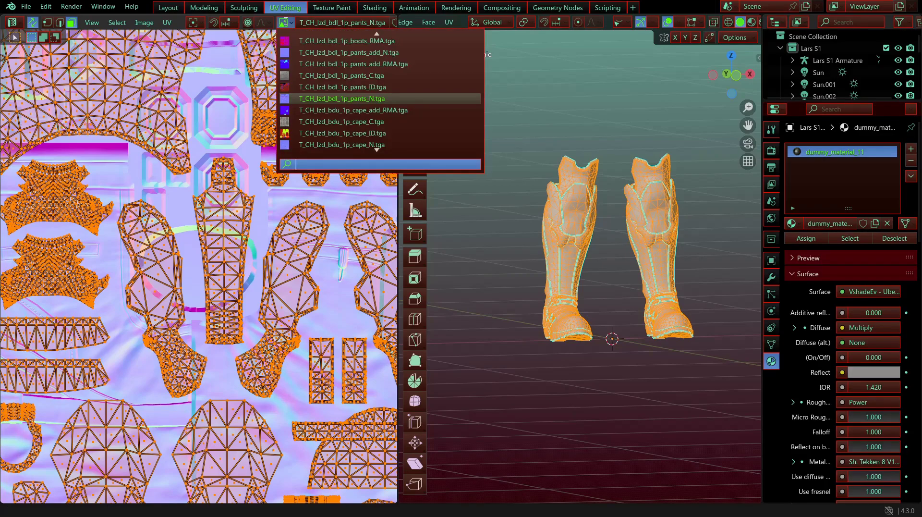
text(boot)
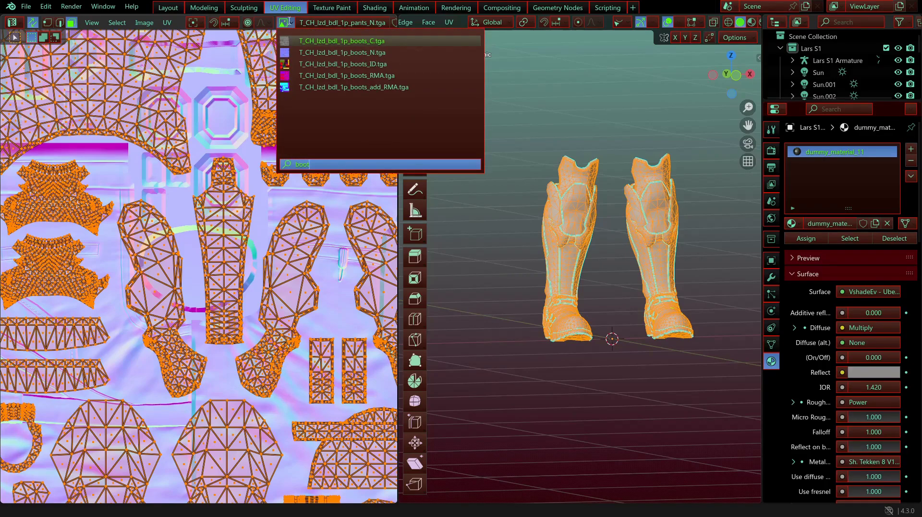
click(336, 41)
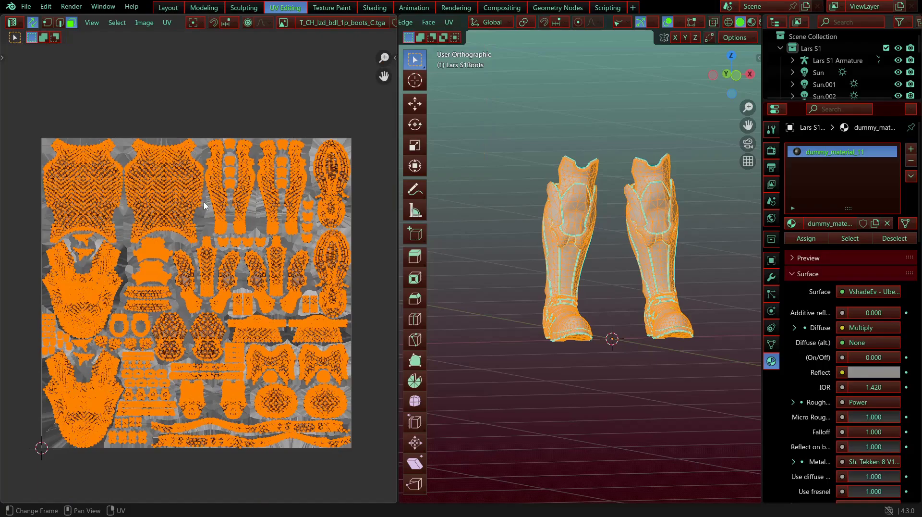
scroll(211, 214, up, 2)
scroll(217, 220, down, 1)
scroll(217, 220, up, 1)
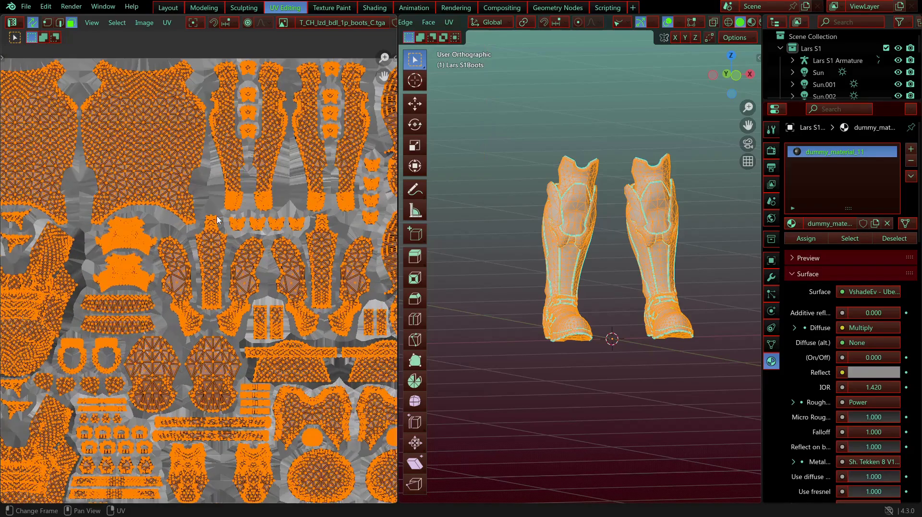
key(n)
key(n)
Step: Replace the full selection with faces of both sole UV islands, using Circle Select
click(327, 51)
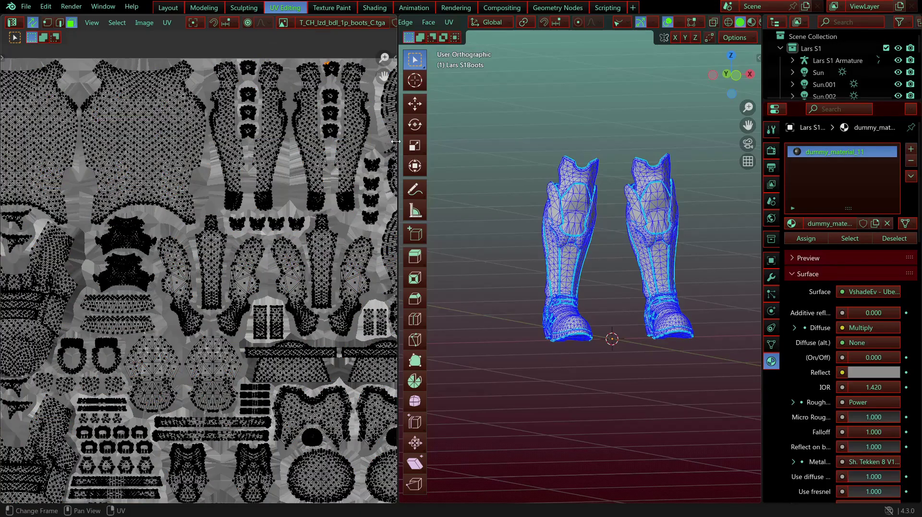
scroll(217, 248, down, 2)
scroll(217, 248, down, 1)
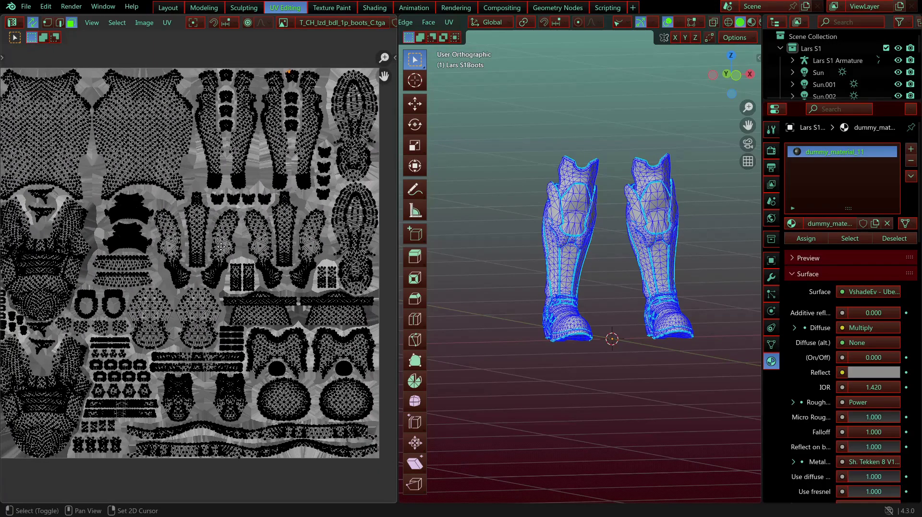
key(c)
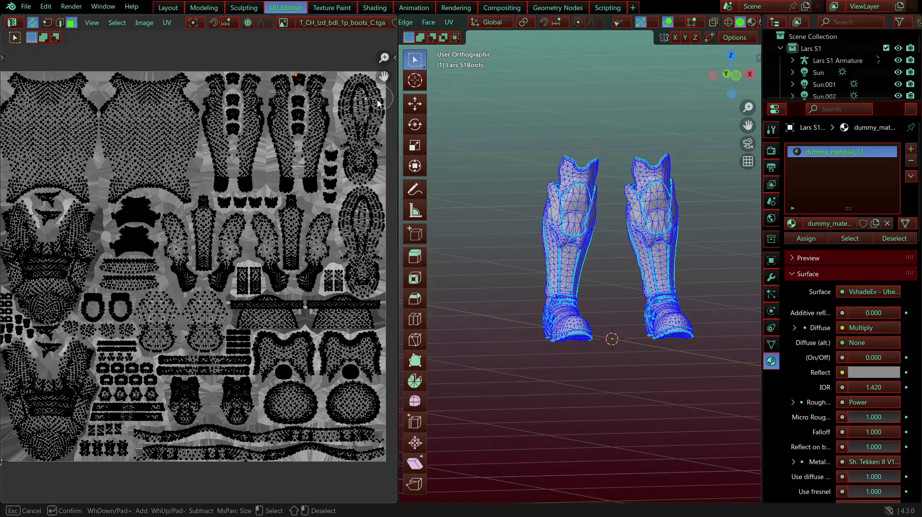
drag(367, 85, 373, 257)
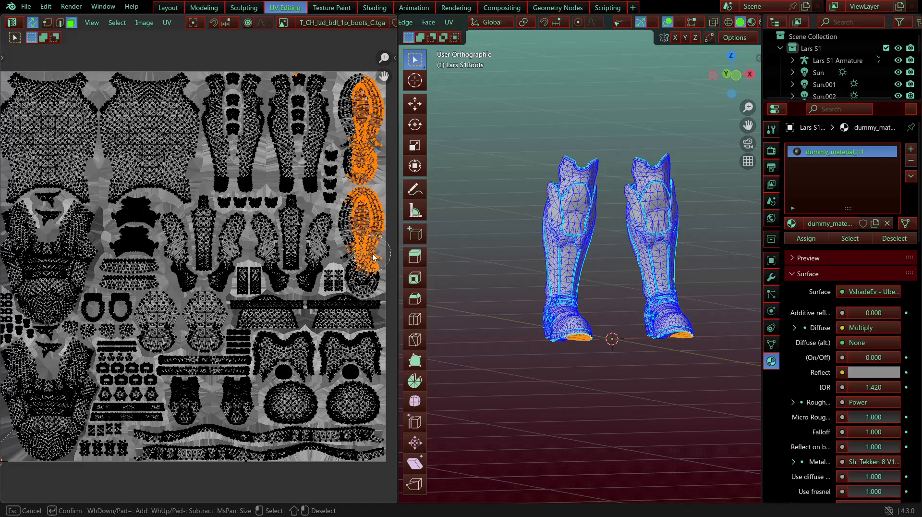
right_click(374, 257)
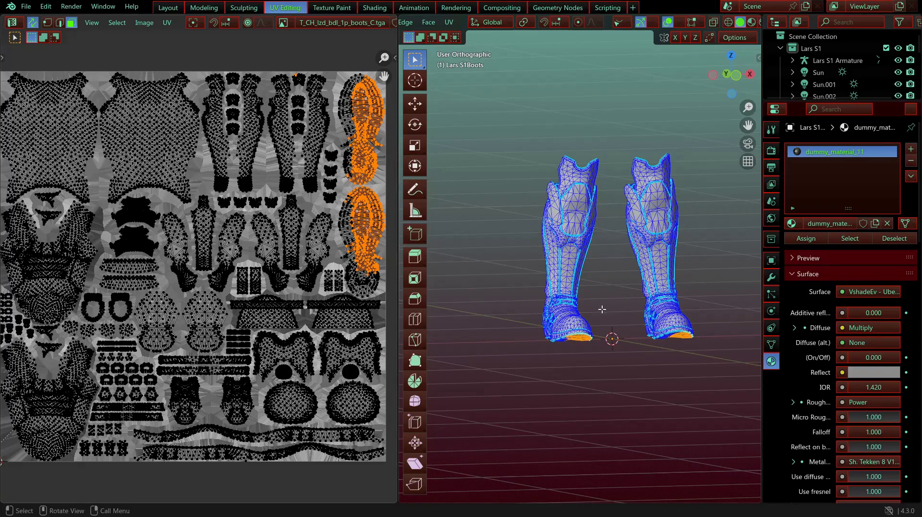
Step: Select one complete calf UV island at the top of the layout and examine the texture under the adjoining calf island
key(a)
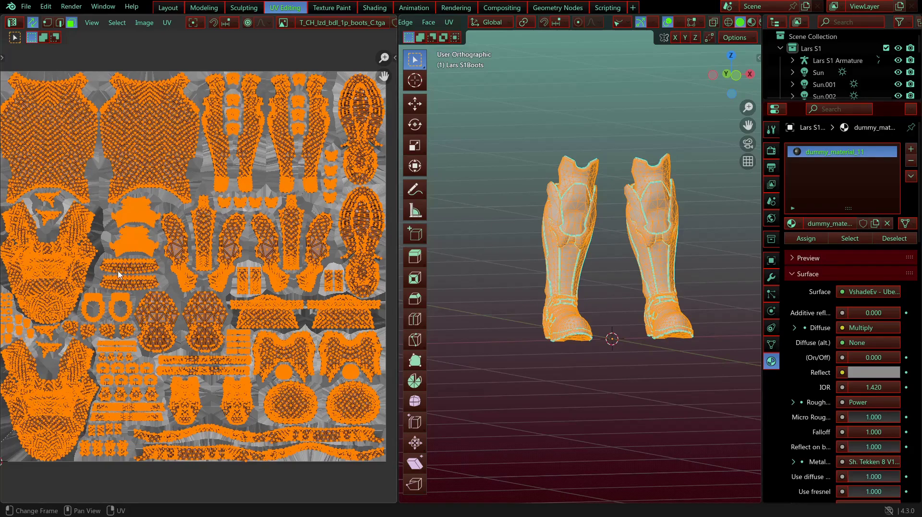
click(149, 154)
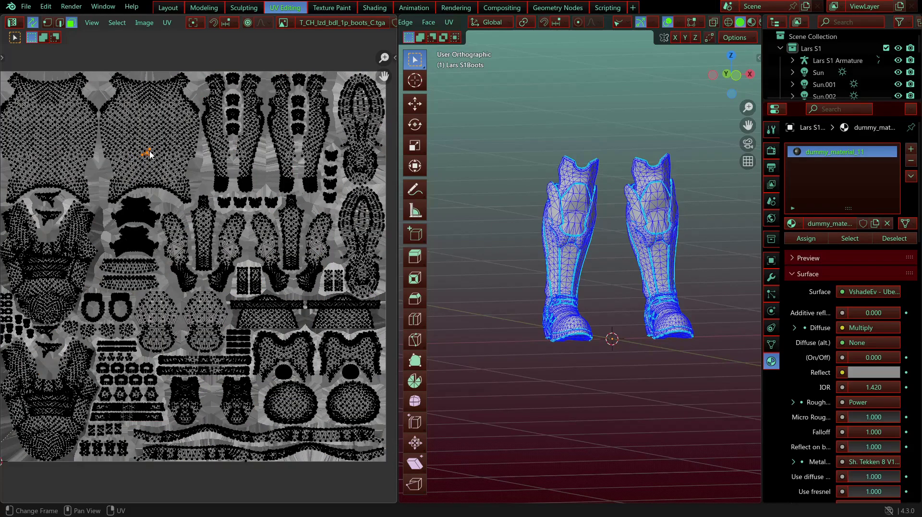
key(ctrl+l)
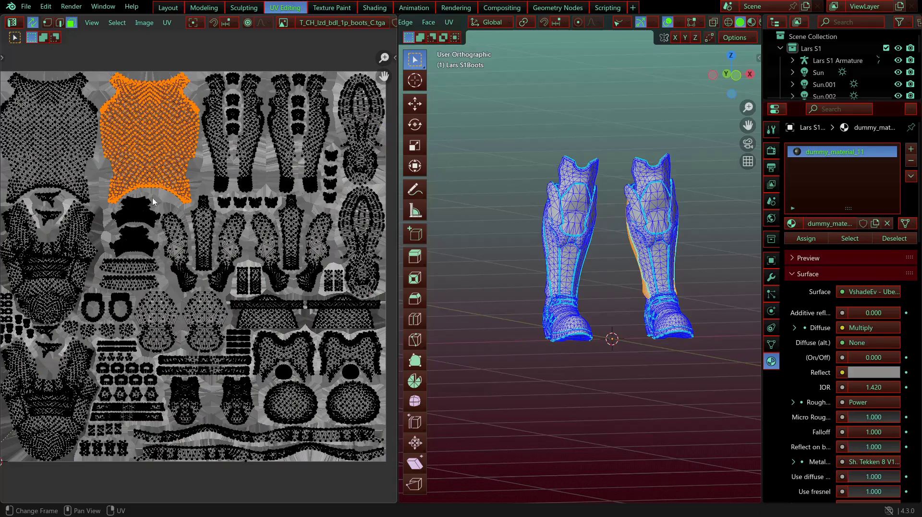
scroll(154, 201, up, 4)
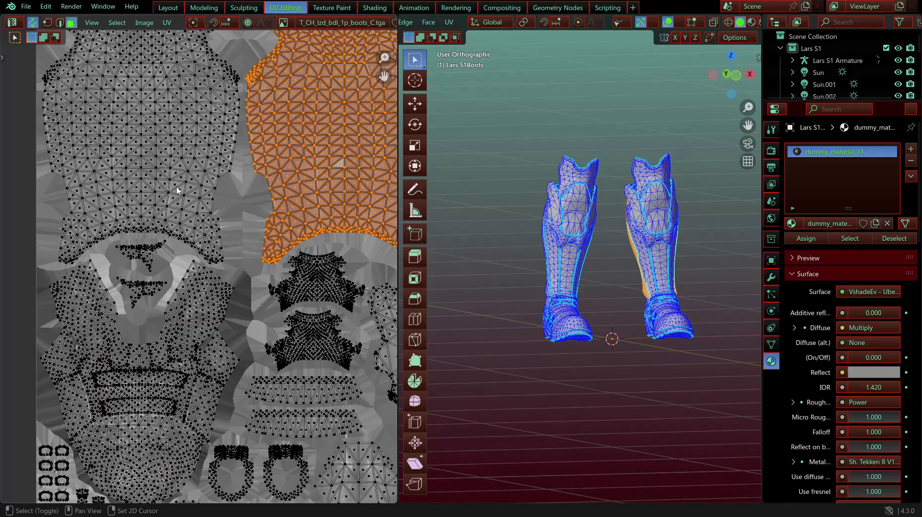
middle_drag(177, 190, 216, 295)
scroll(217, 296, up, 2)
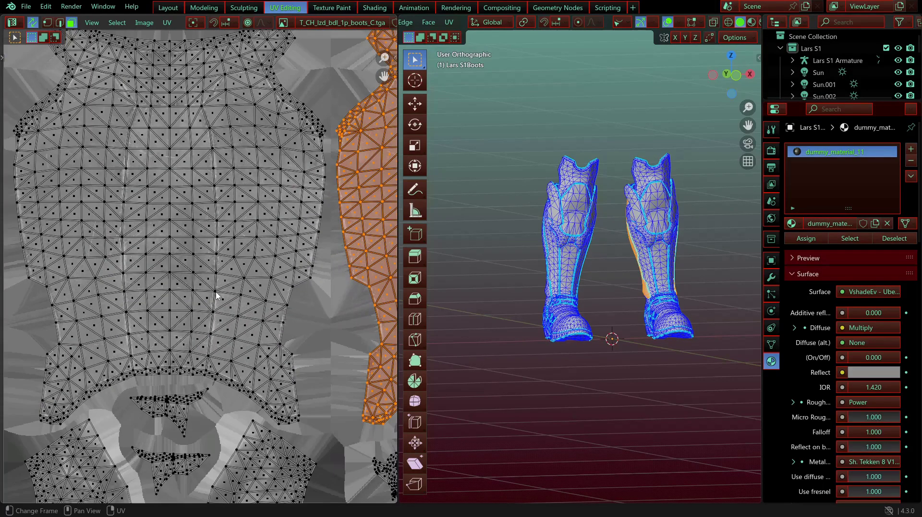
Step: Select the linked calf panel on the rear of the farther boot to highlight its matching UV island
scroll(528, 269, up, 4)
mouse_move(528, 269)
middle_down()
mouse_move(483, 282)
mouse_move(538, 268)
middle_up()
click(655, 258)
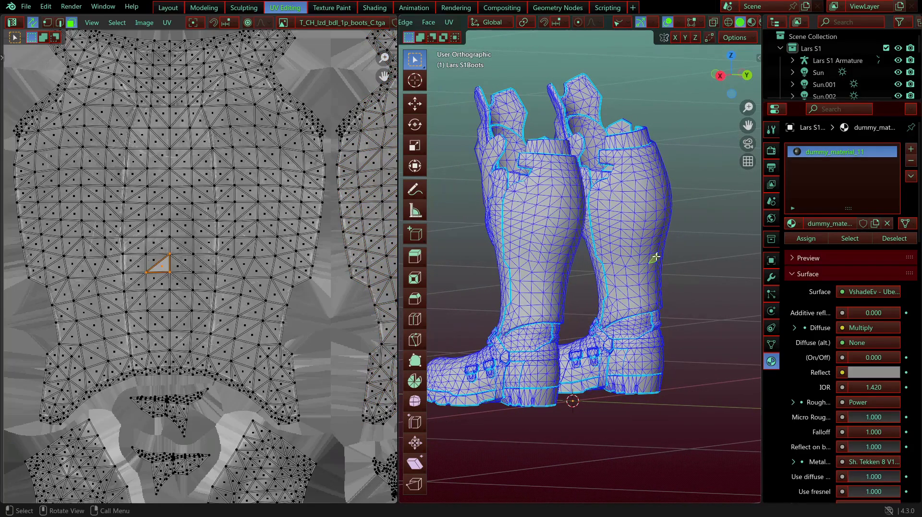
key(ctrl+l)
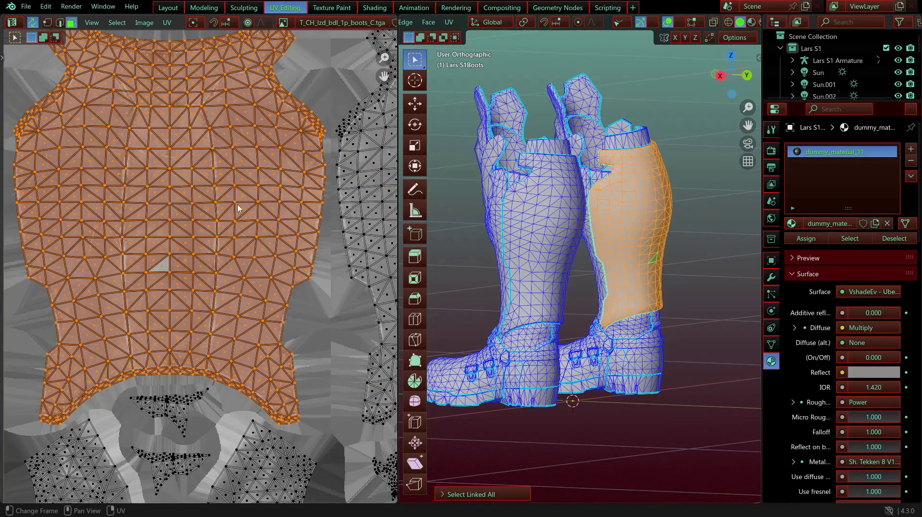
Step: Return to Object Mode with Material Preview shading and compare the calf's seams with those in the boots texture
key(Tab)
scroll(669, 234, down, 2)
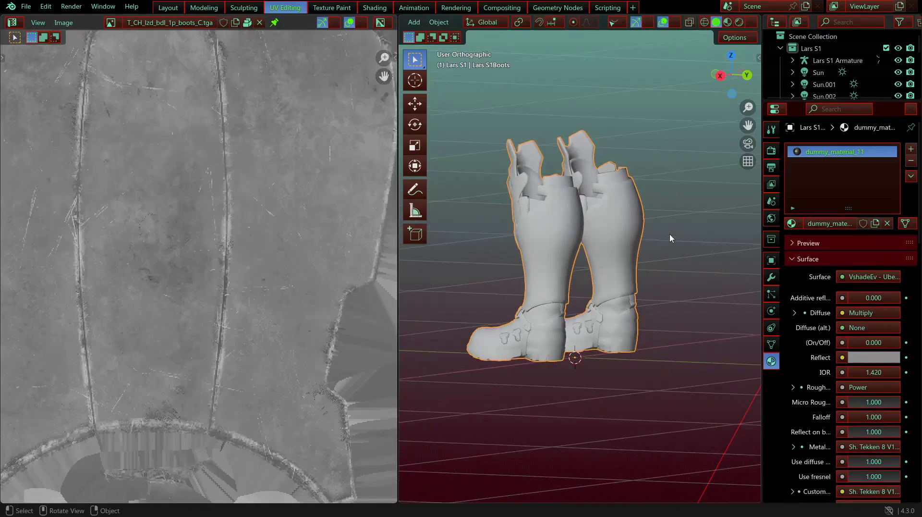
click(727, 23)
scroll(633, 193, up, 7)
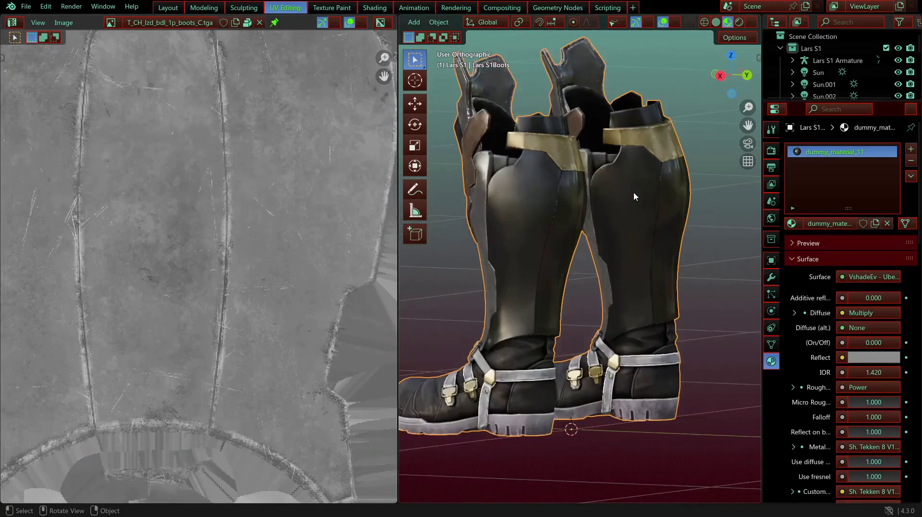
middle_drag(601, 196, 671, 195)
scroll(581, 200, down, 3)
scroll(617, 228, up, 3)
scroll(619, 227, down, 5)
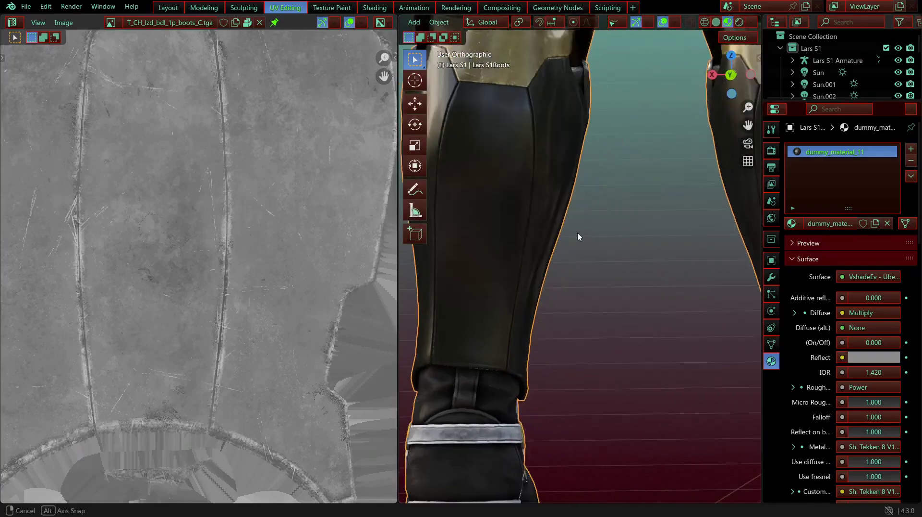
middle_drag(570, 231, 612, 203)
scroll(612, 202, down, 1)
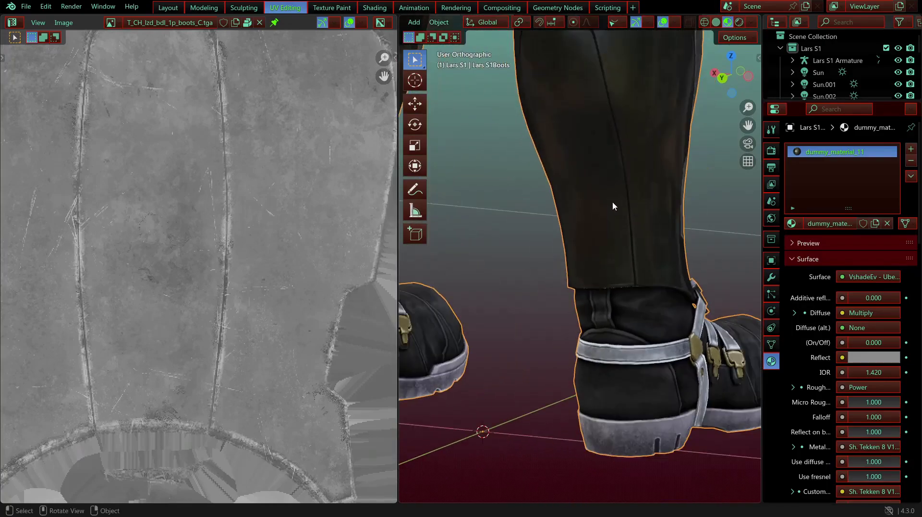
Step: Return to Edit Mode and examine the foot UV island where the instep straps are painted
key(Tab)
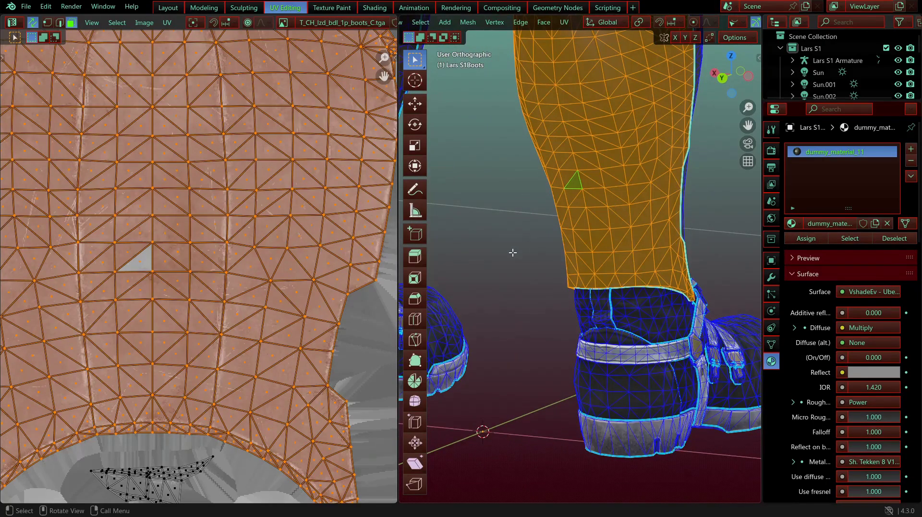
scroll(234, 254, down, 4)
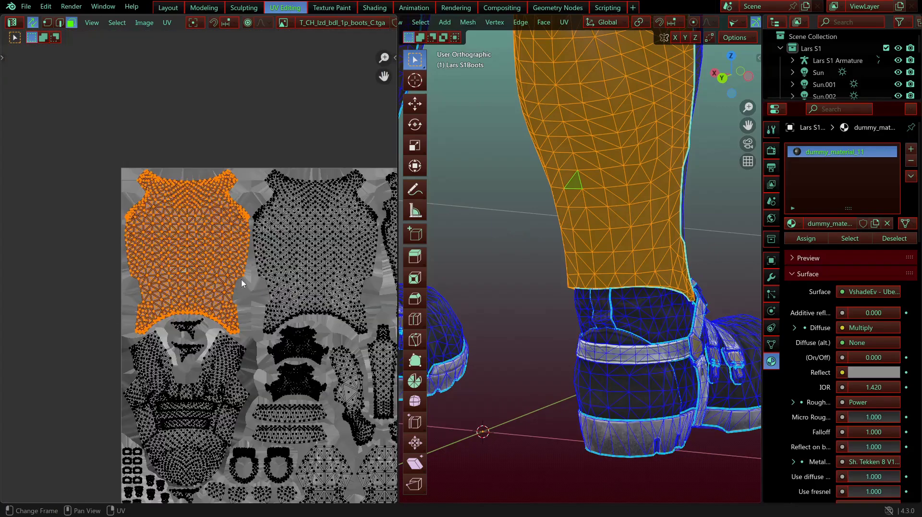
scroll(231, 240, up, 1)
scroll(231, 240, up, 6)
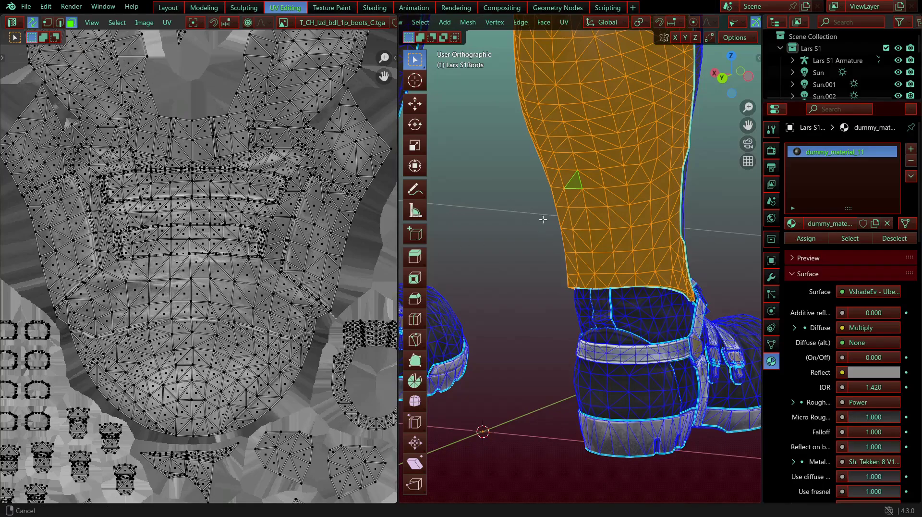
Step: Clear the calf selection and compare the strapped feet of the boots with their UV islands
shift+middle_drag(543, 218, 712, 326)
scroll(542, 256, down, 1)
scroll(542, 256, down, 1)
shift+middle_drag(531, 268, 538, 278)
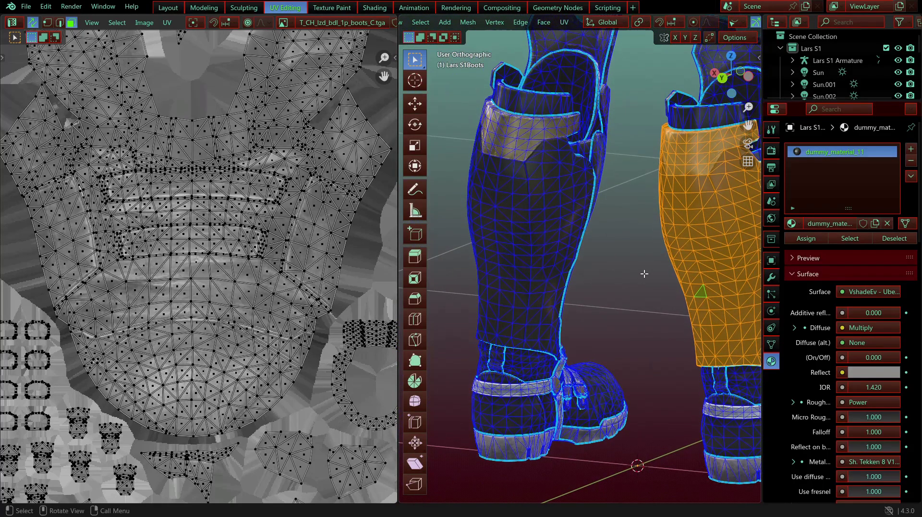
click(600, 273)
middle_drag(488, 245, 588, 278)
scroll(171, 293, down, 6)
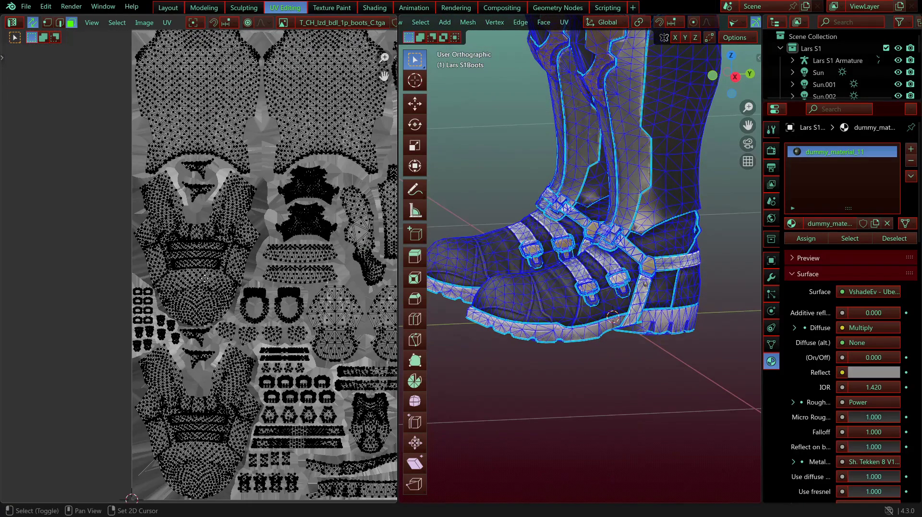
Step: Select the lower linked sole UV island and compare it with the matching sole on the underside of the boots
scroll(202, 264, up, 4)
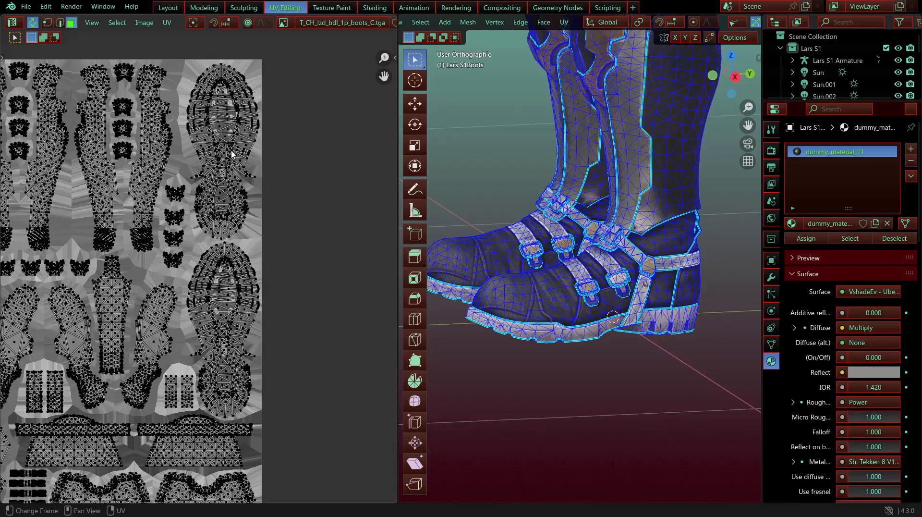
drag(316, 45, 192, 420)
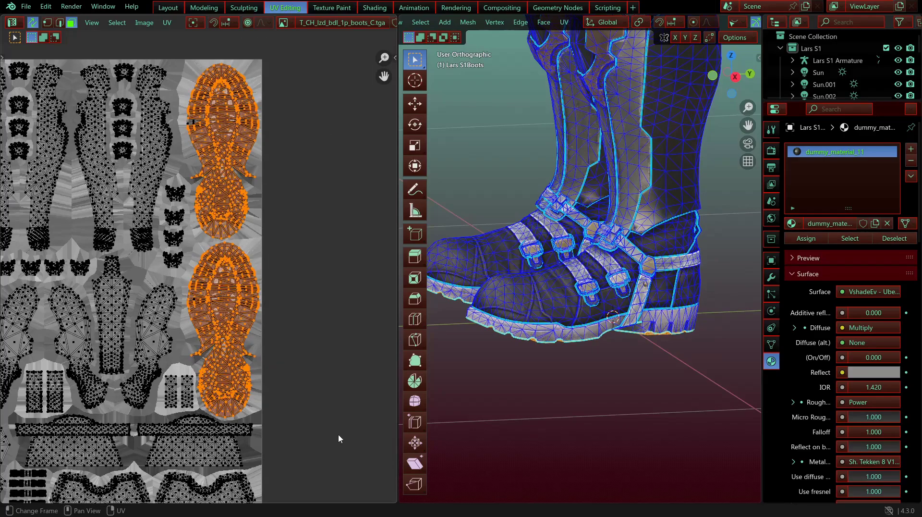
click(240, 311)
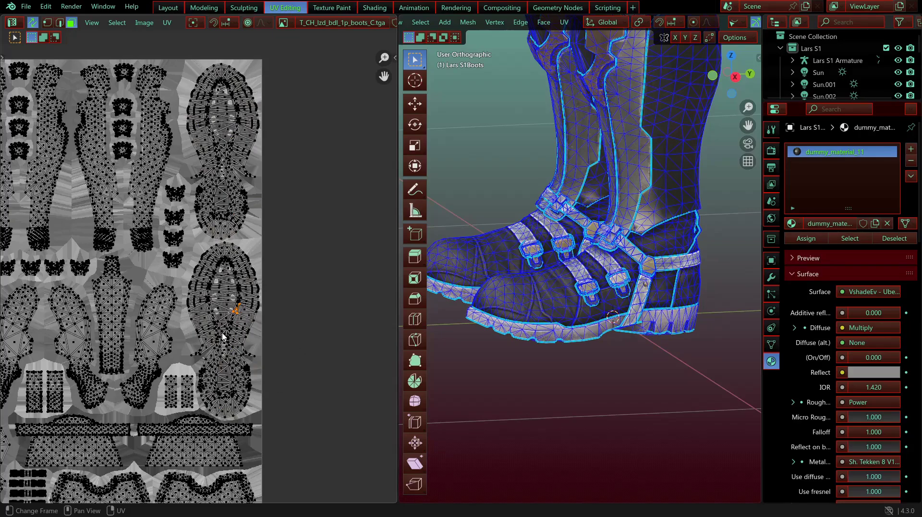
middle_drag(489, 394, 511, 287)
shift+middle_drag(582, 303, 646, 244)
scroll(207, 278, up, 1)
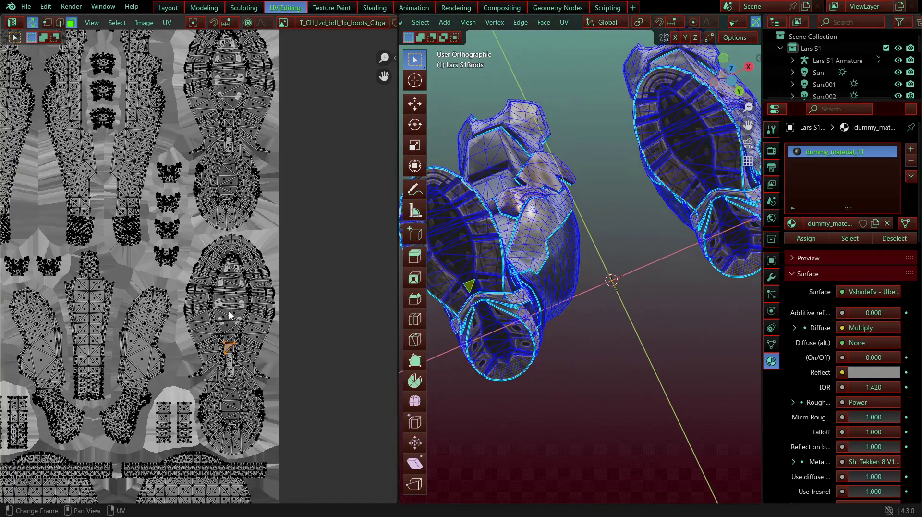
middle_drag(227, 313, 236, 268)
key(ctrl+l)
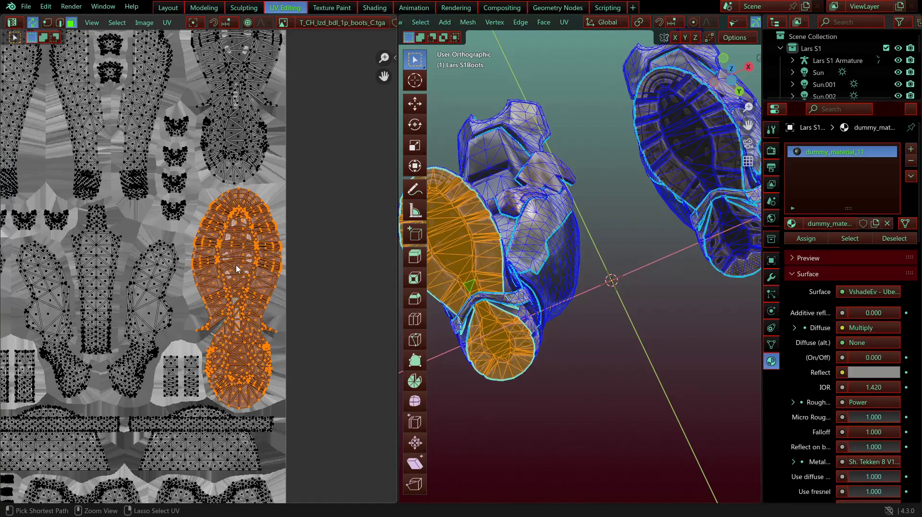
middle_drag(244, 258, 247, 291)
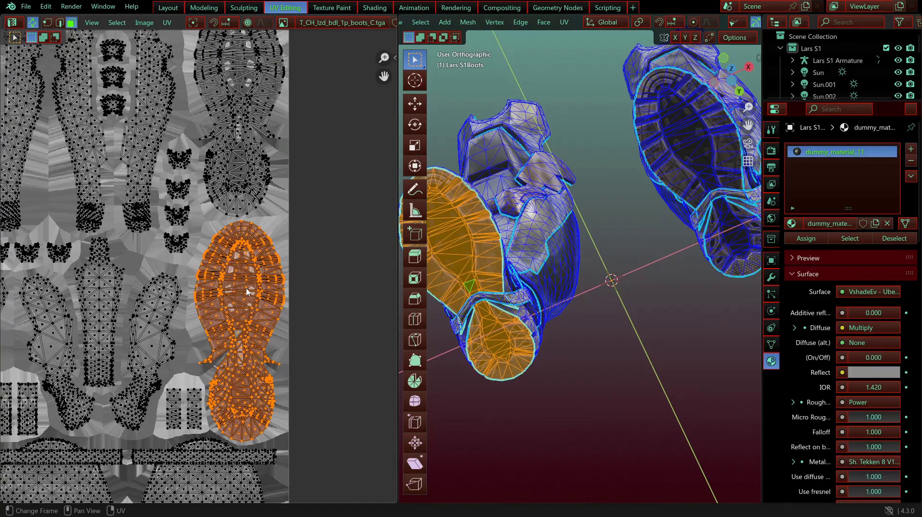
Step: Try moving the selected sole's UV island up onto the other sole island and compare the textured result in Object Mode
key(g)
key(y)
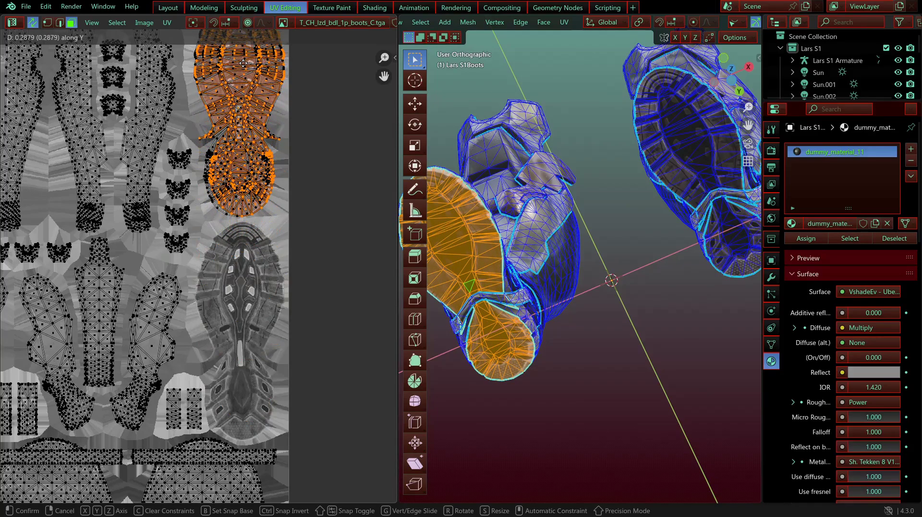
click(244, 70)
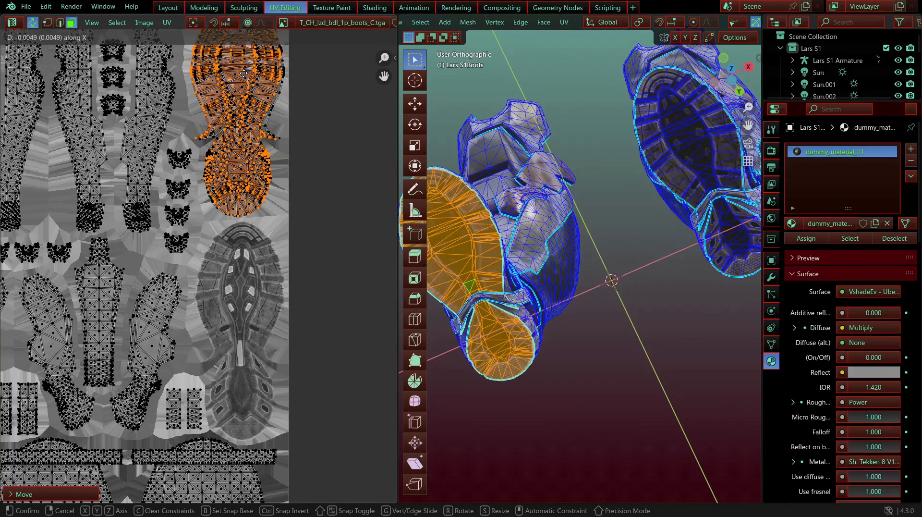
mouse_move(605, 220)
shift+middle_down()
mouse_move(568, 227)
mouse_move(612, 207)
shift+middle_up()
key(Tab)
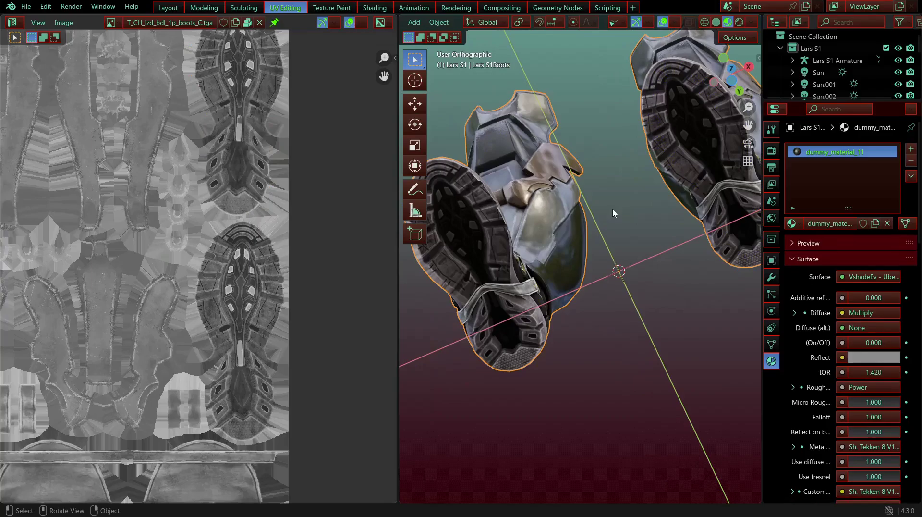
key(Tab)
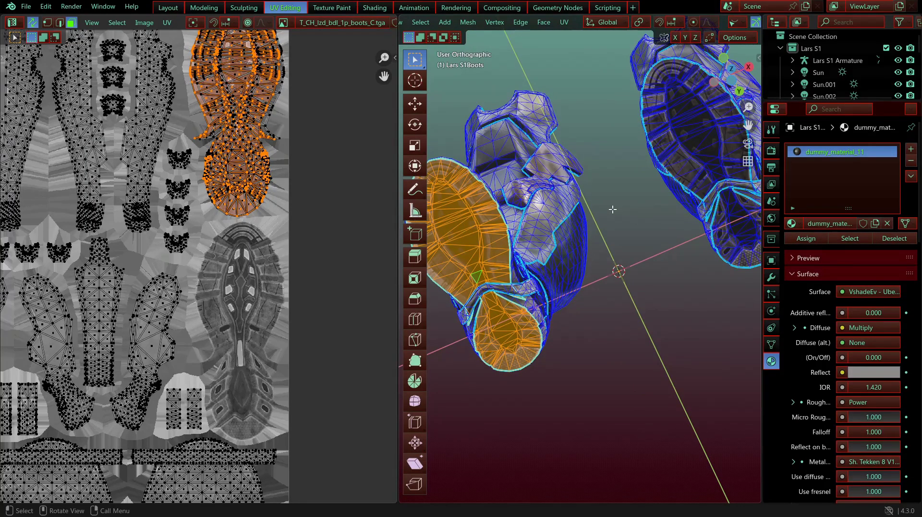
key(Tab)
key(Tab)
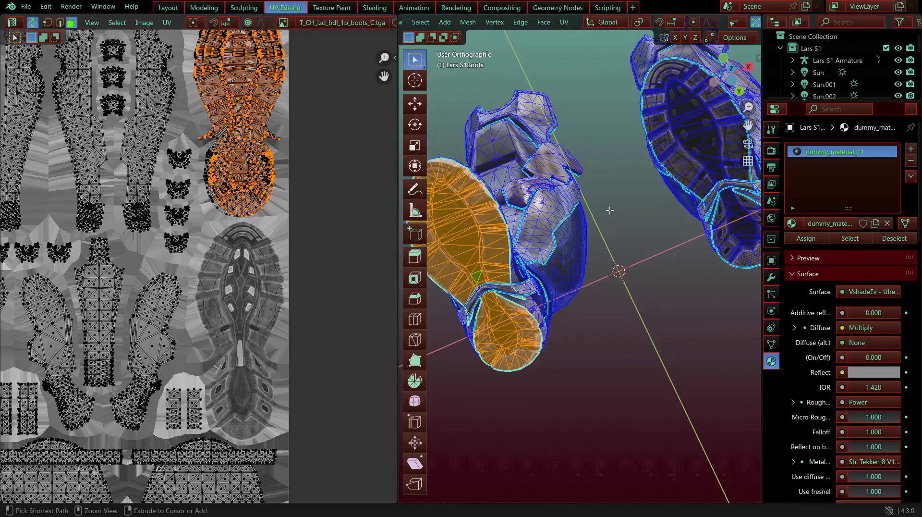
key(ctrl+z)
Step: Return to Object Mode and display the normal map T_CH_lzd_bdl_1p_boots_N.tga in the image editor
scroll(76, 220, down, 4)
shift+middle_drag(78, 221, 205, 183)
key(Tab)
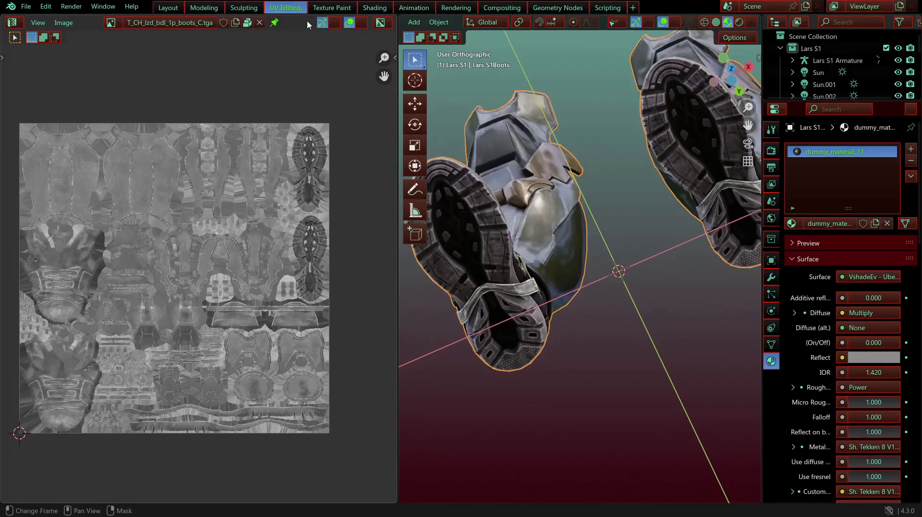
click(111, 23)
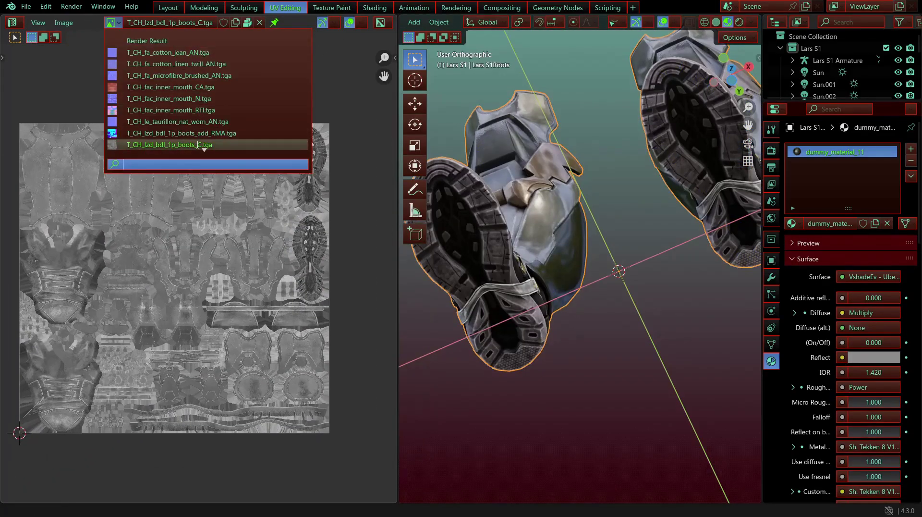
scroll(199, 144, down, 3)
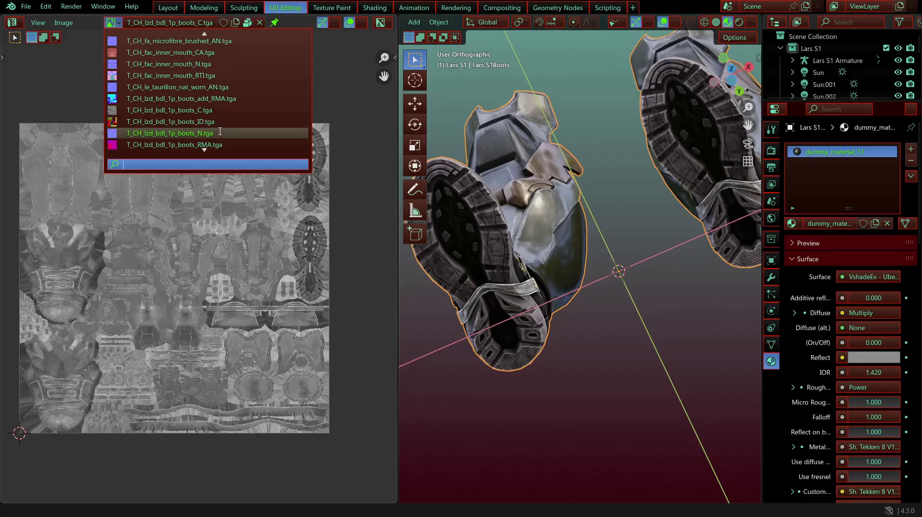
click(211, 136)
Step: Compare the tread details of the sole in the normal map with the shaded sole on the model
scroll(283, 290, up, 2)
middle_drag(316, 284, 149, 364)
scroll(189, 320, up, 2)
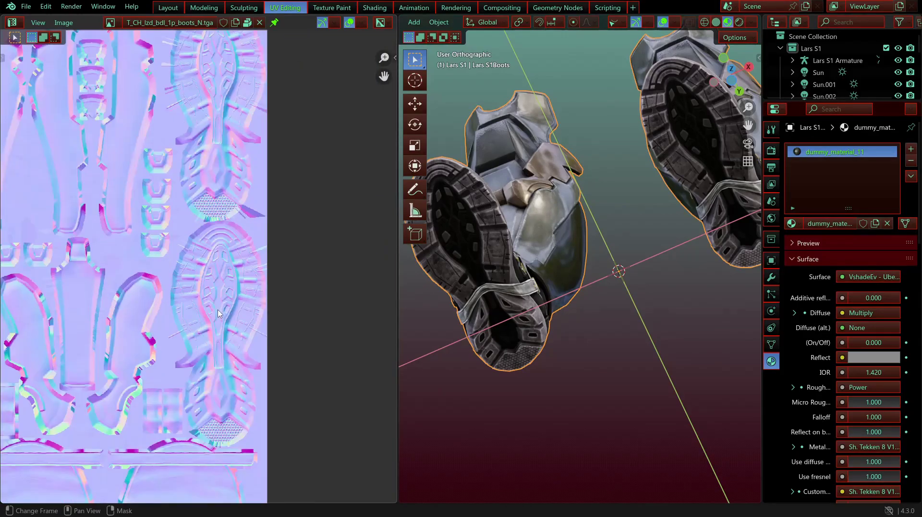
scroll(219, 313, up, 3)
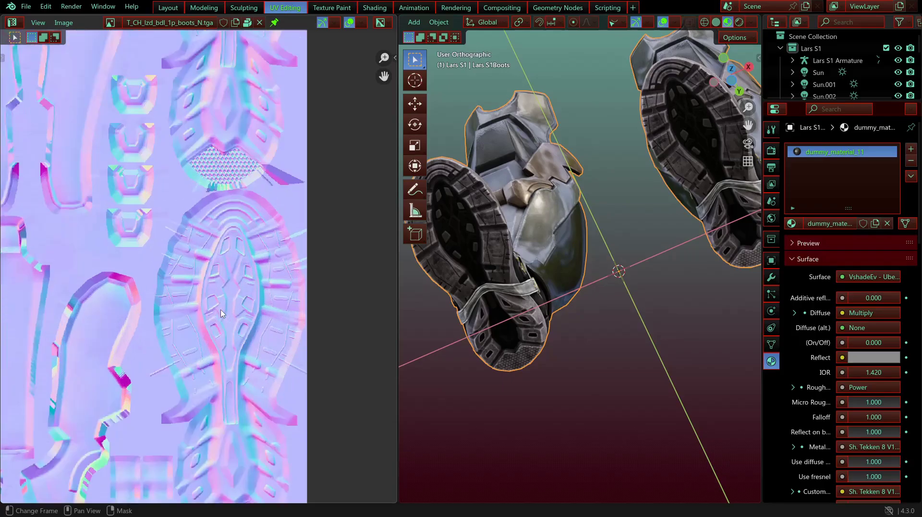
scroll(497, 268, up, 1)
middle_drag(496, 267, 576, 294)
Step: Select all boot faces in Edit Mode and examine the complete UV layout over the normal map
scroll(97, 315, down, 3)
middle_drag(97, 315, 285, 253)
scroll(286, 252, down, 1)
scroll(285, 256, down, 2)
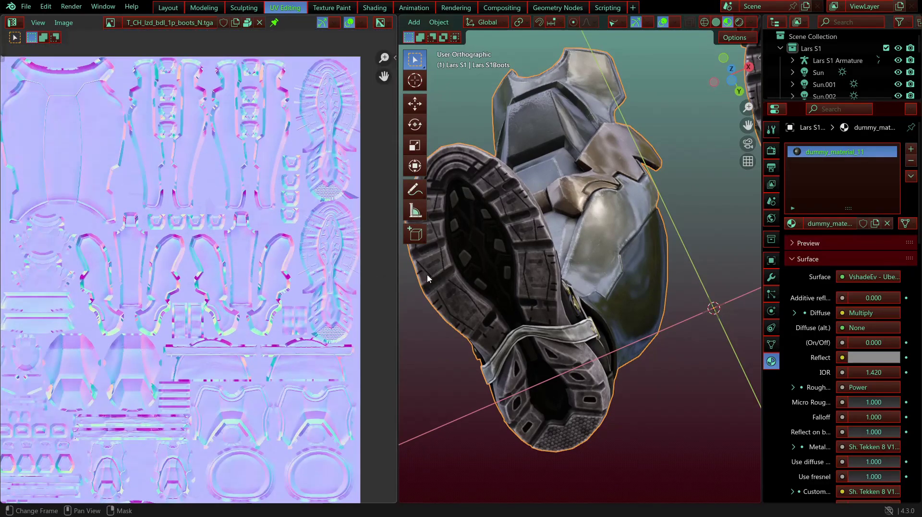
scroll(627, 286, down, 5)
key(Tab)
key(a)
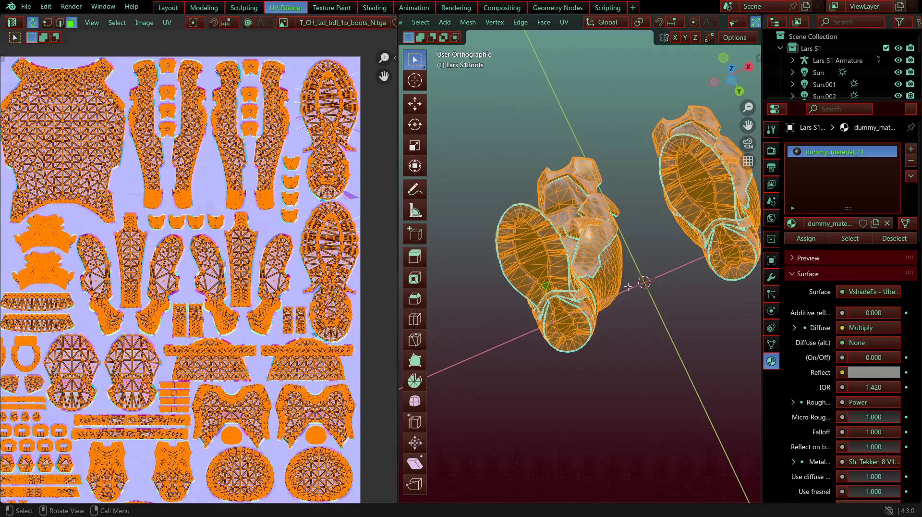
scroll(313, 188, up, 2)
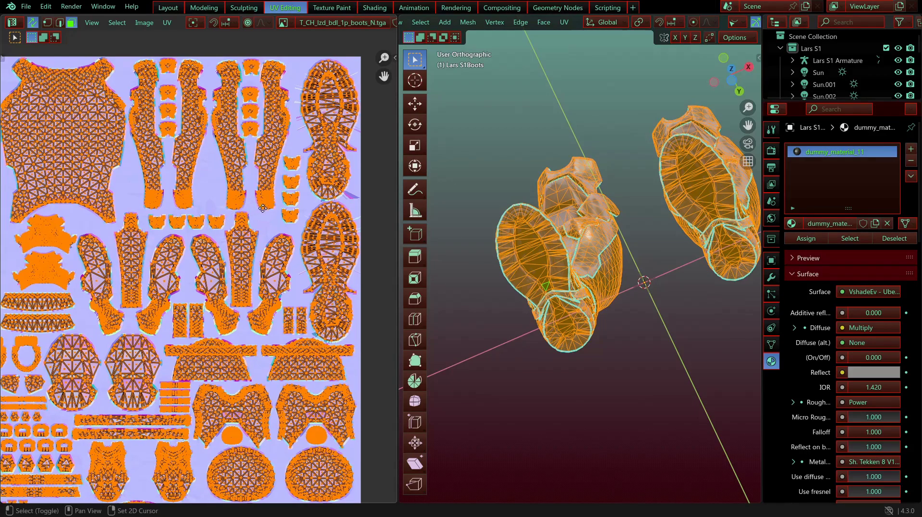
scroll(313, 189, down, 3)
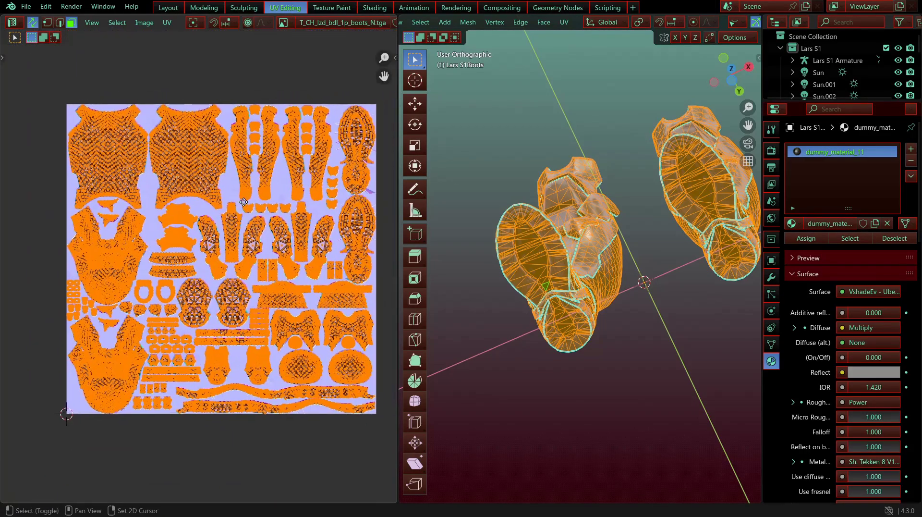
scroll(241, 206, up, 1)
shift+middle_drag(231, 206, 247, 211)
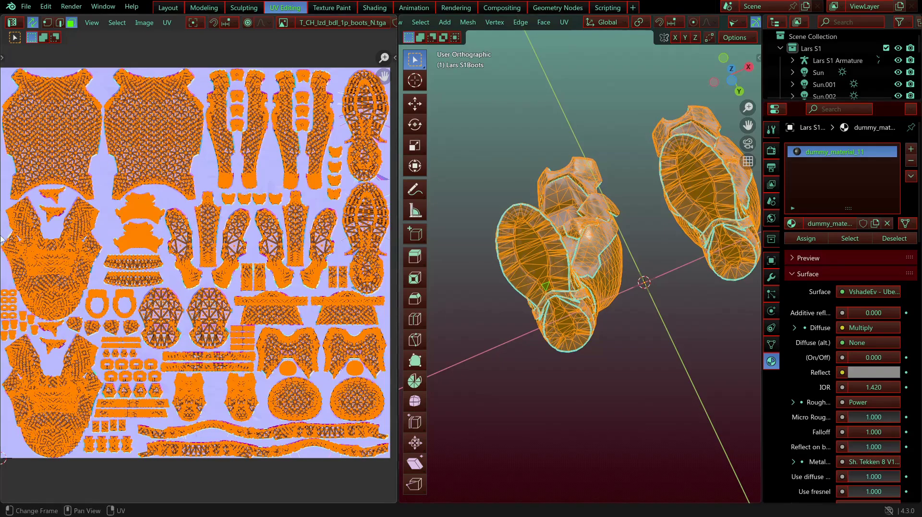
Step: Clear the face selection and examine the boots' shin and knee armour topology from the front and side
middle_drag(592, 196, 475, 324)
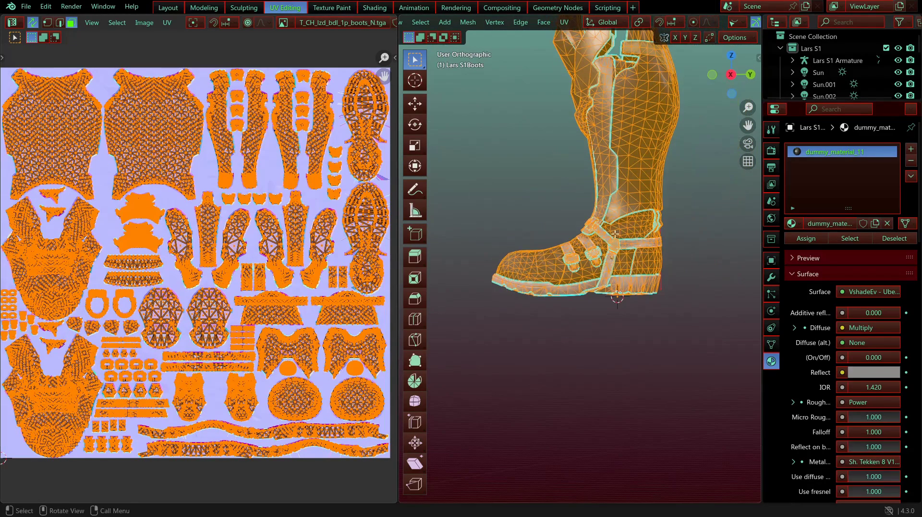
middle_drag(615, 234, 673, 206)
click(645, 177)
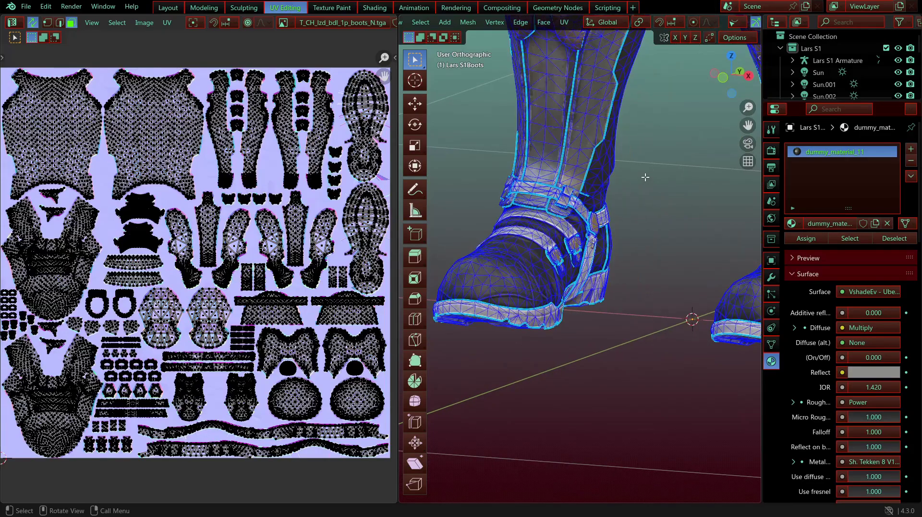
shift+middle_drag(645, 177, 552, 340)
shift+middle_drag(557, 397, 601, 304)
scroll(600, 305, down, 5)
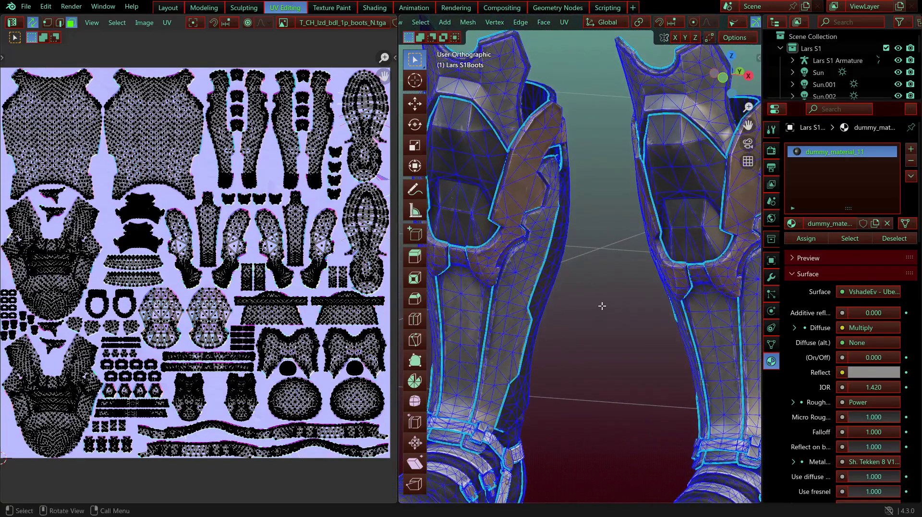
middle_drag(603, 268, 532, 238)
scroll(624, 215, up, 2)
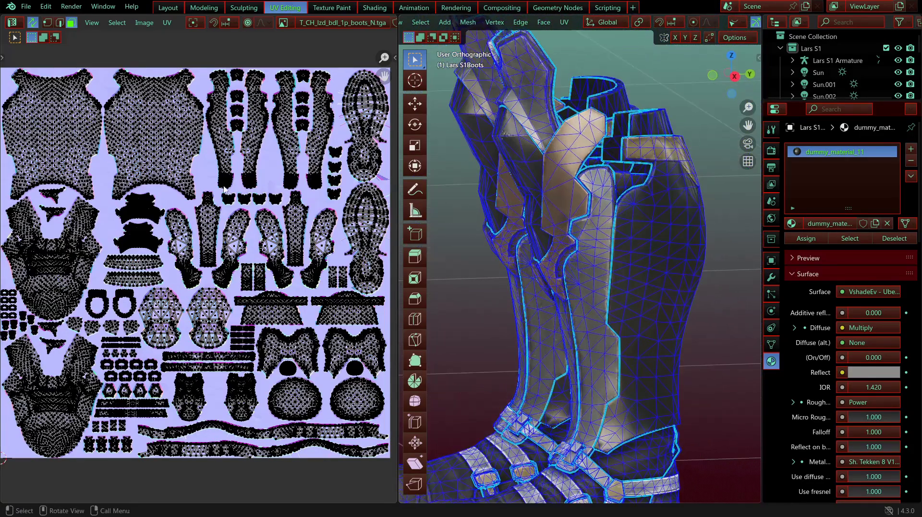
Step: Select the linked curved plate beside the knee and locate its UV island on the normal map
click(578, 203)
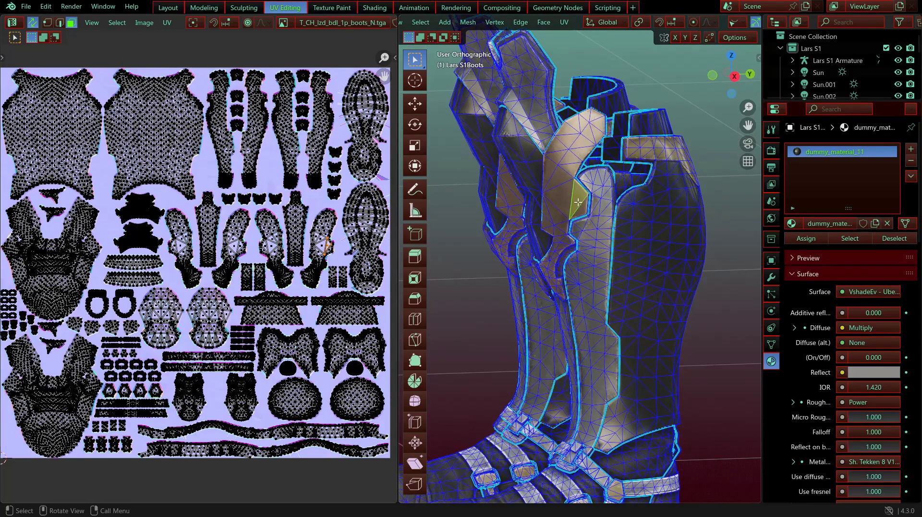
key(ctrl+l)
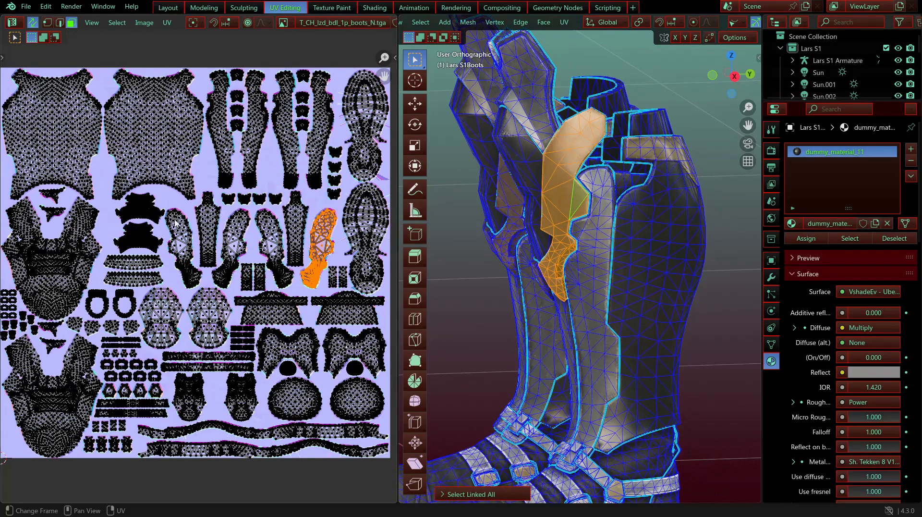
scroll(83, 274, up, 4)
scroll(84, 274, up, 5)
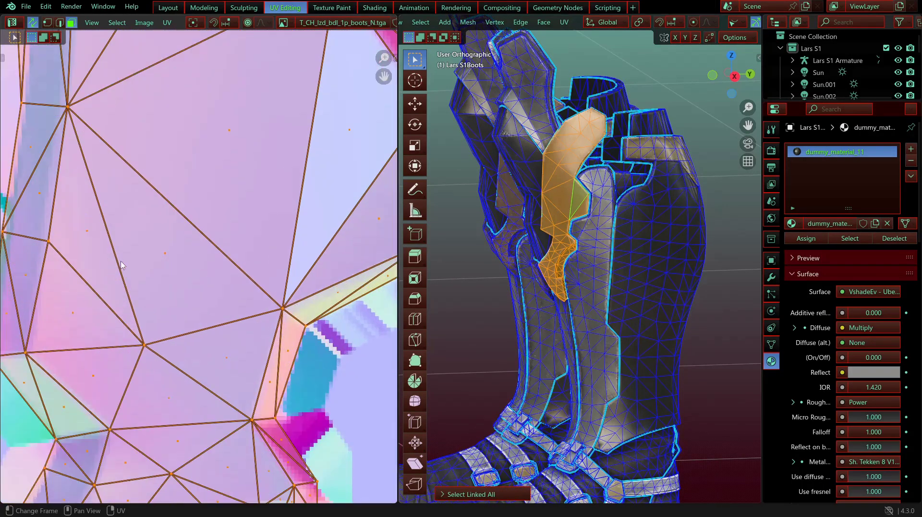
scroll(268, 335, down, 3)
Step: Clear the curved plate selection and inspect its UV triangles against the normal map's pixels
click(268, 335)
scroll(296, 339, up, 6)
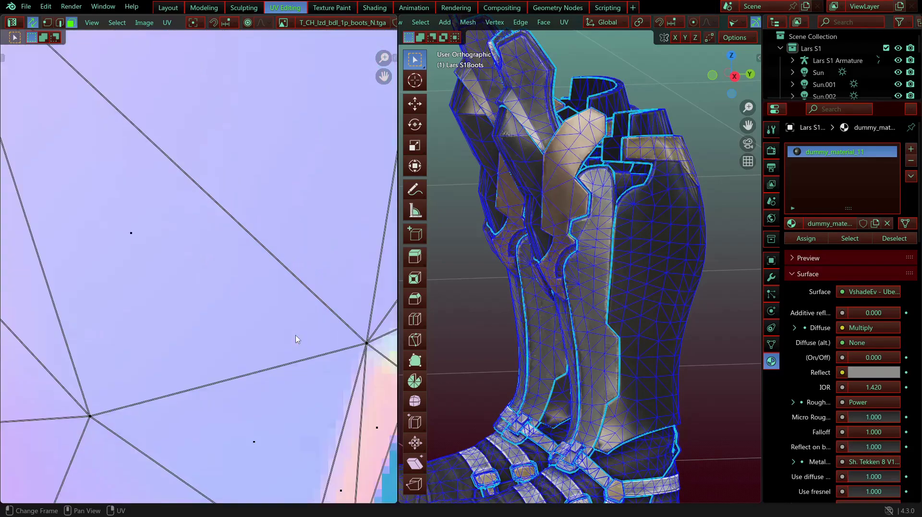
scroll(296, 339, down, 4)
middle_drag(296, 339, 239, 368)
scroll(238, 370, down, 8)
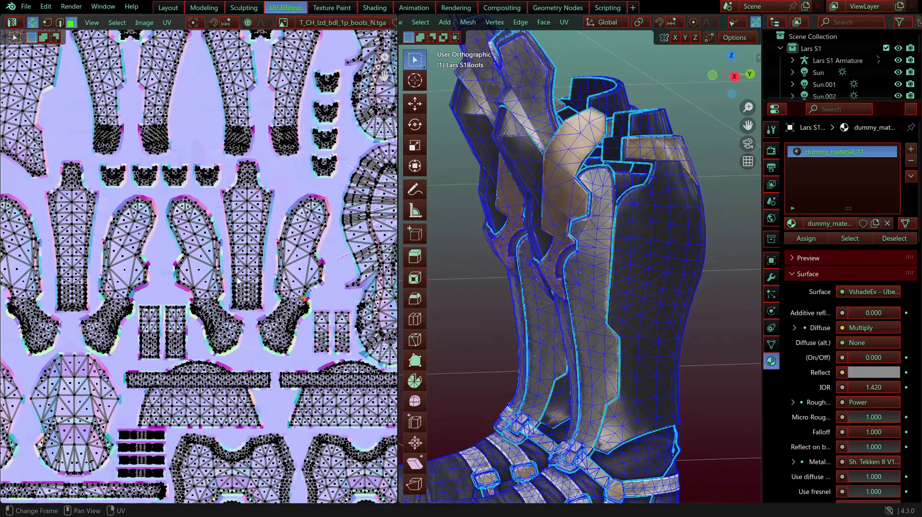
Step: Select all boot faces to review the full UV layout, then pick a single face on the lower curved band island
scroll(238, 280, down, 2)
scroll(143, 256, down, 3)
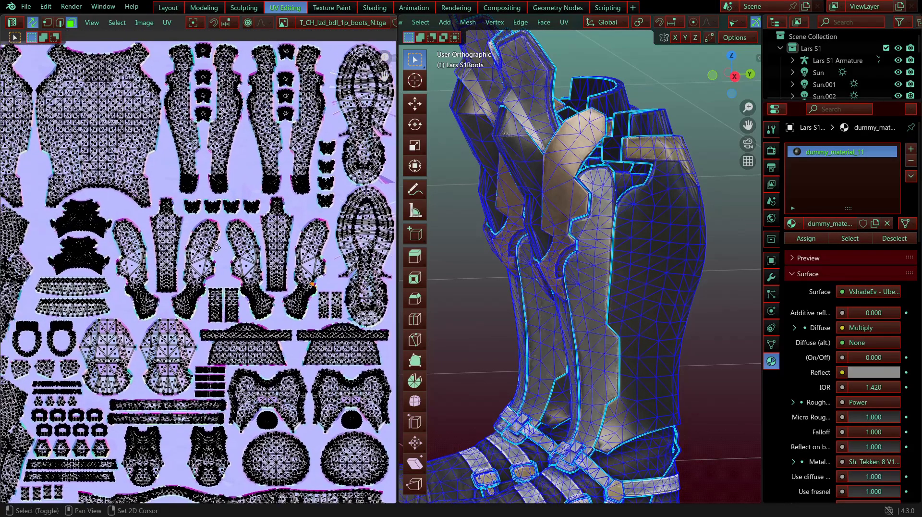
key(a)
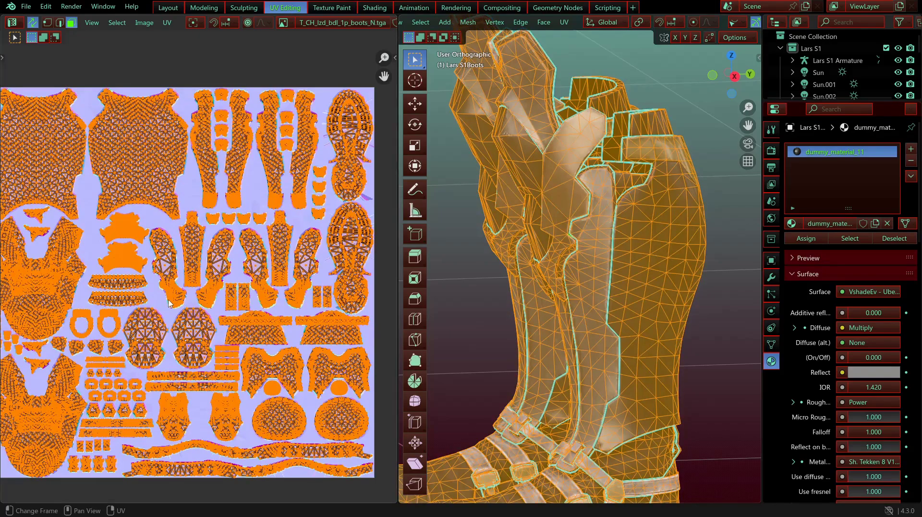
middle_drag(152, 301, 170, 295)
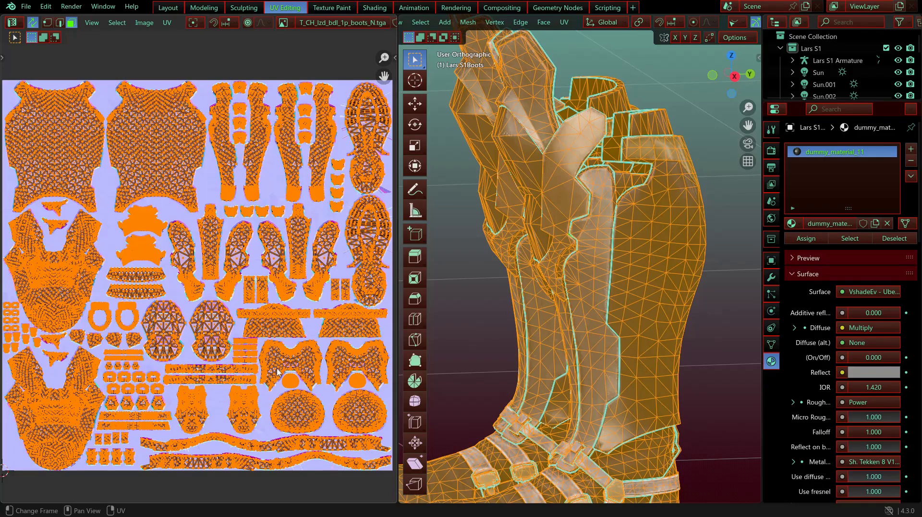
scroll(278, 371, up, 3)
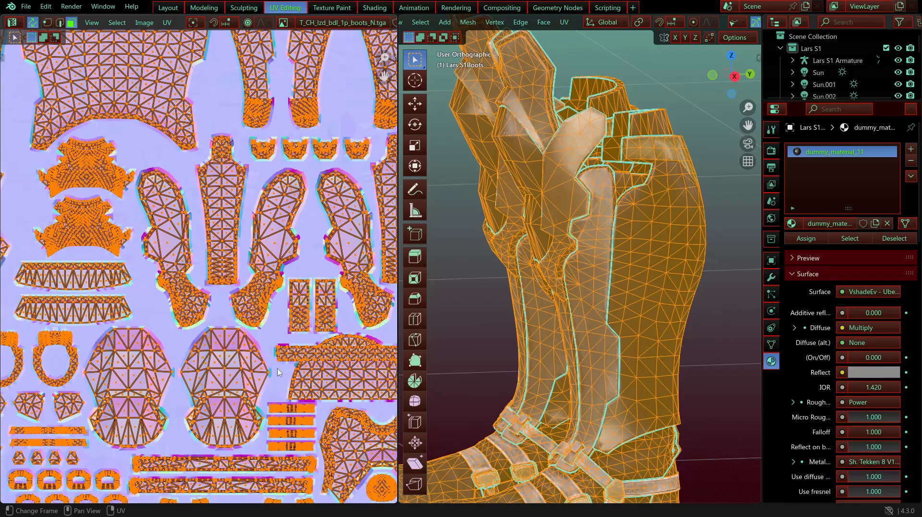
click(143, 300)
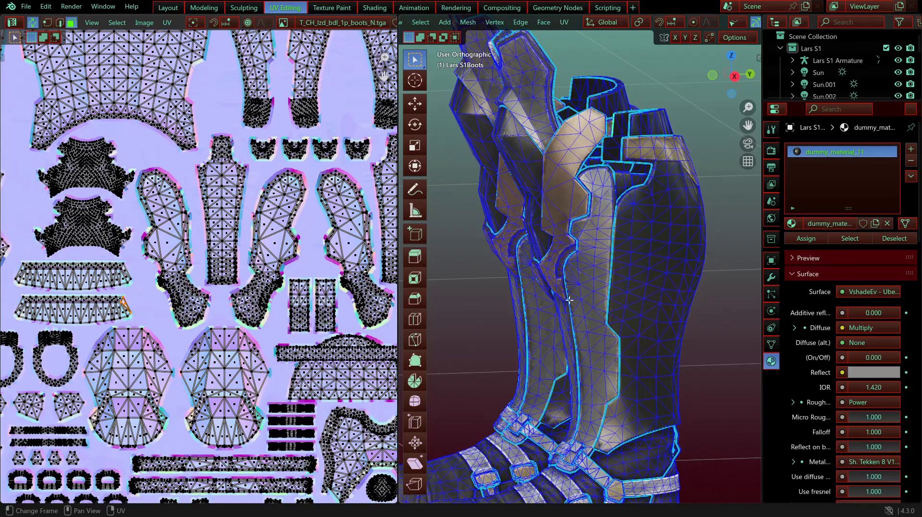
Step: Switch to the Modeling workspace and examine the topology of both boots in solid shading from the front
scroll(541, 325, down, 3)
shift+middle_drag(541, 325, 649, 265)
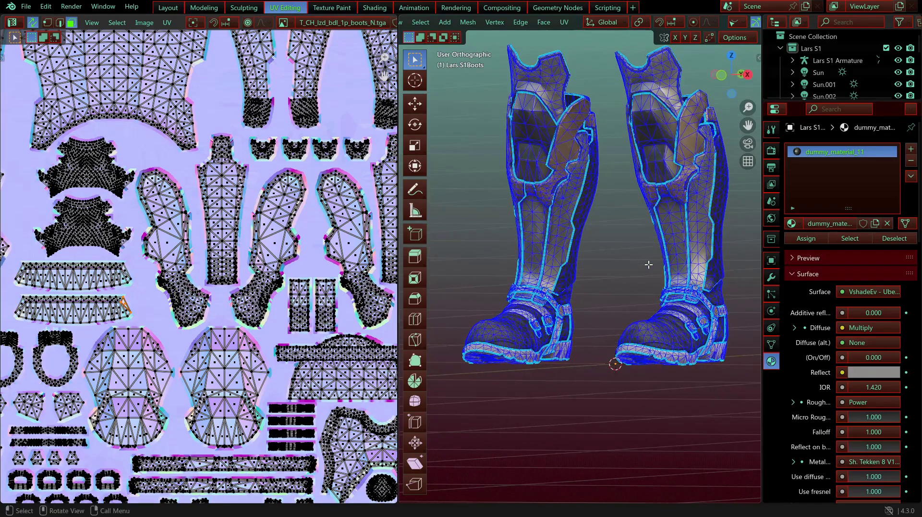
click(204, 8)
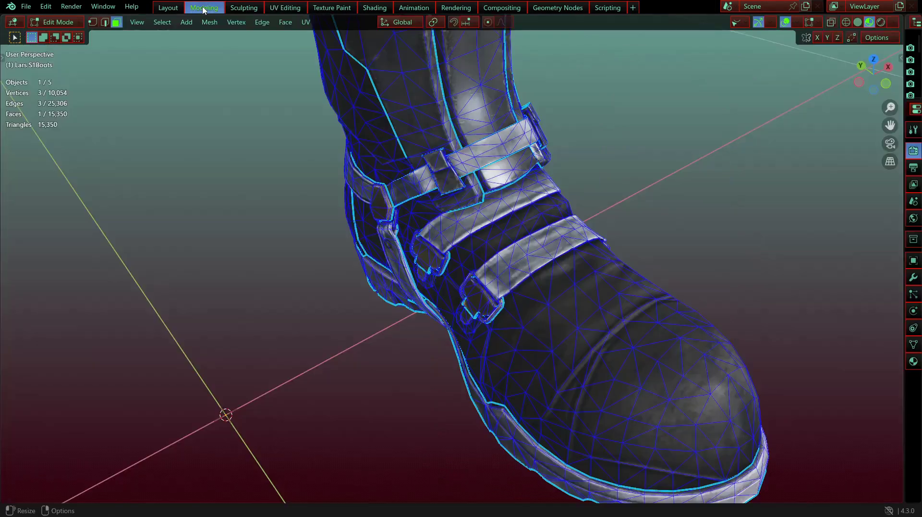
scroll(454, 292, down, 5)
shift+middle_drag(439, 228, 468, 259)
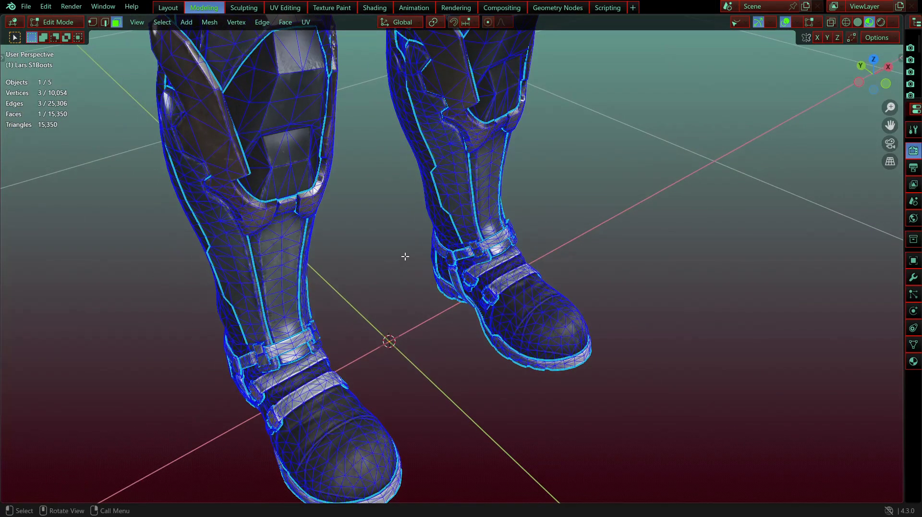
middle_drag(405, 257, 383, 237)
click(858, 23)
mouse_move(451, 183)
shift+middle_down()
mouse_move(495, 282)
mouse_move(601, 247)
shift+middle_up()
Step: Reveal all hidden faces and objects, clear the selection, and view the complete character in Object Mode
key(alt+h)
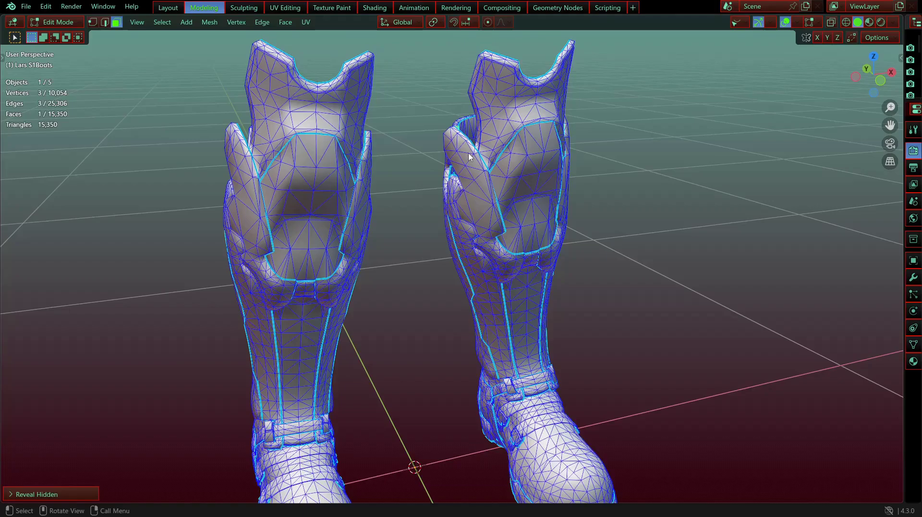
key(Tab)
scroll(470, 157, down, 5)
key(alt+h)
scroll(457, 163, down, 2)
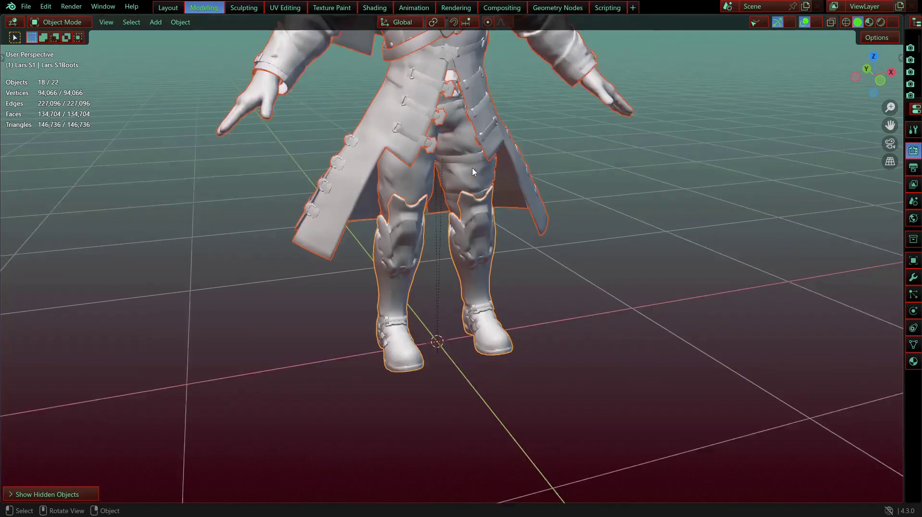
scroll(473, 171, down, 3)
middle_drag(541, 181, 663, 209)
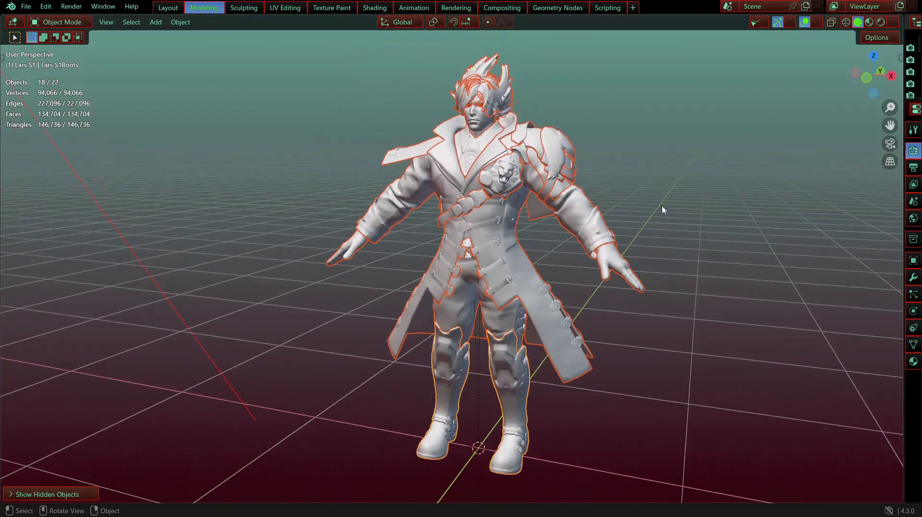
click(662, 206)
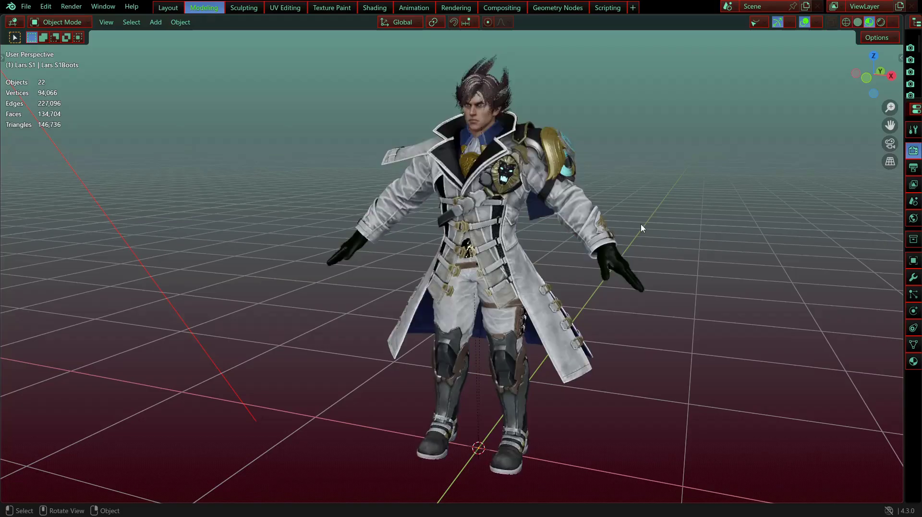
Step: Isolate the gloves in solid shading by hiding every other object, and open their mesh in Edit Mode
click(858, 22)
scroll(691, 265, up, 4)
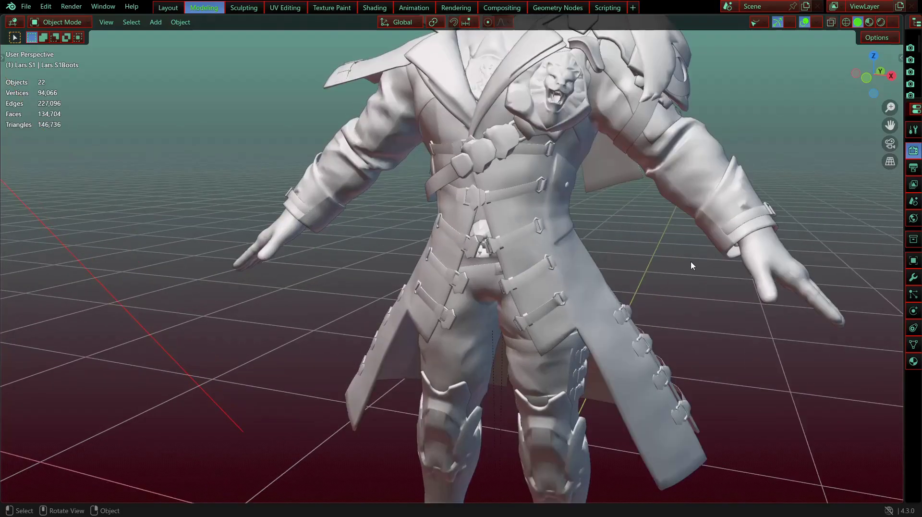
click(763, 260)
key(Tab)
middle_drag(726, 262, 813, 180)
key(Tab)
key(ctrl+i)
key(h)
click(775, 301)
key(Tab)
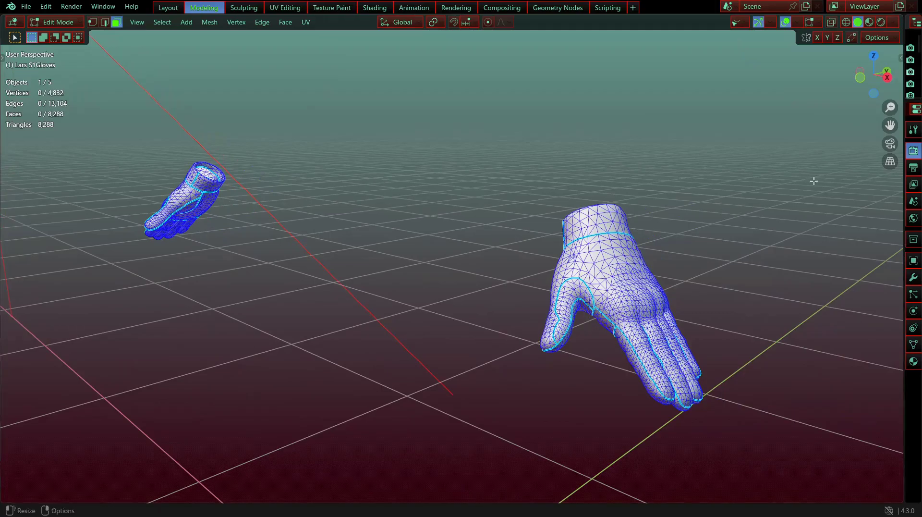
Step: Examine one glove's wireframe against its textured material preview around the knuckles and fingers
scroll(811, 180, up, 2)
shift+middle_drag(724, 157, 499, 77)
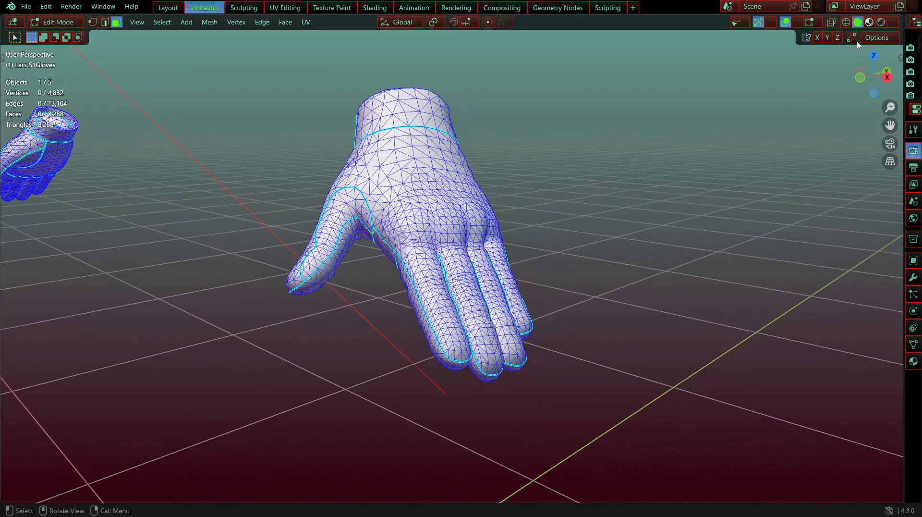
click(869, 22)
scroll(535, 158, up, 6)
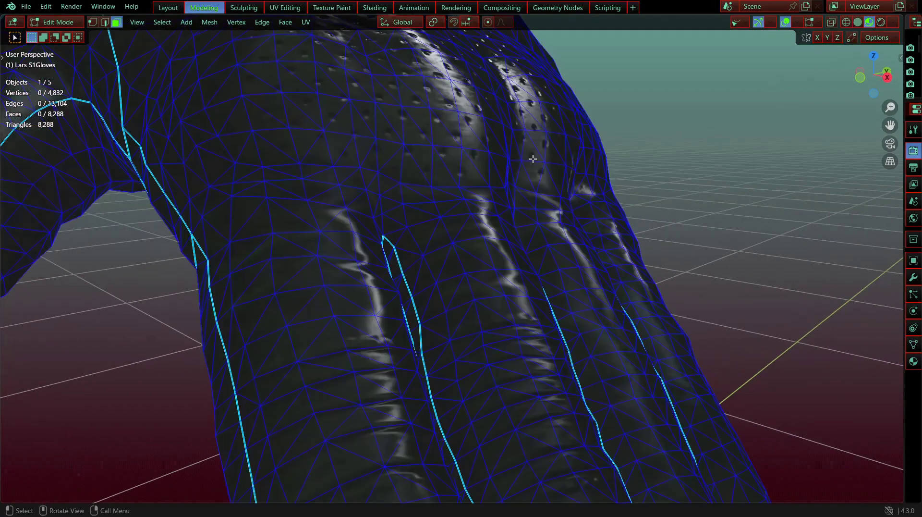
scroll(648, 128, down, 5)
scroll(663, 130, up, 2)
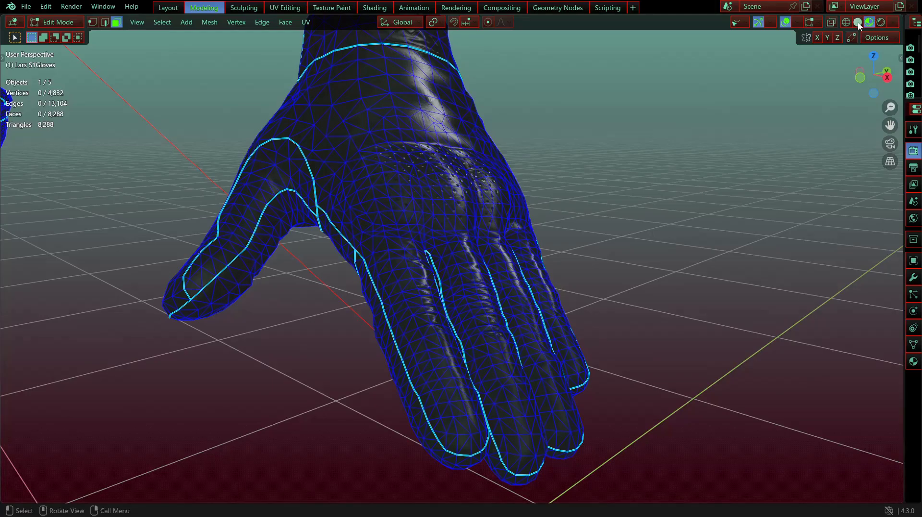
Step: Hide the viewport overlays and inspect the glove's leather detail and perforated knuckle area from several angles
click(787, 22)
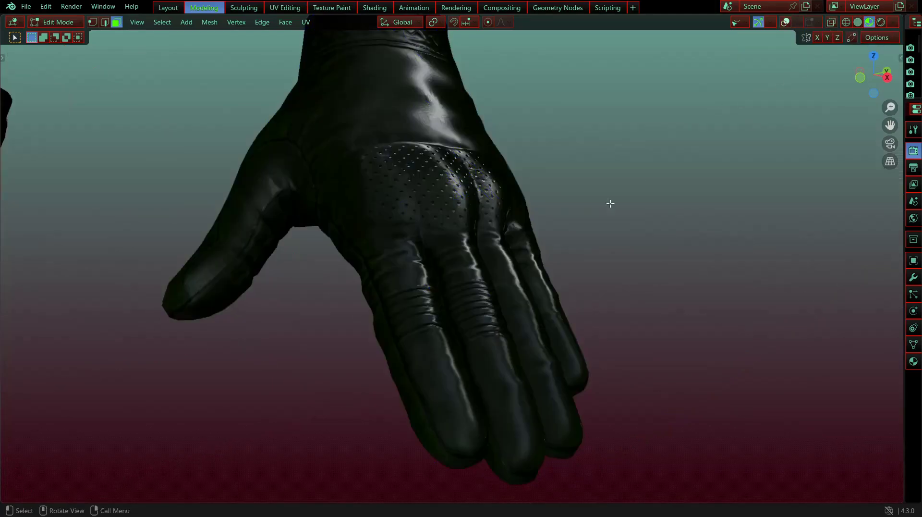
middle_drag(609, 202, 549, 290)
scroll(526, 190, up, 3)
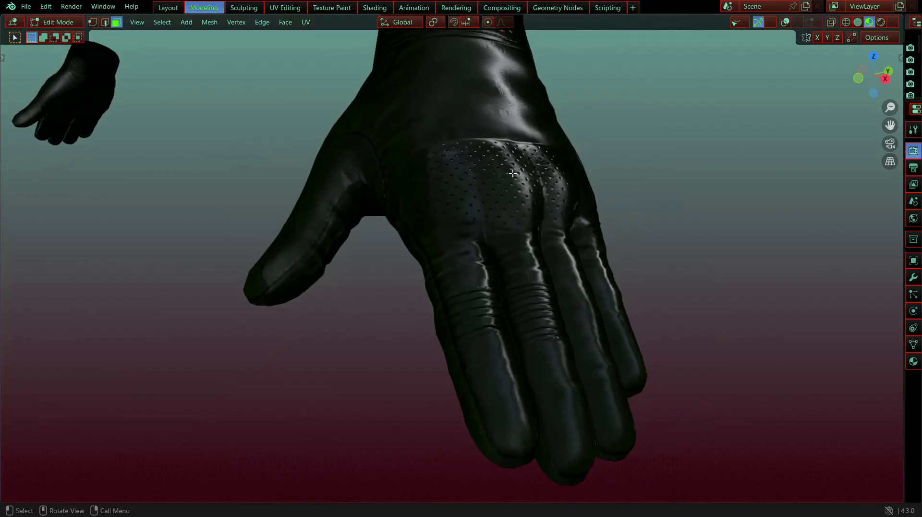
scroll(441, 180, down, 3)
middle_drag(453, 199, 582, 218)
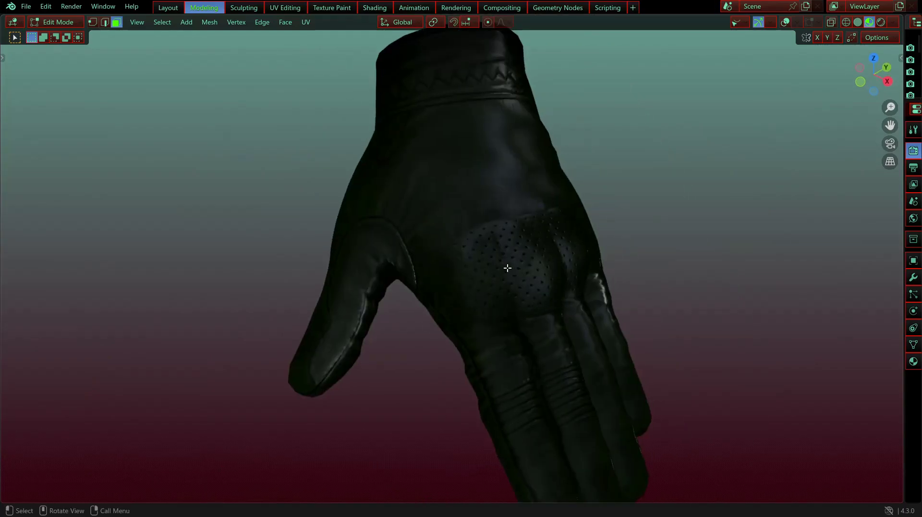
mouse_move(507, 268)
middle_down()
mouse_move(583, 261)
mouse_move(621, 211)
middle_up()
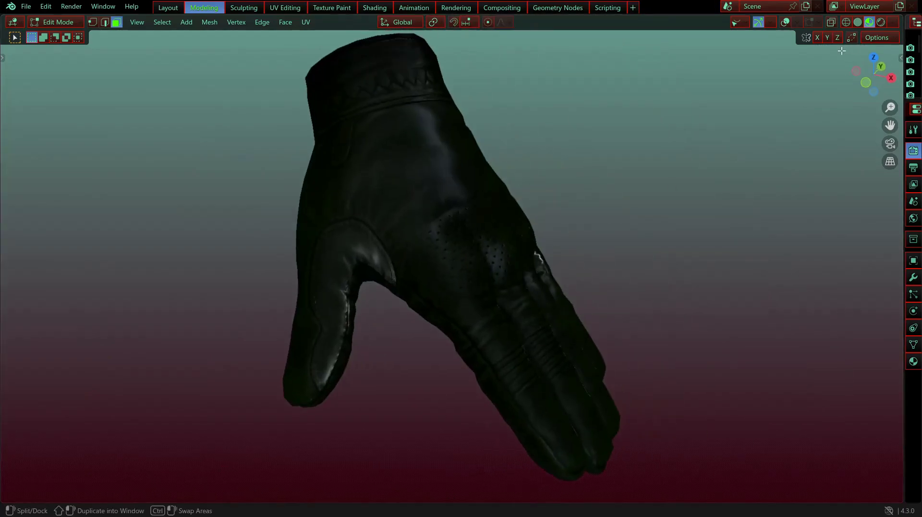
Step: Return to Object Mode with overlays shown and compare the glove's solid shading with its material preview
click(858, 22)
mouse_move(527, 207)
middle_down()
mouse_move(501, 205)
mouse_move(622, 206)
mouse_move(633, 237)
mouse_move(288, 262)
mouse_move(502, 300)
mouse_move(396, 274)
mouse_move(384, 189)
mouse_move(375, 208)
mouse_move(430, 237)
mouse_move(603, 234)
mouse_move(658, 161)
mouse_move(664, 107)
mouse_move(466, 126)
mouse_move(496, 125)
mouse_move(483, 134)
mouse_move(514, 261)
mouse_move(463, 288)
middle_up()
key(Tab)
click(804, 23)
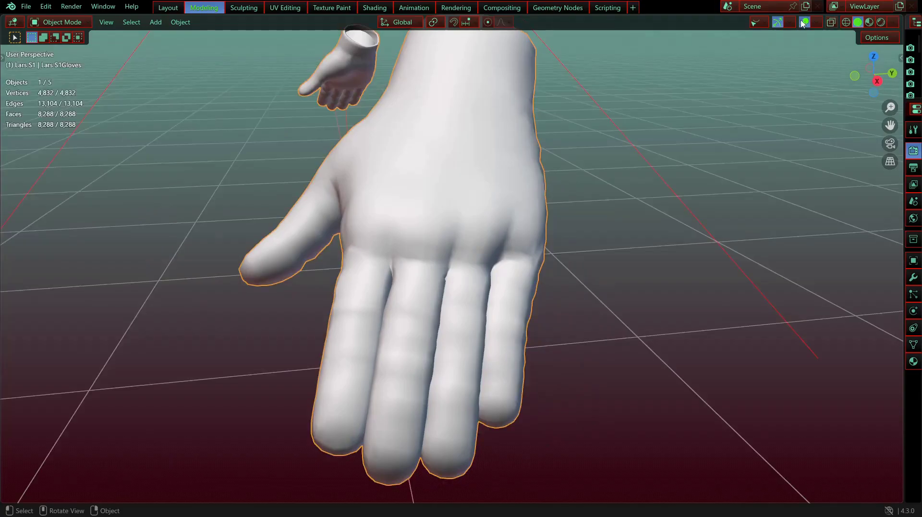
click(870, 23)
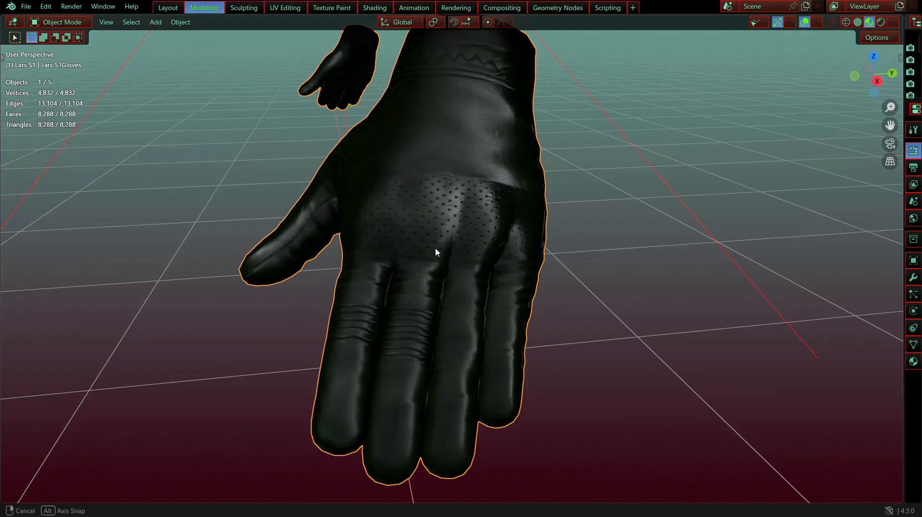
middle_drag(439, 251, 487, 257)
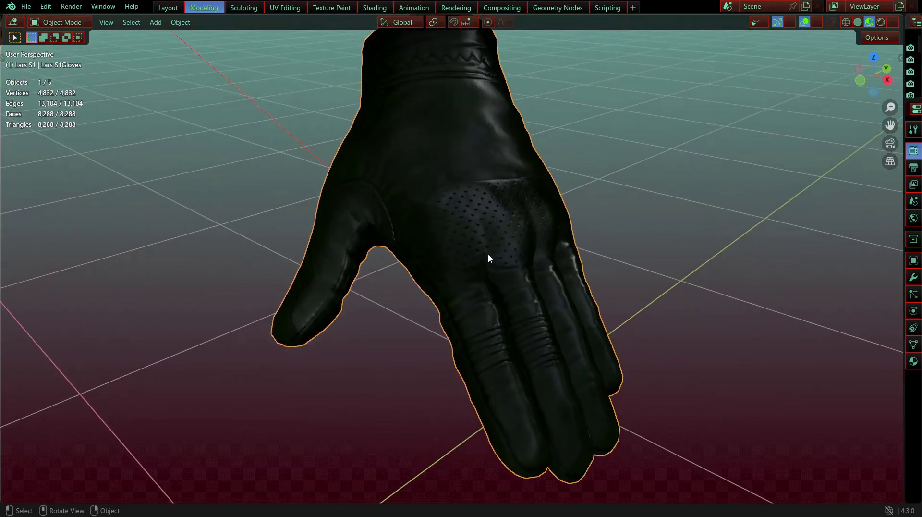
Step: Switch to the UV Editing workspace and load the T_CH_lzd_bdu_1p_gloves_N.tga normal map in the image view
click(285, 7)
click(111, 22)
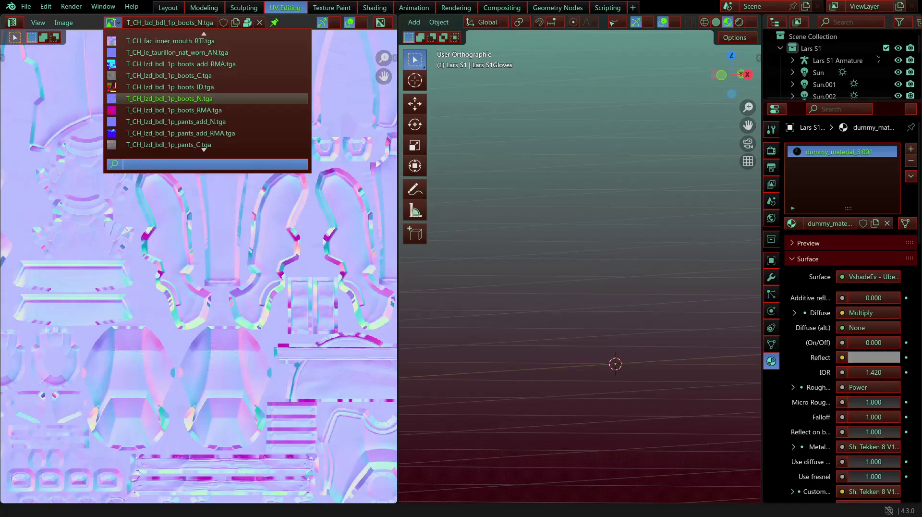
text(glo)
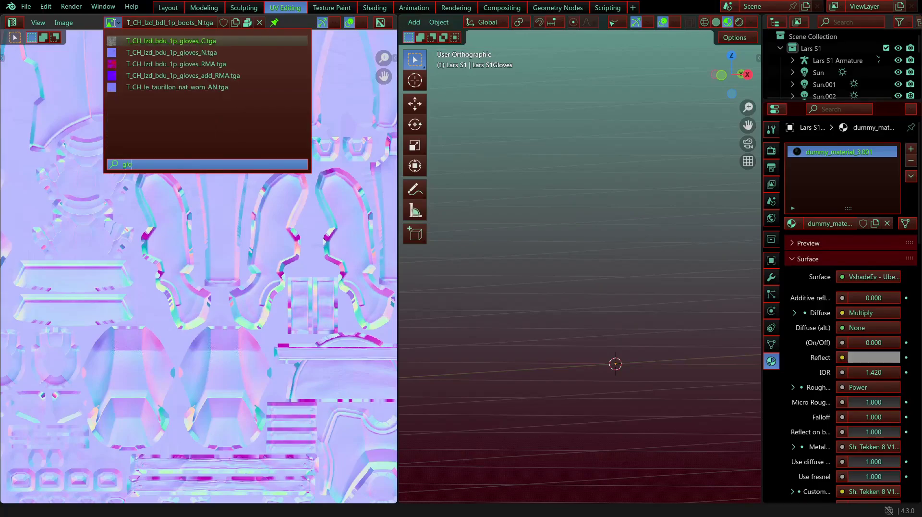
click(155, 53)
scroll(610, 299, down, 10)
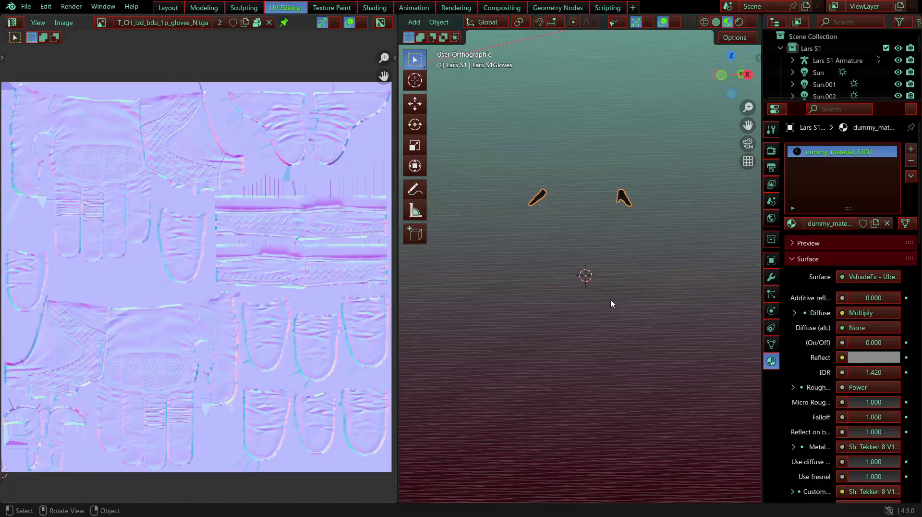
Step: Open the gloves in Edit Mode to show their UV layout over the normal map, and clear the face selection
scroll(608, 288, up, 5)
shift+middle_drag(606, 284, 518, 422)
scroll(88, 327, down, 1)
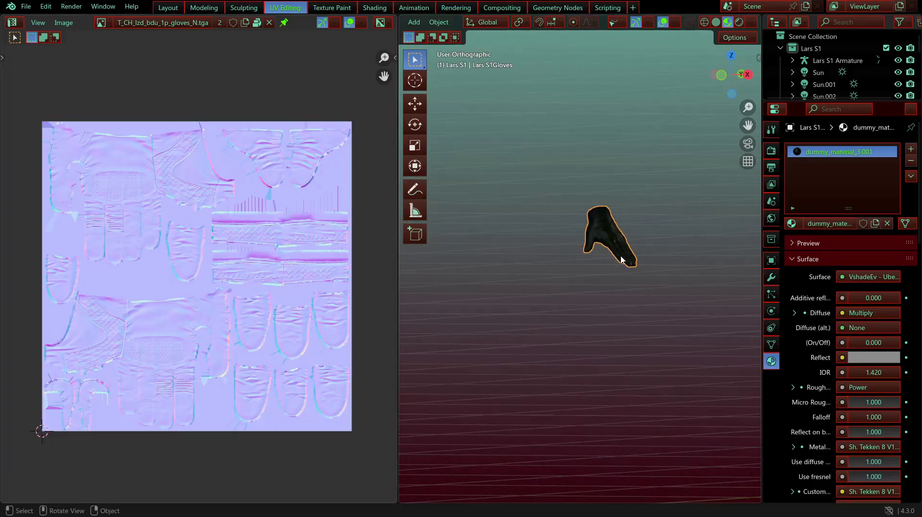
key(Tab)
middle_drag(610, 249, 644, 250)
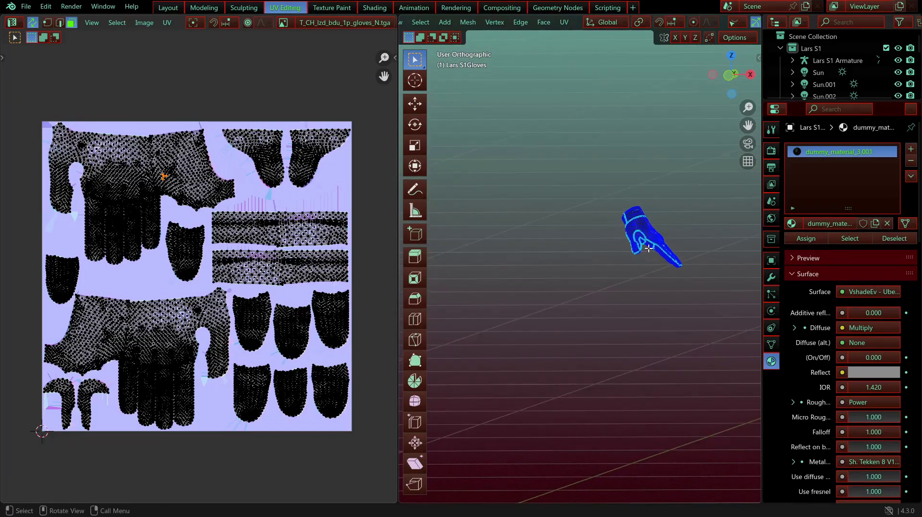
key(a)
key(alt+a)
Step: Box-select the visible faces of one glove and switch the viewport to wireframe shading
drag(564, 145, 721, 319)
right_click(666, 291)
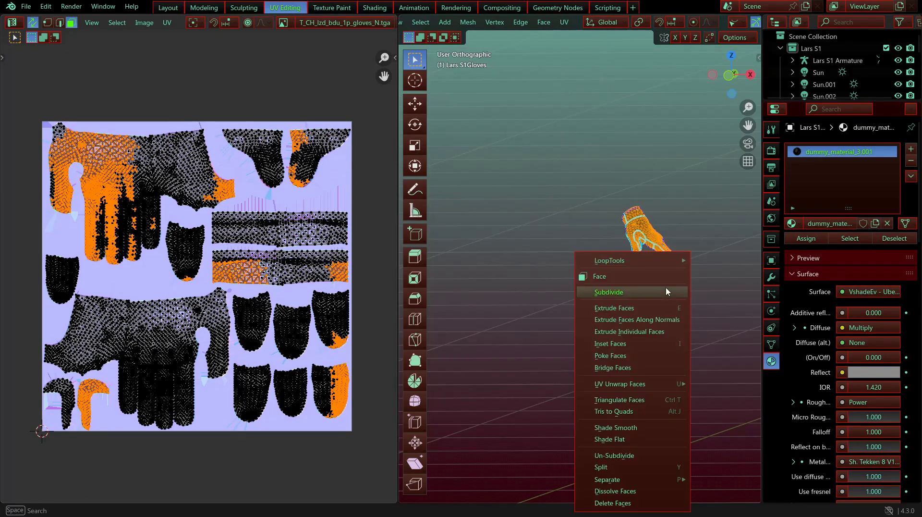
key(Escape)
key(z)
click(600, 226)
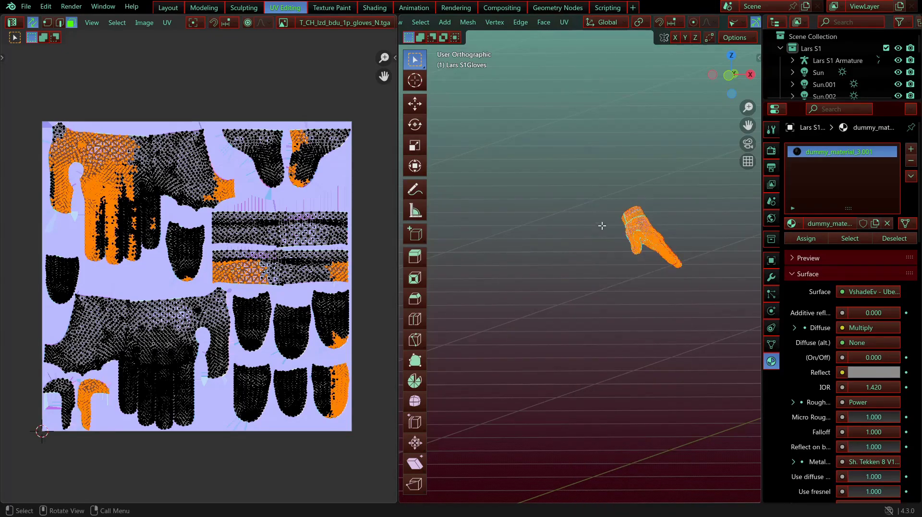
Step: Box-select all faces of the one glove through the mesh and identify its UV islands
key(b)
drag(592, 160, 706, 303)
scroll(640, 239, up, 5)
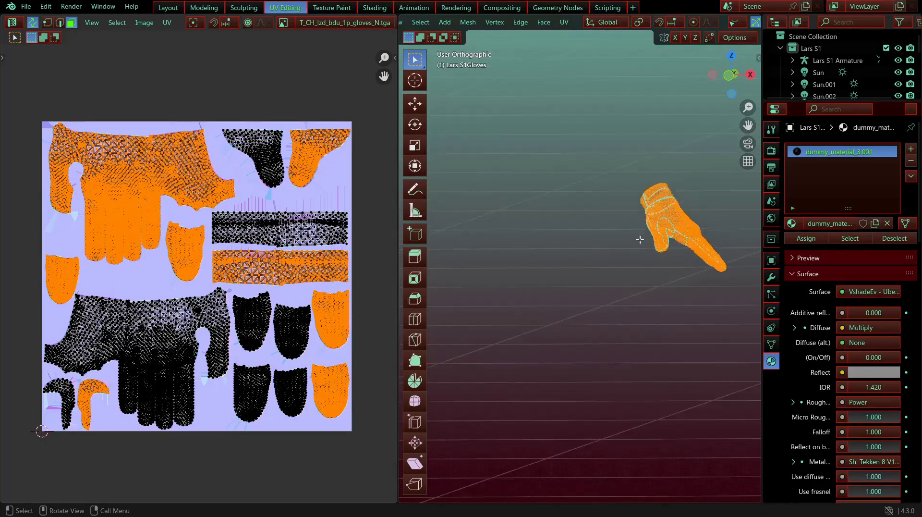
shift+middle_drag(595, 250, 472, 259)
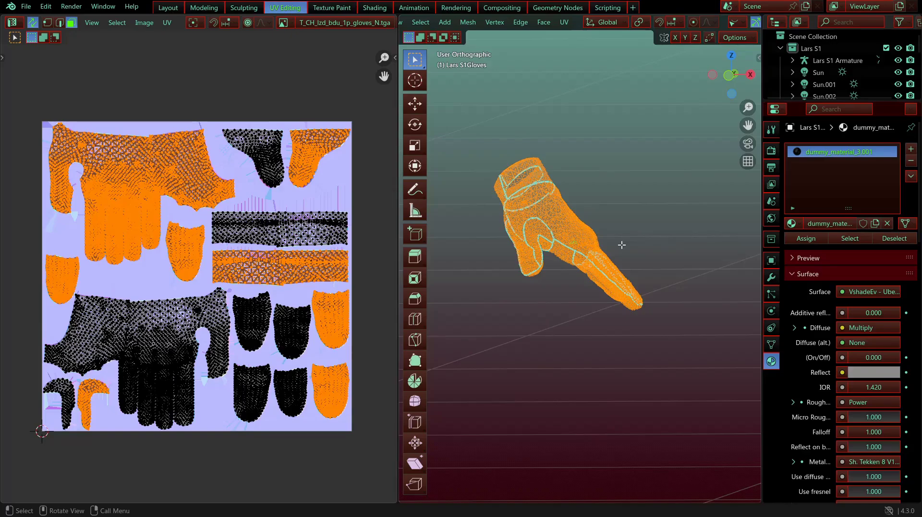
middle_drag(616, 290, 580, 293)
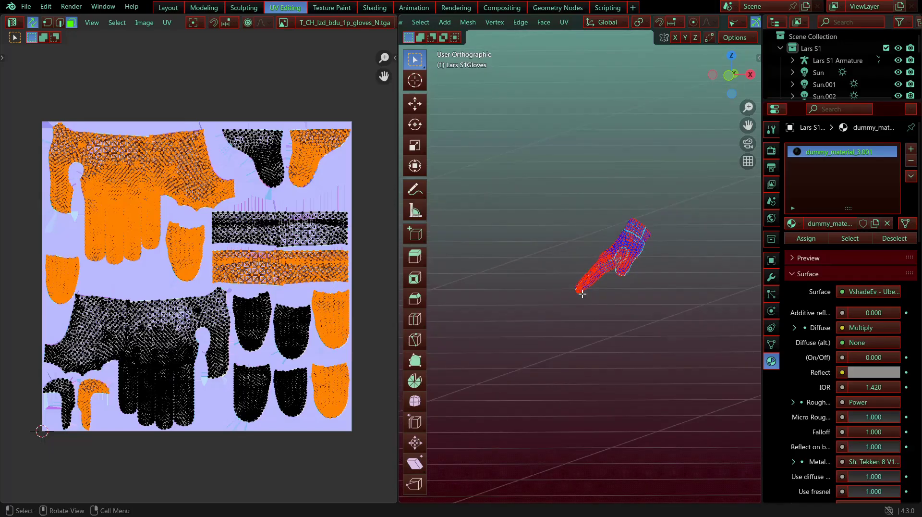
Step: Select all faces of both gloves to review the full UV layout, then clear the selection
scroll(707, 381, up, 1)
key(a)
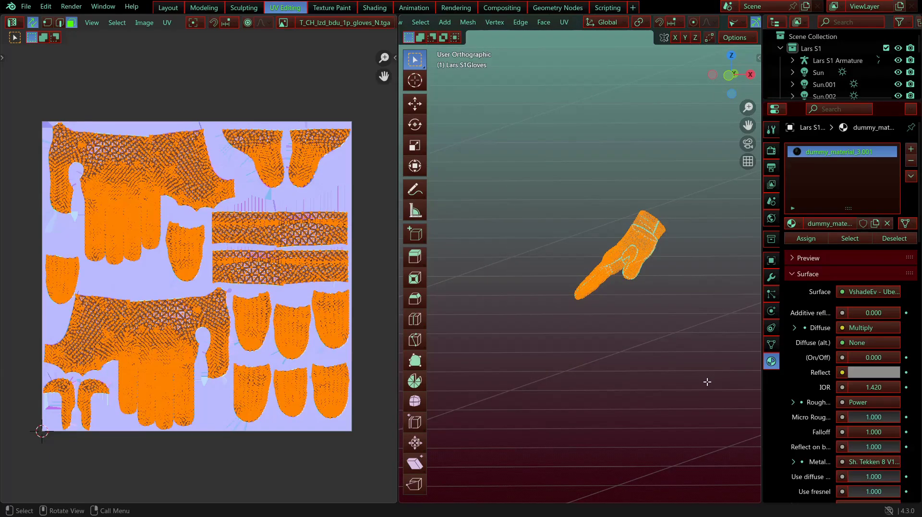
key(alt+a)
Step: Turn off UV sync selection and inspect the gloves' normal map details on the palms, knuckles, fingers and cuffs
scroll(95, 464, up, 4)
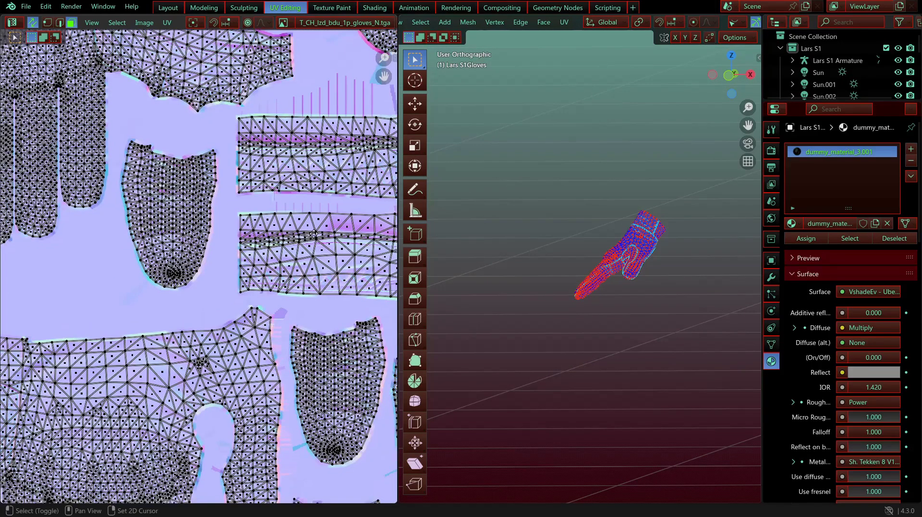
click(32, 23)
scroll(259, 280, down, 1)
scroll(190, 296, up, 6)
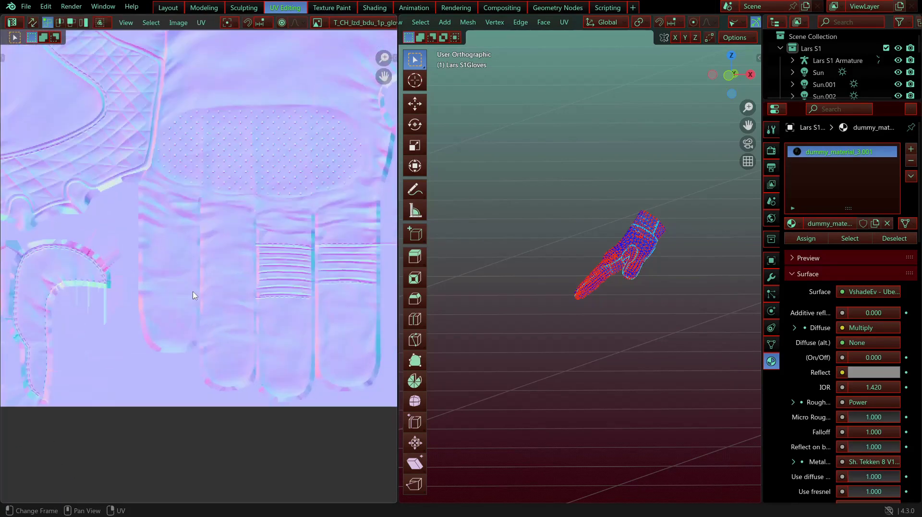
scroll(272, 268, down, 4)
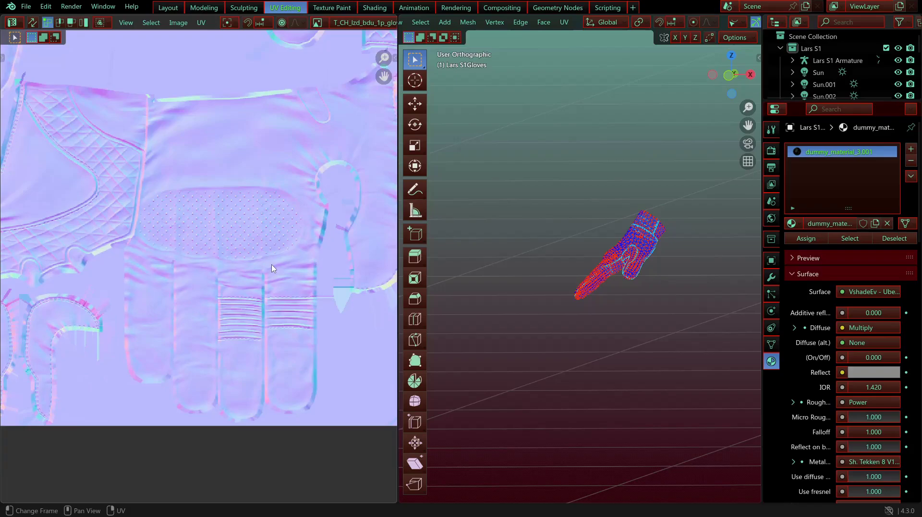
middle_drag(92, 284, 168, 44)
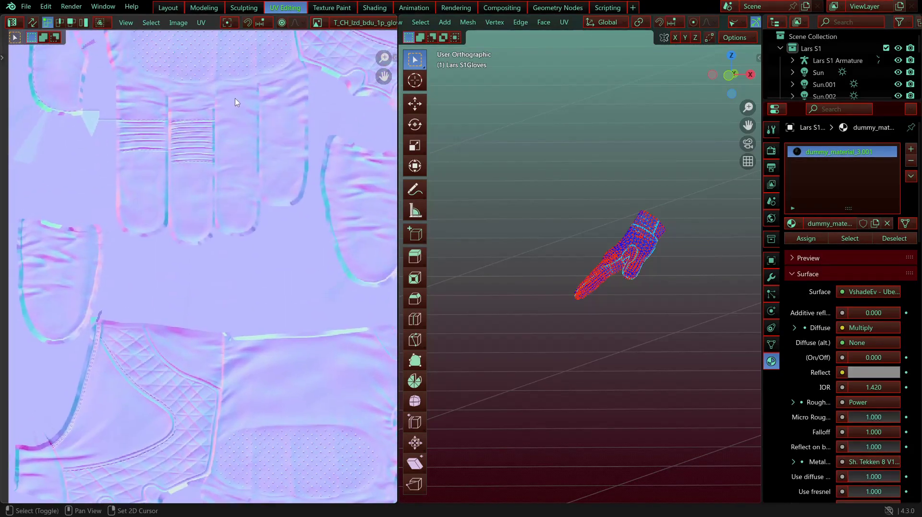
middle_drag(235, 107, 293, 143)
middle_drag(307, 372, 307, 193)
middle_drag(576, 205, 627, 231)
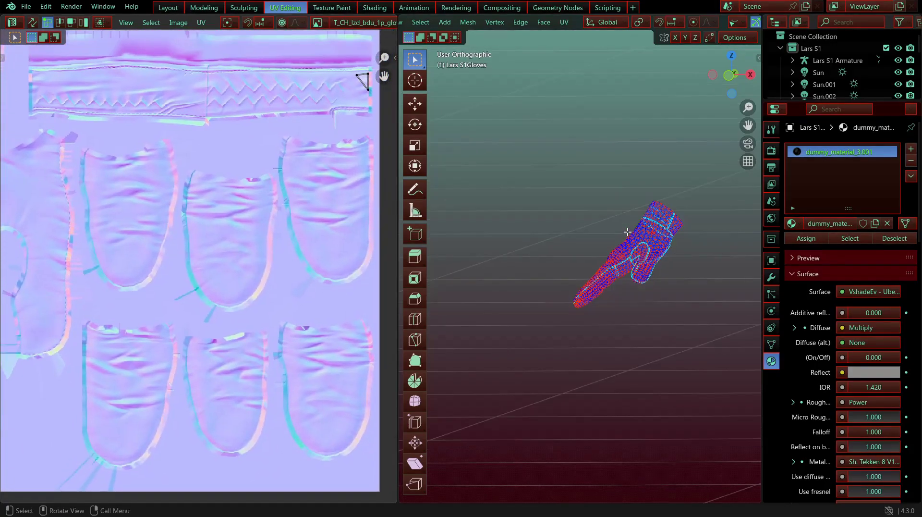
Step: Bring one glove into view in edit mode and select all its faces to show their UV islands over the normal map
key(Tab)
middle_drag(663, 266, 624, 298)
key(Tab)
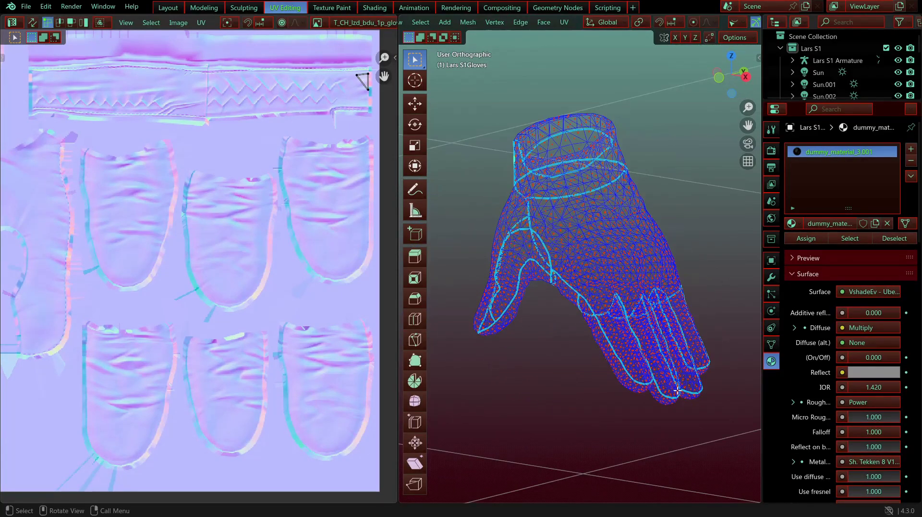
click(609, 353)
key(a)
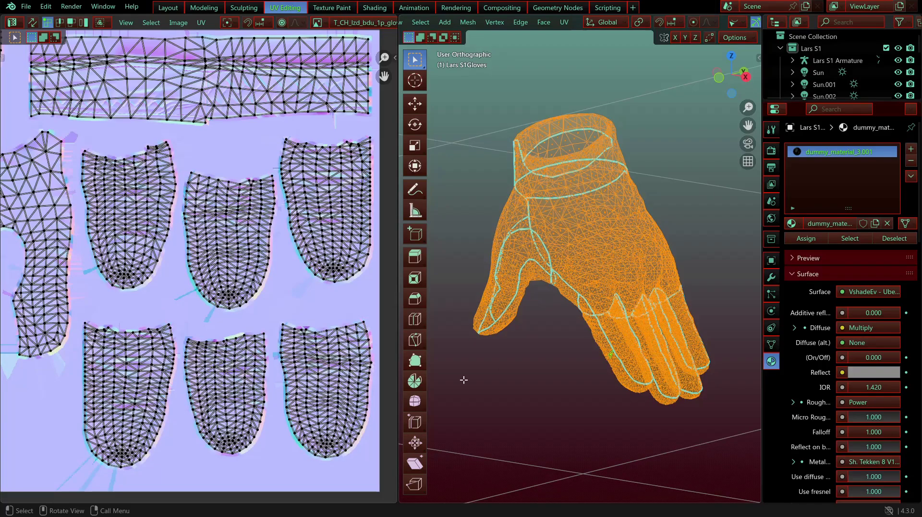
Step: Switch the UV editor to edge selection and select the outer edge loop of a finger's UV island
scroll(281, 377, up, 3)
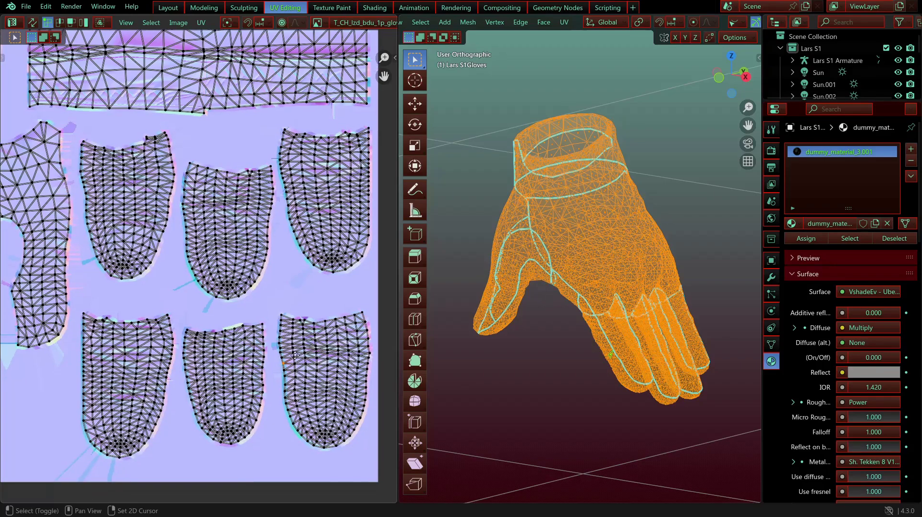
key(2)
middle_drag(346, 335, 204, 303)
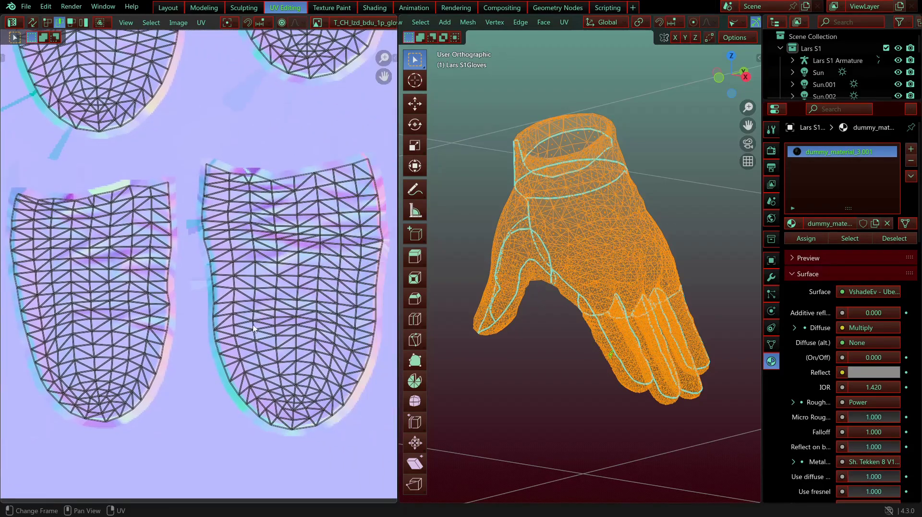
alt+click(211, 315)
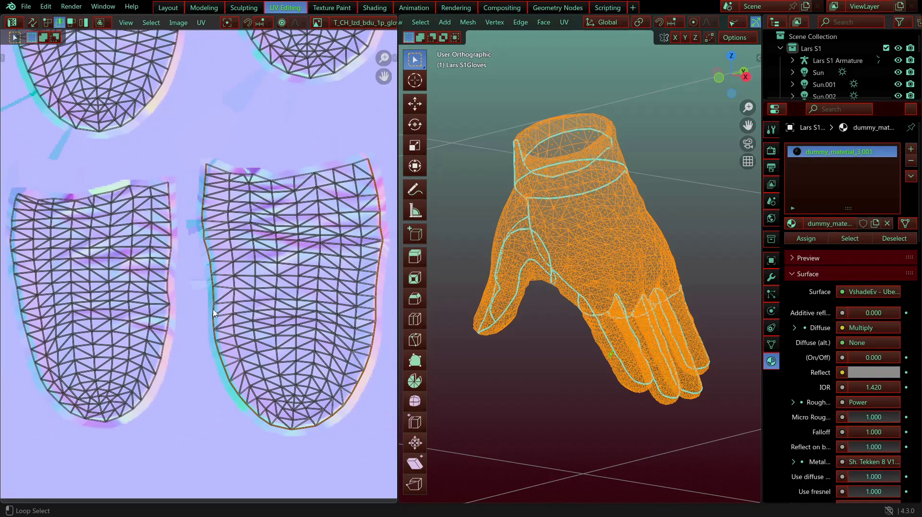
scroll(480, 22, up, 5)
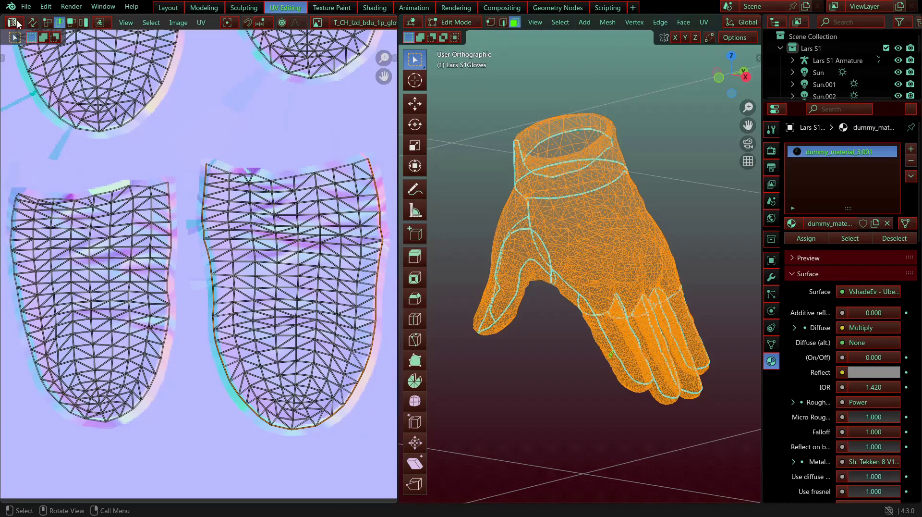
Step: Turn on UV sync selection, clear the selection and match faces along the finger island's border to the glove mesh
click(35, 23)
click(521, 384)
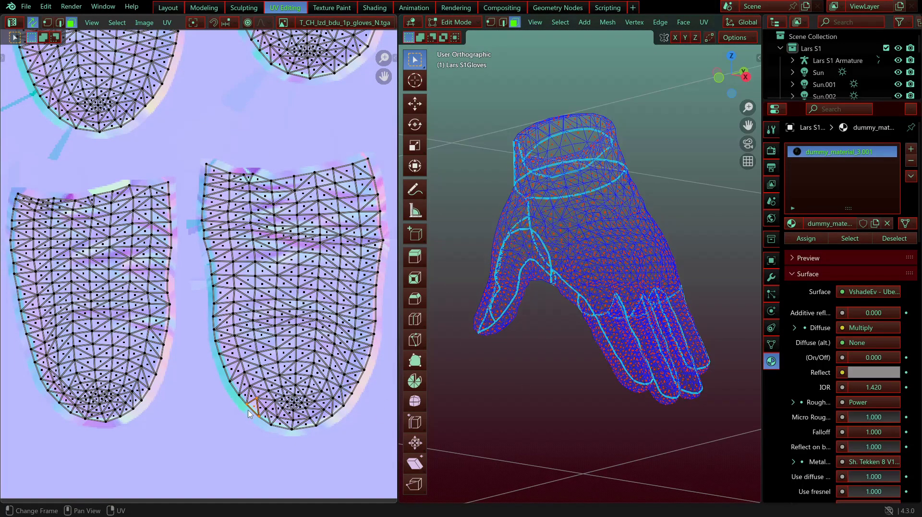
scroll(625, 359, up, 5)
scroll(206, 330, down, 1)
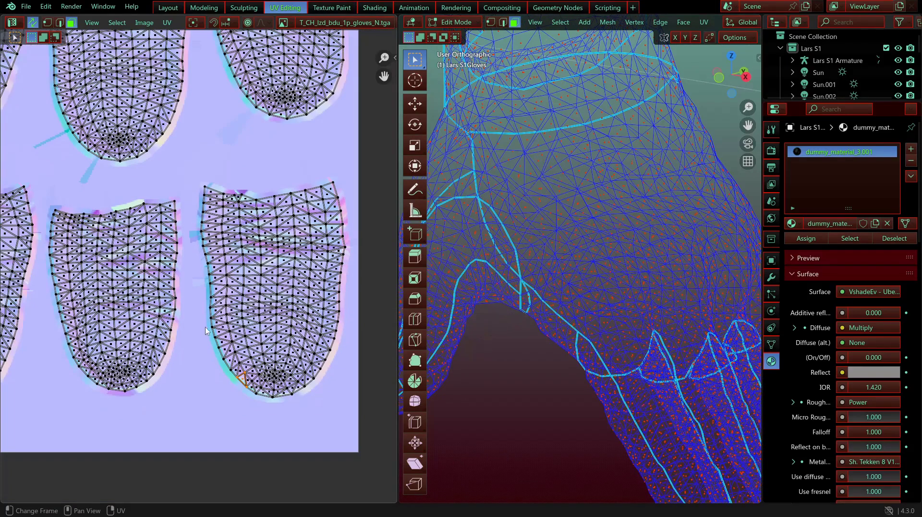
scroll(209, 336, up, 1)
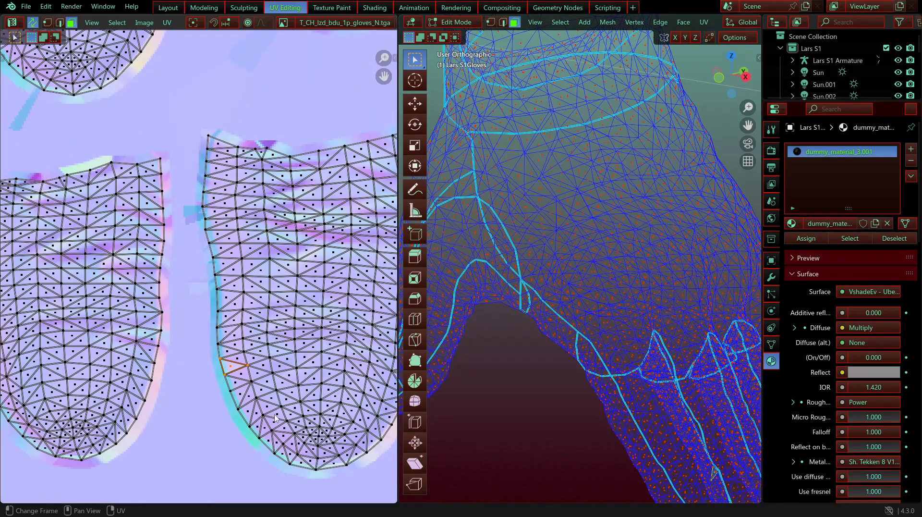
scroll(678, 284, down, 5)
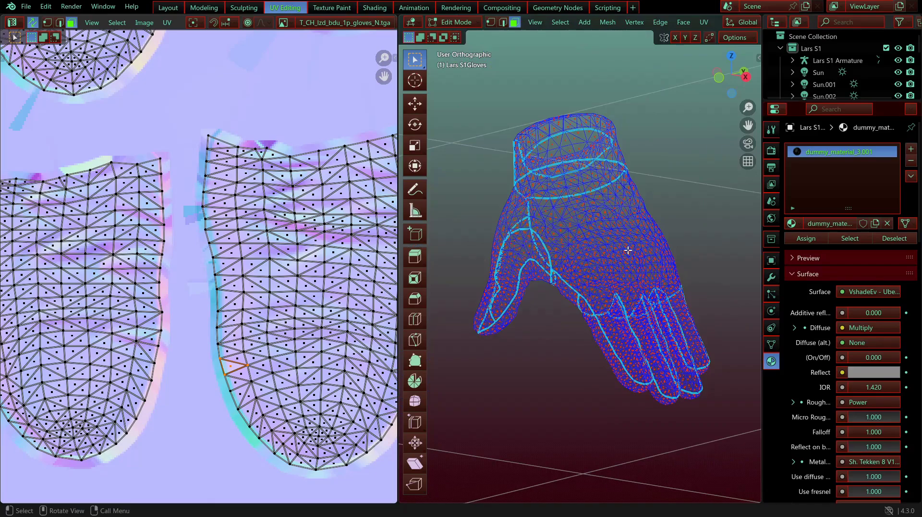
Step: Show the glove in solid shading and mark one edge on the back of the hand near the cuff as a seam
key(z)
click(706, 249)
scroll(615, 143, up, 5)
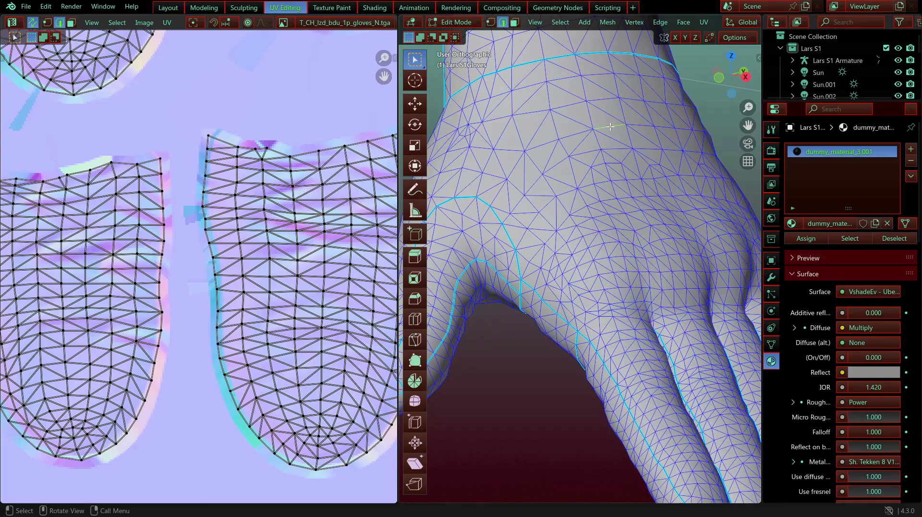
right_click(610, 126)
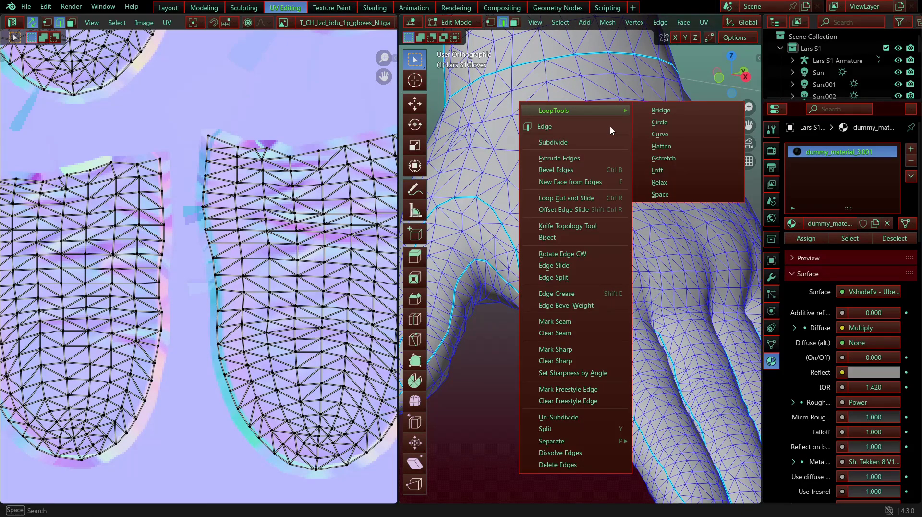
click(586, 333)
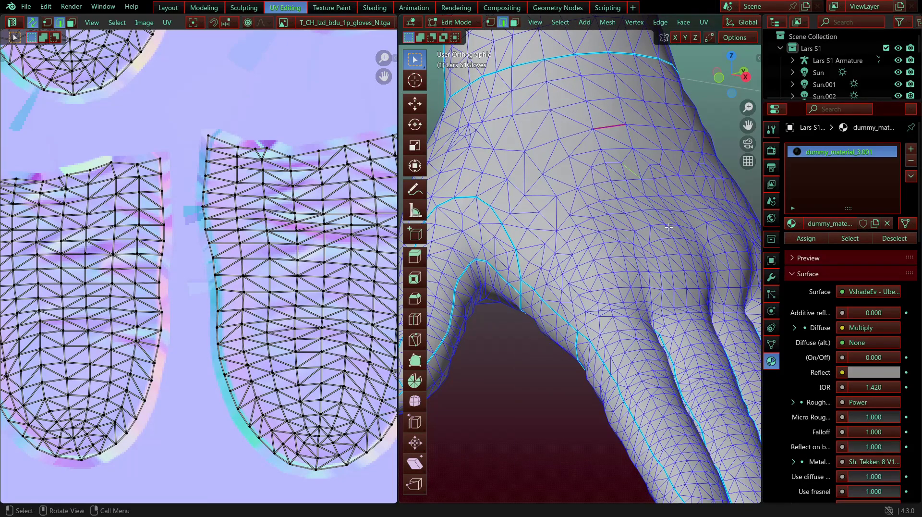
Step: Switch to the Modeling workspace and return the gloves to object mode
scroll(510, 313, down, 5)
scroll(281, 358, down, 4)
scroll(282, 358, down, 2)
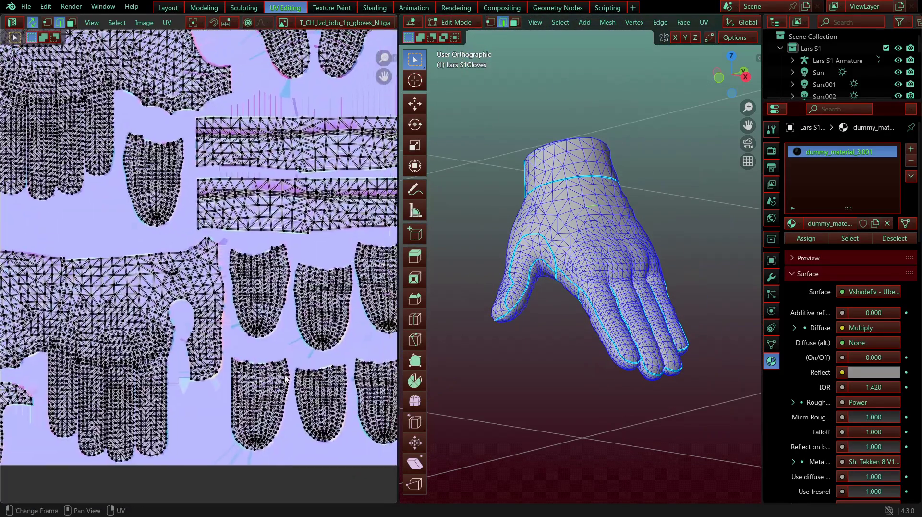
scroll(581, 259, down, 2)
click(204, 7)
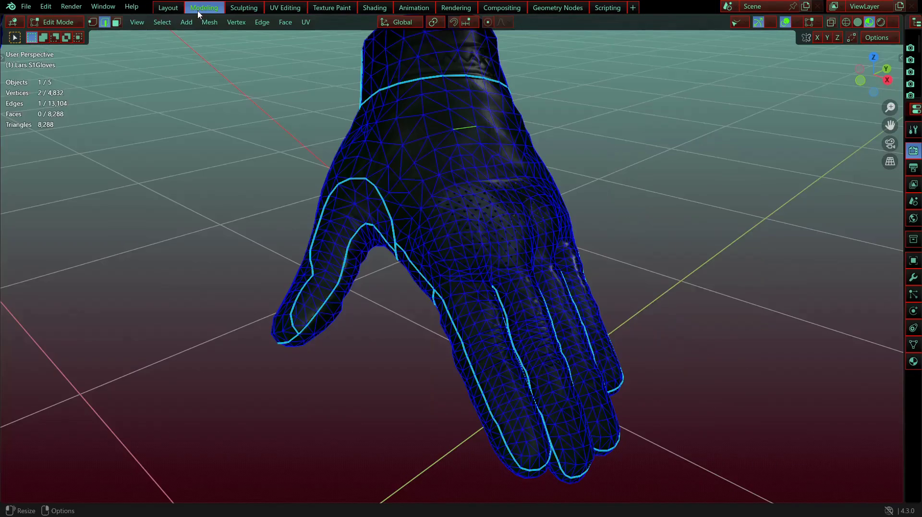
key(Tab)
middle_drag(409, 230, 437, 397)
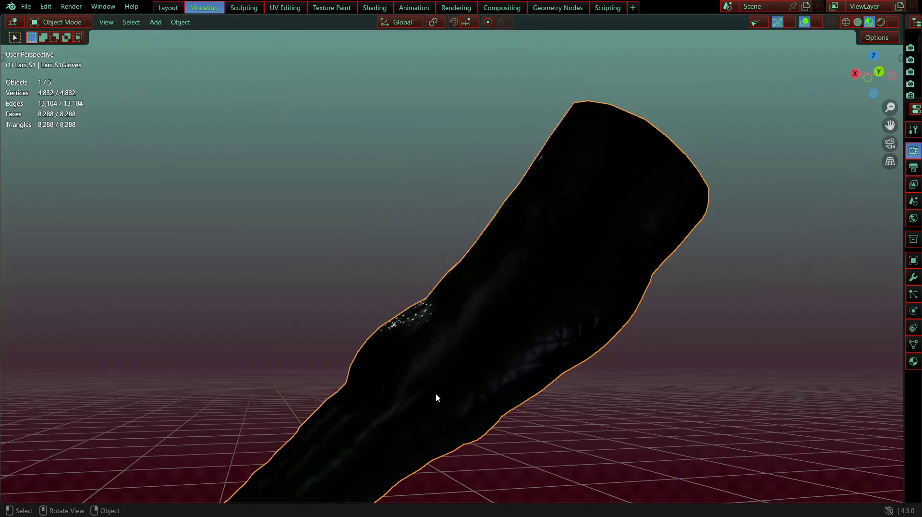
Step: Compare rendered and material preview shading, light the preview with the first available HDRI and inspect the gloves' surface
scroll(471, 297, up, 2)
middle_drag(471, 297, 826, 26)
click(882, 22)
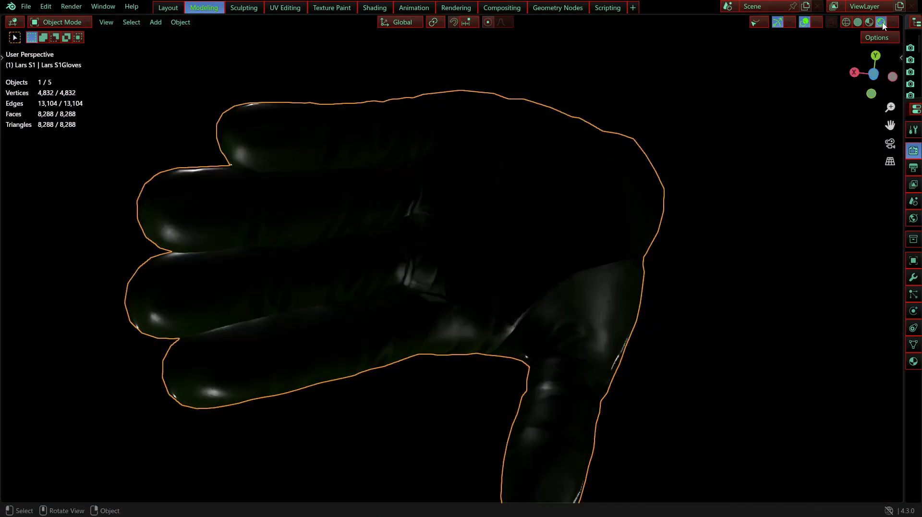
click(868, 22)
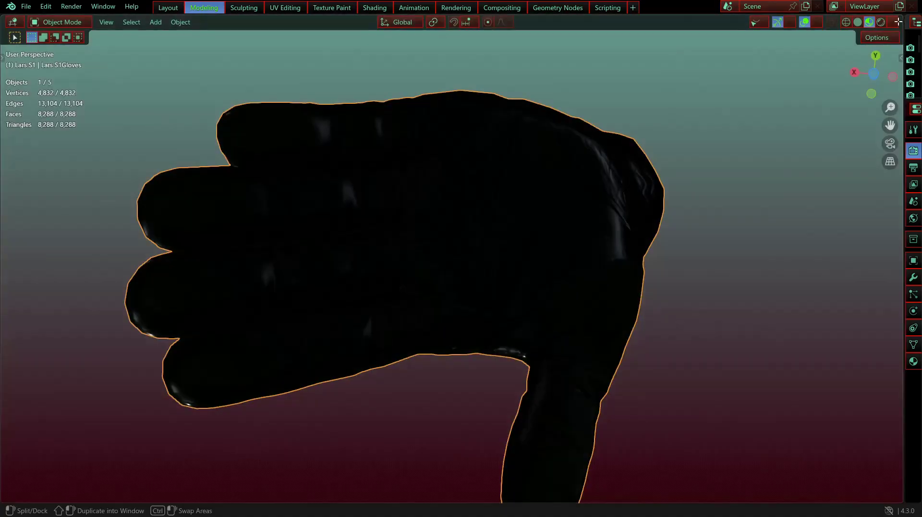
click(892, 22)
click(829, 121)
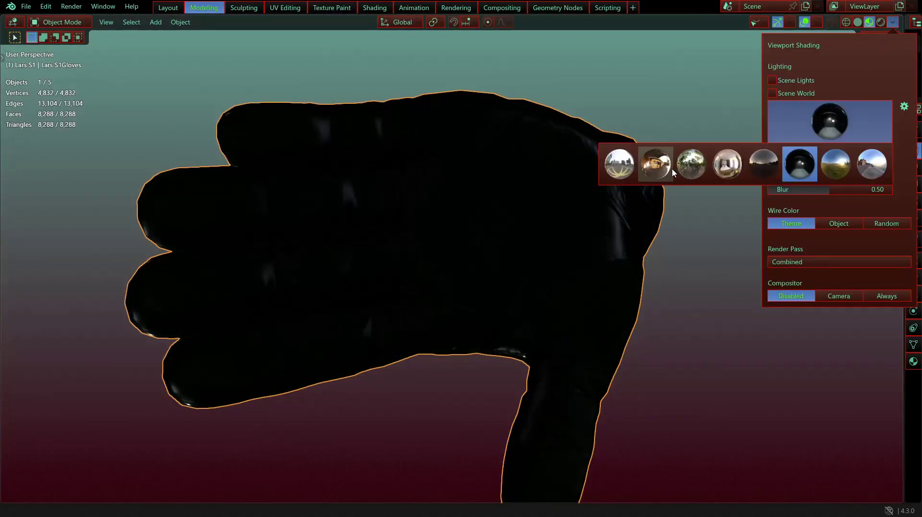
click(633, 157)
mouse_move(572, 167)
middle_down()
mouse_move(445, 226)
mouse_move(471, 156)
mouse_move(329, 144)
mouse_move(367, 178)
middle_up()
middle_drag(413, 364, 498, 302)
scroll(398, 313, down, 4)
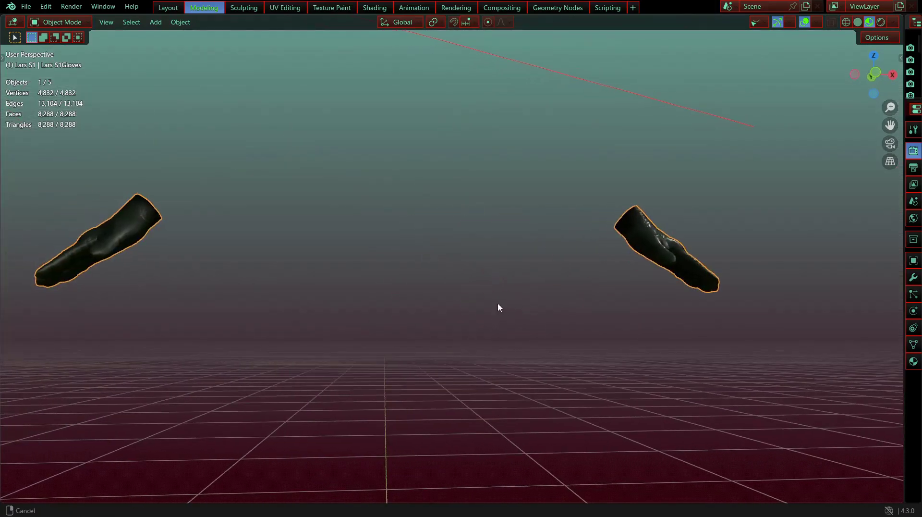
Step: Deselect the gloves and unhide all of the character's parts, leaving nothing selected
click(432, 331)
middle_drag(432, 330, 423, 338)
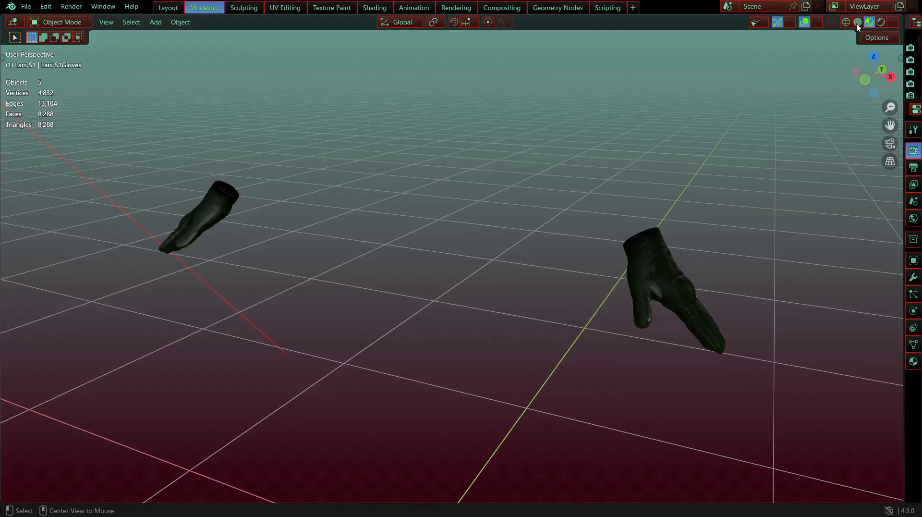
key(alt+h)
click(665, 240)
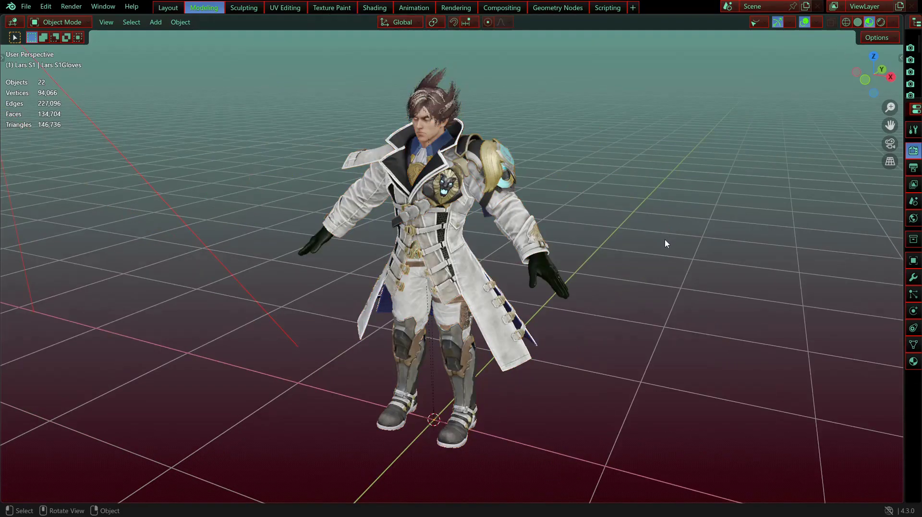
Step: Examine the fully textured character's coat, belts, lion emblem, shoulder armour, collar and face from several angles
scroll(579, 282, up, 4)
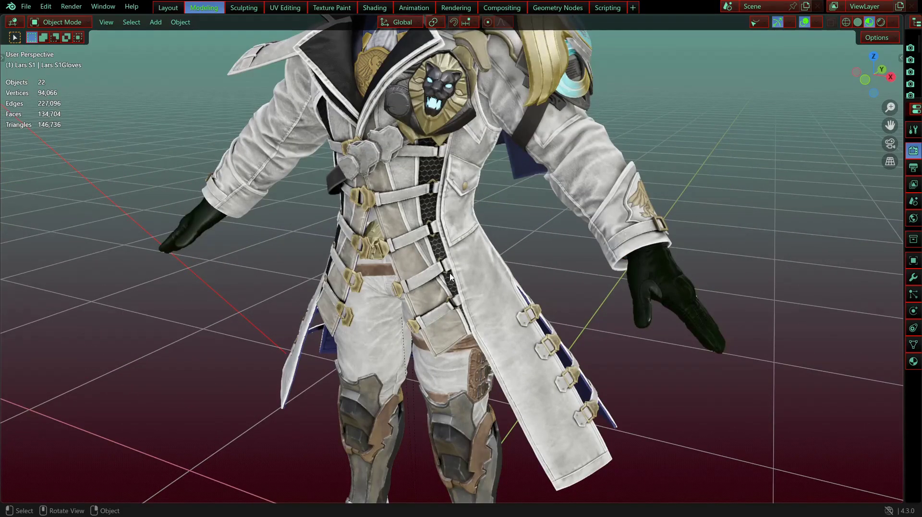
middle_drag(451, 276, 451, 335)
scroll(345, 243, up, 5)
middle_drag(346, 243, 356, 115)
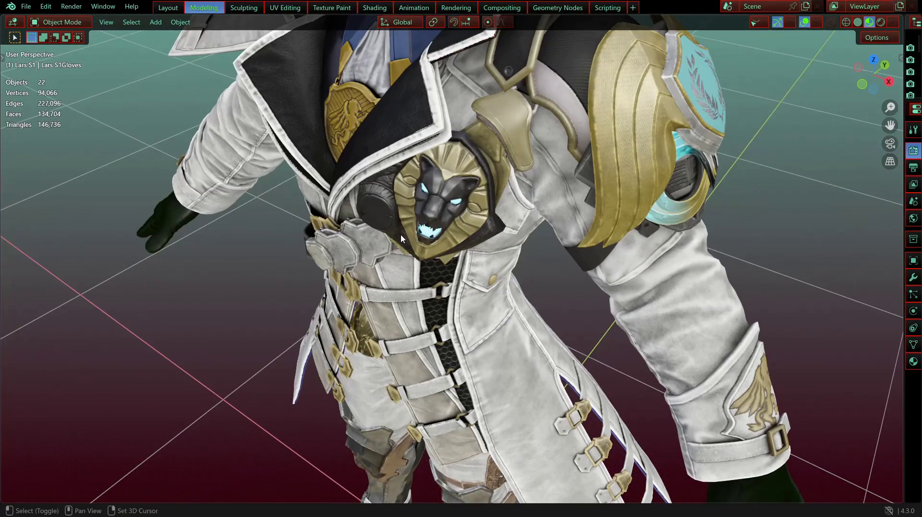
scroll(400, 235, down, 5)
middle_drag(400, 236, 464, 185)
scroll(468, 180, up, 2)
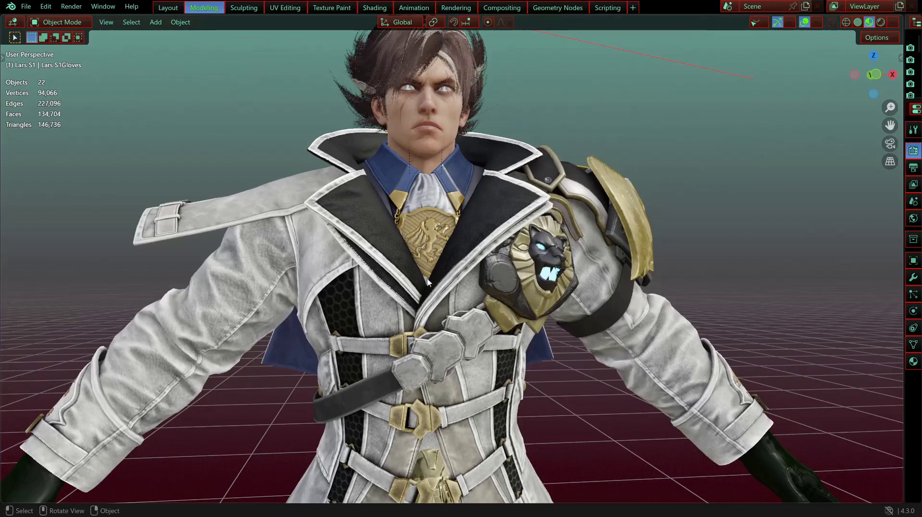
middle_drag(428, 282, 370, 236)
middle_drag(419, 269, 529, 212)
scroll(441, 267, up, 3)
scroll(563, 152, up, 2)
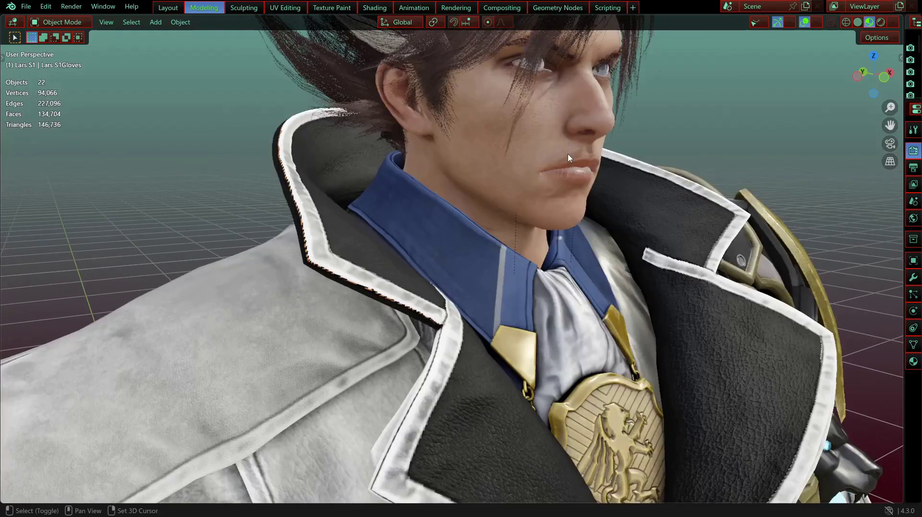
shift+middle_drag(569, 157, 531, 219)
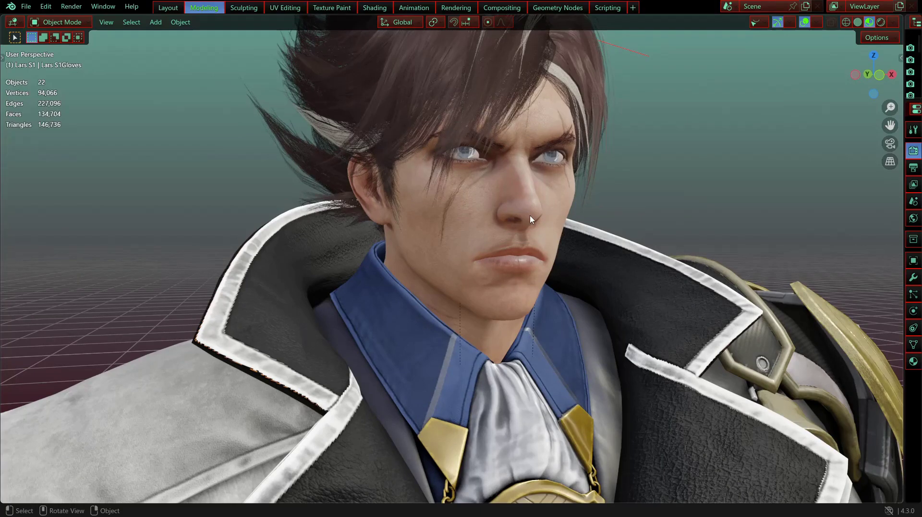
scroll(540, 221, down, 2)
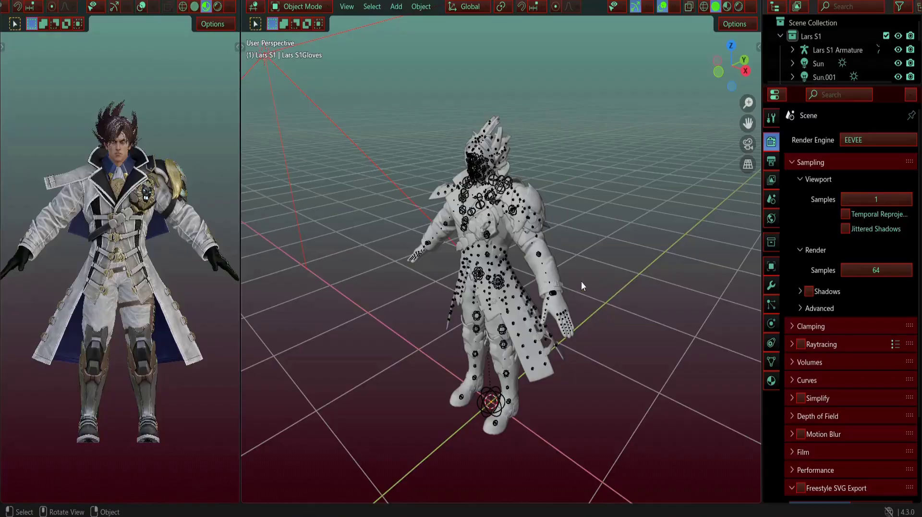
Step: Select the character's armature and switch it to pose mode
scroll(492, 264, up, 4)
middle_drag(484, 266, 485, 313)
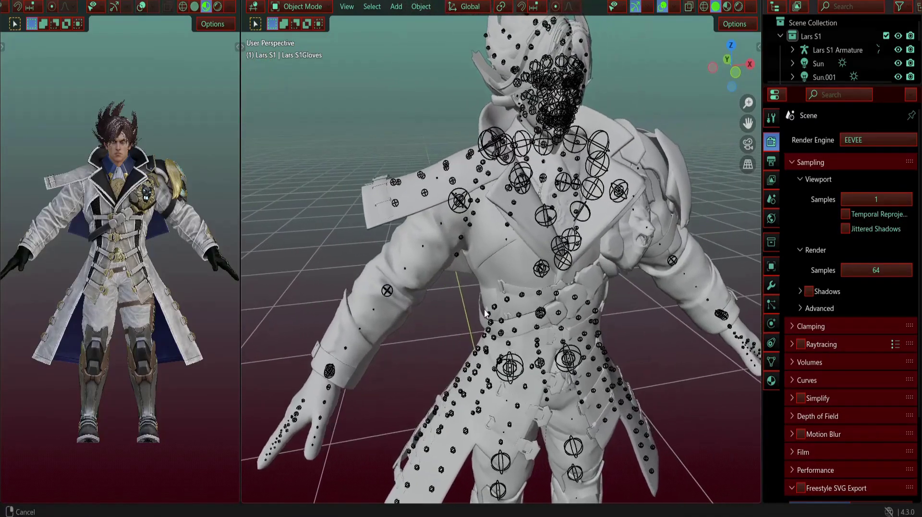
click(571, 365)
scroll(572, 365, down, 5)
scroll(443, 273, up, 6)
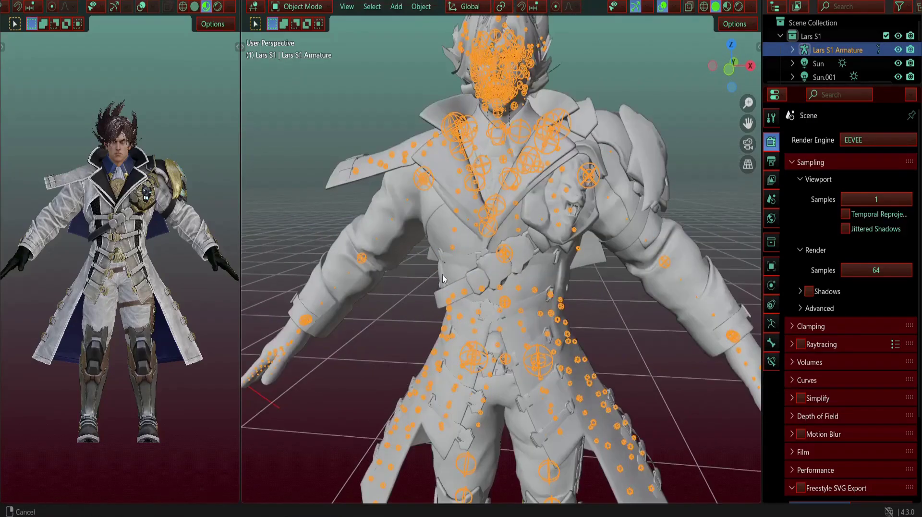
middle_drag(464, 316, 436, 311)
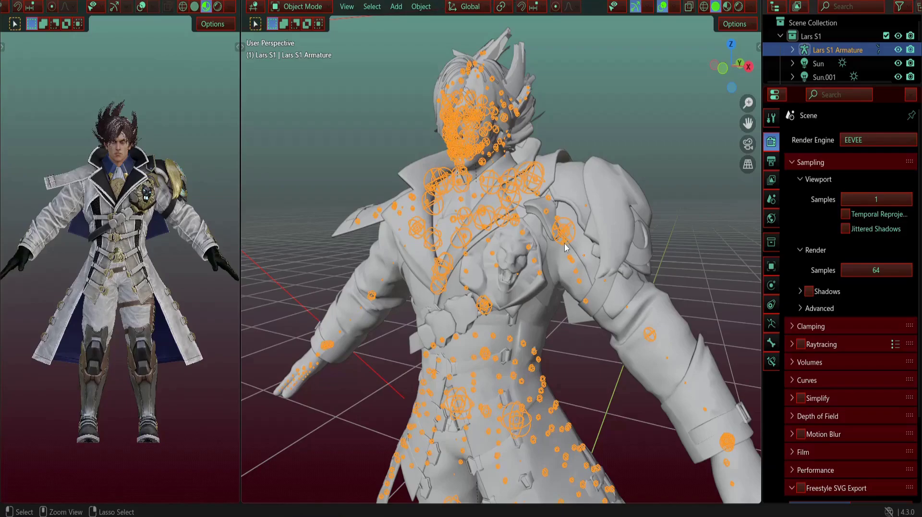
key(ctrl+Tab)
scroll(496, 223, up, 4)
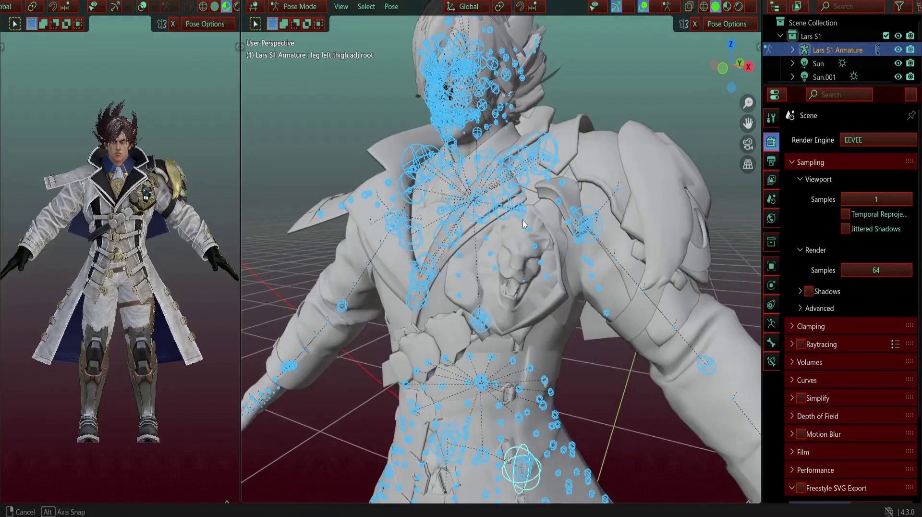
key(KP_Decimal)
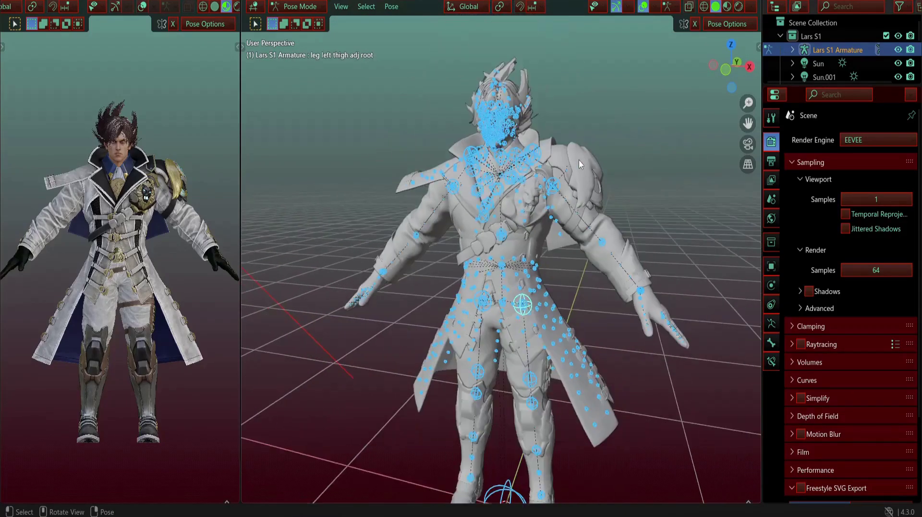
Step: Examine how the armature's bones are distributed over the face, torso, arms, coat tails and legs
scroll(578, 160, up, 4)
middle_drag(613, 228, 606, 333)
click(606, 329)
key(Home)
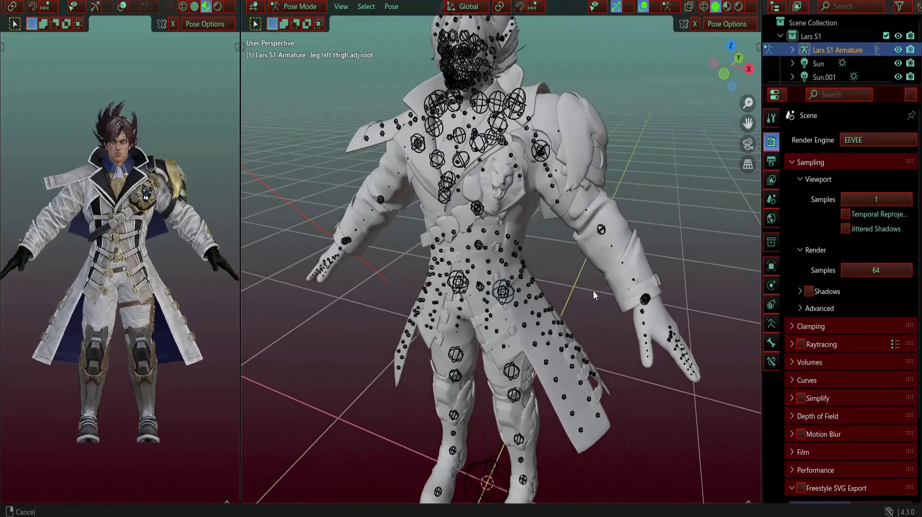
key(a)
scroll(578, 282, up, 6)
scroll(579, 282, down, 2)
mouse_move(578, 281)
middle_down()
mouse_move(540, 279)
mouse_move(573, 286)
middle_up()
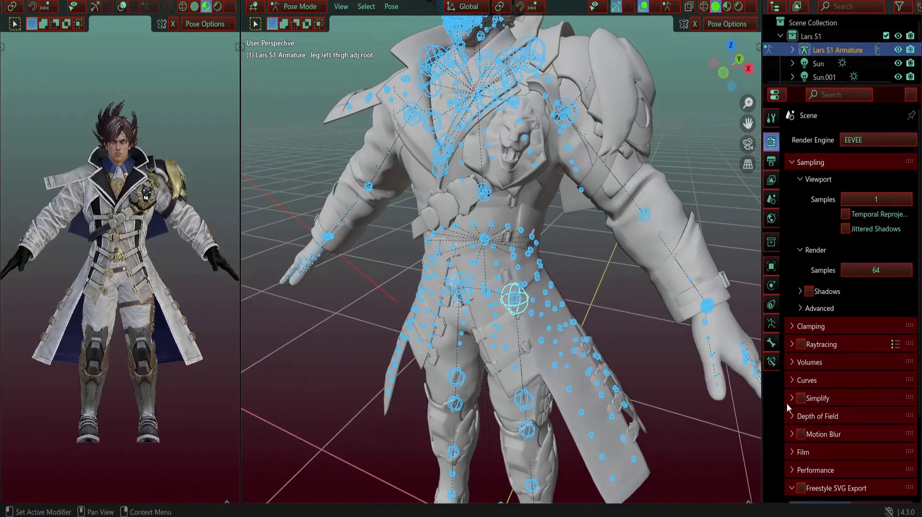
scroll(826, 410, down, 5)
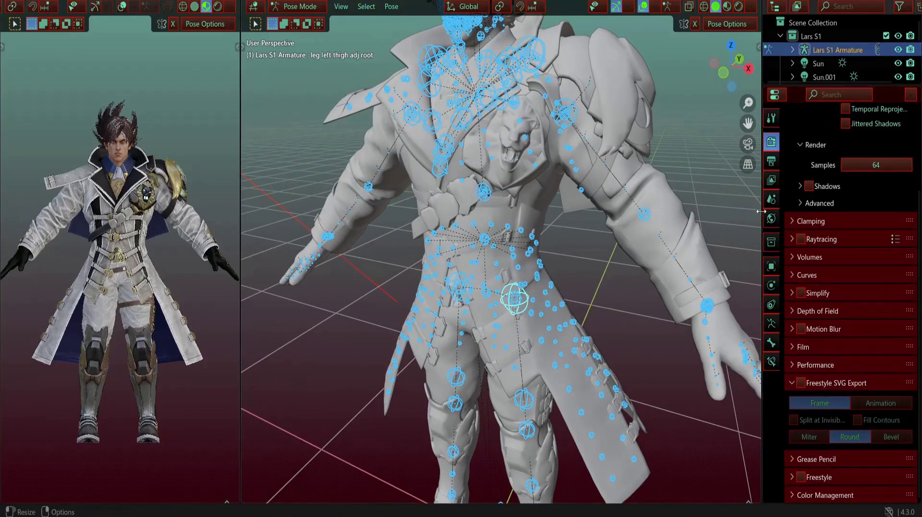
scroll(446, 218, down, 2)
middle_drag(549, 246, 538, 273)
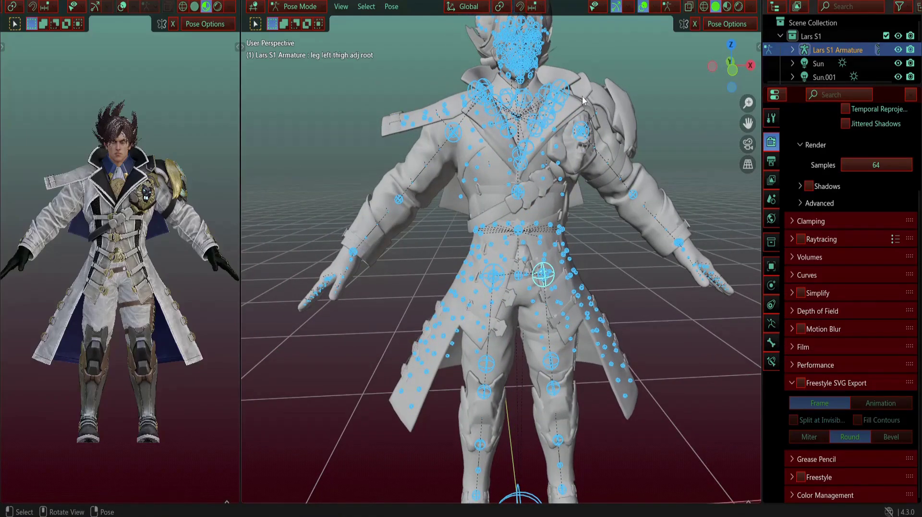
Step: Try rotating the arm left shoulder adj root bone to test how it deforms the shoulder, and cancel the rotation
scroll(582, 100, up, 4)
middle_drag(622, 167, 547, 130)
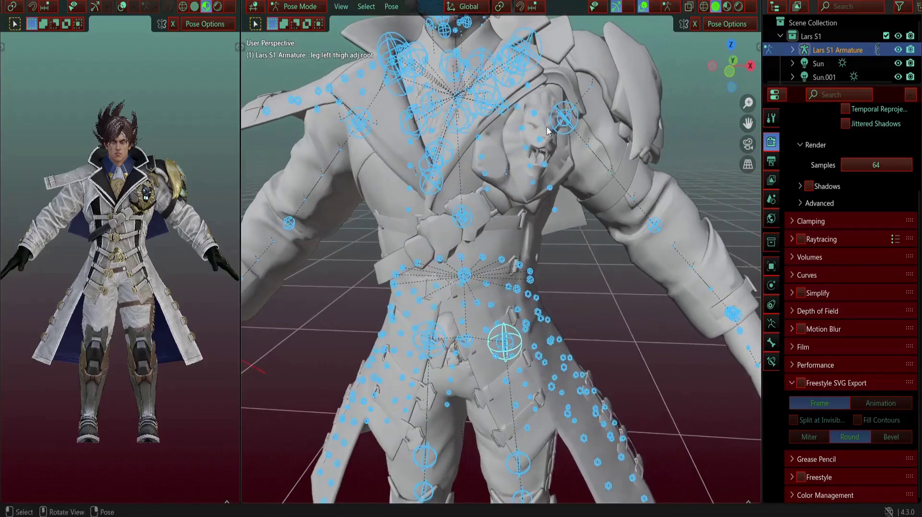
click(575, 119)
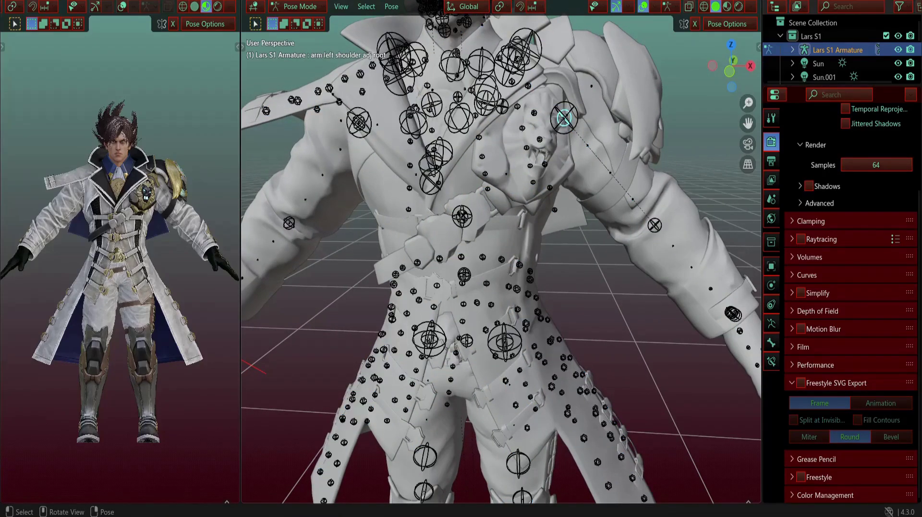
key(r)
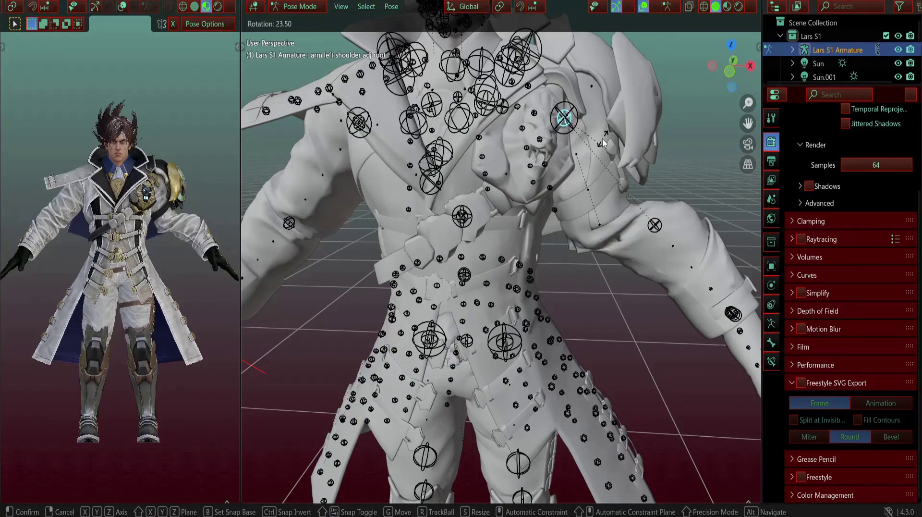
right_click(603, 138)
Step: Switch the full-body preview viewport to solid shading and test-rotate the left shoulder bones, including arm left shoulder 2, cancelling each rotation
click(195, 5)
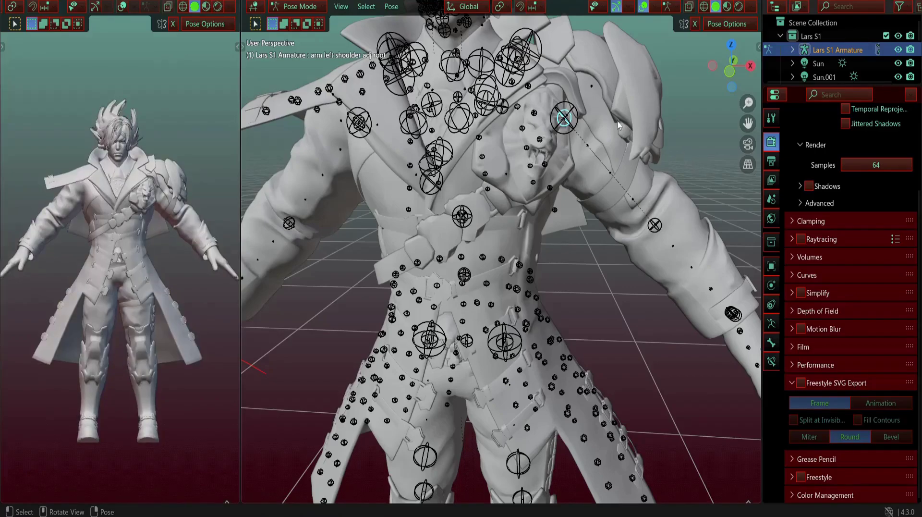
key(r)
right_click(581, 109)
key(r)
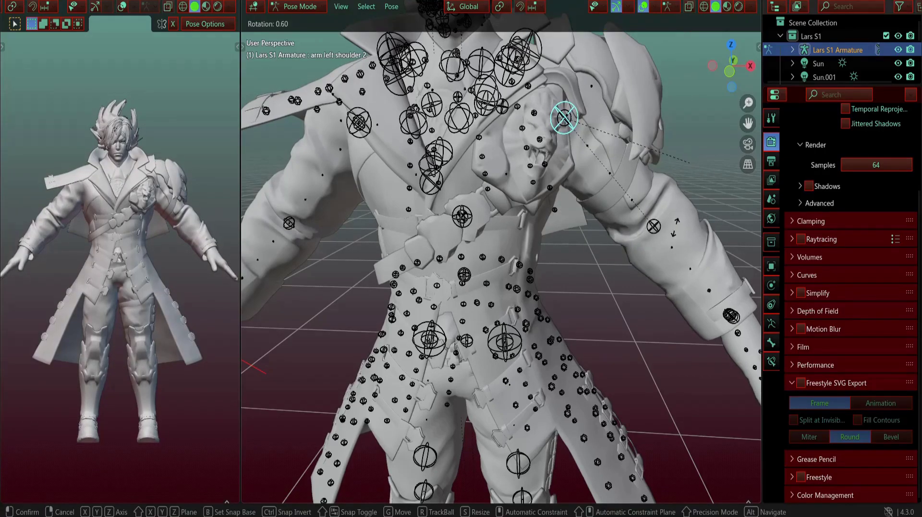
right_click(582, 186)
Step: Try rotating the hair right b0.003 bone at the back of the head, and cancel the rotation
shift+middle_drag(506, 189, 611, 386)
middle_drag(569, 314, 530, 312)
scroll(524, 298, up, 5)
shift+middle_drag(438, 213, 511, 268)
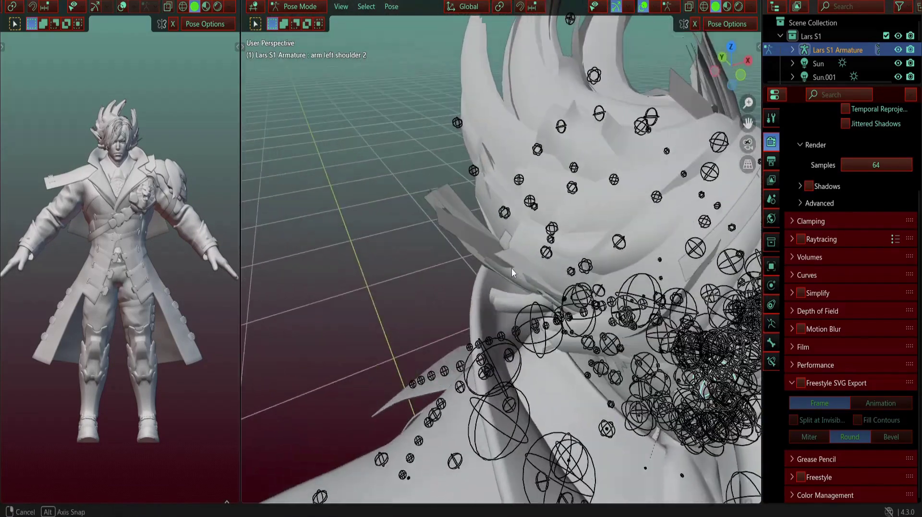
click(504, 212)
key(r)
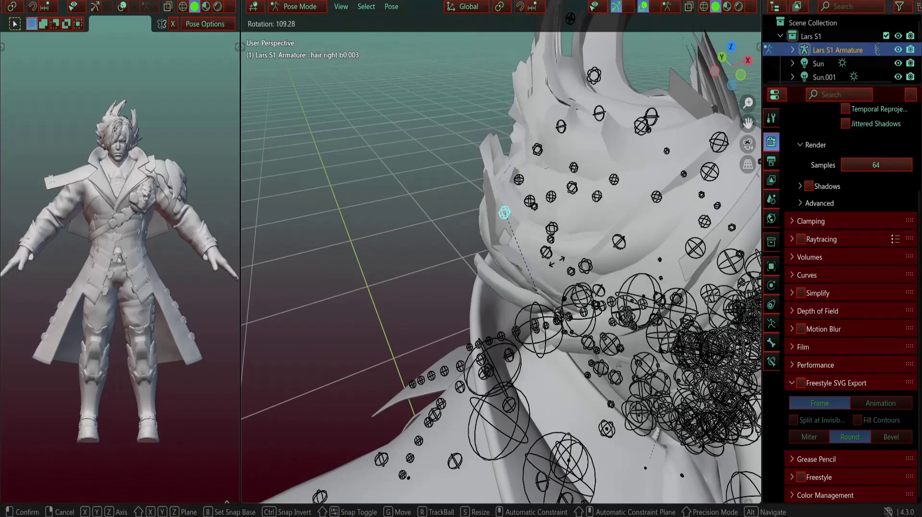
click(581, 180)
Step: Try rotating the hair right d0.002 and hair right a0.004 bones, cancelling both rotations
key(r)
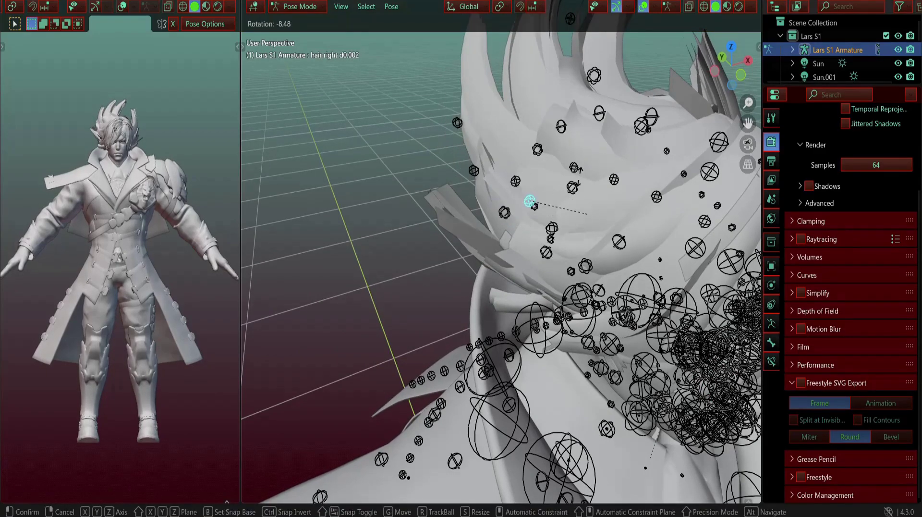
right_click(572, 184)
key(r)
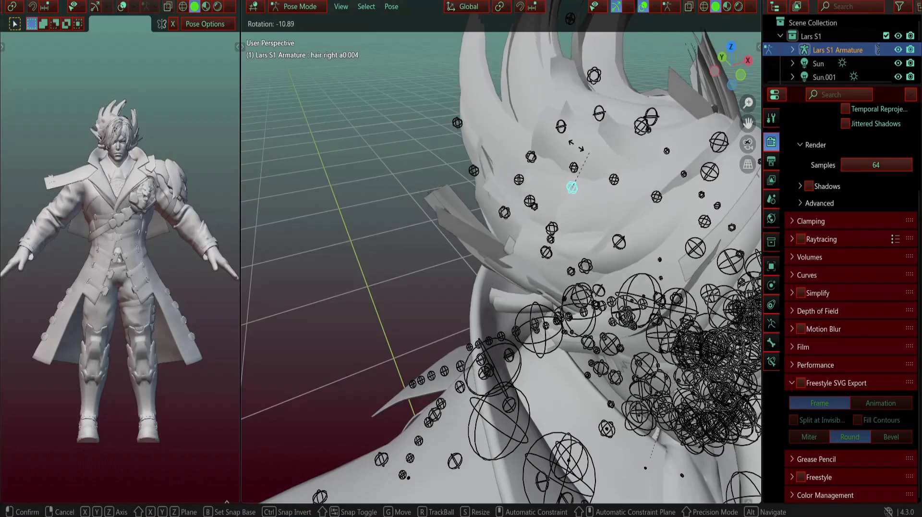
right_click(569, 147)
Step: Try moving the hair right a0.004 bone along the global Z axis, and cancel the move
scroll(598, 166, down, 3)
key(g)
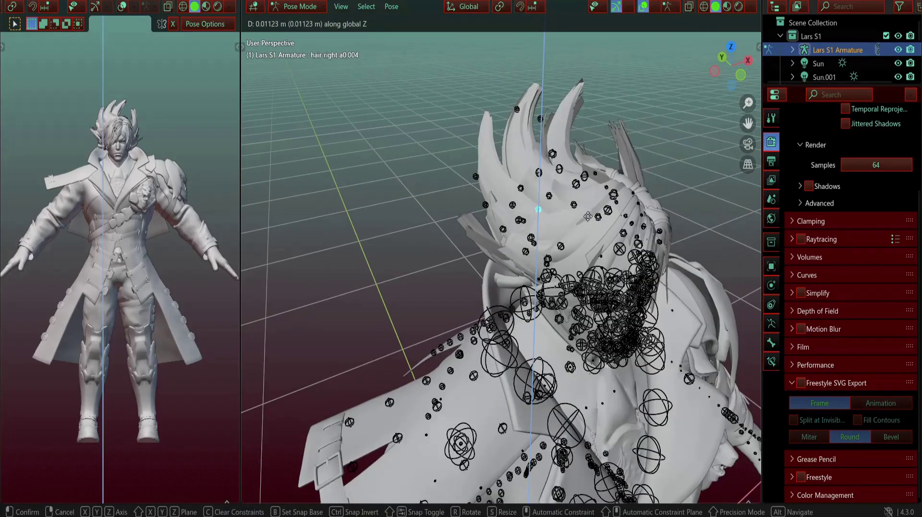
right_click(592, 194)
Step: Try rotating the hair right c0.005 bone near the tip of a raised hair spike, and cancel the rotation
middle_drag(592, 194, 537, 120)
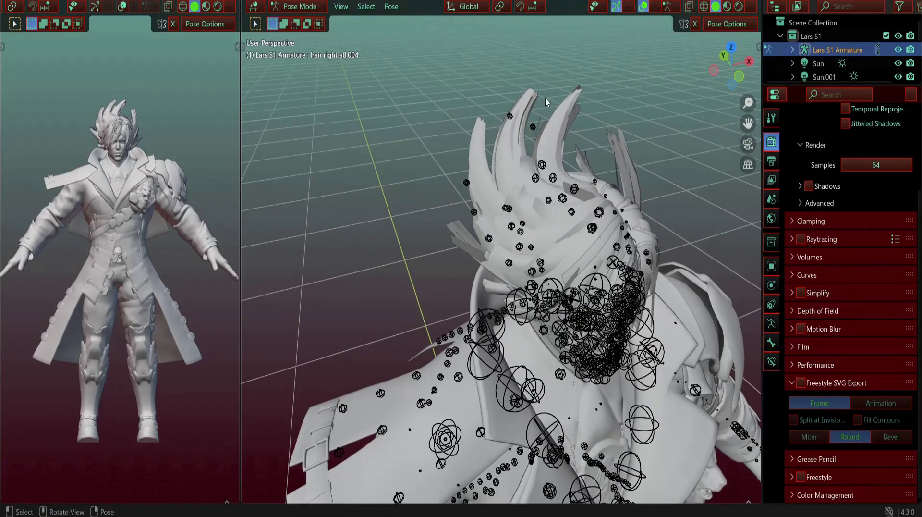
click(510, 116)
key(r)
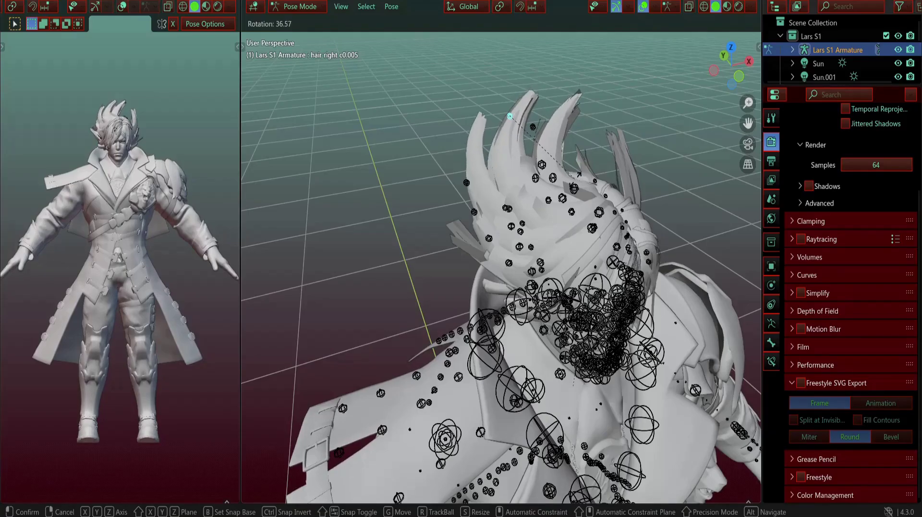
right_click(556, 102)
middle_drag(556, 149, 495, 123)
scroll(542, 240, down, 4)
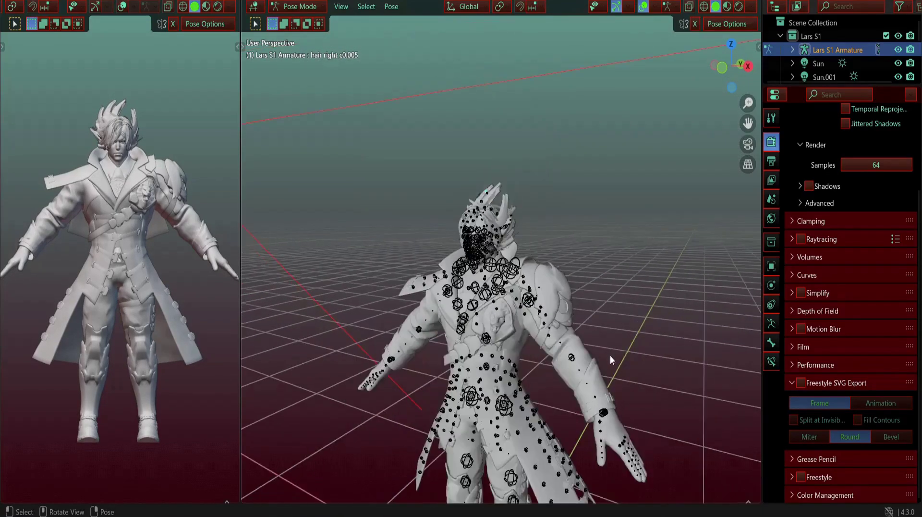
Step: Try bending the left coat tail by rotating its upper bone below the waist
shift+middle_drag(610, 356, 572, 143)
scroll(557, 261, up, 4)
middle_drag(556, 261, 579, 159)
scroll(411, 297, up, 2)
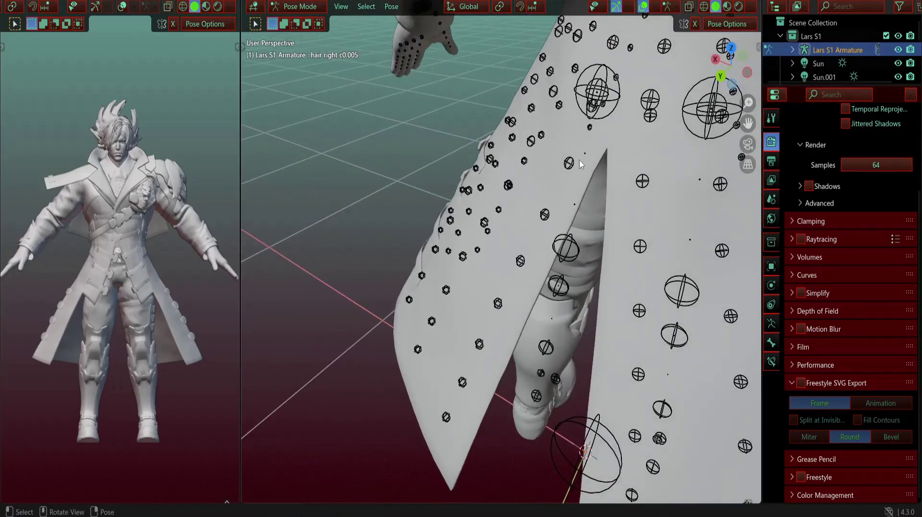
click(573, 162)
key(r)
right_click(518, 288)
key(r)
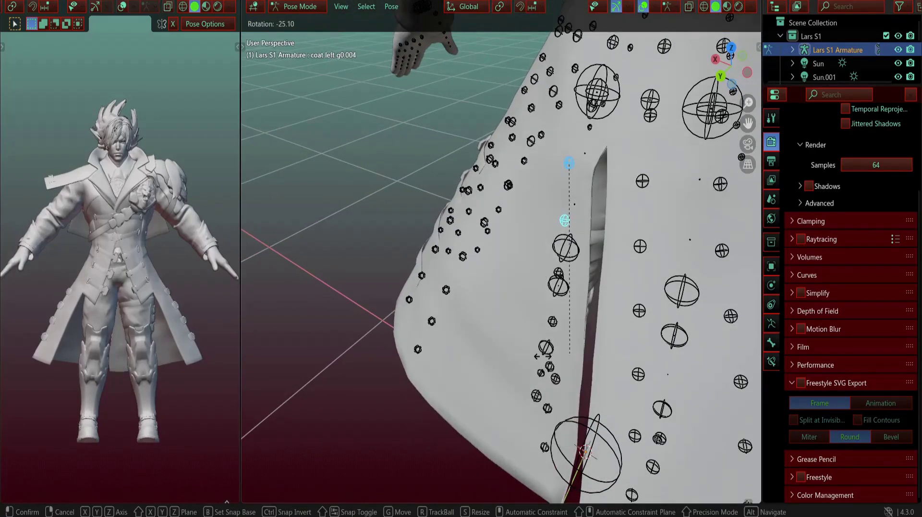
right_click(469, 415)
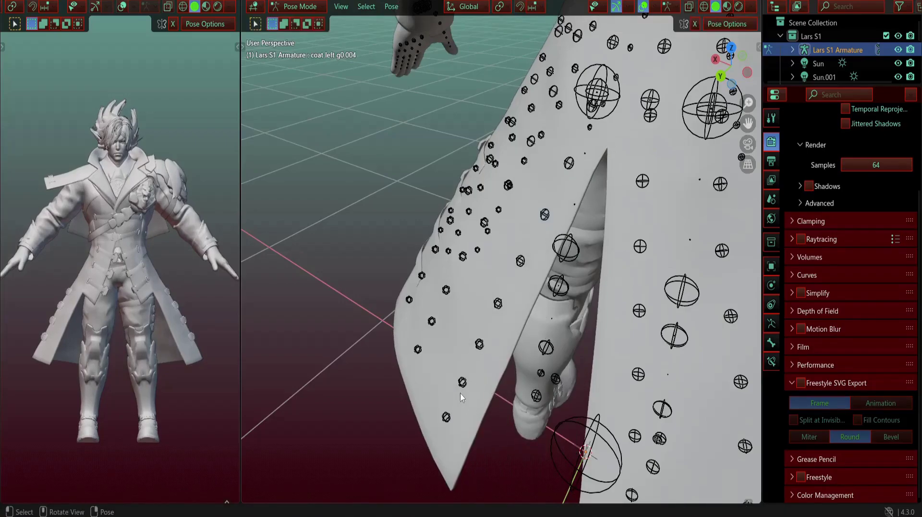
Step: Try bending the lower tip of the left coat tail by rotating the bone near its hem
click(460, 393)
middle_drag(460, 392, 437, 362)
key(r)
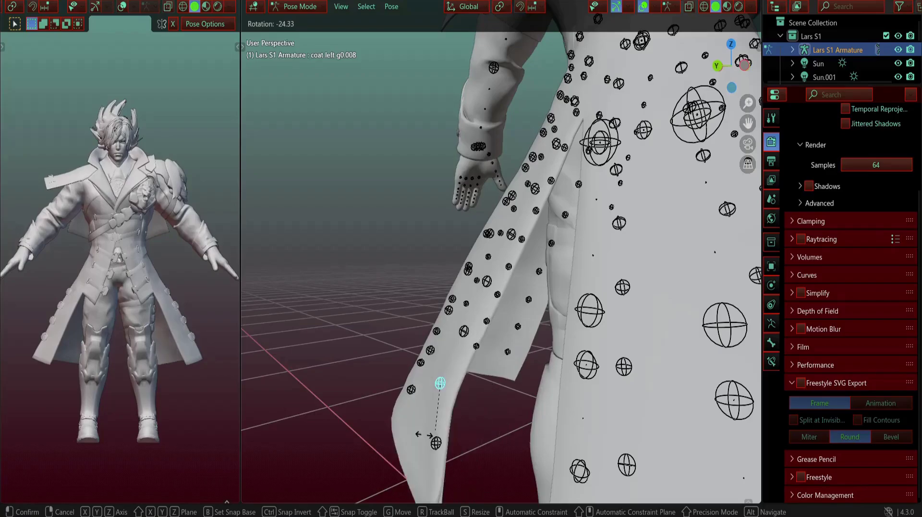
right_click(419, 423)
Step: Lower the left arm in front view by rotating its arm left shoulder 2 bone about 31°
scroll(420, 423, down, 5)
middle_drag(419, 423, 606, 350)
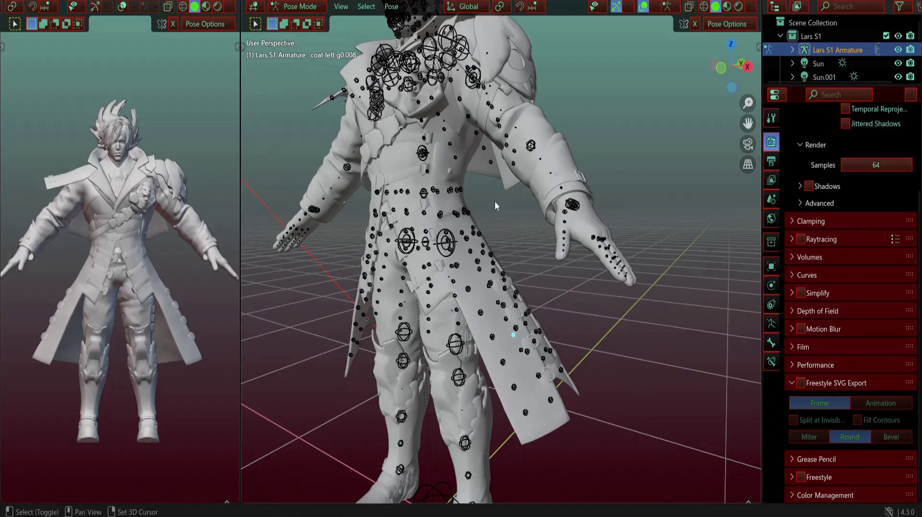
middle_drag(495, 200, 439, 272)
scroll(439, 272, up, 5)
shift+middle_drag(473, 144, 564, 238)
click(630, 297)
scroll(633, 283, down, 5)
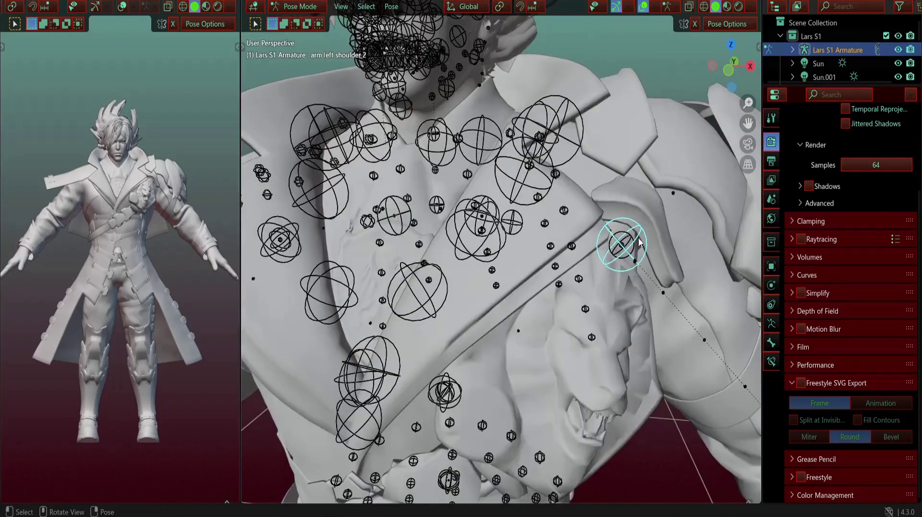
key(KP_1)
scroll(633, 247, up, 3)
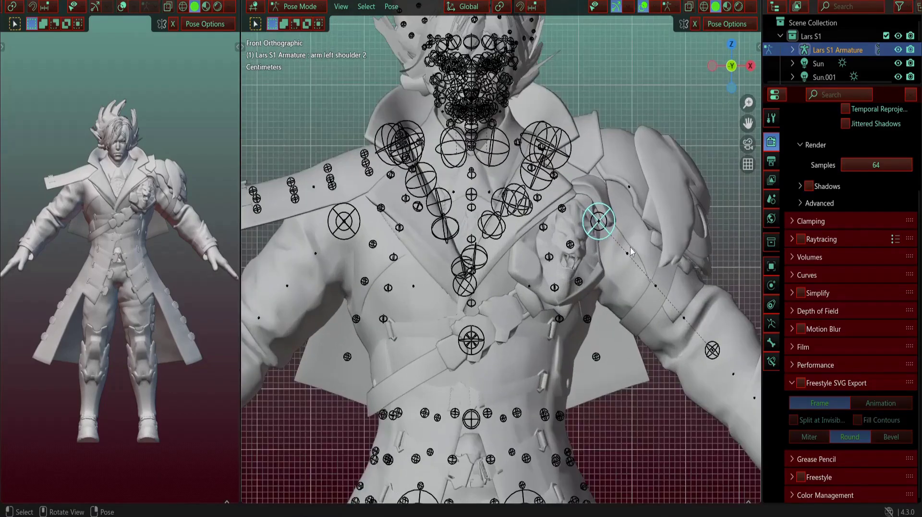
scroll(603, 222, down, 3)
key(r)
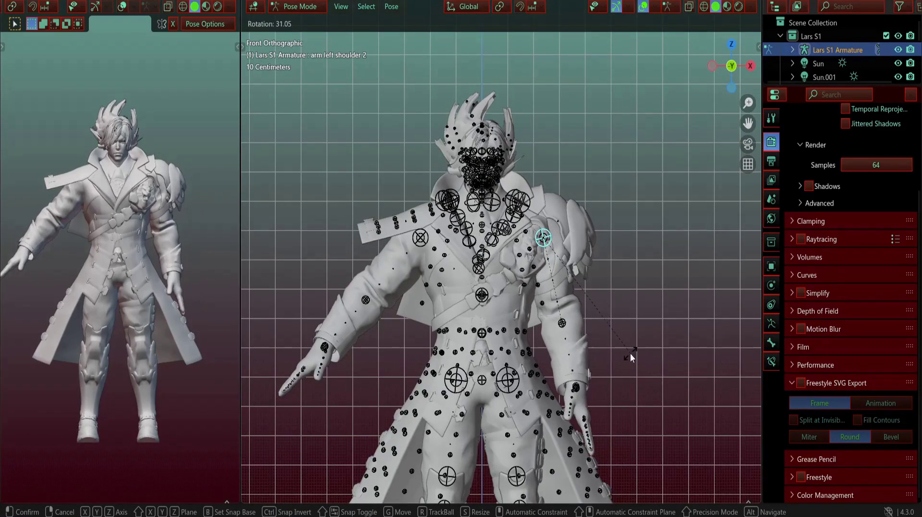
click(632, 355)
Step: Rotate the left shoulder bone slightly further to bring the arm closer to the body
scroll(618, 88, up, 2)
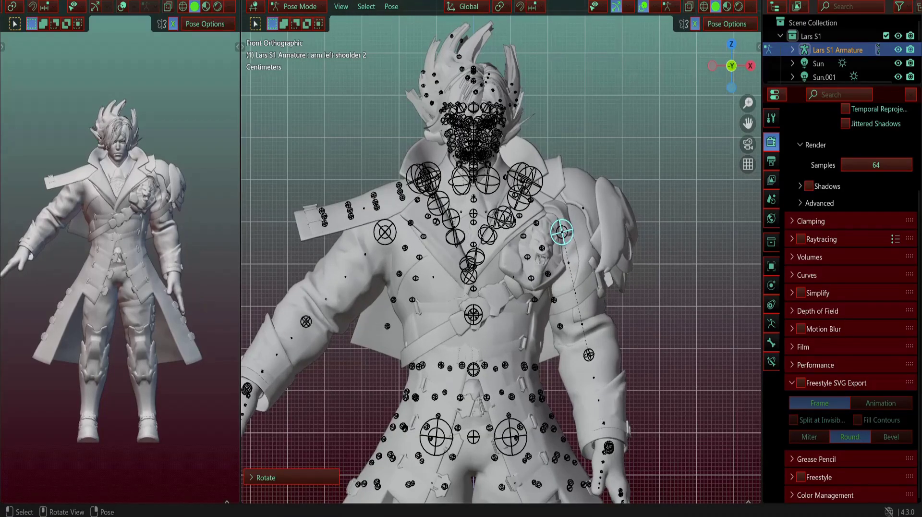
key(r)
click(560, 341)
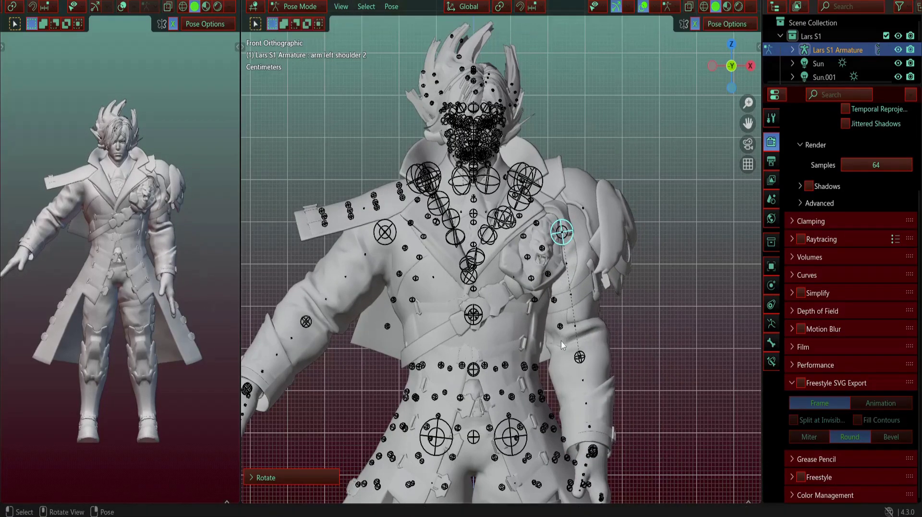
scroll(561, 341, down, 2)
scroll(552, 289, up, 3)
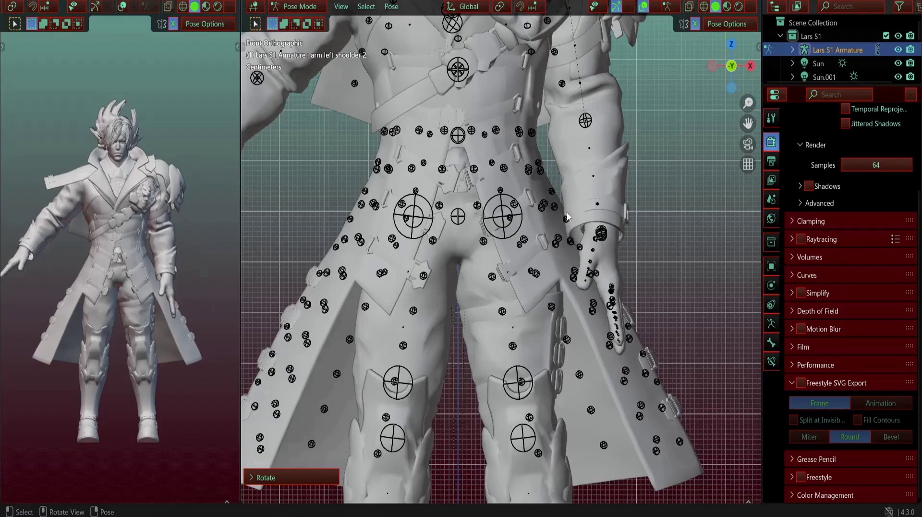
Step: Lower the right arm to mirror the left by rotating its arm right shoulder 2 bone about -35°
scroll(567, 213, down, 2)
shift+middle_drag(398, 154, 440, 305)
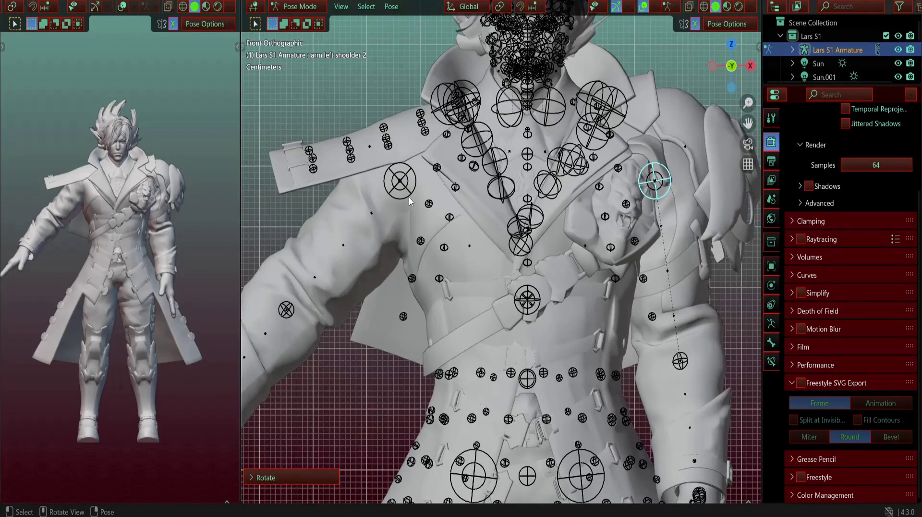
click(408, 197)
scroll(408, 197, down, 4)
key(r)
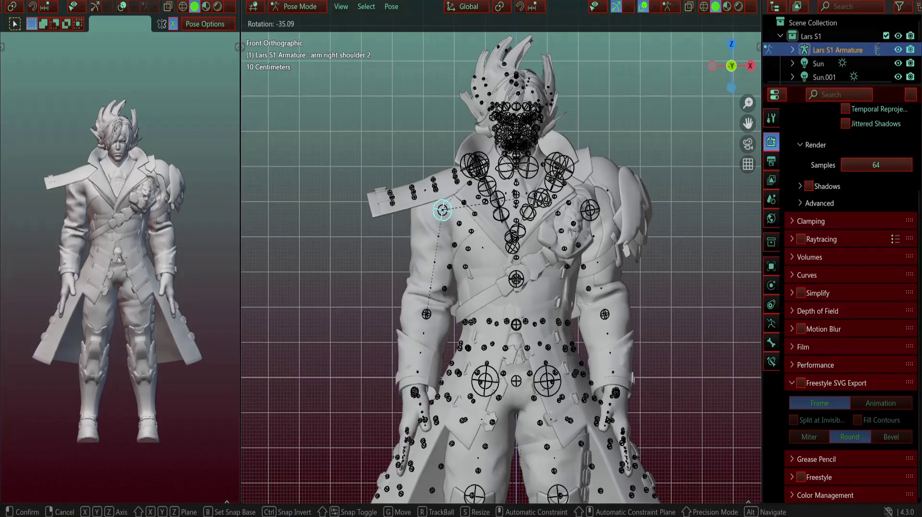
click(517, 204)
scroll(119, 232, up, 5)
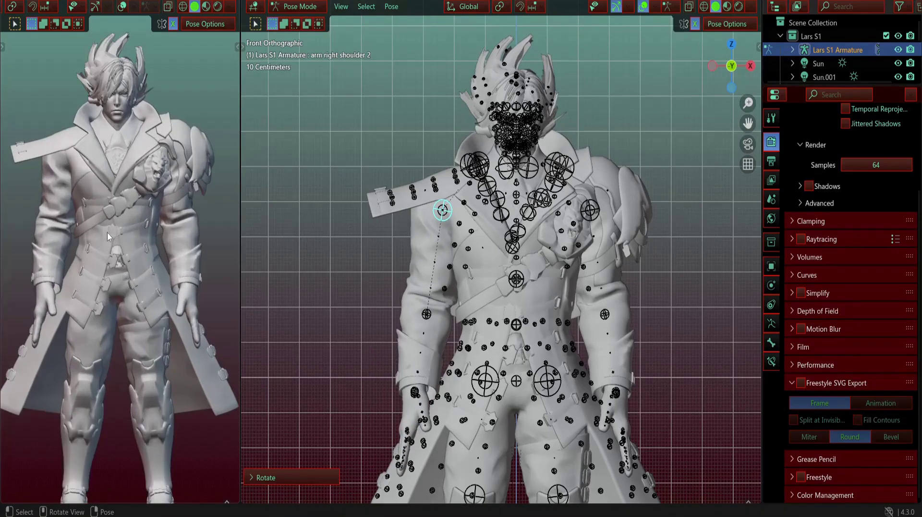
Step: Select the three arm cloth bones across the right shoulder flap and try rotating them freely
scroll(356, 245, up, 4)
middle_drag(355, 245, 424, 343)
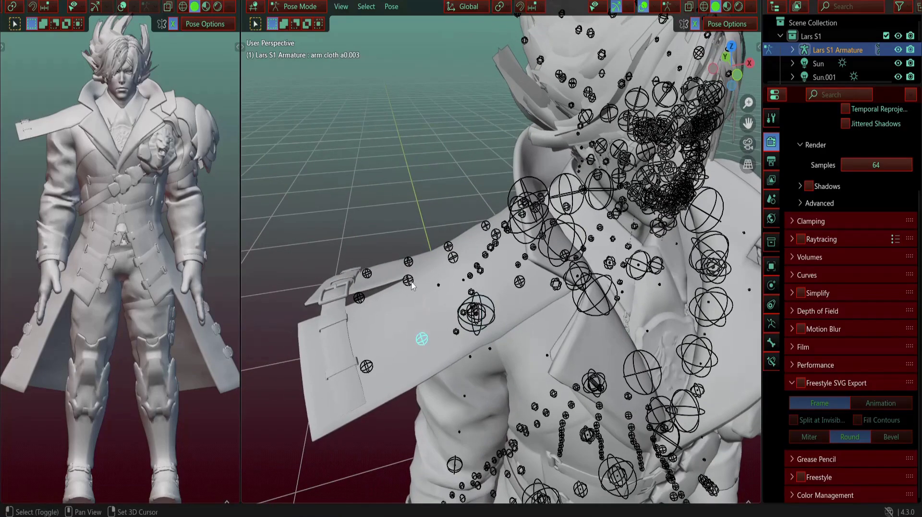
shift+click(411, 256)
middle_drag(412, 256, 423, 199)
key(r)
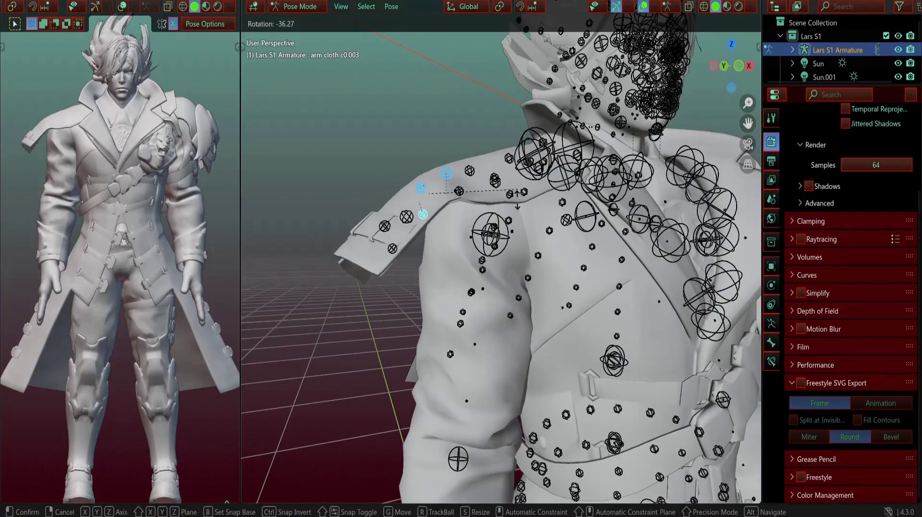
right_click(500, 246)
Step: Try rotating the selected shoulder cloth bones around the X axis
key(r)
middle_drag(501, 246, 538, 290)
key(x)
key(x)
right_click(546, 280)
Step: Fold the right shoulder flap over the arm by rotating its cloth bones about -51° around global Y
key(r)
key(y)
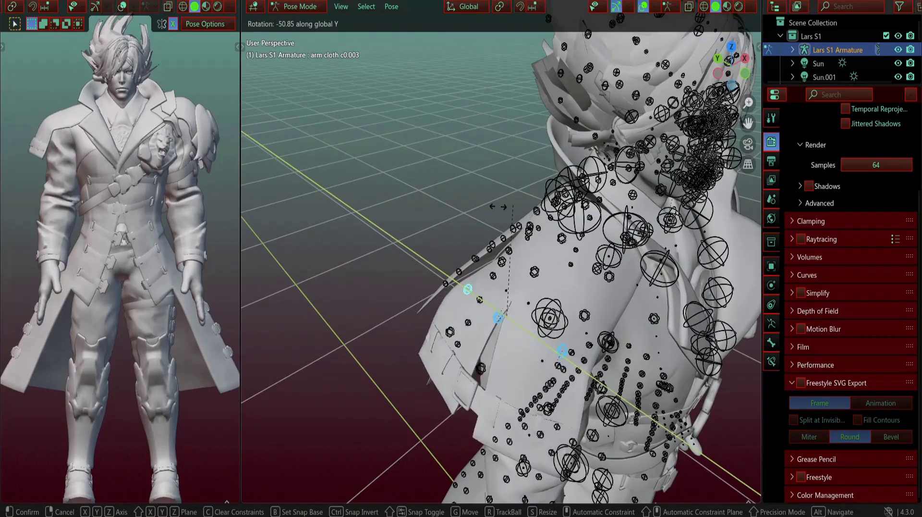
click(510, 215)
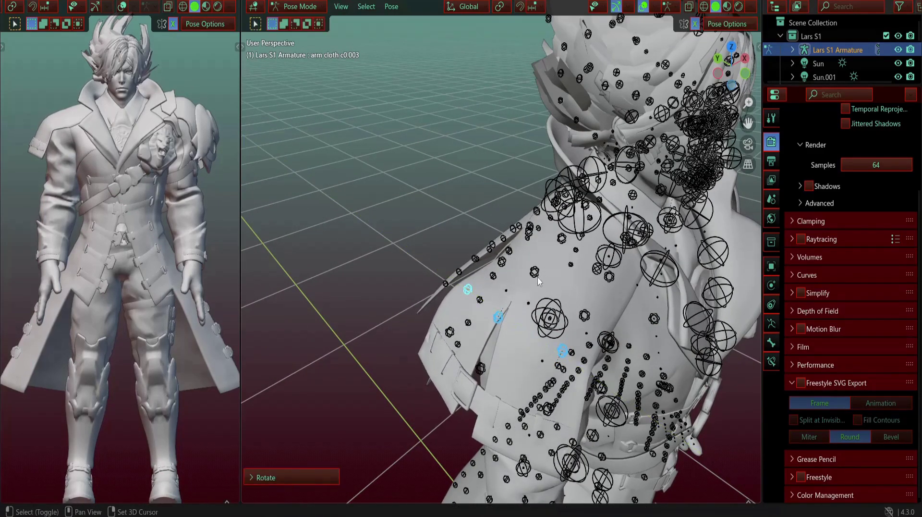
Step: Bend the left forearm forward to roughly horizontal by rotating the left elbow bone from a side view
middle_drag(510, 215, 448, 205)
scroll(468, 218, up, 5)
click(449, 205)
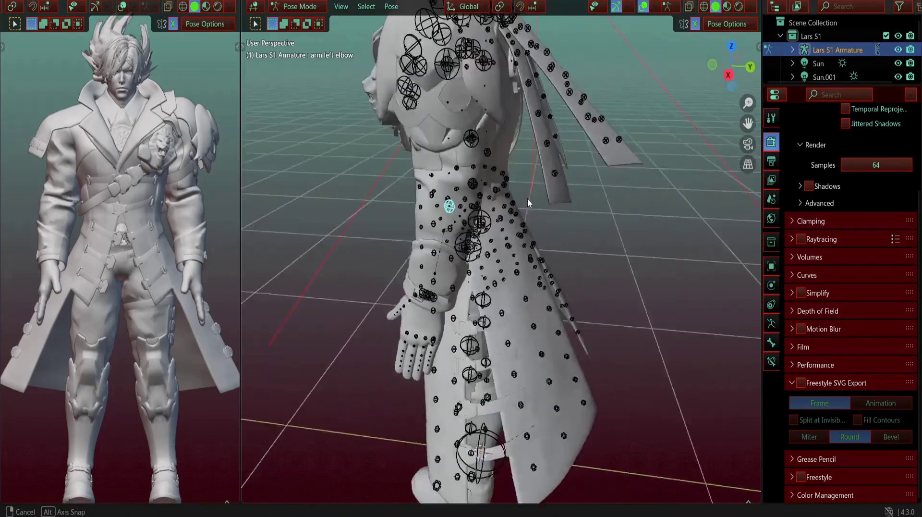
scroll(448, 206, up, 3)
key(r)
click(425, 253)
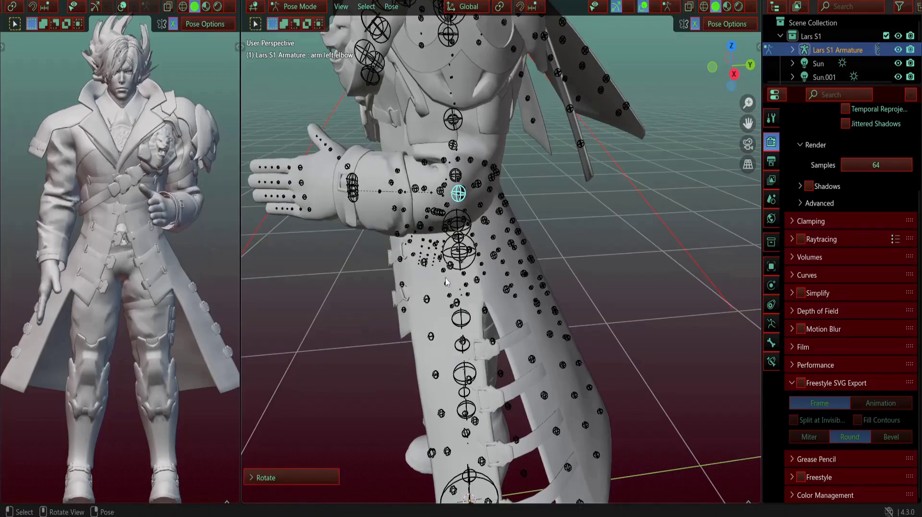
Step: Rotate the left elbow bone from a front angle to swing the forearm across the torso
middle_drag(424, 254, 504, 250)
key(r)
click(575, 332)
middle_drag(81, 225, 100, 226)
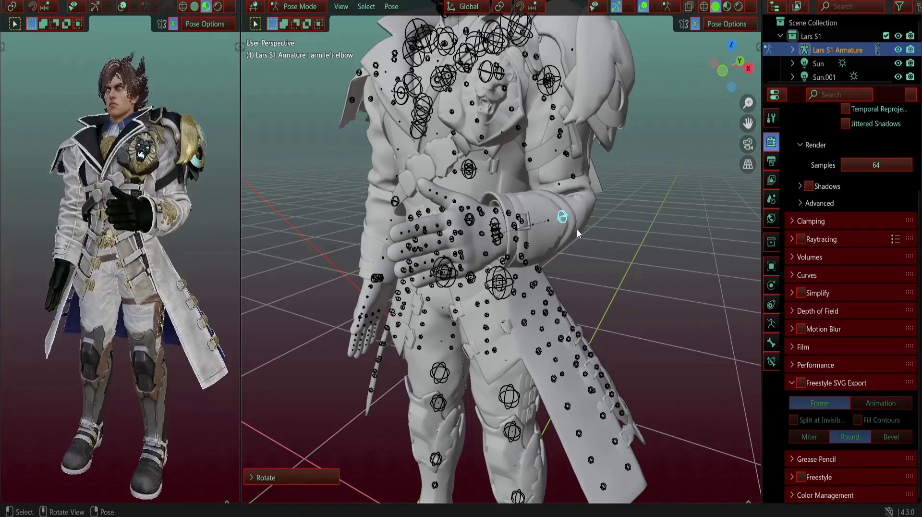
Step: Spread the left little finger away from the others by rotating its base bone, arm left finger 5a
middle_drag(558, 226, 399, 243)
click(414, 237)
scroll(413, 238, up, 4)
shift+middle_drag(399, 278, 523, 301)
key(r)
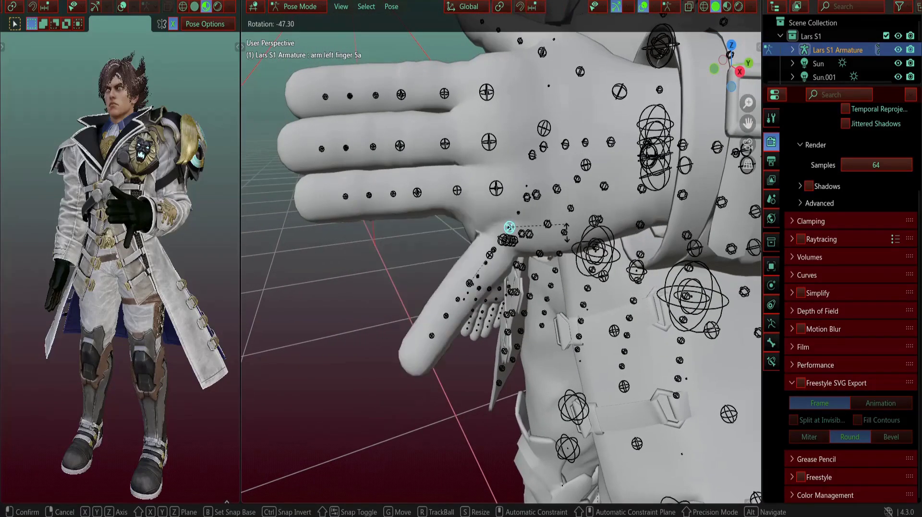
click(551, 265)
Step: Fan out the left hand by rotating finger 2a about 15° and finger 4a about -11°
middle_drag(551, 265, 469, 143)
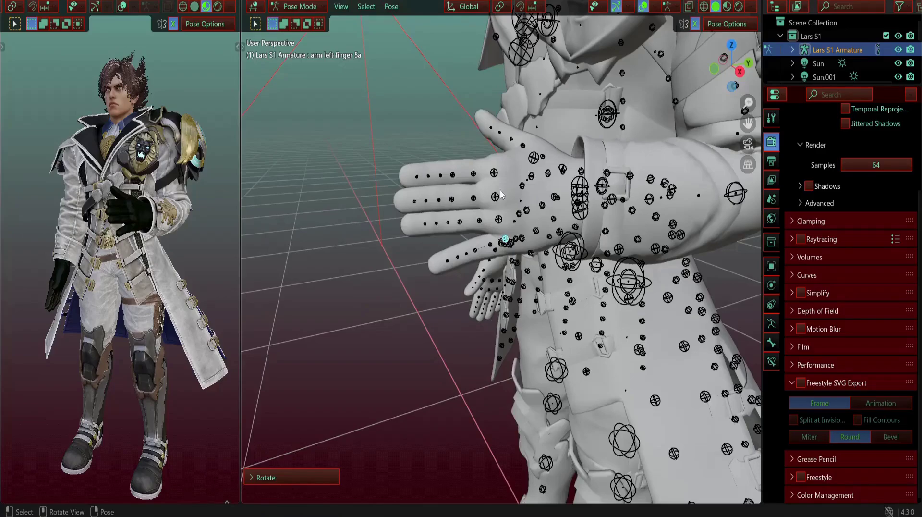
key(r)
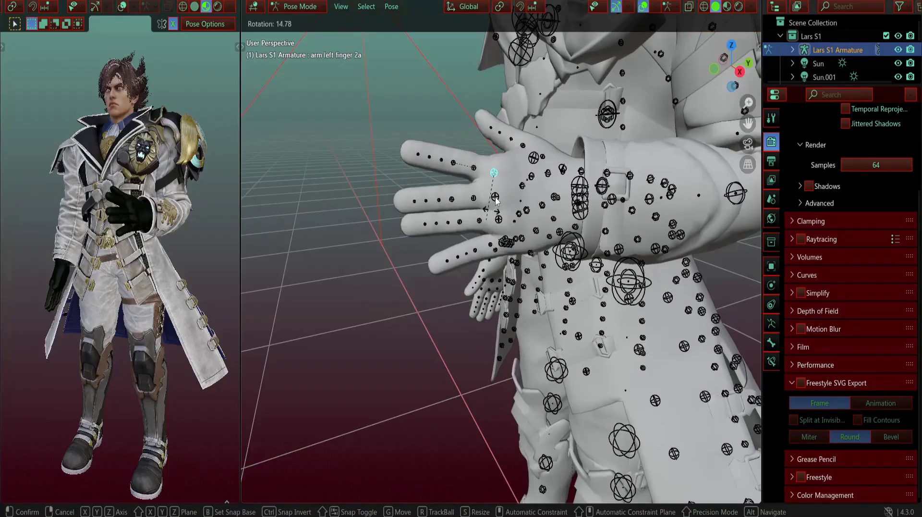
click(496, 201)
key(r)
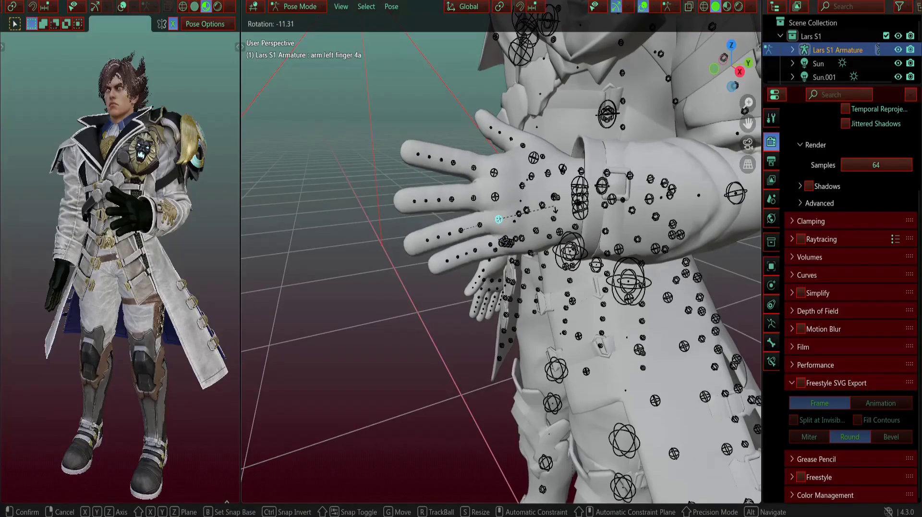
click(553, 210)
Step: Swing the left upper arm outward from the body by rotating arm left shoulder 2 about 41° from behind
middle_drag(553, 209, 416, 238)
scroll(394, 168, up, 1)
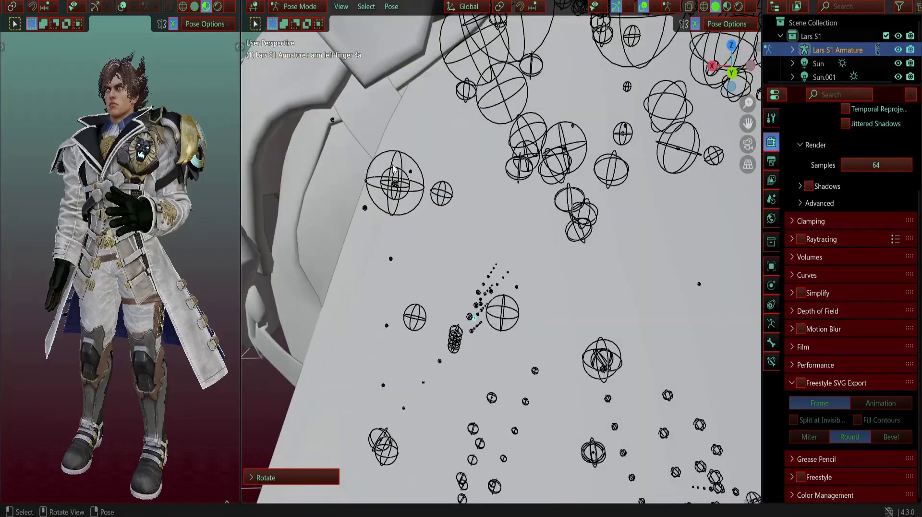
shift+middle_drag(393, 169, 595, 297)
click(454, 218)
scroll(503, 216, down, 5)
key(r)
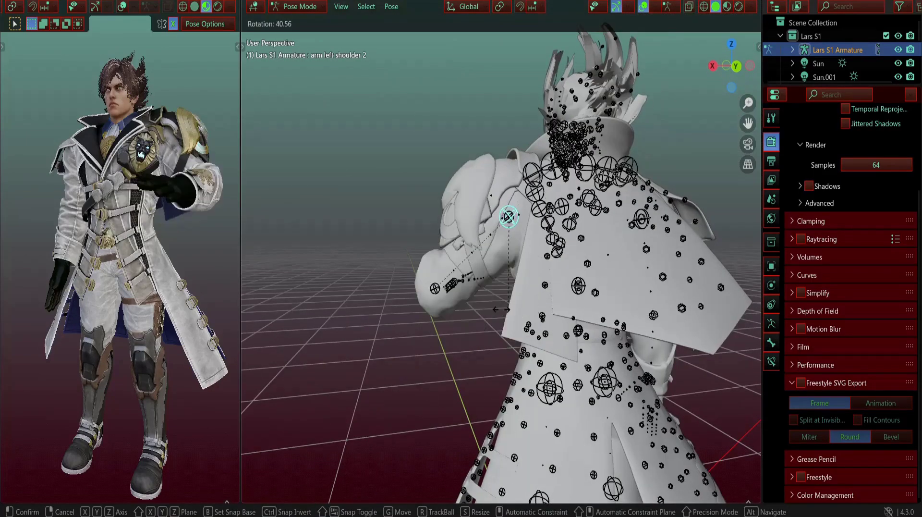
click(504, 214)
Step: Try moving the left shoulder adjustment root bone to reshape the shoulder
scroll(518, 201, up, 3)
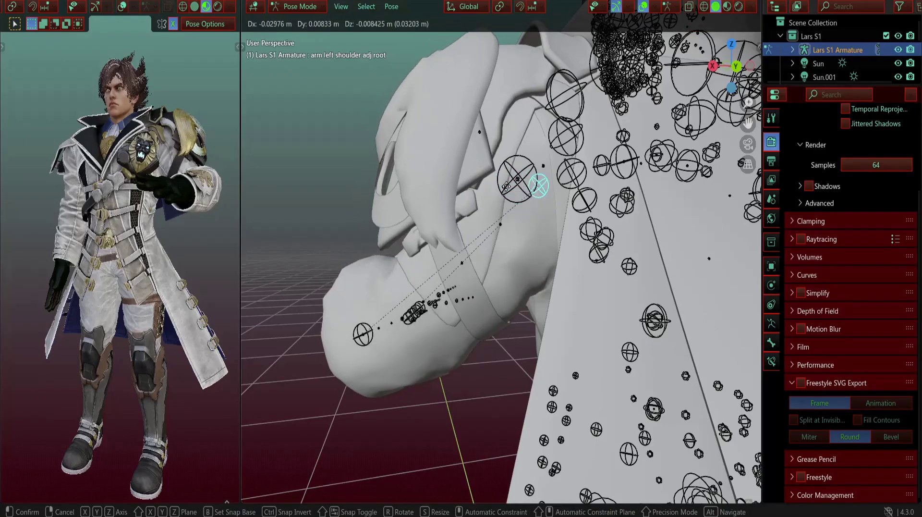
right_click(512, 201)
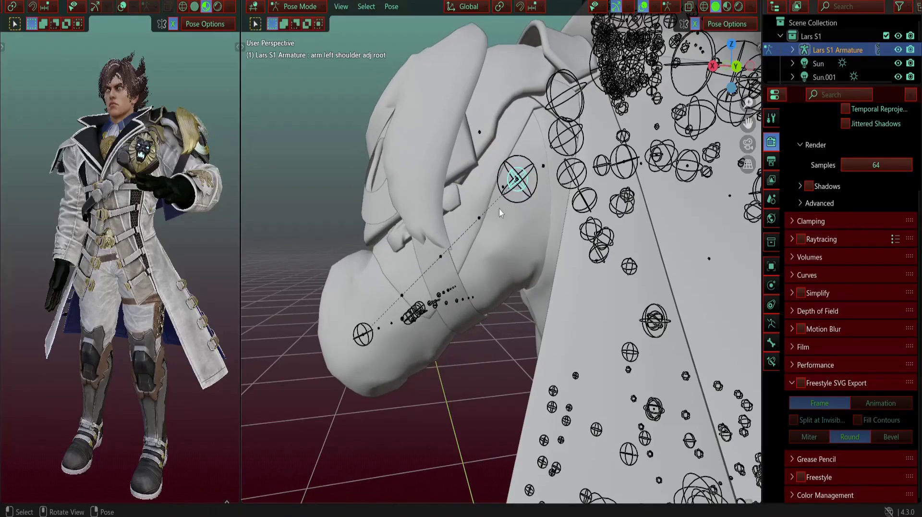
Step: Raise the left arm forward by rotating arm left shoulder 2 about 16° from a side view
scroll(499, 208, down, 7)
middle_drag(543, 222, 646, 290)
scroll(546, 271, up, 6)
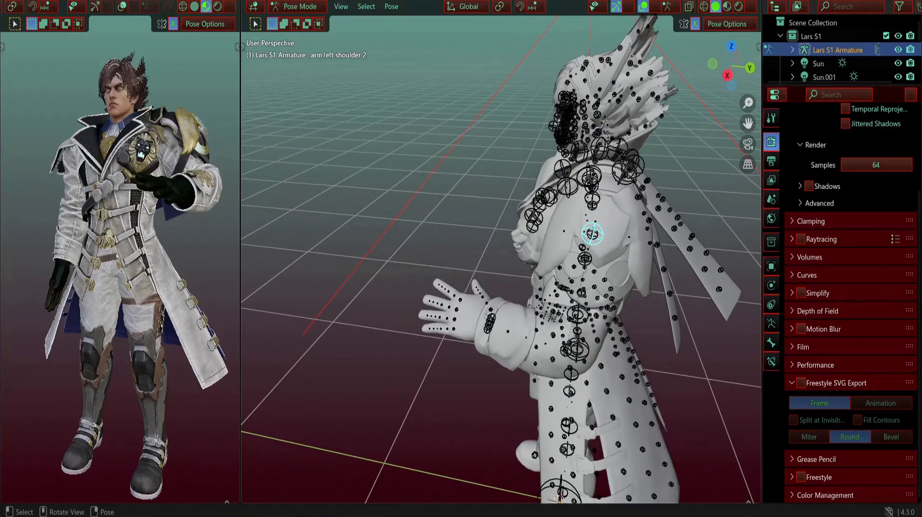
key(r)
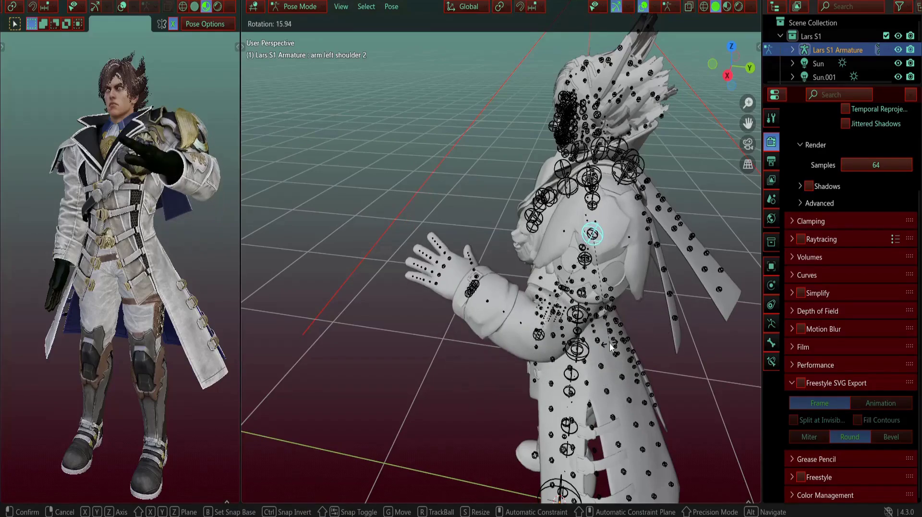
click(611, 346)
mouse_move(115, 250)
middle_down()
mouse_move(146, 258)
mouse_move(117, 260)
middle_up()
scroll(427, 279, up, 3)
Step: Try bending the left little finger with its second adjustment bone, arm left finger 5 adj 2
middle_drag(432, 280, 474, 259)
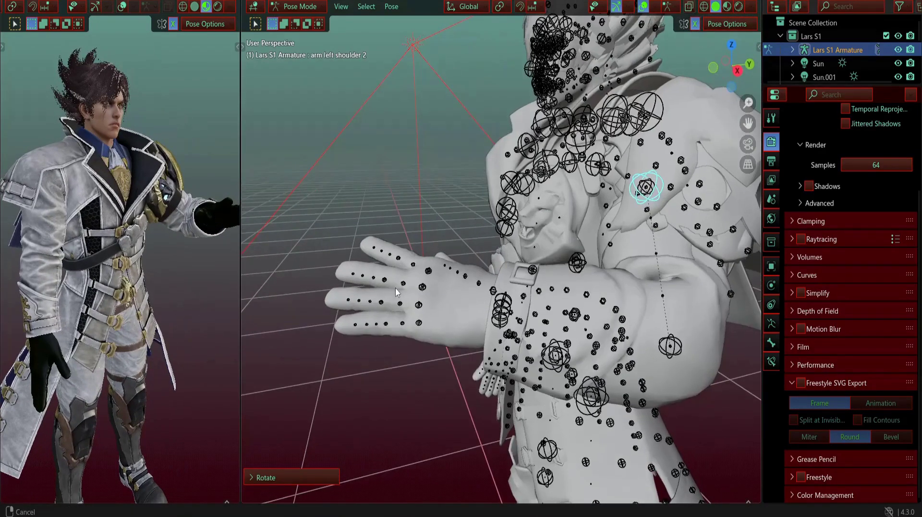
middle_drag(396, 292, 597, 237)
scroll(460, 250, up, 3)
click(497, 288)
key(r)
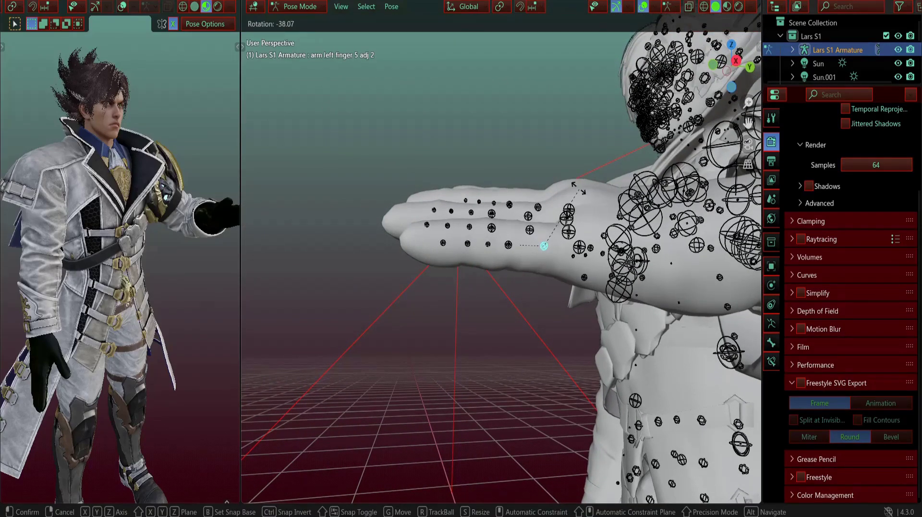
right_click(513, 242)
Step: Bend the left little finger downward at its middle joint by rotating arm left finger 5b
click(512, 243)
key(r)
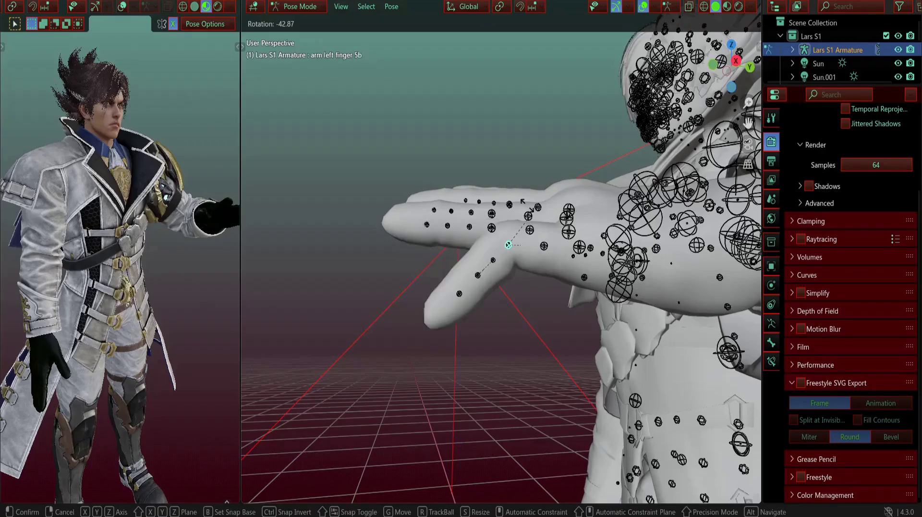
click(495, 274)
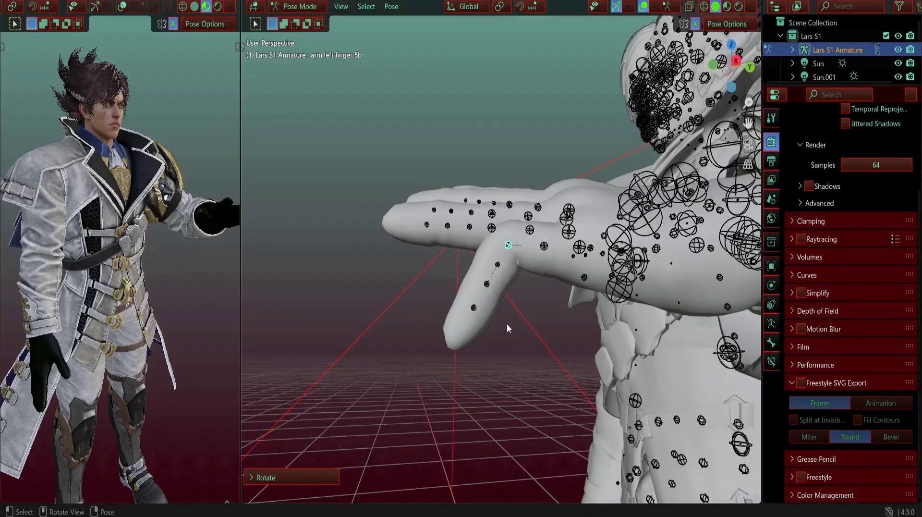
Step: Curl the left little finger inward at its outer joint by rotating arm left finger 5c
click(486, 284)
key(r)
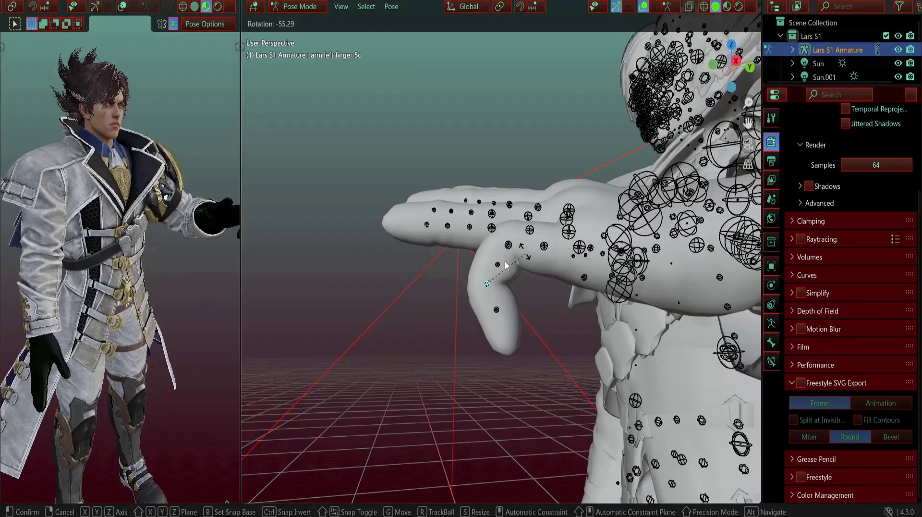
click(505, 260)
middle_drag(505, 260, 432, 307)
scroll(115, 269, down, 3)
middle_drag(116, 268, 105, 259)
scroll(102, 253, up, 4)
scroll(490, 298, down, 5)
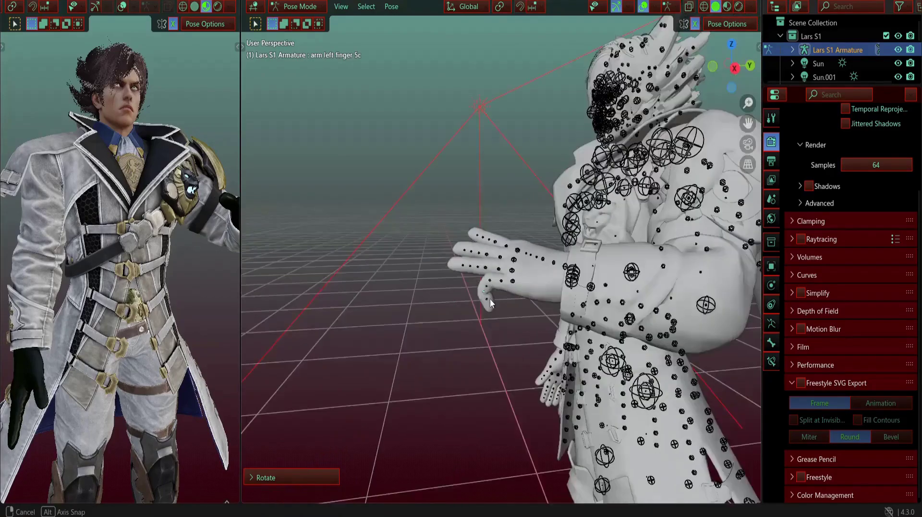
Step: Swing the right arm outward and forward by rotating the bone arm right shoulder 2
middle_drag(490, 298, 435, 272)
scroll(347, 203, up, 3)
middle_drag(347, 204, 430, 355)
key(r)
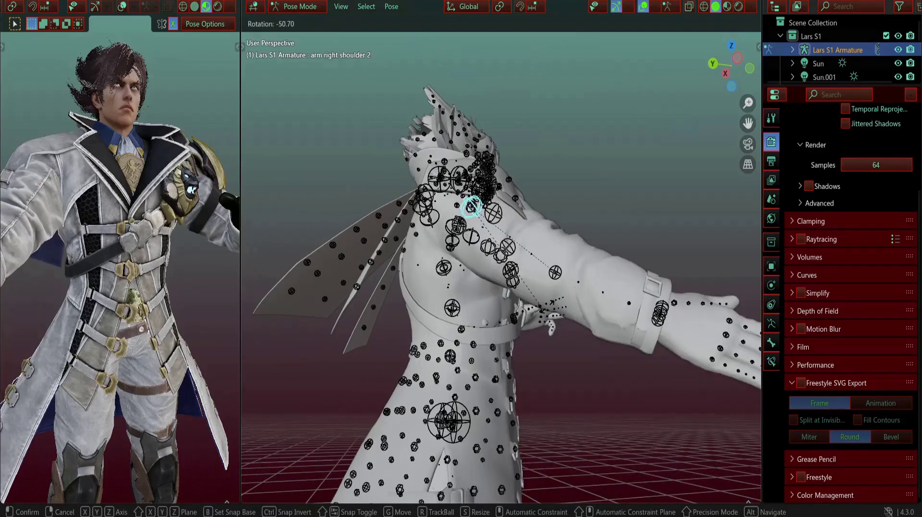
click(186, 247)
scroll(186, 247, down, 4)
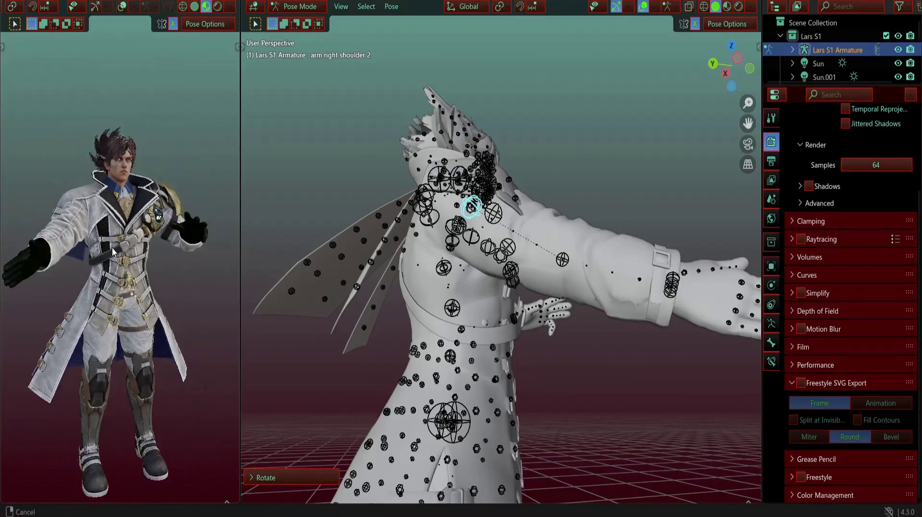
middle_drag(186, 247, 109, 267)
middle_drag(437, 268, 285, 311)
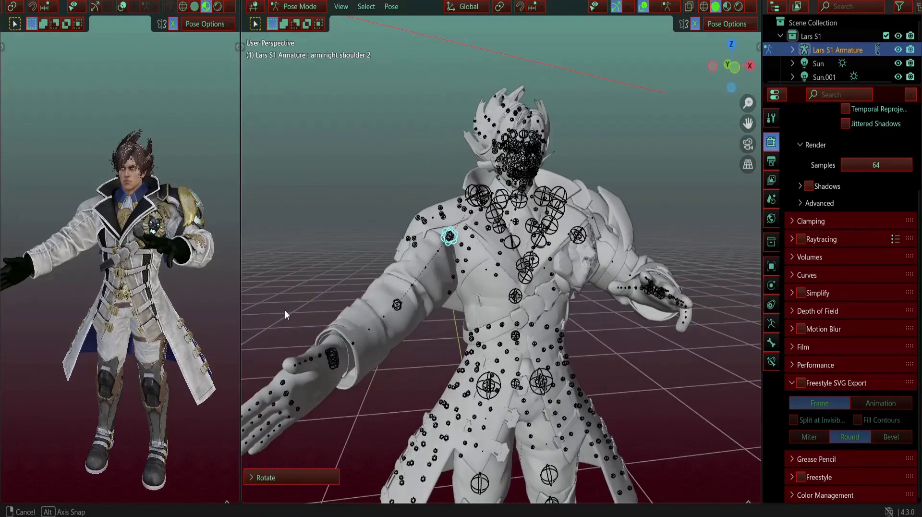
Step: Clear the rotation of all the armature's bones, and leave every bone deselected
key(a)
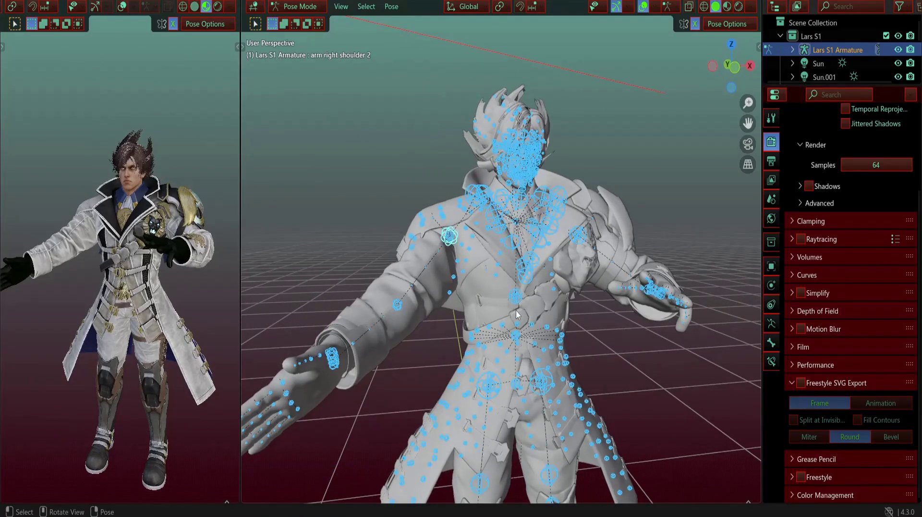
key(alt+r)
scroll(487, 283, up, 5)
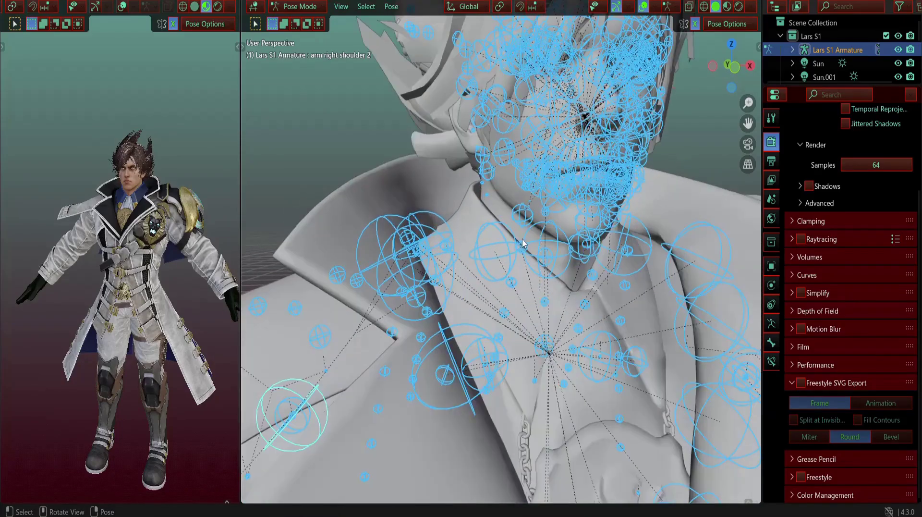
middle_drag(523, 242, 682, 206)
key(alt+a)
scroll(682, 202, down, 3)
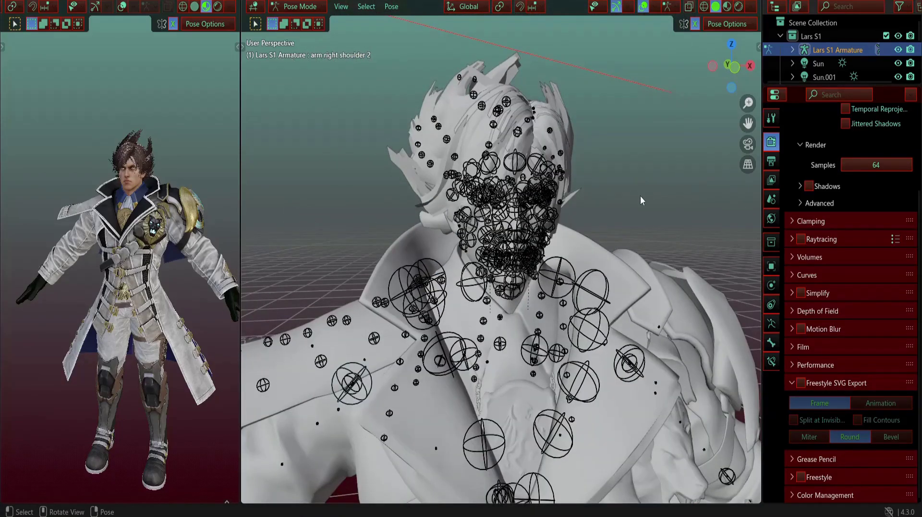
Step: Try rotating the swept-back hair strands with the bones hair left b0.002 and hair right d0.003
scroll(634, 191, up, 2)
middle_drag(549, 233, 560, 265)
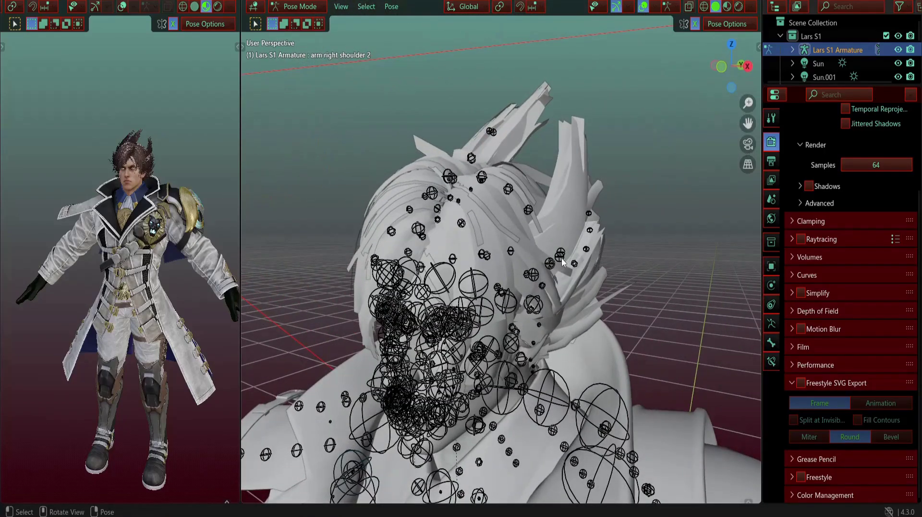
click(561, 263)
key(r)
click(569, 307)
middle_drag(569, 307, 532, 297)
key(r)
click(535, 271)
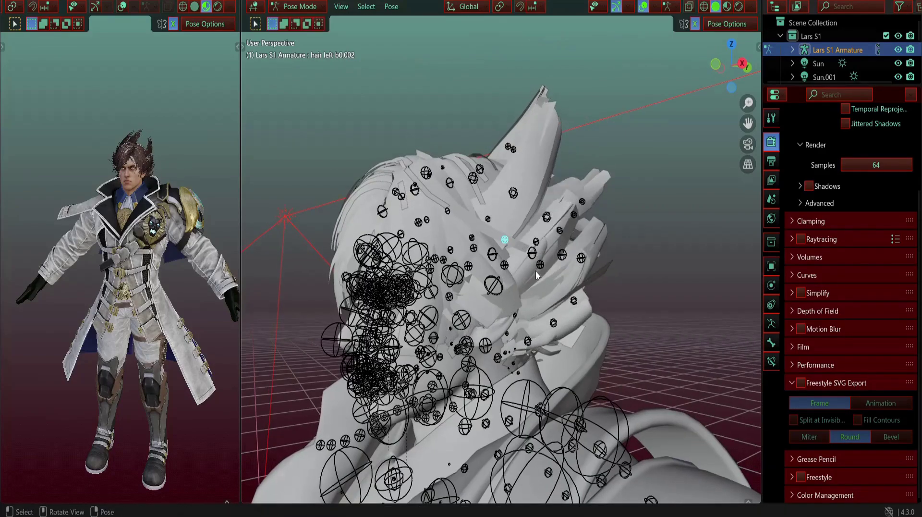
click(537, 270)
key(r)
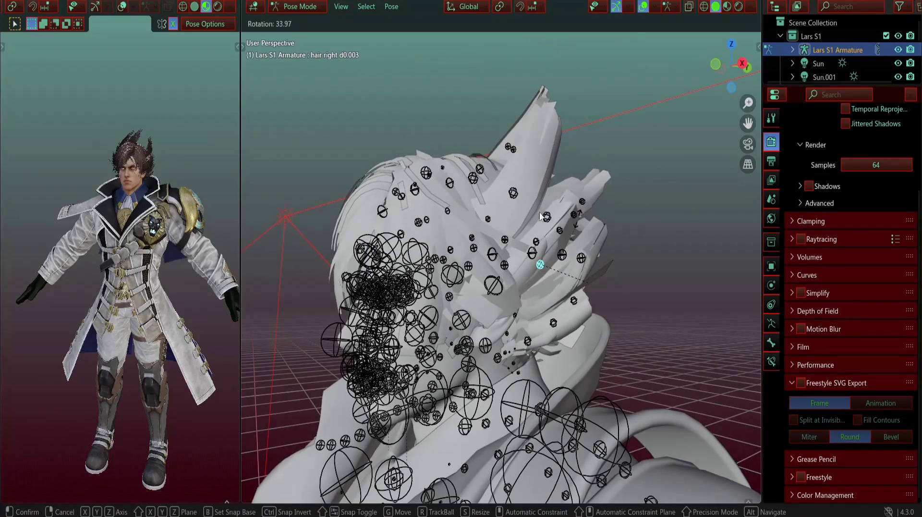
click(572, 262)
Step: Zoom the rendered preview in on the face, and try moving the collar.012 and head chin bones
middle_drag(573, 262, 512, 268)
scroll(122, 230, up, 5)
shift+middle_drag(117, 116, 100, 251)
scroll(125, 250, up, 4)
scroll(48, 245, up, 5)
scroll(100, 251, down, 2)
middle_drag(548, 342, 507, 359)
click(493, 362)
key(g)
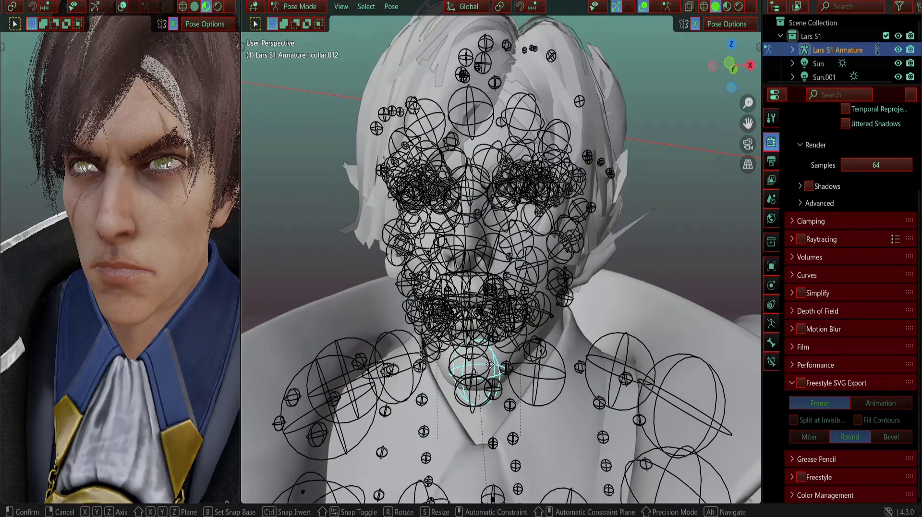
click(484, 367)
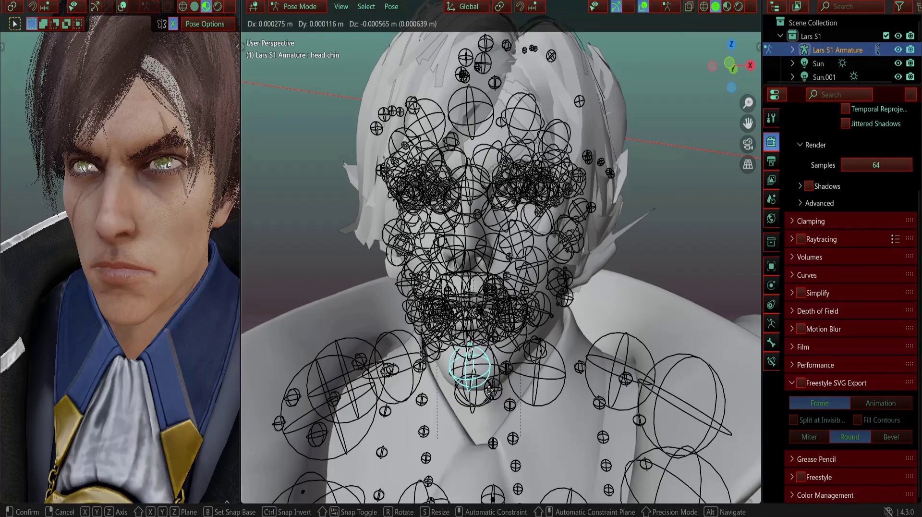
click(492, 368)
Step: Try pulling the left mouth corner outward and upward with the bone head lip corner left
middle_drag(493, 367, 524, 275)
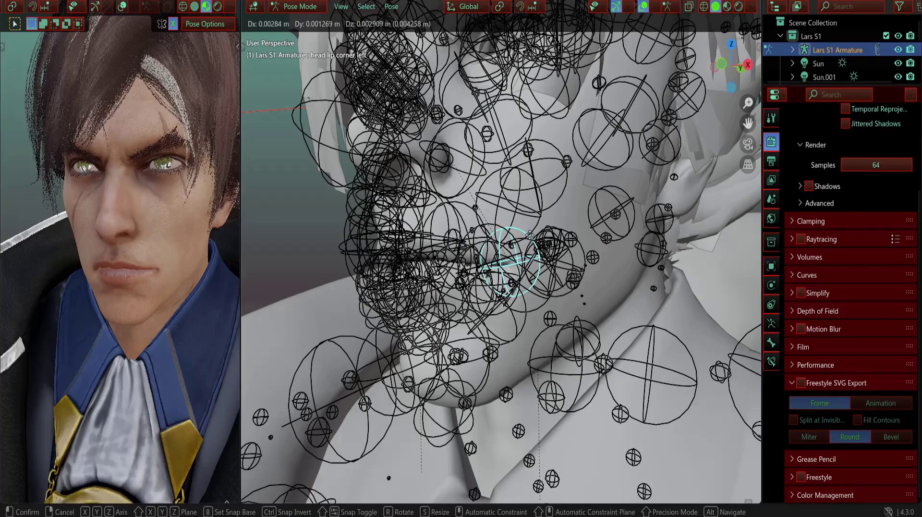
key(Escape)
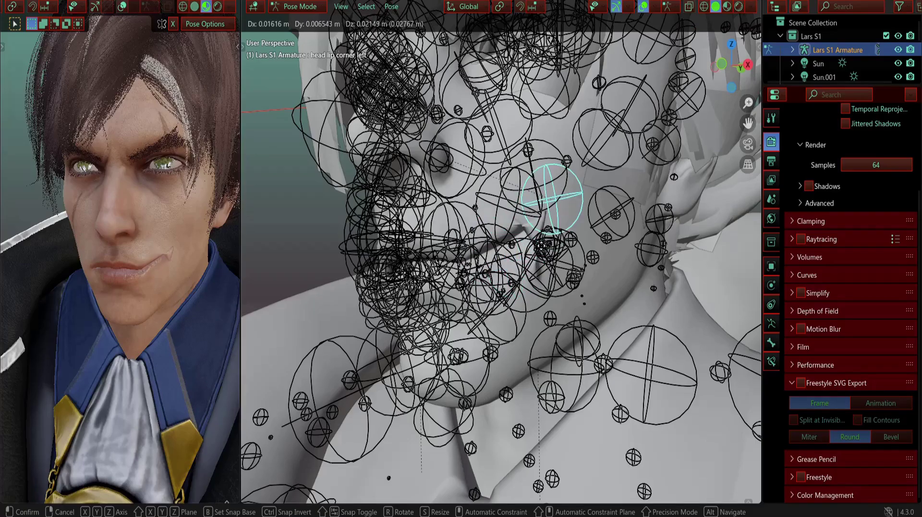
key(Escape)
middle_drag(545, 261, 434, 309)
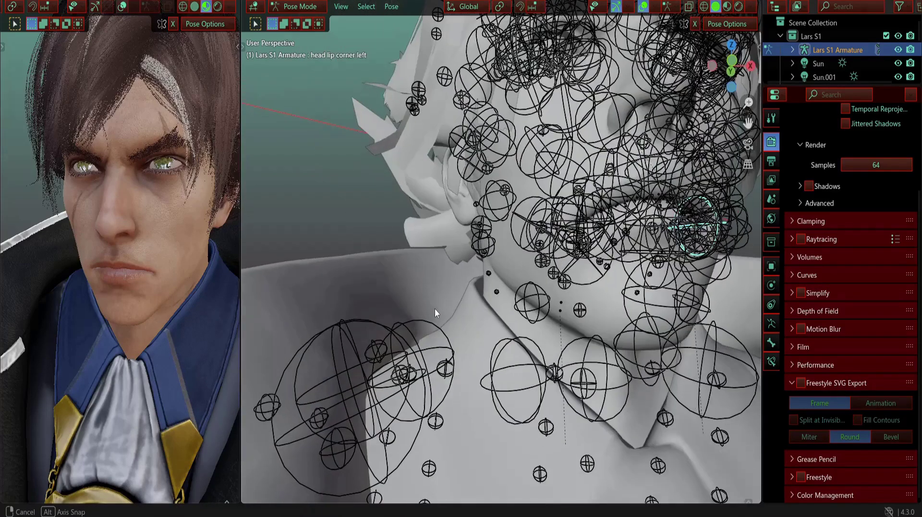
Step: Try moving the lower lip with its middle bone and the lower left lip bone
key(shift+c)
scroll(618, 258, up, 8)
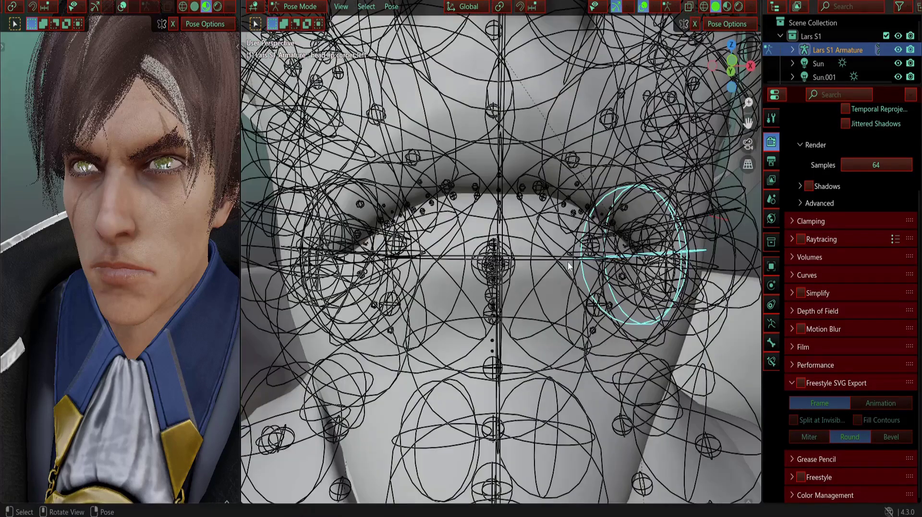
scroll(546, 274, down, 5)
click(527, 274)
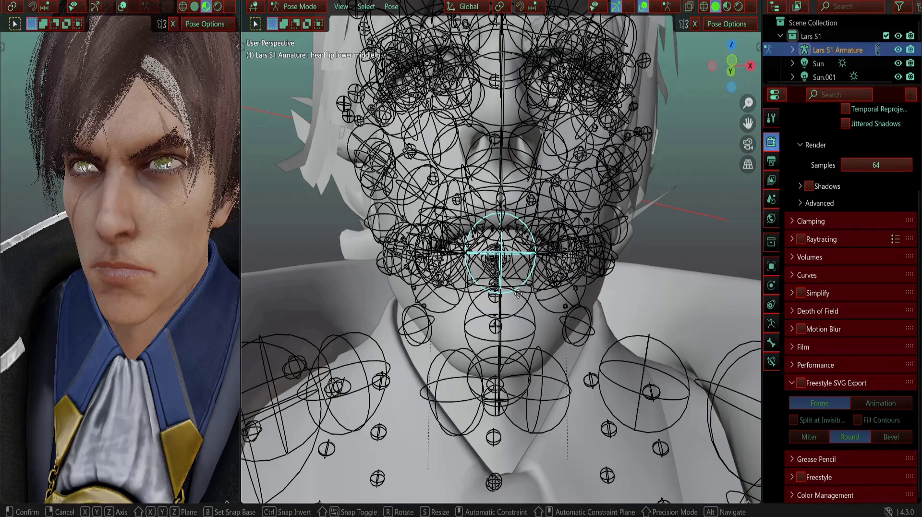
key(g)
right_click(513, 277)
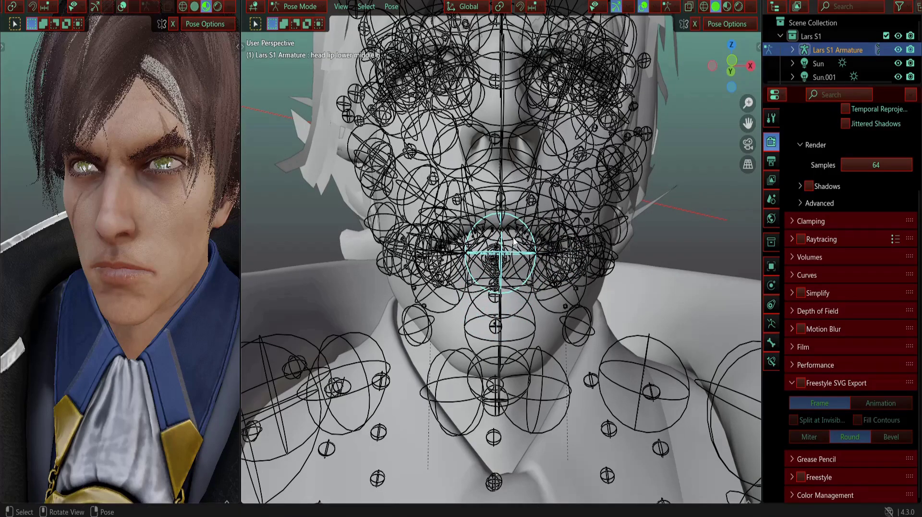
key(g)
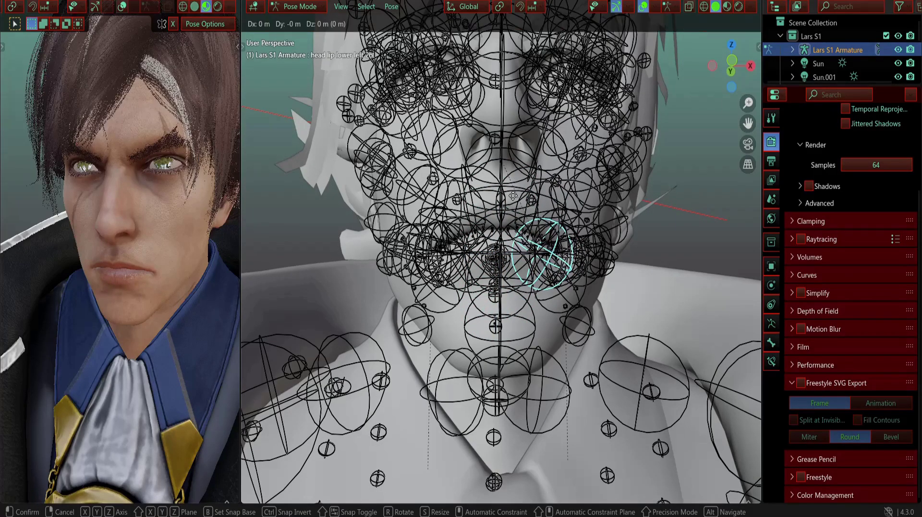
right_click(535, 276)
Step: Locate the teeth bones inside the head, picking head teeth upper root and head teeth upper right
scroll(471, 310, down, 7)
middle_drag(534, 277, 499, 240)
key(a)
scroll(486, 298, up, 7)
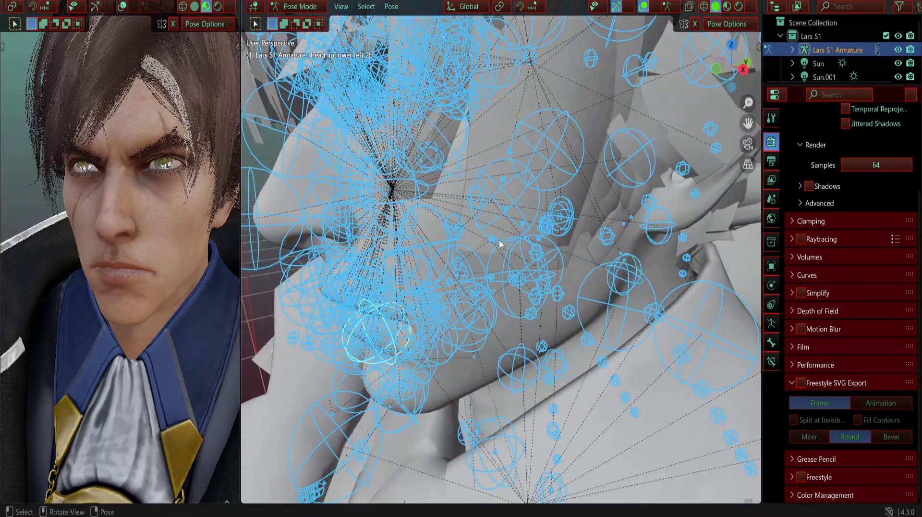
click(496, 241)
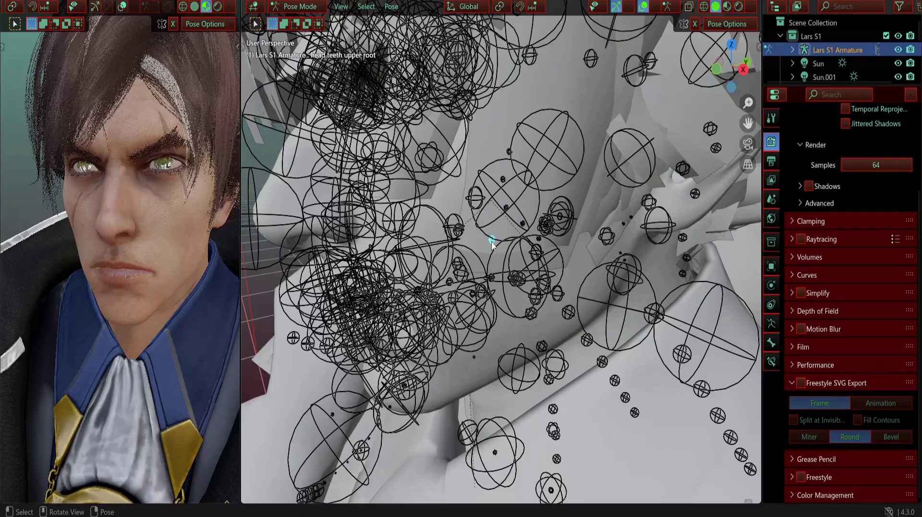
middle_drag(491, 242, 443, 220)
key(a)
click(421, 207)
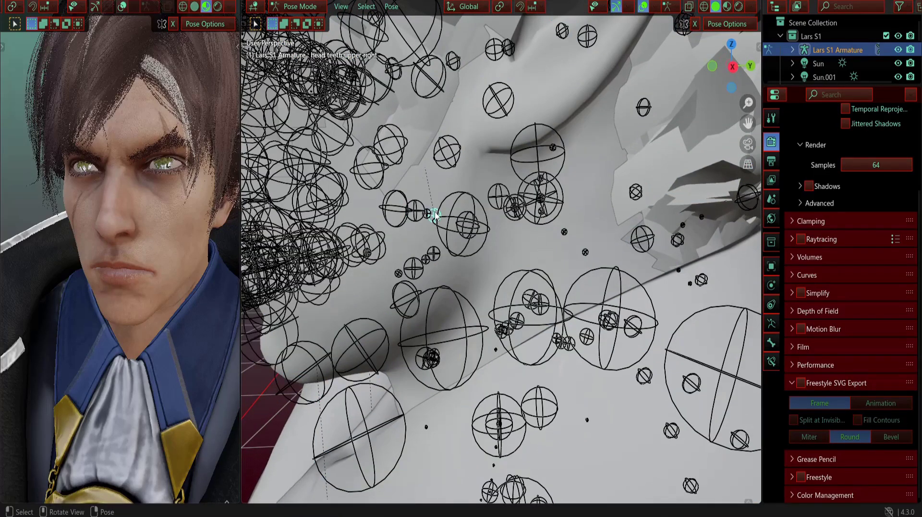
Step: Try rotating the upper teeth with the bone head teeth upper root
middle_drag(397, 249, 499, 259)
scroll(431, 269, down, 3)
key(r)
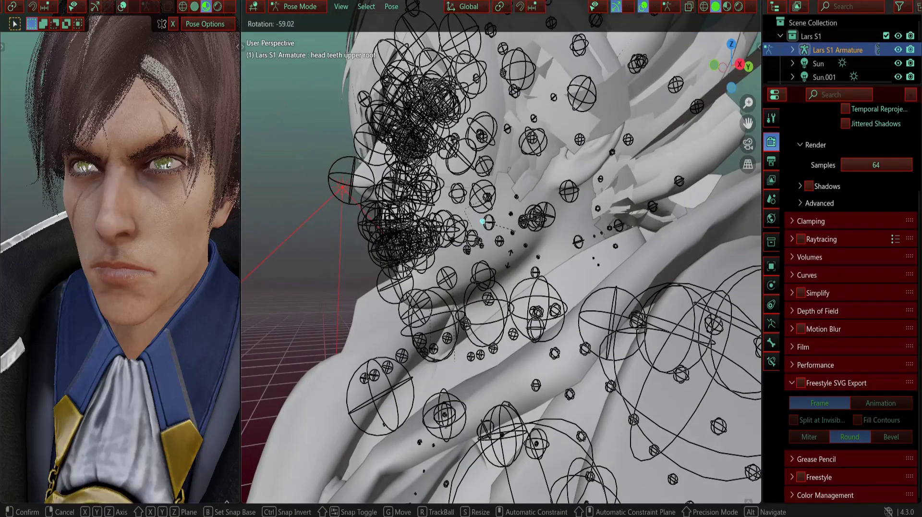
click(506, 264)
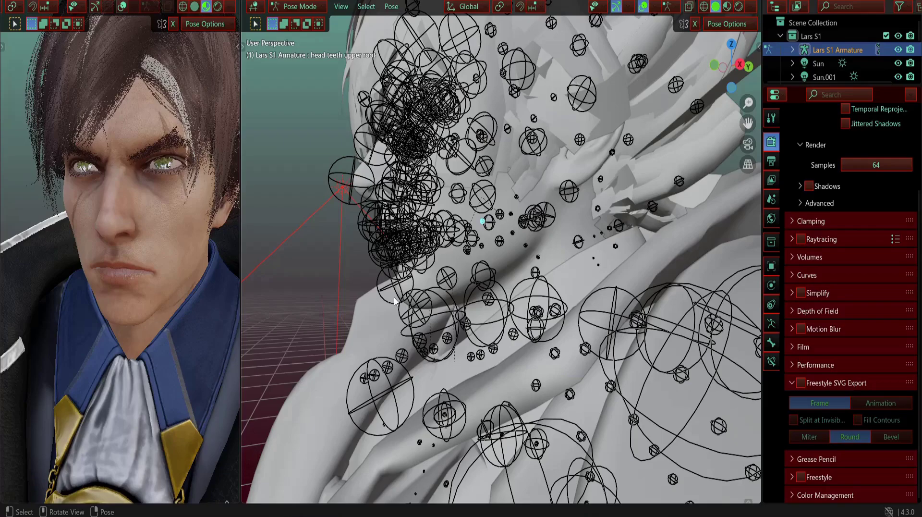
Step: Examine the facial and hair bone controls around the head from several angles
middle_drag(430, 334, 480, 336)
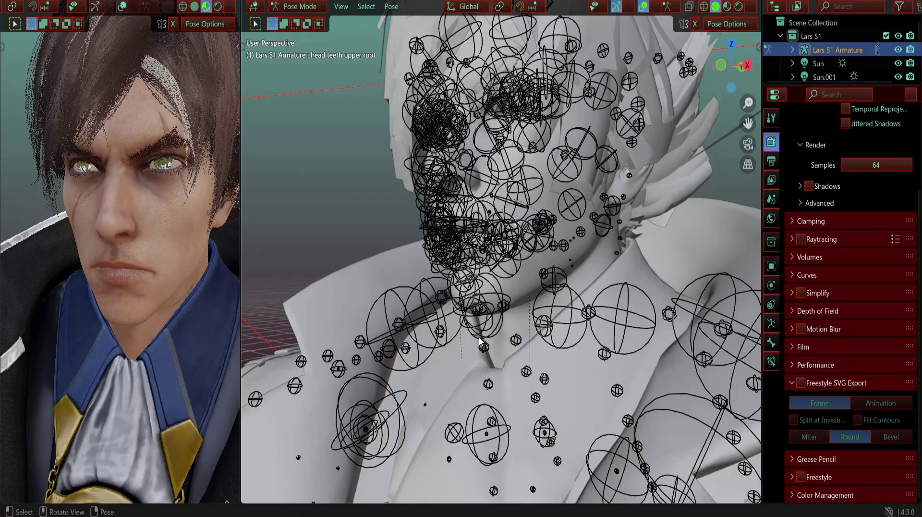
shift+middle_drag(479, 336, 519, 280)
shift+middle_drag(527, 173, 553, 207)
shift+middle_drag(528, 200, 547, 259)
middle_drag(548, 259, 583, 298)
ctrl+middle_drag(583, 269, 600, 298)
shift+middle_drag(600, 298, 572, 335)
scroll(482, 94, down, 3)
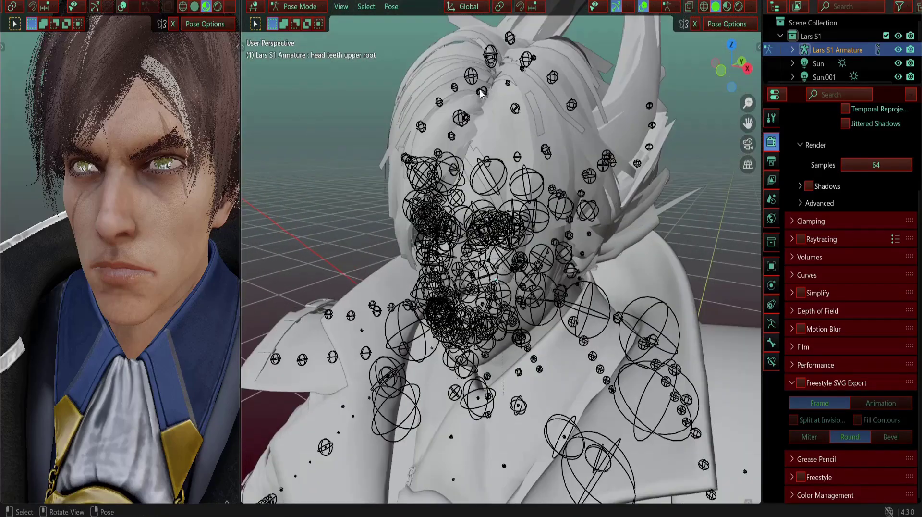
Step: Try rotating the front hair with the bone hair right c0.000
middle_drag(461, 125, 565, 184)
click(358, 99)
key(r)
click(438, 130)
scroll(438, 129, down, 5)
scroll(566, 185, up, 4)
key(r)
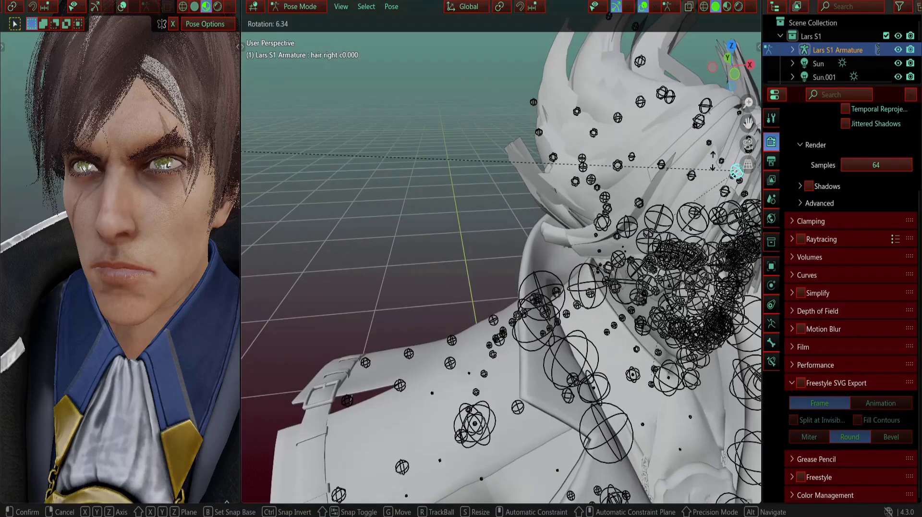
right_click(687, 166)
Step: Turn the rendered preview to the head's right side, and try a larger rotation of hair right c0.000
scroll(47, 119, down, 5)
middle_drag(49, 120, 178, 132)
shift+middle_drag(173, 133, 154, 154)
scroll(154, 153, up, 2)
shift+middle_drag(658, 233, 598, 275)
key(r)
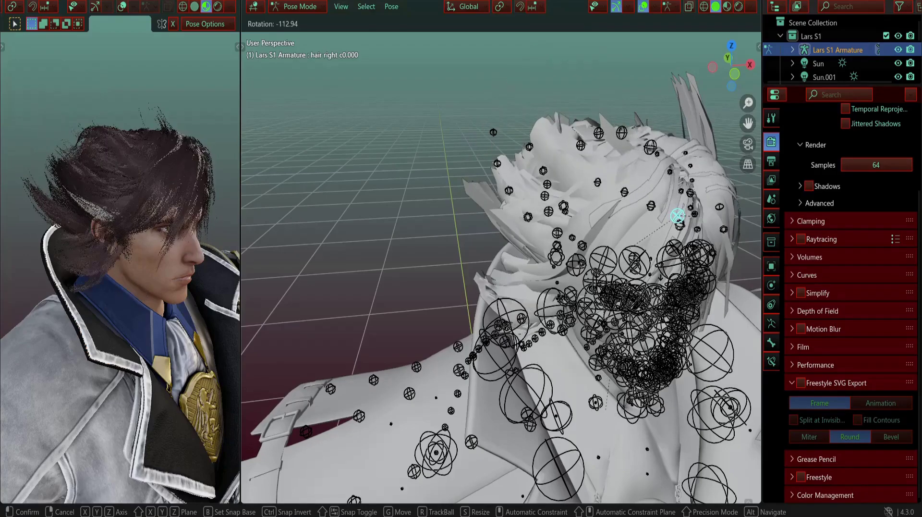
right_click(553, 258)
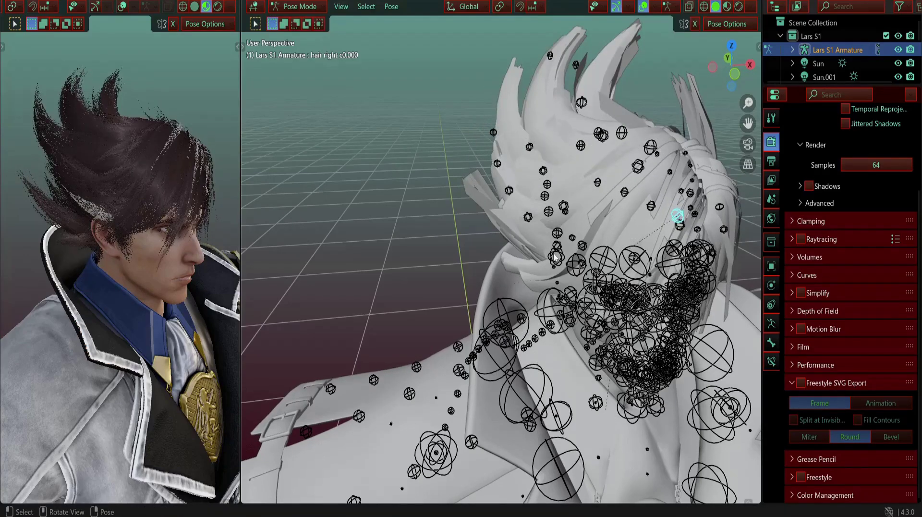
Step: Try rotating the hair strand above the right ear with the bone hair right a0.003
click(570, 202)
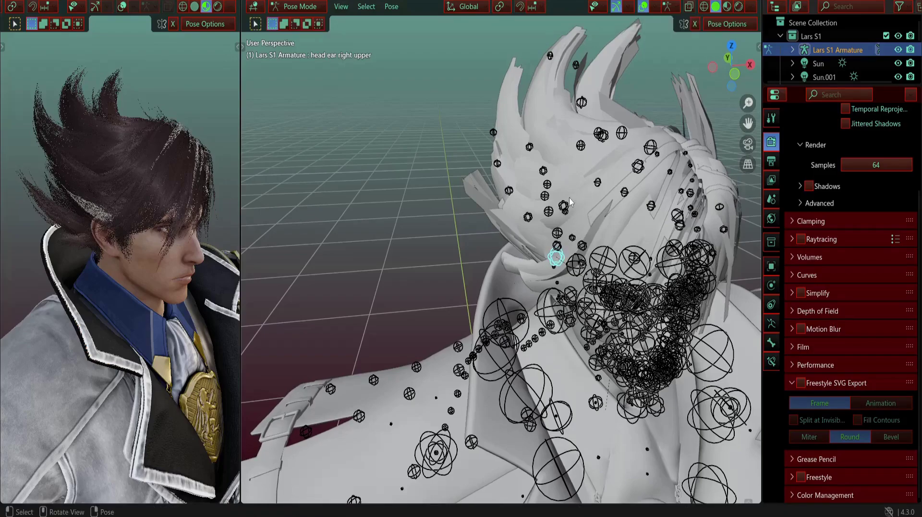
key(r)
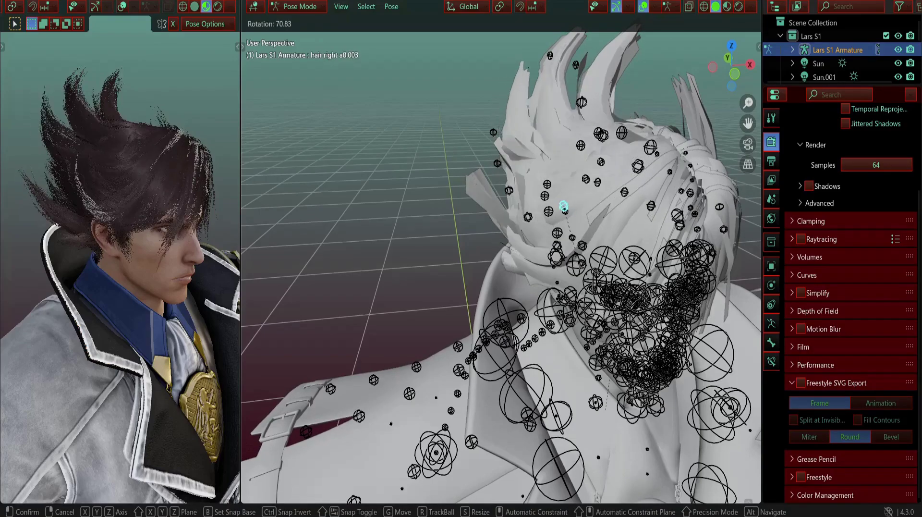
click(519, 194)
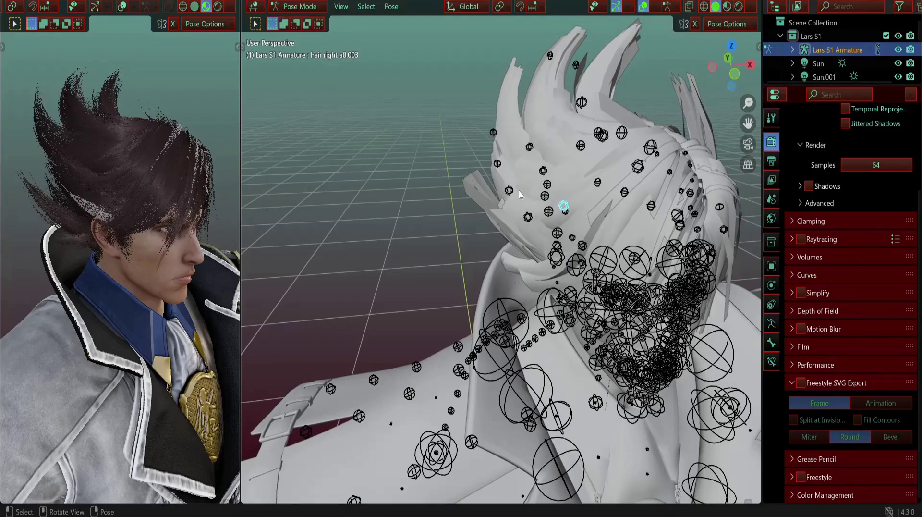
Step: Bend the swept-back strand at the back of the head by rotating hair right b0.003 about 46°
key(r)
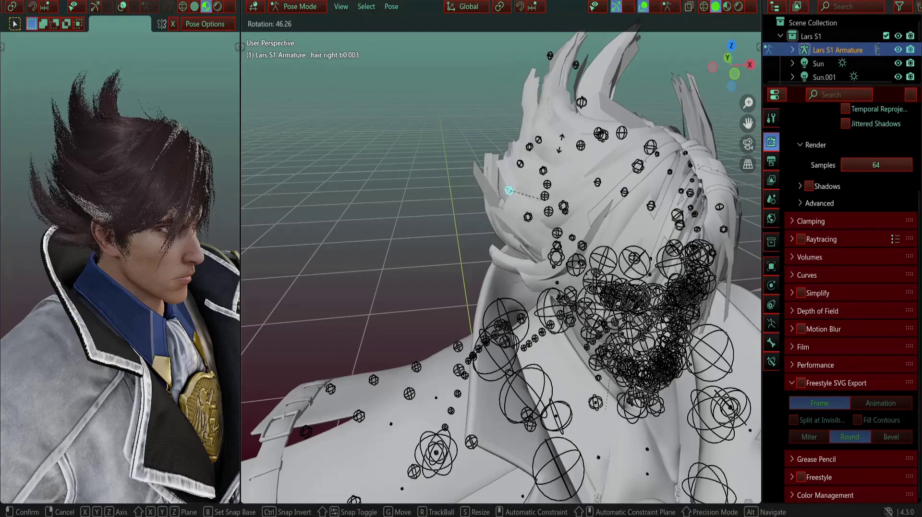
click(559, 135)
middle_drag(559, 136, 547, 217)
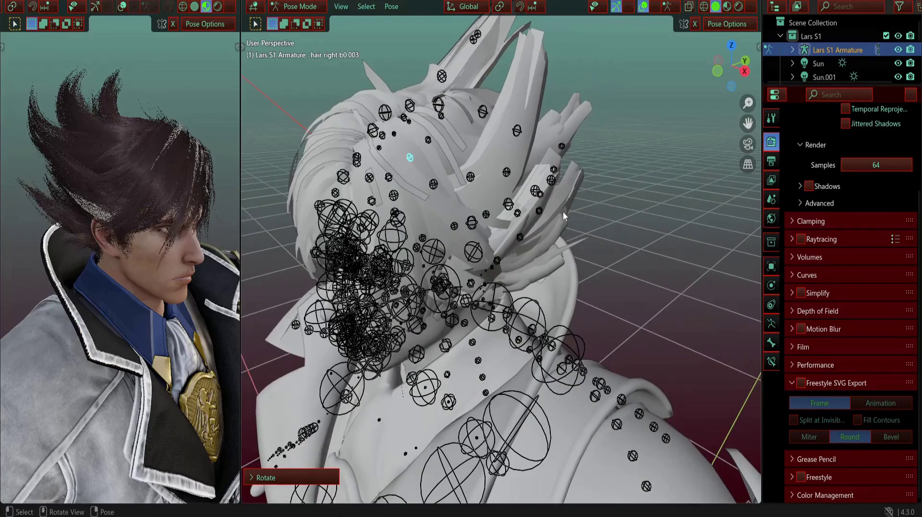
Step: Try rotating the hair at the back of the head with the bone hair lower0.003, and check the head in the rendered preview
key(r)
click(601, 234)
scroll(601, 234, down, 8)
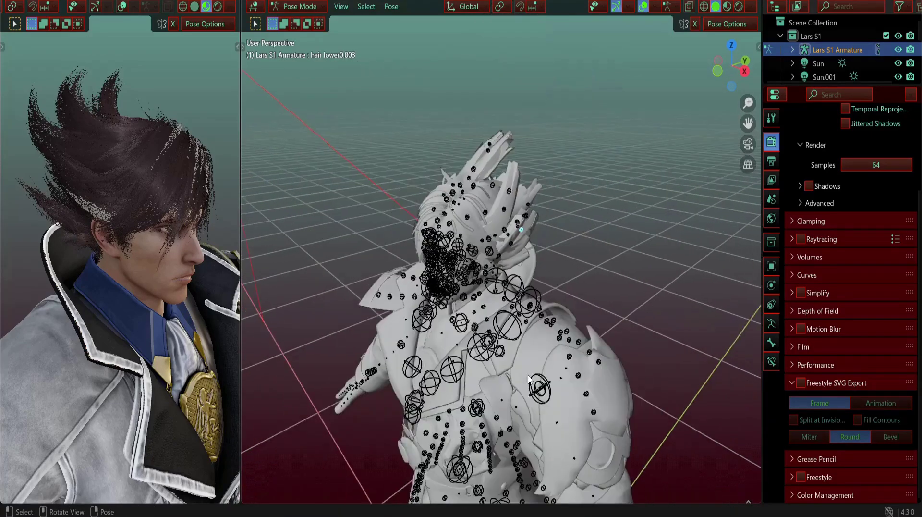
scroll(601, 234, up, 3)
middle_drag(177, 254, 88, 262)
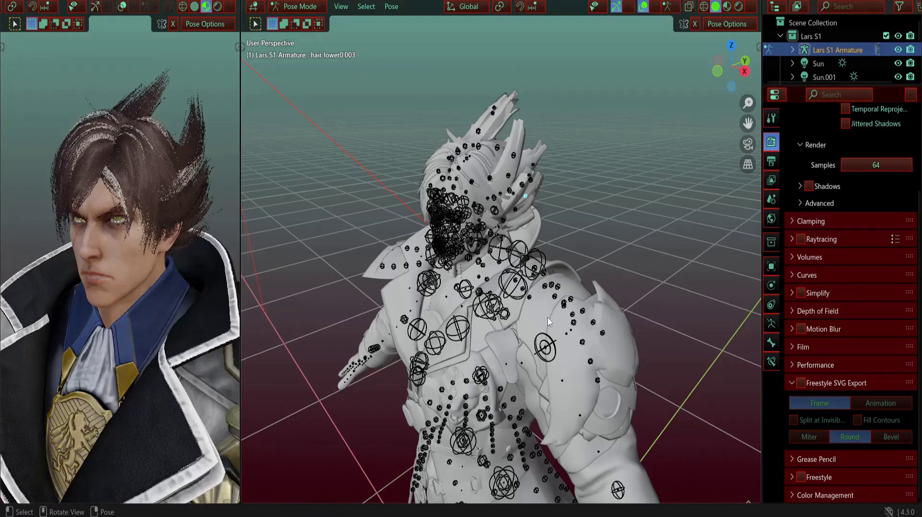
Step: Try moving the collar on the character's left side with the bones collar.018 and collar.016
middle_drag(549, 315, 691, 302)
click(616, 272)
key(r)
click(658, 264)
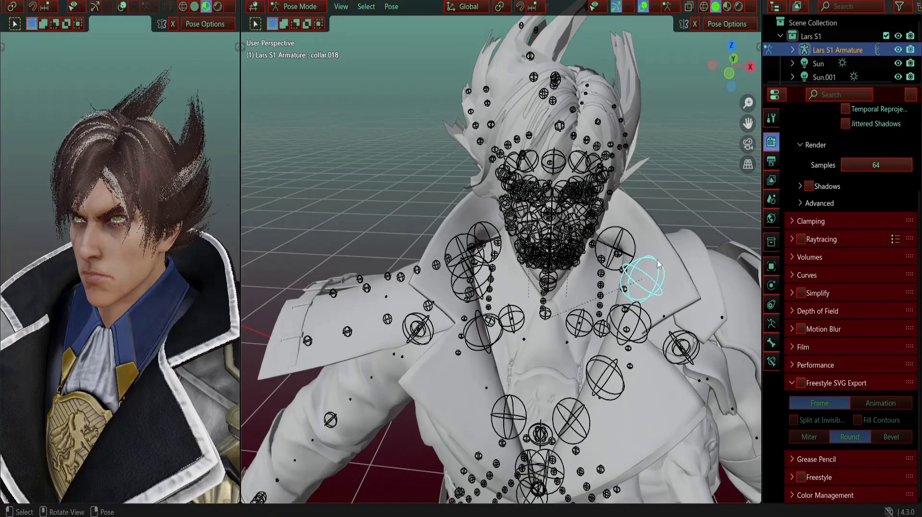
key(g)
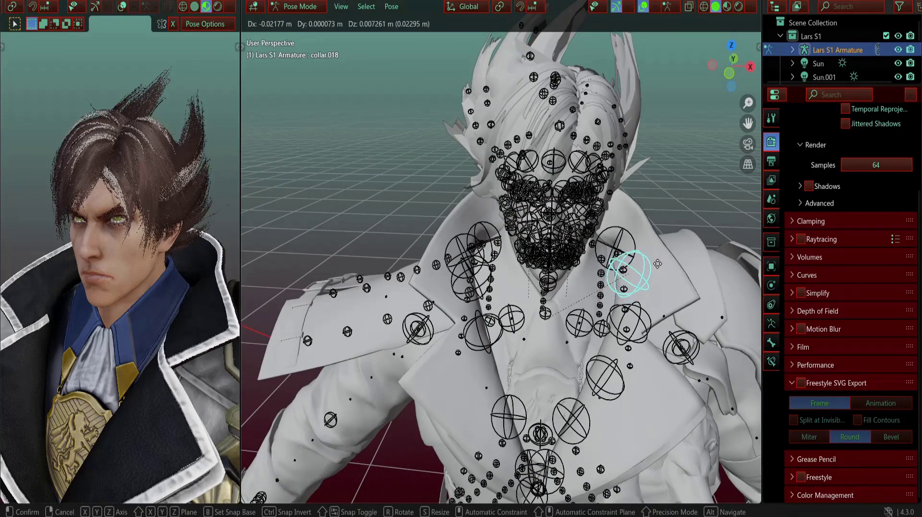
click(639, 264)
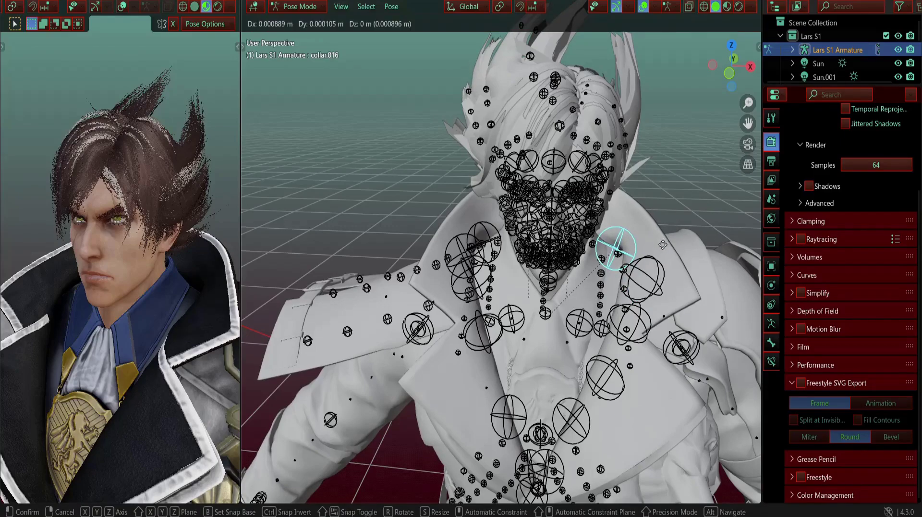
right_click(631, 247)
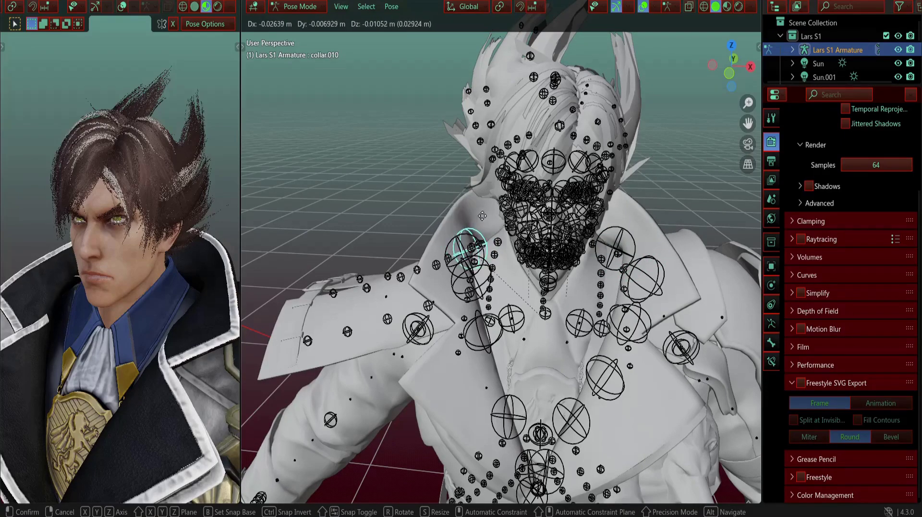
Step: Try moving the collar on the character's right side with the bones collar.010, collar.008 and collar.006
right_click(449, 244)
key(g)
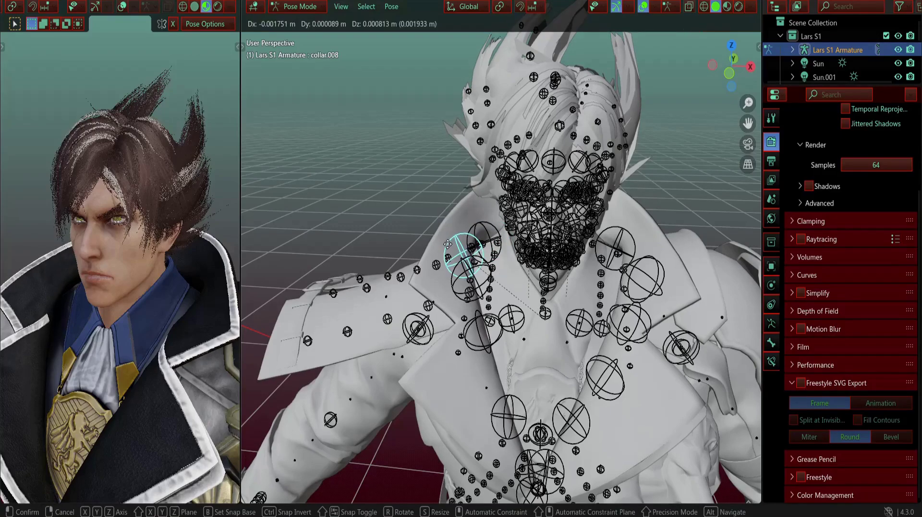
right_click(480, 293)
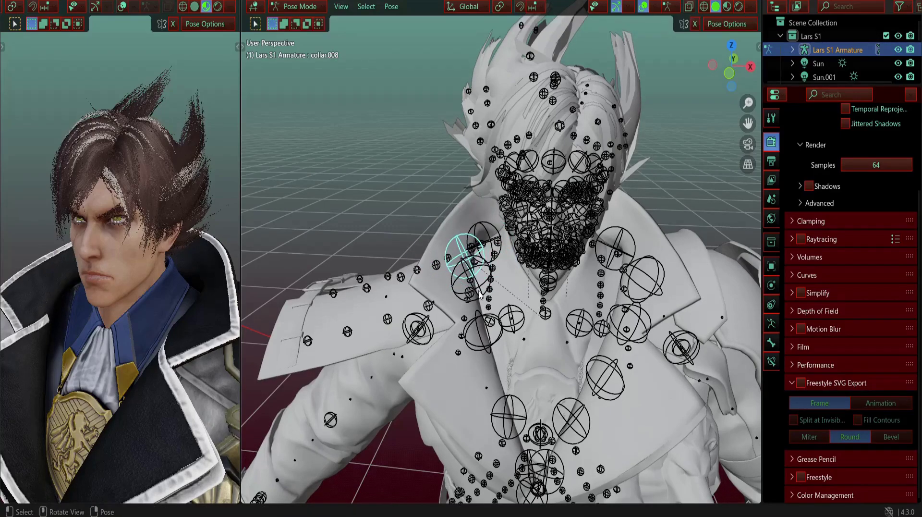
key(g)
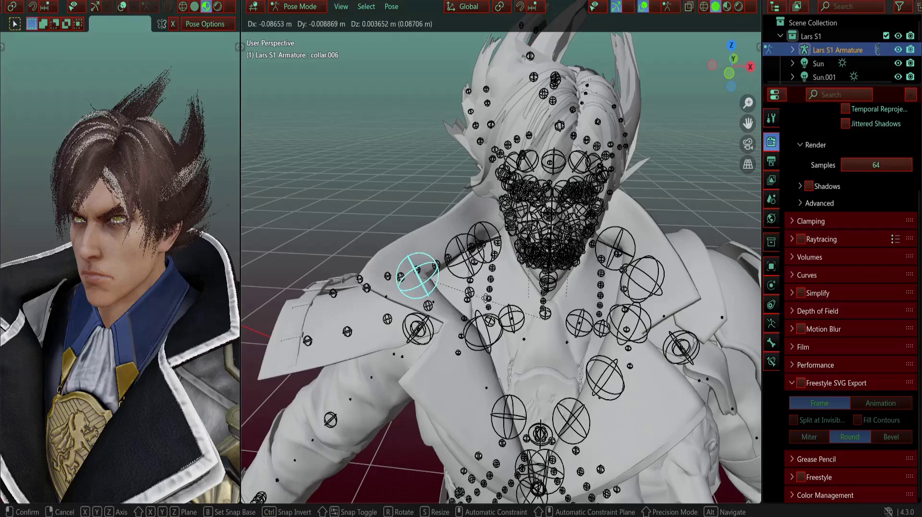
click(511, 289)
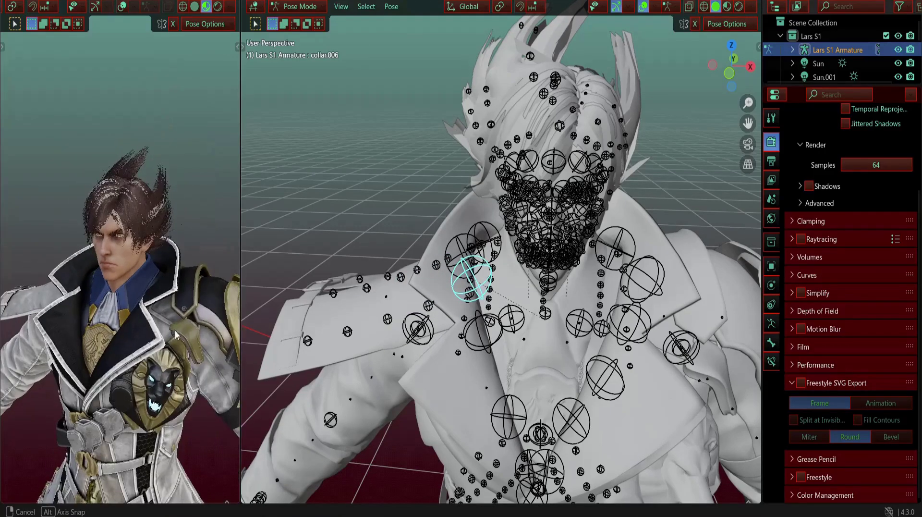
Step: Try moving the coat's chest lapels with the bones collar.002, collar.024 and collar.022
middle_drag(497, 363, 485, 309)
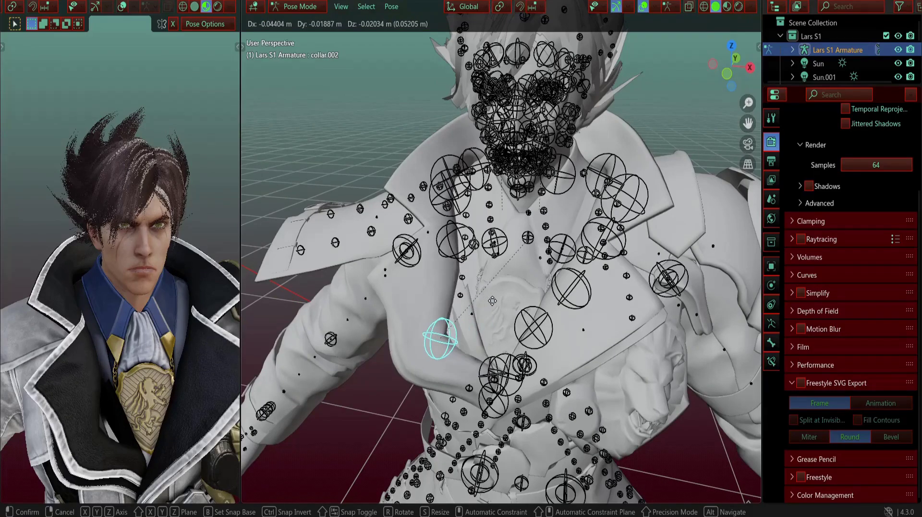
right_click(499, 316)
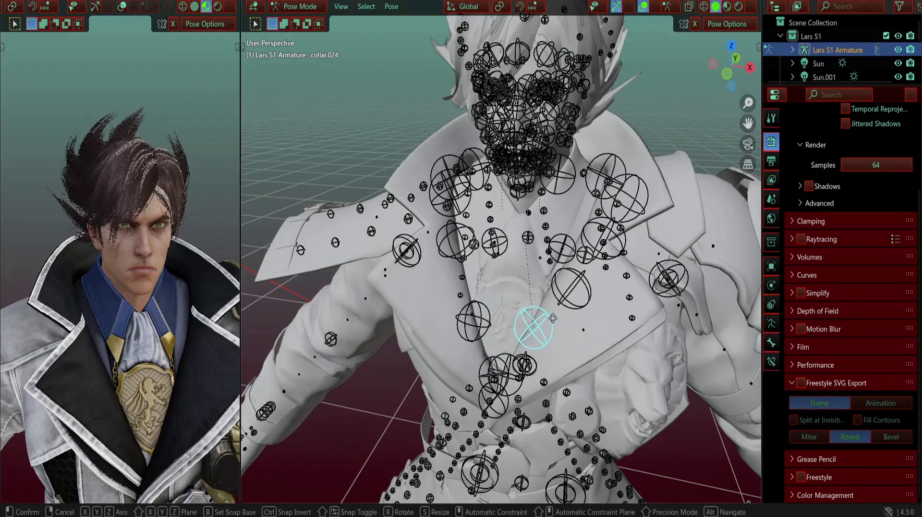
right_click(578, 284)
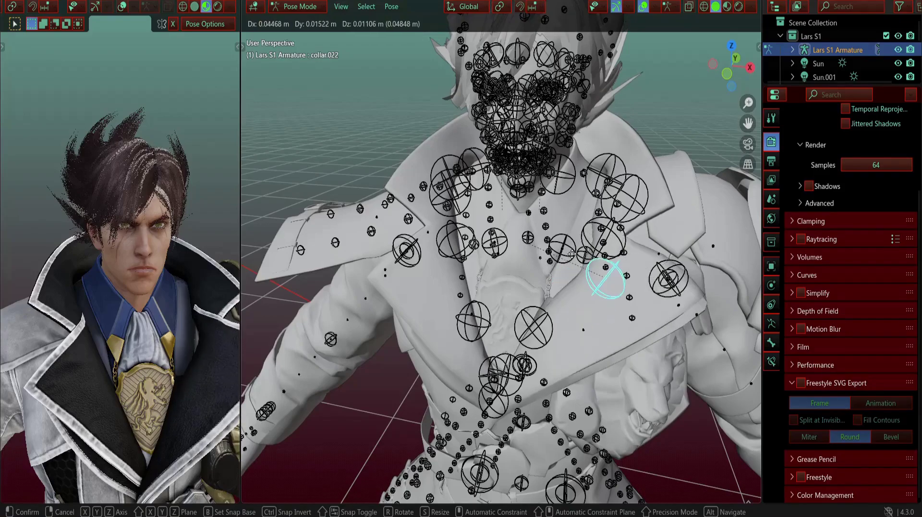
right_click(572, 262)
Step: Inspect the coat in the rendered preview, and try rotating the cape bone cape left0.004 on the character's back
scroll(175, 291, down, 4)
shift+middle_drag(175, 291, 169, 132)
middle_drag(168, 269, 121, 262)
scroll(121, 261, up, 3)
scroll(120, 261, down, 3)
scroll(560, 310, down, 4)
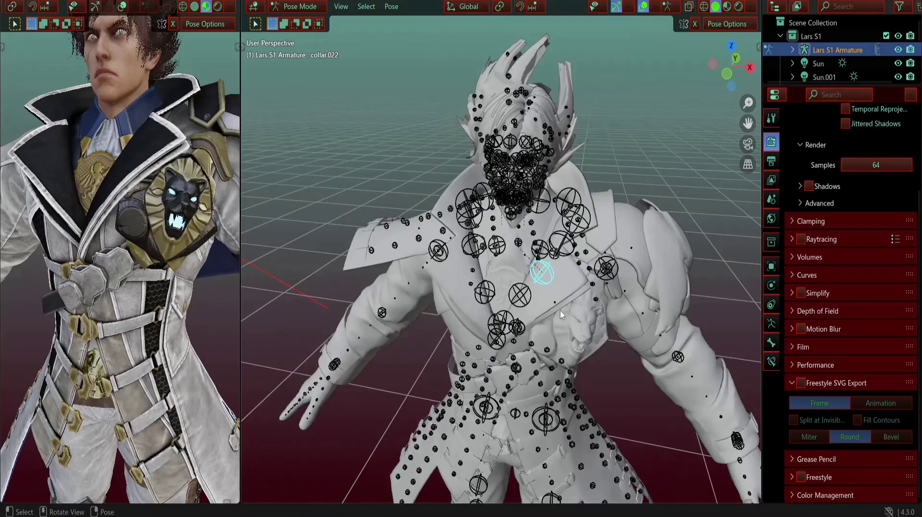
middle_drag(560, 310, 534, 345)
scroll(540, 301, up, 4)
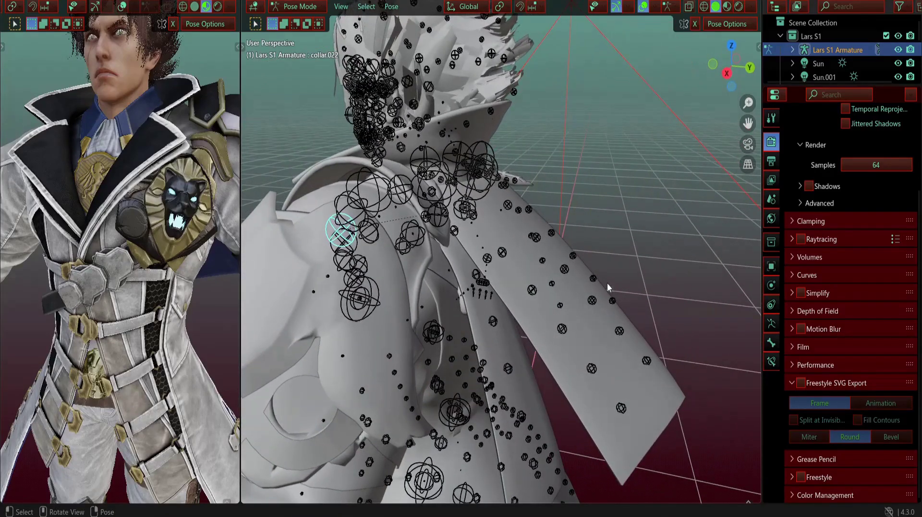
click(641, 310)
middle_drag(640, 299, 552, 374)
key(r)
right_click(661, 387)
Step: Select the upper row of bones across the back cape and the right shoulder cloth, and rotate them together
scroll(538, 360, up, 2)
middle_drag(523, 339, 489, 303)
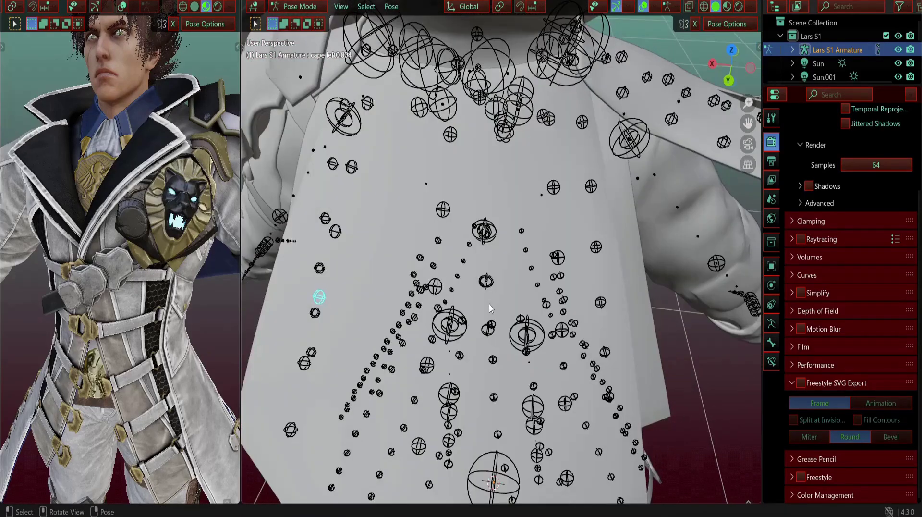
middle_drag(398, 201, 464, 238)
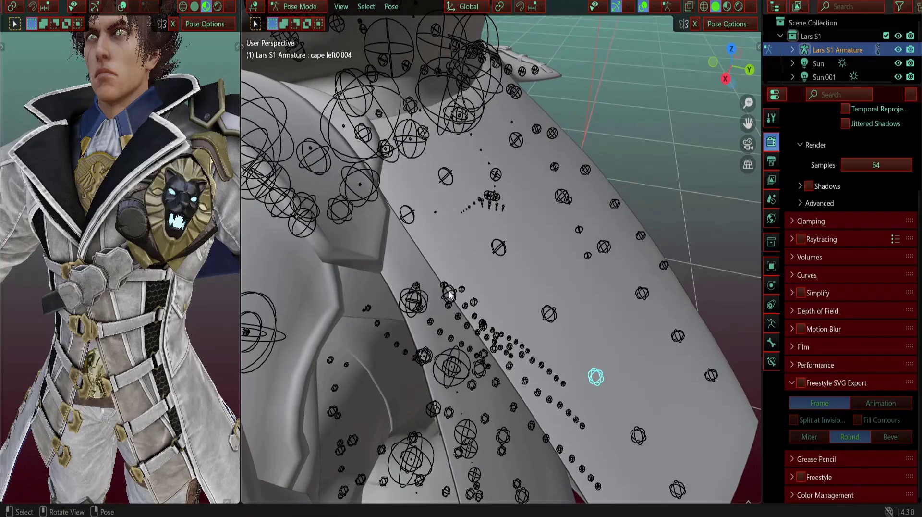
middle_drag(563, 195, 439, 193)
shift+click(558, 176)
shift+click(584, 182)
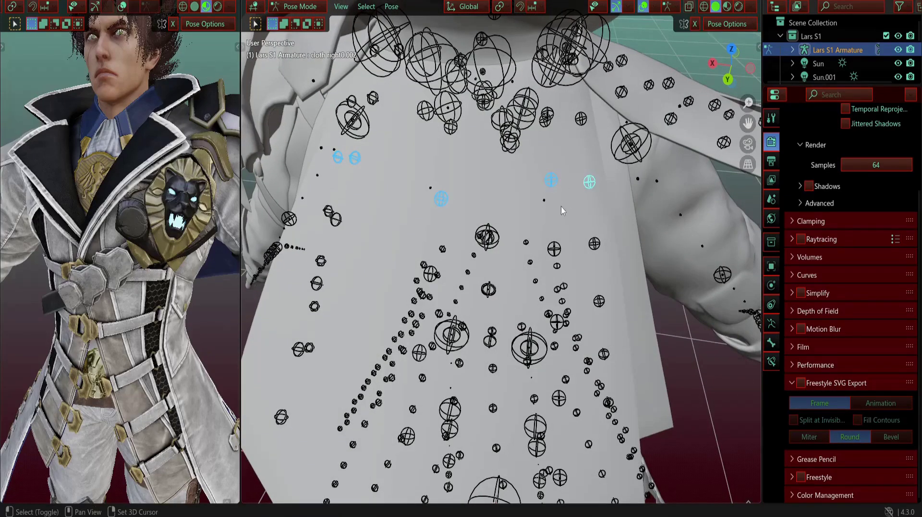
middle_drag(560, 206, 624, 217)
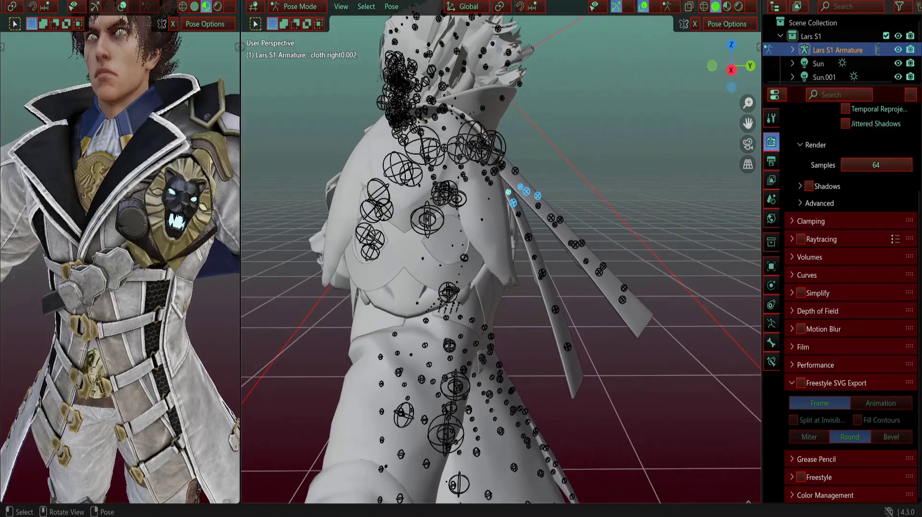
key(r)
click(615, 285)
Step: Rotate the selected cape and cloth bones once more from the character's other side, and reset the pose of all bones
middle_drag(615, 285, 518, 286)
key(r)
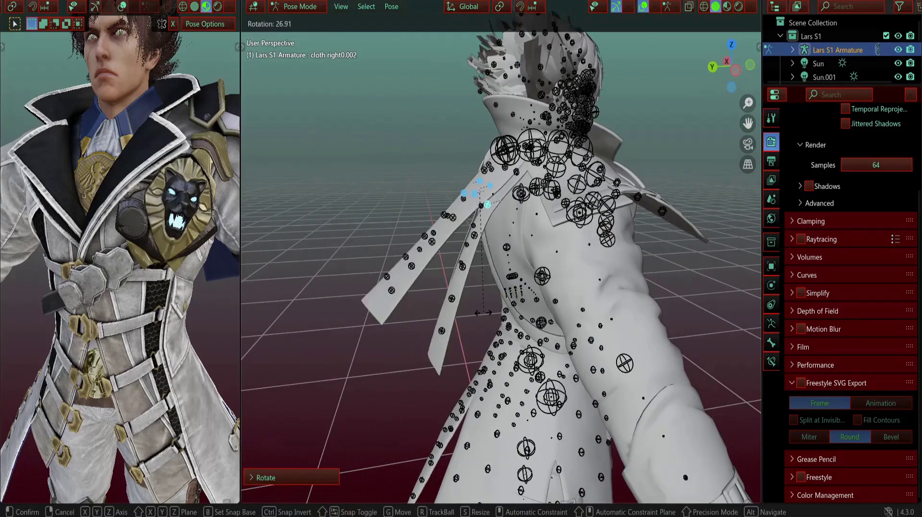
click(532, 303)
key(a)
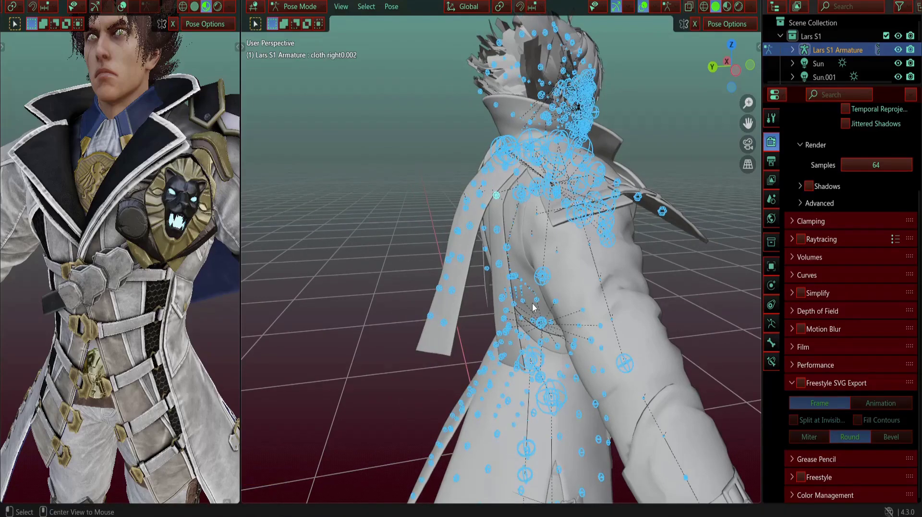
Step: Try rotating the right arm at the shoulder with the bone arm right shoulder 2
middle_drag(532, 302, 584, 329)
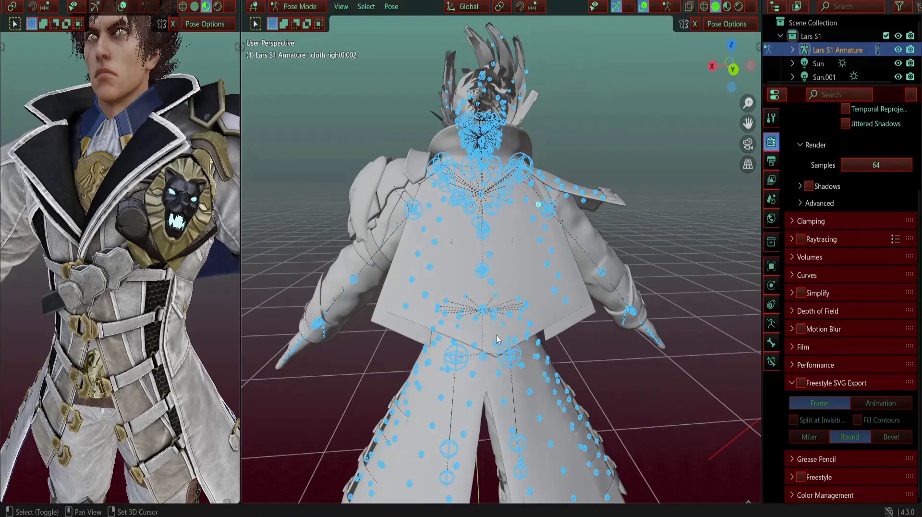
middle_drag(497, 338, 539, 299)
scroll(480, 298, up, 6)
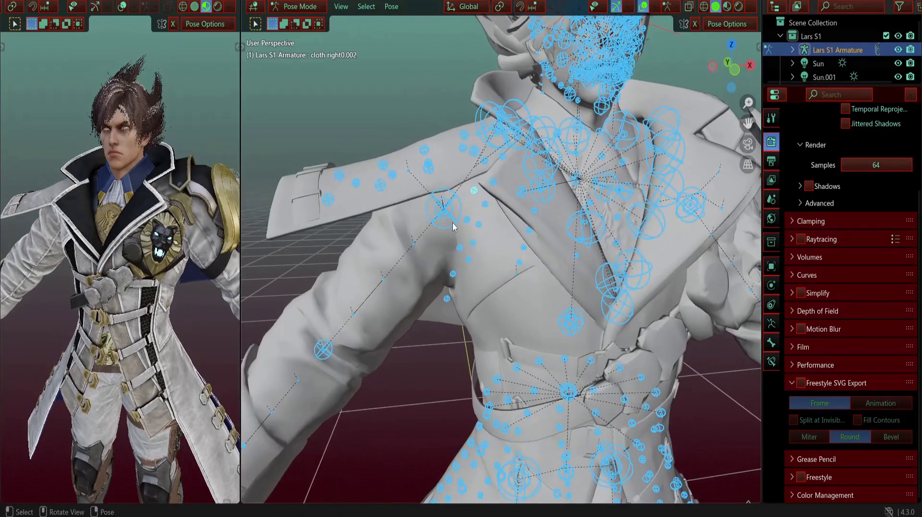
click(451, 224)
middle_drag(452, 224, 491, 251)
key(r)
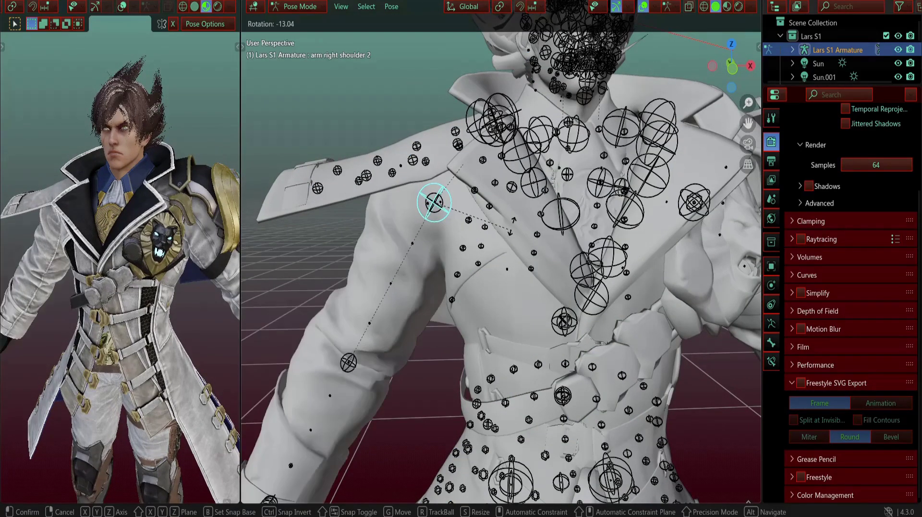
right_click(523, 237)
Step: Show the bone properties and select the bone arm left shoulder adj root inside the left shoulder
scroll(533, 236, down, 3)
middle_drag(557, 233, 686, 300)
scroll(530, 248, up, 4)
click(770, 341)
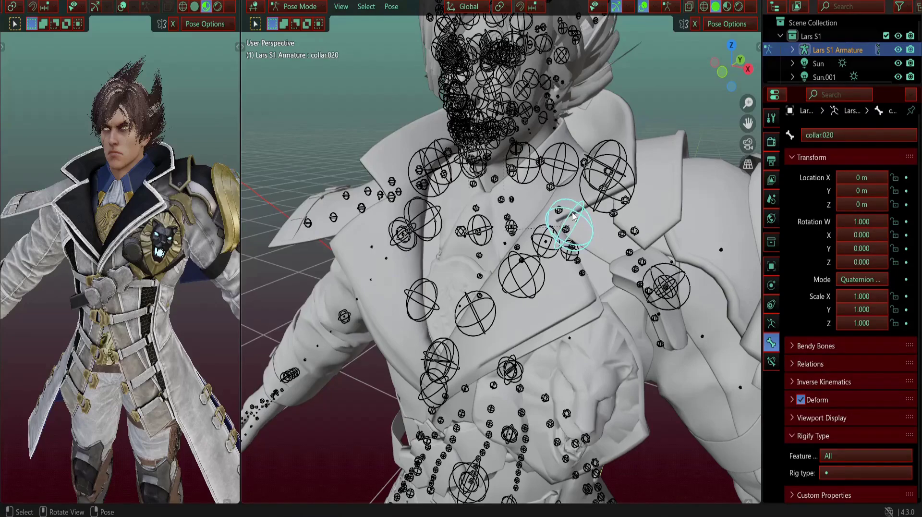
click(663, 286)
scroll(669, 284, down, 3)
scroll(670, 284, up, 3)
shift+middle_drag(669, 284, 498, 250)
scroll(512, 280, up, 1)
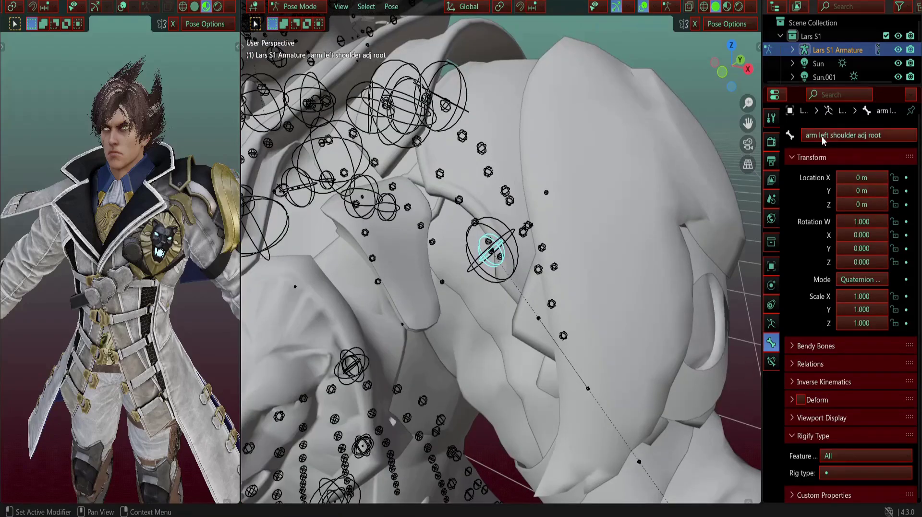
Step: Try moving arm left shoulder adj root, bring the left shoulder armor into the rendered preview, and try the move again
scroll(556, 232, down, 3)
key(g)
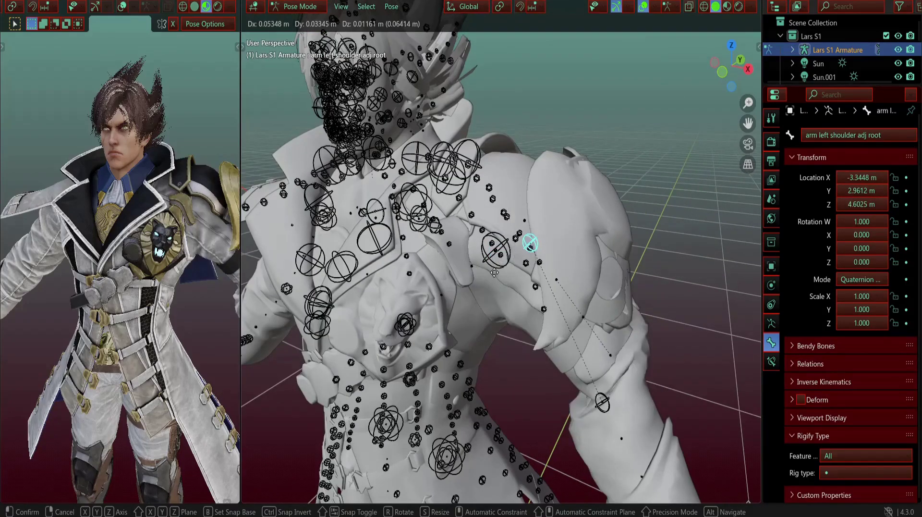
right_click(553, 240)
middle_drag(223, 238, 136, 247)
scroll(136, 247, up, 1)
shift+middle_drag(136, 247, 89, 262)
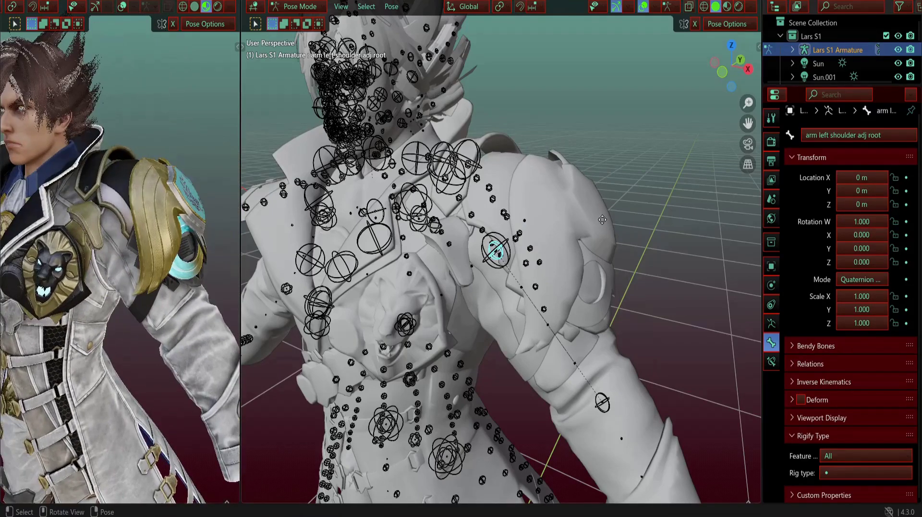
key(g)
right_click(572, 247)
Step: Try a free trackball rotation of the bone hair lower0.000 behind the neck
shift+middle_drag(383, 142, 489, 261)
scroll(443, 222, up, 5)
key(a)
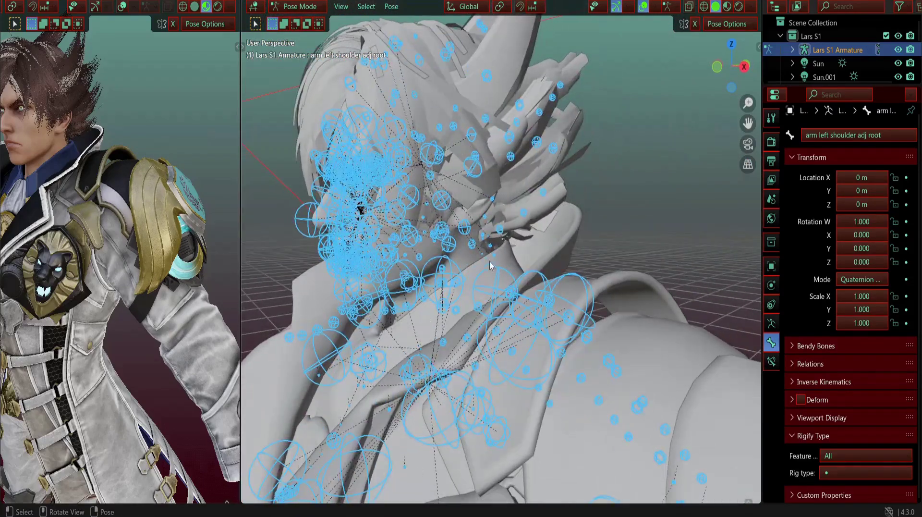
click(464, 227)
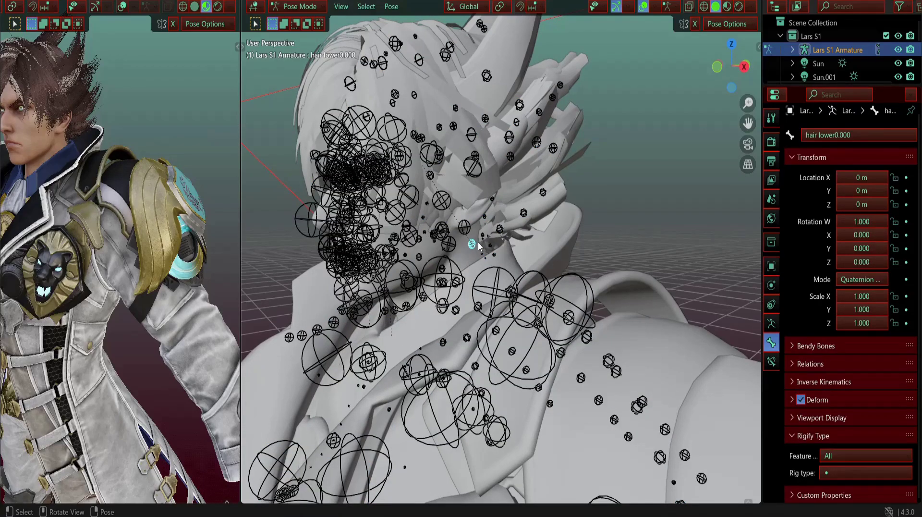
key(r)
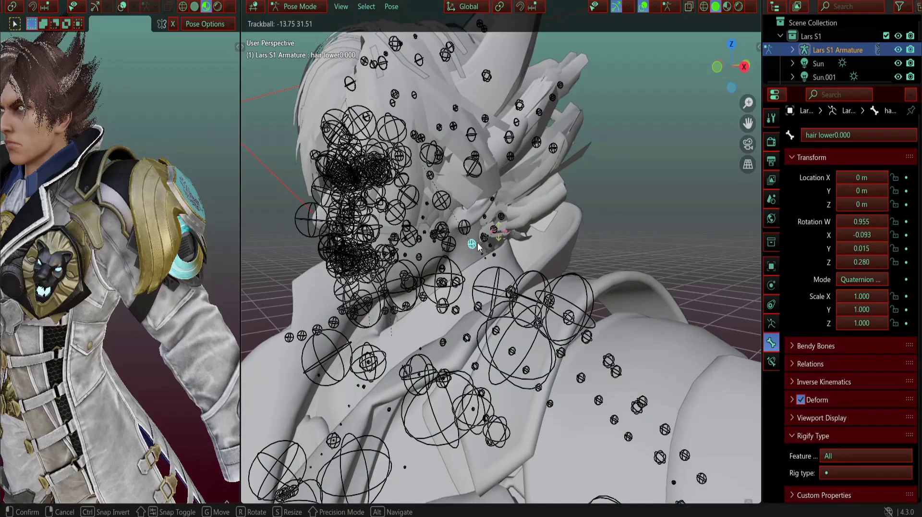
right_click(470, 246)
Step: Try rotating the upper left ear with the bone head ear left upper
middle_drag(469, 247, 439, 262)
key(a)
scroll(465, 263, up, 5)
scroll(440, 261, down, 5)
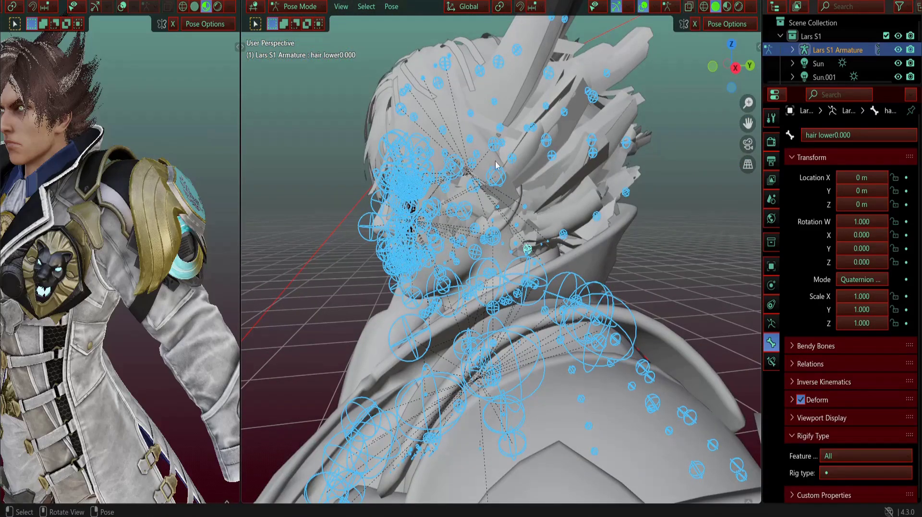
click(498, 181)
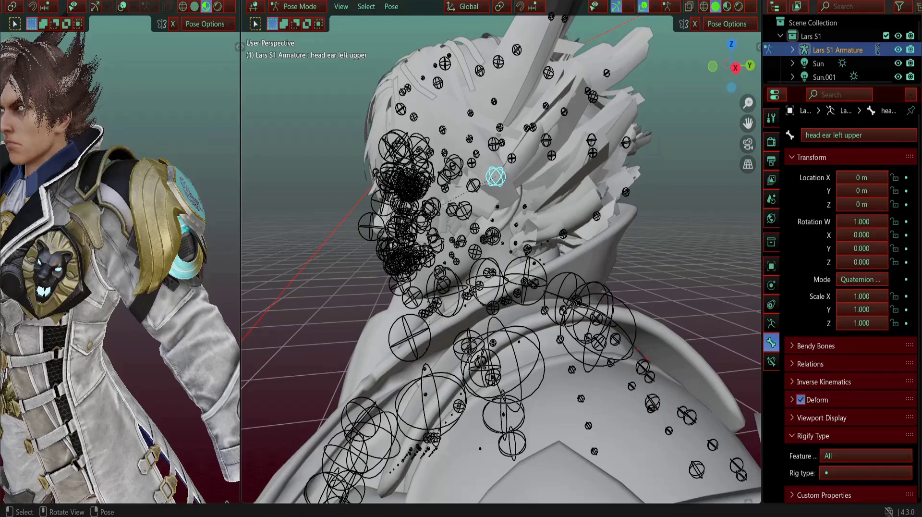
key(r)
right_click(235, 190)
Step: Try rotating the upper right ear with the bone head ear right upper
middle_drag(128, 191, 184, 211)
scroll(183, 211, up, 4)
click(464, 211)
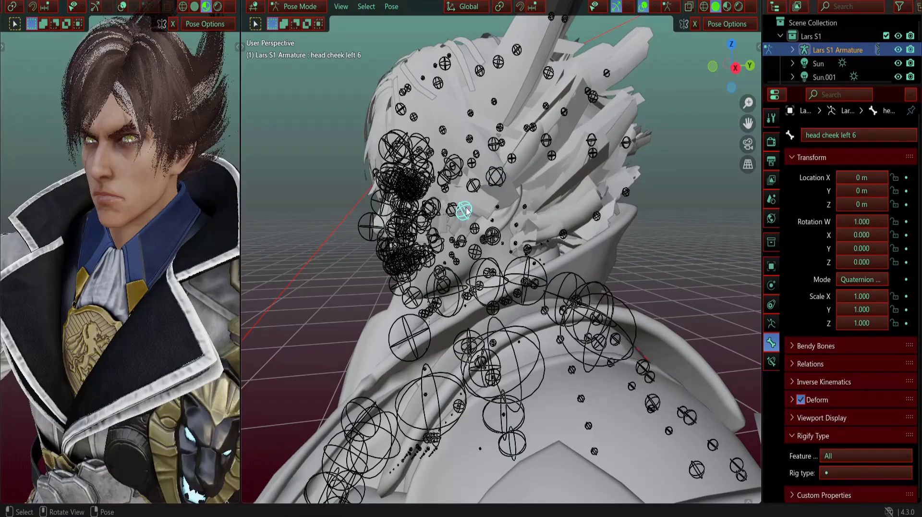
key(r)
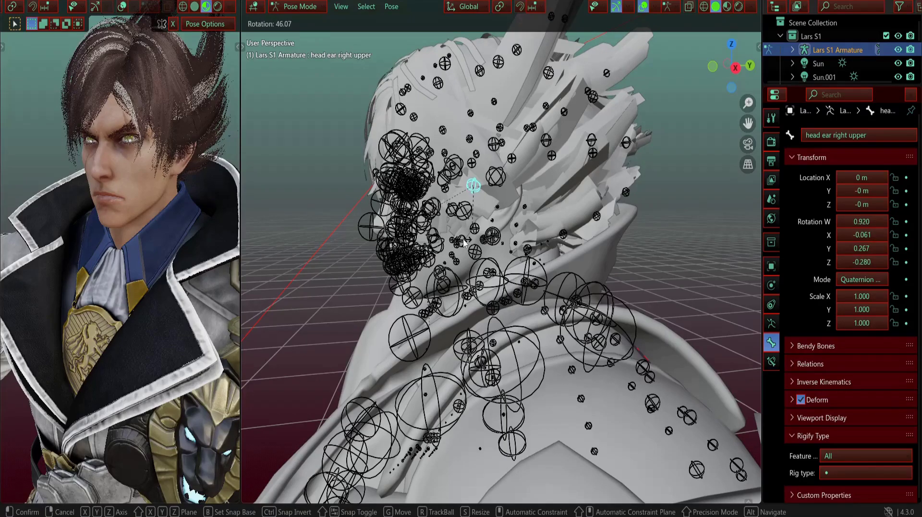
right_click(463, 239)
Step: Try a free trackball rotation of the bone unusedHead_scale_null inside the head
middle_drag(463, 239, 501, 231)
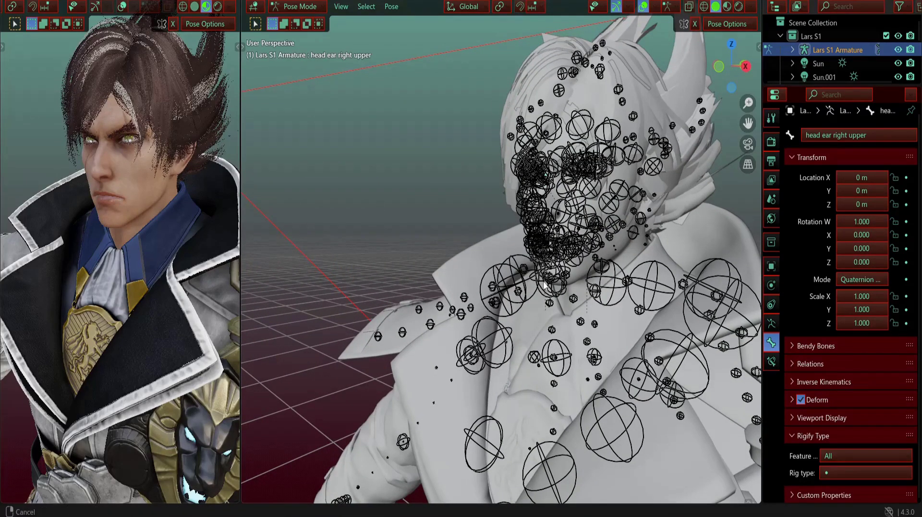
middle_drag(543, 284, 522, 269)
scroll(523, 269, up, 3)
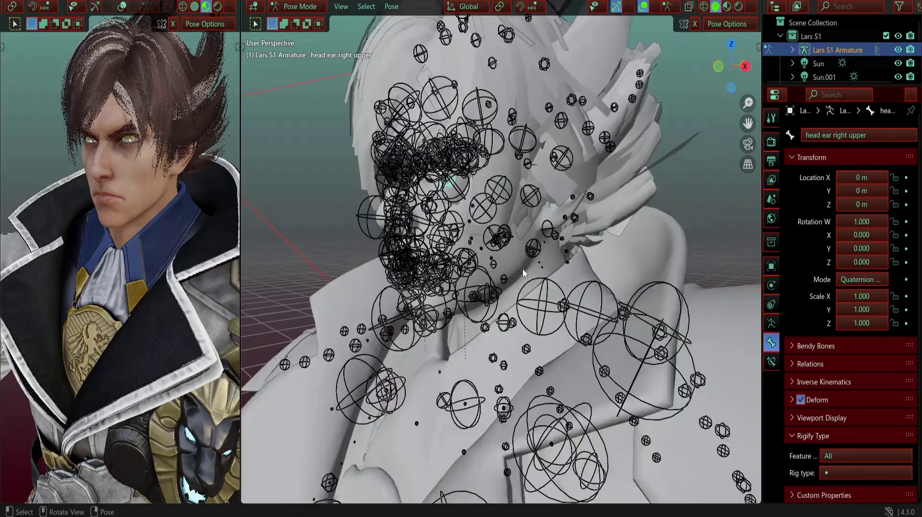
scroll(522, 269, up, 3)
key(a)
scroll(514, 223, down, 5)
middle_drag(514, 223, 407, 240)
scroll(432, 238, up, 5)
scroll(407, 239, up, 3)
click(453, 240)
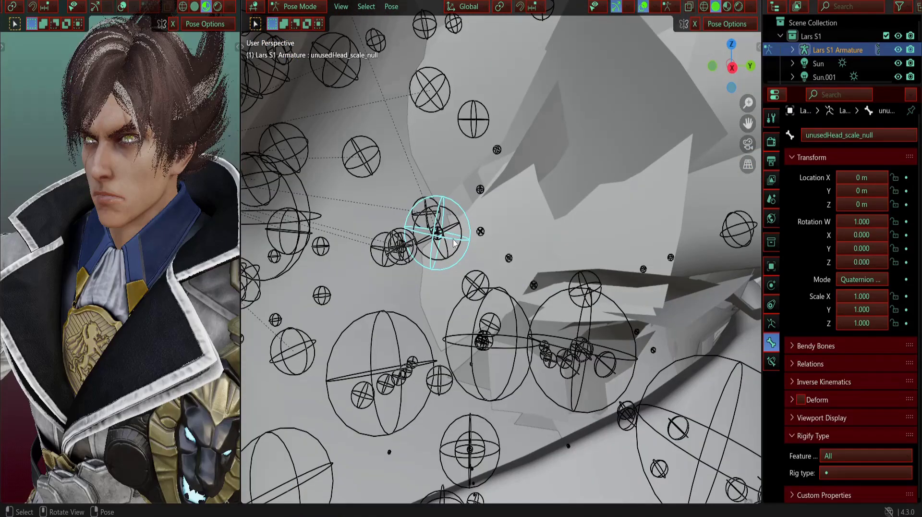
scroll(453, 240, down, 5)
key(r)
key(r)
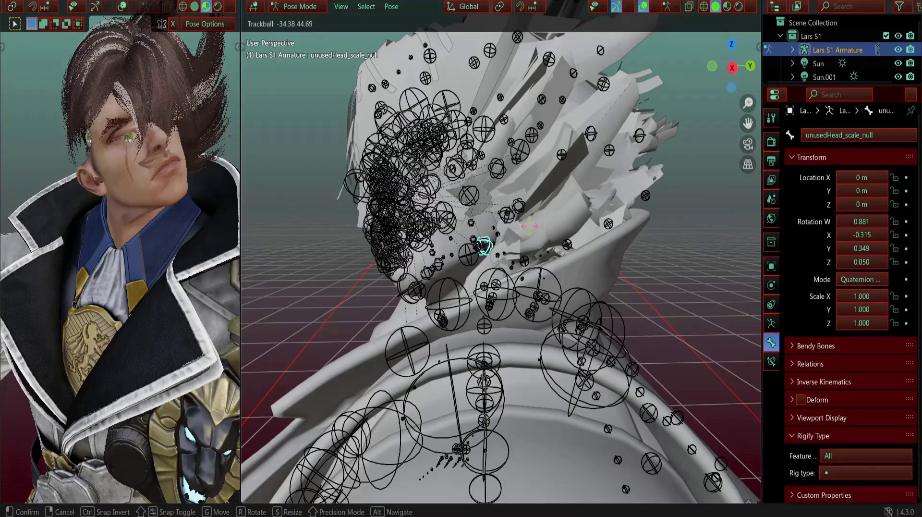
right_click(491, 230)
Step: Retry the trackball rotation of unusedHead_scale_null from the front, and try a plain rotation with the preview in solid shading
middle_drag(473, 242, 546, 260)
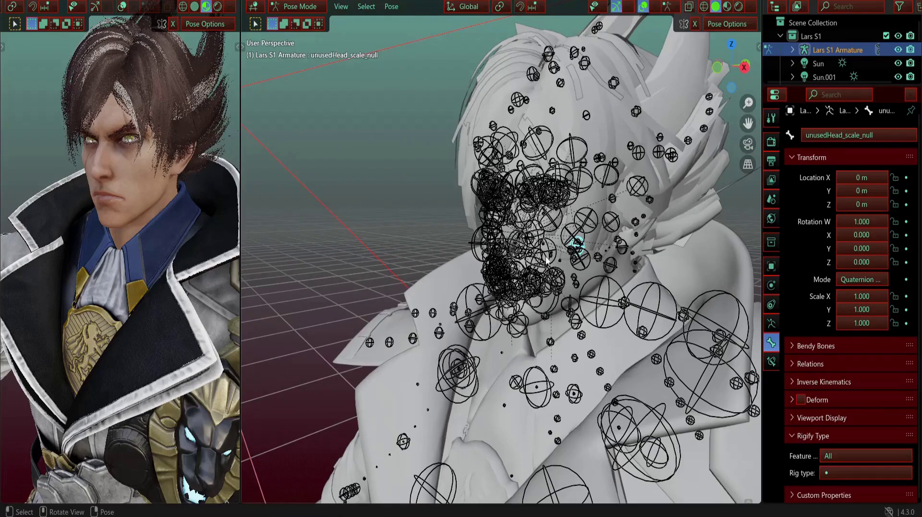
key(r)
key(r)
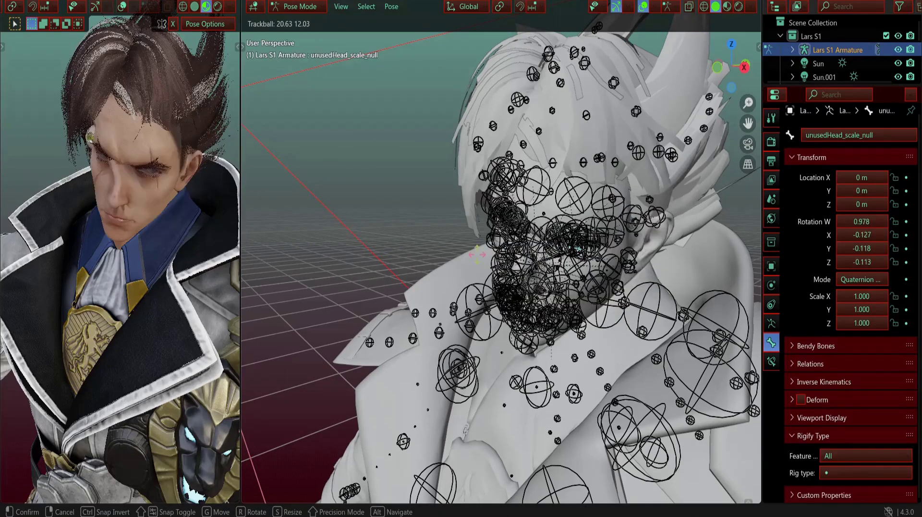
right_click(482, 264)
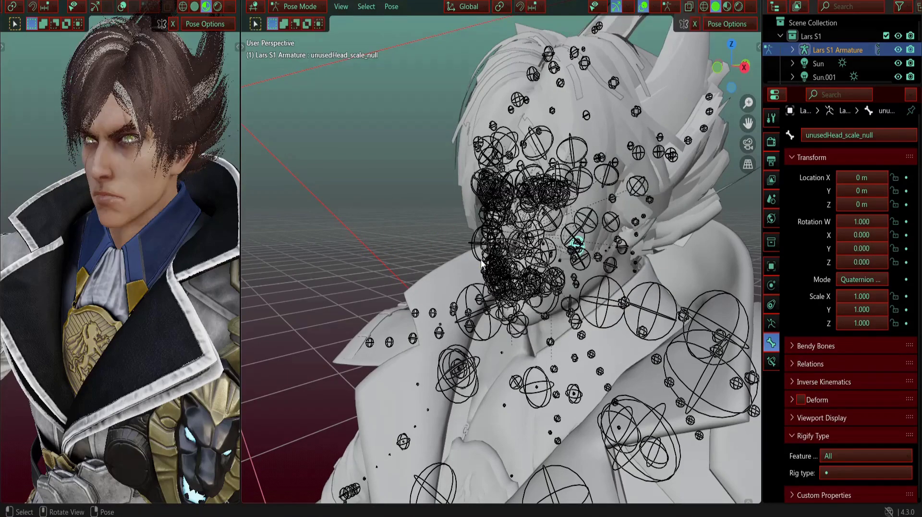
click(194, 6)
key(r)
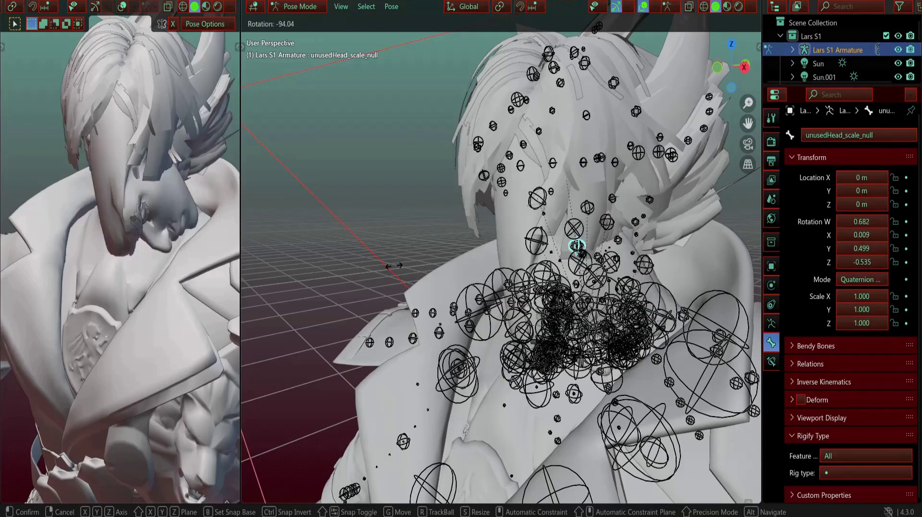
right_click(422, 235)
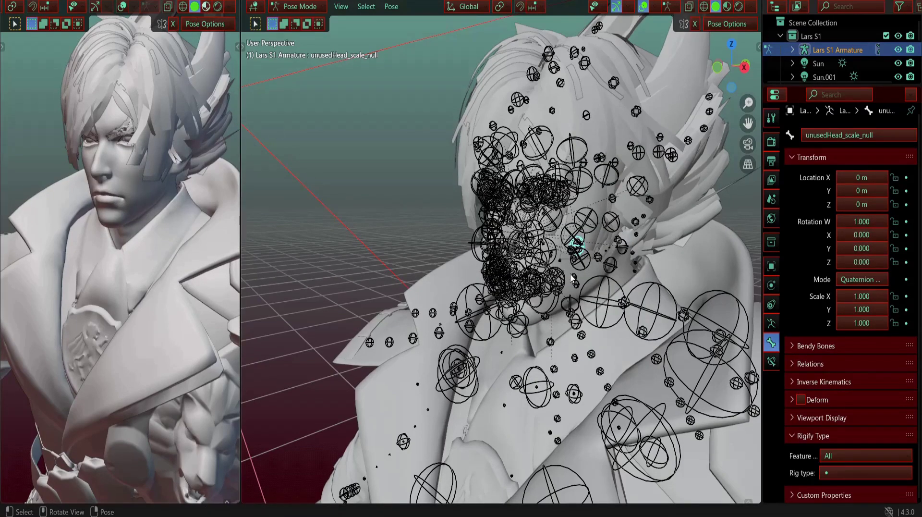
Step: Try a free trackball rotation of the bone head ear left upper
middle_drag(571, 279, 493, 262)
key(a)
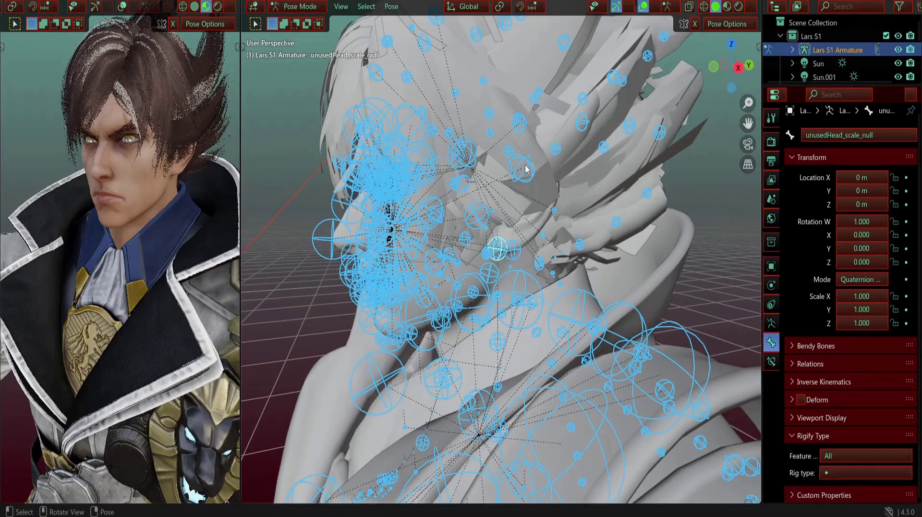
click(534, 177)
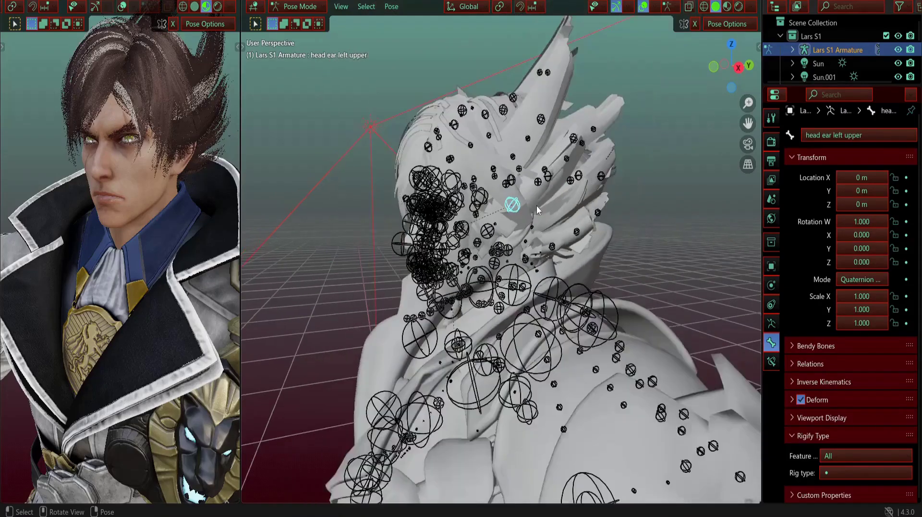
key(r)
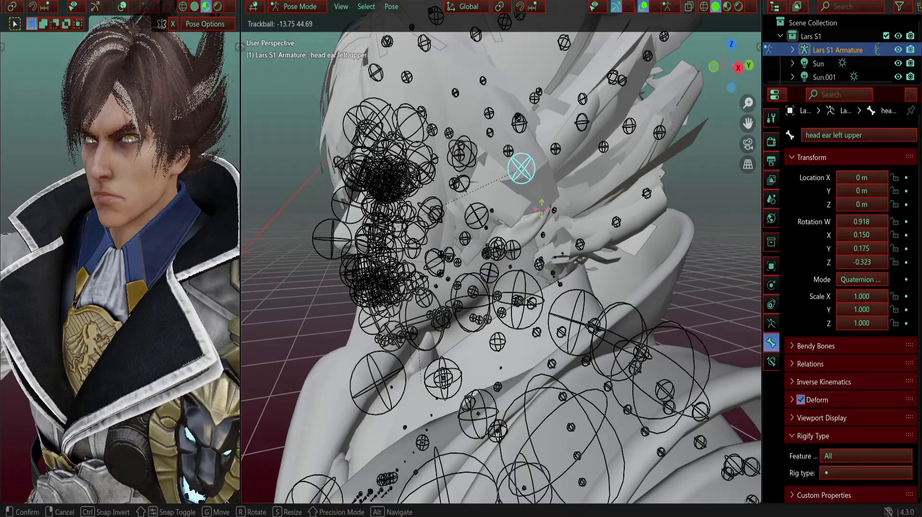
key(Escape)
Step: Select the bone head neck upper at the top of the neck and try a rotation with it
middle_drag(439, 194, 555, 206)
key(a)
click(554, 205)
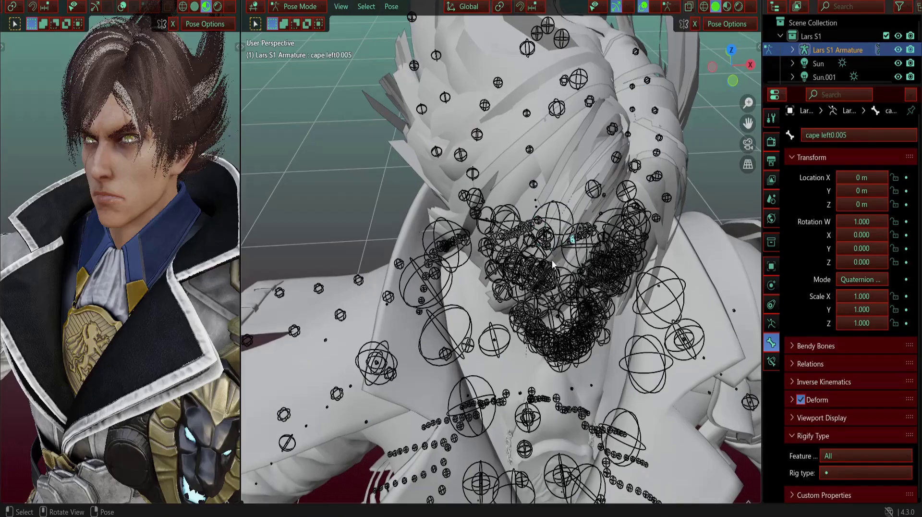
middle_drag(554, 265, 539, 202)
click(551, 199)
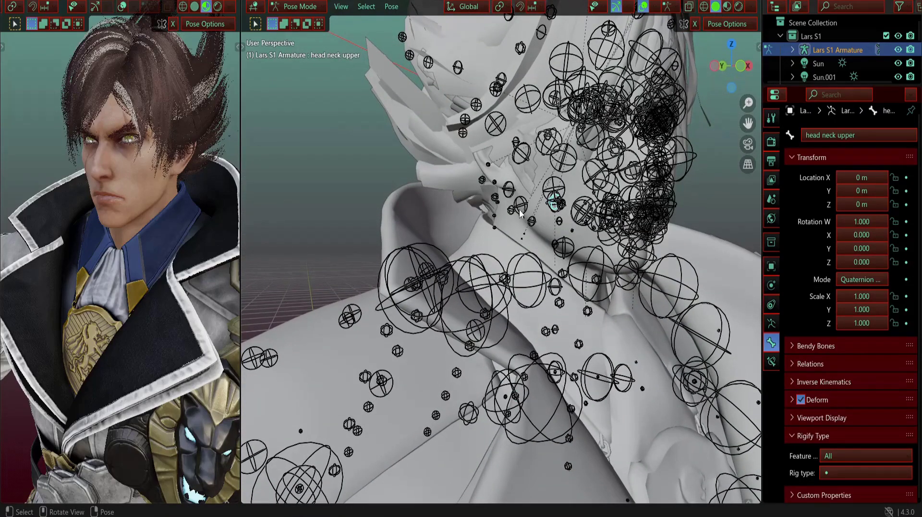
scroll(592, 253, down, 6)
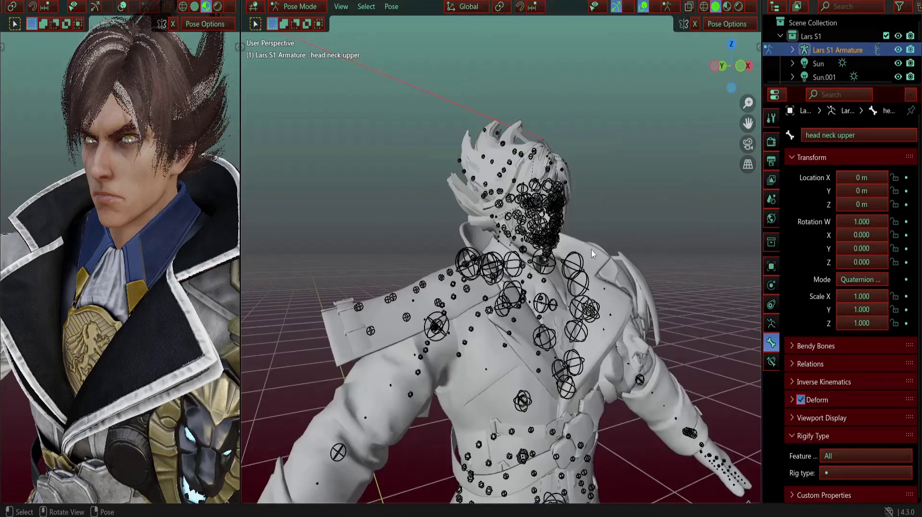
key(r)
right_click(591, 255)
scroll(576, 253, down, 2)
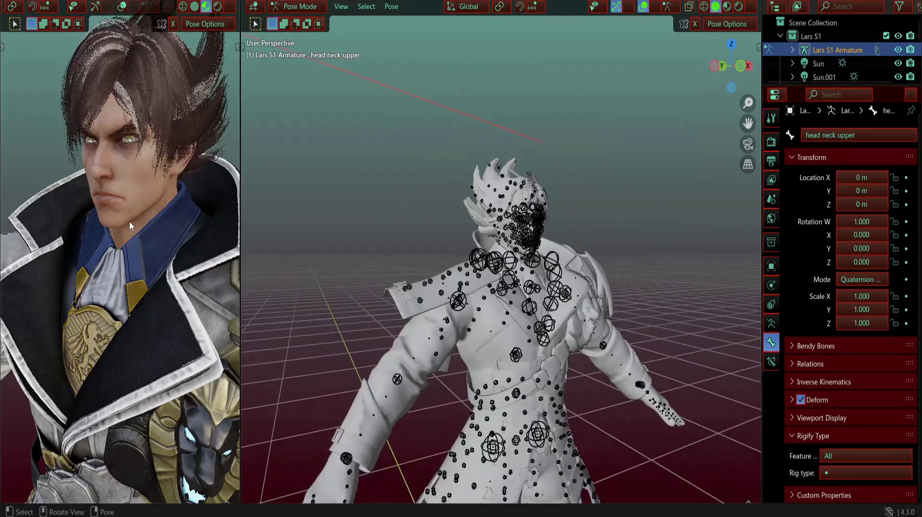
Step: Rotate the bone head neck upper about -35 degrees around the global Z axis
middle_drag(161, 228, 222, 228)
scroll(560, 224, up, 2)
middle_drag(559, 223, 566, 243)
key(r)
key(z)
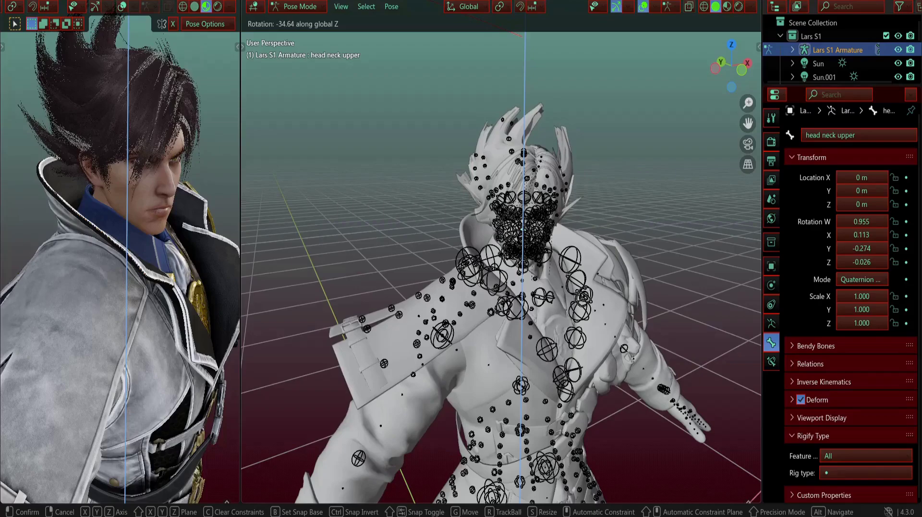
click(550, 263)
Step: Apply a free trackball rotation to head neck upper so the head turns and tilts downward
middle_drag(140, 182, 72, 184)
scroll(75, 186, up, 3)
shift+middle_drag(76, 186, 120, 211)
middle_drag(120, 212, 93, 200)
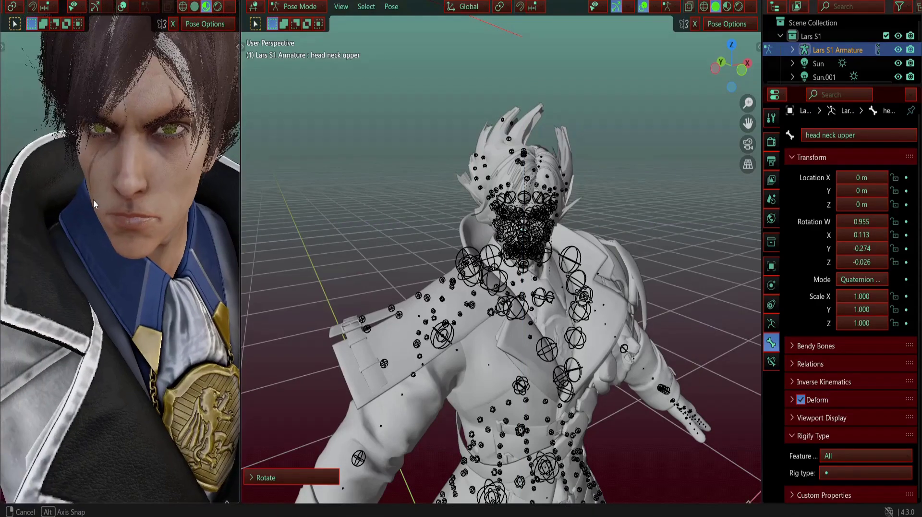
scroll(93, 200, down, 3)
middle_drag(513, 234, 460, 202)
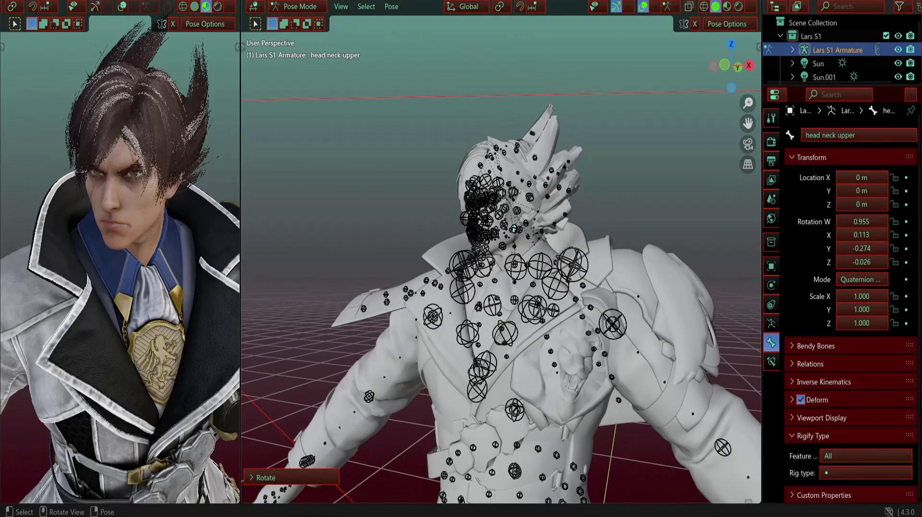
key(r)
click(501, 199)
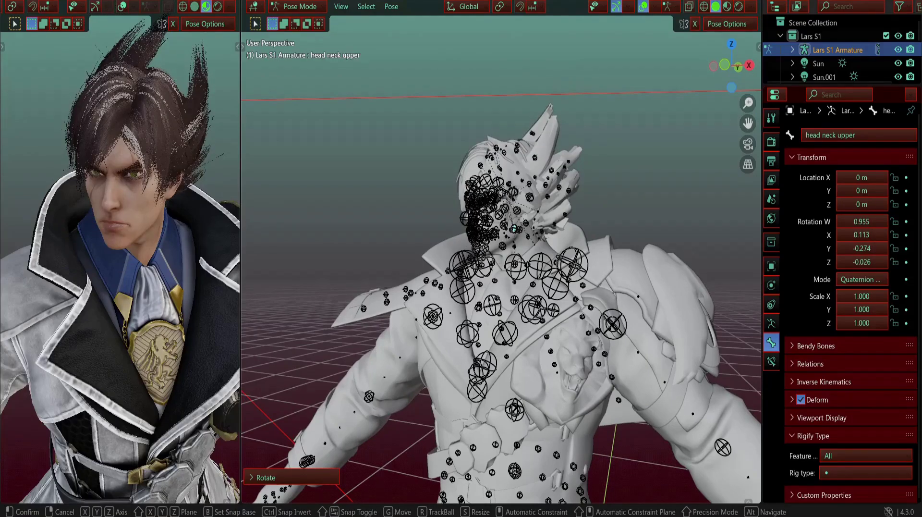
key(r)
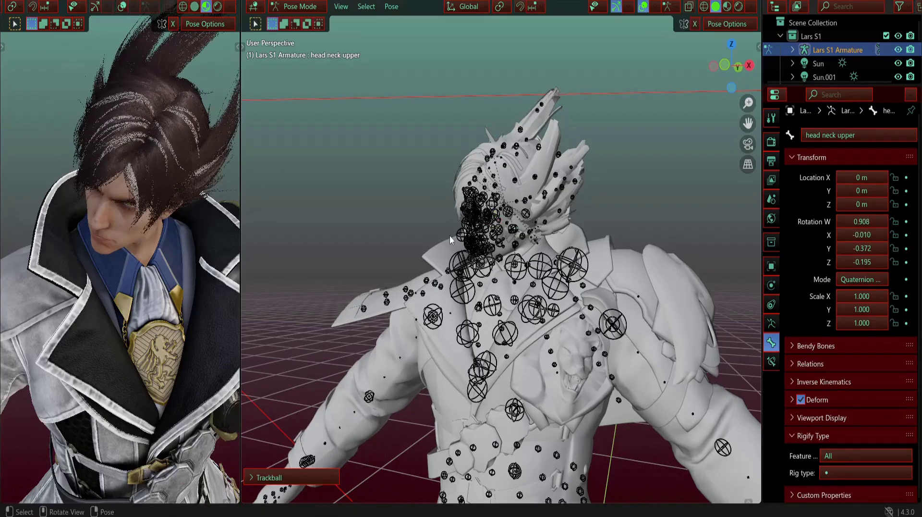
Step: Raise the head and turn it back toward the front with another trackball rotation of head neck upper
scroll(150, 208, up, 4)
middle_drag(144, 214, 156, 241)
middle_drag(156, 241, 92, 208)
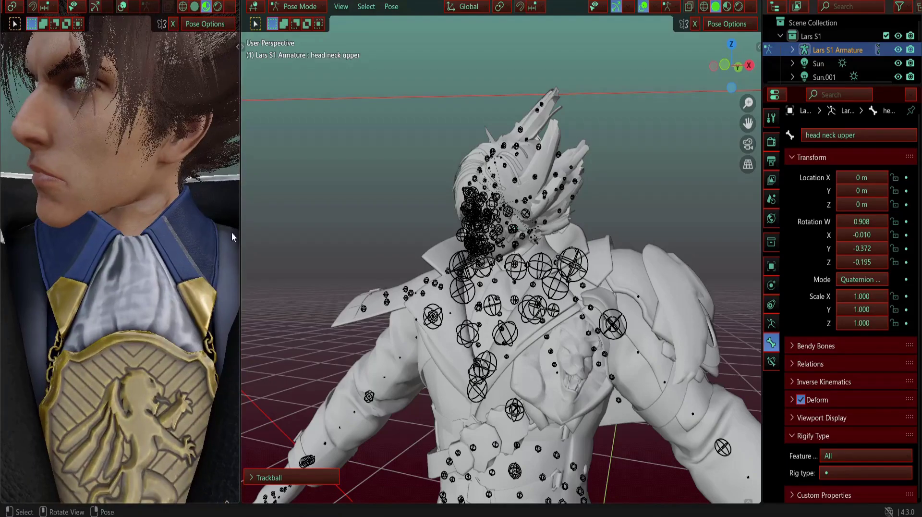
key(r)
key(r)
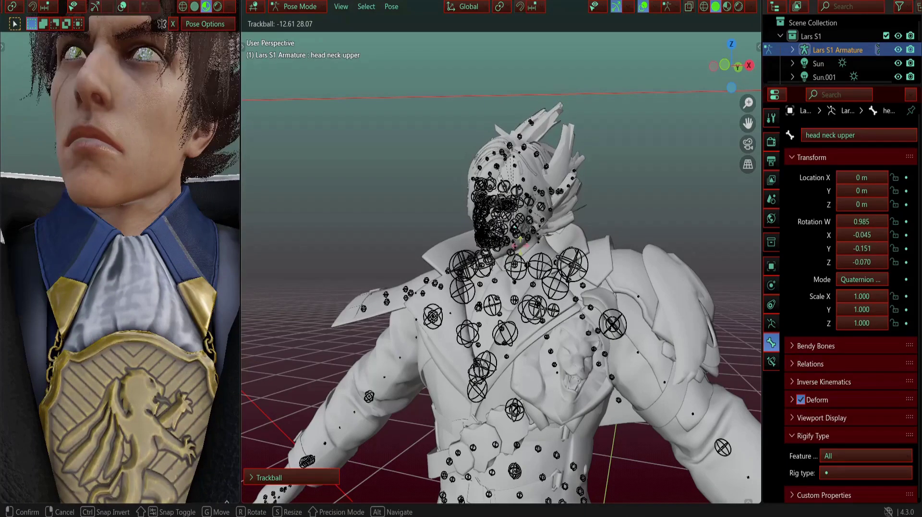
click(55, 194)
scroll(57, 193, down, 6)
middle_drag(73, 190, 164, 211)
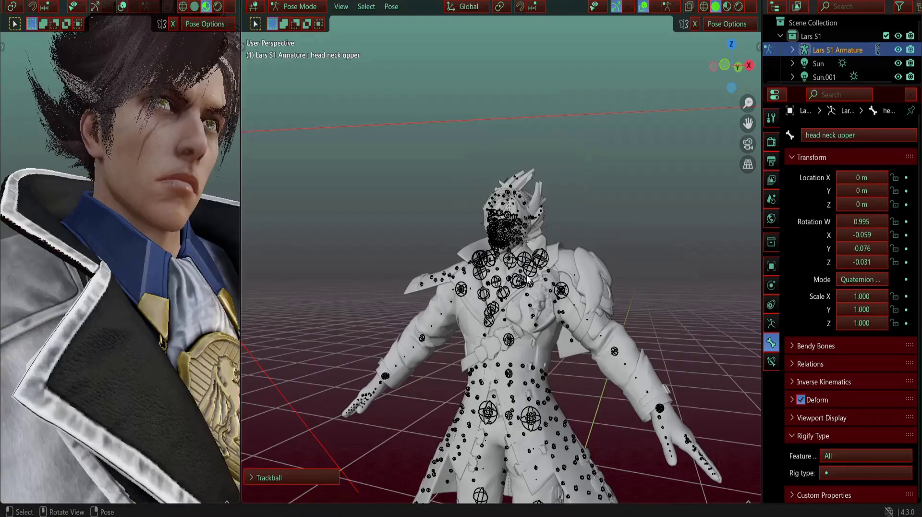
Step: Try rotating and moving the bone head neck nape adj inside the neck
scroll(524, 289, up, 6)
shift+middle_drag(523, 289, 545, 304)
scroll(526, 275, up, 6)
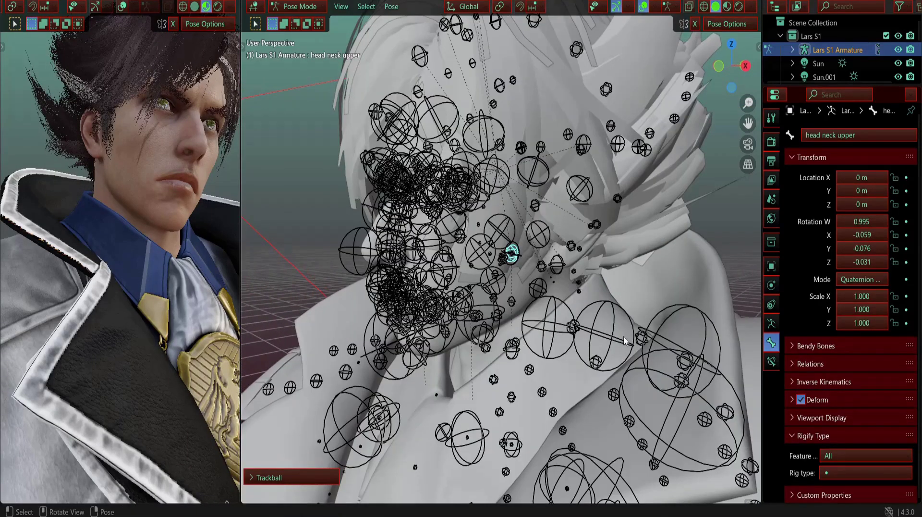
middle_drag(623, 340, 571, 262)
scroll(571, 280, up, 6)
click(549, 264)
key(r)
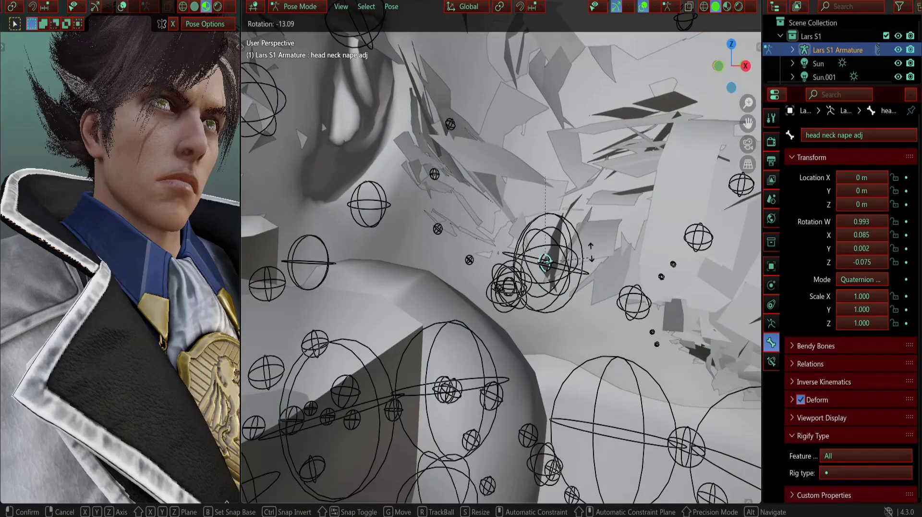
key(Escape)
scroll(575, 298, down, 8)
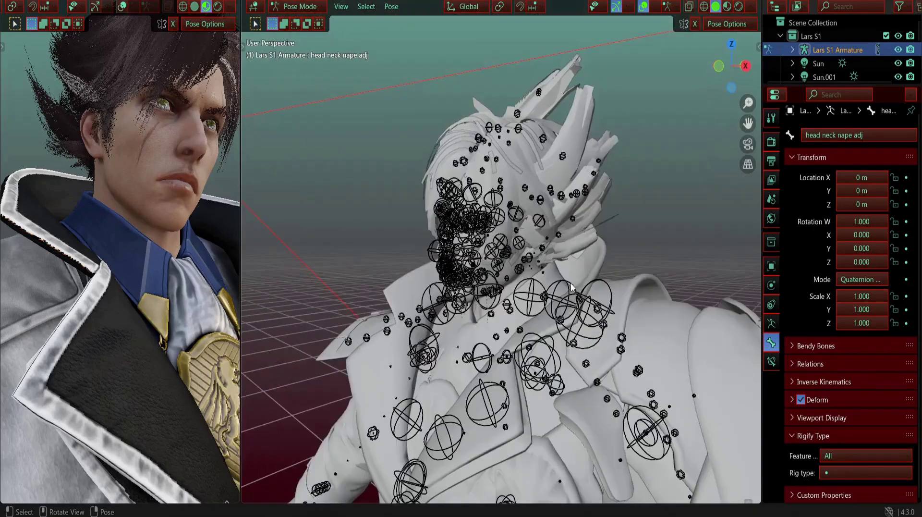
key(g)
key(Escape)
Step: Select the bone unusedHead_scale_null again and try a plain rotation of the raised head
scroll(532, 278, up, 10)
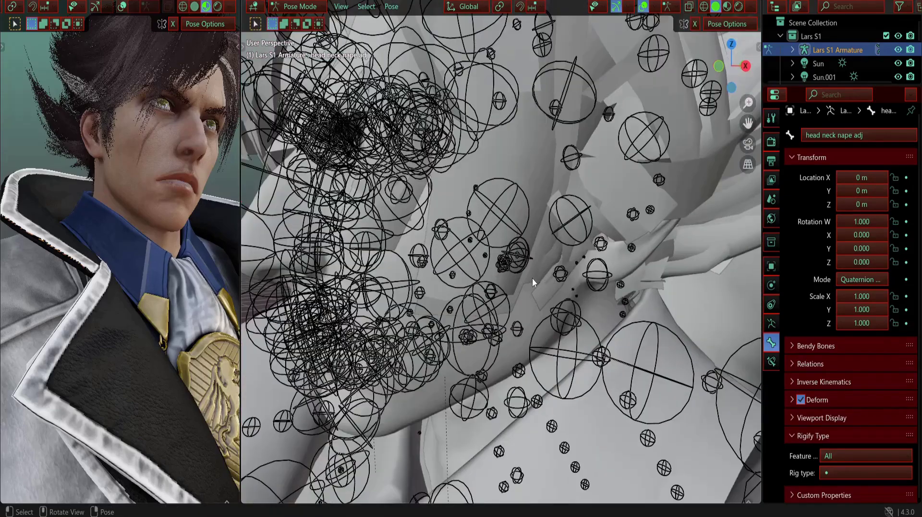
click(554, 262)
scroll(555, 263, down, 10)
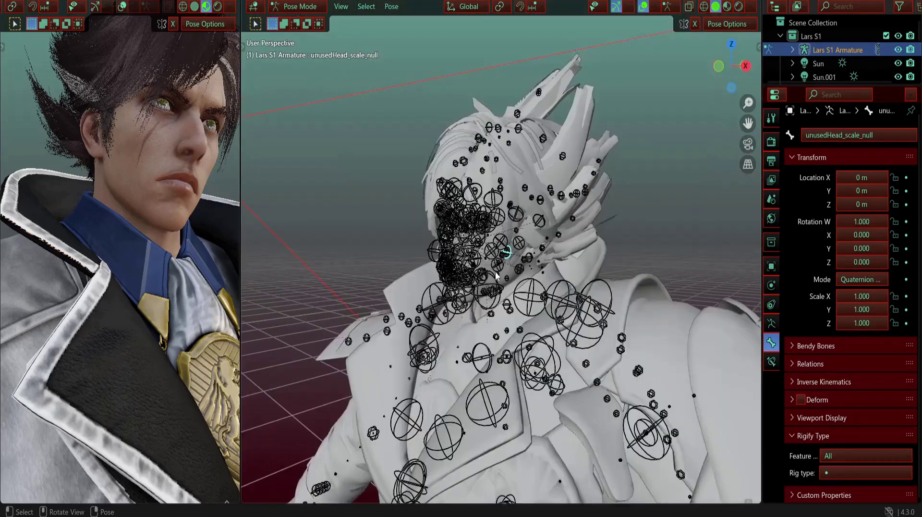
key(r)
right_click(536, 270)
Step: Try tilting the head farther upward with a free trackball rotation of head neck upper
scroll(537, 267, up, 10)
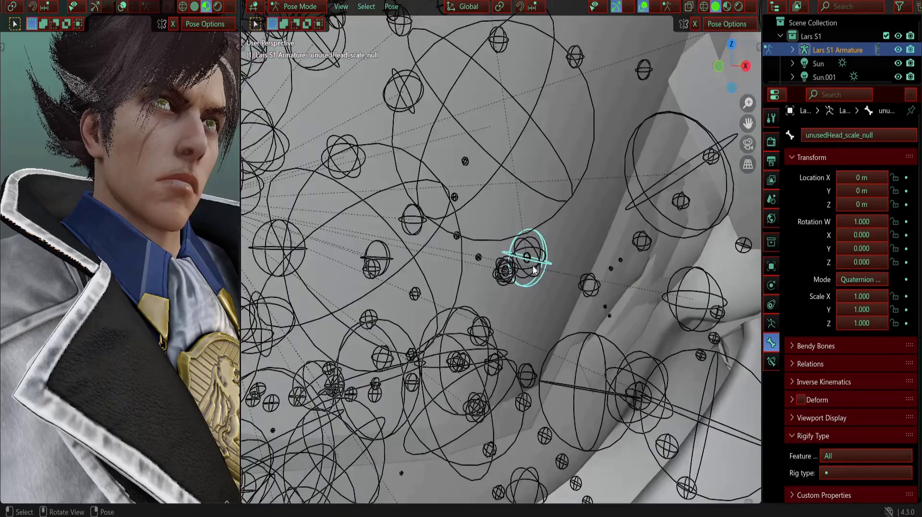
click(542, 248)
scroll(542, 248, down, 6)
key(r)
key(r)
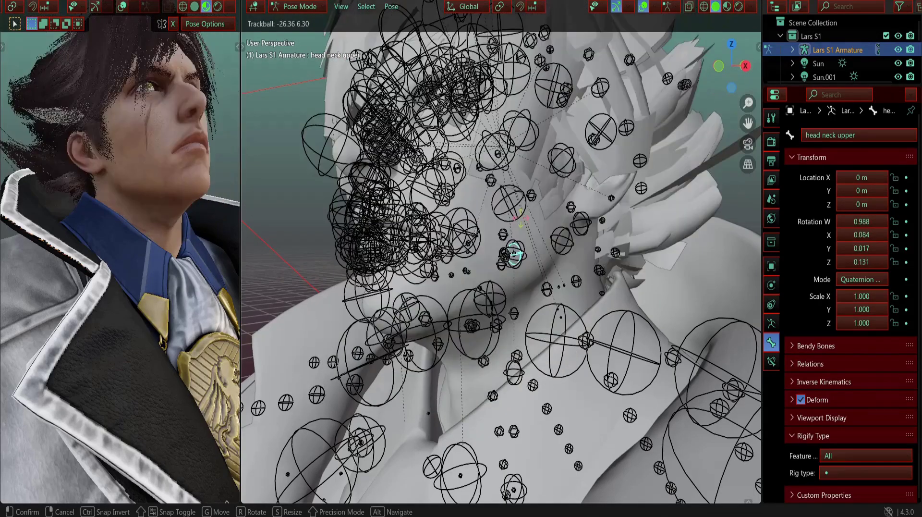
click(513, 241)
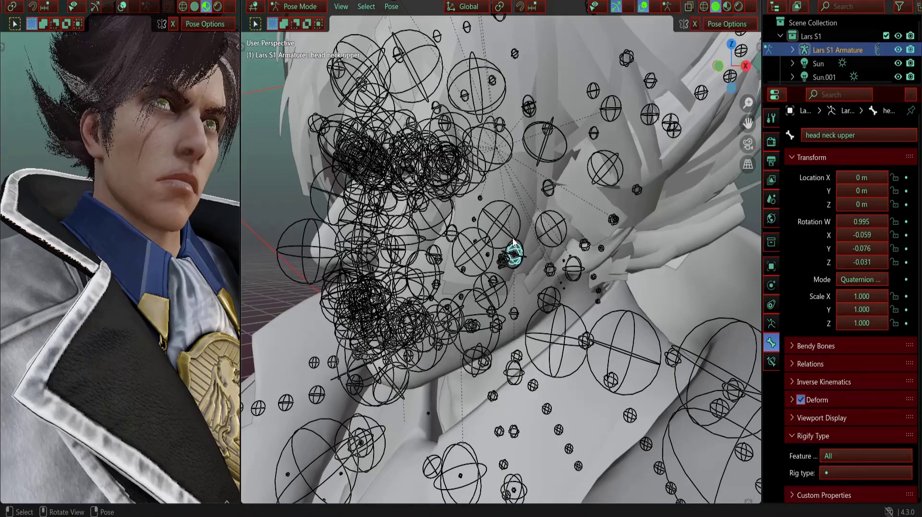
Step: Try rotating and moving the bone head jaw left 1 beside the jaw
scroll(151, 265, down, 5)
scroll(317, 267, down, 6)
middle_drag(410, 280, 536, 289)
key(a)
click(516, 267)
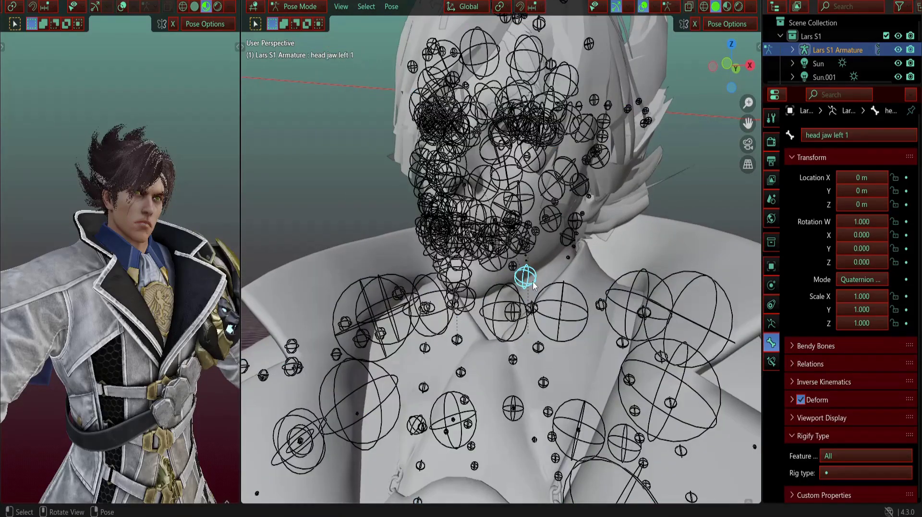
key(r)
key(Escape)
middle_drag(535, 280, 491, 283)
key(g)
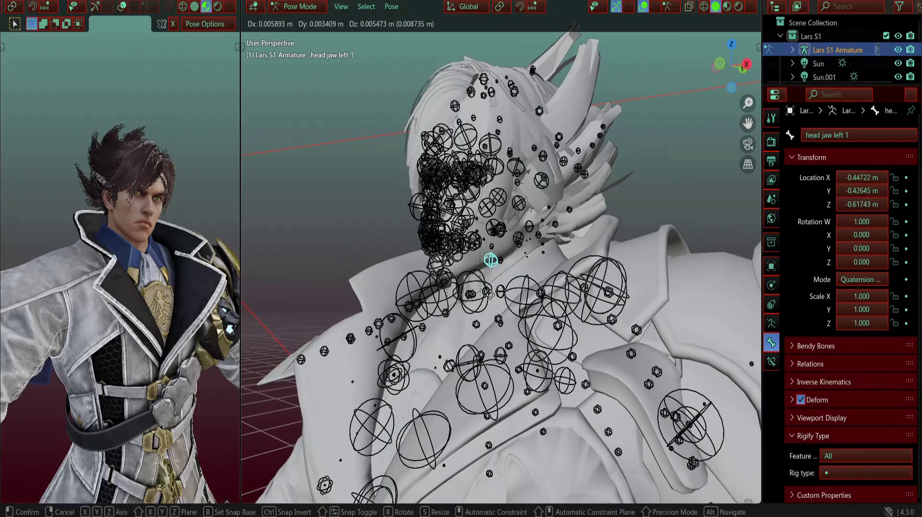
key(Escape)
Step: Pull the head chin bone downward to test the chin's deformation on the face, and clear its location
scroll(113, 278, up, 8)
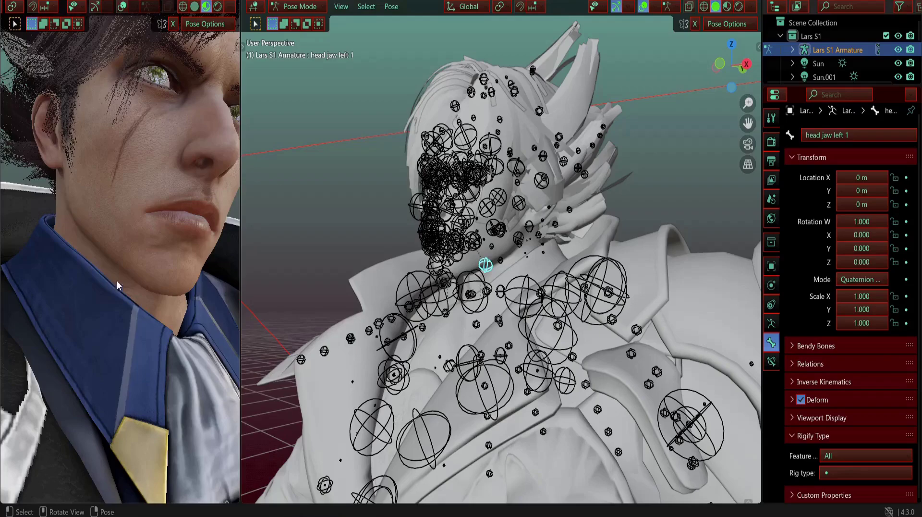
scroll(118, 284, down, 3)
middle_drag(119, 282, 188, 294)
middle_drag(395, 311, 499, 314)
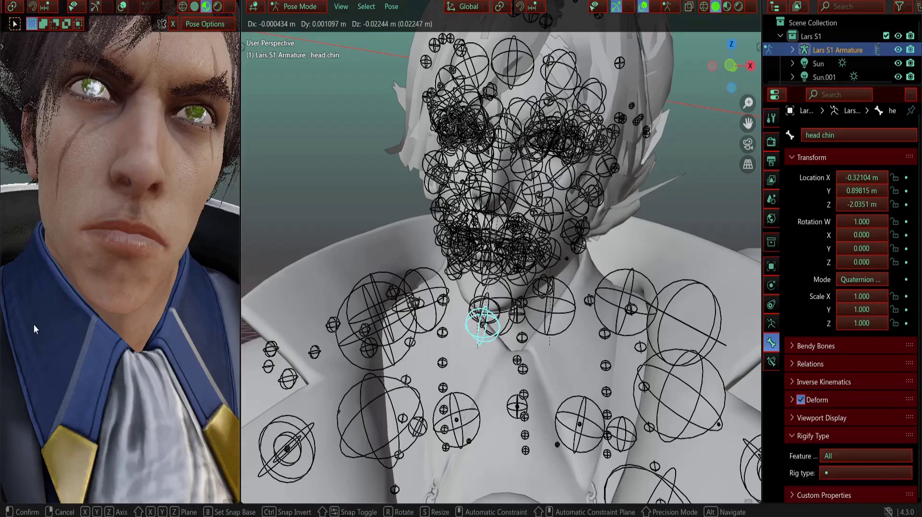
click(33, 329)
scroll(34, 329, down, 3)
middle_drag(33, 329, 77, 290)
key(alt+g)
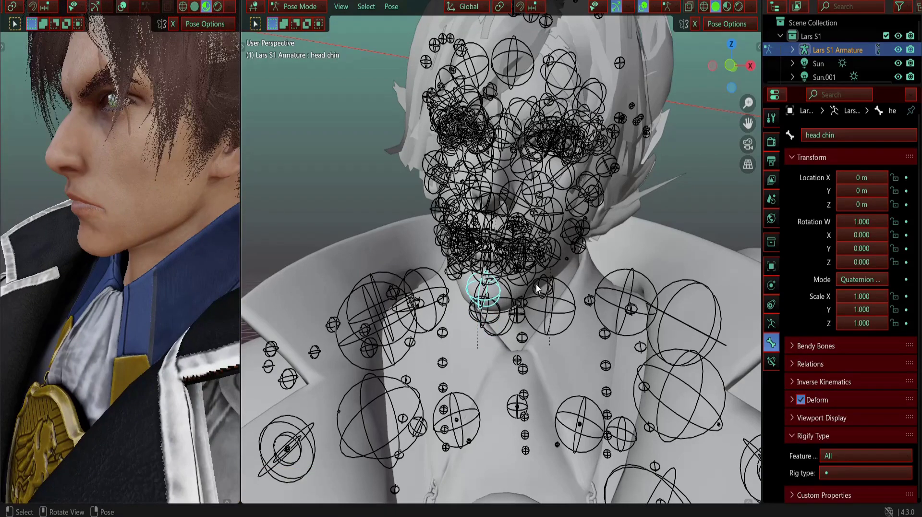
Step: Try a free trackball rotation of the bone collar.014 at the collar
middle_drag(535, 289, 550, 286)
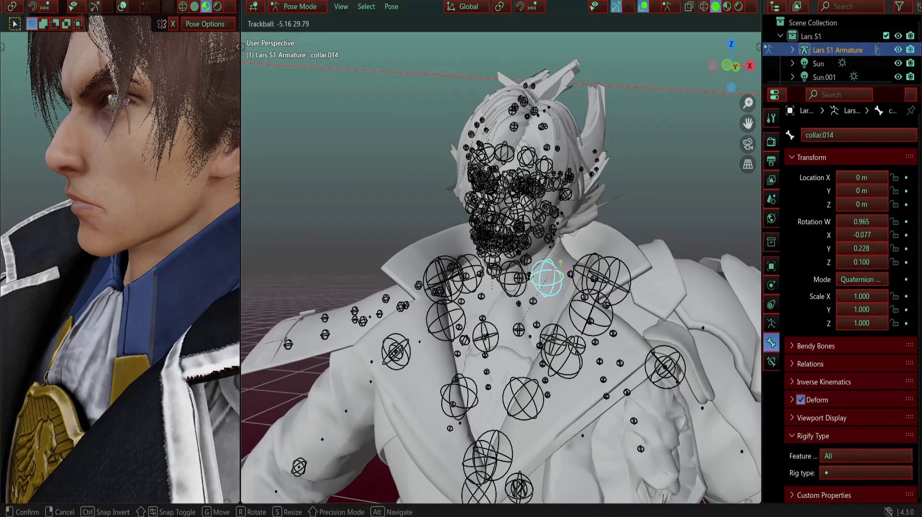
key(Escape)
scroll(549, 290, down, 4)
Step: Select the spine upper bone and turn the torso slightly with a trackball rotation
key(a)
middle_drag(550, 291, 518, 356)
click(513, 332)
key(r)
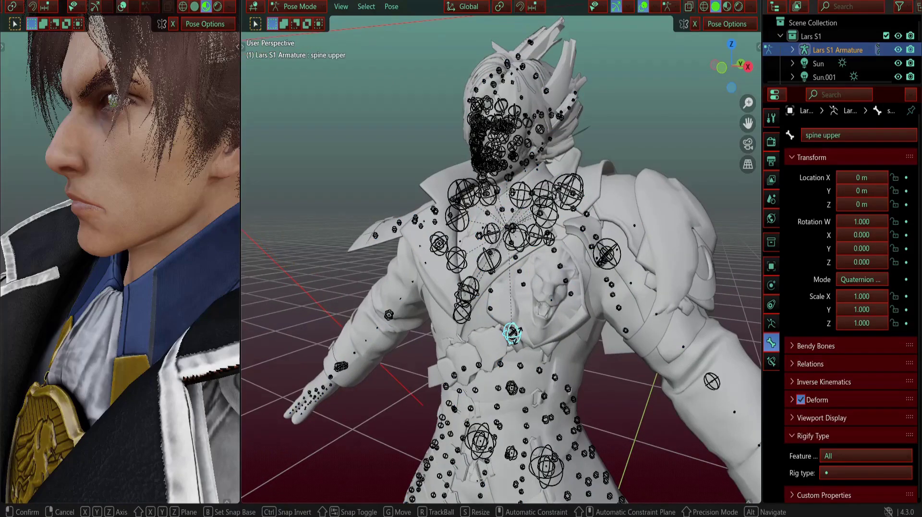
key(Escape)
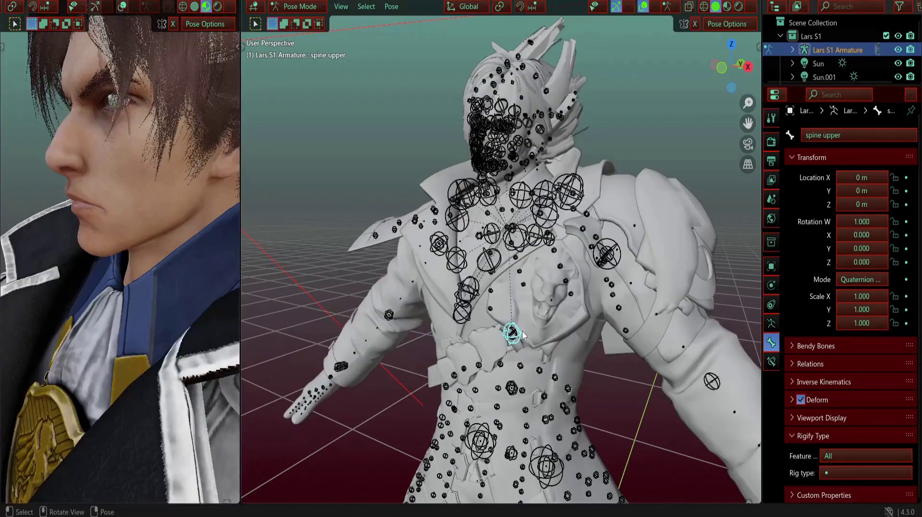
key(Home)
middle_drag(168, 367, 174, 306)
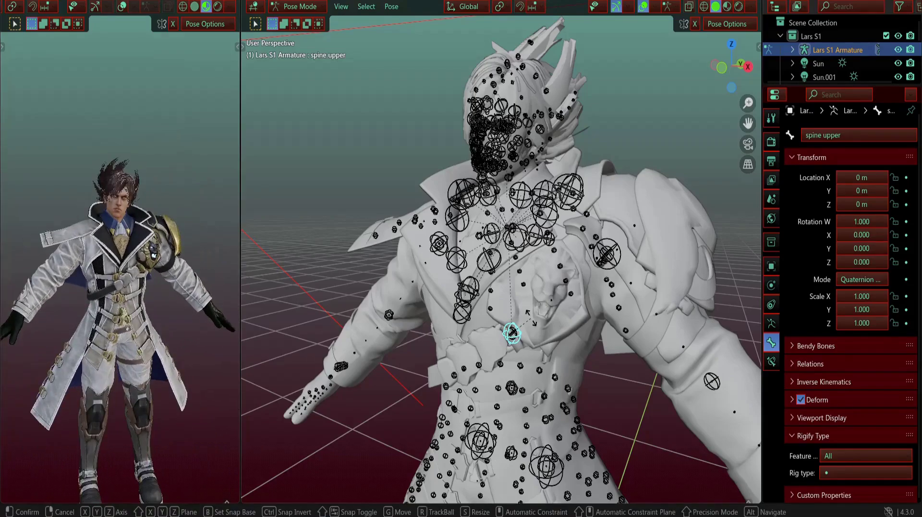
key(r)
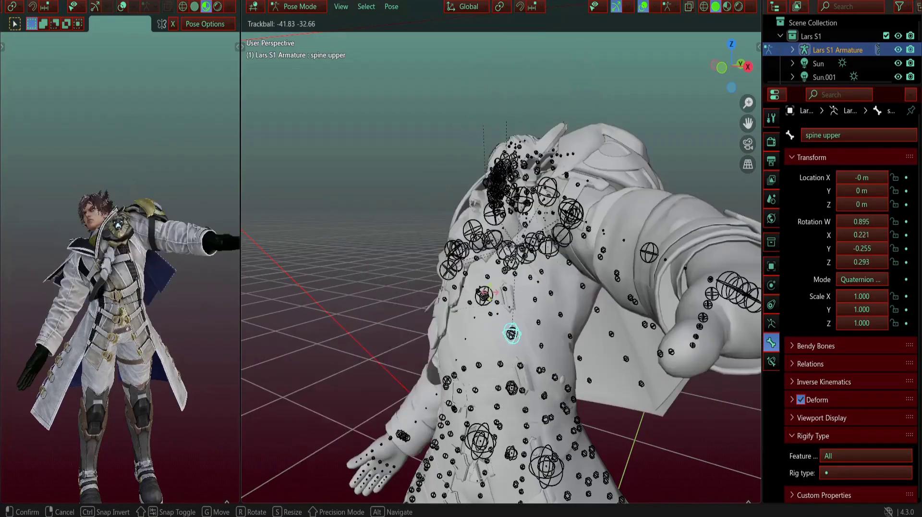
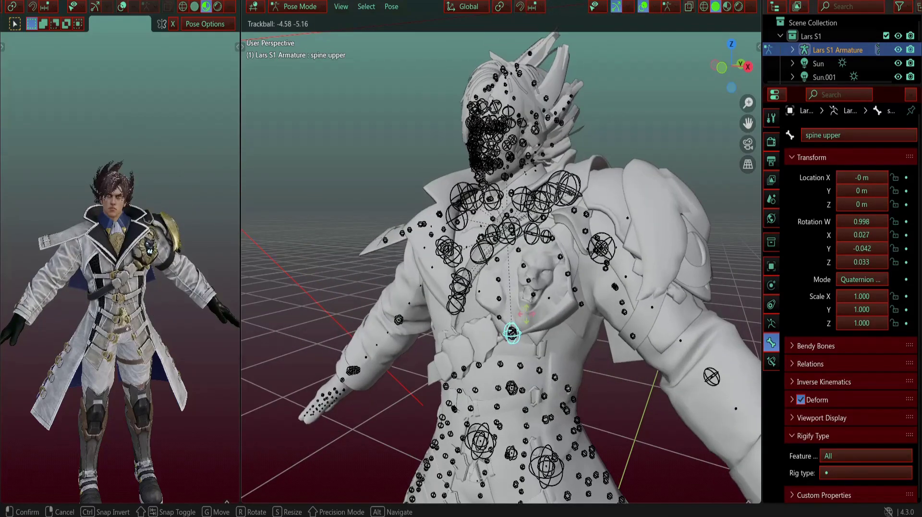
scroll(403, 392, up, 3)
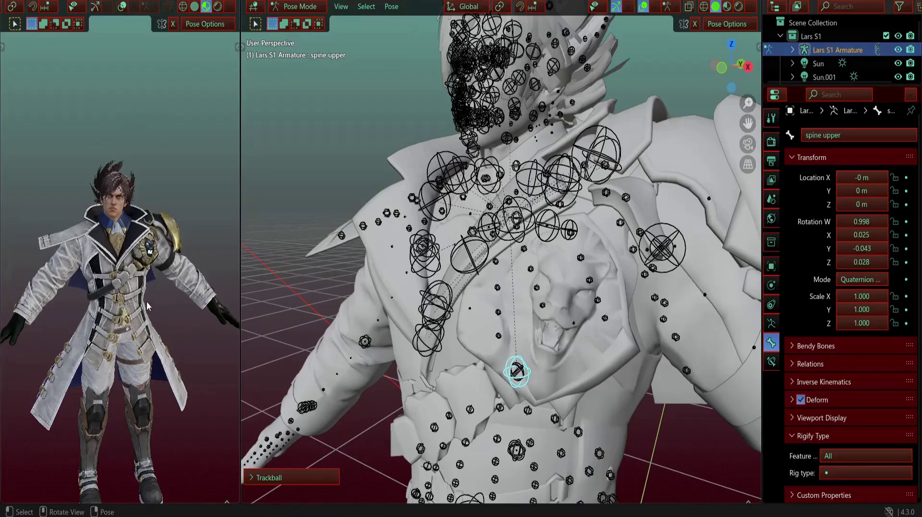
Step: Try twisting the torso farther with another trackball rotation of spine upper, viewing the rendered character at an angle
scroll(175, 291, up, 5)
shift+middle_drag(176, 292, 203, 276)
middle_drag(203, 276, 105, 286)
scroll(106, 286, down, 3)
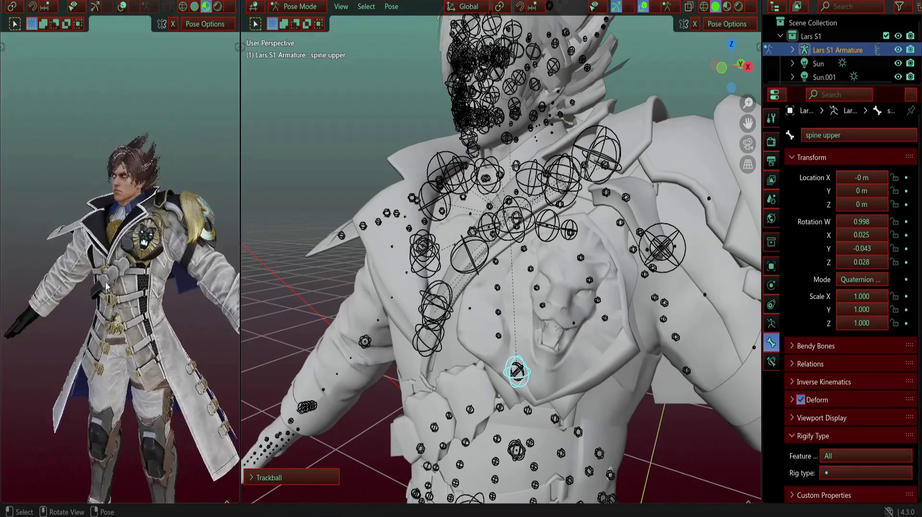
key(r)
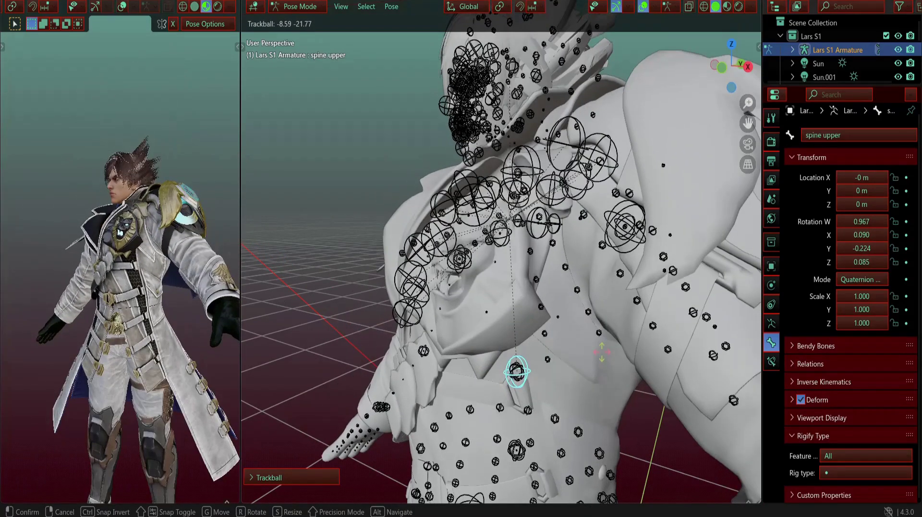
click(592, 356)
Step: Select the bone arm left shoulder 2 and raise the left arm by rotating it about -80 degrees
scroll(627, 358, down, 8)
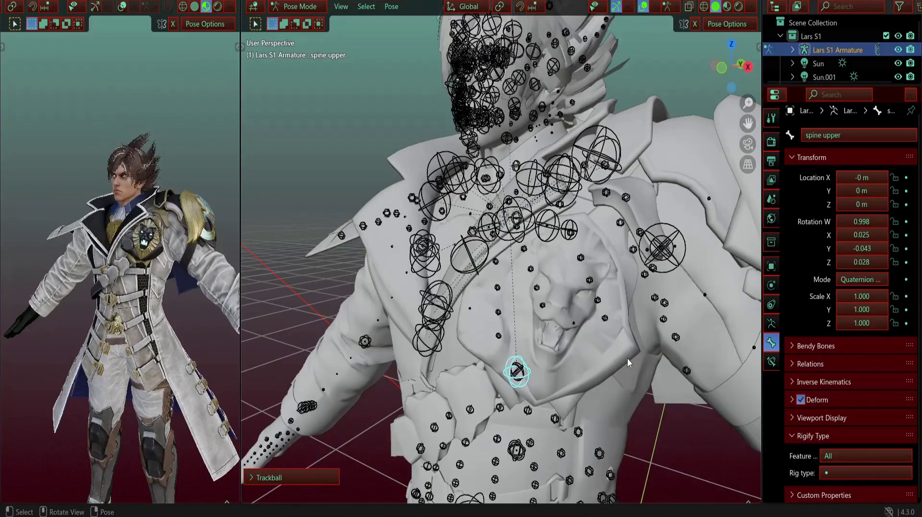
scroll(624, 360, up, 3)
scroll(603, 368, up, 6)
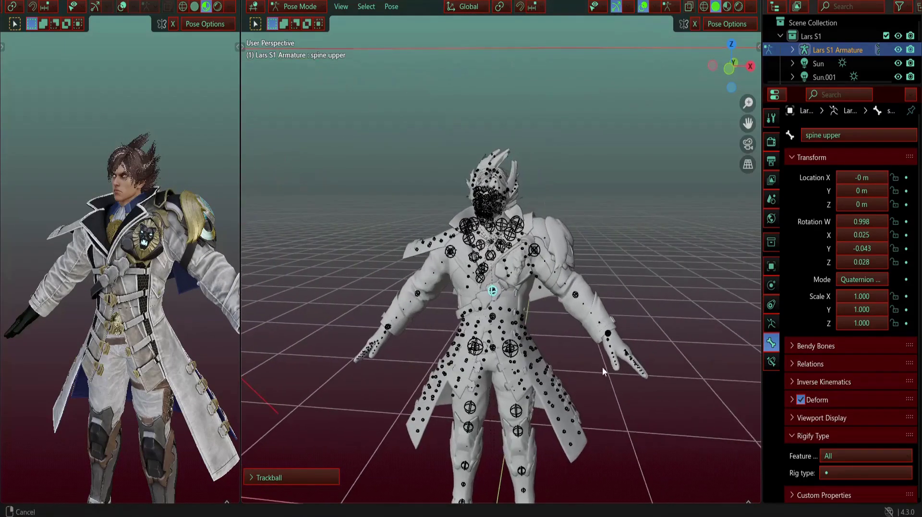
scroll(525, 250, down, 3)
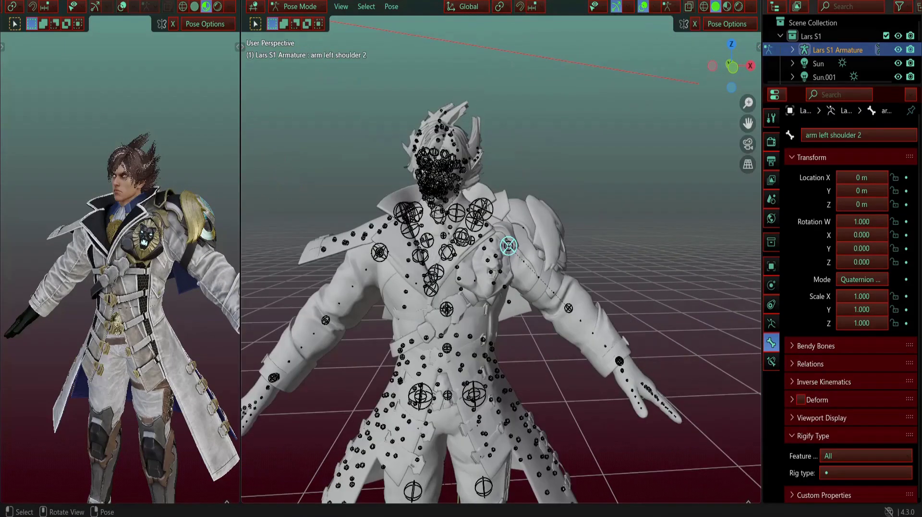
key(r)
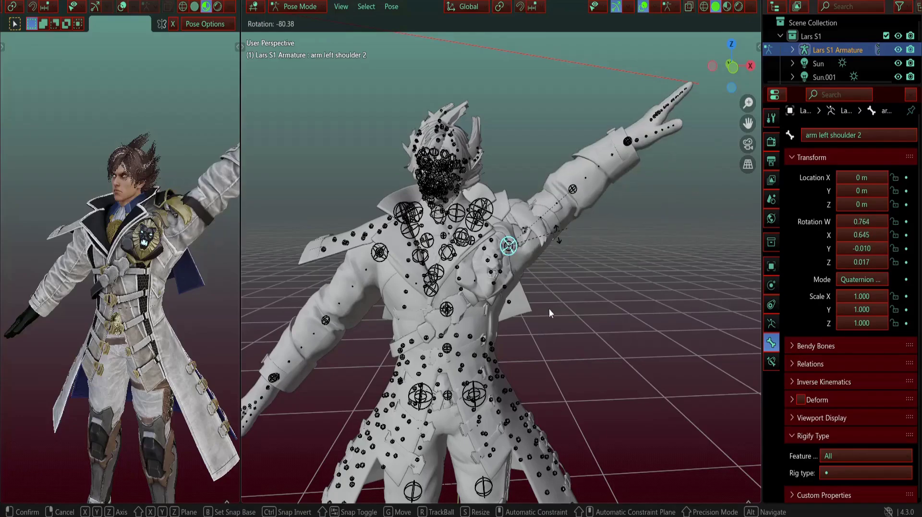
click(549, 308)
Step: Swing the raised left arm forward by rotating arm left shoulder 2 as seen from above
middle_drag(548, 308, 542, 374)
middle_drag(628, 262, 603, 259)
key(r)
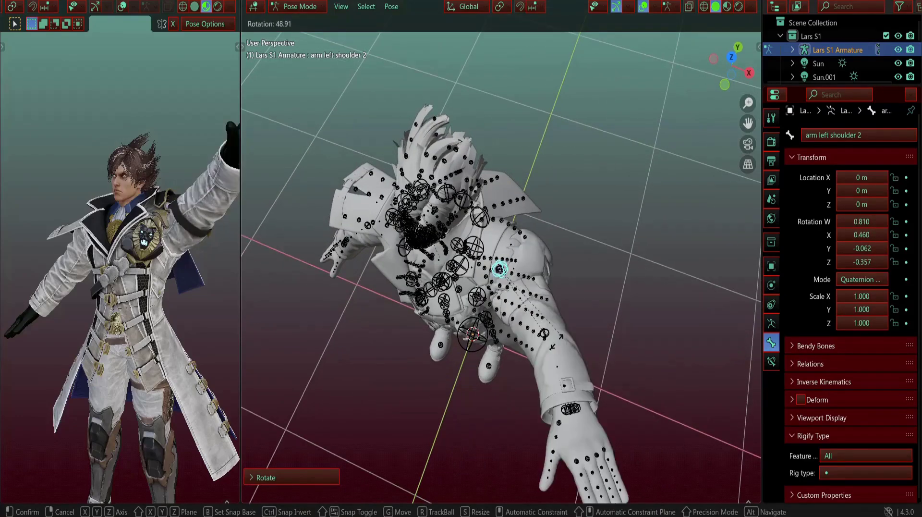
click(547, 354)
Step: Clear the rotation of arm left shoulder 2 to return the left arm to its rest pose
middle_drag(547, 354, 539, 354)
scroll(139, 208, down, 1)
middle_drag(139, 209, 313, 262)
key(alt+r)
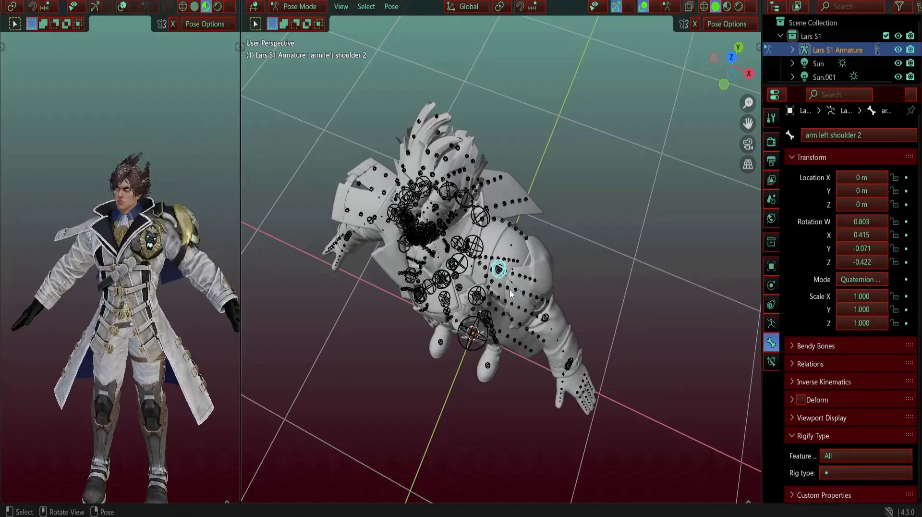
Step: Select the bone arm left finger 2b on the left hand's index finger and try rotating it
middle_drag(511, 294, 461, 288)
scroll(506, 223, up, 2)
scroll(477, 275, up, 2)
scroll(418, 283, up, 1)
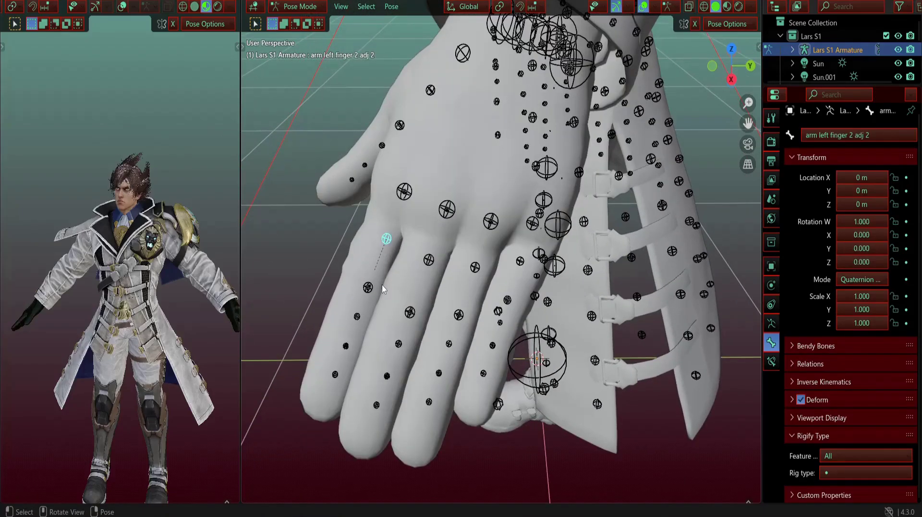
middle_drag(390, 291, 430, 367)
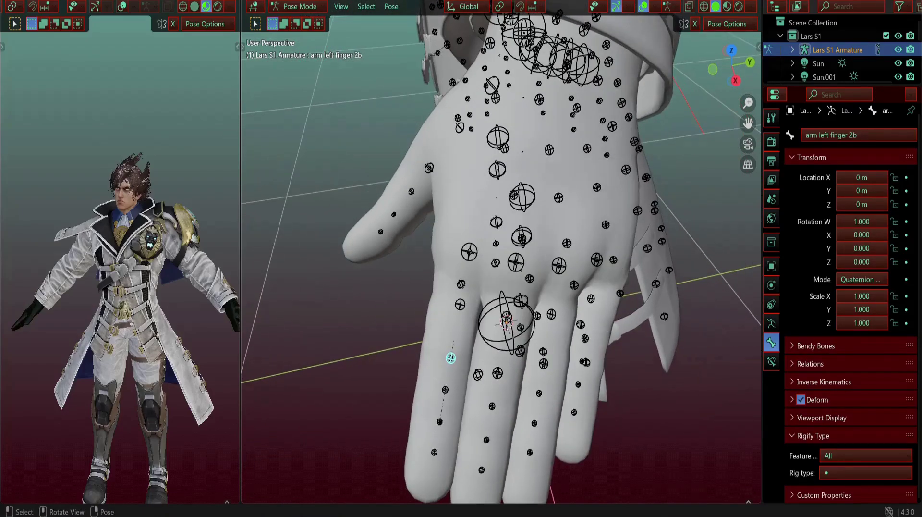
key(r)
key(Escape)
Step: Try rotating arm left finger 2 adj 2 at the index finger's base, and test arm left finger 2b again
click(460, 308)
shift+middle_drag(460, 308, 454, 254)
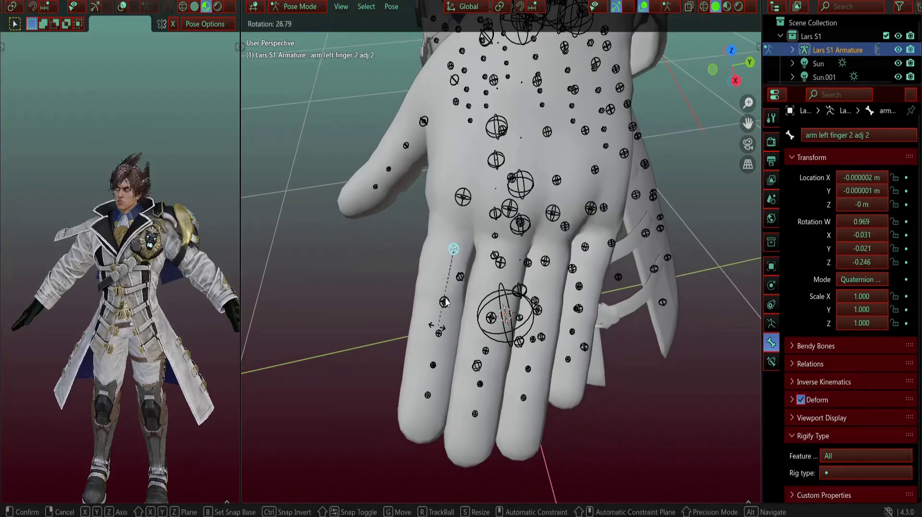
key(Escape)
click(460, 276)
click(446, 302)
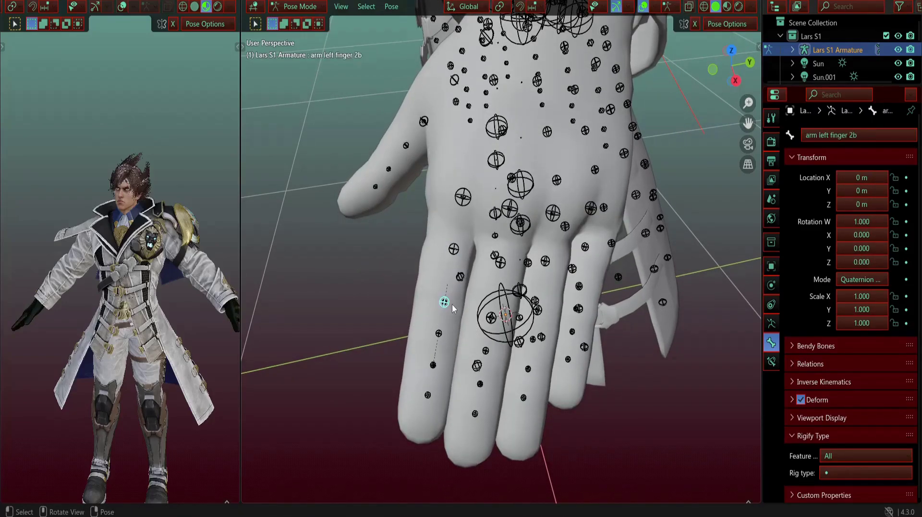
key(r)
key(Escape)
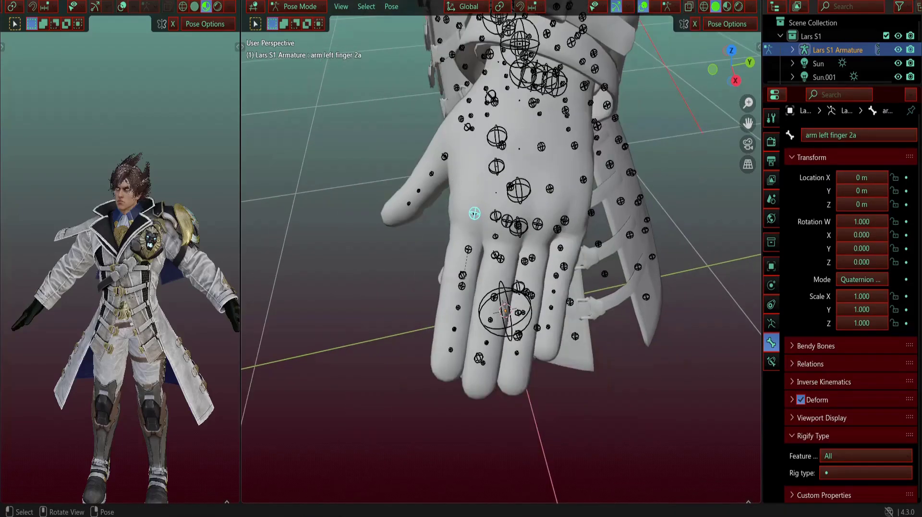
Step: Spread the left index finger outward by rotating arm left finger 2a about 26 degrees
key(r)
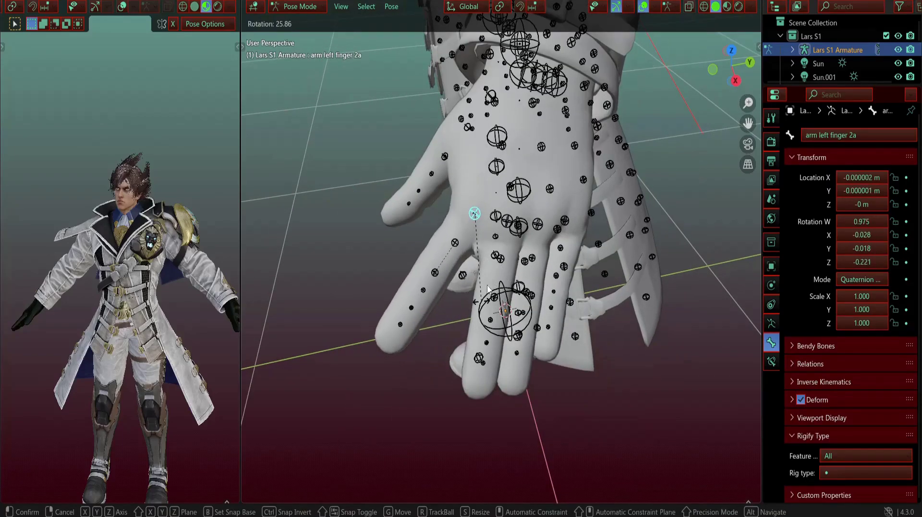
click(487, 289)
scroll(492, 209, up, 3)
scroll(483, 187, down, 3)
Step: Select arm left finger 3a and rotate the left middle finger sideways toward the ring finger
middle_drag(471, 198, 458, 200)
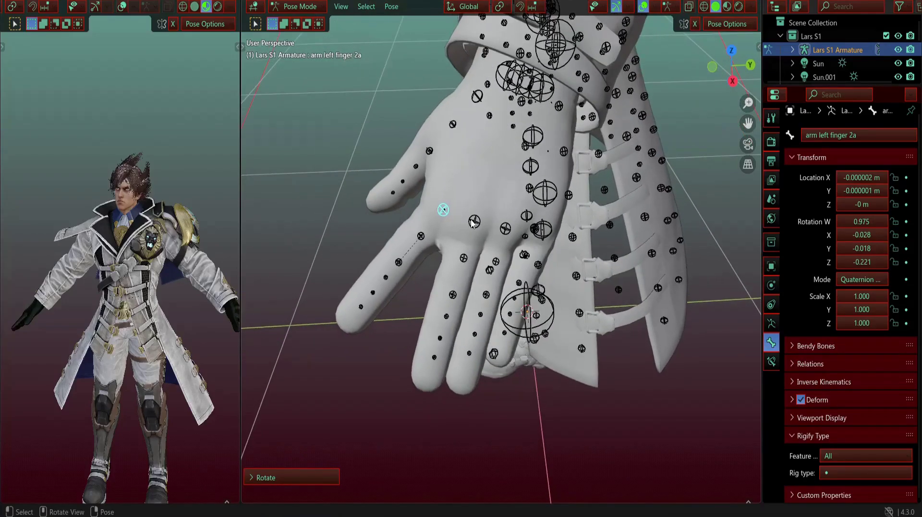
click(474, 233)
scroll(474, 234, up, 3)
key(r)
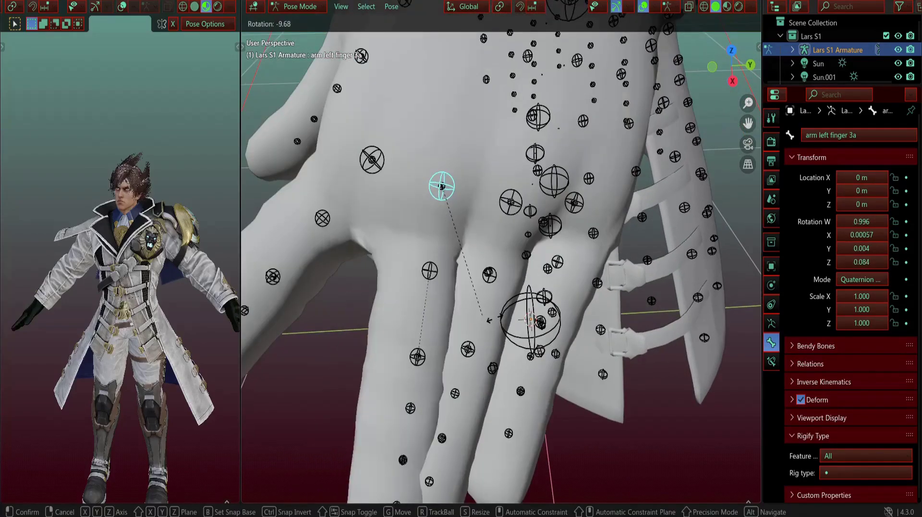
click(497, 320)
scroll(497, 309, down, 3)
scroll(497, 235, up, 3)
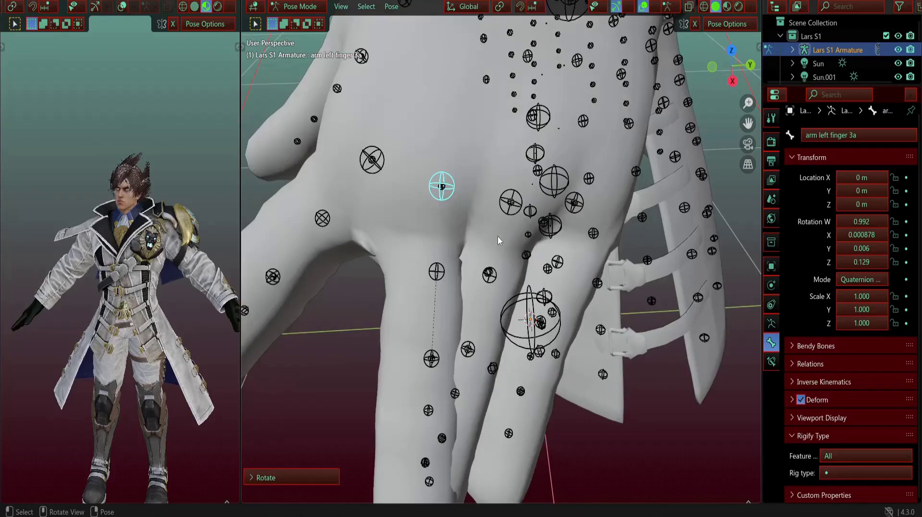
Step: Select arm left finger 4a and arm left finger 5a together and rotate both fingers about -22 degrees
middle_drag(498, 235, 422, 192)
click(418, 182)
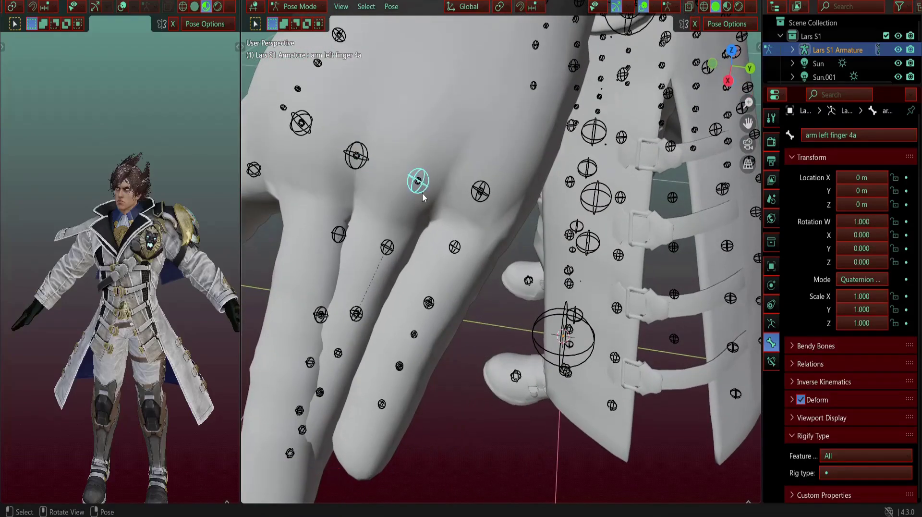
shift+click(481, 191)
scroll(513, 303, down, 3)
scroll(494, 317, up, 4)
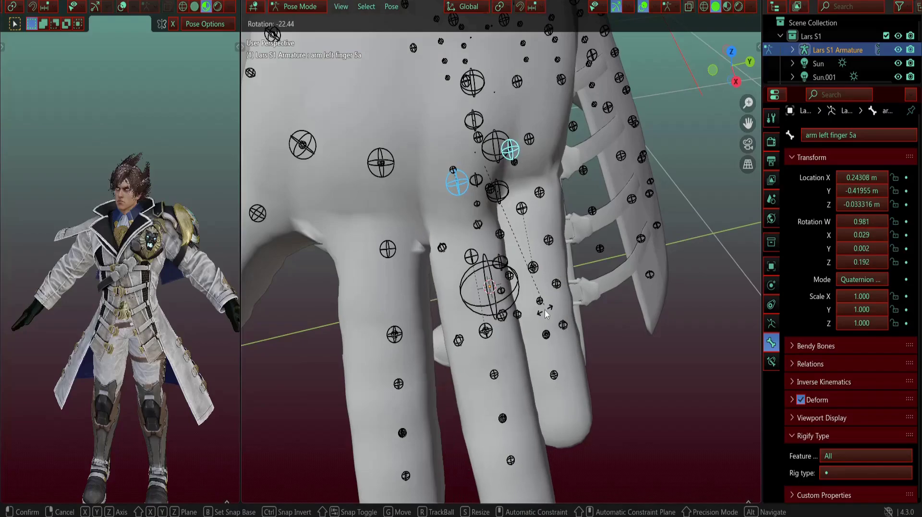
click(545, 310)
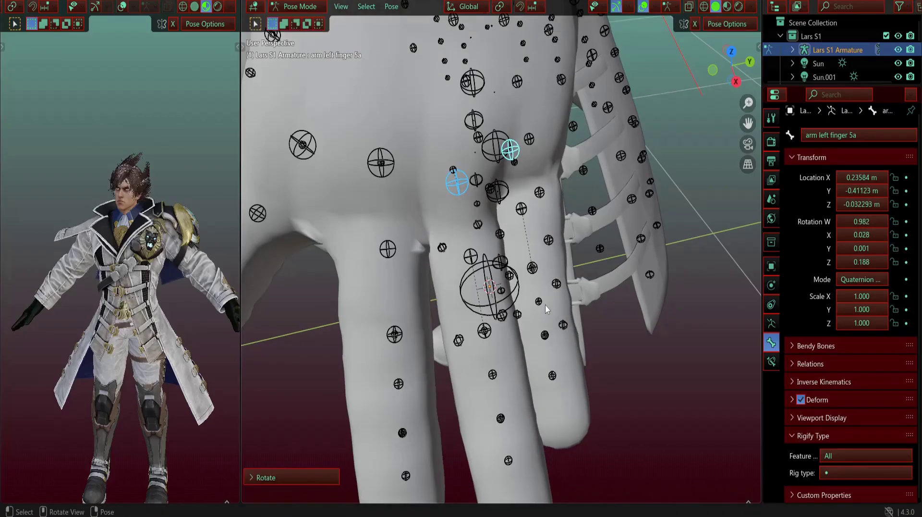
Step: Try rotating arm left finger 5 adj 2 together with the matching ring-finger bone at the base of the fingers
middle_drag(545, 304, 497, 235)
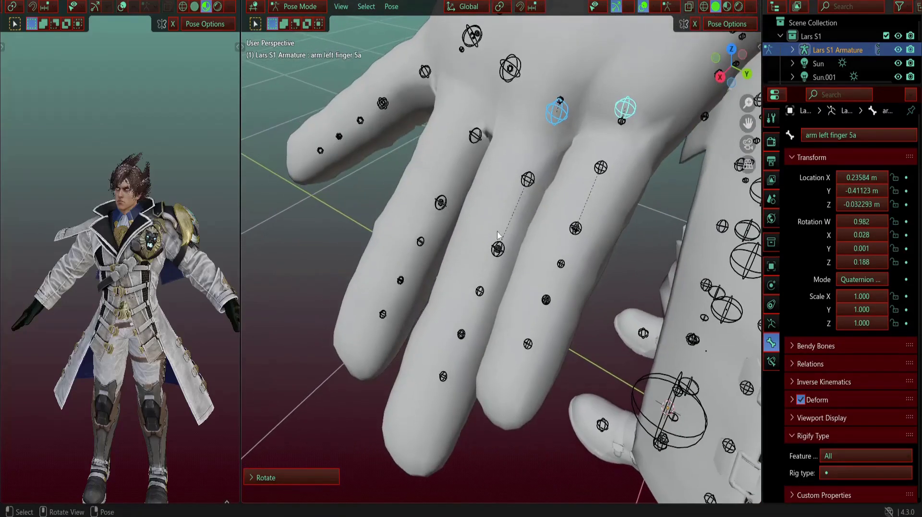
click(602, 167)
middle_drag(607, 166, 402, 214)
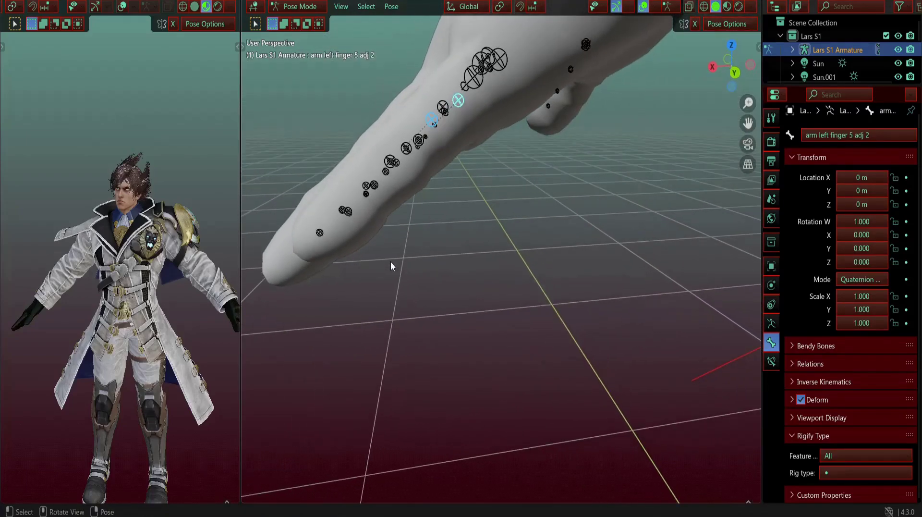
key(r)
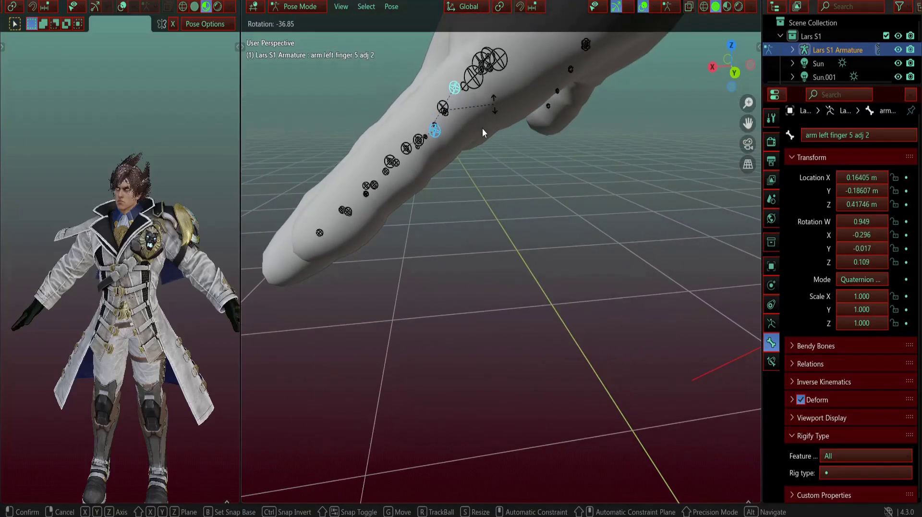
right_click(483, 128)
Step: Select arm left finger 5b and arm left finger 4b together and rotate them to bend the little and ring fingers toward the palm
middle_drag(482, 128, 561, 198)
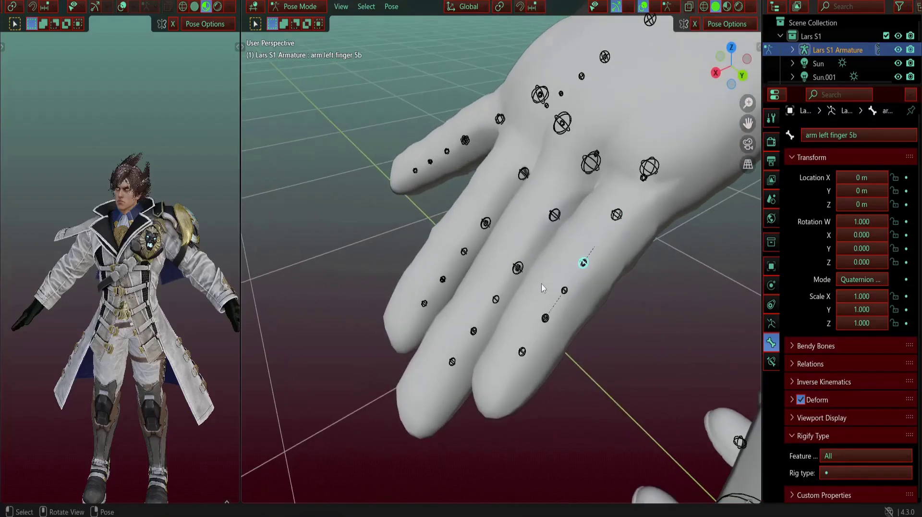
scroll(541, 284, up, 6)
scroll(522, 295, down, 3)
shift+click(527, 277)
middle_drag(526, 276, 396, 217)
key(r)
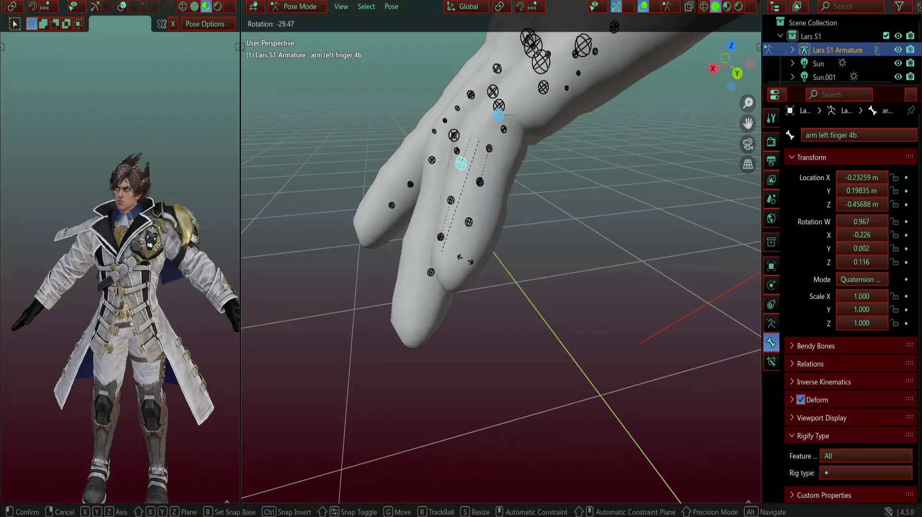
click(495, 250)
middle_drag(494, 250, 440, 213)
key(r)
click(534, 264)
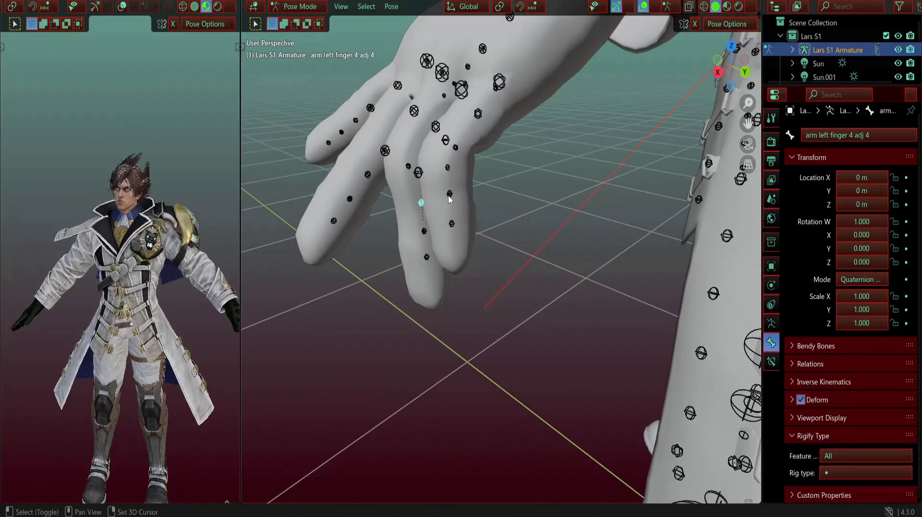
Step: Rotate arm left finger 5c together with the matching ring-finger bone to curl both fingertips in toward the palm
middle_drag(427, 254, 350, 318)
key(r)
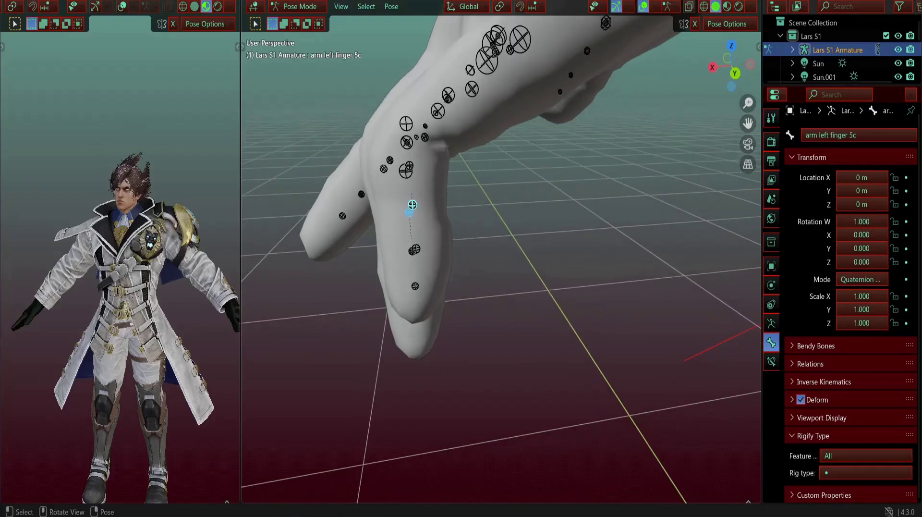
click(396, 251)
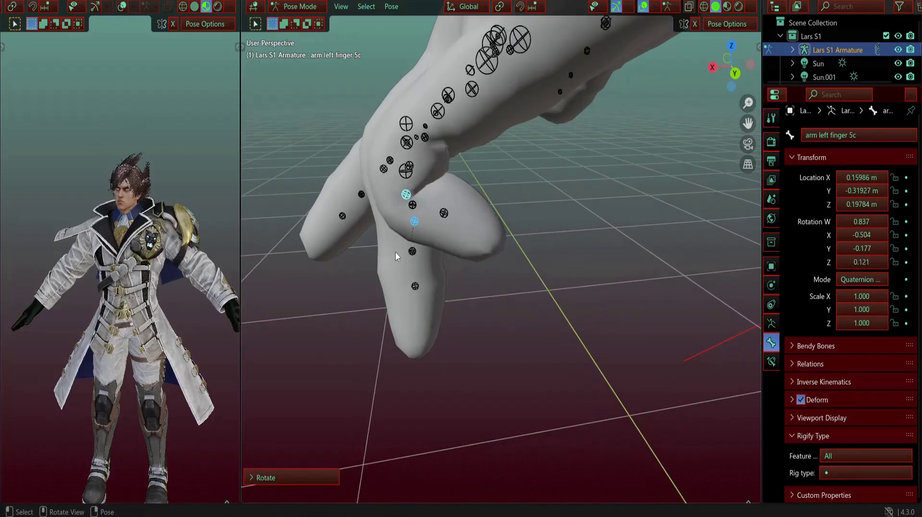
middle_drag(396, 251, 577, 300)
click(470, 253)
key(r)
click(482, 281)
Step: Fold the left thumb in toward the palm by rotating arm left finger 1b
middle_drag(615, 309, 327, 295)
click(434, 210)
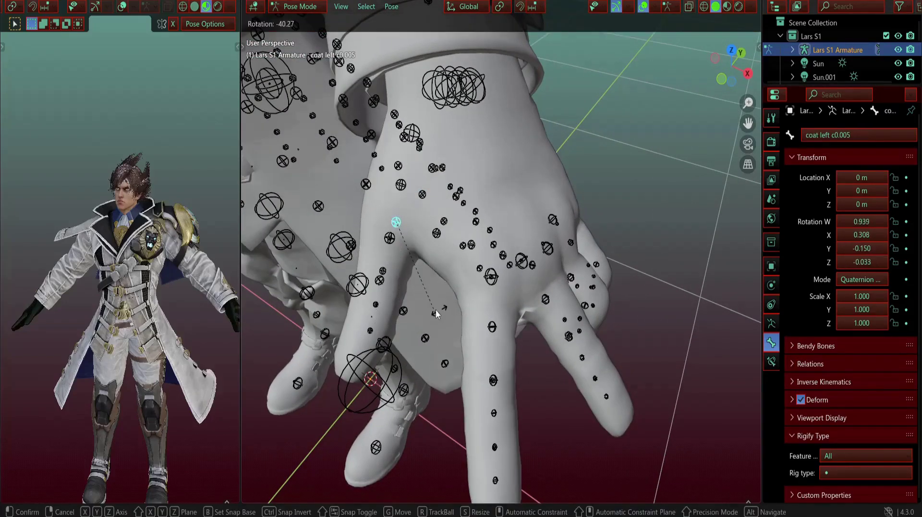
key(Escape)
key(r)
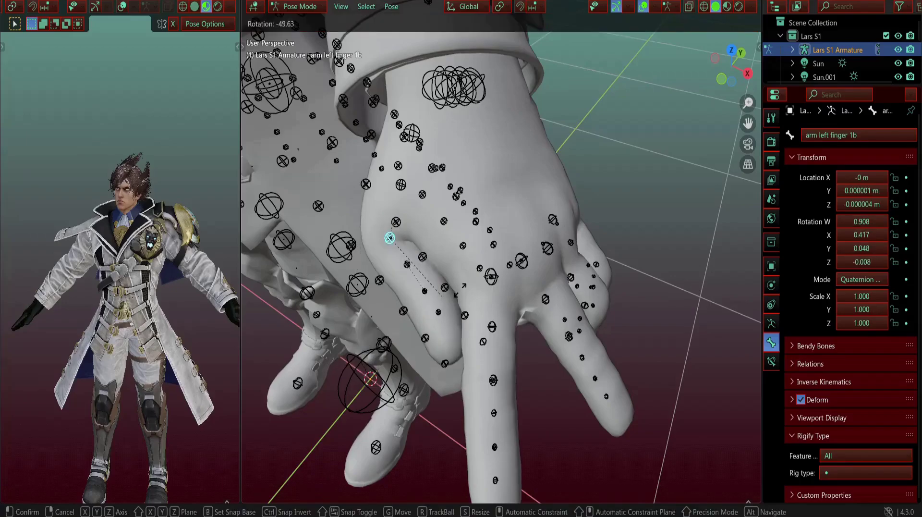
Step: Select arm left elbow and rotate it about 75 degrees to bend the left forearm
scroll(445, 298, down, 4)
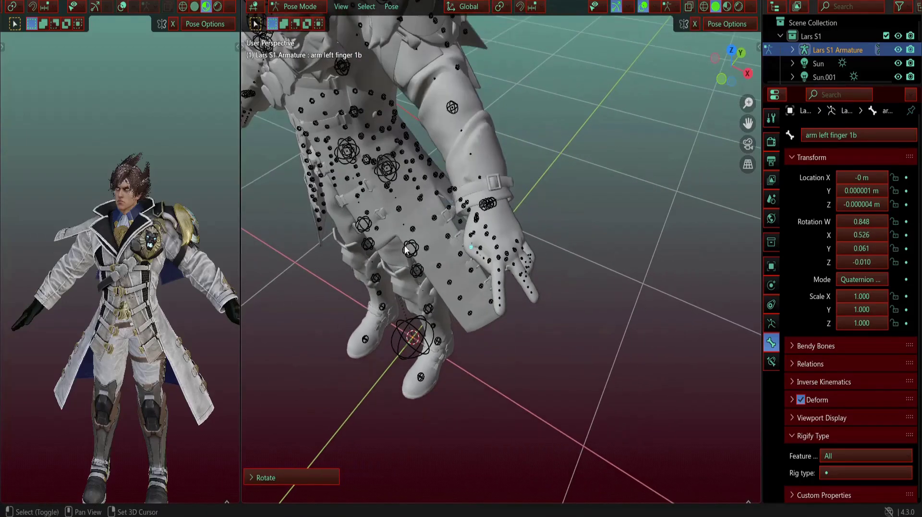
click(486, 178)
scroll(481, 185, up, 3)
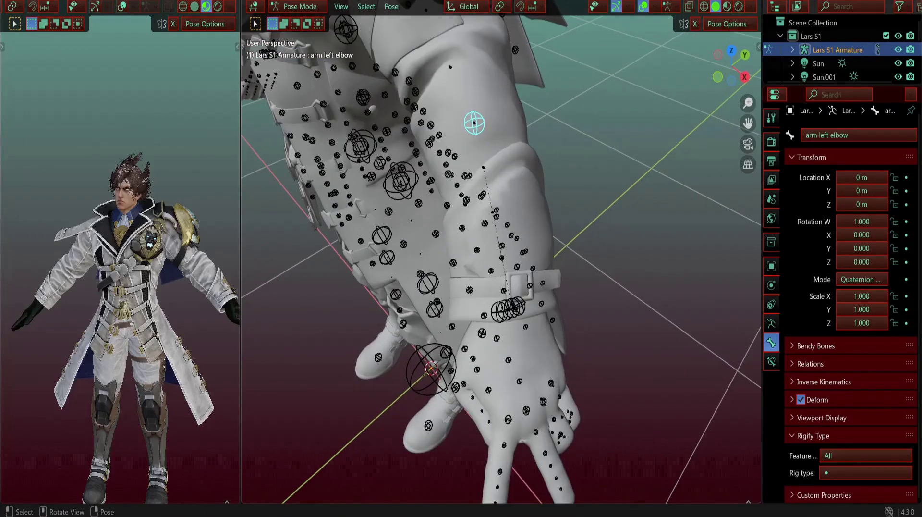
key(r)
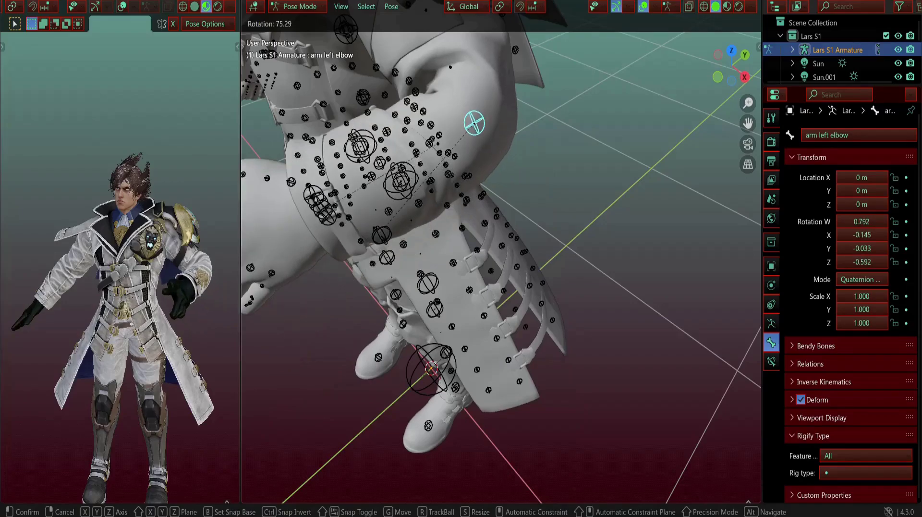
click(379, 236)
Step: Lower the right arm beside the body by rotating arm right shoulder 2, and adjust its swing from the side
middle_drag(379, 235, 412, 249)
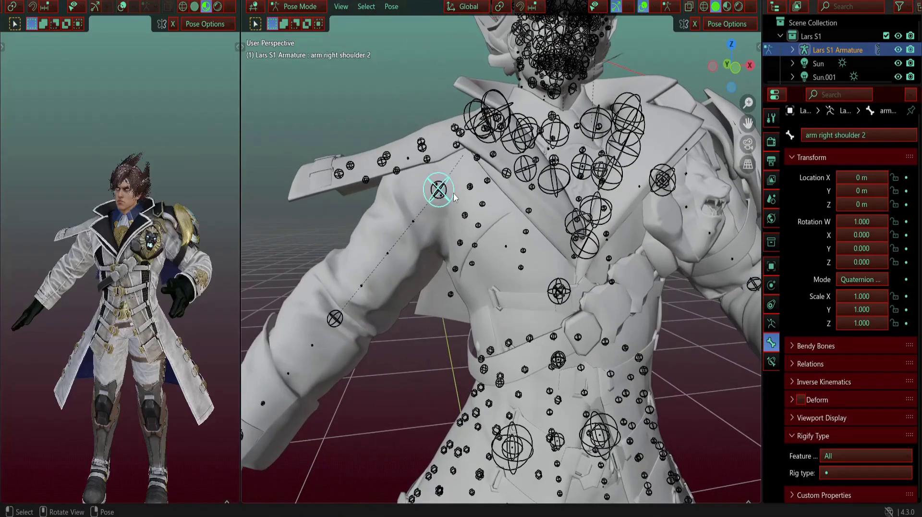
scroll(528, 326, down, 3)
key(r)
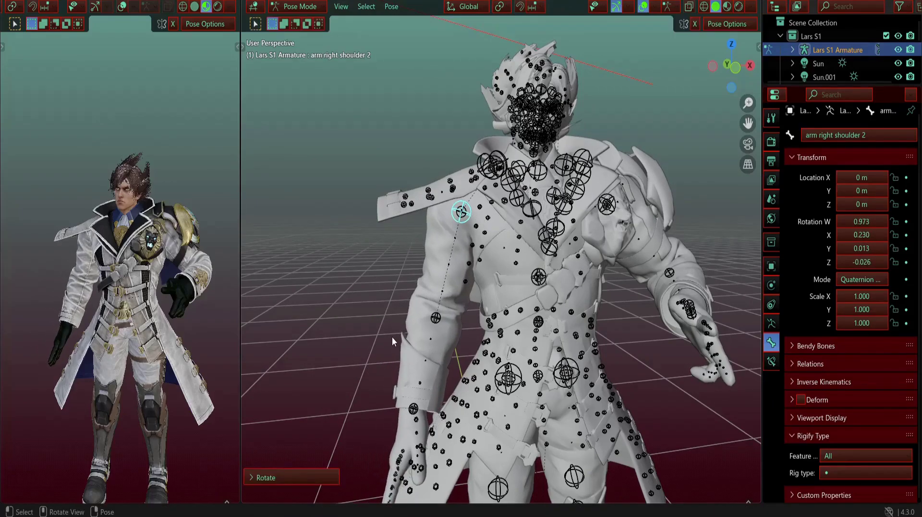
middle_drag(397, 338, 437, 360)
key(r)
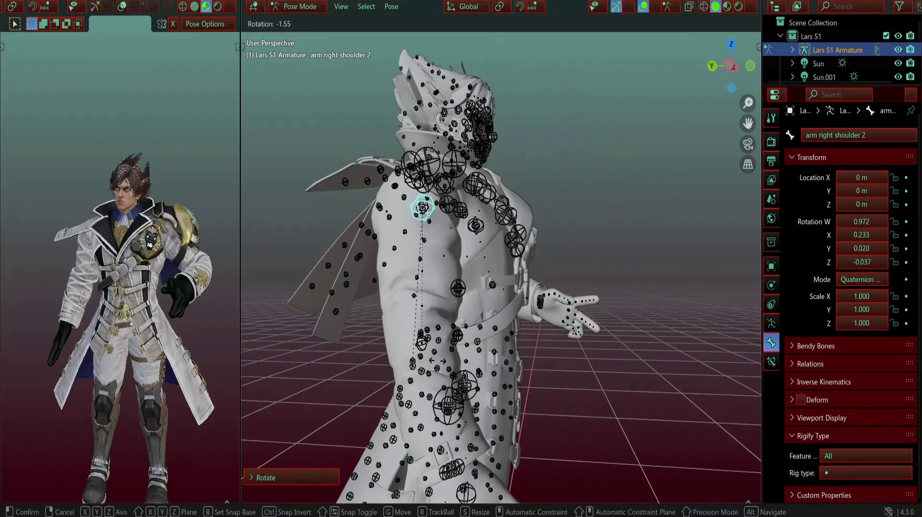
click(504, 356)
Step: Raise the bent left arm by rotating arm left shoulder 2 about 69 degrees from the side
middle_drag(504, 356, 242, 384)
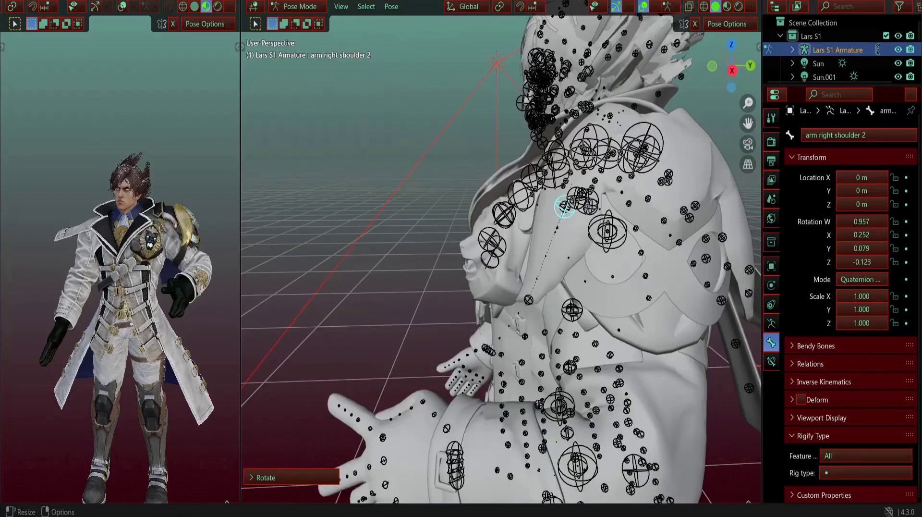
click(614, 245)
middle_drag(615, 245, 621, 271)
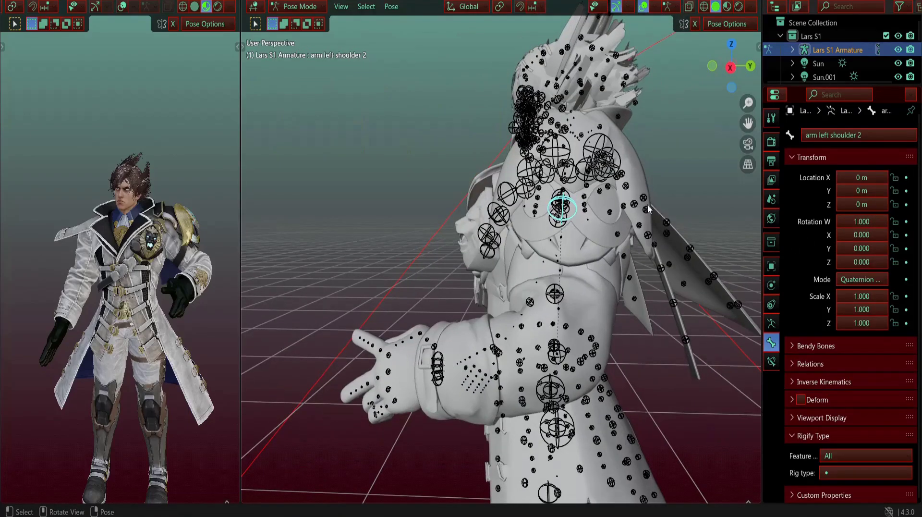
key(r)
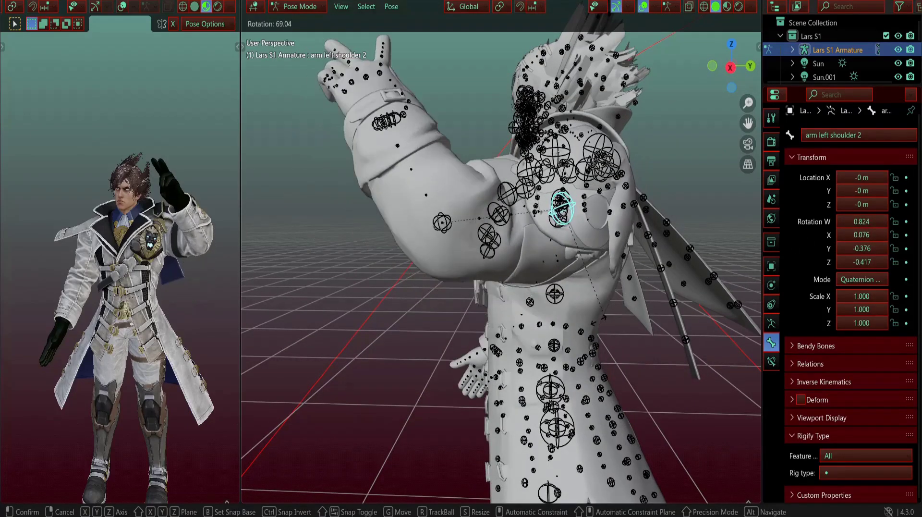
click(545, 259)
Step: Rotate arm left shoulder 2 around the global Z axis to turn the raised left arm outward
middle_drag(545, 259, 682, 331)
key(z)
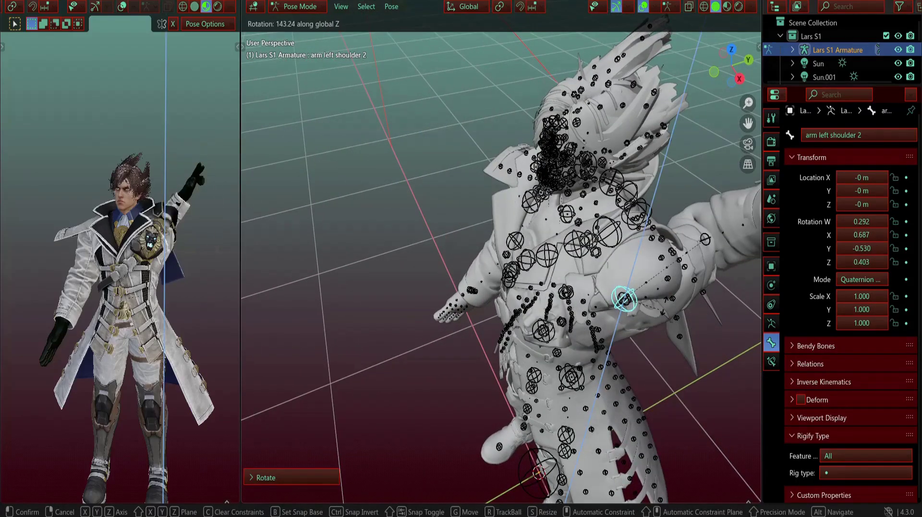
right_click(638, 324)
key(z)
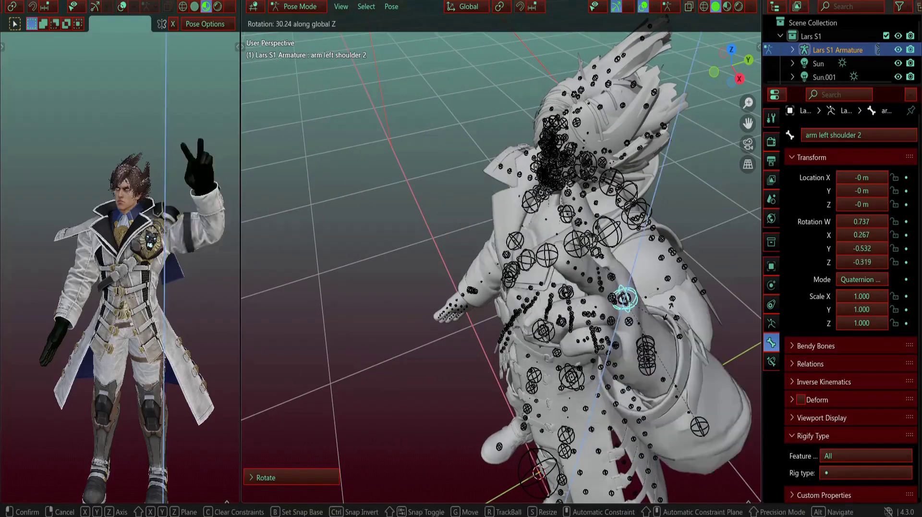
click(661, 291)
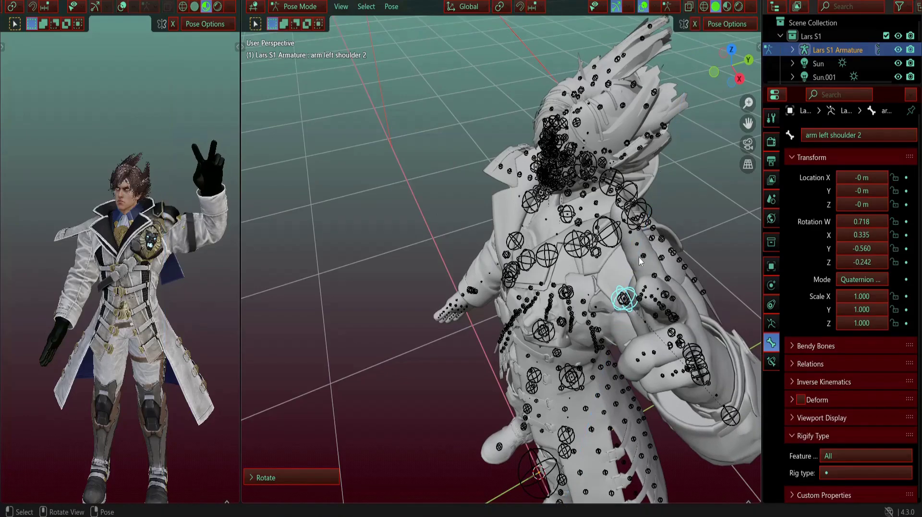
Step: Move arm left finger 2a slightly toward the middle finger and try rotating arm left finger 2 adj 2
middle_drag(312, 294, 487, 264)
scroll(387, 261, down, 4)
scroll(488, 264, up, 3)
shift+middle_drag(538, 243, 505, 244)
shift+middle_drag(595, 192, 547, 289)
scroll(548, 289, up, 3)
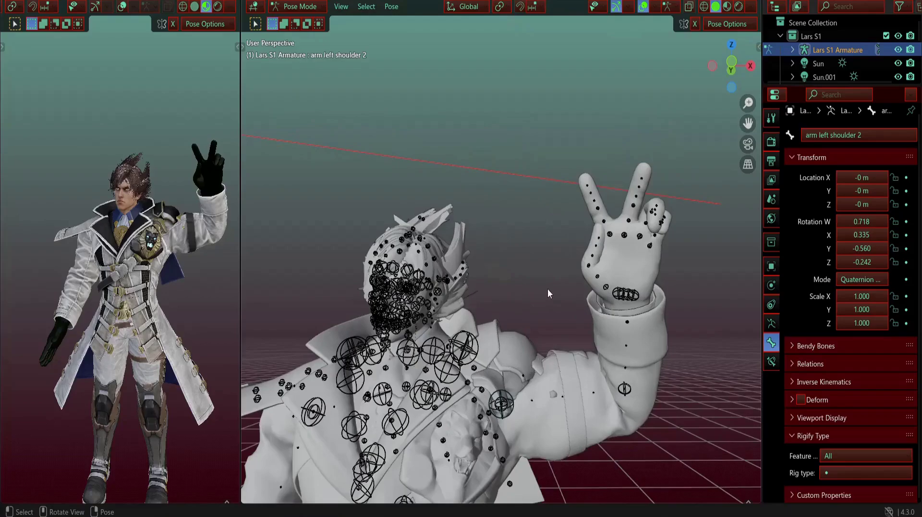
scroll(632, 219, up, 3)
shift+middle_drag(631, 225, 527, 265)
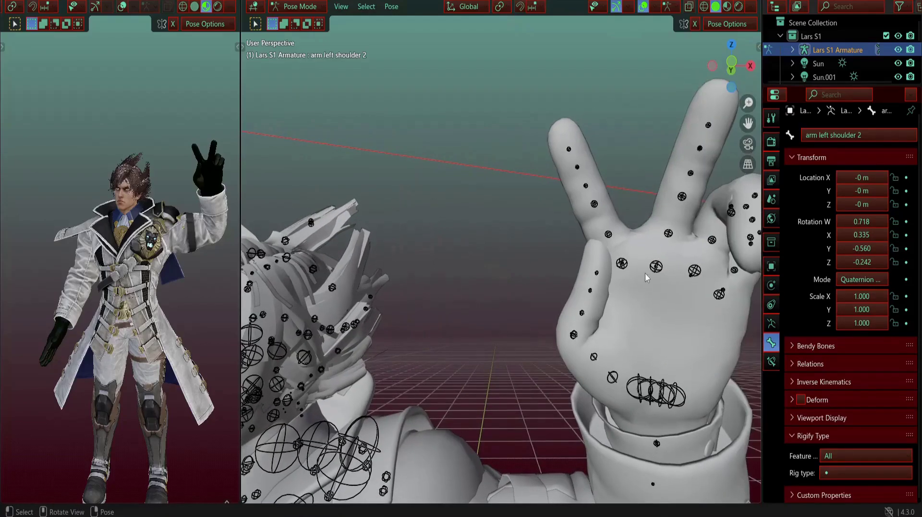
key(g)
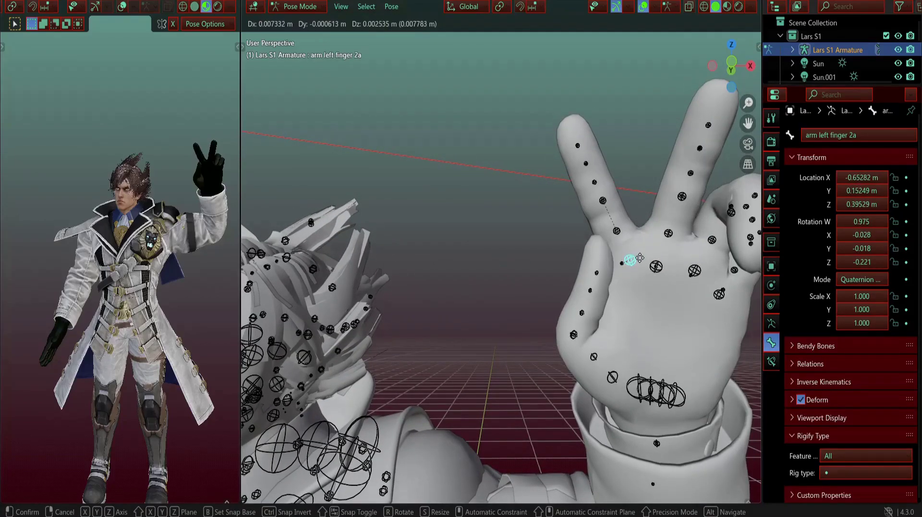
click(630, 218)
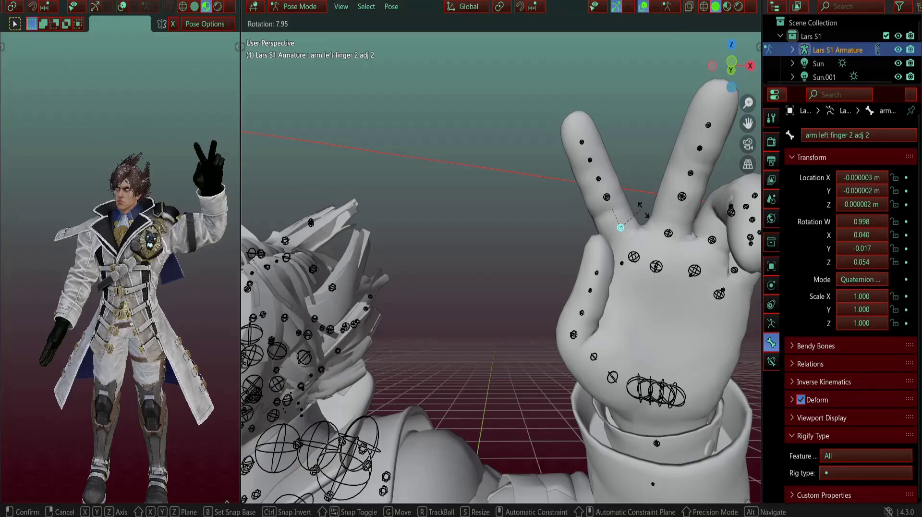
key(Escape)
Step: Try rotating arm left shoulder adj root about 92 degrees to test how the upper sleeve deforms
scroll(667, 237, down, 5)
middle_drag(528, 255, 499, 303)
scroll(576, 274, up, 6)
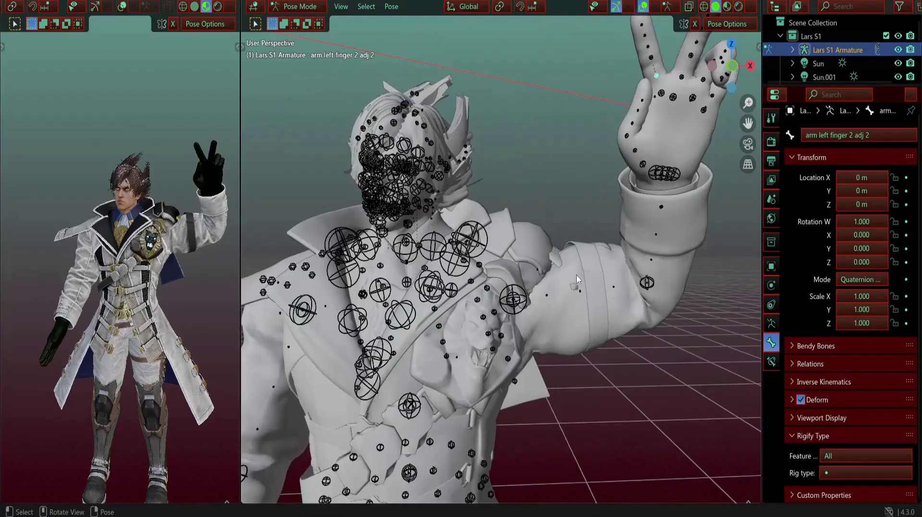
scroll(529, 285, up, 1)
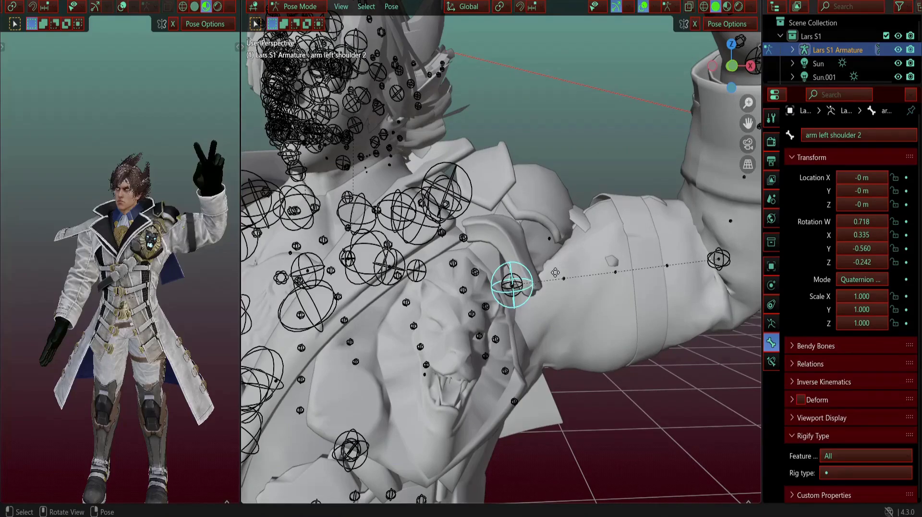
key(r)
key(Escape)
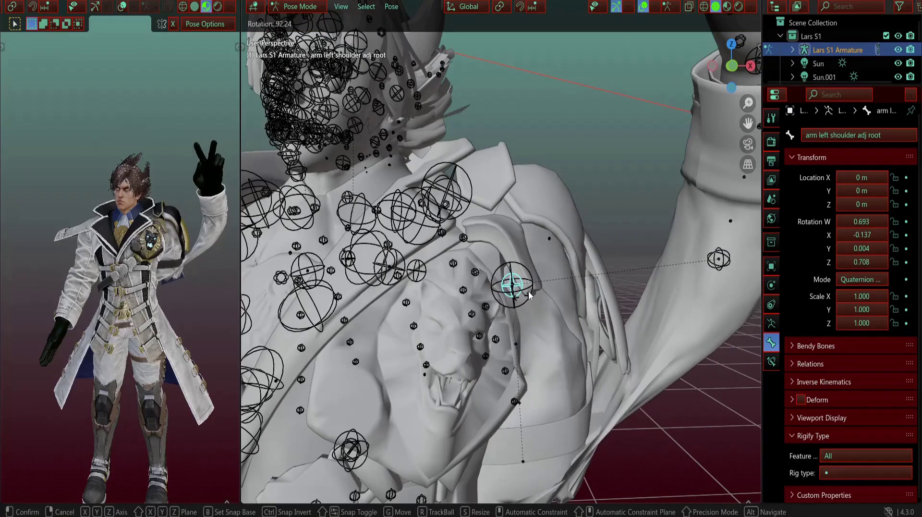
Step: Try moving arm left shoulder adj root downward and sideways to test how it shifts the upper arm
key(g)
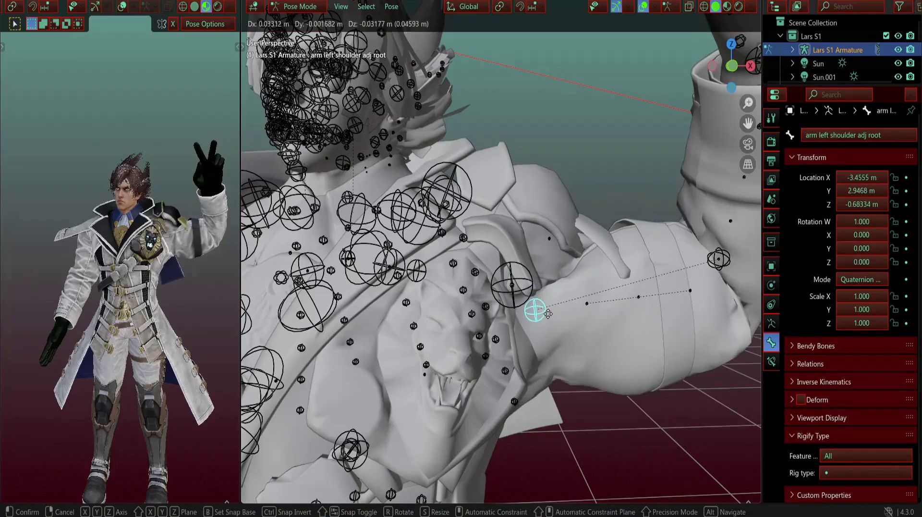
key(Escape)
key(g)
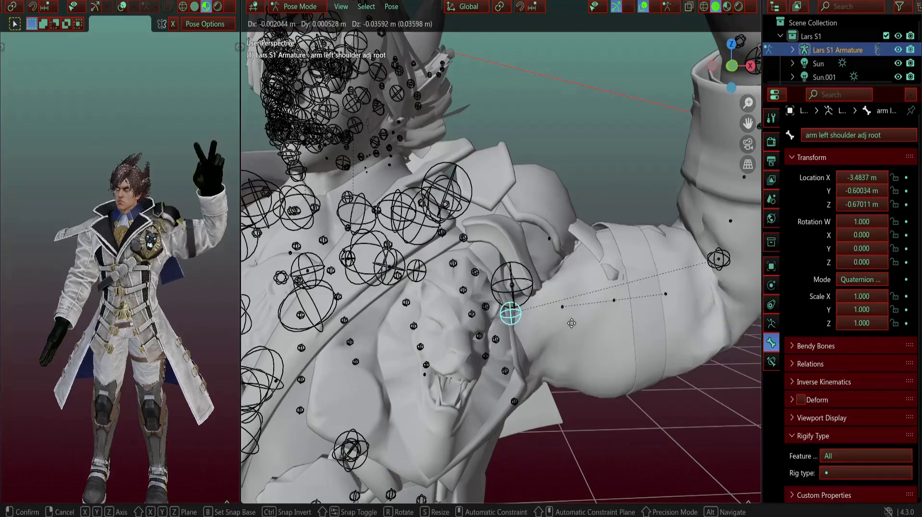
key(Escape)
middle_drag(537, 318, 581, 329)
key(g)
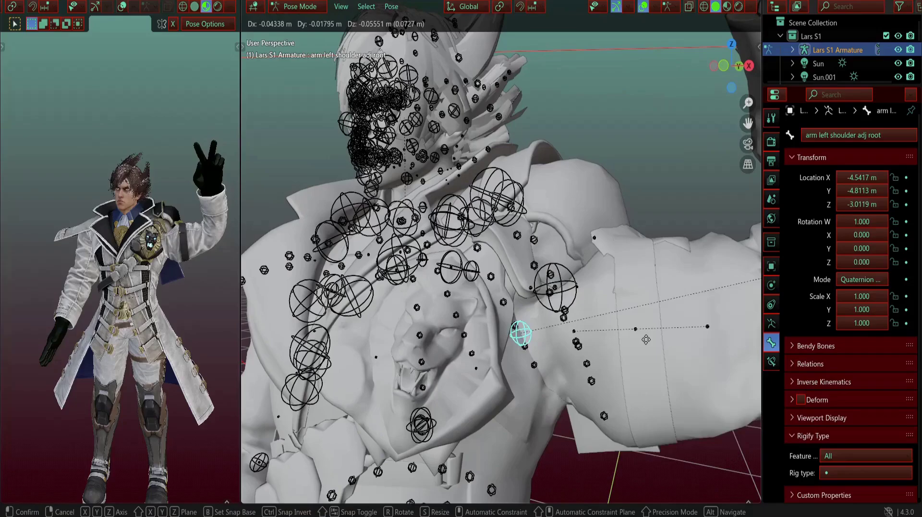
key(Escape)
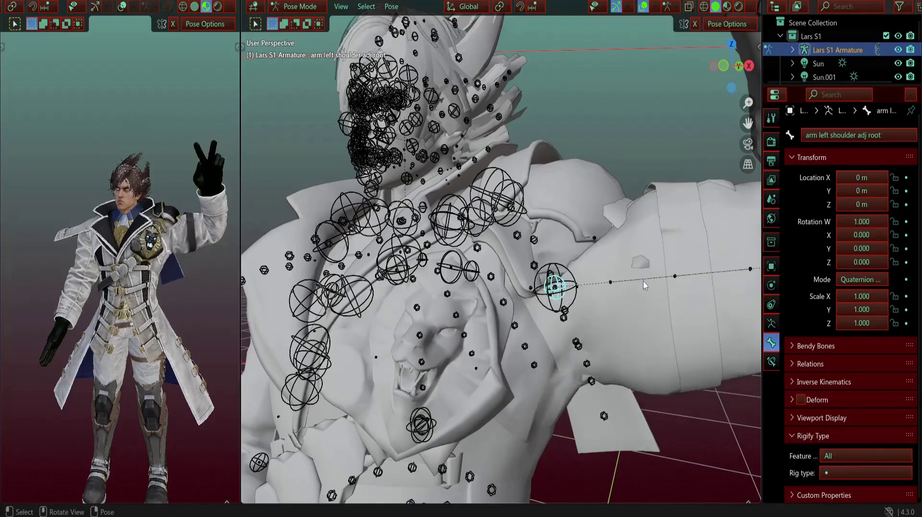
Step: Rotate arm left shoulder adj root about 20 degrees and inspect the textured character from the side
middle_drag(644, 280, 663, 307)
key(r)
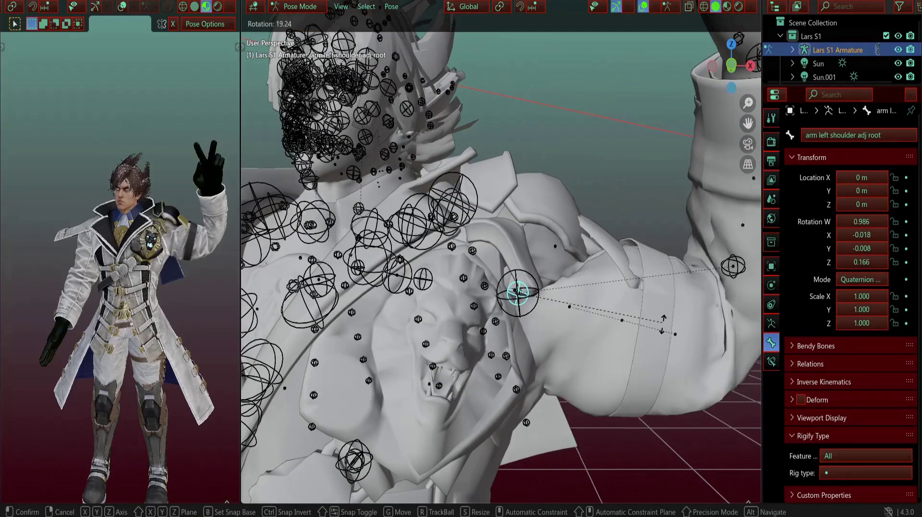
middle_drag(97, 250, 56, 270)
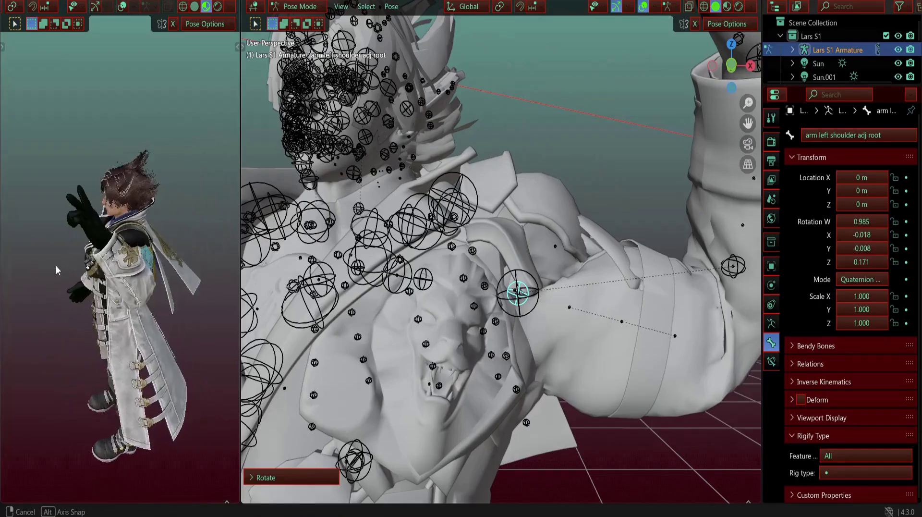
Step: Rotate arm left shoulder 2 about 69 degrees in the top view to swing the raised left arm forward
middle_drag(574, 222, 583, 177)
key(KP_7)
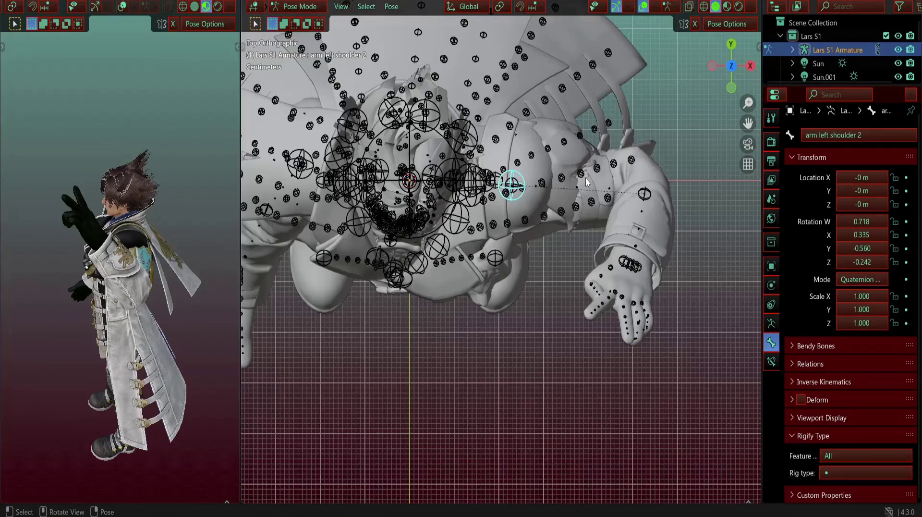
key(r)
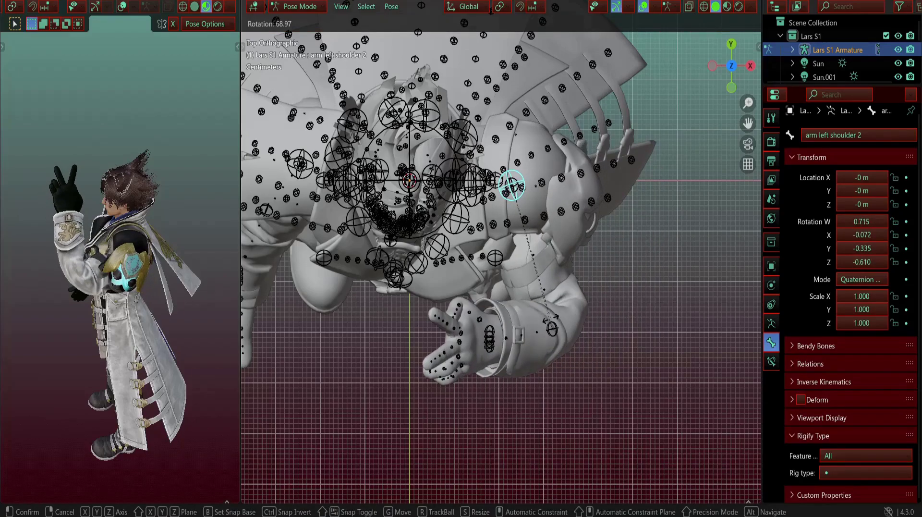
middle_drag(587, 315, 461, 220)
Step: Select arm left metacarpal 2 and arm left finger 1a, and examine the raised hand and textured character from the front
key(a)
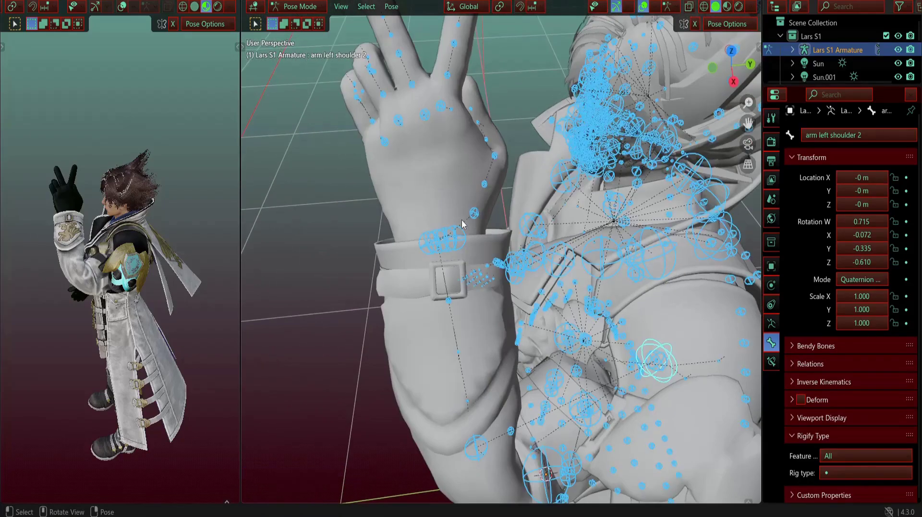
scroll(462, 220, up, 4)
click(416, 213)
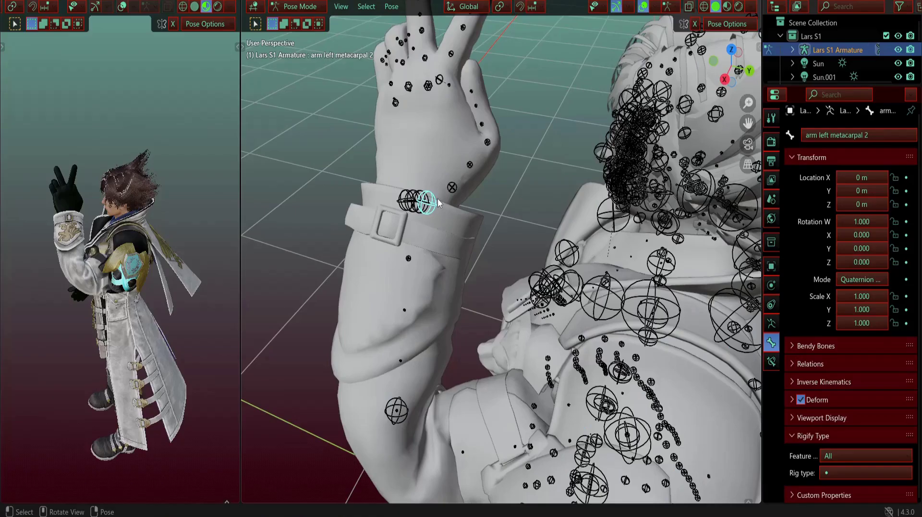
click(460, 186)
middle_drag(460, 187, 604, 176)
middle_drag(119, 240, 185, 274)
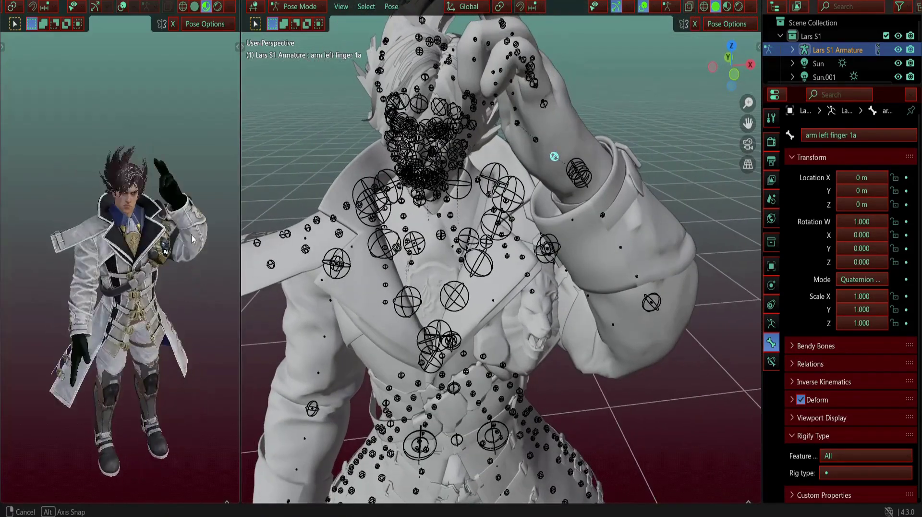
scroll(184, 274, up, 5)
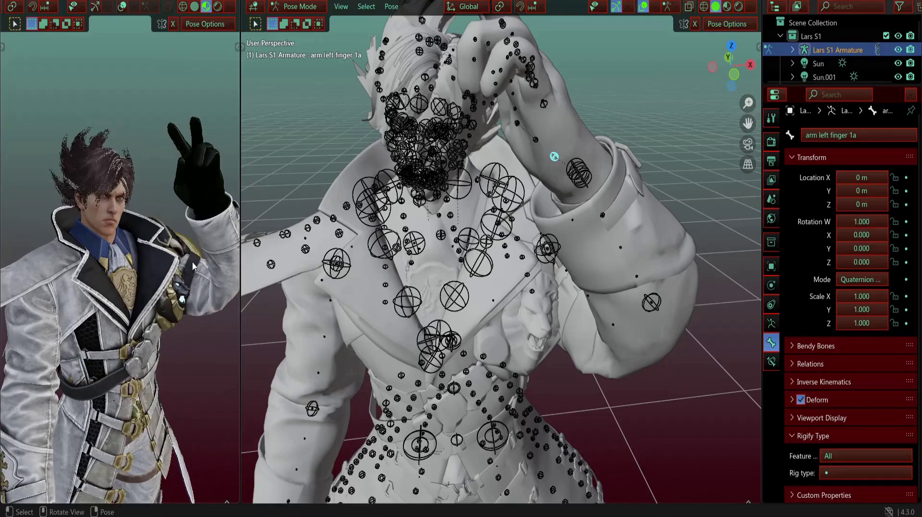
scroll(457, 240, down, 5)
Step: Trackball-rotate the spine upper bone to twist and tilt the upper body
middle_drag(456, 240, 415, 231)
key(a)
scroll(473, 268, up, 2)
click(449, 272)
scroll(415, 231, down, 3)
key(r)
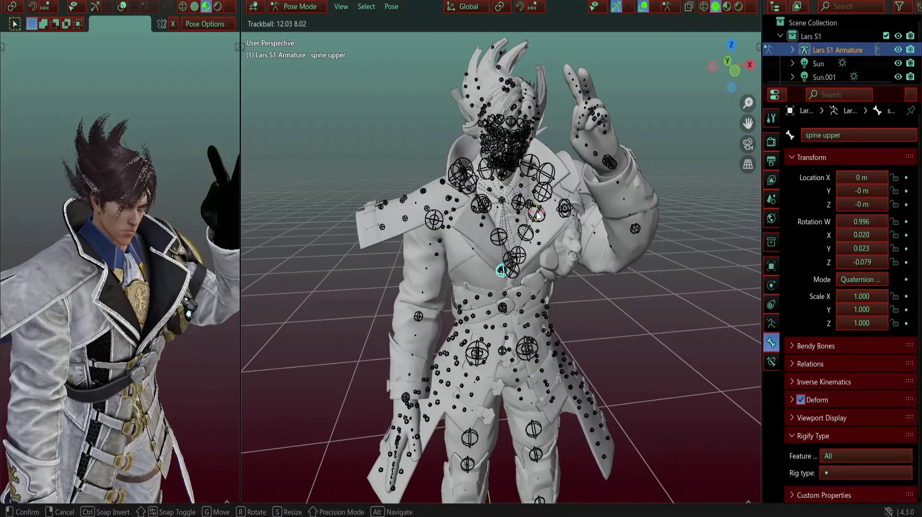
Step: Rotate arm right elbow to bend the right forearm forward
middle_drag(460, 288, 518, 336)
click(456, 291)
key(r)
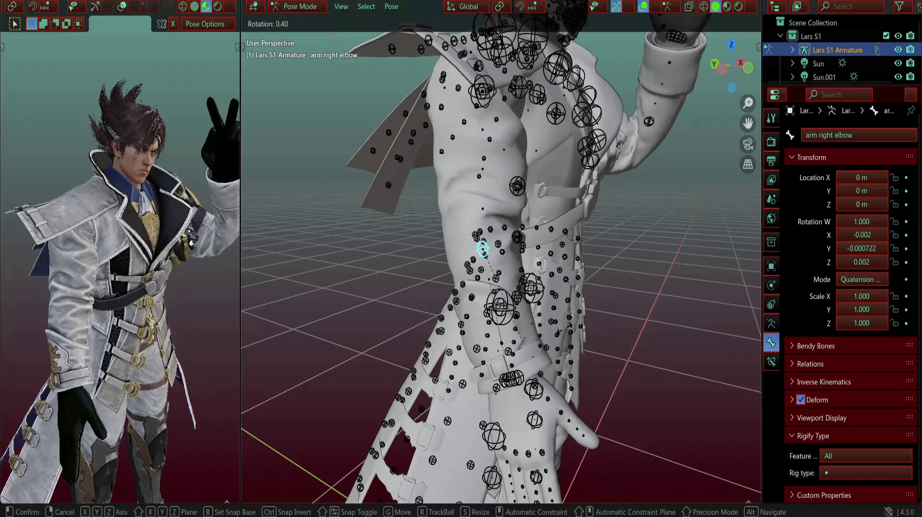
mouse_move(578, 318)
middle_drag(554, 305, 661, 327)
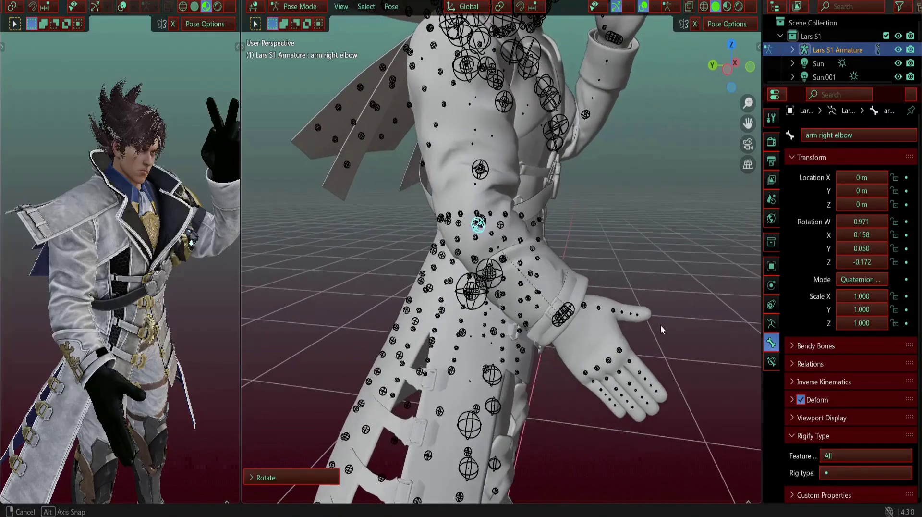
Step: Curl the right thumb by rotating arm right finger 1b about 35 degrees and arm right finger 1c about 31 degrees
scroll(545, 305, up, 6)
click(515, 338)
shift+middle_drag(515, 338, 529, 264)
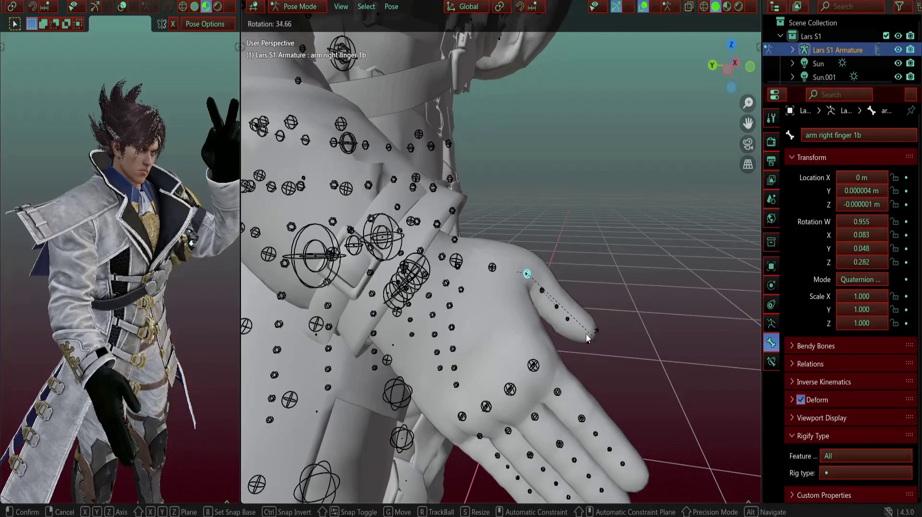
click(561, 309)
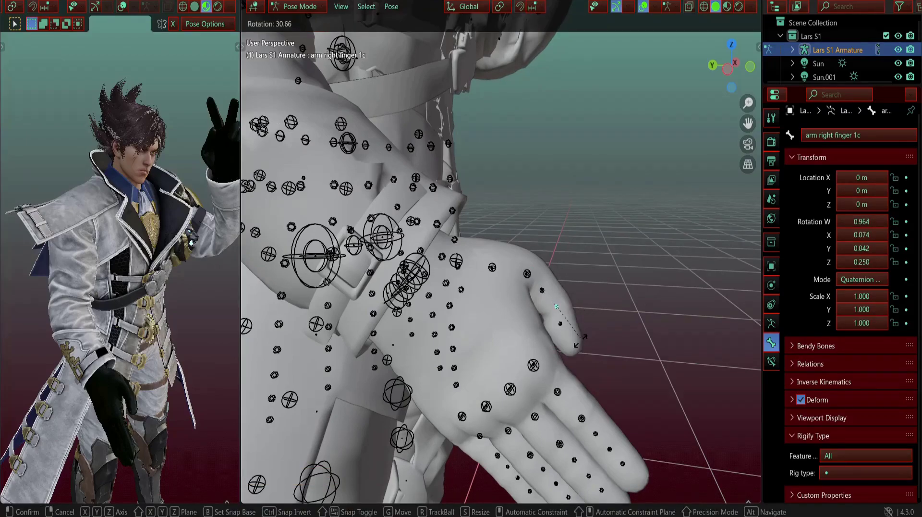
Step: Rotate arm right shoulder 2 to reposition the lowered right arm beside the body
scroll(561, 352, down, 5)
middle_drag(390, 222, 423, 282)
scroll(444, 160, up, 2)
click(449, 154)
middle_drag(450, 155, 487, 148)
scroll(487, 149, down, 2)
key(r)
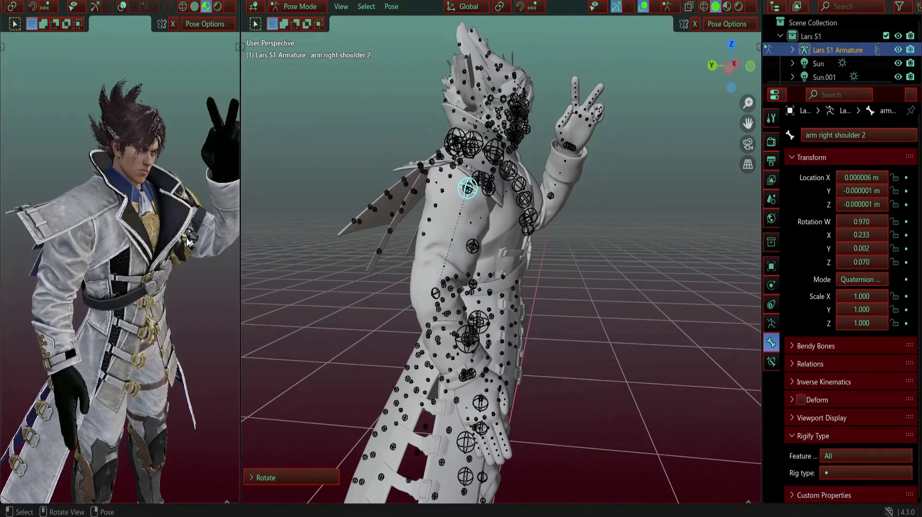
middle_drag(107, 257, 78, 254)
Step: Rotate leg left thigh adj root in the right view to swing the left leg forward
scroll(552, 288, down, 3)
shift+middle_drag(571, 298, 467, 223)
scroll(468, 223, up, 5)
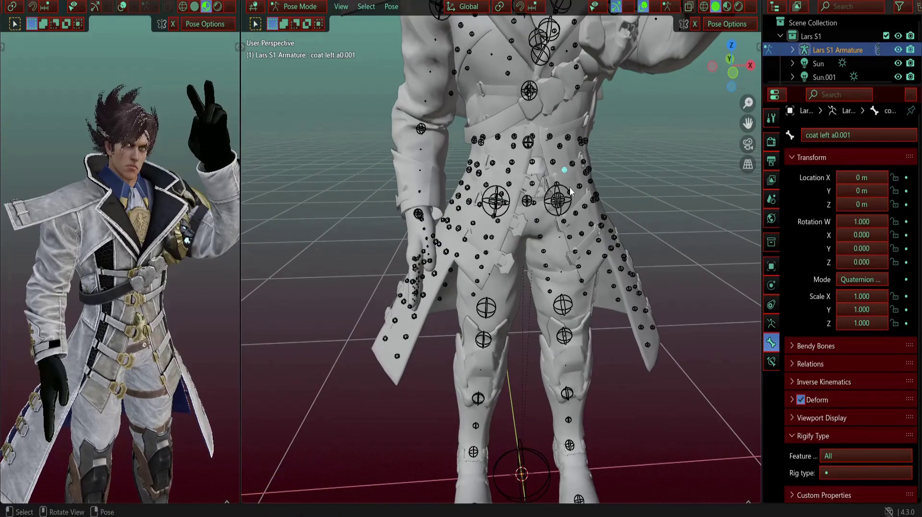
click(570, 187)
middle_drag(570, 188, 561, 230)
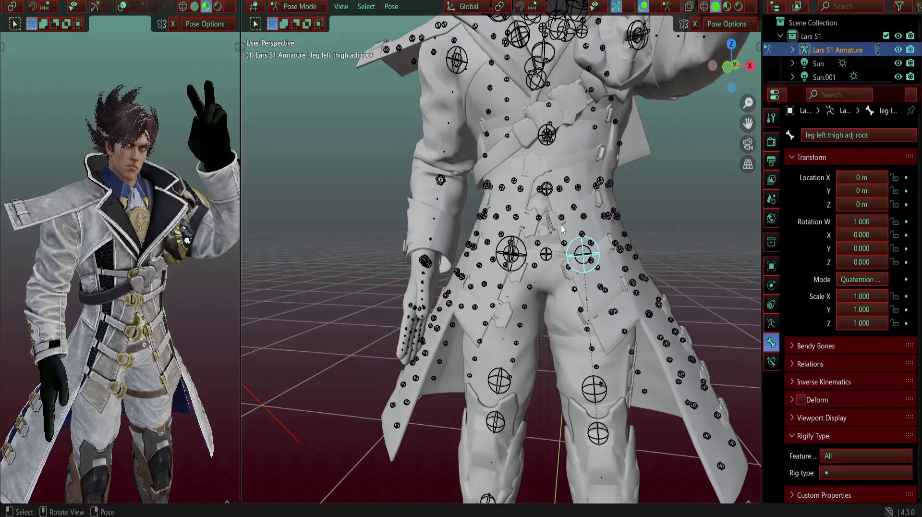
scroll(545, 292, down, 3)
middle_drag(546, 293, 520, 274)
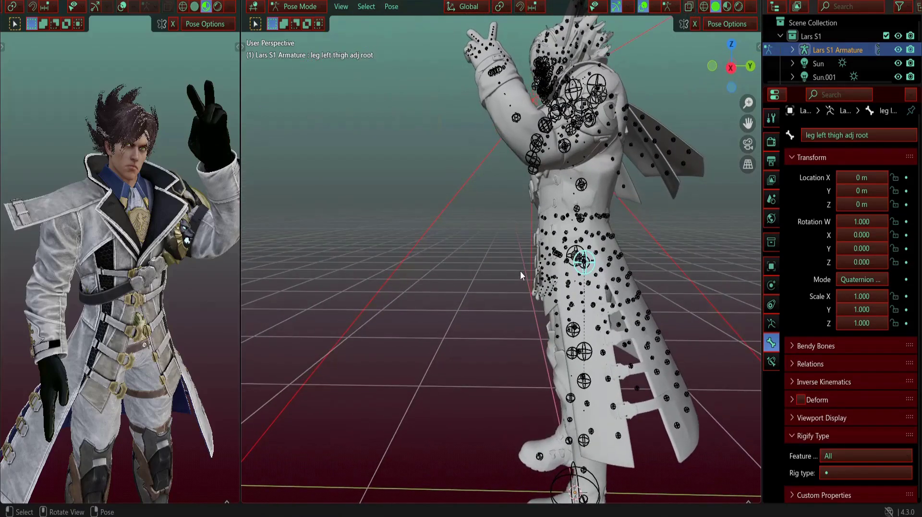
key(KP_3)
key(r)
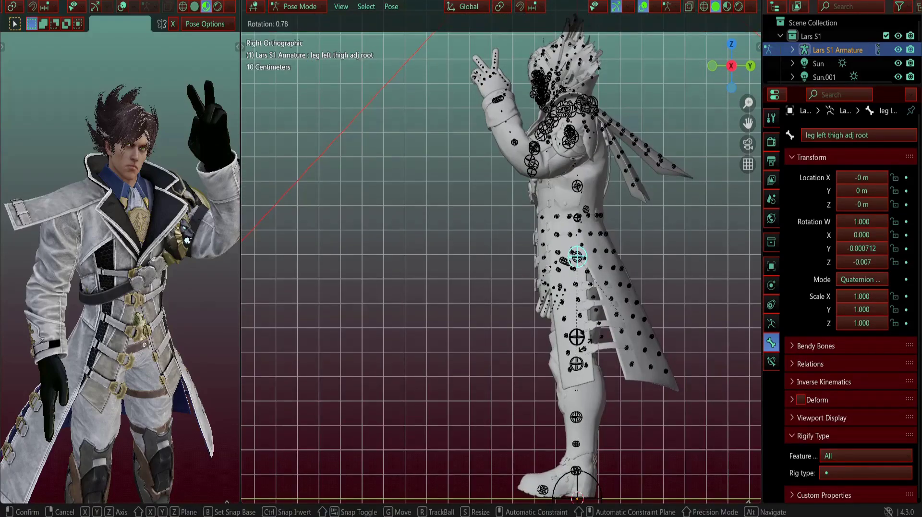
click(583, 349)
middle_drag(583, 349, 587, 373)
Step: Examine how the coat's front flap intersects the raised left thigh from several angles
scroll(545, 328, up, 5)
shift+middle_drag(545, 330, 528, 341)
middle_drag(528, 341, 563, 336)
scroll(552, 322, up, 2)
shift+middle_drag(531, 310, 405, 280)
scroll(561, 306, up, 1)
scroll(561, 306, down, 3)
shift+middle_drag(581, 341, 432, 336)
middle_drag(452, 340, 570, 328)
Step: Rotate the three left front coat flap bones, including coat left a0.003 and a0.005, about 45 degrees off the thigh
click(568, 295)
middle_drag(571, 294, 590, 267)
shift+middle_drag(588, 271, 582, 302)
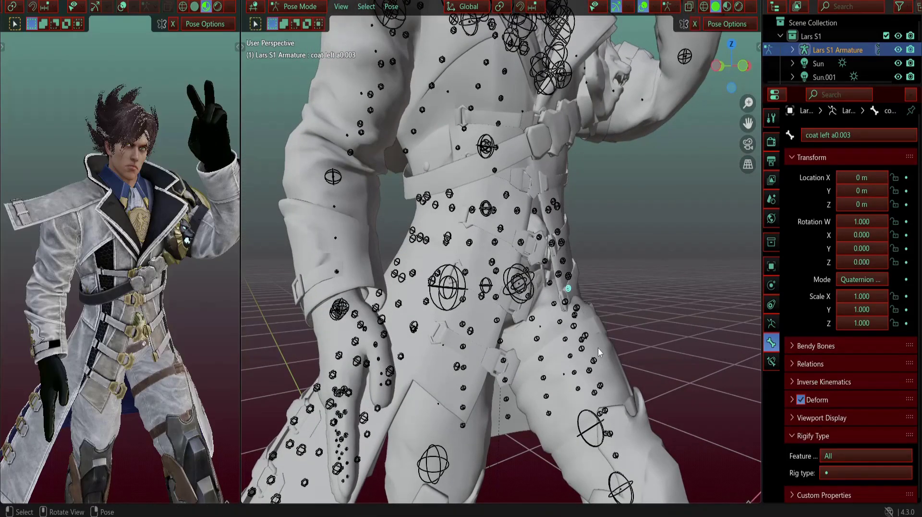
right_click(644, 325)
middle_drag(632, 330, 667, 353)
shift+click(595, 369)
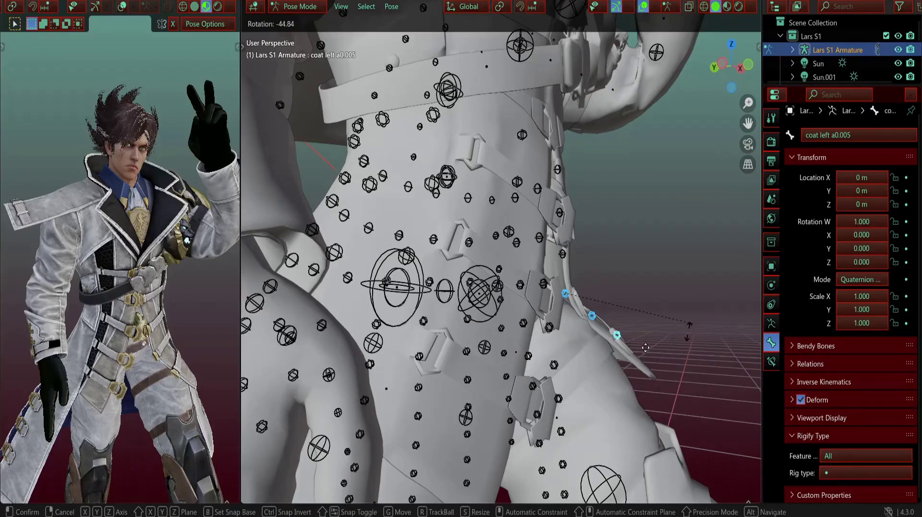
click(646, 347)
Step: Move the three selected coat flap bones about 0.027 m upward and outward, clear of the left thigh
key(g)
key(Escape)
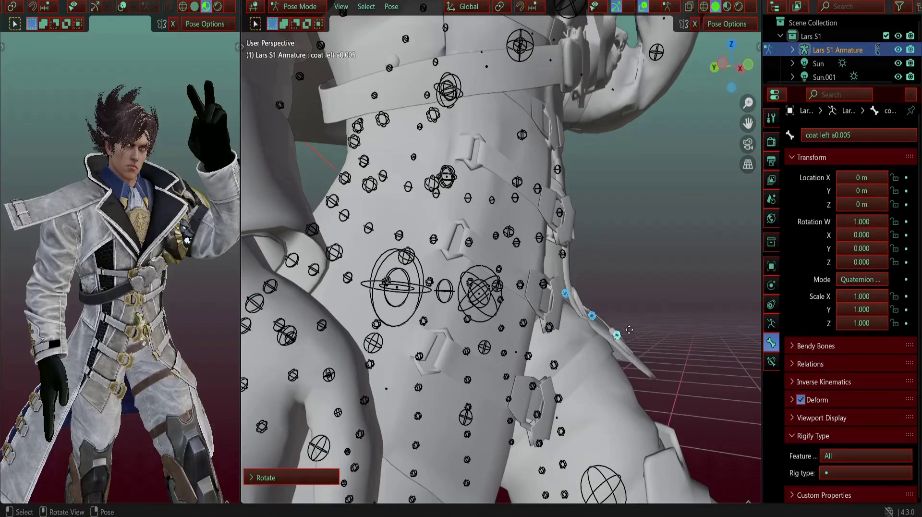
key(g)
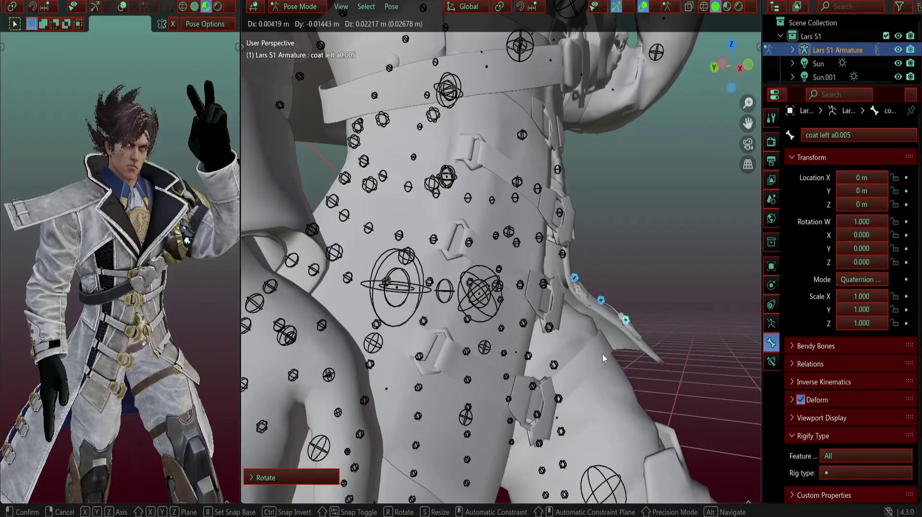
click(602, 354)
Step: Examine the adjusted coat flap over the left thigh on both the armature and the textured character
scroll(553, 355, down, 2)
mouse_move(603, 354)
middle_down()
mouse_move(553, 355)
mouse_move(615, 355)
middle_up()
scroll(557, 361, down, 2)
scroll(615, 355, up, 5)
scroll(576, 333, down, 2)
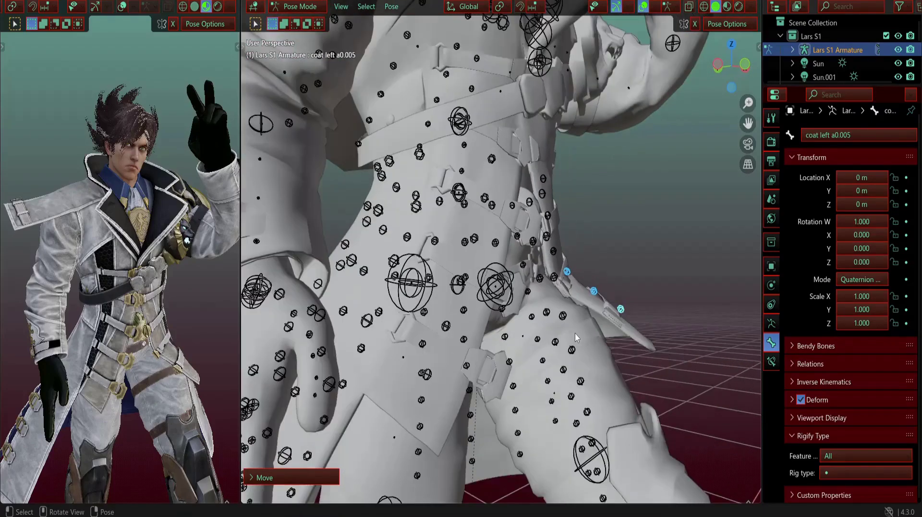
middle_drag(527, 247, 238, 301)
scroll(93, 296, up, 8)
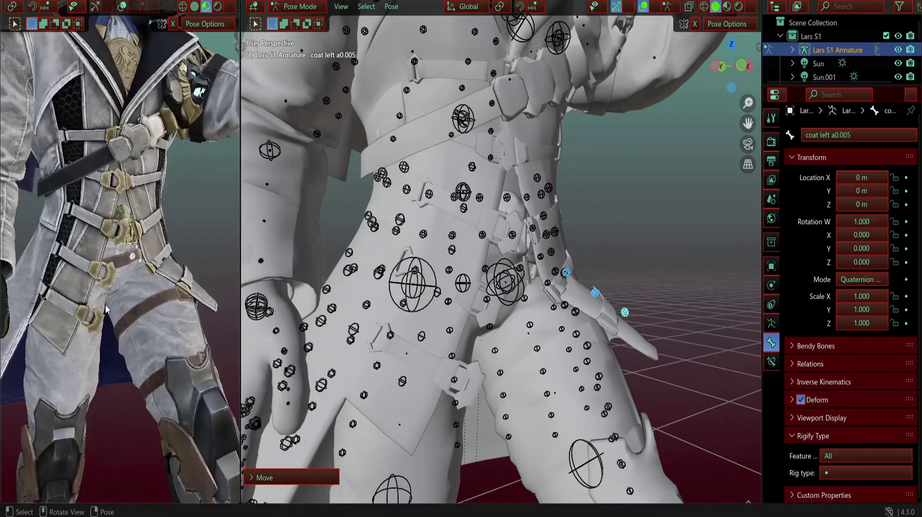
middle_drag(89, 297, 131, 286)
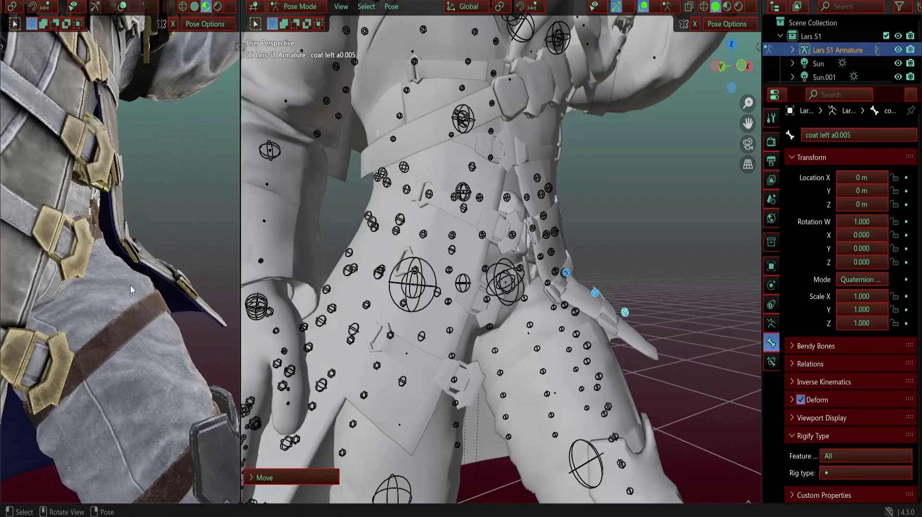
scroll(168, 238, down, 5)
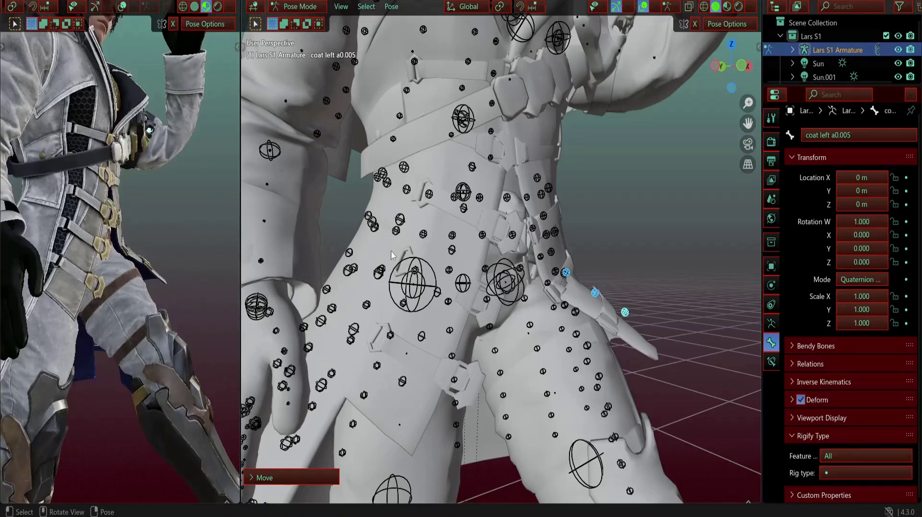
Step: Rotate leg left knee in the right view to bend the left lower leg backward
scroll(514, 263, down, 2)
scroll(531, 277, down, 2)
shift+middle_drag(550, 377, 557, 265)
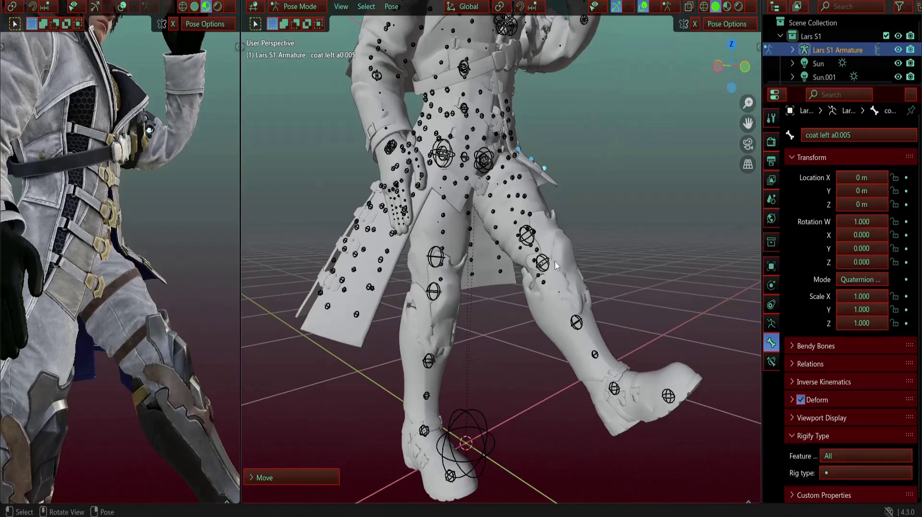
key(KP_3)
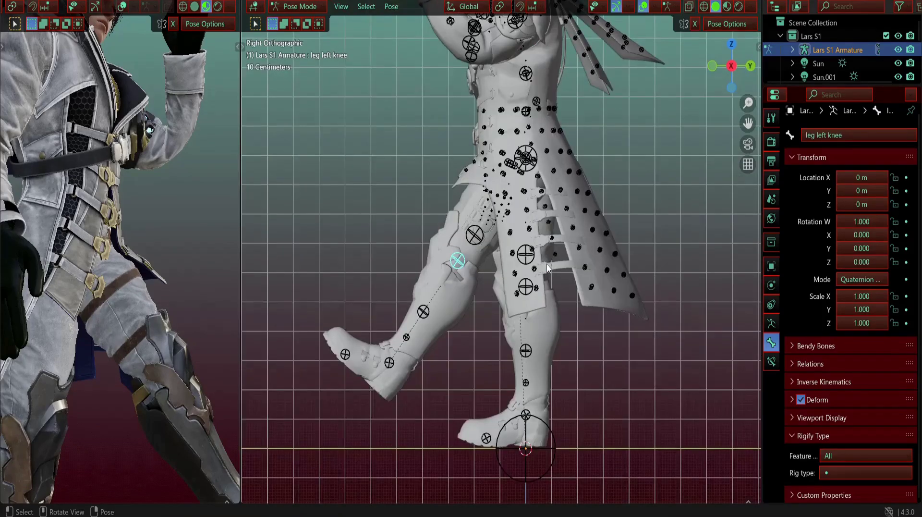
key(r)
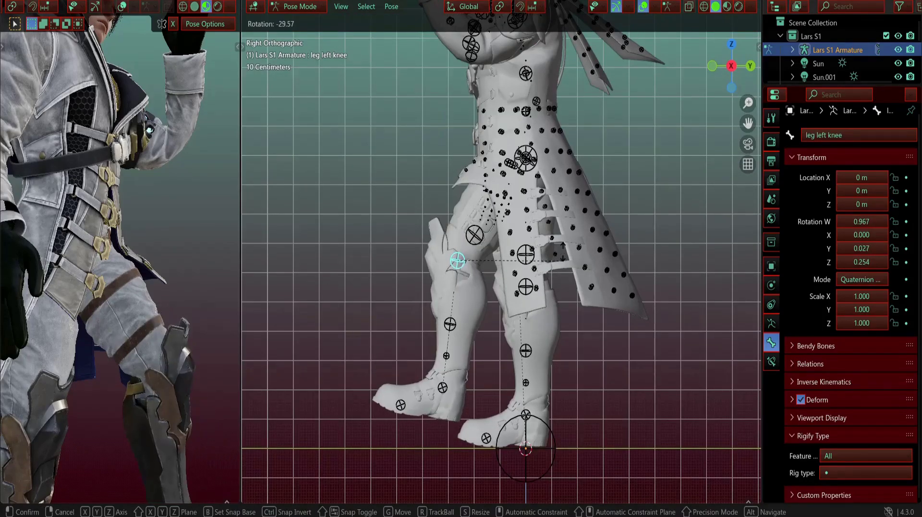
click(555, 221)
Step: Examine the bent left leg and knee armor on the textured character from the side and front
scroll(528, 238, down, 3)
middle_drag(524, 243, 597, 268)
scroll(90, 271, down, 4)
shift+middle_drag(90, 270, 90, 169)
middle_drag(91, 262, 54, 267)
scroll(56, 267, up, 4)
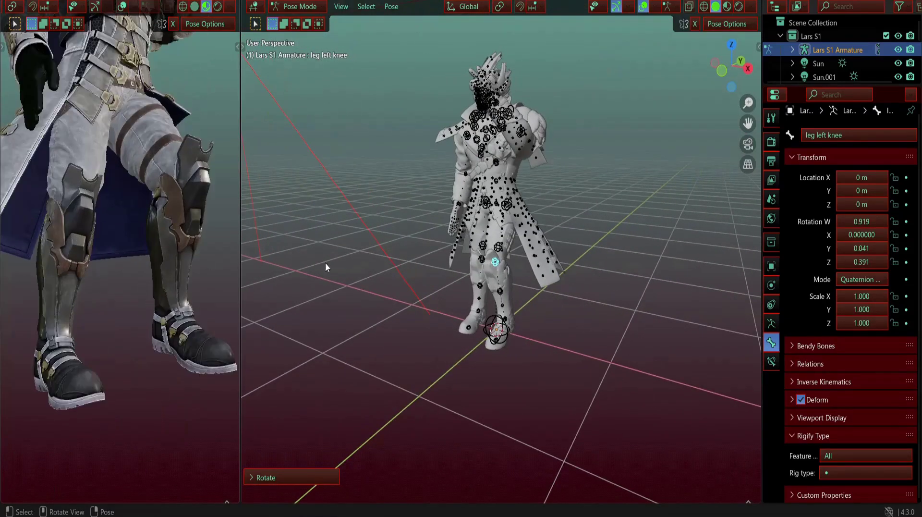
scroll(91, 311, up, 2)
scroll(114, 305, down, 2)
middle_drag(114, 306, 42, 316)
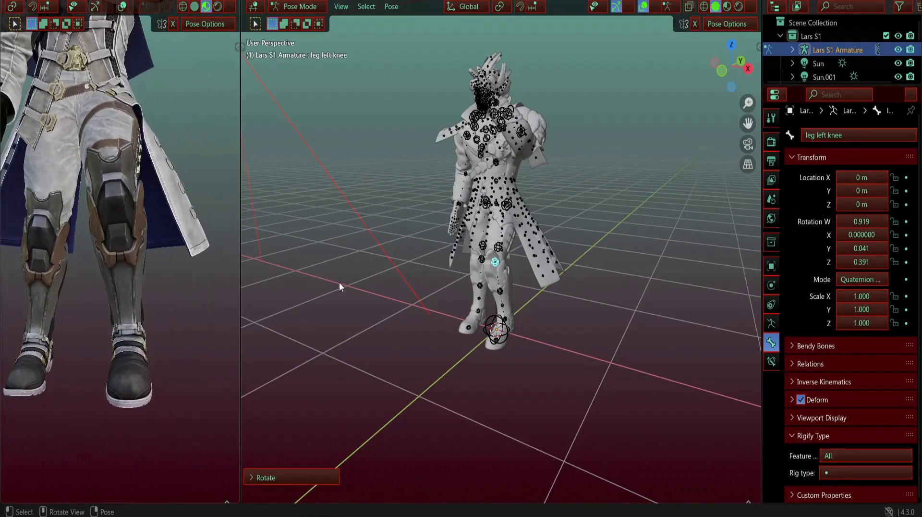
Step: Rotate leg right thigh adj root slightly inward and leg left thigh adj root about 13 degrees inward
scroll(439, 290, up, 4)
middle_drag(438, 290, 463, 176)
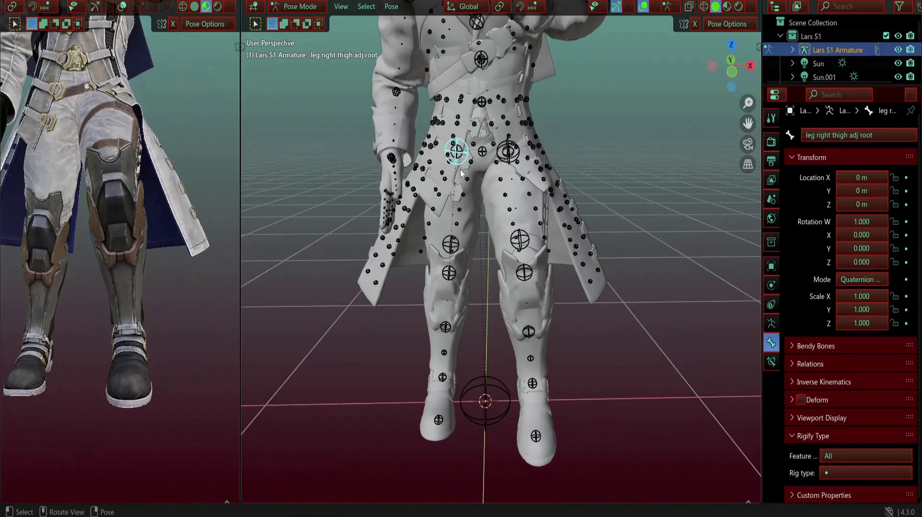
key(r)
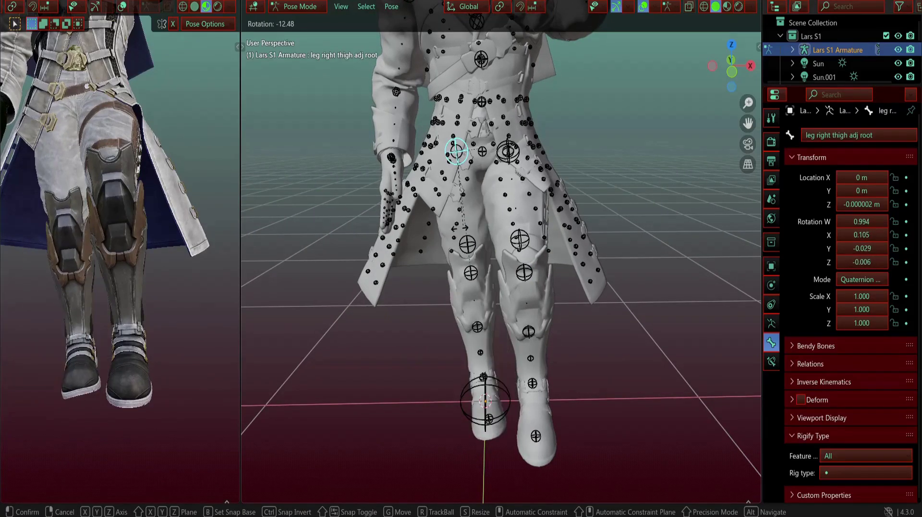
click(163, 221)
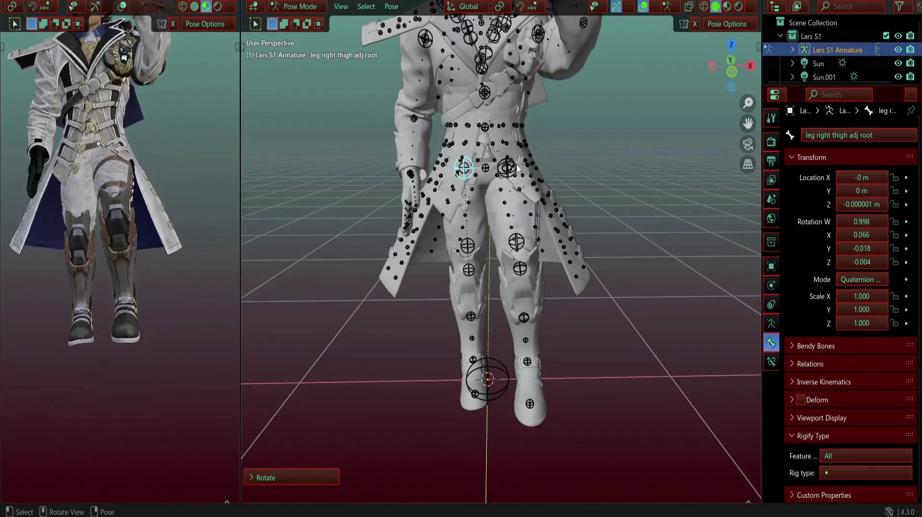
key(r)
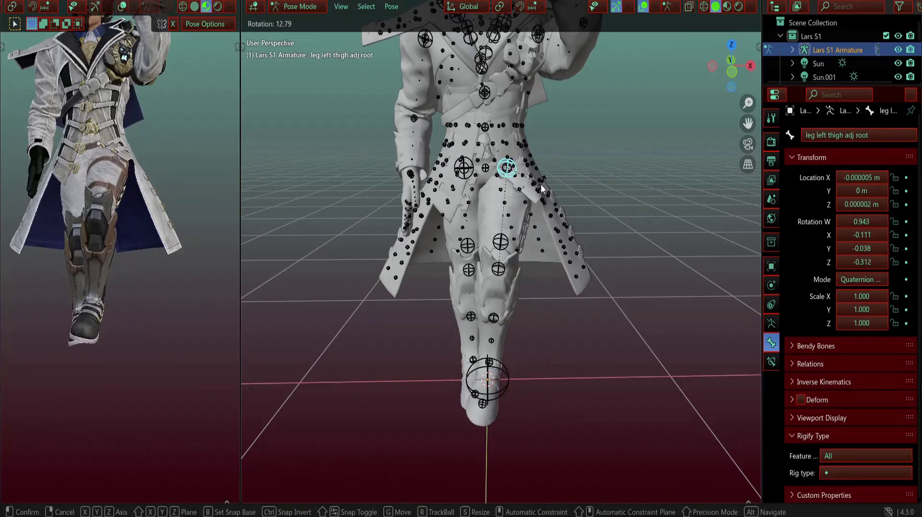
click(541, 185)
Step: Examine the full-body pose on the textured character and the coat and legs on the armature model
scroll(523, 187, down, 2)
shift+middle_drag(453, 191, 475, 252)
middle_drag(475, 251, 436, 250)
shift+middle_drag(61, 172, 86, 307)
middle_drag(86, 307, 135, 303)
mouse_move(112, 238)
shift+middle_down()
mouse_move(82, 225)
mouse_move(106, 241)
shift+middle_up()
scroll(91, 236, up, 1)
middle_drag(399, 265, 553, 258)
scroll(387, 265, up, 4)
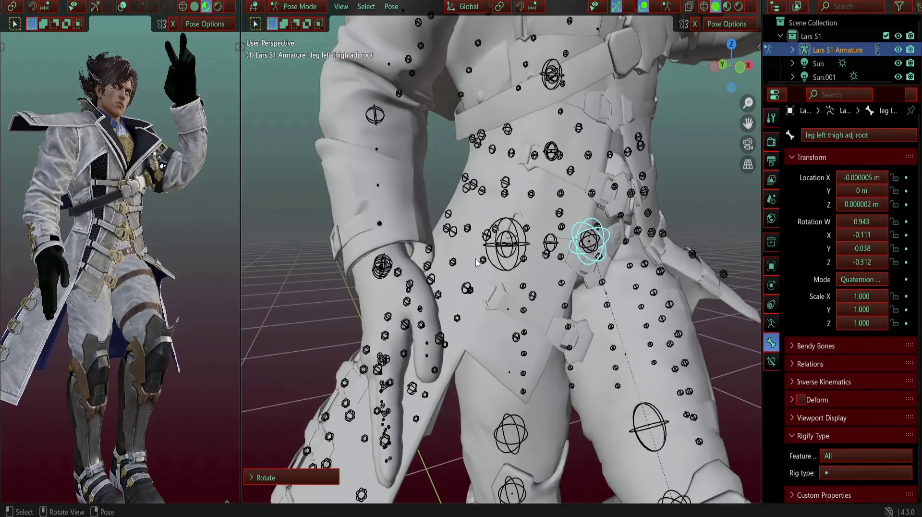
Step: Try rotating arm right forearm twist 3 just above the right wrist
shift+middle_drag(373, 272, 396, 265)
key(a)
scroll(454, 255, up, 4)
click(368, 158)
scroll(413, 230, down, 5)
key(r)
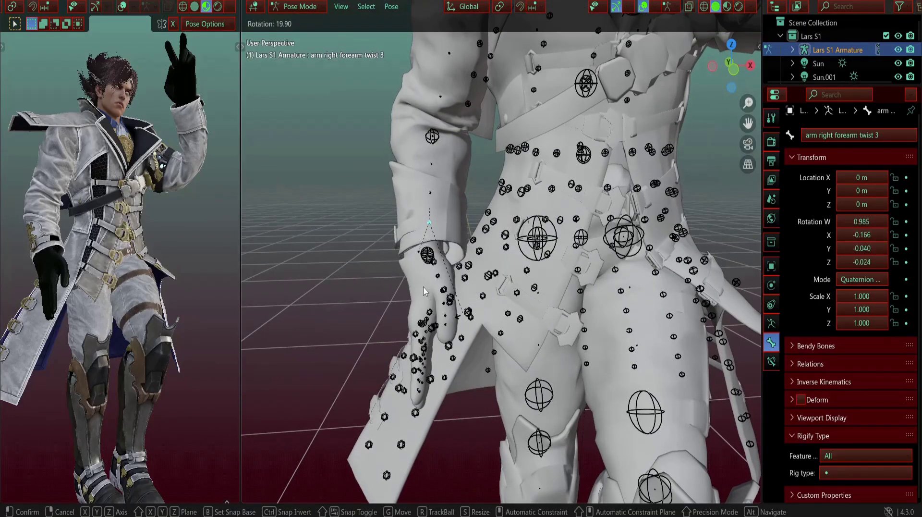
right_click(422, 286)
Step: Try rotating arm right finger 1a to swing the right thumb away from the hand
scroll(418, 274, up, 3)
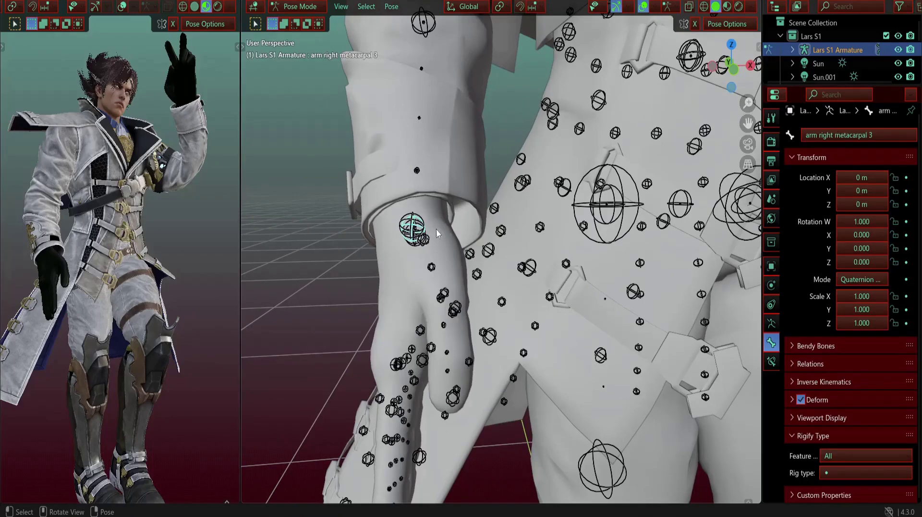
mouse_move(436, 229)
middle_down()
mouse_move(525, 232)
mouse_move(440, 215)
middle_up()
key(a)
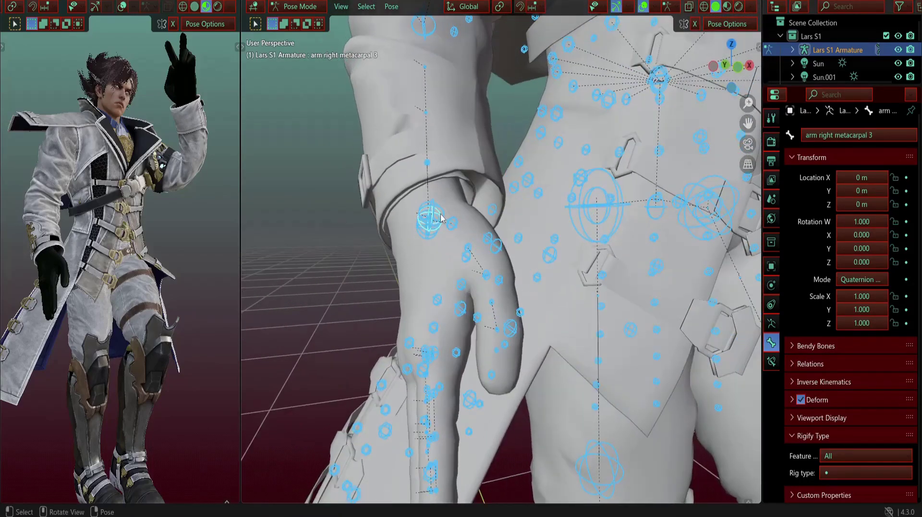
click(440, 218)
scroll(457, 231, down, 2)
key(r)
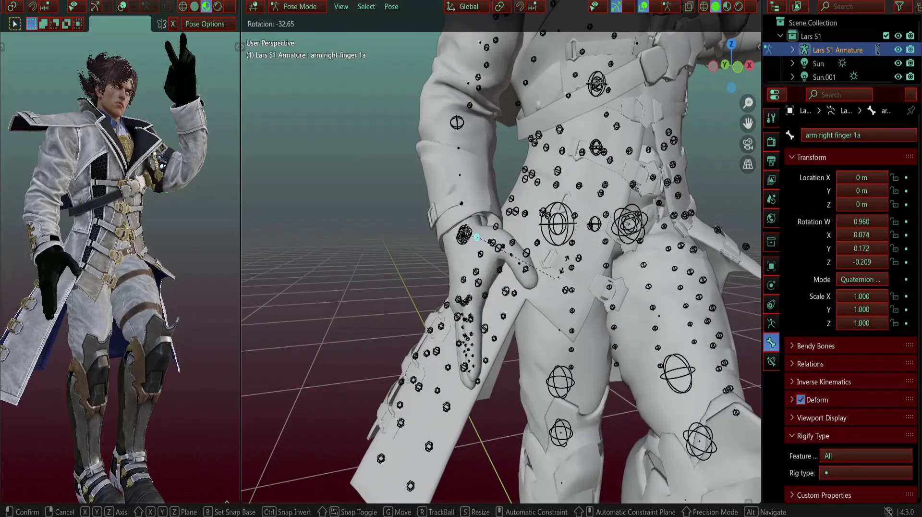
right_click(540, 290)
Step: Try rotating arm right metacarpal 2 several times, from the front and from the side of the right hand
middle_drag(533, 283, 562, 282)
scroll(466, 231, up, 3)
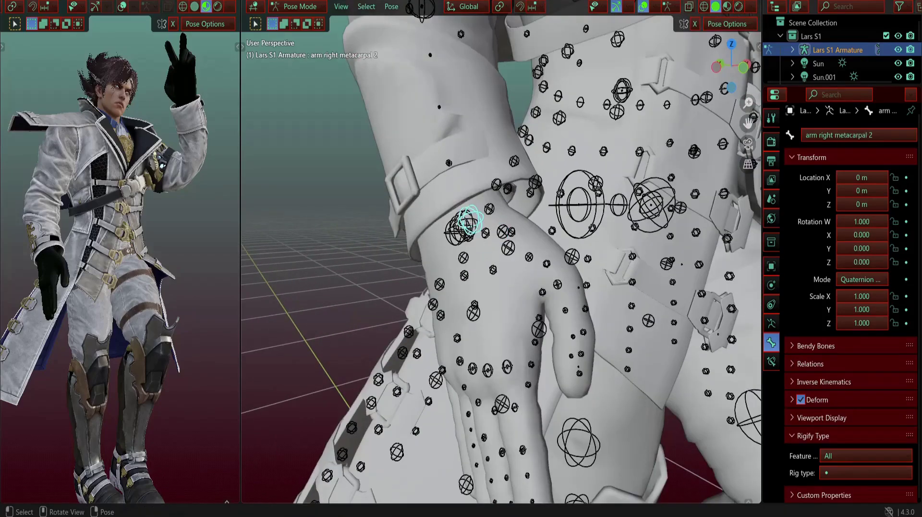
key(r)
right_click(453, 252)
scroll(449, 315, down, 2)
middle_drag(449, 317, 585, 299)
key(r)
right_click(495, 312)
key(r)
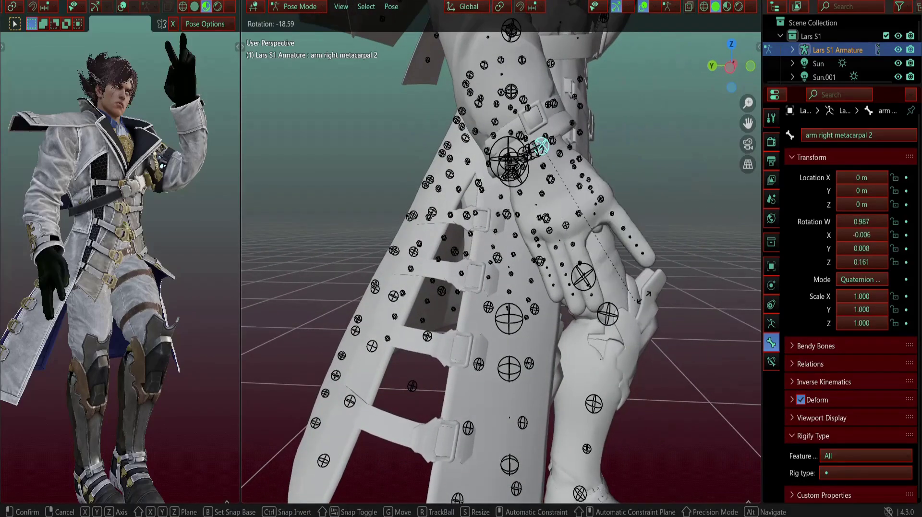
right_click(606, 311)
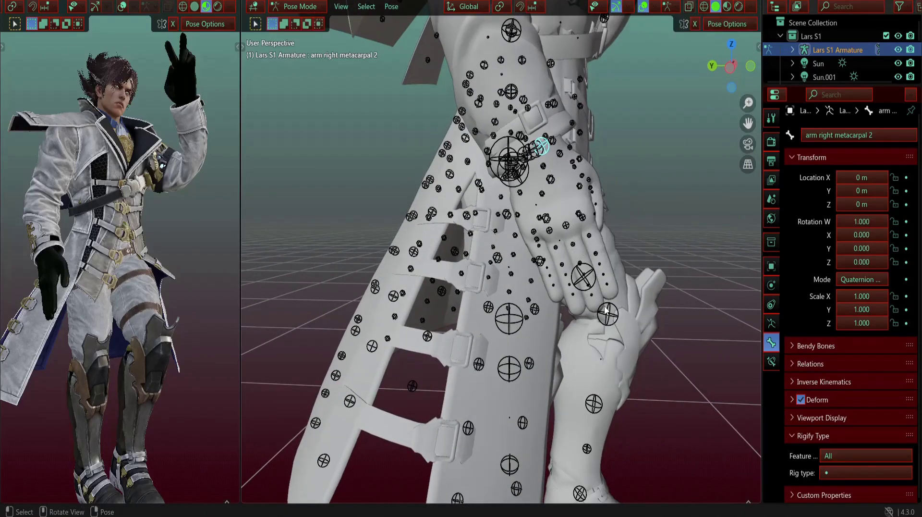
Step: Test the rotation of arm right forearm twist 2 and arm right finger 1a around the right wrist
middle_drag(605, 311, 604, 179)
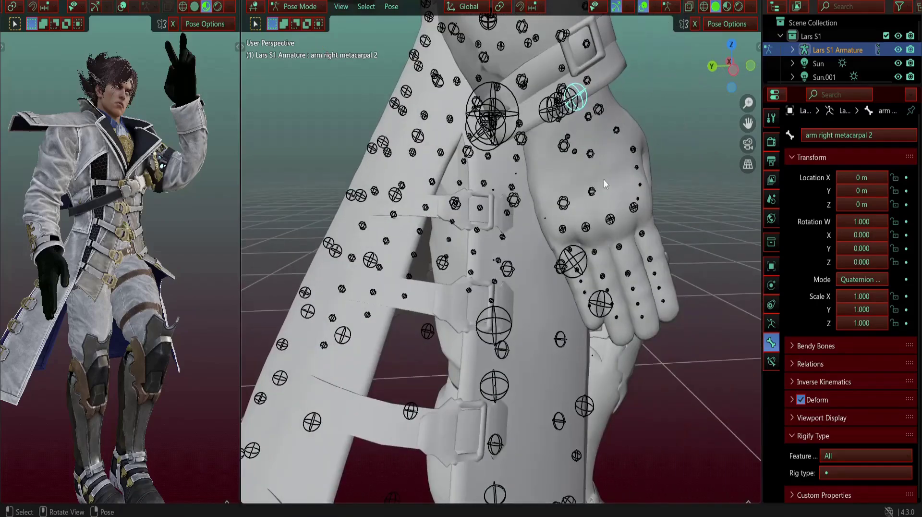
click(564, 110)
shift+middle_drag(564, 110, 488, 134)
click(554, 113)
scroll(498, 161, down, 3)
key(a)
middle_drag(500, 168, 460, 61)
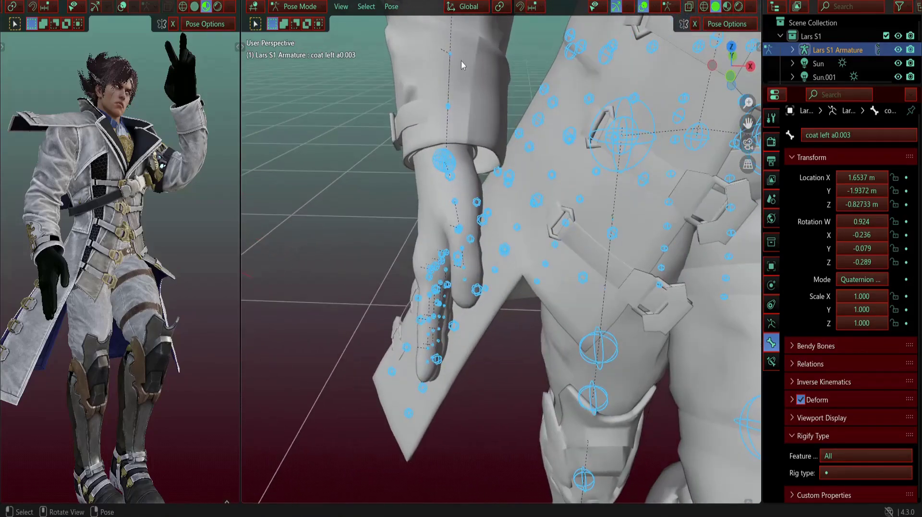
click(456, 50)
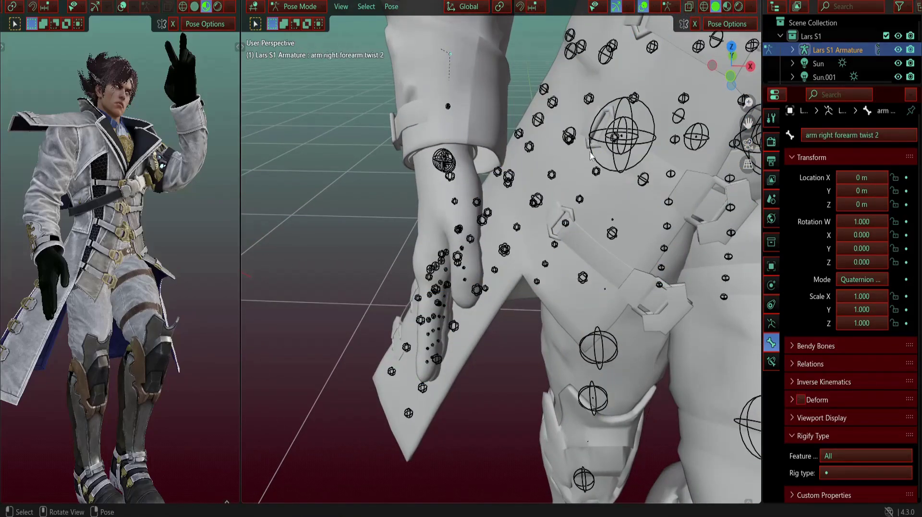
key(r)
key(Escape)
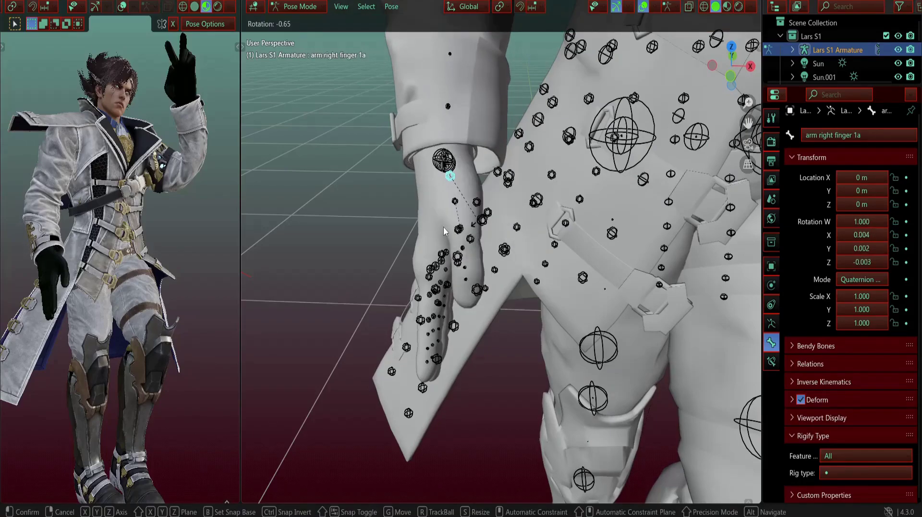
Step: Examine the coat back on the armature model and the head, collar and chin on both the textured character and the armature model
middle_drag(519, 212, 607, 206)
scroll(611, 215, up, 3)
scroll(606, 207, down, 8)
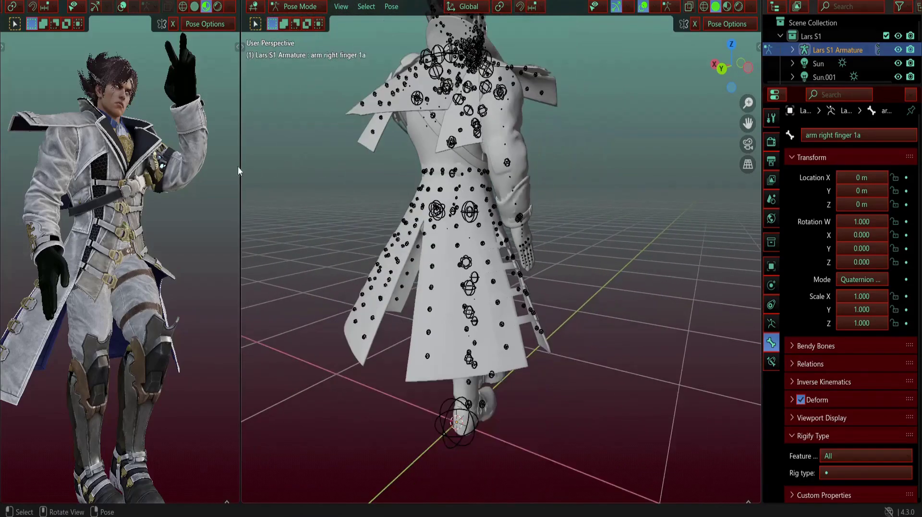
scroll(121, 142, up, 2)
shift+middle_drag(121, 142, 143, 307)
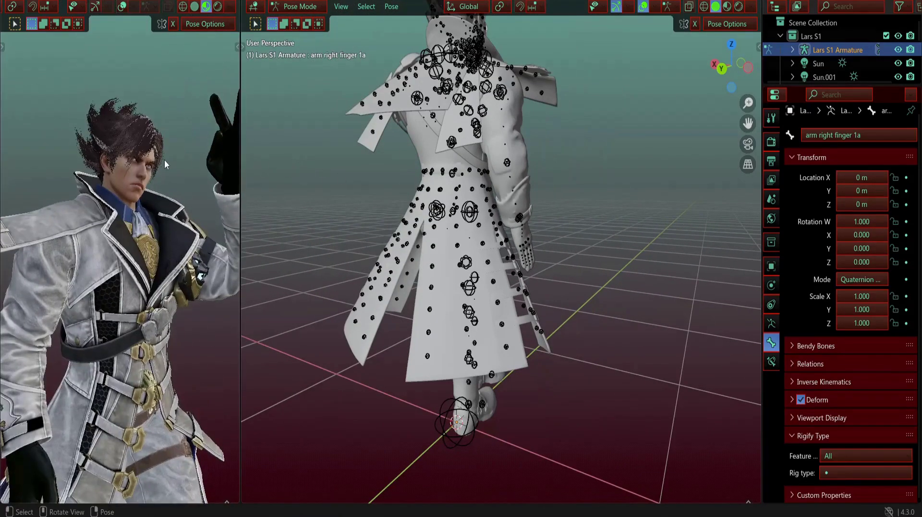
mouse_move(164, 159)
middle_down()
mouse_move(138, 181)
mouse_move(151, 169)
middle_up()
shift+middle_drag(460, 131, 499, 240)
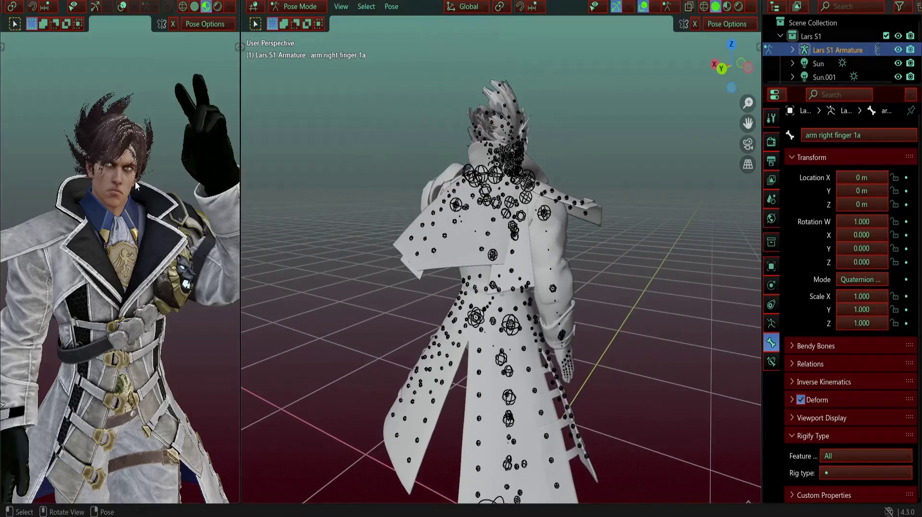
scroll(114, 159, up, 5)
middle_drag(511, 201, 483, 217)
shift+middle_drag(139, 242, 147, 340)
scroll(577, 178, up, 4)
middle_drag(577, 179, 463, 207)
shift+middle_drag(489, 130, 507, 182)
scroll(513, 168, up, 5)
middle_drag(516, 166, 497, 174)
shift+middle_drag(494, 165, 488, 232)
scroll(480, 232, up, 2)
shift+middle_drag(515, 188, 526, 203)
scroll(526, 203, up, 3)
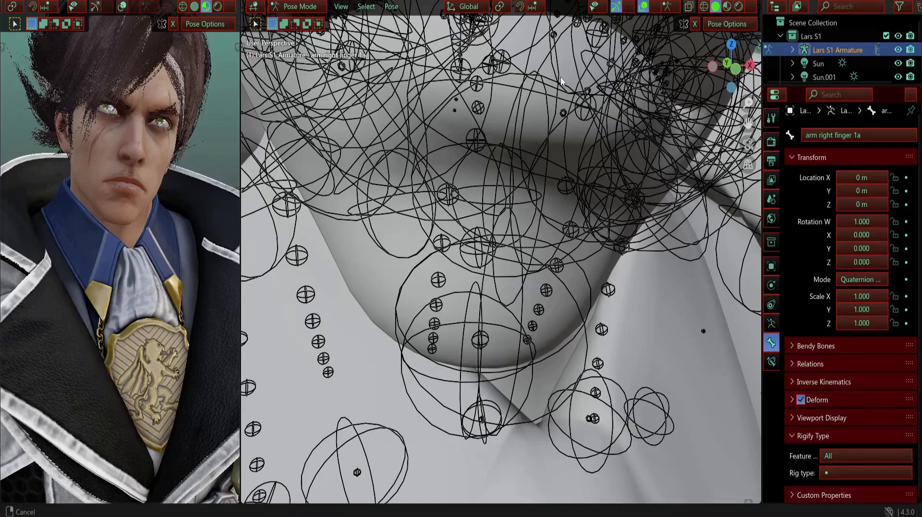
Step: Try moving head lip upper left 1b on the left side of the mouth
shift+middle_drag(561, 77, 624, 99)
click(592, 143)
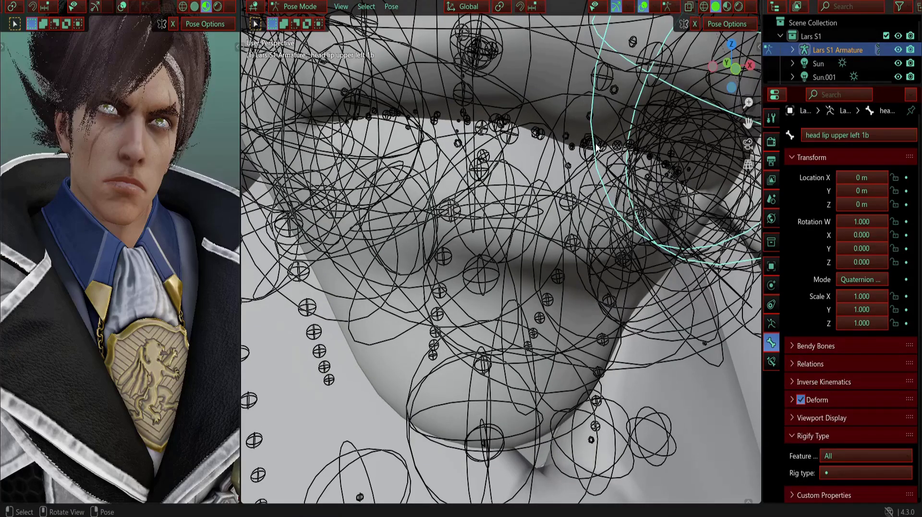
key(g)
key(Escape)
scroll(610, 124, down, 10)
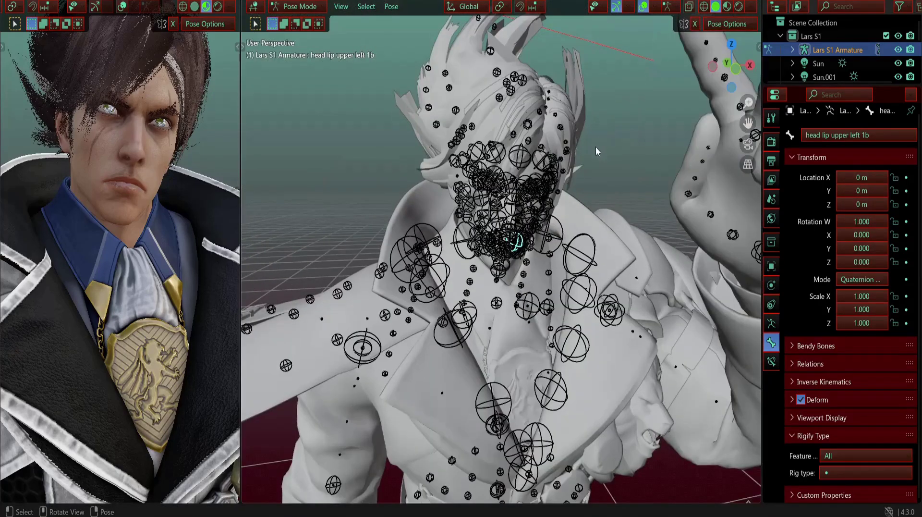
Step: Try moving coat left g0.000 at the waist and rotating it in a side view of the coat
scroll(520, 149, up, 2)
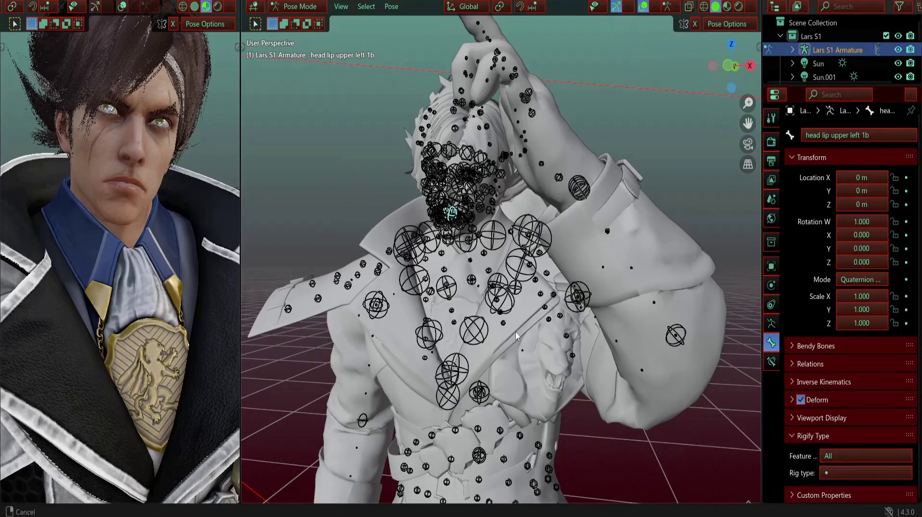
shift+middle_drag(516, 335, 585, 234)
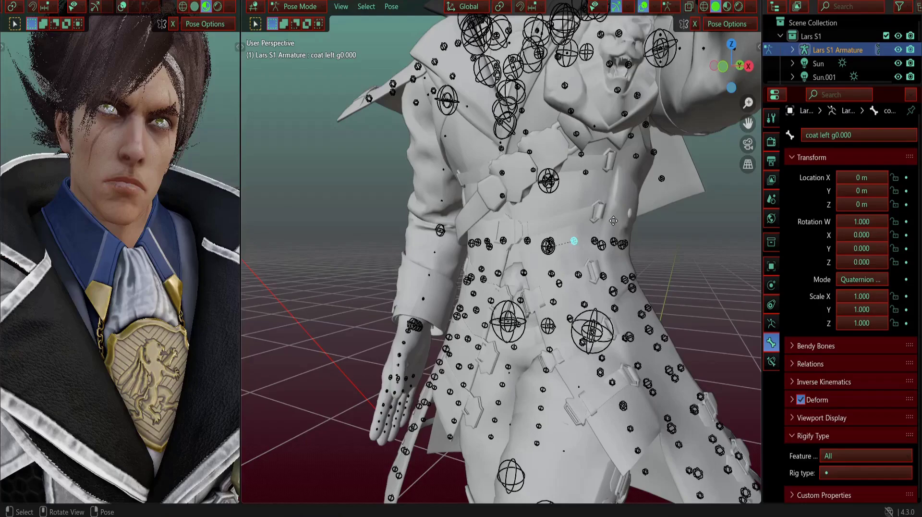
key(g)
right_click(606, 240)
scroll(604, 250, down, 3)
middle_drag(603, 251, 567, 256)
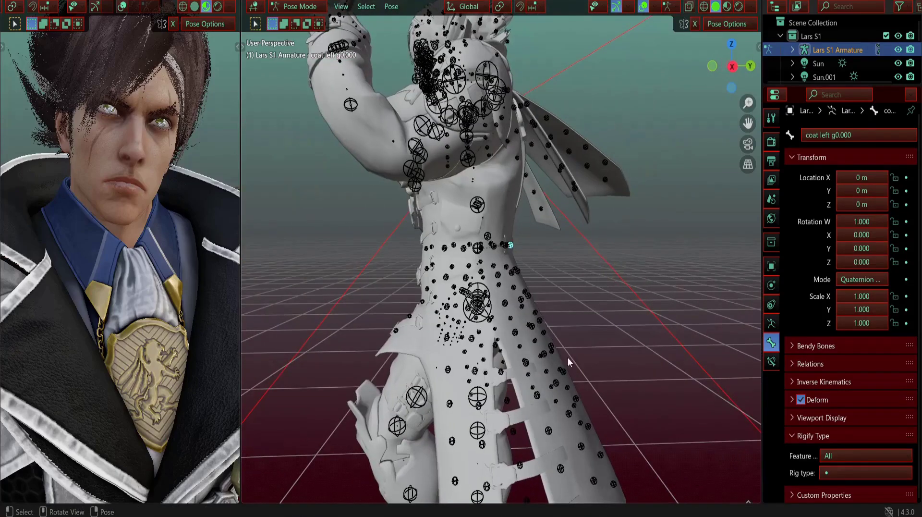
key(r)
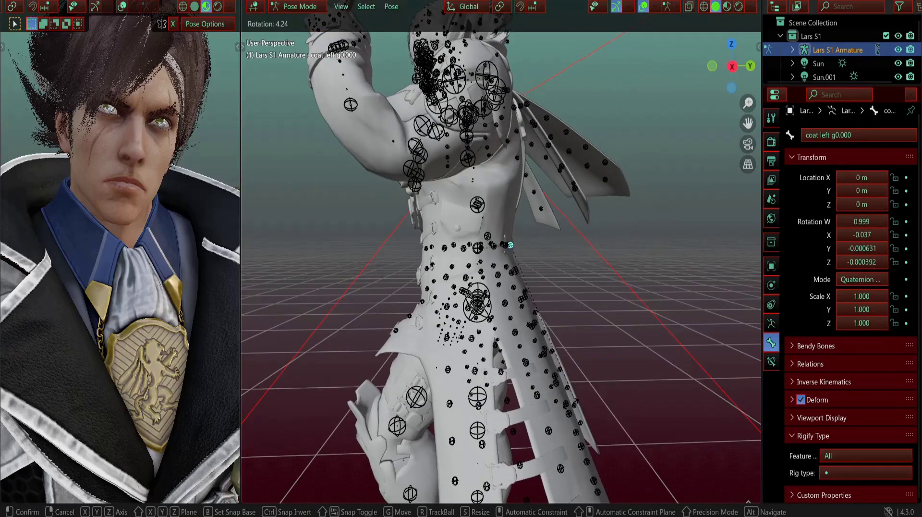
right_click(620, 327)
Step: Rotate coat left b0.000 about 26 degrees to swing the left coat flap outward
middle_drag(621, 328, 617, 278)
scroll(616, 278, up, 4)
middle_drag(596, 233, 633, 269)
click(570, 270)
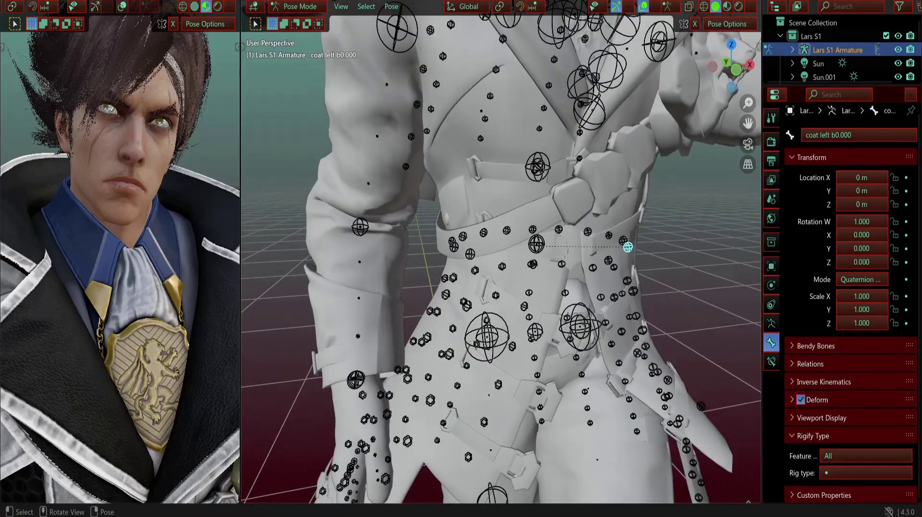
key(r)
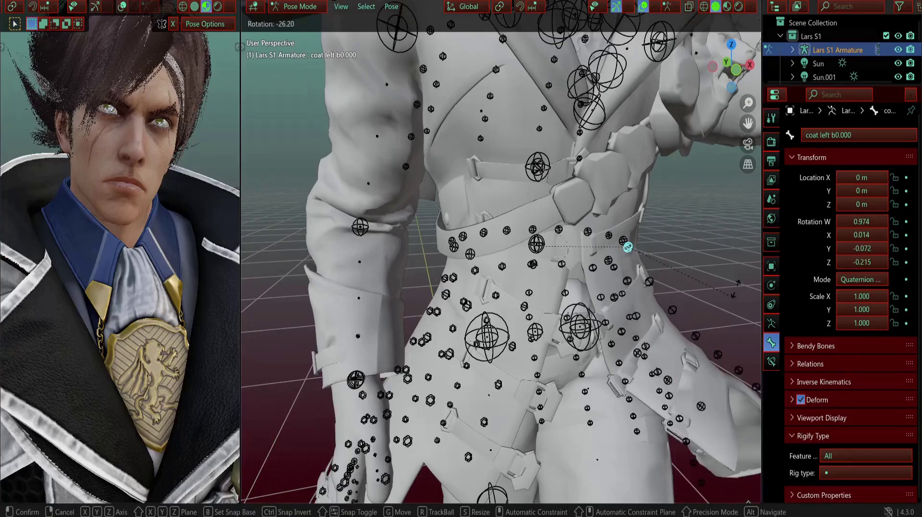
click(737, 293)
Step: Rotate coat right a0.000 slightly to swing the right front coat flap outward
middle_drag(737, 293, 451, 180)
key(r)
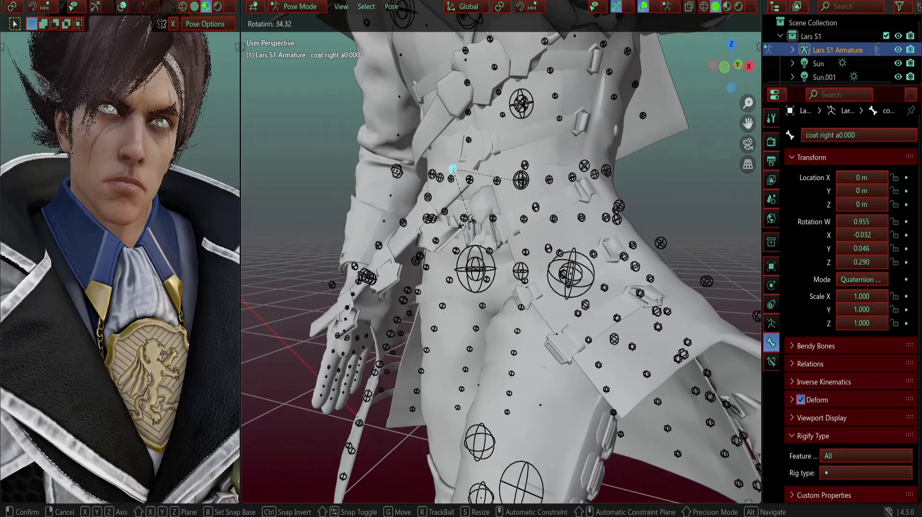
click(496, 225)
middle_drag(494, 225, 492, 226)
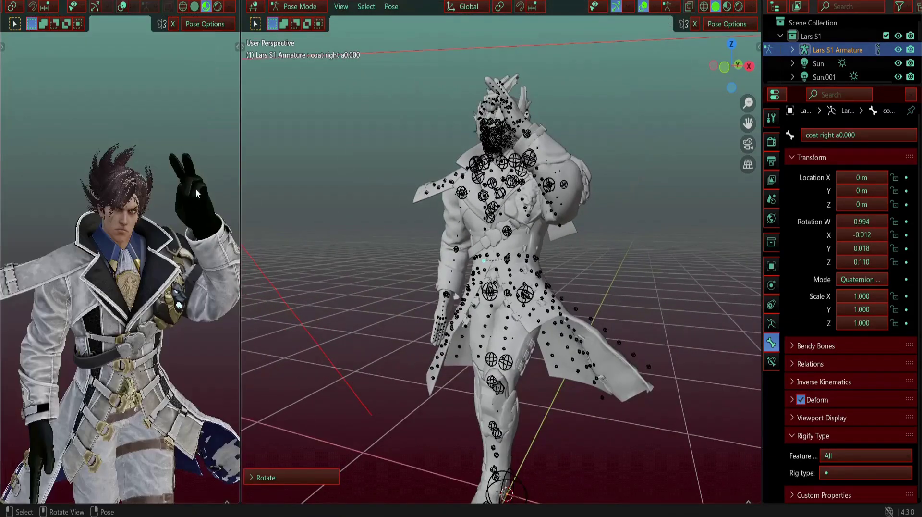
Step: Rotate leg right thigh adj root and leg left thigh adj root together about 16 degrees backward in the right view
scroll(604, 209, up, 5)
middle_drag(552, 211, 624, 211)
middle_drag(191, 227, 232, 219)
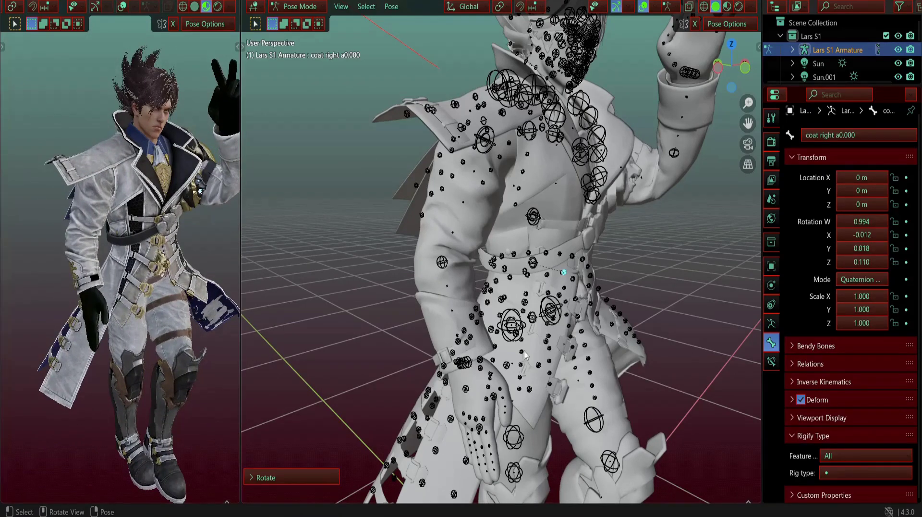
scroll(511, 297, up, 5)
click(494, 283)
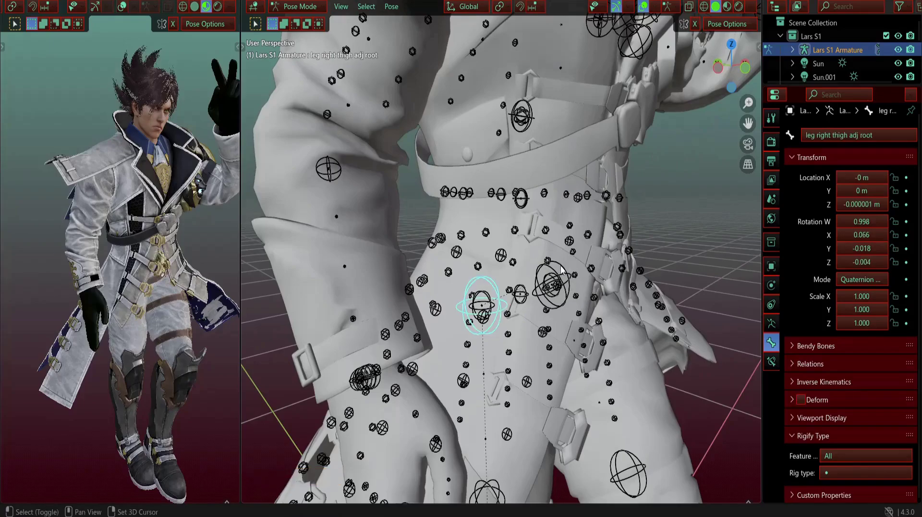
scroll(557, 305, down, 5)
key(KP_3)
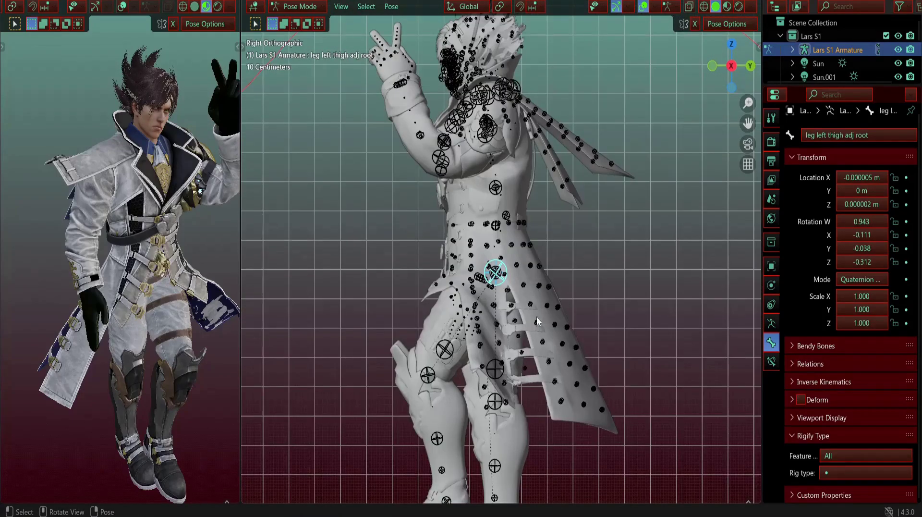
key(r)
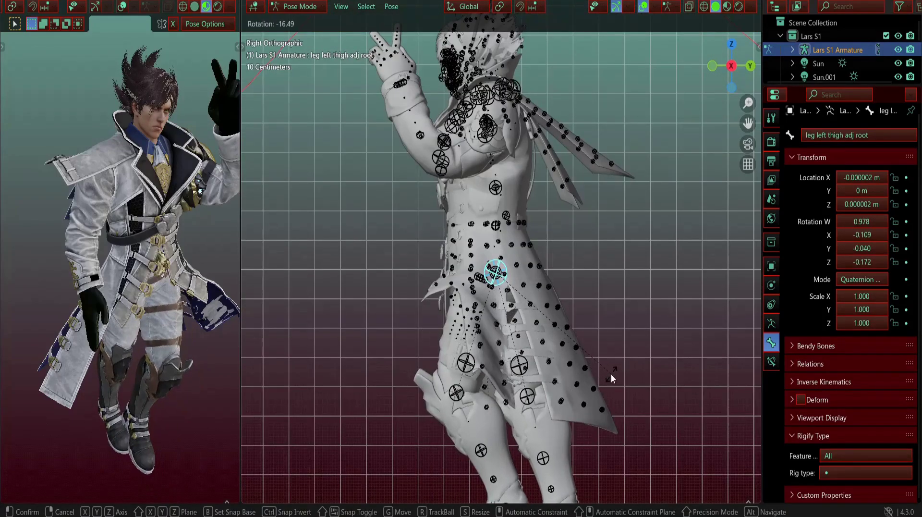
click(611, 373)
Step: Rotate leg right ankle around the Z axis to turn the right foot
middle_drag(158, 329, 217, 302)
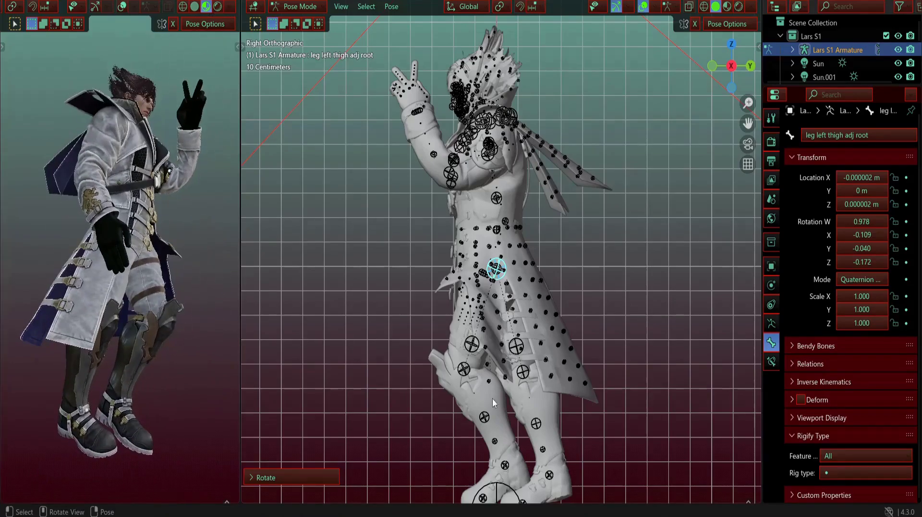
shift+middle_drag(492, 399, 560, 304)
scroll(494, 305, up, 8)
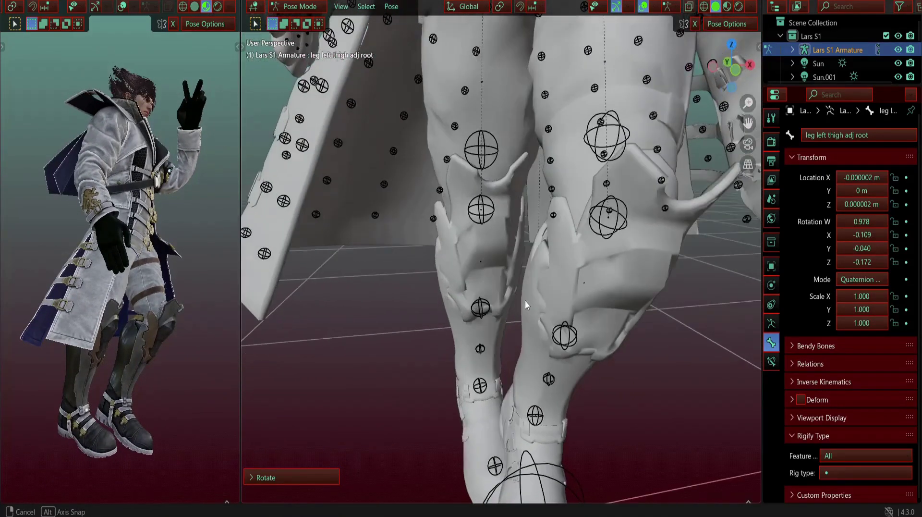
click(482, 351)
middle_drag(482, 334, 483, 347)
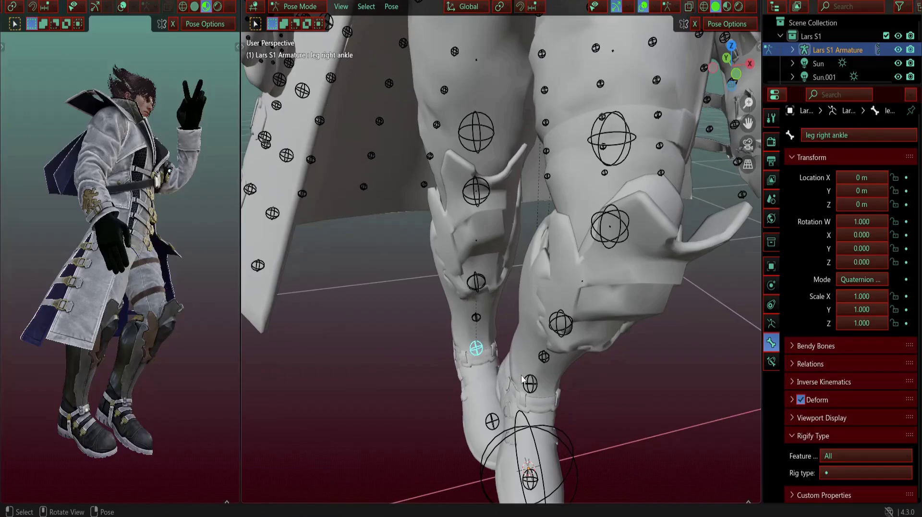
key(r)
right_click(496, 394)
key(r)
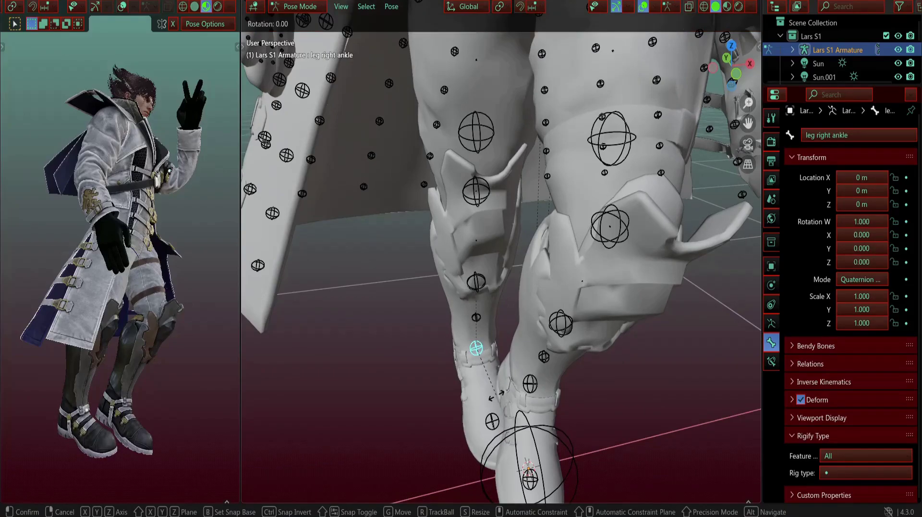
key(z)
click(477, 416)
Step: Rotate leg left thigh adj root outward to spread the left leg away from the right leg
middle_drag(477, 415, 536, 137)
click(542, 89)
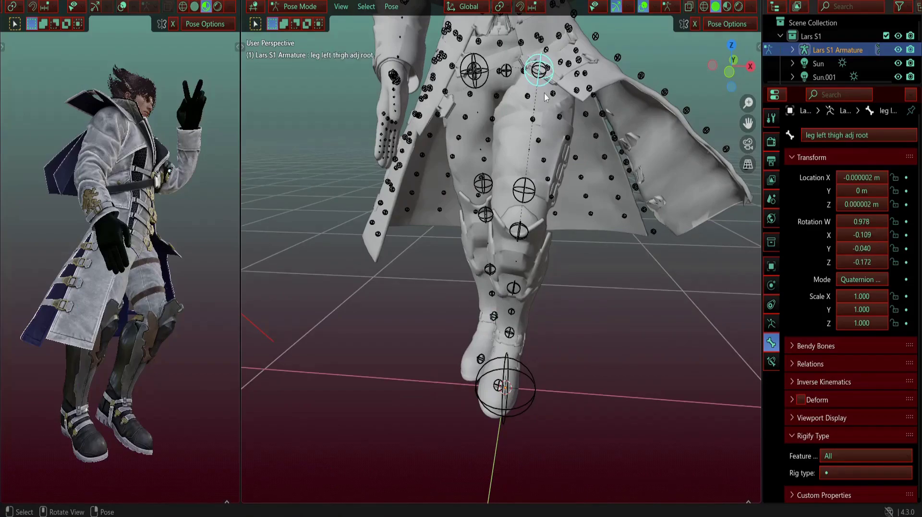
key(r)
click(568, 93)
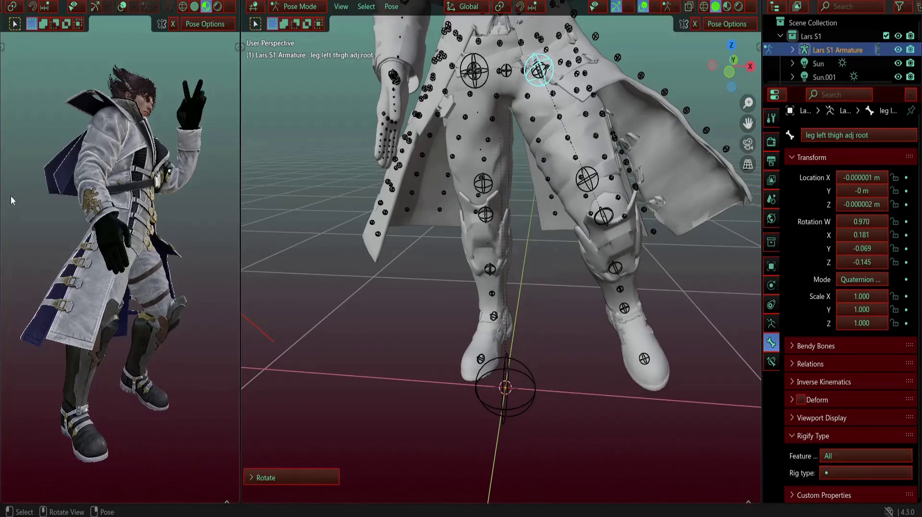
Step: Rotate leg right thigh adj root and leg left thigh adj root together forward in the right view
middle_drag(12, 200, 124, 278)
scroll(126, 233, down, 3)
middle_drag(125, 279, 121, 284)
scroll(121, 284, up, 5)
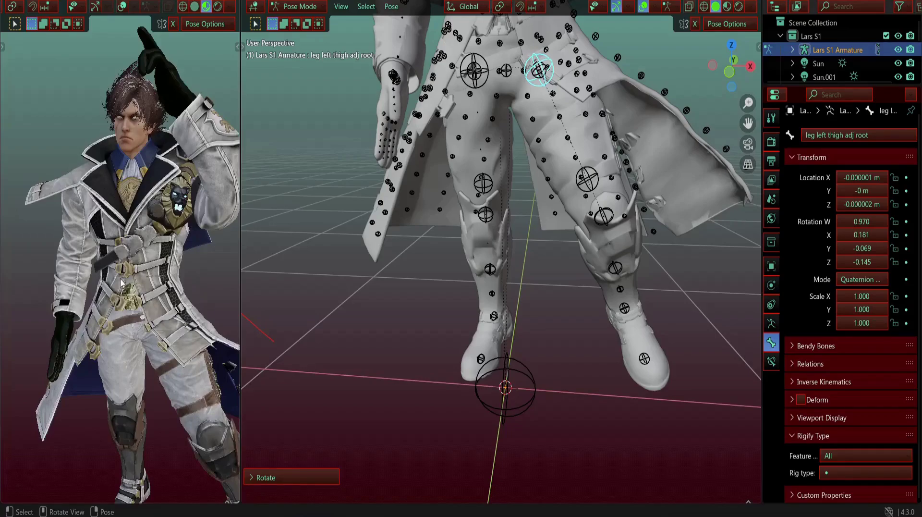
scroll(78, 200, down, 4)
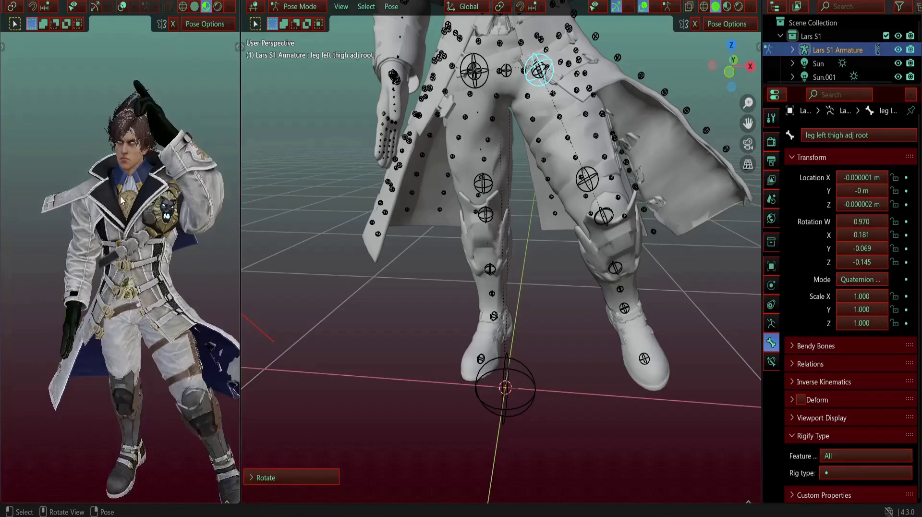
middle_drag(79, 202, 164, 287)
middle_drag(488, 147, 428, 180)
shift+middle_drag(428, 180, 441, 283)
middle_drag(440, 283, 510, 180)
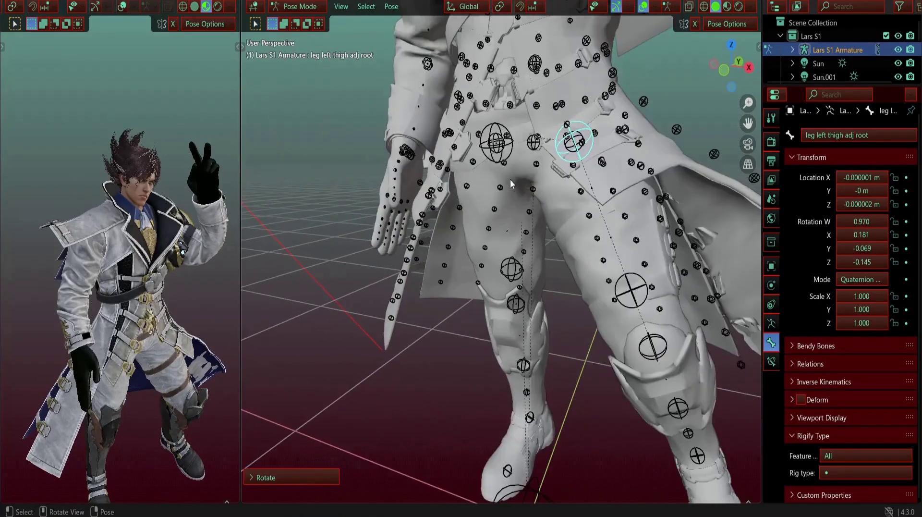
click(510, 154)
scroll(510, 154, down, 3)
key(KP_3)
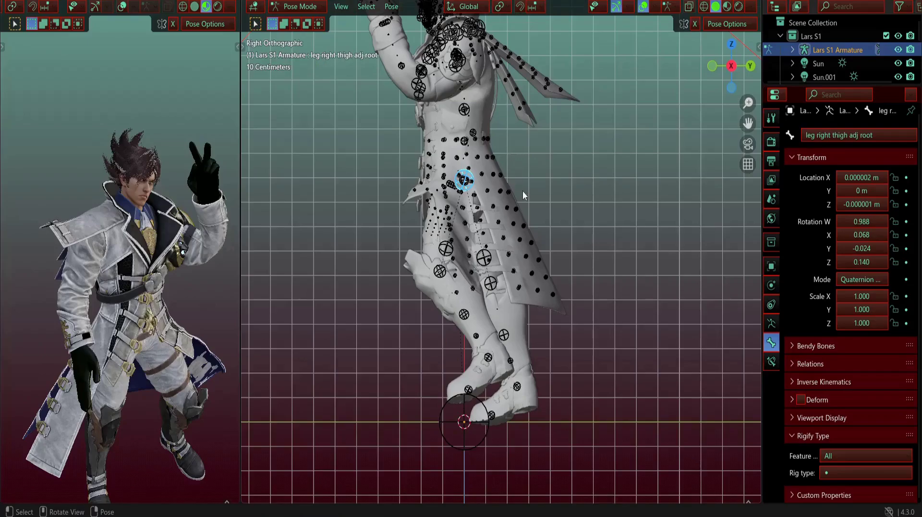
key(r)
key(Return)
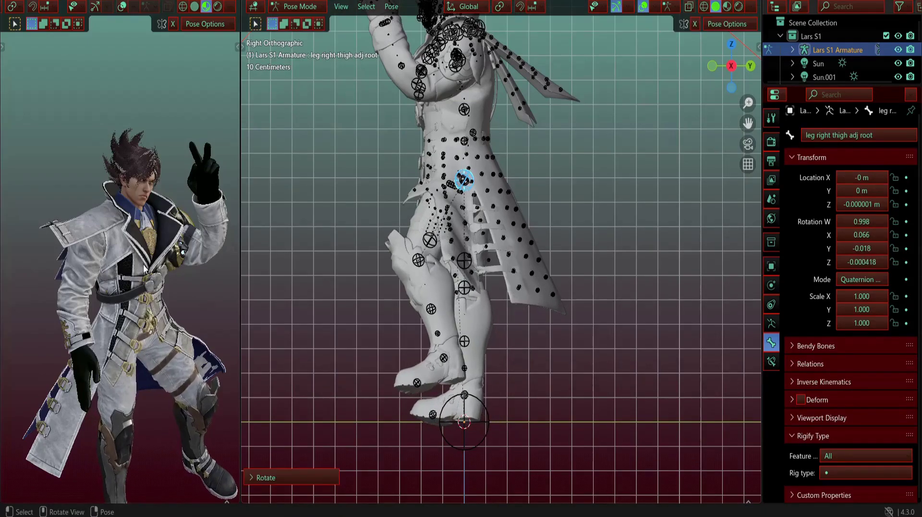
Step: Examine the updated pose and face on the textured character, and inspect the face bones up close
scroll(137, 226, down, 2)
scroll(137, 226, up, 2)
middle_drag(137, 227, 121, 360)
scroll(99, 231, up, 3)
scroll(90, 365, up, 3)
scroll(442, 159, up, 1)
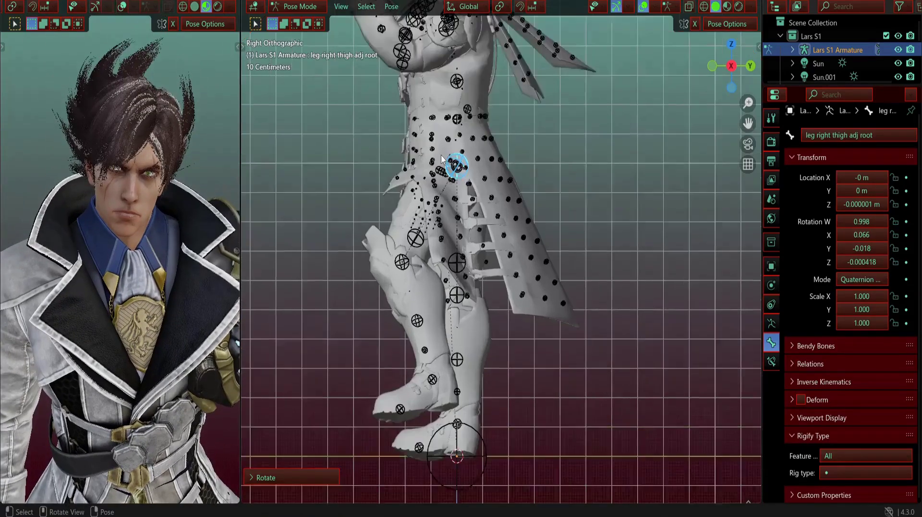
scroll(441, 158, up, 2)
shift+middle_drag(442, 159, 618, 377)
scroll(552, 338, up, 3)
middle_drag(551, 338, 650, 297)
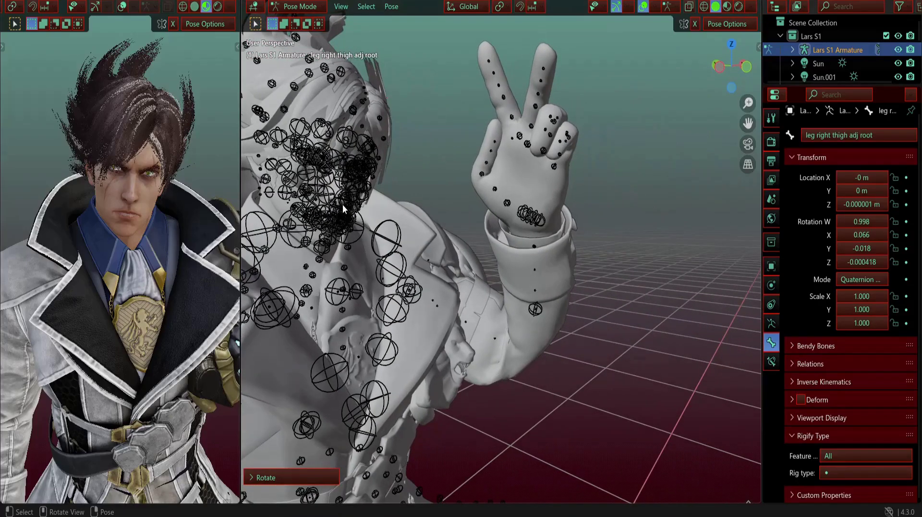
shift+middle_drag(435, 212, 600, 261)
middle_drag(600, 261, 515, 283)
scroll(470, 254, up, 4)
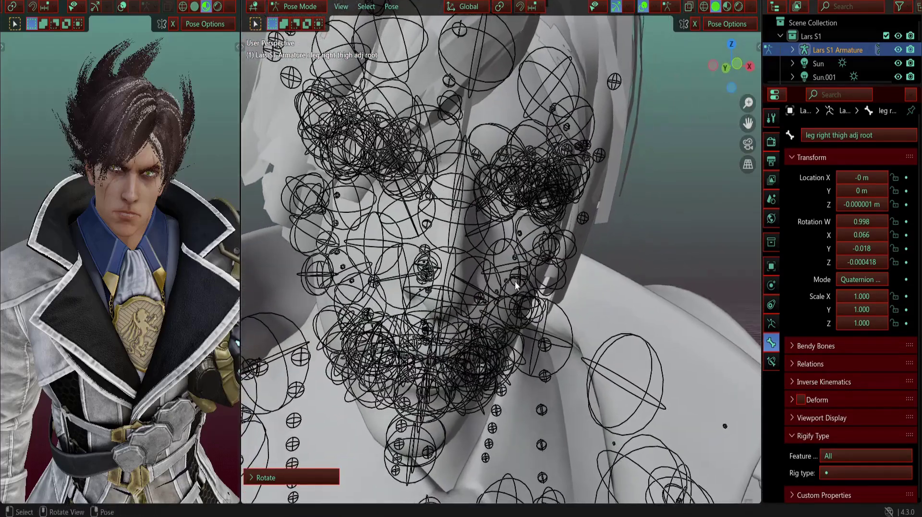
Step: Try to move head cheek left 4 and head lip upper left 3b to test the left cheek and upper lip
click(491, 250)
key(g)
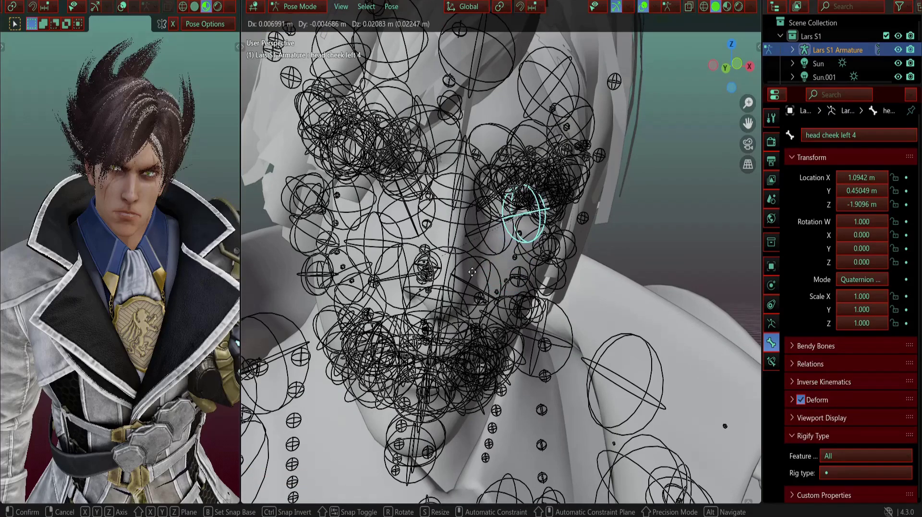
right_click(430, 280)
scroll(126, 219, up, 5)
mouse_move(123, 221)
shift+middle_down()
mouse_move(122, 249)
mouse_move(137, 215)
shift+middle_up()
scroll(123, 246, down, 1)
mouse_move(476, 353)
shift+middle_down()
mouse_move(483, 319)
mouse_move(491, 356)
shift+middle_up()
key(g)
right_click(486, 330)
click(491, 356)
key(g)
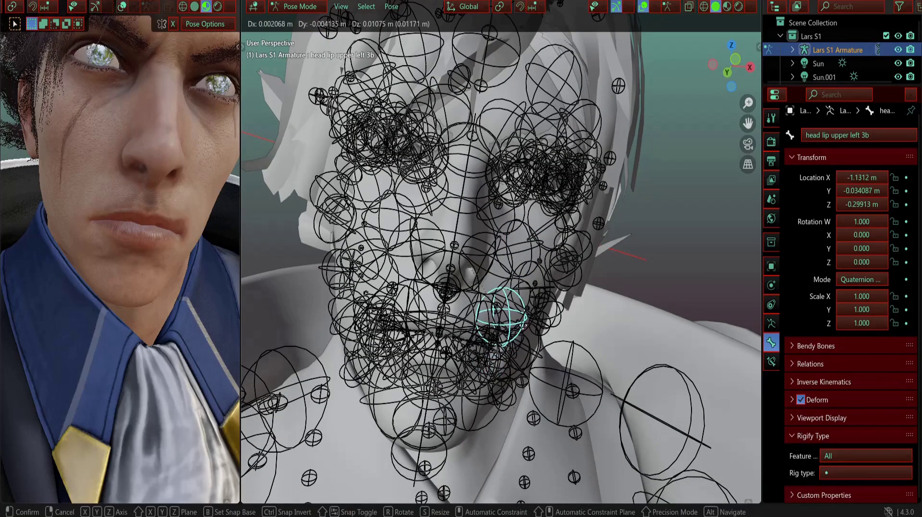
right_click(484, 378)
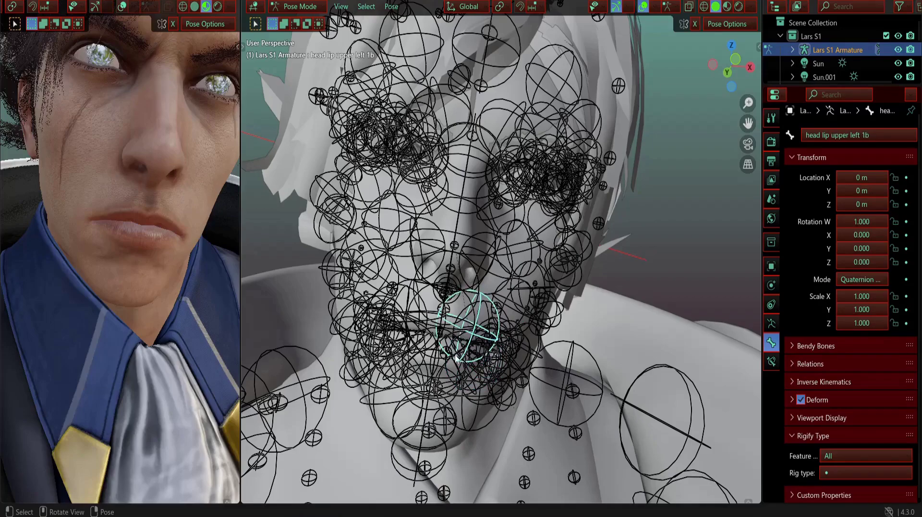
Step: Test the movement of head cheek left 1 beside the mouth and hide that bone
middle_drag(455, 358, 472, 354)
click(629, 371)
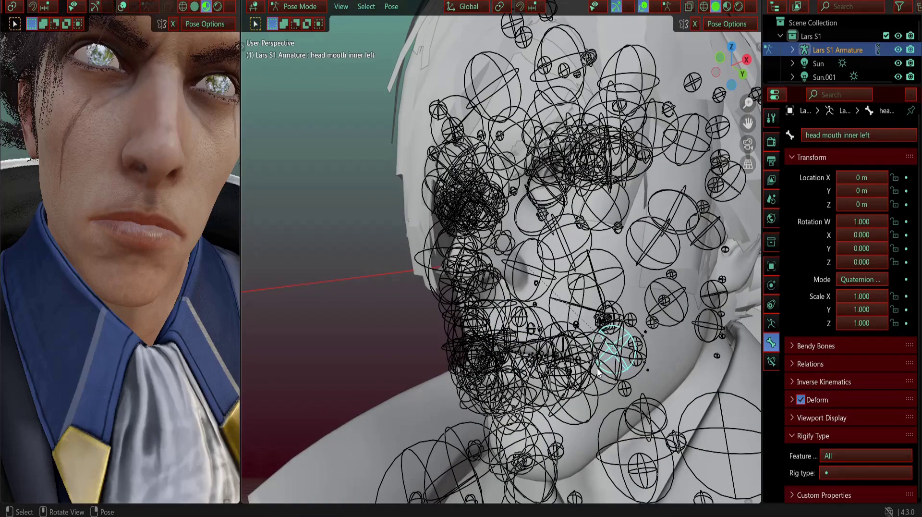
key(g)
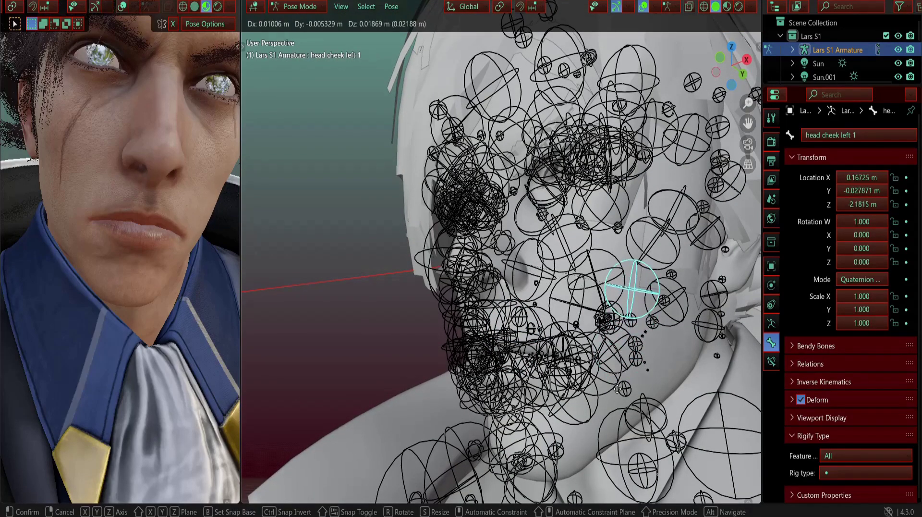
right_click(566, 440)
middle_drag(407, 469, 586, 432)
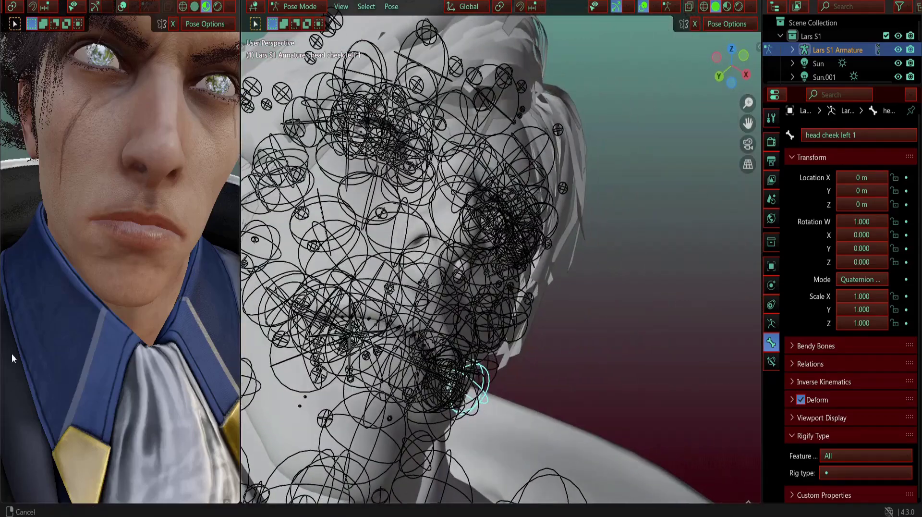
mouse_move(12, 354)
middle_down()
mouse_move(128, 344)
mouse_move(19, 353)
middle_up()
scroll(442, 348, down, 1)
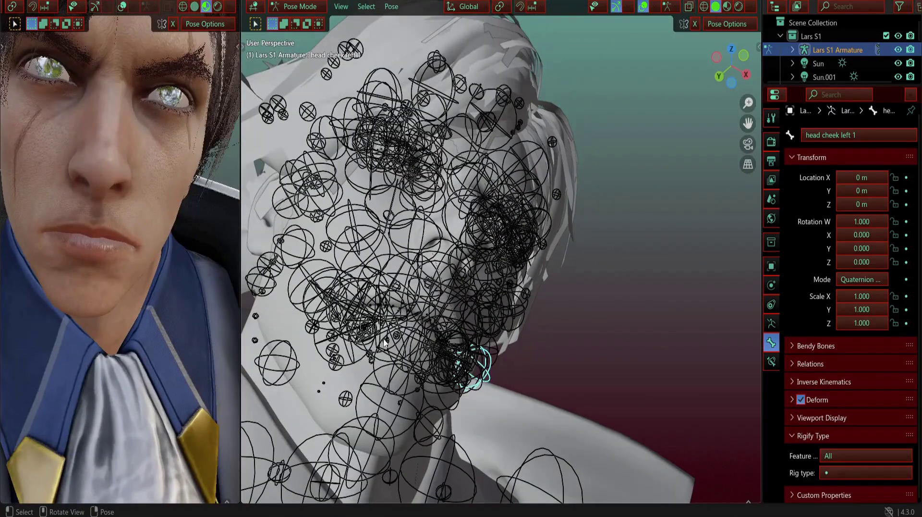
middle_drag(383, 339, 488, 245)
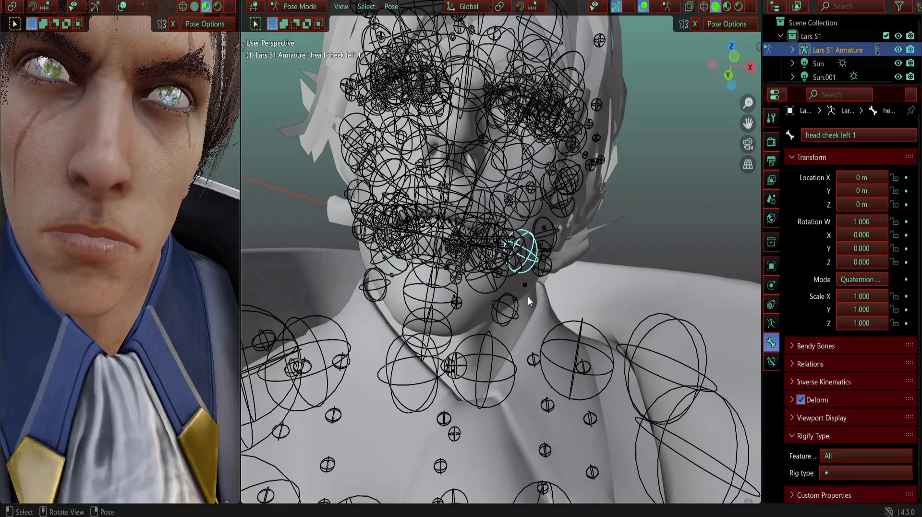
middle_drag(528, 298, 535, 275)
key(g)
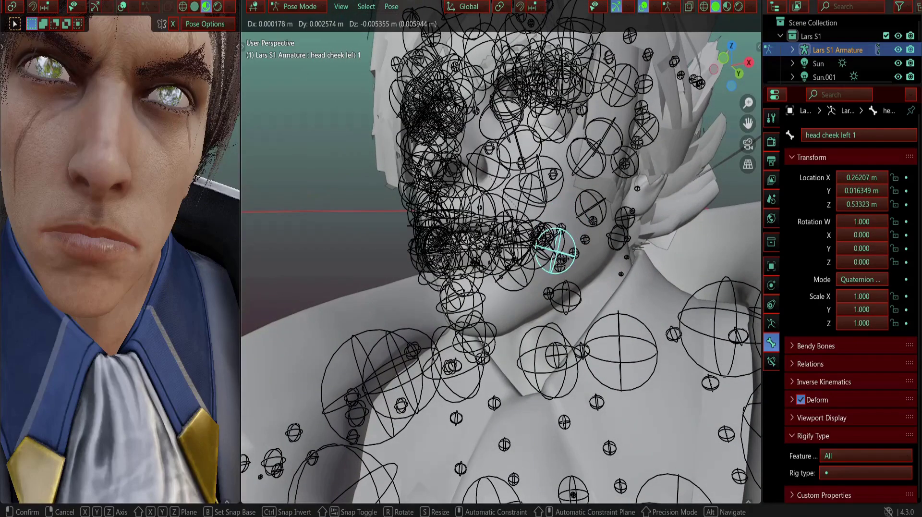
right_click(540, 241)
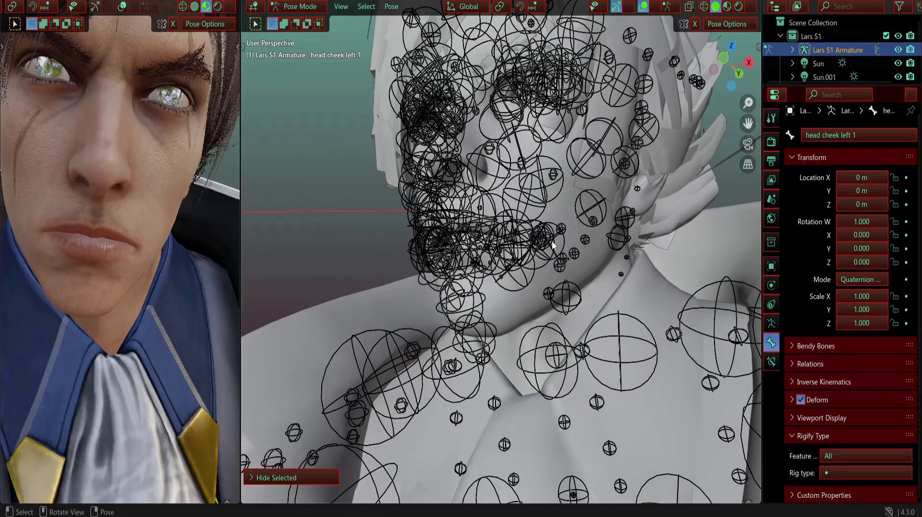
Step: Hide head cheek line left 1, and move head lip corner left up and outward to raise the left mouth corner
scroll(552, 240, up, 1)
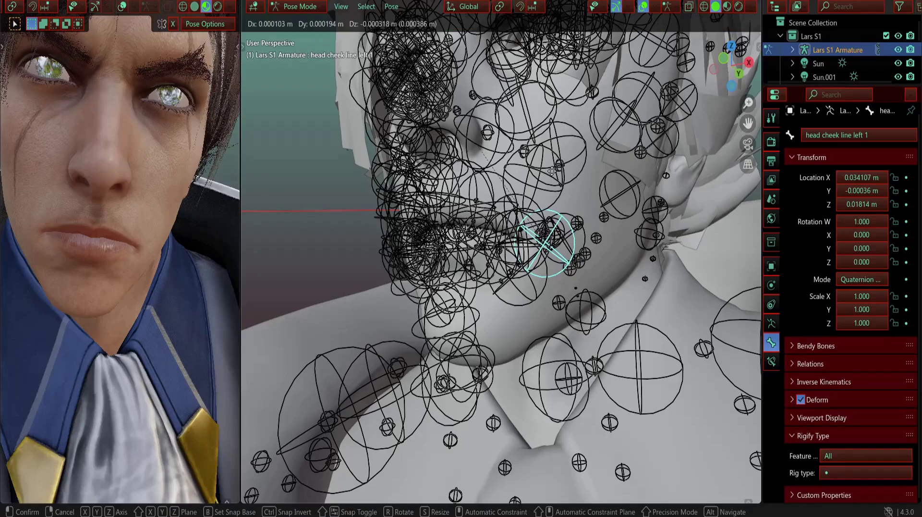
right_click(555, 231)
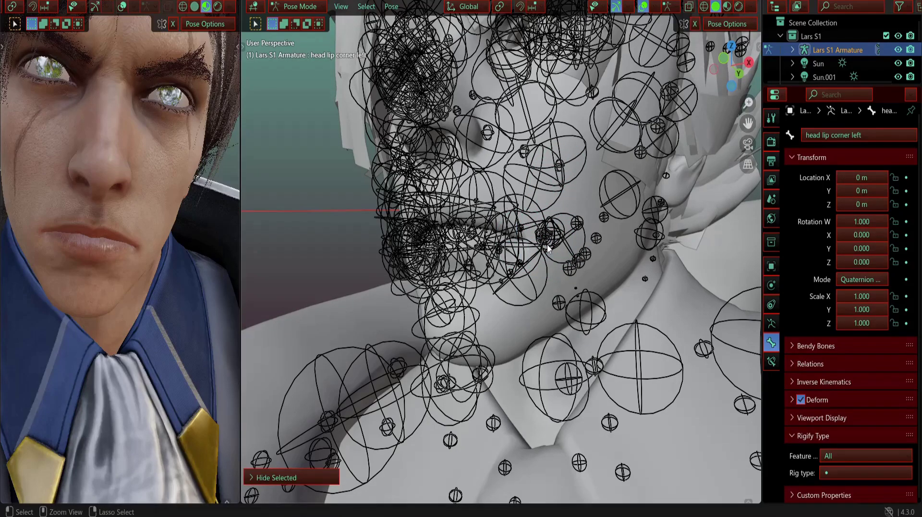
click(546, 244)
key(g)
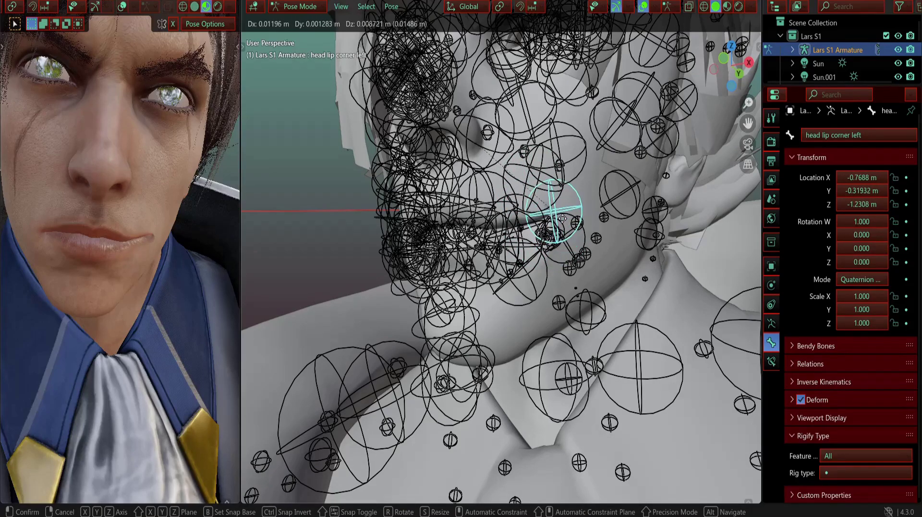
click(562, 224)
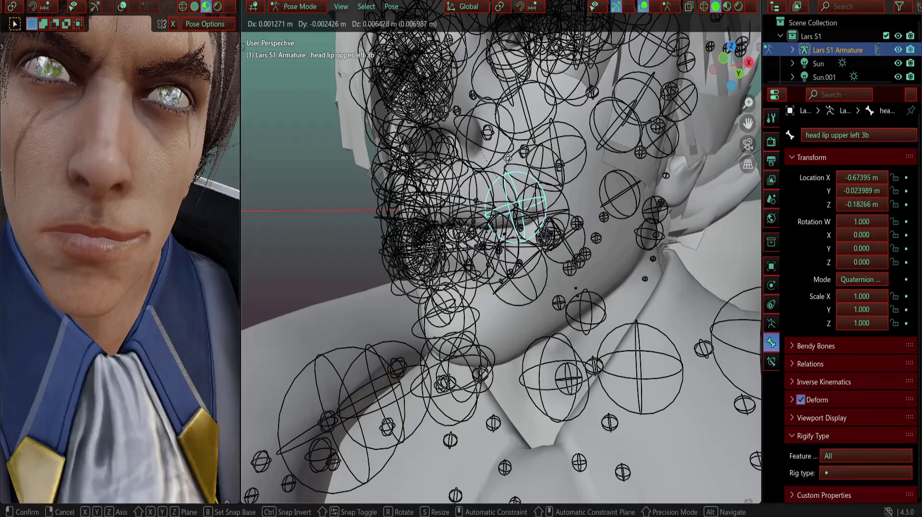
Step: Move head lip upper left 3b upward and head lip lower left 3b downward to part the lips' left side
click(508, 180)
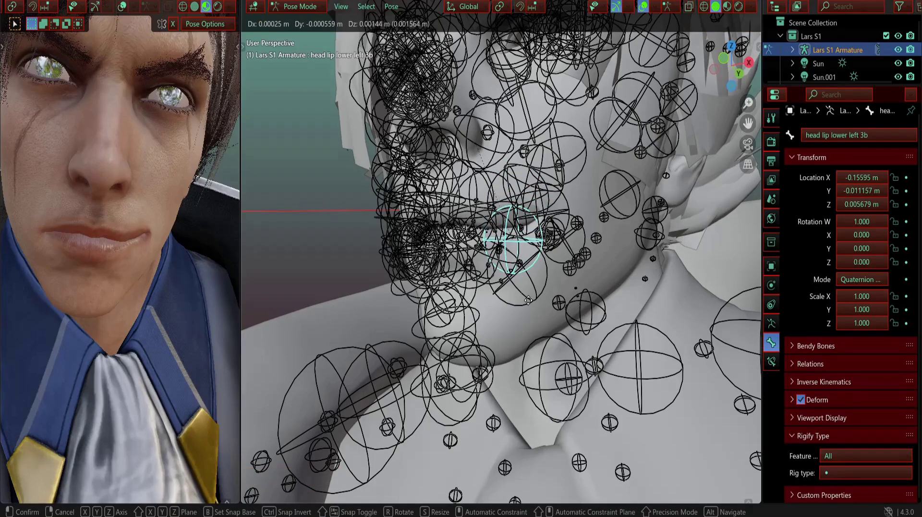
click(539, 265)
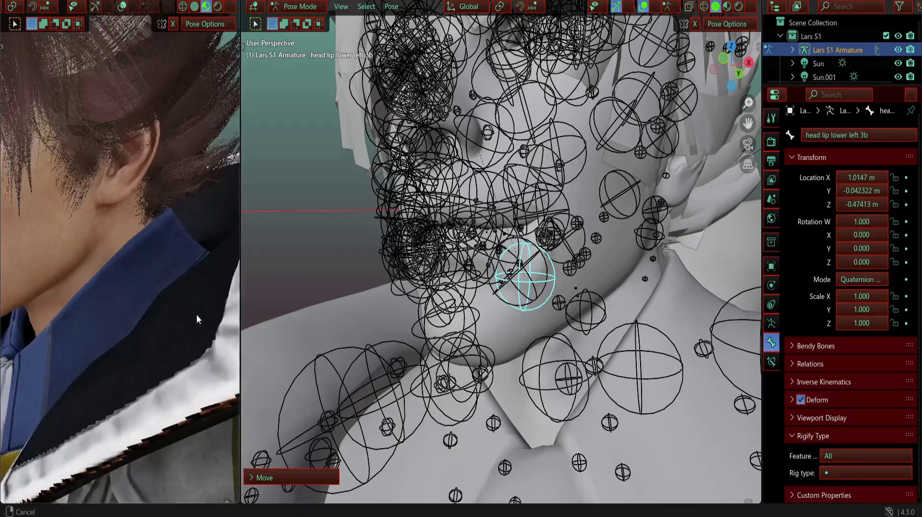
middle_drag(197, 314, 159, 297)
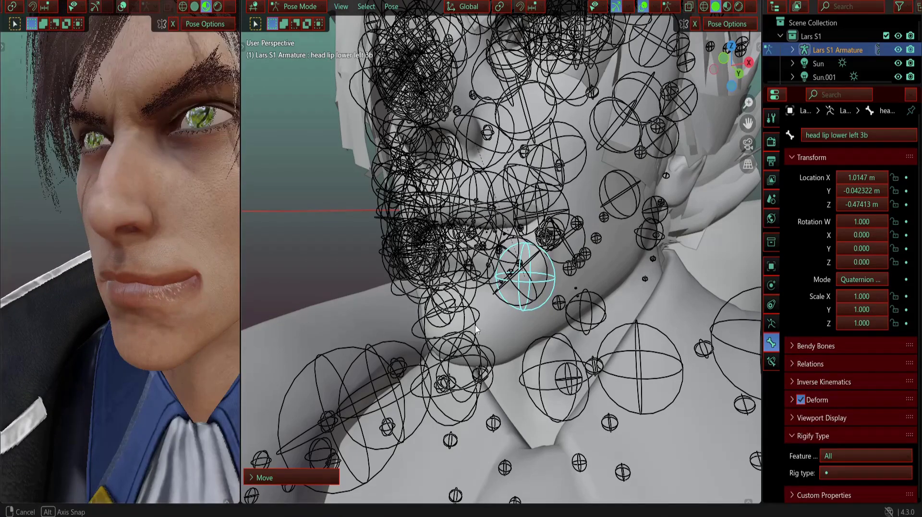
middle_drag(475, 328, 504, 328)
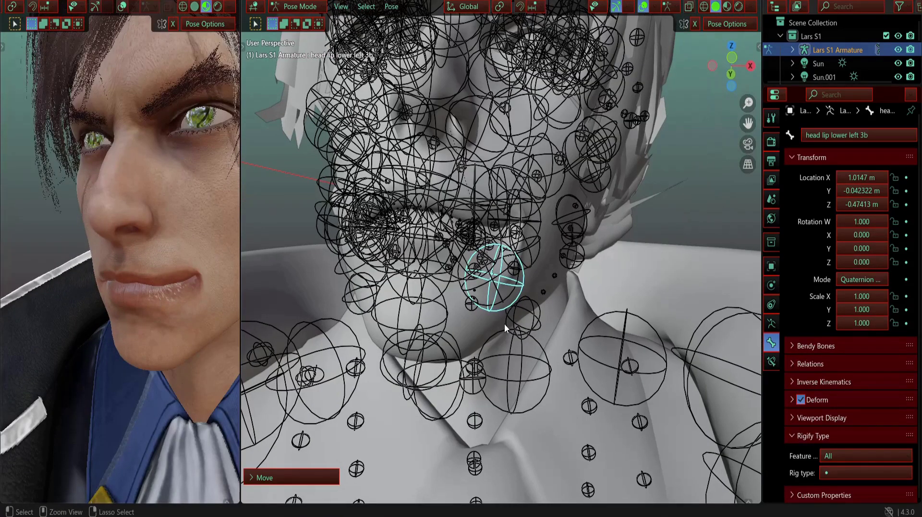
Step: Undo the moves of head lip upper left 3b and head lip lower left 3b
key(ctrl+z)
key(ctrl+z)
key(ctrl+z)
key(ctrl+z)
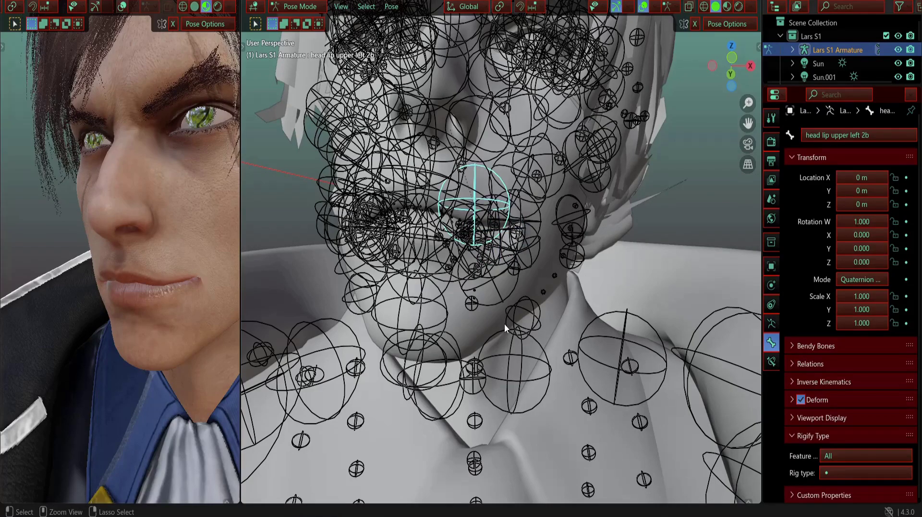
key(ctrl+z)
Step: Try to move head cheek right 1 upward on the right side of the face
middle_drag(504, 324, 283, 181)
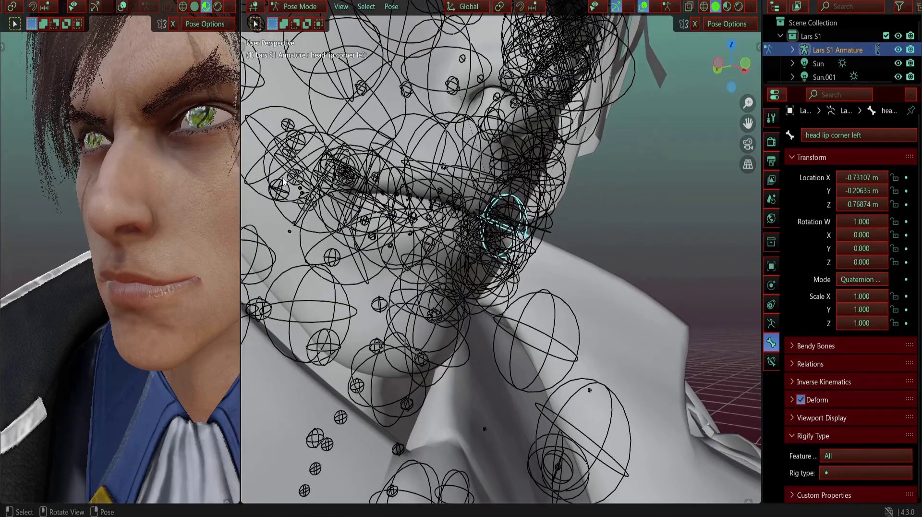
click(291, 179)
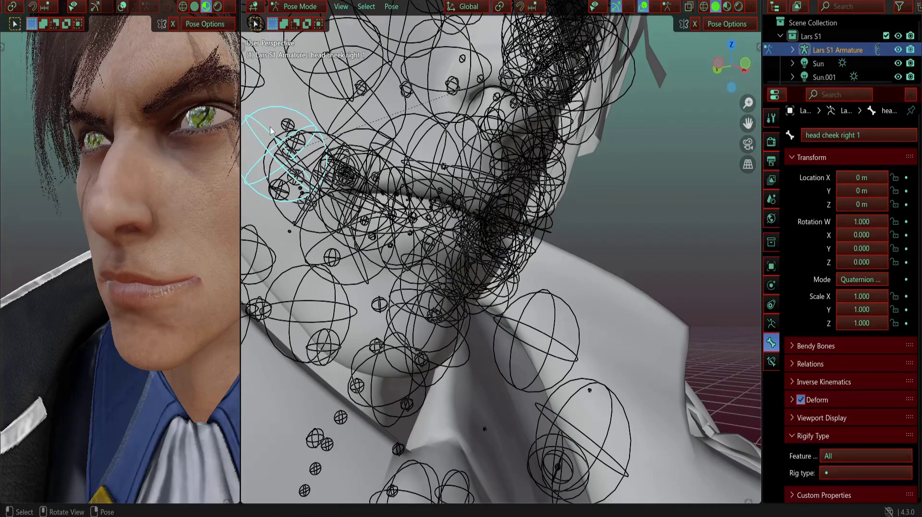
middle_drag(270, 130, 316, 213)
key(g)
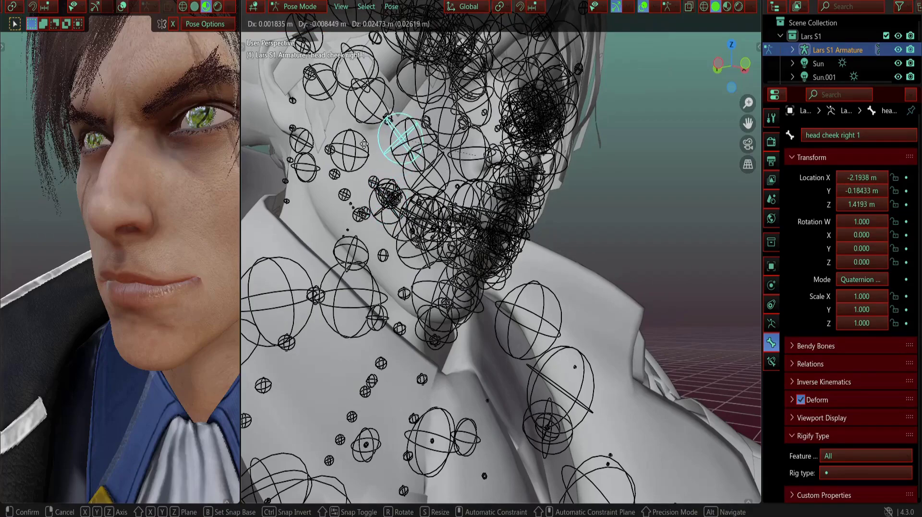
right_click(389, 218)
Step: Move head cheek line right 1 upward on the right cheek and check the face from several angles
click(413, 211)
key(g)
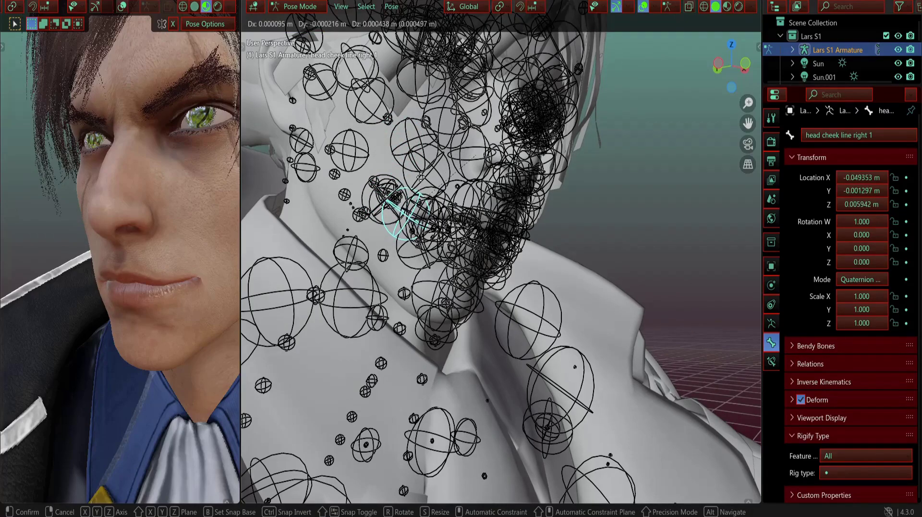
click(421, 182)
middle_drag(114, 264, 146, 273)
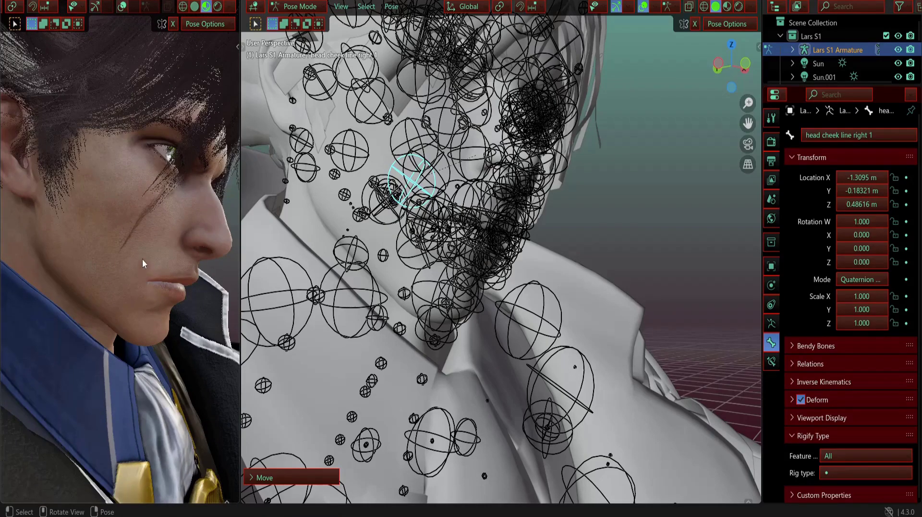
mouse_move(142, 259)
middle_down()
mouse_move(157, 261)
mouse_move(11, 256)
mouse_move(169, 259)
mouse_move(138, 257)
middle_up()
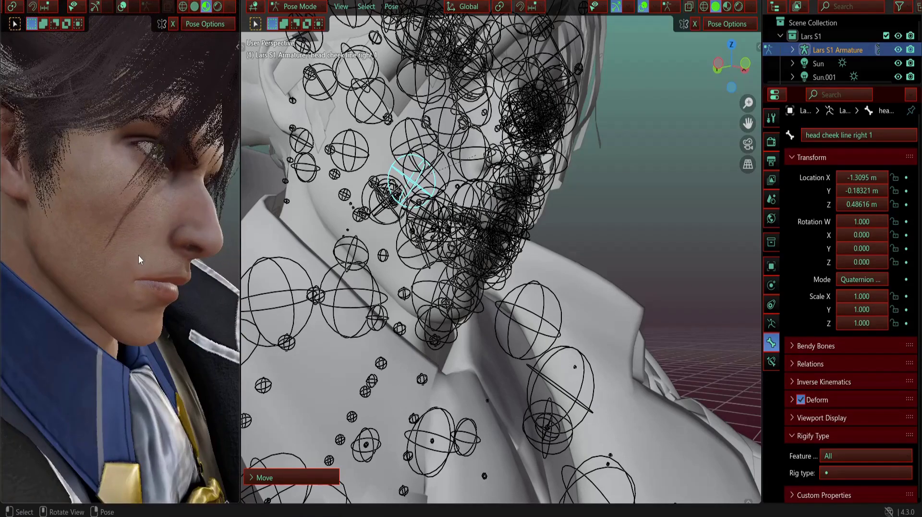
middle_drag(168, 290, 114, 282)
scroll(527, 315, down, 4)
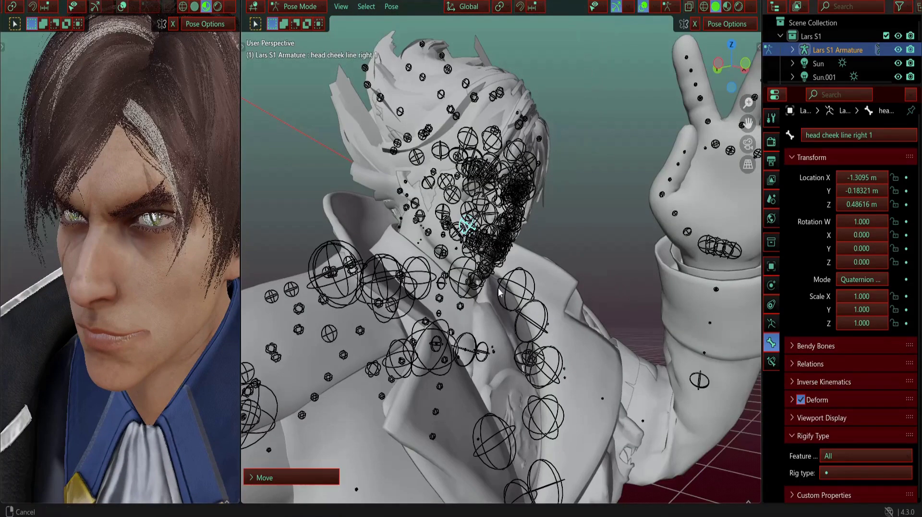
scroll(499, 292, down, 3)
middle_drag(503, 292, 509, 310)
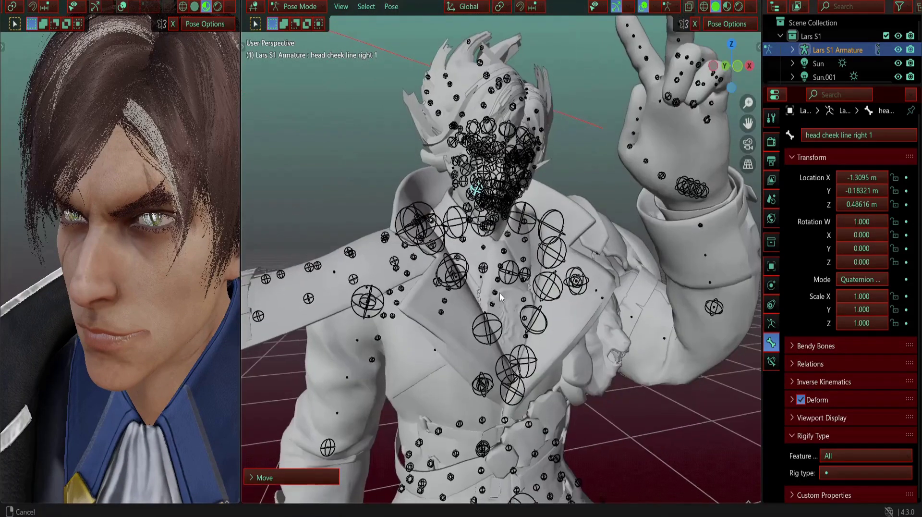
Step: Try rotating the unusedRot bone at the waist freely and check the character's whole body
scroll(511, 311, up, 3)
click(497, 331)
key(r)
key(r)
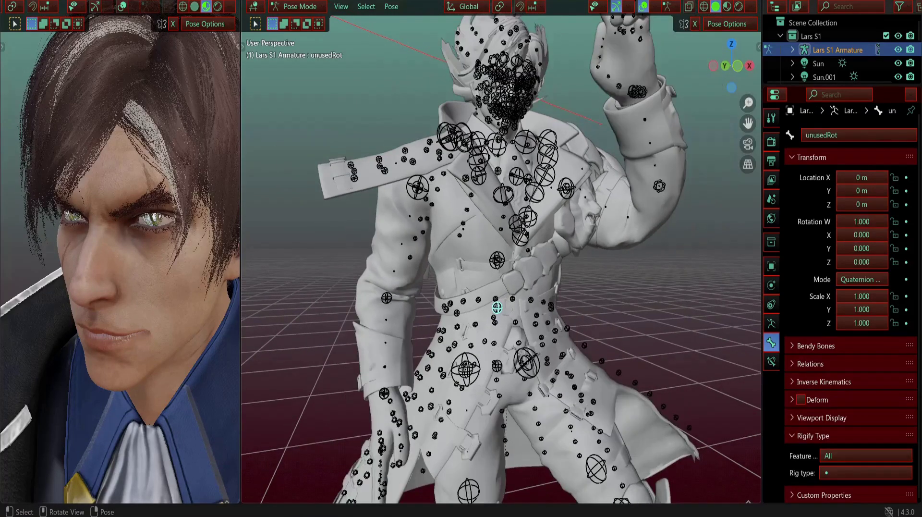
key(Escape)
scroll(149, 319, down, 5)
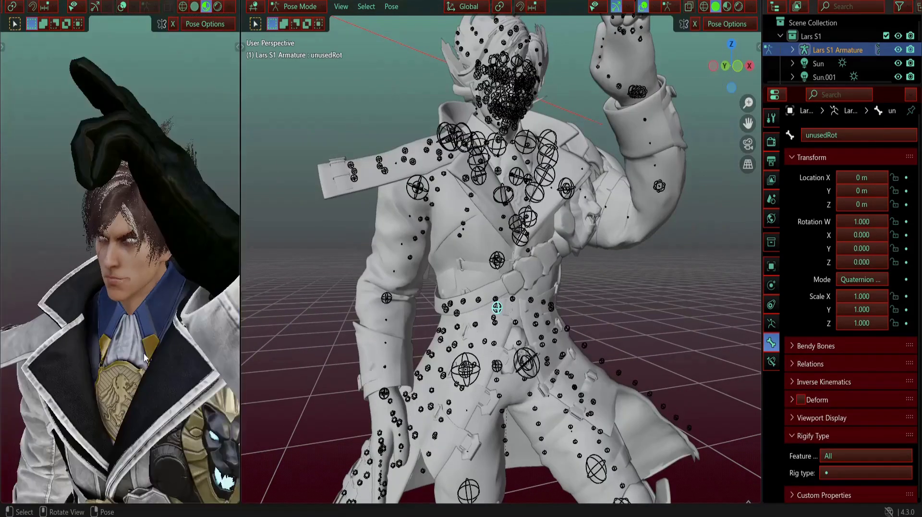
key(r)
key(r)
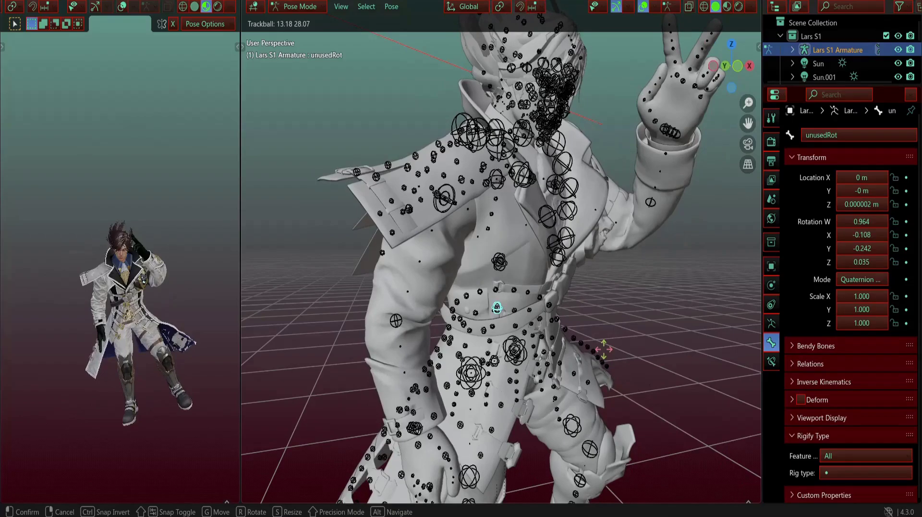
right_click(603, 349)
scroll(509, 352, up, 4)
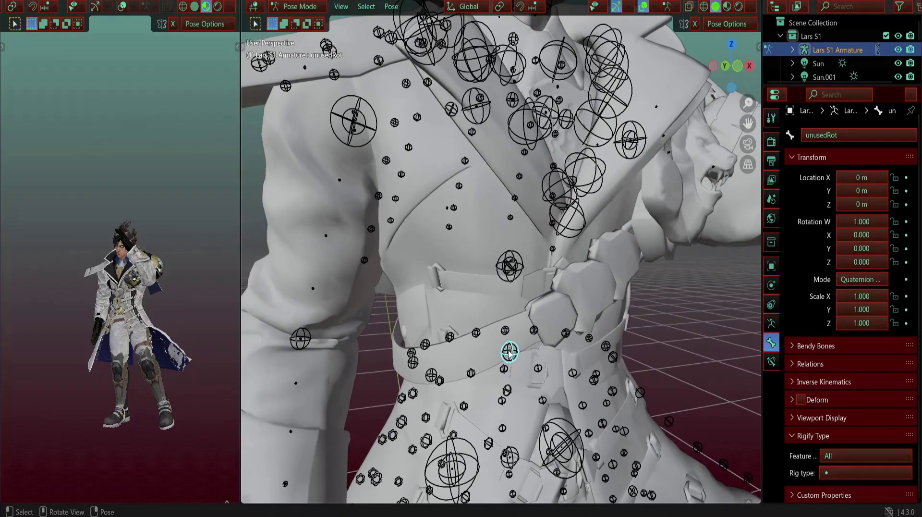
scroll(514, 345, down, 5)
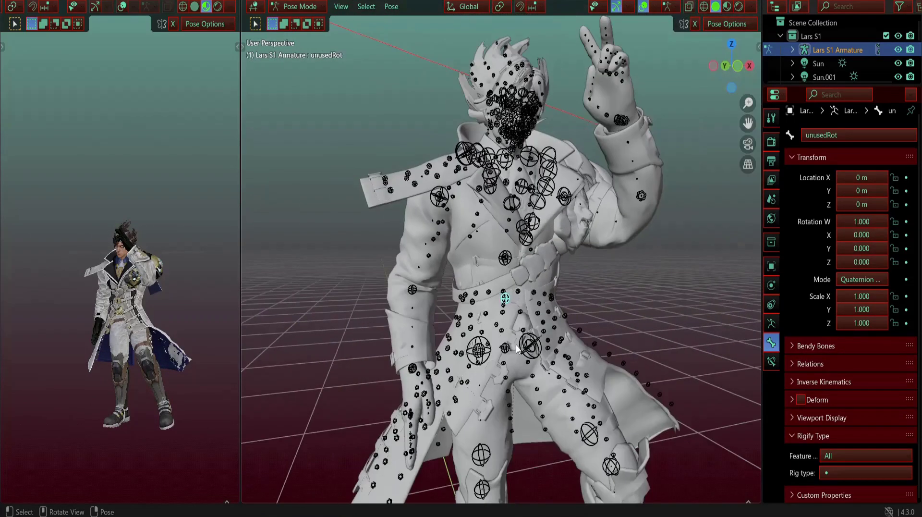
scroll(124, 243, up, 6)
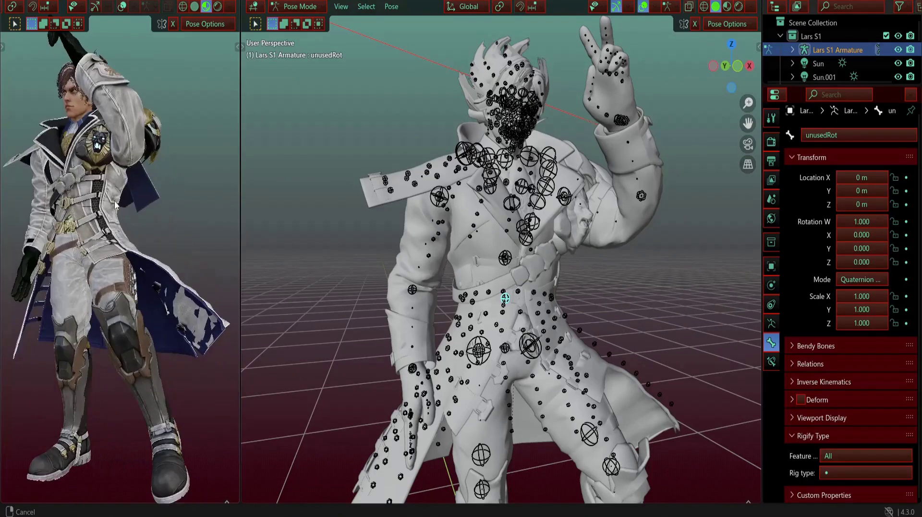
middle_drag(118, 238, 184, 244)
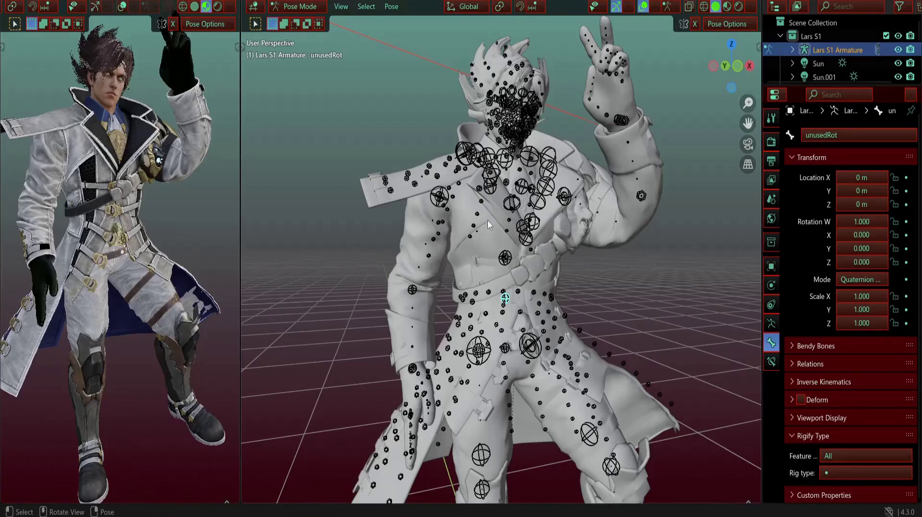
Step: Rotate the spine upper bone freely to bend and turn the upper body forward
scroll(507, 297, up, 3)
click(507, 262)
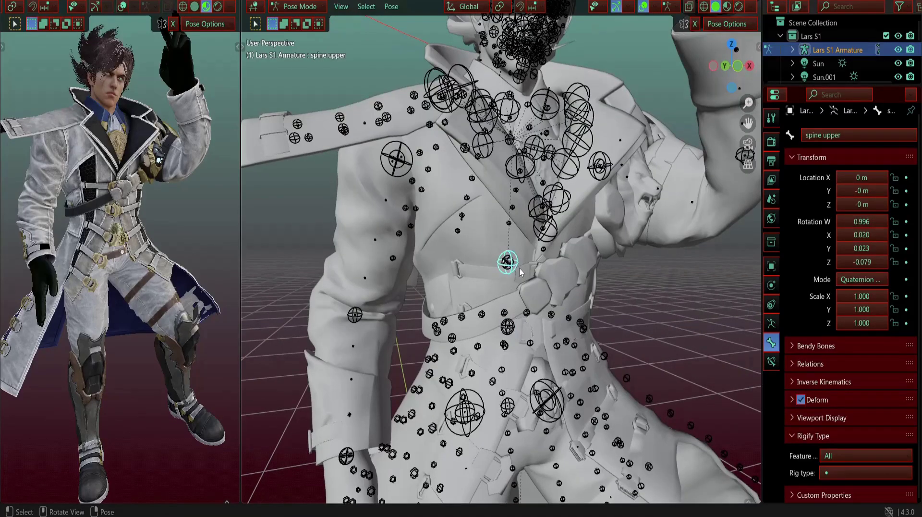
key(r)
key(r)
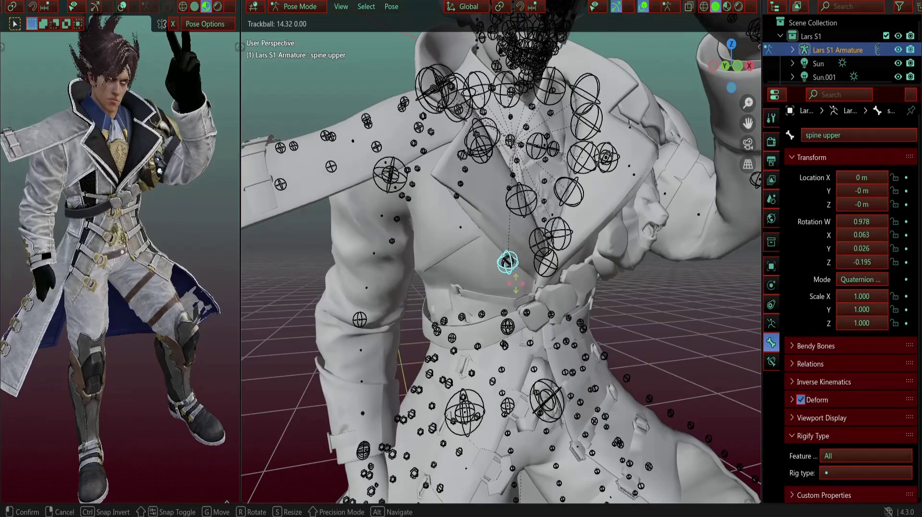
click(508, 146)
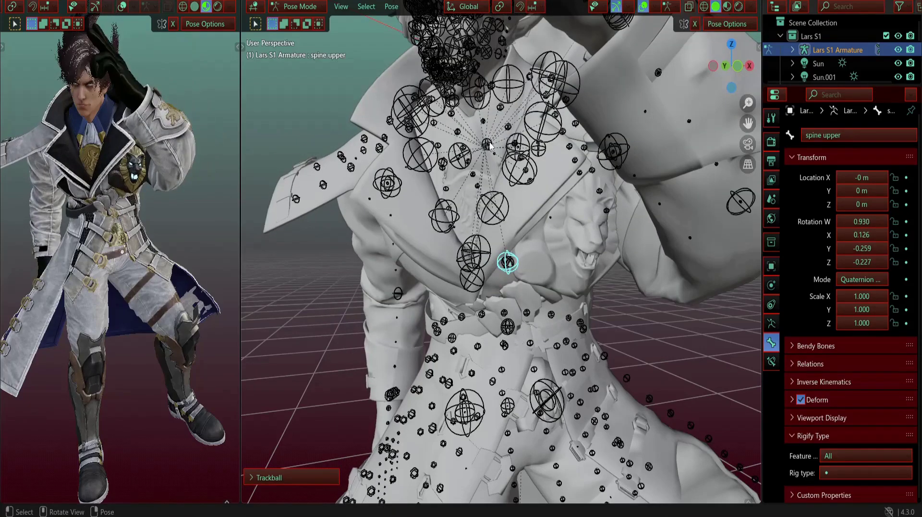
key(ctrl+z)
Step: Select the chest bone at the neck base together with the spine bone below it and rotate them freely to turn the upper torso
scroll(494, 164, up, 4)
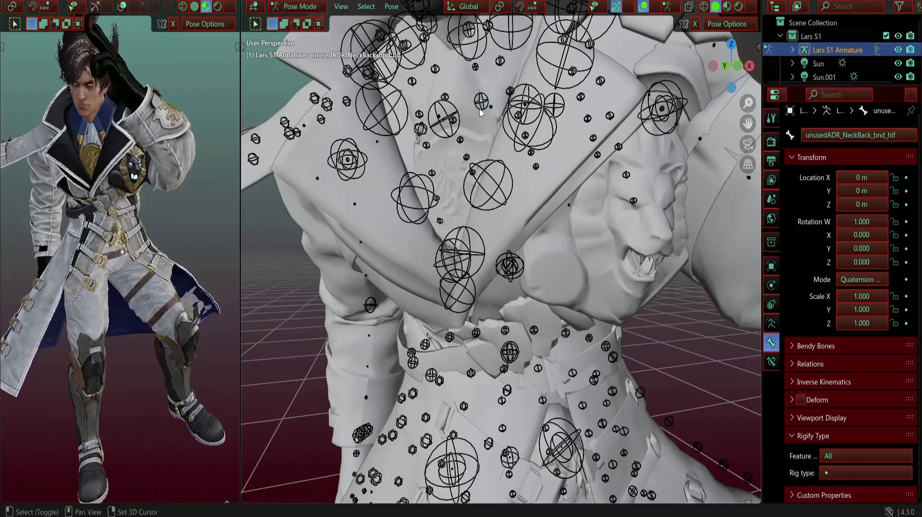
shift+middle_drag(481, 113, 506, 208)
scroll(508, 208, up, 5)
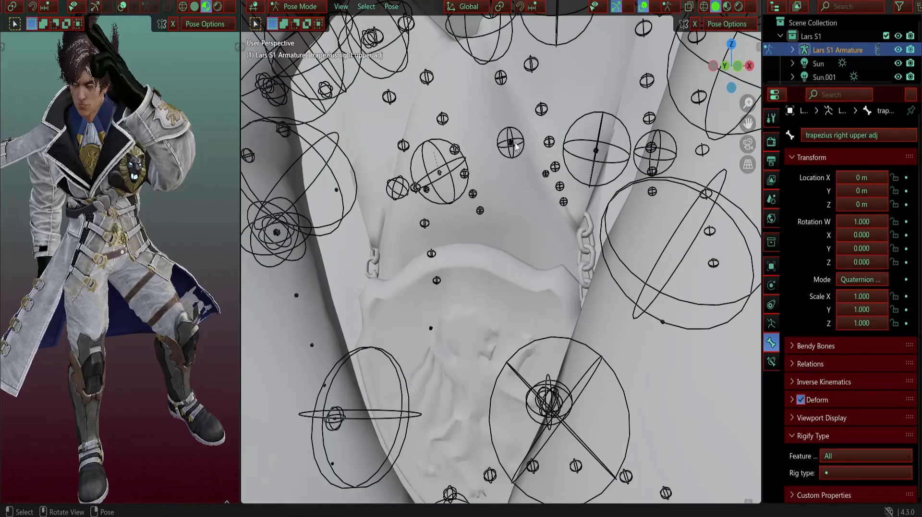
key(a)
click(464, 176)
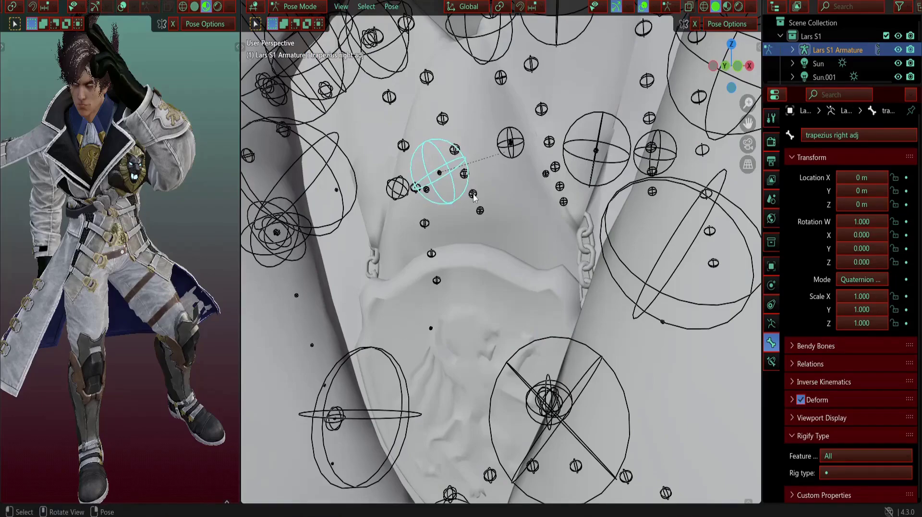
click(474, 194)
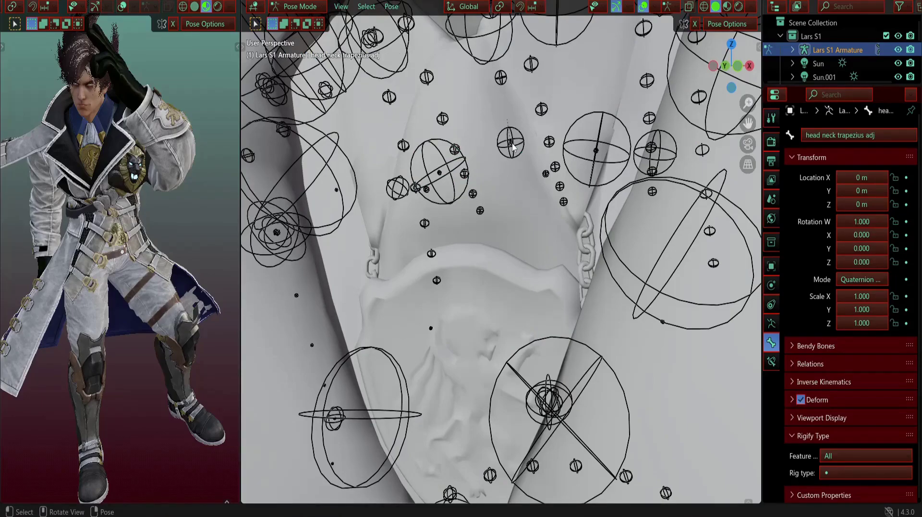
click(512, 143)
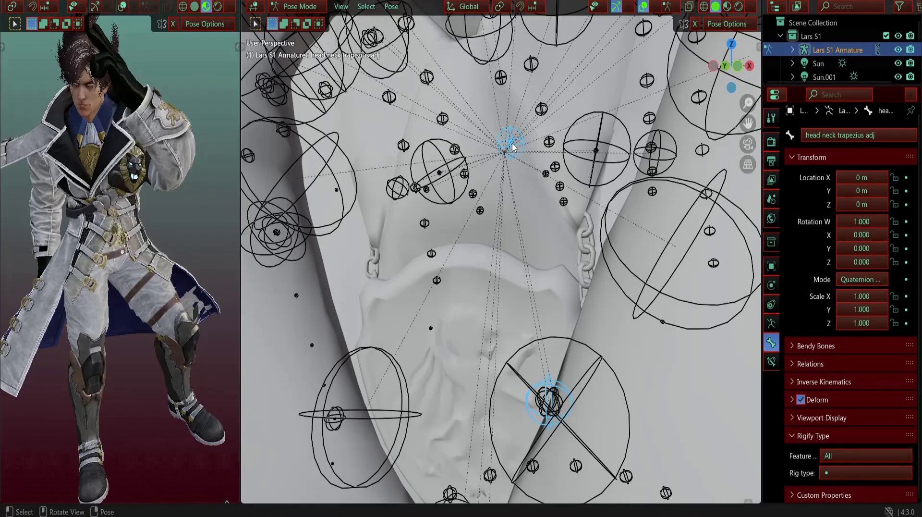
key(r)
key(r)
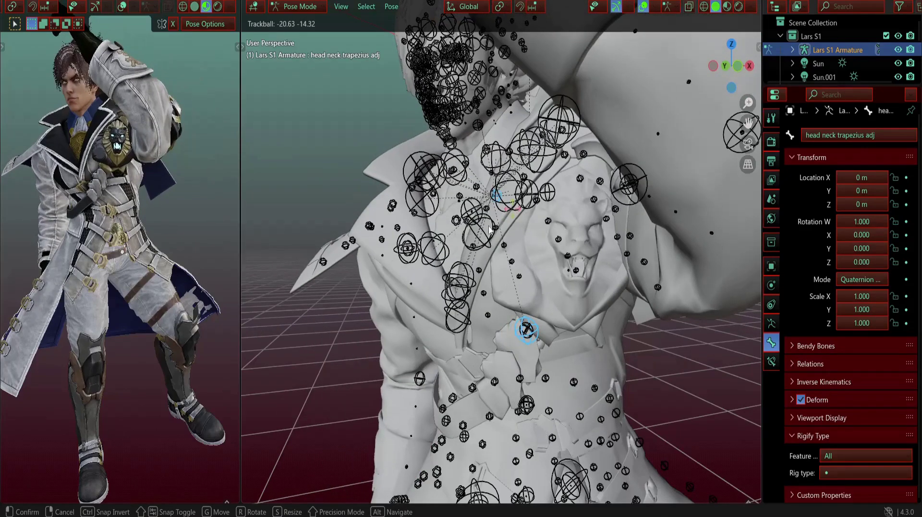
click(490, 228)
scroll(339, 290, down, 2)
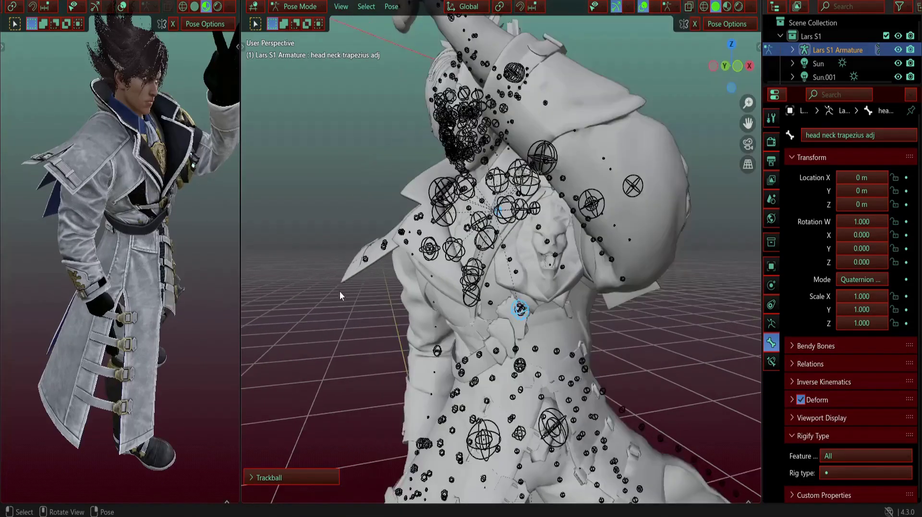
Step: Rotate arm right shoulder 2 by about 26° to swing the right arm away from the body and check the pose
middle_drag(339, 290, 443, 254)
click(471, 235)
scroll(488, 264, down, 2)
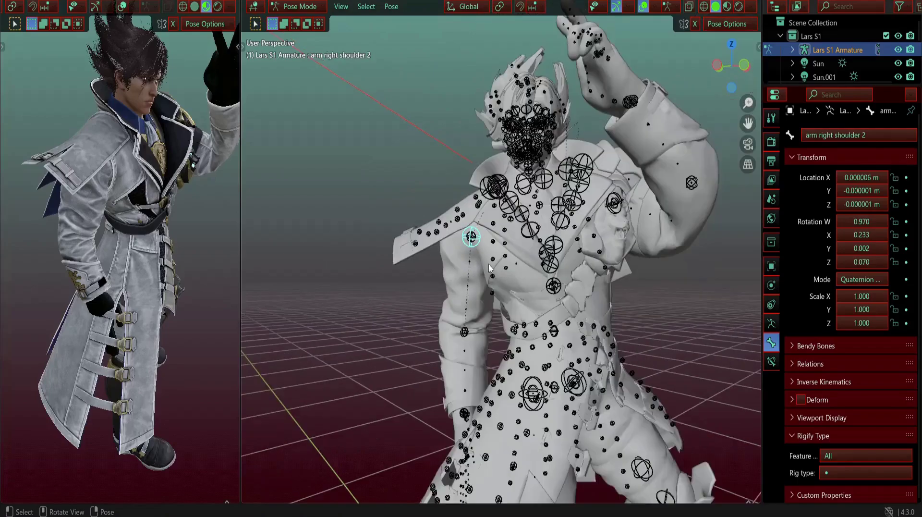
key(r)
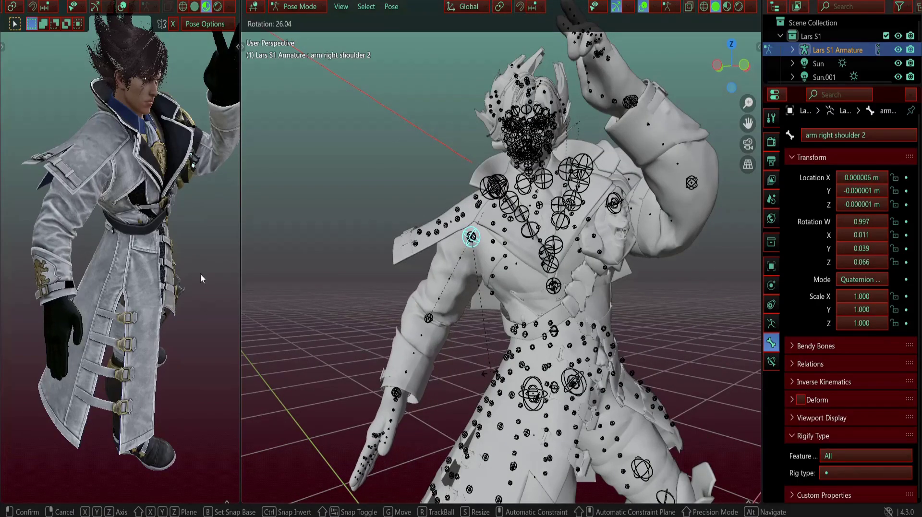
click(65, 235)
scroll(50, 234, up, 3)
middle_drag(64, 231, 114, 264)
scroll(118, 312, down, 3)
scroll(99, 235, up, 2)
scroll(99, 235, down, 2)
mouse_move(113, 264)
middle_down()
mouse_move(7, 251)
mouse_move(27, 241)
mouse_move(103, 249)
middle_up()
scroll(573, 315, down, 3)
Step: Try rotating coat bones at the right hip, including coat right b0.002
shift+middle_drag(571, 314, 553, 247)
scroll(552, 248, up, 4)
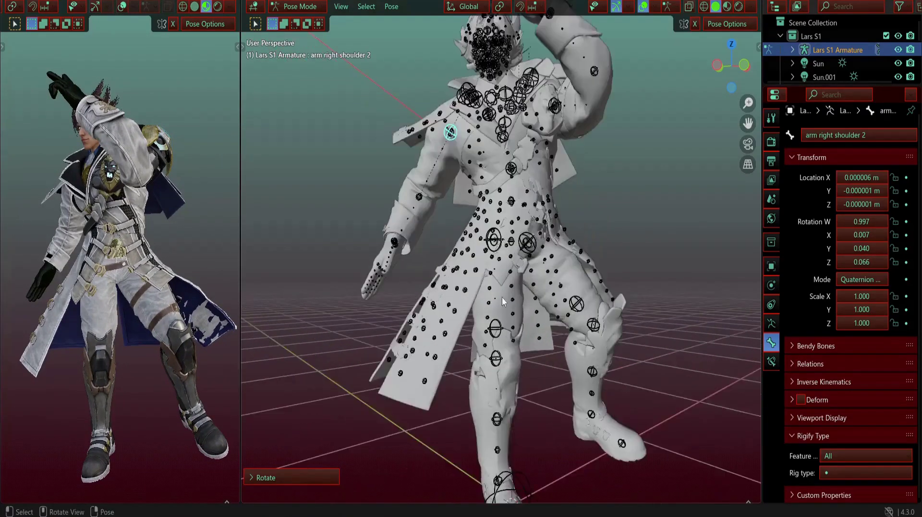
middle_drag(493, 310, 510, 316)
shift+middle_drag(510, 316, 507, 284)
scroll(489, 289, up, 3)
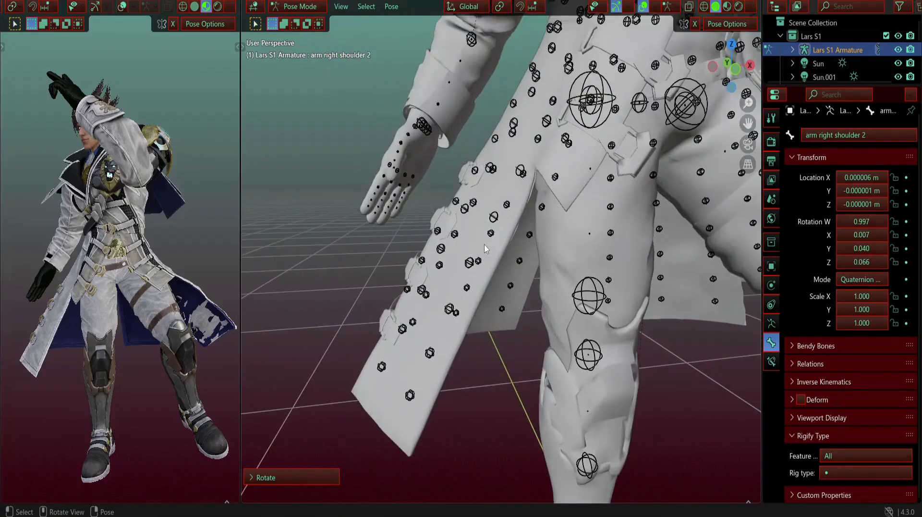
click(546, 124)
middle_drag(545, 126, 559, 196)
key(r)
right_click(539, 157)
middle_drag(571, 159, 552, 203)
click(568, 164)
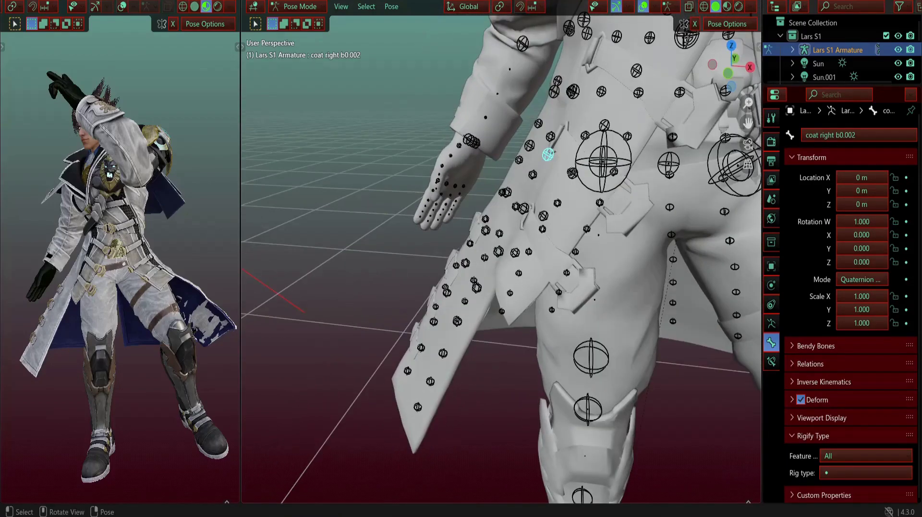
key(r)
right_click(632, 183)
Step: Select coat right g0.003 and examine the coat's back and underside
middle_drag(614, 223, 538, 263)
click(527, 255)
middle_drag(209, 260, 3, 279)
middle_drag(141, 358, 226, 273)
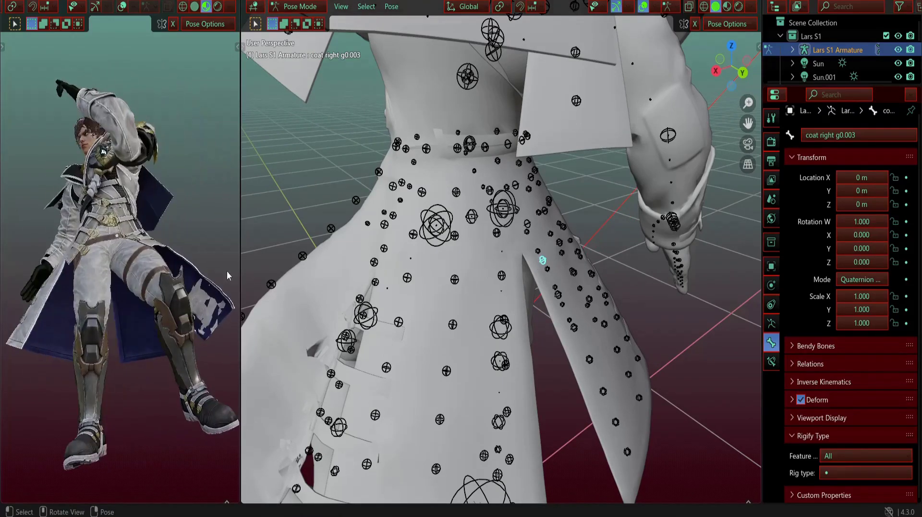
Step: Try rotating leg right ankle about the global Z axis and check the legs and feet
scroll(532, 411, down, 4)
shift+middle_drag(533, 411, 528, 312)
middle_drag(470, 309, 288, 310)
scroll(509, 375, up, 2)
middle_drag(509, 375, 485, 369)
scroll(505, 360, up, 1)
shift+middle_drag(509, 356, 461, 294)
scroll(468, 307, up, 1)
click(474, 324)
key(r)
key(z)
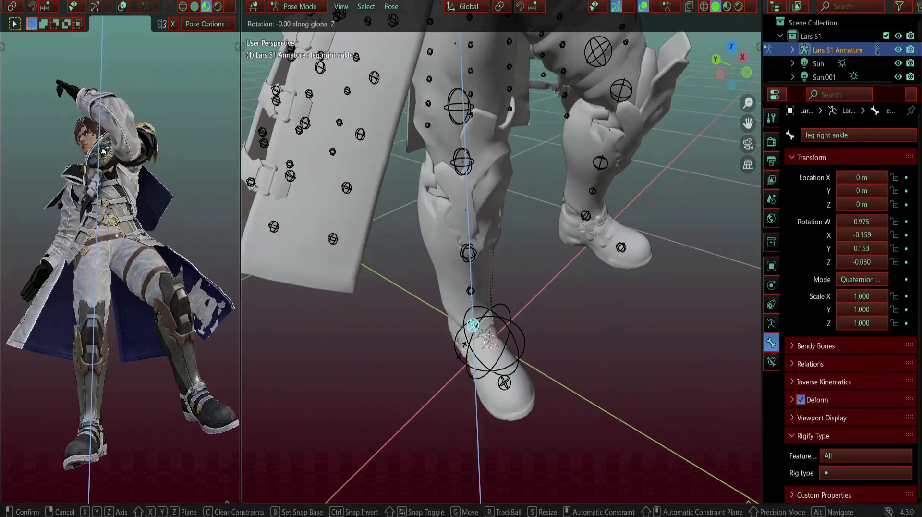
click(578, 326)
scroll(160, 411, down, 2)
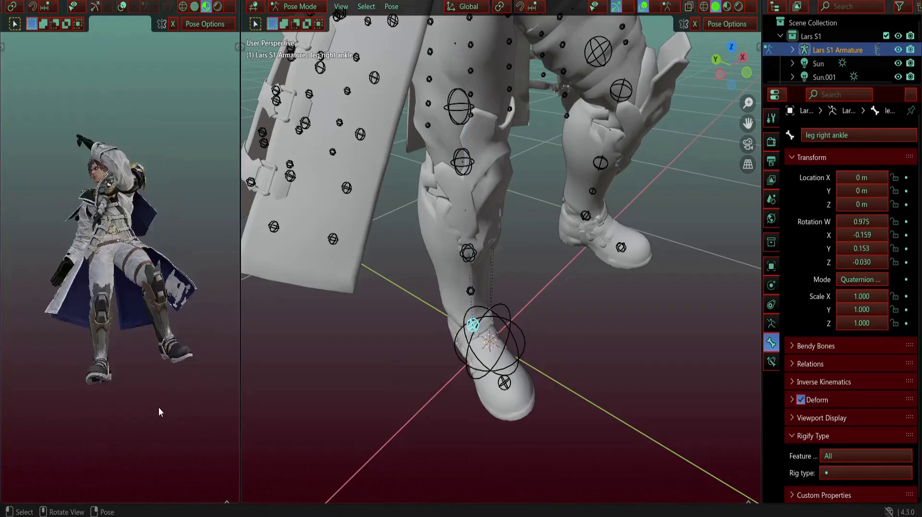
shift+middle_drag(161, 412, 82, 331)
scroll(107, 289, up, 4)
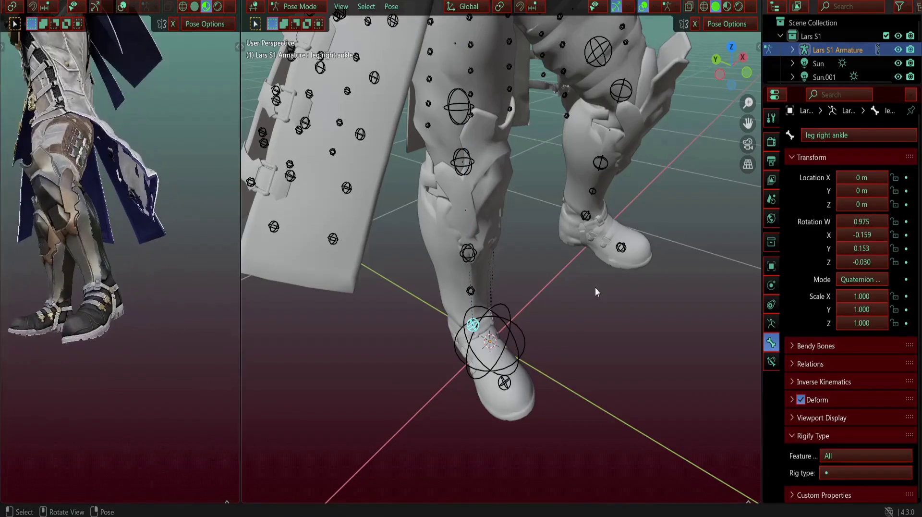
Step: Try rotating leg right thigh twist 3 and the leg right knee bone
middle_drag(533, 298, 455, 186)
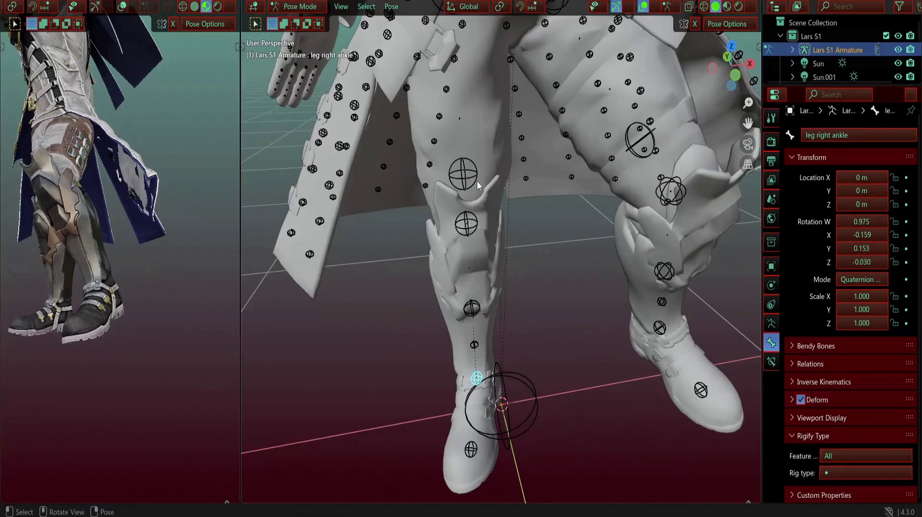
click(476, 181)
key(r)
key(Escape)
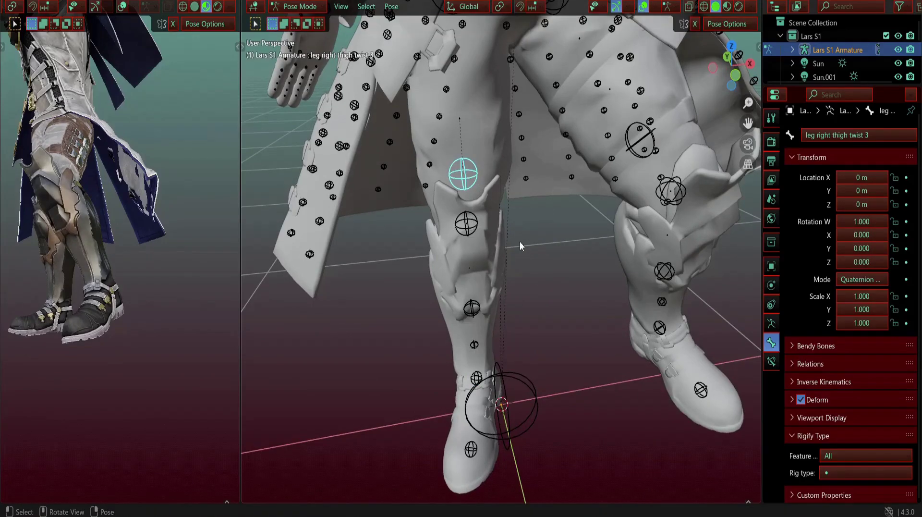
key(r)
right_click(578, 204)
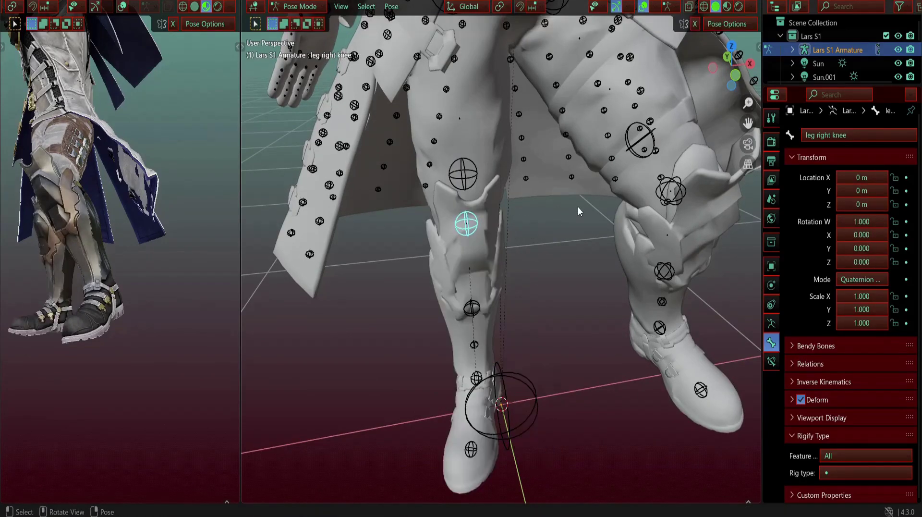
Step: Examine the posed character's legs, coat and torso from several angles, and select collar.028
scroll(90, 287, down, 4)
shift+middle_drag(91, 288, 144, 290)
scroll(114, 356, up, 4)
scroll(589, 249, down, 3)
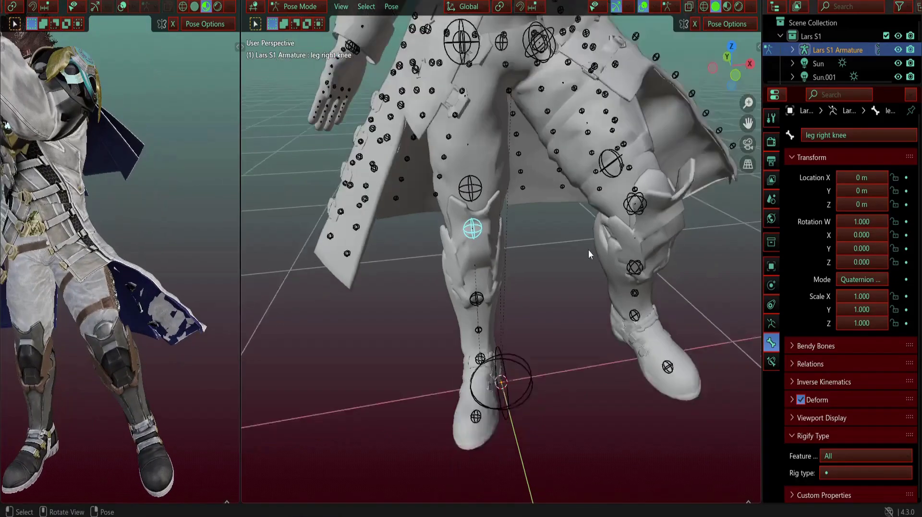
shift+middle_drag(581, 249, 578, 354)
scroll(579, 247, up, 1)
middle_drag(580, 249, 557, 284)
scroll(61, 212, down, 2)
middle_drag(62, 212, 150, 211)
shift+middle_drag(82, 194, 120, 202)
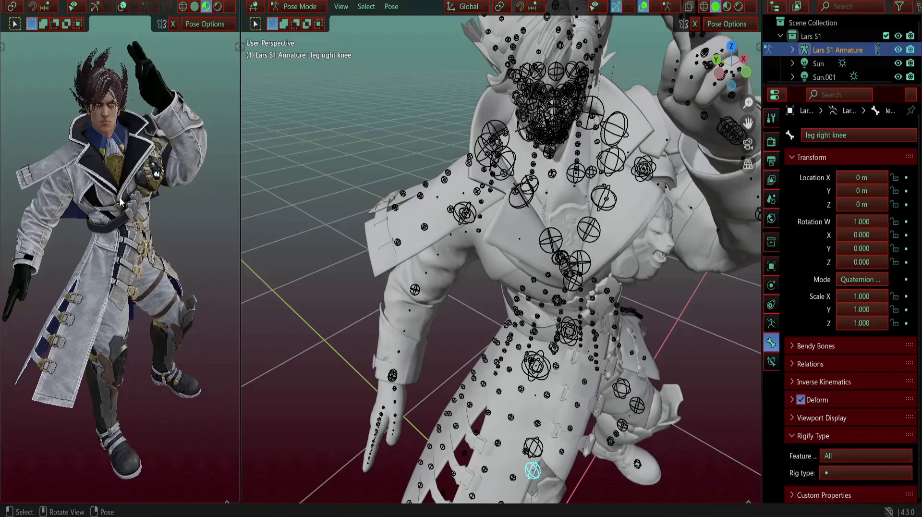
scroll(492, 284, up, 5)
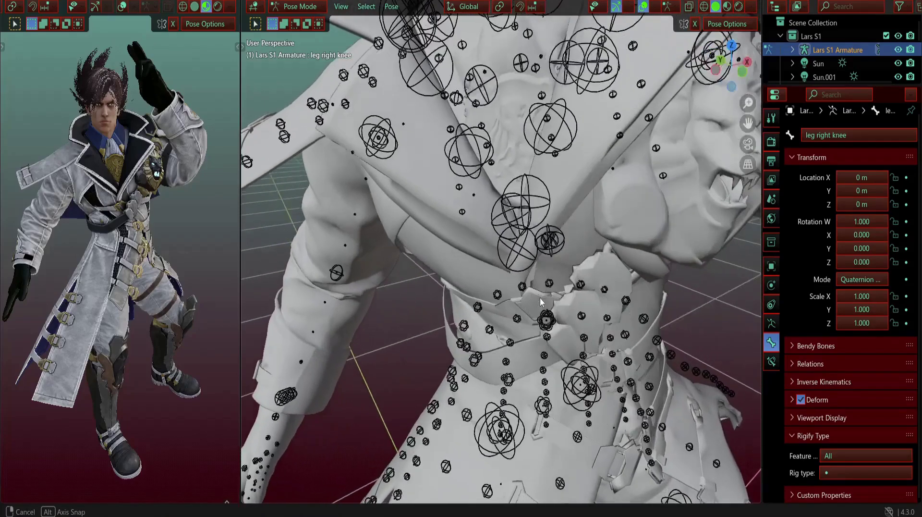
click(484, 244)
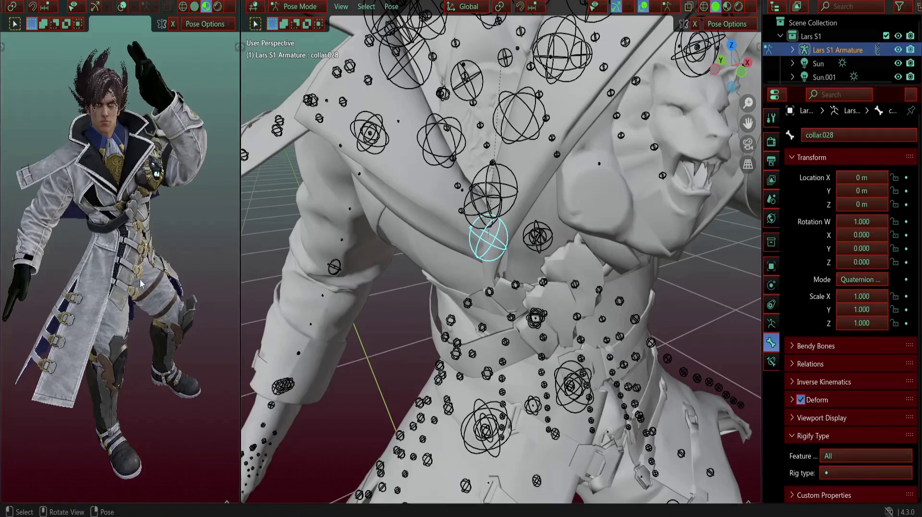
Step: Rotate the arm right elbow bone to bend the right forearm forward, and check the pose from the front
scroll(442, 317, down, 3)
middle_drag(442, 317, 518, 307)
click(474, 281)
key(r)
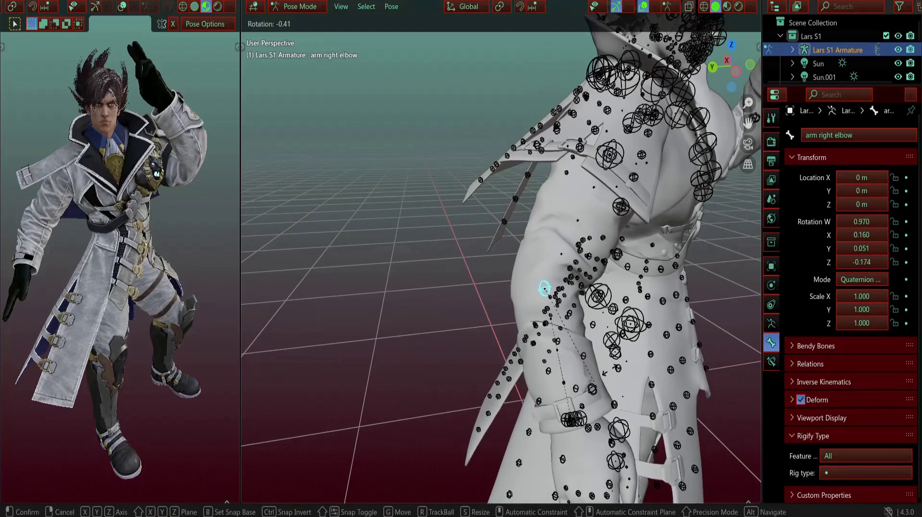
click(643, 319)
scroll(644, 319, down, 5)
middle_drag(628, 321, 504, 327)
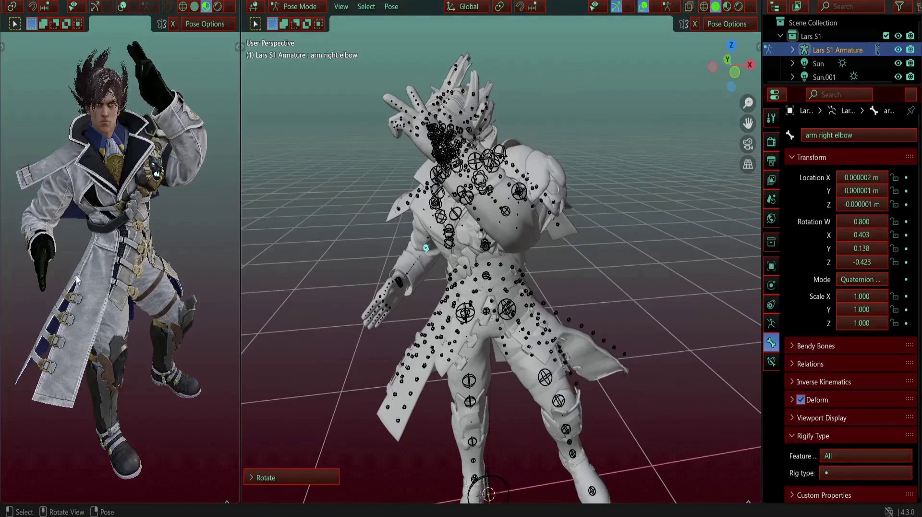
Step: Try rotating the spine lower bone at the character's waist
middle_drag(77, 280, 140, 309)
middle_drag(149, 262, 114, 319)
scroll(123, 267, up, 4)
right_click(114, 319)
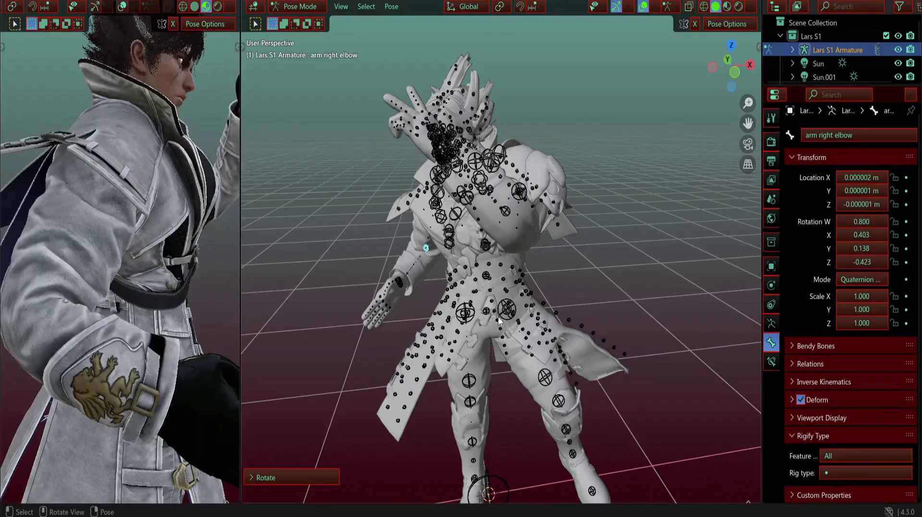
scroll(467, 281, up, 8)
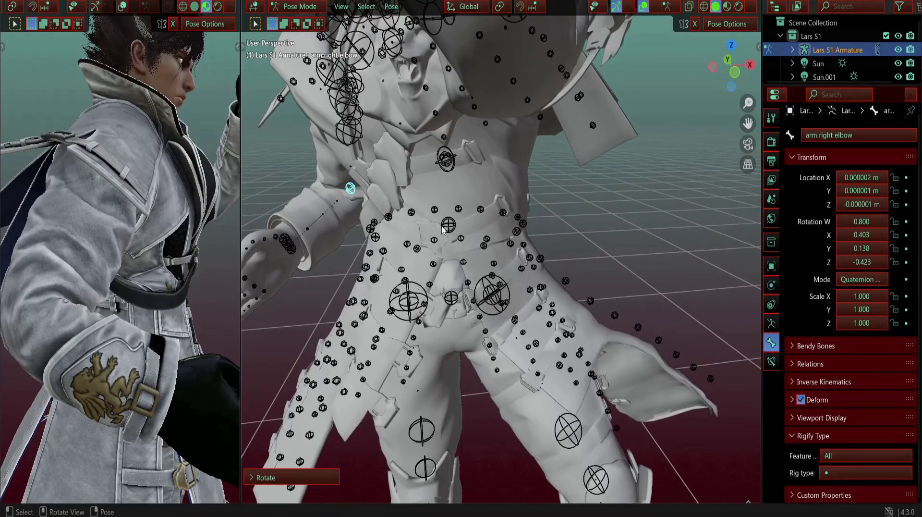
click(443, 229)
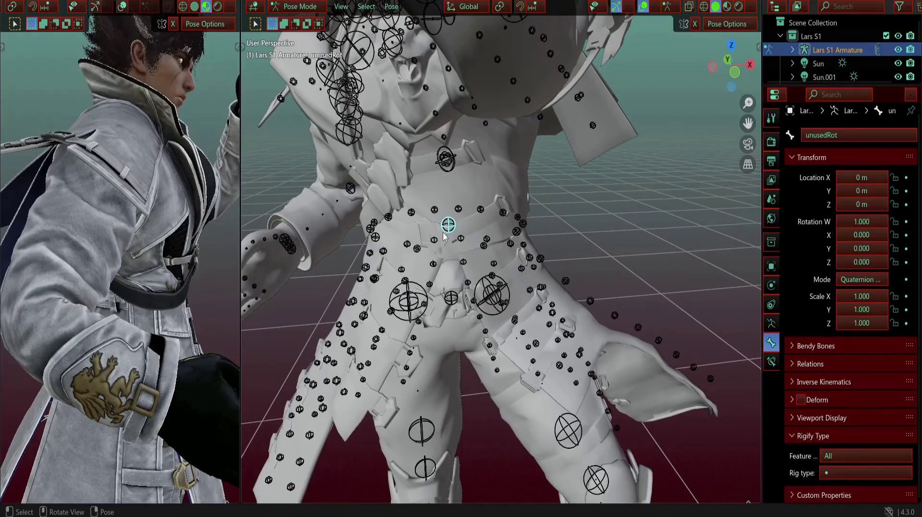
scroll(449, 231, up, 2)
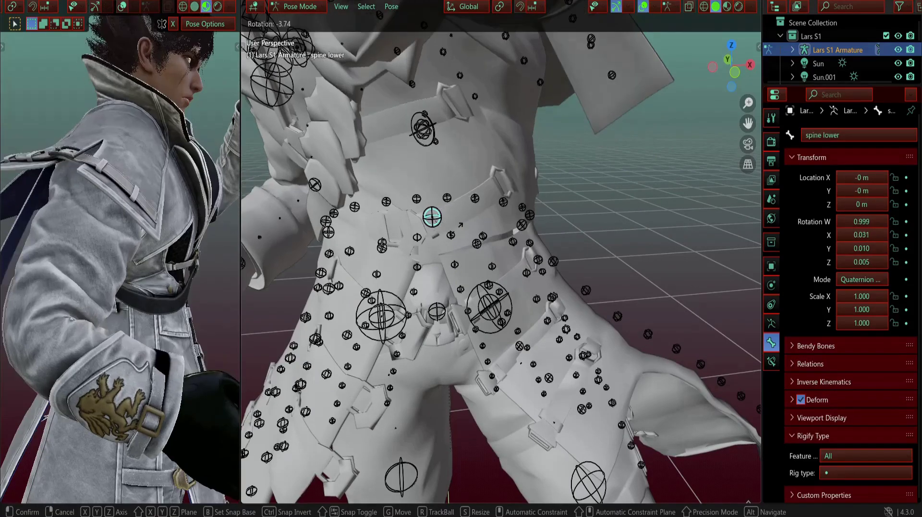
click(442, 226)
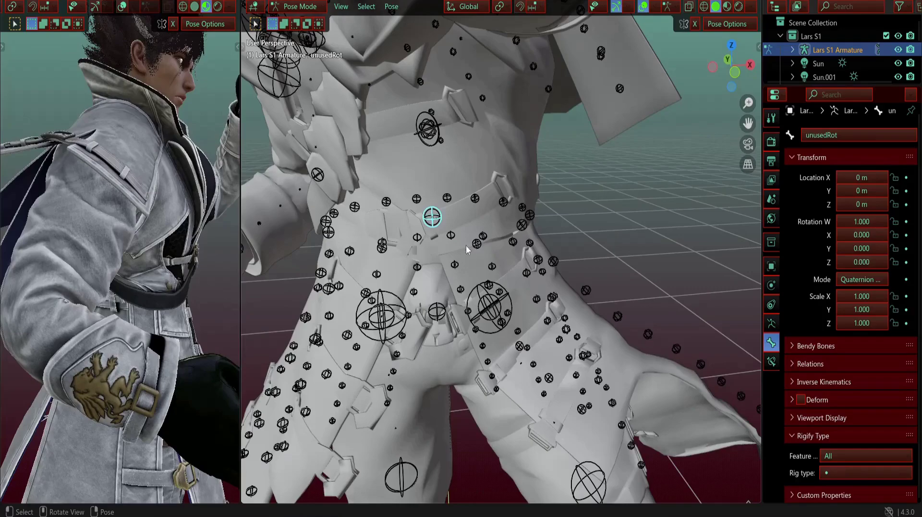
Step: Try rotating the coat left a0.001 bone, first with free trackball rotation and again from another viewing angle
middle_drag(466, 245, 407, 281)
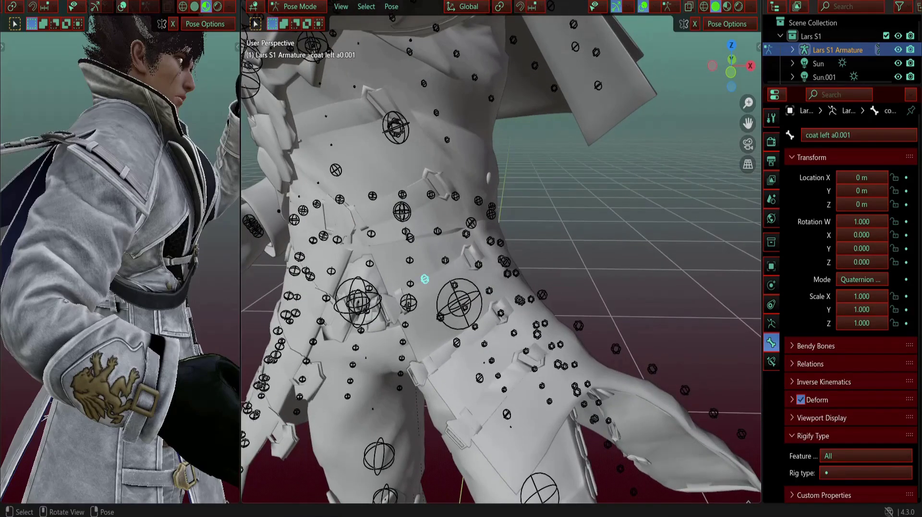
key(r)
key(r)
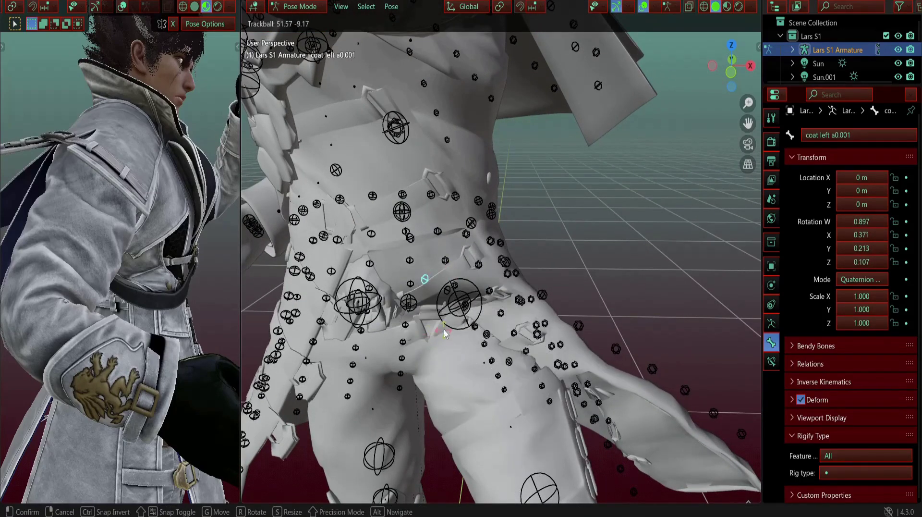
right_click(444, 334)
middle_drag(444, 334, 528, 308)
key(r)
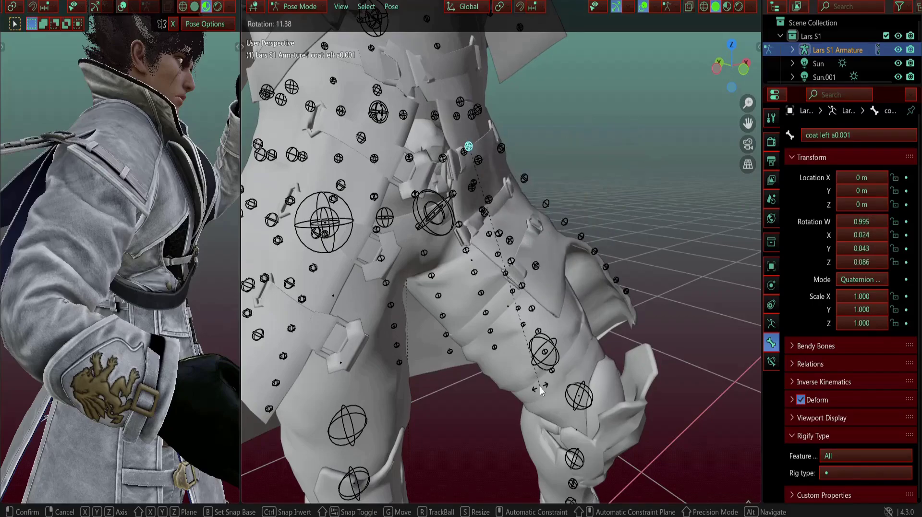
key(Escape)
Step: Examine the posed character from several angles, checking the raised arm, coat, torso and legs in both viewports
middle_drag(57, 341, 216, 315)
scroll(699, 269, up, 2)
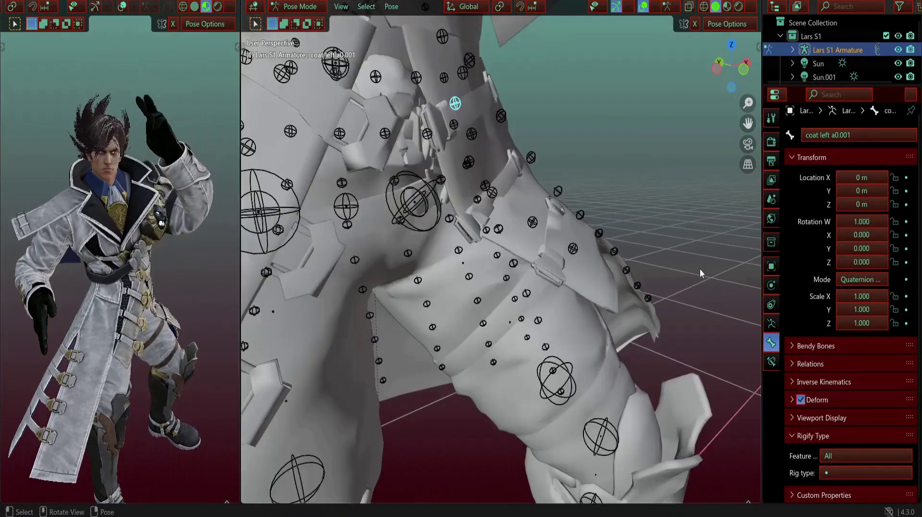
scroll(699, 269, down, 4)
shift+middle_drag(672, 275, 687, 235)
middle_drag(523, 284, 652, 236)
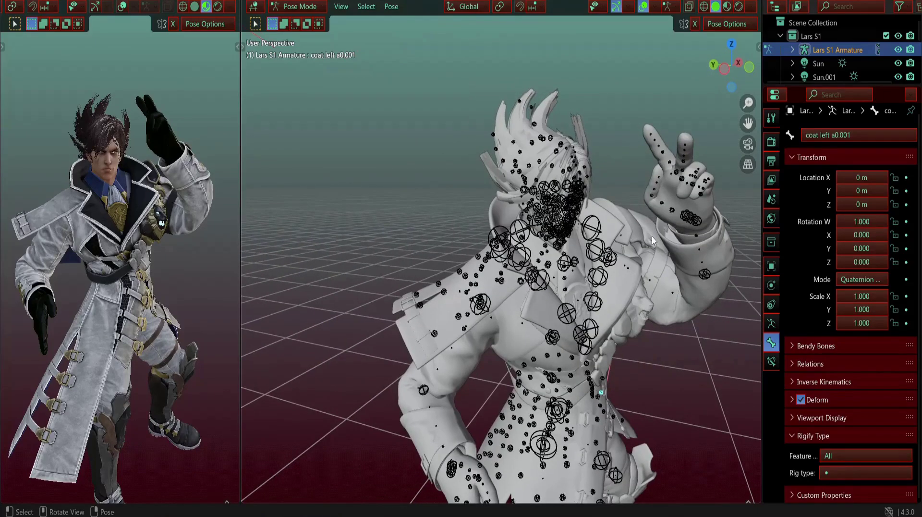
scroll(166, 307, down, 2)
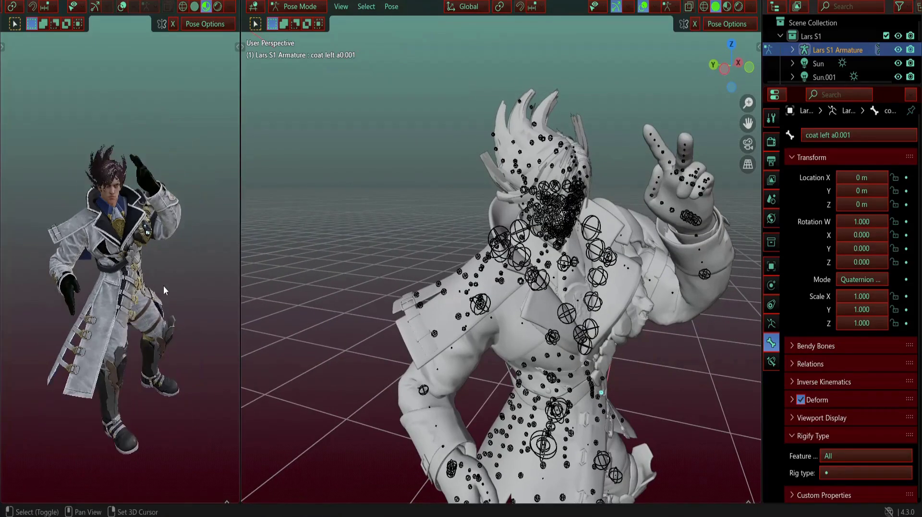
shift+middle_drag(166, 316, 170, 289)
scroll(170, 288, up, 1)
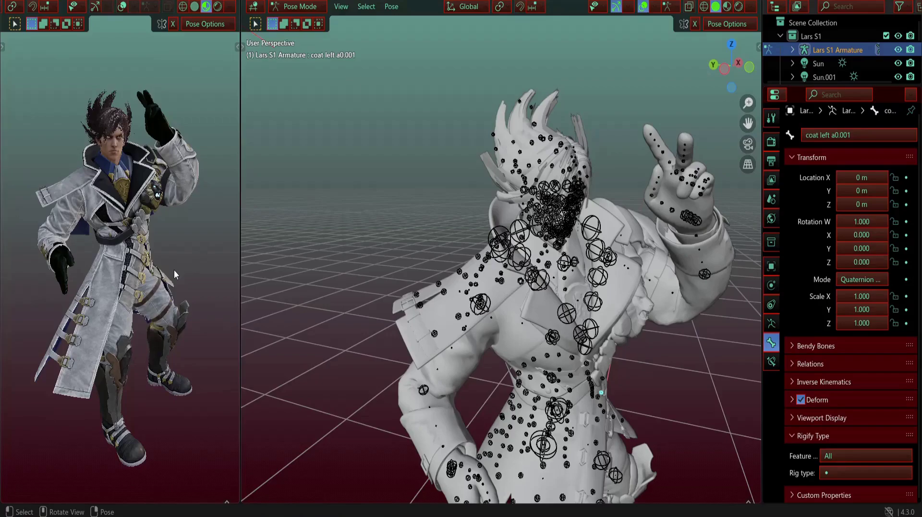
middle_drag(173, 269, 98, 281)
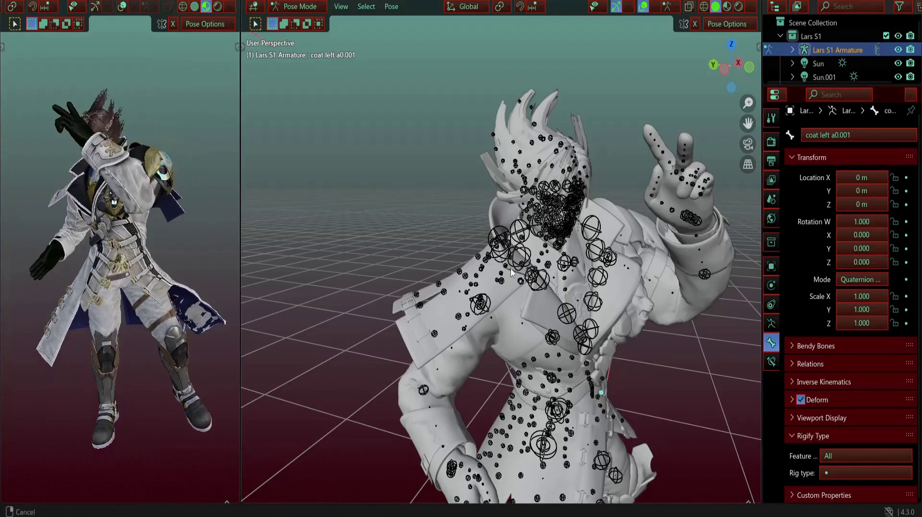
middle_drag(326, 248, 514, 298)
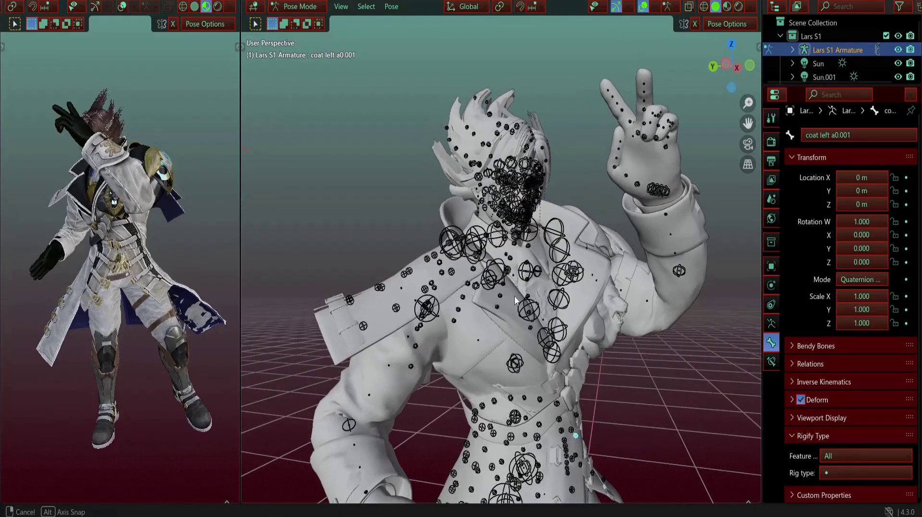
scroll(124, 303, up, 8)
middle_drag(124, 304, 178, 242)
scroll(177, 245, down, 5)
middle_drag(179, 297, 190, 398)
scroll(189, 331, up, 4)
Step: Select all bones of the armature and clear their rotation to restore the rest pose
scroll(437, 387, down, 5)
key(a)
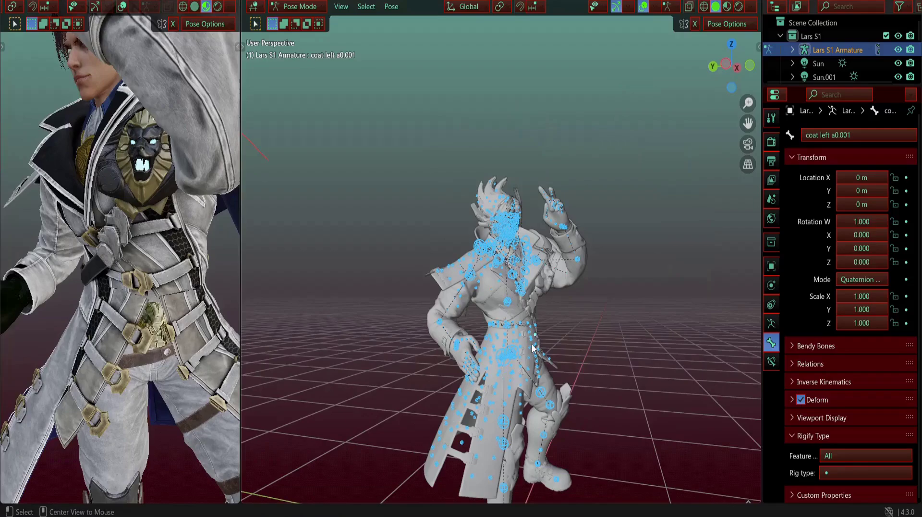
key(alt+r)
scroll(67, 249, down, 4)
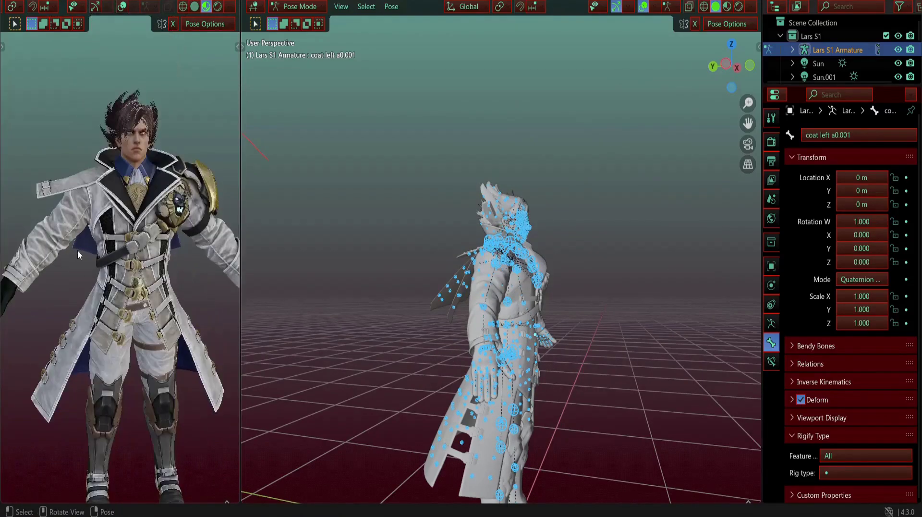
Step: Examine the character in its rest pose from several angles, covering the full body, coat, belts, collar and face
middle_drag(79, 250, 119, 331)
scroll(133, 311, down, 1)
scroll(119, 331, up, 2)
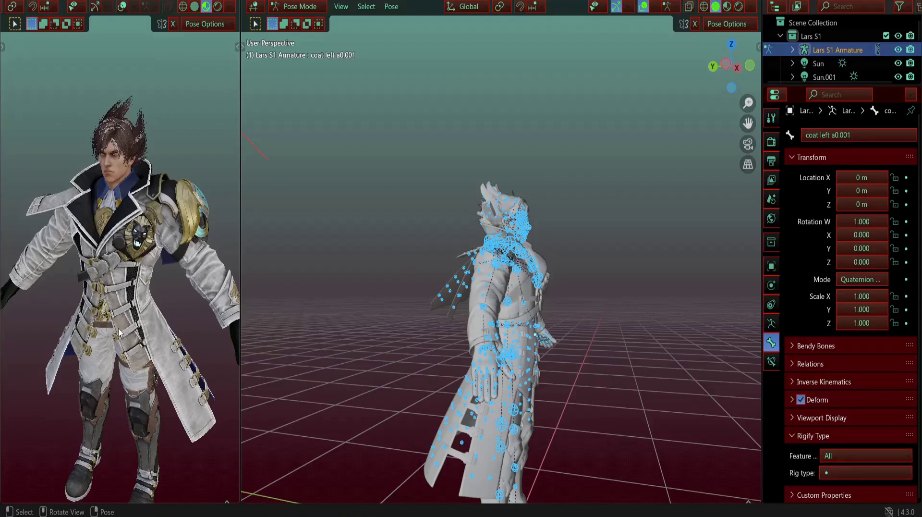
scroll(566, 316, up, 4)
middle_drag(563, 317, 519, 329)
scroll(508, 329, down, 1)
scroll(540, 302, up, 1)
scroll(518, 329, up, 1)
middle_drag(160, 292, 262, 296)
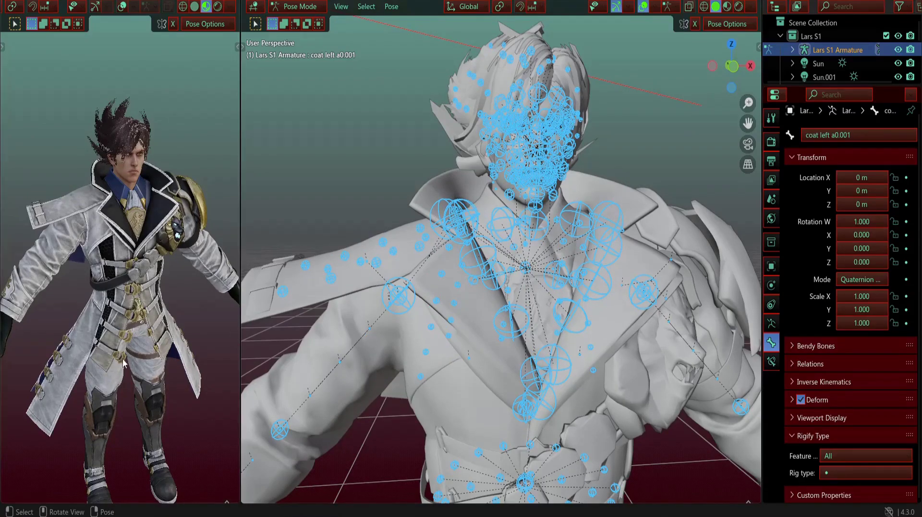
scroll(134, 359, up, 2)
shift+middle_drag(138, 303, 145, 355)
mouse_move(145, 355)
middle_down()
mouse_move(158, 350)
mouse_move(137, 355)
middle_up()
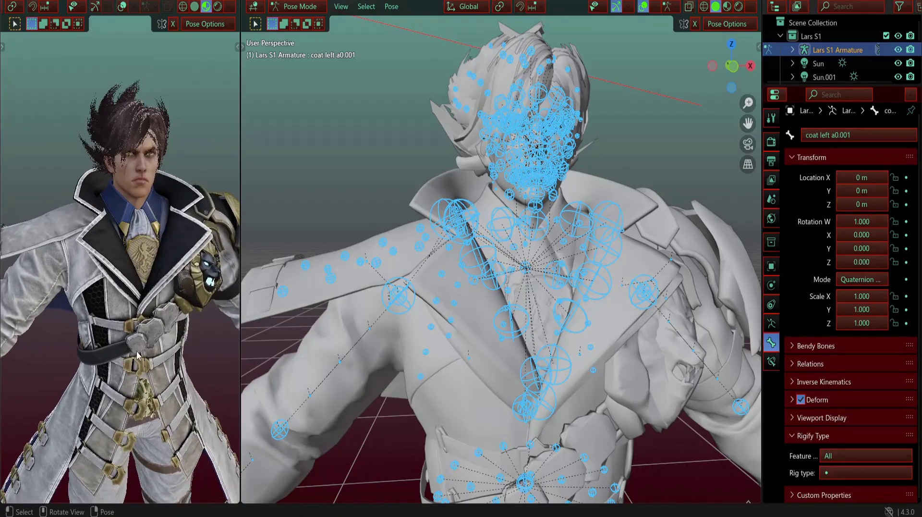
scroll(137, 351, up, 3)
shift+middle_drag(144, 297, 128, 353)
Step: Deselect all bones of the armature
middle_drag(538, 353, 649, 160)
click(612, 149)
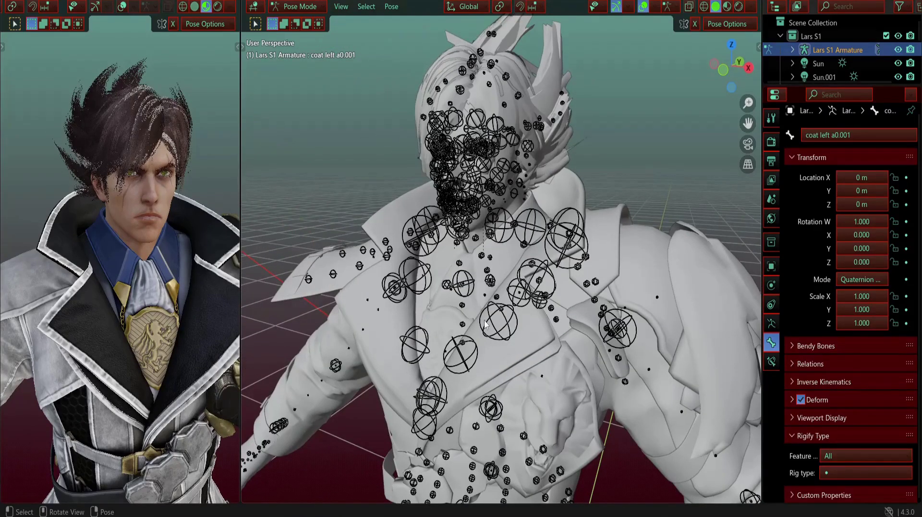
middle_drag(485, 324, 503, 327)
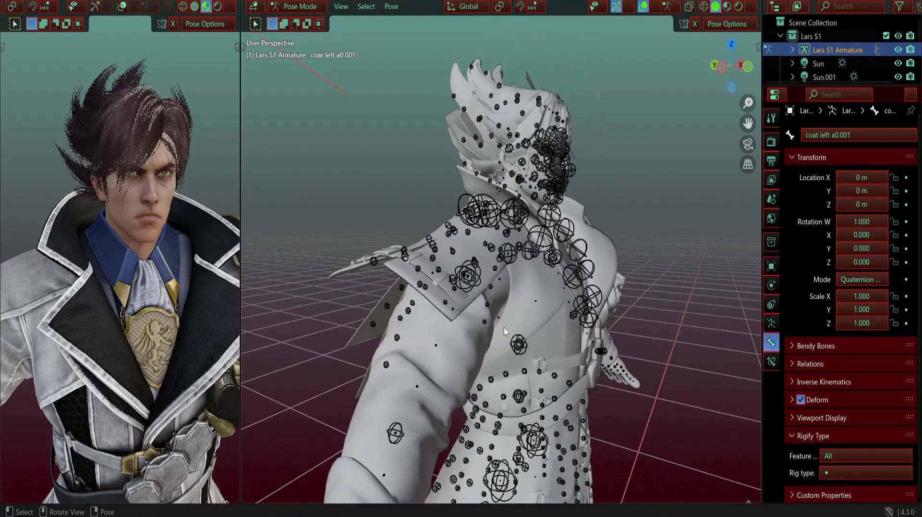